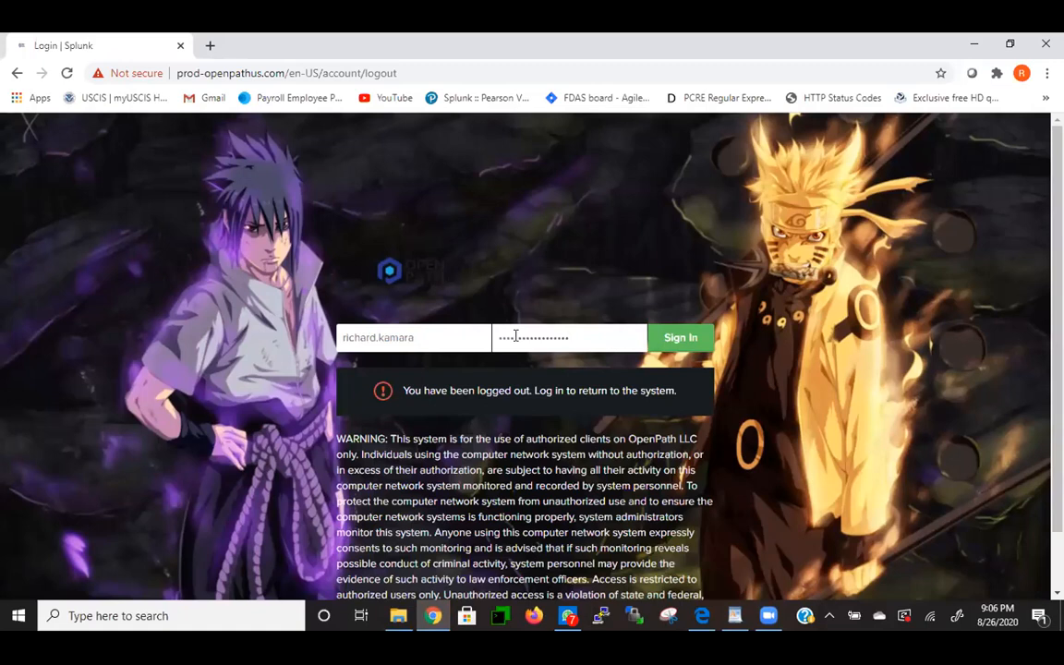
- Sign in, go to Search & Reporting's dashboard list and open the WinEventLogs dashboard
{"action": "key", "text": "Return"}
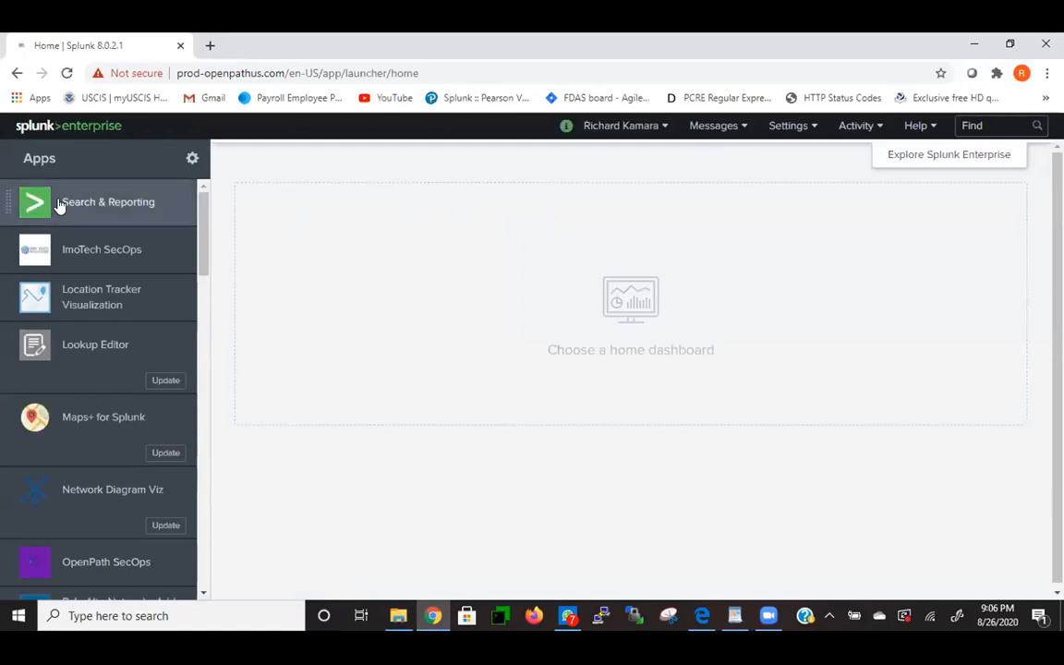
{"action": "left_click", "coordinate": [83, 207]}
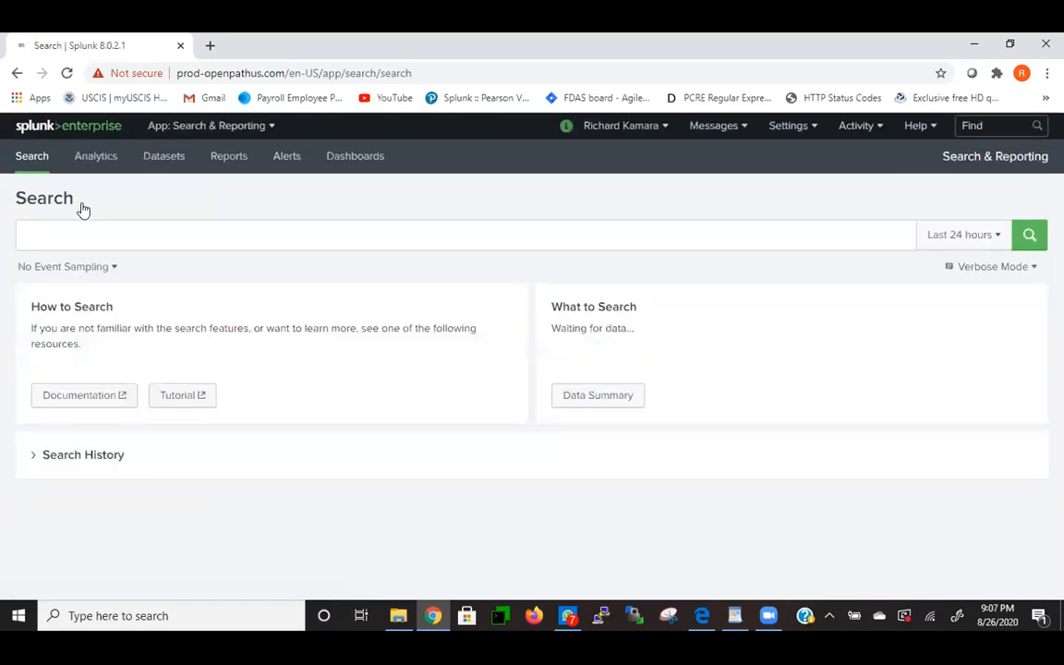
{"action": "left_click", "coordinate": [341, 157]}
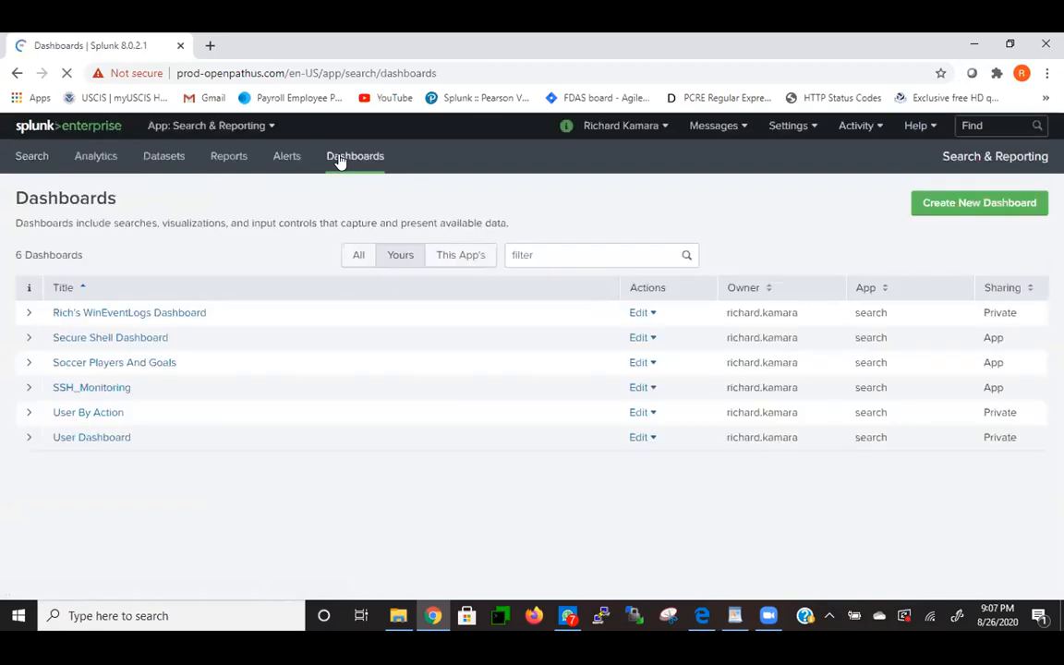
{"action": "left_click", "coordinate": [171, 313]}
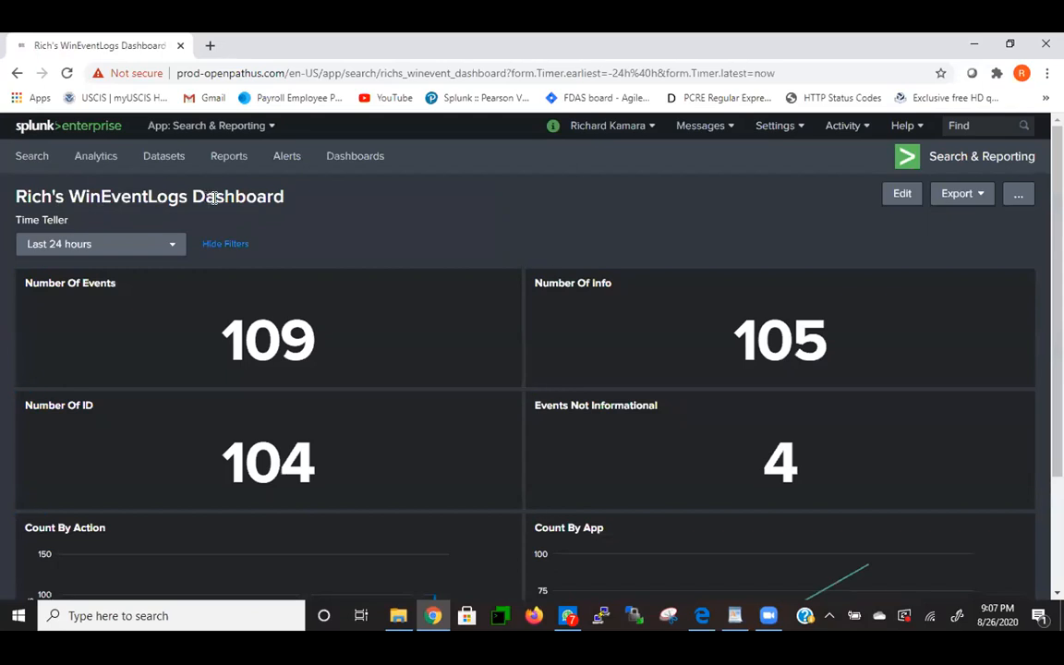
- Put WinEventLogs into edit mode, browse its panels, then cancel back to view mode
{"action": "left_click", "coordinate": [905, 197]}
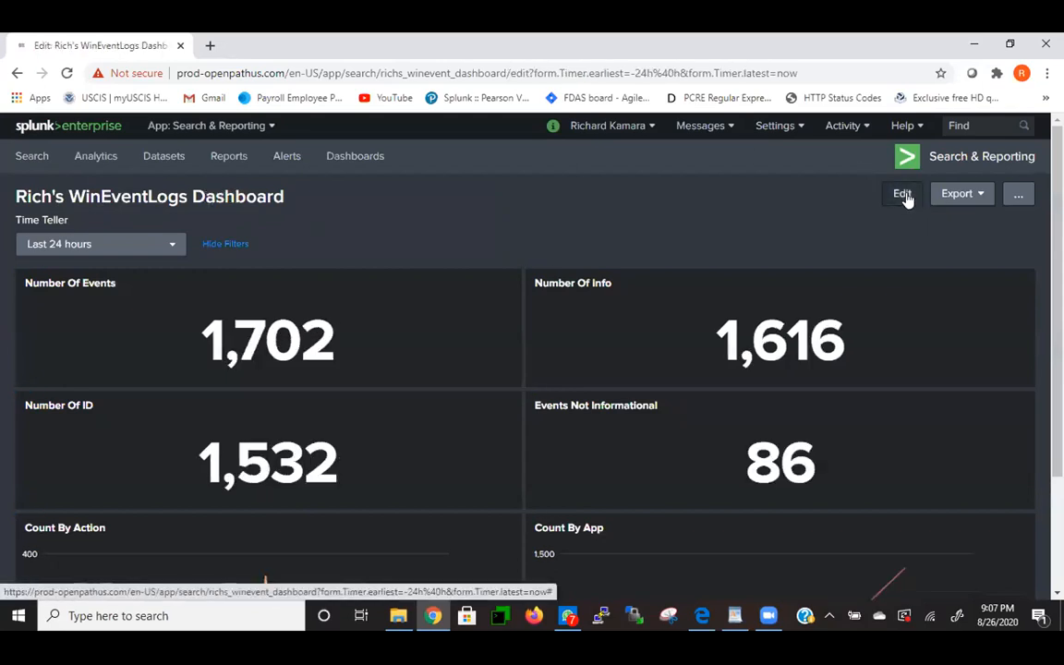
{"action": "scroll", "coordinate": [862, 396], "scroll_direction": "down", "scroll_amount": 5}
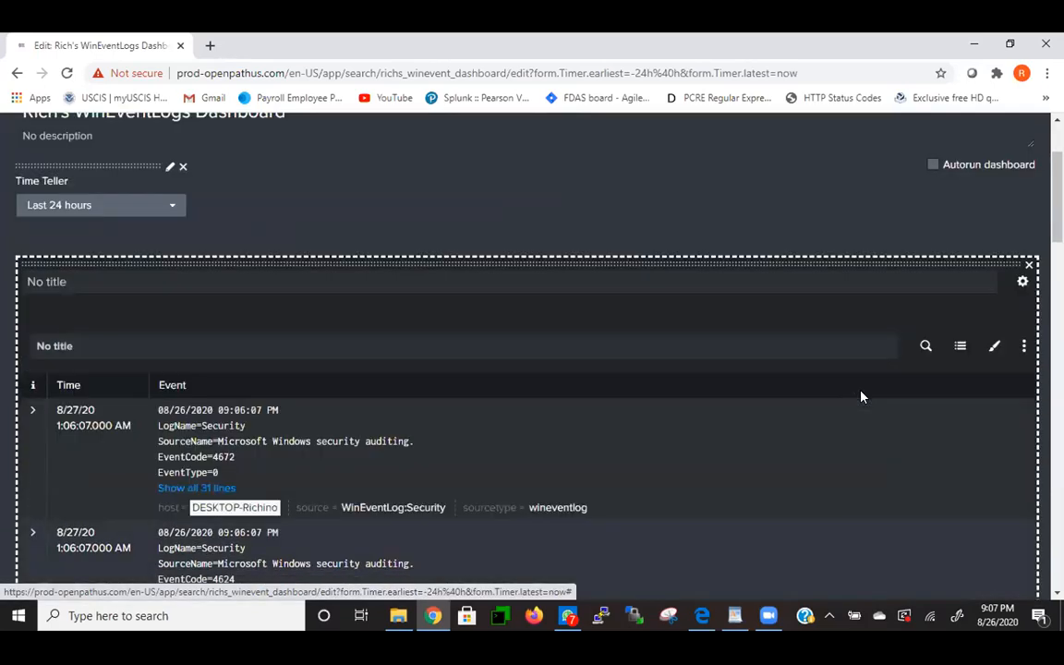
{"action": "scroll", "coordinate": [862, 397], "scroll_direction": "down", "scroll_amount": 4}
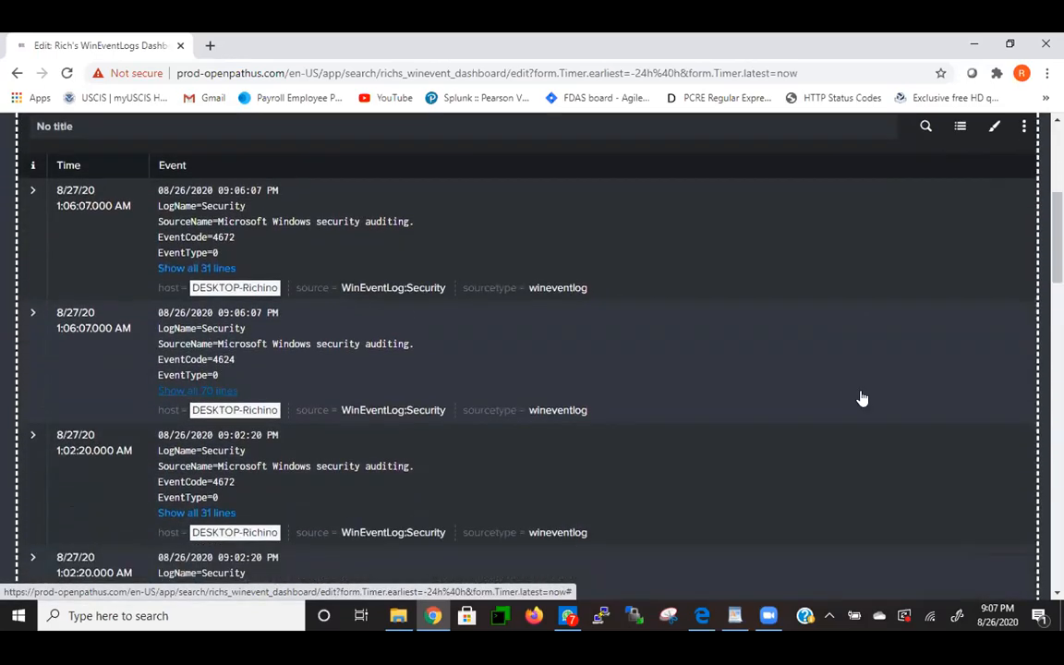
{"action": "scroll", "coordinate": [861, 397], "scroll_direction": "down", "scroll_amount": 10}
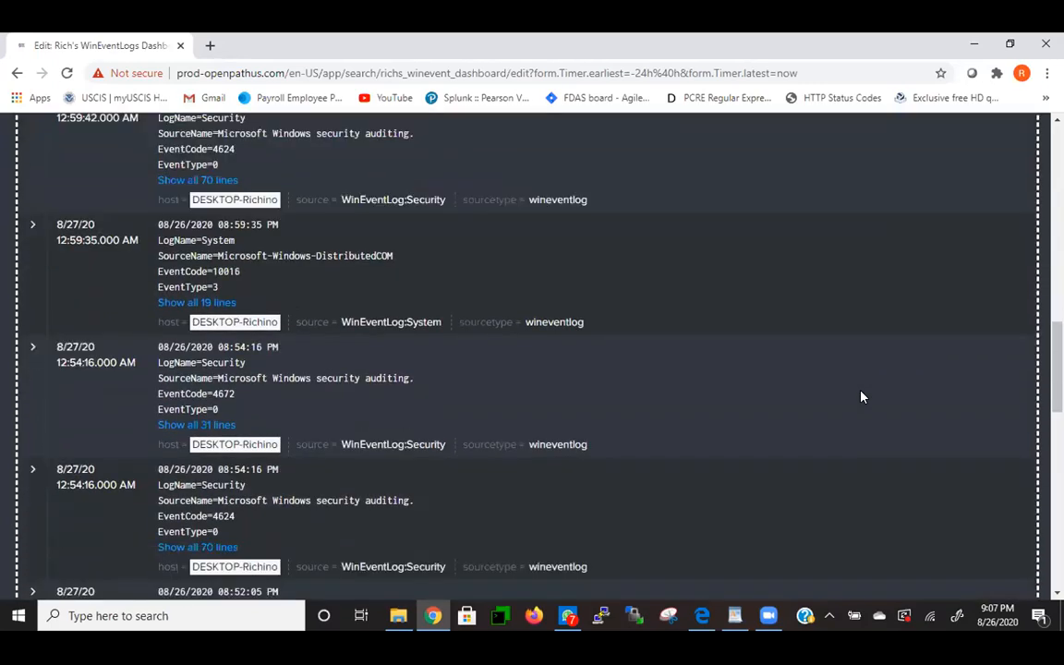
{"action": "scroll", "coordinate": [861, 396], "scroll_direction": "down", "scroll_amount": 2}
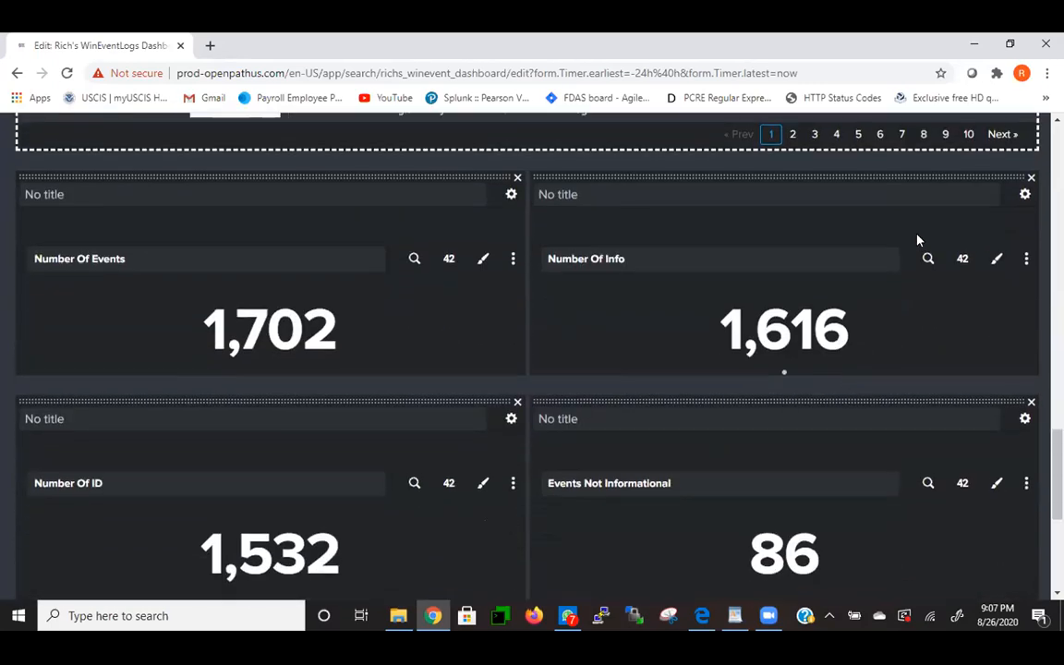
{"action": "scroll", "coordinate": [917, 240], "scroll_direction": "up", "scroll_amount": 5}
{"action": "scroll", "coordinate": [917, 238], "scroll_direction": "up", "scroll_amount": 10}
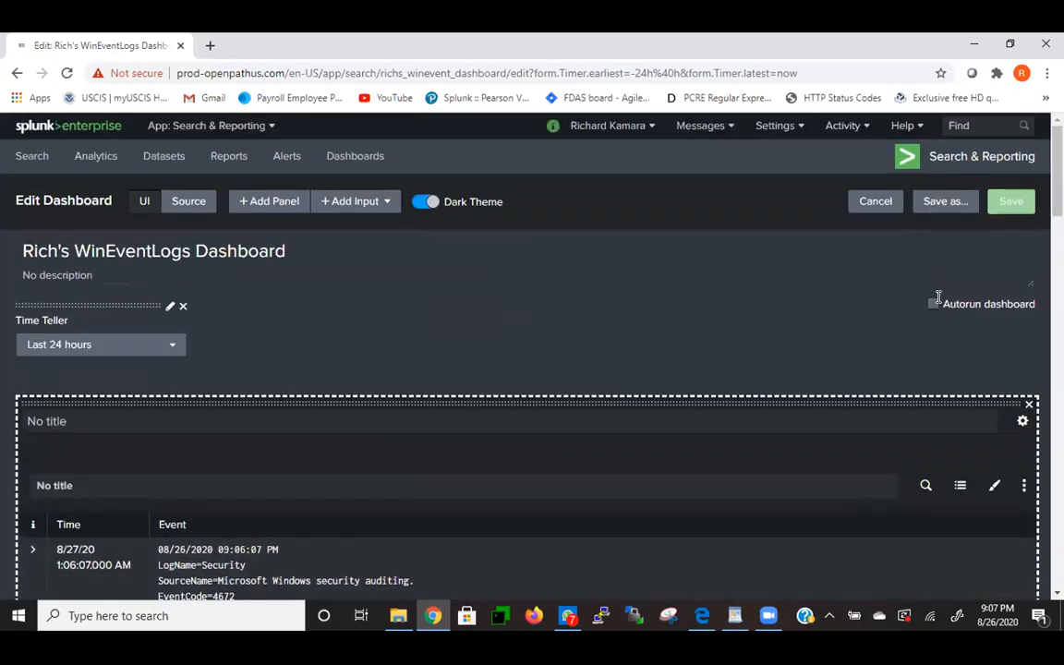
{"action": "left_click", "coordinate": [876, 203]}
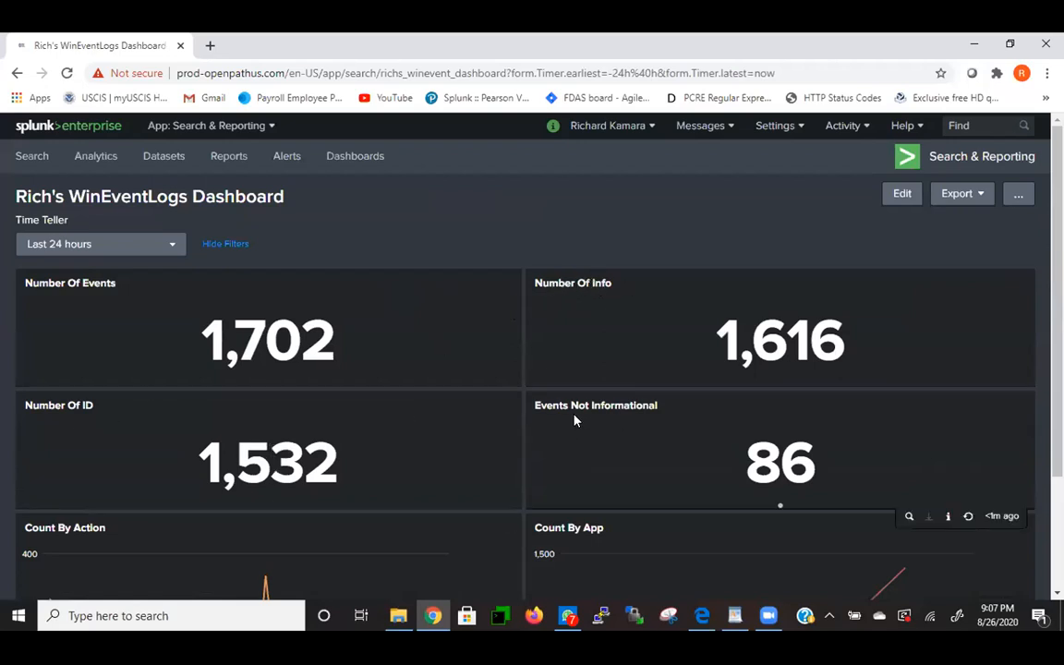
{"action": "scroll", "coordinate": [610, 408], "scroll_direction": "down", "scroll_amount": 3}
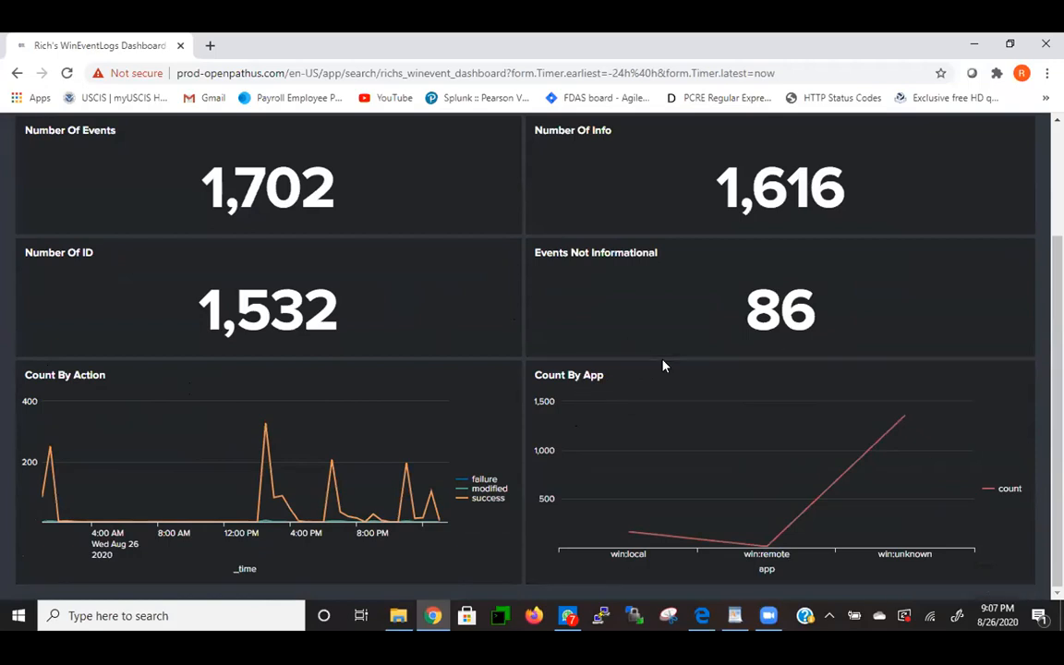
{"action": "scroll", "coordinate": [662, 365], "scroll_direction": "up", "scroll_amount": 3}
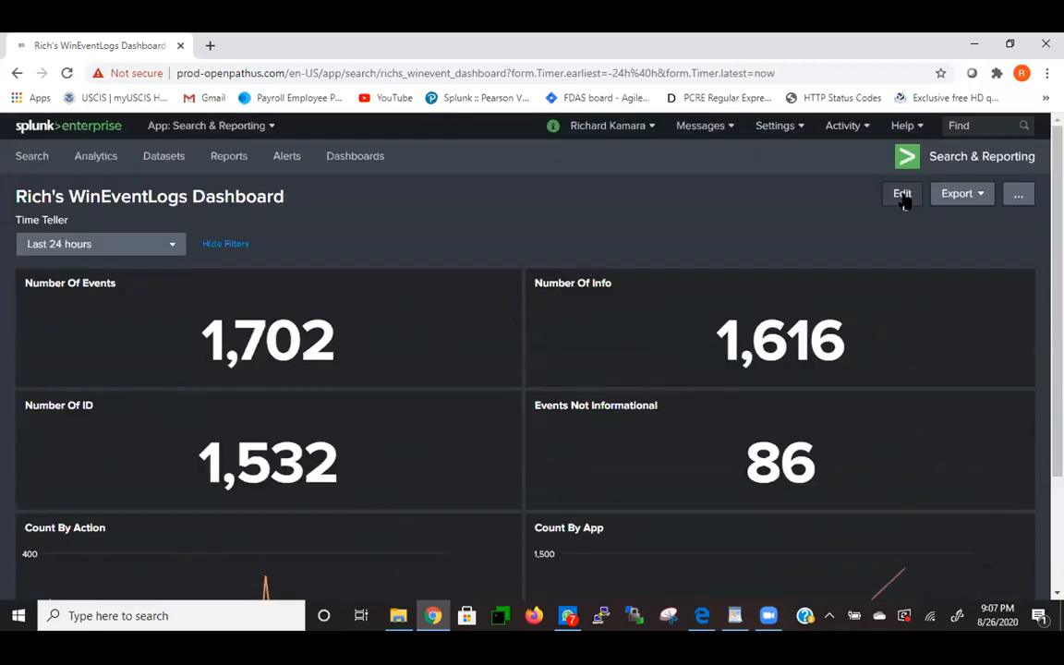
- Re-enter edit mode and check the Time Teller time range choices without changing them
{"action": "left_click", "coordinate": [903, 197]}
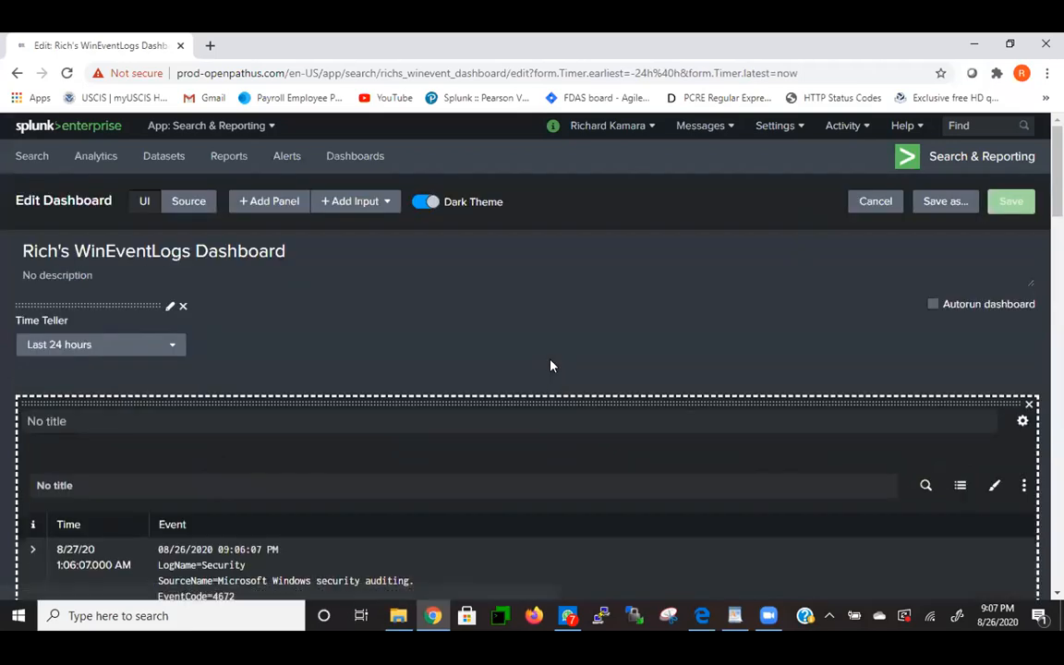
{"action": "scroll", "coordinate": [551, 365], "scroll_direction": "down", "scroll_amount": 12}
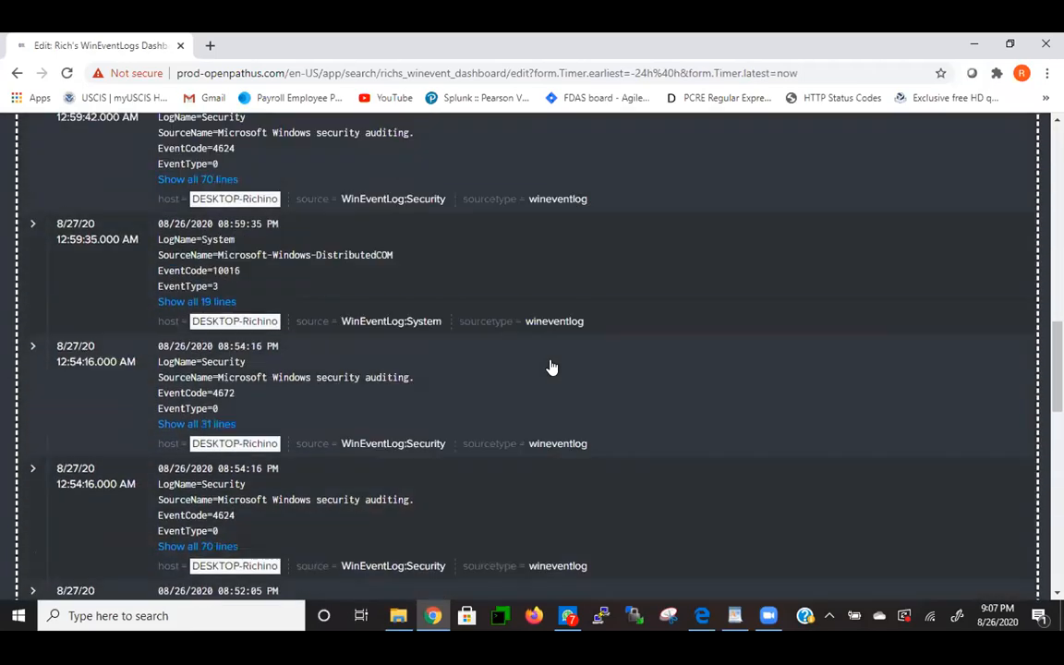
{"action": "scroll", "coordinate": [550, 365], "scroll_direction": "up", "scroll_amount": 12}
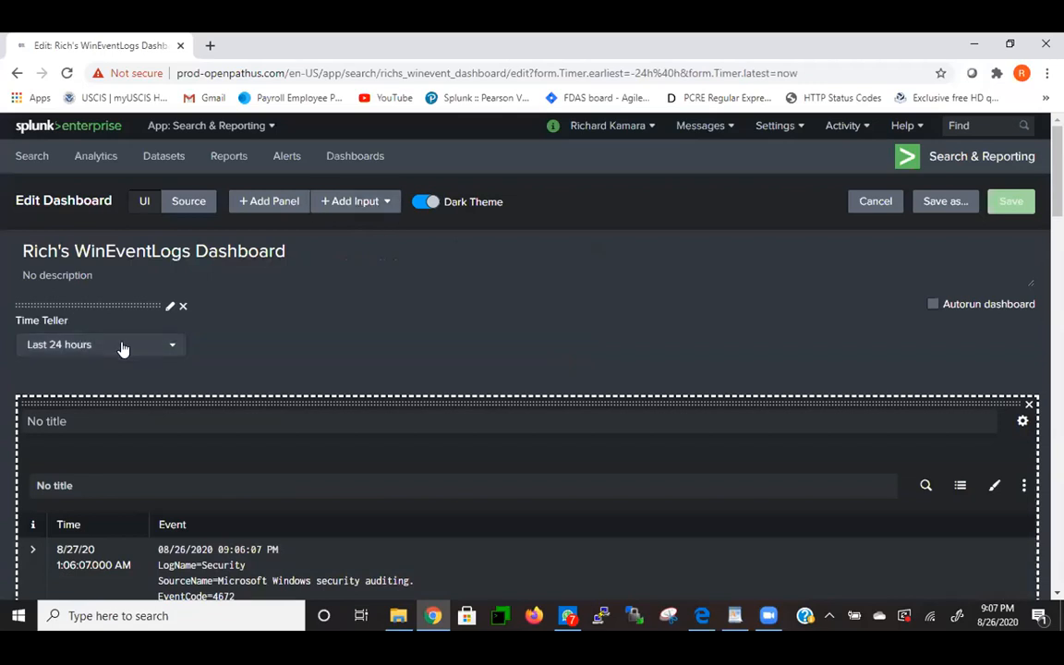
{"action": "left_click", "coordinate": [171, 347]}
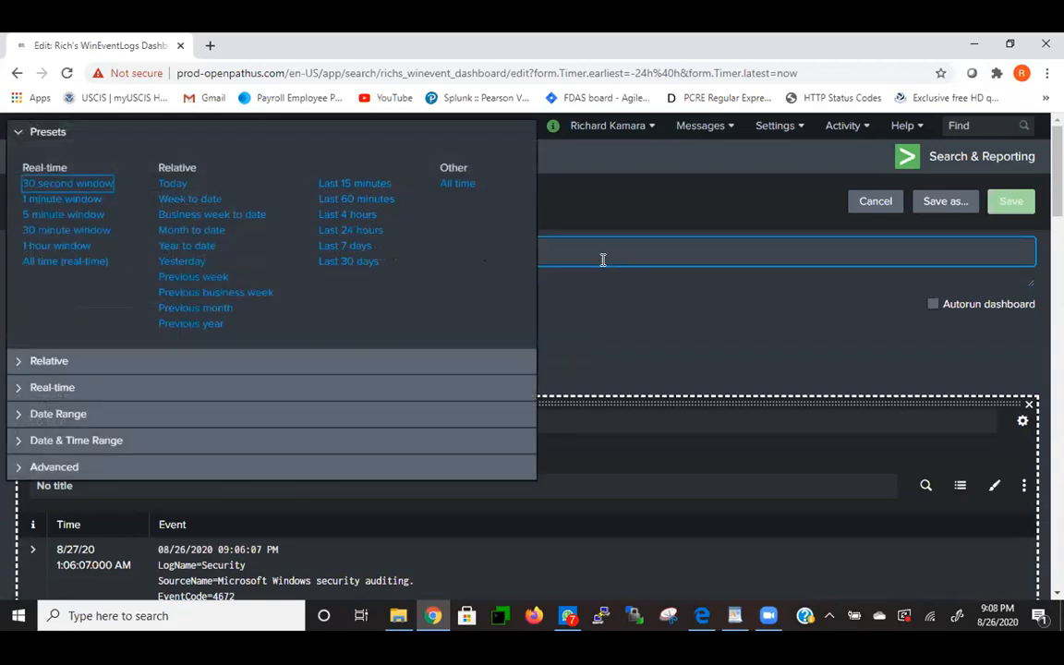
{"action": "left_click", "coordinate": [644, 199]}
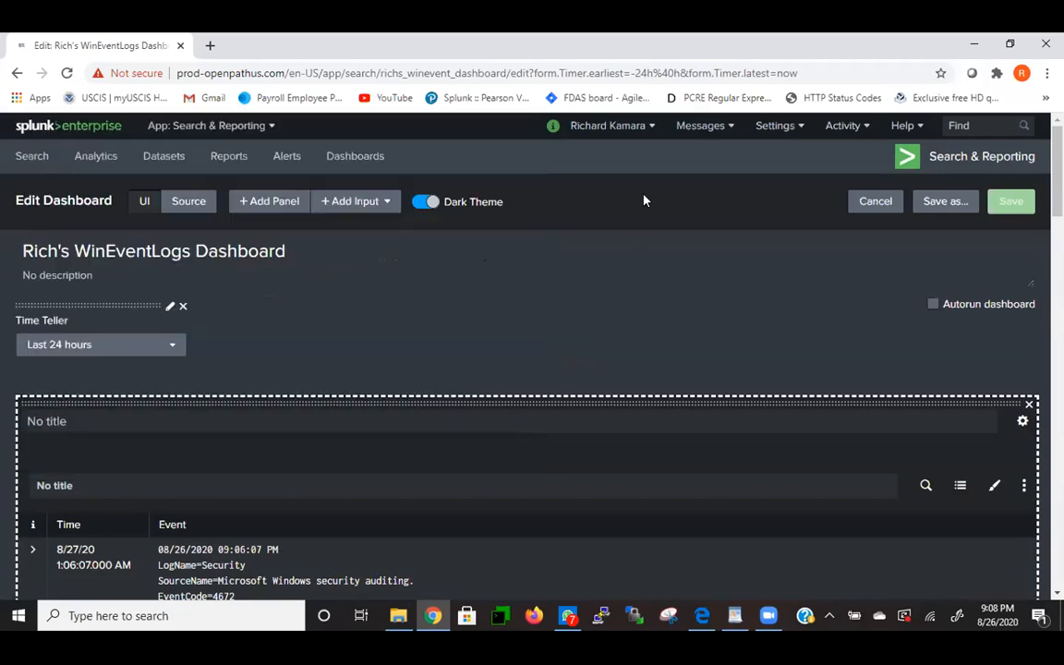
- Inspect the event table panel's search and cancel it unchanged
{"action": "scroll", "coordinate": [503, 520], "scroll_direction": "down", "scroll_amount": 6}
{"action": "scroll", "coordinate": [503, 520], "scroll_direction": "up", "scroll_amount": 3}
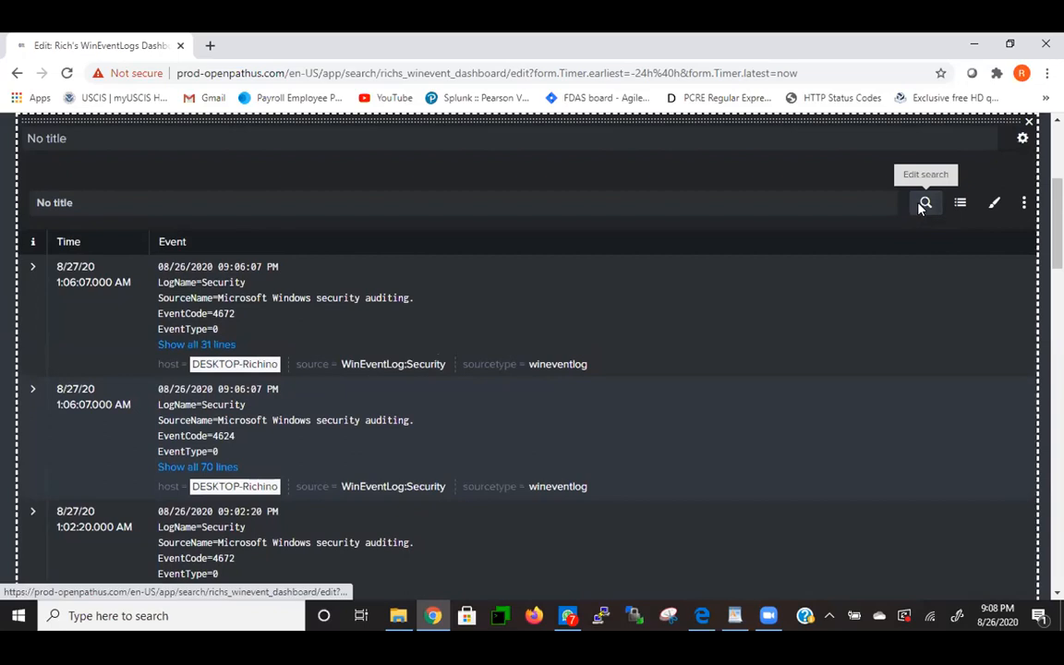
{"action": "left_click", "coordinate": [921, 205]}
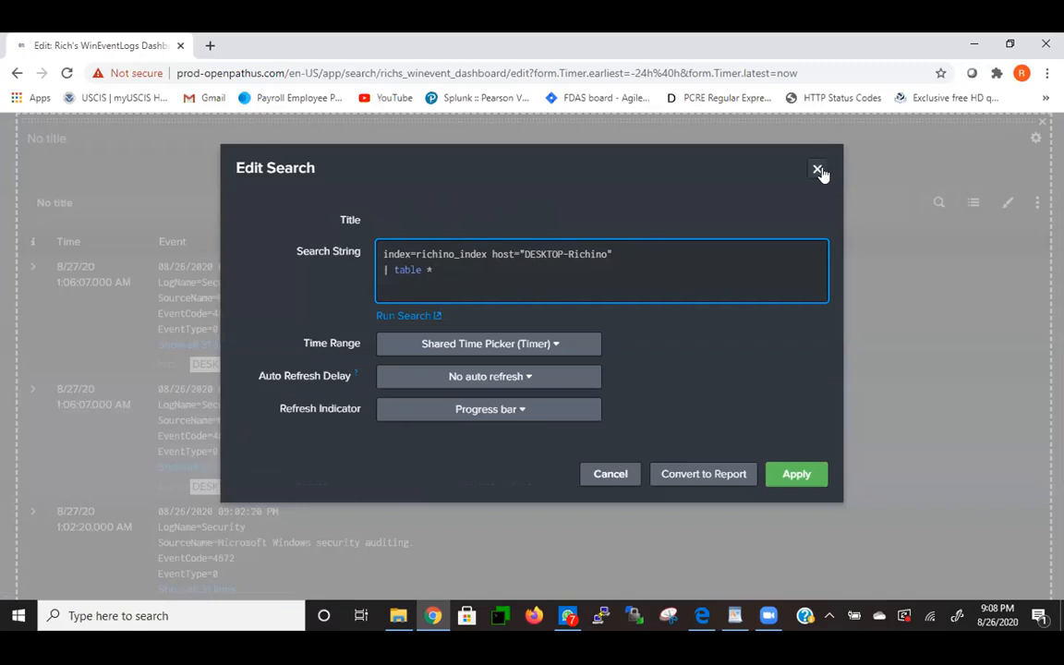
{"action": "left_click", "coordinate": [609, 474]}
{"action": "scroll", "coordinate": [800, 331], "scroll_direction": "down", "scroll_amount": 10}
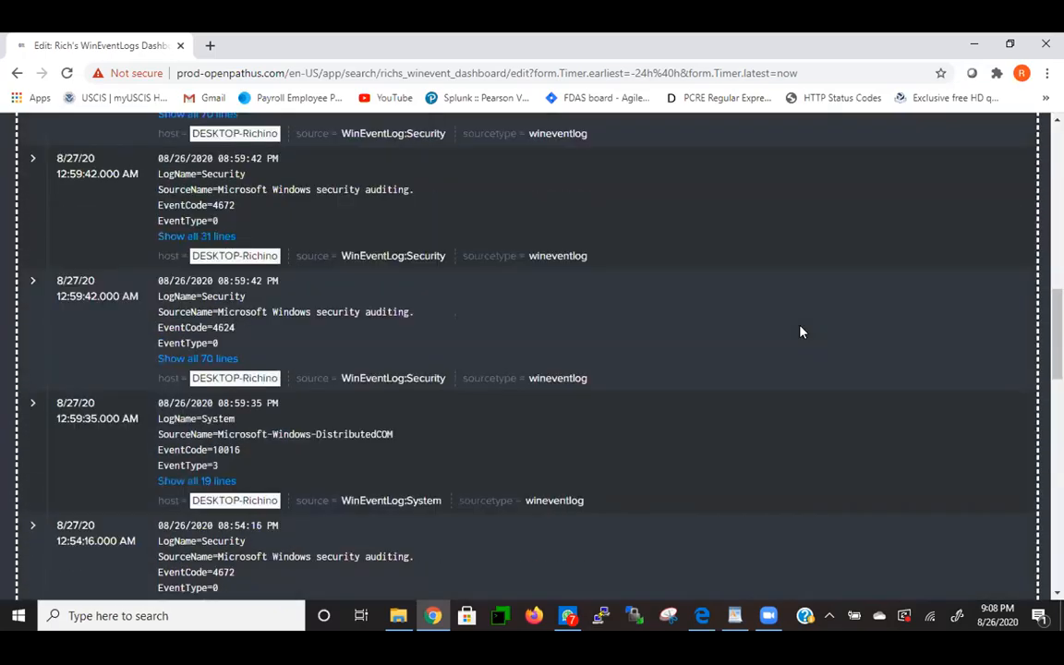
- Inspect the Number Of Events panel's search and close it unchanged
{"action": "scroll", "coordinate": [800, 331], "scroll_direction": "down", "scroll_amount": 5}
{"action": "scroll", "coordinate": [704, 408], "scroll_direction": "up", "scroll_amount": 1}
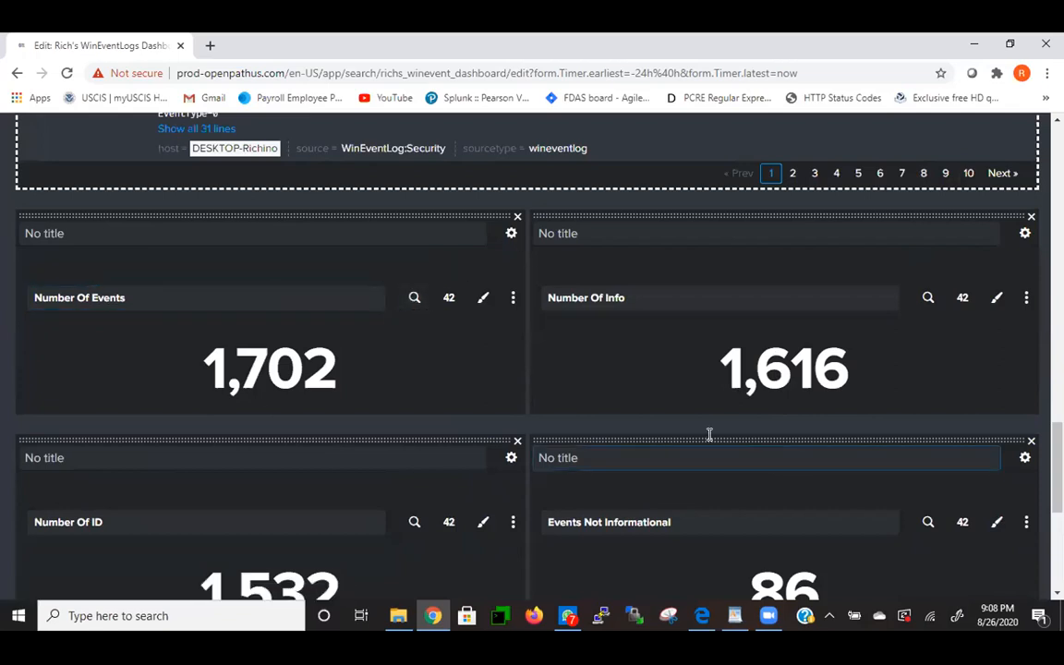
{"action": "scroll", "coordinate": [761, 418], "scroll_direction": "up", "scroll_amount": 2}
{"action": "scroll", "coordinate": [761, 418], "scroll_direction": "up", "scroll_amount": 2}
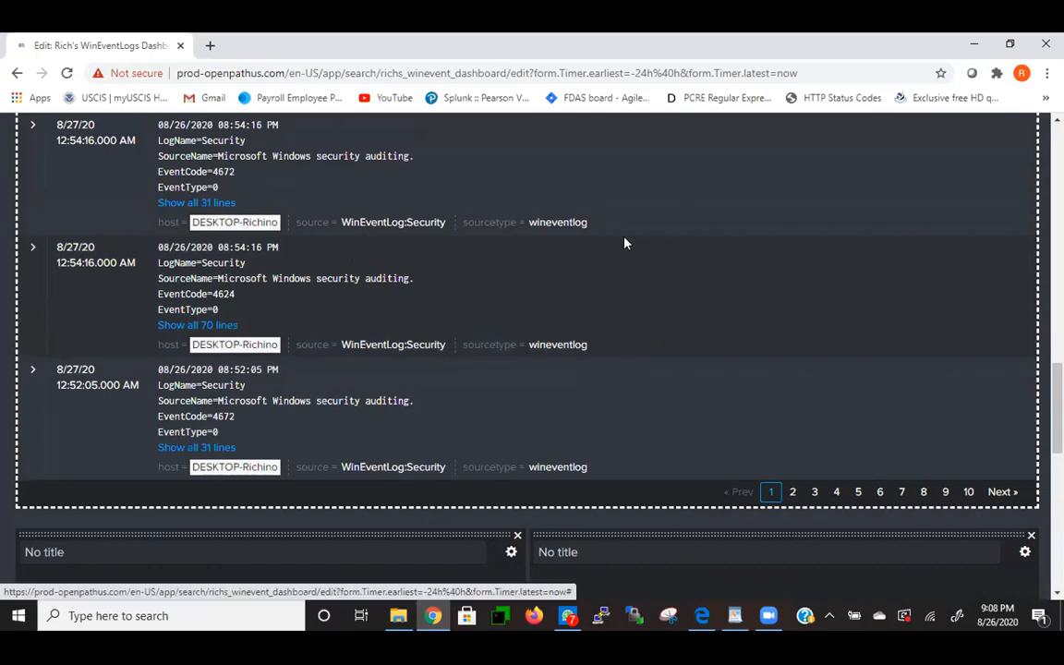
{"action": "scroll", "coordinate": [543, 335], "scroll_direction": "down", "scroll_amount": 2}
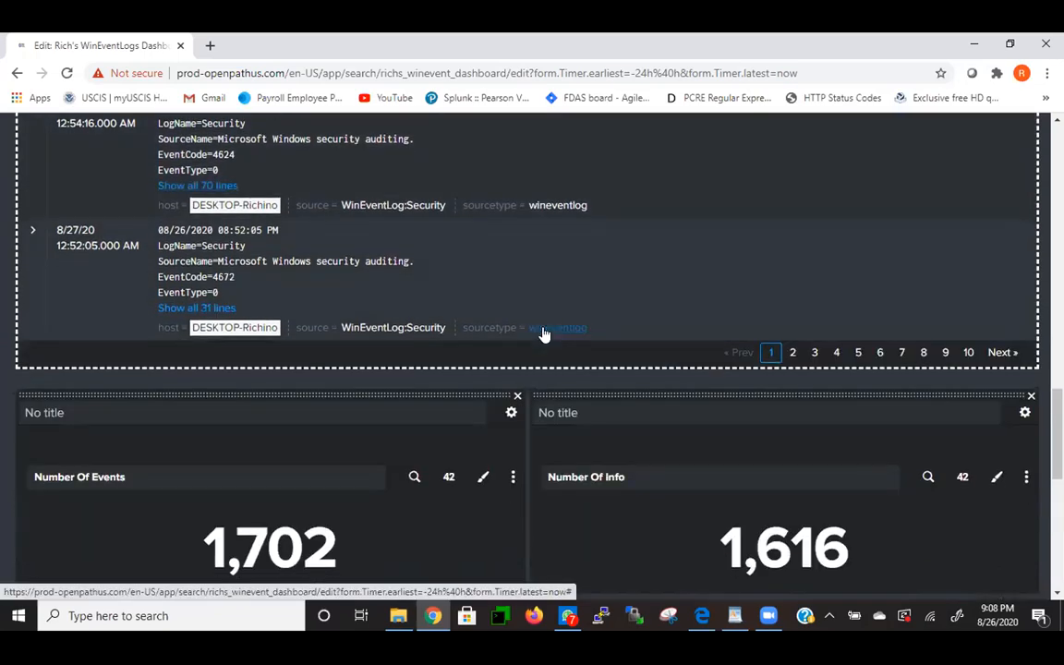
{"action": "scroll", "coordinate": [563, 260], "scroll_direction": "down", "scroll_amount": 1}
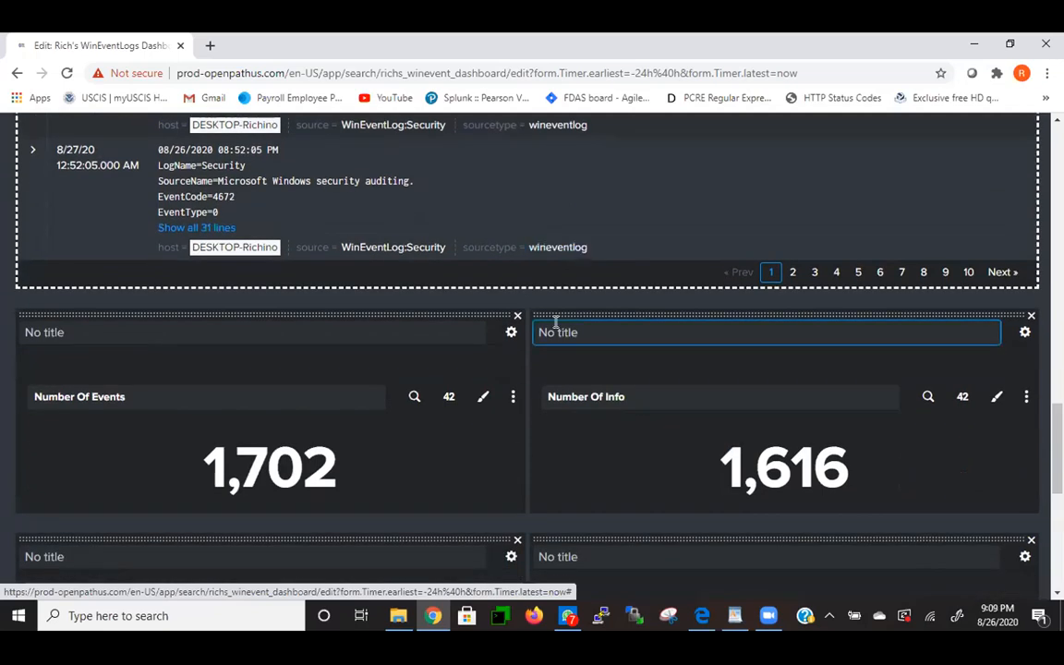
{"action": "left_click", "coordinate": [414, 398]}
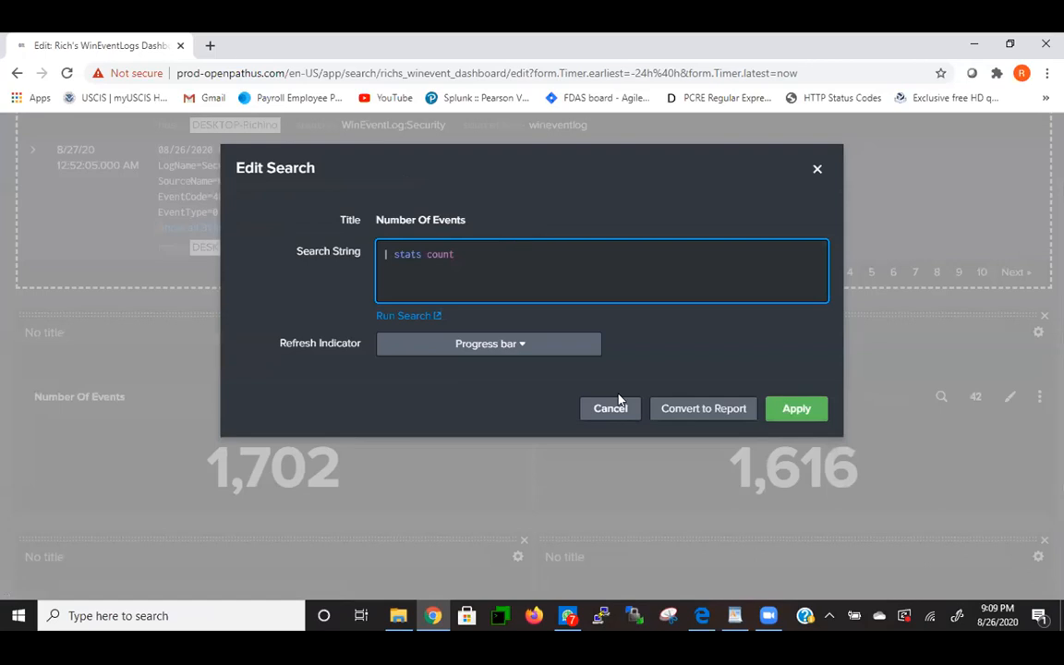
{"action": "left_click", "coordinate": [817, 172]}
{"action": "left_click", "coordinate": [816, 172]}
- Inspect the Number Of Info panel's search and close it unchanged
{"action": "scroll", "coordinate": [816, 175], "scroll_direction": "up", "scroll_amount": 10}
{"action": "scroll", "coordinate": [831, 199], "scroll_direction": "up", "scroll_amount": 3}
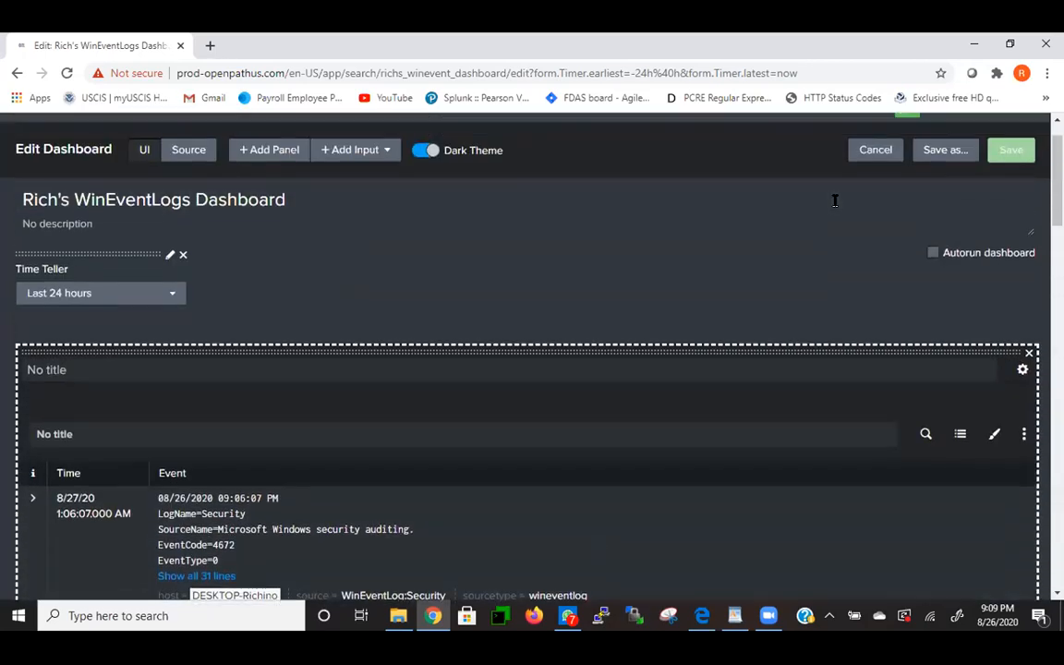
{"action": "scroll", "coordinate": [833, 206], "scroll_direction": "down", "scroll_amount": 4}
{"action": "scroll", "coordinate": [832, 206], "scroll_direction": "down", "scroll_amount": 12}
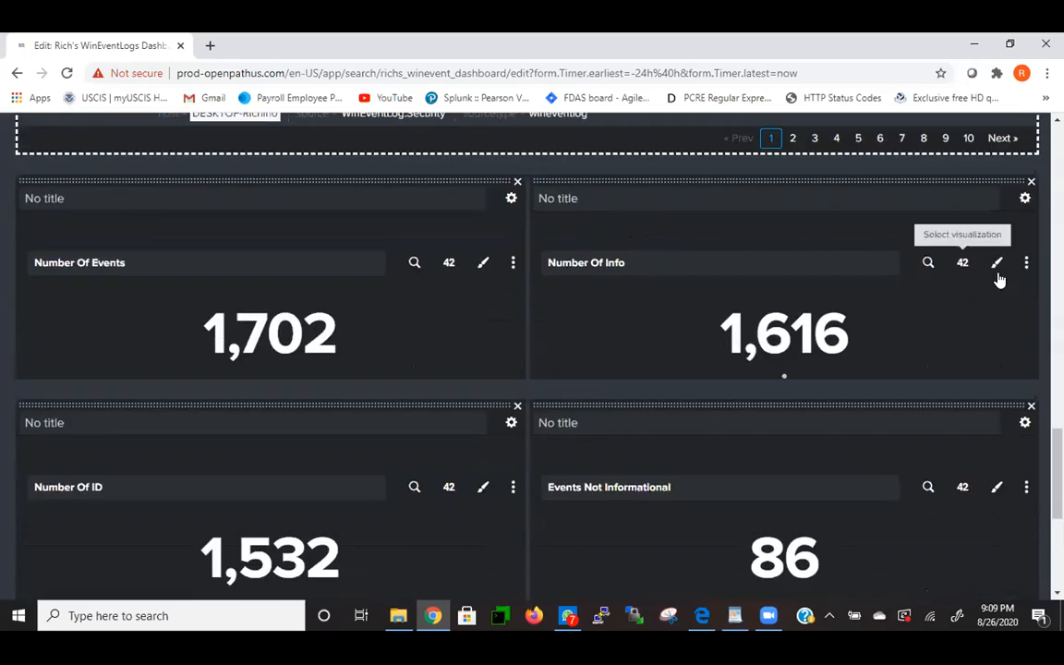
{"action": "left_click", "coordinate": [927, 263]}
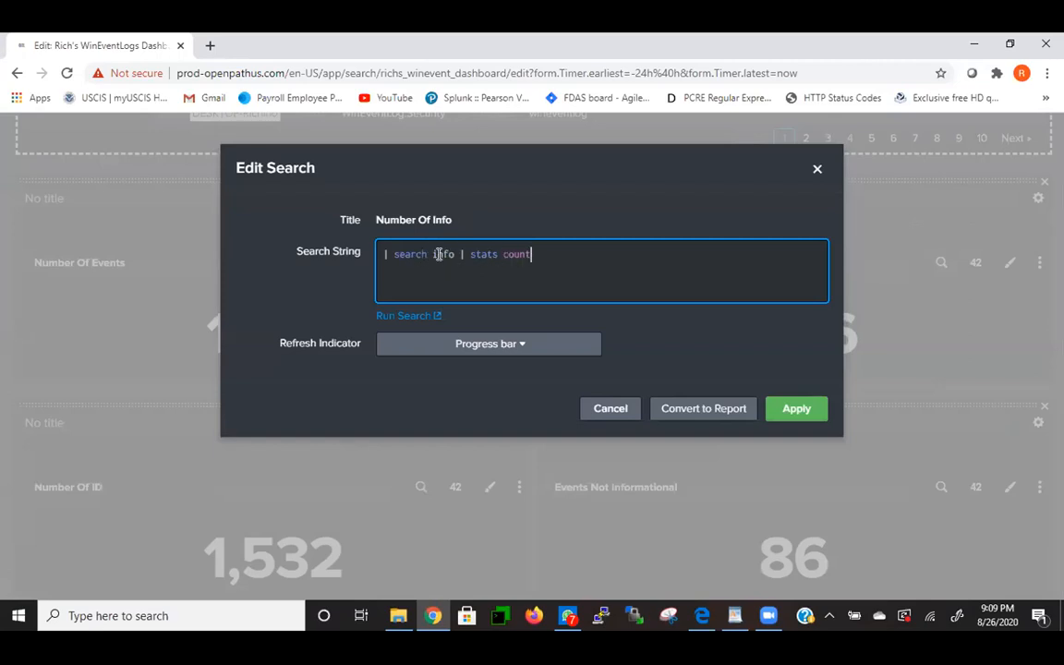
{"action": "left_click", "coordinate": [816, 169]}
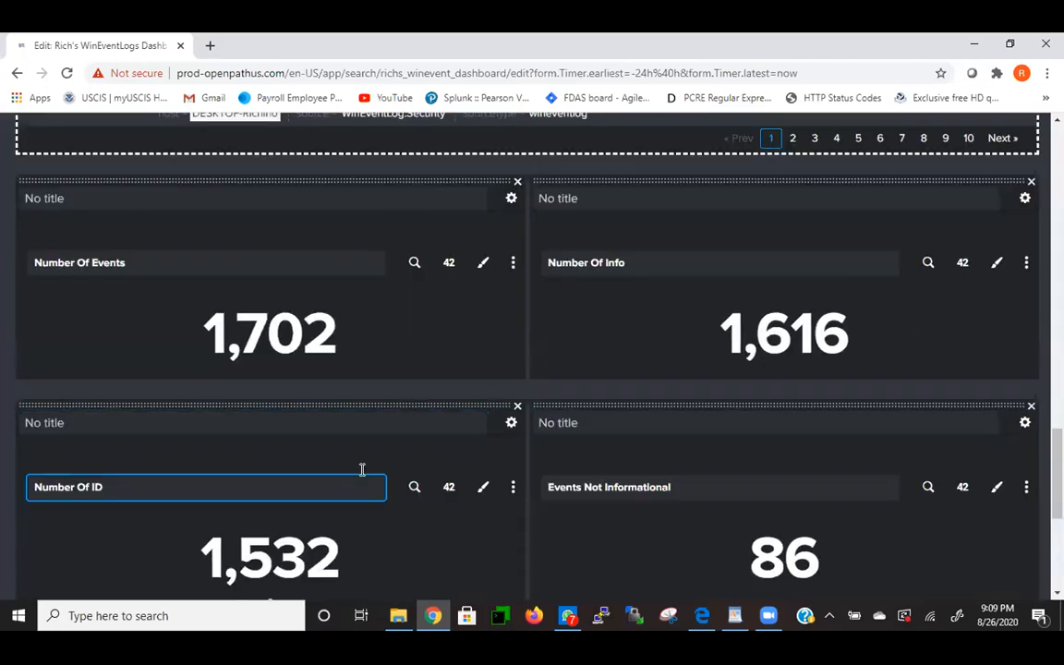
- Check the Number Of ID and Events Not Informational searches ('search NOT info | stats count') unchanged
{"action": "scroll", "coordinate": [361, 461], "scroll_direction": "down", "scroll_amount": 1}
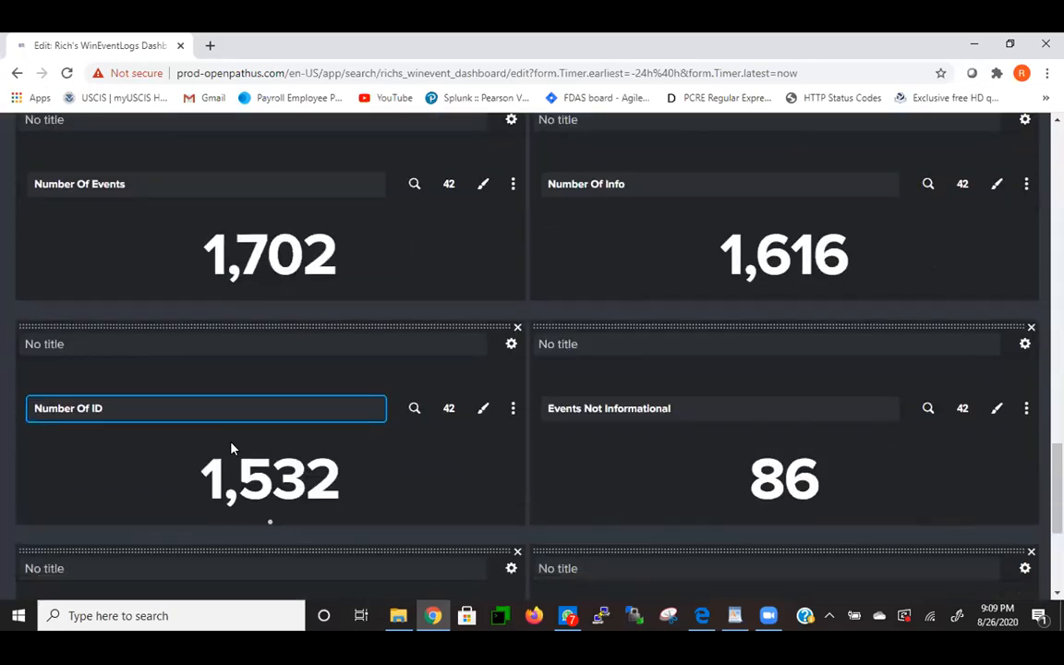
{"action": "left_click", "coordinate": [414, 408]}
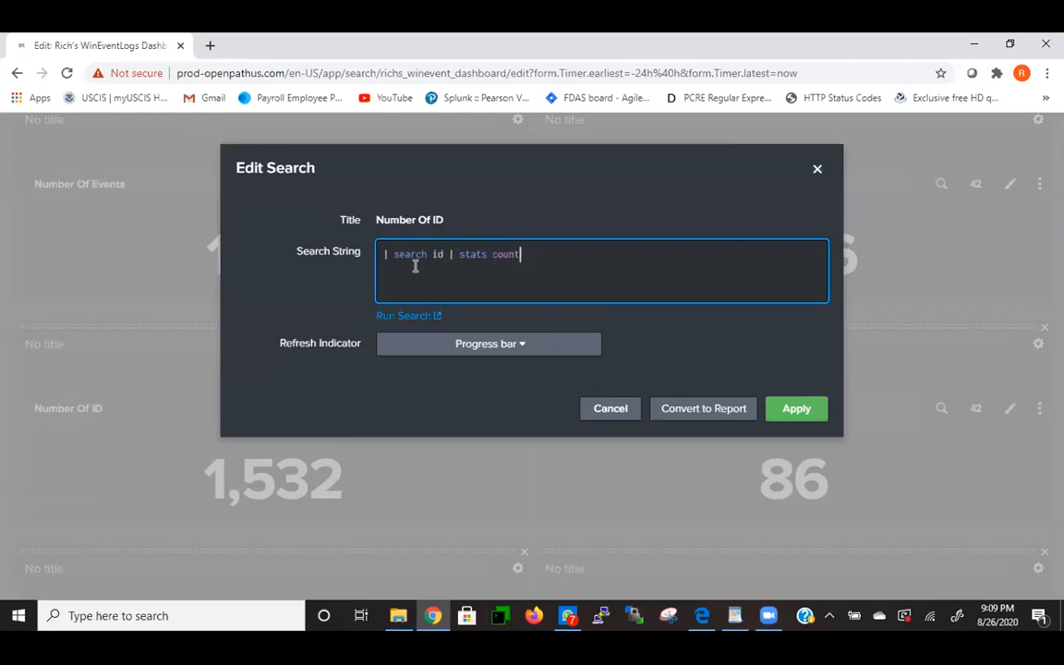
{"action": "left_click", "coordinate": [817, 170]}
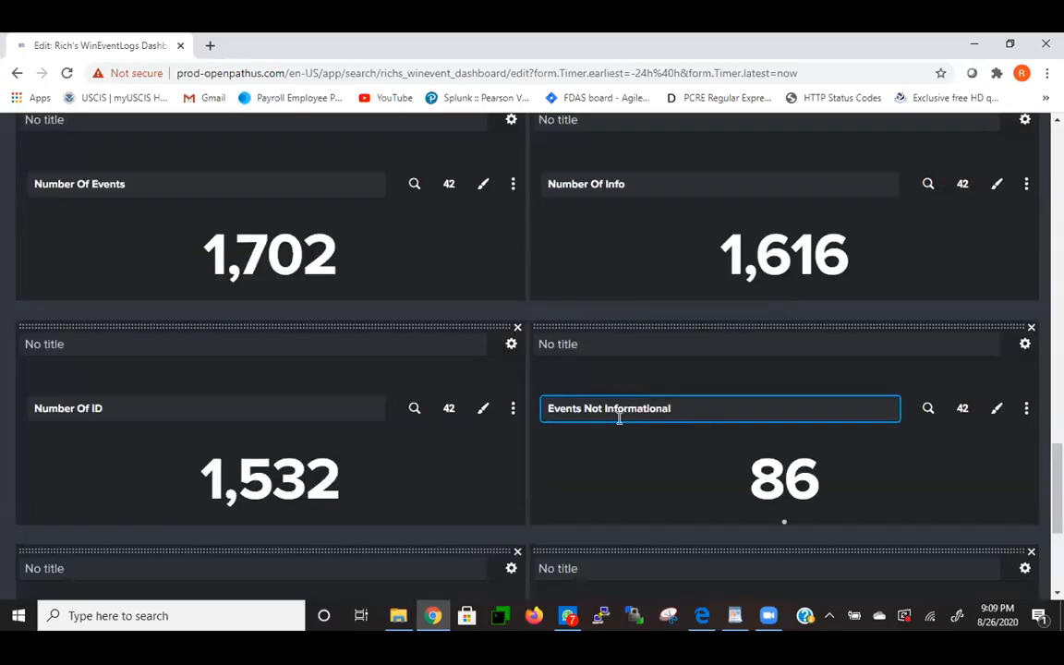
{"action": "left_click", "coordinate": [922, 411]}
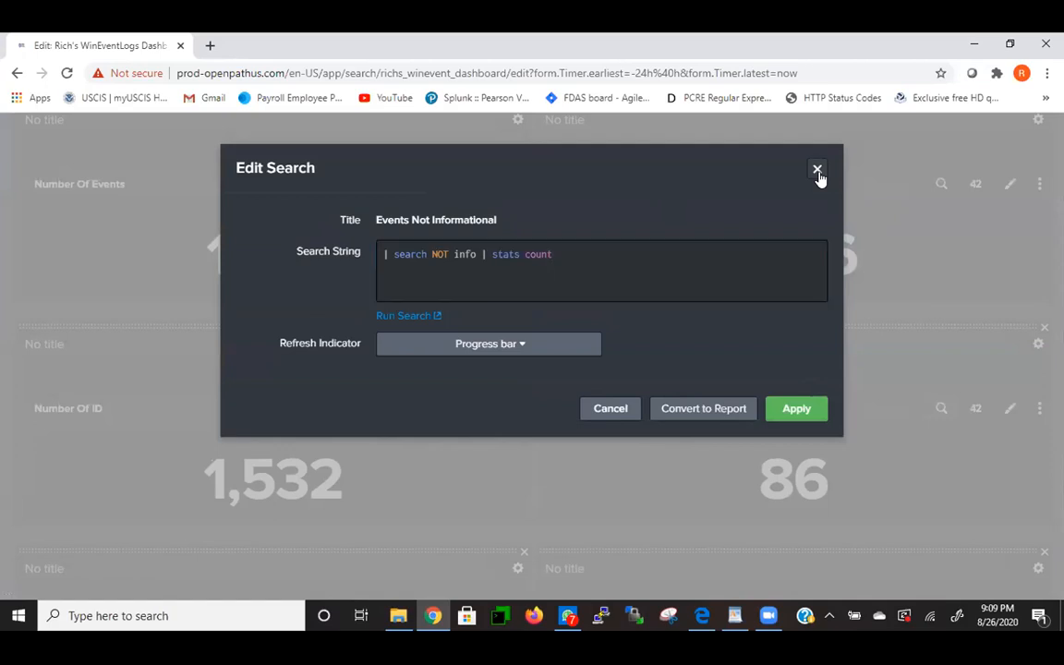
{"action": "left_click", "coordinate": [817, 172]}
- Check the Count By Action and Count By App chart searches unchanged, then cancel editing
{"action": "scroll", "coordinate": [776, 349], "scroll_direction": "down", "scroll_amount": 3}
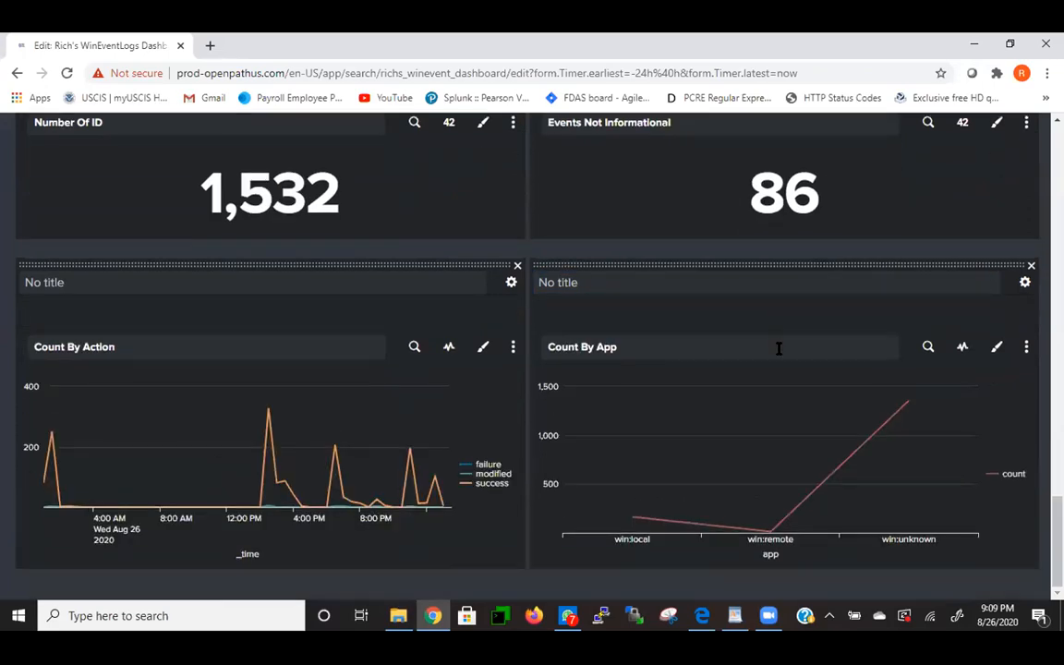
{"action": "left_click", "coordinate": [413, 345]}
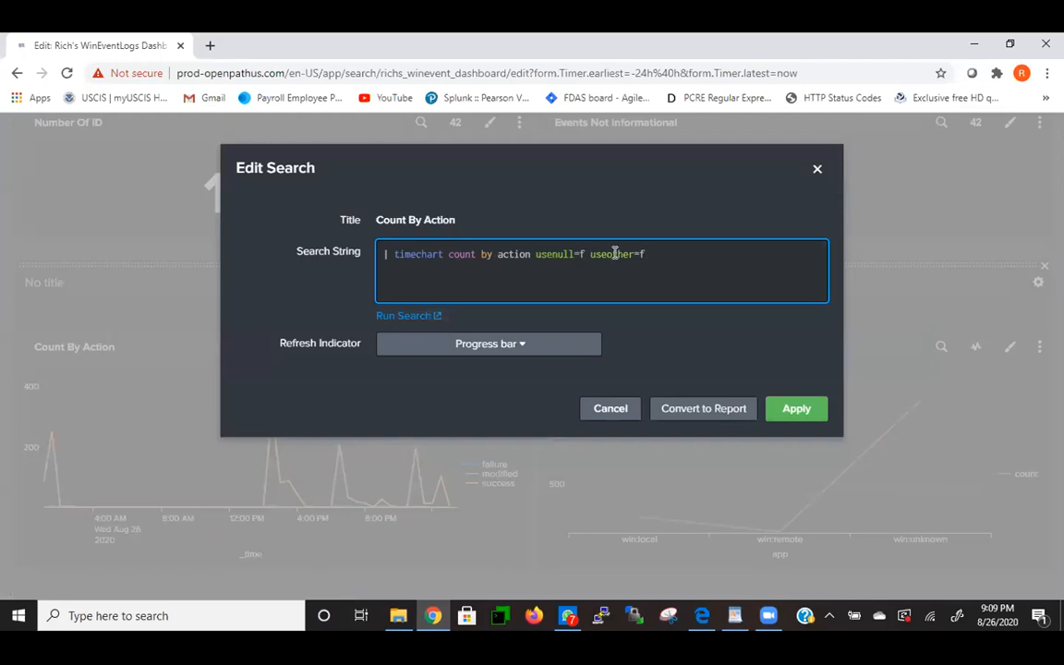
{"action": "left_click", "coordinate": [609, 412]}
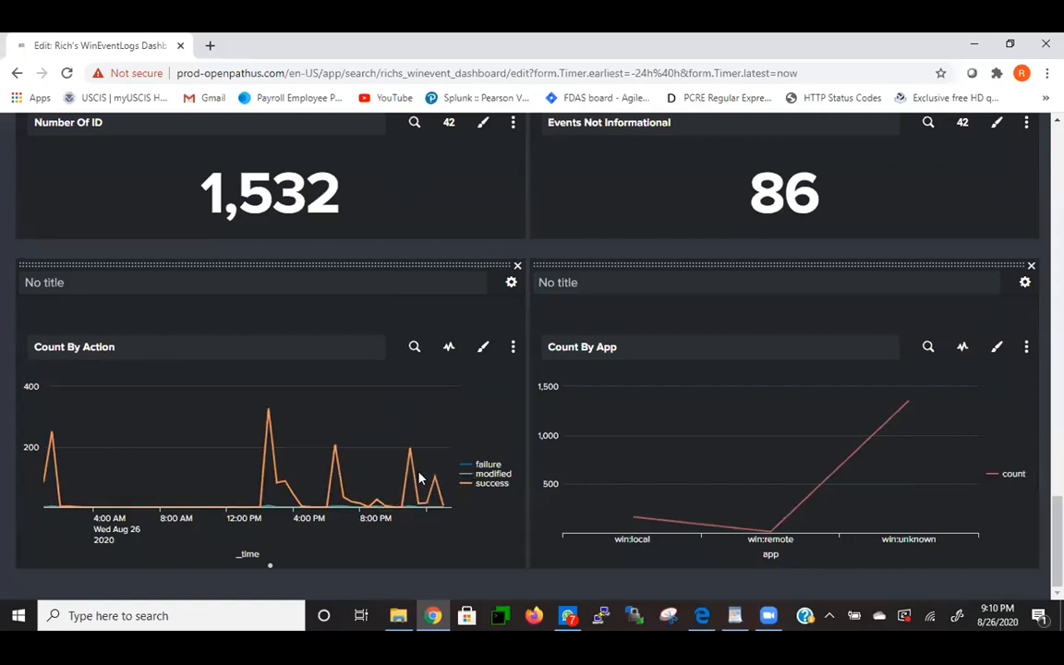
{"action": "left_click", "coordinate": [926, 347]}
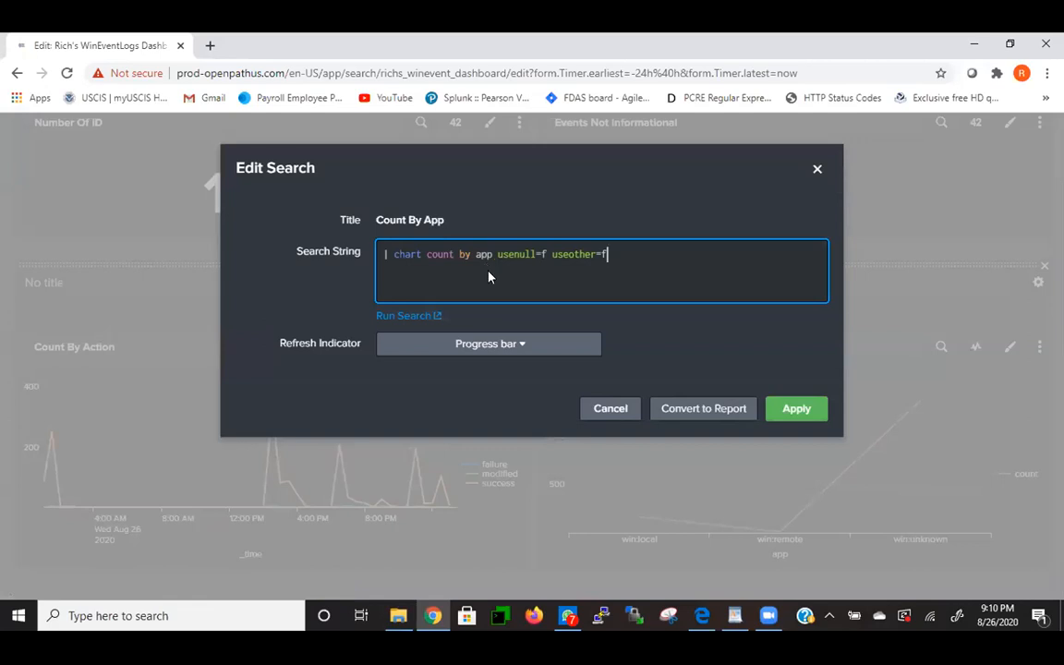
{"action": "left_click", "coordinate": [814, 169]}
{"action": "scroll", "coordinate": [849, 266], "scroll_direction": "up", "scroll_amount": 15}
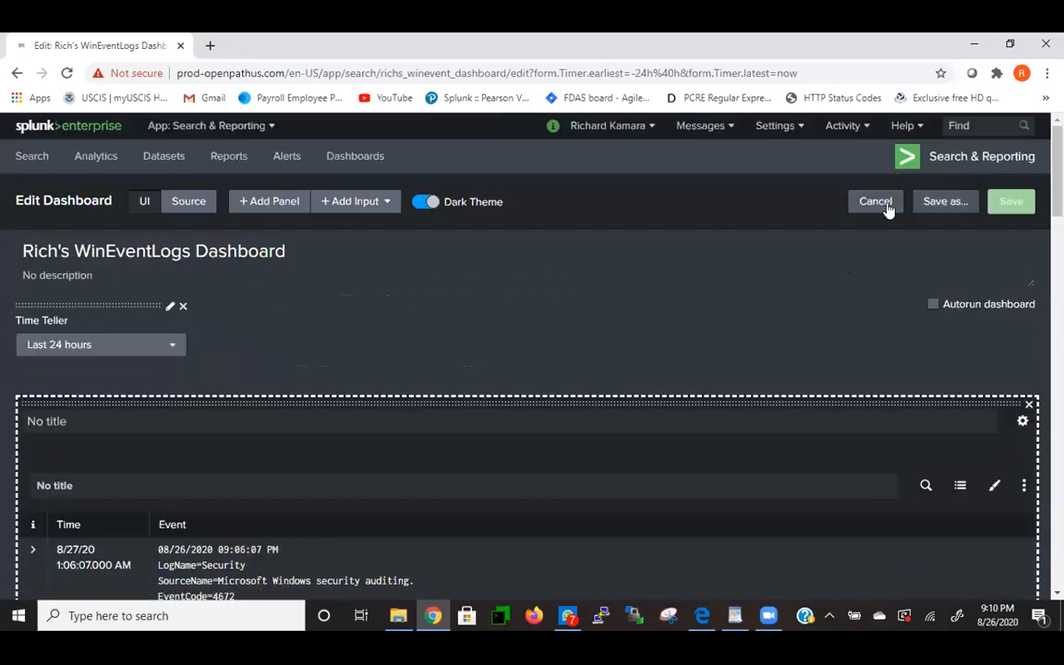
{"action": "left_click", "coordinate": [872, 205]}
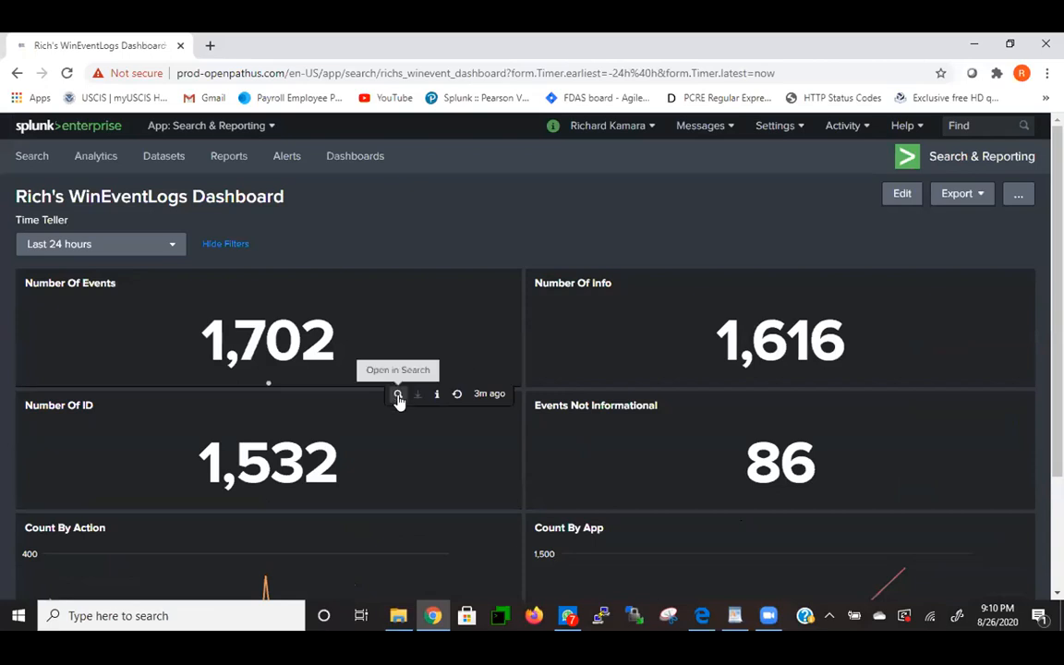
- Run the Number Of Events search in its own tab, confirming 1,702 events
{"action": "left_click", "coordinate": [398, 396]}
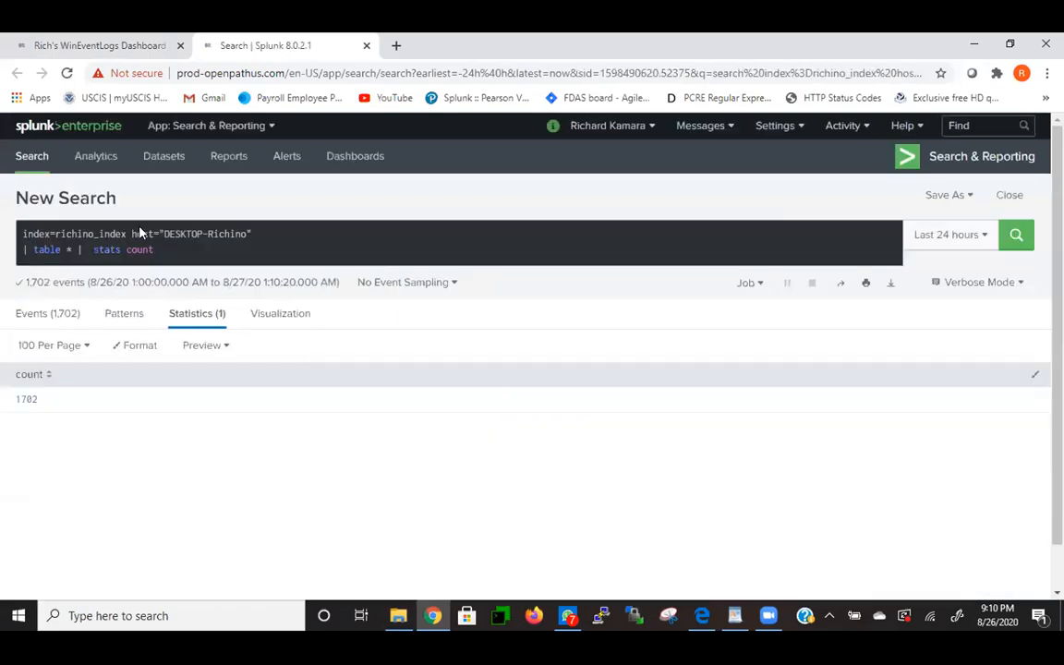
{"action": "left_click", "coordinate": [53, 51]}
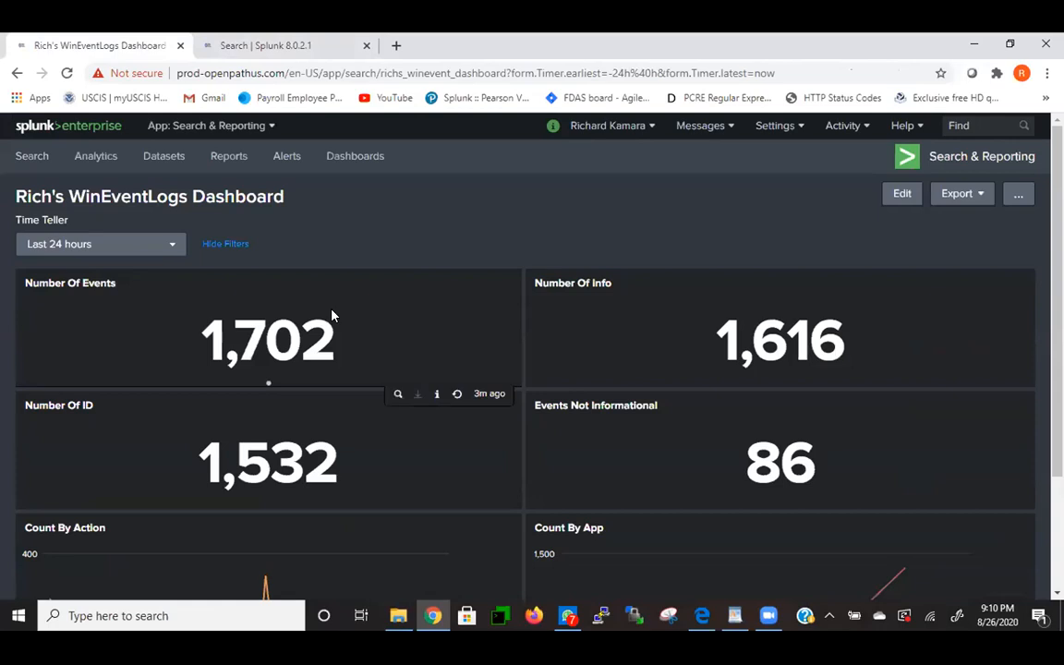
{"action": "left_click", "coordinate": [264, 43]}
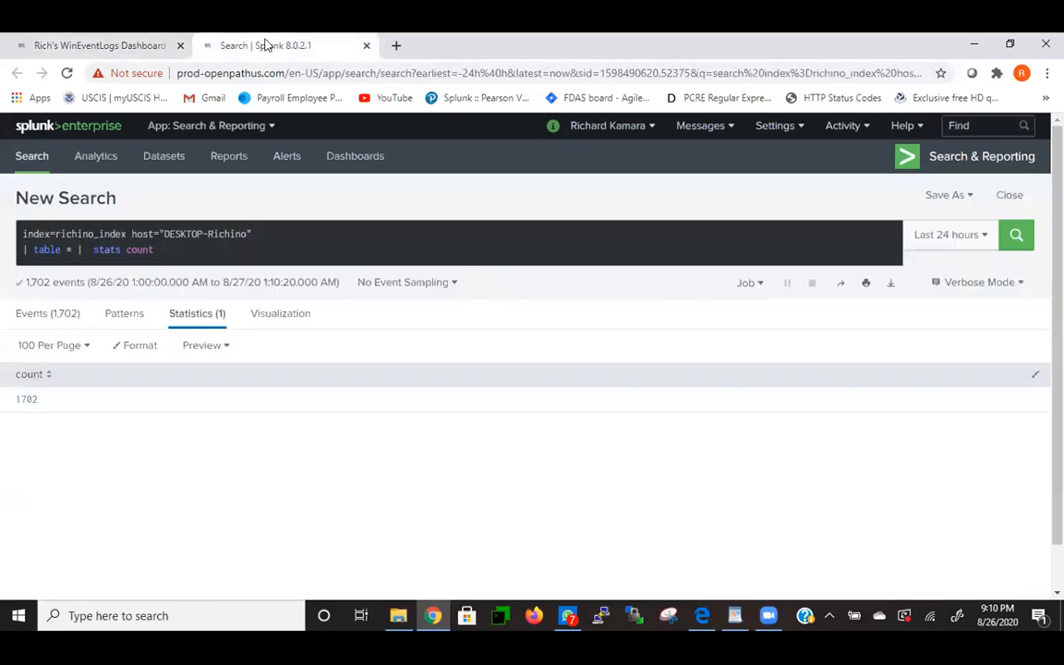
{"action": "left_click", "coordinate": [117, 46]}
- Re-edit the dashboard and compare the Number Of Events panel search against the results tab
{"action": "left_click", "coordinate": [894, 199]}
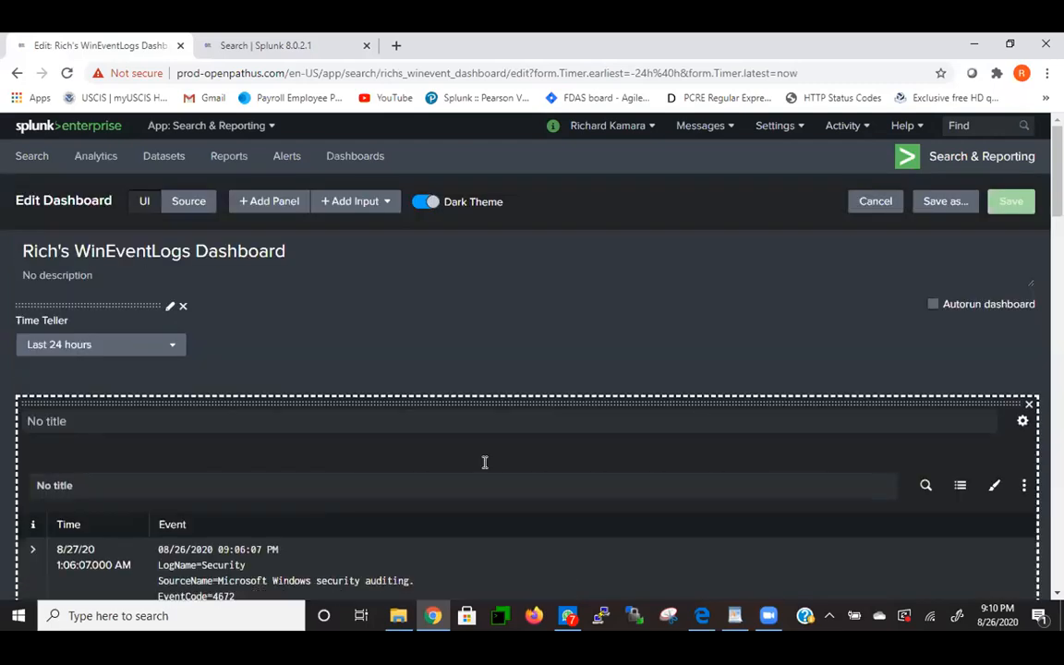
{"action": "scroll", "coordinate": [741, 477], "scroll_direction": "down", "scroll_amount": 10}
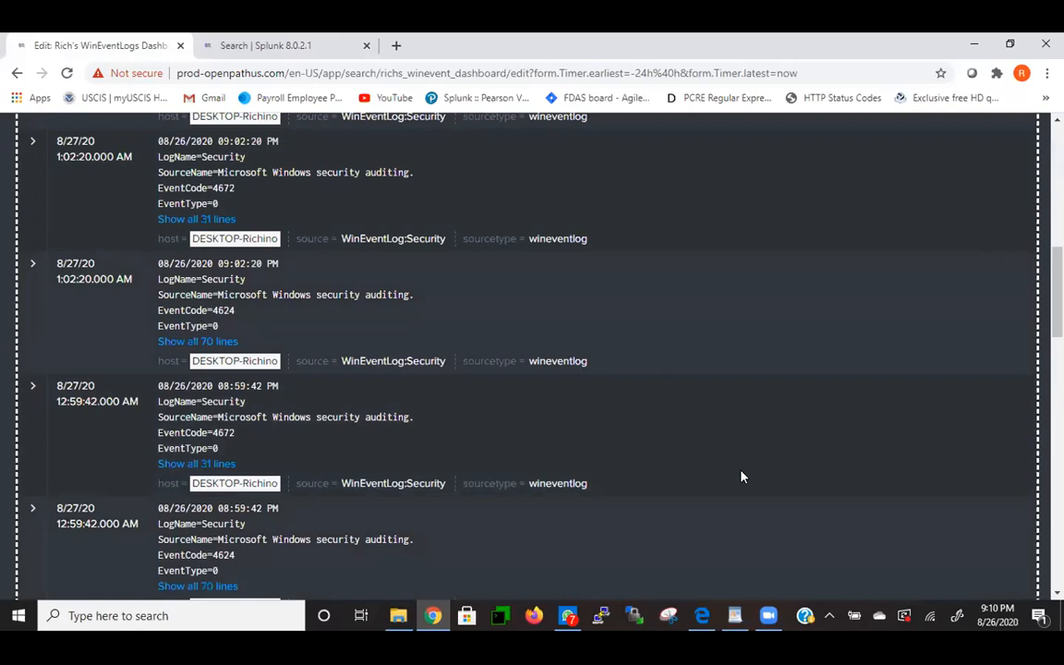
{"action": "scroll", "coordinate": [742, 476], "scroll_direction": "down", "scroll_amount": 5}
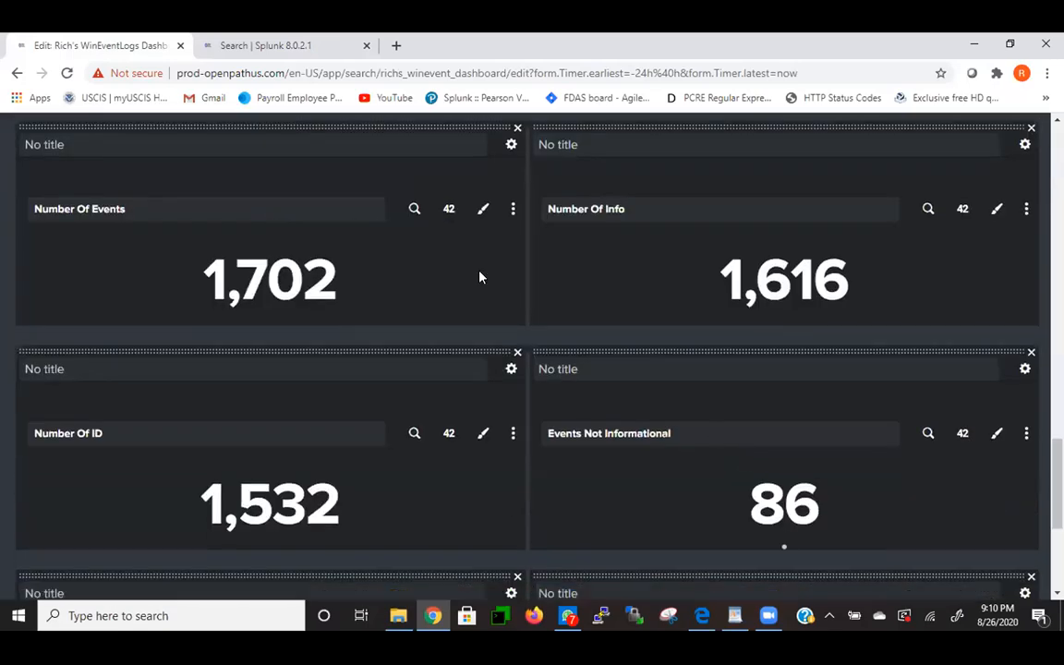
{"action": "left_click", "coordinate": [413, 211]}
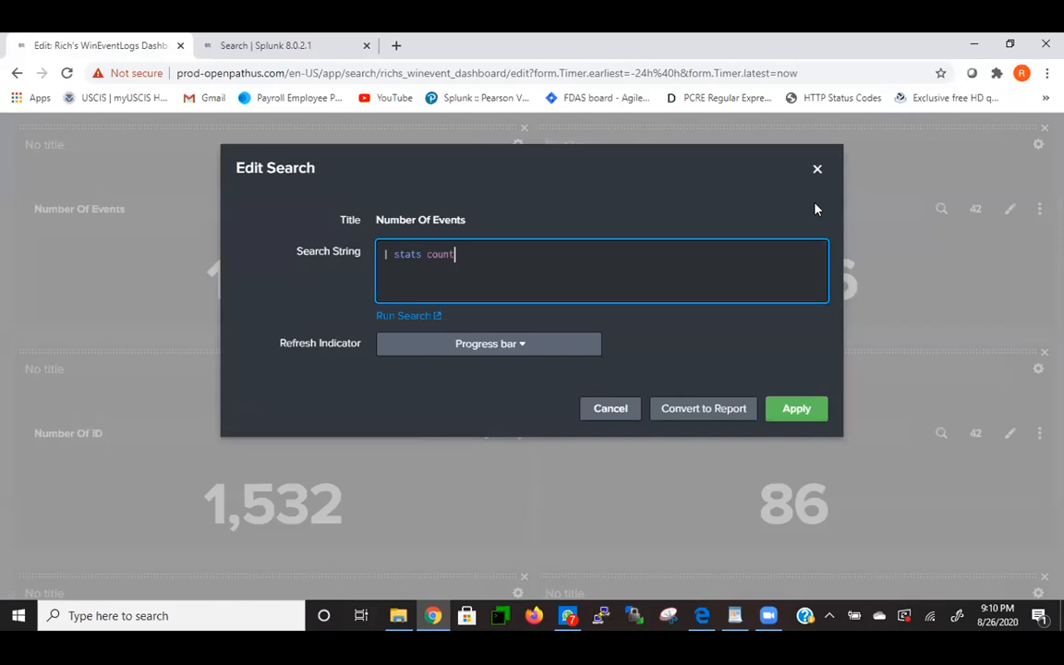
{"action": "left_click", "coordinate": [817, 169]}
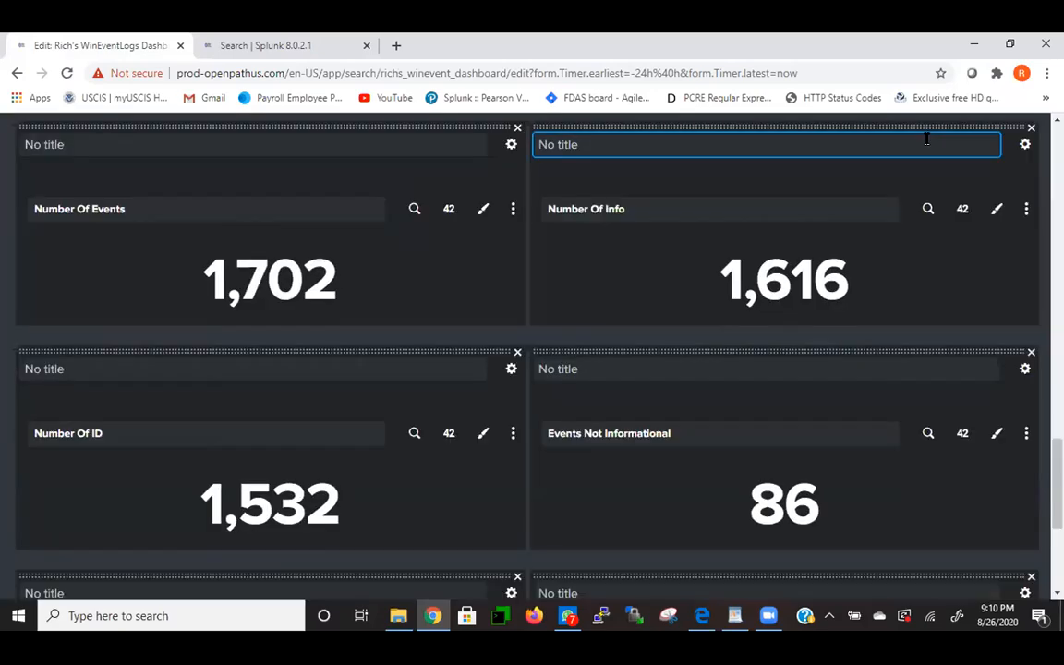
{"action": "left_click", "coordinate": [280, 46]}
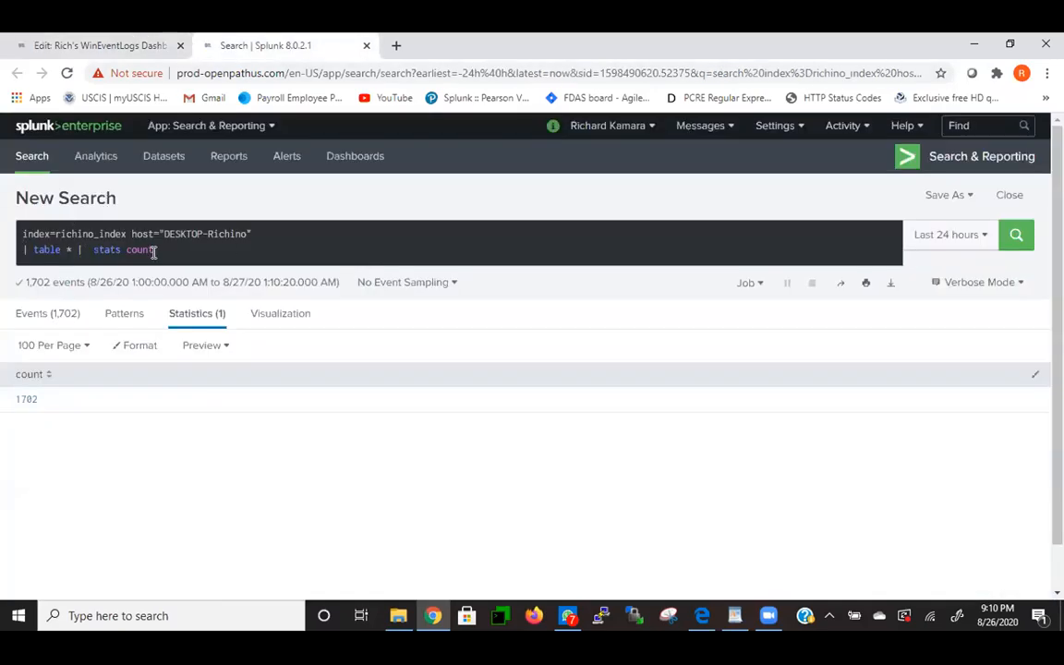
{"action": "left_click", "coordinate": [93, 42]}
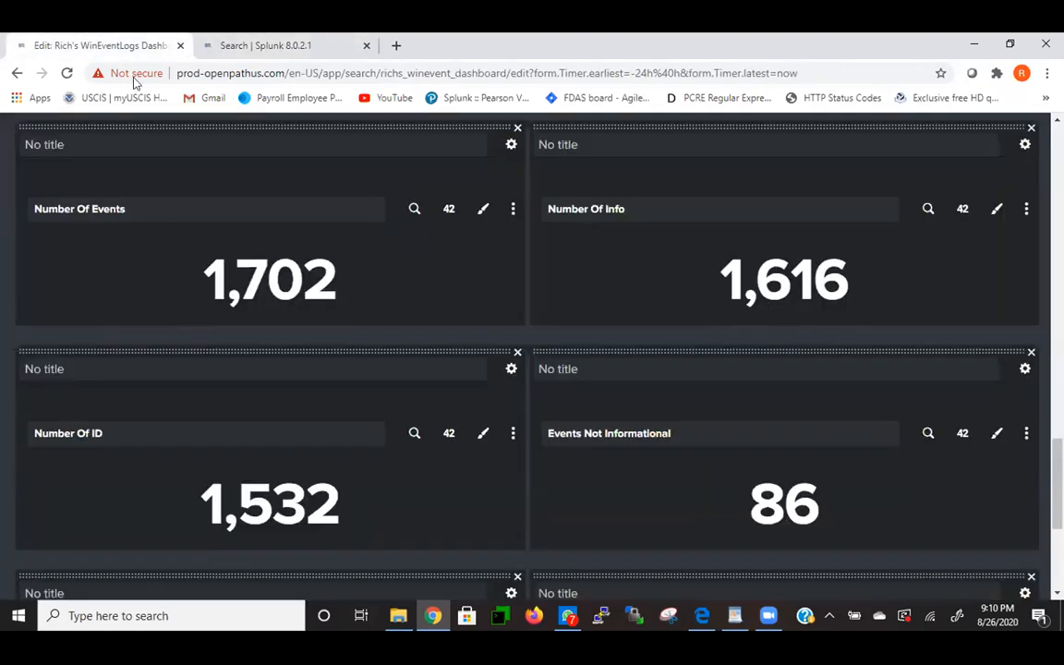
{"action": "scroll", "coordinate": [689, 316], "scroll_direction": "up", "scroll_amount": 10}
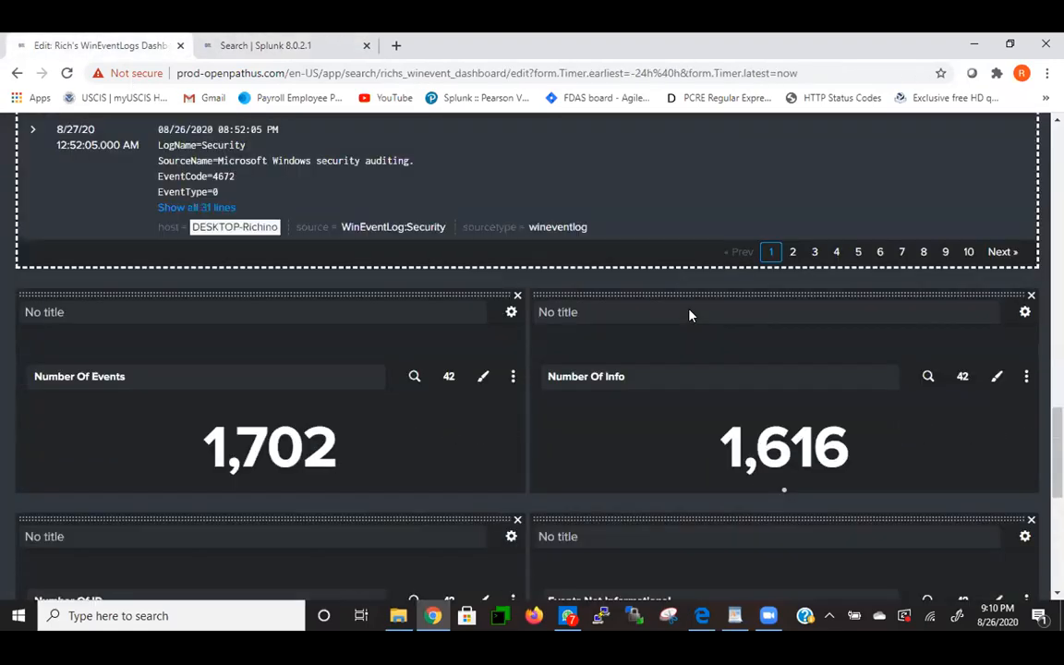
{"action": "scroll", "coordinate": [689, 316], "scroll_direction": "up", "scroll_amount": 5}
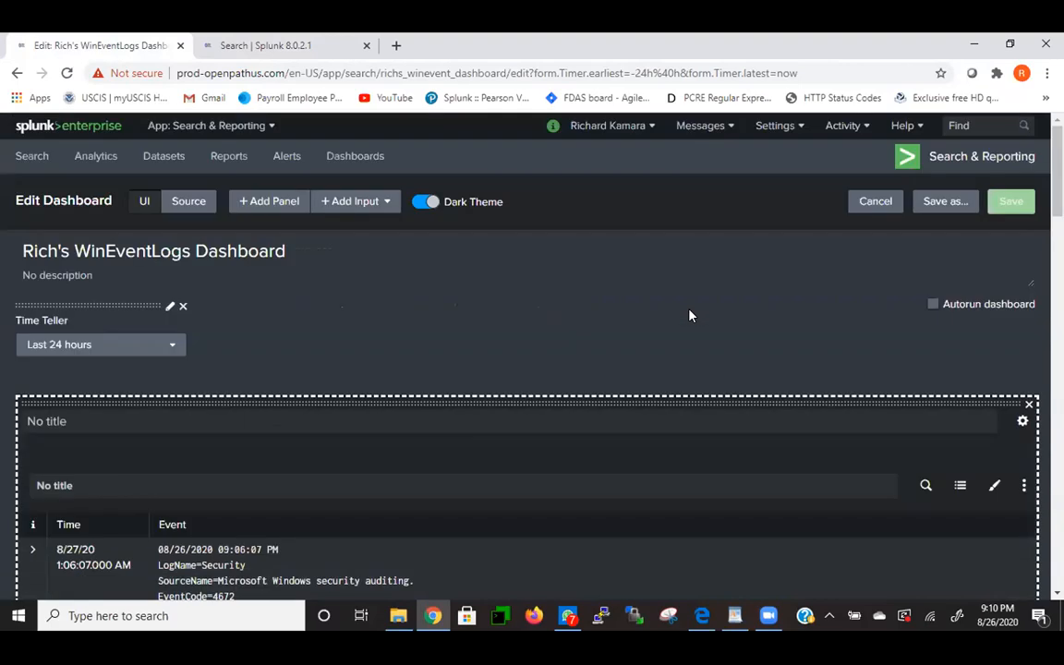
- Cancel editing, re-enter edit mode on WinEventLogs, and scroll back to its title
{"action": "left_click", "coordinate": [871, 204]}
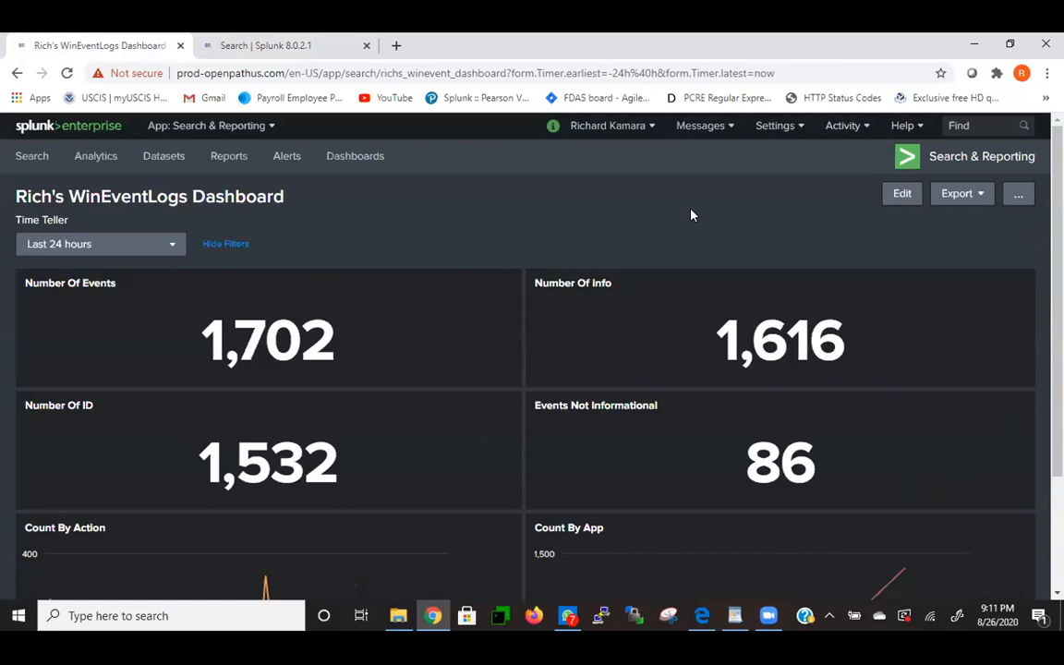
{"action": "scroll", "coordinate": [767, 355], "scroll_direction": "down", "scroll_amount": 1}
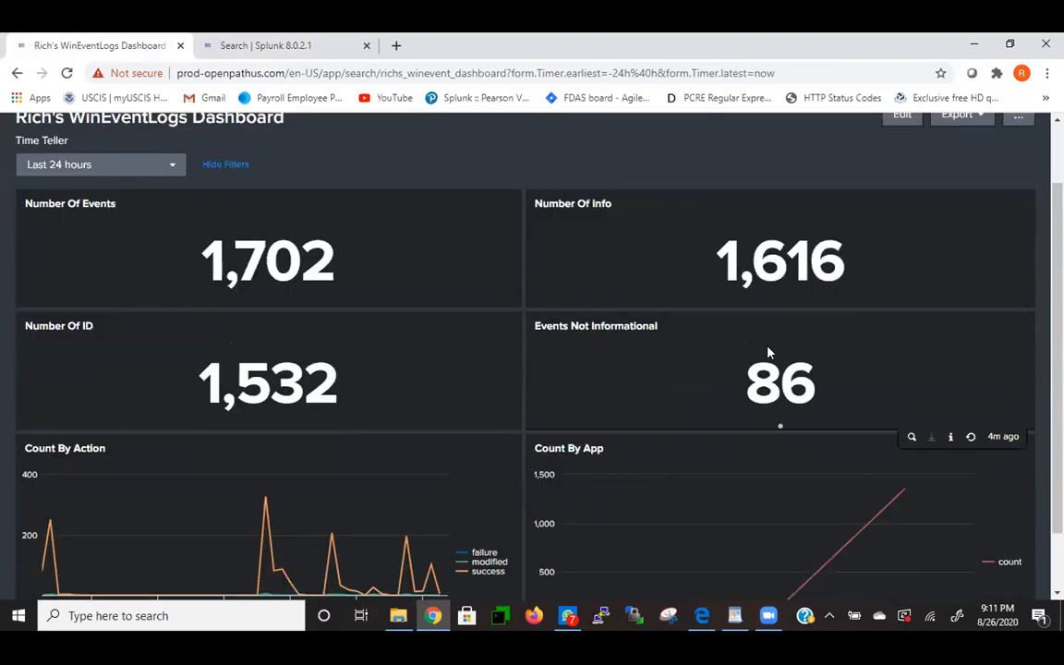
{"action": "scroll", "coordinate": [767, 352], "scroll_direction": "up", "scroll_amount": 1}
{"action": "left_click", "coordinate": [899, 193]}
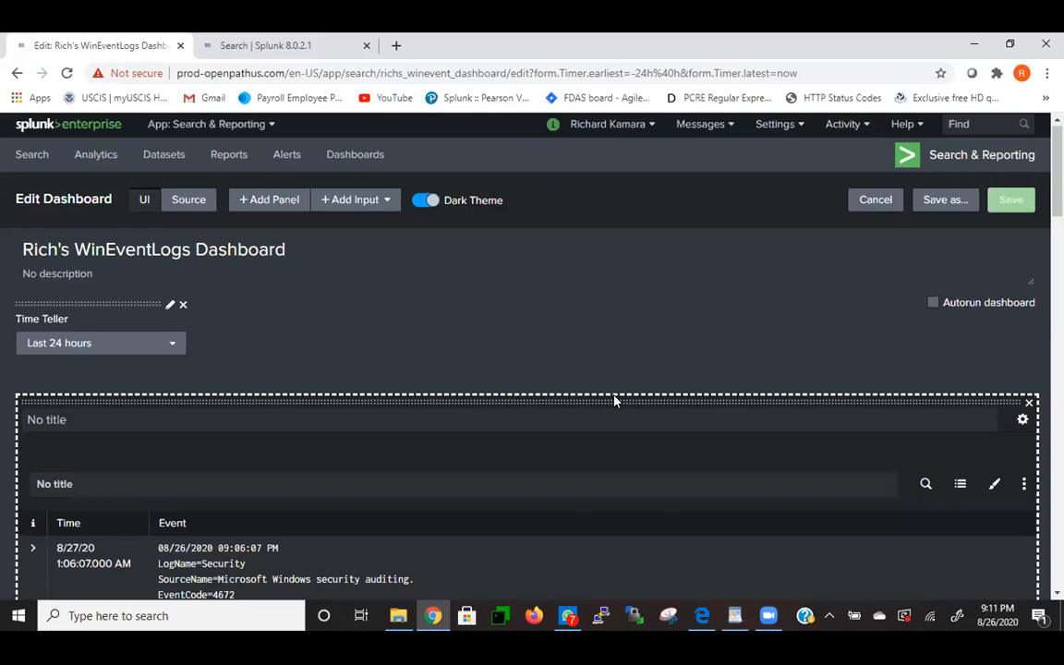
{"action": "scroll", "coordinate": [614, 400], "scroll_direction": "down", "scroll_amount": 7}
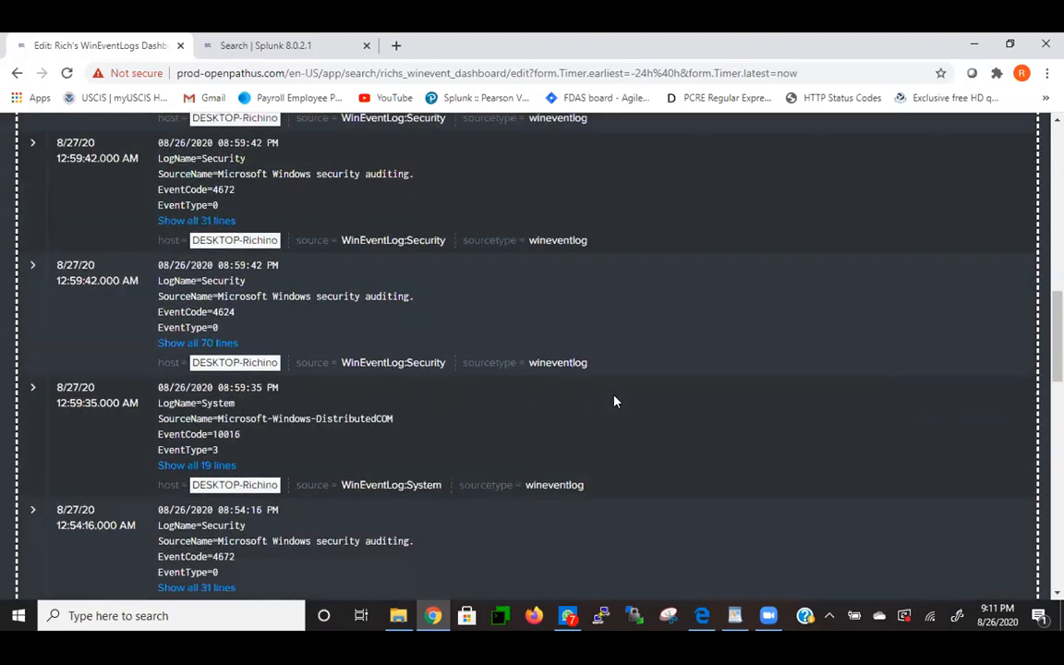
{"action": "scroll", "coordinate": [614, 400], "scroll_direction": "down", "scroll_amount": 6}
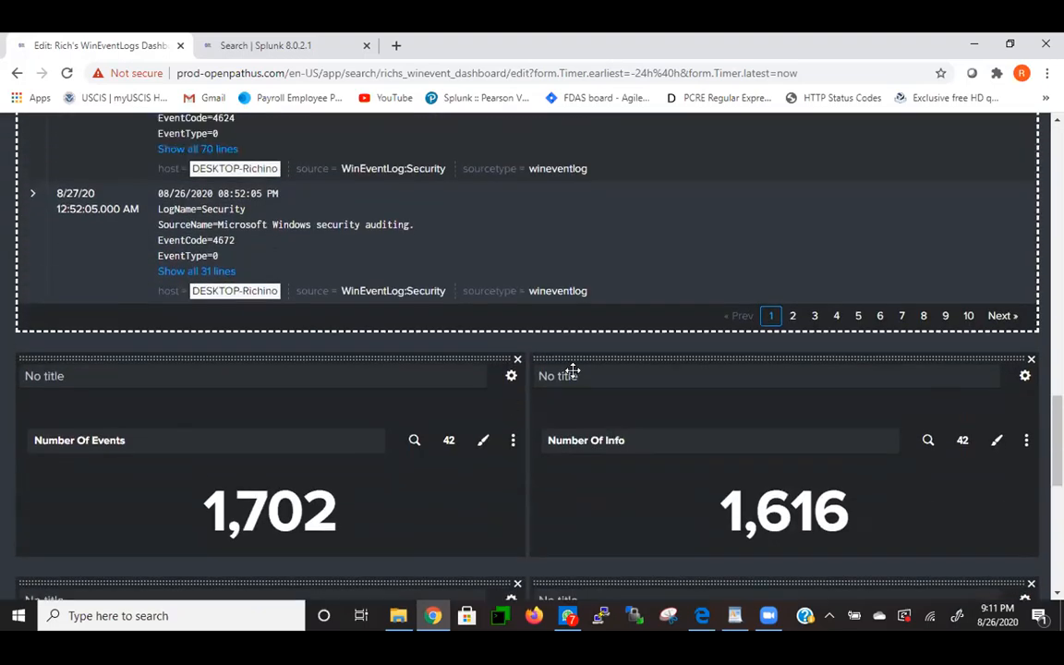
{"action": "scroll", "coordinate": [529, 330], "scroll_direction": "up", "scroll_amount": 8}
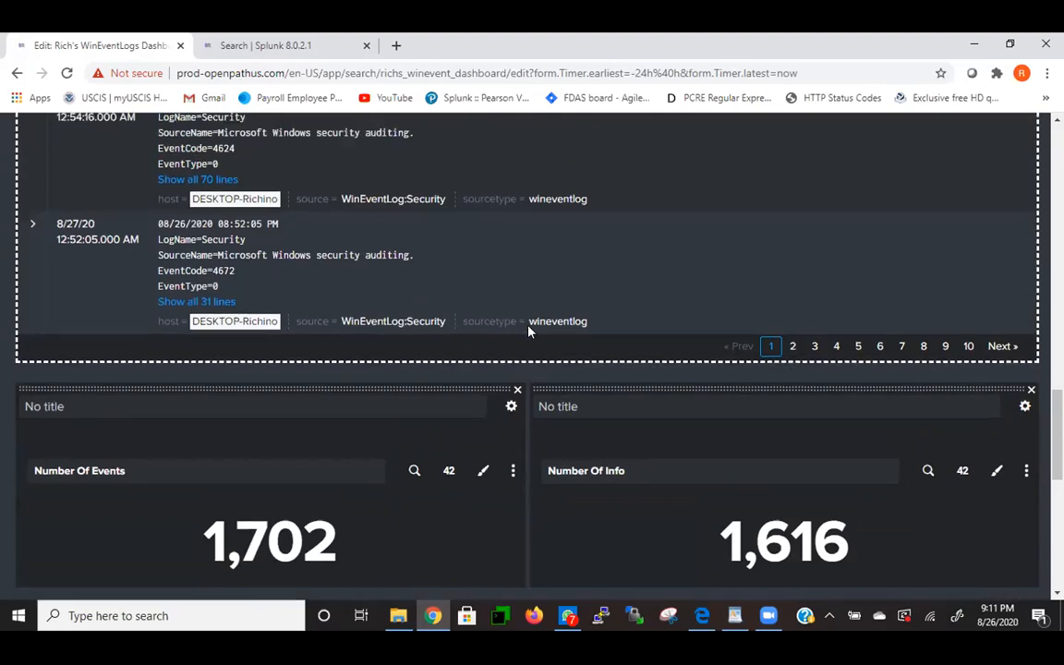
{"action": "scroll", "coordinate": [529, 331], "scroll_direction": "up", "scroll_amount": 3}
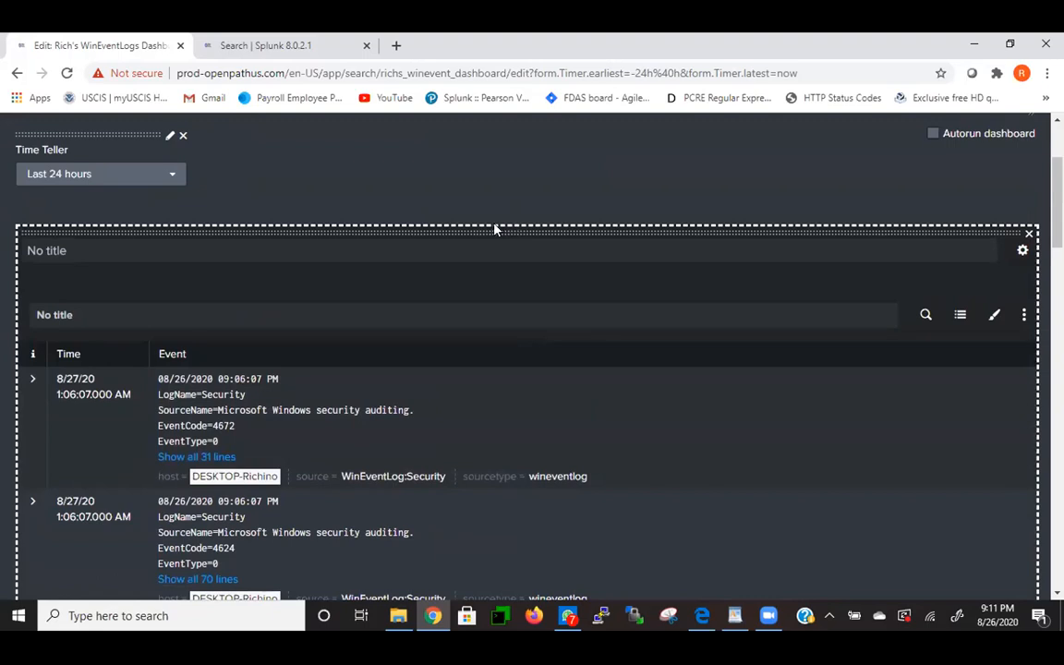
{"action": "scroll", "coordinate": [493, 229], "scroll_direction": "down", "scroll_amount": 1}
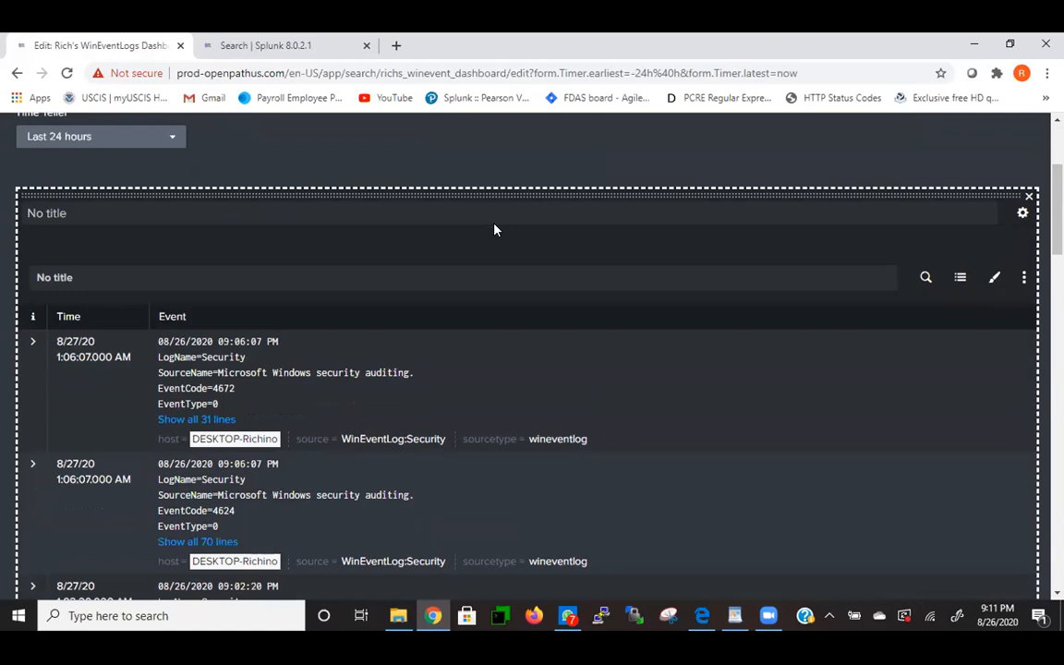
{"action": "scroll", "coordinate": [494, 229], "scroll_direction": "up", "scroll_amount": 3}
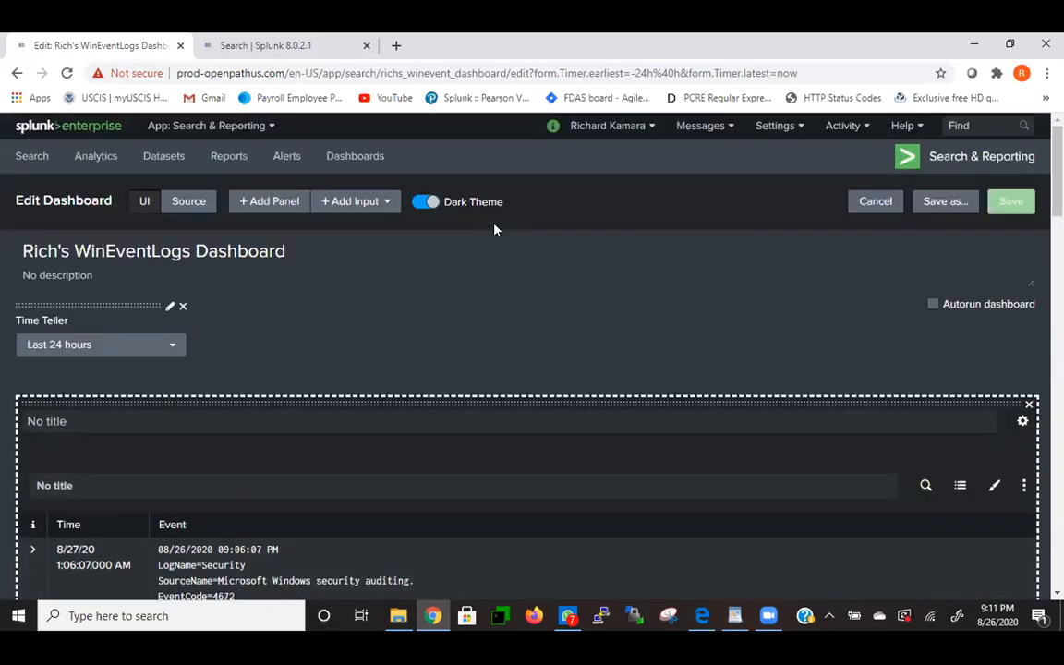
- Review the dashboard's XML source, cancel editing, then bring up Mission Control
{"action": "left_click", "coordinate": [181, 205]}
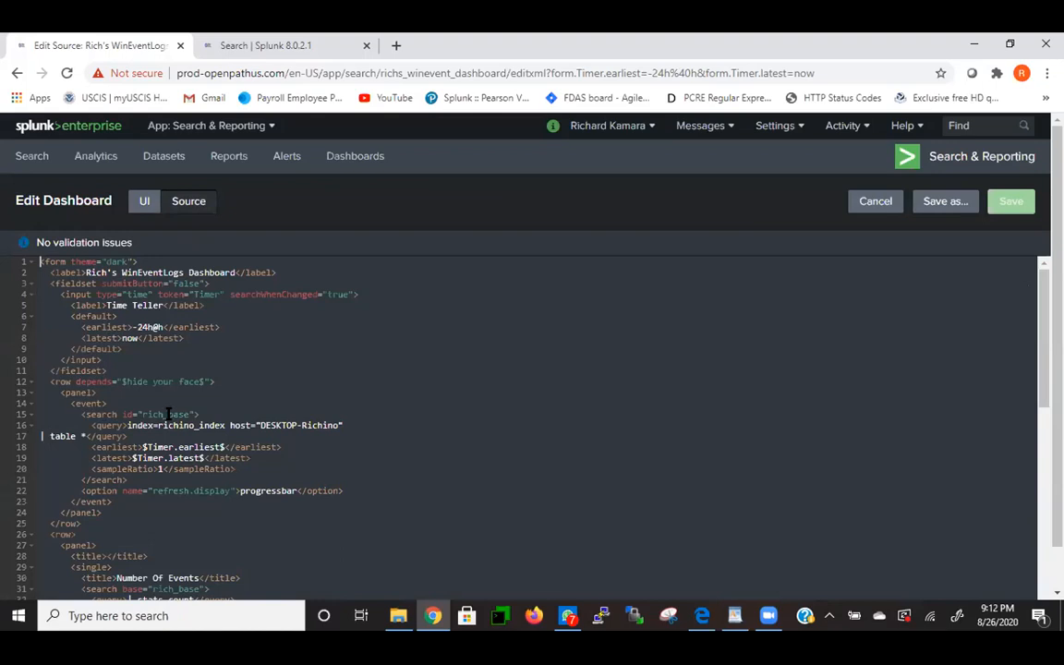
{"action": "scroll", "coordinate": [176, 411], "scroll_direction": "down", "scroll_amount": 2}
{"action": "scroll", "coordinate": [185, 409], "scroll_direction": "down", "scroll_amount": 2}
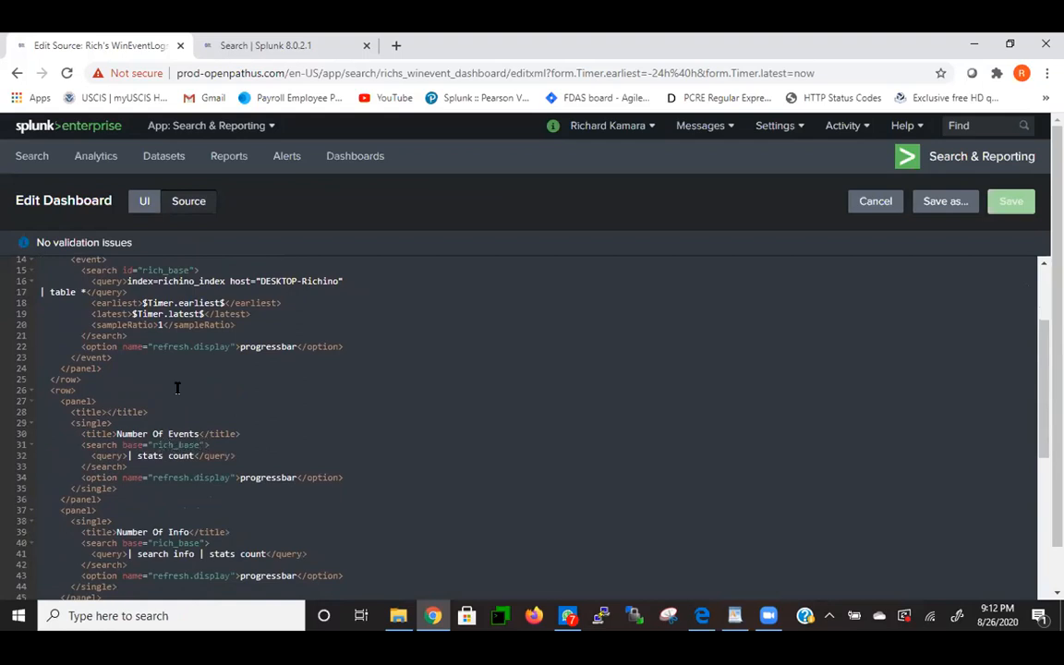
{"action": "scroll", "coordinate": [178, 383], "scroll_direction": "up", "scroll_amount": 5}
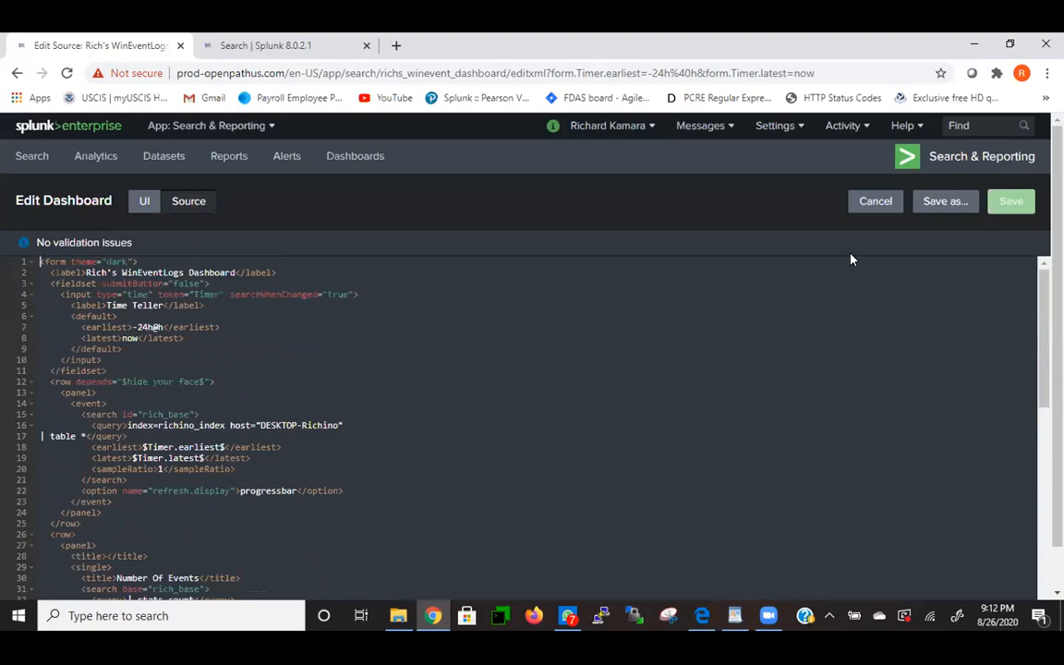
{"action": "left_click", "coordinate": [876, 201]}
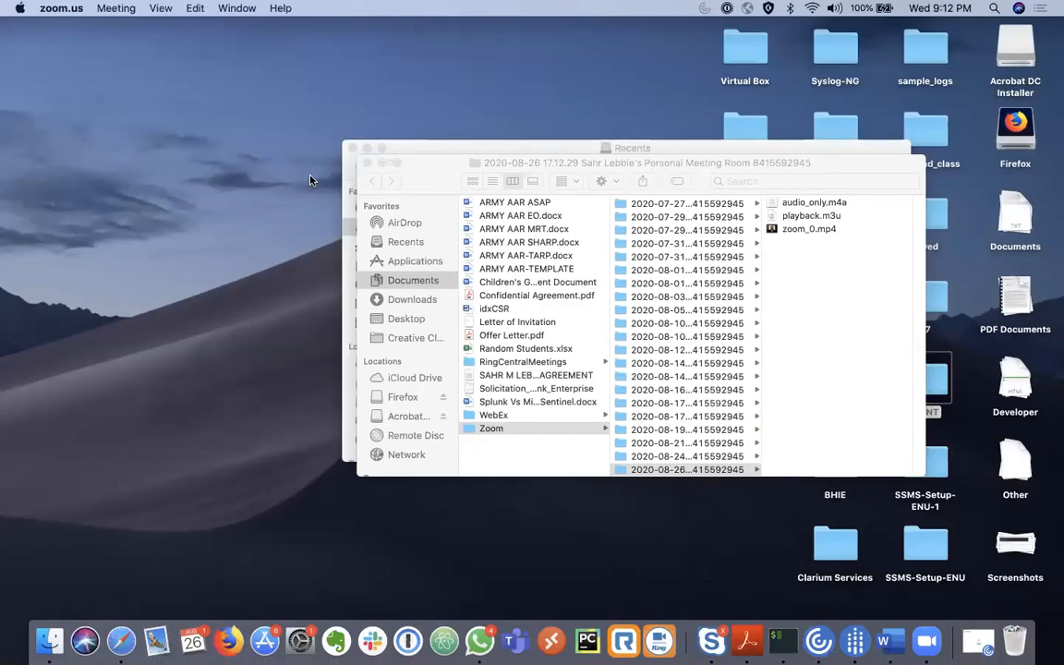
{"action": "key", "text": "ctrl+Up"}
- Switch to the Safari desktop's Search macros settings tab, then open a new browser tab
{"action": "mouse_move", "coordinate": [462, 39]}
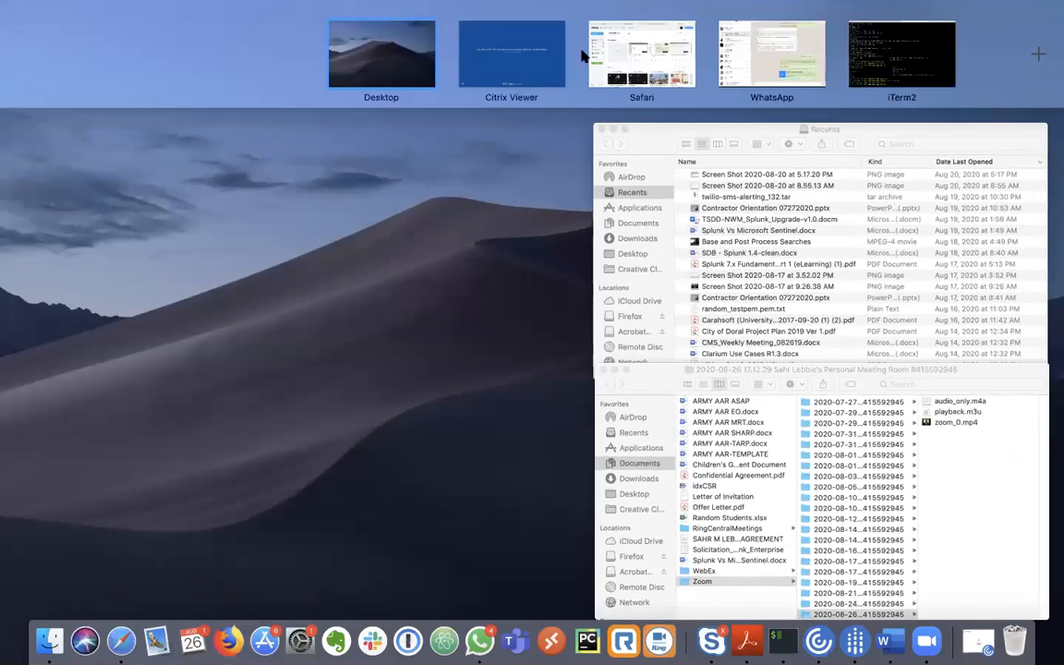
{"action": "left_click", "coordinate": [638, 57]}
{"action": "left_click", "coordinate": [187, 41]}
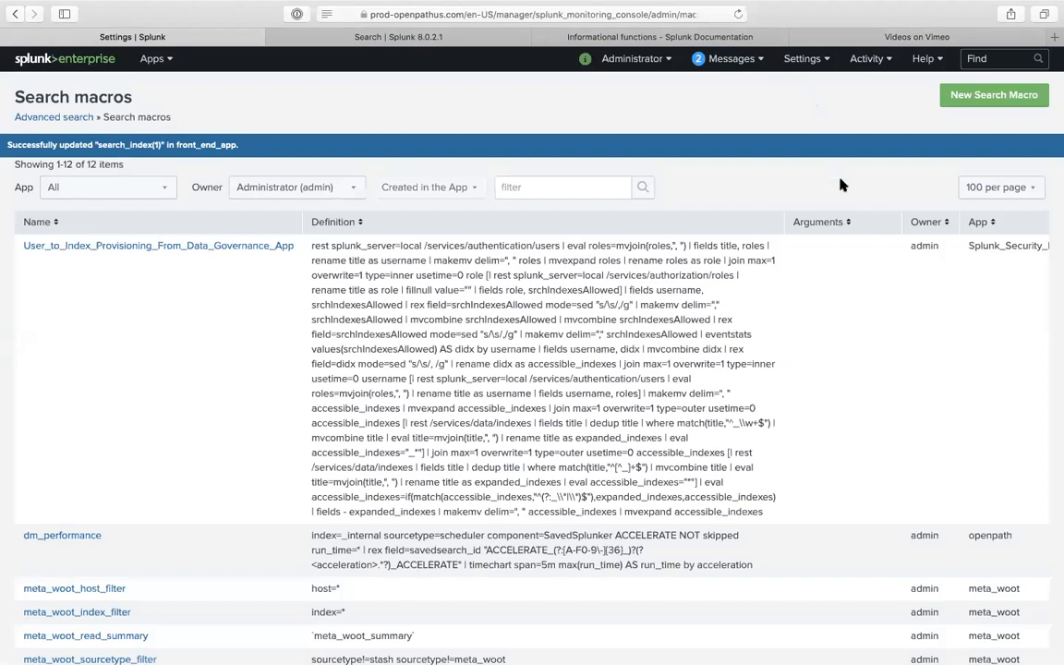
{"action": "mouse_move", "coordinate": [580, 7]}
{"action": "left_click", "coordinate": [1053, 37]}
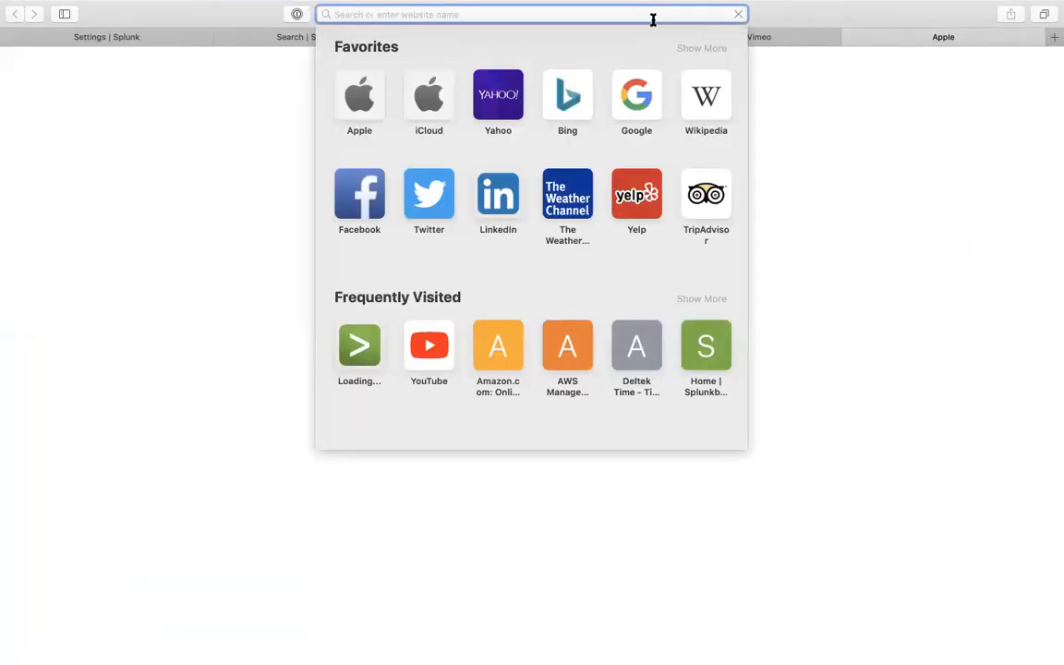
- Go to the Splunkbase website and accept its cookie policy
{"action": "type", "text": "splunkbase.splunk.com"}
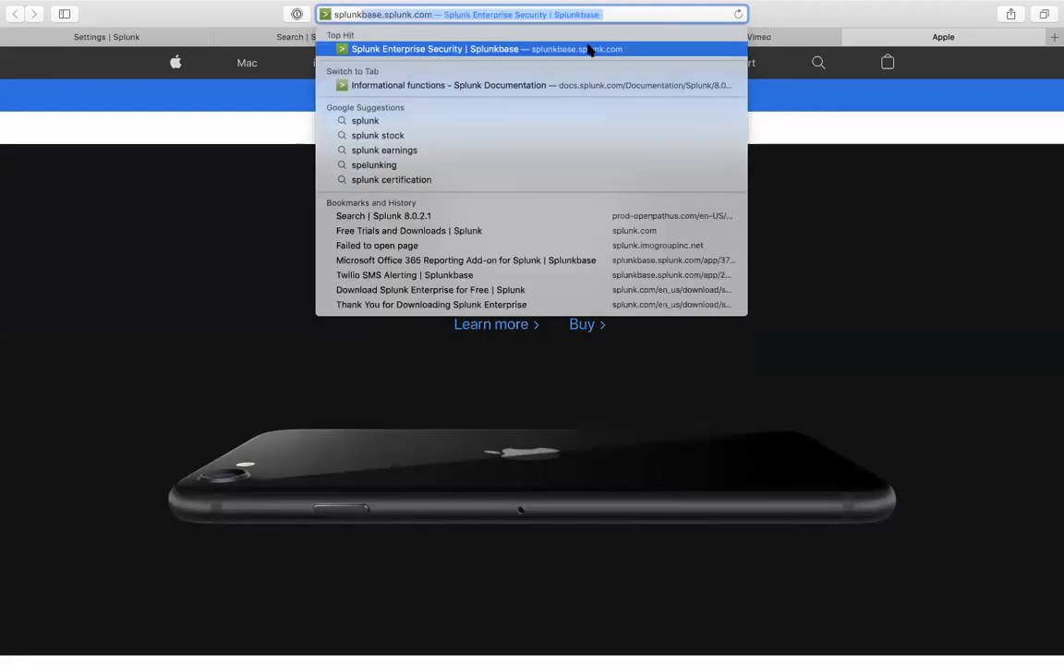
{"action": "left_click", "coordinate": [589, 49]}
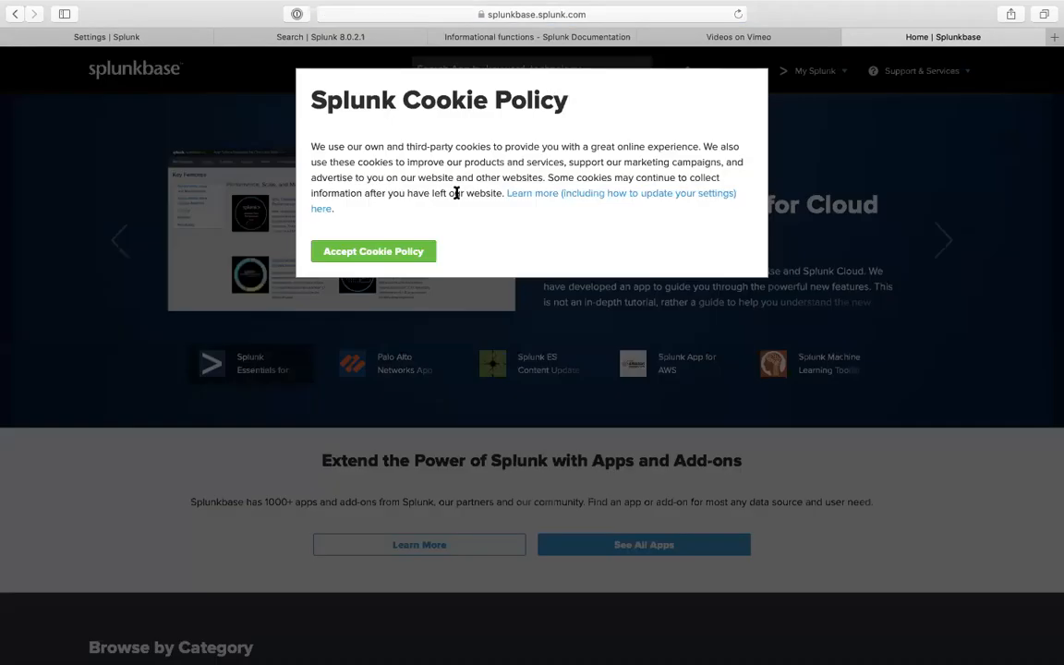
{"action": "left_click", "coordinate": [380, 249]}
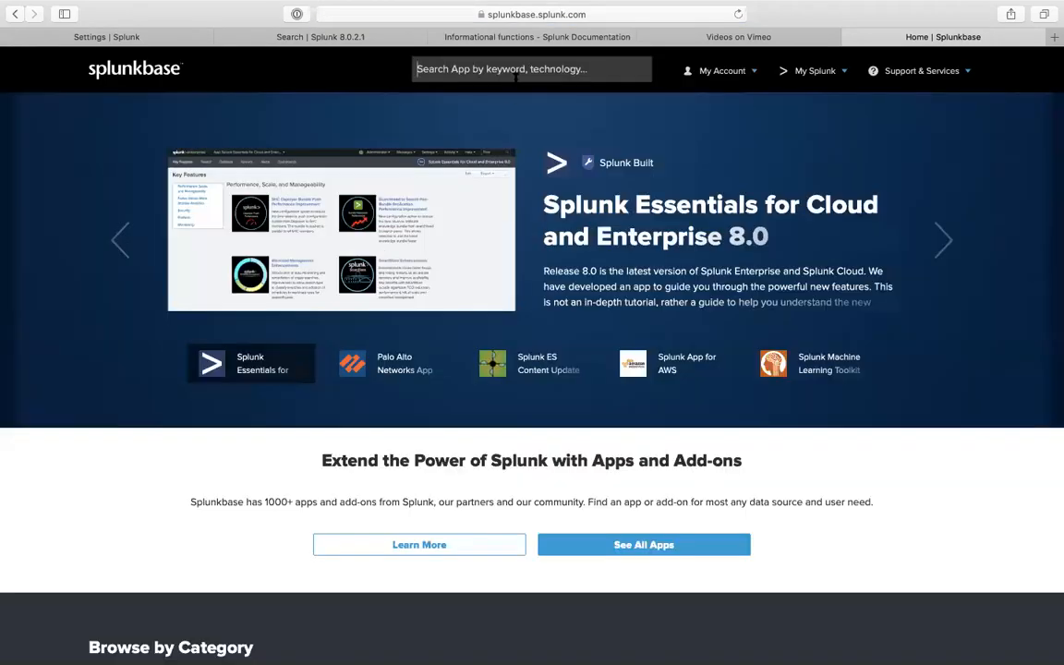
- Search Splunkbase apps for 'qmulous' and open the Qmulos Enterprise Compliance app page
{"action": "type", "text": "sp"}
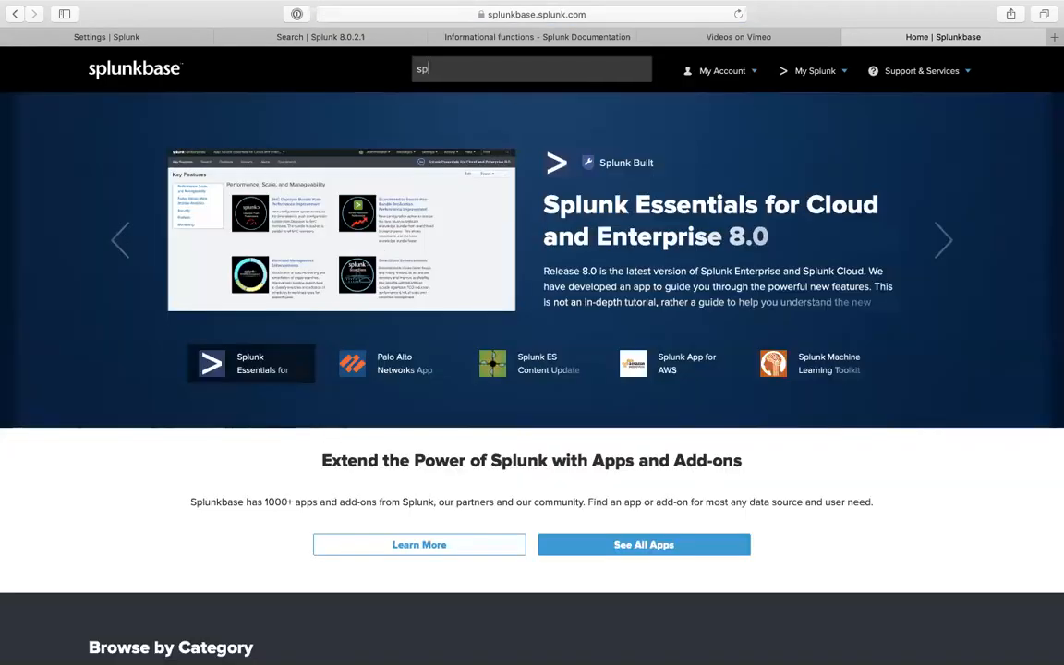
{"action": "type", "text": "lunkba"}
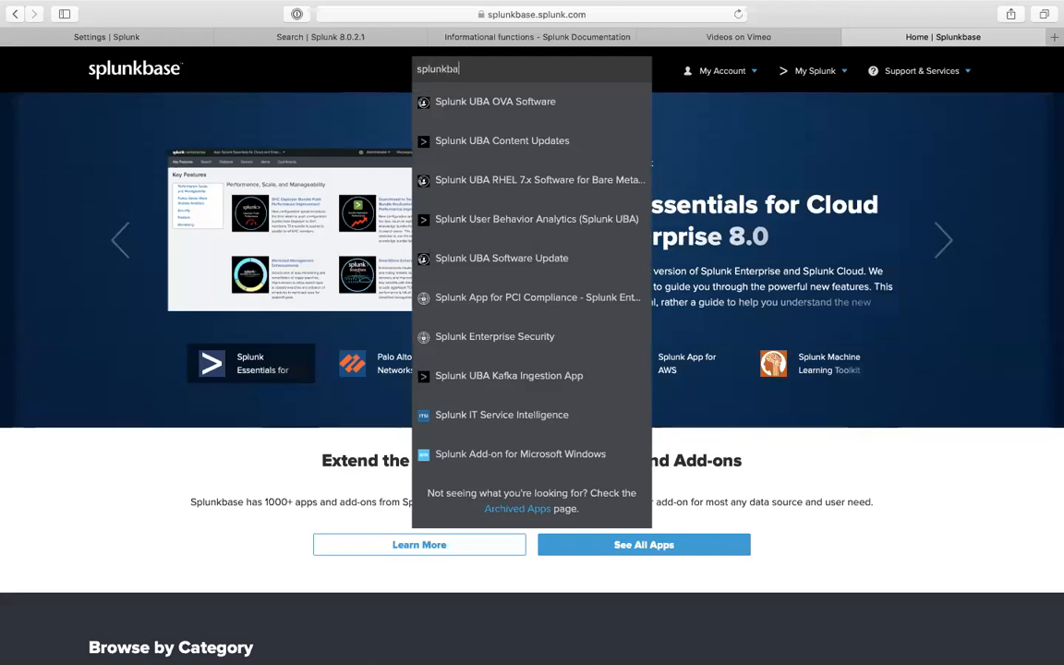
{"action": "type", "text": "se"}
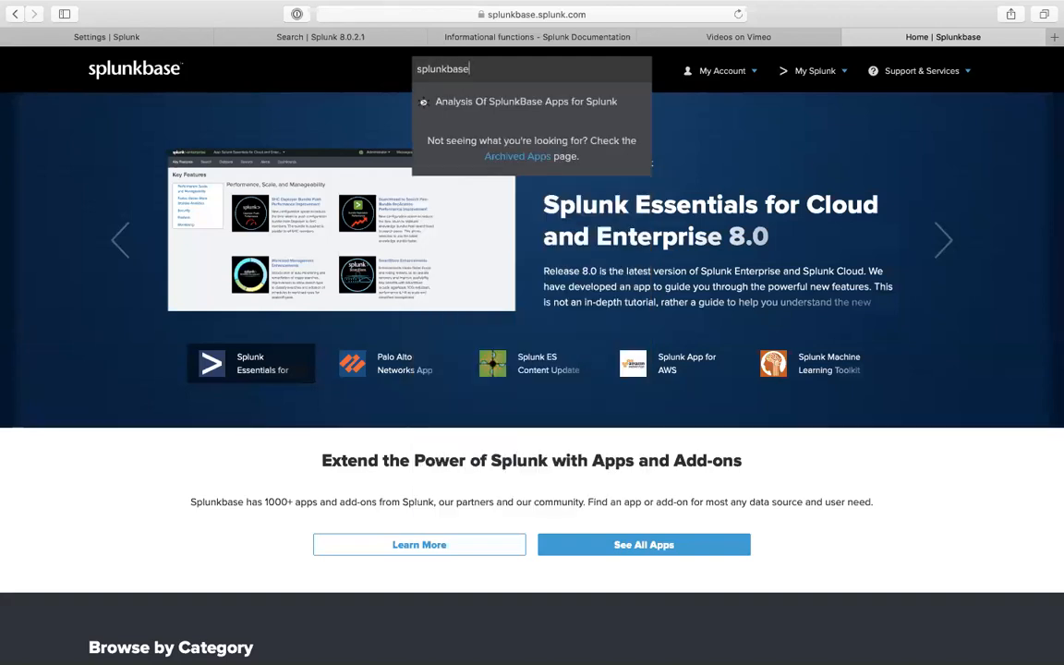
{"action": "key", "text": "BackSpace"}
{"action": "key", "text": "BackSpace"}
{"action": "key", "text": "BackSpace"}
{"action": "key", "text": "BackSpace"}
{"action": "key", "text": "BackSpace"}
{"action": "key", "text": "BackSpace"}
{"action": "key", "text": "BackSpace"}
{"action": "key", "text": "BackSpace"}
{"action": "key", "text": "BackSpace"}
{"action": "type", "text": "sqmul"}
{"action": "key", "text": "BackSpace"}
{"action": "key", "text": "BackSpace"}
{"action": "key", "text": "BackSpace"}
{"action": "key", "text": "BackSpace"}
{"action": "key", "text": "BackSpace"}
{"action": "key", "text": "BackSpace"}
{"action": "type", "text": "qmulous"}
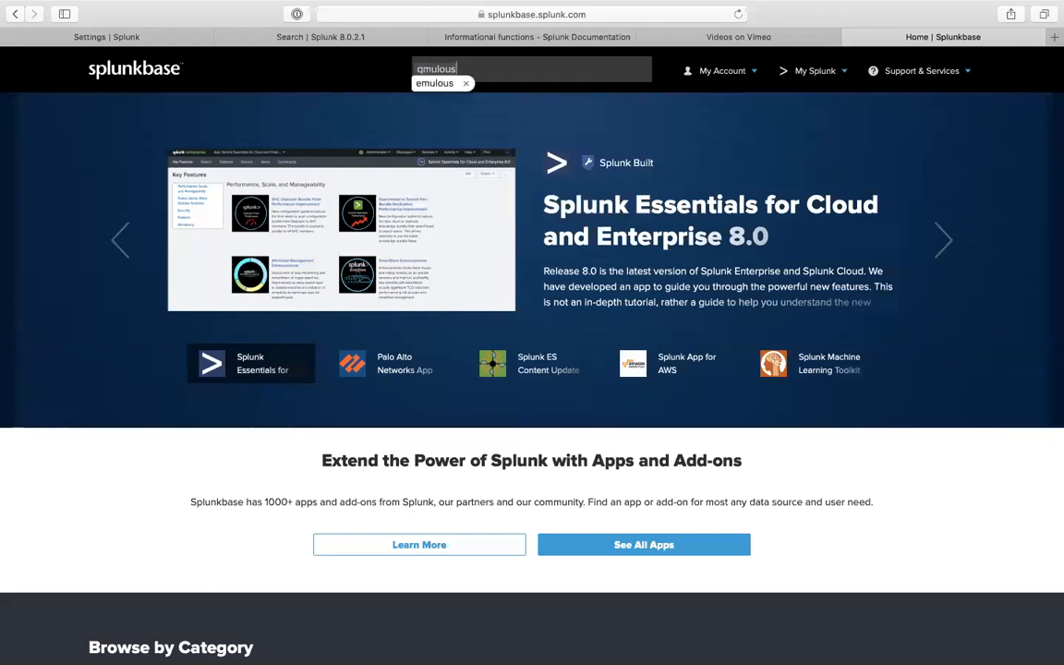
{"action": "key", "text": "Return"}
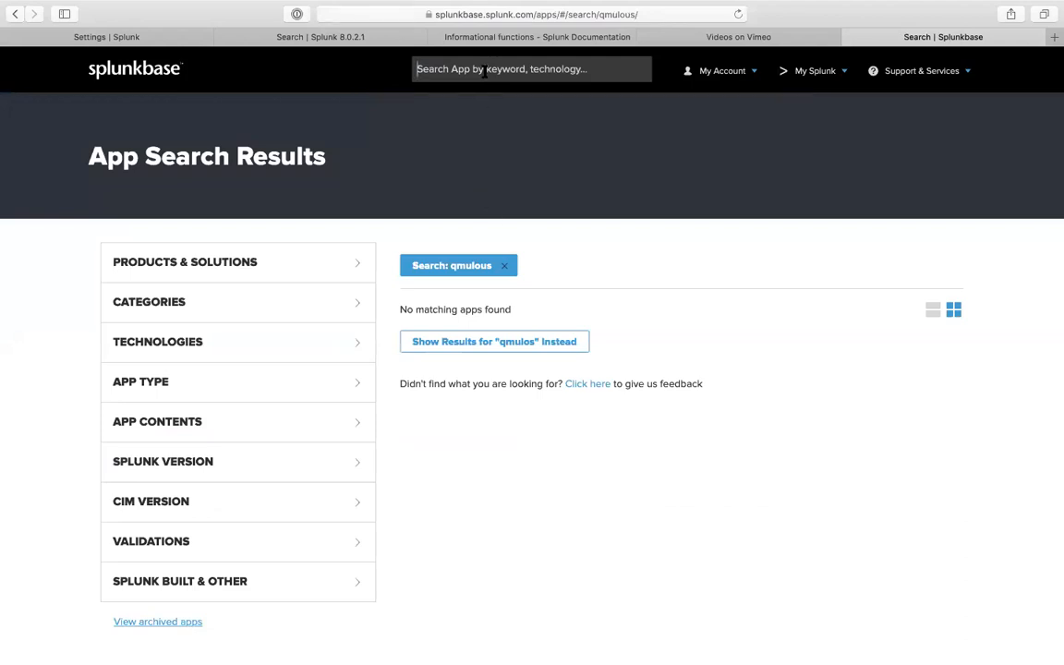
{"action": "type", "text": "qm"}
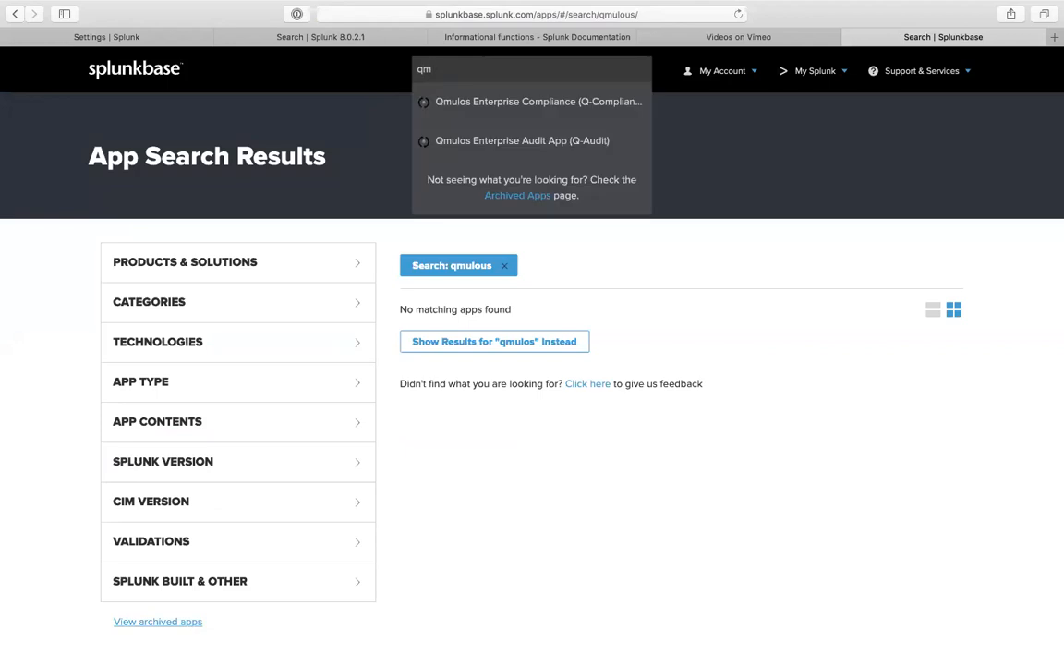
{"action": "left_click", "coordinate": [492, 102]}
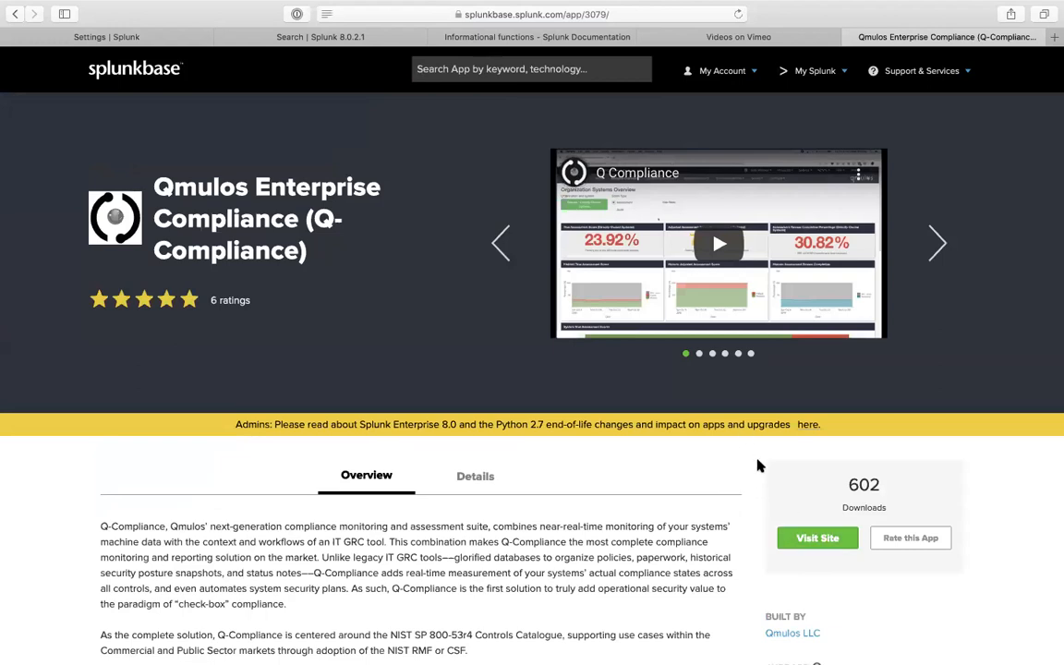
- Page through the Q-Compliance screenshots and scroll through its Overview description
{"action": "left_click", "coordinate": [946, 258]}
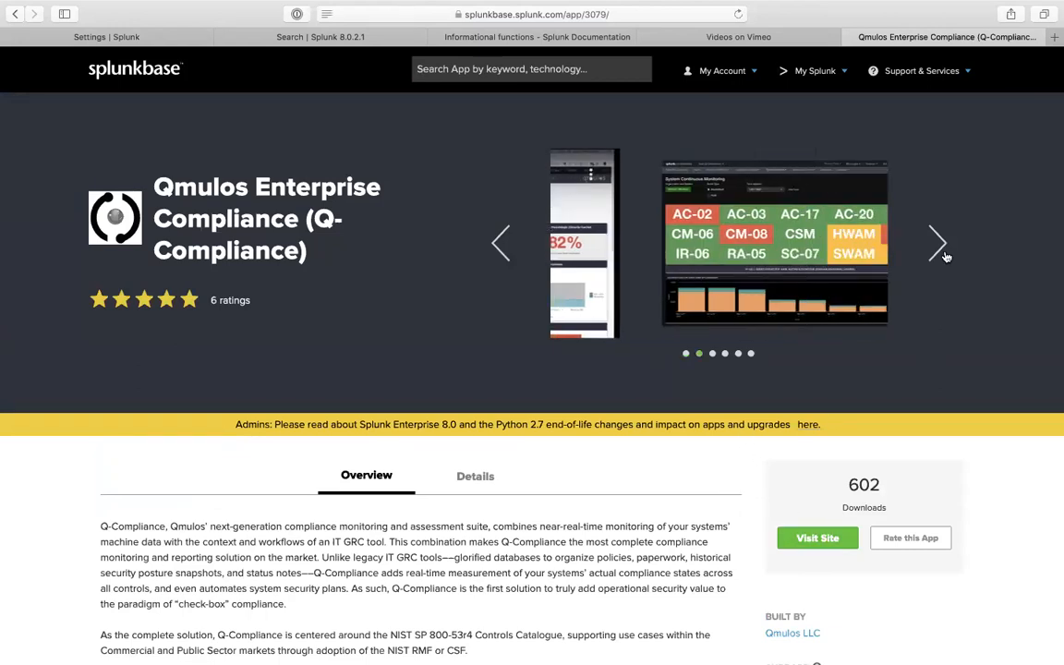
{"action": "left_click", "coordinate": [945, 258]}
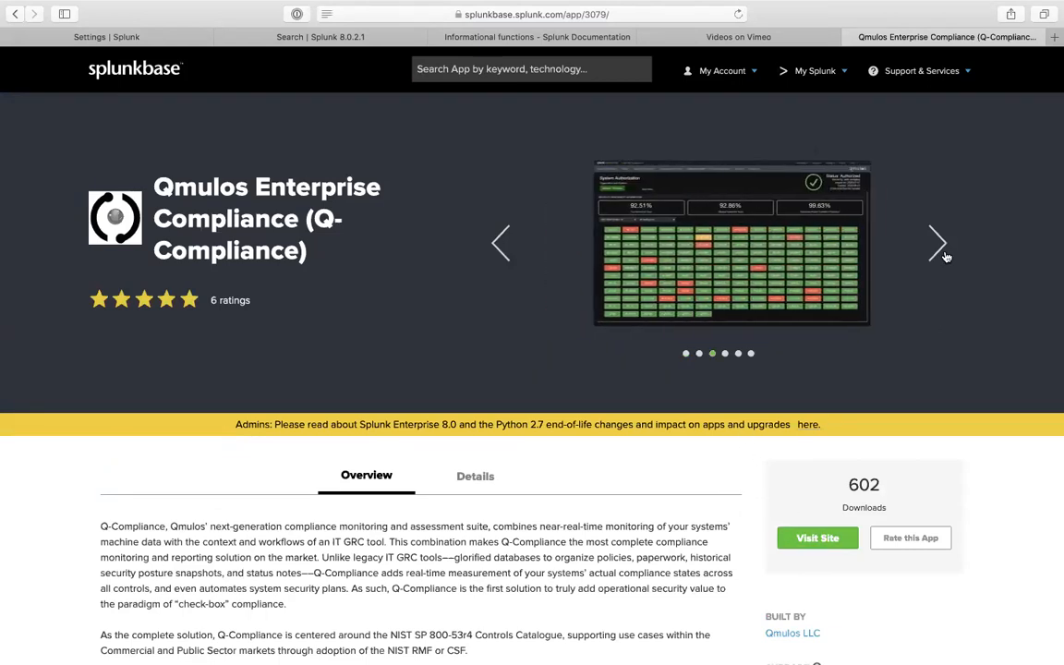
{"action": "left_click", "coordinate": [941, 251]}
{"action": "scroll", "coordinate": [826, 402], "scroll_direction": "down", "scroll_amount": 5}
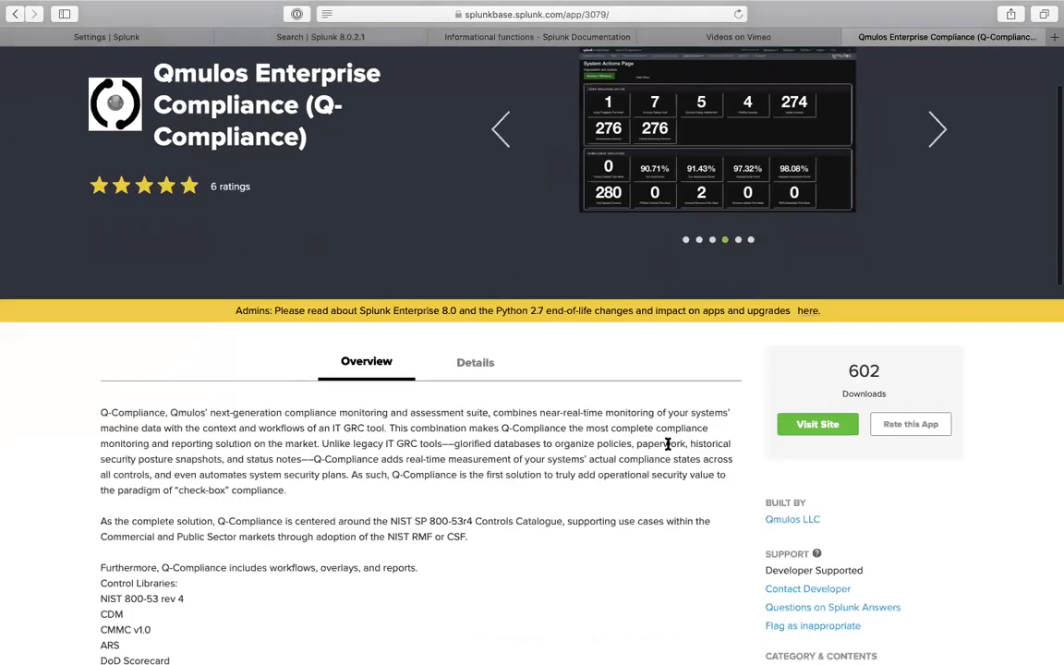
{"action": "scroll", "coordinate": [669, 448], "scroll_direction": "down", "scroll_amount": 3}
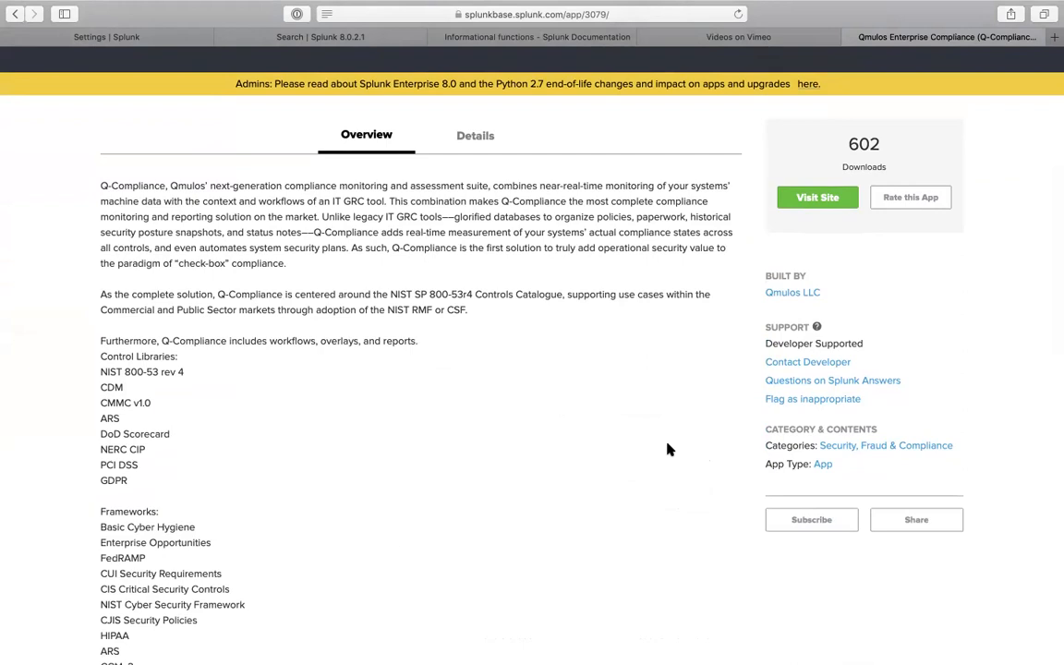
{"action": "scroll", "coordinate": [636, 424], "scroll_direction": "down", "scroll_amount": 5}
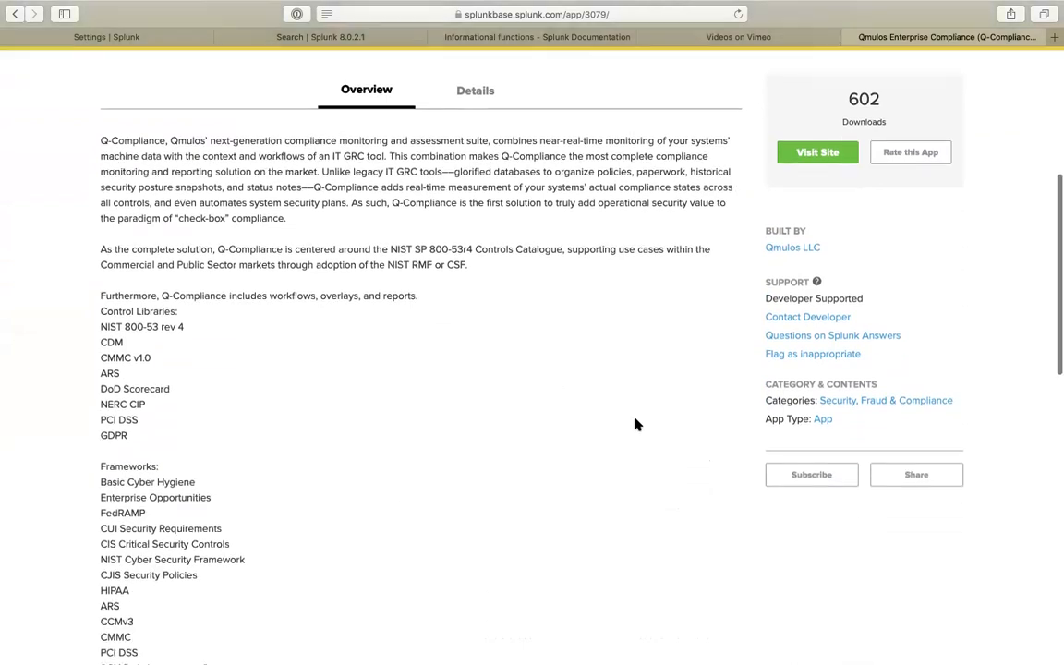
{"action": "scroll", "coordinate": [635, 423], "scroll_direction": "down", "scroll_amount": 3}
{"action": "scroll", "coordinate": [635, 423], "scroll_direction": "up", "scroll_amount": 6}
{"action": "scroll", "coordinate": [554, 314], "scroll_direction": "up", "scroll_amount": 3}
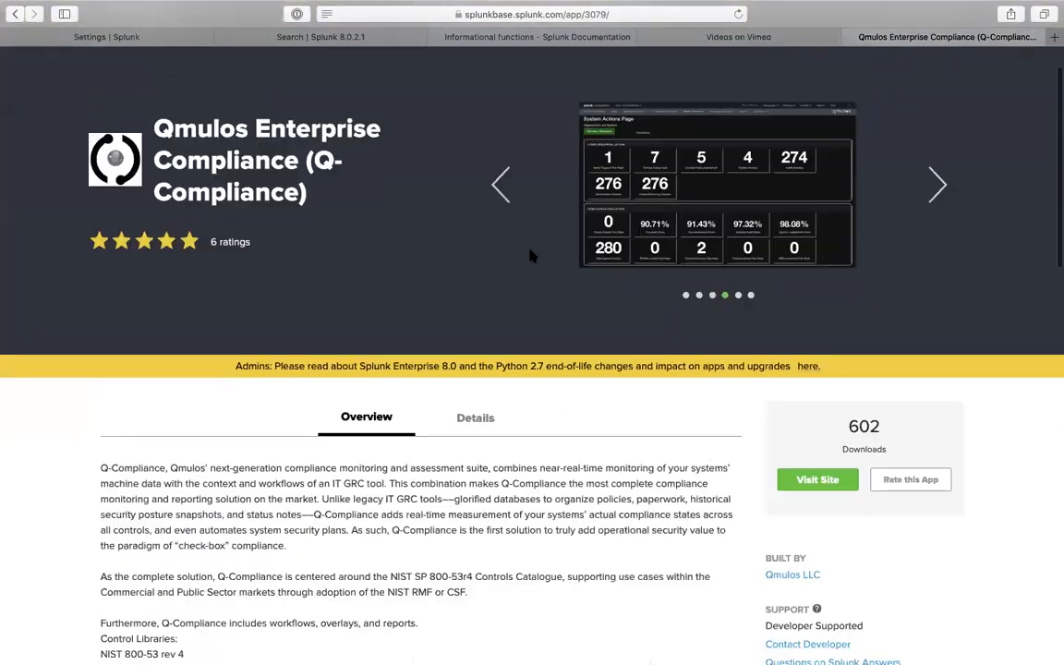
{"action": "scroll", "coordinate": [503, 140], "scroll_direction": "up", "scroll_amount": 2}
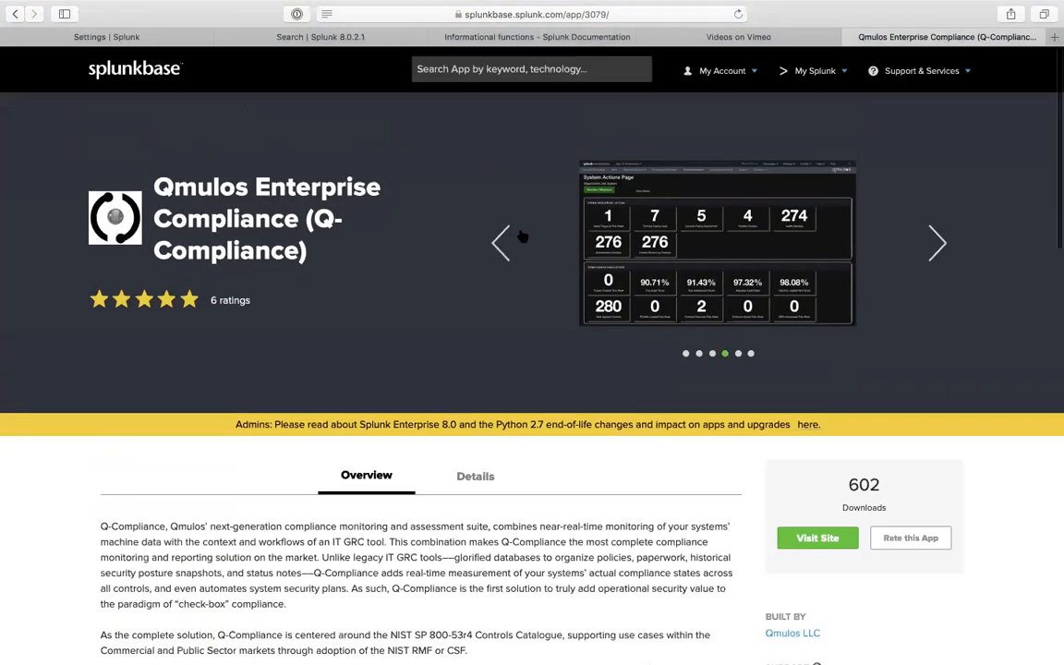
{"action": "left_click", "coordinate": [927, 272]}
{"action": "scroll", "coordinate": [817, 435], "scroll_direction": "down", "scroll_amount": 3}
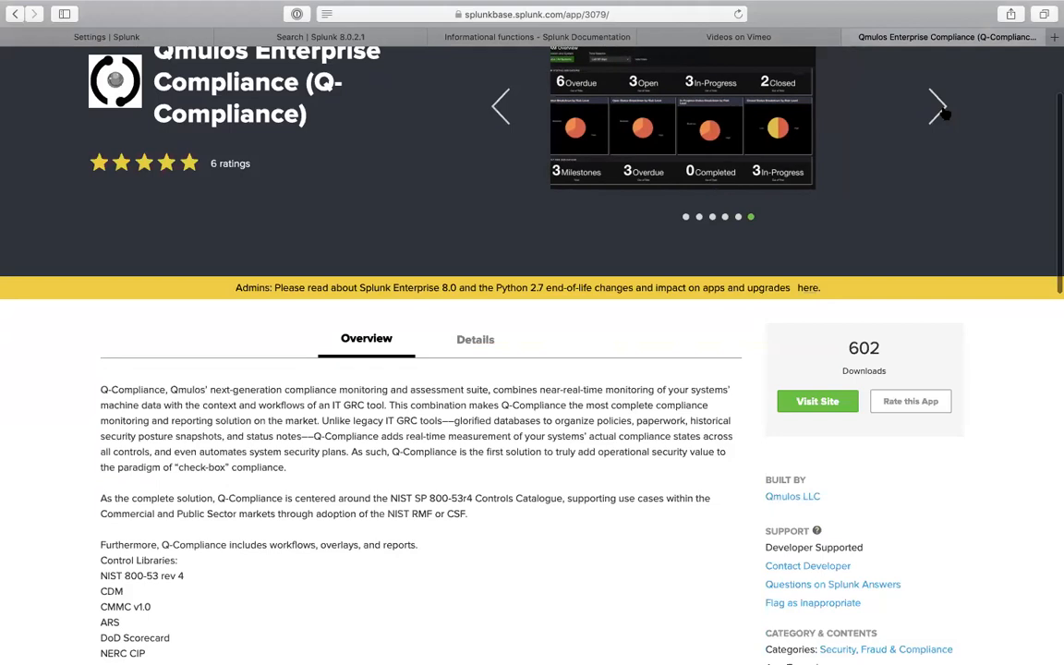
{"action": "scroll", "coordinate": [495, 98], "scroll_direction": "up", "scroll_amount": 3}
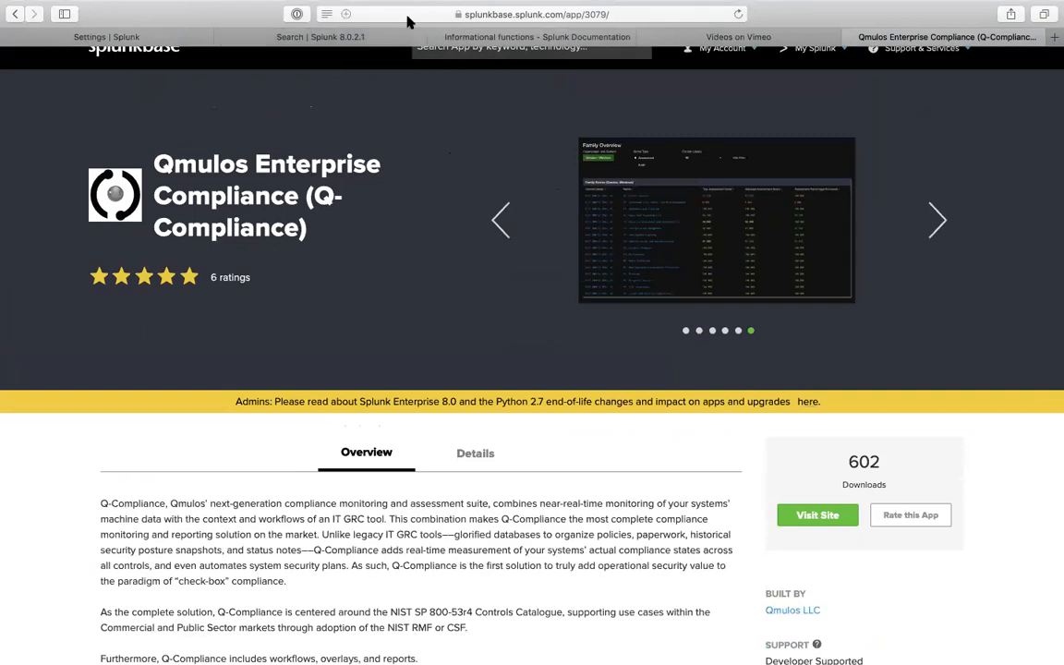
- Go to youtube.com in Safari
{"action": "left_click", "coordinate": [409, 17]}
{"action": "type", "text": "youtb"}
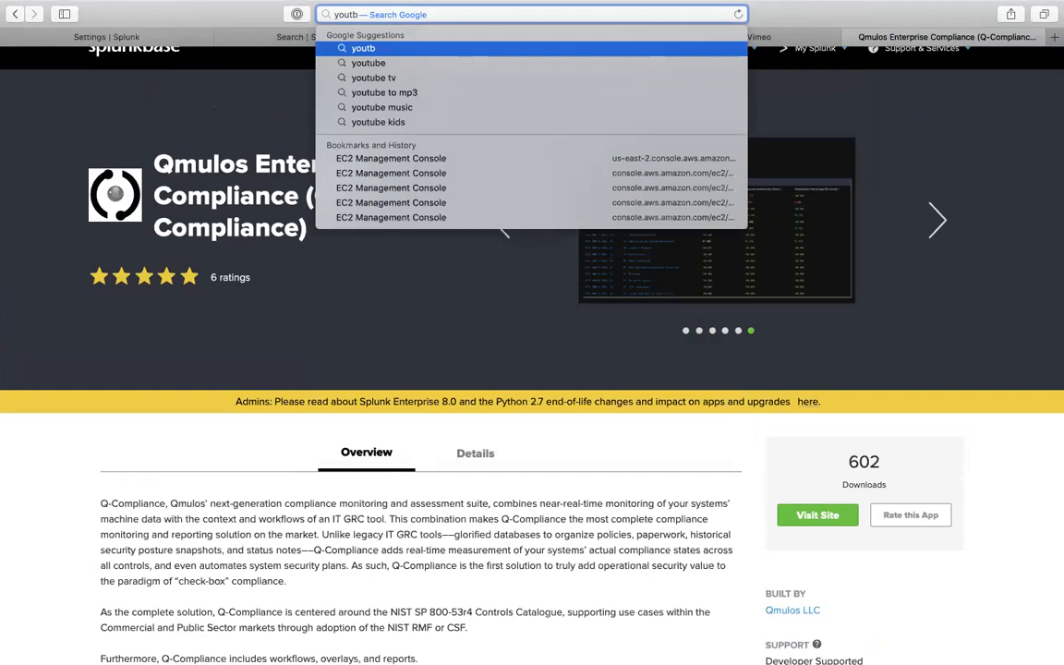
{"action": "key", "text": "BackSpace"}
{"action": "type", "text": "ube"}
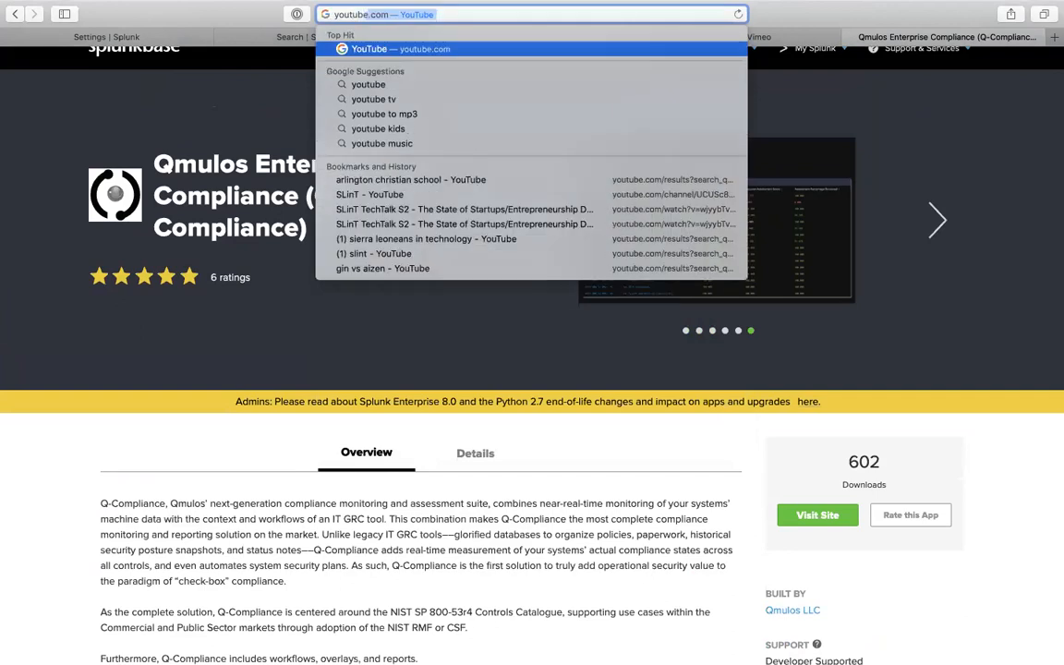
{"action": "key", "text": "Return"}
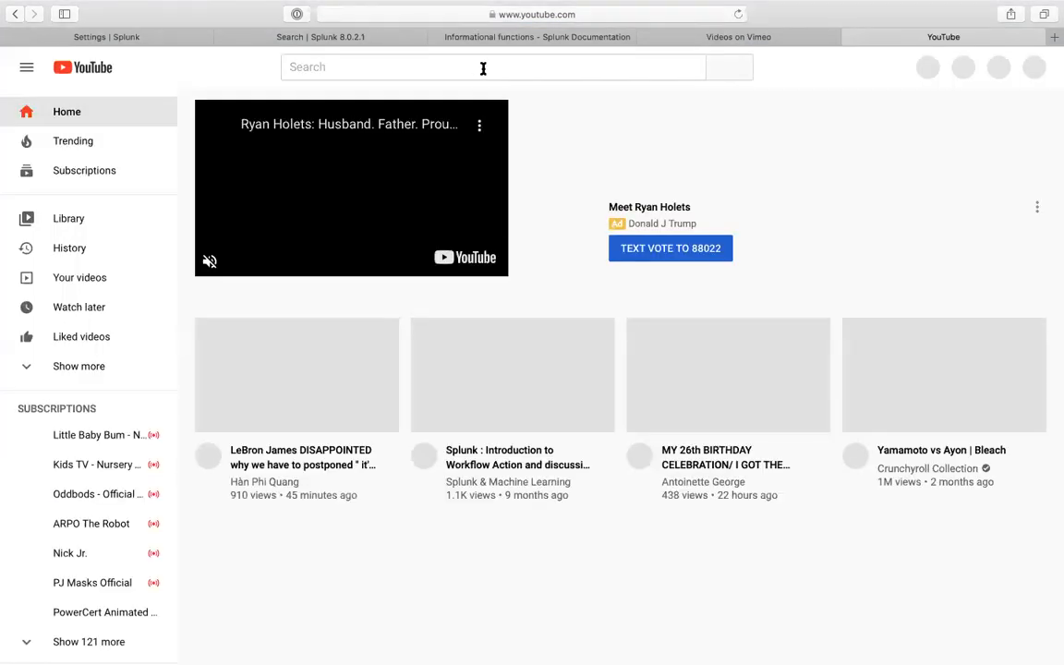
- Search YouTube for 'qmulos q-compliance', skim the results, and close the tab
{"action": "left_click", "coordinate": [486, 62]}
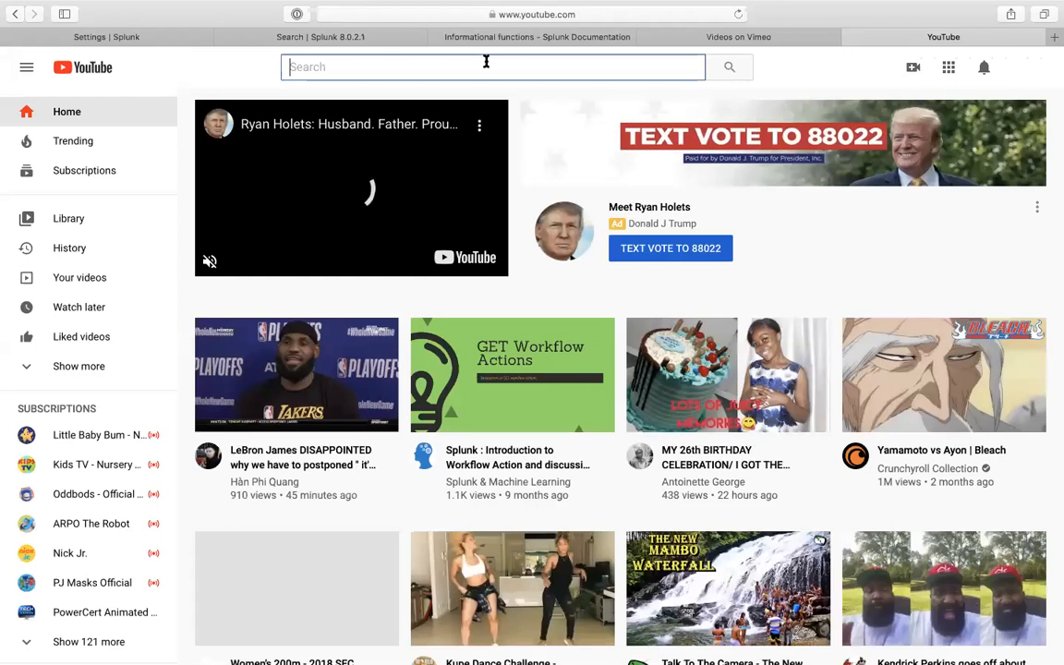
{"action": "type", "text": "qm"}
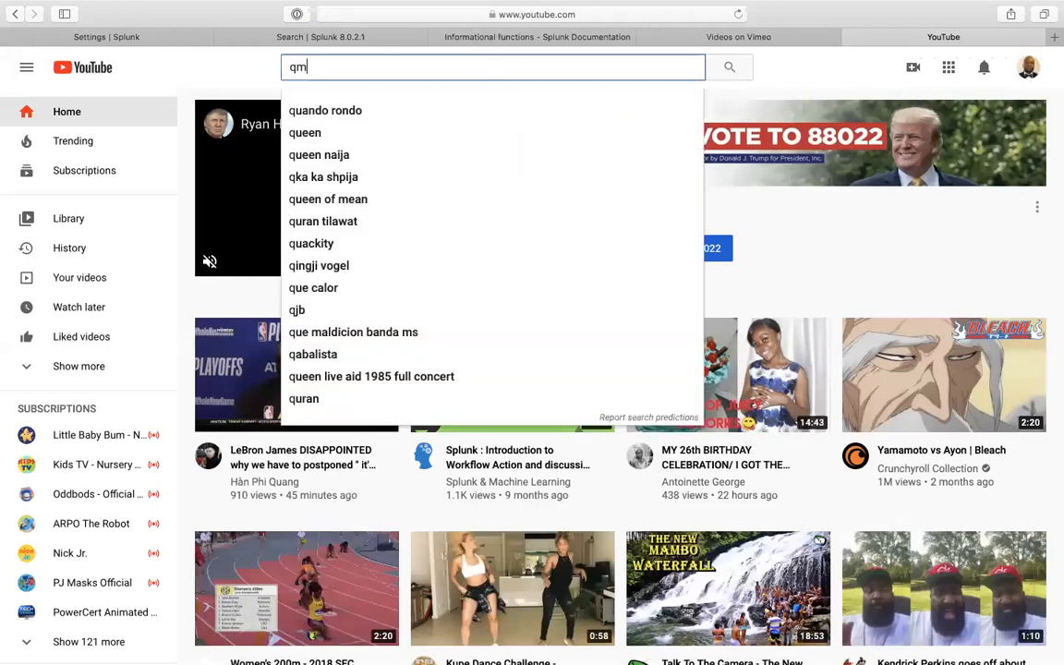
{"action": "type", "text": "ul"}
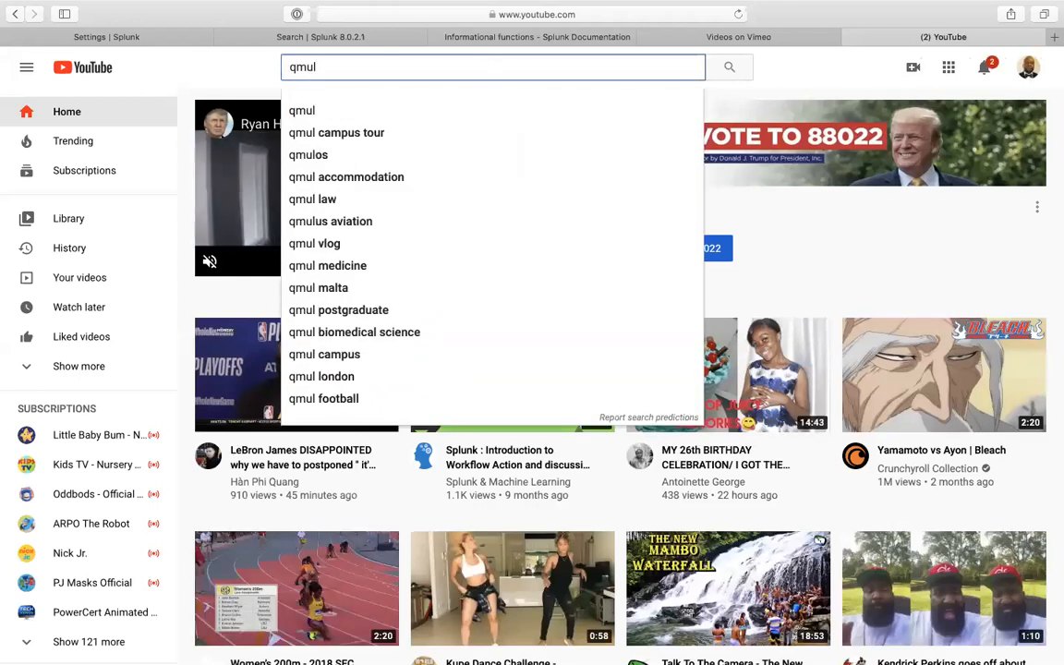
{"action": "type", "text": "o"}
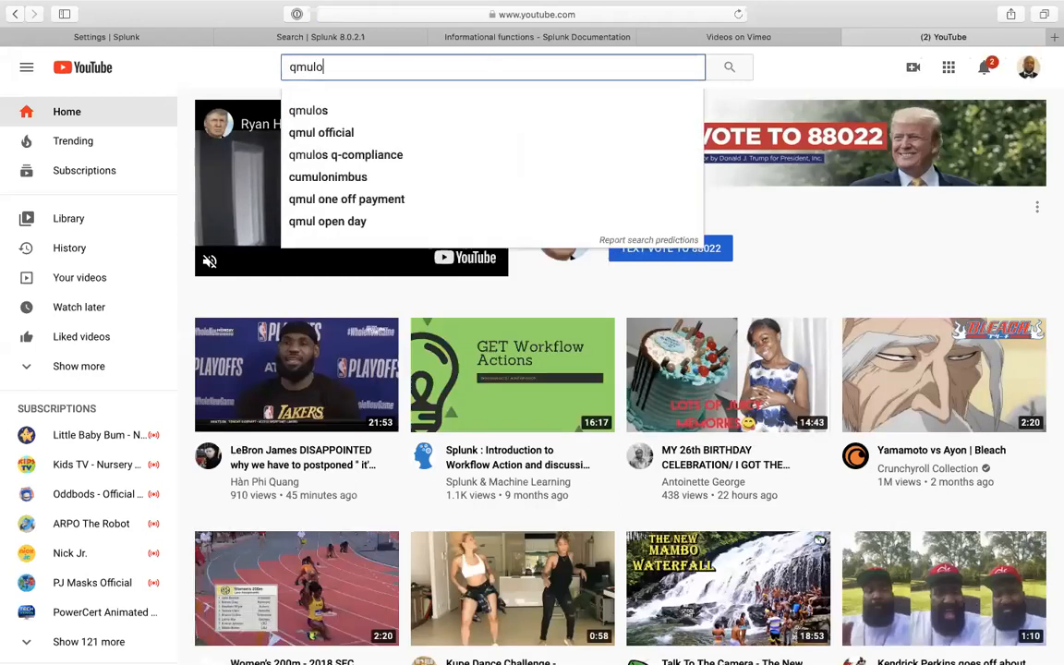
{"action": "left_click", "coordinate": [382, 156]}
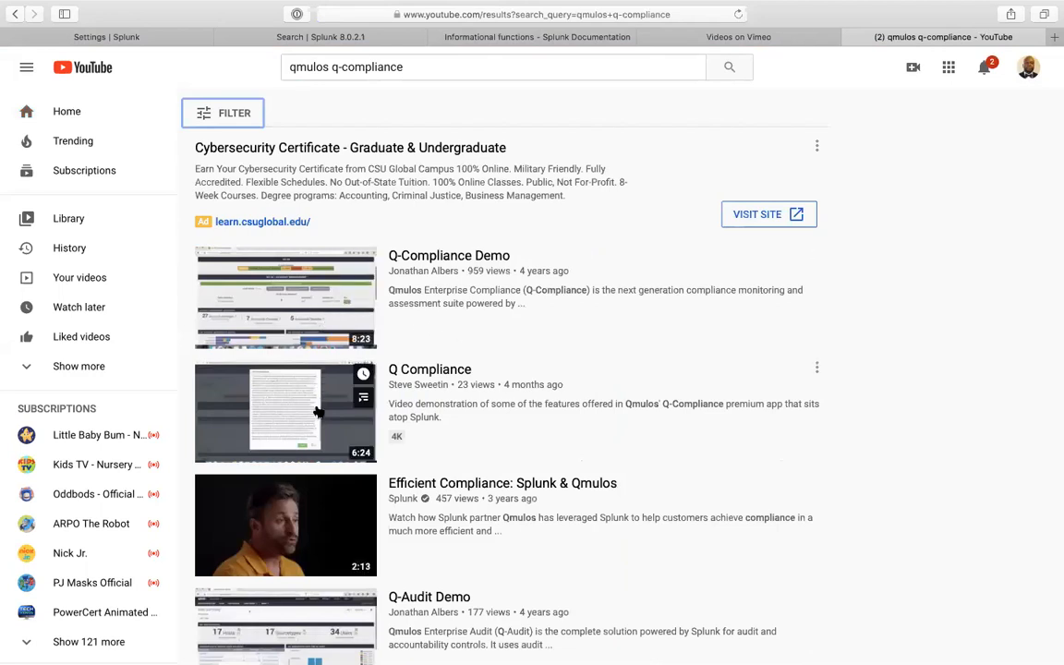
{"action": "scroll", "coordinate": [314, 416], "scroll_direction": "down", "scroll_amount": 3}
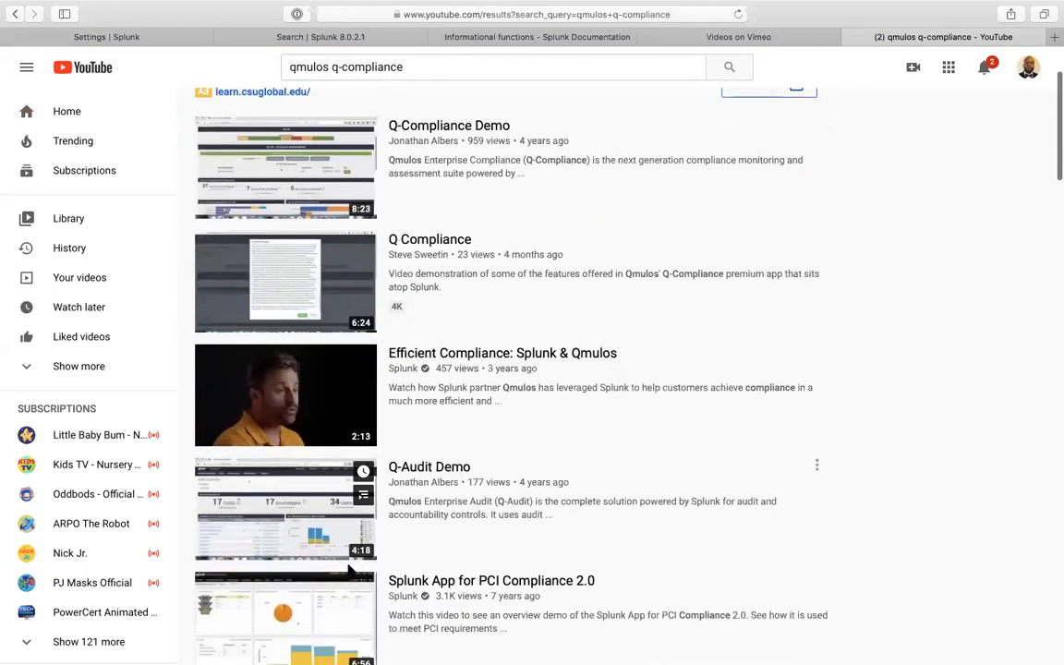
{"action": "scroll", "coordinate": [346, 554], "scroll_direction": "down", "scroll_amount": 8}
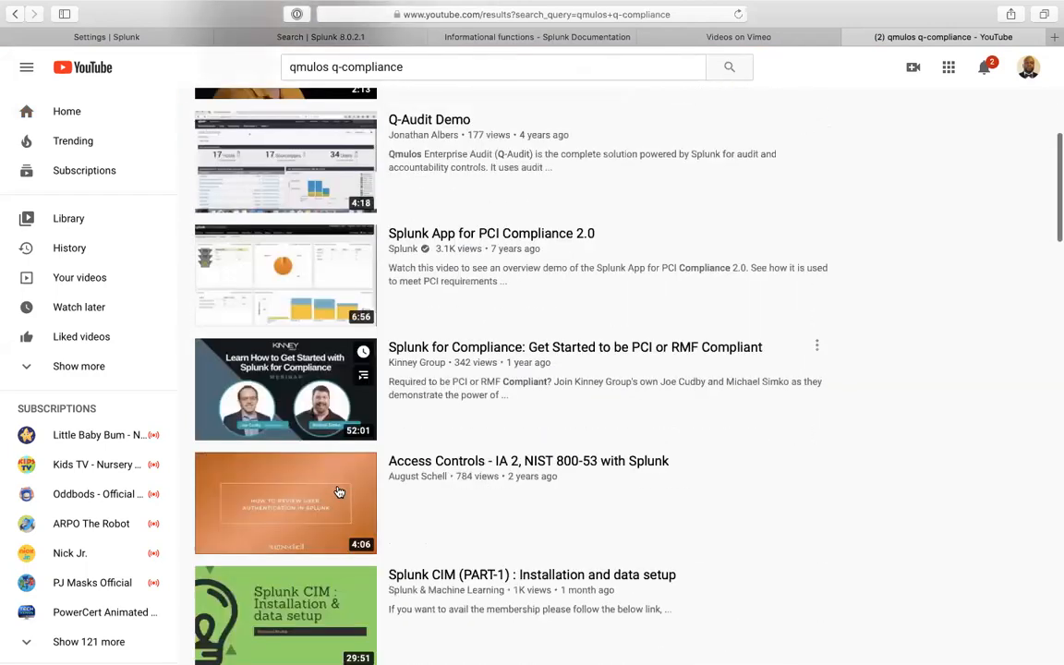
{"action": "scroll", "coordinate": [339, 491], "scroll_direction": "down", "scroll_amount": 2}
{"action": "scroll", "coordinate": [339, 462], "scroll_direction": "up", "scroll_amount": 10}
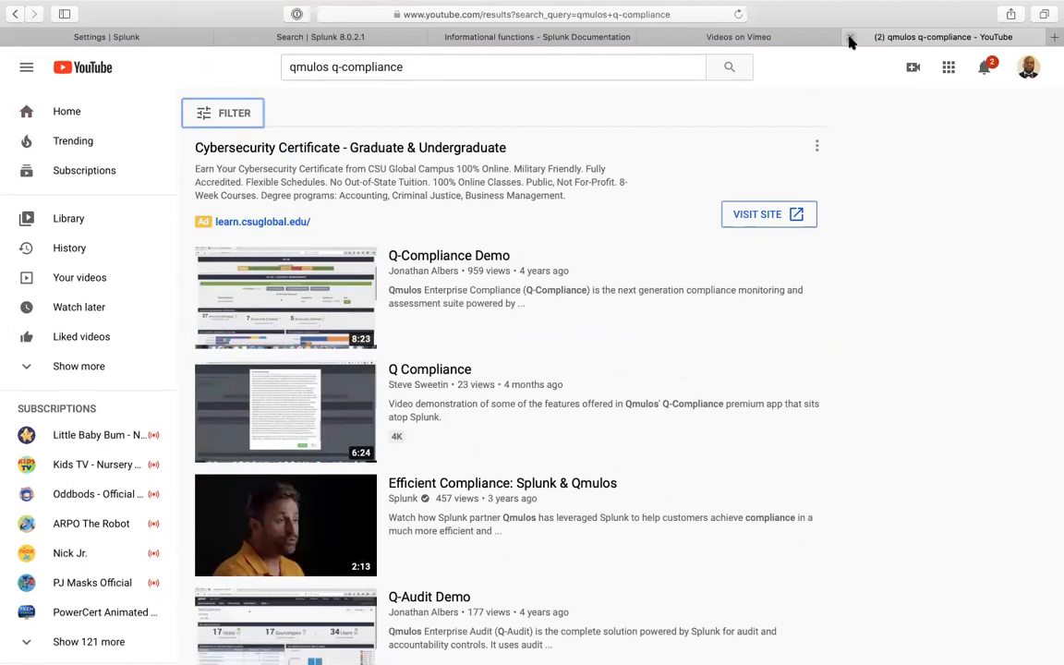
{"action": "key", "text": "super+w"}
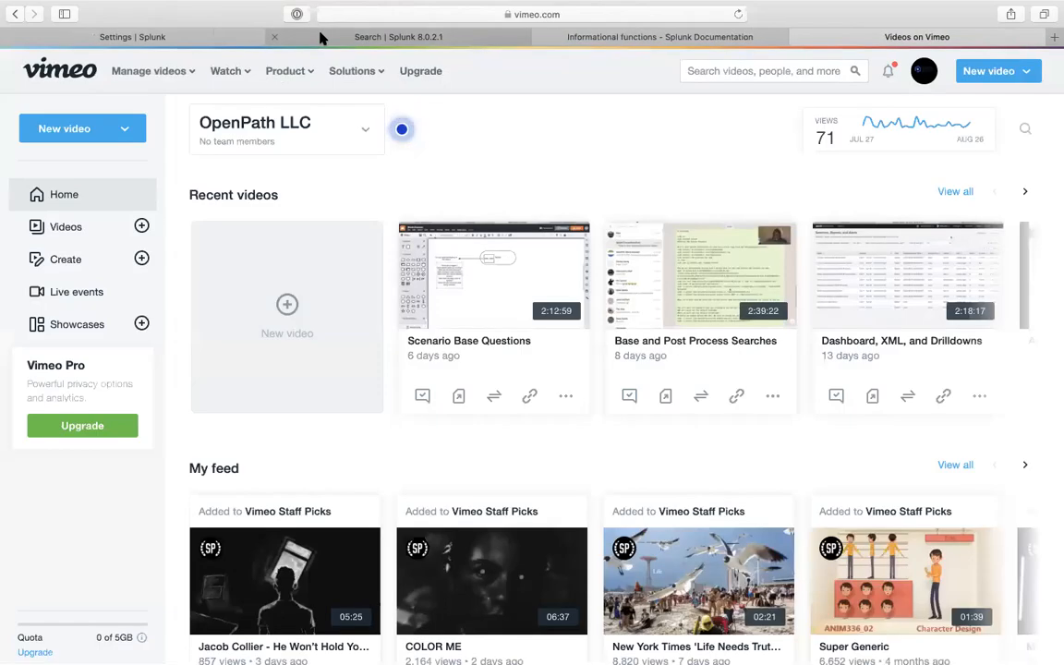
- Return to the Splunk Settings tab and scroll down to the search_index macros
{"action": "left_click", "coordinate": [321, 36]}
{"action": "left_click", "coordinate": [193, 39]}
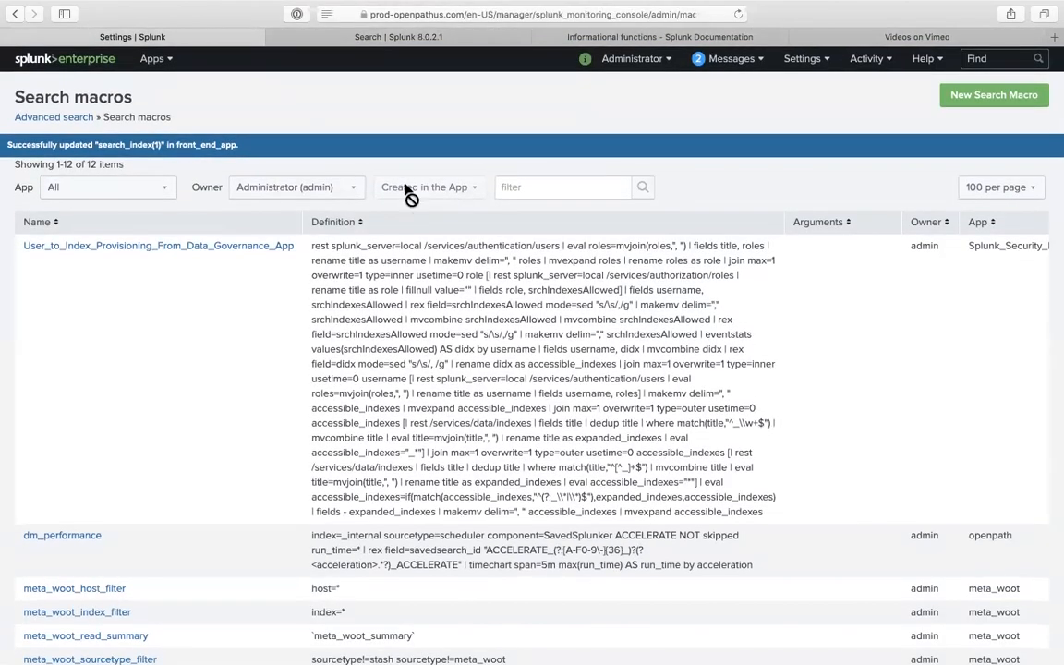
{"action": "scroll", "coordinate": [192, 205], "scroll_direction": "down", "scroll_amount": 3}
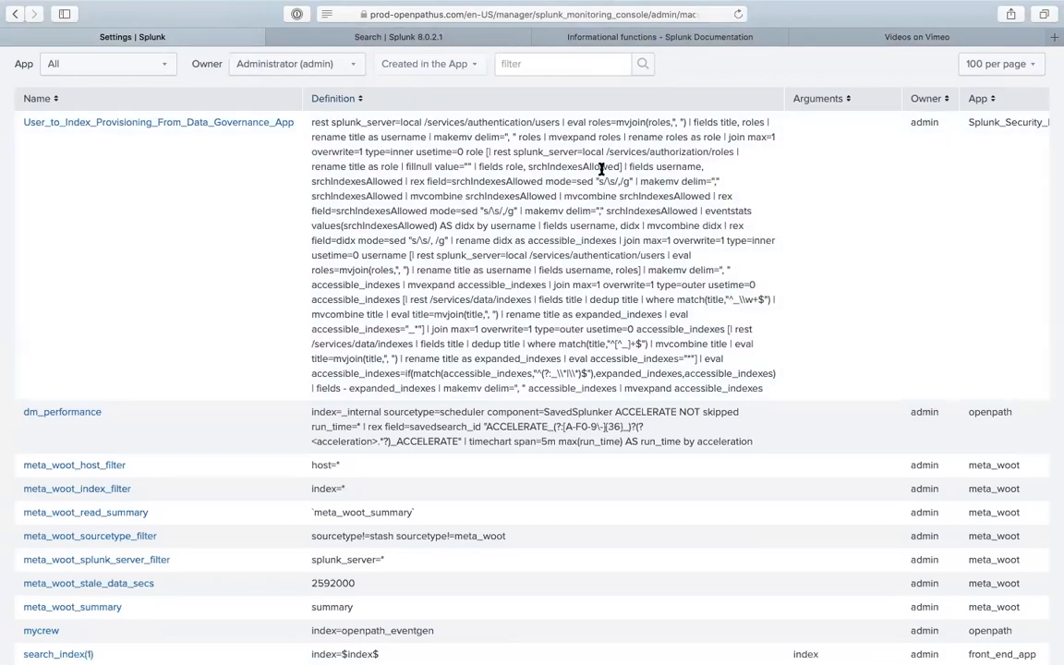
{"action": "scroll", "coordinate": [205, 487], "scroll_direction": "down", "scroll_amount": 2}
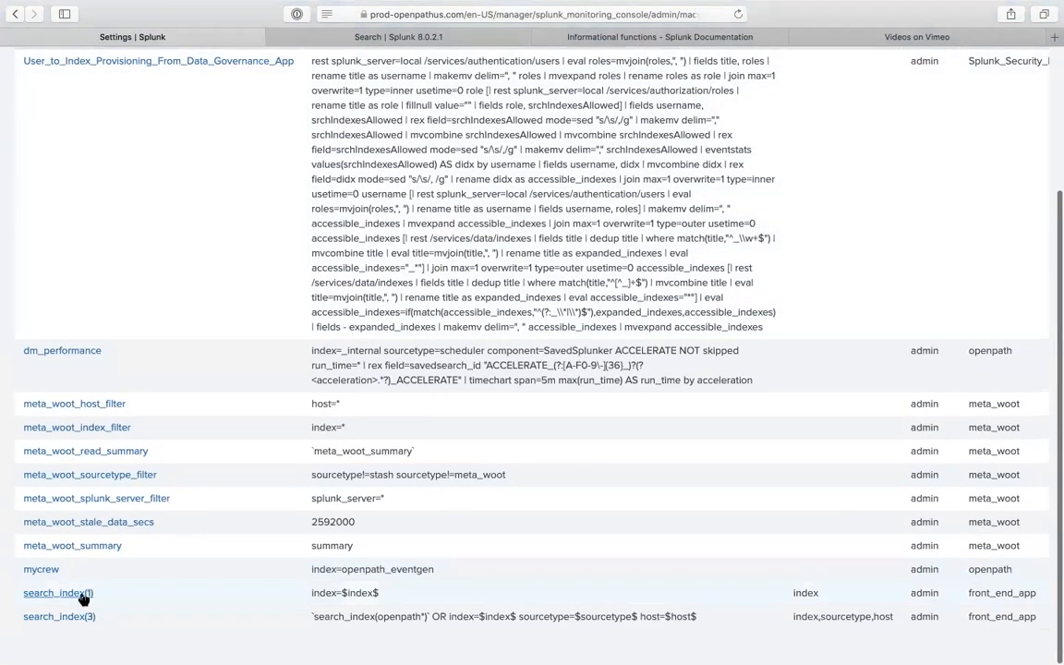
- Inspect the search_index(1) macro (index=$index$, isstr(index)) and cancel without saving
{"action": "left_click", "coordinate": [81, 597]}
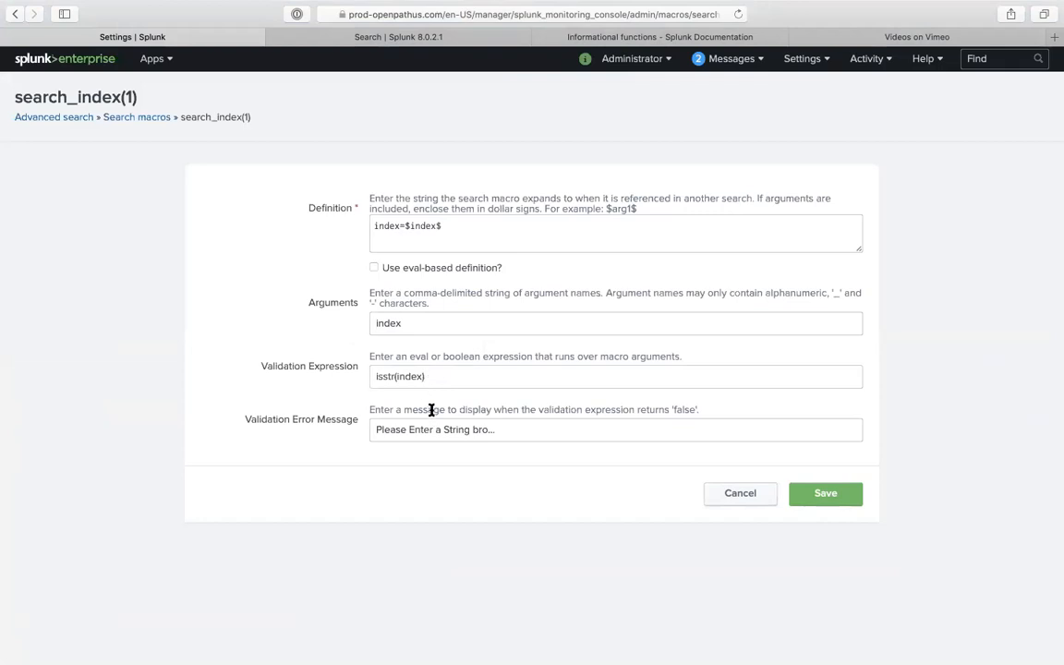
{"action": "left_click", "coordinate": [739, 503]}
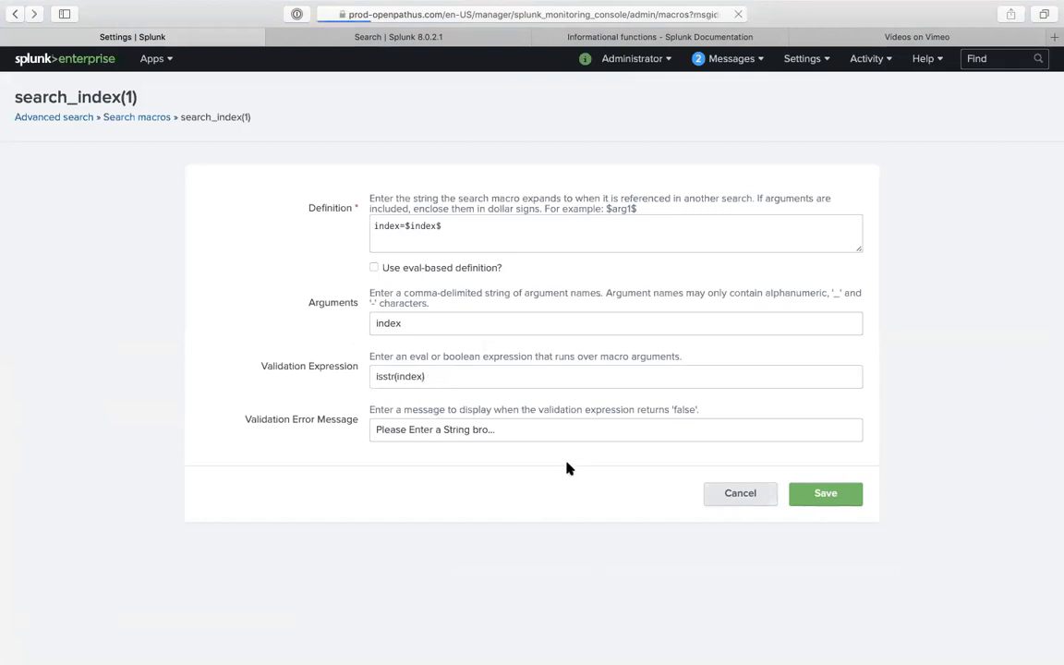
{"action": "scroll", "coordinate": [551, 468], "scroll_direction": "down", "scroll_amount": 5}
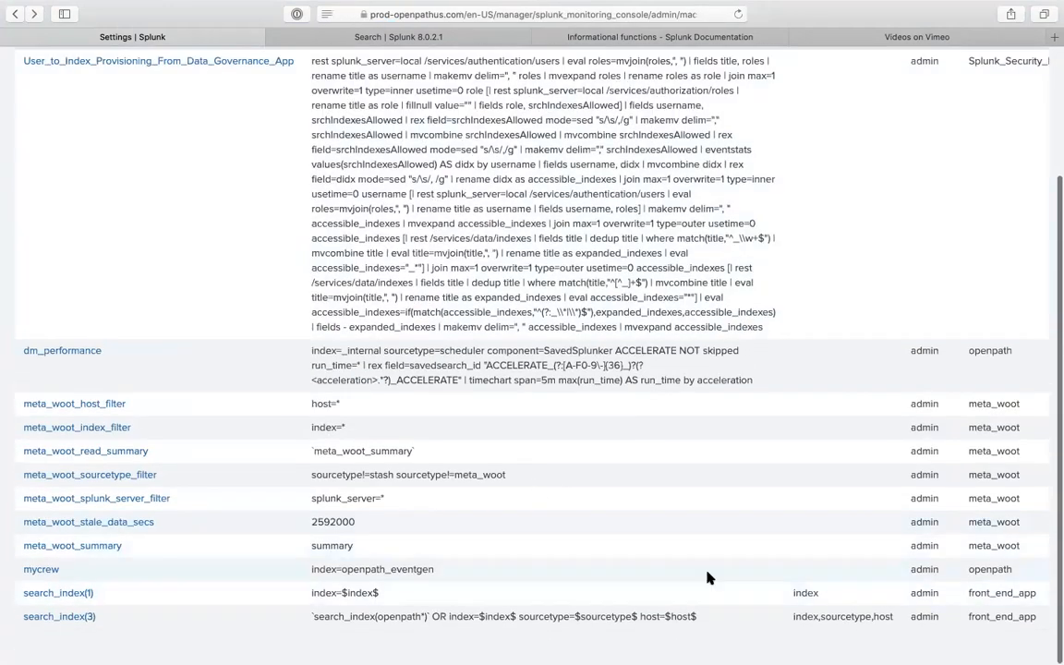
{"action": "scroll", "coordinate": [277, 517], "scroll_direction": "up", "scroll_amount": 4}
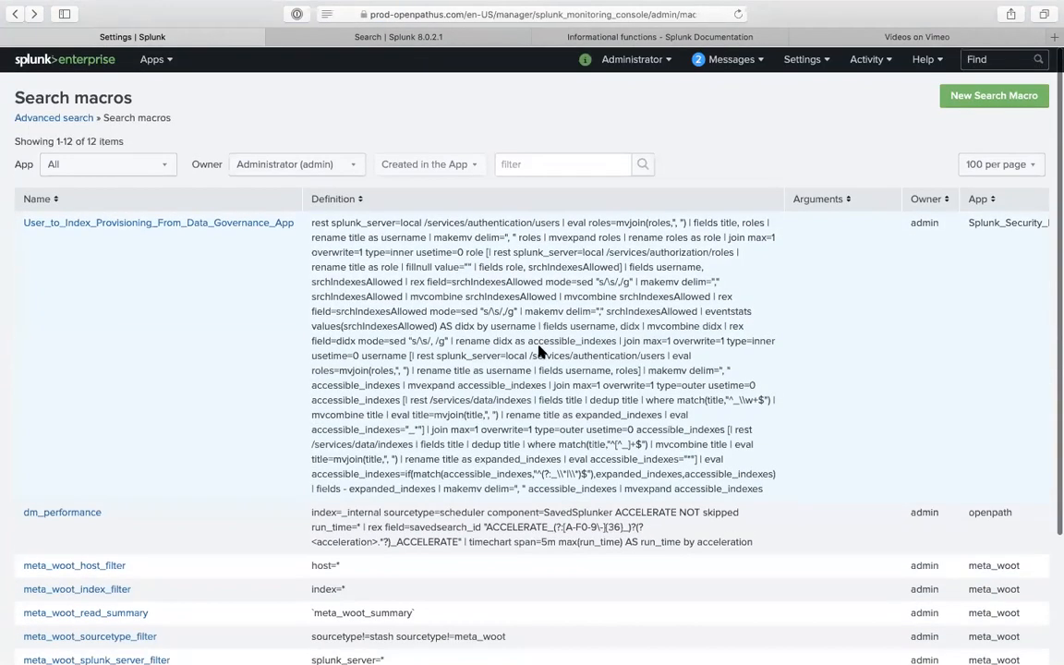
{"action": "scroll", "coordinate": [194, 573], "scroll_direction": "down", "scroll_amount": 3}
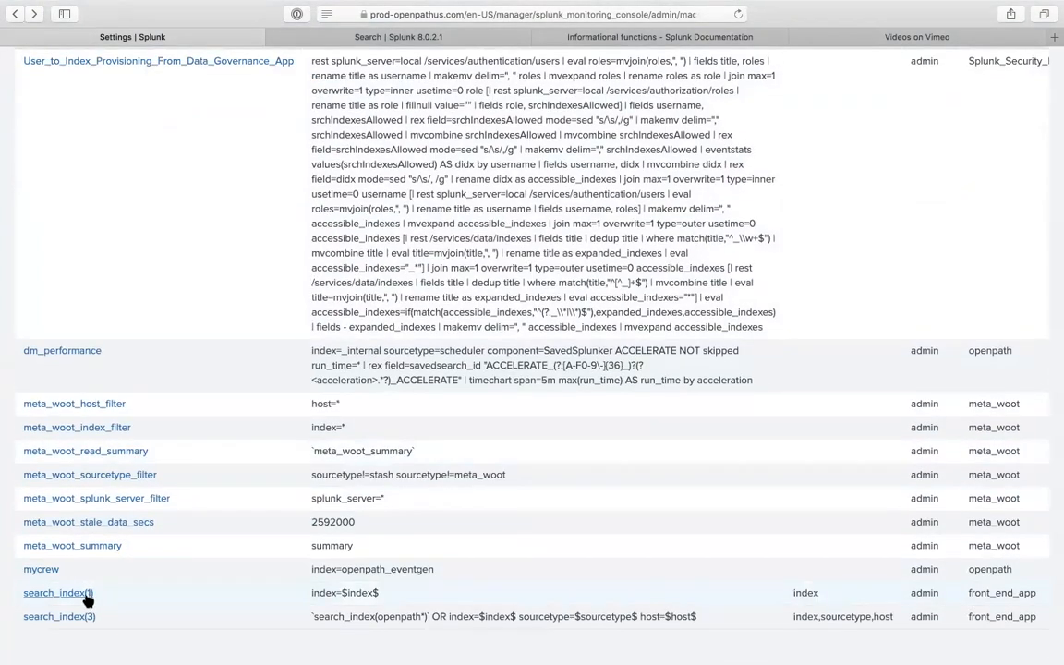
{"action": "scroll", "coordinate": [88, 600], "scroll_direction": "up", "scroll_amount": 4}
{"action": "scroll", "coordinate": [78, 554], "scroll_direction": "down", "scroll_amount": 4}
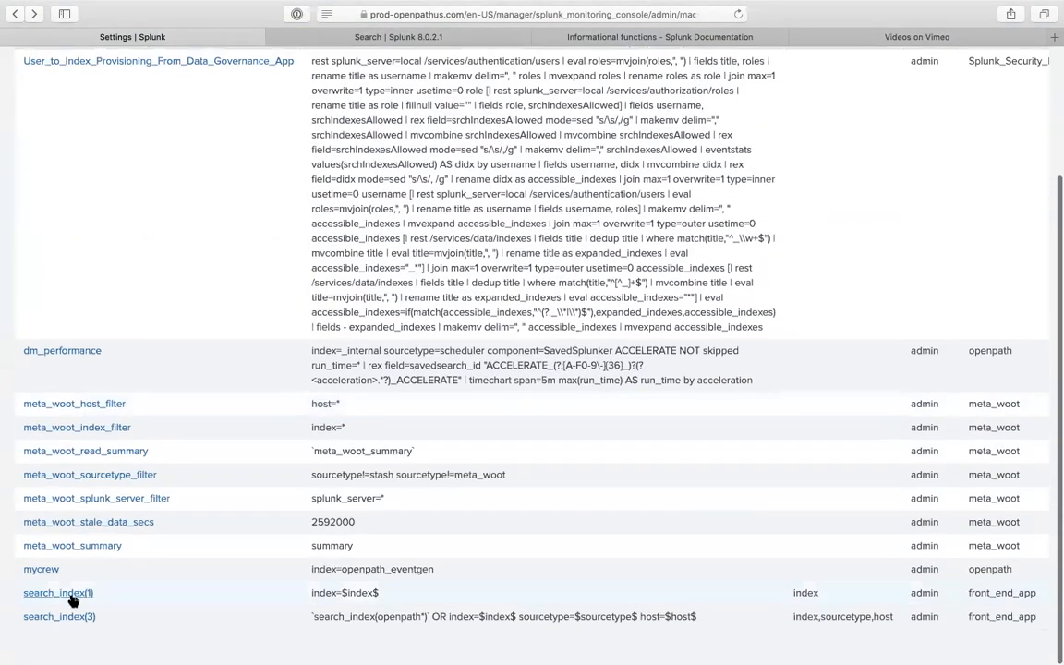
- Reopen search_index(1), then go via Advanced search back to the Search macros list
{"action": "left_click", "coordinate": [72, 596]}
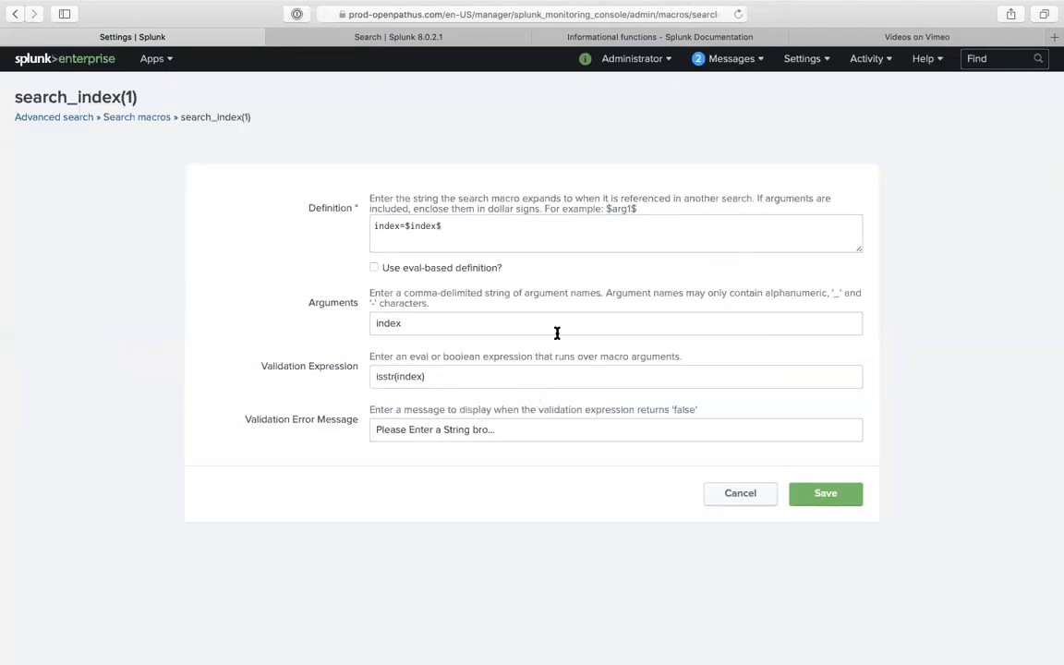
{"action": "left_click", "coordinate": [85, 118]}
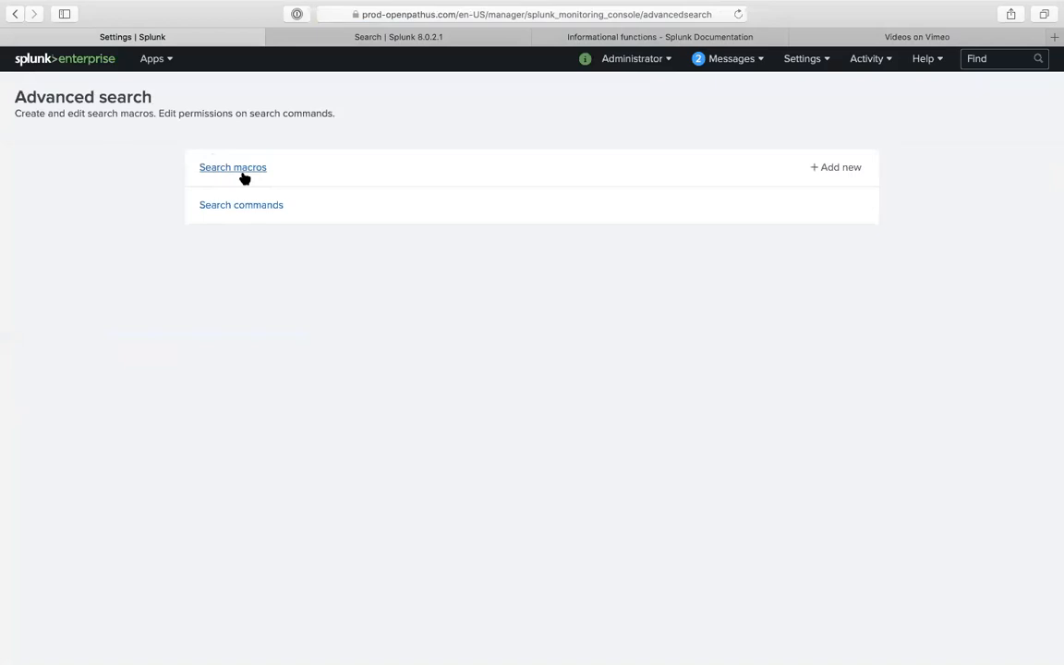
{"action": "left_click", "coordinate": [242, 172]}
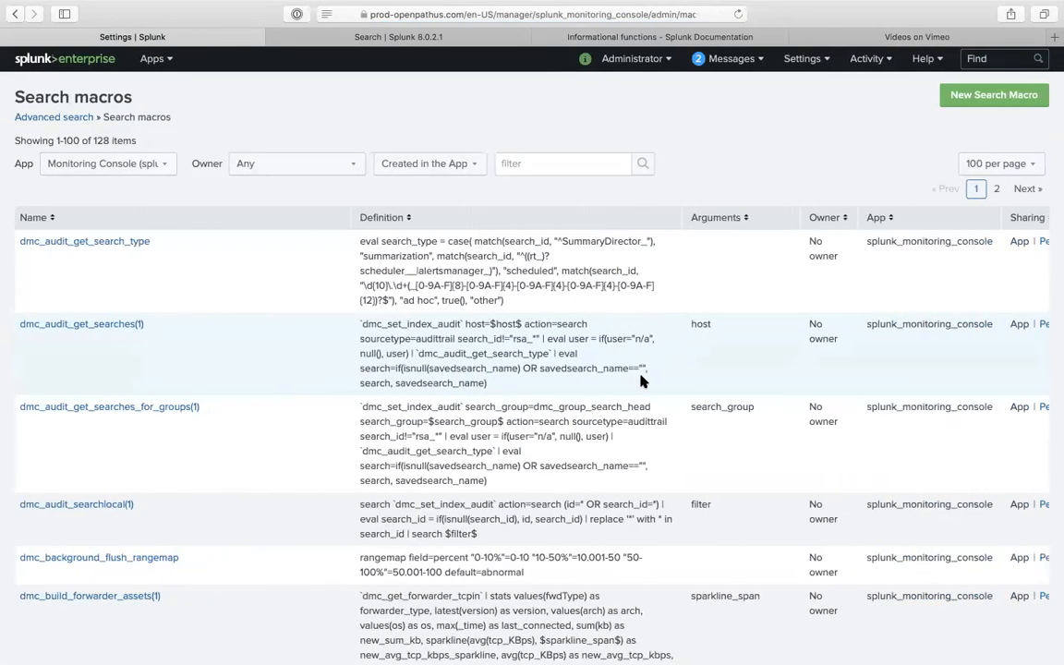
- Scroll the Monitoring Console macro list and look over the App filter choices
{"action": "scroll", "coordinate": [641, 380], "scroll_direction": "right", "scroll_amount": 5}
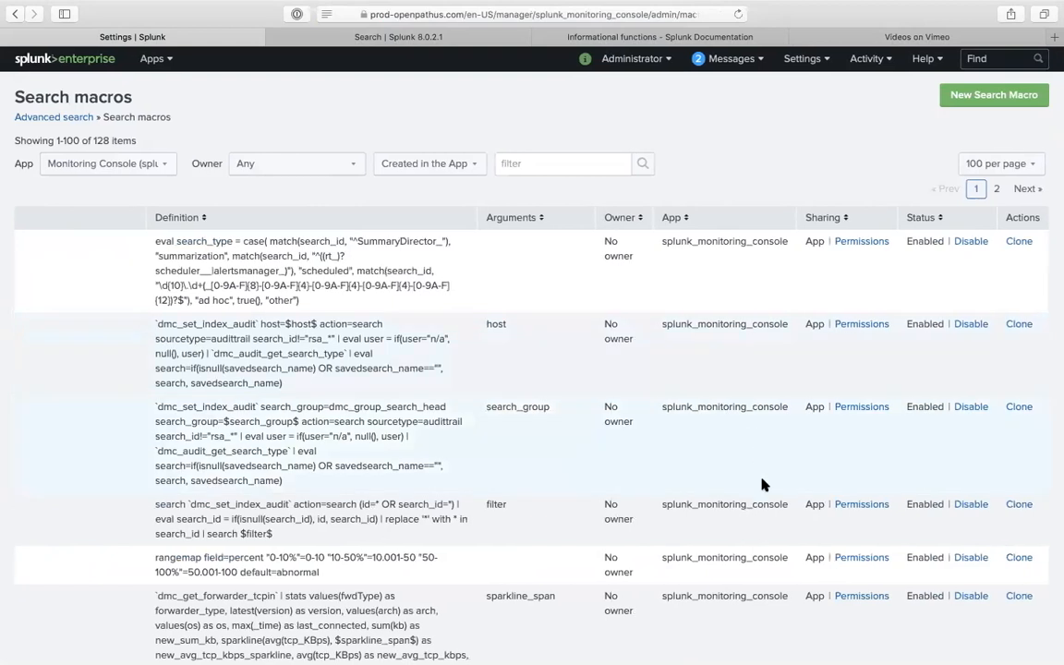
{"action": "scroll", "coordinate": [762, 484], "scroll_direction": "down", "scroll_amount": 10}
{"action": "scroll", "coordinate": [763, 484], "scroll_direction": "down", "scroll_amount": 3}
{"action": "scroll", "coordinate": [760, 482], "scroll_direction": "left", "scroll_amount": 5}
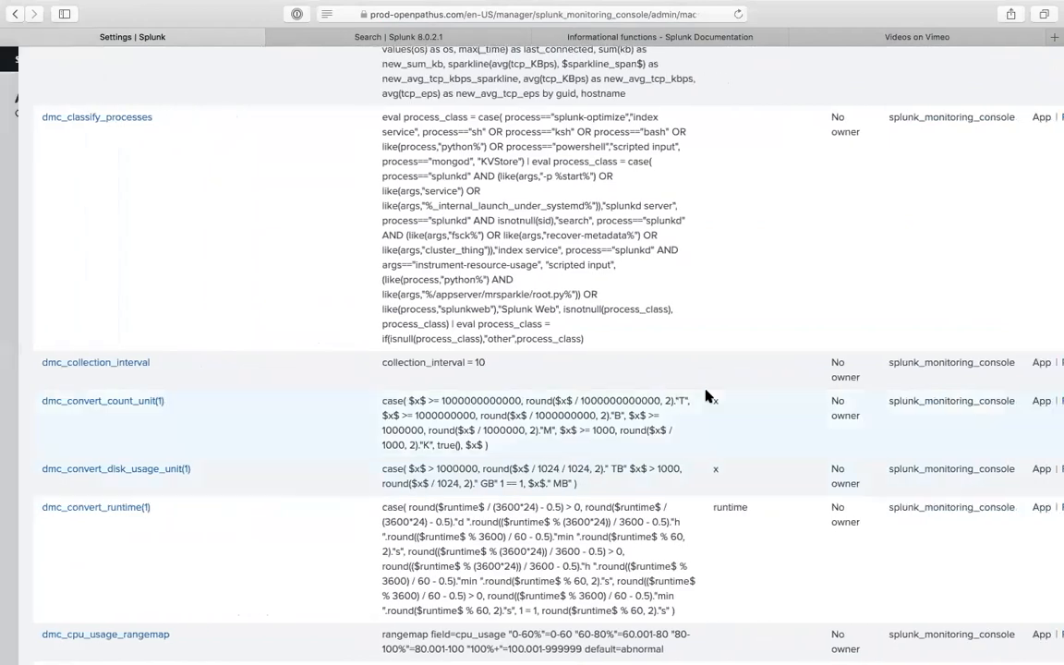
{"action": "scroll", "coordinate": [708, 397], "scroll_direction": "up", "scroll_amount": 12}
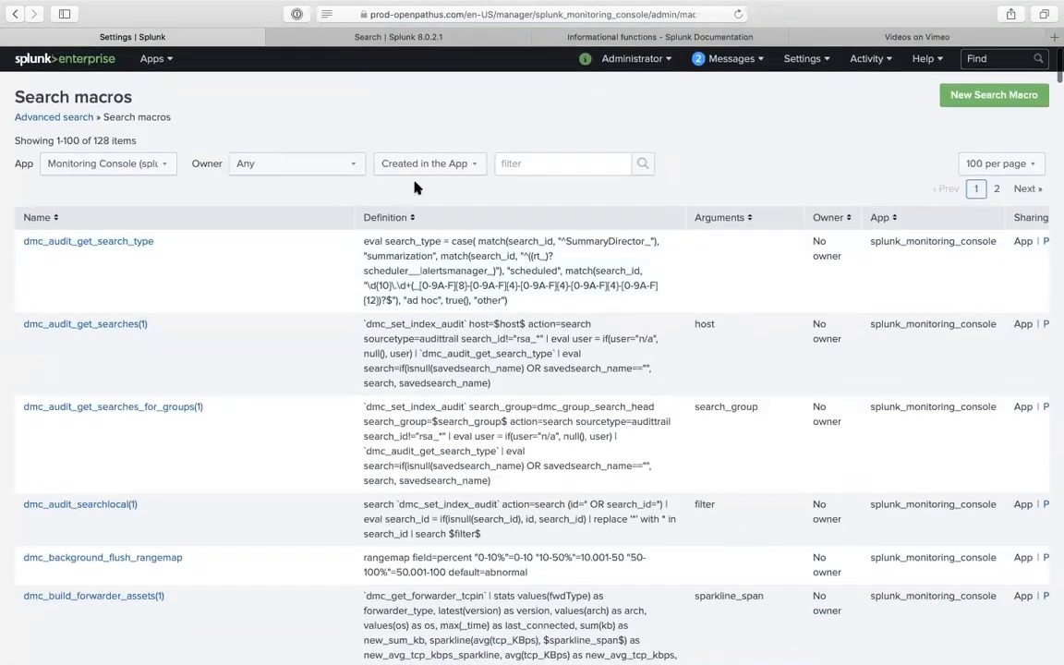
{"action": "left_click", "coordinate": [129, 166]}
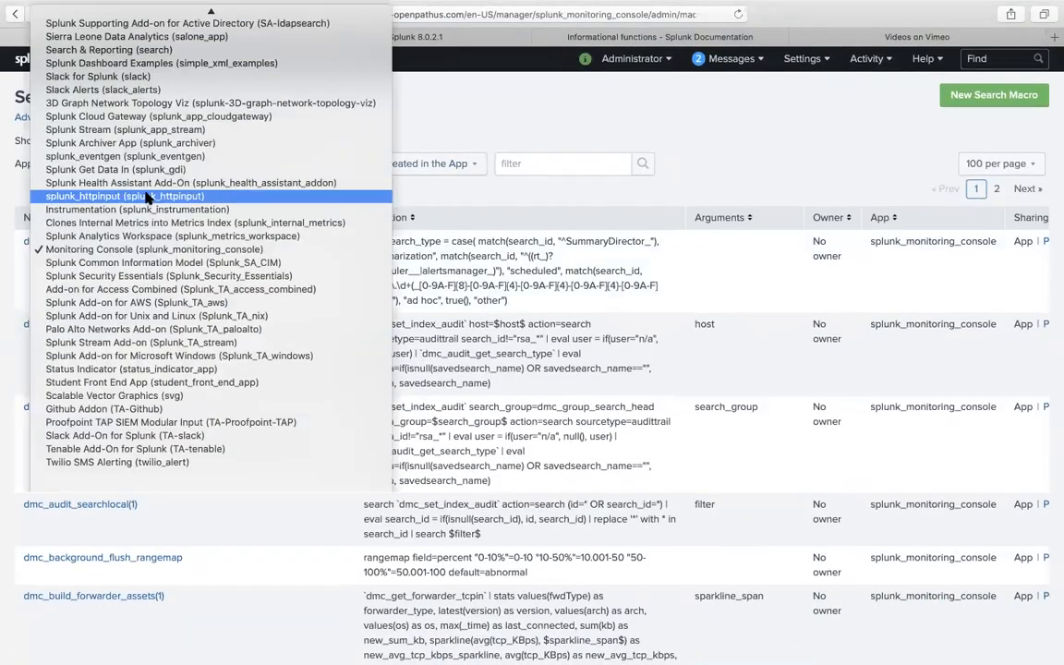
{"action": "scroll", "coordinate": [145, 139], "scroll_direction": "up", "scroll_amount": 8}
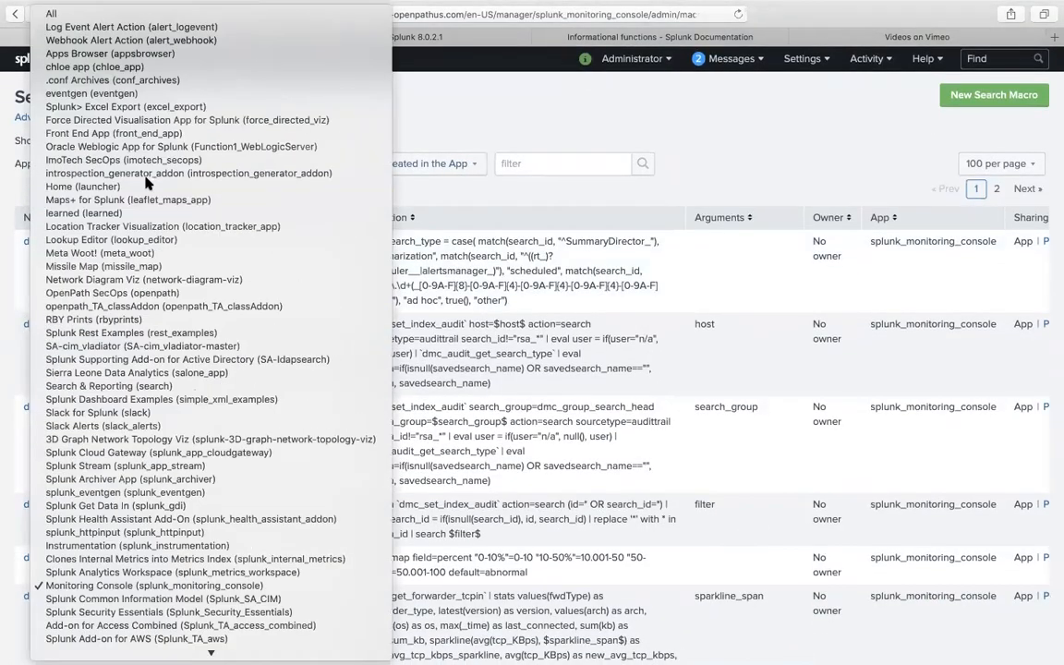
{"action": "left_click", "coordinate": [483, 221]}
- Set the Owner filter to Administrator and the App filter to All
{"action": "left_click", "coordinate": [325, 170]}
{"action": "left_click", "coordinate": [317, 179]}
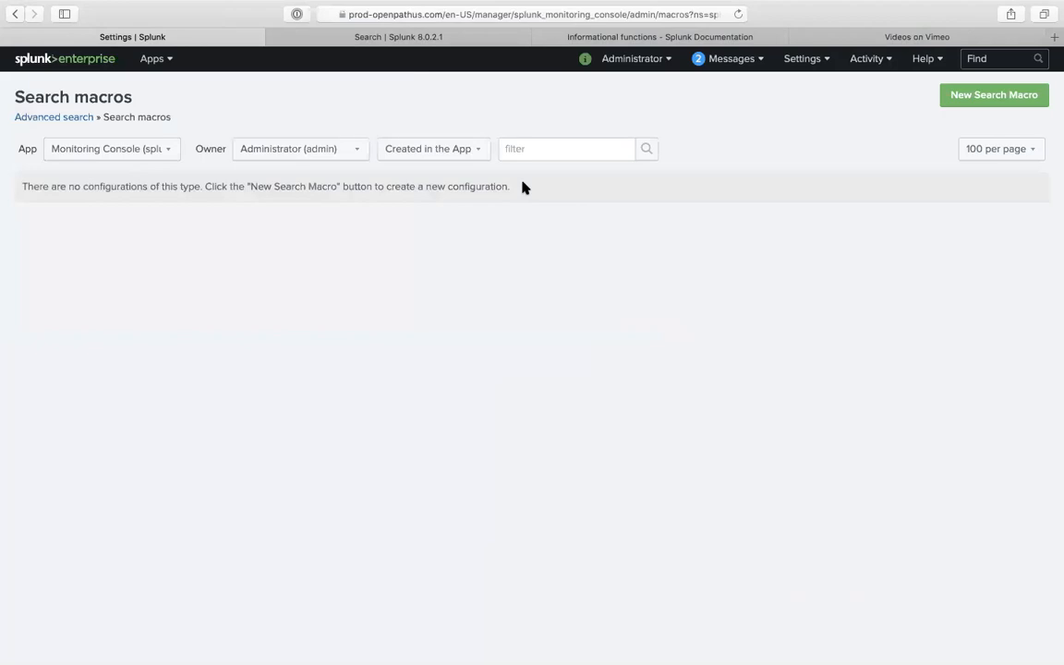
{"action": "left_click", "coordinate": [138, 148]}
{"action": "scroll", "coordinate": [154, 154], "scroll_direction": "up", "scroll_amount": 1}
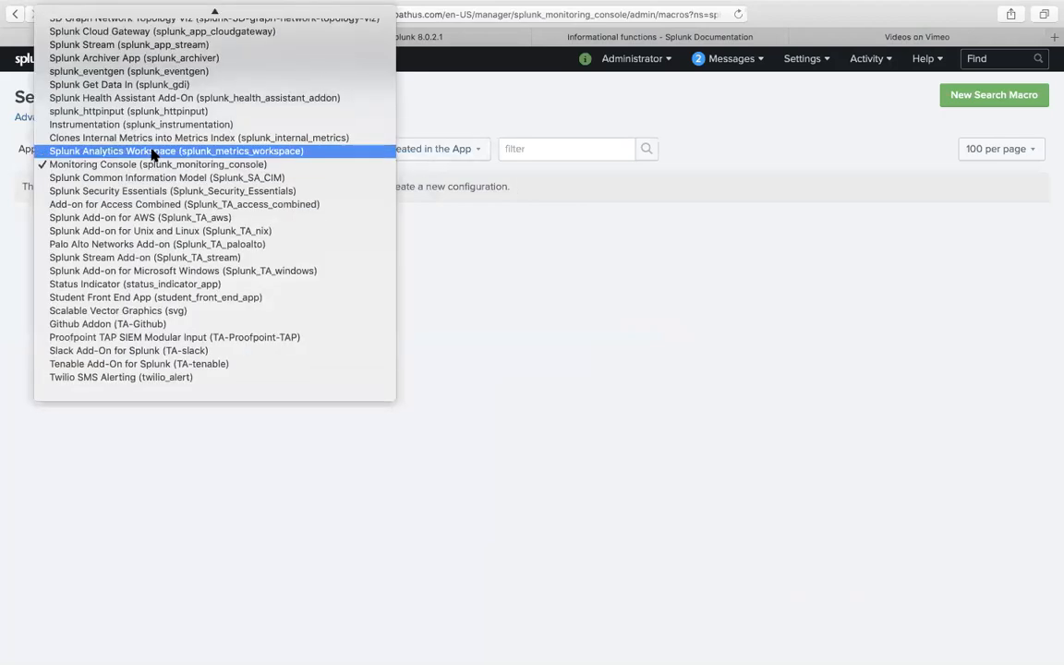
{"action": "scroll", "coordinate": [147, 138], "scroll_direction": "up", "scroll_amount": 10}
{"action": "left_click", "coordinate": [141, 13]}
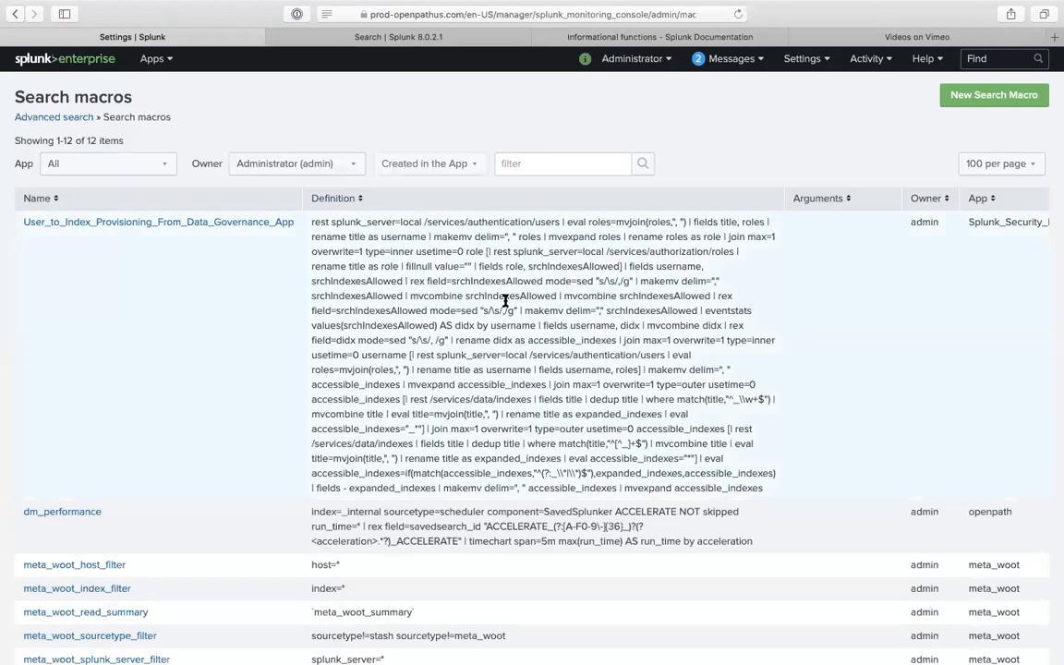
{"action": "scroll", "coordinate": [506, 300], "scroll_direction": "right", "scroll_amount": 8}
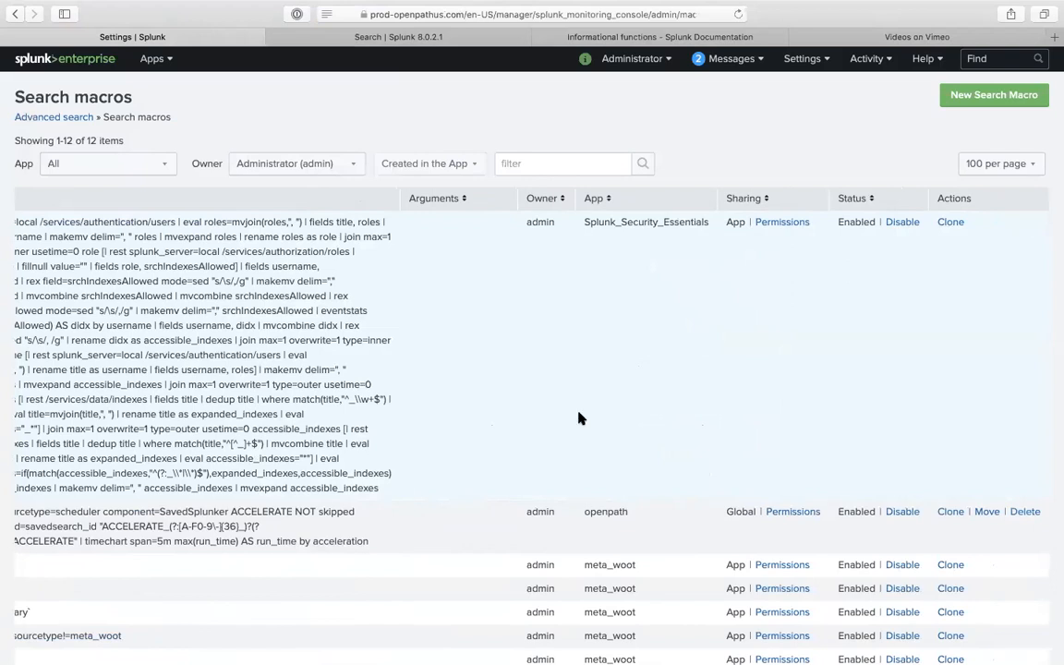
{"action": "scroll", "coordinate": [579, 418], "scroll_direction": "down", "scroll_amount": 4}
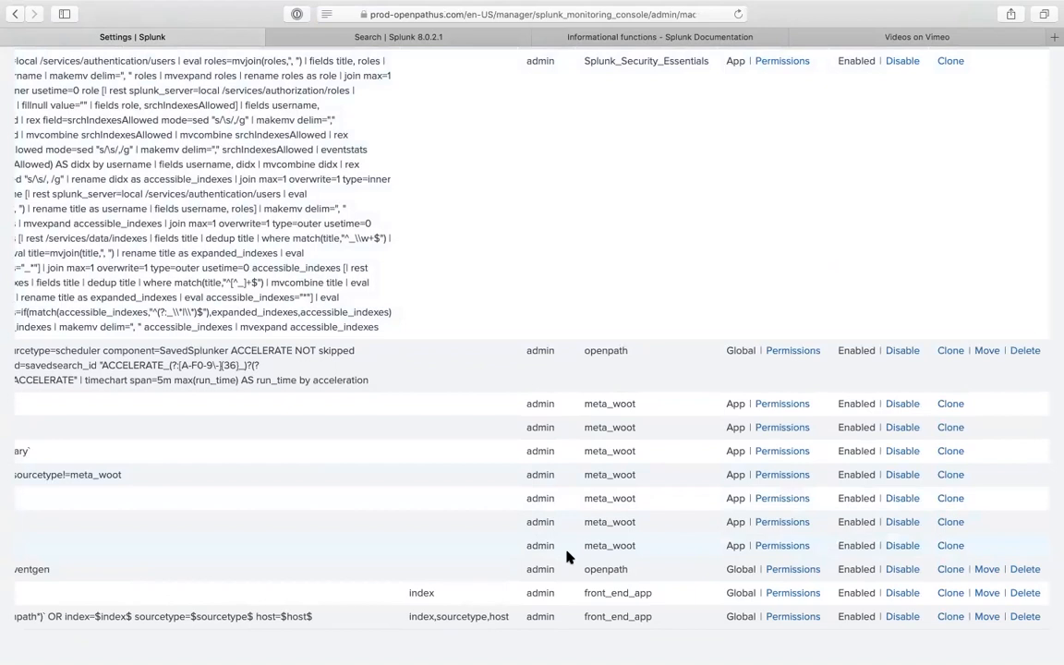
{"action": "scroll", "coordinate": [573, 552], "scroll_direction": "left", "scroll_amount": 5}
{"action": "scroll", "coordinate": [572, 552], "scroll_direction": "right", "scroll_amount": 5}
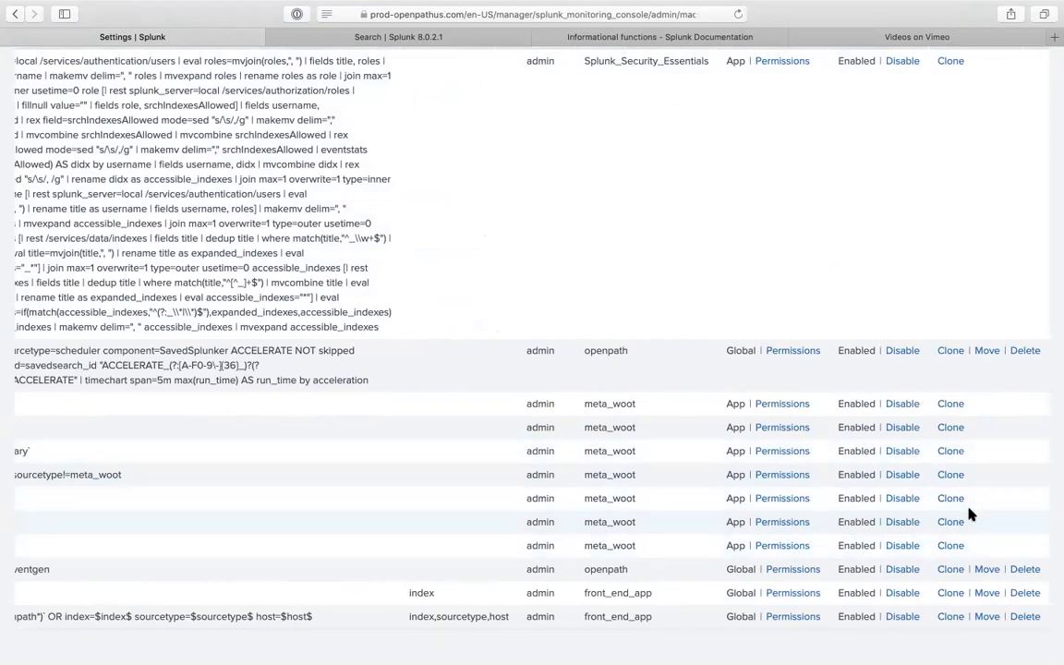
{"action": "scroll", "coordinate": [857, 543], "scroll_direction": "left", "scroll_amount": 5}
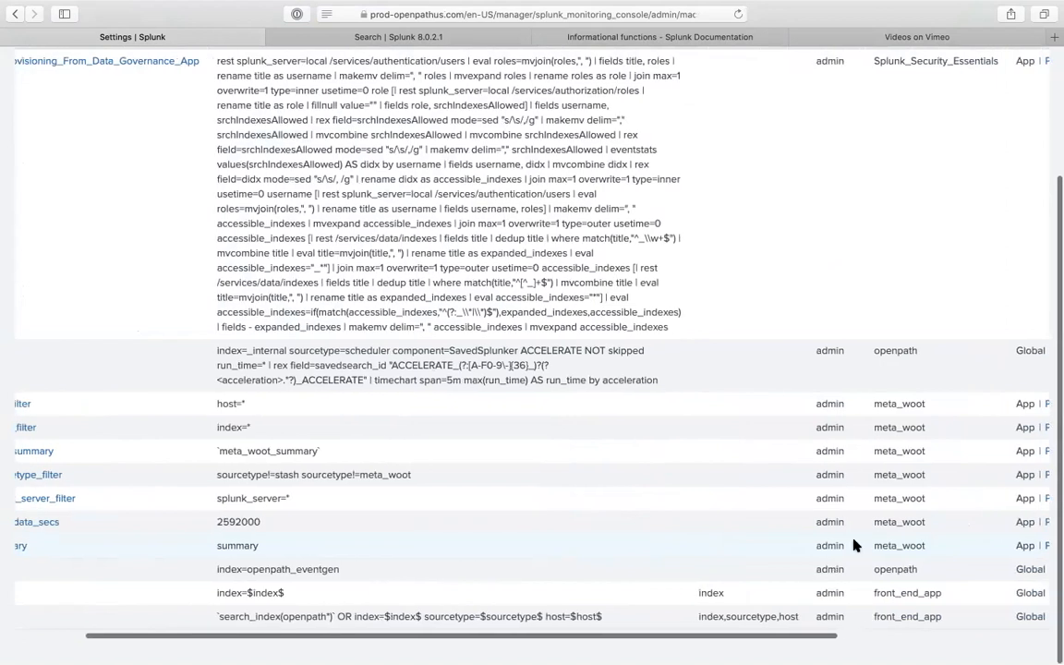
{"action": "scroll", "coordinate": [855, 544], "scroll_direction": "left", "scroll_amount": 3}
{"action": "scroll", "coordinate": [969, 573], "scroll_direction": "right", "scroll_amount": 8}
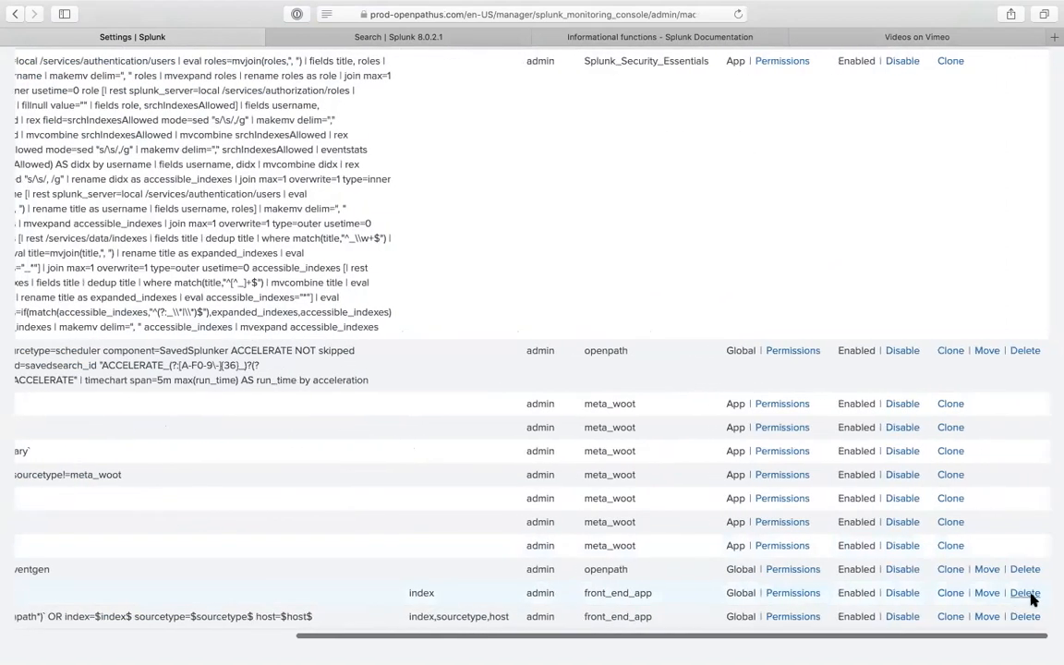
- Delete the search_index(1), search_index(3) and mycrew macros, confirming each deletion
{"action": "left_click", "coordinate": [1025, 593]}
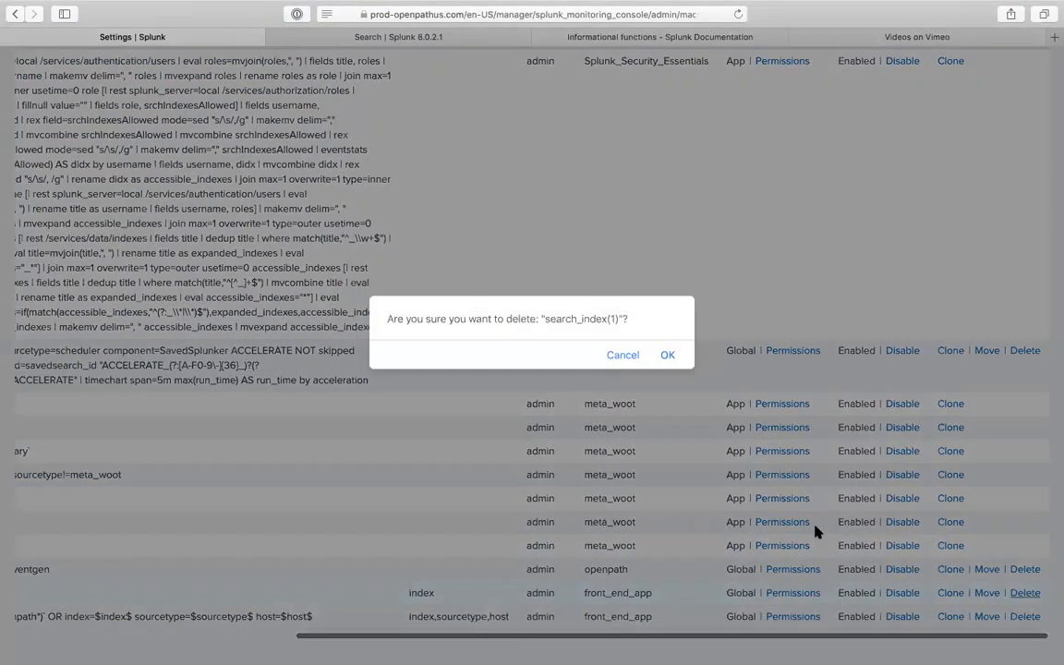
{"action": "left_click", "coordinate": [665, 357]}
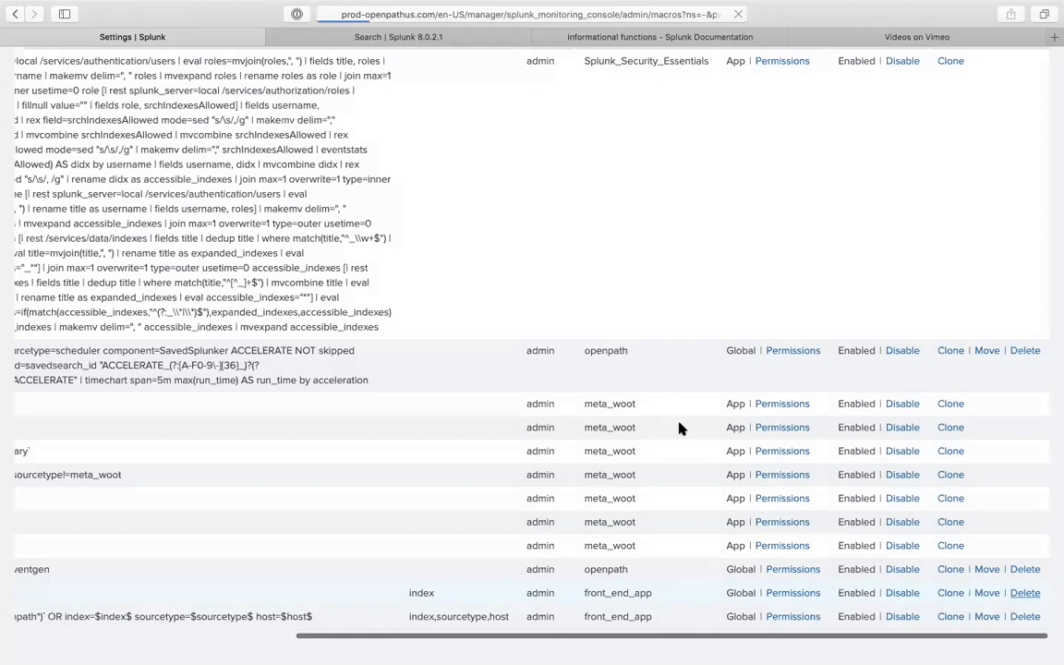
{"action": "scroll", "coordinate": [695, 497], "scroll_direction": "down", "scroll_amount": 5}
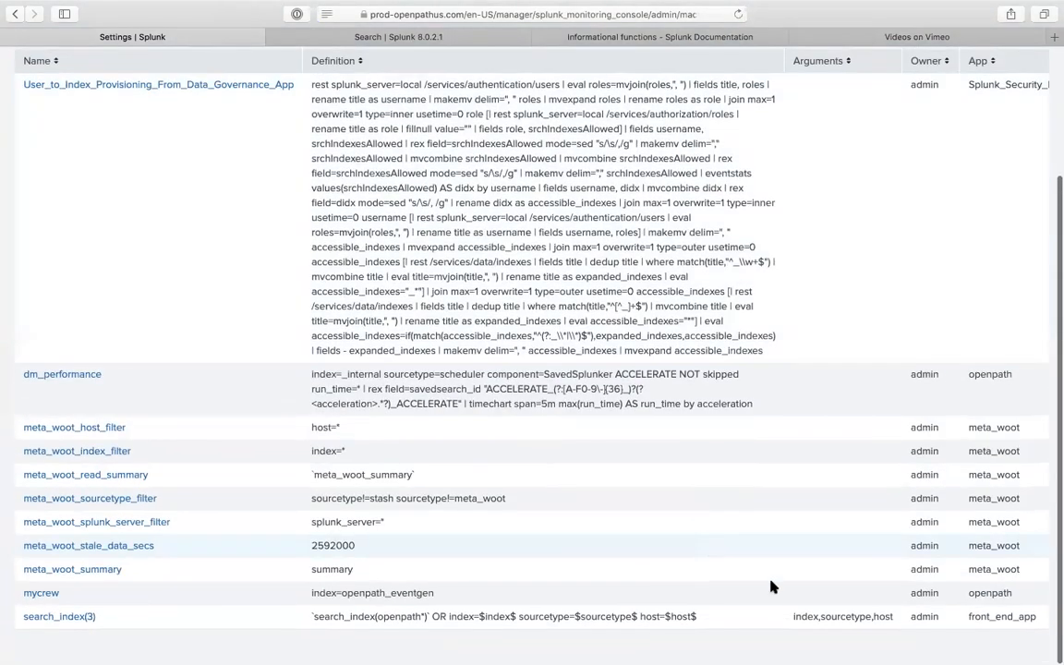
{"action": "scroll", "coordinate": [951, 616], "scroll_direction": "right", "scroll_amount": 10}
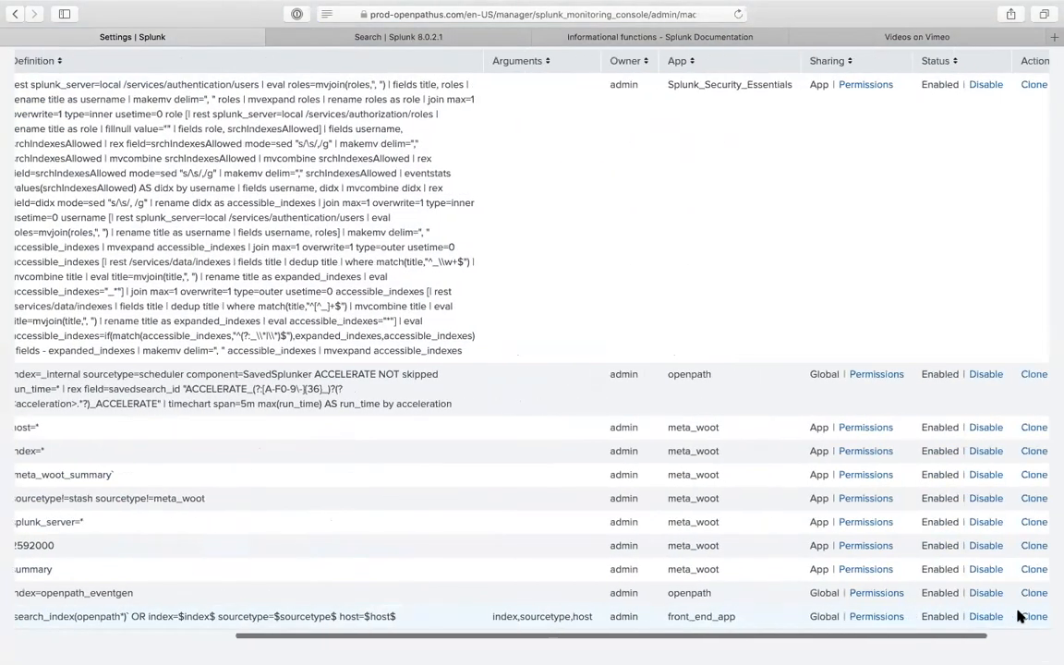
{"action": "left_click", "coordinate": [1023, 616]}
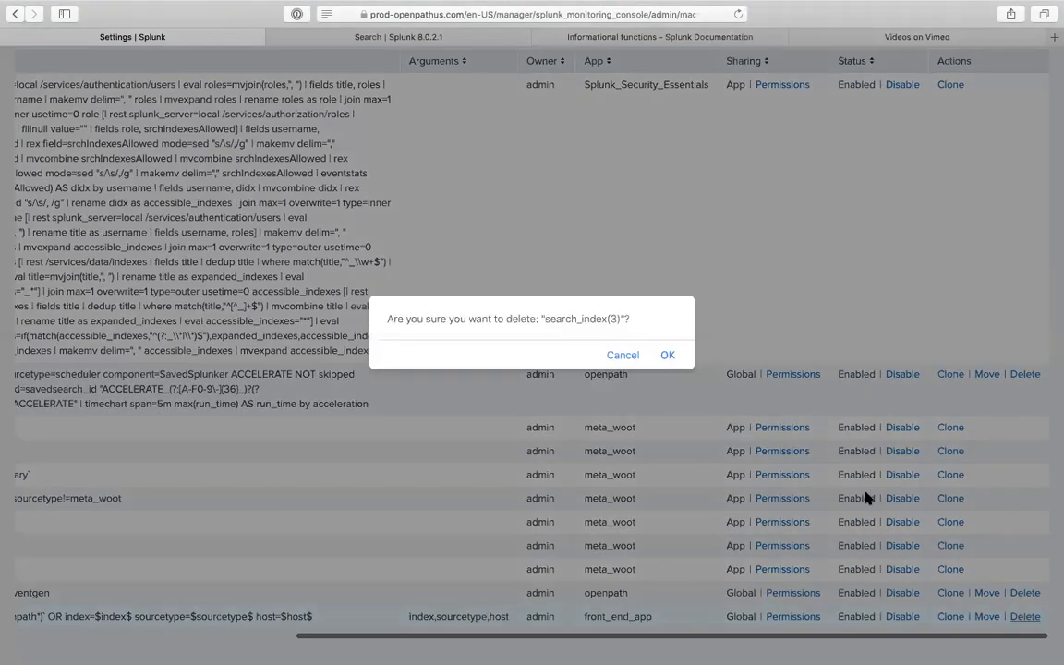
{"action": "left_click", "coordinate": [669, 355]}
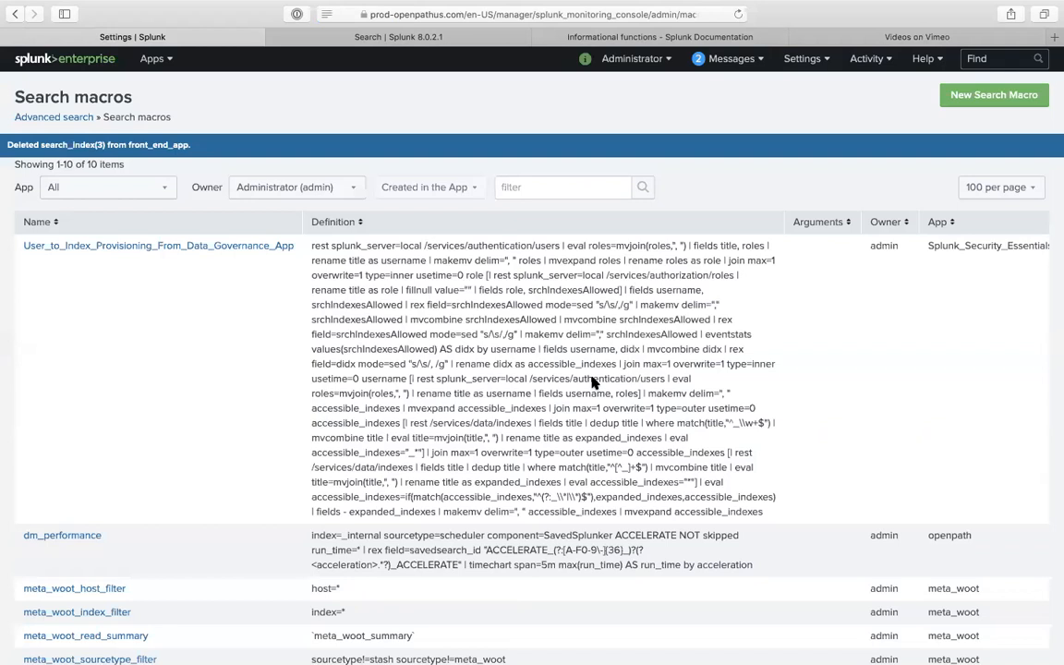
{"action": "scroll", "coordinate": [591, 434], "scroll_direction": "down", "scroll_amount": 3}
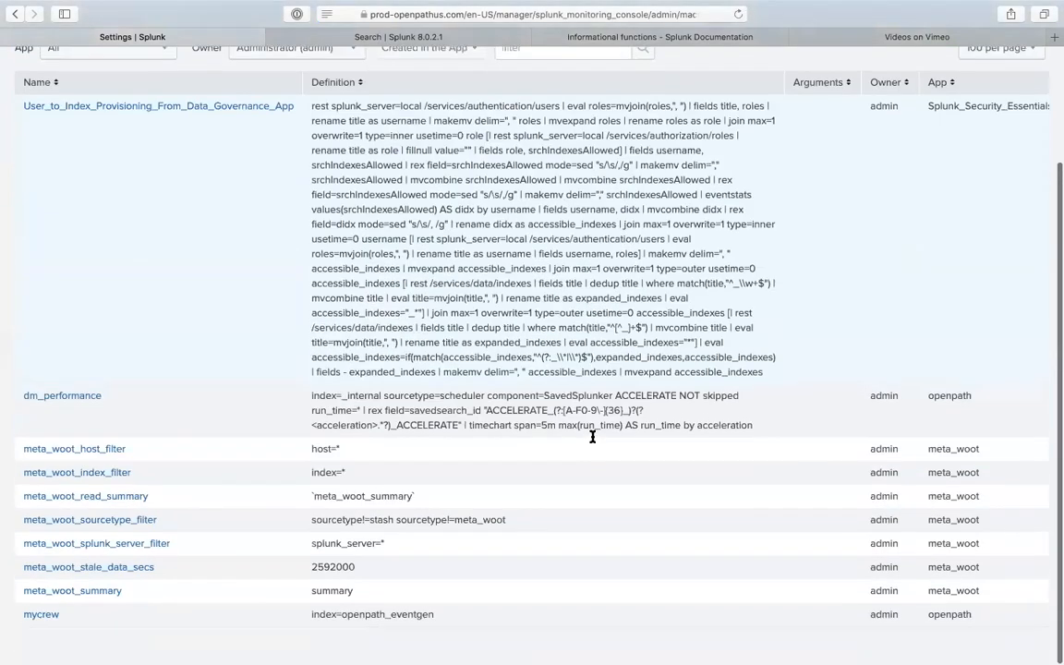
{"action": "scroll", "coordinate": [669, 637], "scroll_direction": "right", "scroll_amount": 5}
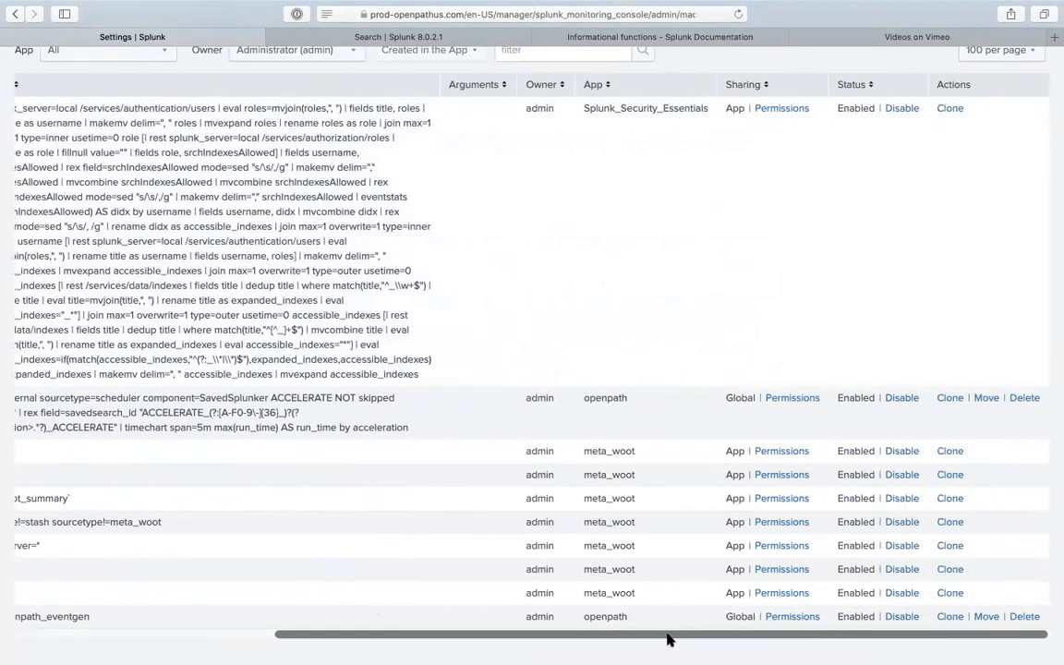
{"action": "scroll", "coordinate": [861, 594], "scroll_direction": "left", "scroll_amount": 5}
{"action": "scroll", "coordinate": [861, 598], "scroll_direction": "right", "scroll_amount": 5}
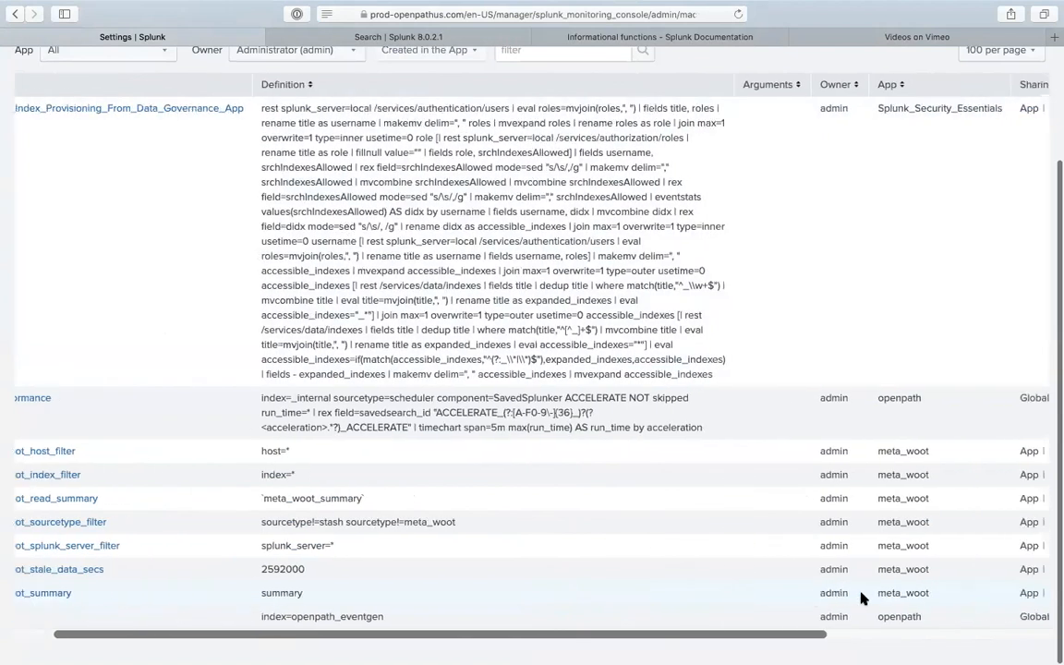
{"action": "left_click", "coordinate": [1023, 617]}
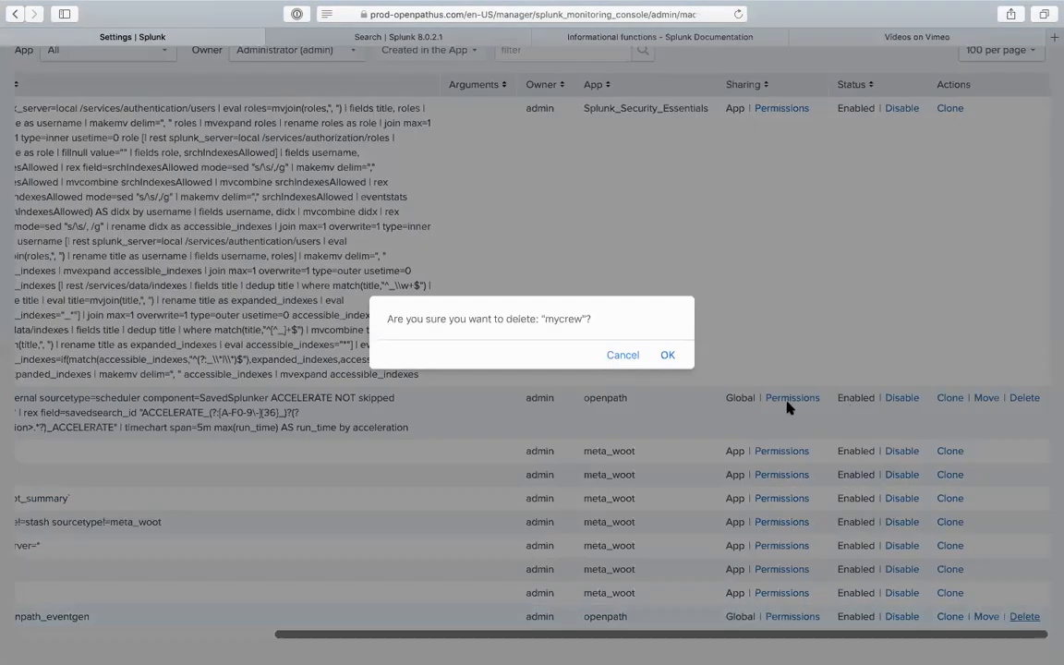
{"action": "left_click", "coordinate": [667, 355]}
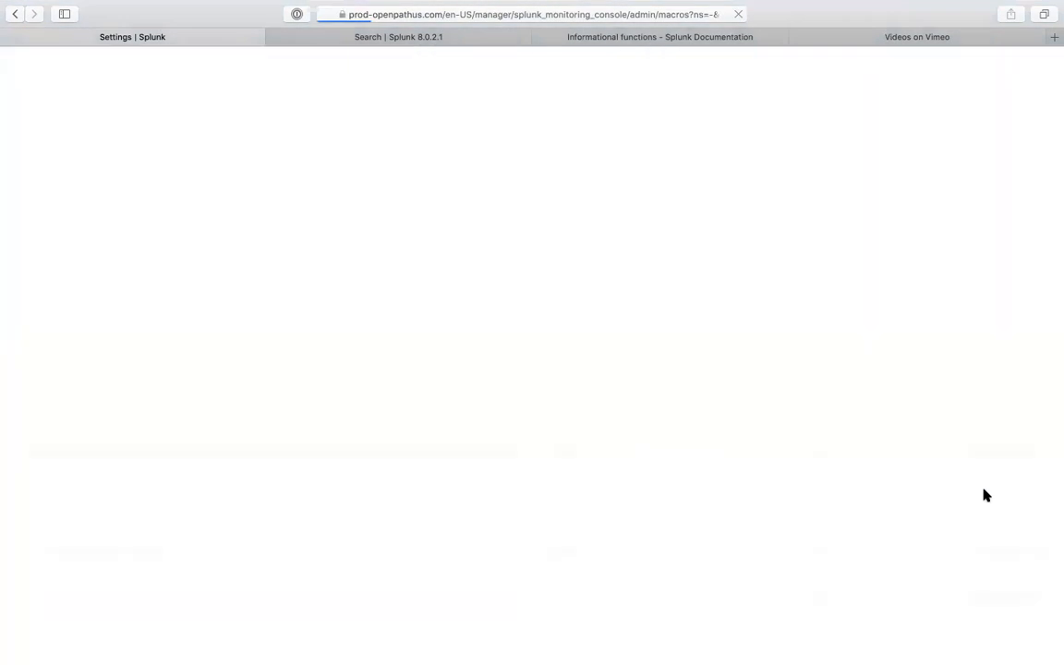
- Disable and then re-enable the meta_woot_host_filter macro
{"action": "scroll", "coordinate": [968, 553], "scroll_direction": "down", "scroll_amount": 3}
{"action": "scroll", "coordinate": [963, 559], "scroll_direction": "right", "scroll_amount": 3}
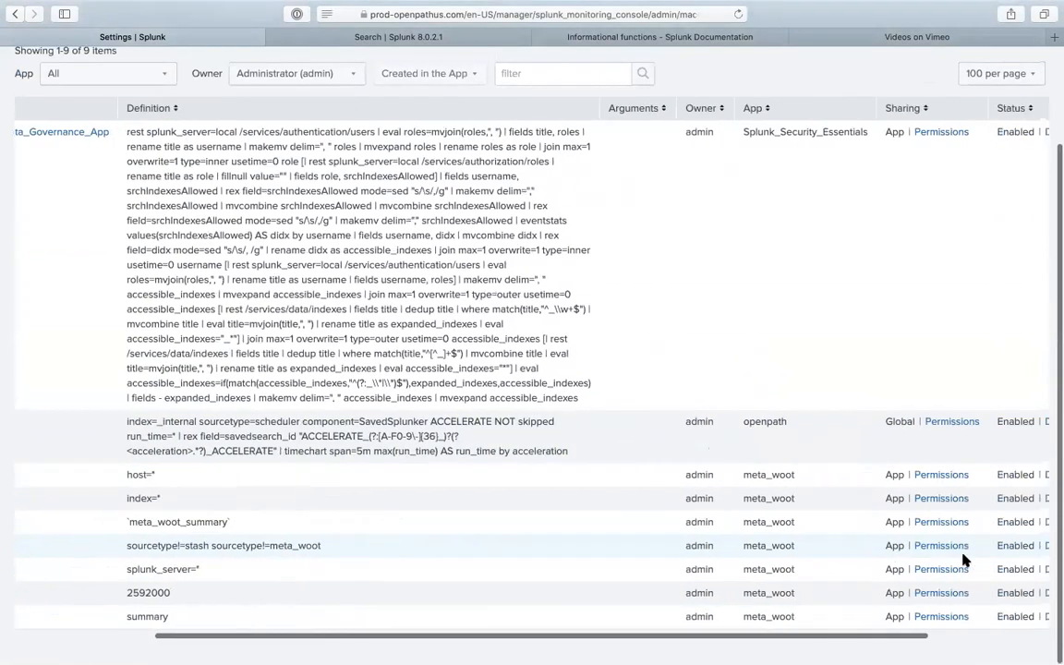
{"action": "scroll", "coordinate": [963, 560], "scroll_direction": "right", "scroll_amount": 3}
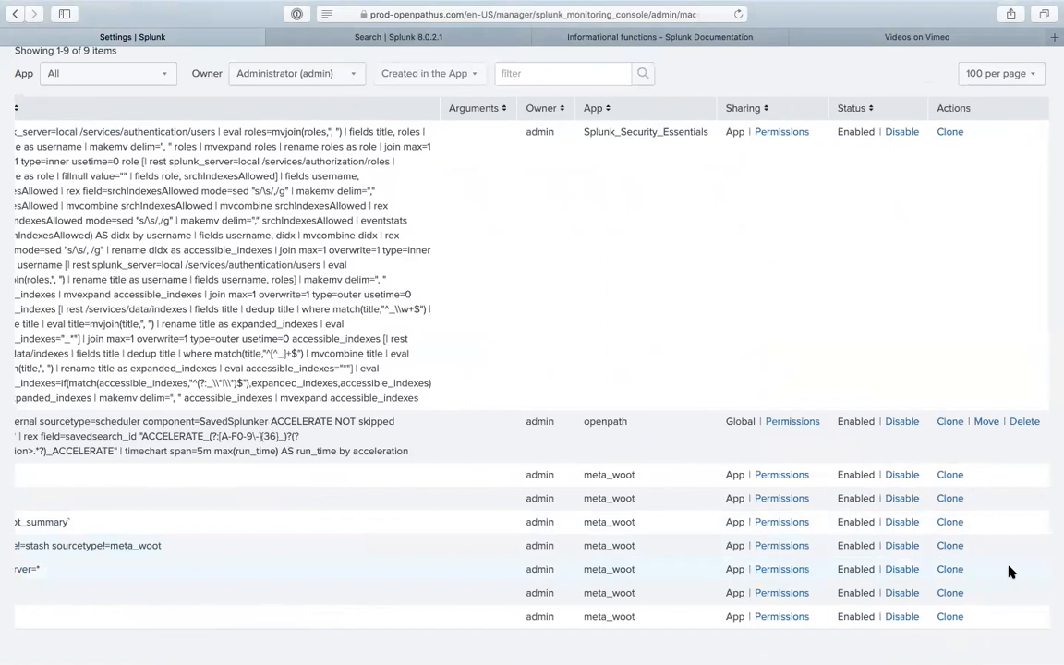
{"action": "left_click", "coordinate": [903, 475]}
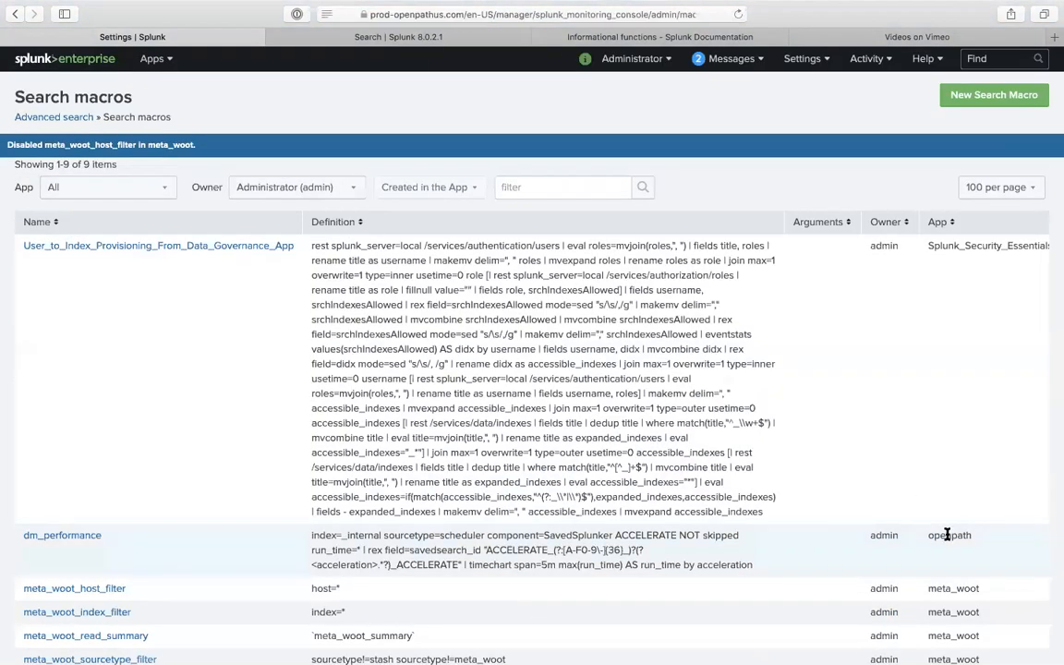
{"action": "scroll", "coordinate": [946, 540], "scroll_direction": "down", "scroll_amount": 3}
{"action": "scroll", "coordinate": [948, 552], "scroll_direction": "right", "scroll_amount": 2}
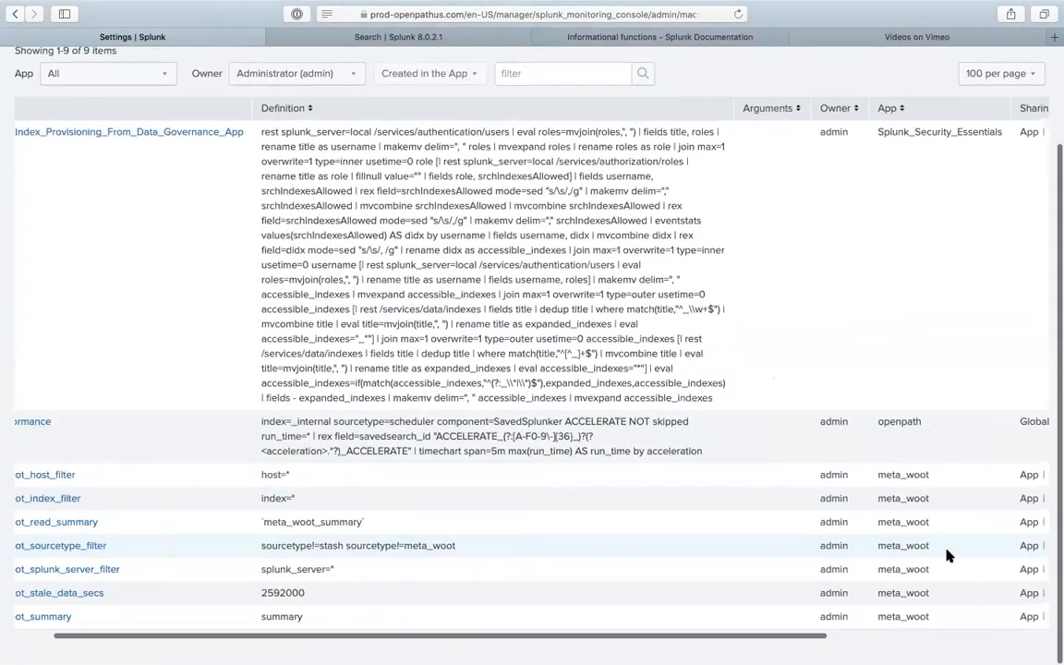
{"action": "scroll", "coordinate": [947, 554], "scroll_direction": "right", "scroll_amount": 4}
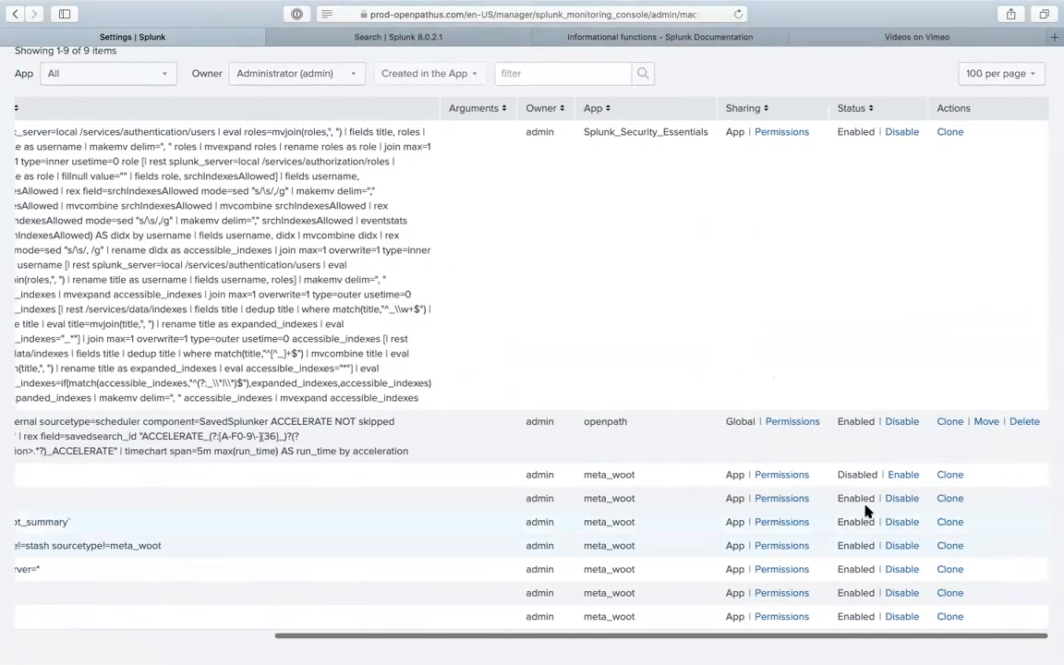
{"action": "left_click", "coordinate": [902, 475]}
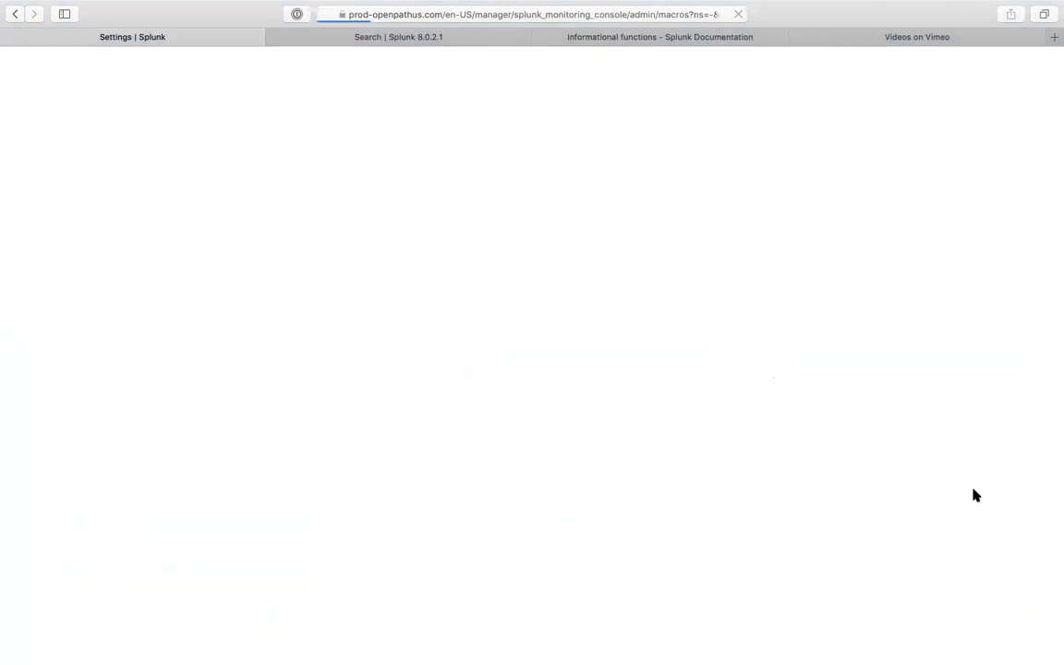
{"action": "scroll", "coordinate": [988, 518], "scroll_direction": "right", "scroll_amount": 5}
{"action": "scroll", "coordinate": [990, 523], "scroll_direction": "down", "scroll_amount": 1}
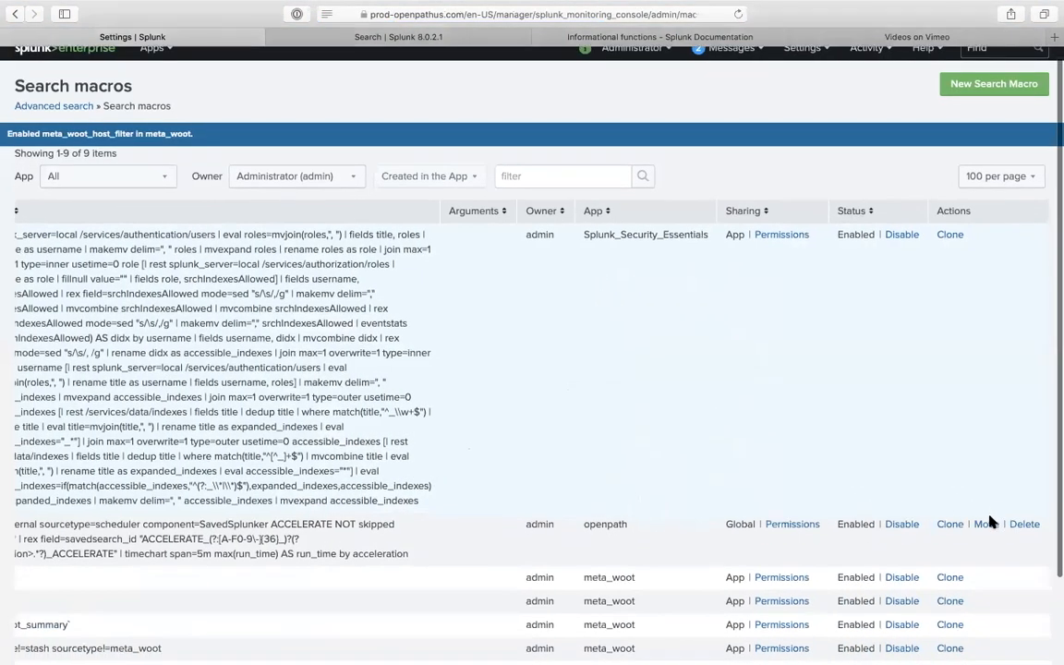
{"action": "scroll", "coordinate": [988, 522], "scroll_direction": "down", "scroll_amount": 2}
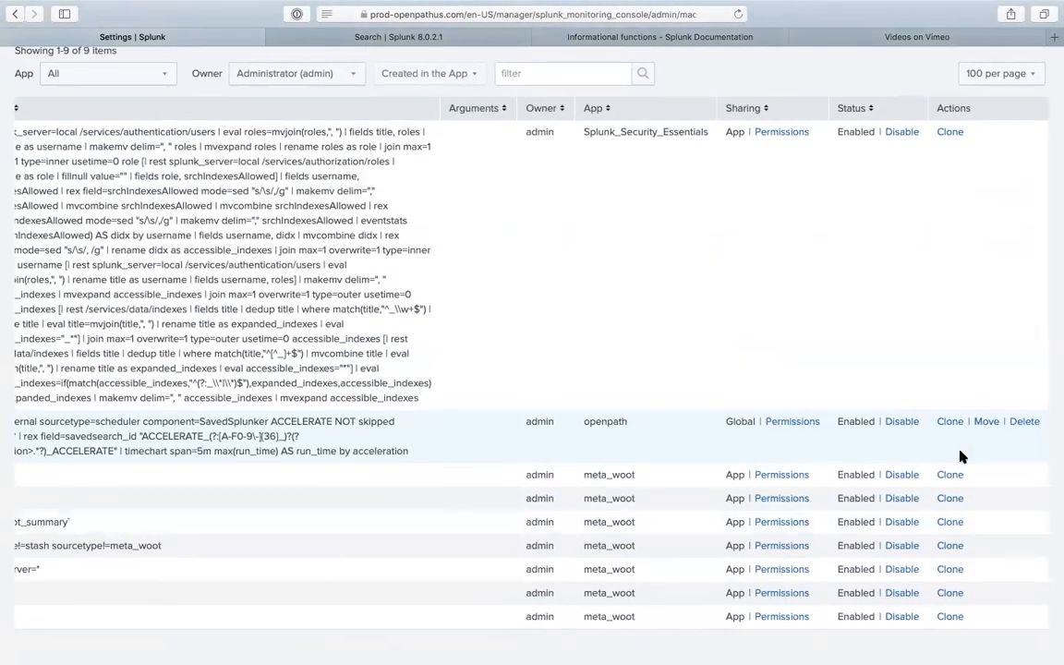
{"action": "scroll", "coordinate": [960, 456], "scroll_direction": "up", "scroll_amount": 2}
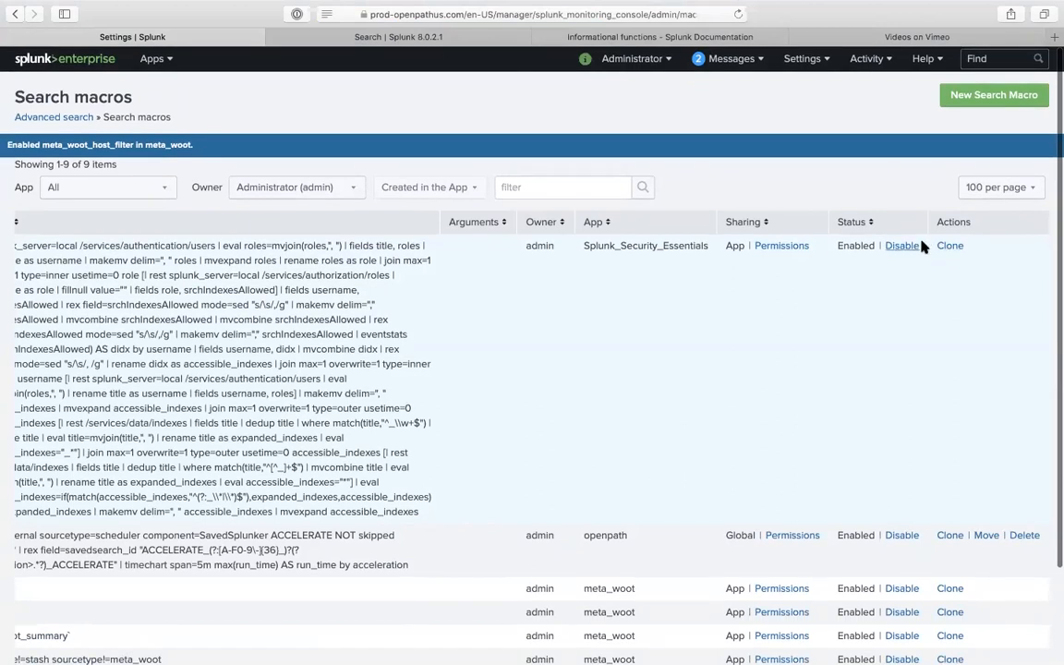
{"action": "scroll", "coordinate": [940, 430], "scroll_direction": "down", "scroll_amount": 2}
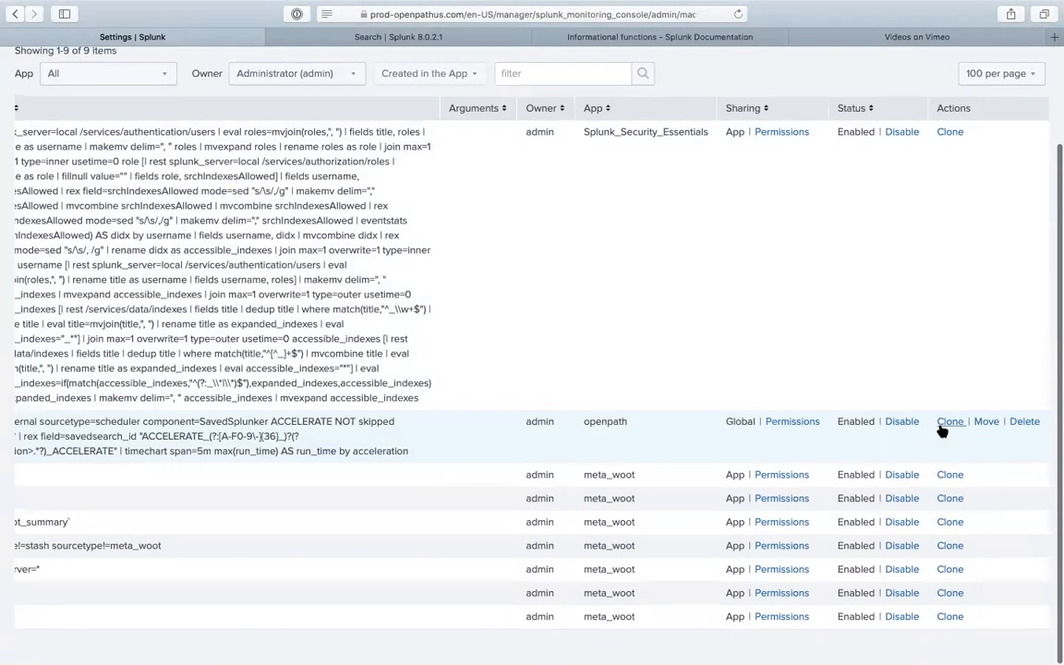
{"action": "scroll", "coordinate": [800, 439], "scroll_direction": "left", "scroll_amount": 5}
{"action": "scroll", "coordinate": [800, 437], "scroll_direction": "up", "scroll_amount": 2}
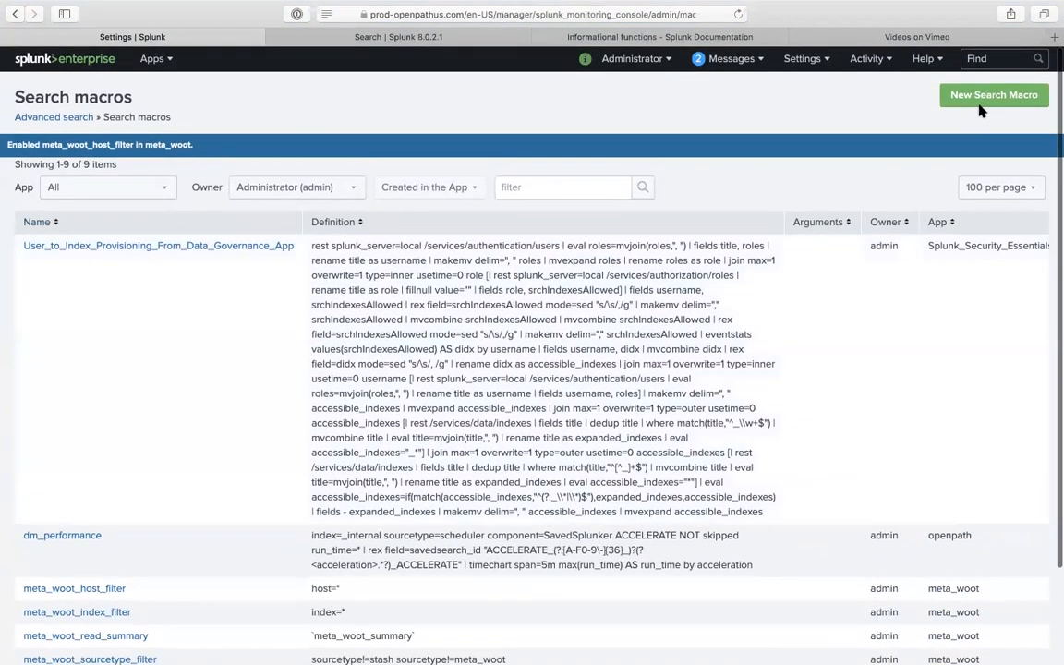
- Start a new check_buckets macro in front_end_app with definition index=_internal
{"action": "left_click", "coordinate": [988, 96]}
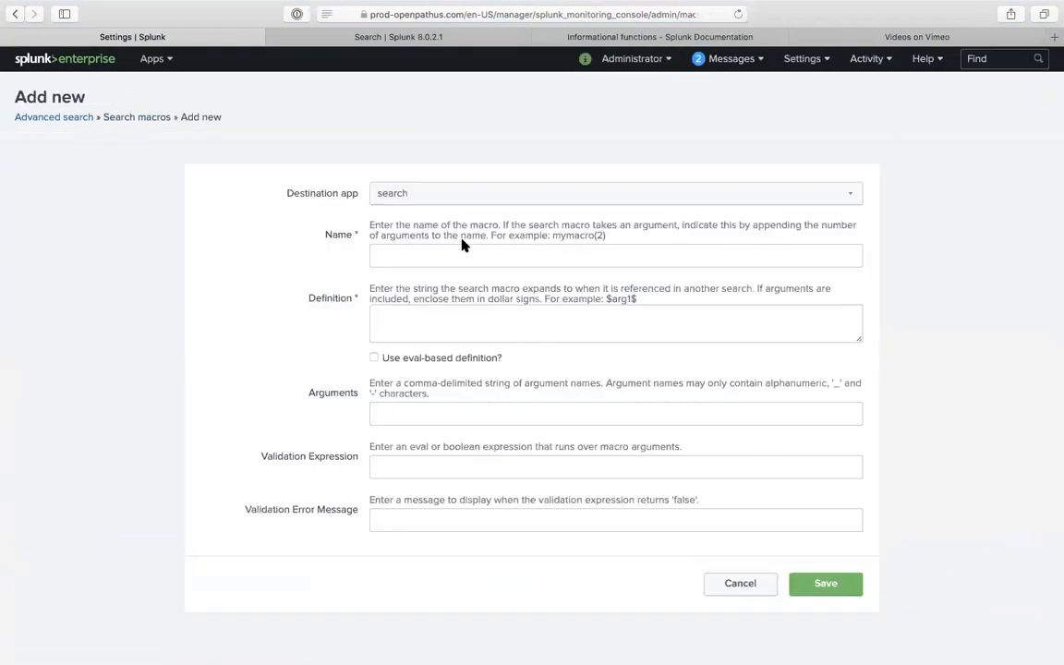
{"action": "left_click", "coordinate": [466, 195]}
{"action": "scroll", "coordinate": [439, 129], "scroll_direction": "up", "scroll_amount": 5}
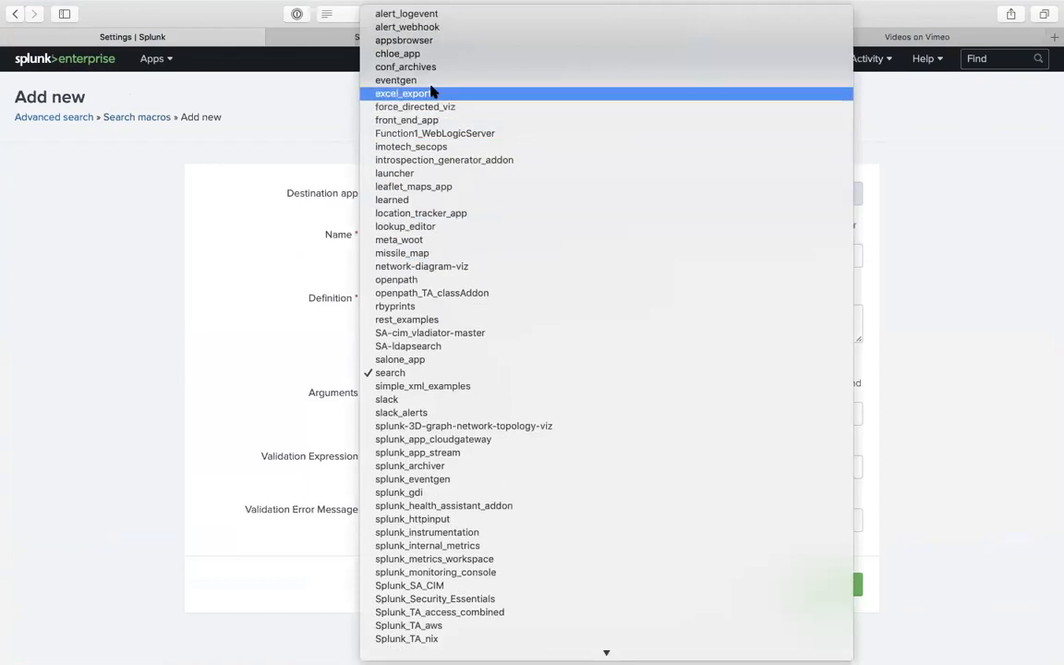
{"action": "left_click", "coordinate": [406, 120]}
{"action": "left_click", "coordinate": [427, 258]}
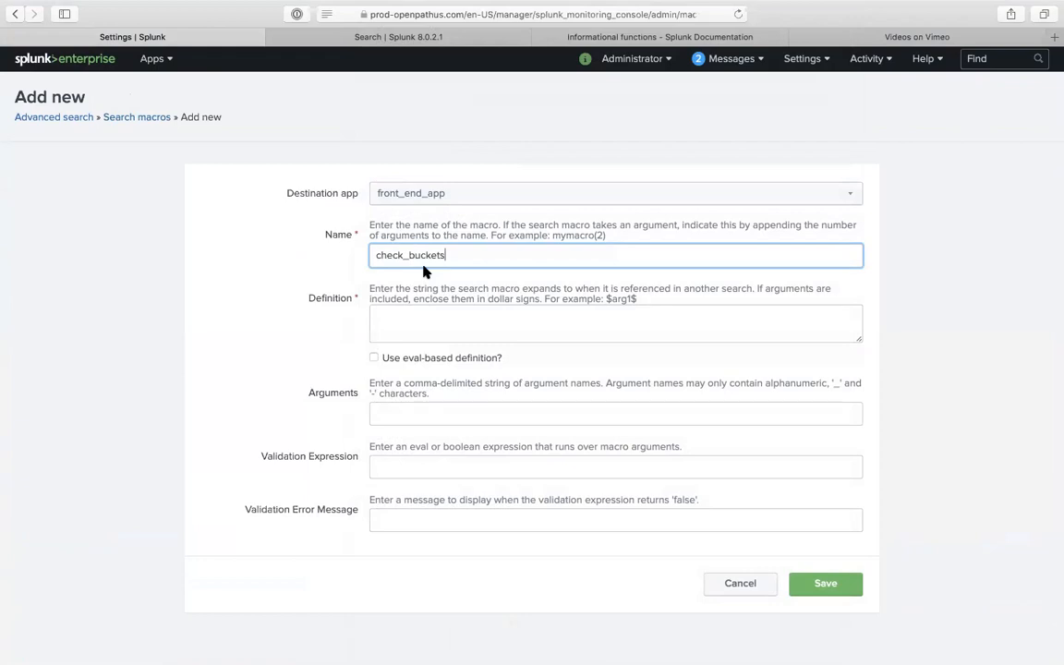
{"action": "left_click", "coordinate": [419, 318]}
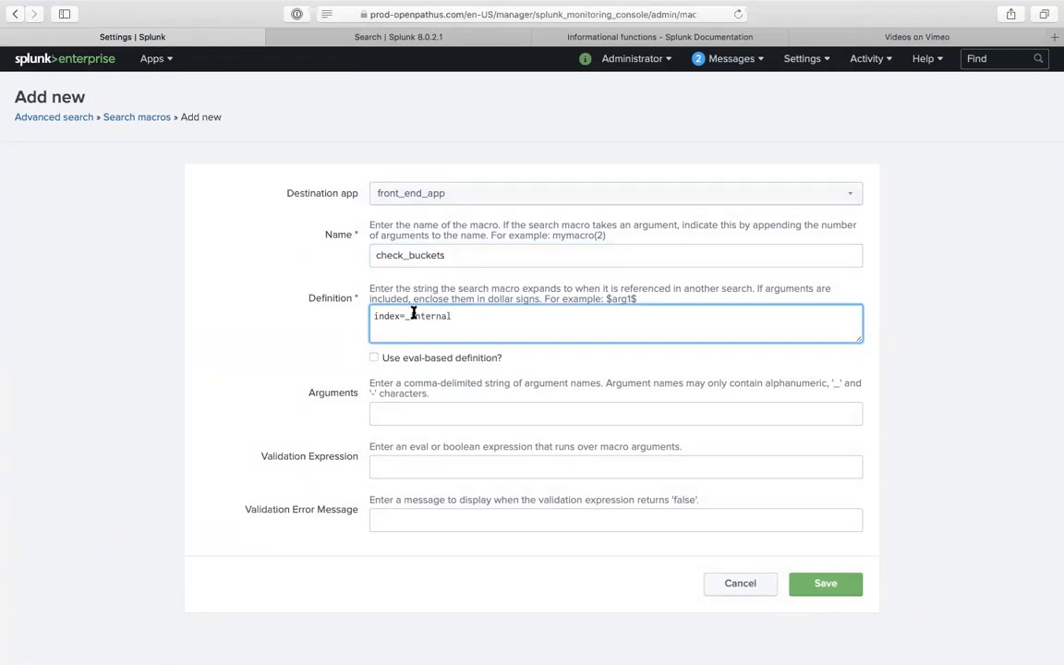
- On the Search page, replace the query with index=_intenral
{"action": "left_click", "coordinate": [370, 37]}
{"action": "left_click", "coordinate": [295, 161]}
{"action": "key", "text": "super+a"}
{"action": "type", "text": "index=_inte"}
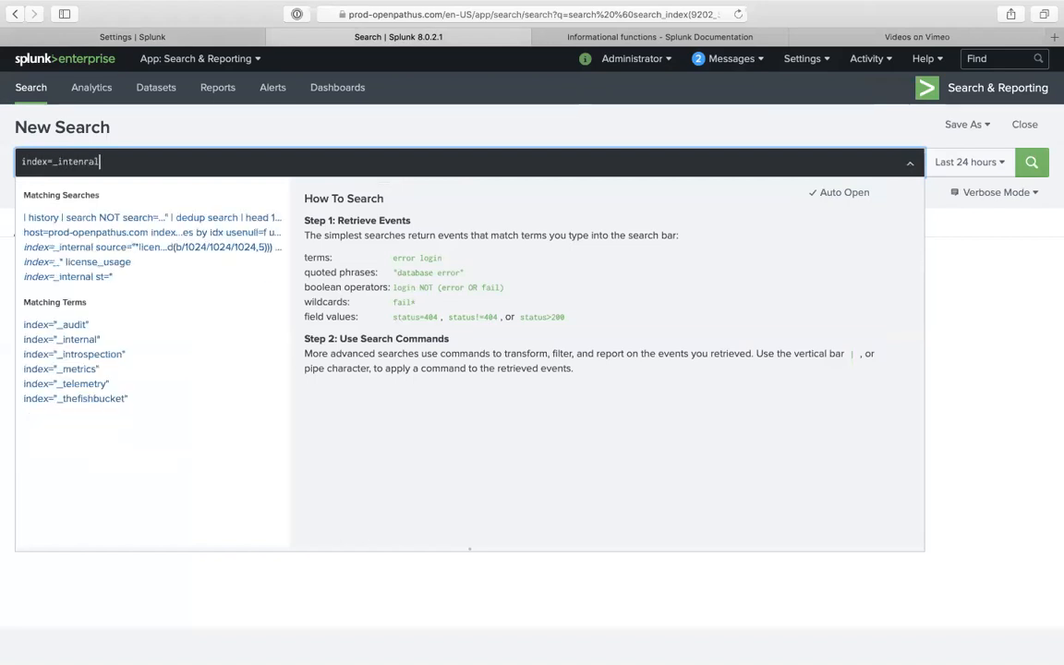
{"action": "type", "text": "nral"}
- Correct and run the search index=_internal sourcetype=splunkd, then open the full field list
{"action": "key", "text": "BackSpace"}
{"action": "key", "text": "BackSpace"}
{"action": "type", "text": "rnal"}
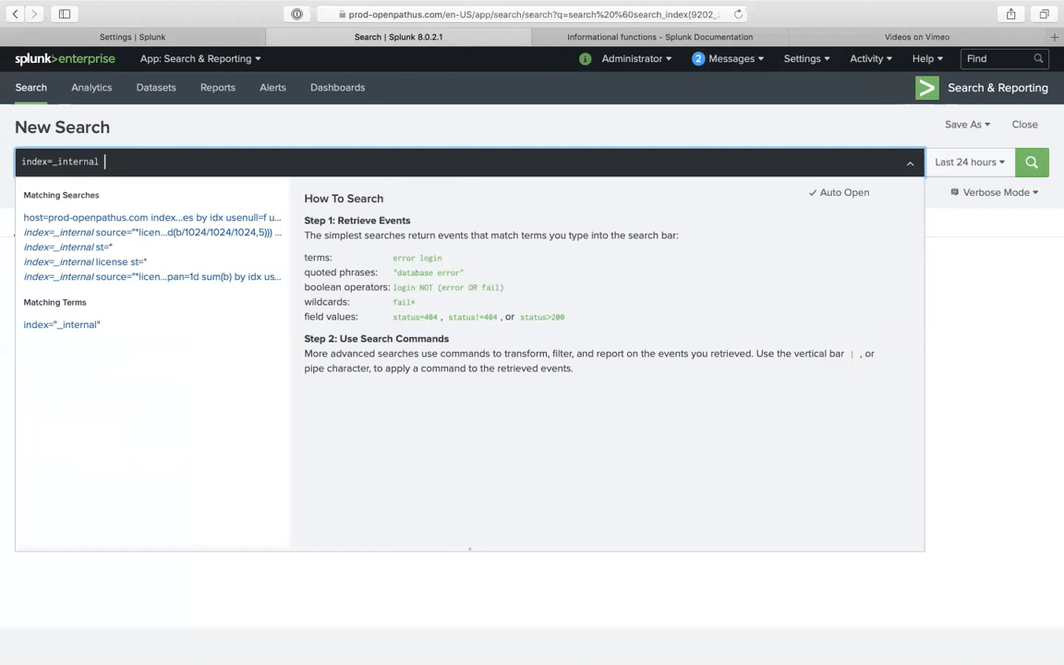
{"action": "type", "text": "sourcetype"}
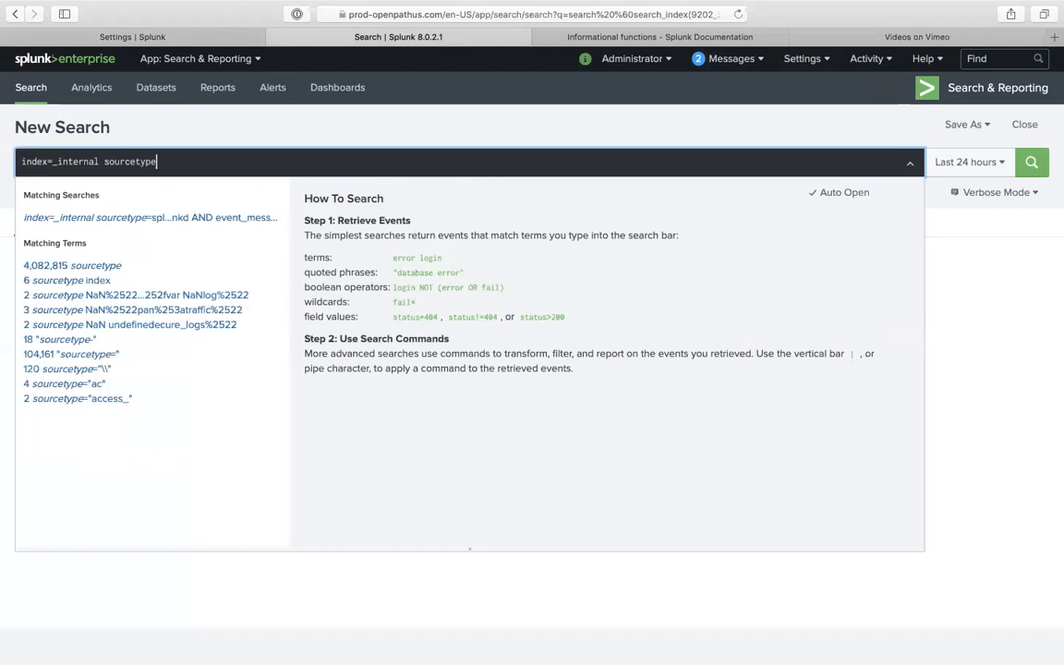
{"action": "type", "text": "=splunkd"}
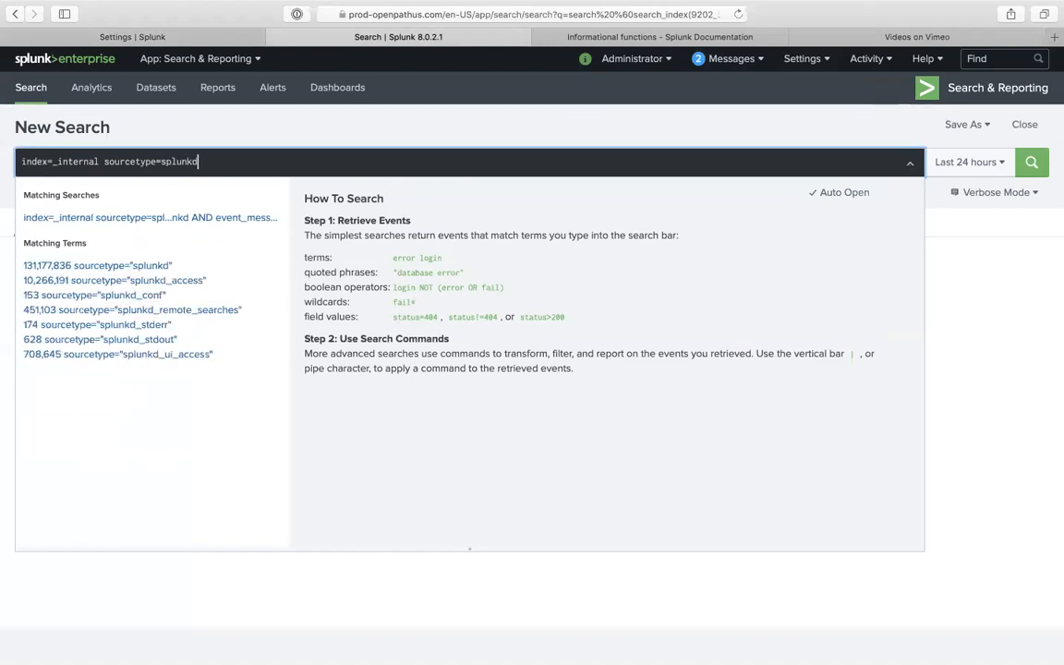
{"action": "key", "text": "Return"}
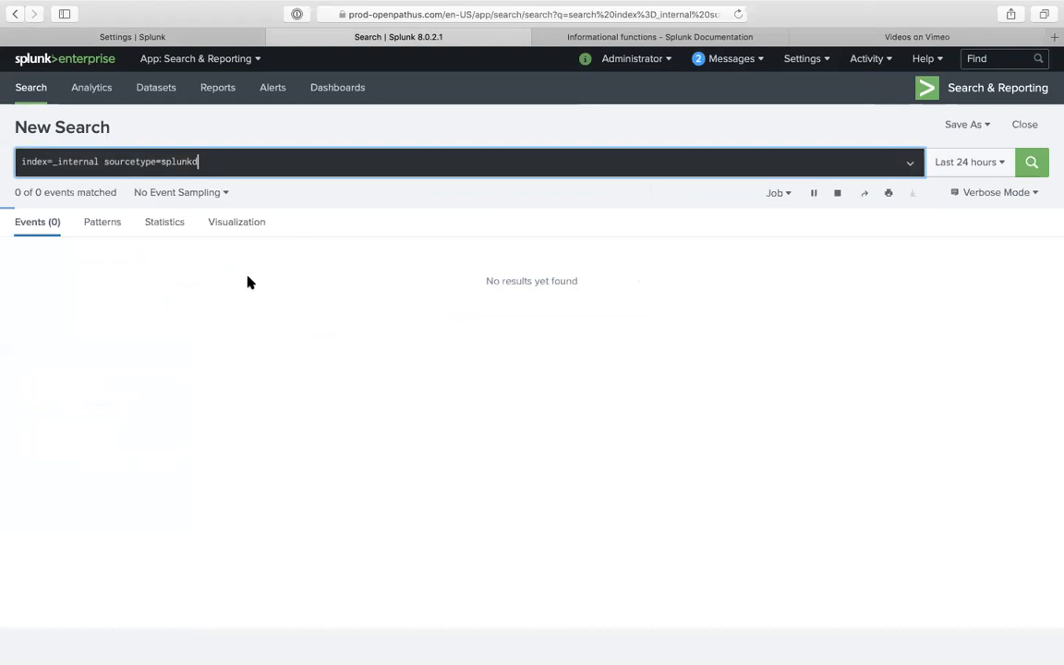
{"action": "scroll", "coordinate": [248, 434], "scroll_direction": "down", "scroll_amount": 1}
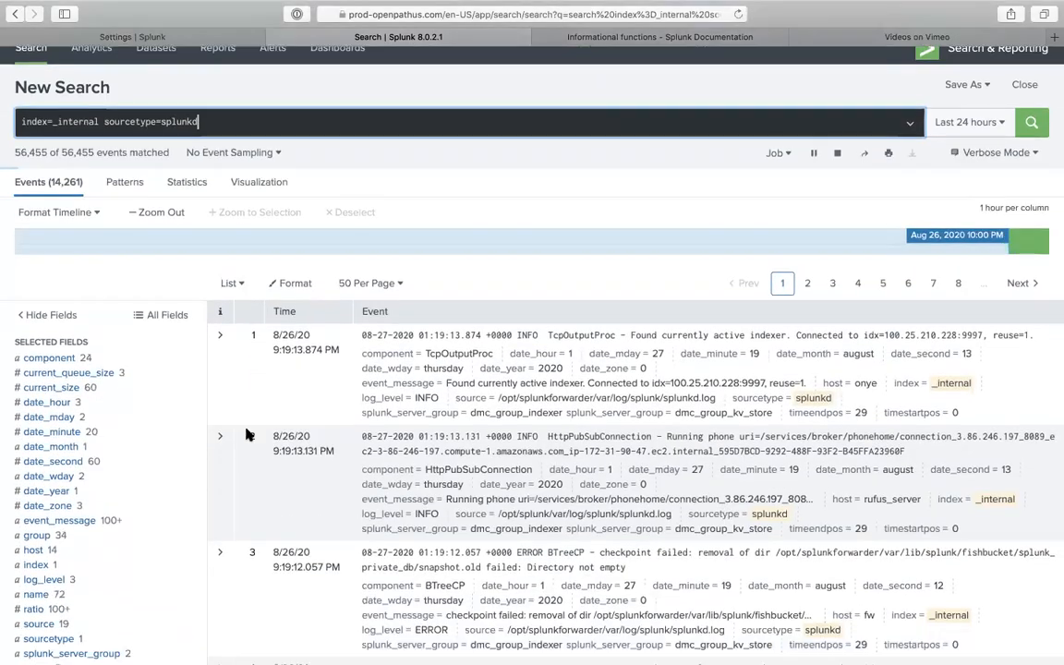
{"action": "scroll", "coordinate": [101, 415], "scroll_direction": "down", "scroll_amount": 5}
{"action": "scroll", "coordinate": [74, 410], "scroll_direction": "down", "scroll_amount": 1}
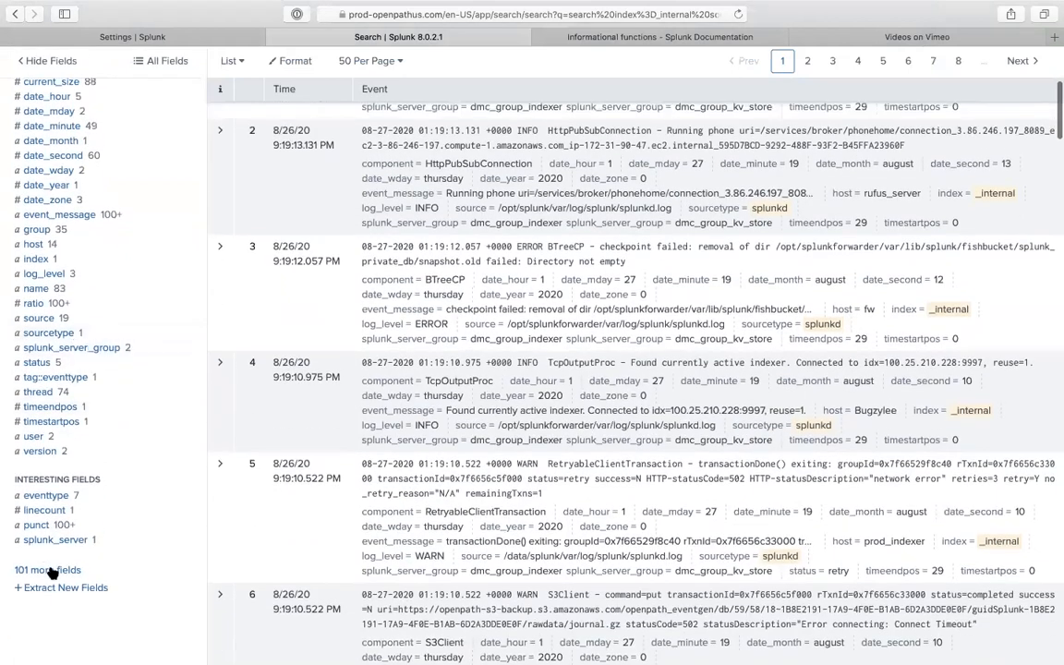
{"action": "left_click", "coordinate": [53, 572]}
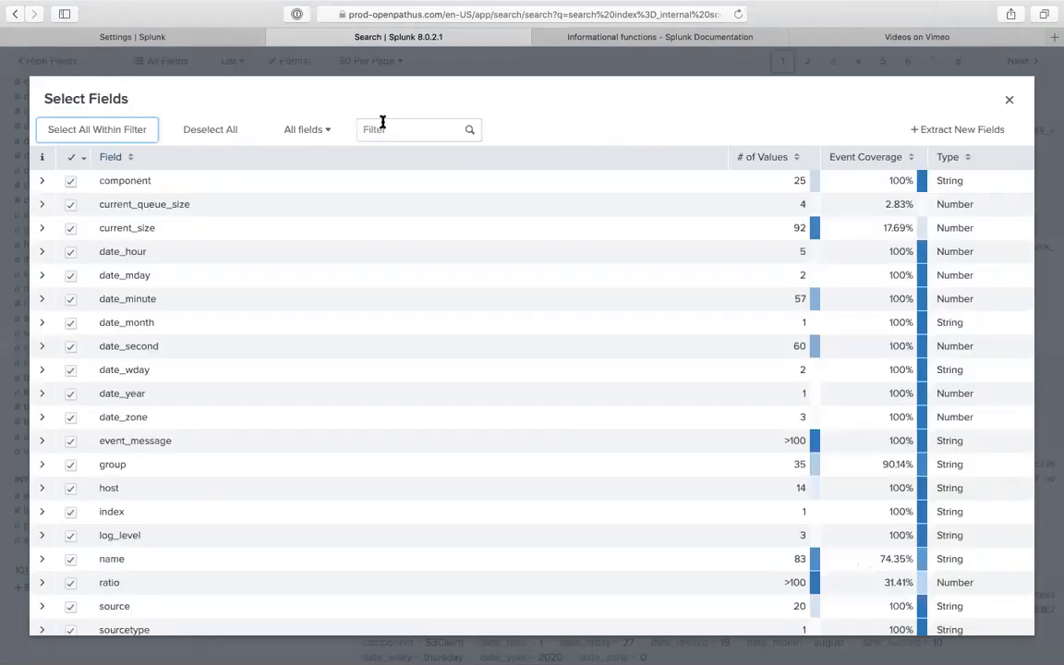
- Filter the fields for 'buc' and add open_buckets to the selected fields
{"action": "left_click", "coordinate": [382, 121]}
{"action": "type", "text": "b"}
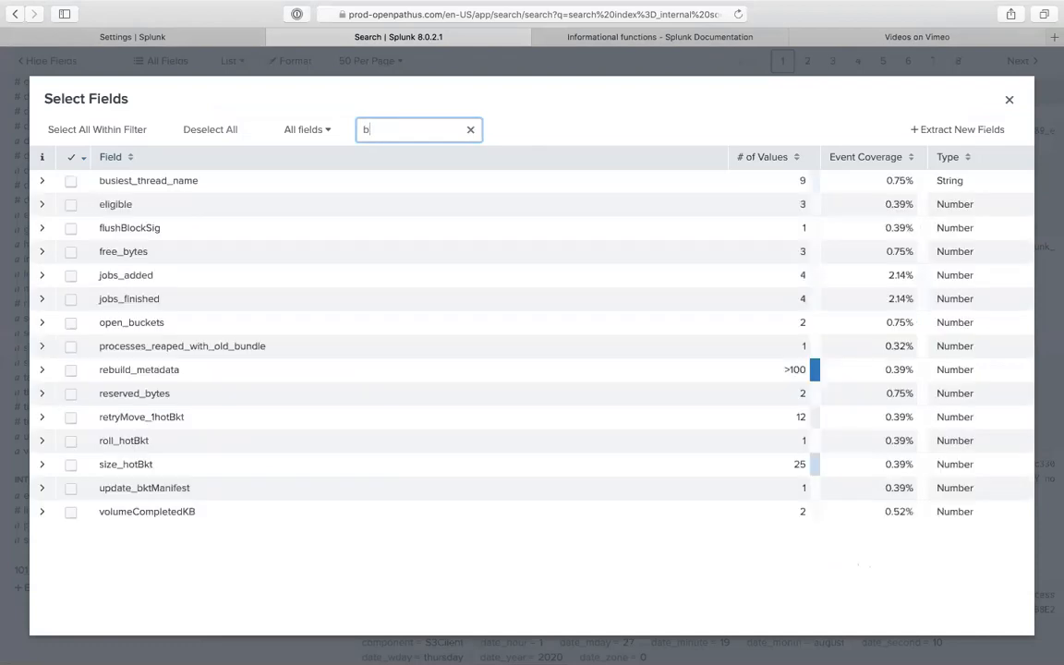
{"action": "type", "text": "iduc"}
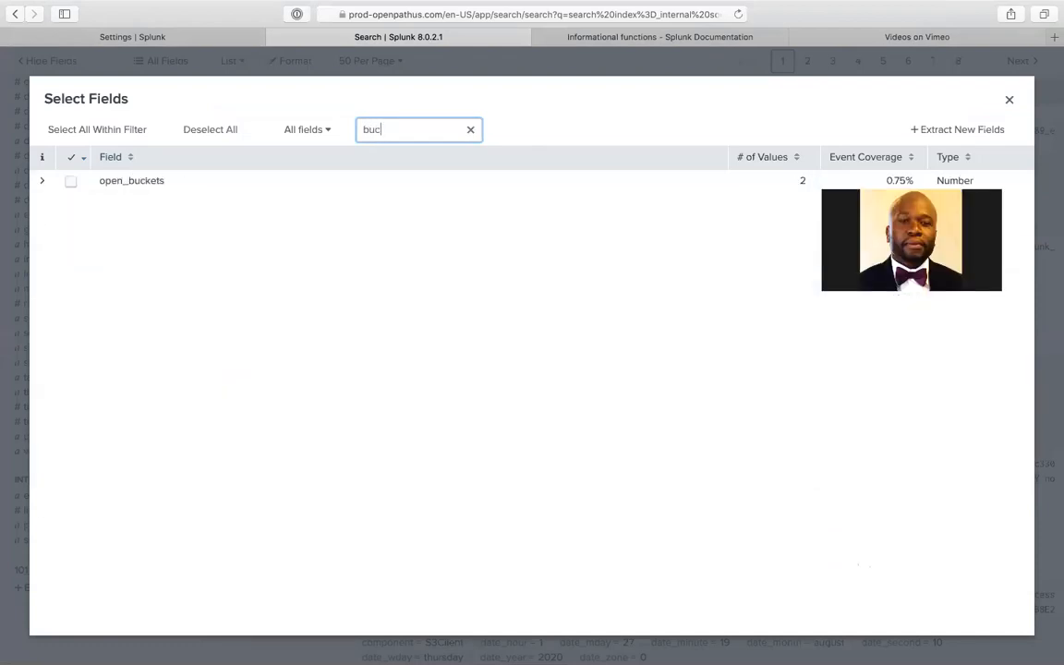
{"action": "left_click", "coordinate": [42, 180]}
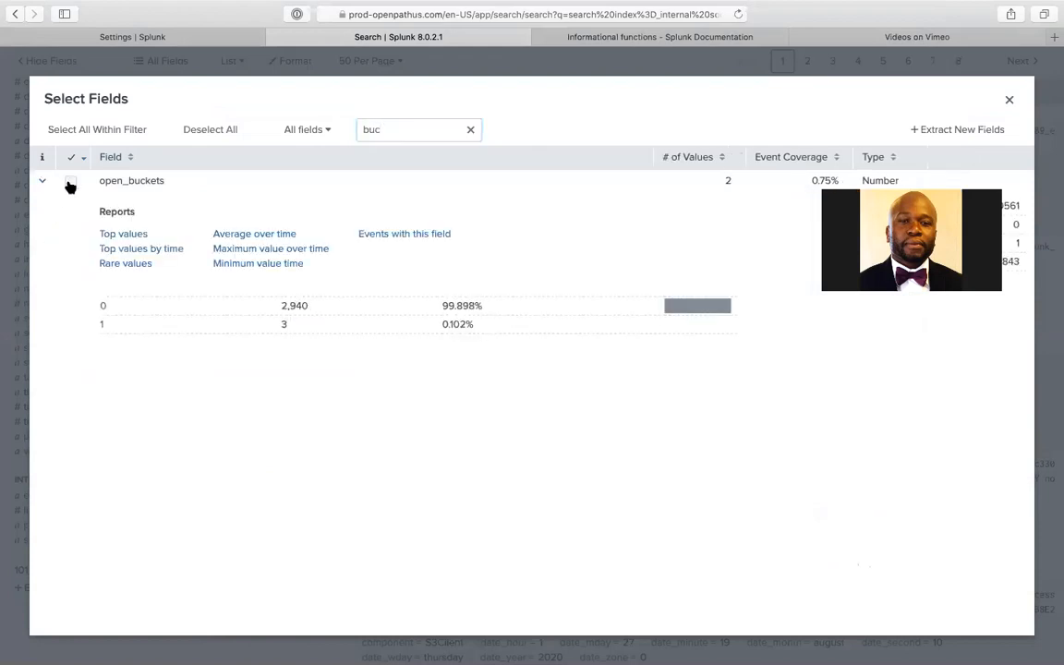
{"action": "left_click", "coordinate": [70, 182]}
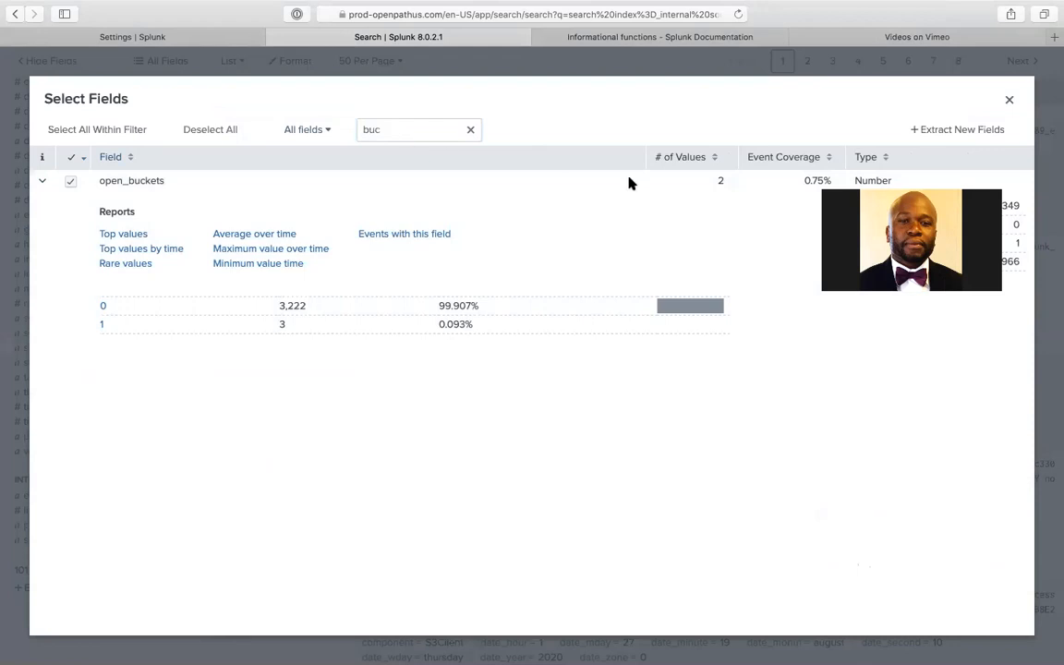
{"action": "left_click", "coordinate": [410, 127]}
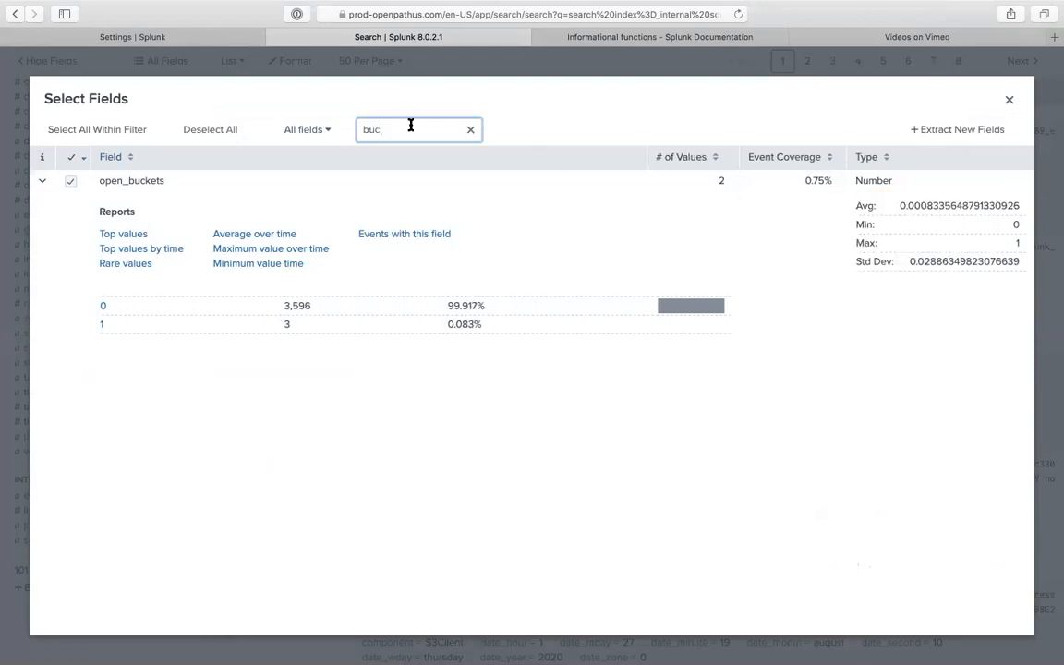
{"action": "left_click", "coordinate": [229, 67]}
- Review the open_buckets value summary, copy its name, and return to the macro form
{"action": "scroll", "coordinate": [143, 136], "scroll_direction": "up", "scroll_amount": 5}
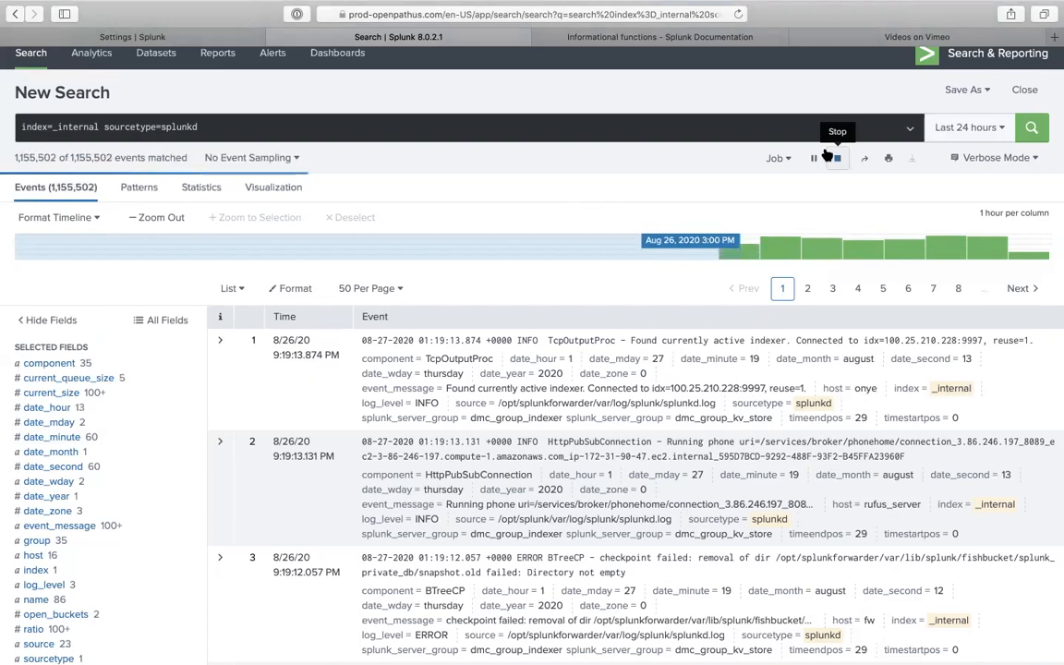
{"action": "left_click", "coordinate": [72, 585]}
{"action": "left_click", "coordinate": [72, 614]}
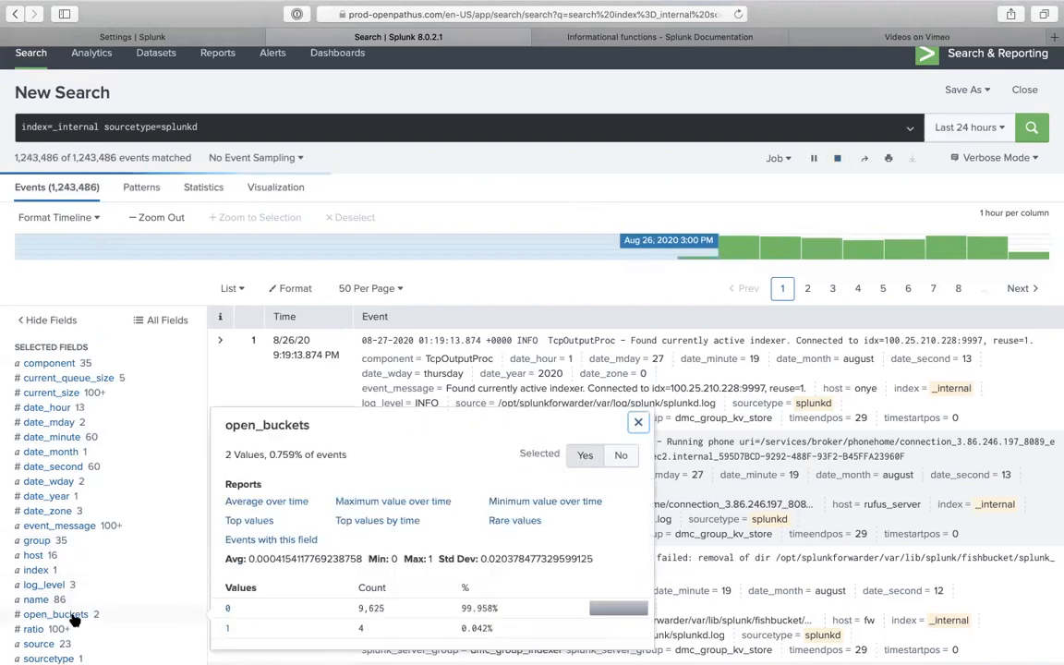
{"action": "triple_click", "coordinate": [265, 424]}
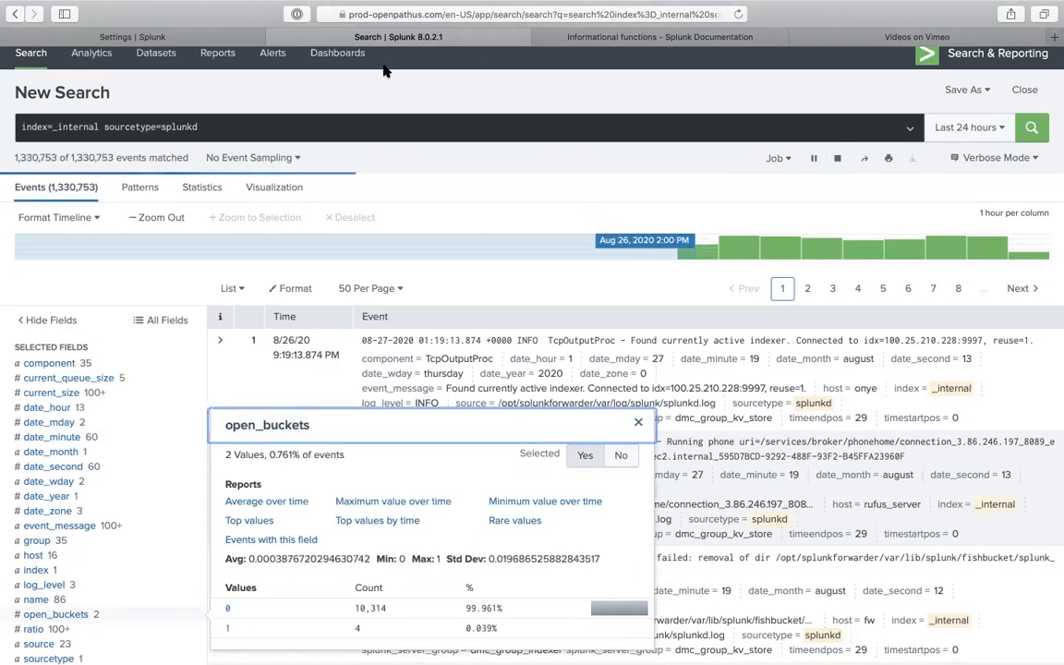
{"action": "left_click", "coordinate": [132, 37]}
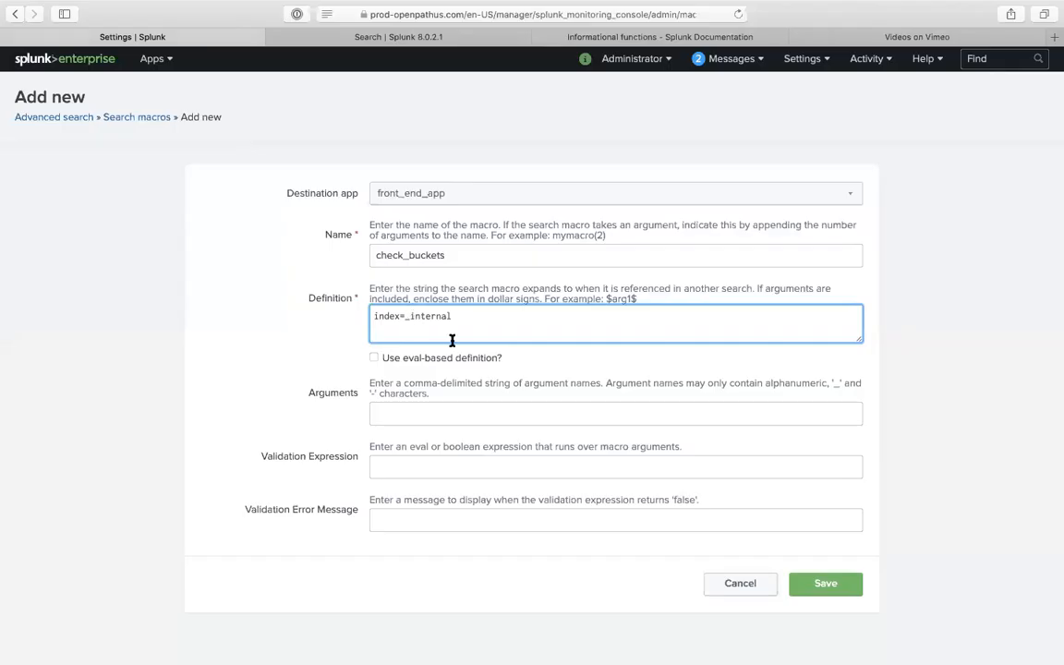
- Extend the check_buckets definition with sourtype=splunkd and open_buckets
{"action": "type", "text": "sourtype=splunkd"}
{"action": "type", "text": "search_index(1)"}
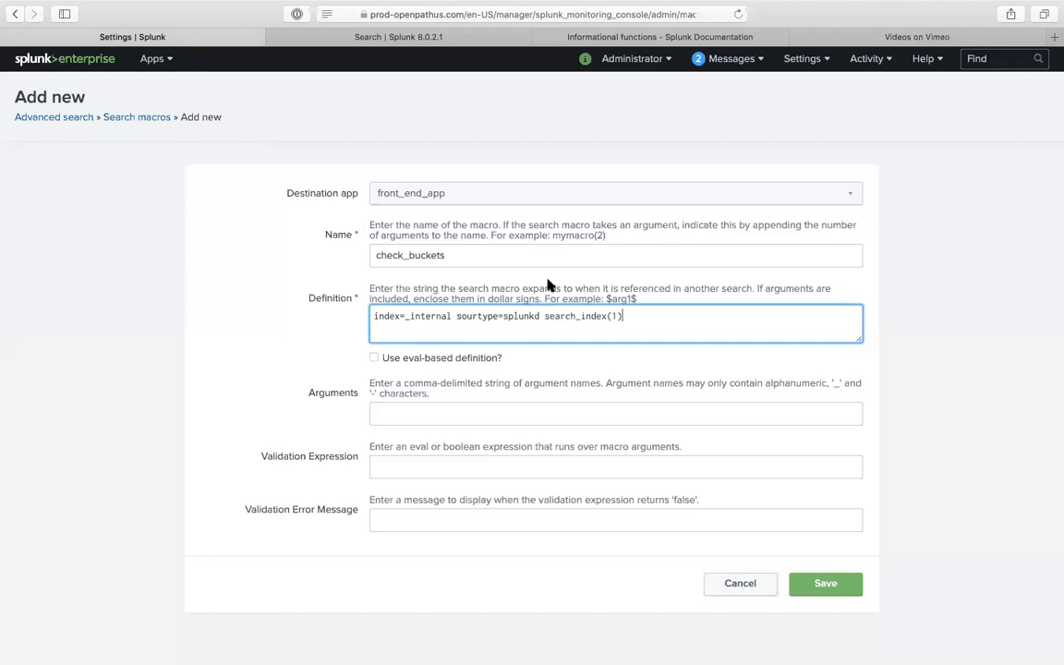
{"action": "left_click_drag", "start_coordinate": [546, 314], "coordinate": [667, 337]}
{"action": "key", "text": "BackSpace"}
{"action": "type", "text": "open_buckets"}
- Make the definition end with open_buckets=$true_false$ and enter true_false as its argument
{"action": "left_click", "coordinate": [544, 315]}
{"action": "type", "text": "$"}
{"action": "left_click", "coordinate": [610, 318]}
{"action": "left_click", "coordinate": [619, 316]}
{"action": "left_click", "coordinate": [549, 316]}
{"action": "key", "text": "BackSpace"}
{"action": "type", "text": "=$bucket_num$"}
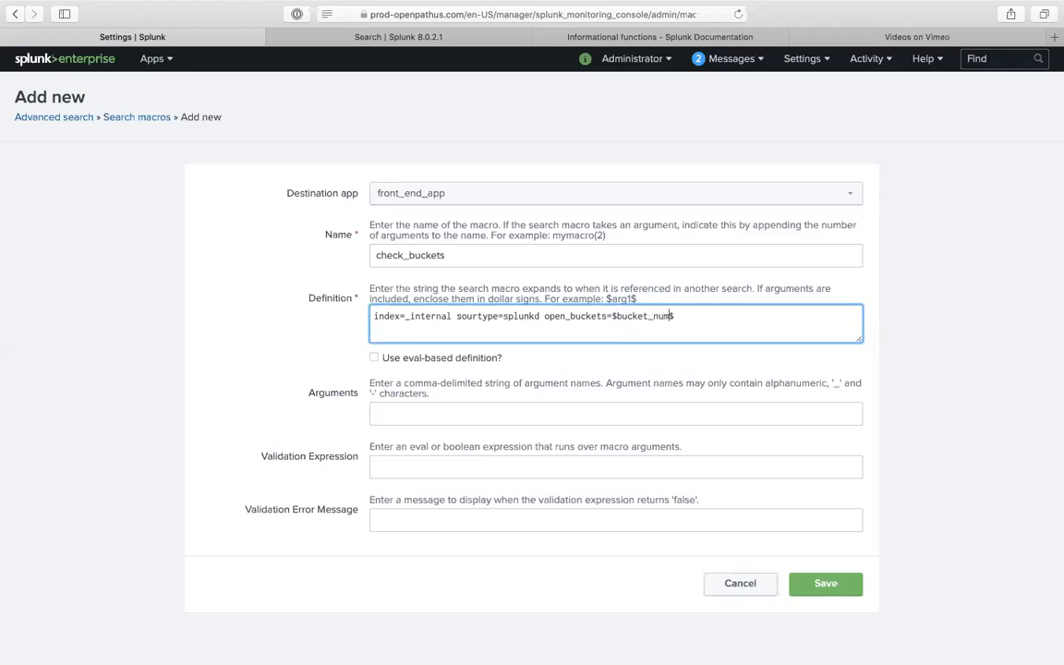
{"action": "key", "text": "BackSpace"}
{"action": "key", "text": "BackSpace"}
{"action": "key", "text": "BackSpace"}
{"action": "key", "text": "BackSpace"}
{"action": "key", "text": "BackSpace"}
{"action": "key", "text": "BackSpace"}
{"action": "key", "text": "BackSpace"}
{"action": "key", "text": "BackSpace"}
{"action": "key", "text": "BackSpace"}
{"action": "key", "text": "BackSpace"}
{"action": "type", "text": "true_false"}
{"action": "left_click", "coordinate": [511, 413]}
{"action": "type", "text": "true_false"}
- Set validation isnum(true_false) with a 'Please enter a number' error message and try saving the macro
{"action": "left_click", "coordinate": [441, 464]}
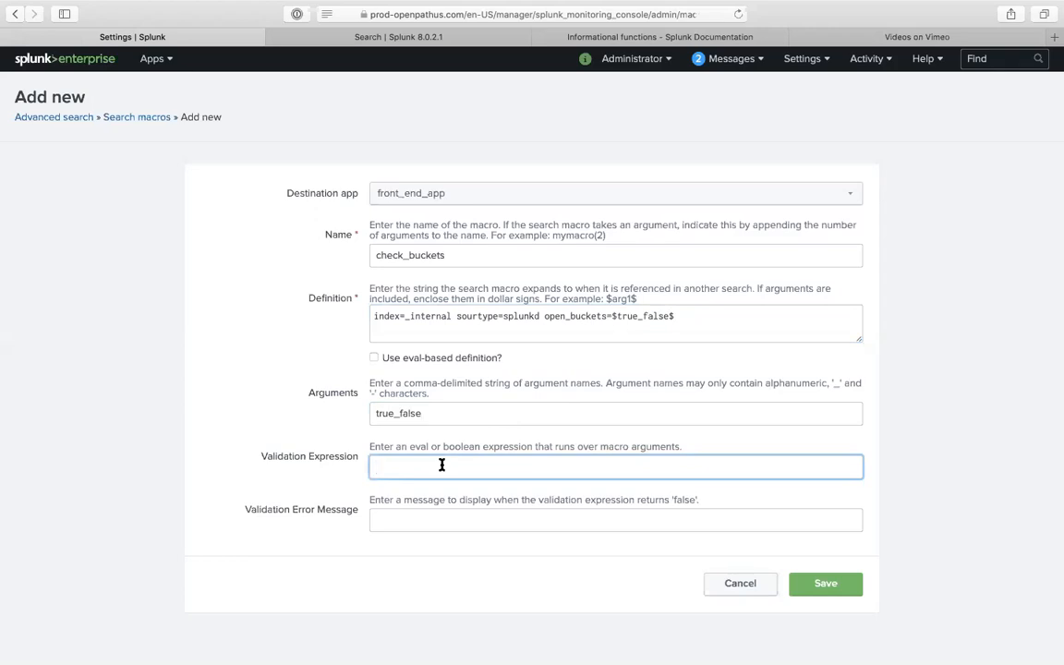
{"action": "type", "text": "(snum(true_"}
{"action": "type", "text": "false"}
{"action": "left_click", "coordinate": [496, 518]}
{"action": "type", "text": "Please a"}
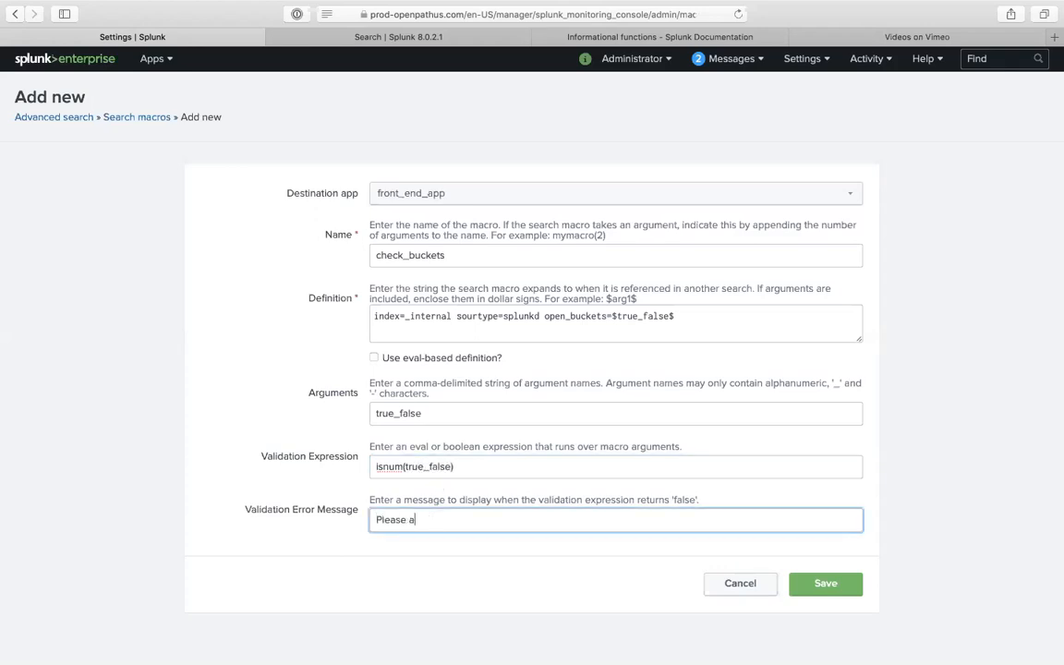
{"action": "key", "text": "BackSpace"}
{"action": "type", "text": "enter a number bro..."}
{"action": "left_click", "coordinate": [814, 584]}
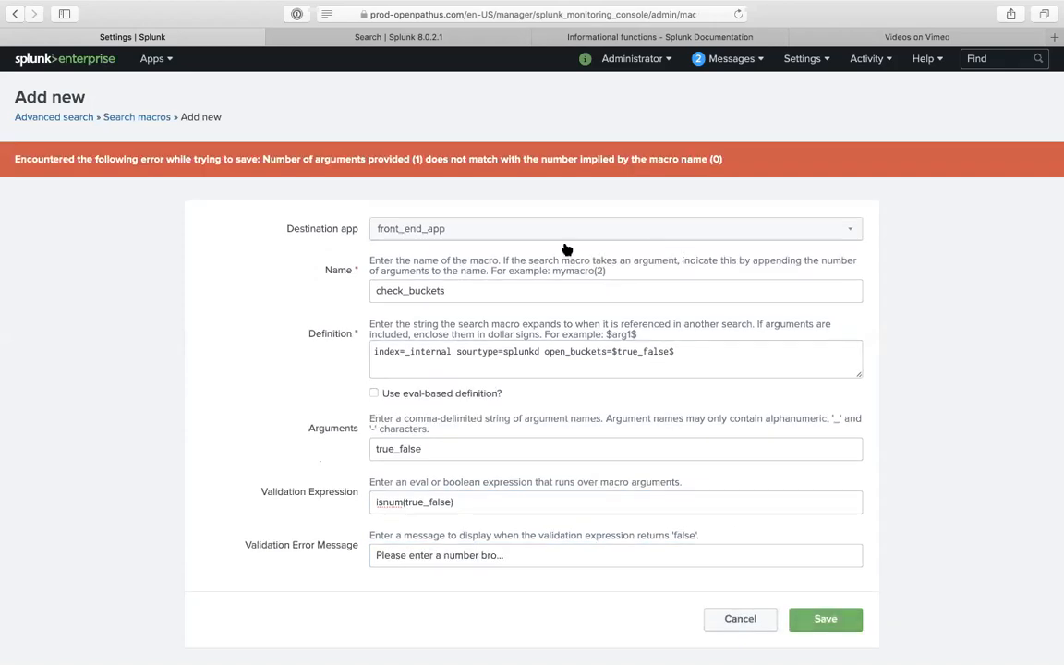
- Rename the macro to check_buckets(1), save it, and select its name in the macros list
{"action": "left_click", "coordinate": [463, 288]}
{"action": "type", "text": "()"}
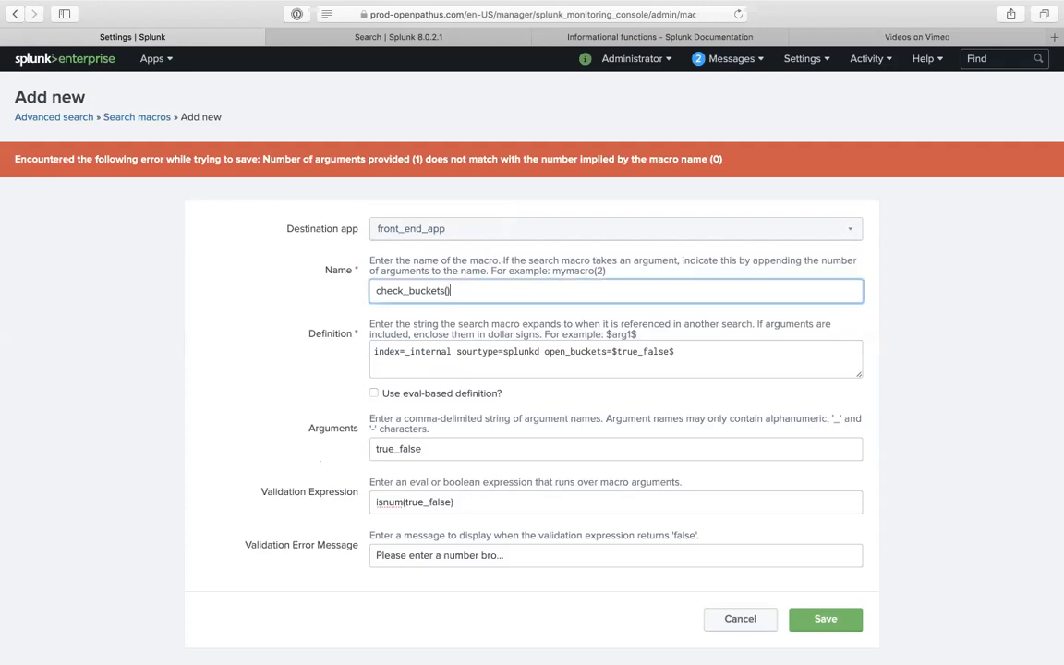
{"action": "left_click", "coordinate": [823, 619]}
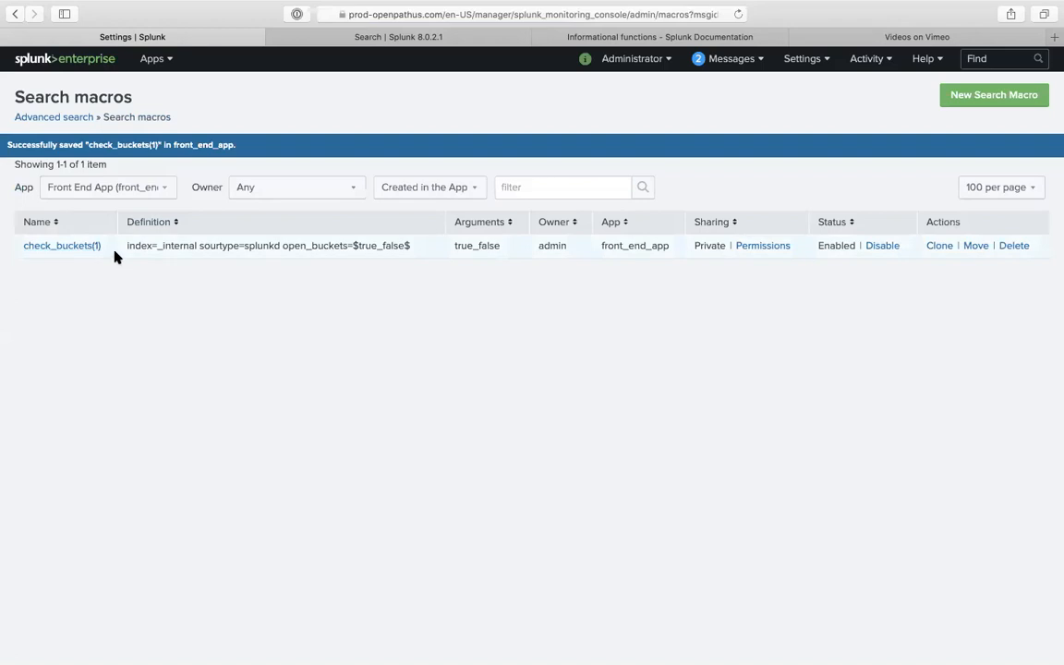
{"action": "left_click_drag", "start_coordinate": [103, 246], "coordinate": [22, 246]}
{"action": "key", "text": "super+c"}
- Replace the search query with the macro call `check_buckets(0)` and run it
{"action": "left_click", "coordinate": [334, 38]}
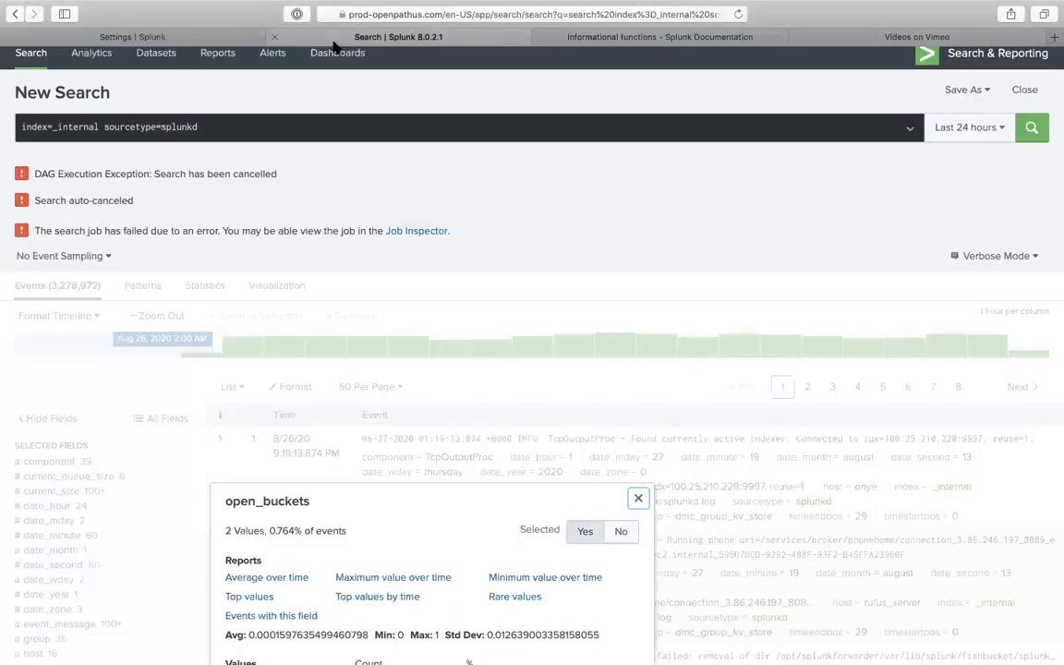
{"action": "triple_click", "coordinate": [205, 128]}
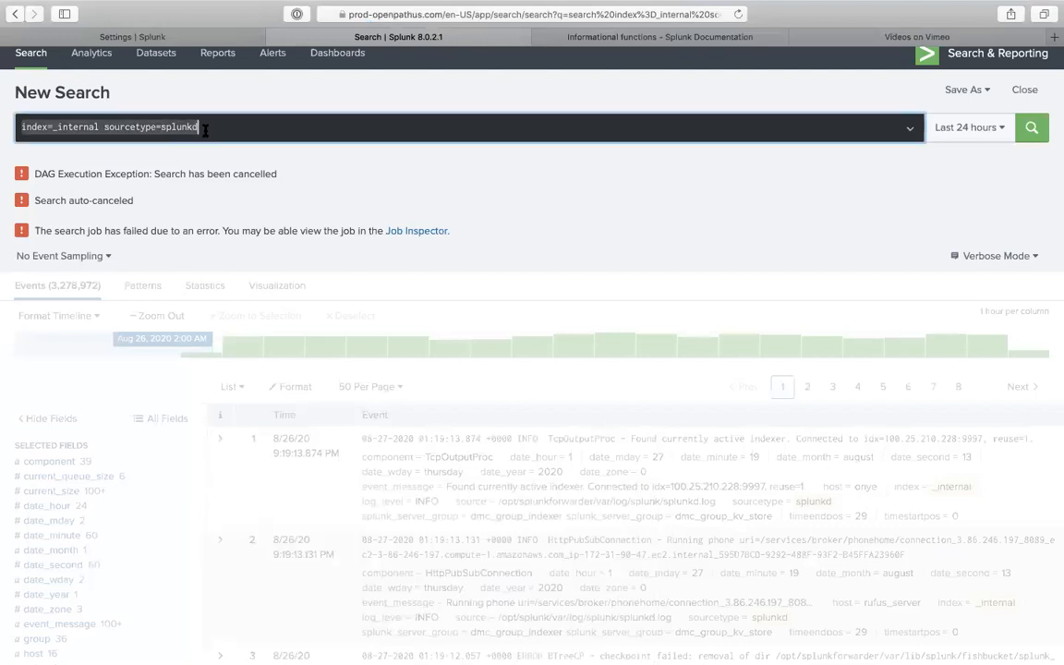
{"action": "key", "text": "BackSpace"}
{"action": "type", "text": "``"}
{"action": "key", "text": "super+v"}
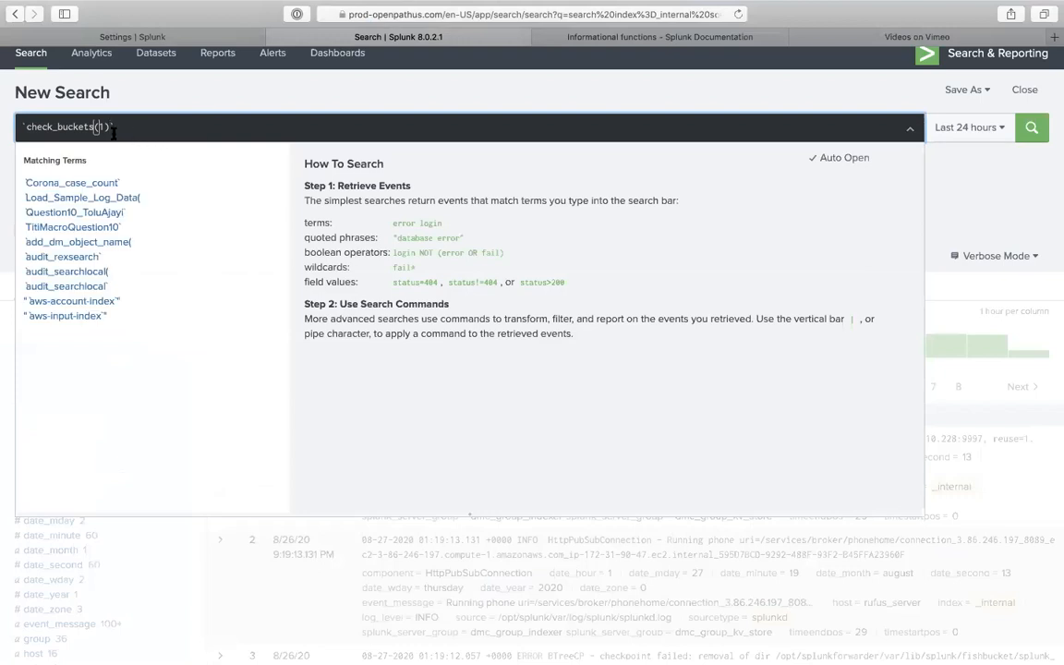
{"action": "key", "text": "BackSpace"}
{"action": "type", "text": "0"}
{"action": "key", "text": "Return"}
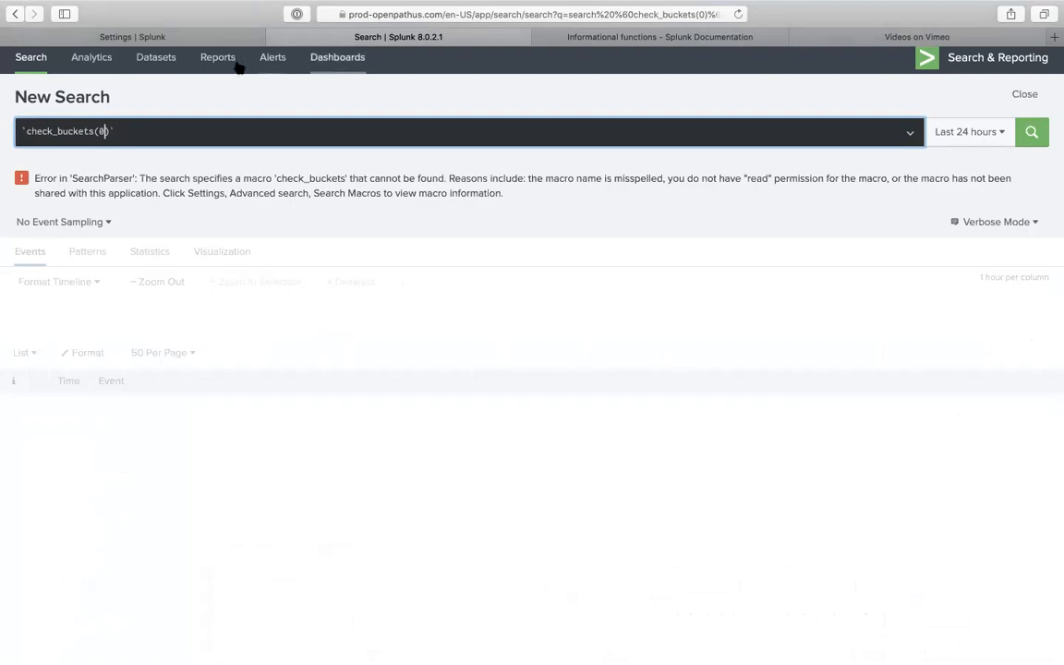
- Share check_buckets(1) with All apps, grant Everyone read and write, and save the permissions
{"action": "left_click", "coordinate": [218, 38]}
{"action": "left_click", "coordinate": [759, 247]}
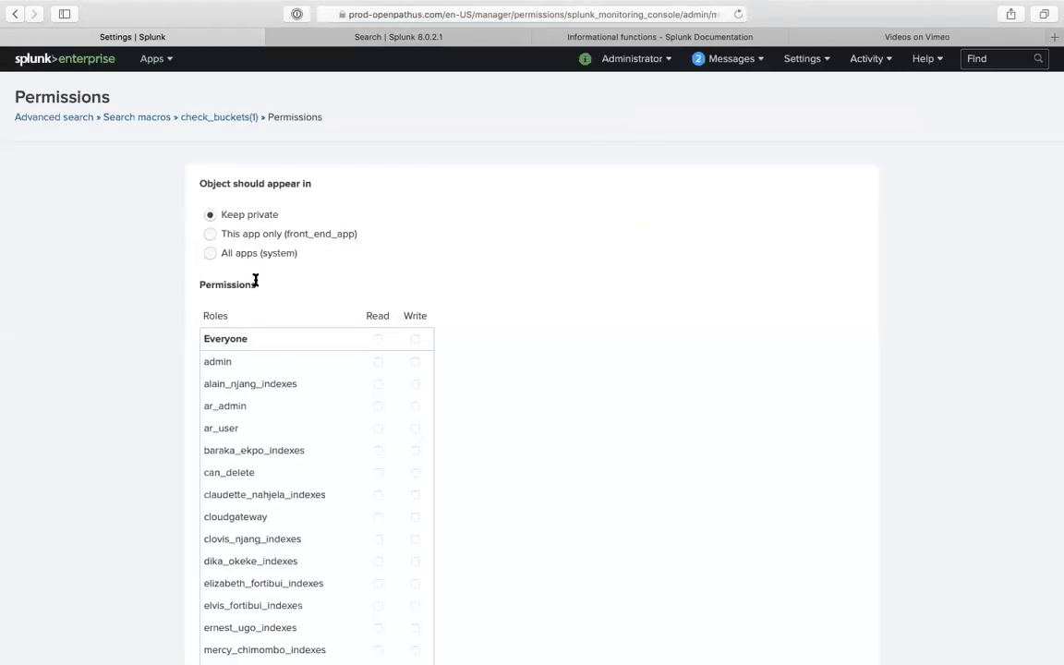
{"action": "left_click", "coordinate": [242, 255]}
{"action": "left_click", "coordinate": [378, 339]}
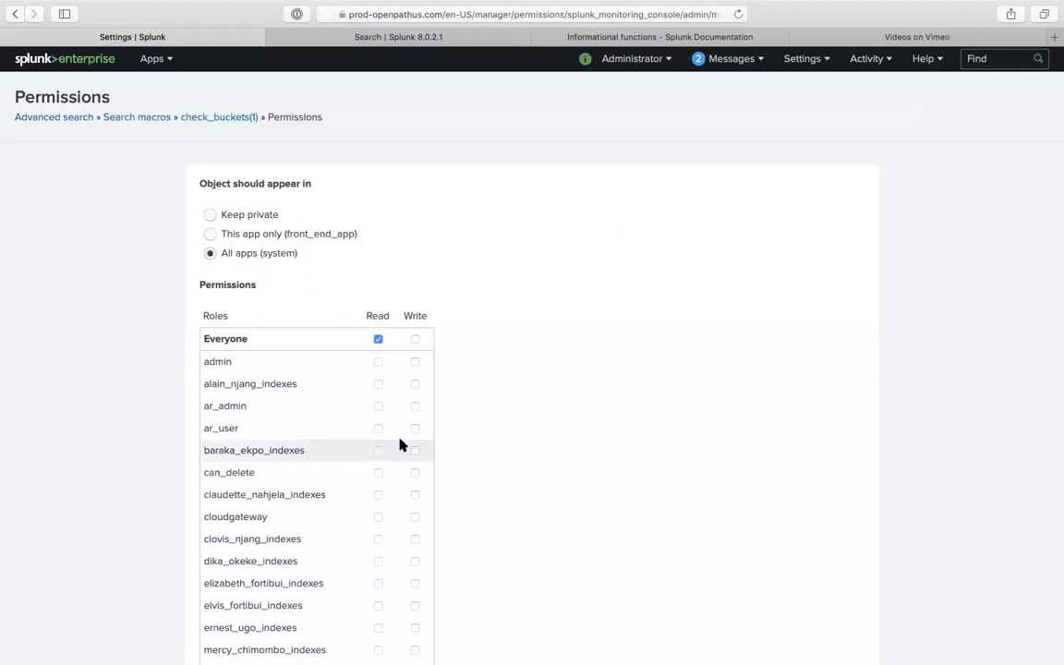
{"action": "scroll", "coordinate": [399, 445], "scroll_direction": "down", "scroll_amount": 5}
{"action": "scroll", "coordinate": [408, 433], "scroll_direction": "up", "scroll_amount": 5}
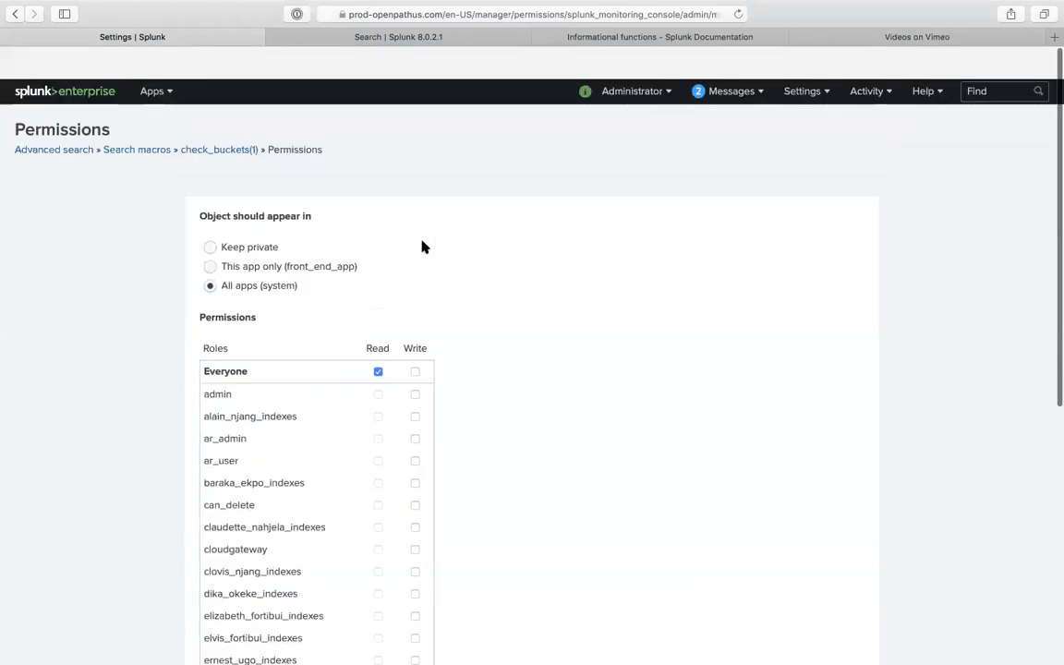
{"action": "left_click", "coordinate": [416, 337]}
{"action": "scroll", "coordinate": [554, 424], "scroll_direction": "down", "scroll_amount": 5}
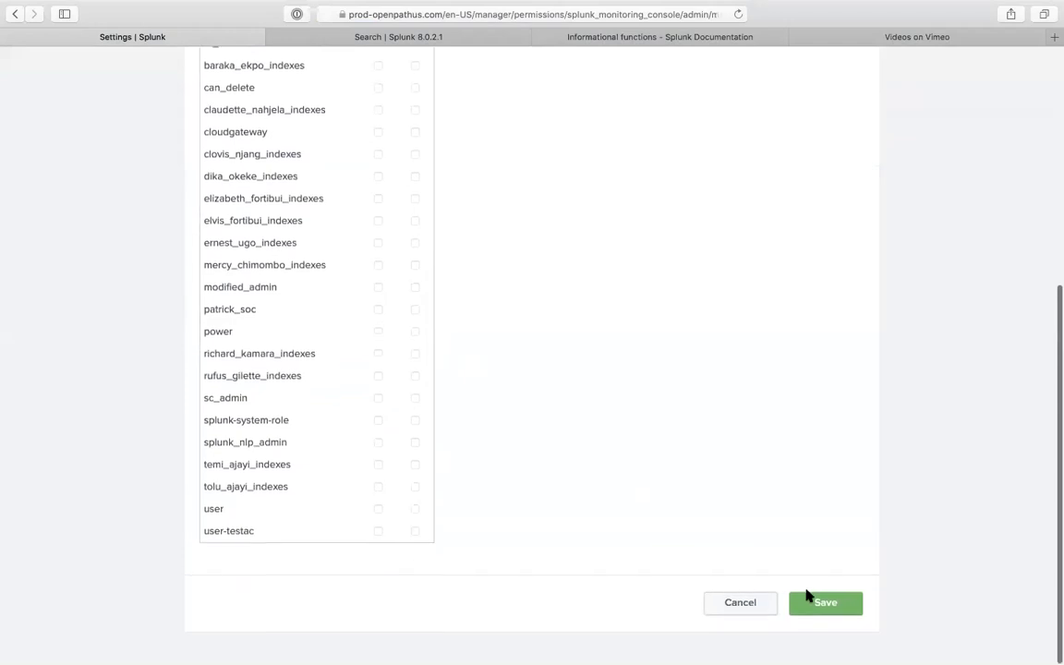
{"action": "left_click", "coordinate": [814, 602]}
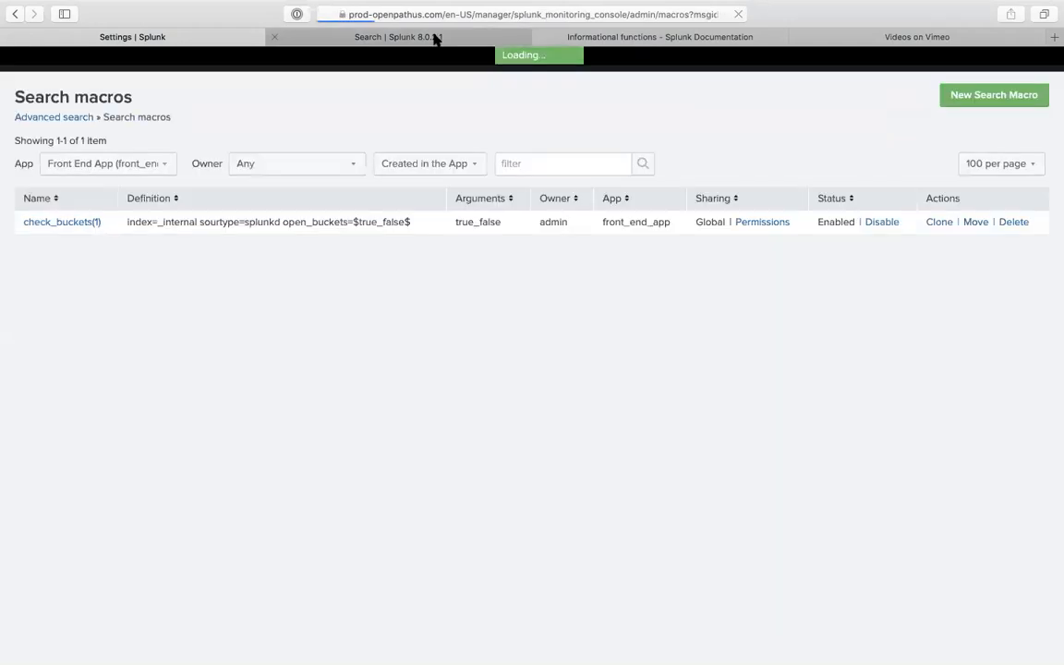
{"action": "left_click", "coordinate": [436, 39]}
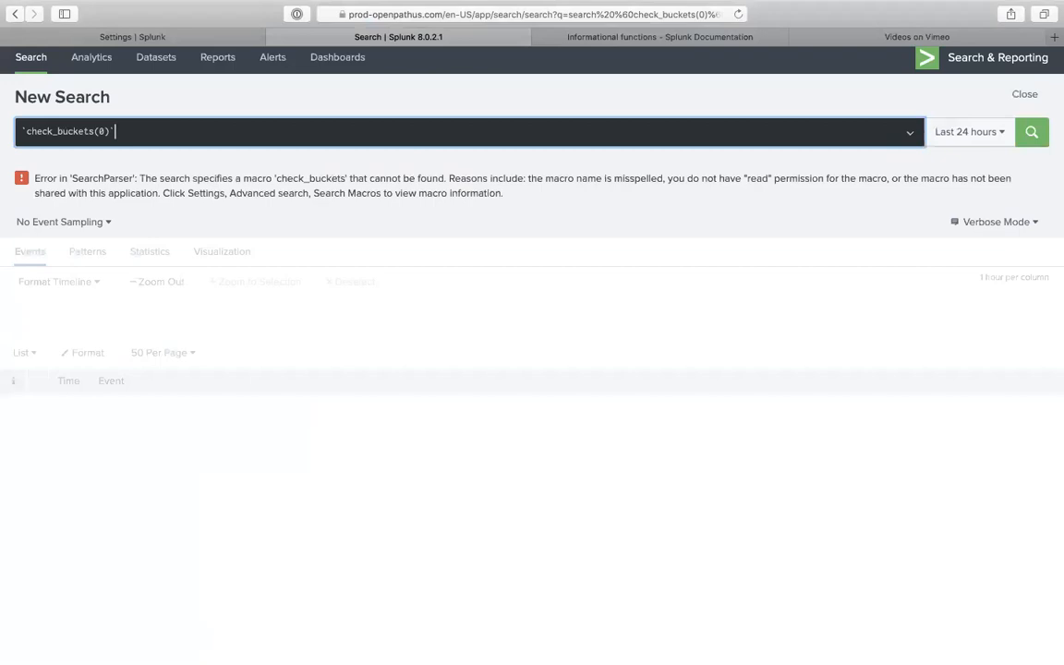
- Rerun and reload the check_buckets(0) search, then inspect its expanded search string
{"action": "left_click", "coordinate": [1031, 131]}
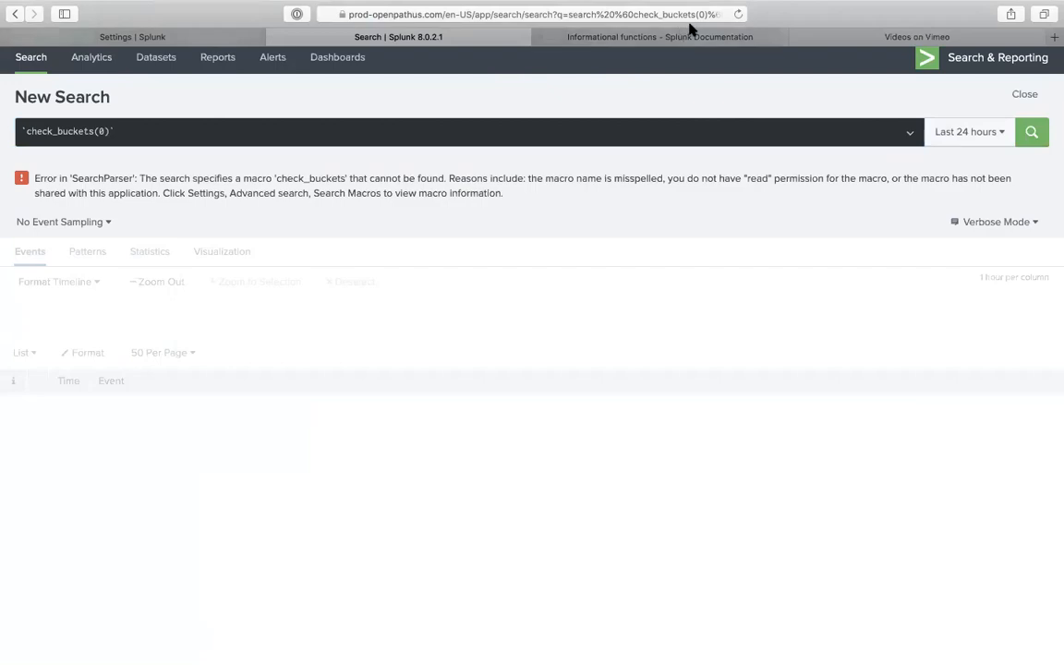
{"action": "left_click", "coordinate": [738, 13]}
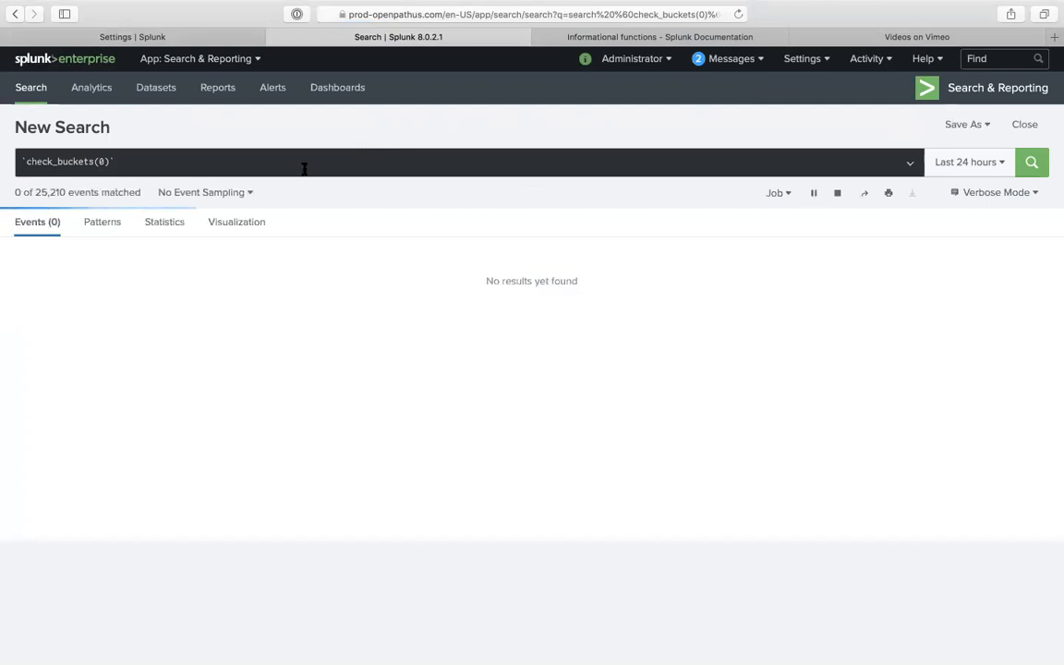
{"action": "left_click", "coordinate": [137, 167]}
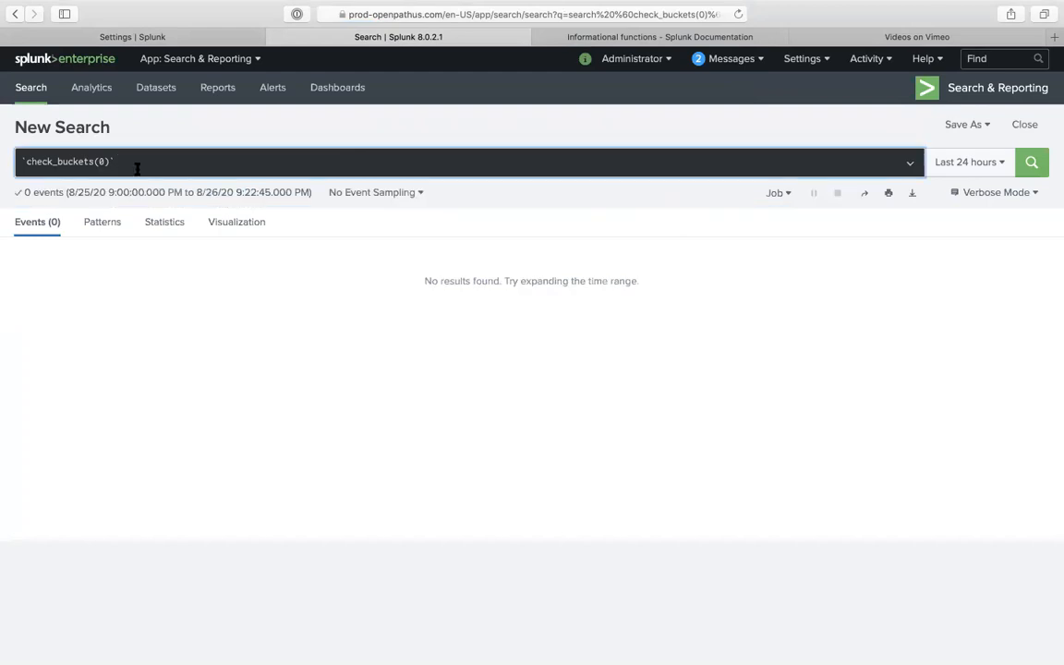
{"action": "key", "text": "super+shift+e"}
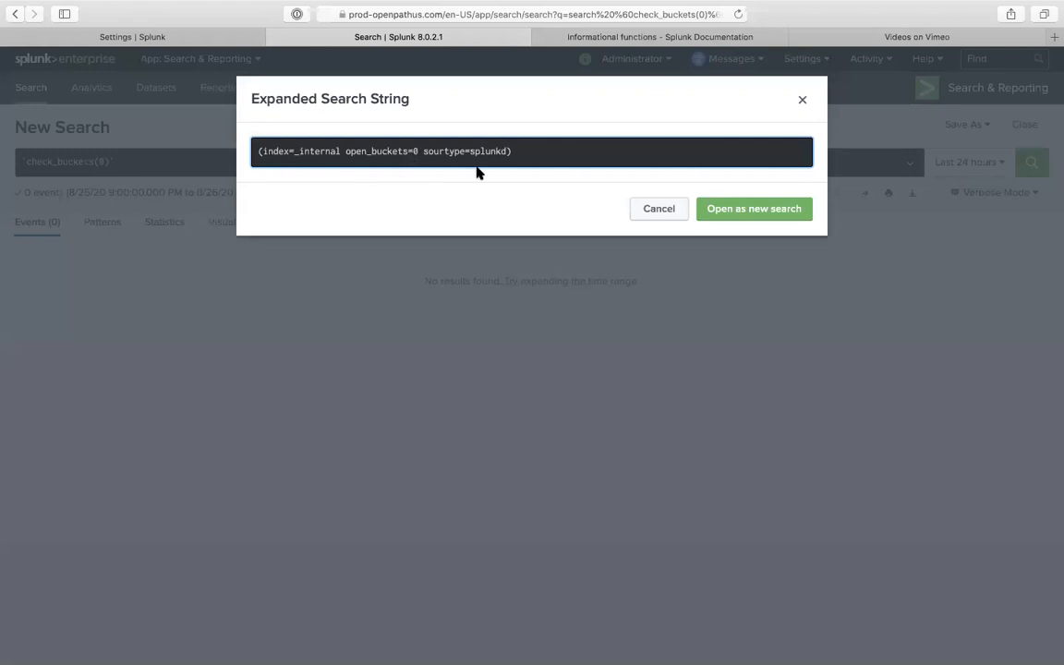
{"action": "left_click", "coordinate": [646, 212]}
- Correct 'sourtype' to 'sourcetype' in the check_buckets(1) definition and save it
{"action": "left_click", "coordinate": [212, 38]}
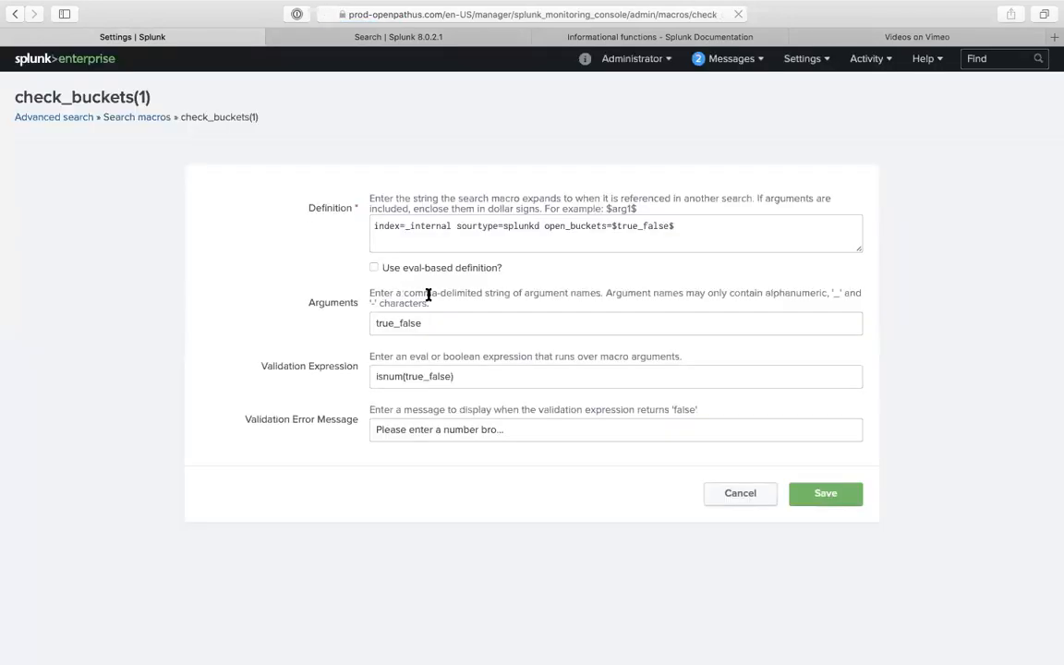
{"action": "left_click", "coordinate": [478, 227]}
{"action": "type", "text": "ce"}
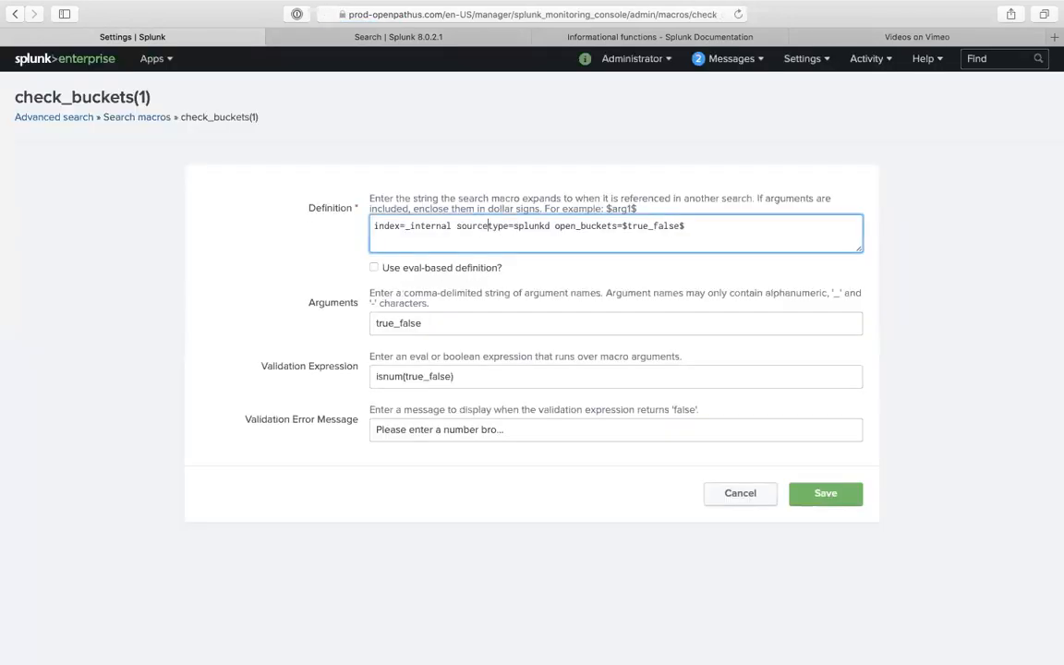
{"action": "left_click", "coordinate": [822, 497]}
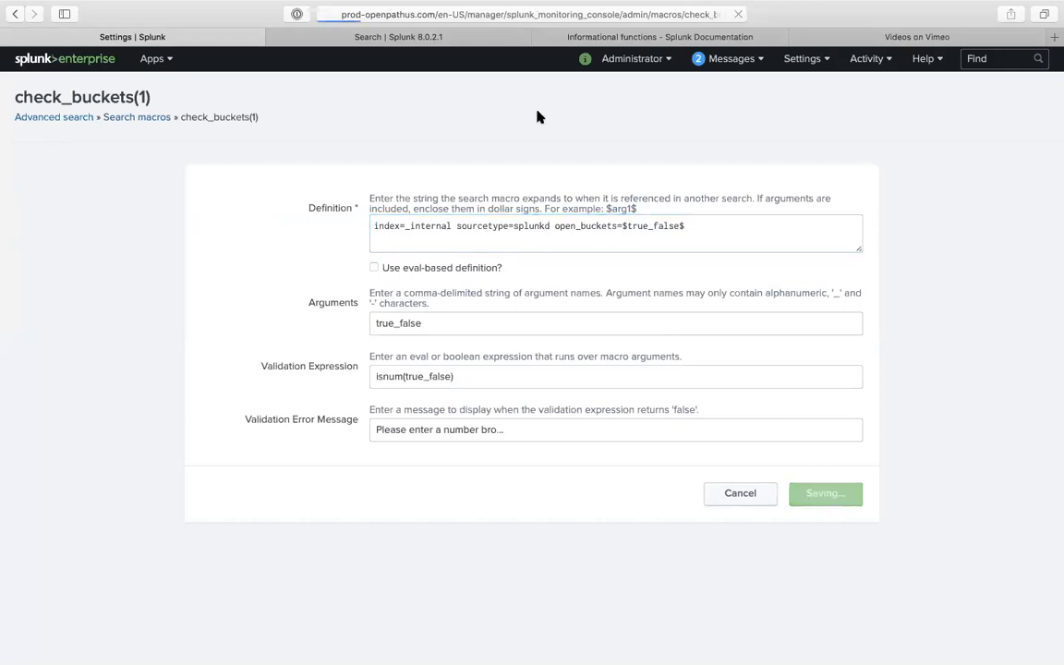
{"action": "left_click", "coordinate": [434, 38]}
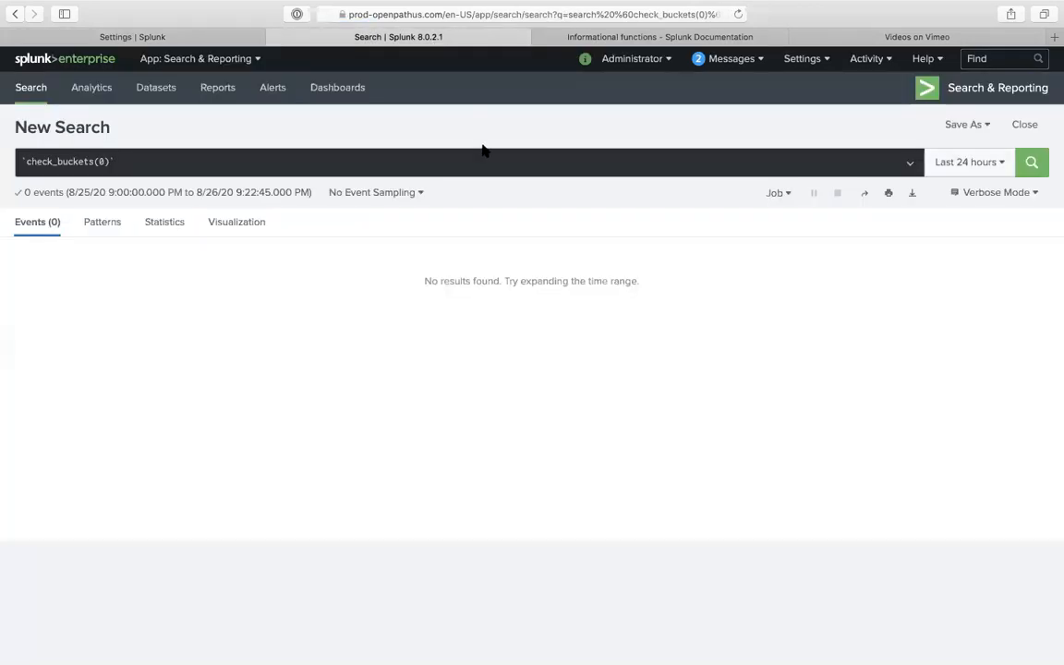
{"action": "left_click", "coordinate": [451, 159]}
- Rerun check_buckets(0) and check that open_buckets values are all 0
{"action": "key", "text": "Return"}
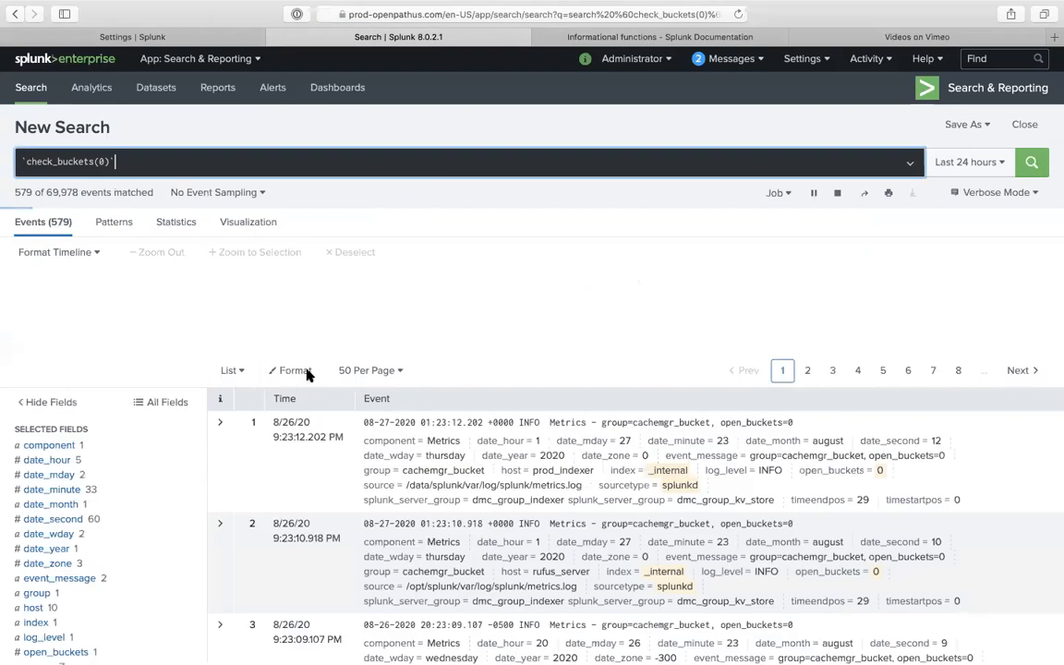
{"action": "scroll", "coordinate": [171, 565], "scroll_direction": "down", "scroll_amount": 2}
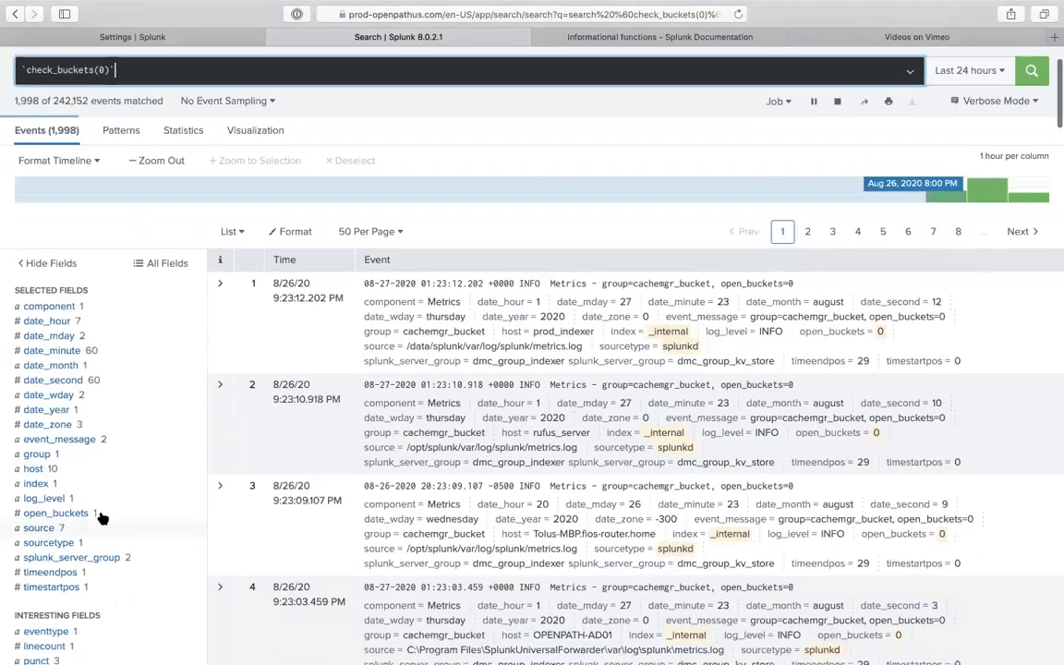
{"action": "left_click", "coordinate": [55, 513]}
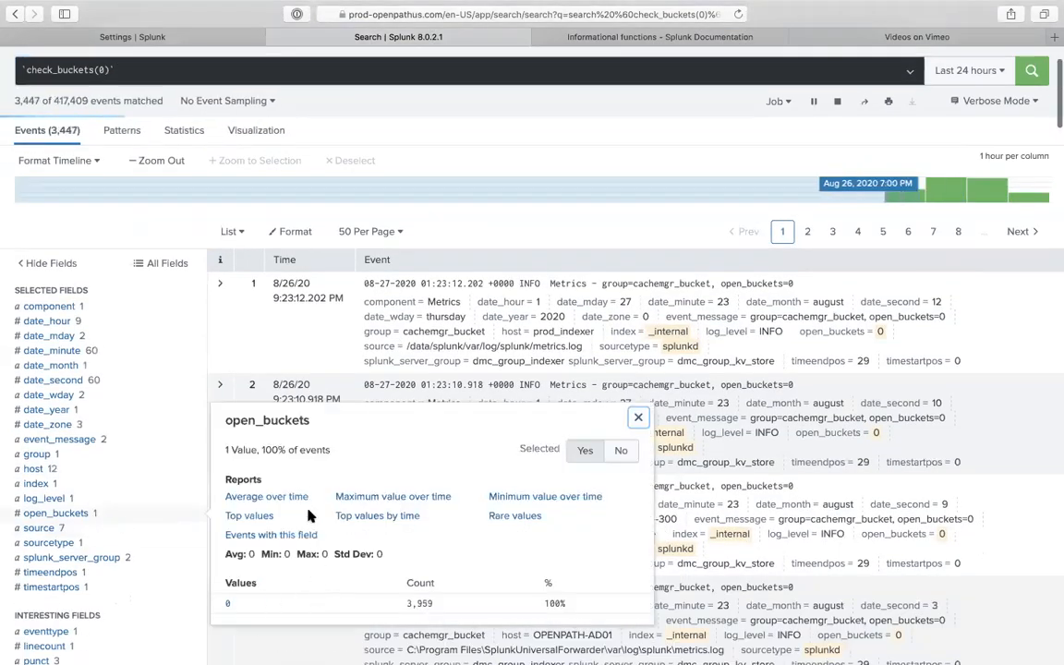
{"action": "scroll", "coordinate": [296, 462], "scroll_direction": "up", "scroll_amount": 1}
{"action": "scroll", "coordinate": [296, 462], "scroll_direction": "up", "scroll_amount": 1}
{"action": "left_click", "coordinate": [304, 135]}
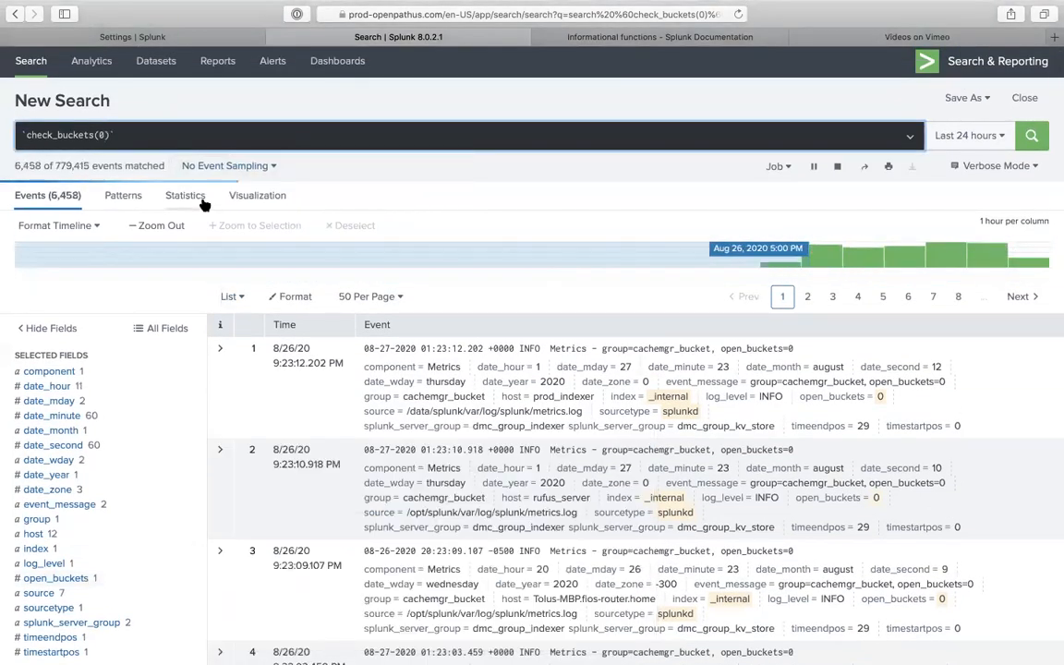
- Change the macro argument to false and run check_buckets(false)
{"action": "key", "text": "BackSpace"}
{"action": "type", "text": "false"}
{"action": "key", "text": "Return"}
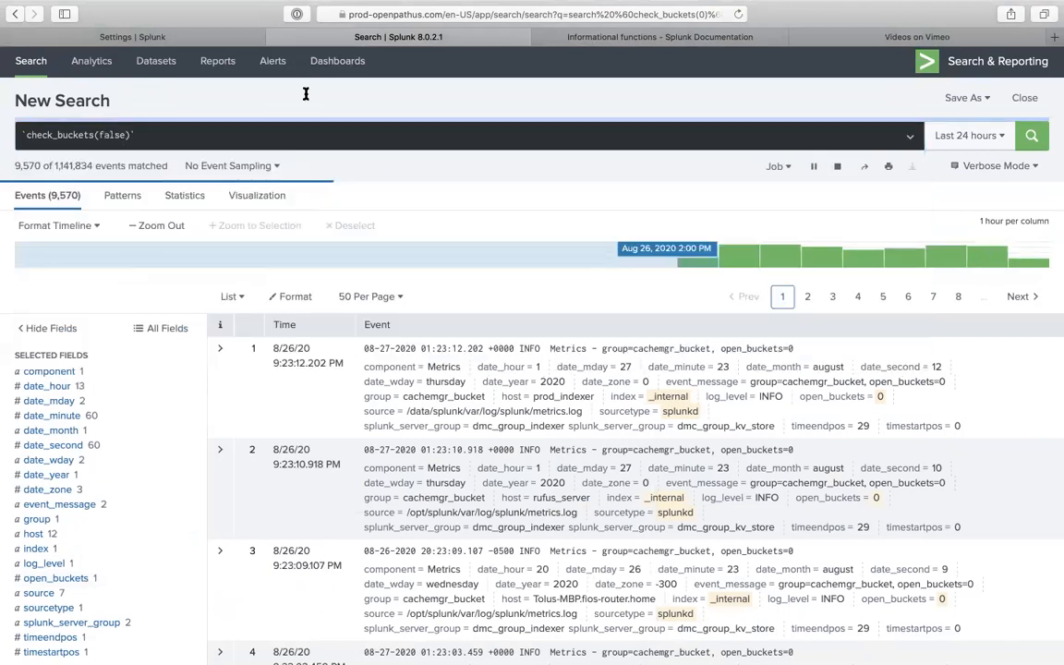
{"action": "left_click", "coordinate": [838, 166]}
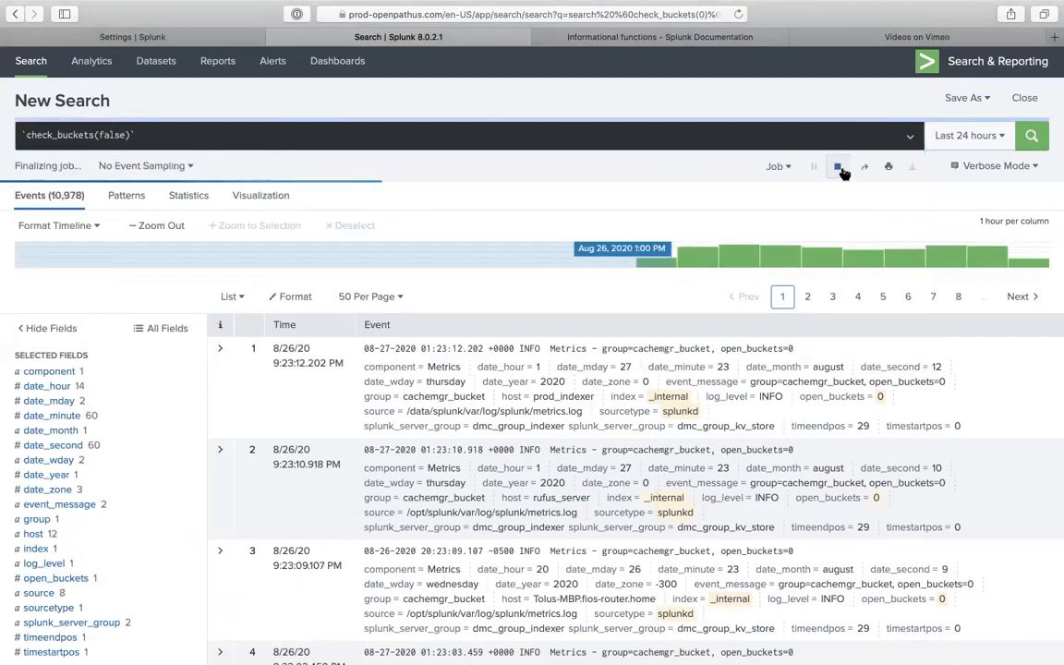
{"action": "left_click", "coordinate": [747, 129]}
{"action": "key", "text": "Return"}
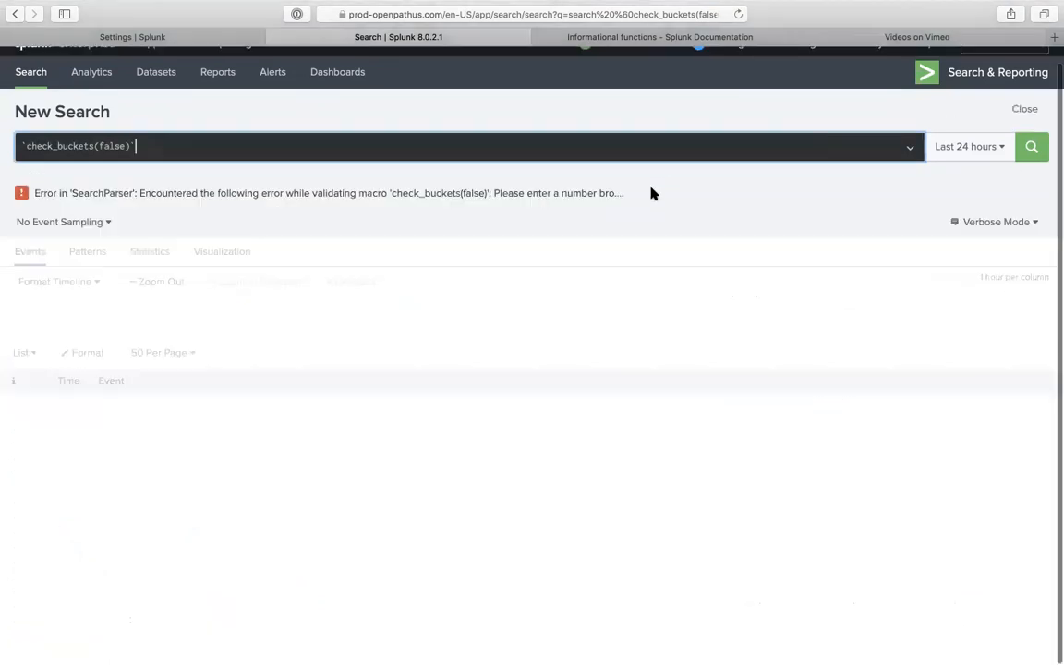
- Select the validation error text and open the check_buckets(1) macro for editing
{"action": "left_click_drag", "start_coordinate": [495, 194], "coordinate": [690, 192]}
{"action": "scroll", "coordinate": [492, 194], "scroll_direction": "up", "scroll_amount": 3}
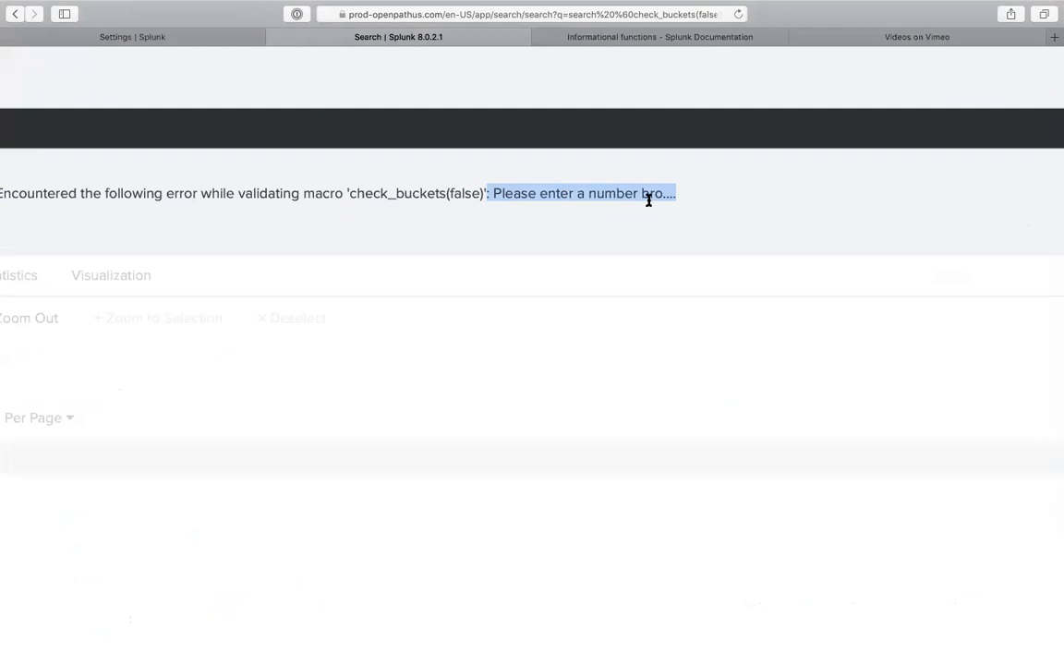
{"action": "scroll", "coordinate": [650, 204], "scroll_direction": "down", "scroll_amount": 3}
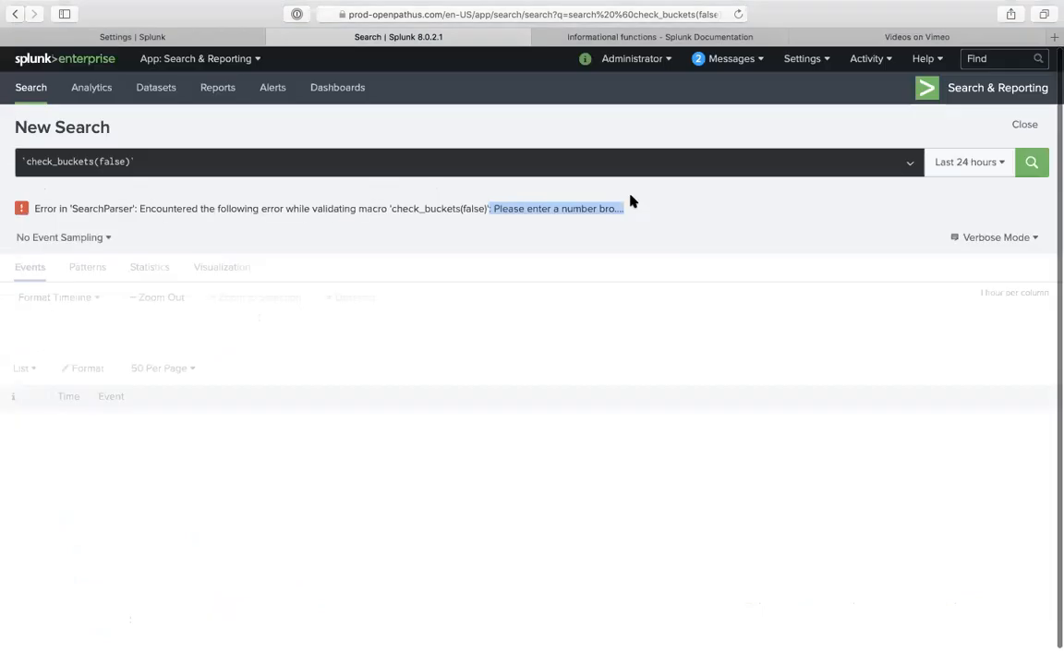
{"action": "left_click", "coordinate": [204, 37]}
{"action": "left_click", "coordinate": [86, 245]}
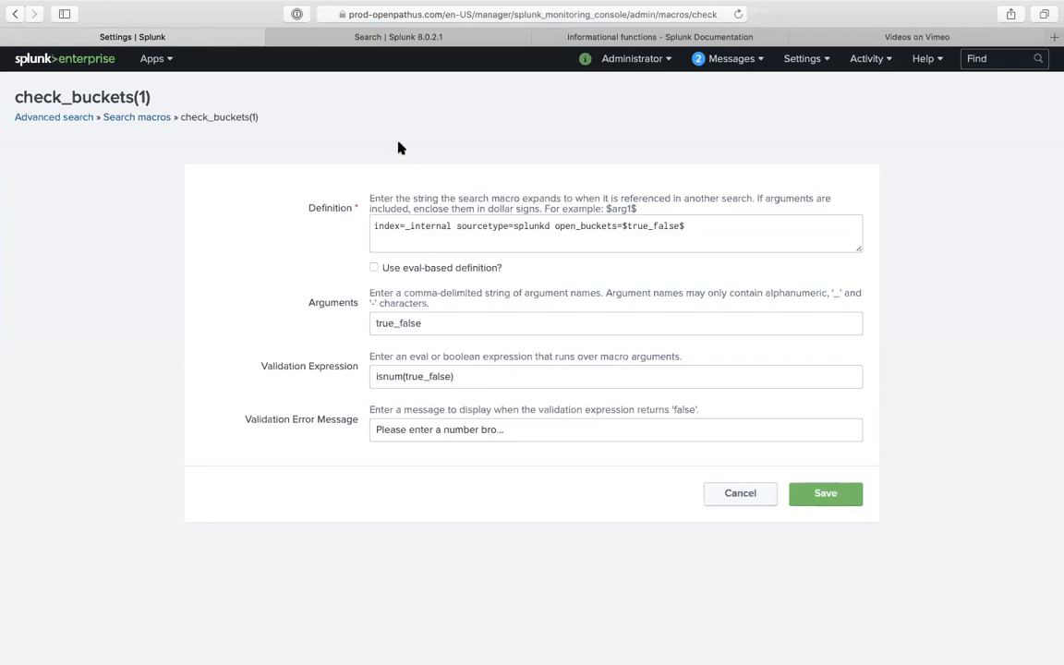
- Return to the search results showing the check_buckets(false) validation error
{"action": "left_click", "coordinate": [354, 38]}
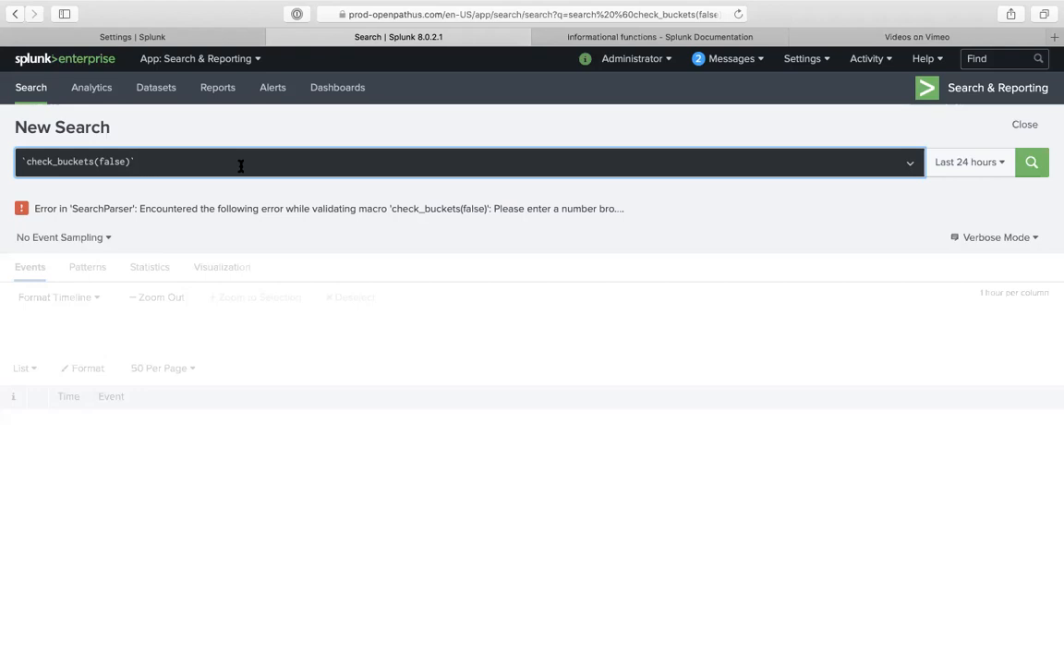
- Compare the isnum(true_false) validation with the query's false argument, then select the full macro definition
{"action": "left_click", "coordinate": [189, 37]}
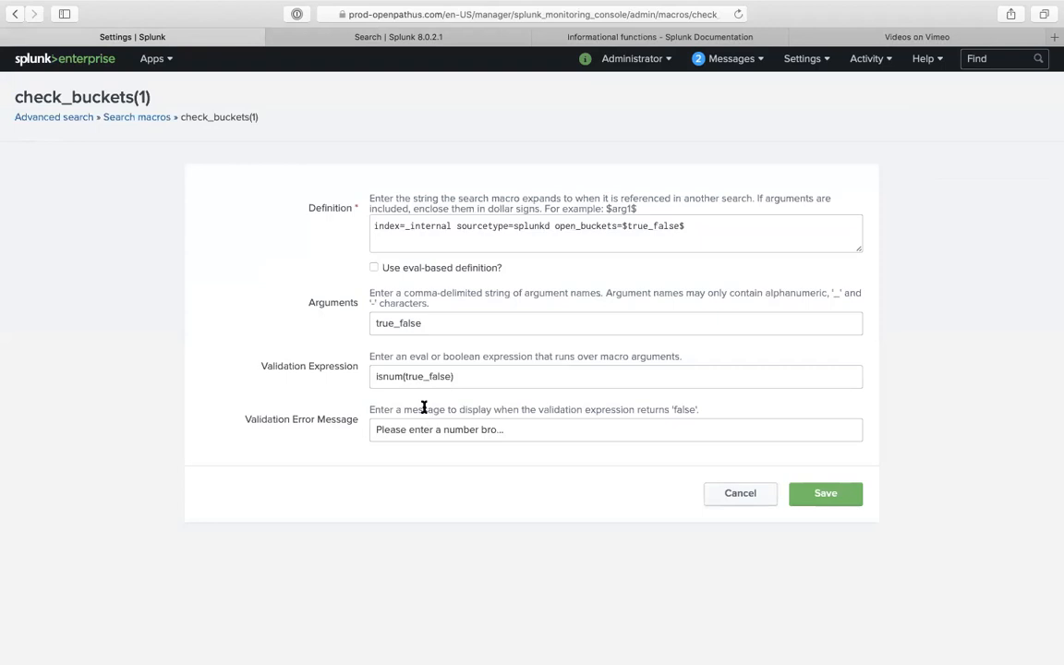
{"action": "left_click", "coordinate": [468, 375]}
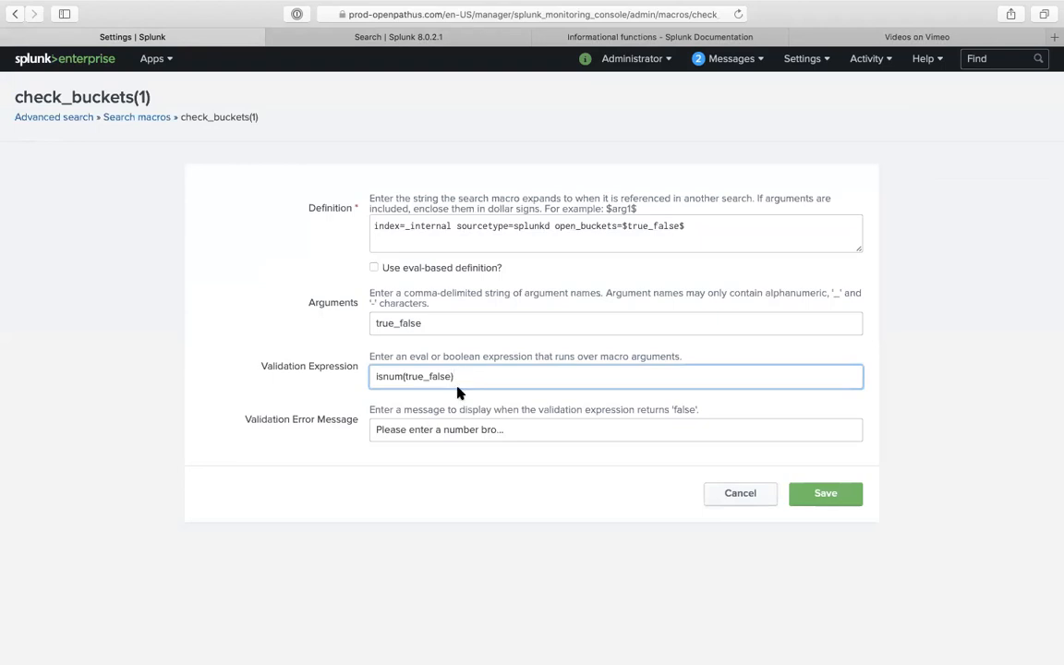
{"action": "left_click", "coordinate": [343, 35]}
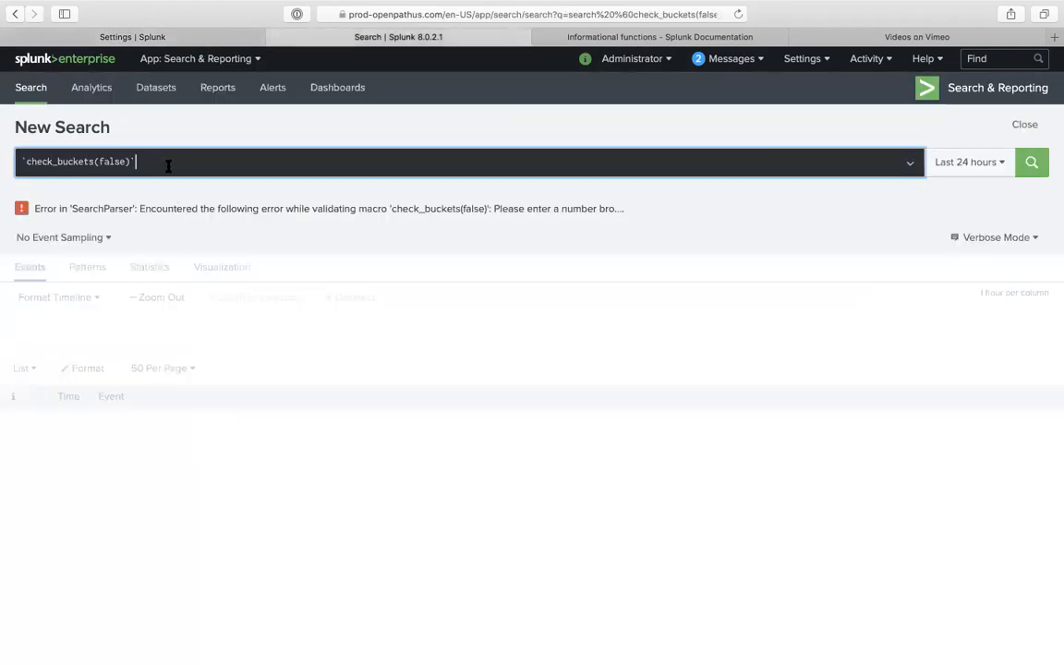
{"action": "left_click", "coordinate": [135, 160]}
{"action": "double_click", "coordinate": [113, 162]}
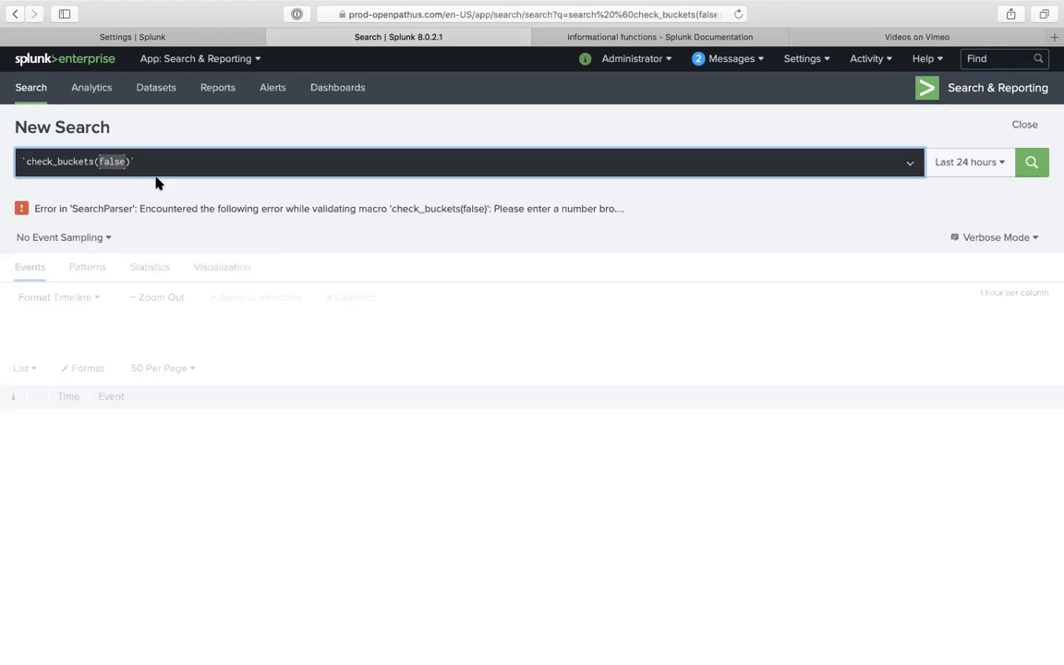
{"action": "left_click", "coordinate": [180, 38]}
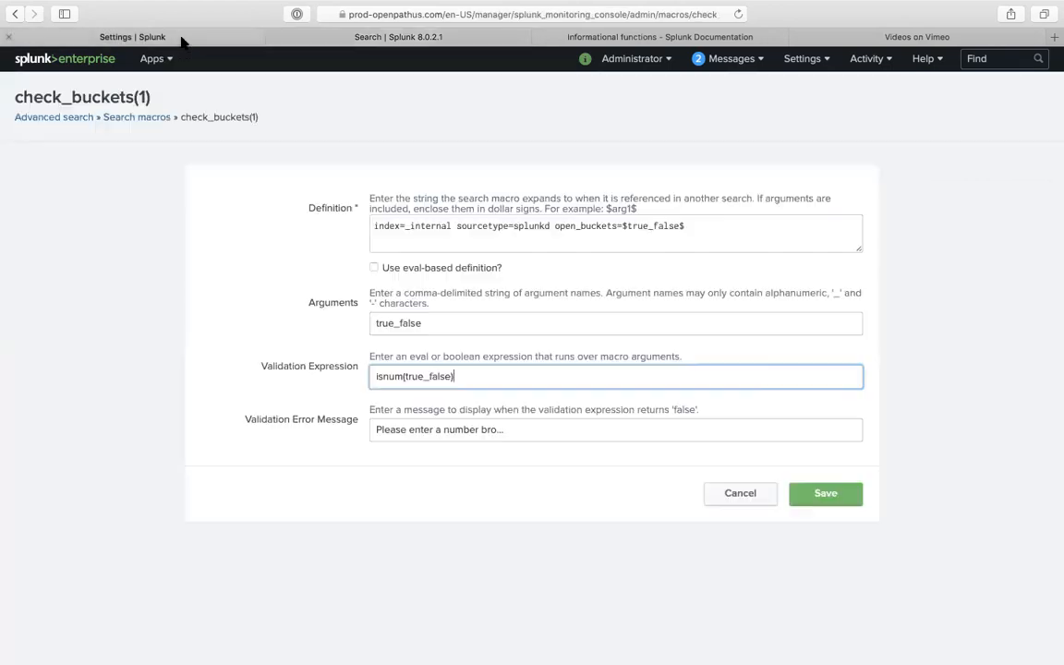
{"action": "triple_click", "coordinate": [517, 227]}
{"action": "key", "text": "super+c"}
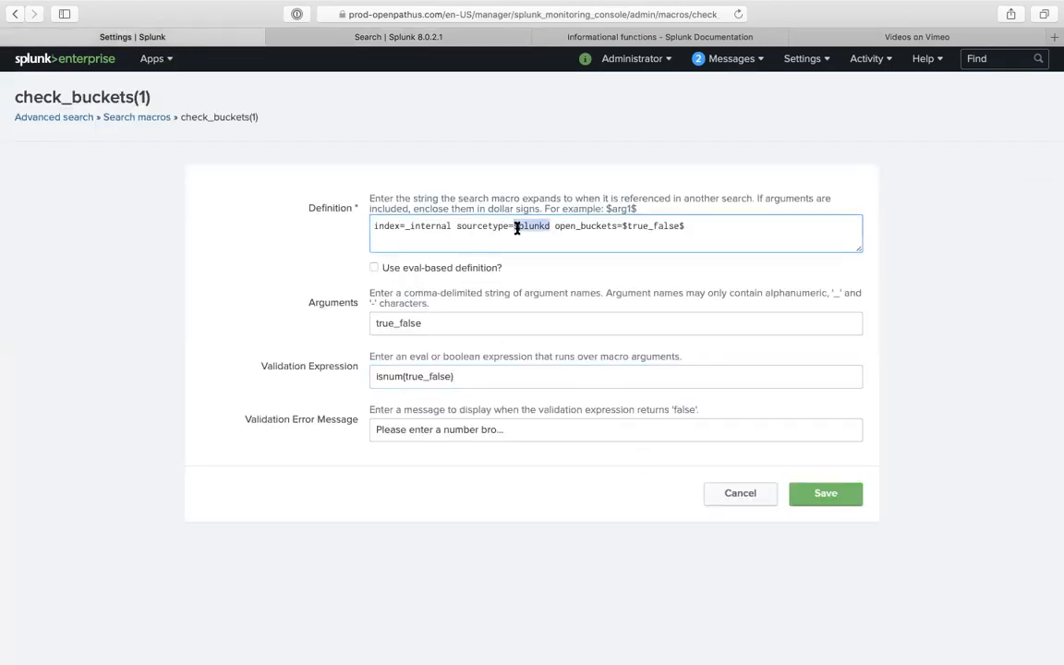
{"action": "left_click", "coordinate": [118, 121]}
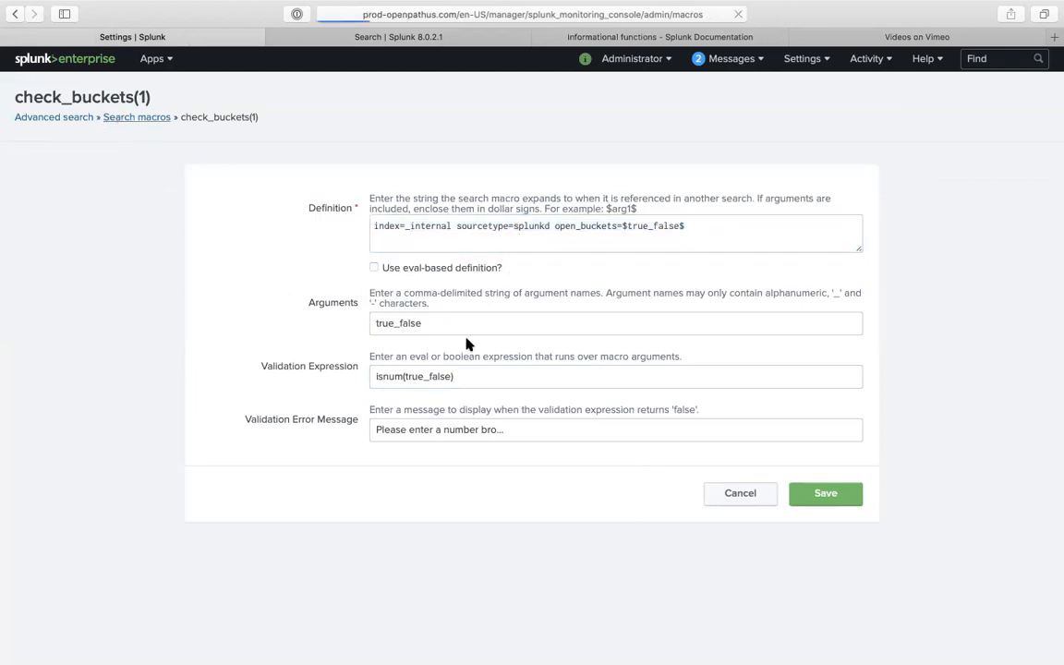
- Start a new macro named check_buckets(2) with the pasted definition
{"action": "scroll", "coordinate": [506, 403], "scroll_direction": "down", "scroll_amount": 20}
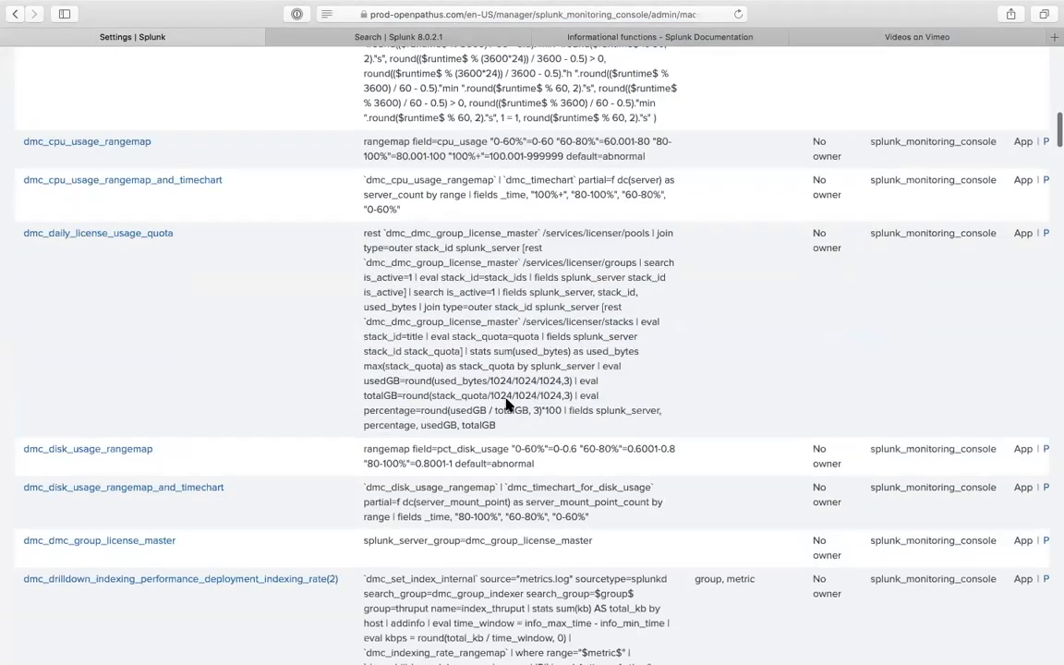
{"action": "scroll", "coordinate": [506, 404], "scroll_direction": "up", "scroll_amount": 15}
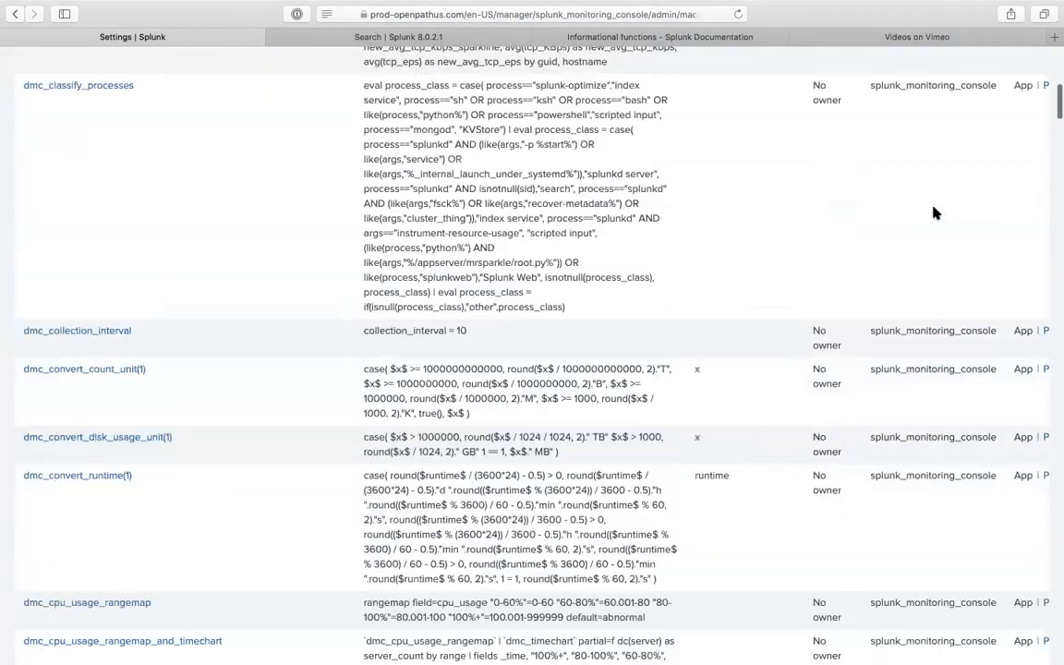
{"action": "scroll", "coordinate": [935, 213], "scroll_direction": "up", "scroll_amount": 10}
{"action": "left_click", "coordinate": [975, 100]}
{"action": "left_click", "coordinate": [419, 313]}
{"action": "key", "text": "super+v"}
{"action": "left_click", "coordinate": [439, 263]}
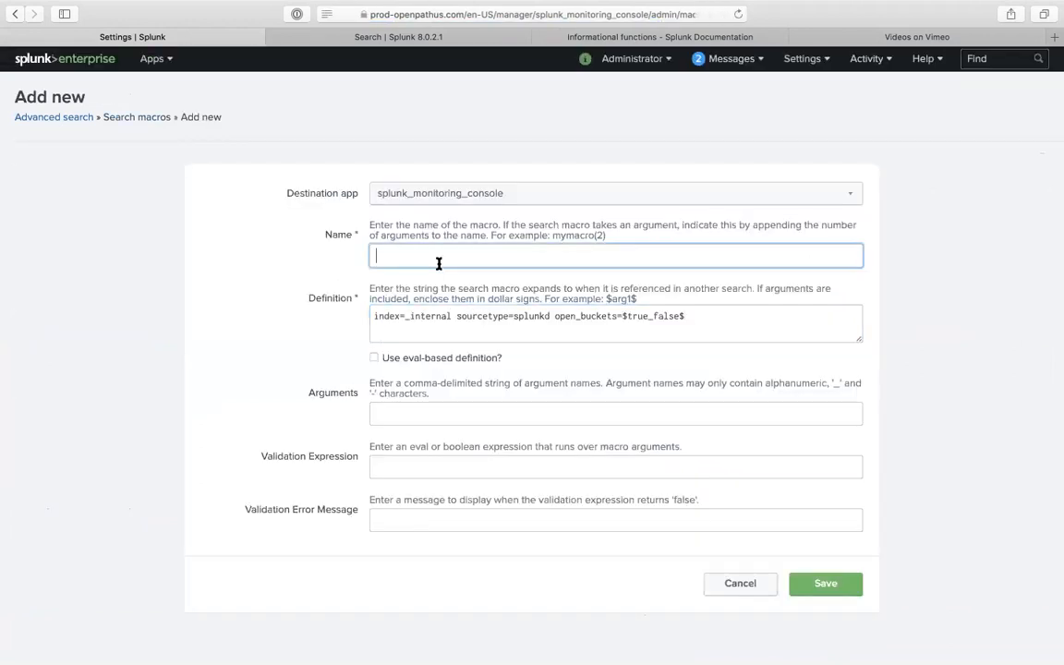
{"action": "type", "text": "check_buckets(2)"}
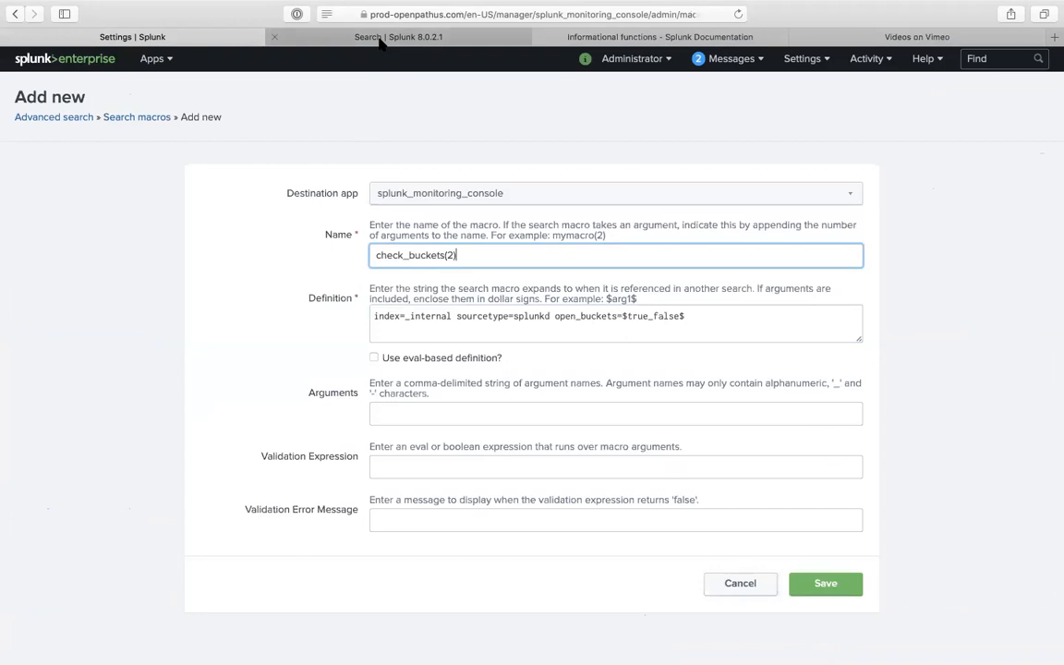
- Discard the check_buckets(2) draft and filter the Search macros list by 'check'
{"action": "left_click", "coordinate": [380, 39]}
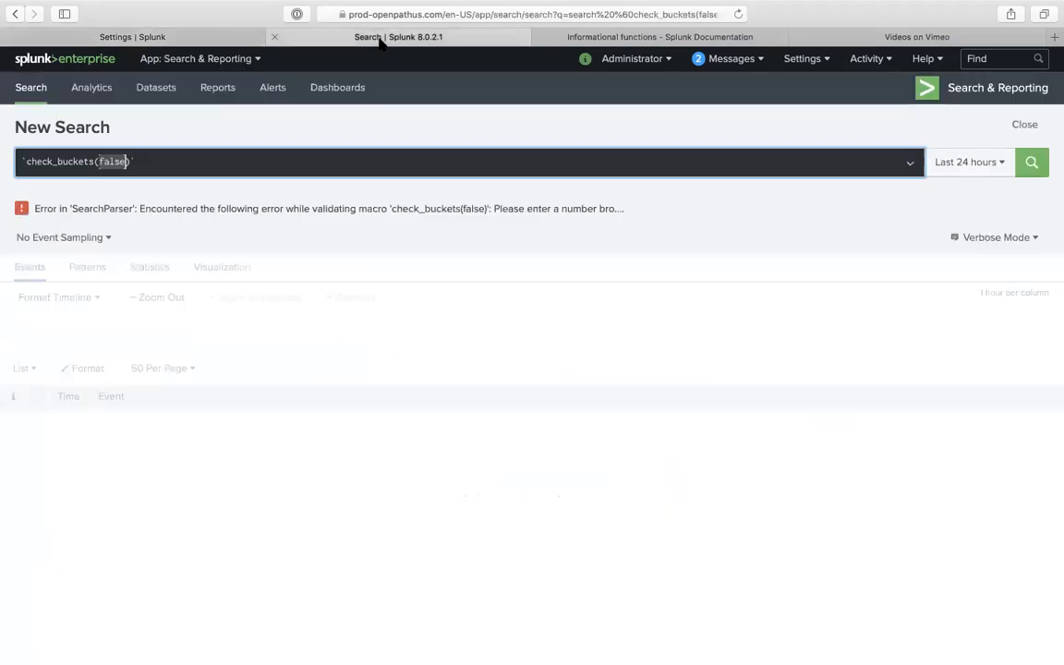
{"action": "left_click", "coordinate": [230, 40]}
{"action": "left_click", "coordinate": [741, 584]}
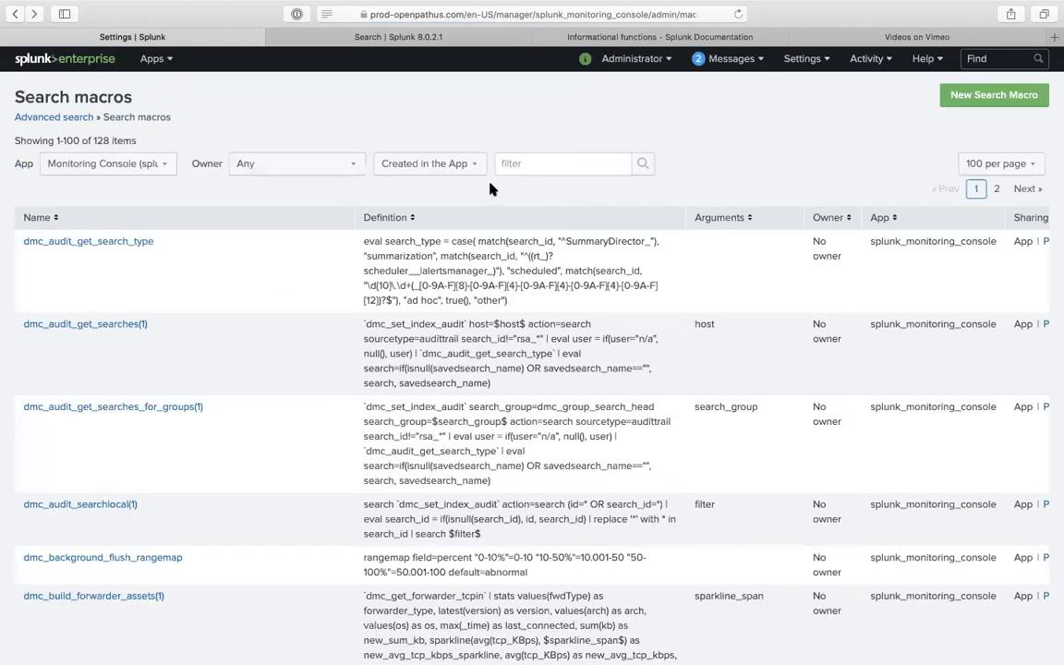
{"action": "left_click", "coordinate": [548, 163]}
{"action": "type", "text": "check"}
{"action": "key", "text": "Return"}
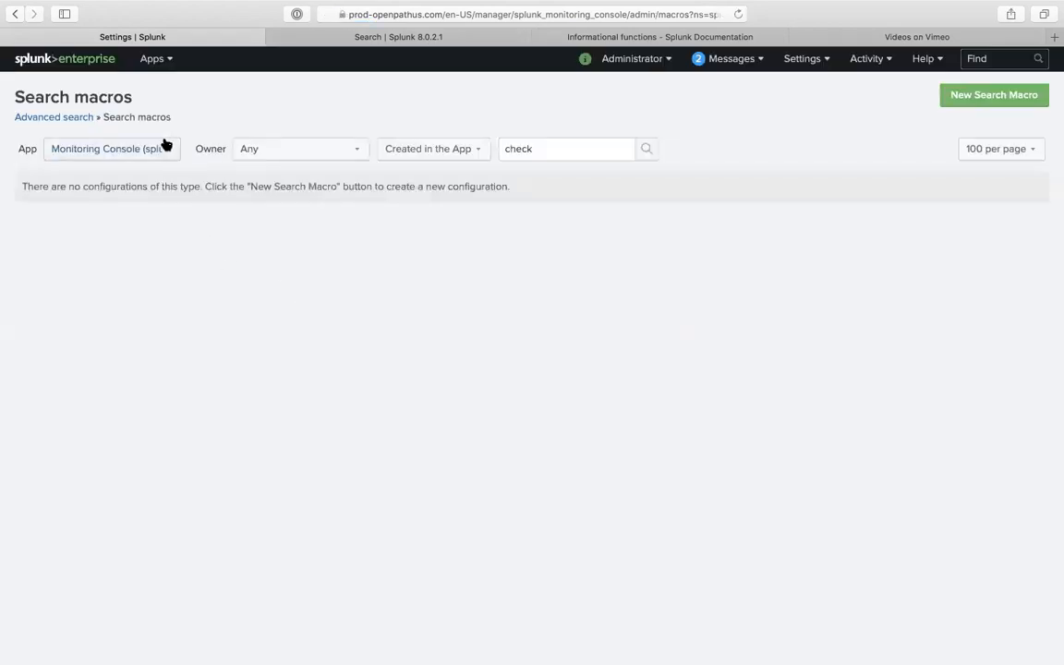
- List macros from all apps and open check_buckets(1) for editing
{"action": "left_click", "coordinate": [166, 145]}
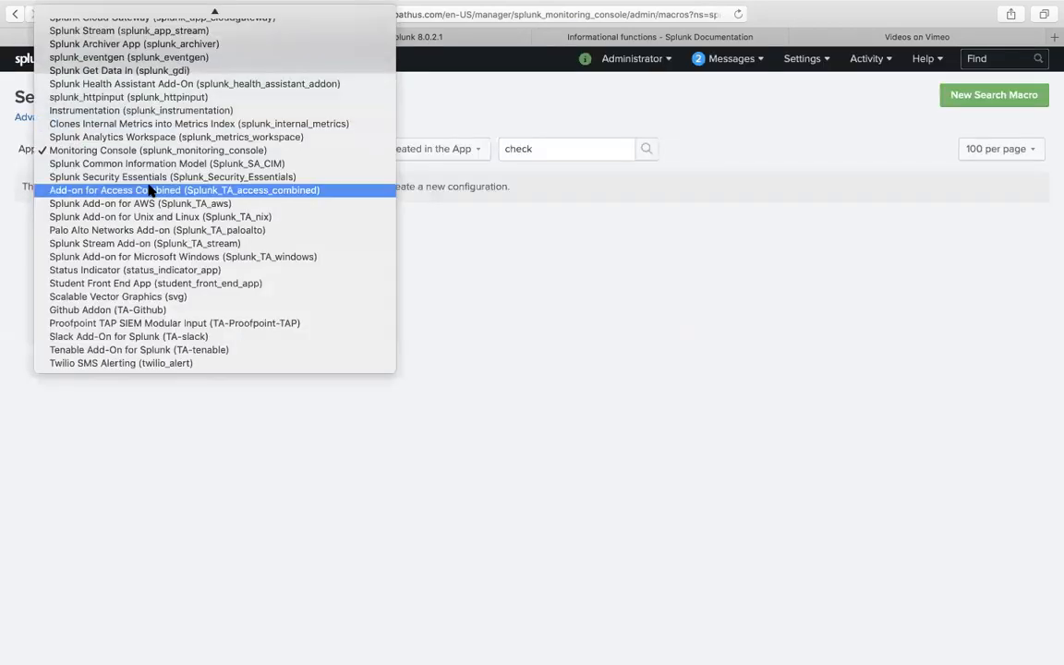
{"action": "scroll", "coordinate": [149, 187], "scroll_direction": "up", "scroll_amount": 10}
{"action": "left_click", "coordinate": [91, 15]}
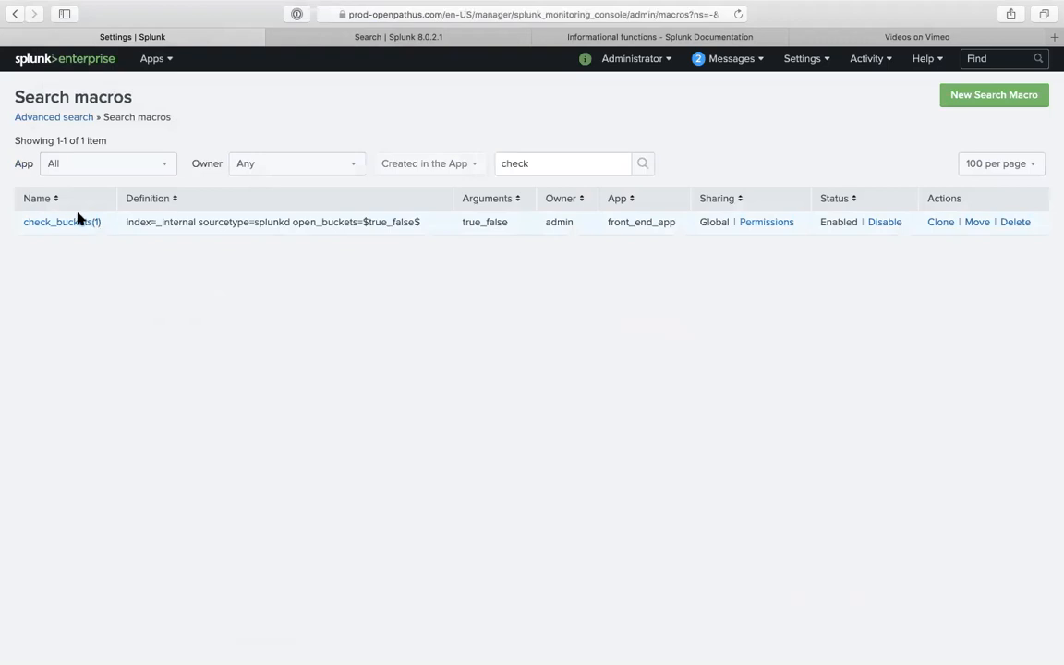
{"action": "left_click", "coordinate": [82, 221]}
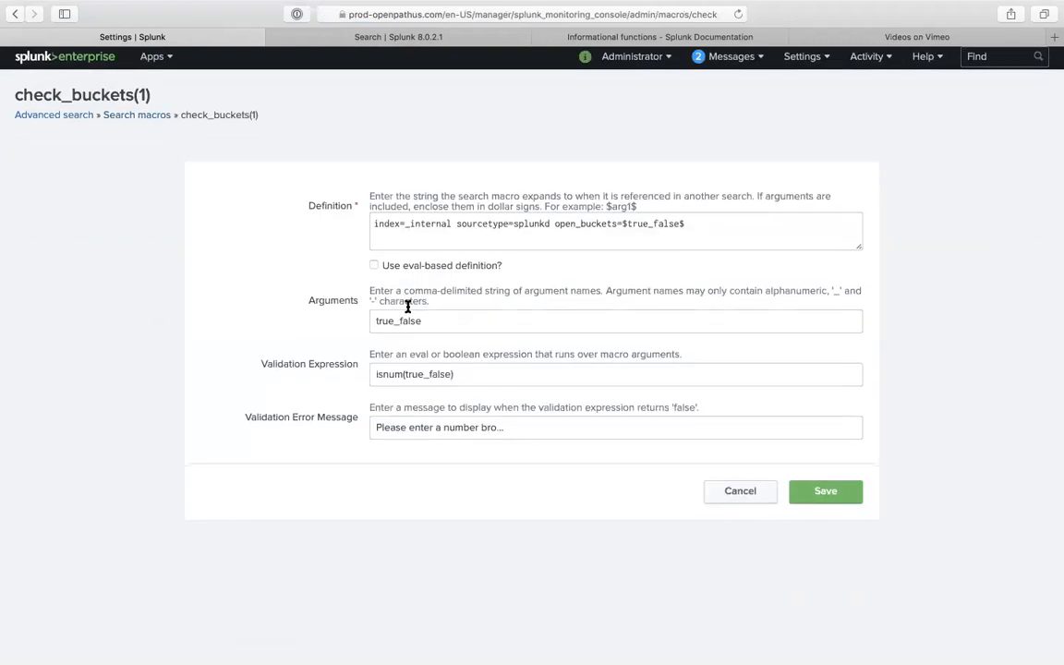
{"action": "left_click", "coordinate": [448, 322]}
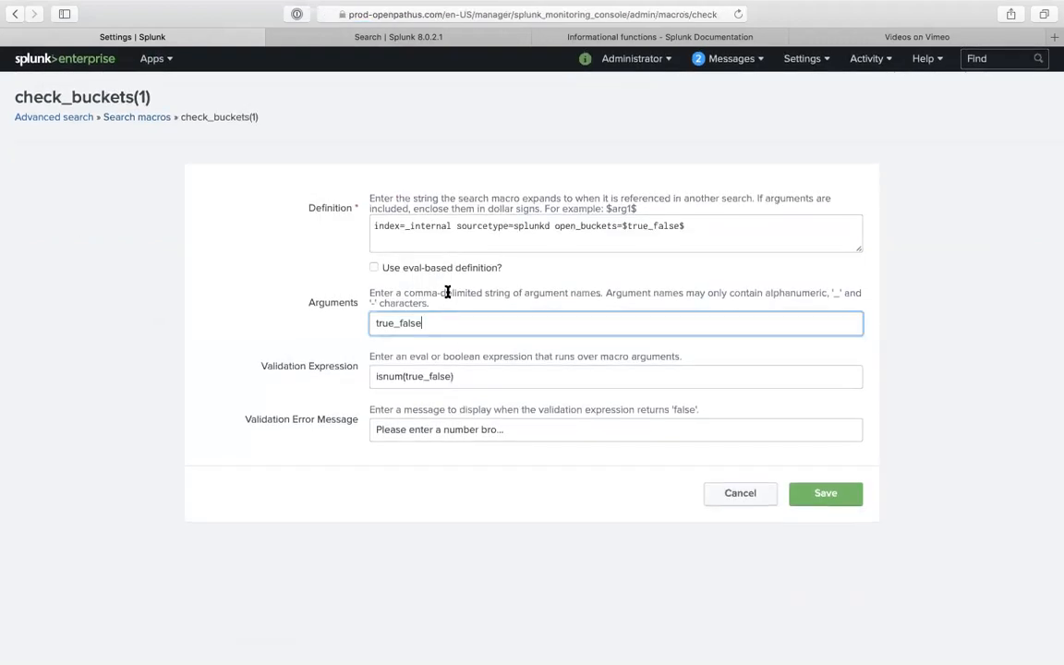
- Replace the search's false macro argument with a number and rerun the search
{"action": "triple_click", "coordinate": [463, 373]}
{"action": "left_click", "coordinate": [362, 39]}
{"action": "left_click", "coordinate": [295, 169]}
{"action": "double_click", "coordinate": [123, 162]}
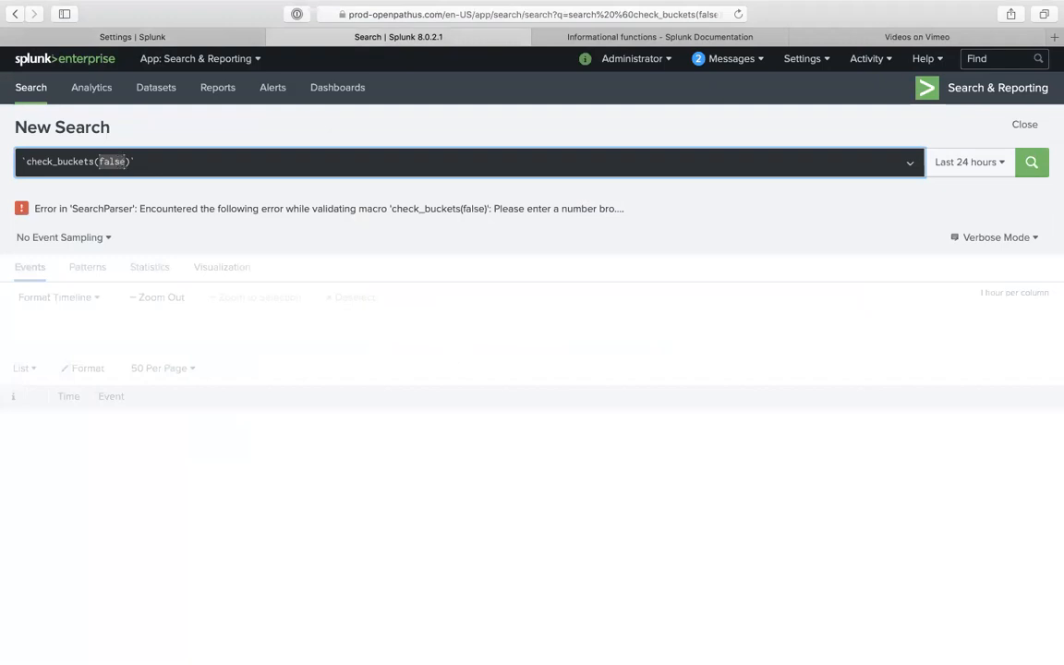
{"action": "type", "text": "5"}
{"action": "key", "text": "Return"}
- Append '|stats count by' to the end of the check_buckets(1) macro definition
{"action": "left_click", "coordinate": [160, 39]}
{"action": "left_click", "coordinate": [688, 227]}
{"action": "type", "text": "|stats count "}
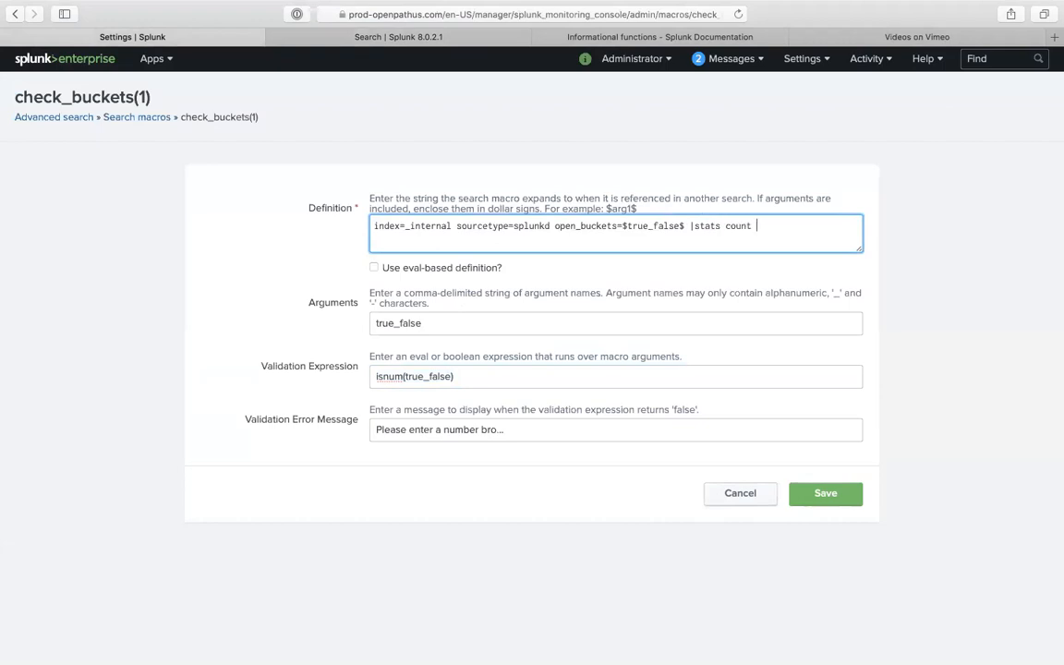
{"action": "type", "text": "by"}
{"action": "left_click", "coordinate": [466, 43]}
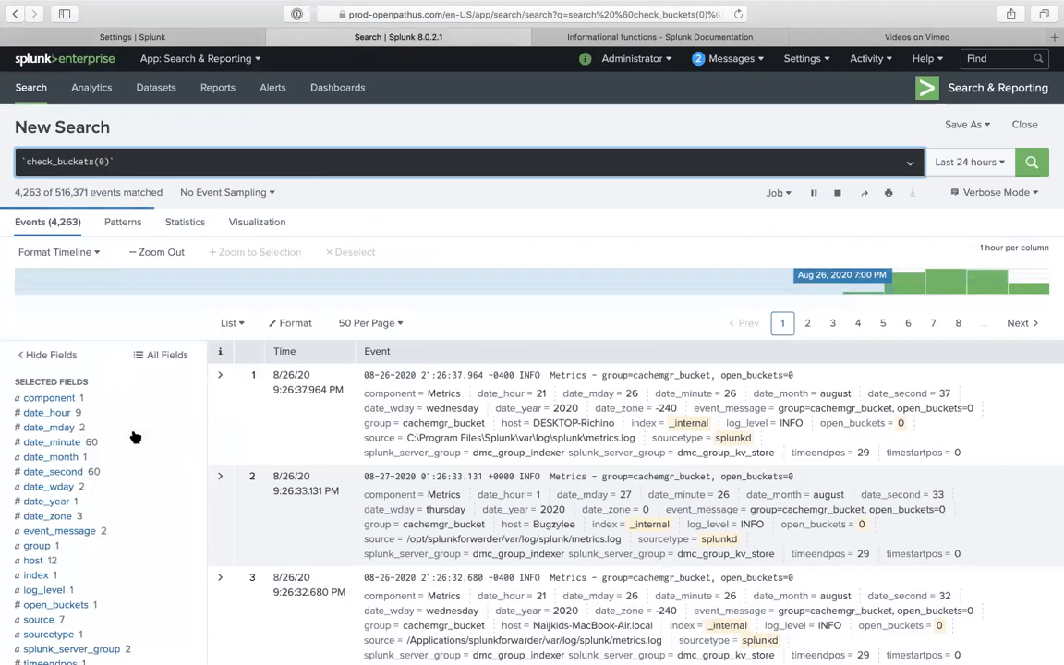
{"action": "scroll", "coordinate": [88, 437], "scroll_direction": "down", "scroll_amount": 1}
- Inspect the host, event_message and source field value summaries in the sidebar
{"action": "scroll", "coordinate": [83, 500], "scroll_direction": "down", "scroll_amount": 1}
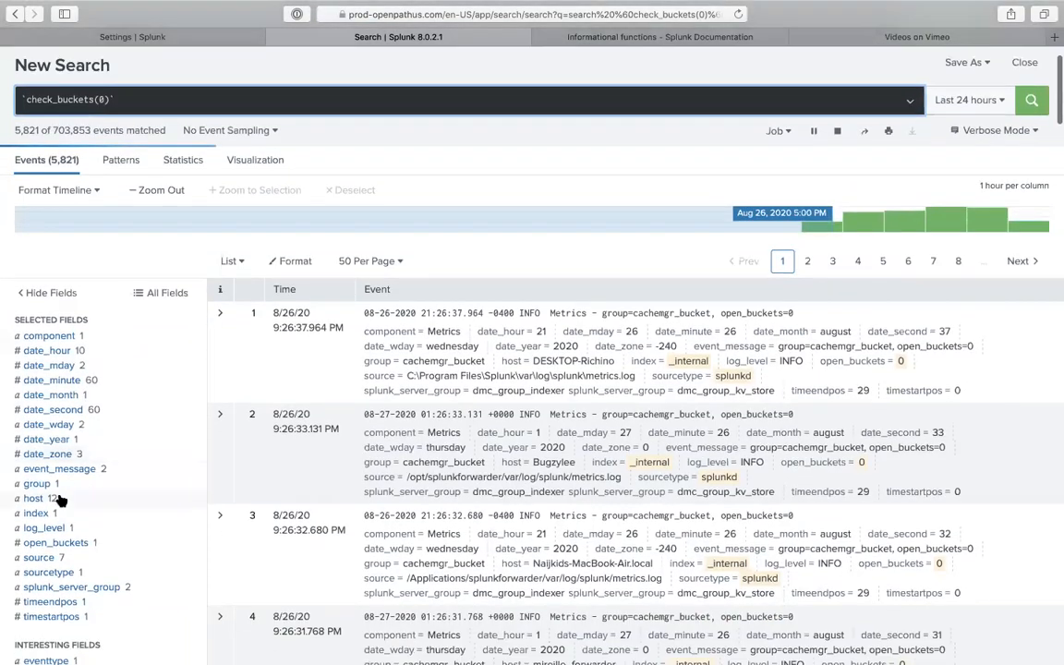
{"action": "left_click", "coordinate": [72, 492]}
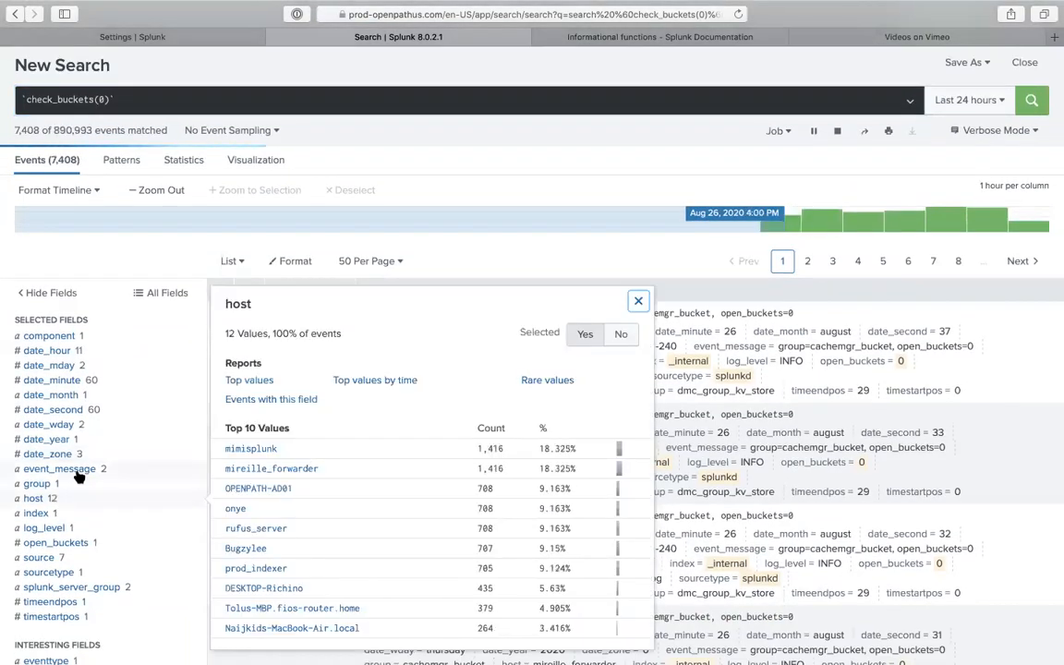
{"action": "left_click", "coordinate": [76, 469]}
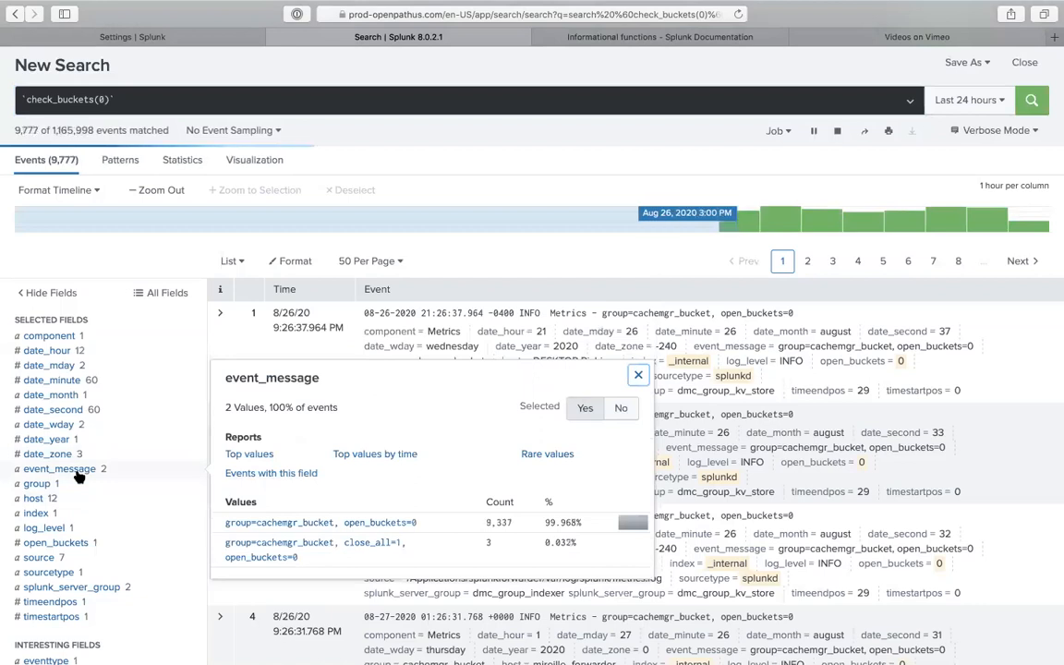
{"action": "left_click", "coordinate": [62, 558]}
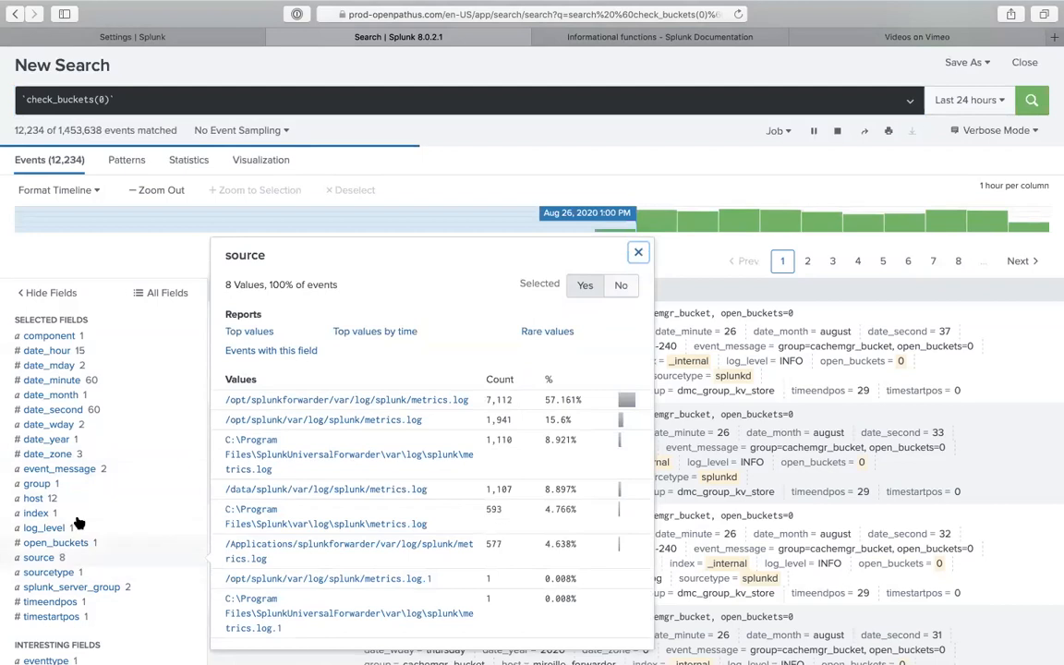
{"action": "left_click", "coordinate": [70, 468]}
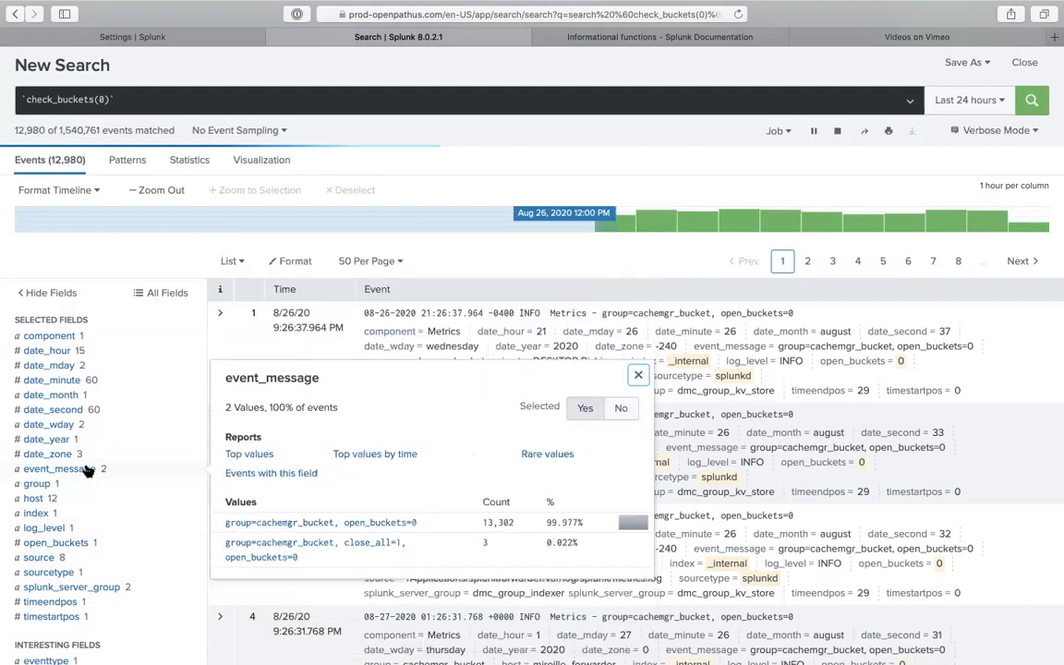
- Copy the event_message field name from its value summary
{"action": "double_click", "coordinate": [291, 376]}
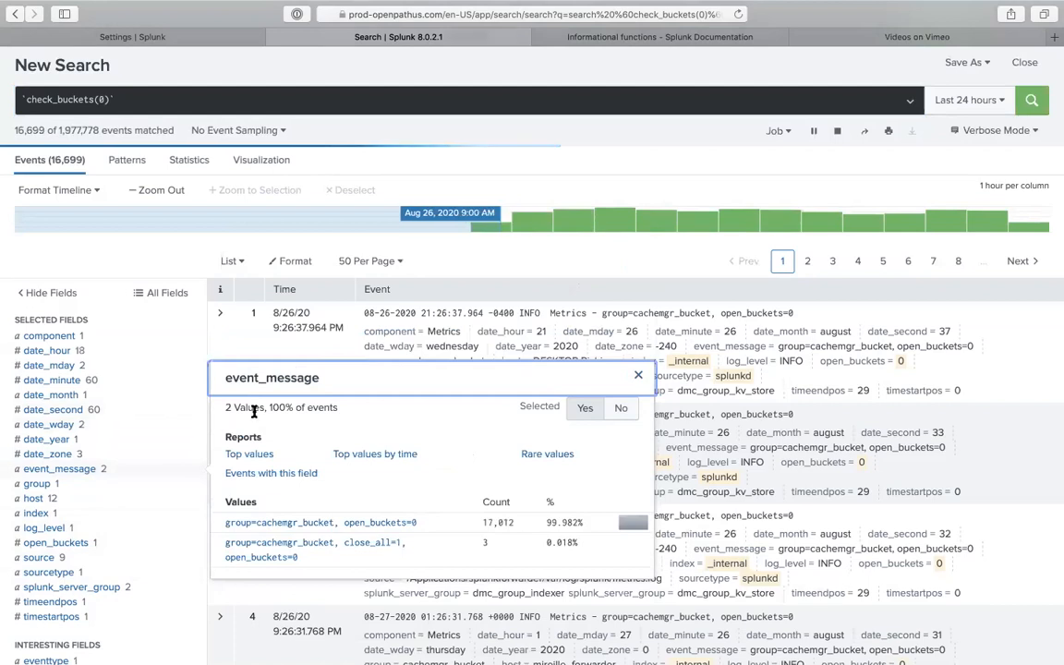
{"action": "double_click", "coordinate": [266, 374]}
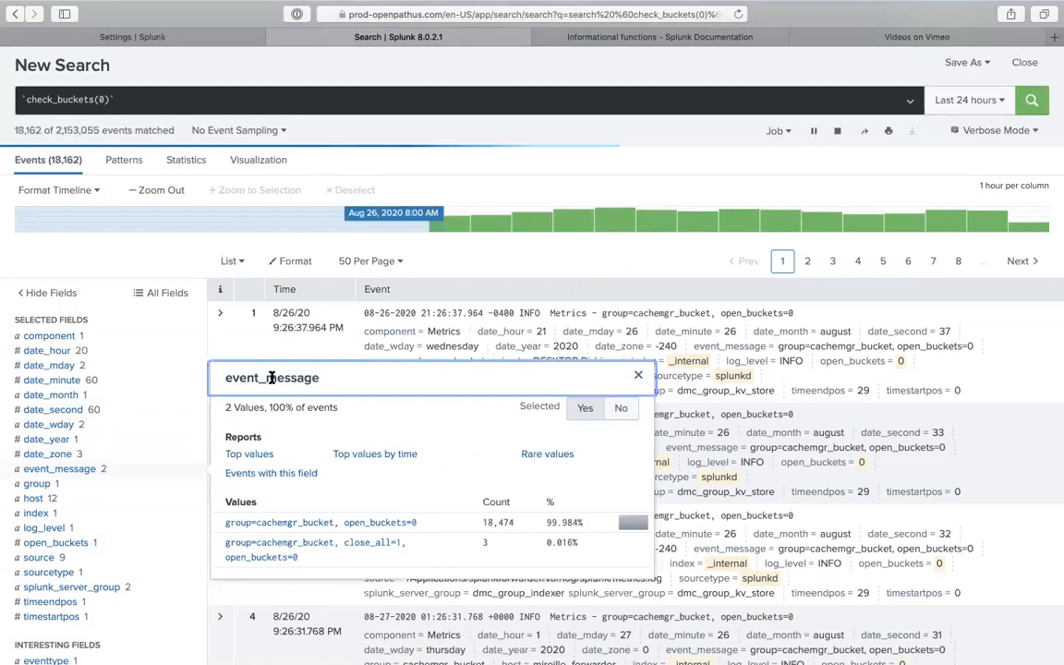
{"action": "double_click", "coordinate": [269, 375]}
{"action": "right_click", "coordinate": [272, 378]}
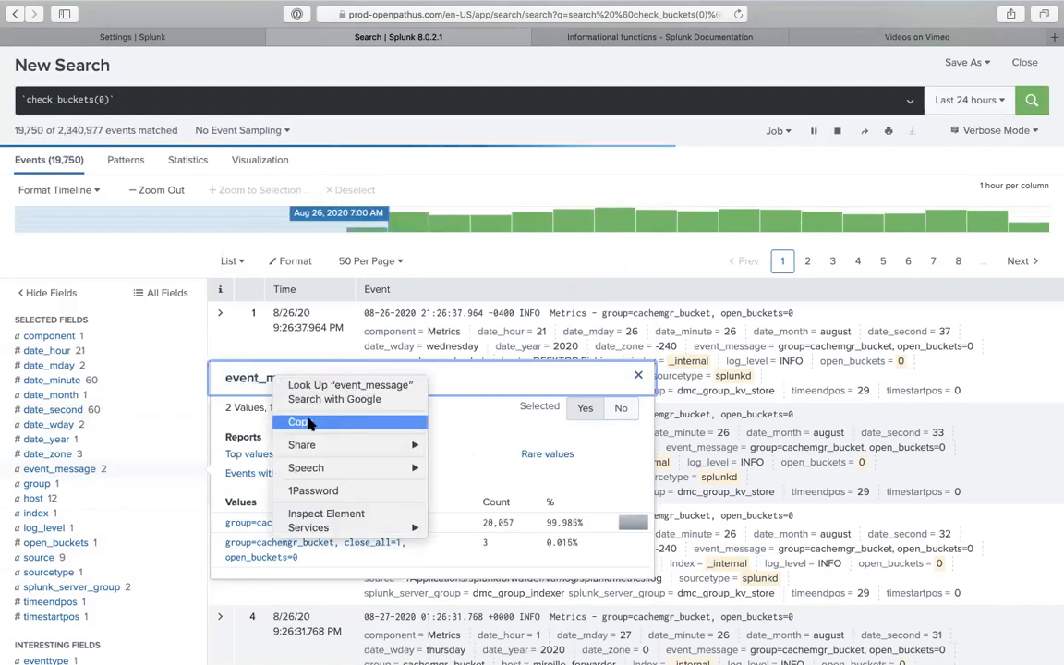
{"action": "left_click", "coordinate": [310, 423]}
{"action": "double_click", "coordinate": [300, 376]}
{"action": "right_click", "coordinate": [351, 371]}
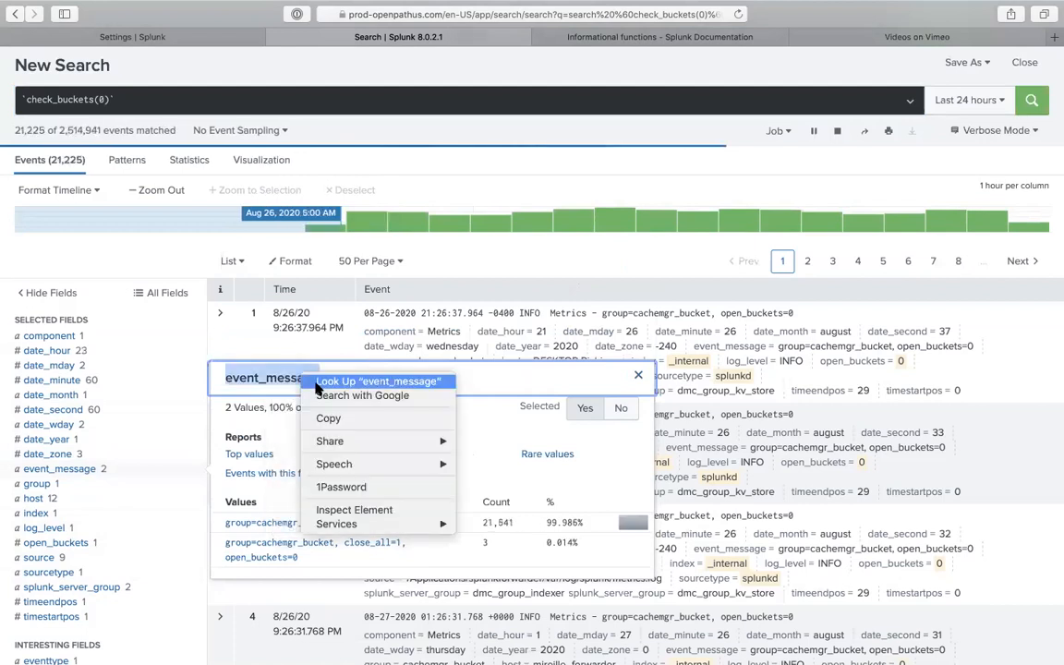
{"action": "left_click", "coordinate": [360, 413]}
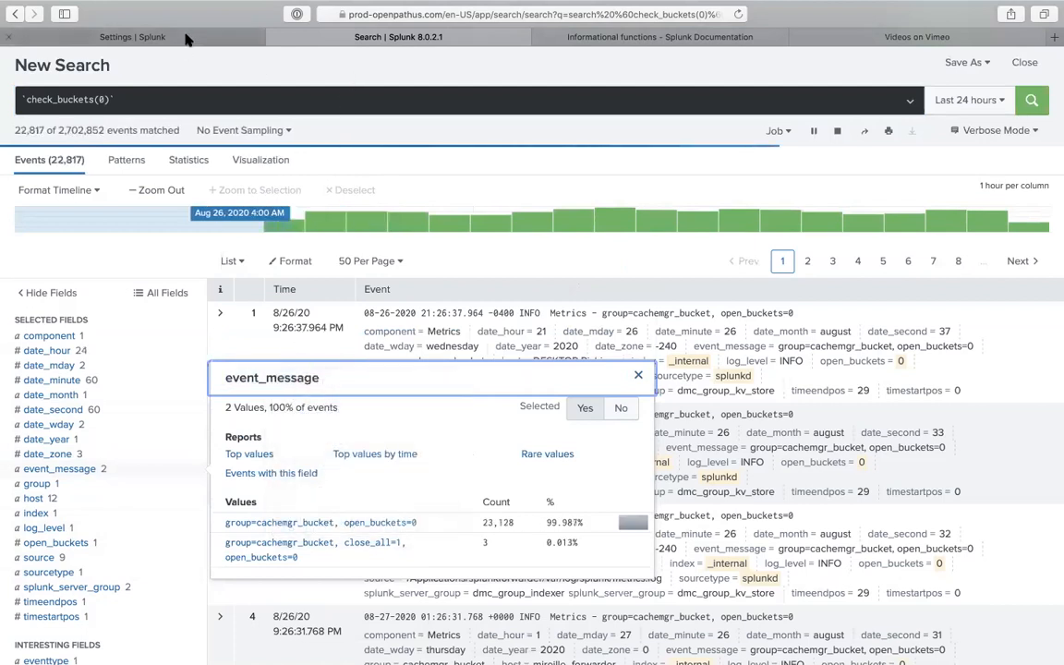
{"action": "left_click", "coordinate": [185, 35]}
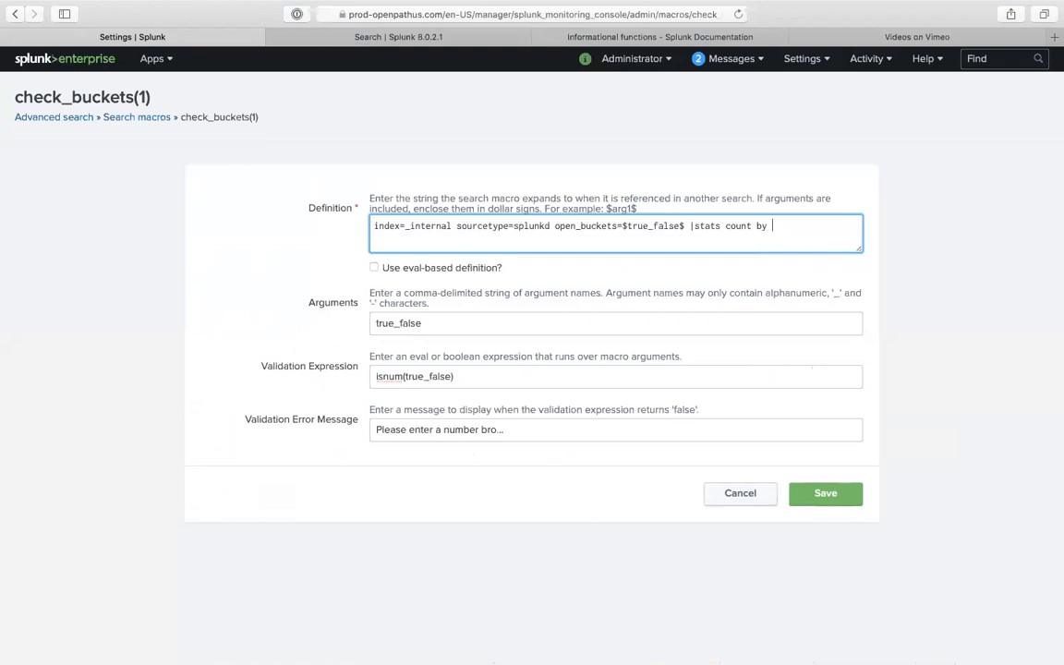
- Turn on 'Use eval-based definition?' and end the definition with 'stats count by event_message'
{"action": "mouse_move", "coordinate": [804, 5]}
{"action": "left_click", "coordinate": [590, 266]}
{"action": "left_click", "coordinate": [787, 238]}
{"action": "key", "text": "super+v"}
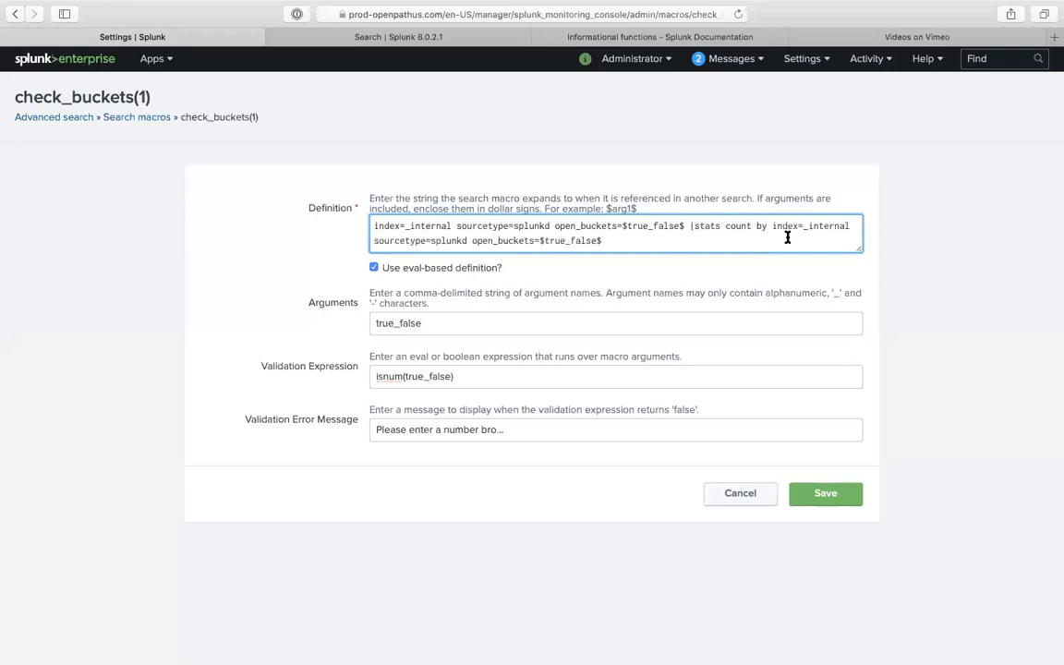
{"action": "key", "text": "super+z"}
{"action": "type", "text": "event_message"}
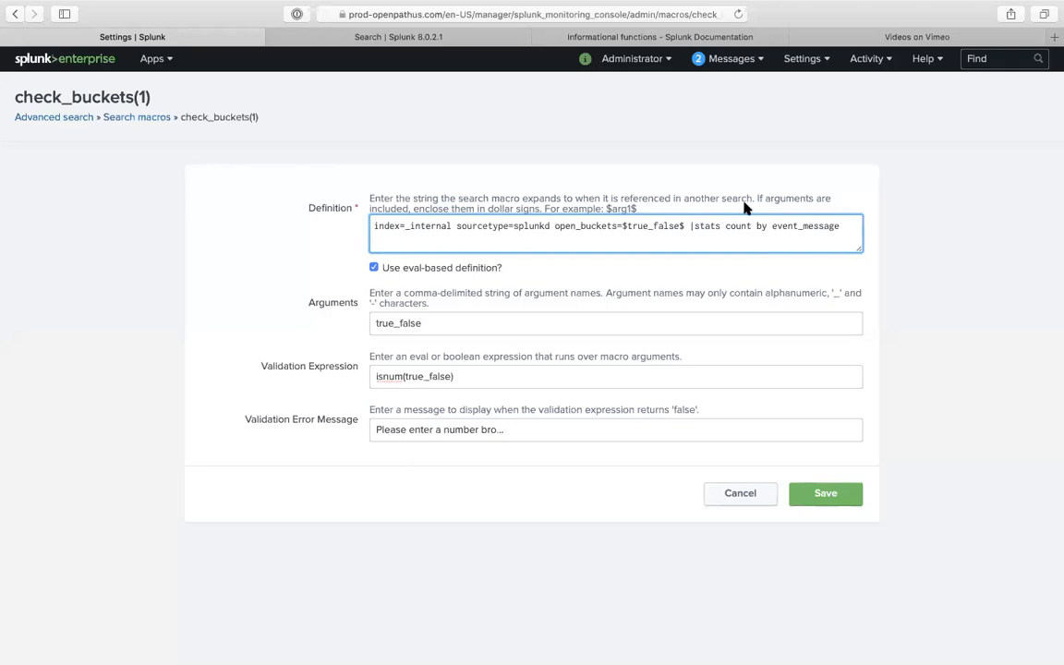
{"action": "left_click", "coordinate": [300, 41]}
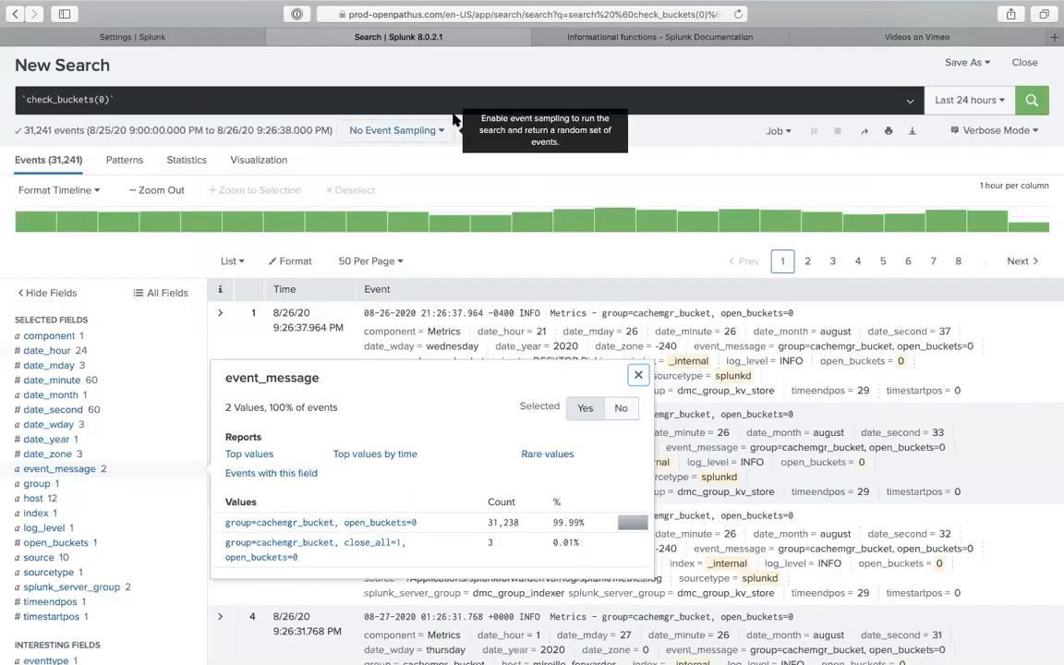
- Run check_buckets(0) piped into '| stats count by event_message' on a new line
{"action": "left_click", "coordinate": [315, 95]}
{"action": "left_click", "coordinate": [314, 97]}
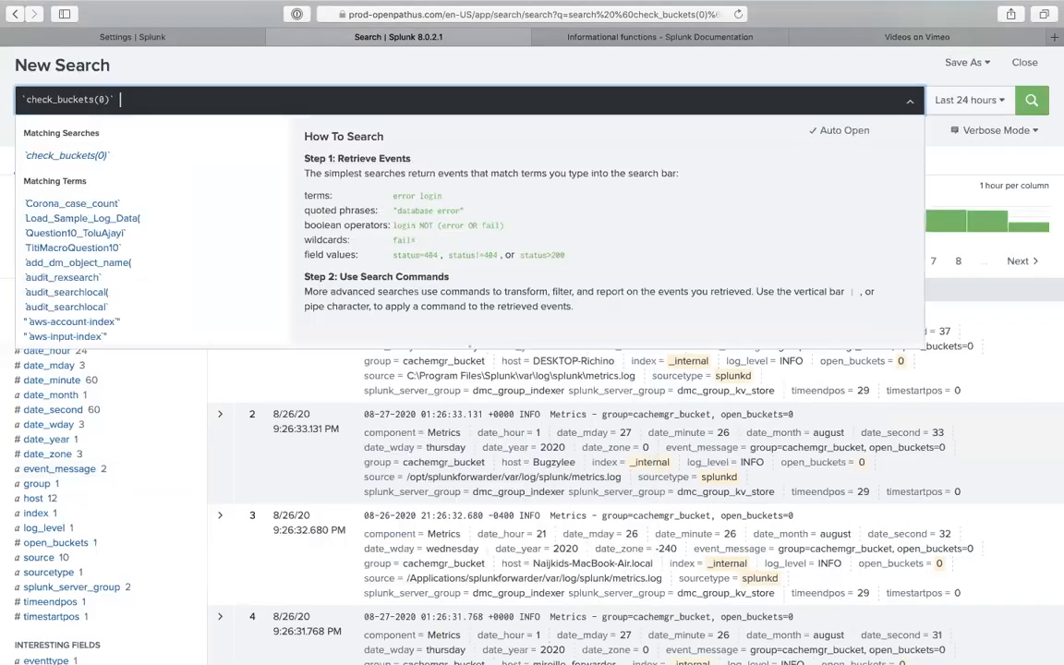
{"action": "key", "text": "shift+Return"}
{"action": "type", "text": "| stats cou"}
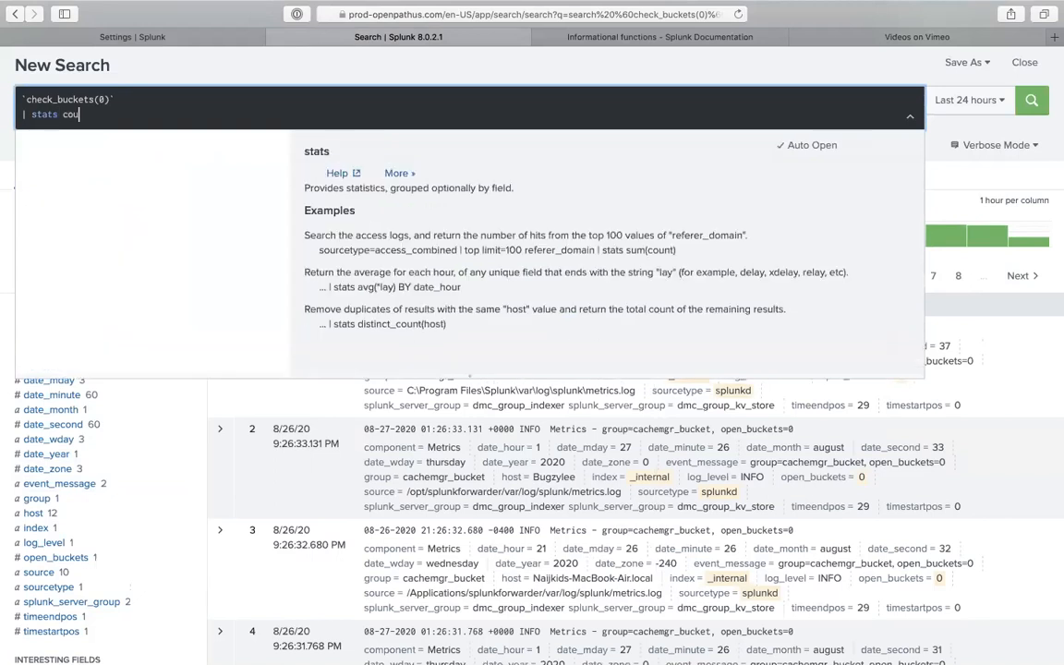
{"action": "type", "text": "nt by eve"}
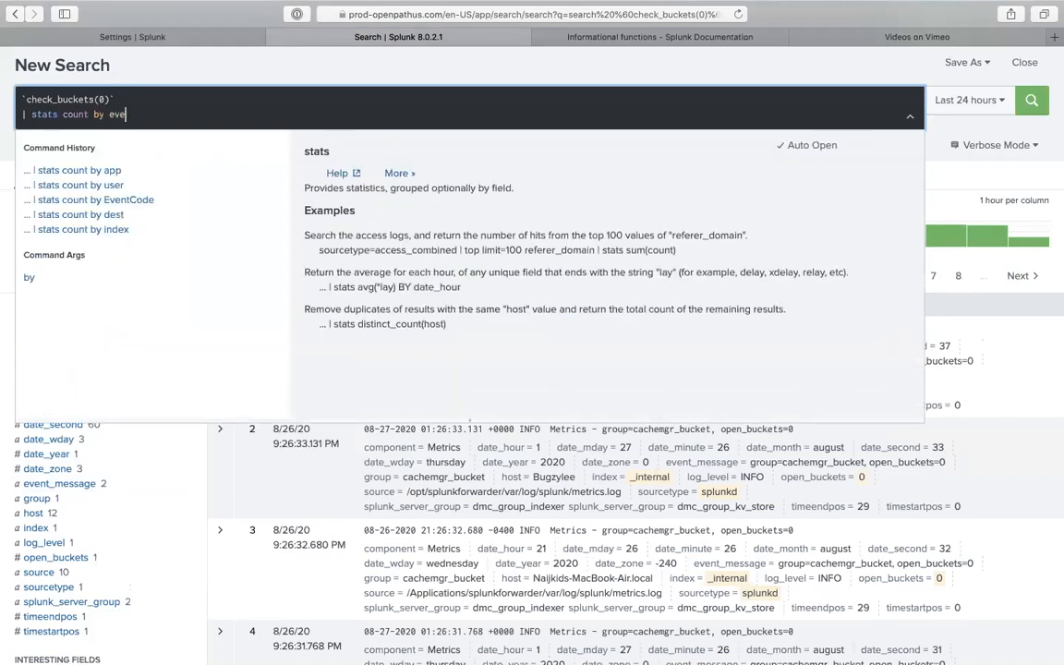
{"action": "type", "text": "nt_message"}
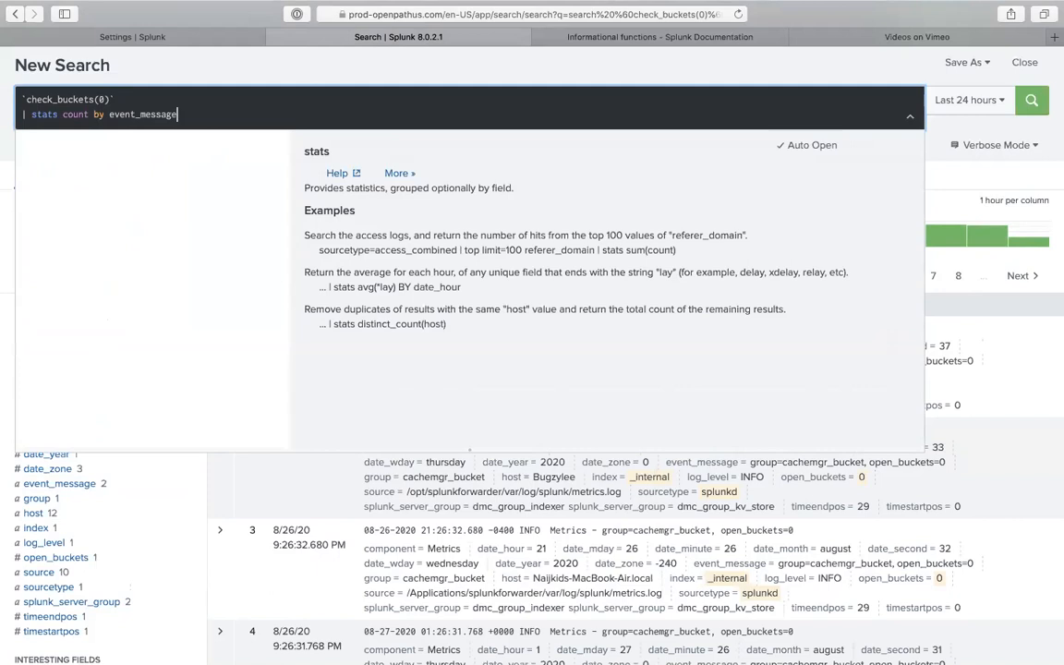
{"action": "key", "text": "Return"}
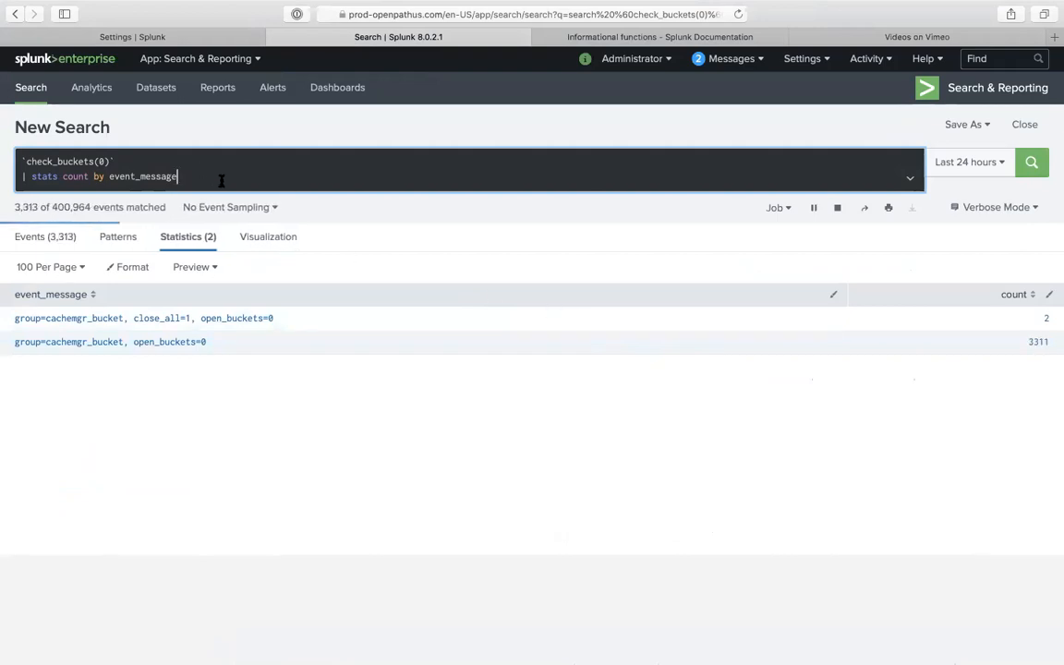
- Replace the isnum(true_false) validation expression with 'eval'
{"action": "left_click", "coordinate": [214, 40]}
{"action": "left_click", "coordinate": [470, 376]}
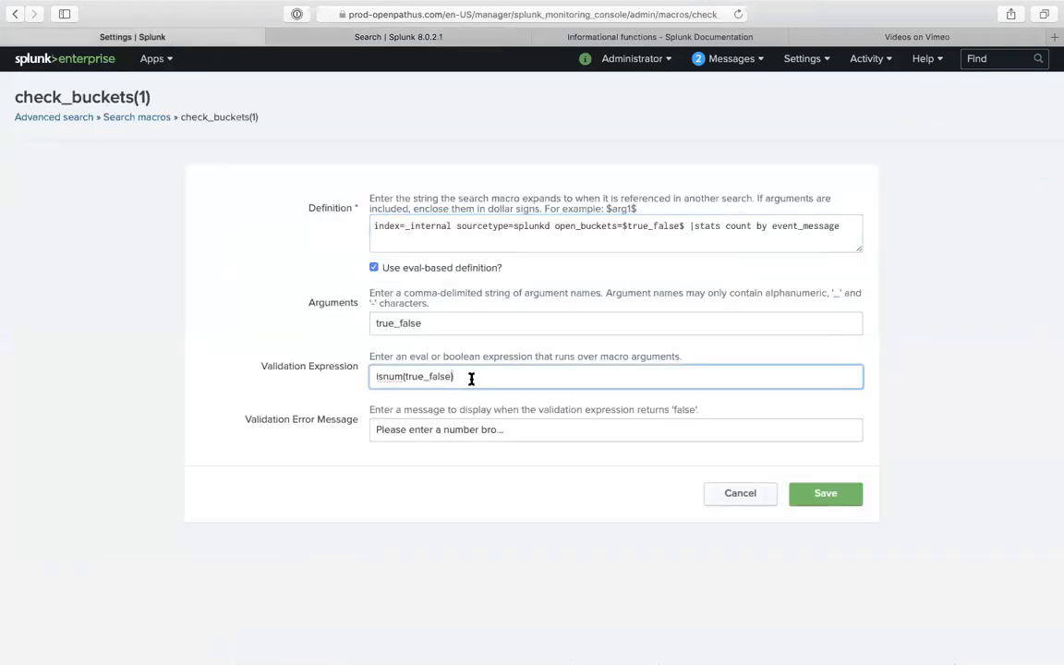
{"action": "triple_click", "coordinate": [471, 378]}
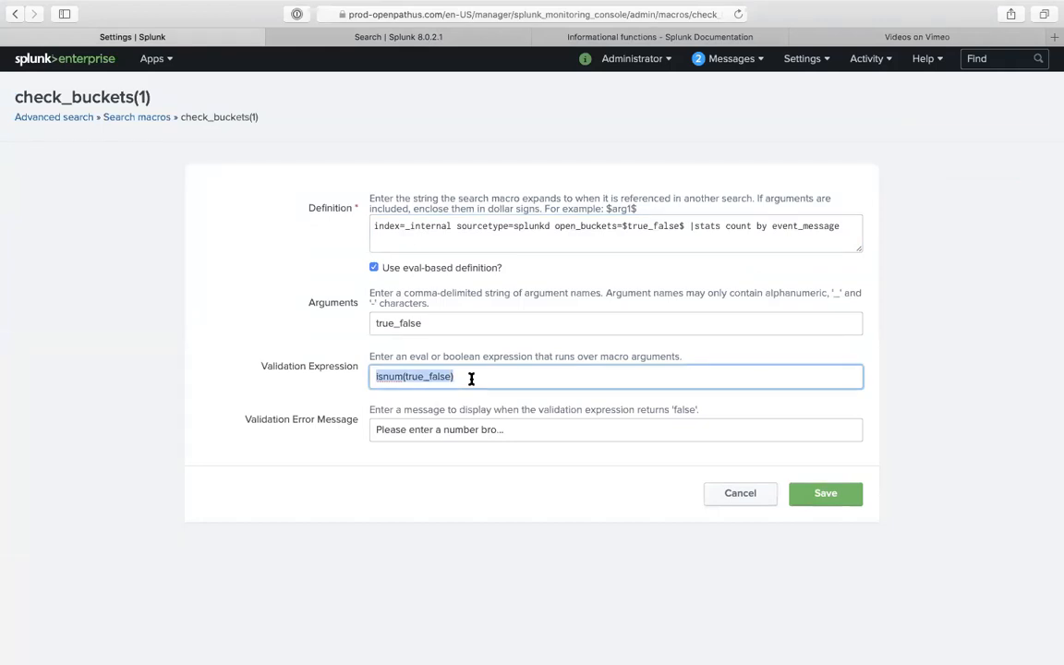
{"action": "type", "text": "eval"}
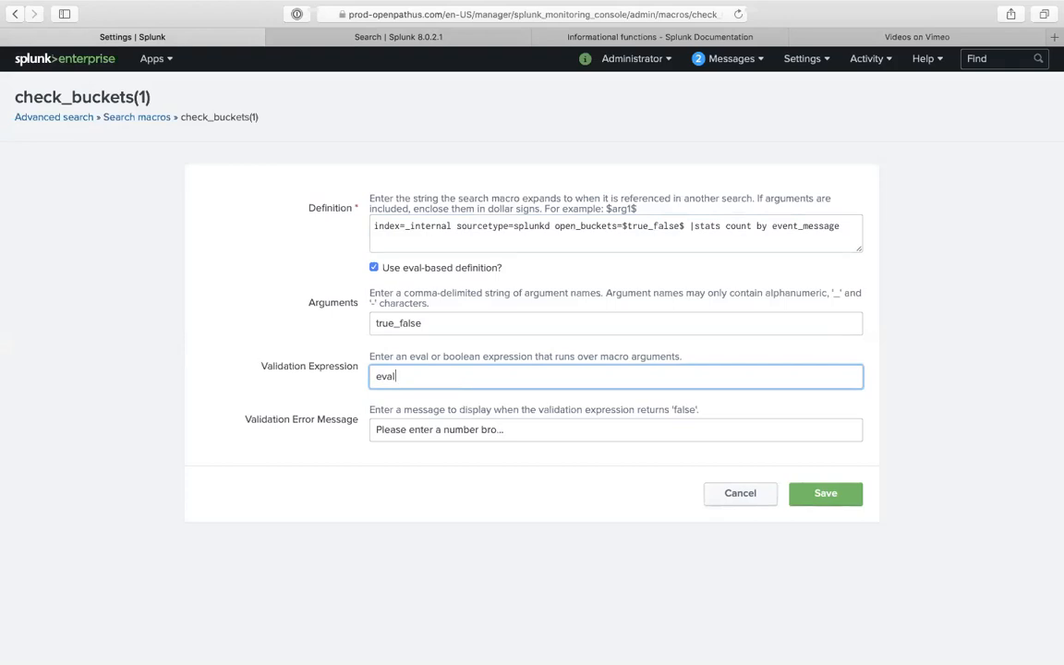
- Copy the second result row's 'group=cachemgr_bucket, open_buckets=0' message
{"action": "left_click", "coordinate": [356, 42]}
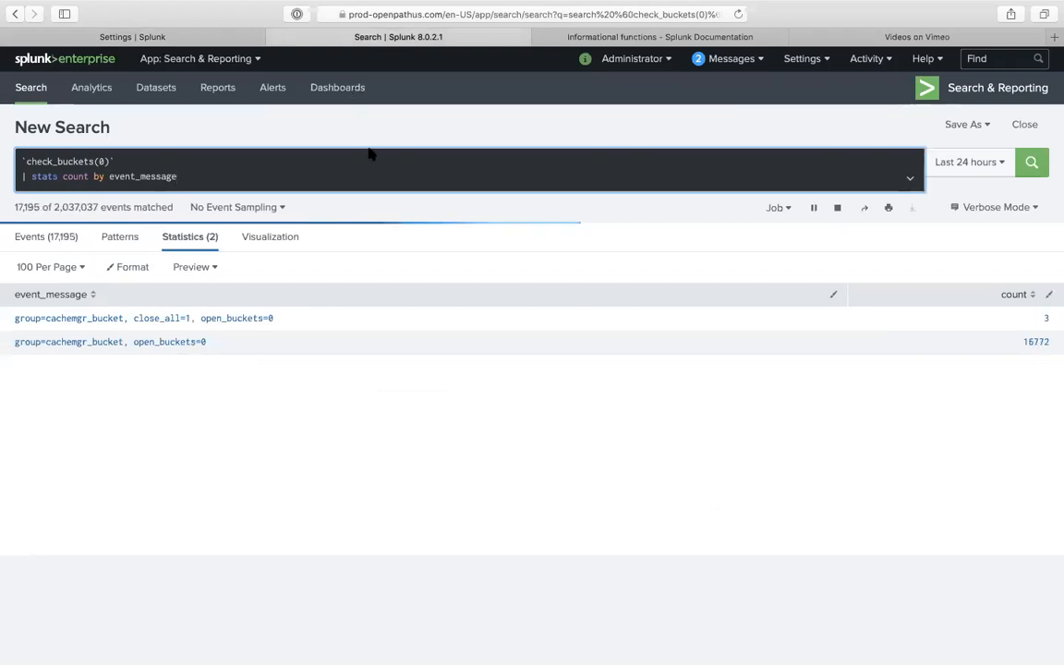
{"action": "left_click", "coordinate": [197, 36]}
{"action": "left_click", "coordinate": [355, 39]}
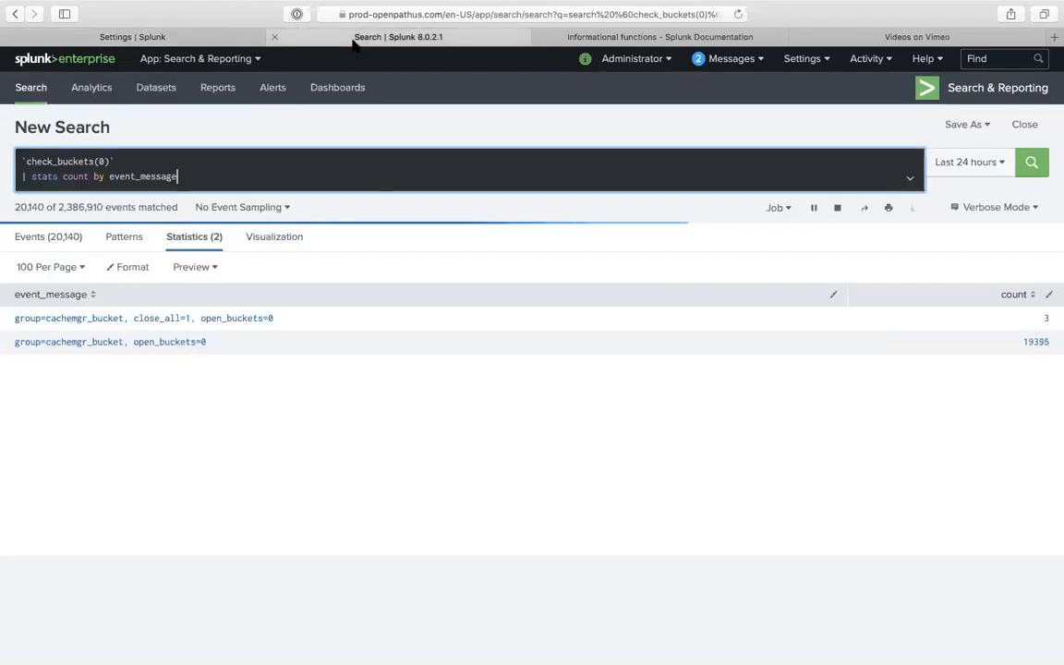
{"action": "left_click_drag", "start_coordinate": [211, 345], "coordinate": [126, 343]}
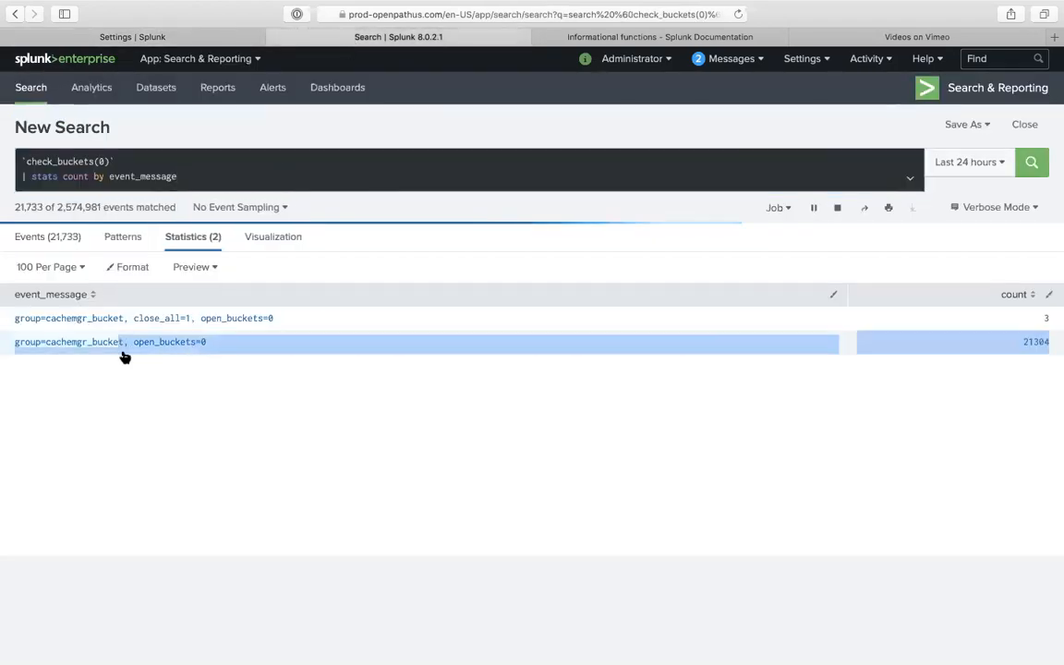
{"action": "left_click_drag", "start_coordinate": [206, 345], "coordinate": [11, 344]}
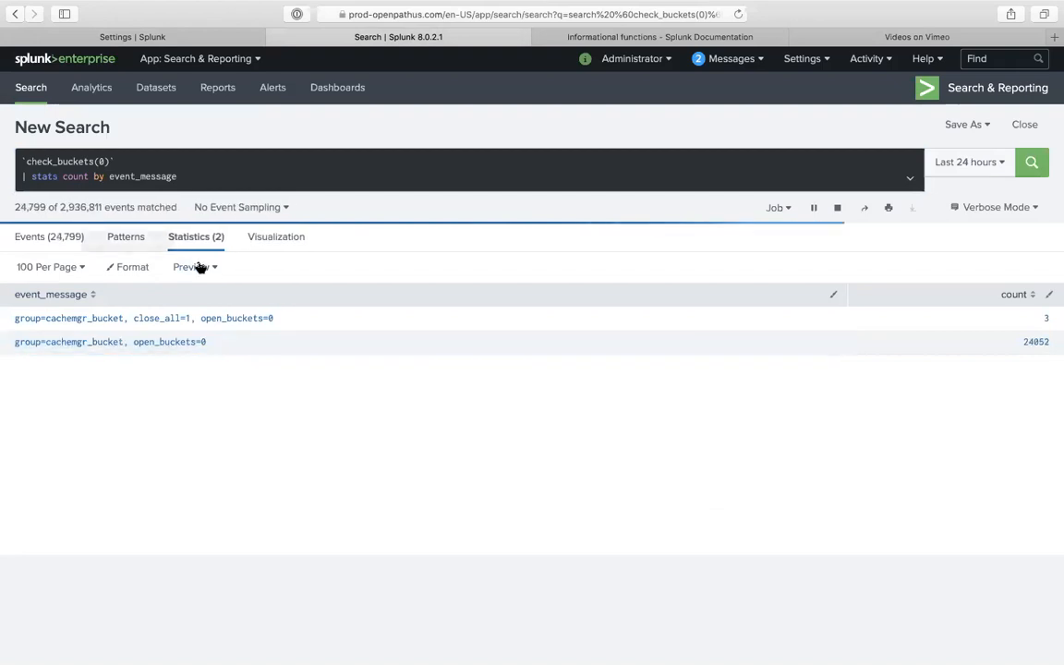
{"action": "left_click_drag", "start_coordinate": [203, 345], "coordinate": [14, 341]}
{"action": "right_click", "coordinate": [34, 342]}
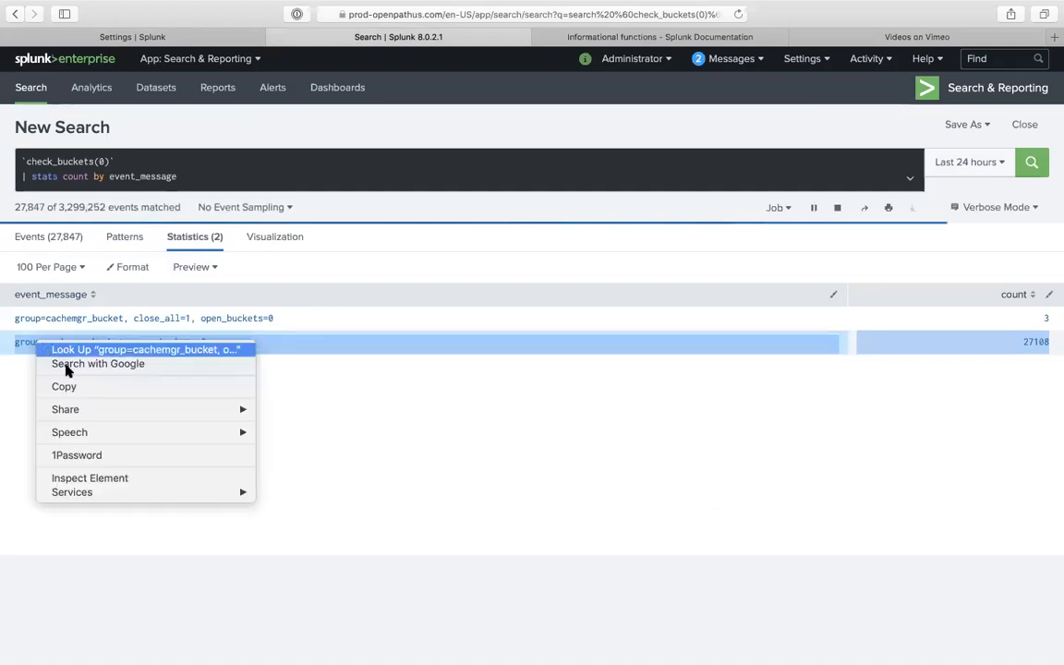
{"action": "left_click", "coordinate": [67, 385]}
{"action": "left_click", "coordinate": [238, 36]}
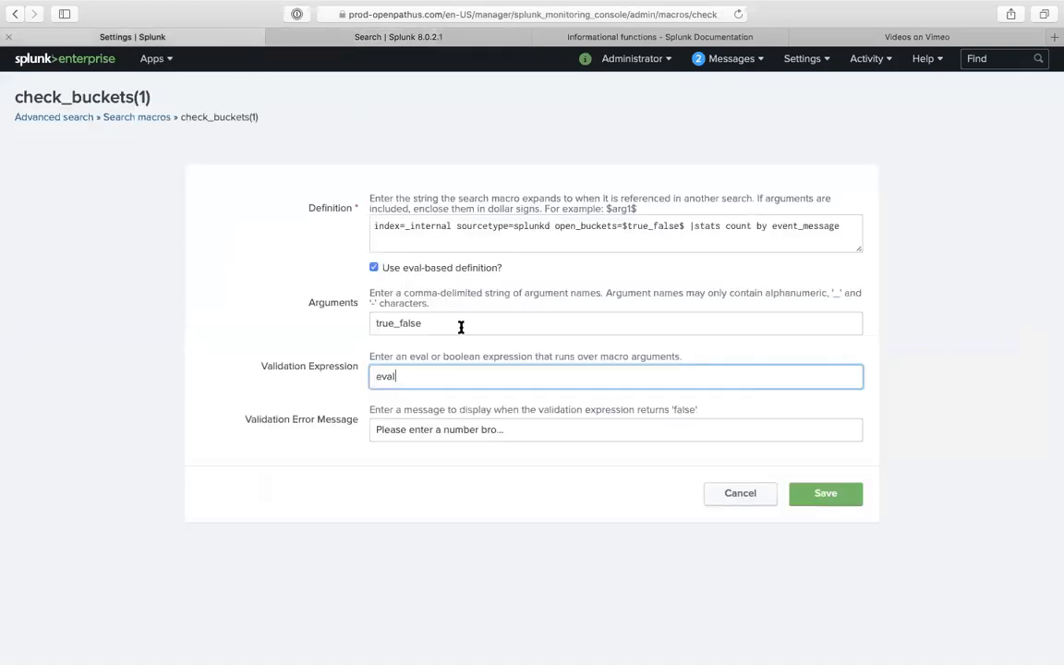
- Extend the validation expression after eval to 'event_message=if(event_message', removing stray text
{"action": "type", "text": "eval "}
{"action": "type", "text": "fake"}
{"action": "key", "text": "BackSpace"}
{"action": "key", "text": "BackSpace"}
{"action": "type", "text": "event_message=if("}
{"action": "key", "text": "super+v"}
{"action": "key", "text": "super+z"}
{"action": "type", "text": "event_mess"}
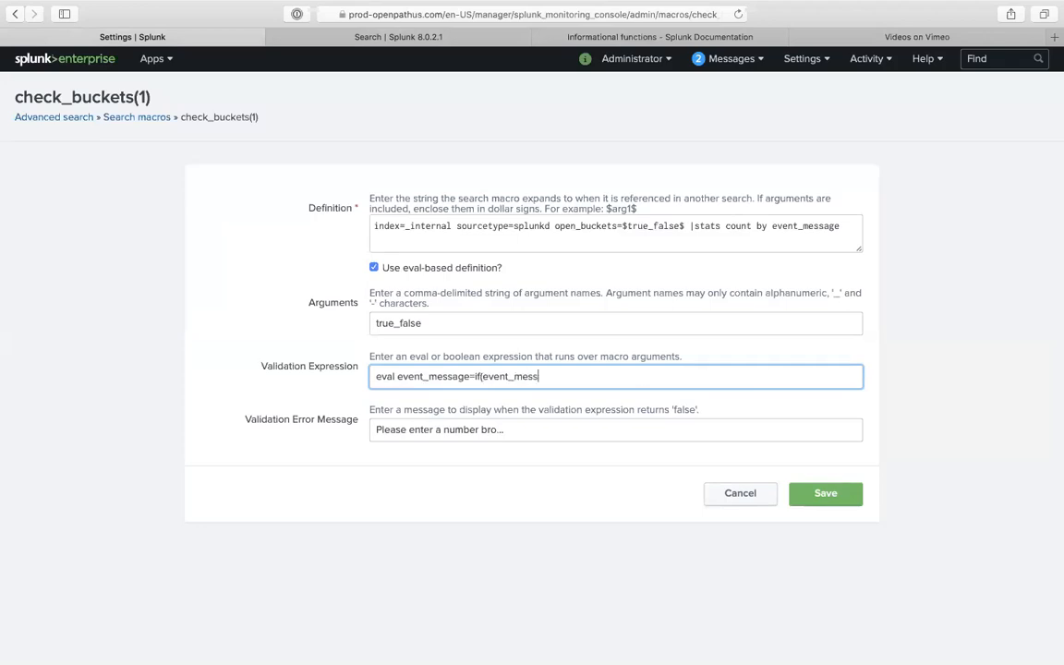
{"action": "type", "text": "age!="}
- Paste the 'group=cachemgr_bucket, open_buckets=0' message into the validation expression's if() test
{"action": "left_click", "coordinate": [395, 39]}
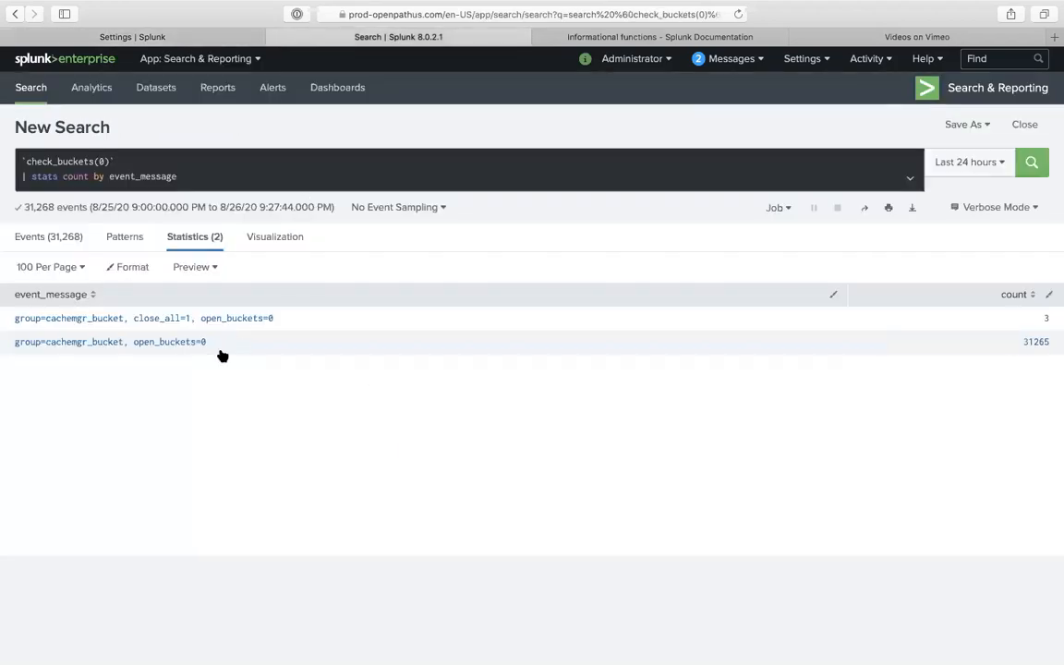
{"action": "left_click_drag", "start_coordinate": [216, 347], "coordinate": [12, 342]}
{"action": "right_click", "coordinate": [46, 346]}
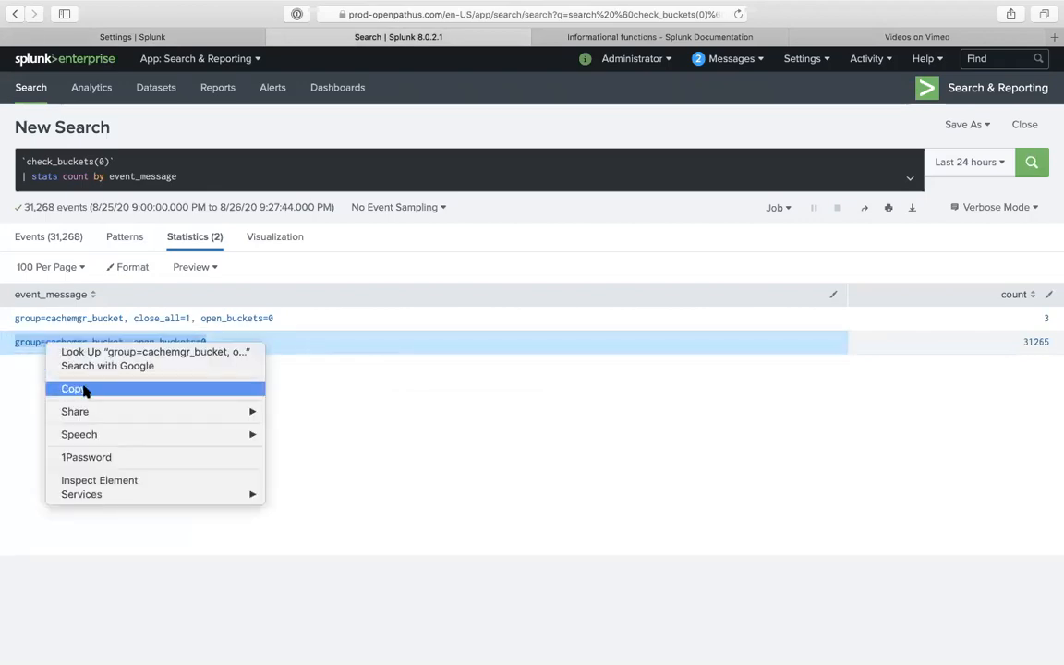
{"action": "left_click", "coordinate": [73, 388]}
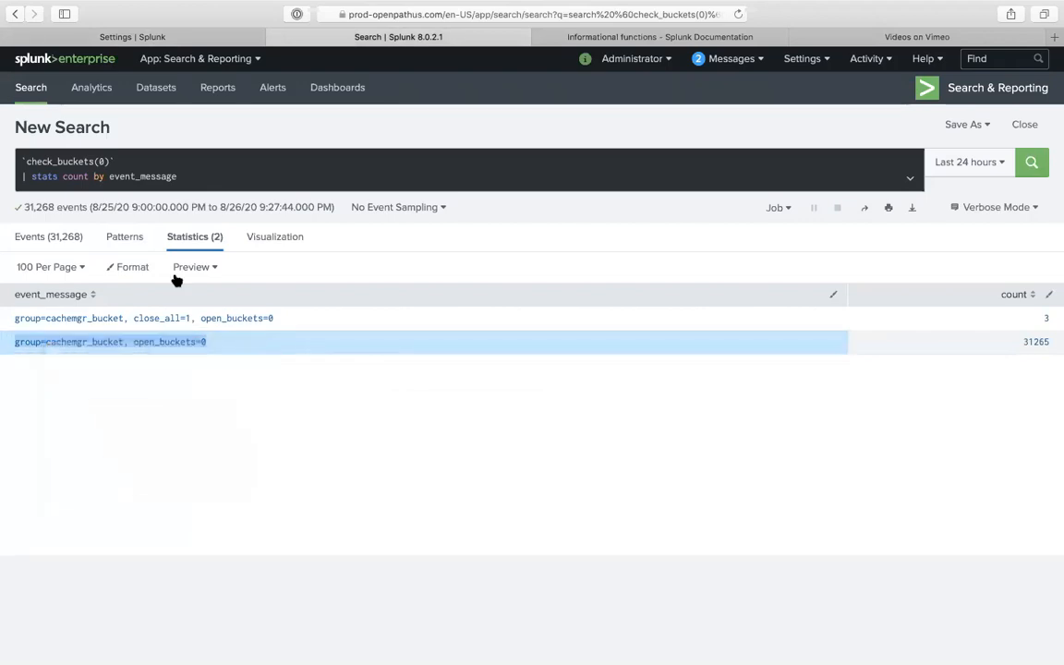
{"action": "left_click", "coordinate": [192, 41]}
{"action": "right_click", "coordinate": [609, 382]}
{"action": "left_click", "coordinate": [593, 376]}
{"action": "right_click", "coordinate": [594, 377]}
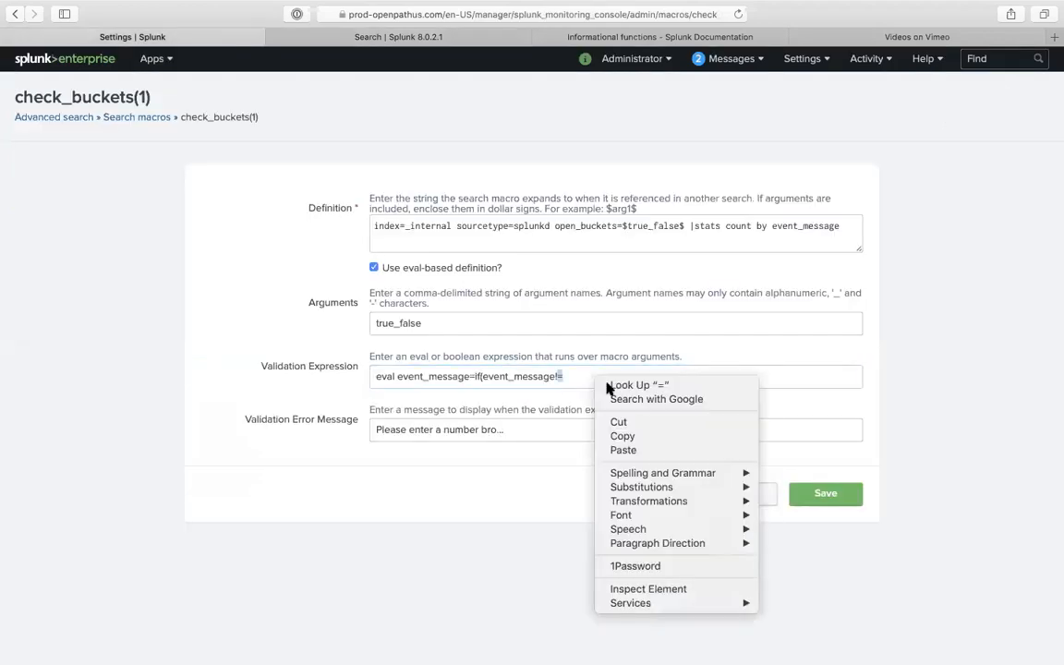
{"action": "left_click", "coordinate": [633, 449]}
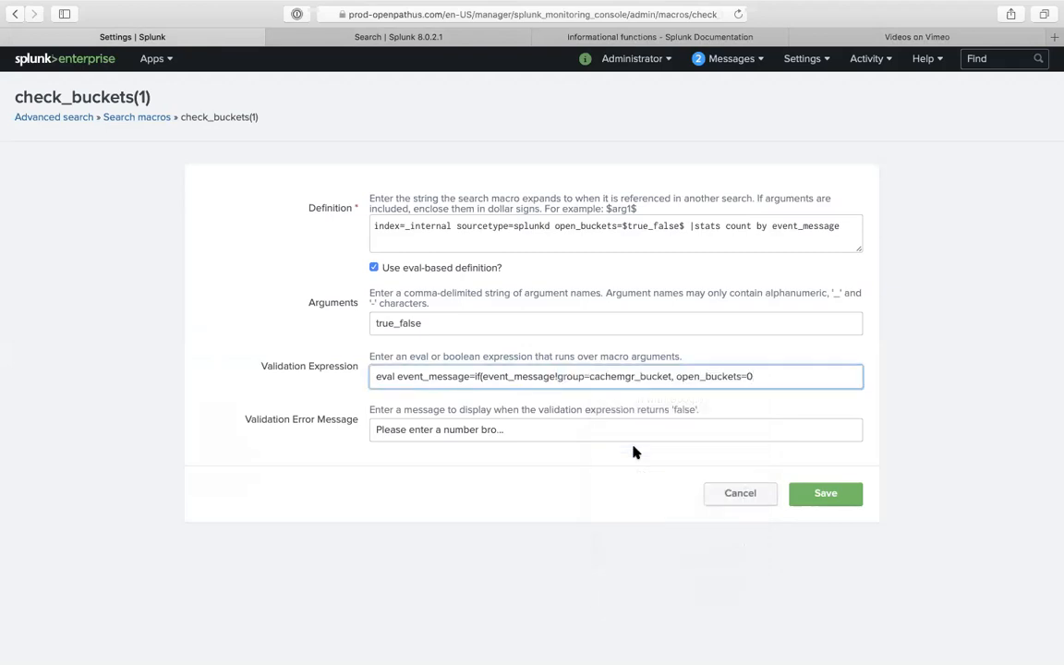
- Put == before the pasted message, wrap it in quotes, and backslash-escape both equals signs
{"action": "left_click", "coordinate": [558, 376]}
{"action": "type", "text": "==\""}
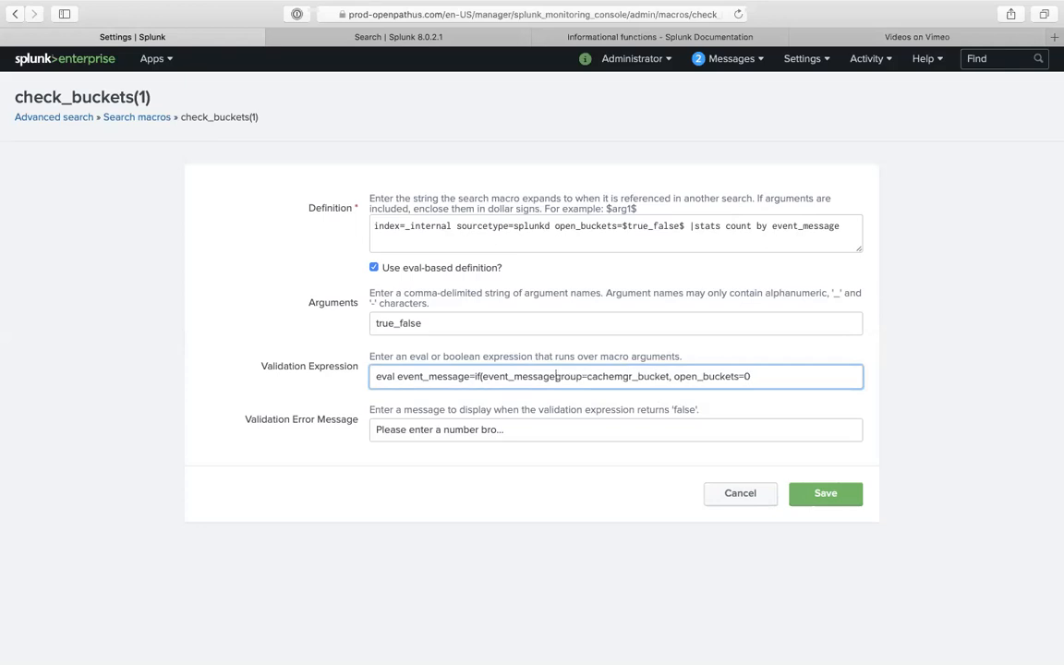
{"action": "left_click", "coordinate": [772, 376]}
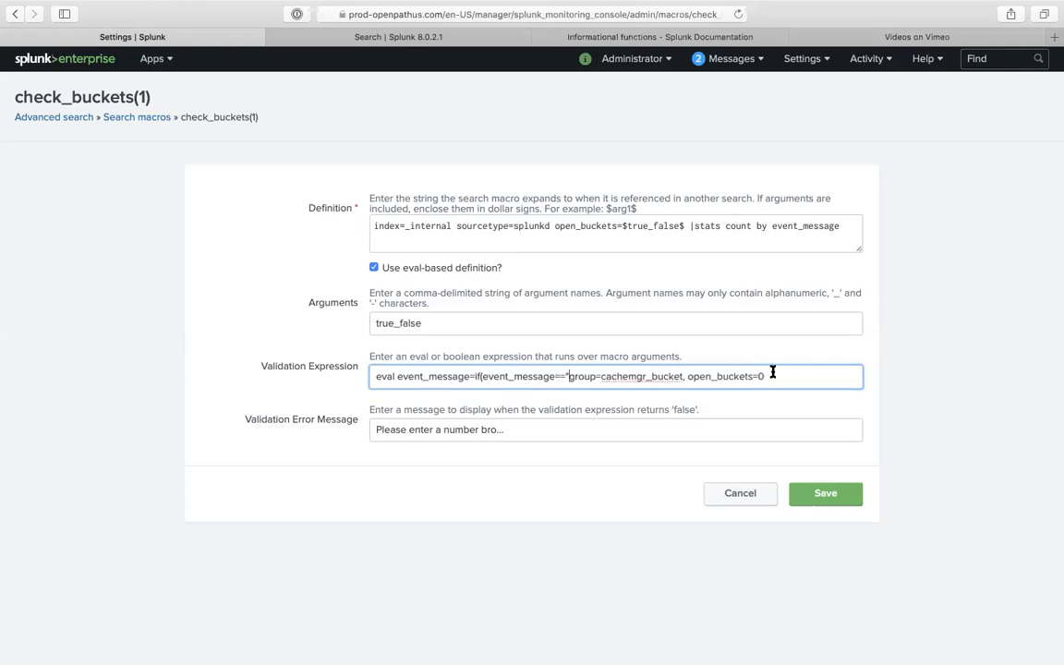
{"action": "type", "text": "\""}
{"action": "left_click", "coordinate": [753, 376]}
{"action": "type", "text": "\\"}
{"action": "left_click", "coordinate": [596, 376]}
{"action": "type", "text": "\\"}
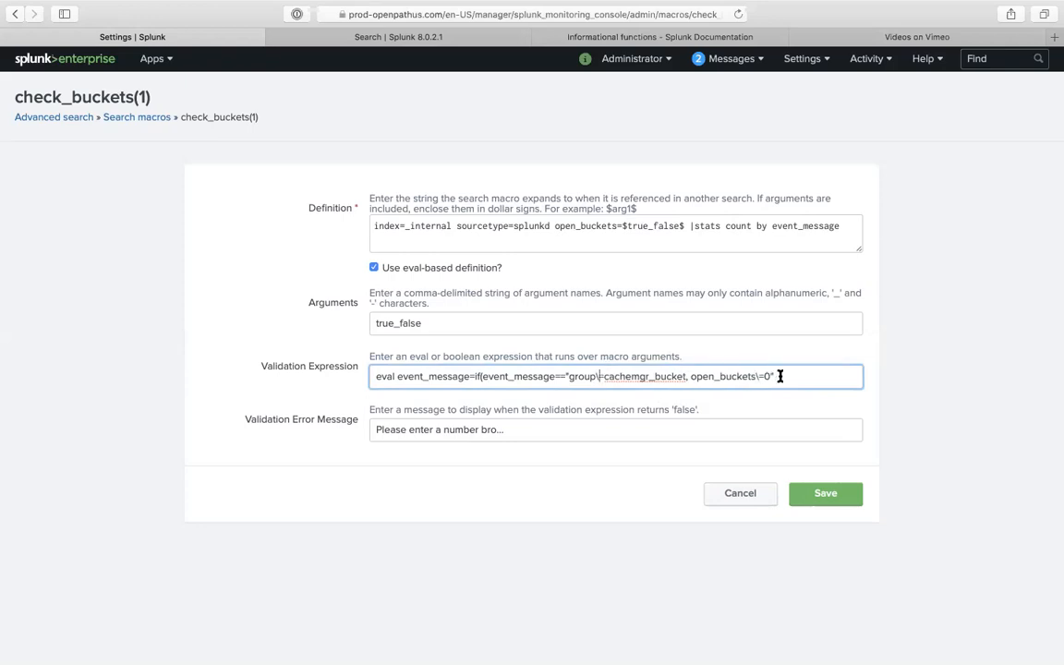
- Close the if() test with a final parenthesis
{"action": "left_click", "coordinate": [482, 376]}
{"action": "type", "text": "like"}
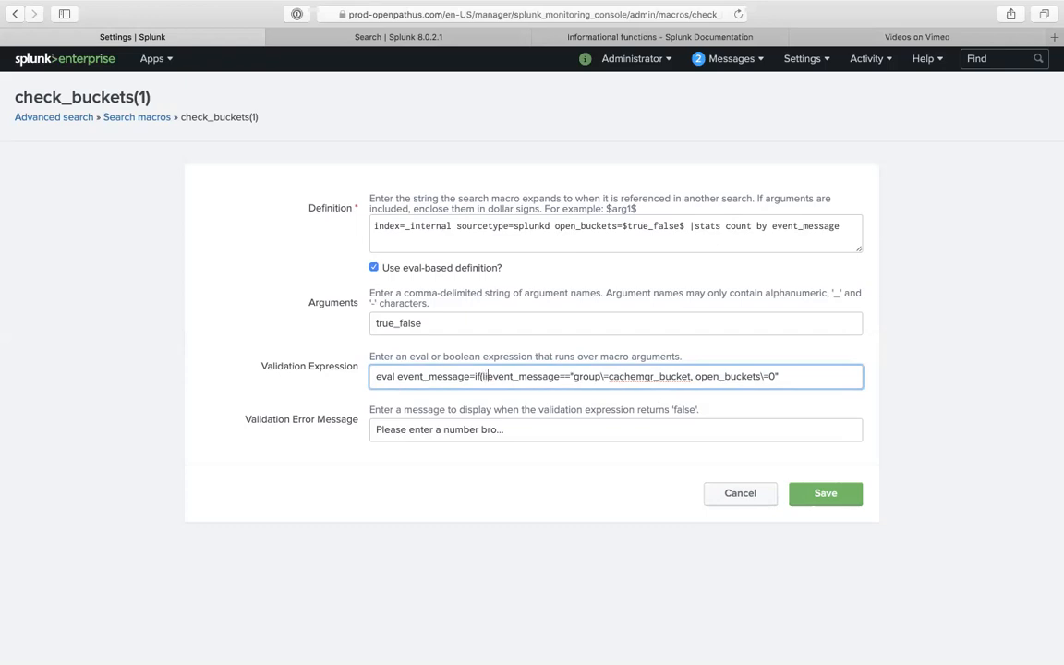
{"action": "type", "text": "("}
{"action": "key", "text": "BackSpace"}
{"action": "key", "text": "BackSpace"}
{"action": "key", "text": "BackSpace"}
{"action": "key", "text": "BackSpace"}
{"action": "key", "text": "BackSpace"}
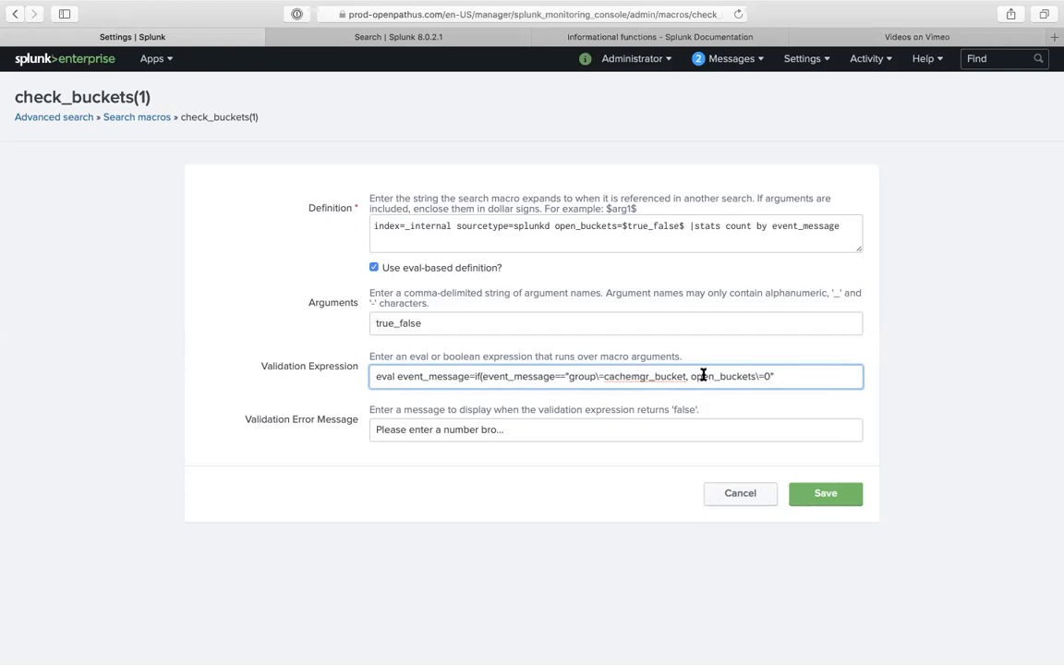
{"action": "triple_click", "coordinate": [791, 369]}
{"action": "left_click", "coordinate": [789, 373]}
{"action": "type", "text": ")"}
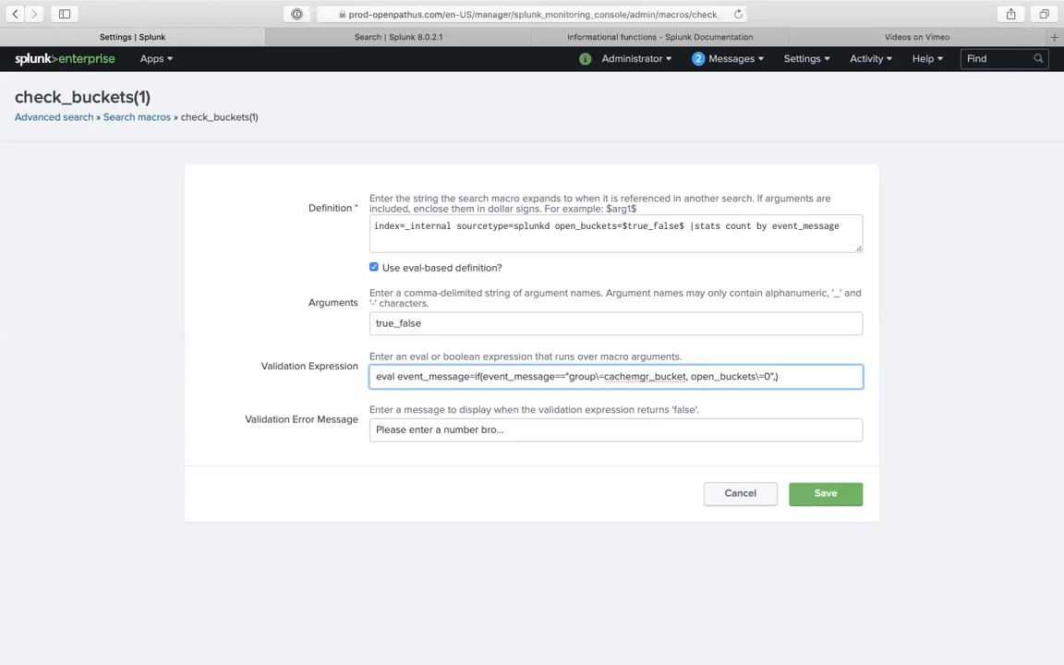
- End check_buckets(1)'s validation expression with "false") and save the macro
{"action": "type", "text": "alse"}
{"action": "type", "text": "\""}
{"action": "left_click", "coordinate": [825, 492]}
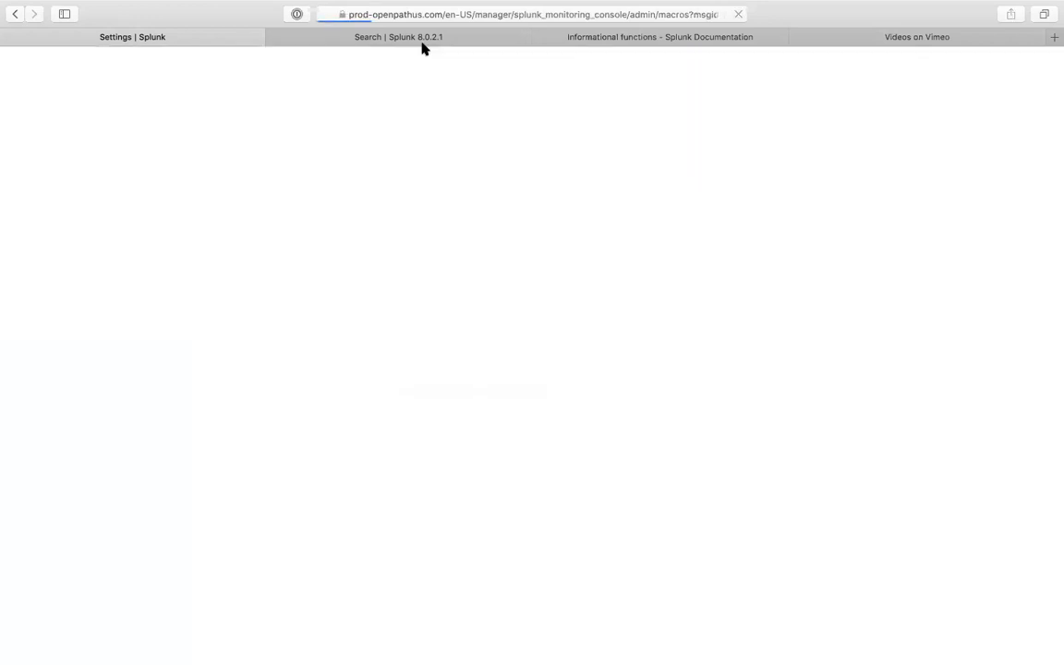
{"action": "left_click", "coordinate": [423, 39]}
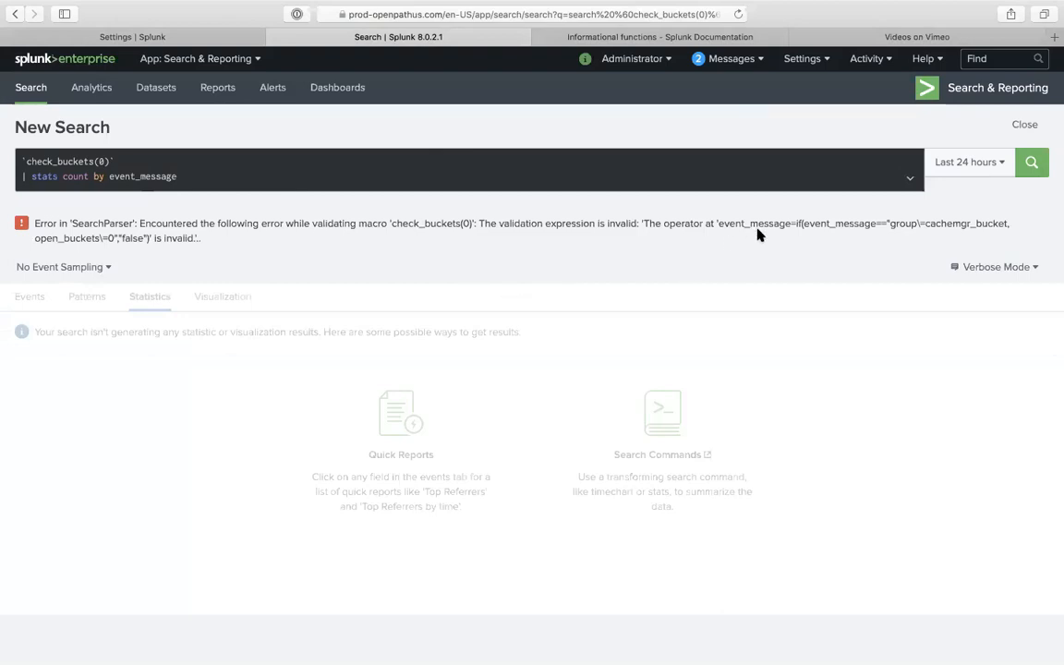
- Delete the '| stats count by event_message' line, leaving only check_buckets(0) in the search
{"action": "left_click", "coordinate": [474, 186]}
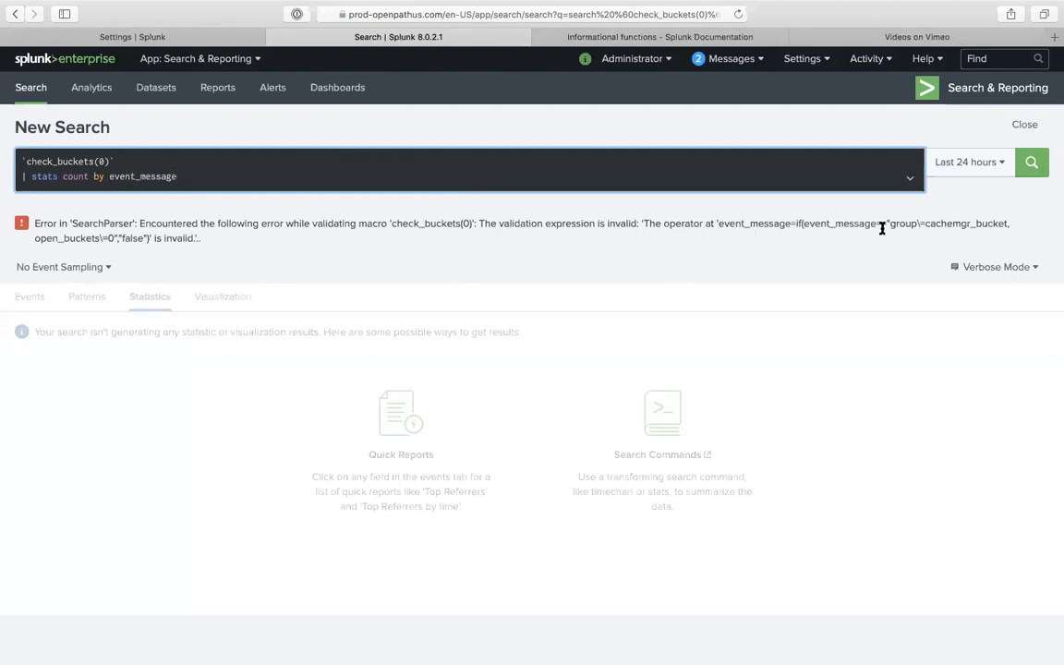
{"action": "left_click", "coordinate": [919, 222]}
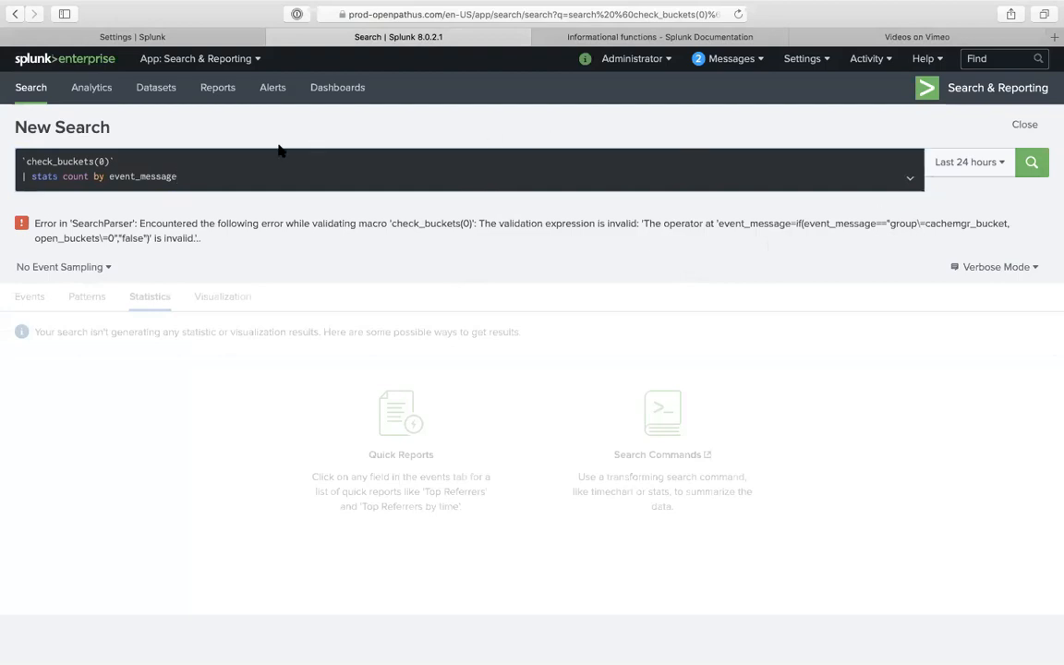
{"action": "left_click_drag", "start_coordinate": [200, 184], "coordinate": [22, 179]}
{"action": "key", "text": "BackSpace"}
{"action": "key", "text": "BackSpace"}
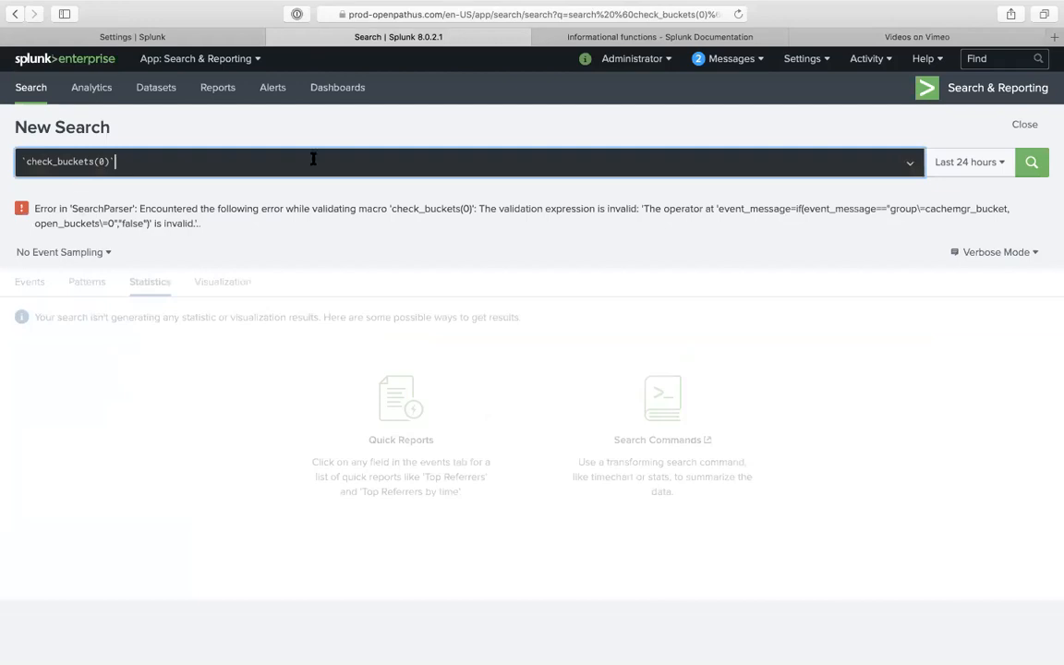
{"action": "left_click", "coordinate": [213, 38]}
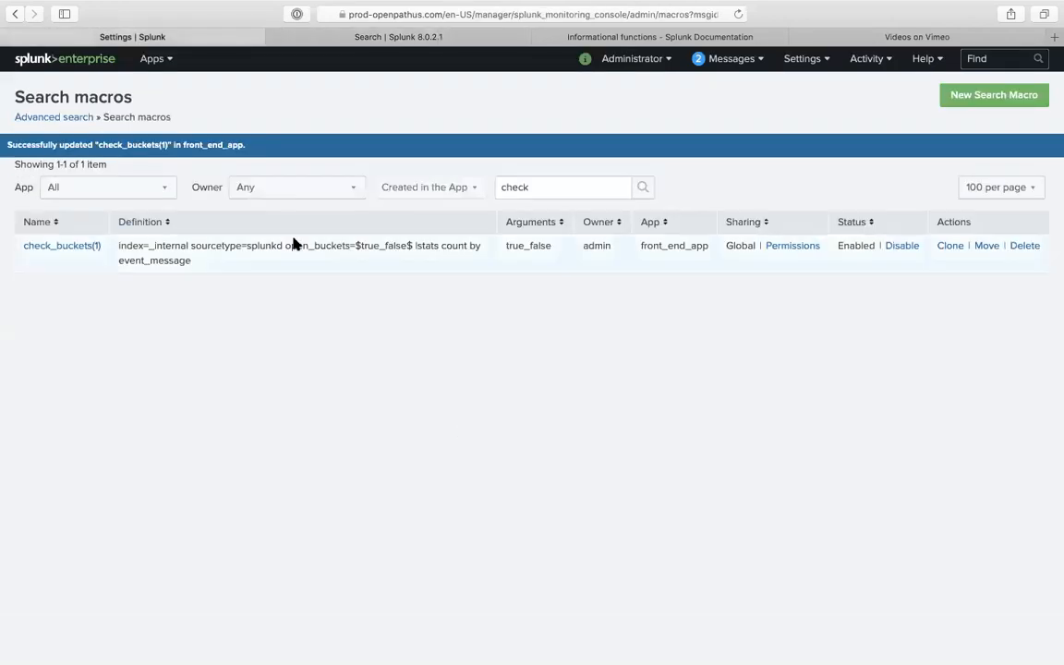
- Clear check_buckets(1)'s validation expression entirely and save the macro
{"action": "left_click", "coordinate": [89, 244]}
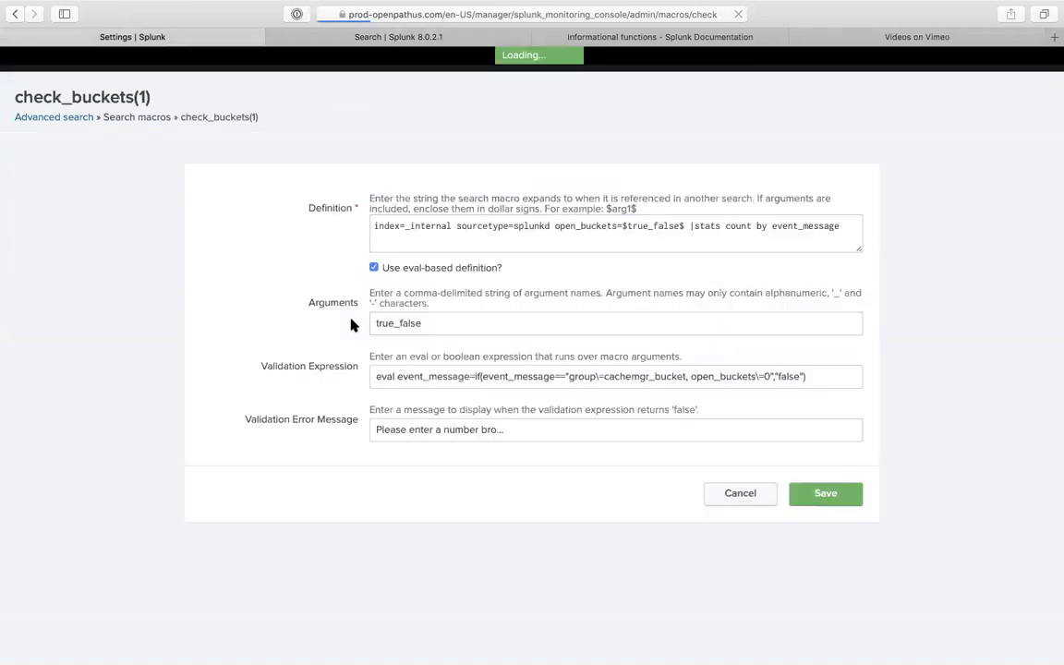
{"action": "left_click", "coordinate": [582, 375]}
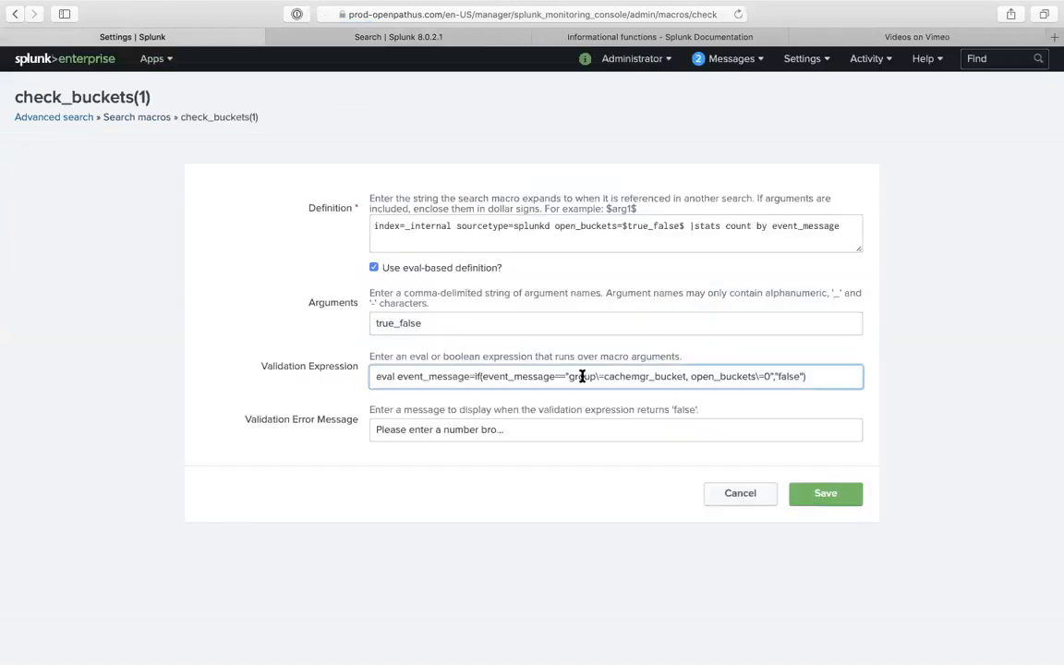
{"action": "left_click_drag", "start_coordinate": [609, 376], "coordinate": [598, 377]}
{"action": "triple_click", "coordinate": [508, 382]}
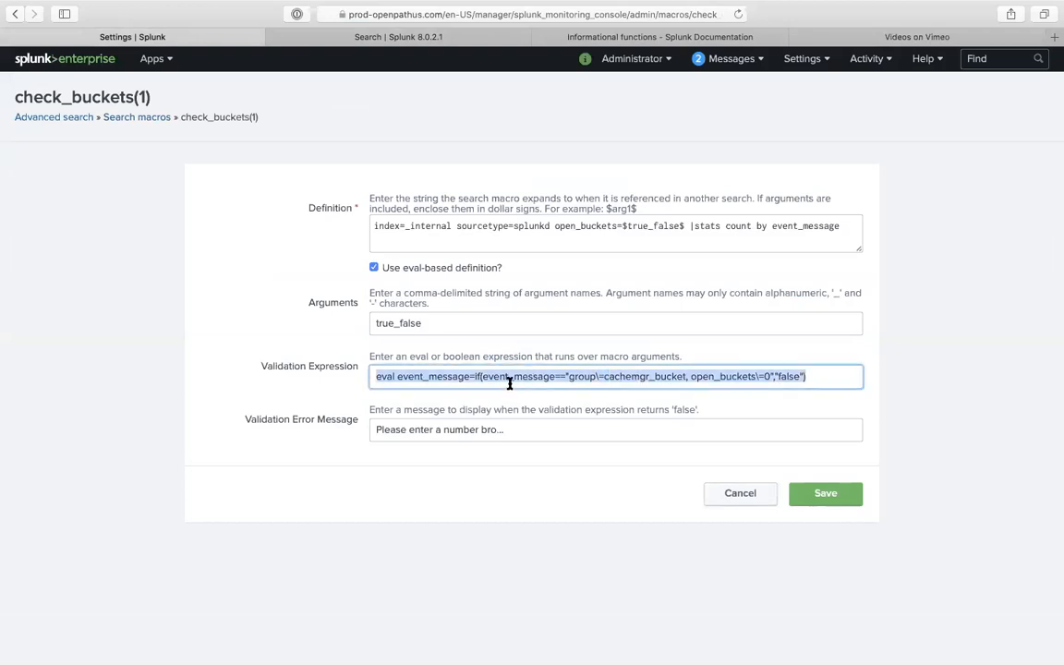
{"action": "key", "text": "BackSpace"}
{"action": "left_click", "coordinate": [847, 500]}
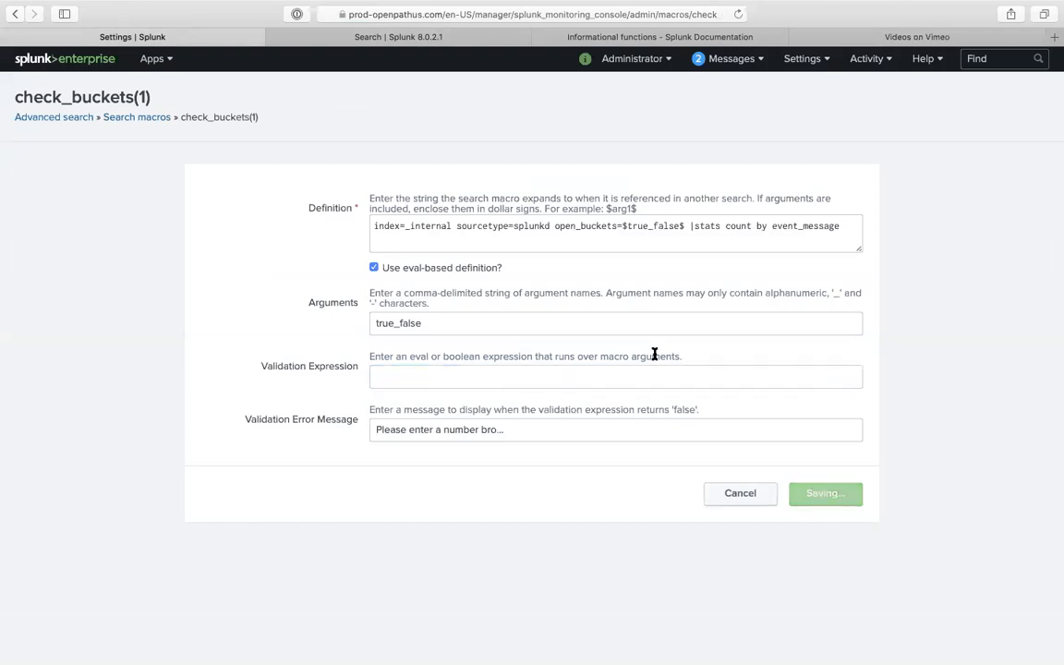
- Rerun and reload the check_buckets(0) search to retest the macro
{"action": "left_click", "coordinate": [368, 37]}
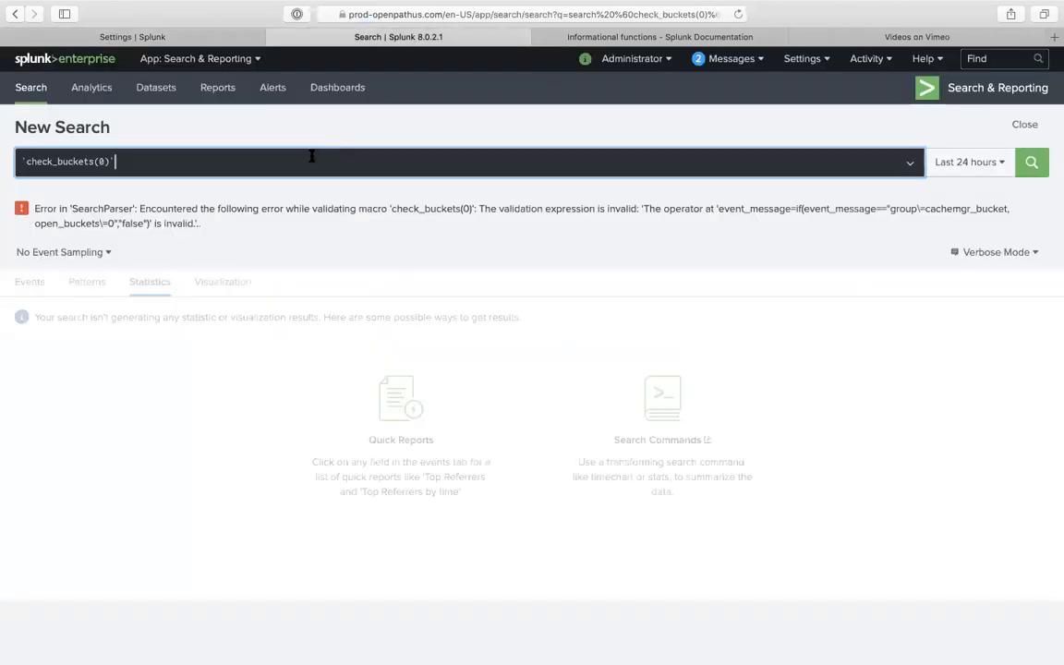
{"action": "left_click", "coordinate": [1032, 163]}
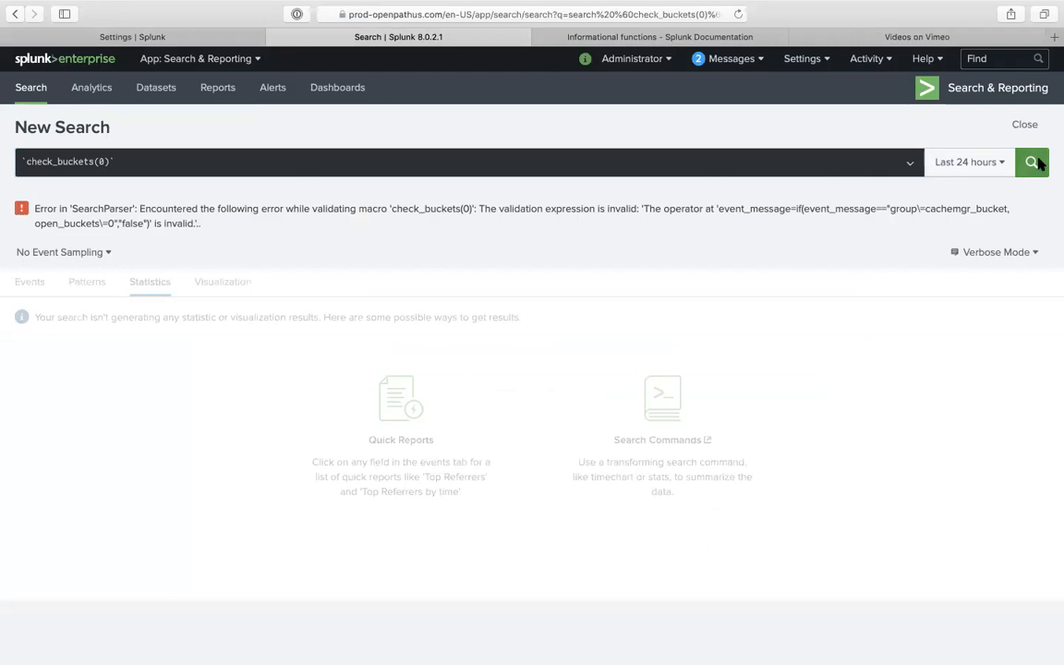
{"action": "left_click", "coordinate": [735, 11]}
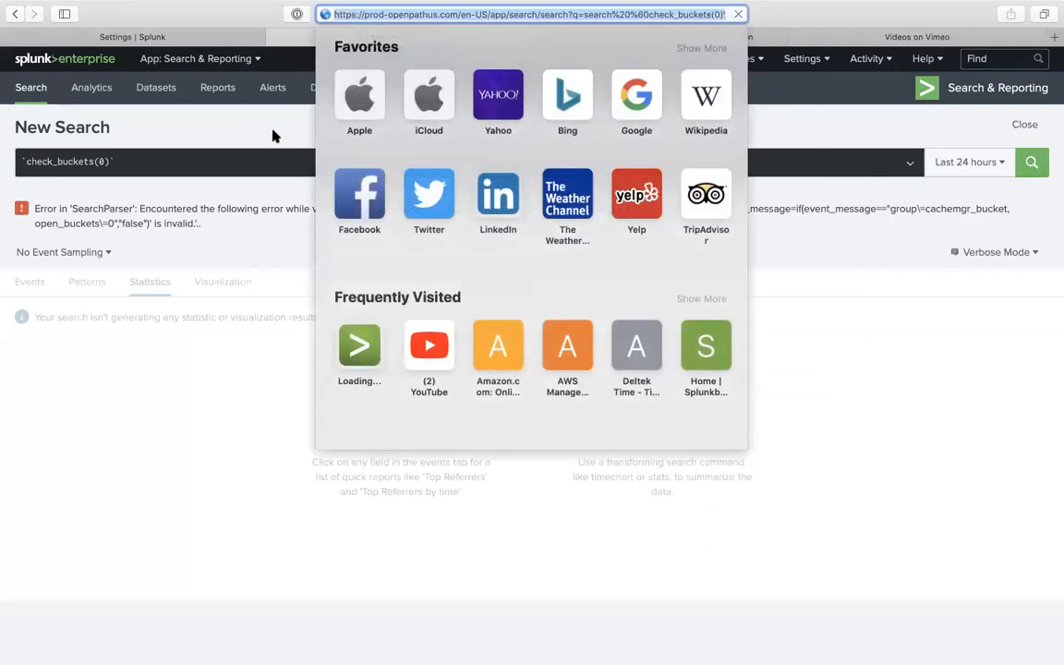
{"action": "key", "text": "Return"}
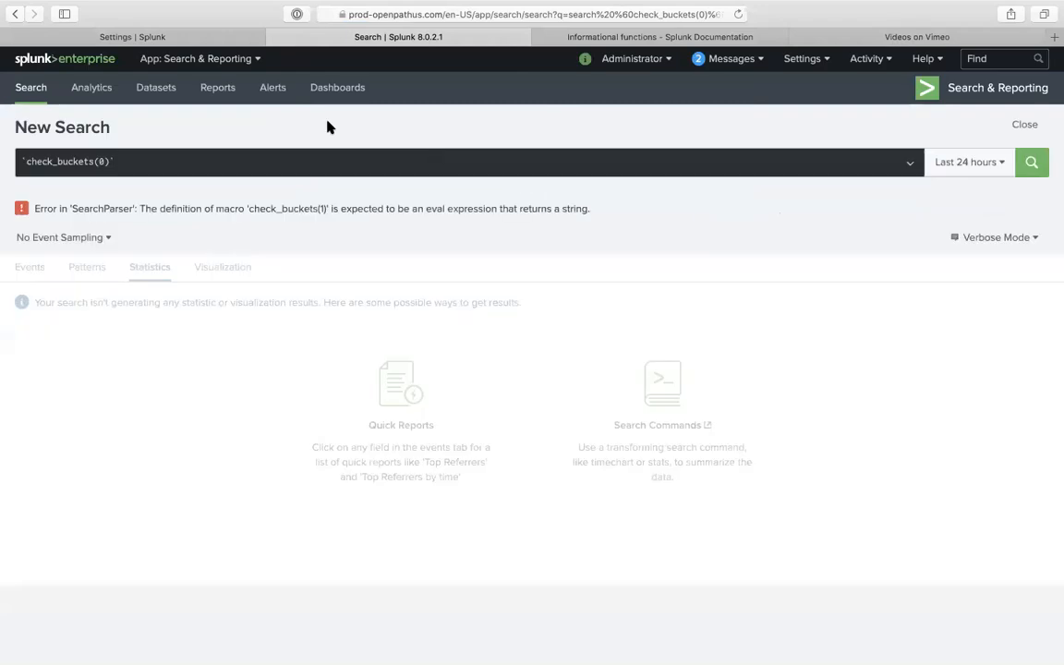
- Clear check_buckets(1)'s validation error message and save the macro
{"action": "left_click", "coordinate": [195, 37]}
{"action": "left_click", "coordinate": [88, 245]}
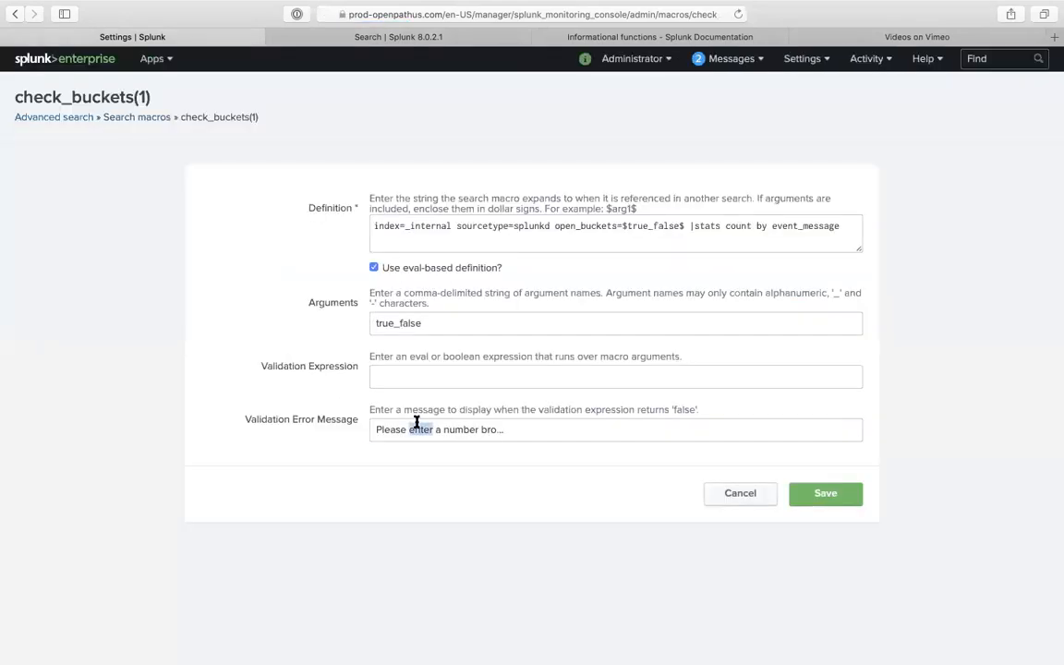
{"action": "left_click", "coordinate": [378, 430]}
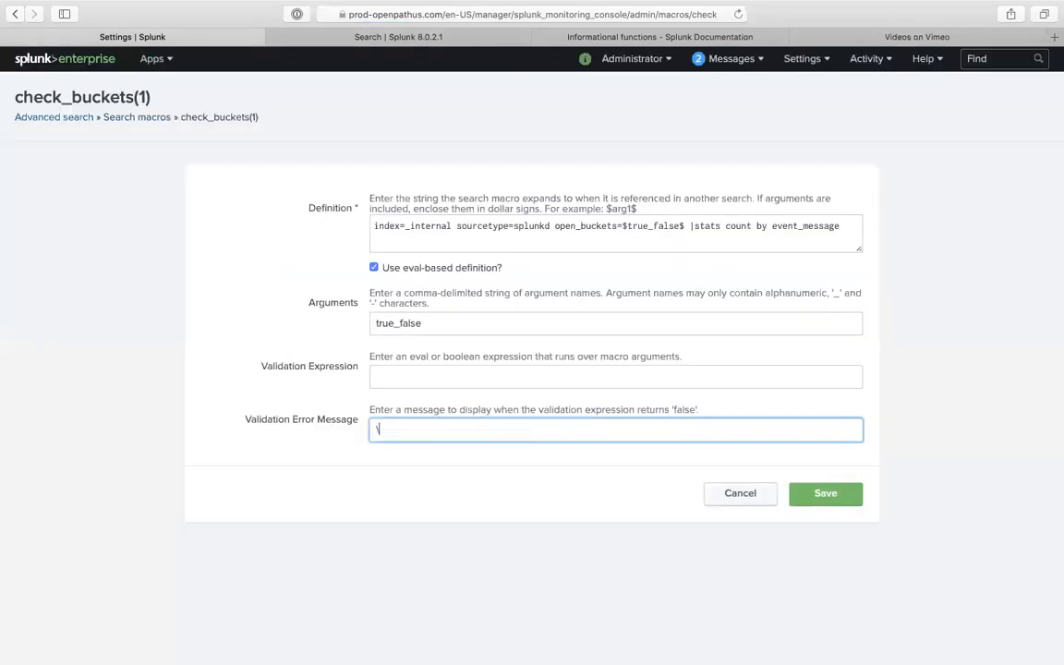
{"action": "left_click", "coordinate": [822, 489]}
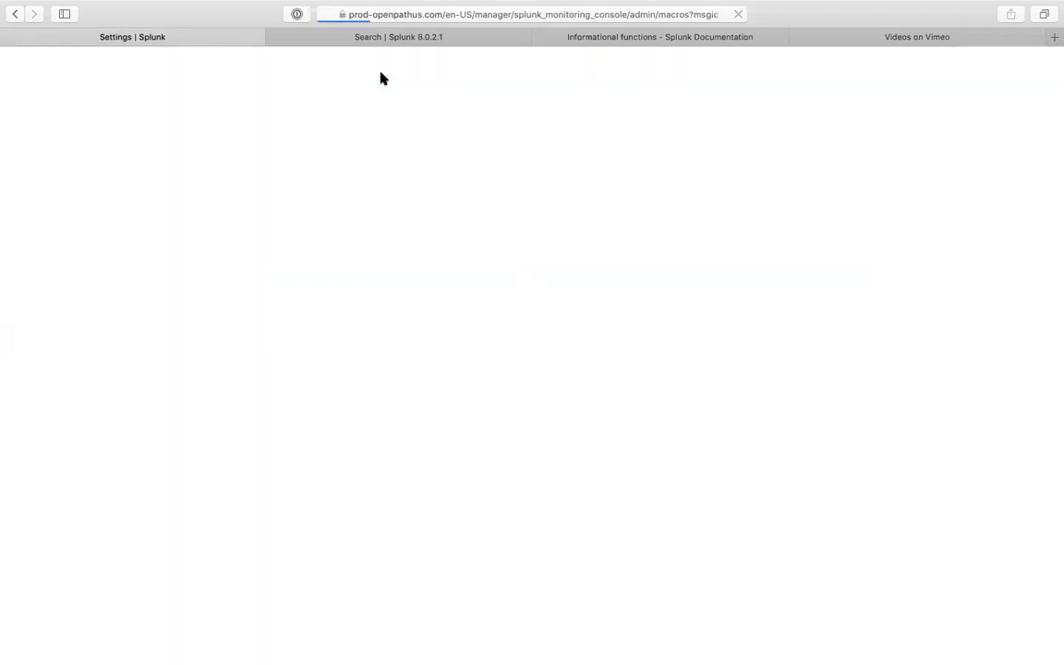
- Reload the check_buckets(0) search, then reopen check_buckets(1) for editing
{"action": "left_click", "coordinate": [398, 37]}
{"action": "left_click", "coordinate": [737, 13]}
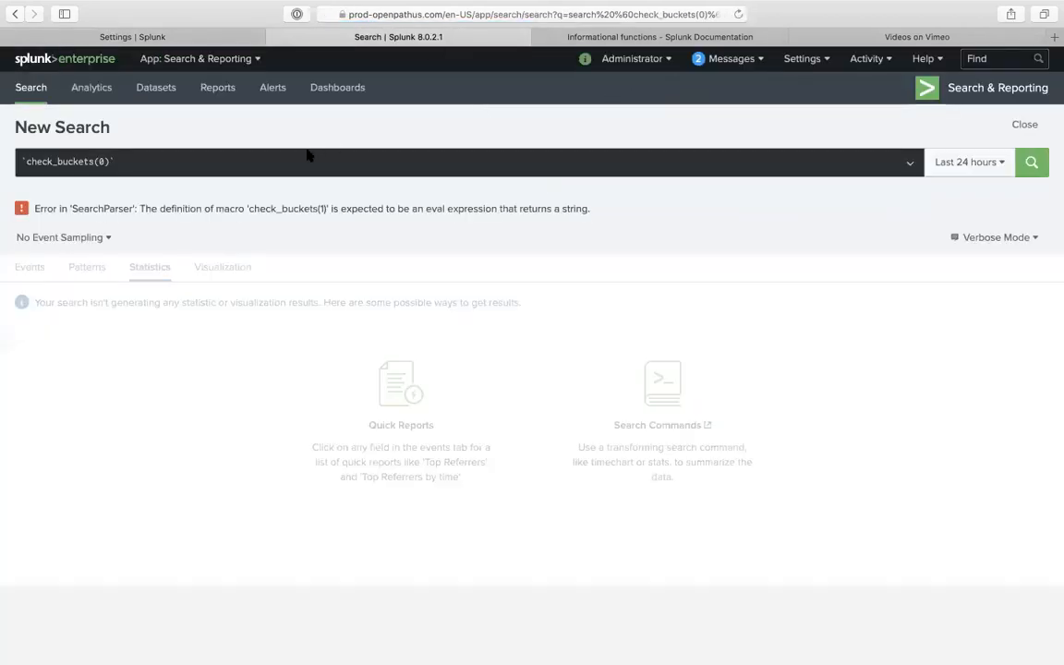
{"action": "left_click", "coordinate": [293, 159]}
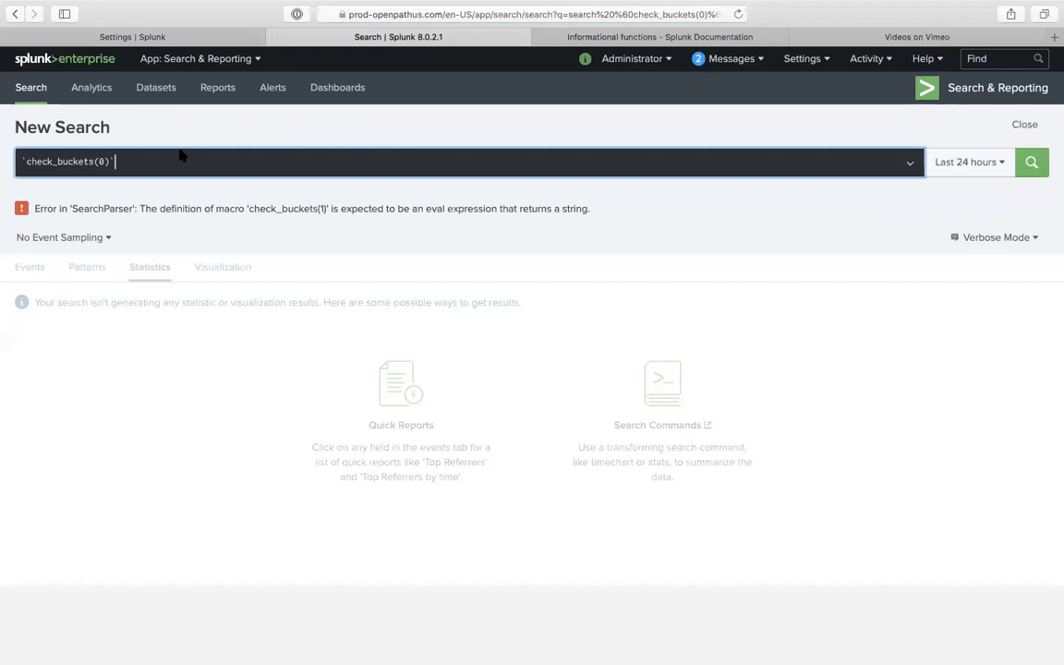
{"action": "left_click", "coordinate": [179, 36]}
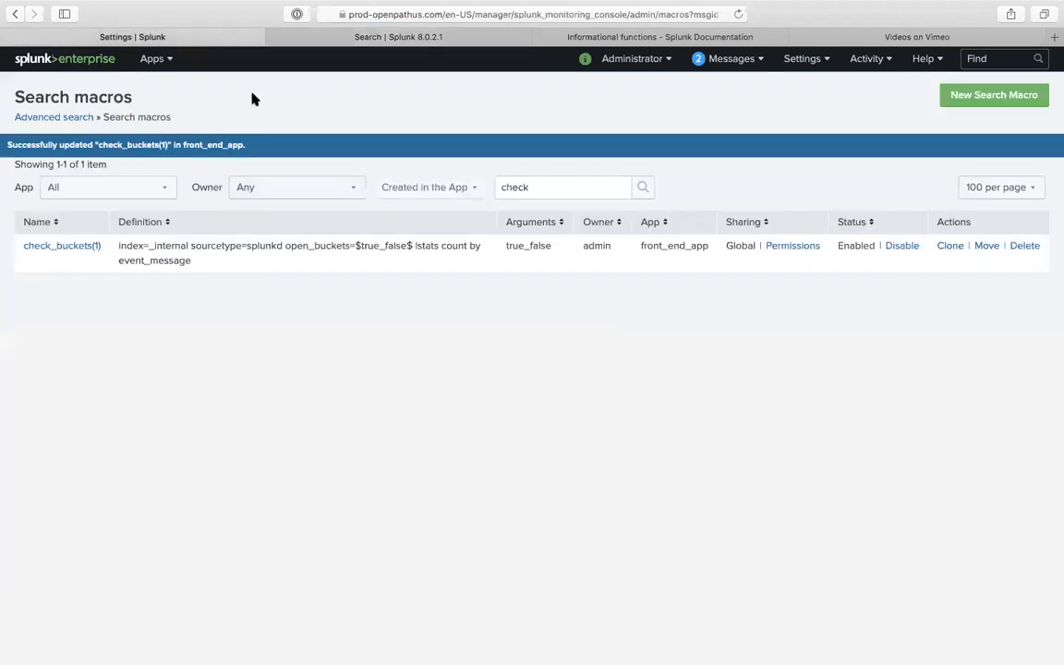
{"action": "left_click", "coordinate": [74, 245]}
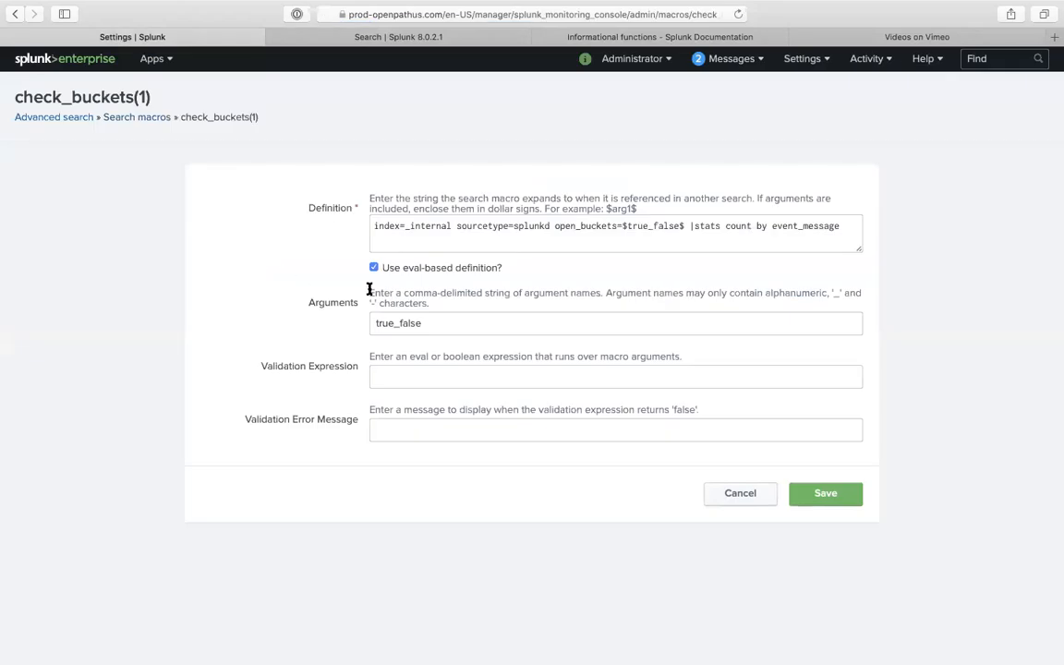
- Rerun the existing check_buckets(0) search
{"action": "left_click", "coordinate": [310, 42]}
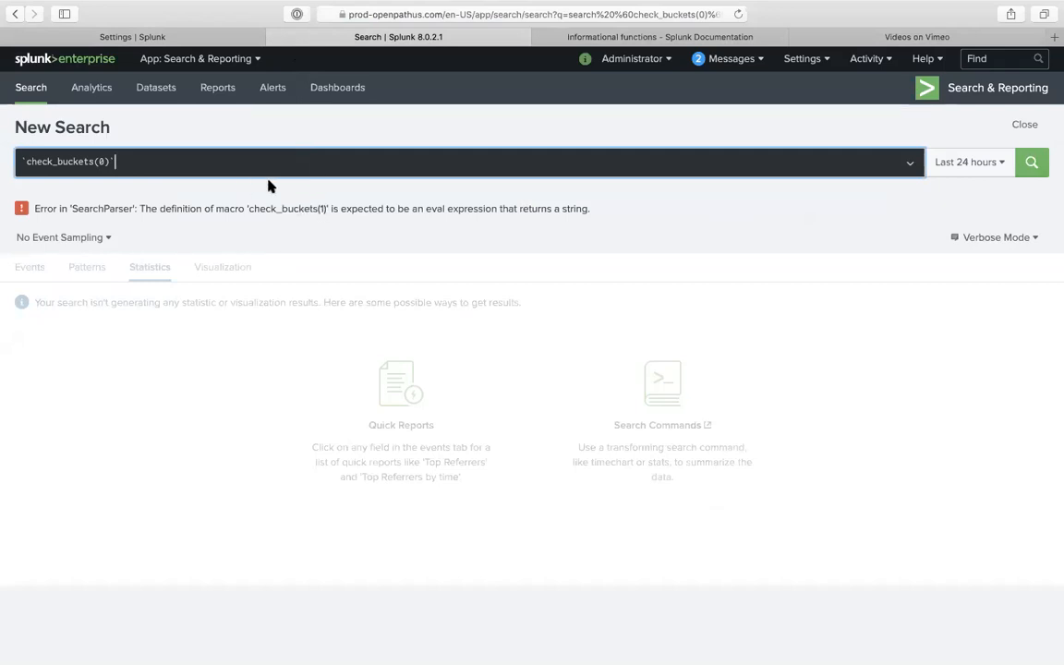
{"action": "left_click", "coordinate": [108, 162]}
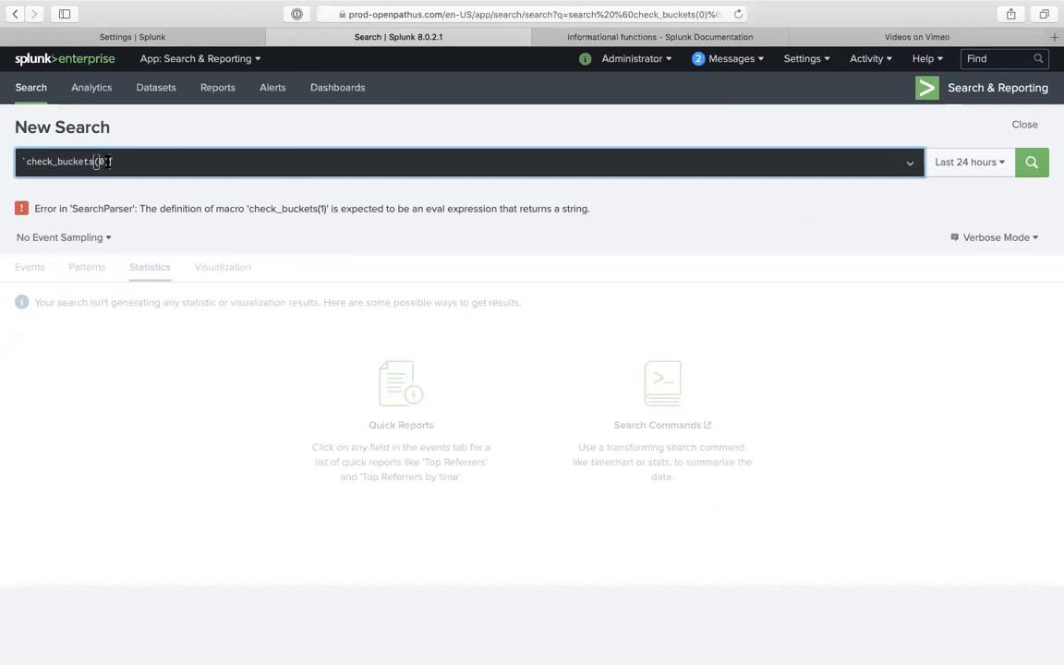
{"action": "left_click", "coordinate": [1042, 161]}
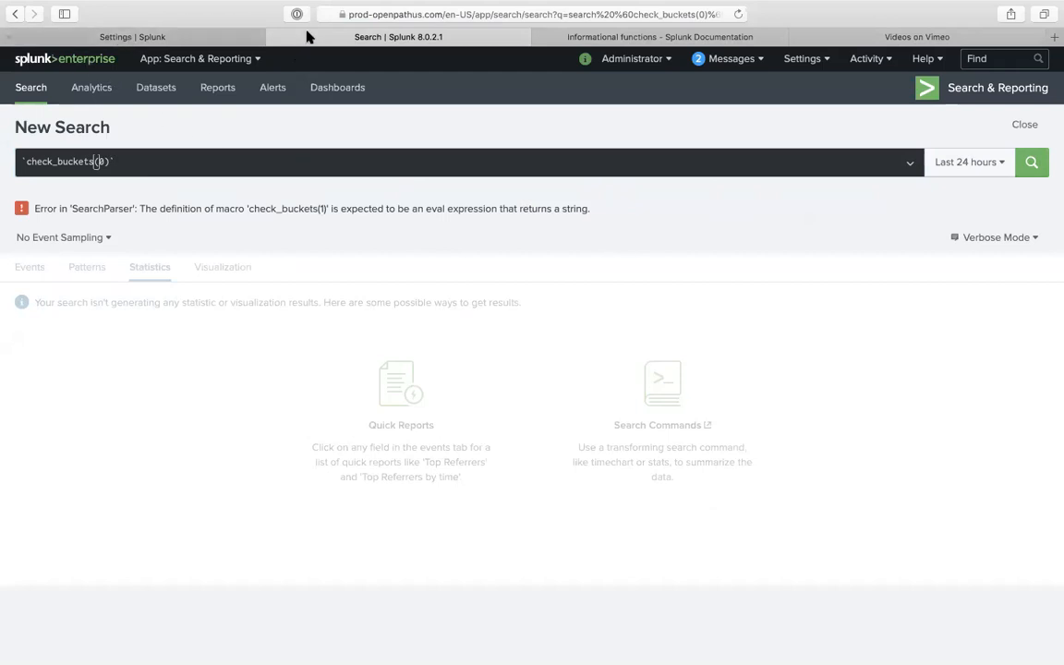
- Run a fresh `check_buckets(0)` search, then return to the macro's validation expression field
{"action": "left_click", "coordinate": [37, 85]}
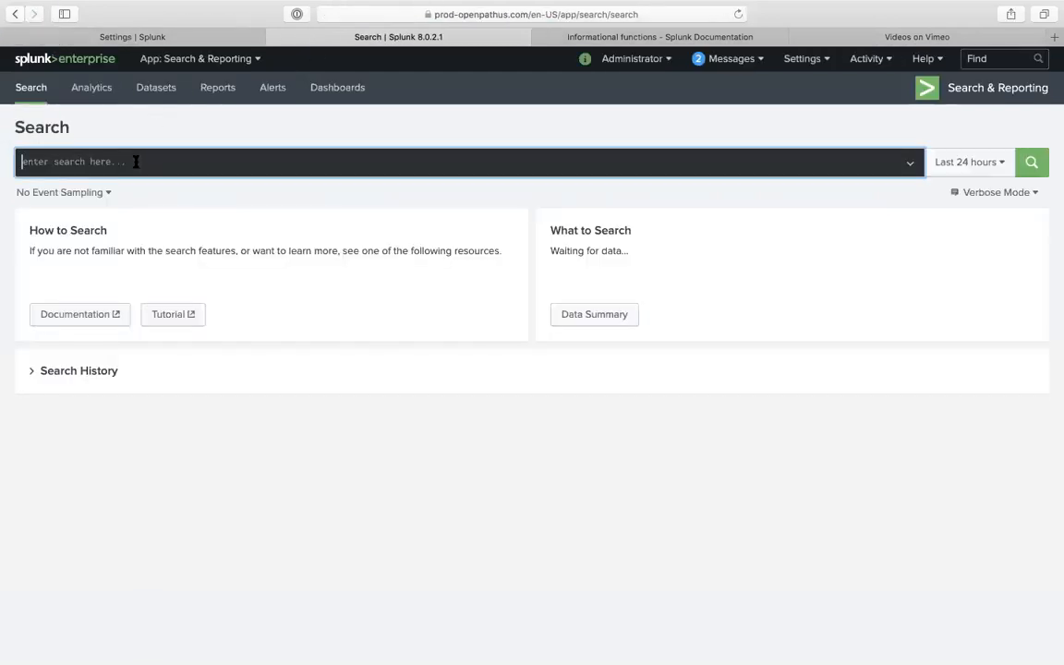
{"action": "type", "text": "``"}
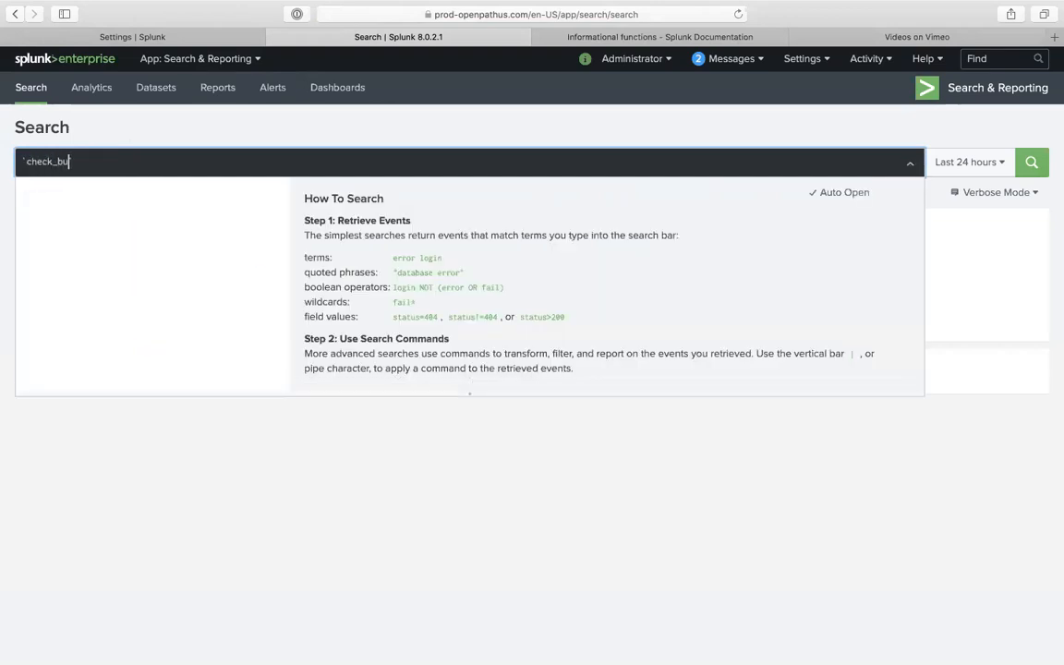
{"action": "type", "text": "check_buckets()"}
{"action": "key", "text": "Left"}
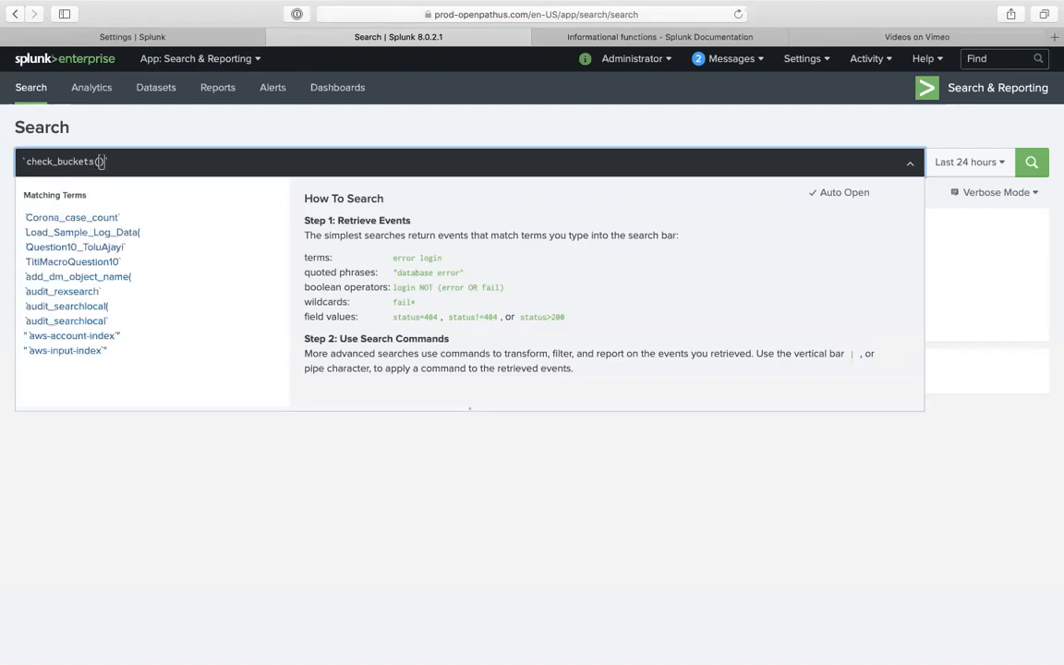
{"action": "key", "text": "Return"}
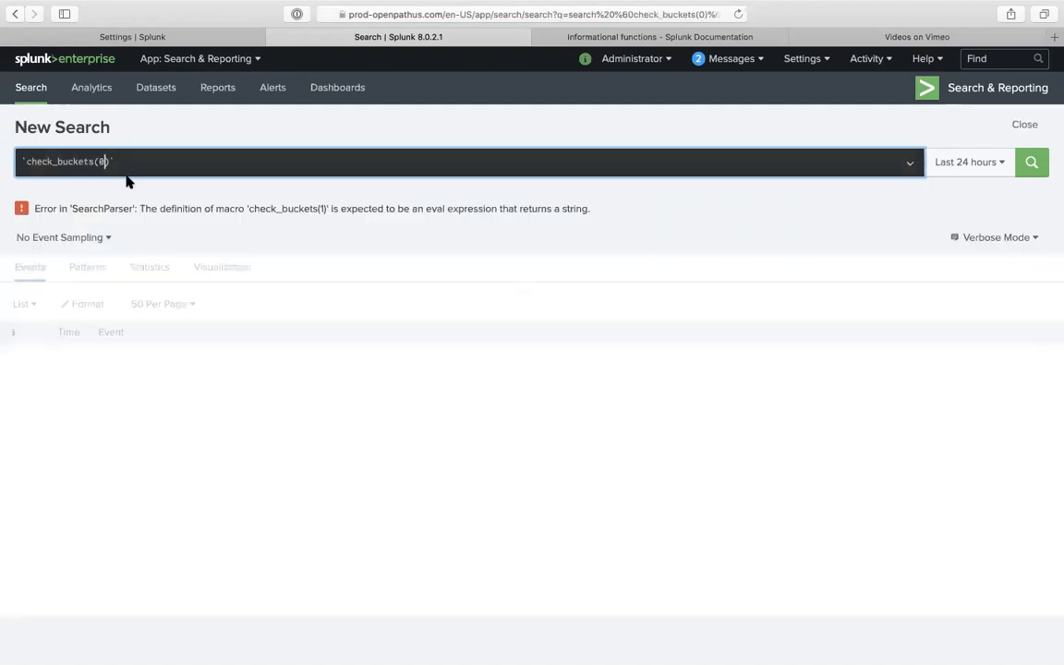
{"action": "left_click", "coordinate": [214, 37]}
{"action": "left_click", "coordinate": [397, 376]}
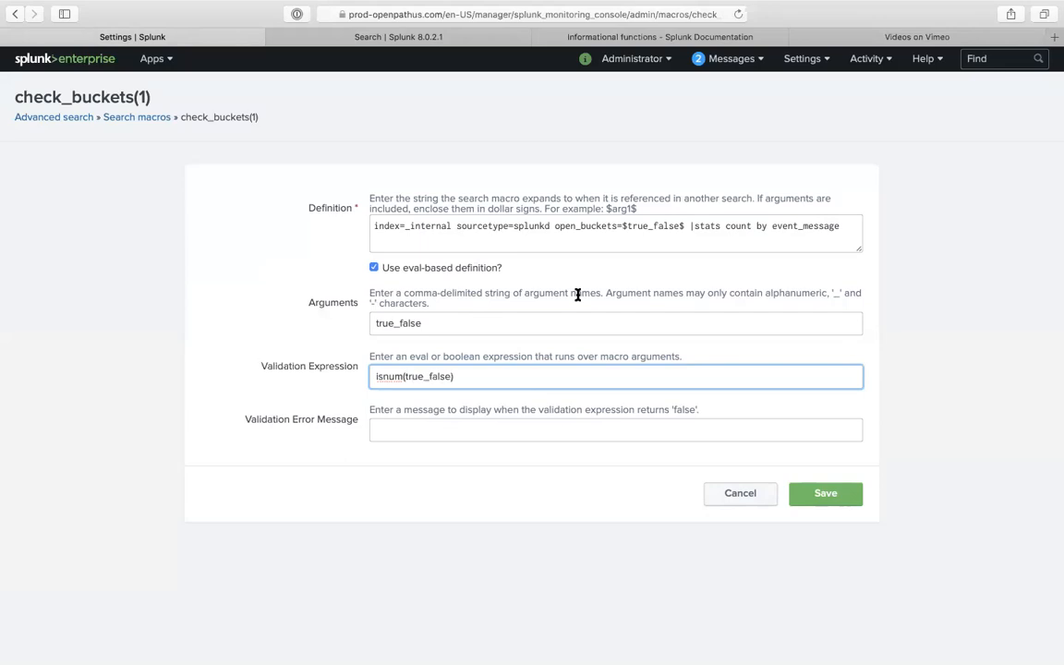
- Save check_buckets(1) with isnum(true_false) validation and rerun the check_buckets(0) search
{"action": "left_click", "coordinate": [842, 500]}
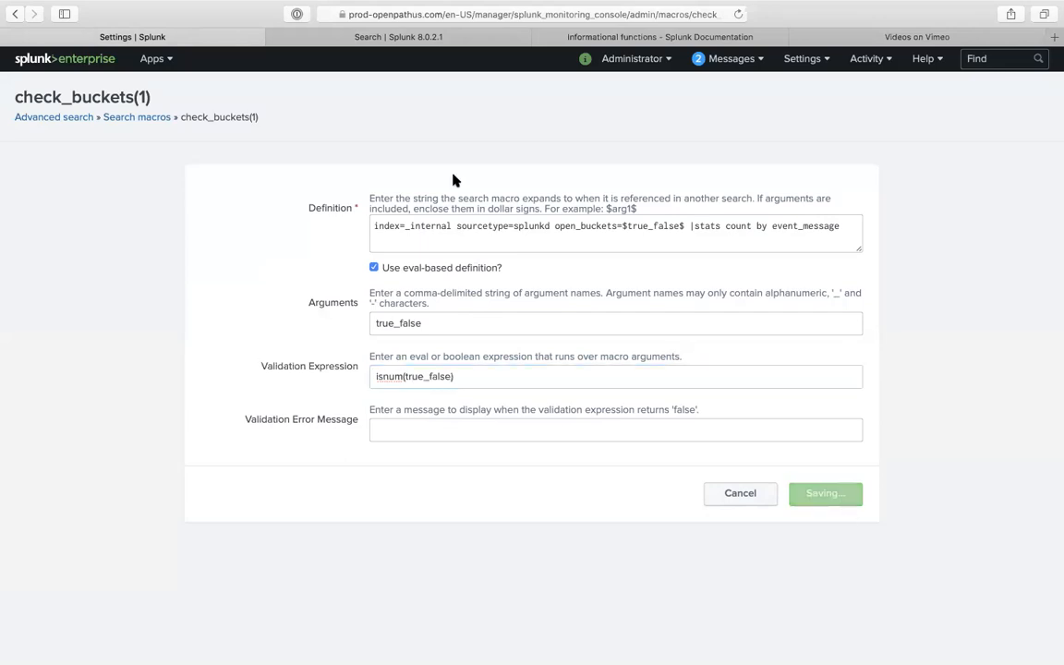
{"action": "left_click", "coordinate": [365, 38]}
{"action": "left_click", "coordinate": [194, 171]}
{"action": "left_click", "coordinate": [1032, 163]}
{"action": "left_click", "coordinate": [737, 15]}
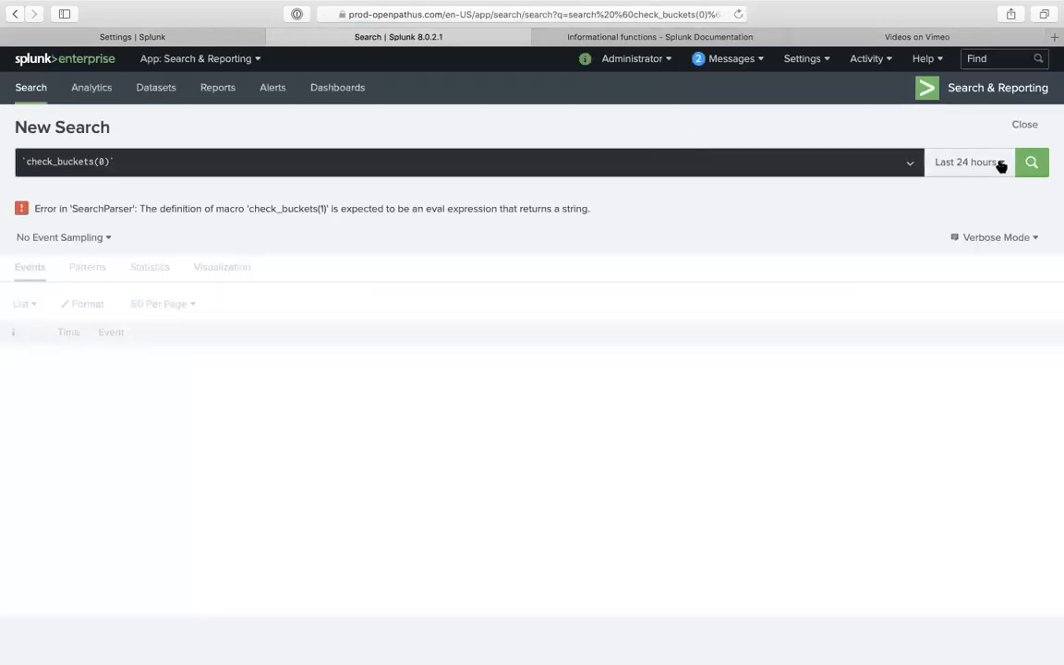
- Rerun and reload the check_buckets(0) search several times
{"action": "left_click", "coordinate": [294, 156]}
{"action": "key", "text": "Return"}
{"action": "left_click", "coordinate": [261, 163]}
{"action": "key", "text": "Return"}
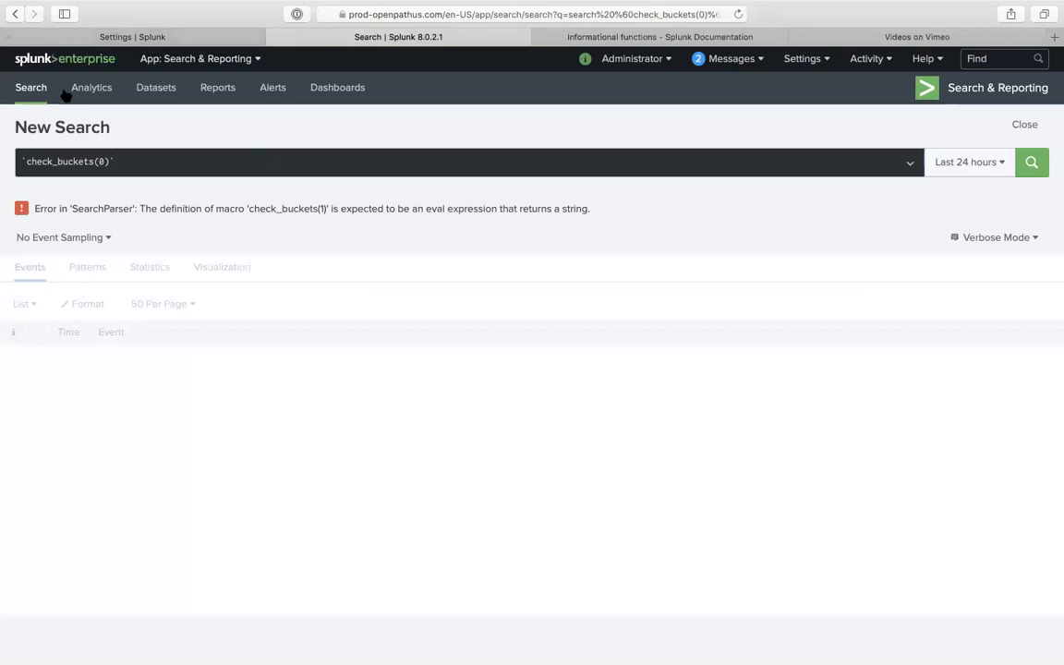
{"action": "left_click", "coordinate": [738, 14]}
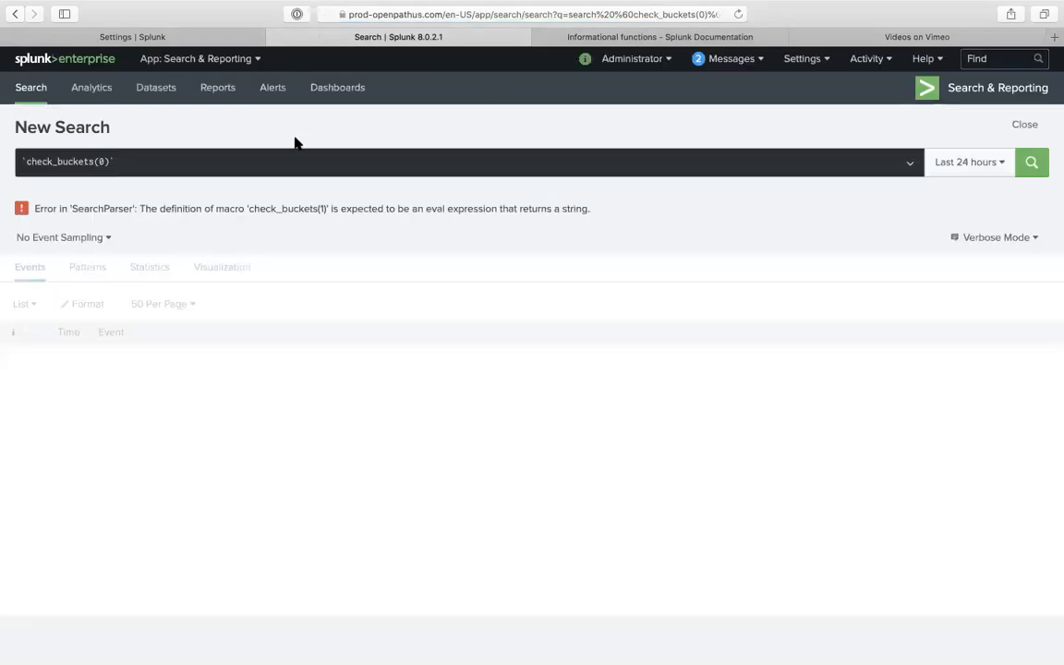
{"action": "left_click", "coordinate": [296, 159]}
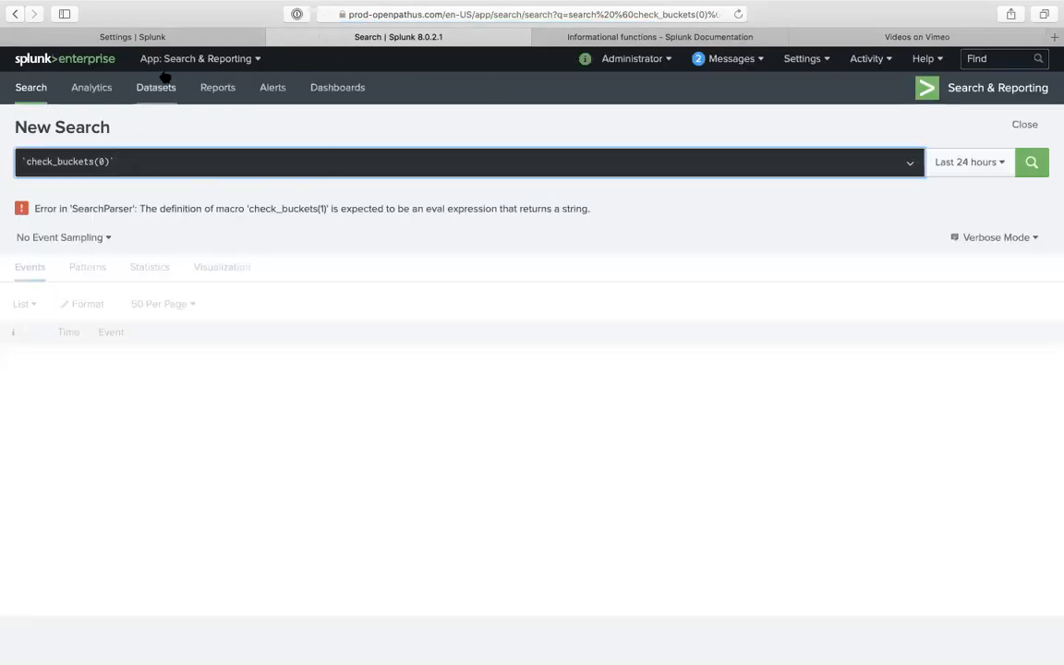
{"action": "left_click", "coordinate": [172, 36]}
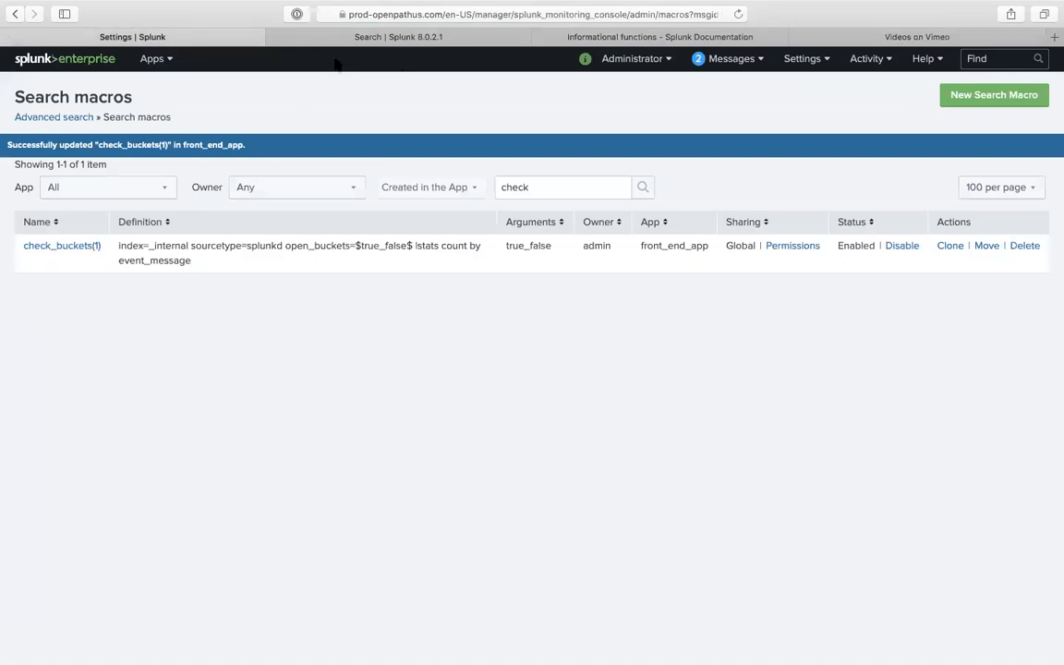
{"action": "left_click", "coordinate": [314, 40]}
- Recall check_buckets(0) from Search History on a fresh search page and run it
{"action": "left_click", "coordinate": [33, 86]}
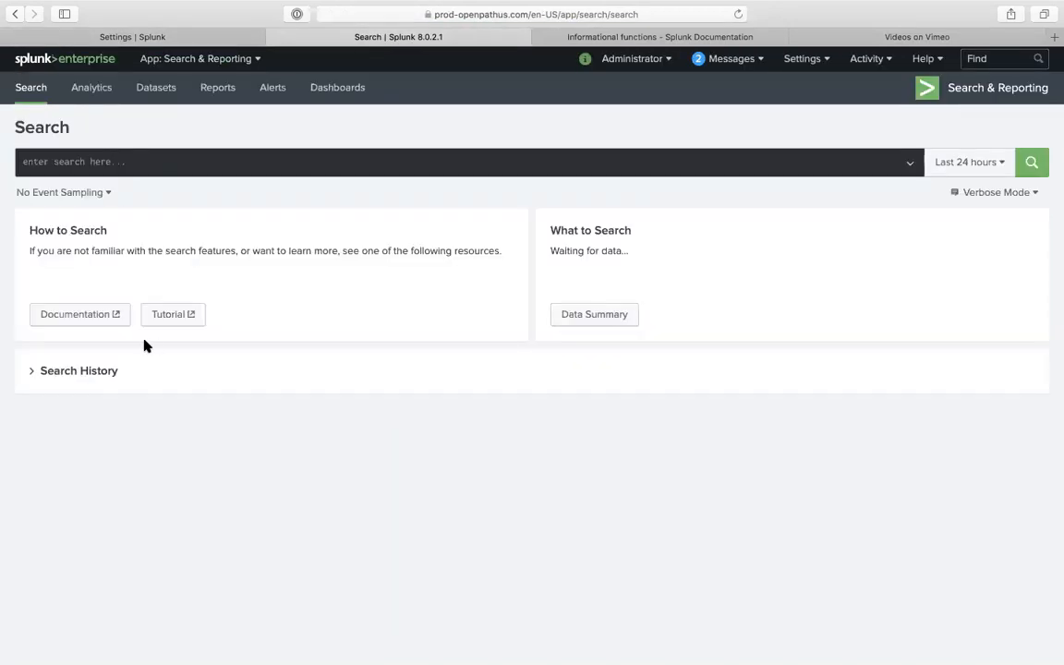
{"action": "left_click", "coordinate": [97, 372]}
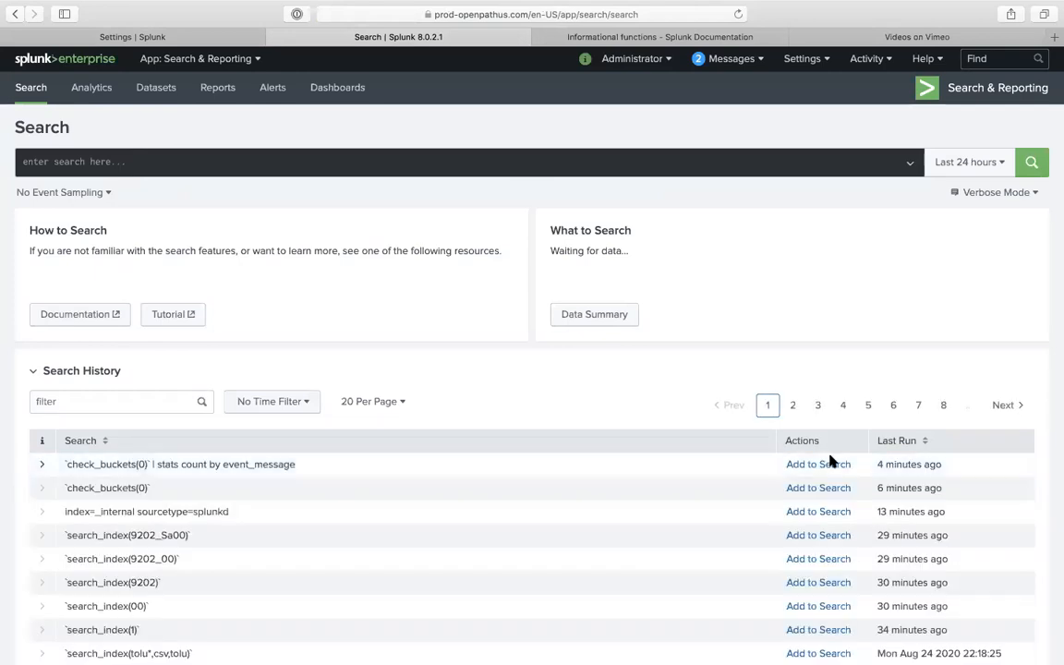
{"action": "left_click", "coordinate": [819, 487]}
{"action": "left_click", "coordinate": [1030, 162]}
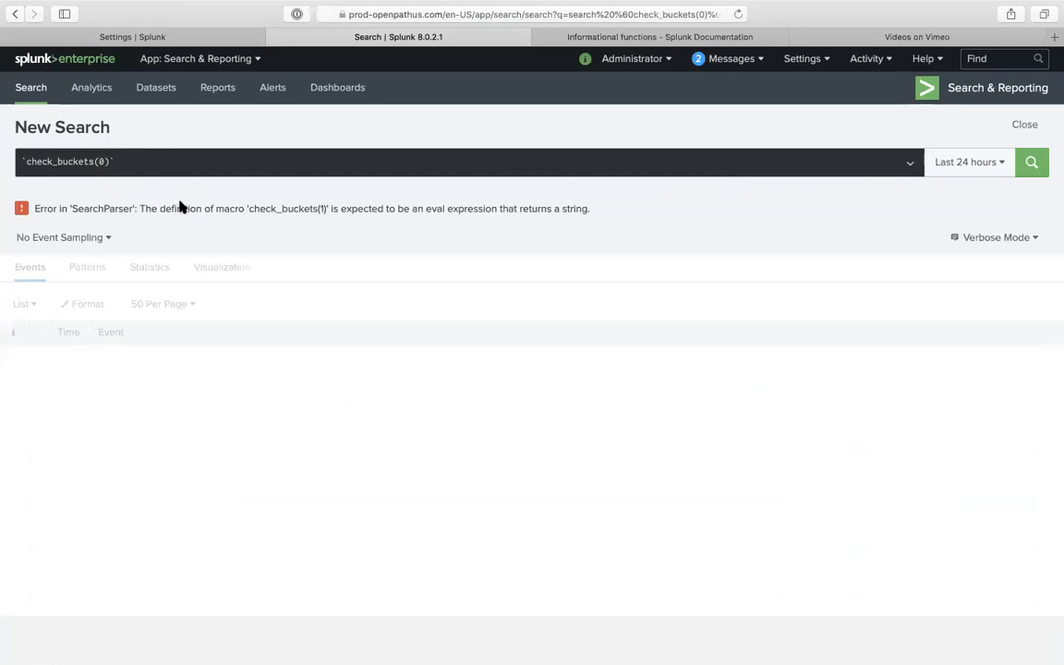
- Reopen check_buckets(1) for editing and focus its Validation Error Message field
{"action": "left_click", "coordinate": [214, 57]}
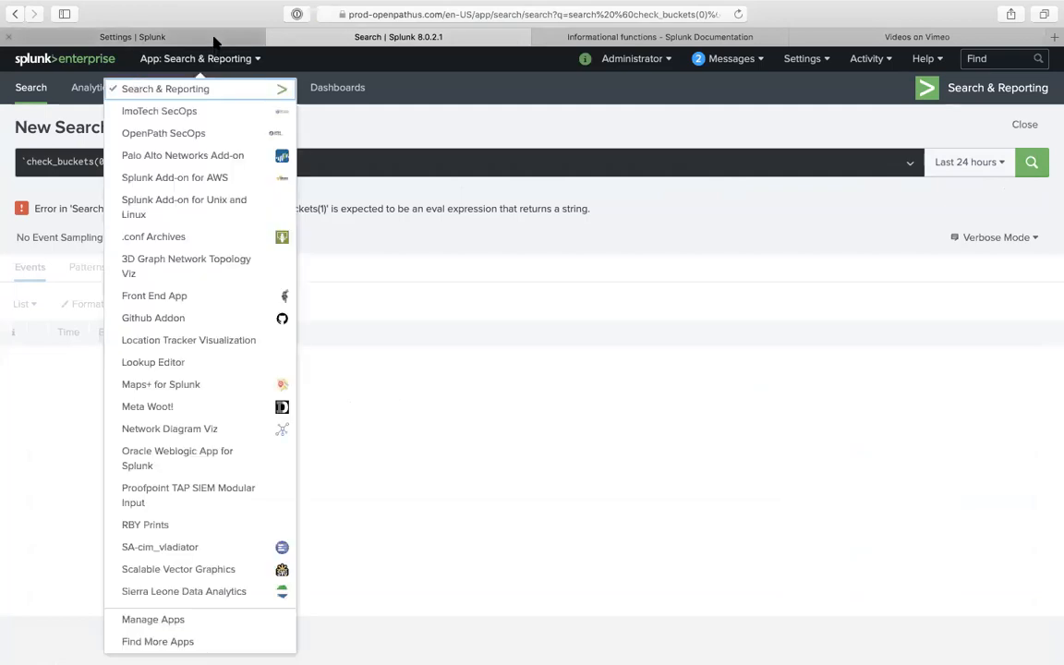
{"action": "left_click", "coordinate": [219, 40]}
{"action": "left_click", "coordinate": [65, 244]}
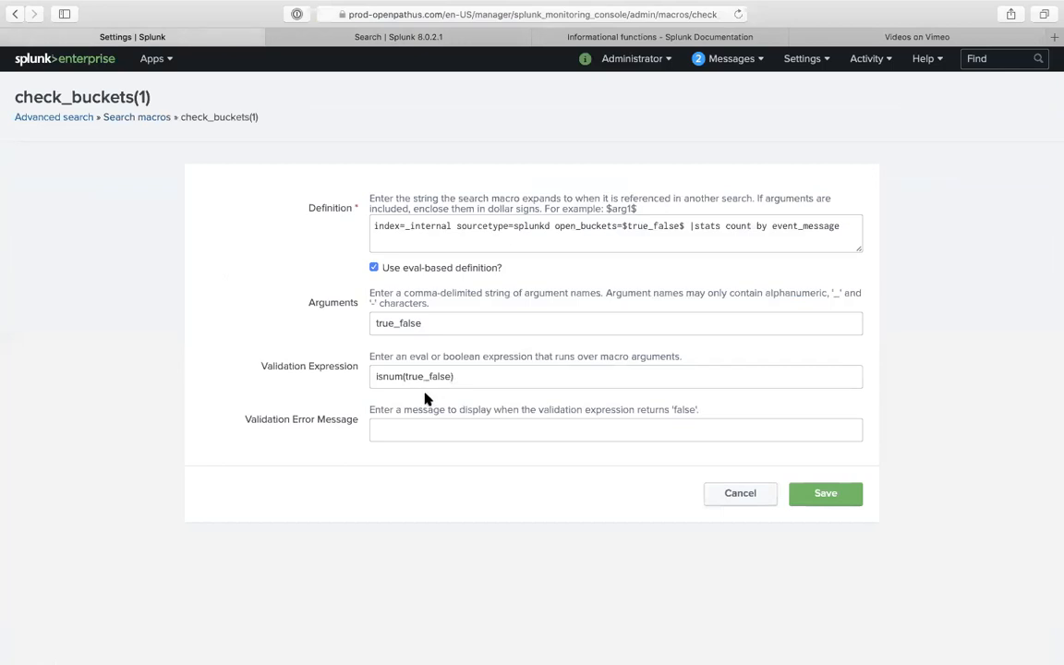
{"action": "left_click", "coordinate": [463, 427]}
- Enter 'Trash' as the validation error message and save check_buckets(1)
{"action": "type", "text": "GTra"}
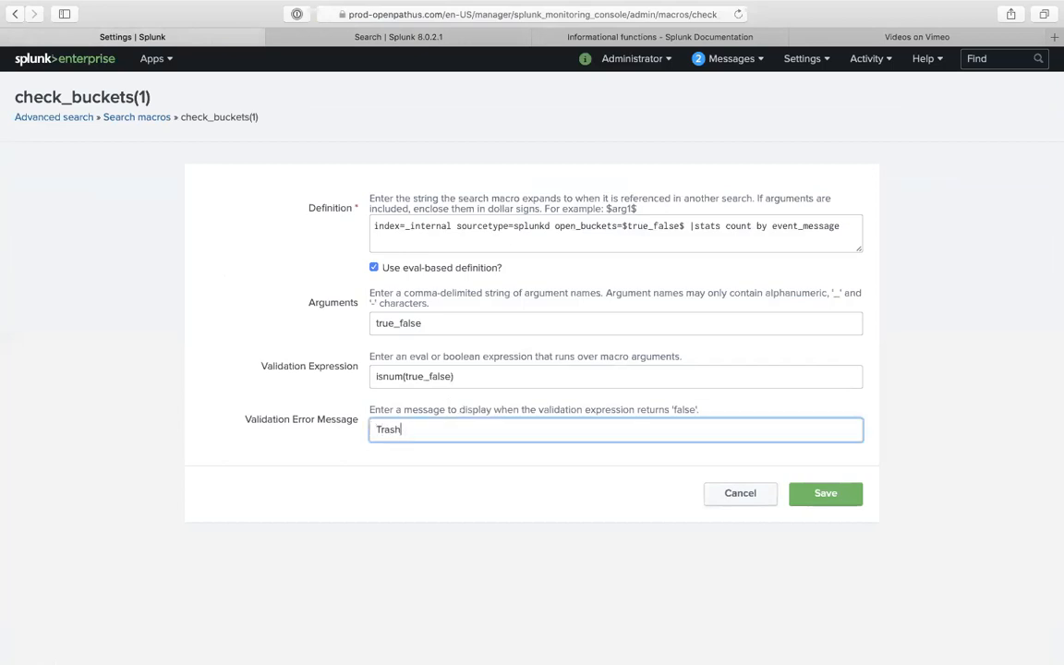
{"action": "left_click", "coordinate": [810, 493]}
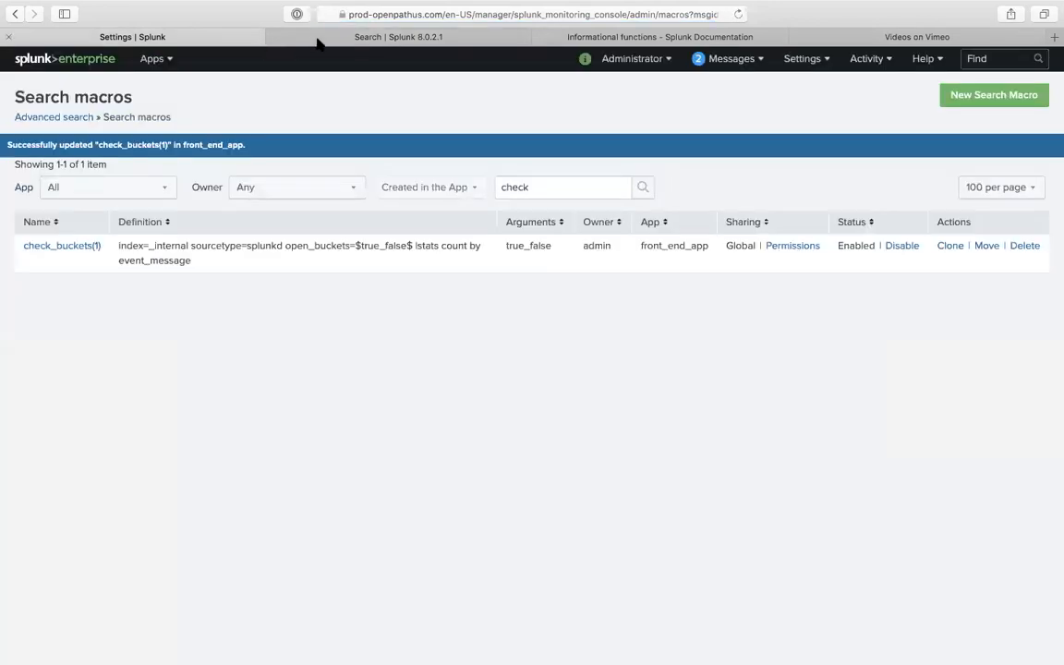
- Reload the failing search and copy the check_buckets(0) query
{"action": "left_click", "coordinate": [370, 39]}
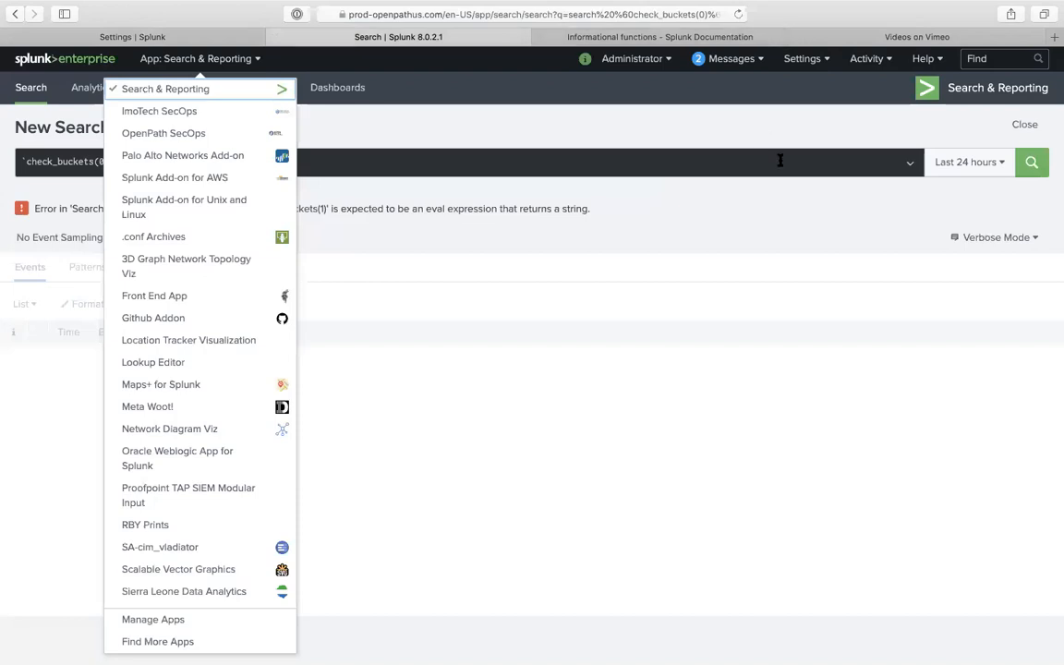
{"action": "left_click", "coordinate": [829, 110]}
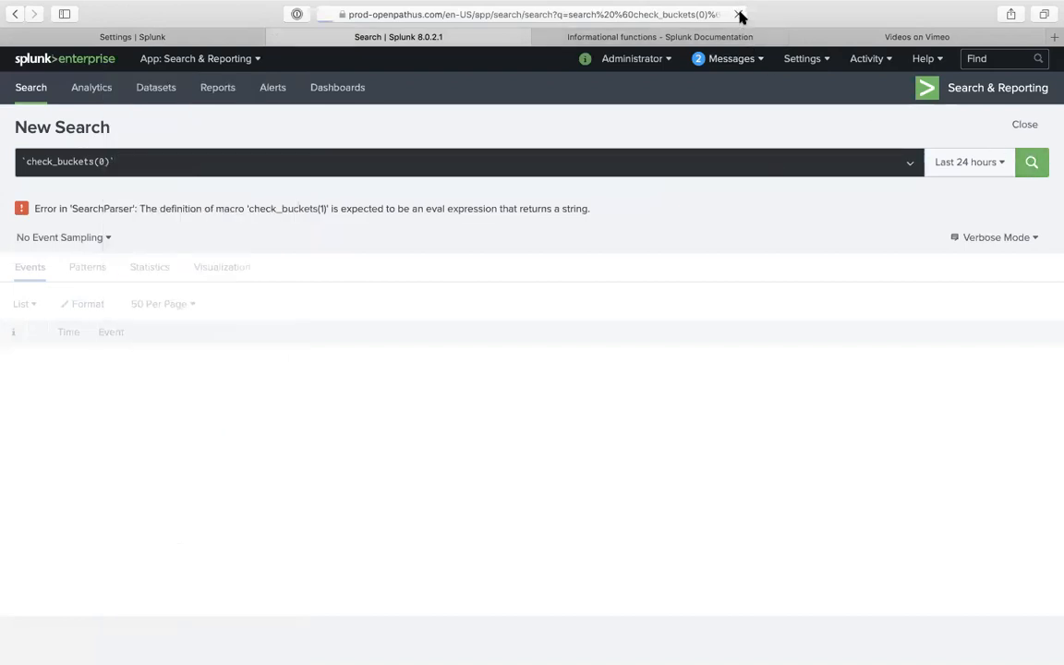
{"action": "left_click", "coordinate": [737, 14]}
{"action": "left_click", "coordinate": [219, 164]}
{"action": "key", "text": "super+a"}
{"action": "key", "text": "super+c"}
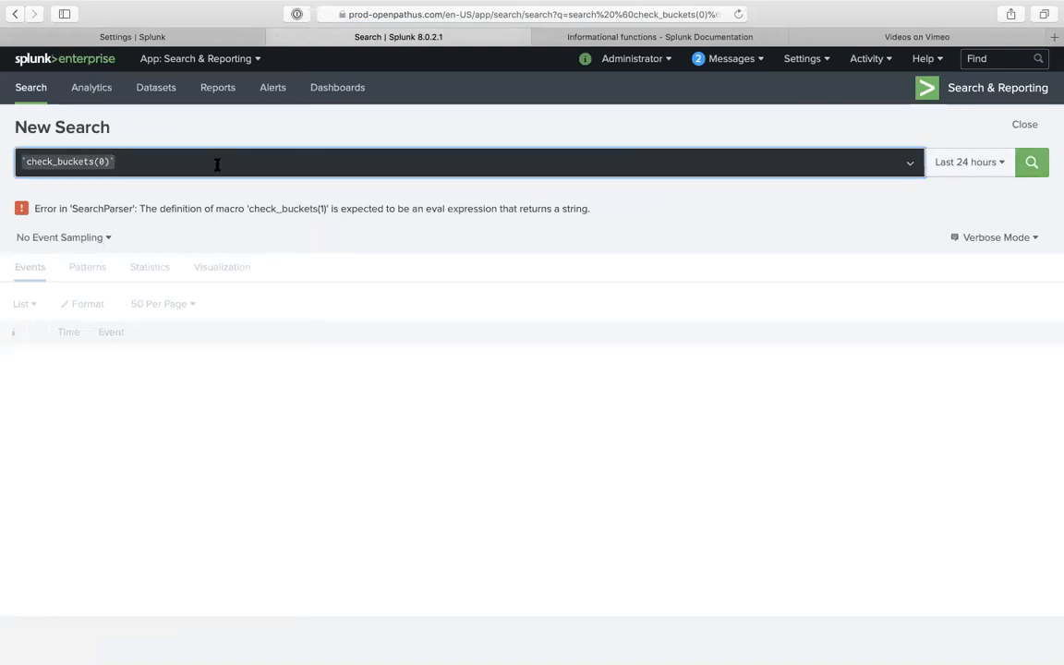
- Open the OpenPath SecOps app in a new browser tab
{"action": "left_click", "coordinate": [178, 60]}
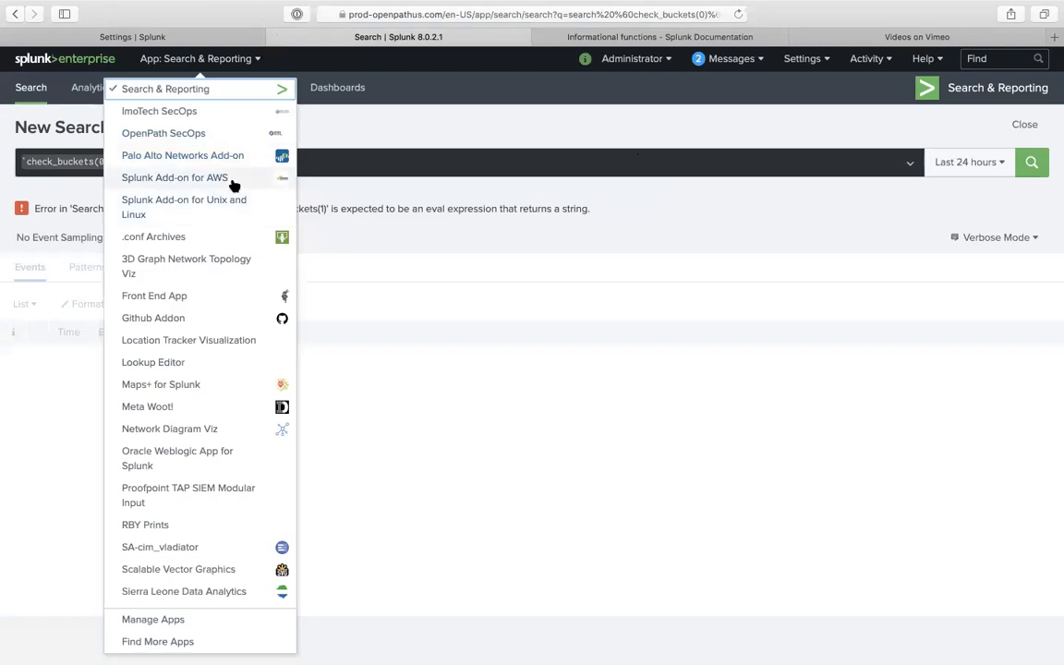
{"action": "right_click", "coordinate": [214, 132]}
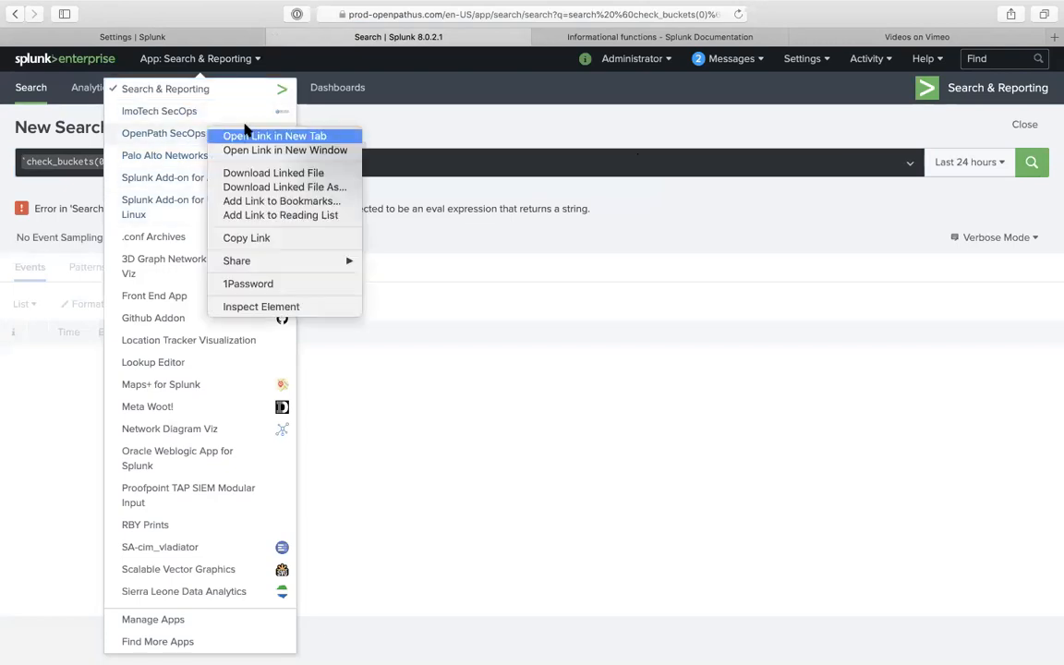
{"action": "left_click", "coordinate": [227, 135]}
{"action": "left_click", "coordinate": [428, 108]}
{"action": "left_click", "coordinate": [491, 37]}
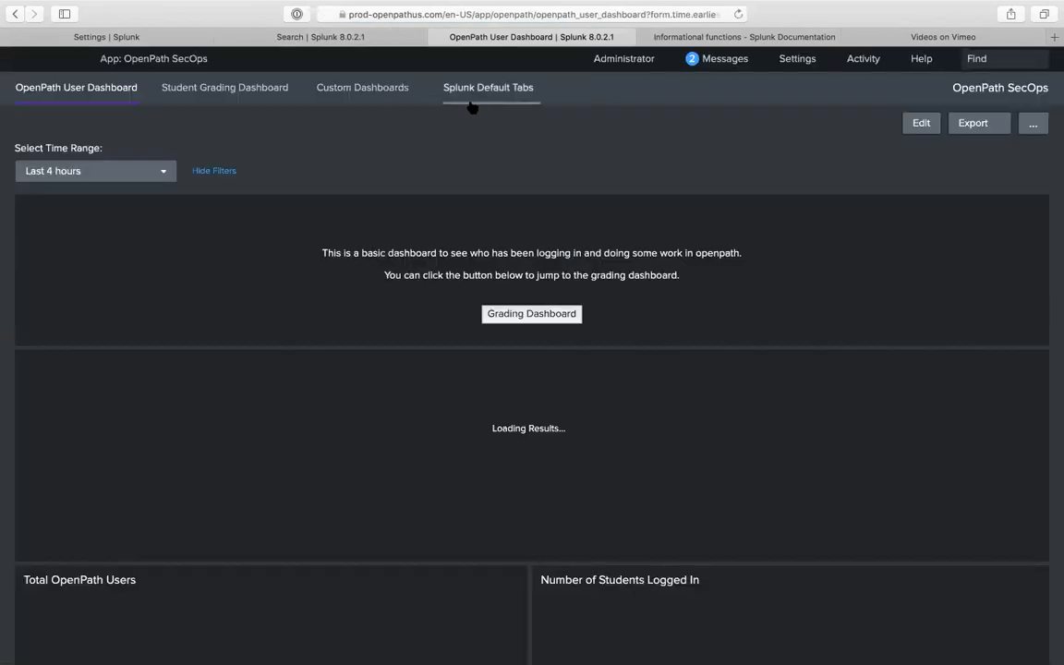
- Paste and run check_buckets(0) on OpenPath SecOps's Search page, noting the eval-expression error
{"action": "left_click", "coordinate": [473, 93]}
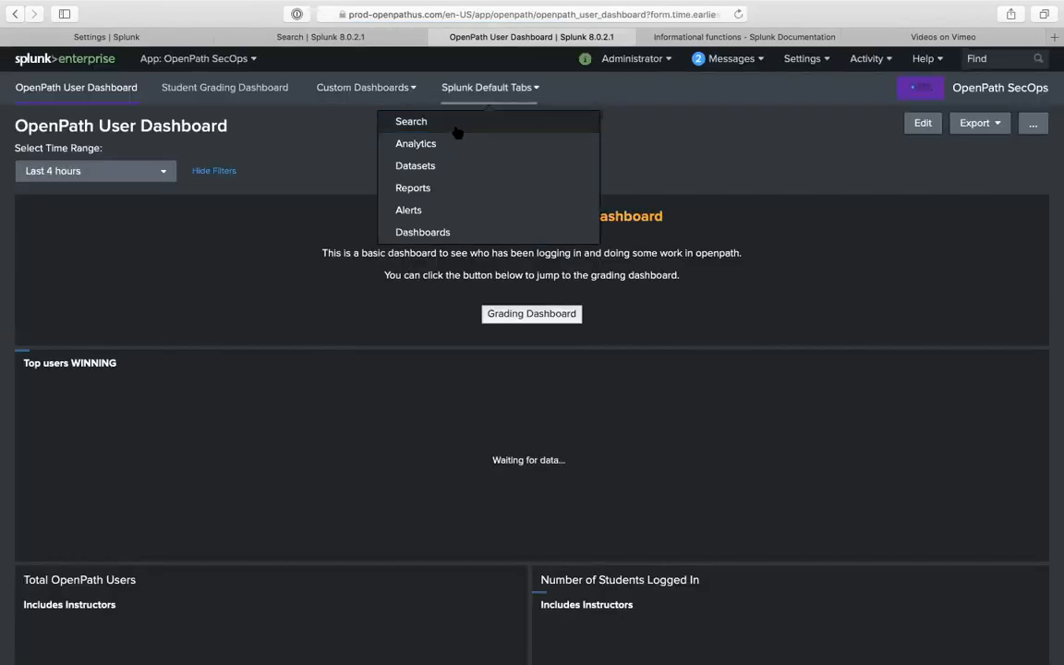
{"action": "left_click", "coordinate": [432, 124]}
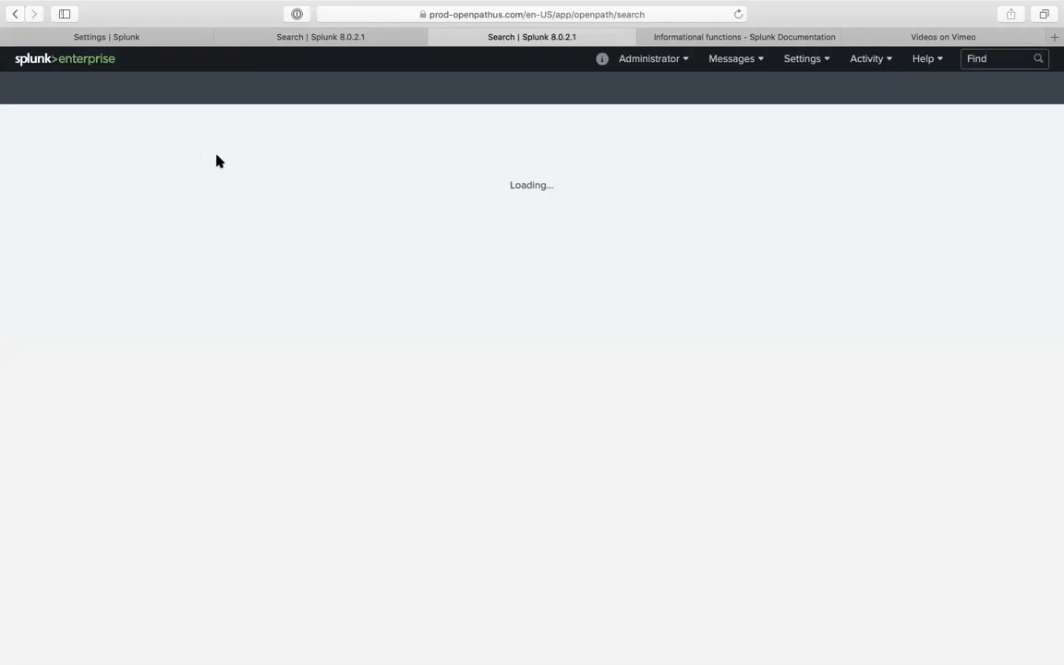
{"action": "left_click", "coordinate": [192, 166]}
{"action": "key", "text": "super+v"}
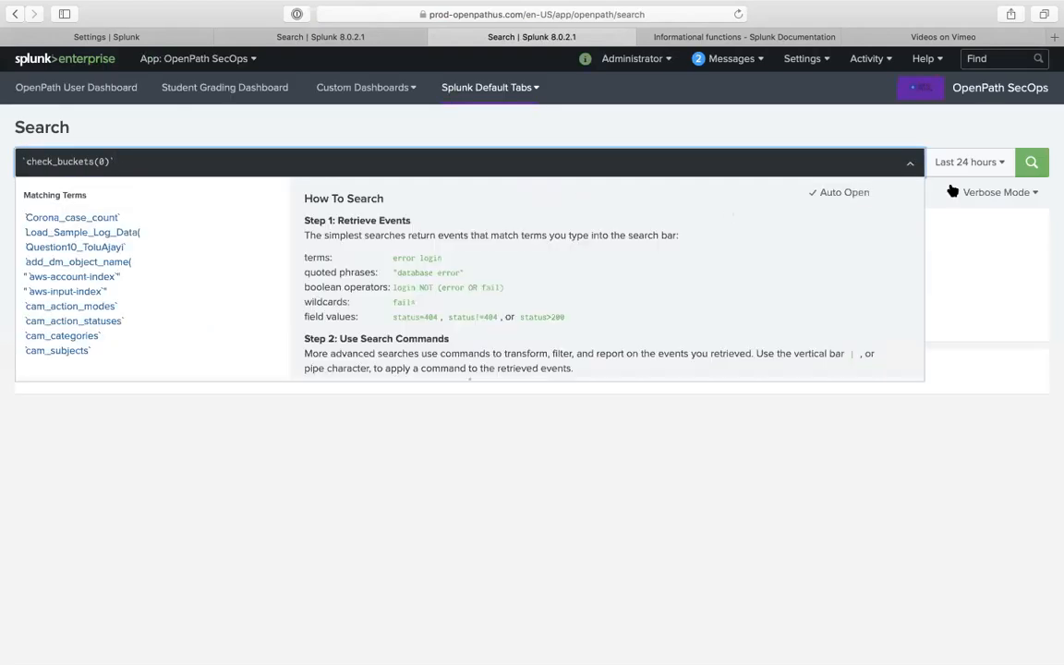
{"action": "left_click", "coordinate": [1046, 162]}
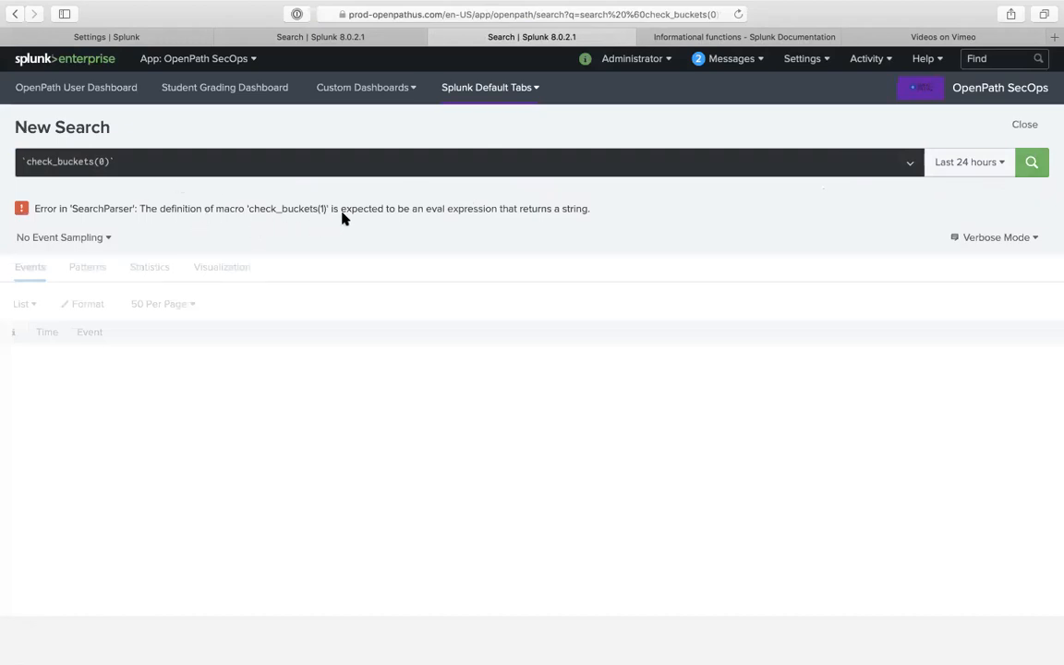
{"action": "left_click_drag", "start_coordinate": [437, 209], "coordinate": [614, 213]}
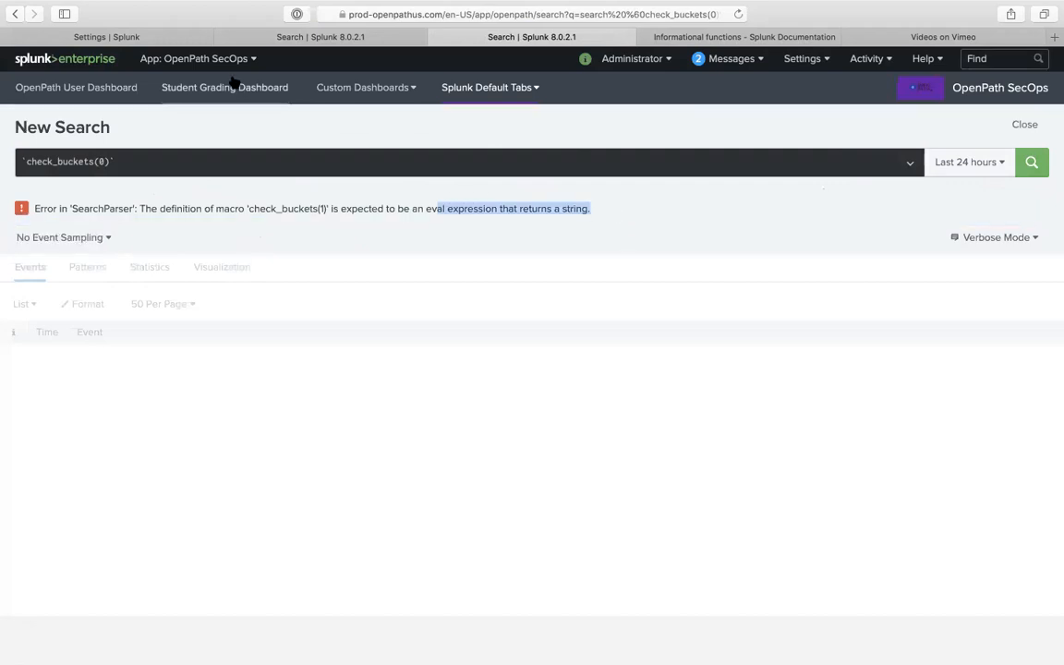
{"action": "left_click", "coordinate": [302, 39]}
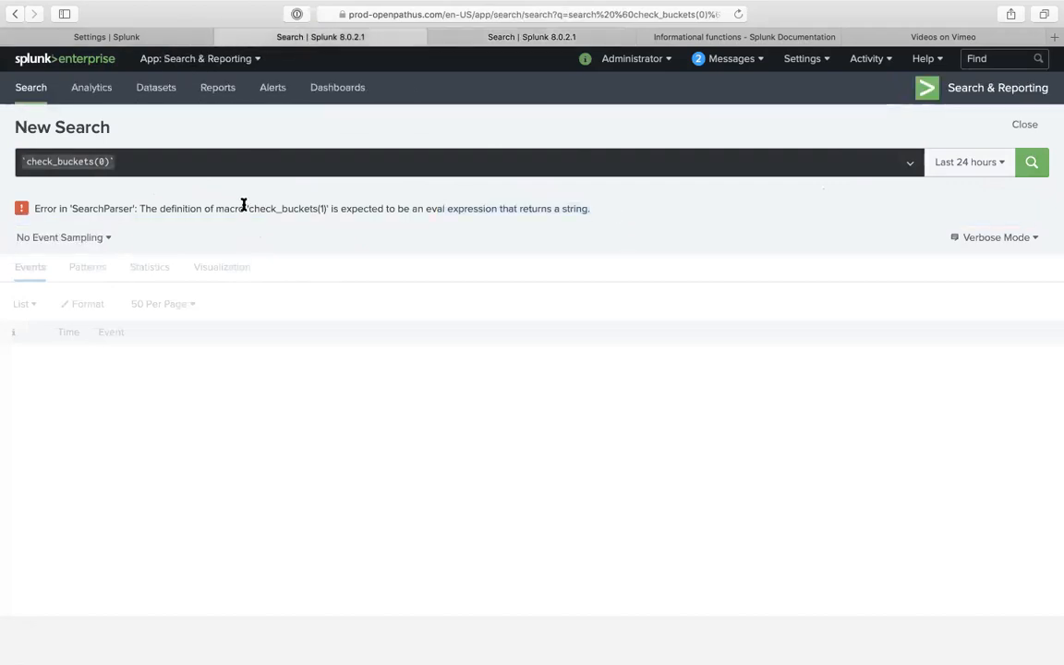
- Remove the 'stats count by event_message' clause from check_buckets(1)'s definition and save
{"action": "left_click", "coordinate": [154, 41]}
{"action": "left_click", "coordinate": [82, 246]}
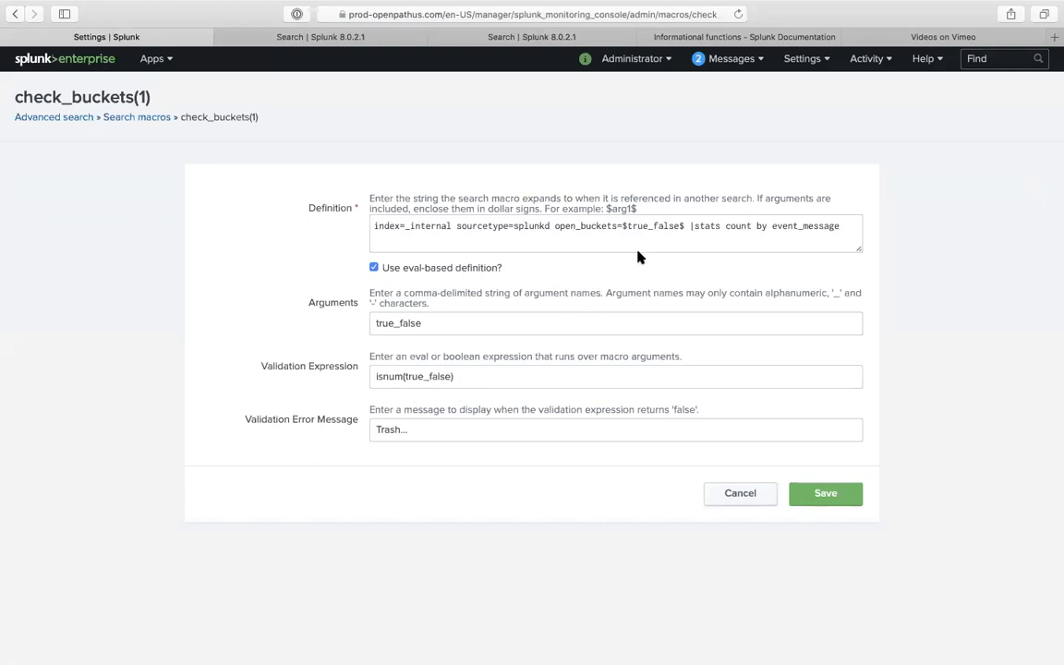
{"action": "left_click", "coordinate": [689, 228]}
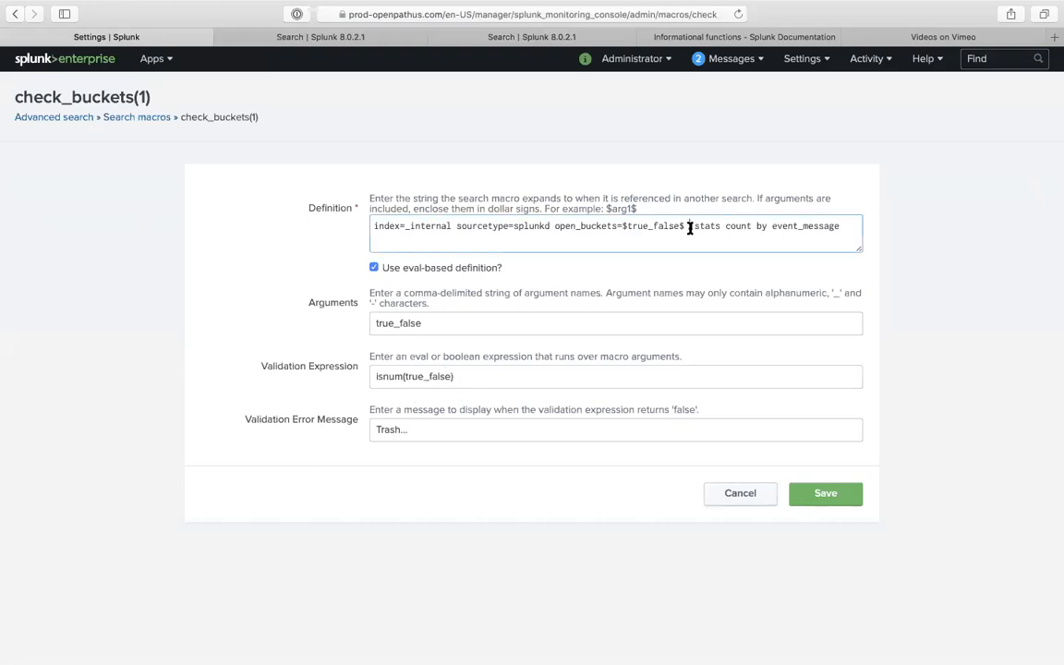
{"action": "left_click_drag", "start_coordinate": [689, 228], "coordinate": [905, 233]}
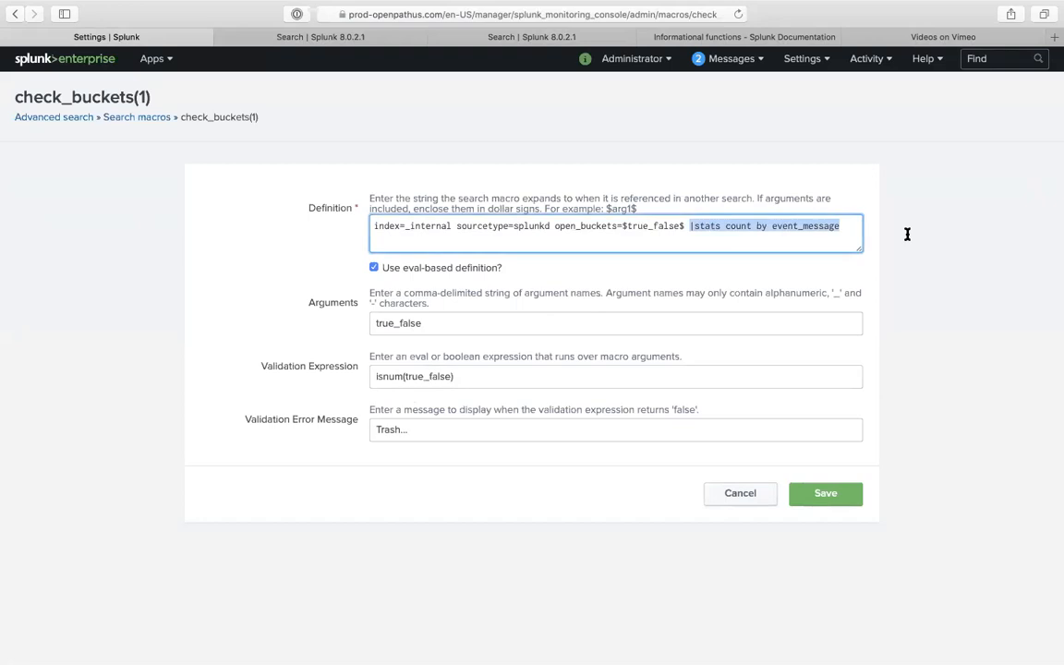
{"action": "key", "text": "BackSpace"}
{"action": "left_click", "coordinate": [813, 493]}
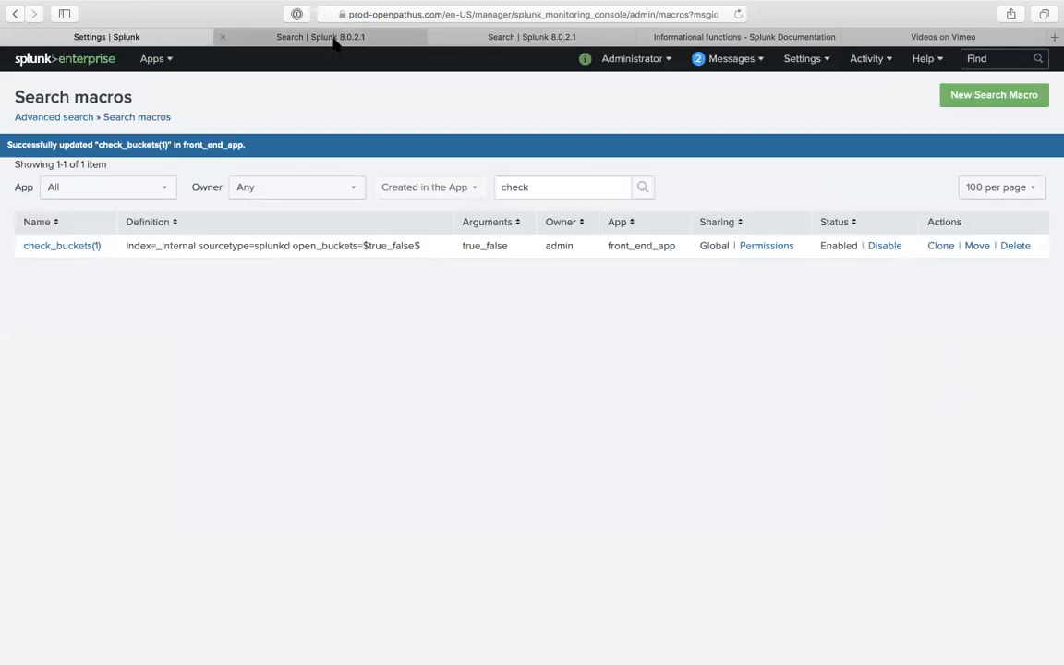
{"action": "left_click", "coordinate": [335, 44]}
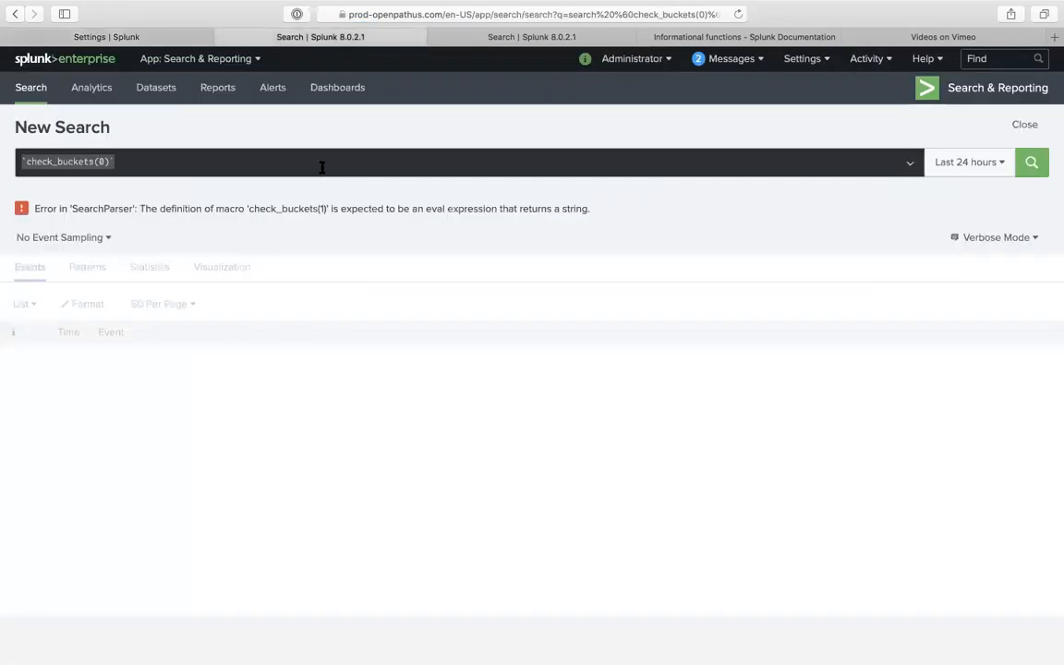
- Reload the third search tab and run check_buckets(1)
{"action": "left_click", "coordinate": [291, 165]}
{"action": "left_click", "coordinate": [484, 37]}
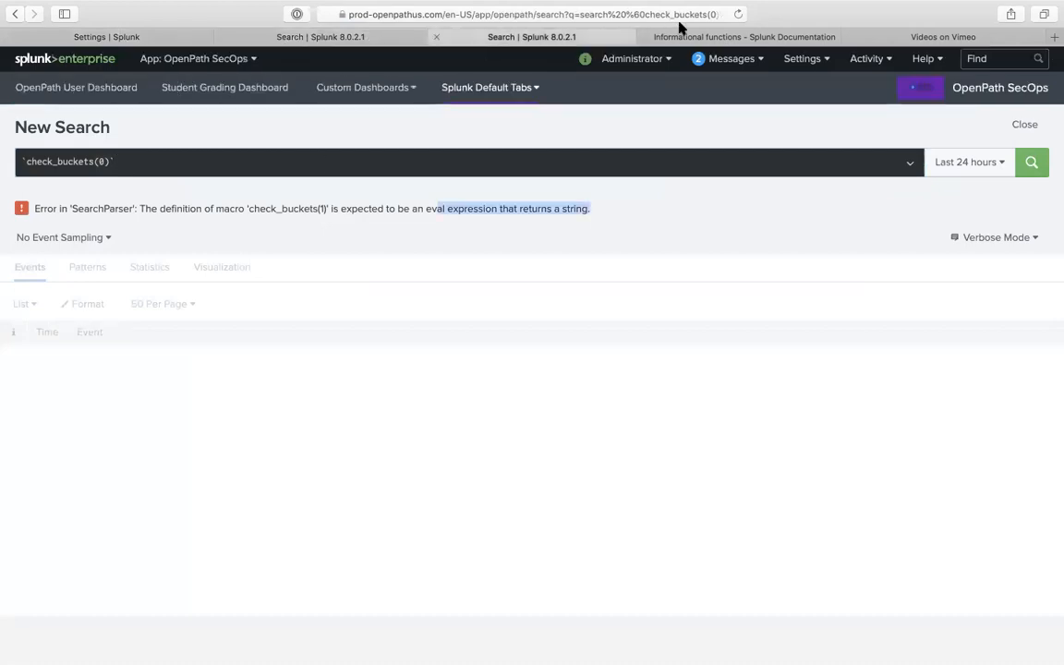
{"action": "left_click", "coordinate": [735, 14]}
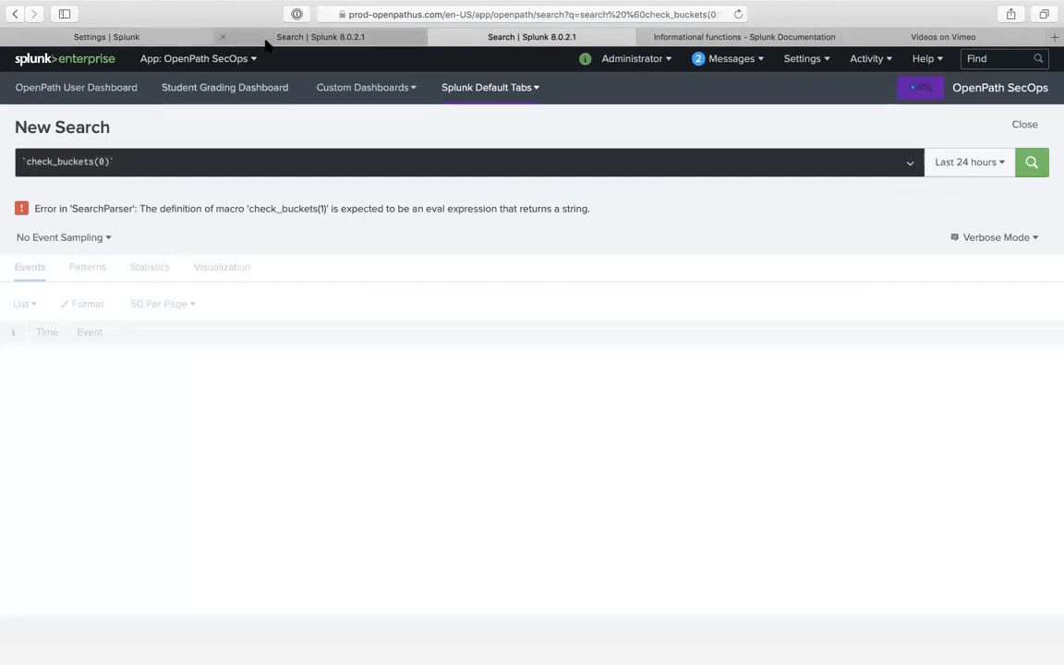
{"action": "left_click", "coordinate": [104, 161]}
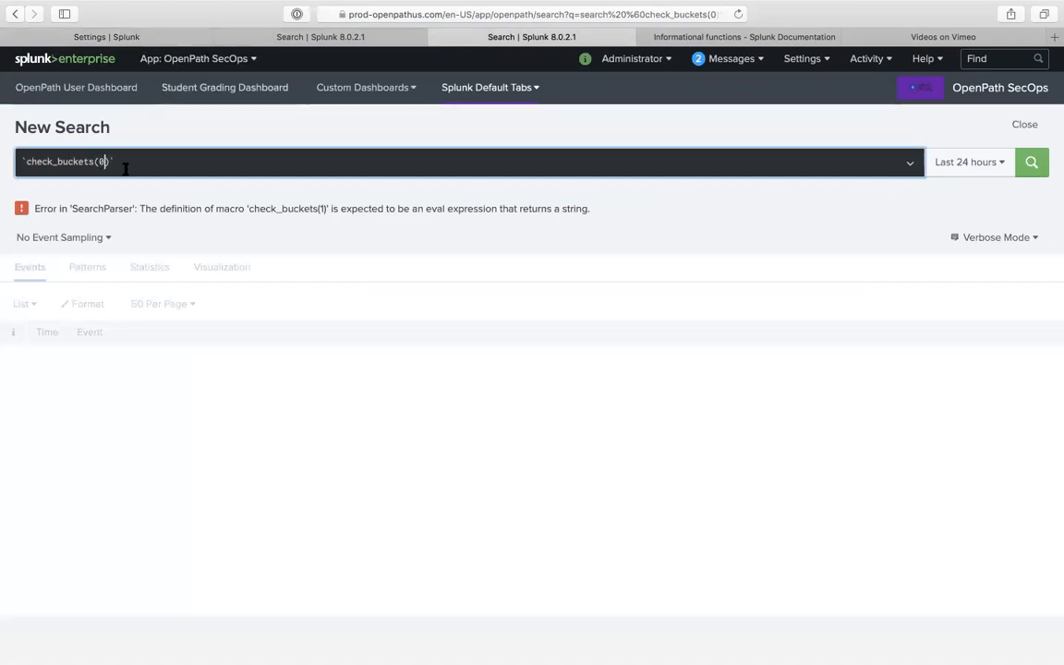
{"action": "left_click", "coordinate": [1032, 162]}
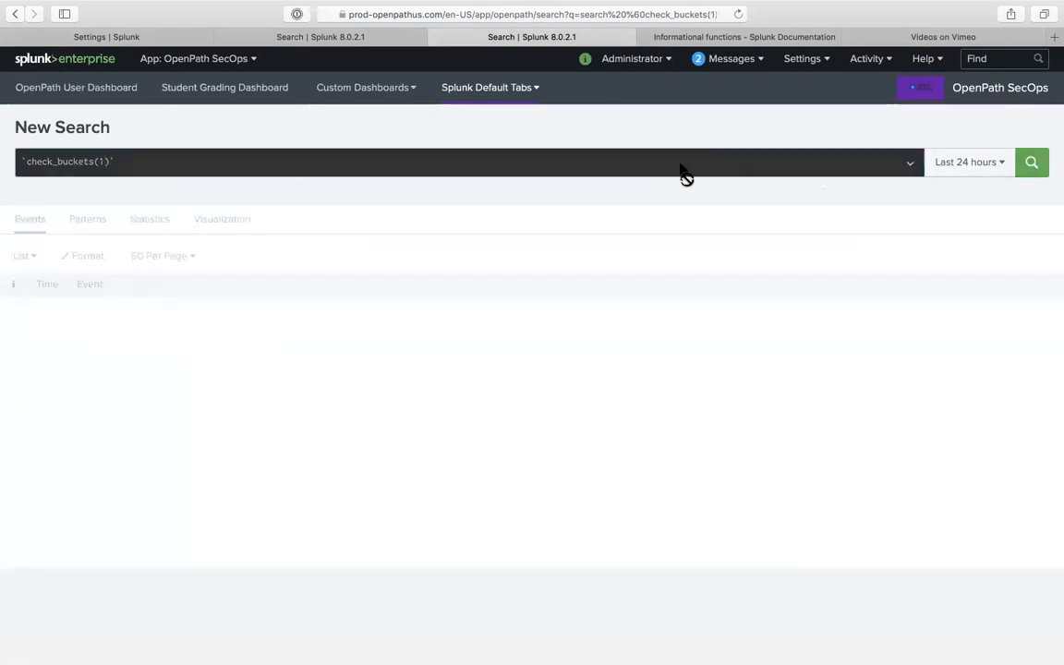
- Rerun the check_buckets search with arguments one, 2, and 1
{"action": "double_click", "coordinate": [103, 162]}
{"action": "type", "text": "one"}
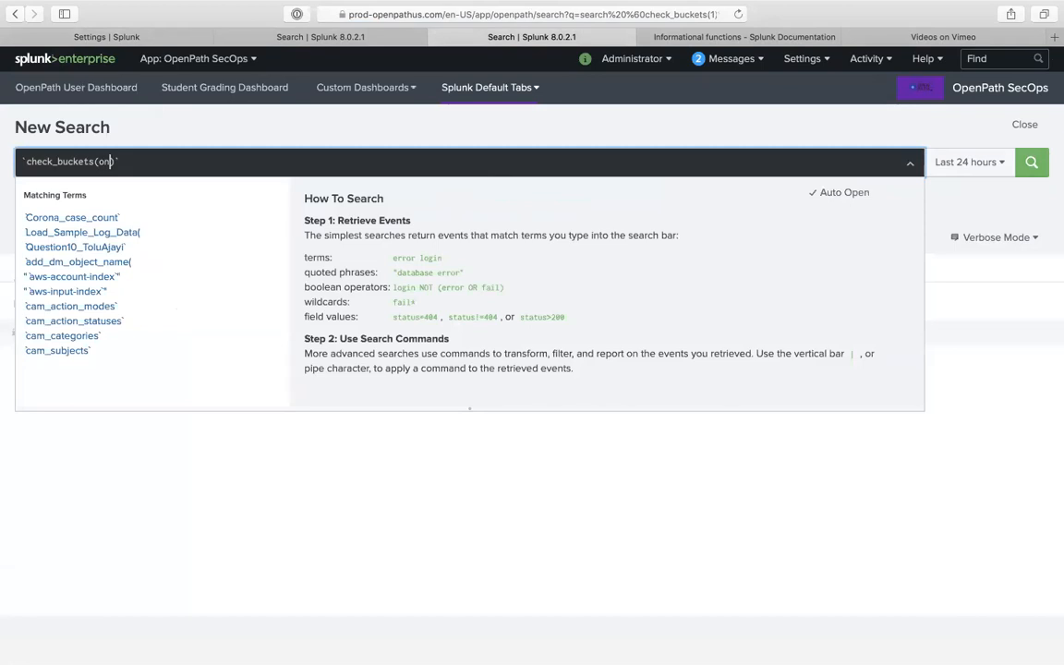
{"action": "key", "text": "Return"}
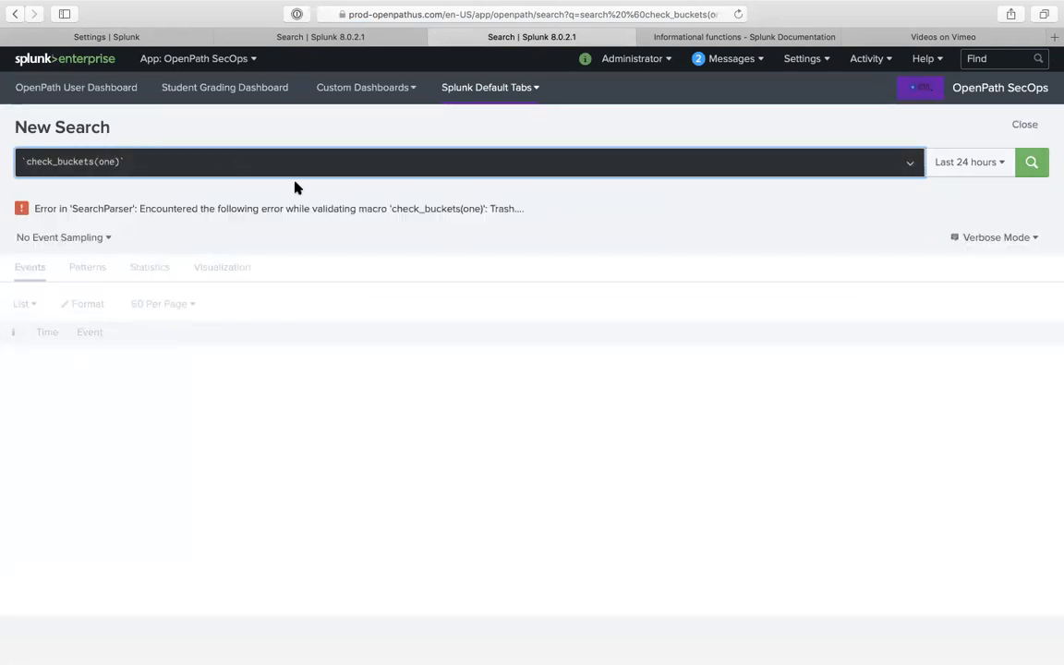
{"action": "key", "text": "BackSpace"}
{"action": "key", "text": "BackSpace"}
{"action": "key", "text": "BackSpace"}
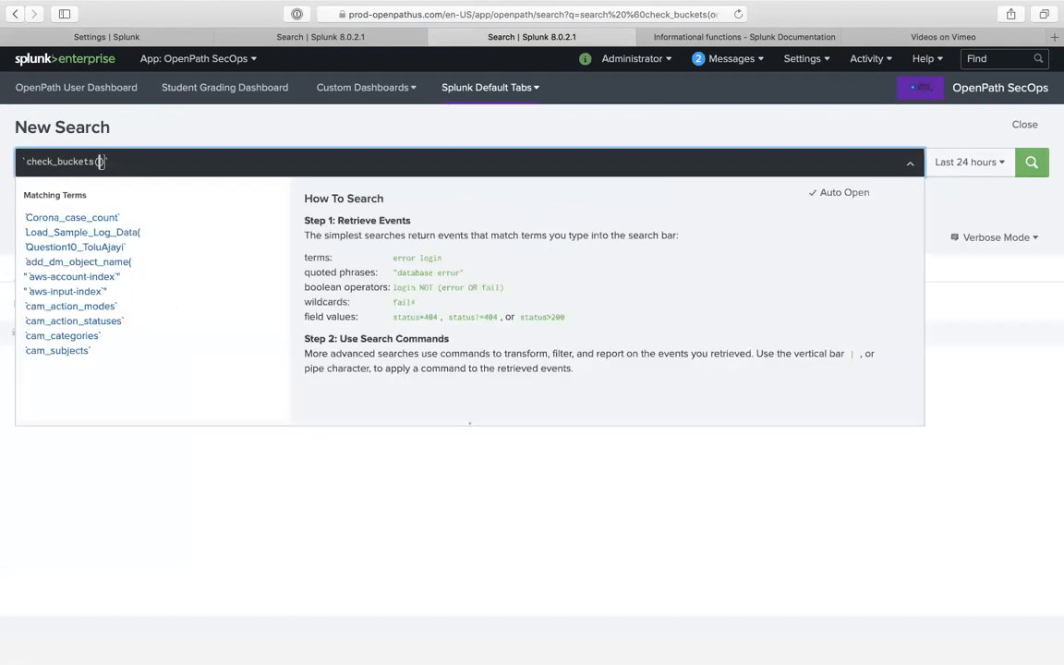
{"action": "type", "text": "2"}
{"action": "key", "text": "Return"}
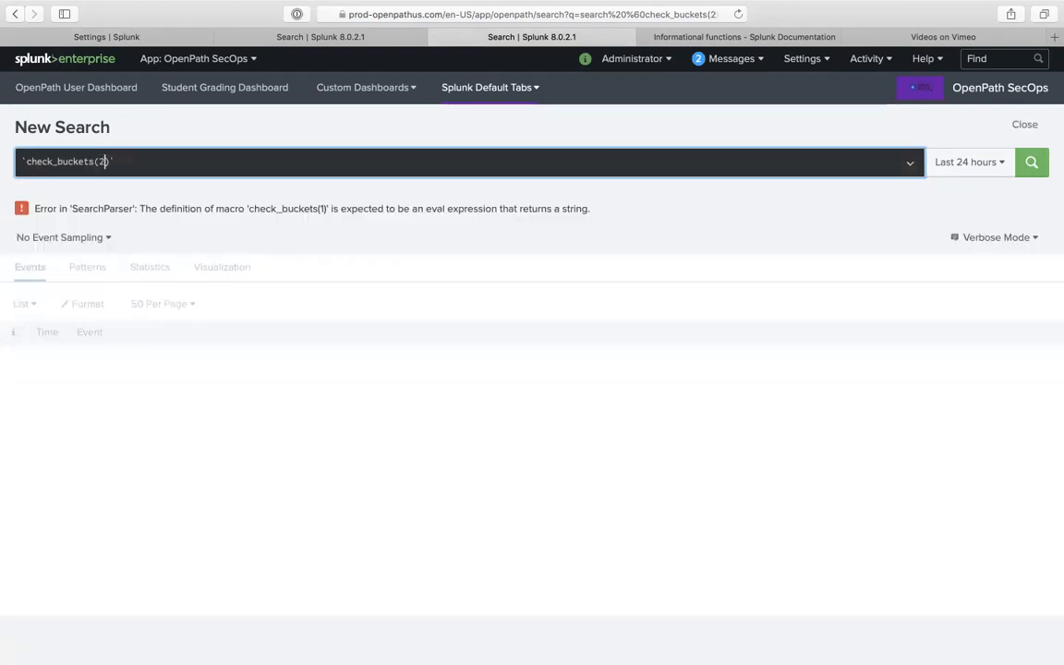
{"action": "key", "text": "BackSpace"}
{"action": "type", "text": "1"}
{"action": "key", "text": "Return"}
- Run check_buckets(djhsds) in the second search tab, triggering the 'Trash' validation error
{"action": "left_click", "coordinate": [104, 238]}
{"action": "left_click", "coordinate": [316, 207]}
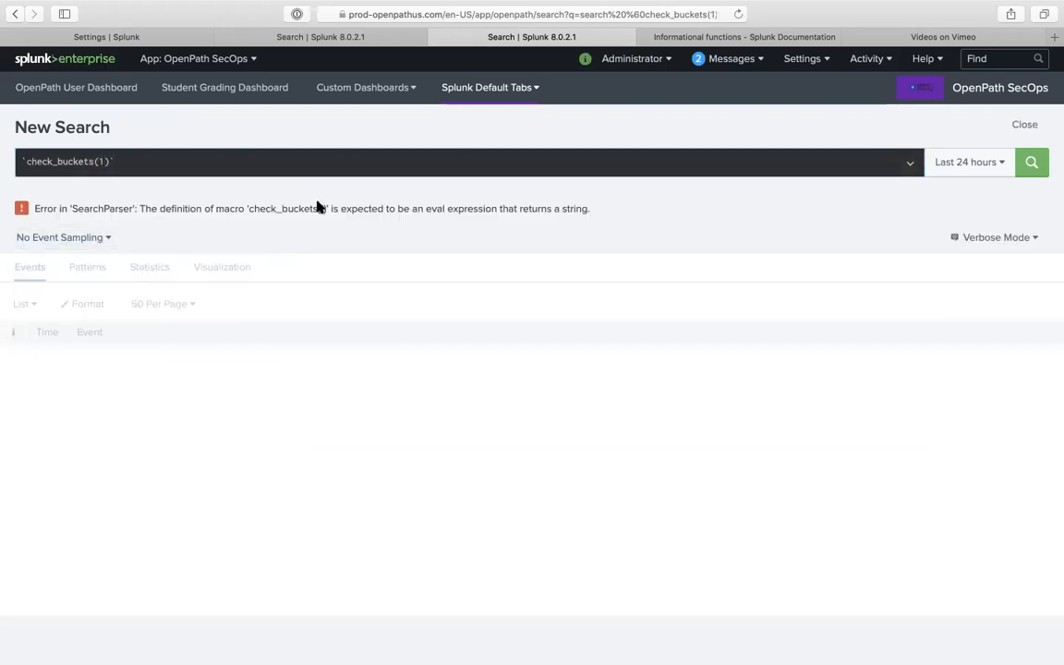
{"action": "left_click", "coordinate": [290, 37]}
{"action": "left_click", "coordinate": [169, 38]}
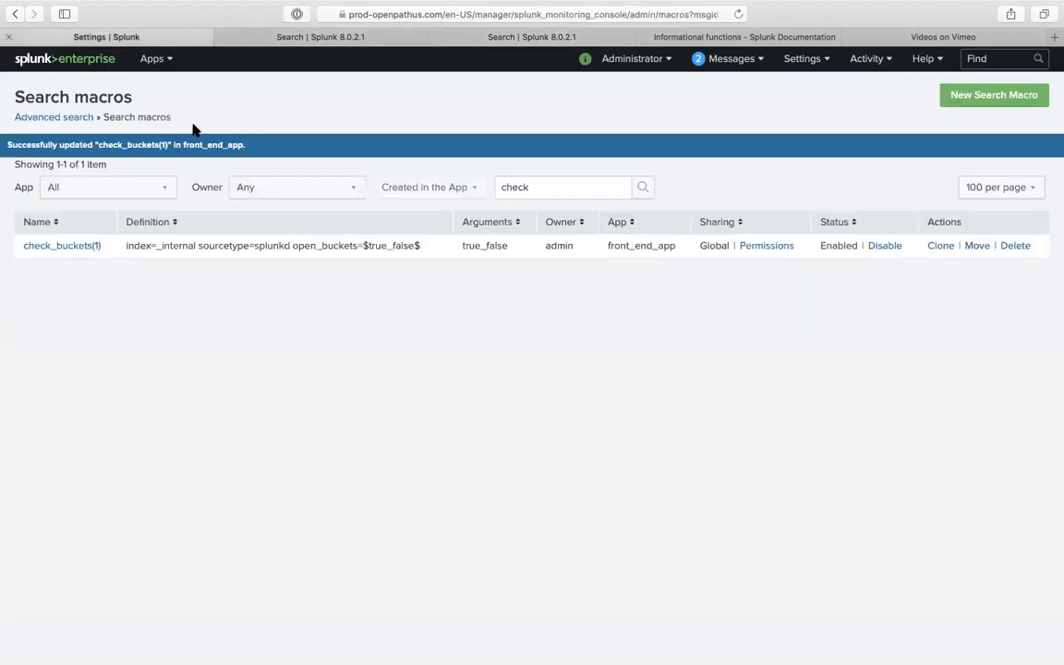
{"action": "left_click", "coordinate": [309, 39]}
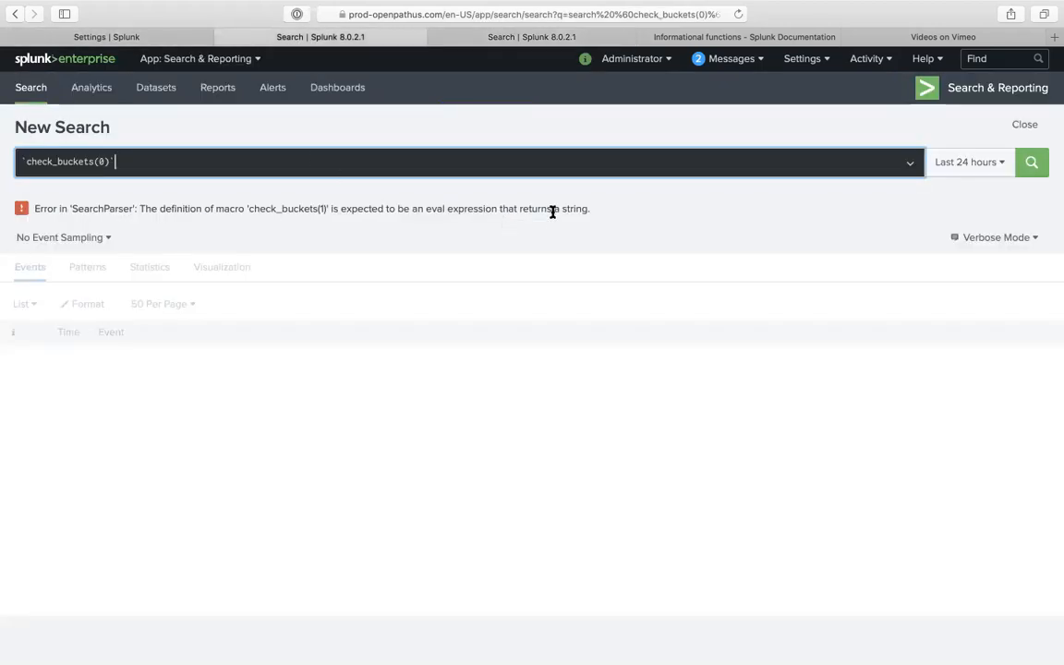
{"action": "left_click", "coordinate": [104, 161]}
{"action": "type", "text": "djhsds]"}
{"action": "key", "text": "Return"}
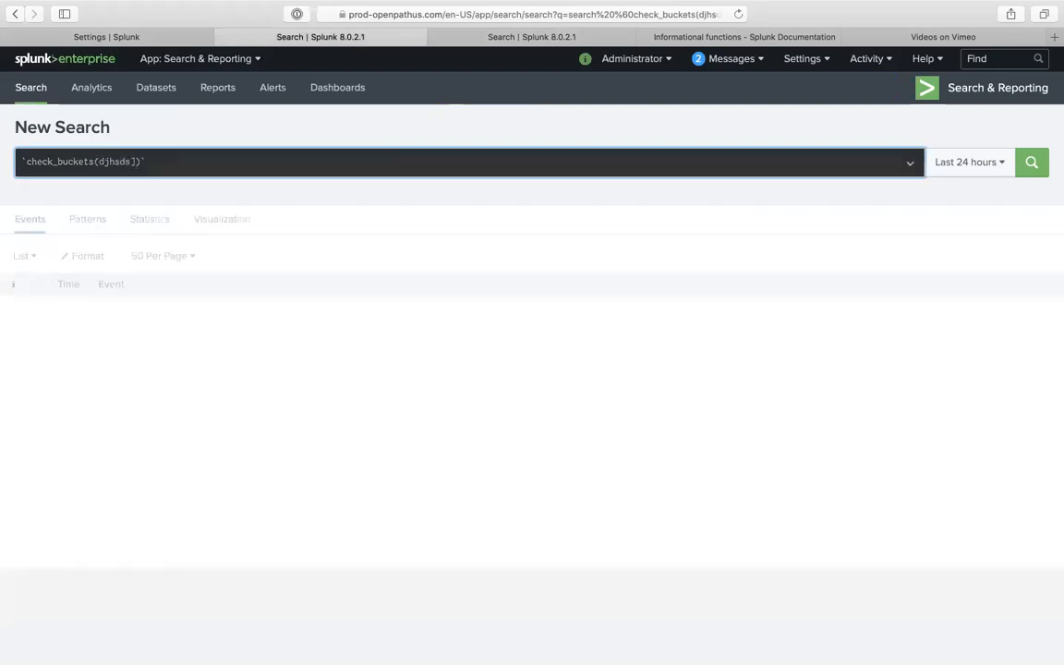
{"action": "key", "text": "BackSpace"}
{"action": "key", "text": "Return"}
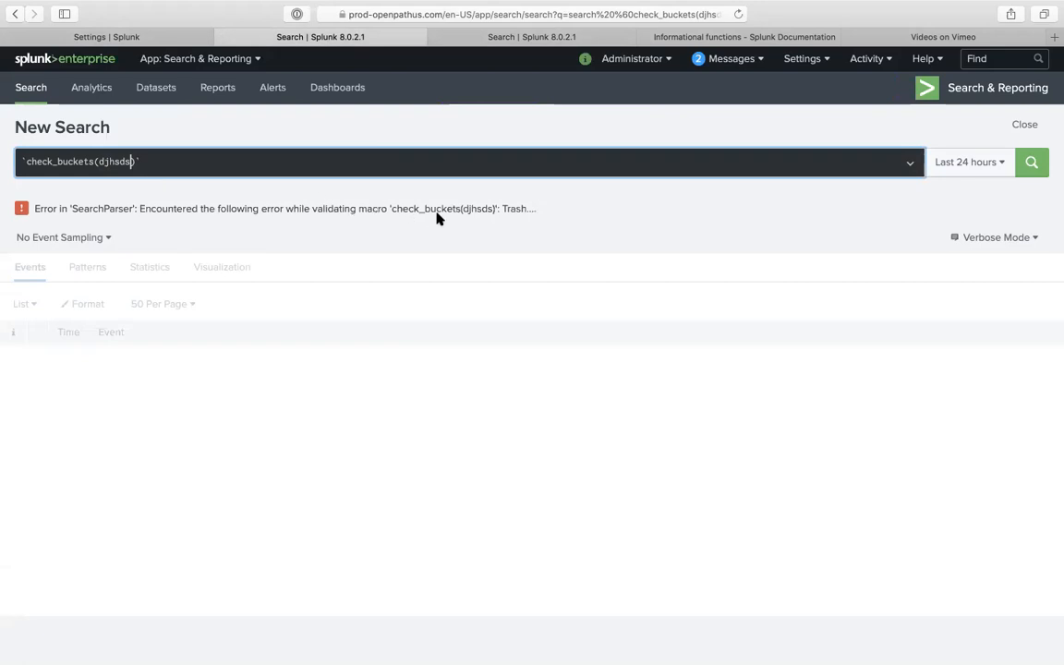
{"action": "left_click", "coordinate": [178, 41]}
{"action": "left_click", "coordinate": [62, 244]}
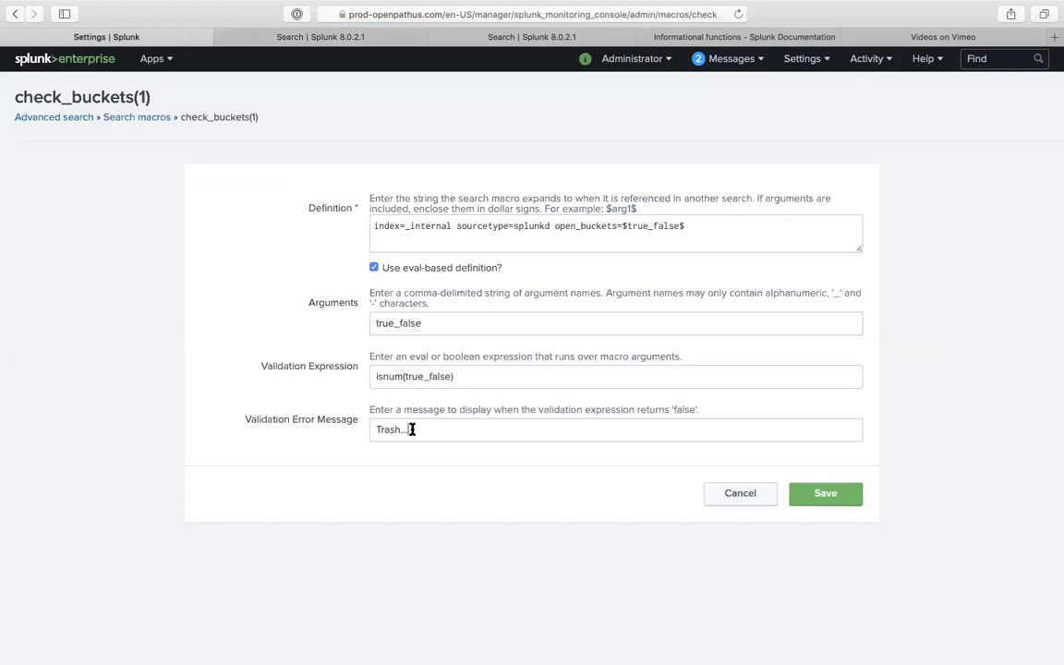
- Select the whole Trash... validation error message and start retyping it, so it reads 'H'
{"action": "left_click", "coordinate": [411, 429]}
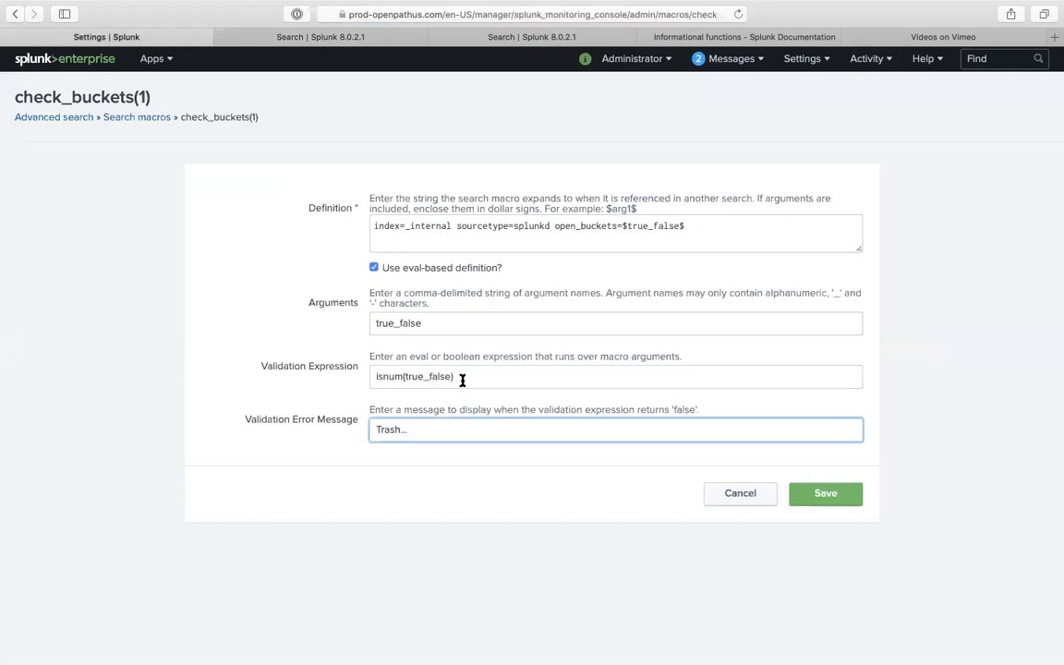
{"action": "triple_click", "coordinate": [462, 377]}
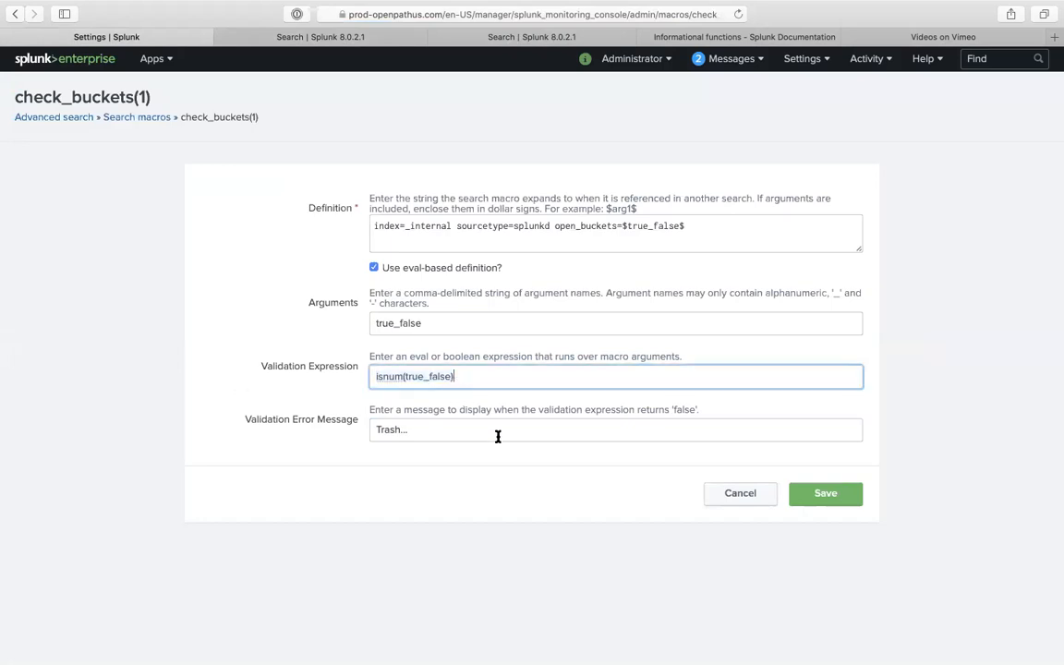
{"action": "left_click", "coordinate": [466, 433]}
{"action": "triple_click", "coordinate": [466, 433]}
{"action": "type", "text": "H"}
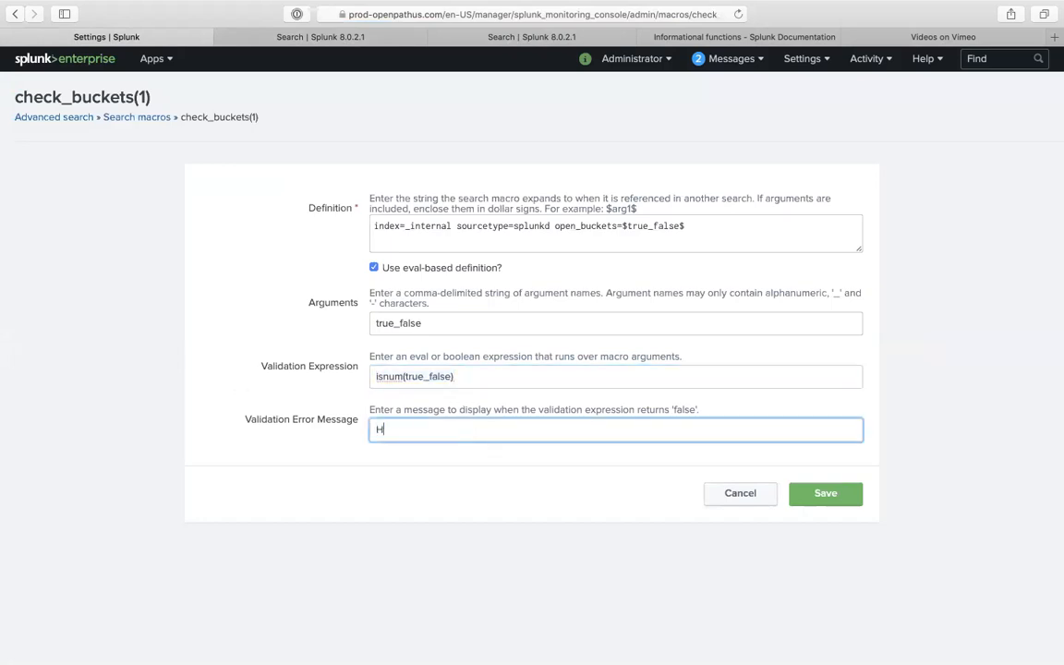
- Show the macros Visible in the App in the Search macros list and clone check_buckets(1)
{"action": "left_click", "coordinate": [122, 118]}
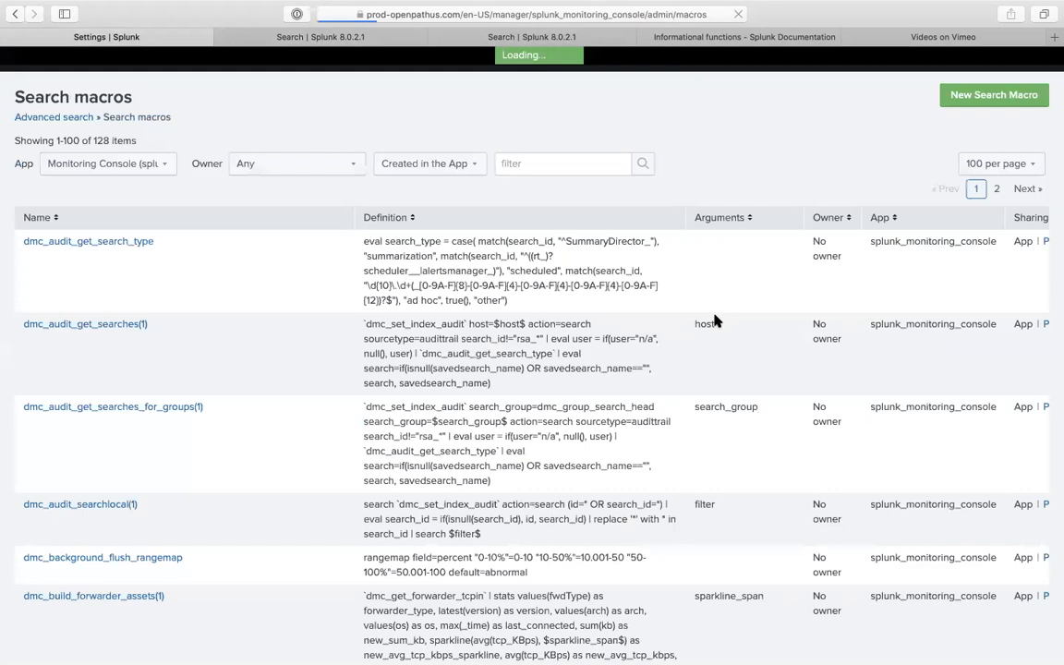
{"action": "left_click", "coordinate": [508, 164]}
{"action": "type", "text": "searc"}
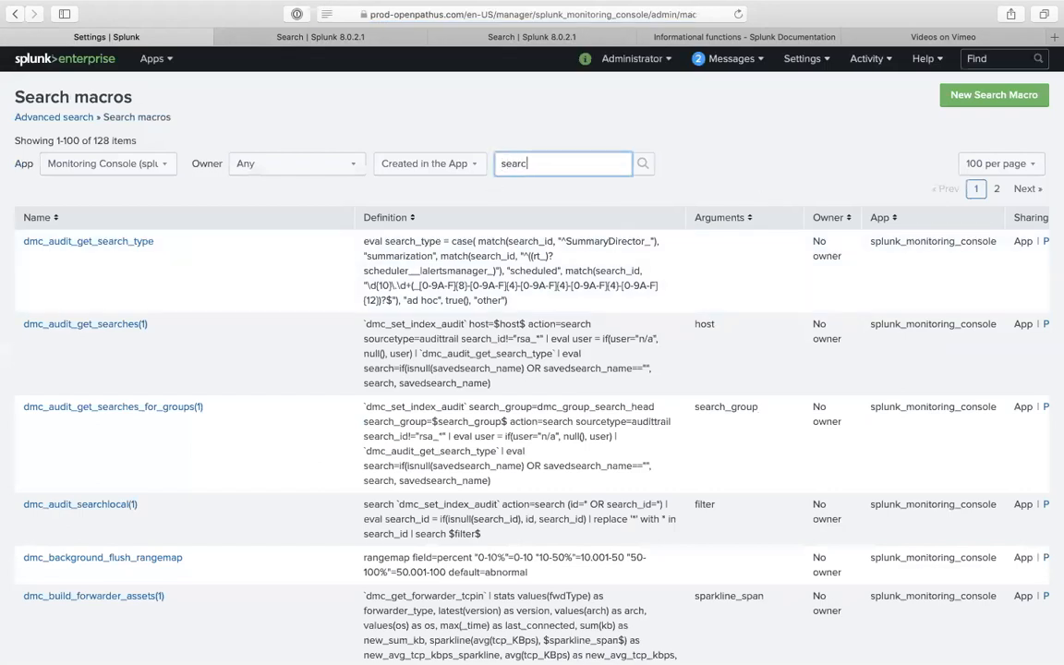
{"action": "key", "text": "BackSpace"}
{"action": "key", "text": "BackSpace"}
{"action": "key", "text": "BackSpace"}
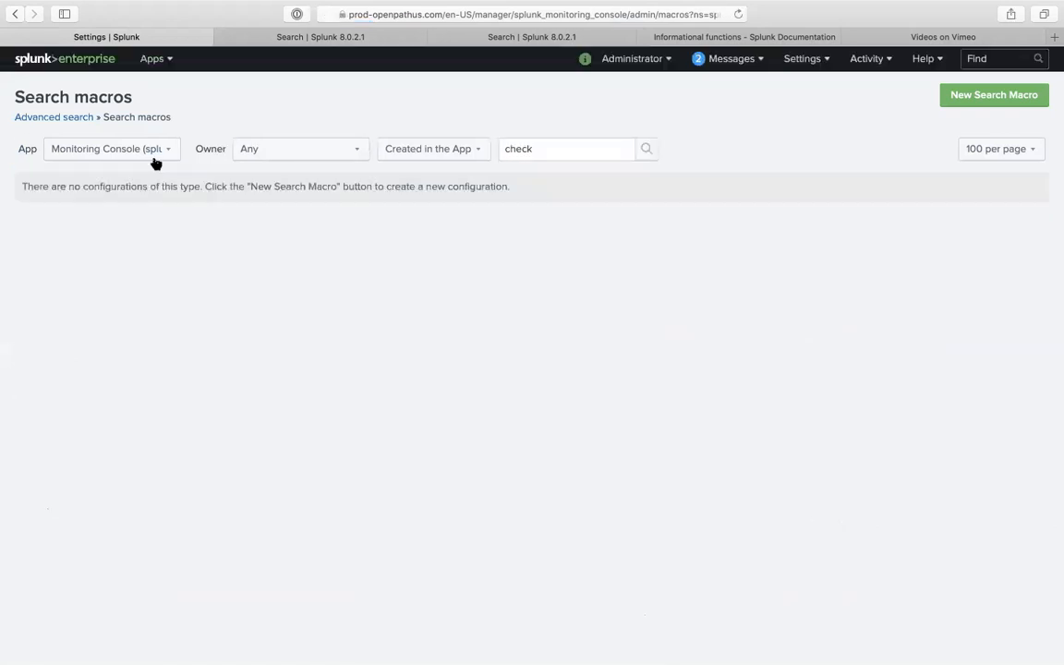
{"action": "left_click", "coordinate": [153, 155]}
{"action": "left_click", "coordinate": [477, 217]}
{"action": "left_click", "coordinate": [450, 148]}
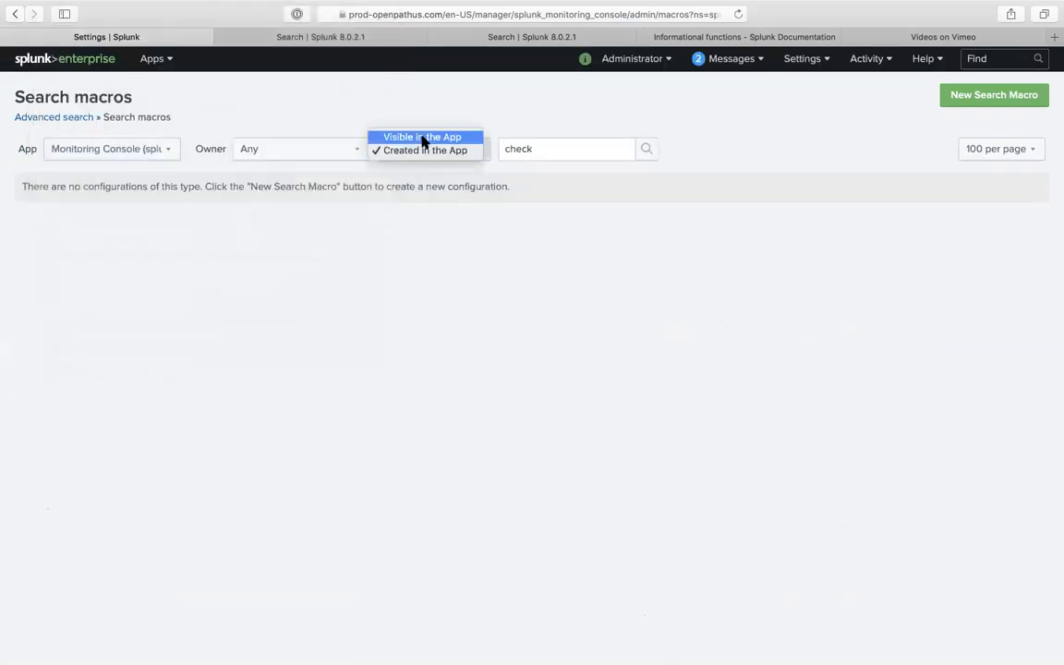
{"action": "left_click", "coordinate": [423, 136]}
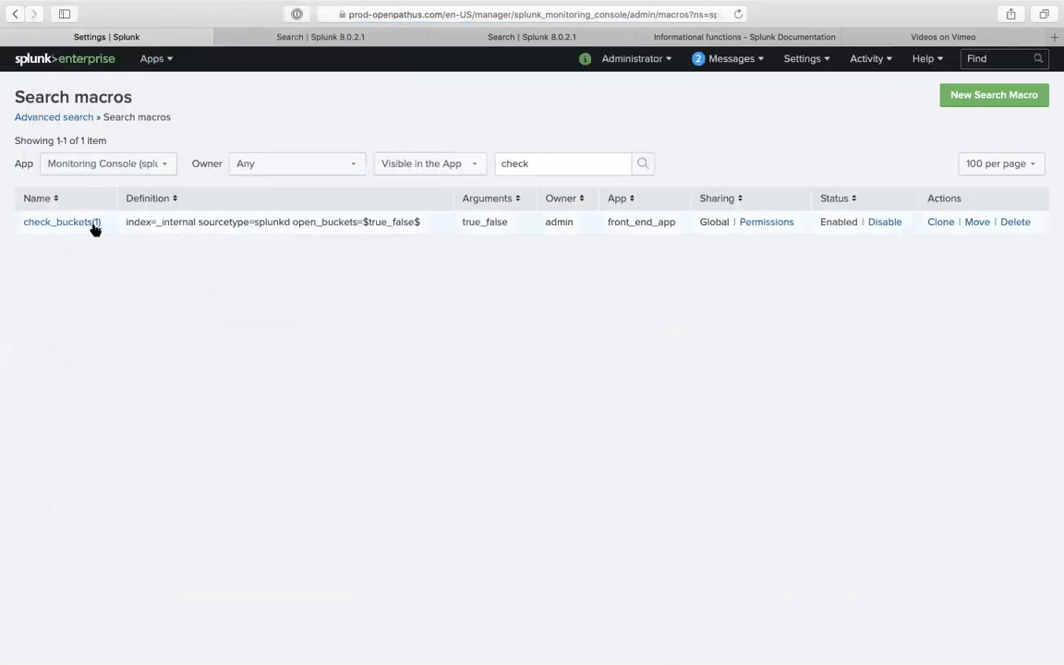
{"action": "left_click", "coordinate": [940, 222]}
{"action": "left_click", "coordinate": [444, 261]}
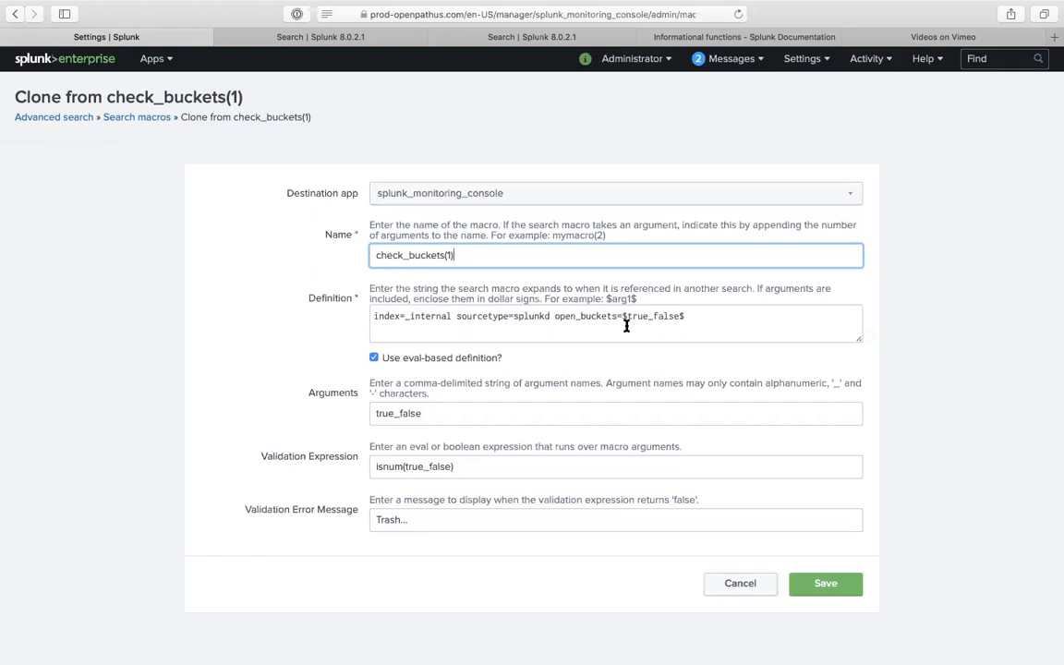
- Turn off eval-based definition on the clone, rename it check_bucketsss(1) and save it
{"action": "left_click", "coordinate": [435, 412]}
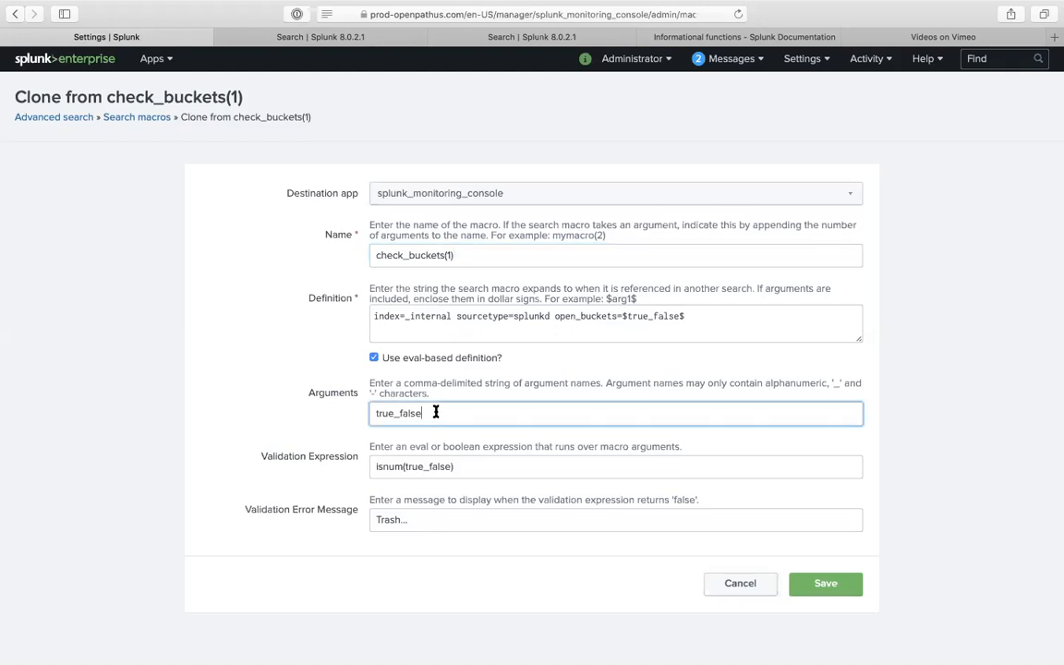
{"action": "left_click", "coordinate": [374, 358]}
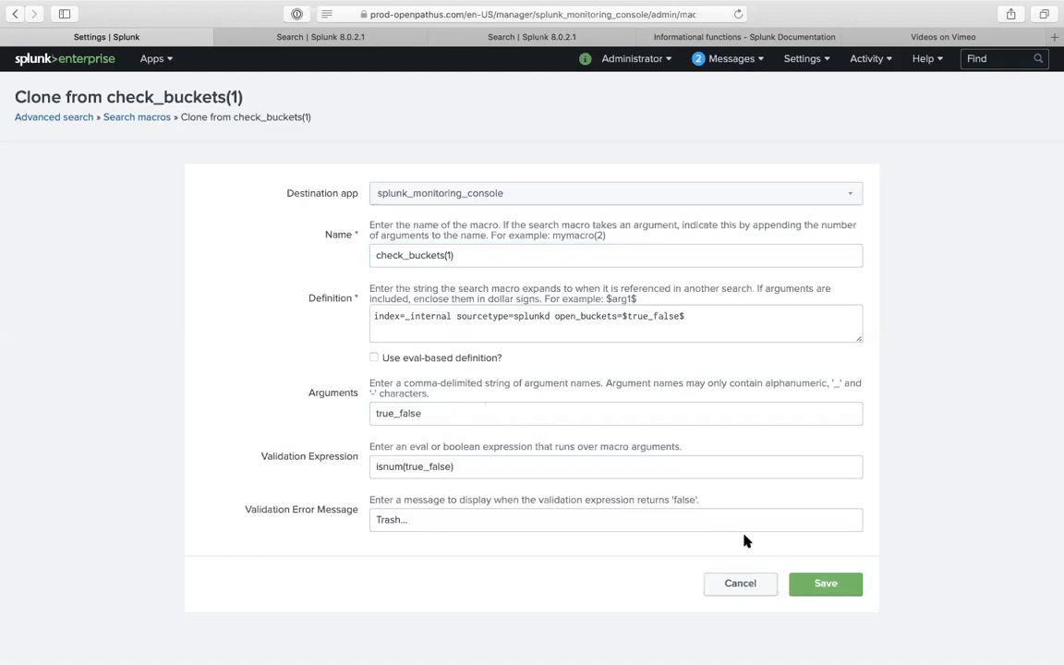
{"action": "left_click", "coordinate": [822, 587]}
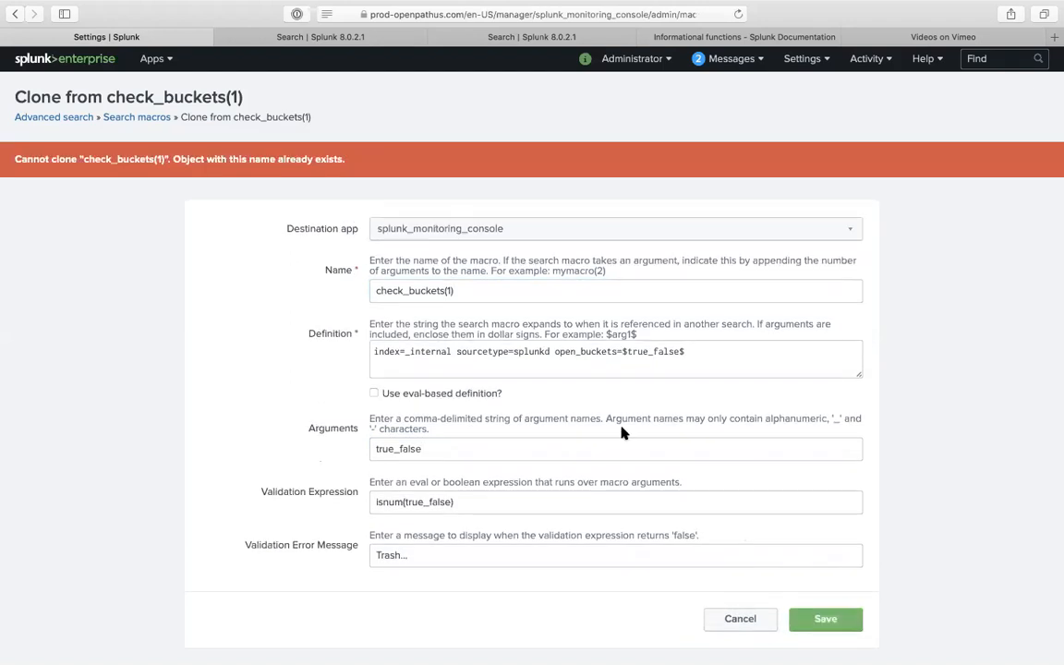
{"action": "left_click", "coordinate": [452, 290]}
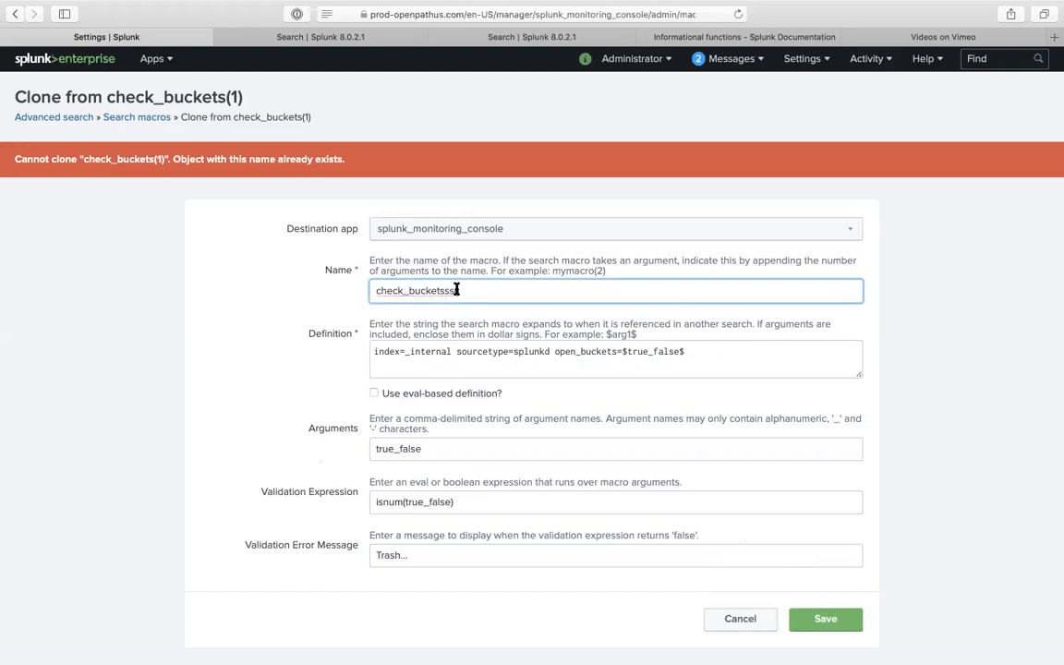
{"action": "type", "text": "1"}
{"action": "triple_click", "coordinate": [467, 291]}
{"action": "key", "text": "super+c"}
{"action": "left_click", "coordinate": [818, 624]}
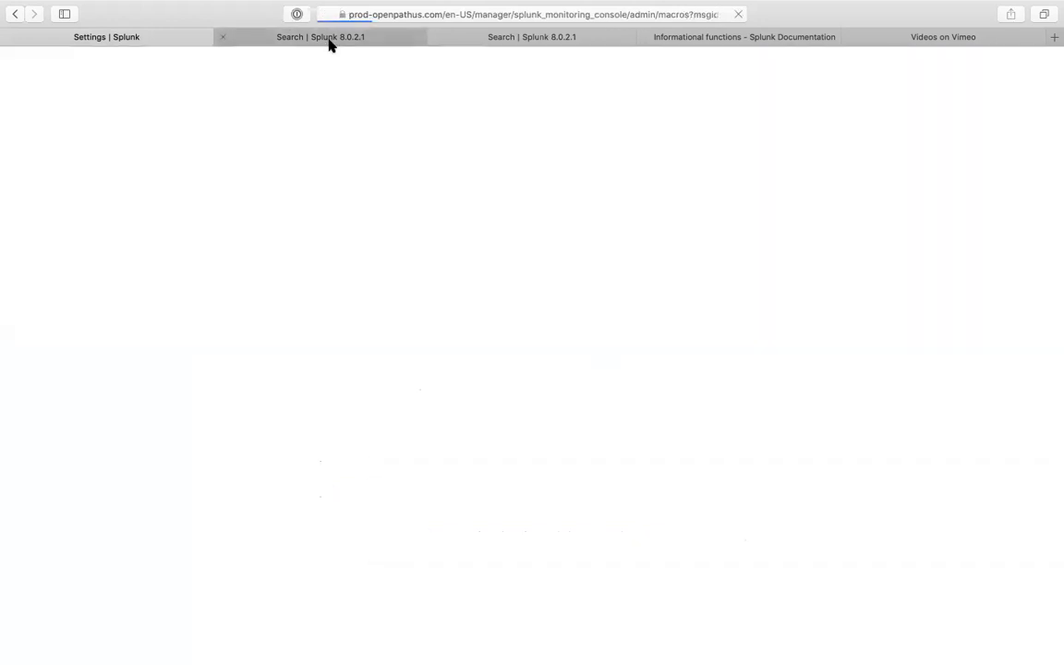
{"action": "left_click", "coordinate": [329, 44]}
{"action": "triple_click", "coordinate": [230, 166]}
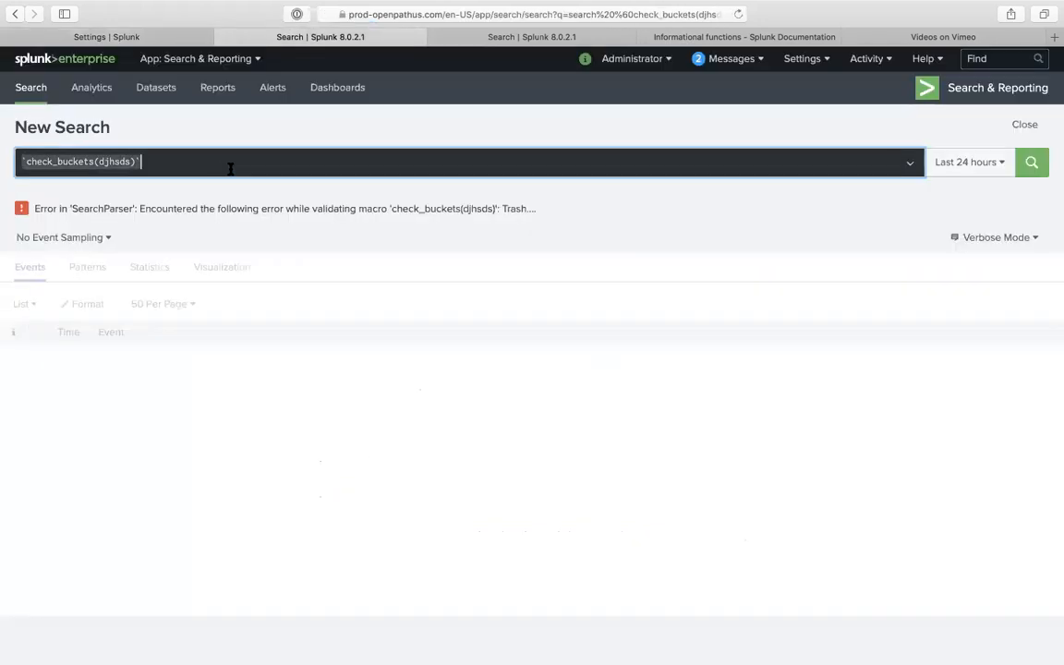
- Replace the search query with `check_bucketsss(1)` and run it
{"action": "left_click", "coordinate": [140, 162]}
{"action": "triple_click", "coordinate": [141, 162]}
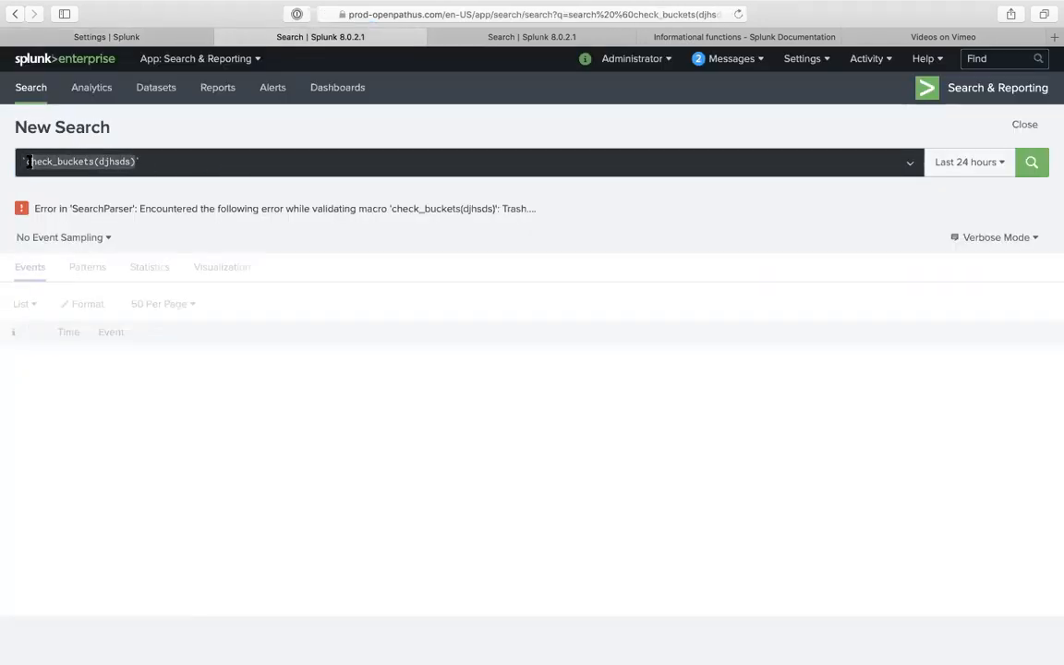
{"action": "key", "text": "BackSpace"}
{"action": "type", "text": "`check_bucketsss(1)`"}
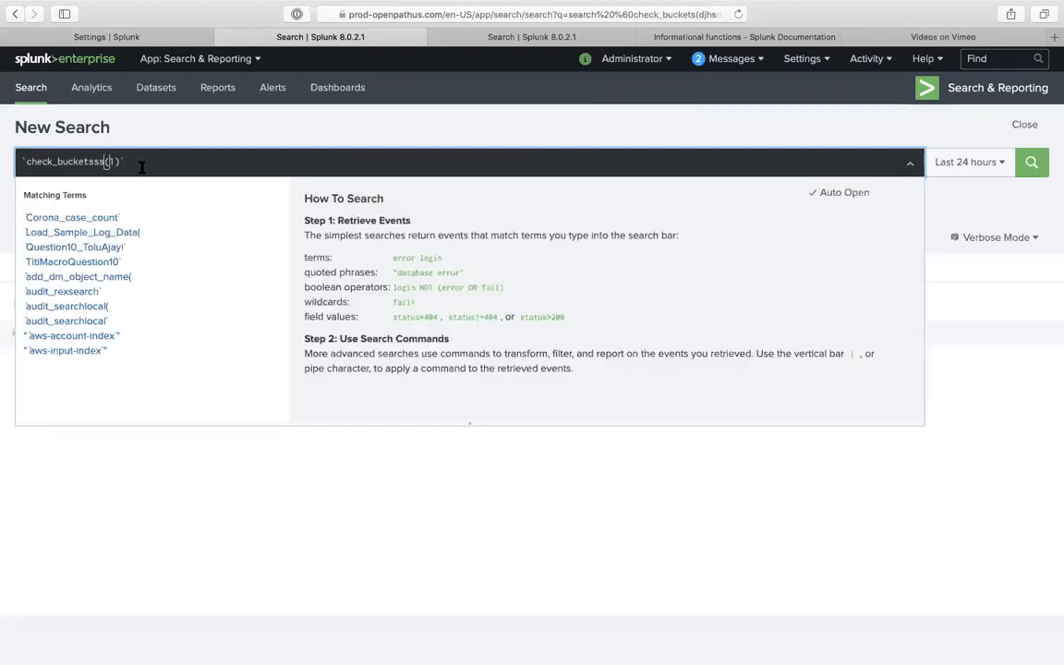
{"action": "key", "text": "Return"}
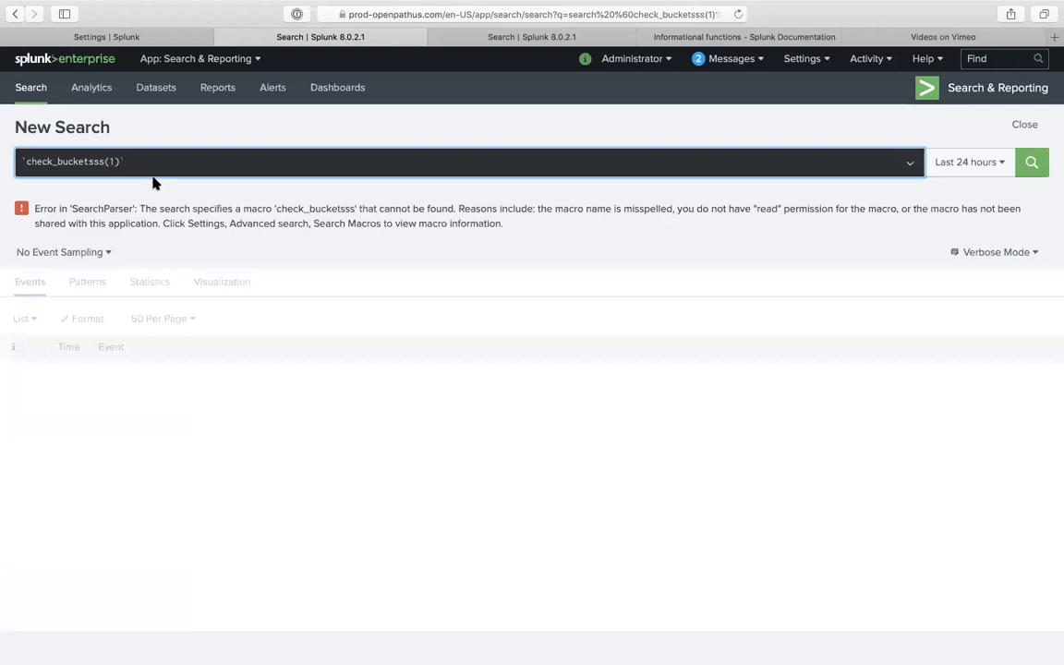
- Share check_bucketsss(1) with All apps and Everyone Read permission, and save
{"action": "left_click", "coordinate": [108, 38]}
{"action": "left_click", "coordinate": [526, 189]}
{"action": "key", "text": "super+v"}
{"action": "key", "text": "Return"}
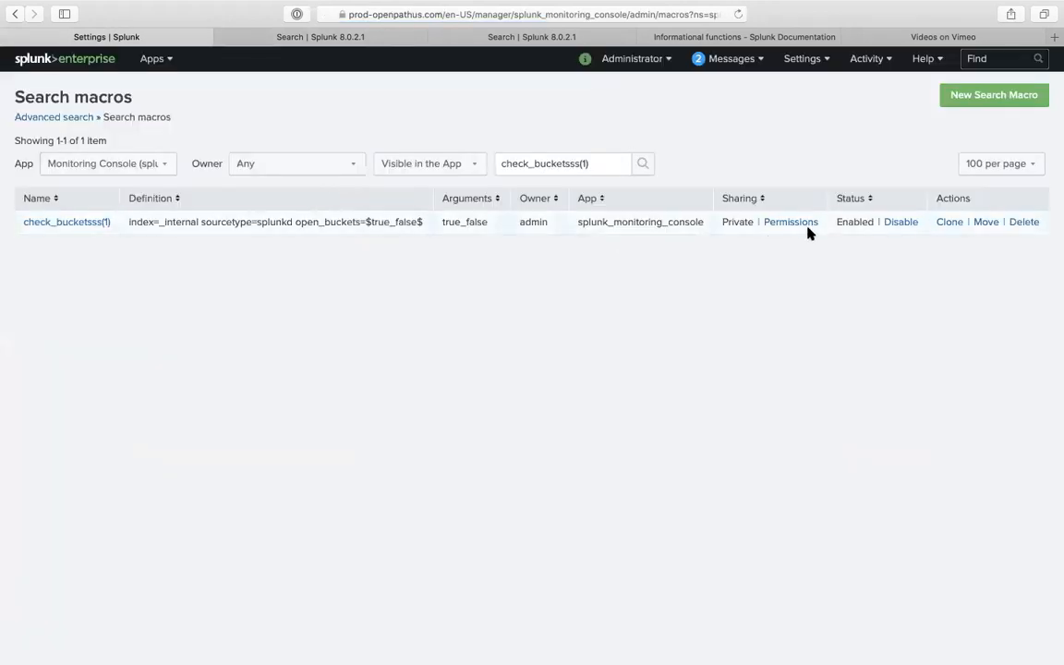
{"action": "left_click", "coordinate": [806, 225]}
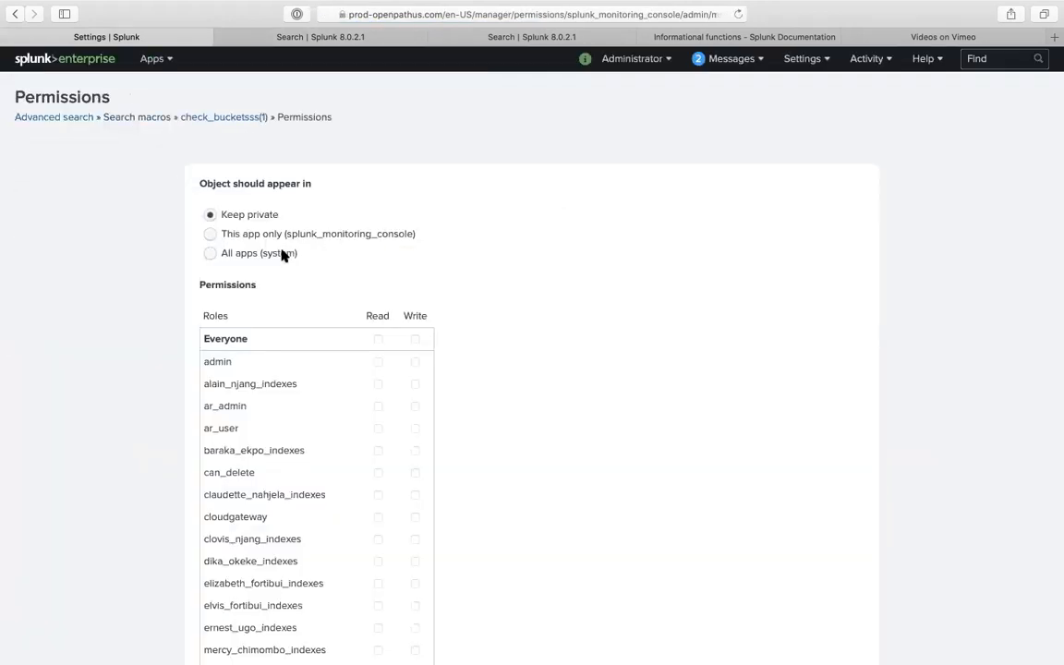
{"action": "left_click", "coordinate": [256, 256]}
{"action": "left_click", "coordinate": [377, 339]}
{"action": "scroll", "coordinate": [470, 356], "scroll_direction": "down", "scroll_amount": 5}
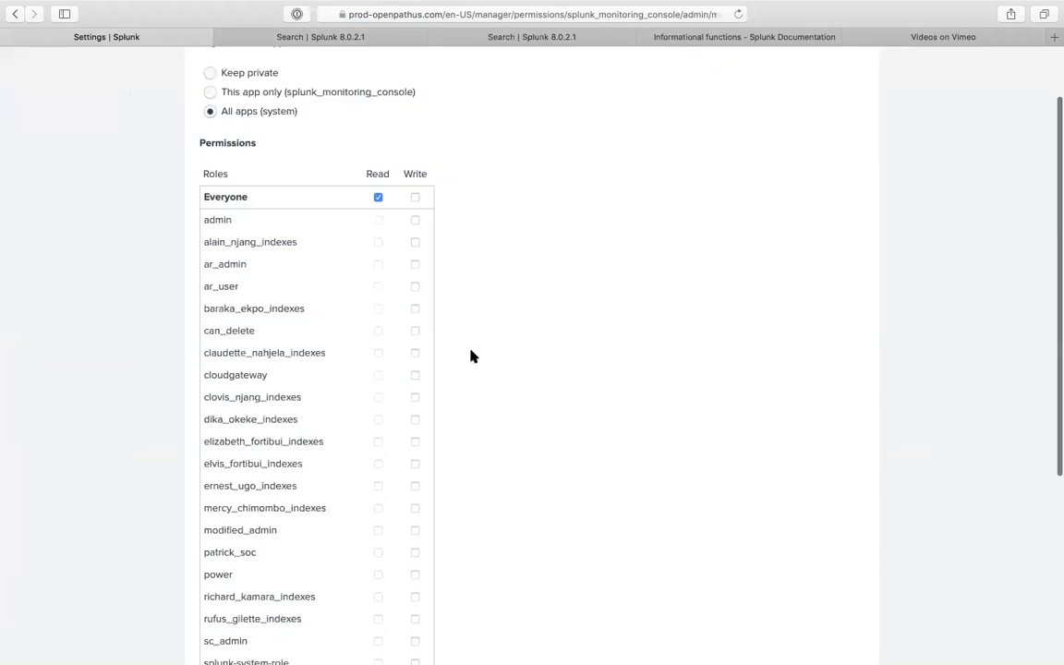
{"action": "left_click", "coordinate": [821, 602]}
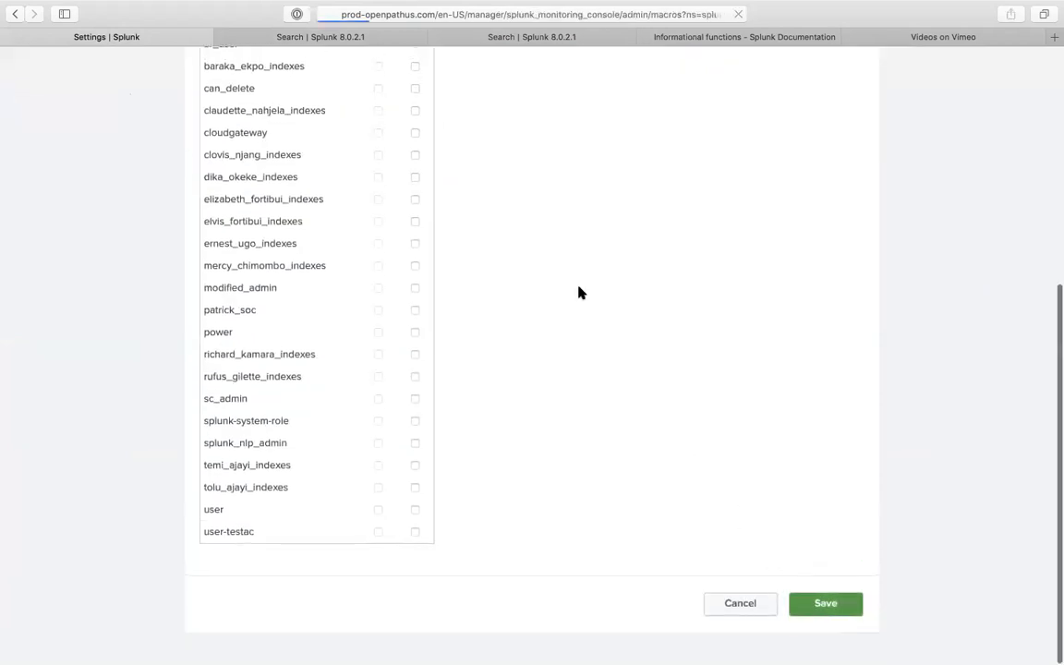
- Reload the search page to rerun the check_bucketsss(1) search, which returns 6 events
{"action": "left_click", "coordinate": [373, 36]}
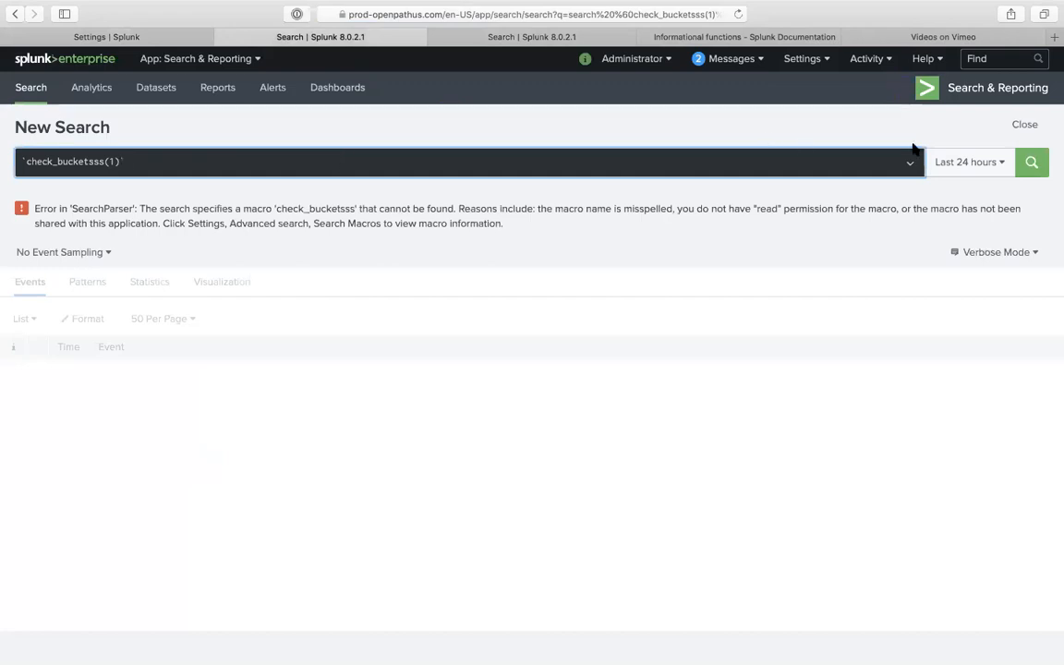
{"action": "left_click", "coordinate": [1020, 169]}
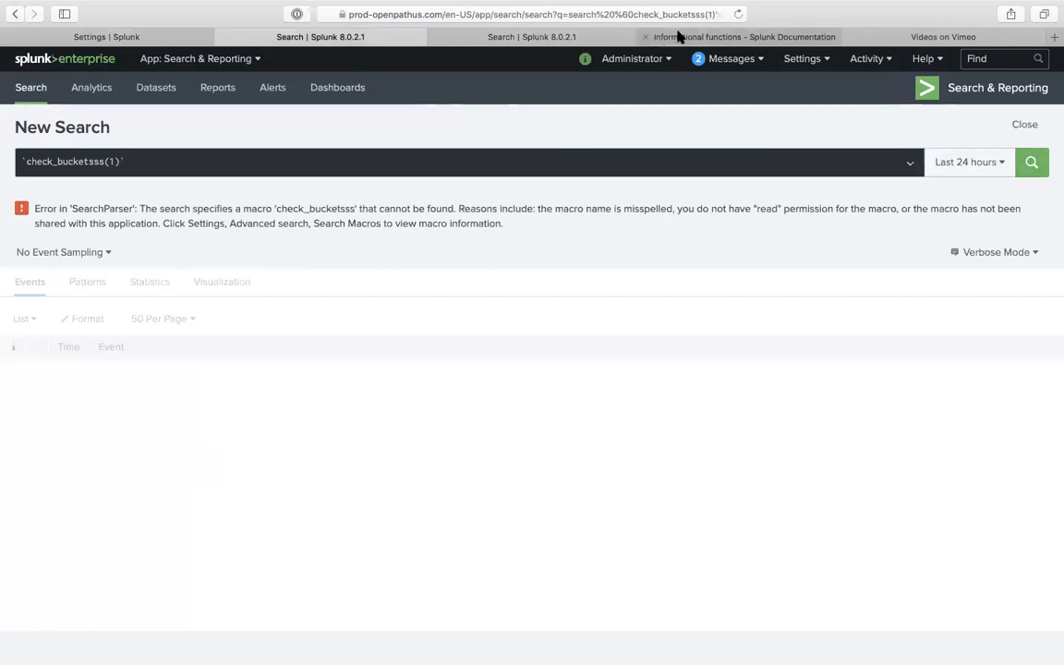
{"action": "left_click", "coordinate": [738, 14]}
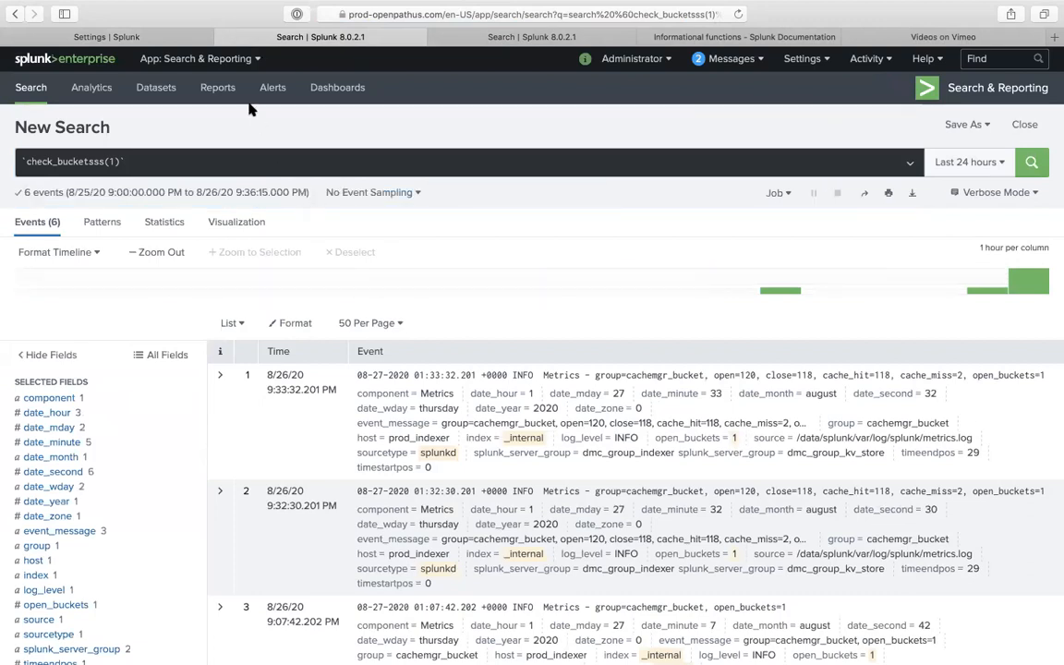
{"action": "left_click", "coordinate": [175, 40]}
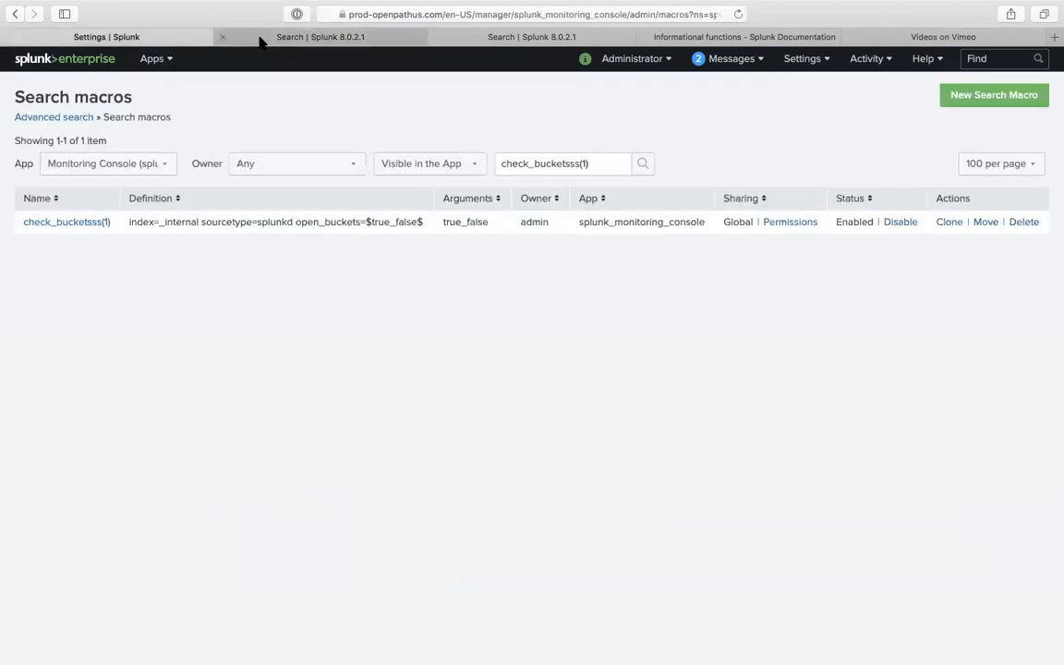
- Filter the macros list to check_buckets and save check_buckets(1) in front_end_app
{"action": "left_click", "coordinate": [311, 38]}
{"action": "left_click", "coordinate": [150, 39]}
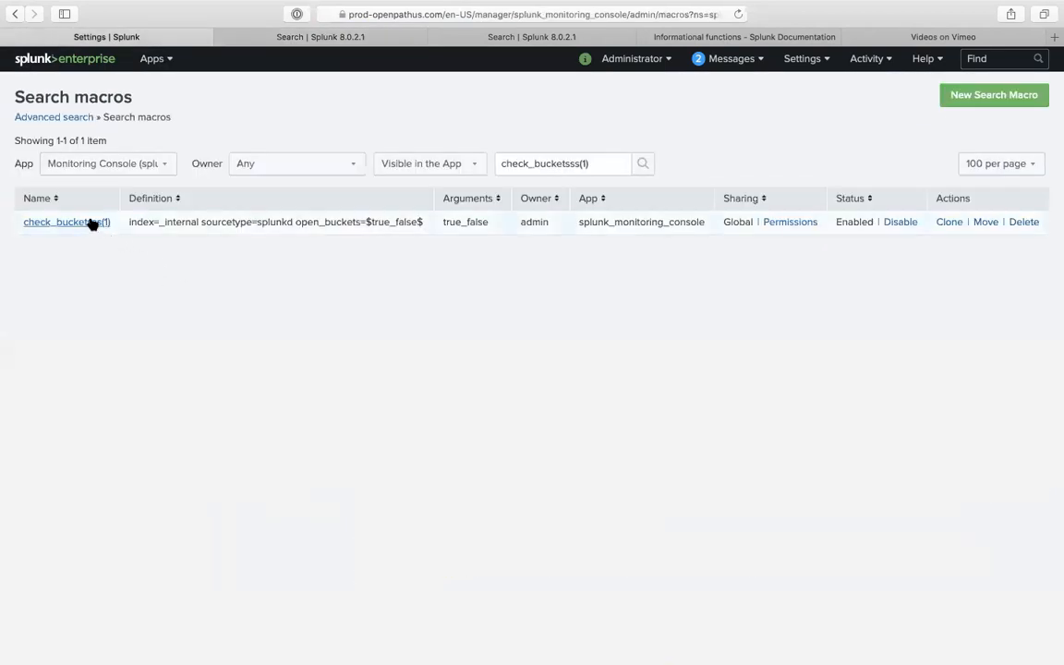
{"action": "left_click", "coordinate": [92, 224]}
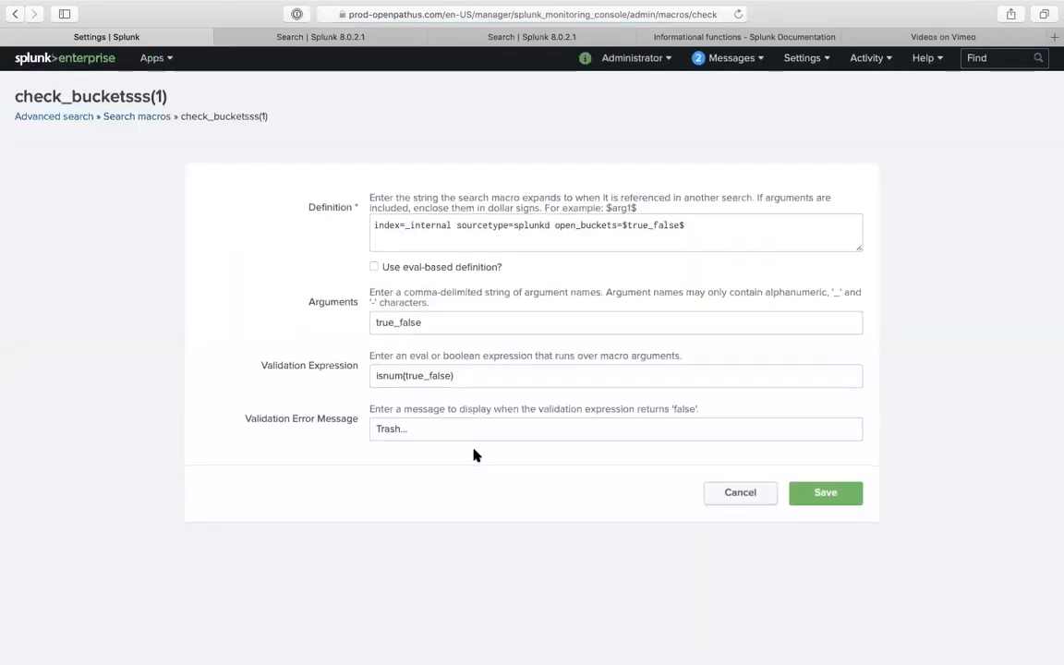
{"action": "left_click", "coordinate": [711, 492]}
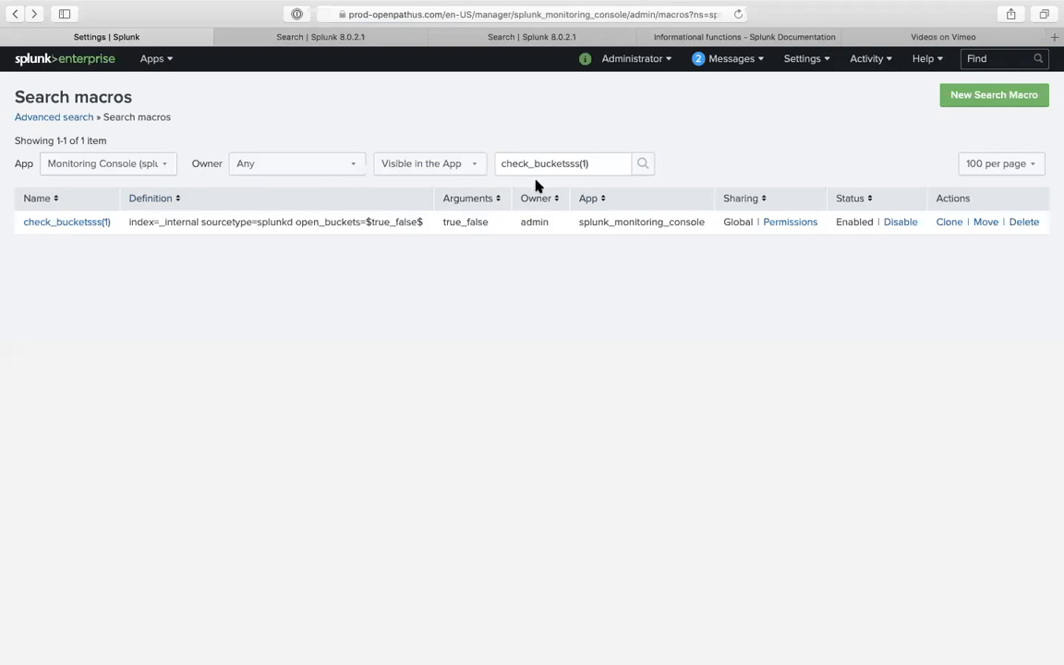
{"action": "left_click_drag", "start_coordinate": [564, 164], "coordinate": [674, 188]}
{"action": "key", "text": "BackSpace"}
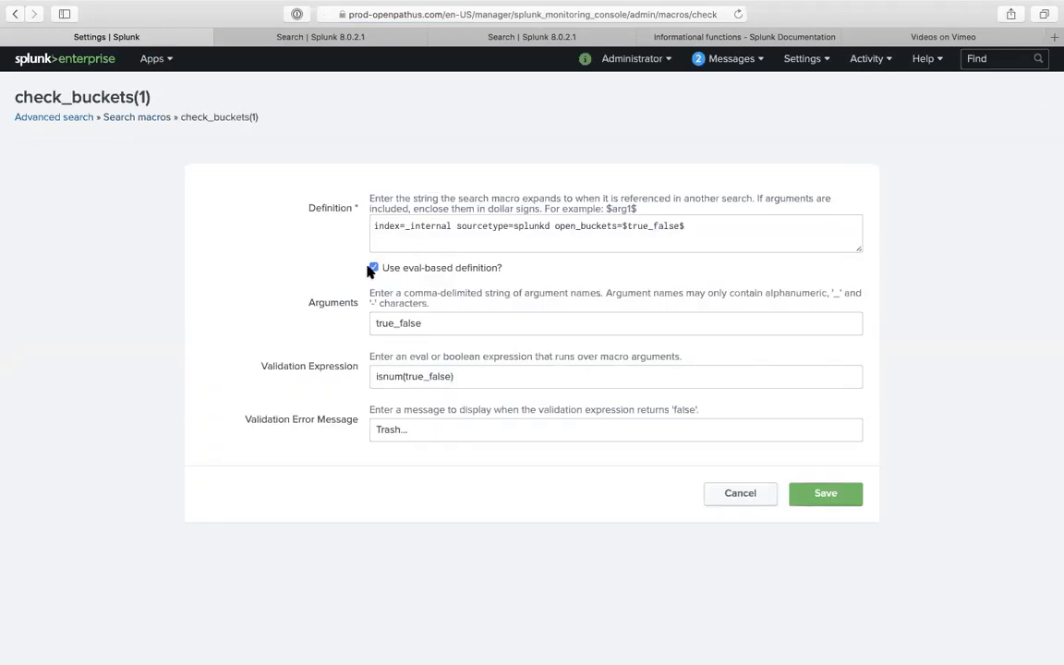
{"action": "left_click", "coordinate": [821, 496]}
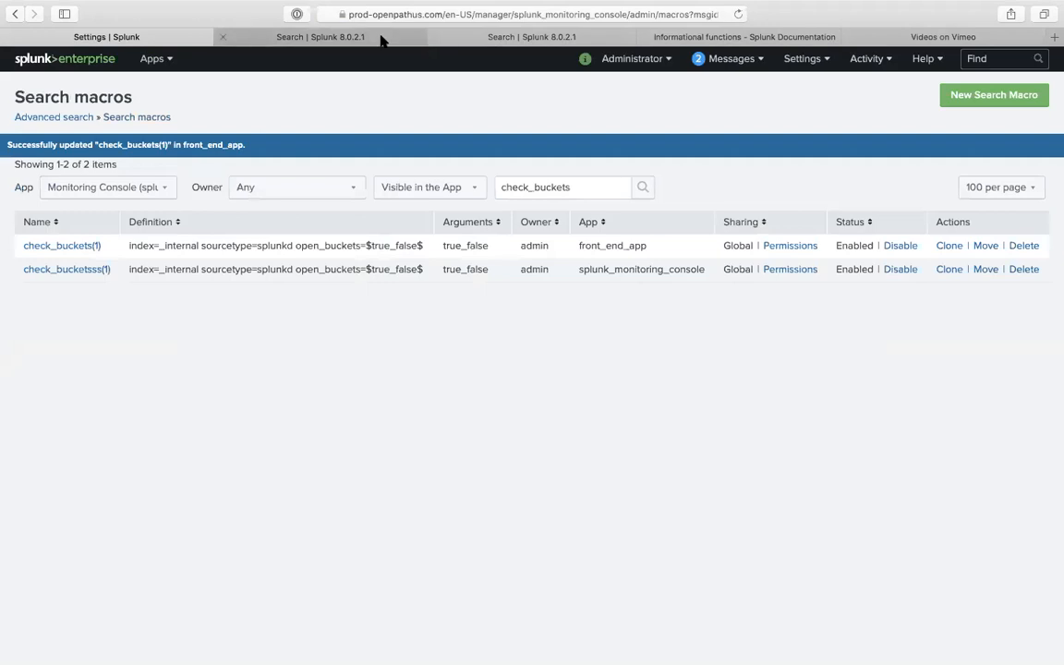
{"action": "left_click", "coordinate": [382, 40]}
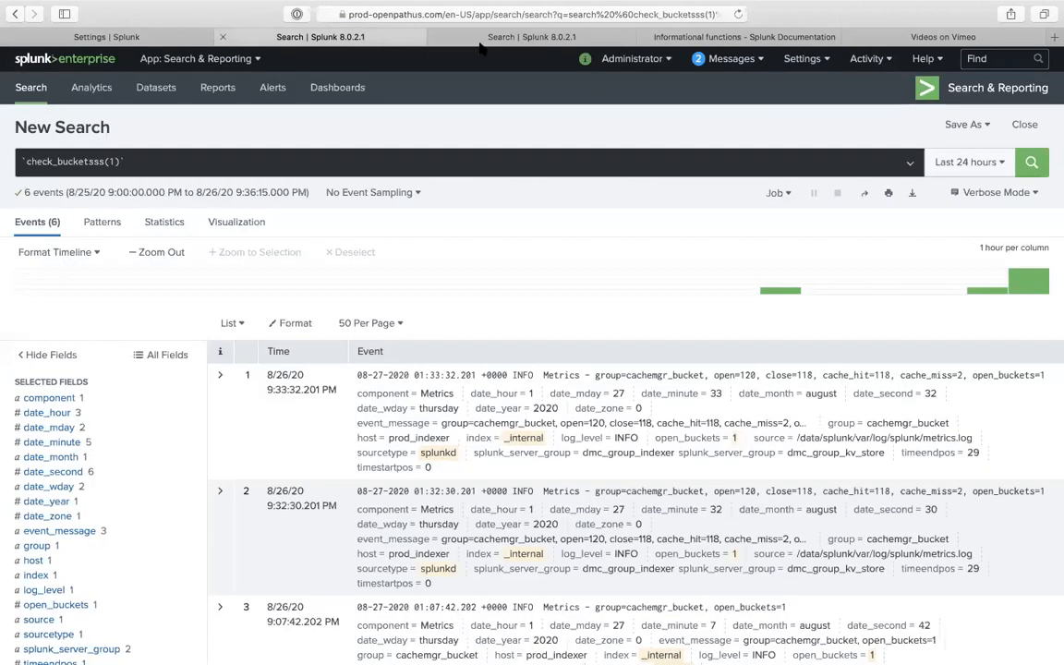
- Remove the extra s's so the search calls `check_buckets(1)`, then rerun it, returning 5 events
{"action": "left_click", "coordinate": [323, 162]}
{"action": "key", "text": "Return"}
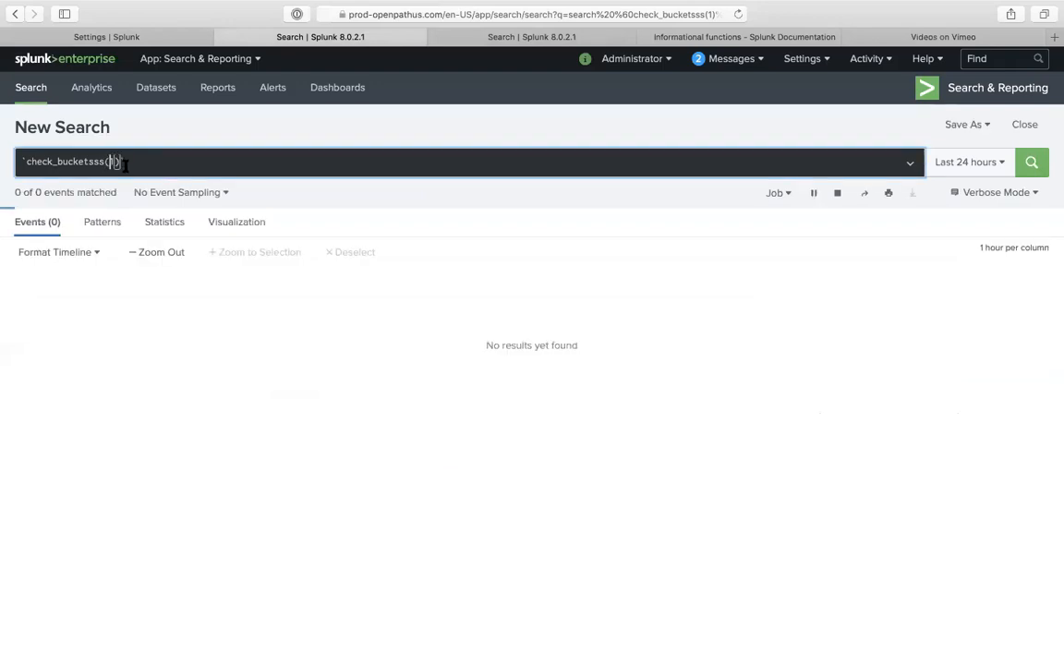
{"action": "key", "text": "Left"}
{"action": "key", "text": "BackSpace"}
{"action": "key", "text": "BackSpace"}
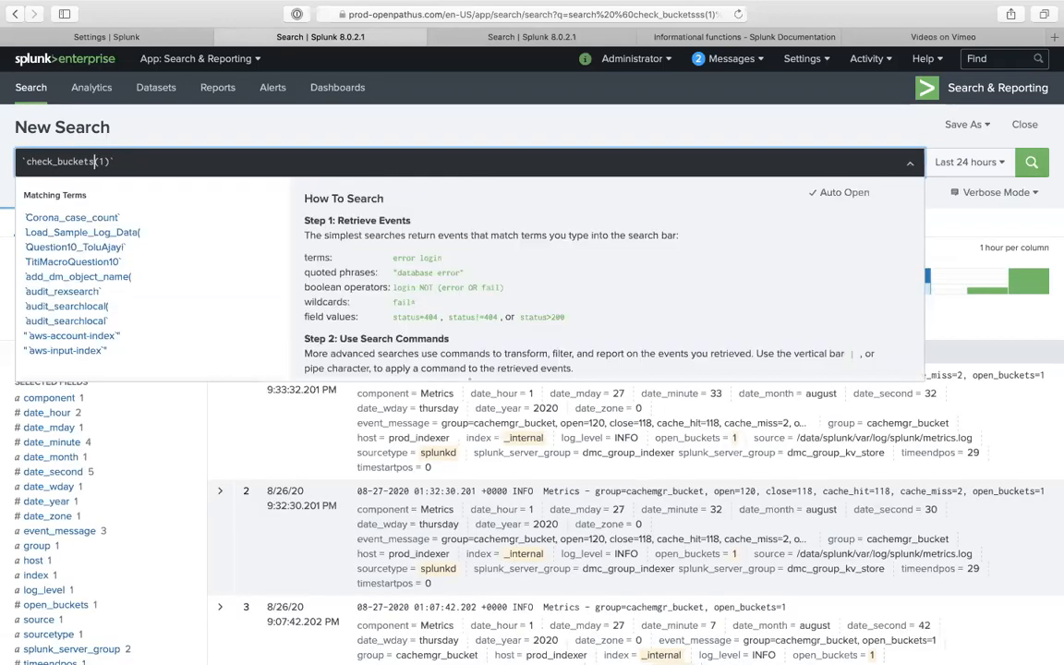
{"action": "left_click", "coordinate": [213, 127]}
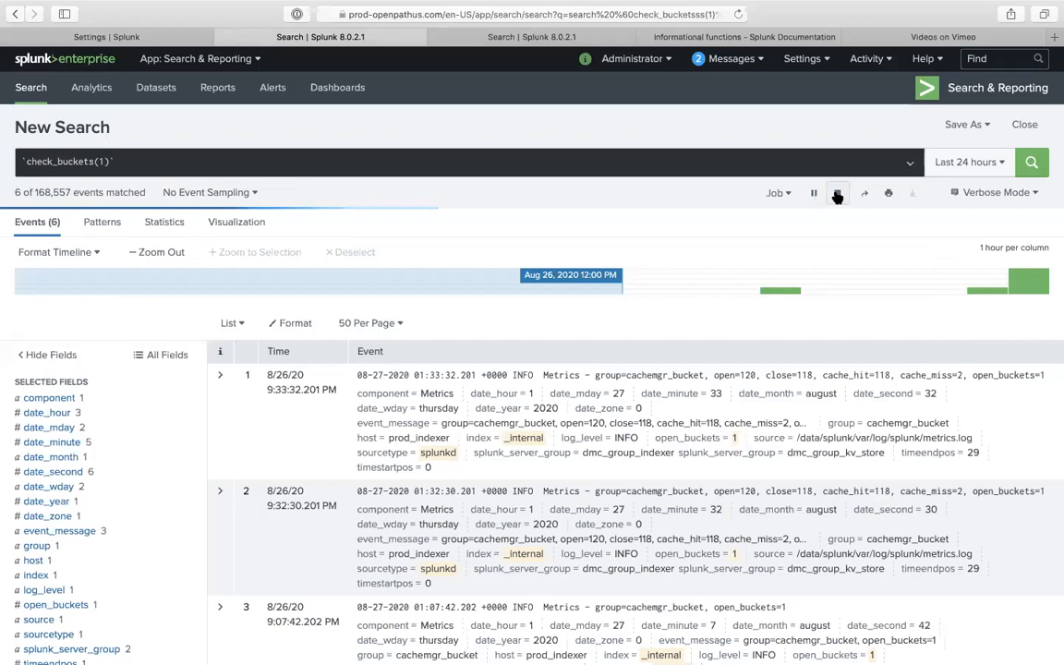
{"action": "left_click", "coordinate": [837, 193]}
{"action": "left_click", "coordinate": [1031, 163]}
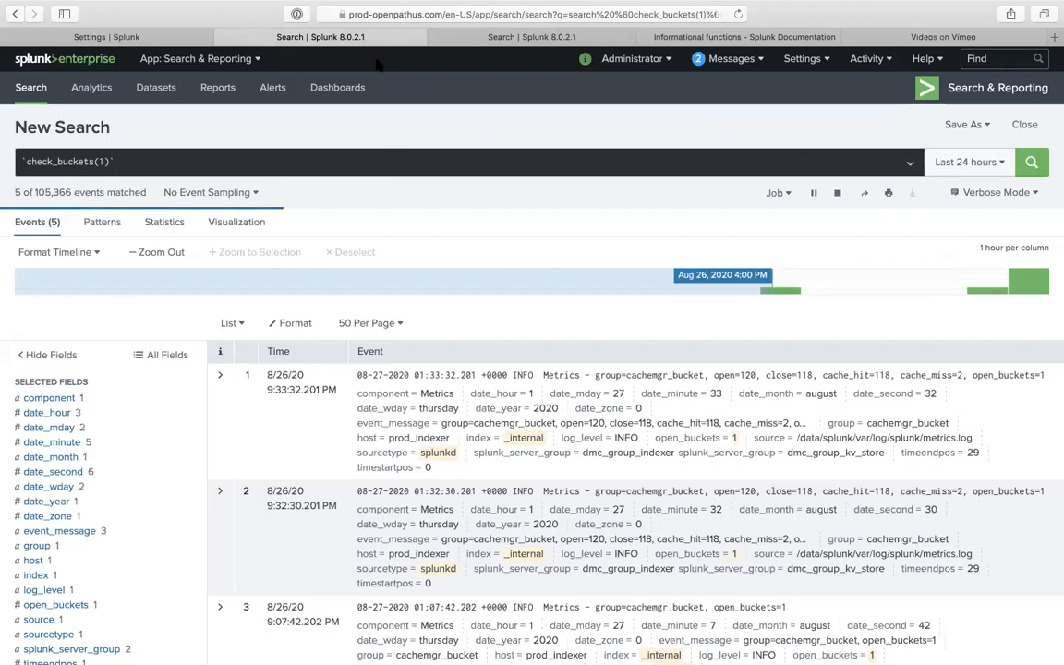
{"action": "left_click", "coordinate": [106, 37]}
- Replace the isnum(true_false) validation expression with eval byname="slim shady" and save check_buckets(1)
{"action": "left_click", "coordinate": [87, 246]}
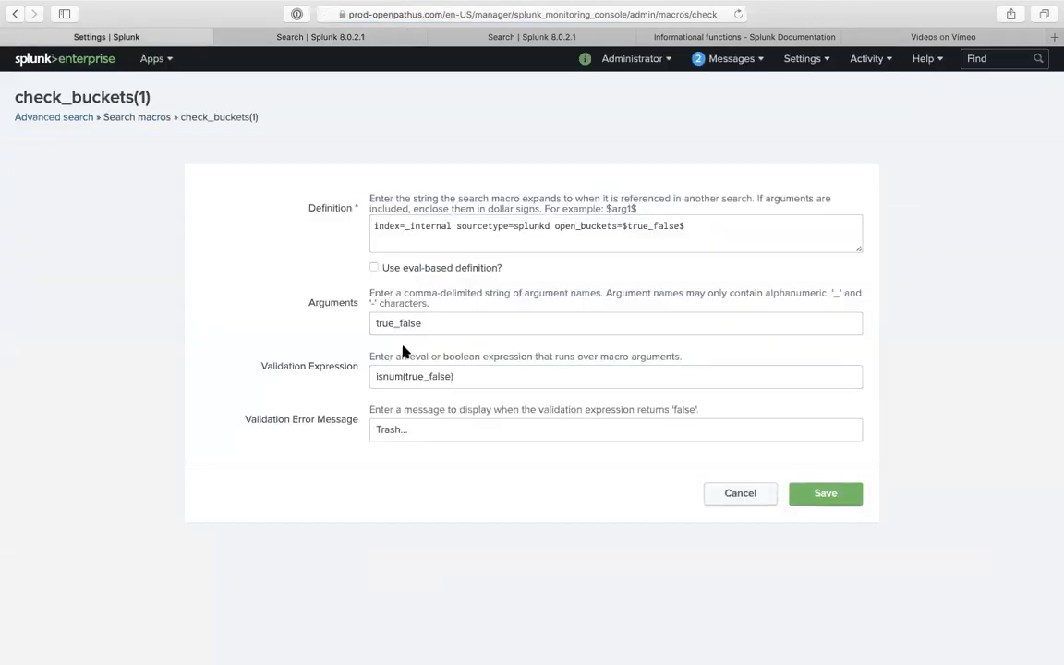
{"action": "left_click", "coordinate": [435, 378]}
{"action": "triple_click", "coordinate": [435, 377]}
{"action": "key", "text": "BackSpace"}
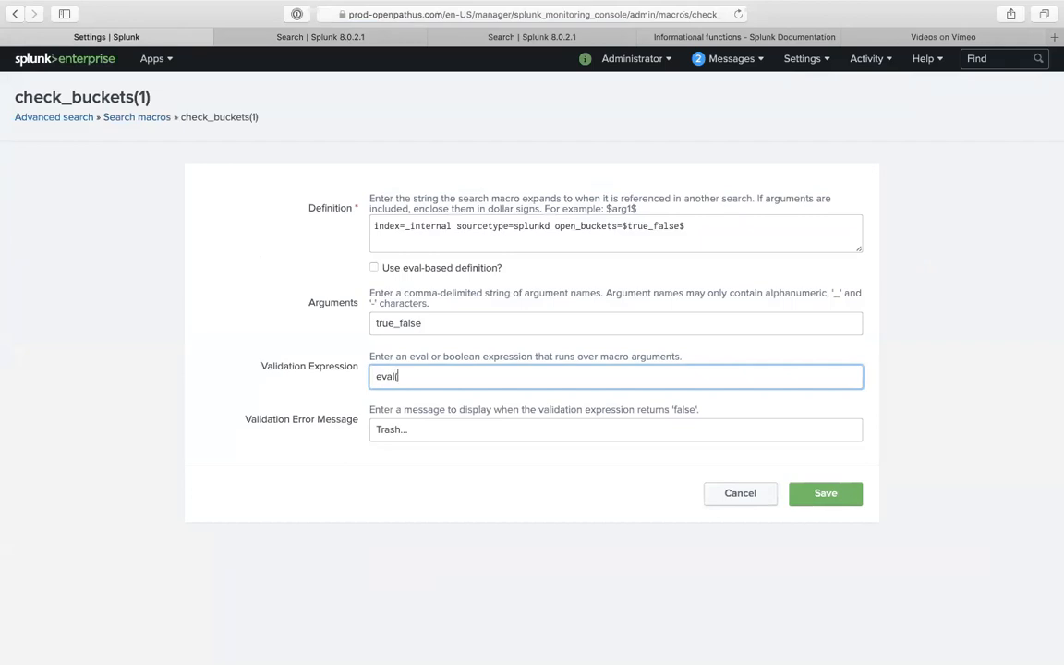
{"action": "type", "text": "eval(myname"}
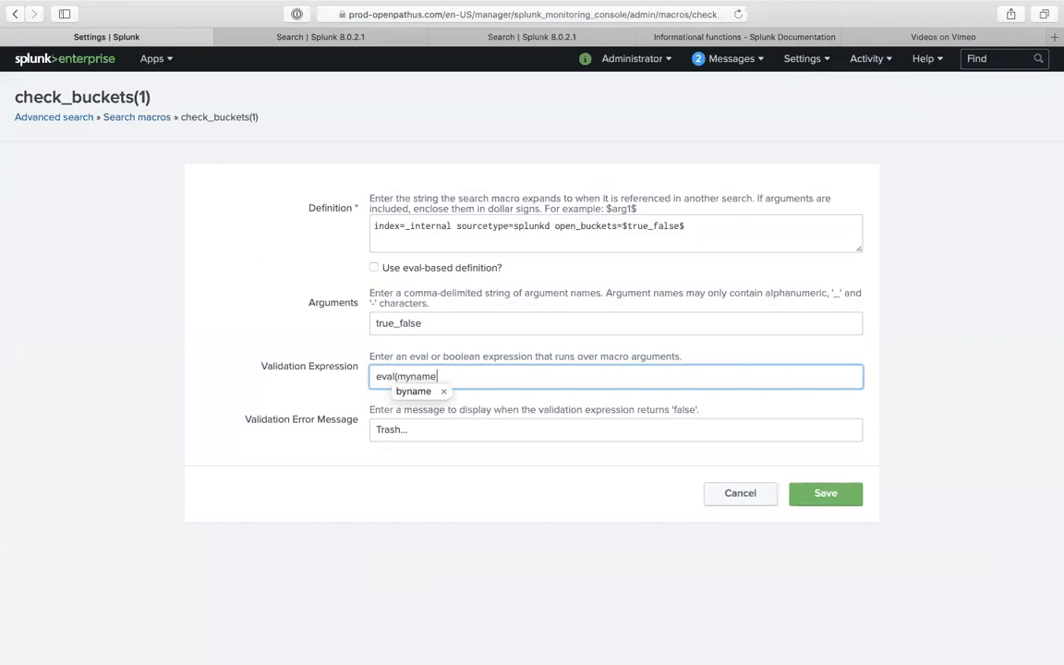
{"action": "key", "text": "BackSpace"}
{"action": "key", "text": "BackSpace"}
{"action": "key", "text": "BackSpace"}
{"action": "key", "text": "BackSpace"}
{"action": "key", "text": "BackSpace"}
{"action": "key", "text": "BackSpace"}
{"action": "key", "text": "BackSpace"}
{"action": "type", "text": " (byname)"}
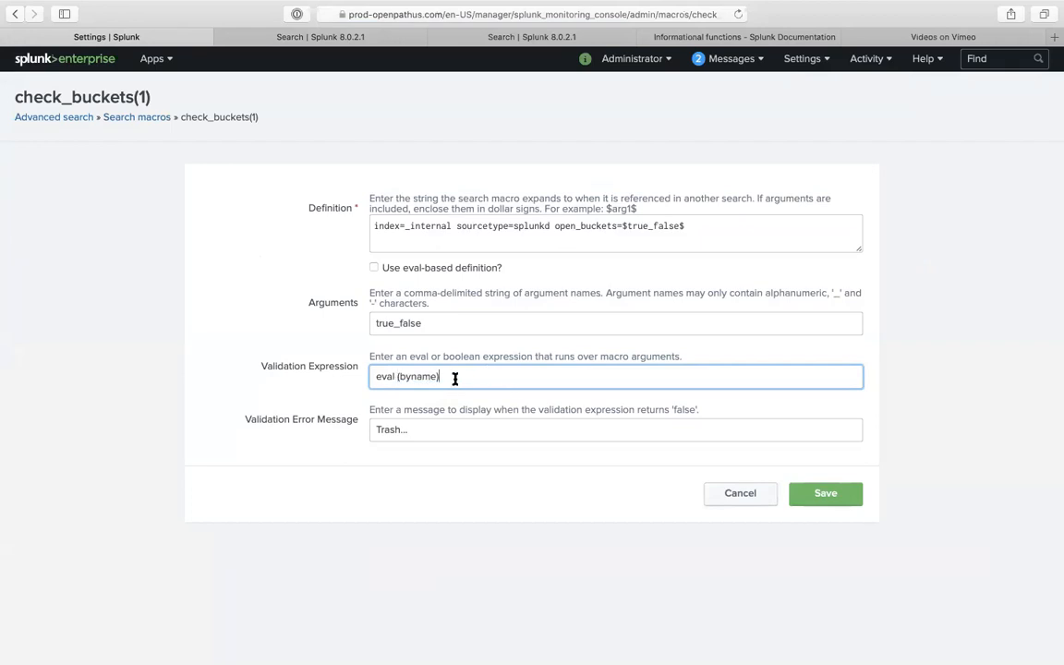
{"action": "left_click", "coordinate": [400, 376]}
{"action": "key", "text": "BackSpace"}
{"action": "type", "text": "m shady\""}
{"action": "left_click", "coordinate": [809, 502]}
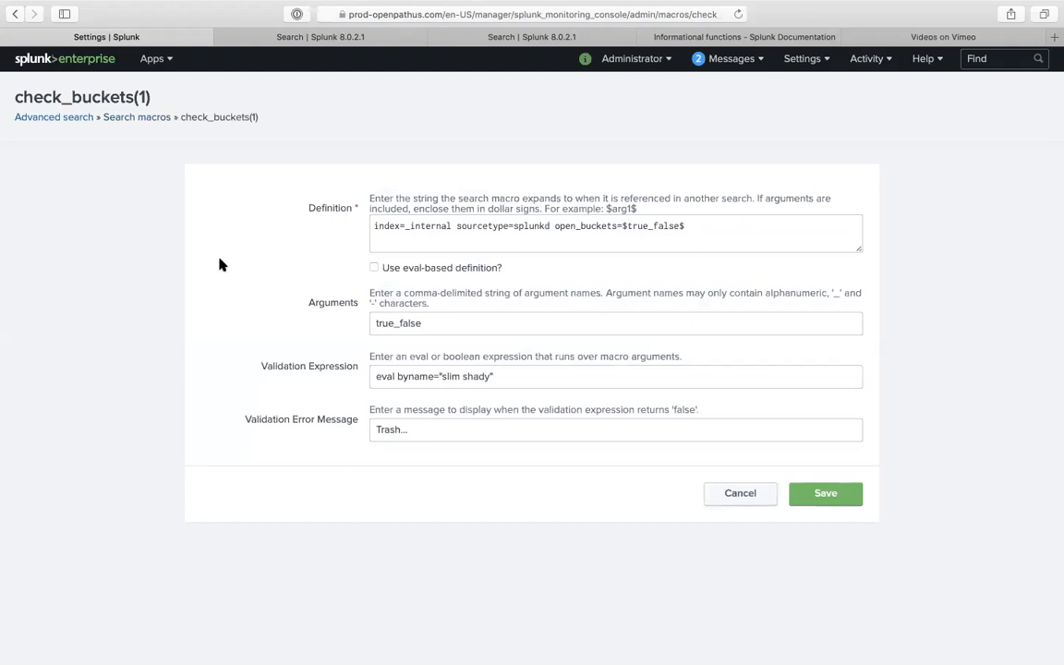
- Reload the search page to rerun check_buckets(1), now returning 6 events
{"action": "left_click", "coordinate": [316, 37]}
{"action": "left_click", "coordinate": [256, 166]}
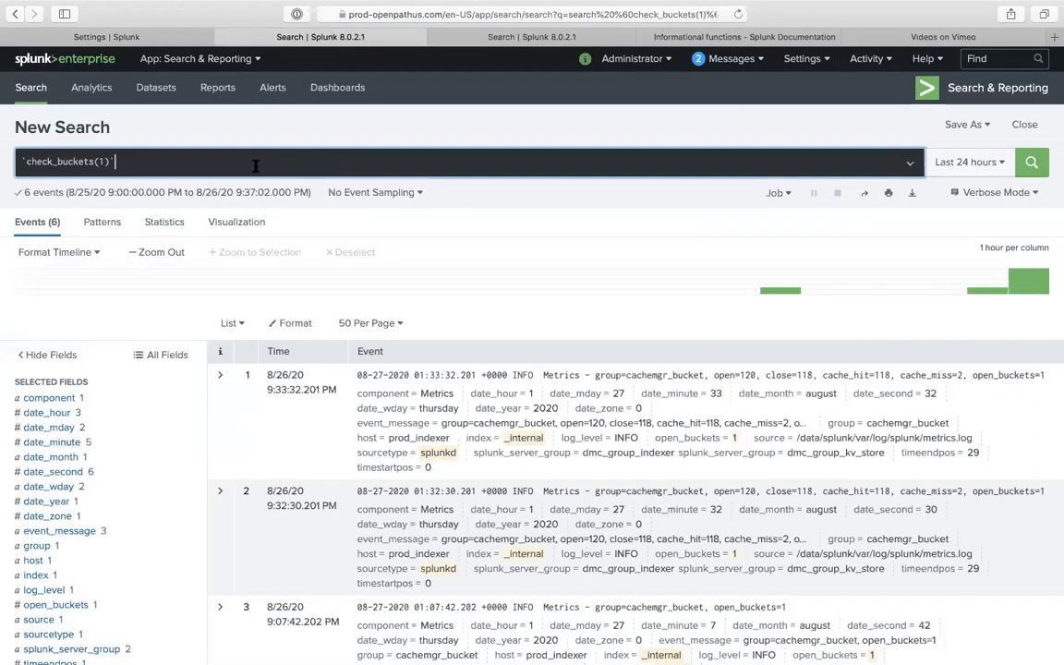
{"action": "left_click", "coordinate": [737, 14]}
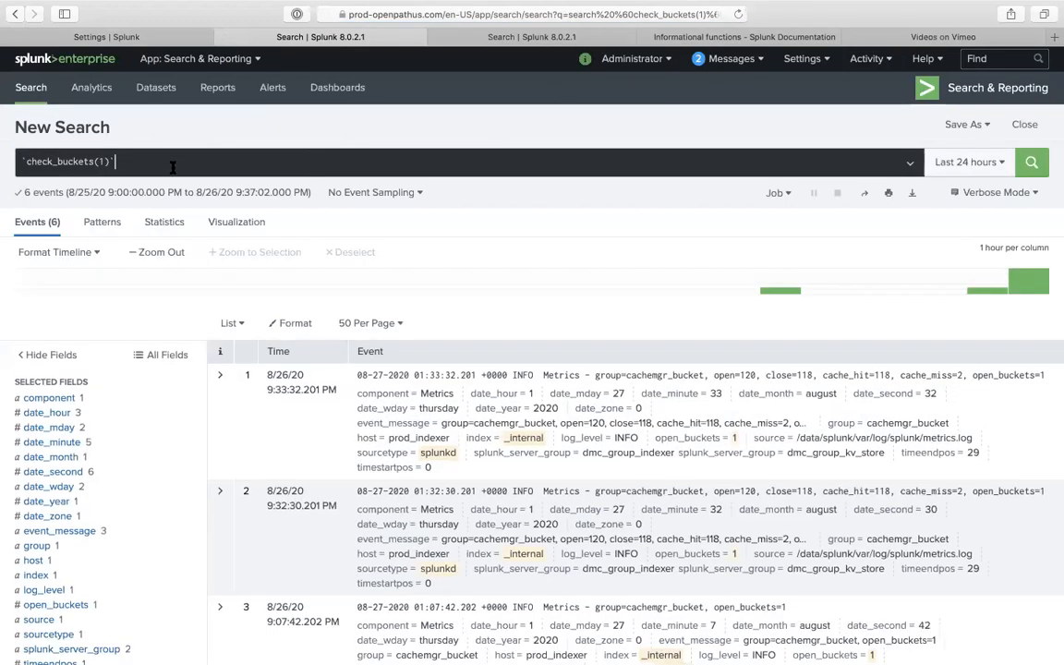
{"action": "left_click", "coordinate": [175, 37]}
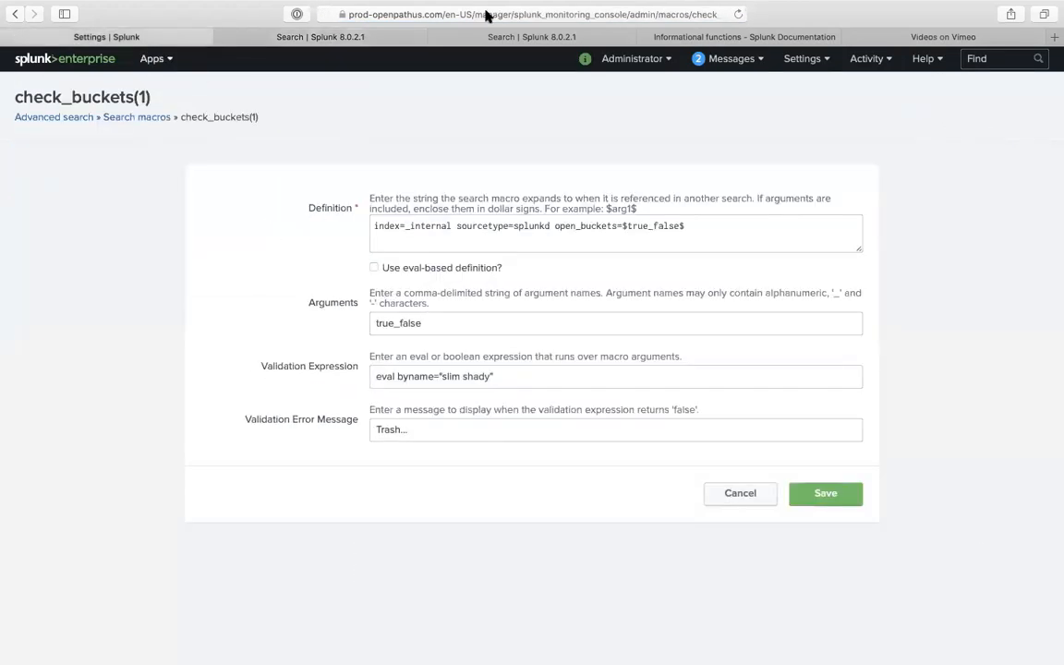
- Filter the macros list for 'check', open check_buckets(1) and select 'shady' in its validation expression
{"action": "left_click", "coordinate": [738, 14]}
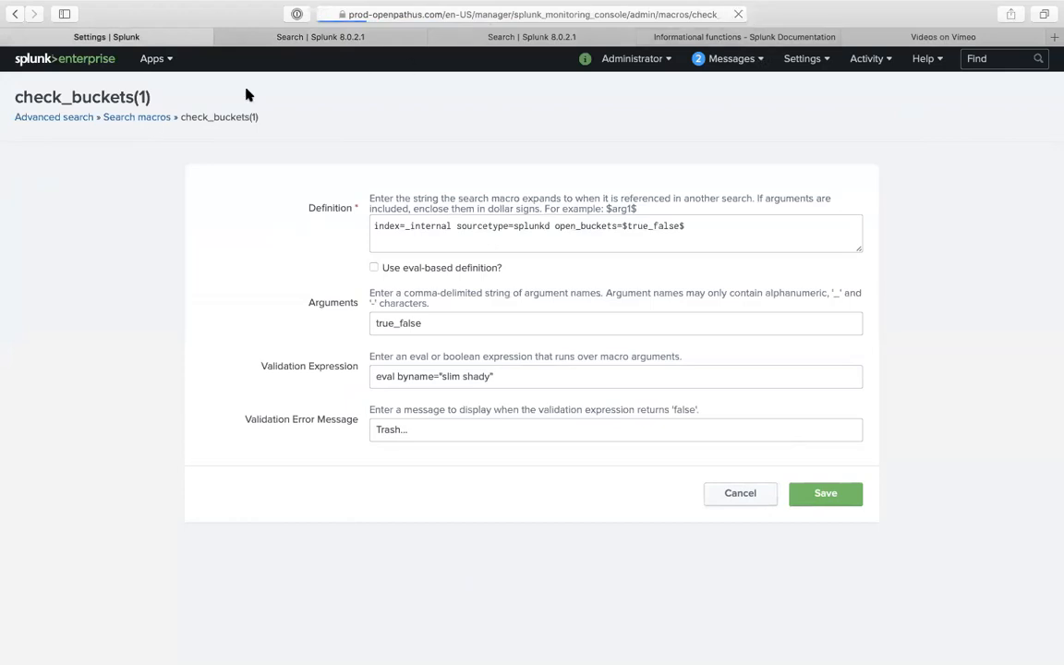
{"action": "left_click", "coordinate": [132, 116]}
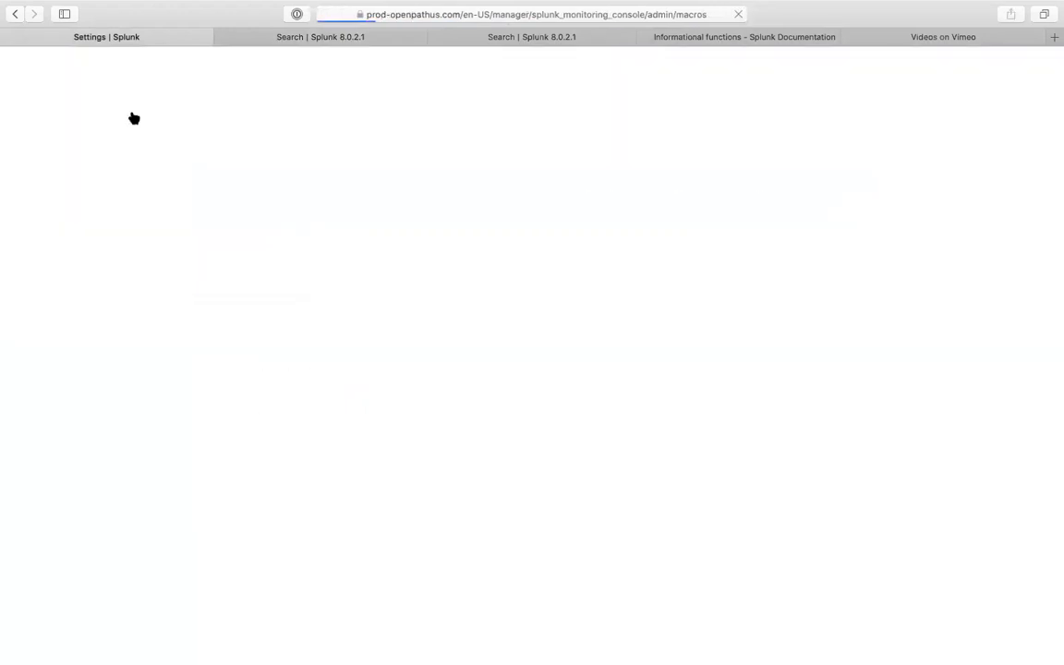
{"action": "left_click", "coordinate": [518, 166]}
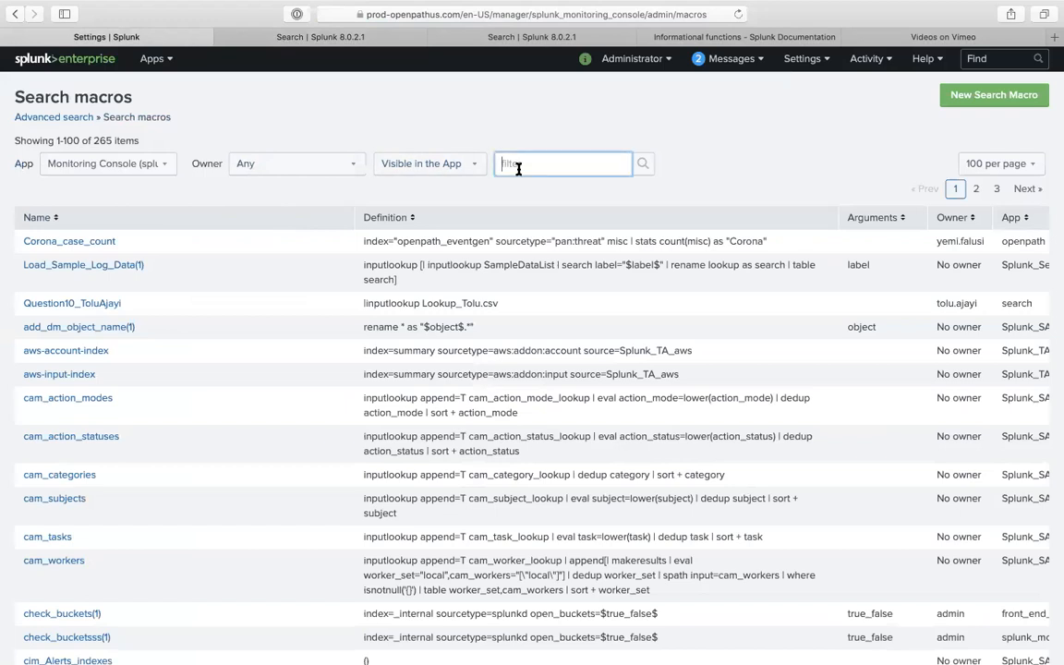
{"action": "type", "text": "search"}
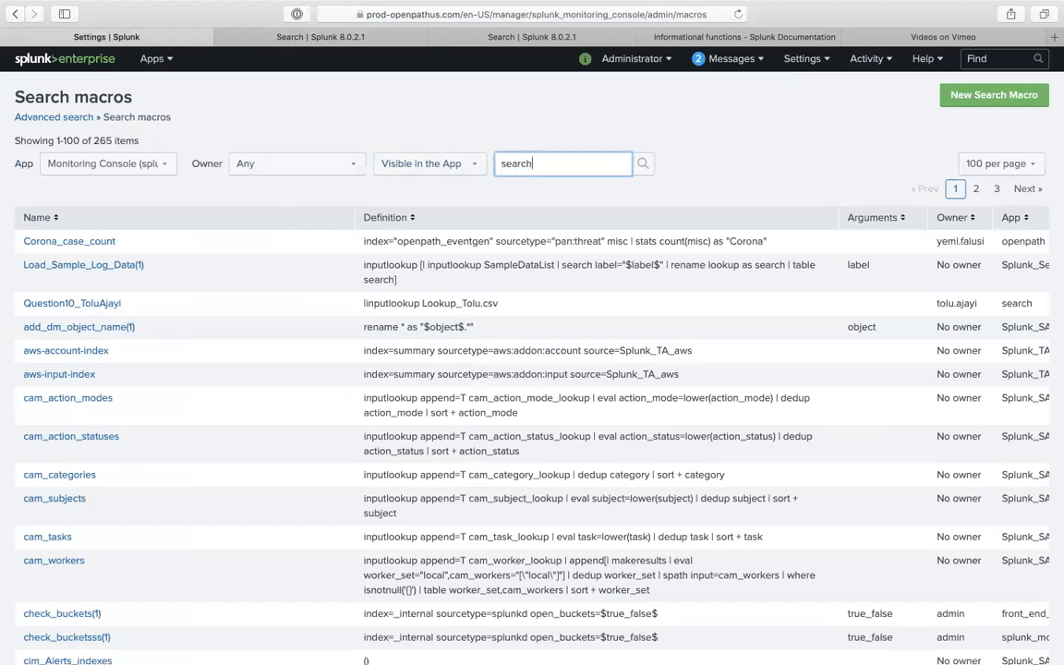
{"action": "key", "text": "Return"}
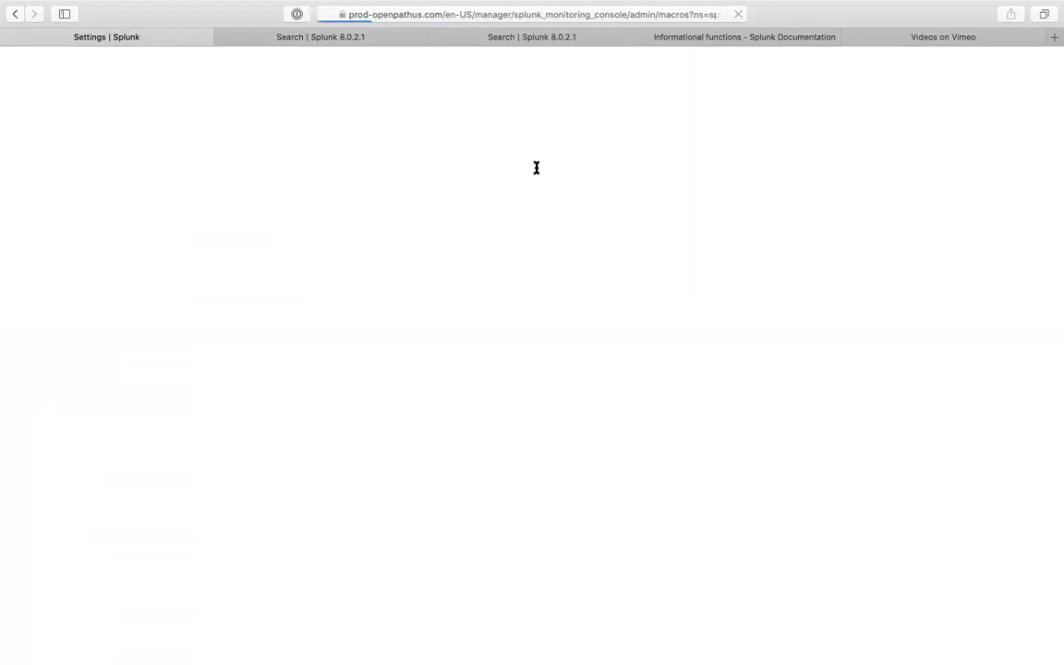
{"action": "key", "text": "BackSpace"}
{"action": "key", "text": "BackSpace"}
{"action": "key", "text": "BackSpace"}
{"action": "key", "text": "BackSpace"}
{"action": "key", "text": "BackSpace"}
{"action": "key", "text": "BackSpace"}
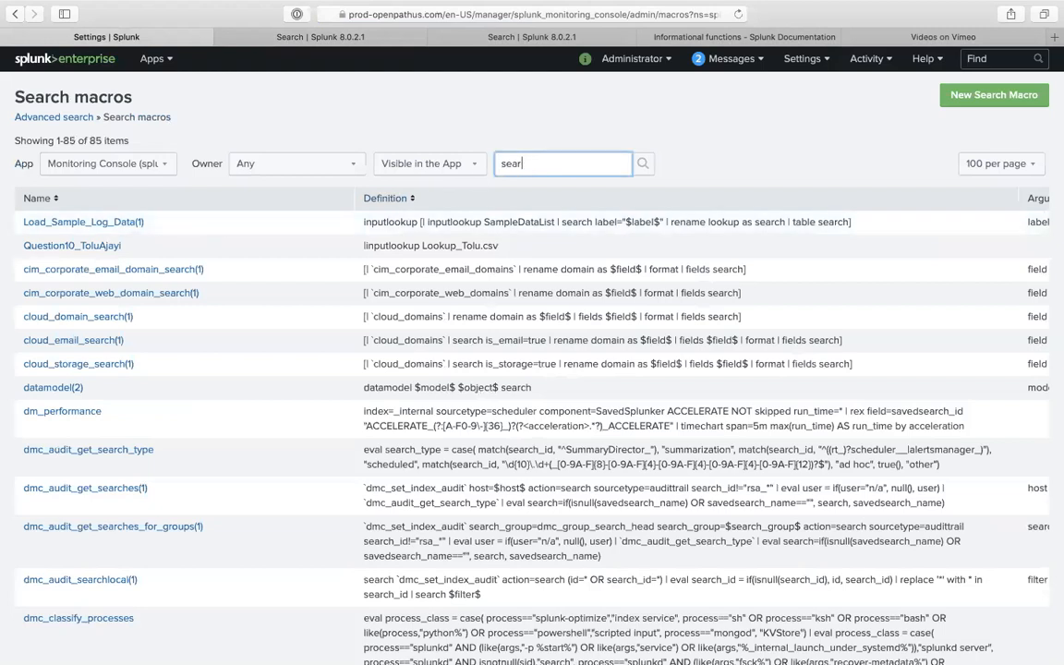
{"action": "type", "text": "check"}
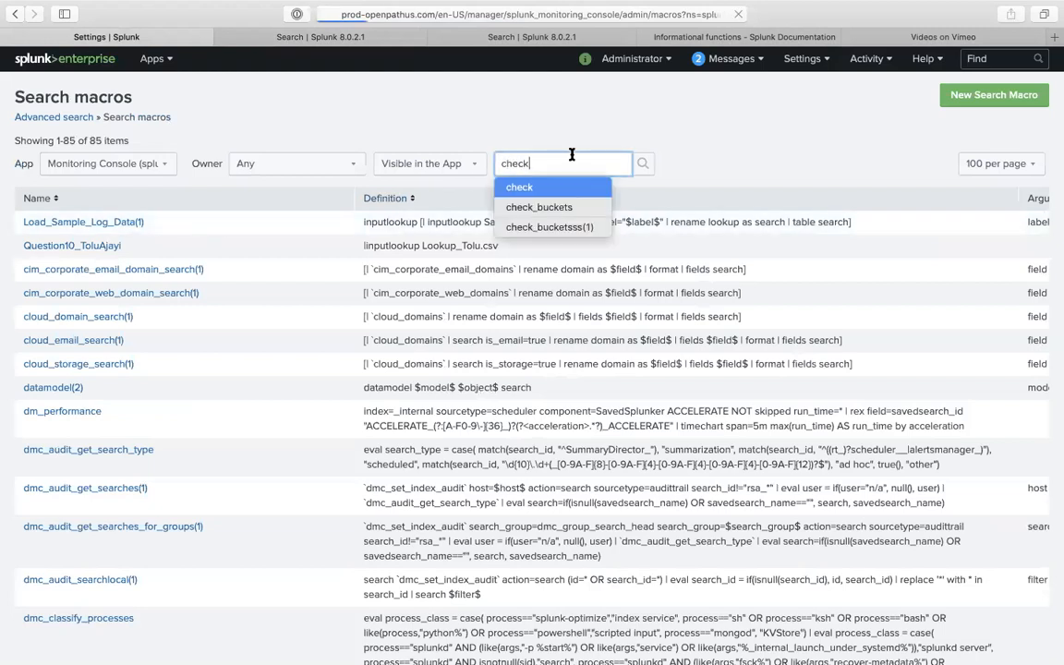
{"action": "key", "text": "Return"}
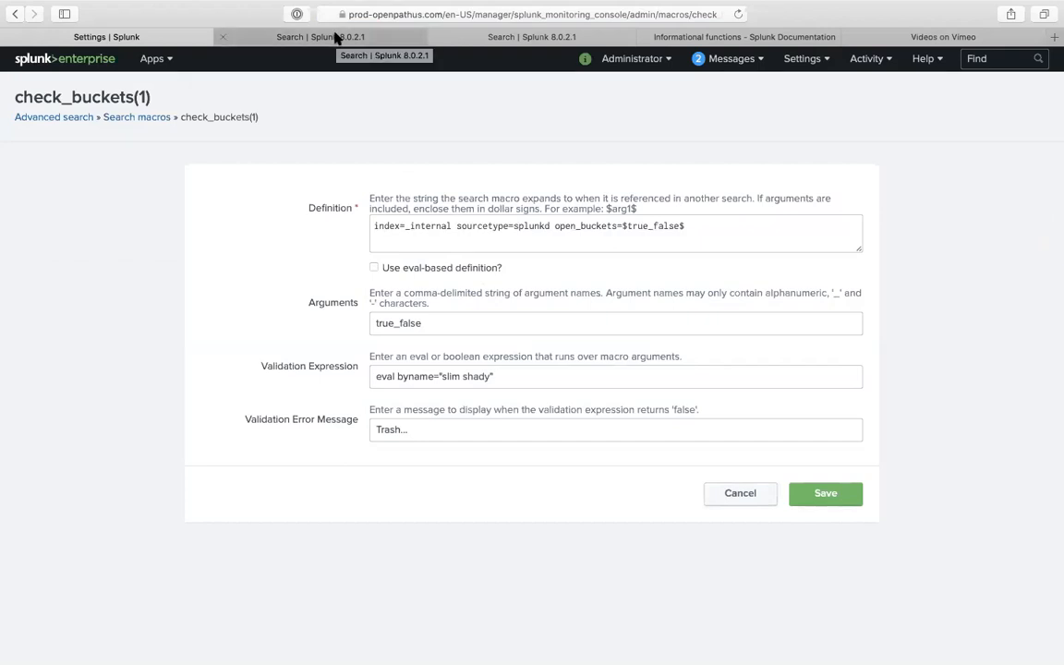
{"action": "left_click", "coordinate": [496, 369]}
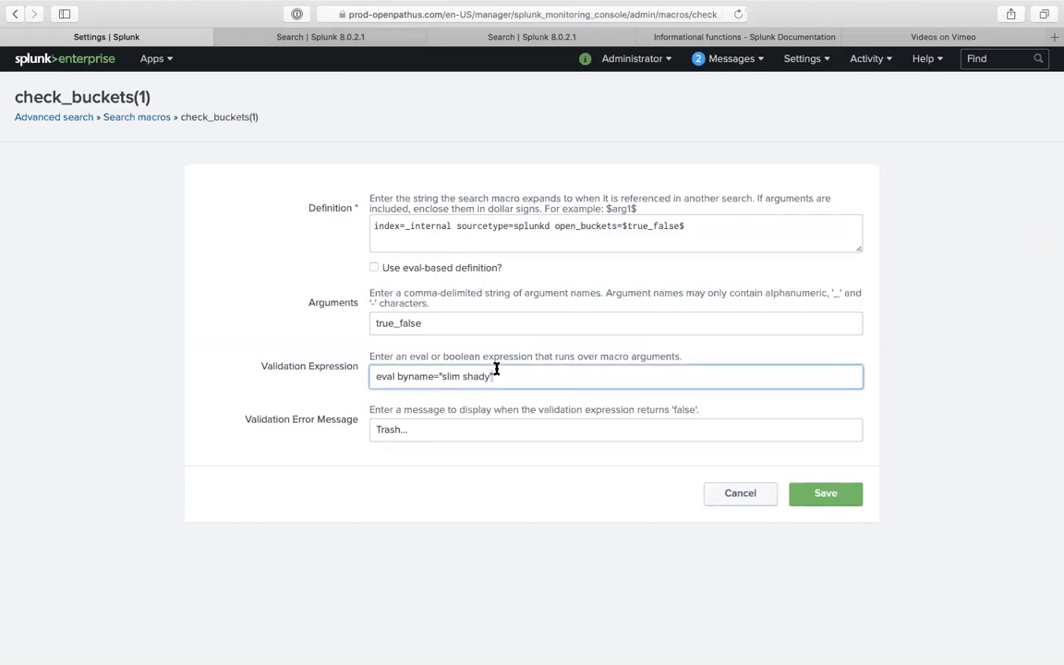
{"action": "double_click", "coordinate": [481, 374]}
- Copy the splunk_server_group field name from the search results to the end of check_buckets(1)'s definition
{"action": "left_click", "coordinate": [342, 43]}
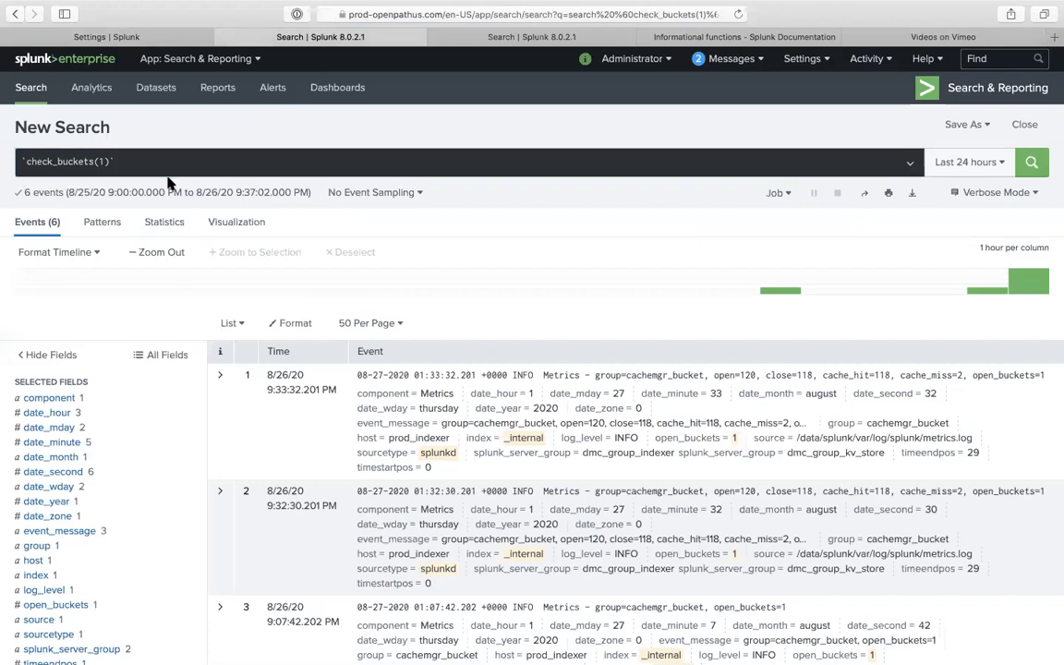
{"action": "scroll", "coordinate": [81, 405], "scroll_direction": "down", "scroll_amount": 5}
{"action": "left_click", "coordinate": [76, 302]}
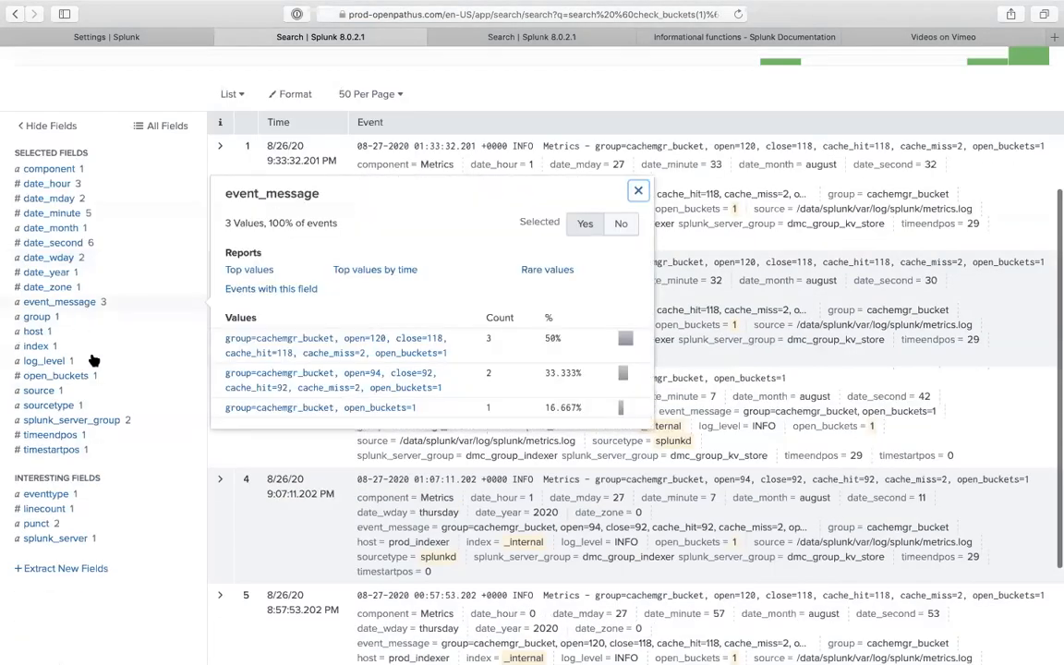
{"action": "left_click", "coordinate": [85, 421]}
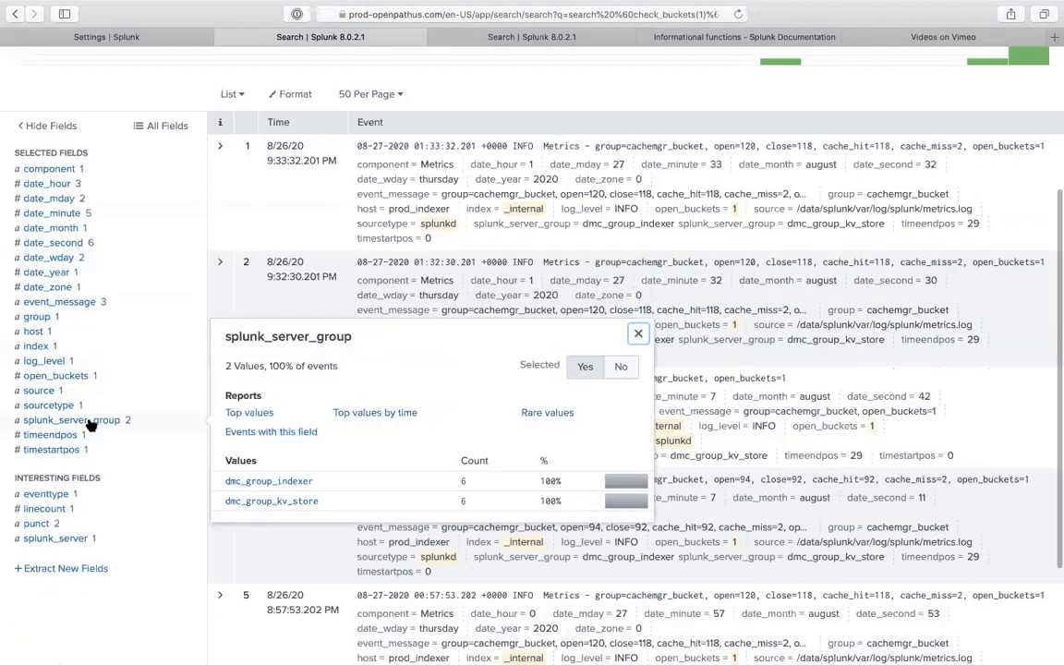
{"action": "double_click", "coordinate": [313, 336]}
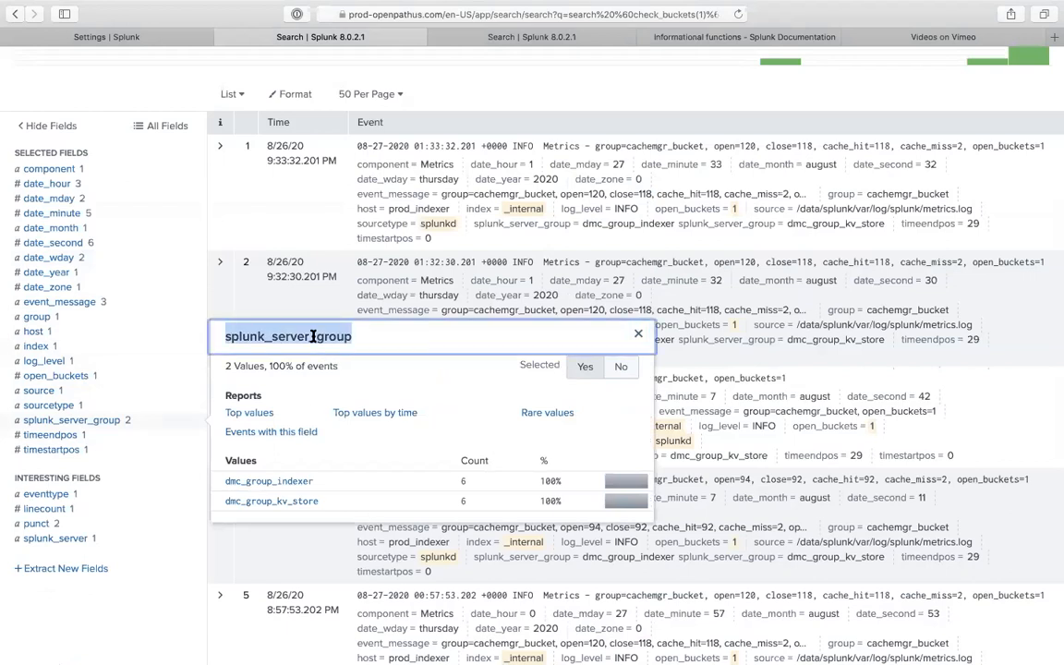
{"action": "left_click", "coordinate": [162, 37]}
{"action": "left_click", "coordinate": [665, 235]}
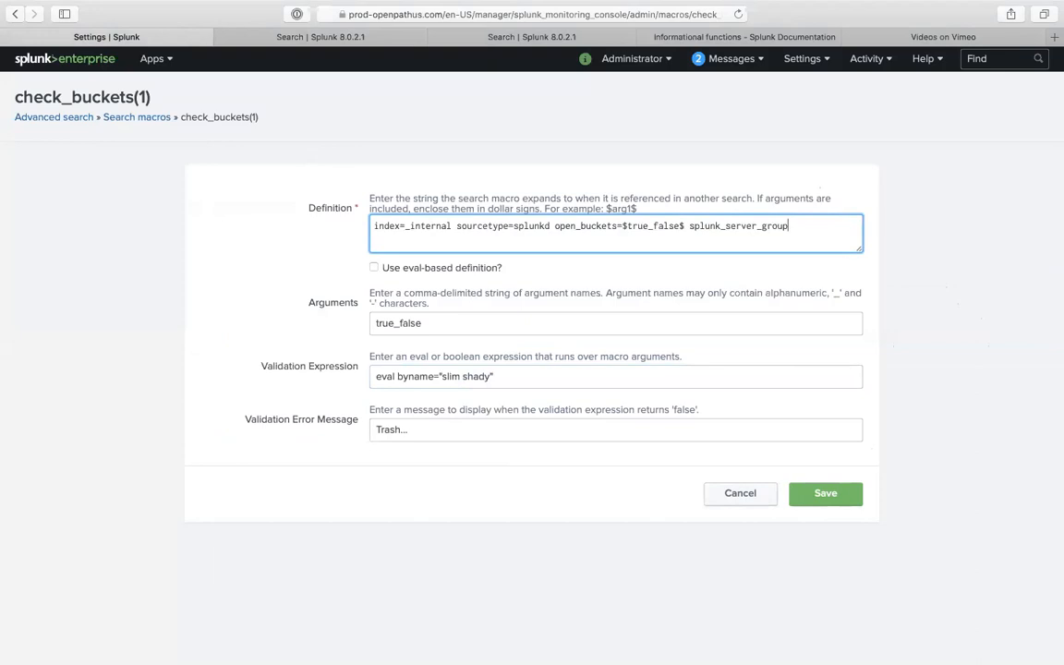
- Insert '|stats count by' before splunk_server_group in the definition, then select the whole definition
{"action": "left_click", "coordinate": [339, 44]}
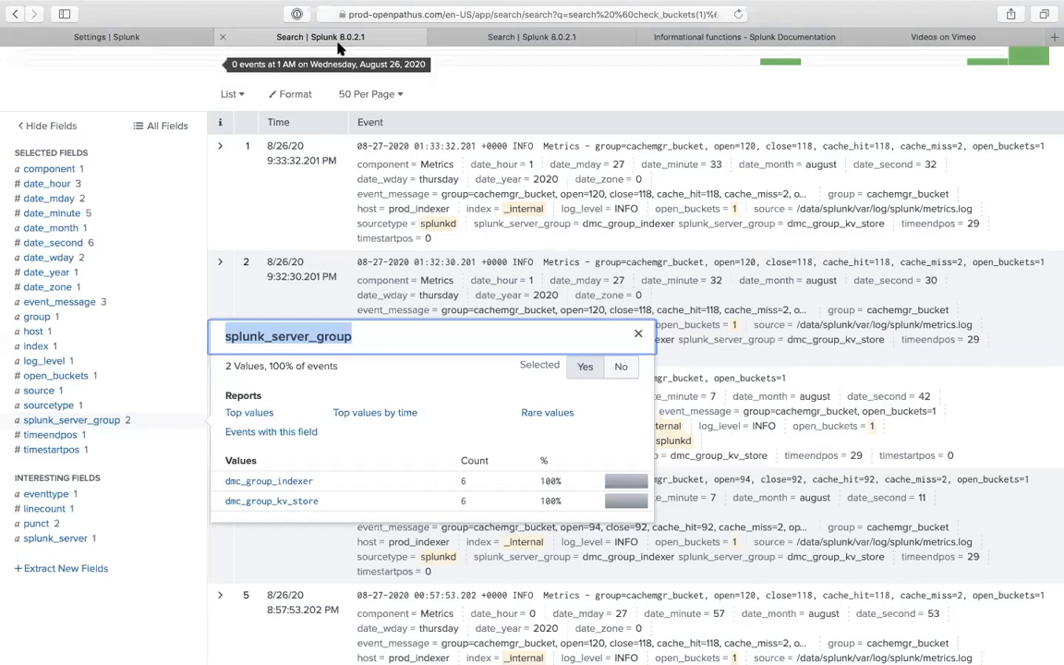
{"action": "left_click", "coordinate": [178, 40]}
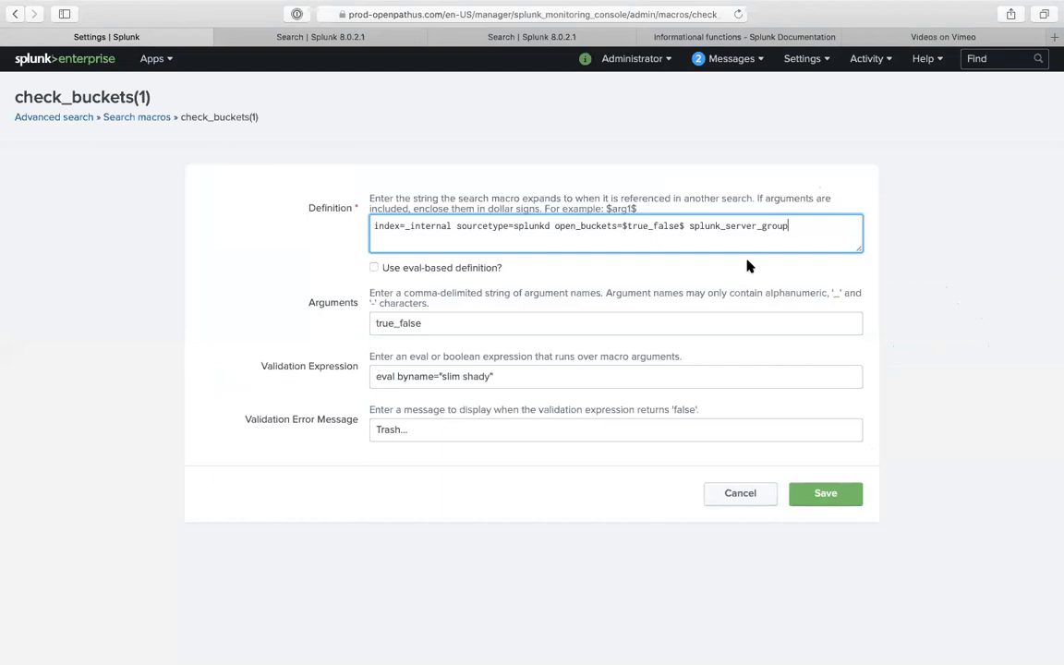
{"action": "type", "text": "|"}
{"action": "key", "text": "BackSpace"}
{"action": "left_click", "coordinate": [689, 226]}
{"action": "type", "text": "|stats "}
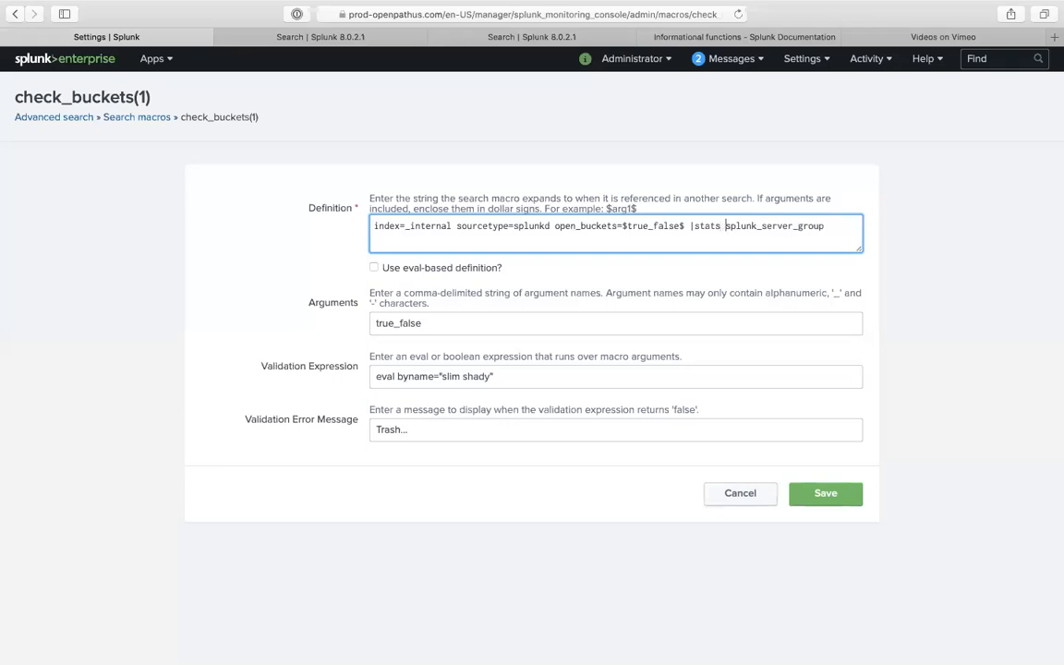
{"action": "type", "text": "count by"}
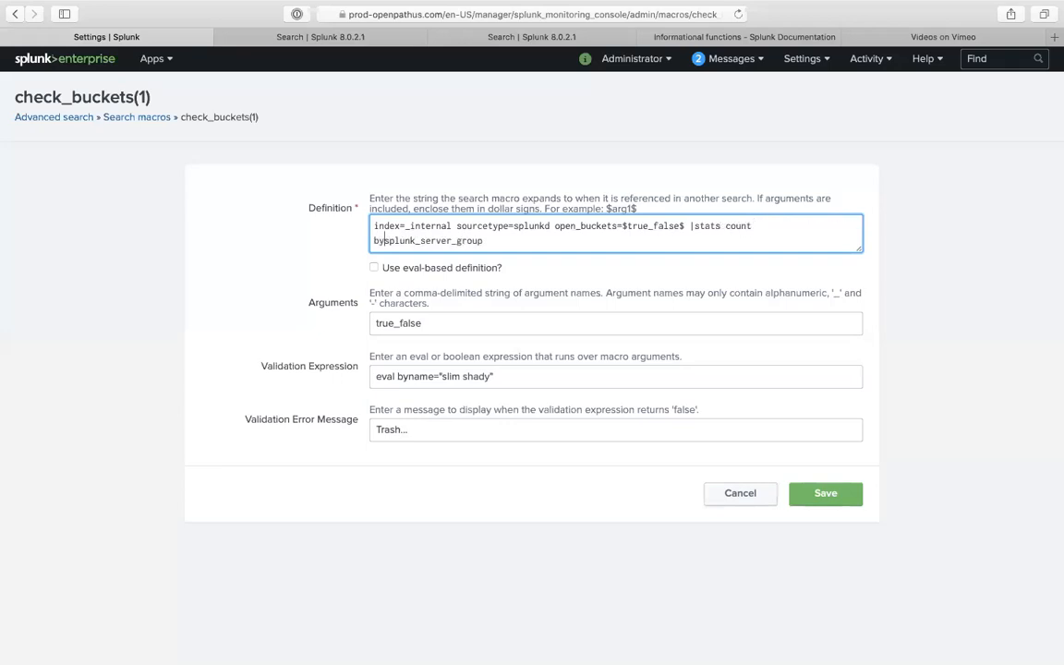
{"action": "left_click", "coordinate": [587, 242]}
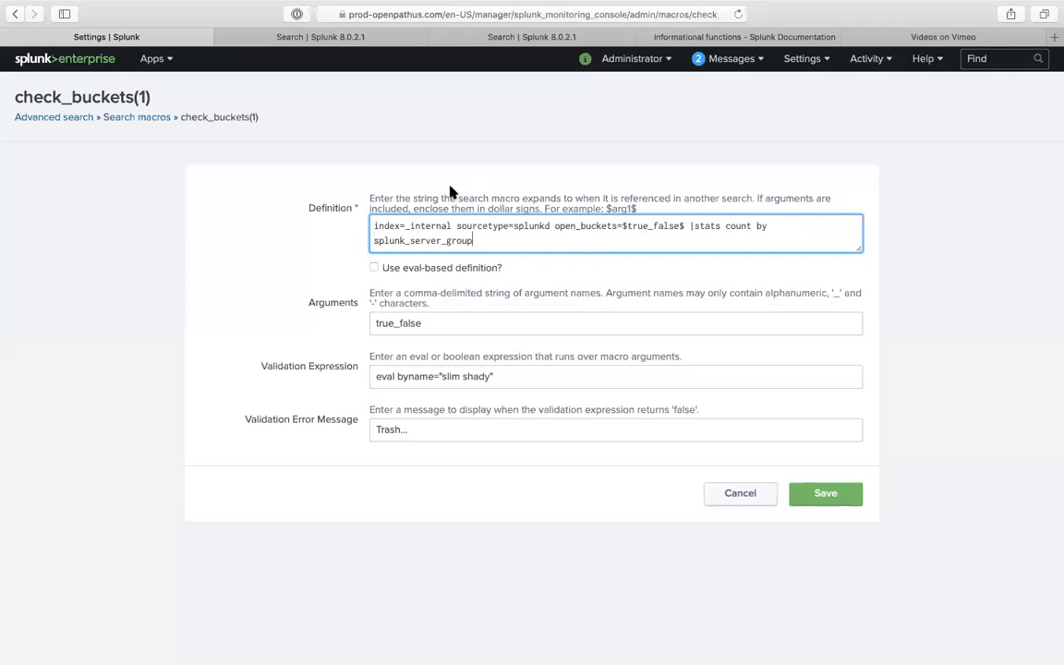
{"action": "left_click", "coordinate": [766, 230]}
{"action": "left_click_drag", "start_coordinate": [490, 245], "coordinate": [311, 173]}
{"action": "key", "text": "ctrl+c"}
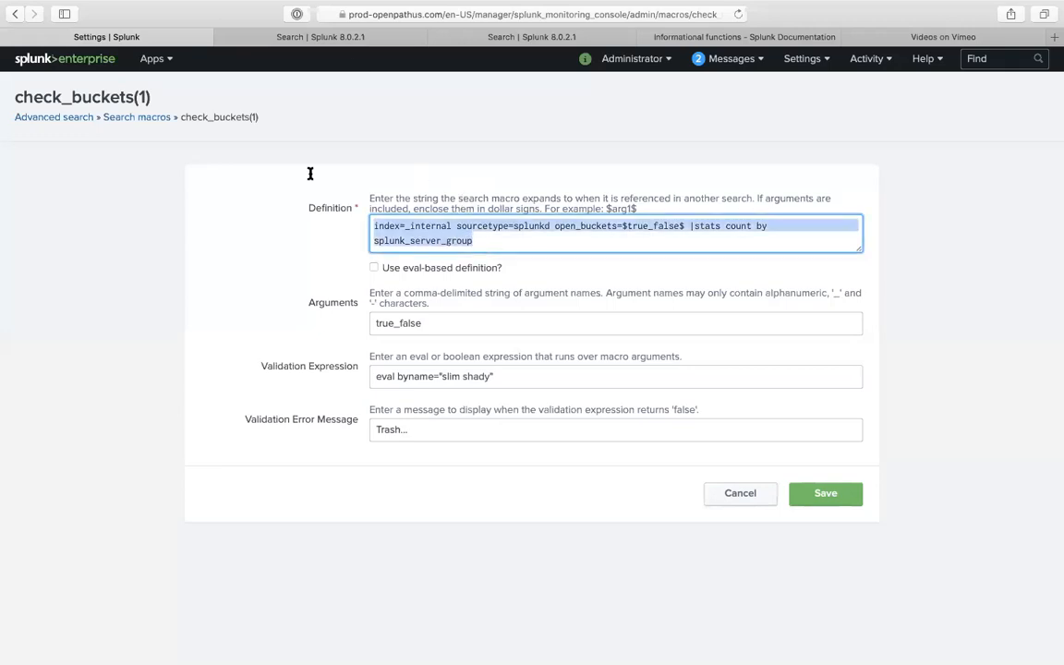
{"action": "left_click", "coordinate": [334, 38]}
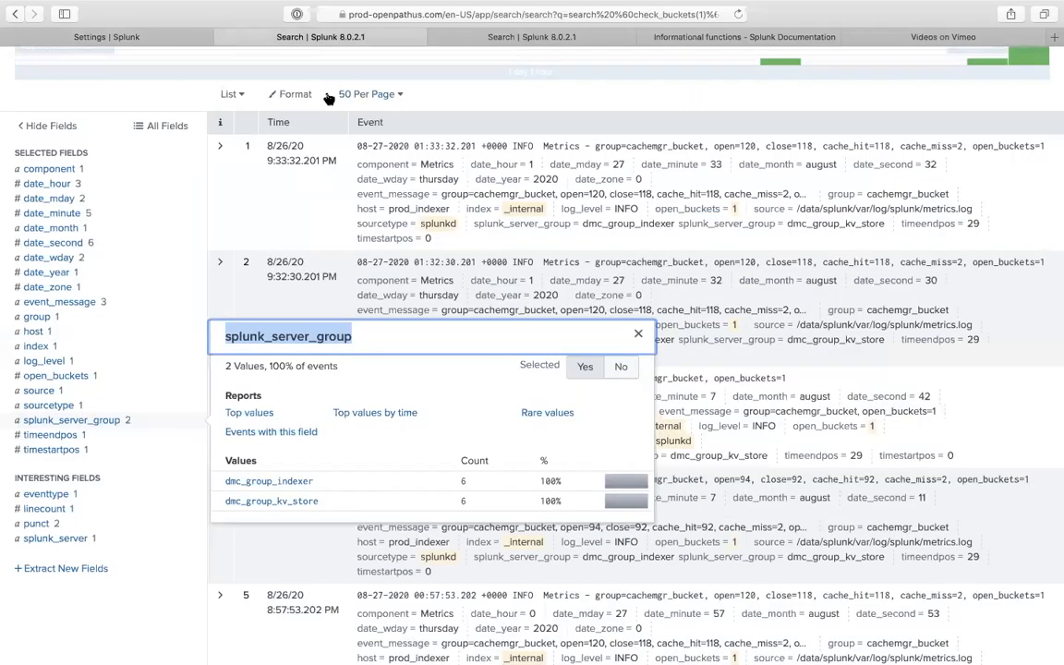
- Run the copied definition with open_buckets=* in place of $true_false$, counting by splunk_server_group
{"action": "scroll", "coordinate": [331, 100], "scroll_direction": "up", "scroll_amount": 5}
{"action": "left_click", "coordinate": [304, 159]}
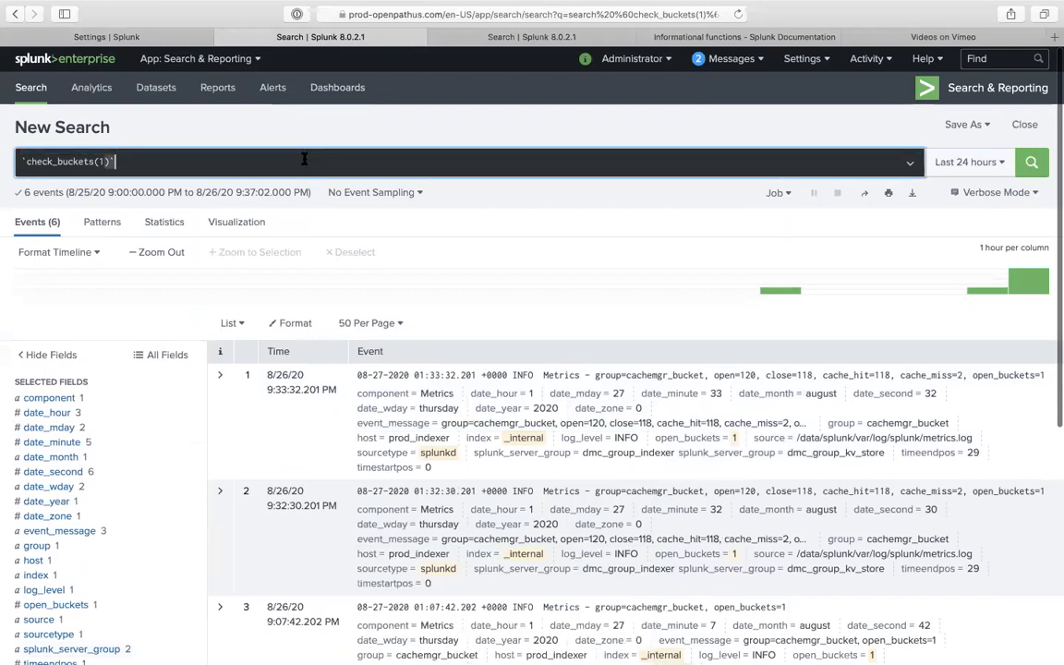
{"action": "key", "text": "ctrl+a"}
{"action": "key", "text": "ctrl+v"}
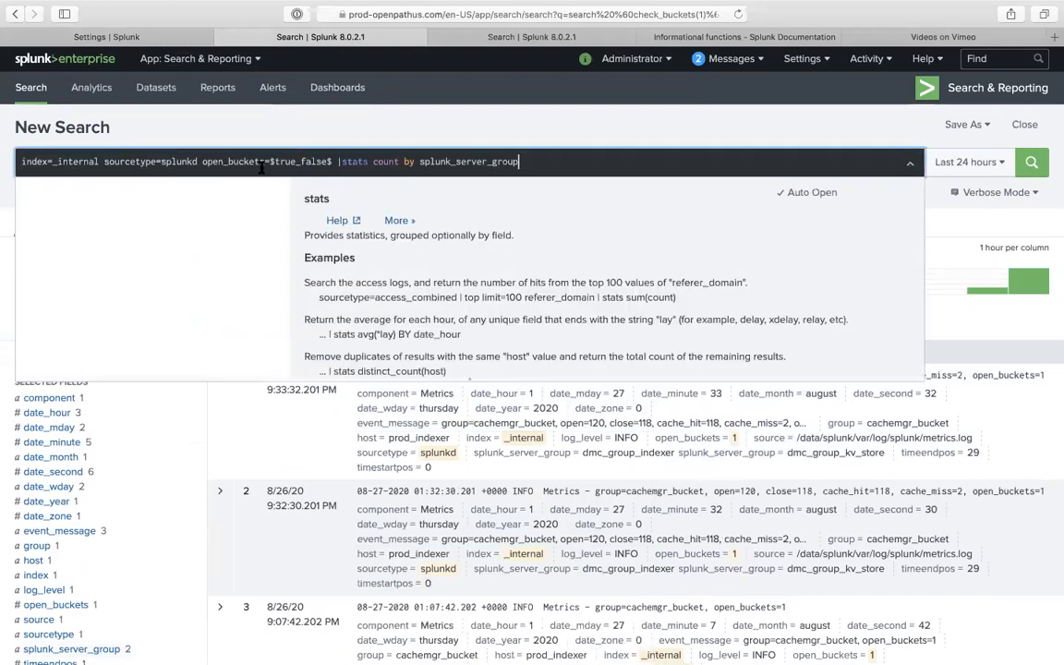
{"action": "left_click_drag", "start_coordinate": [331, 161], "coordinate": [269, 163]}
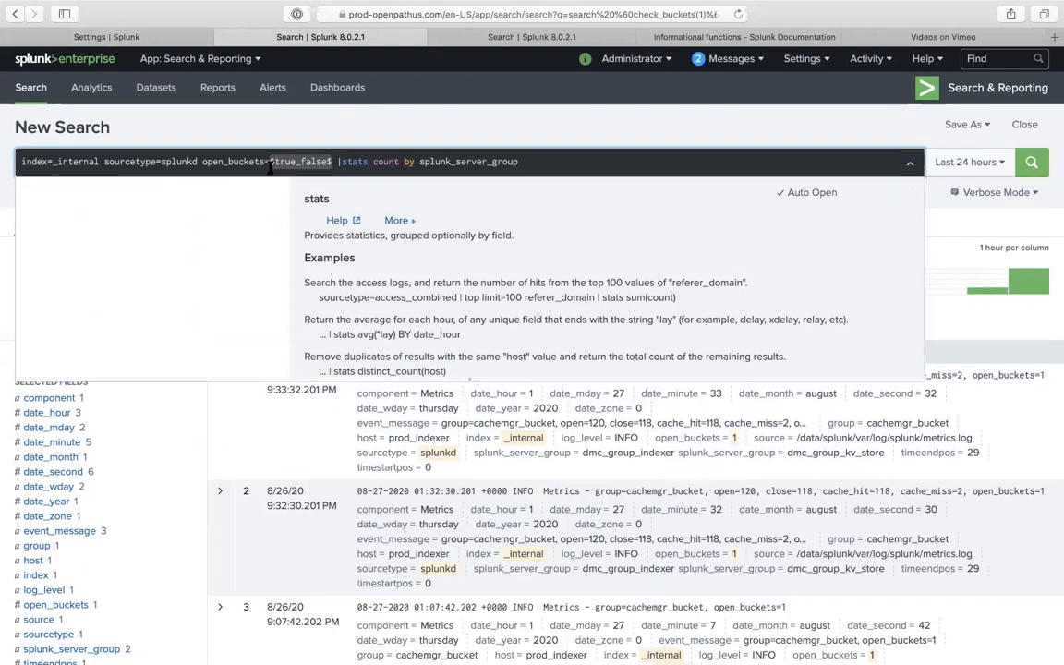
{"action": "type", "text": "*"}
{"action": "key", "text": "Return"}
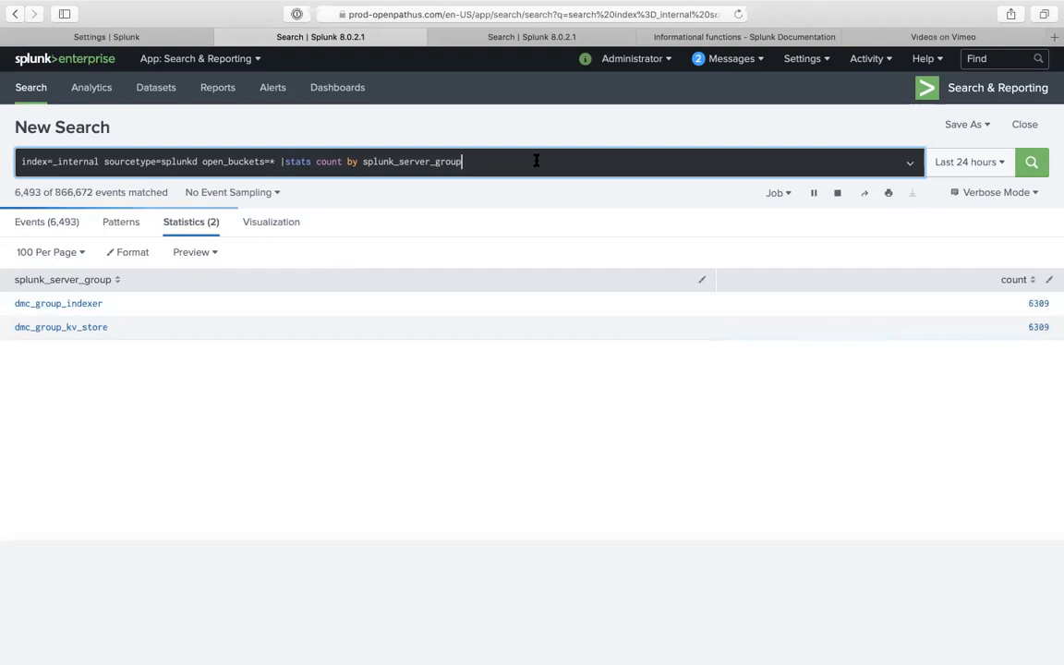
{"action": "left_click", "coordinate": [536, 160]}
- Append a second '| eval' line to the search and view the matching events list
{"action": "key", "text": "shift+Return"}
{"action": "type", "text": "| eval"}
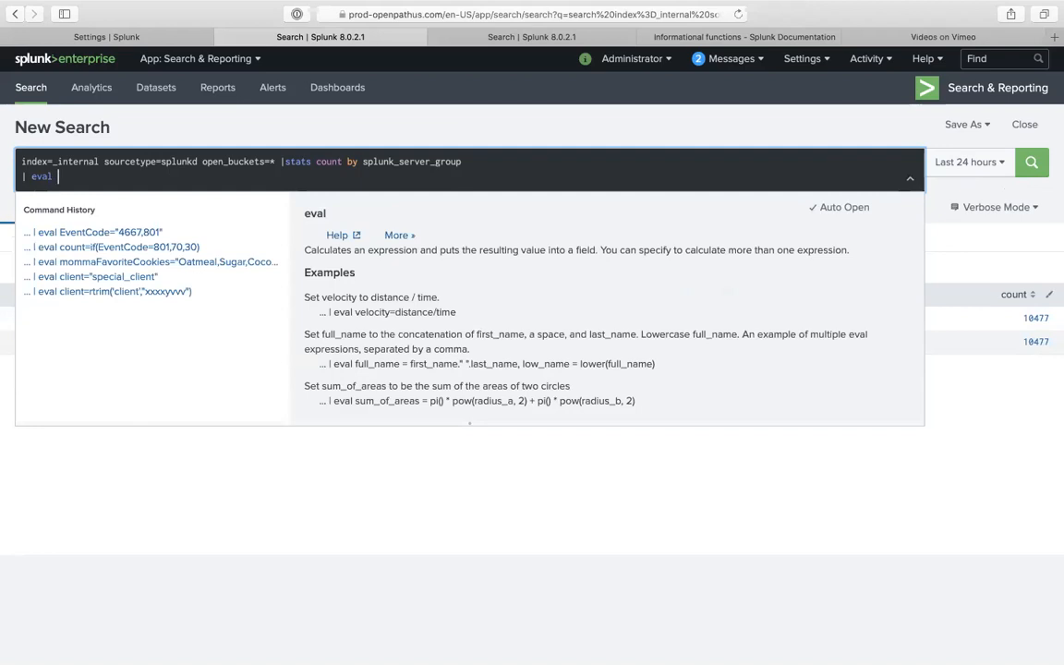
{"action": "left_click", "coordinate": [490, 111]}
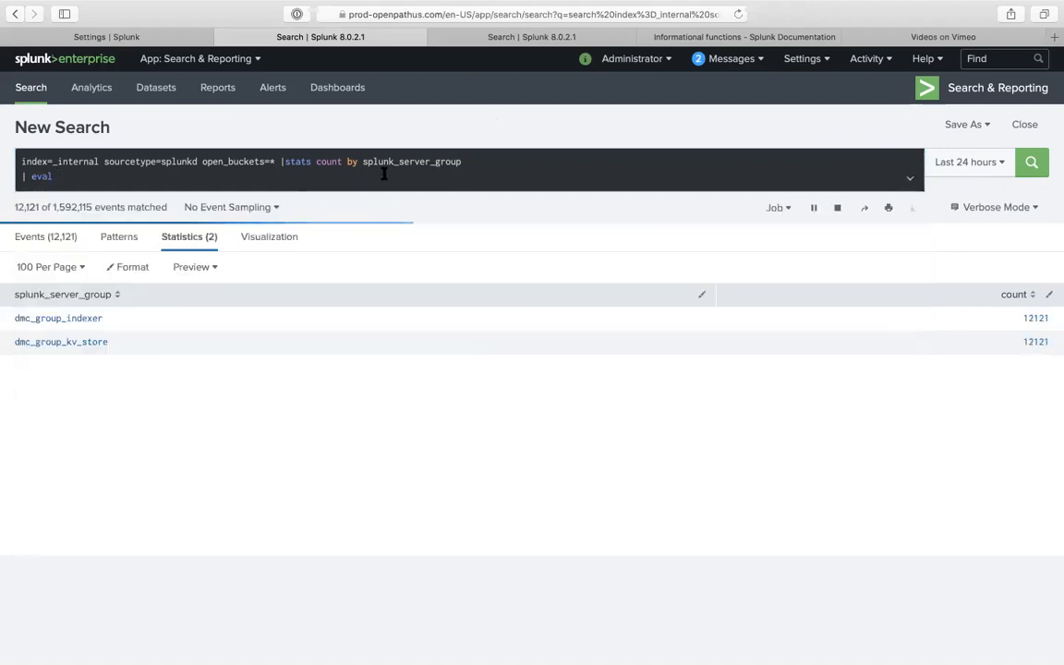
{"action": "left_click", "coordinate": [342, 164]}
{"action": "left_click", "coordinate": [301, 174]}
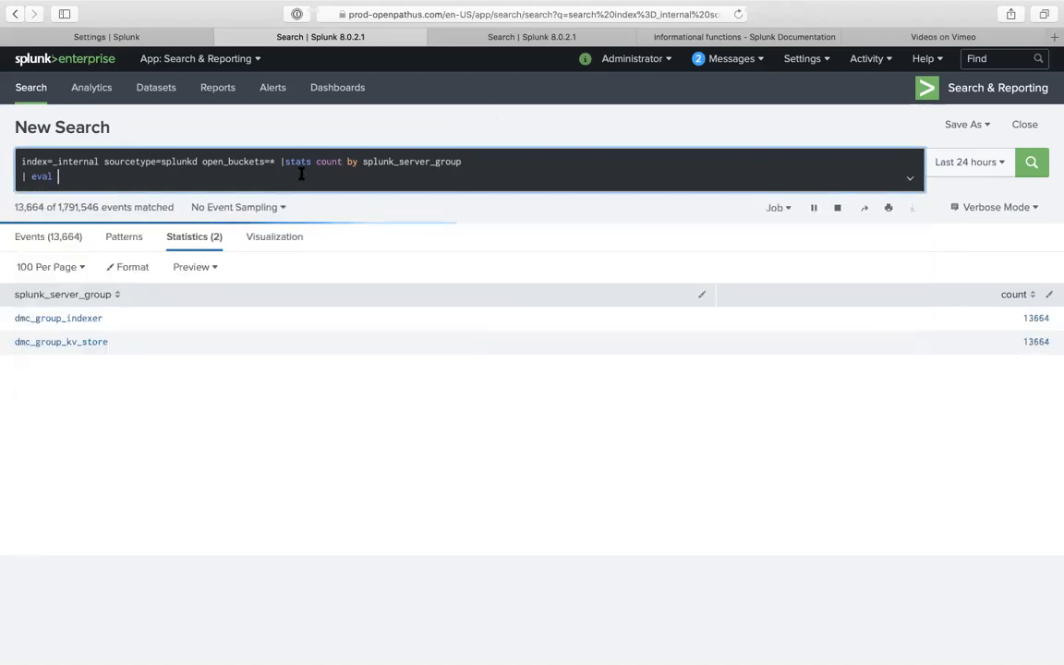
{"action": "left_click", "coordinate": [61, 239]}
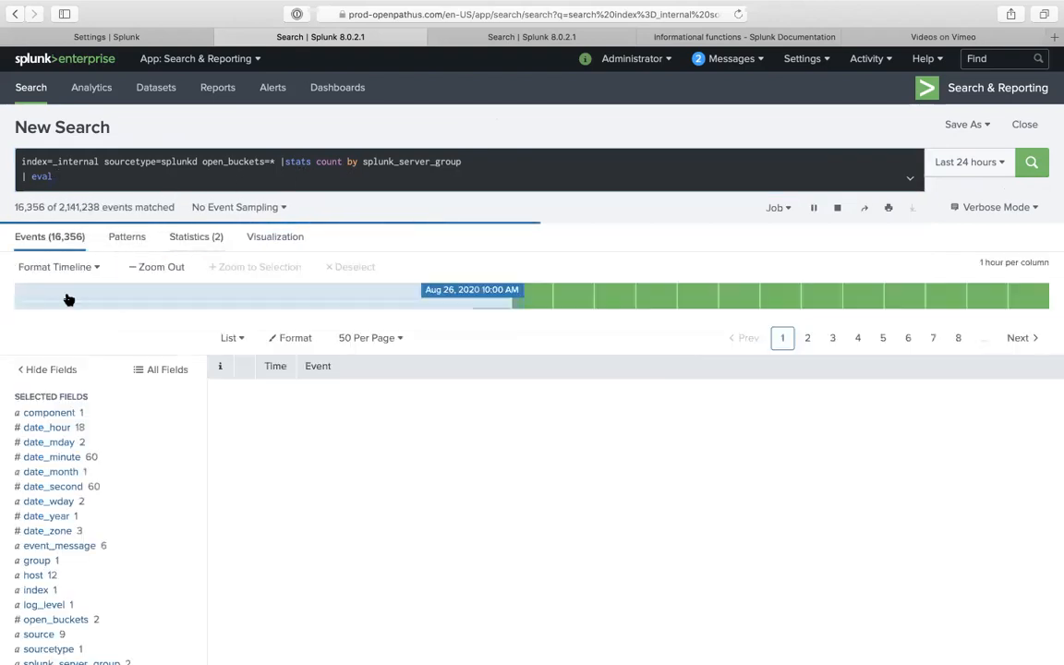
{"action": "scroll", "coordinate": [102, 480], "scroll_direction": "down", "scroll_amount": 5}
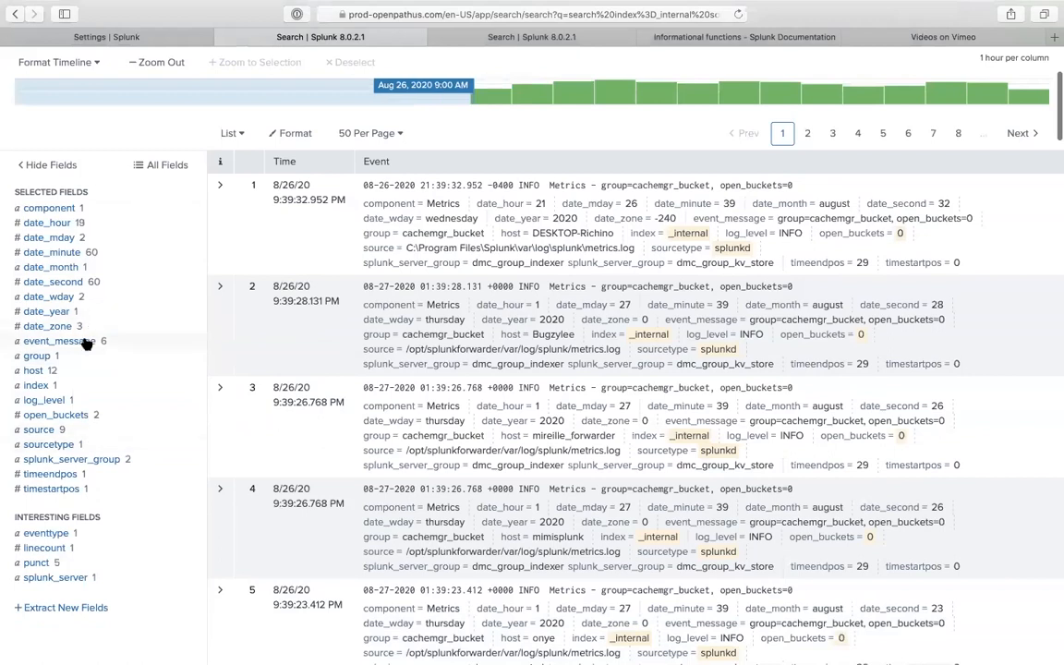
{"action": "left_click", "coordinate": [86, 341]}
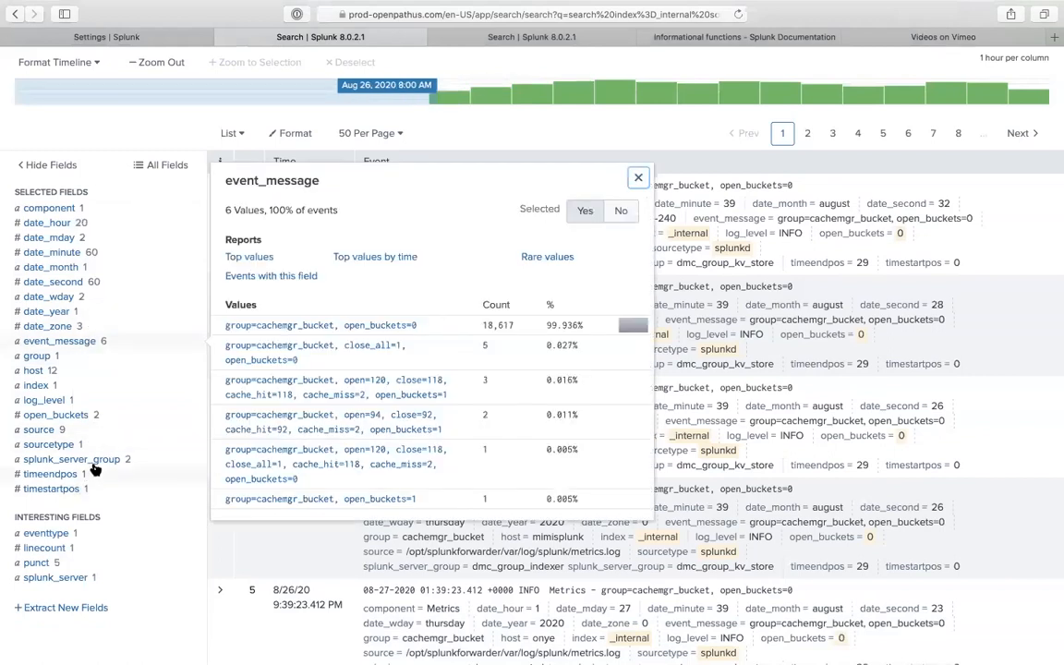
{"action": "left_click", "coordinate": [82, 282]}
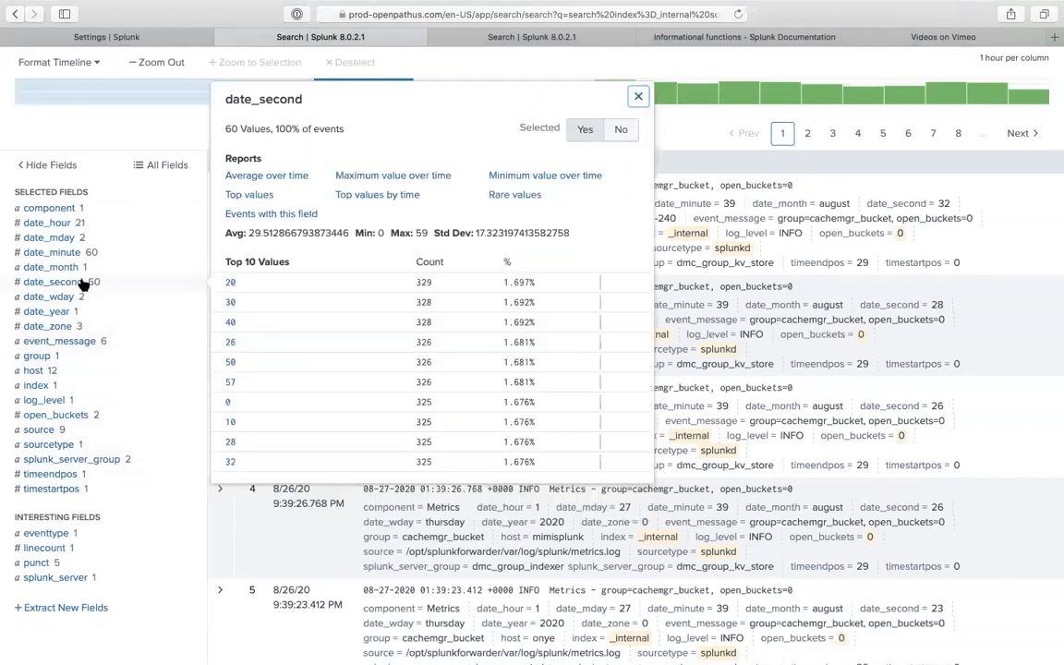
{"action": "left_click", "coordinate": [81, 252]}
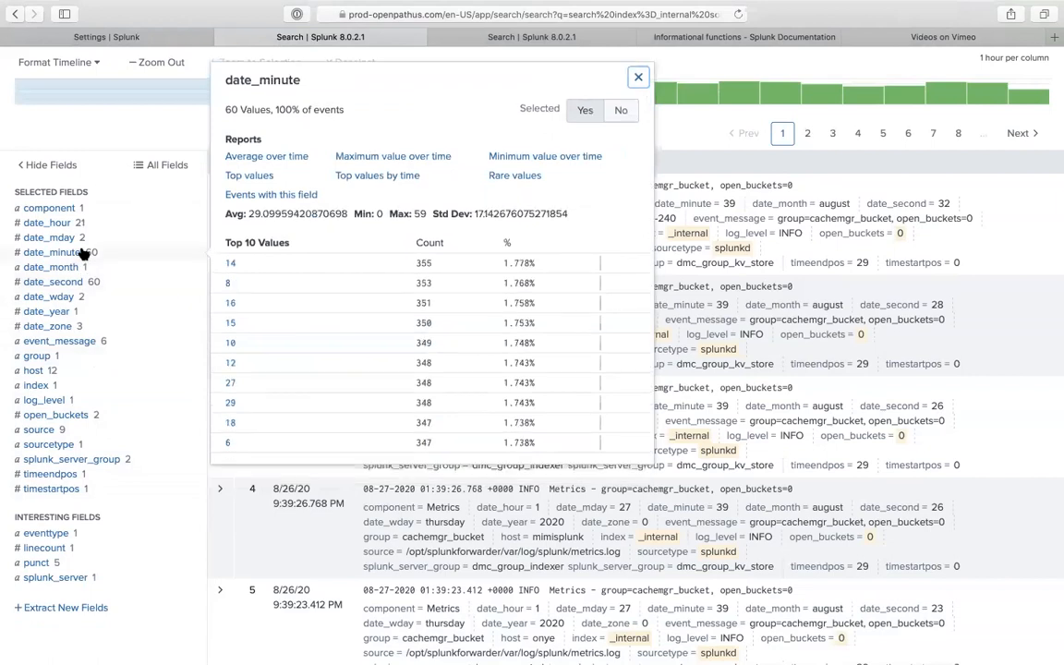
{"action": "left_click", "coordinate": [94, 341]}
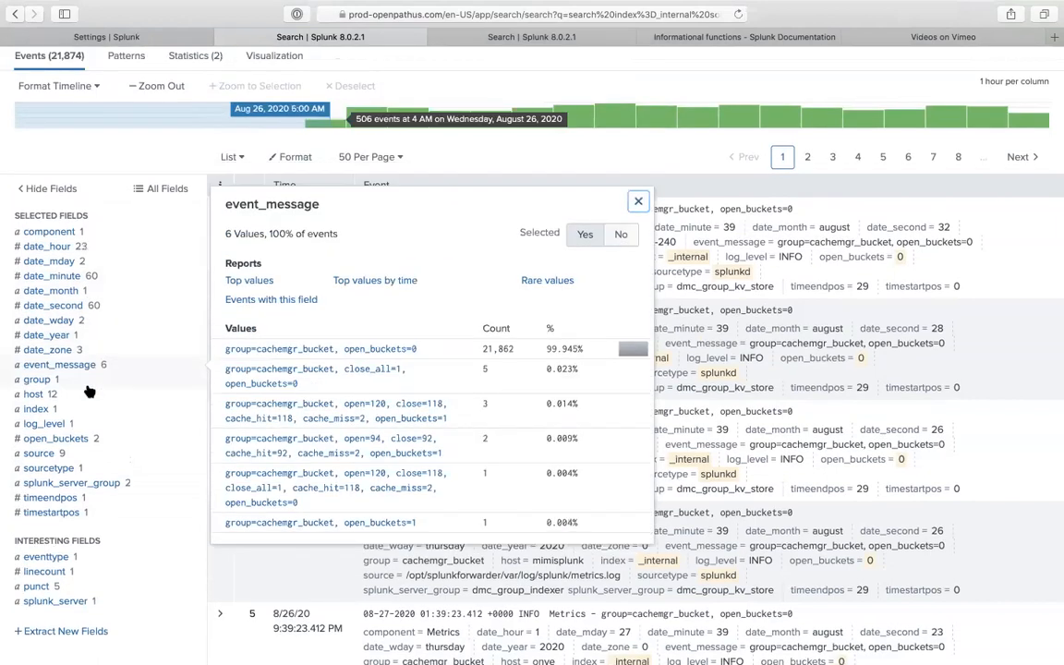
{"action": "scroll", "coordinate": [74, 358], "scroll_direction": "down", "scroll_amount": 1}
{"action": "left_click", "coordinate": [60, 373]}
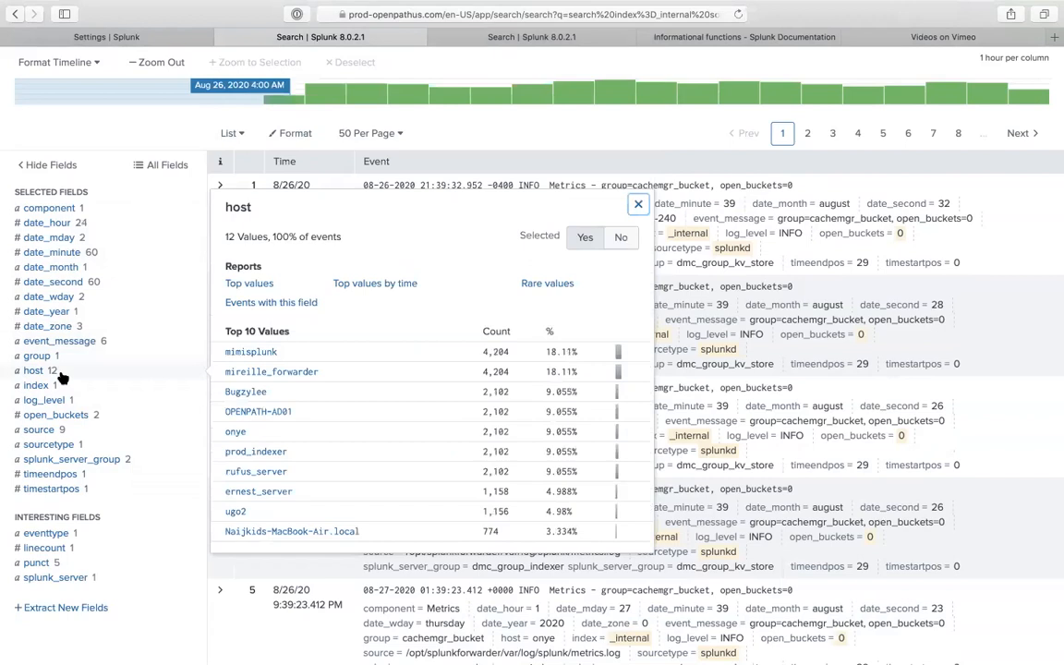
{"action": "left_click", "coordinate": [54, 562]}
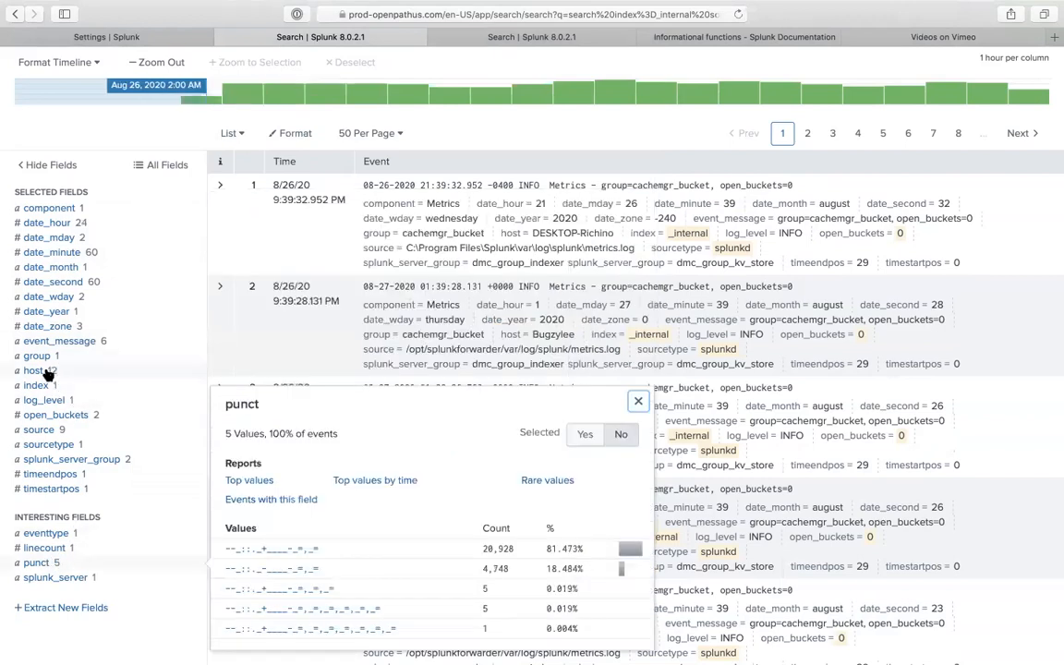
{"action": "left_click", "coordinate": [42, 370]}
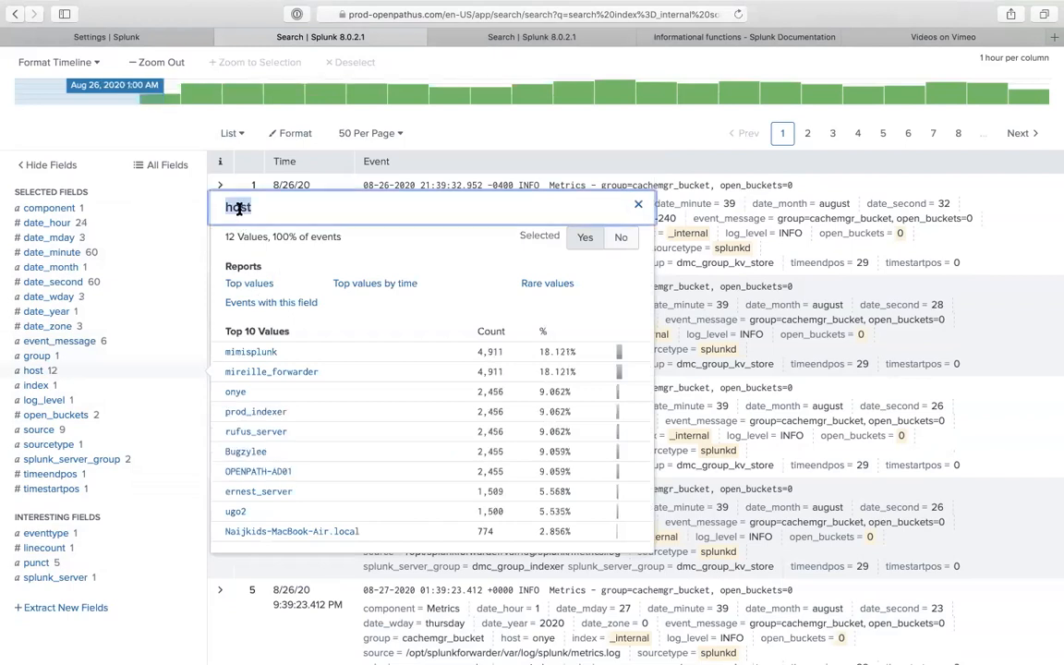
{"action": "scroll", "coordinate": [250, 198], "scroll_direction": "up", "scroll_amount": 1}
{"action": "scroll", "coordinate": [261, 177], "scroll_direction": "up", "scroll_amount": 3}
{"action": "left_click_drag", "start_coordinate": [363, 162], "coordinate": [542, 164]}
- Change the stats clause to count by host instead of splunk_server_group and rerun
{"action": "type", "text": "index=_internal sourcetype=splunkd open_buckets=true,failed |stats count by splunk_server_group"}
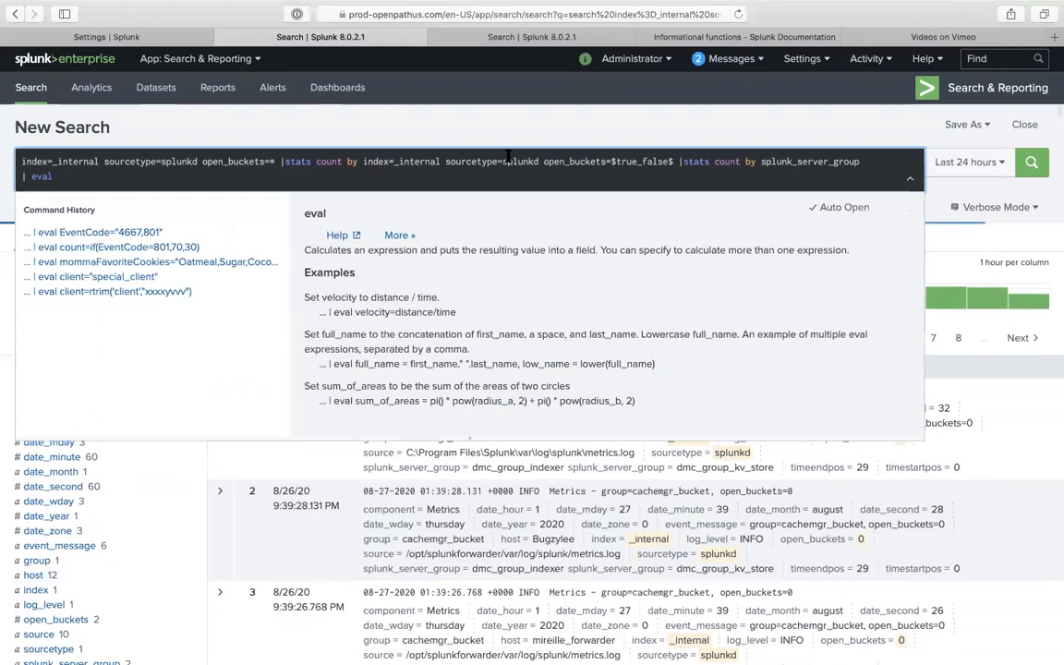
{"action": "key", "text": "super+z"}
{"action": "key", "text": "BackSpace"}
{"action": "key", "text": "BackSpace"}
{"action": "key", "text": "BackSpace"}
{"action": "key", "text": "BackSpace"}
{"action": "key", "text": "BackSpace"}
{"action": "key", "text": "BackSpace"}
{"action": "key", "text": "BackSpace"}
{"action": "key", "text": "BackSpace"}
{"action": "key", "text": "BackSpace"}
{"action": "key", "text": "BackSpace"}
{"action": "key", "text": "BackSpace"}
{"action": "key", "text": "BackSpace"}
{"action": "key", "text": "BackSpace"}
{"action": "key", "text": "BackSpace"}
{"action": "key", "text": "BackSpace"}
{"action": "key", "text": "BackSpace"}
{"action": "key", "text": "BackSpace"}
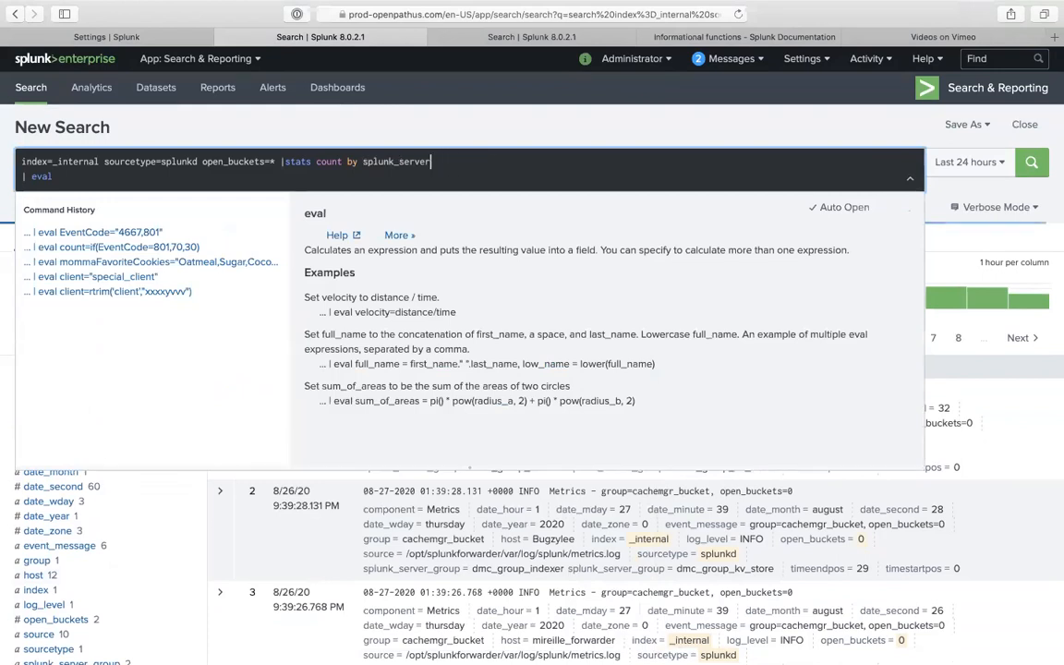
{"action": "key", "text": "BackSpace"}
{"action": "key", "text": "BackSpace"}
{"action": "type", "text": "host"}
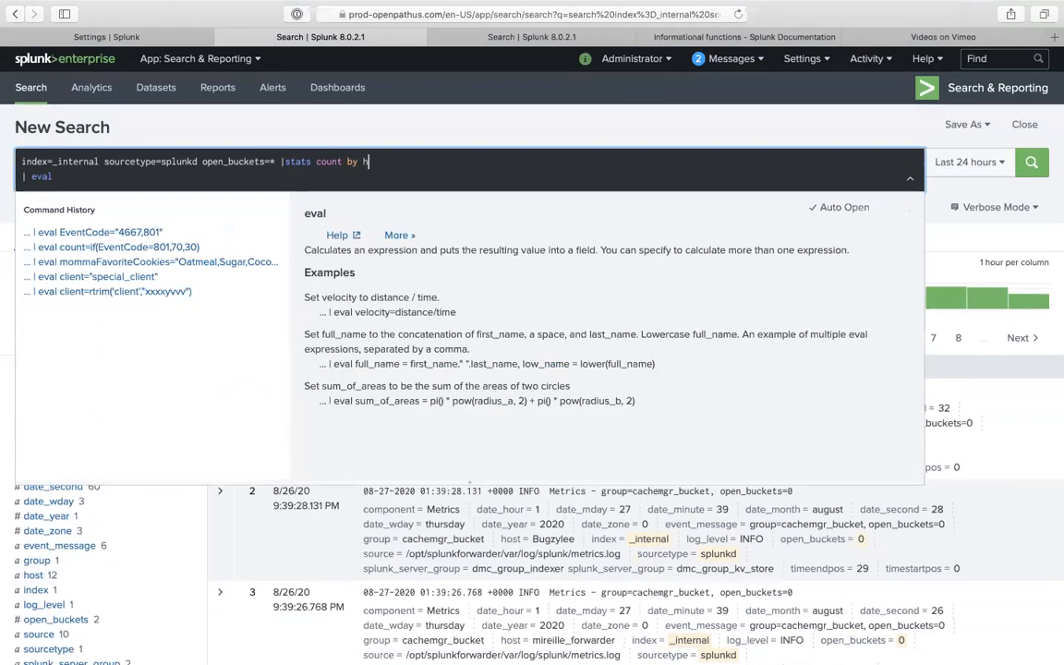
{"action": "key", "text": "Return"}
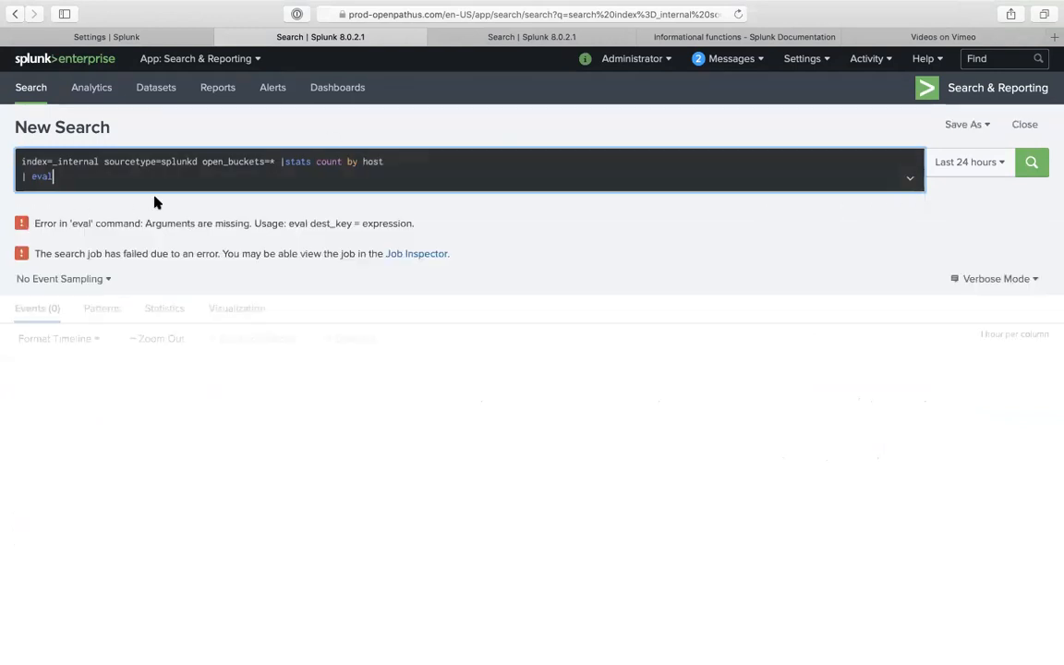
- Delete the empty '| eval' line and rerun the search
{"action": "double_click", "coordinate": [35, 176]}
{"action": "key", "text": "BackSpace"}
{"action": "key", "text": "BackSpace"}
{"action": "key", "text": "BackSpace"}
{"action": "key", "text": "BackSpace"}
{"action": "key", "text": "Return"}
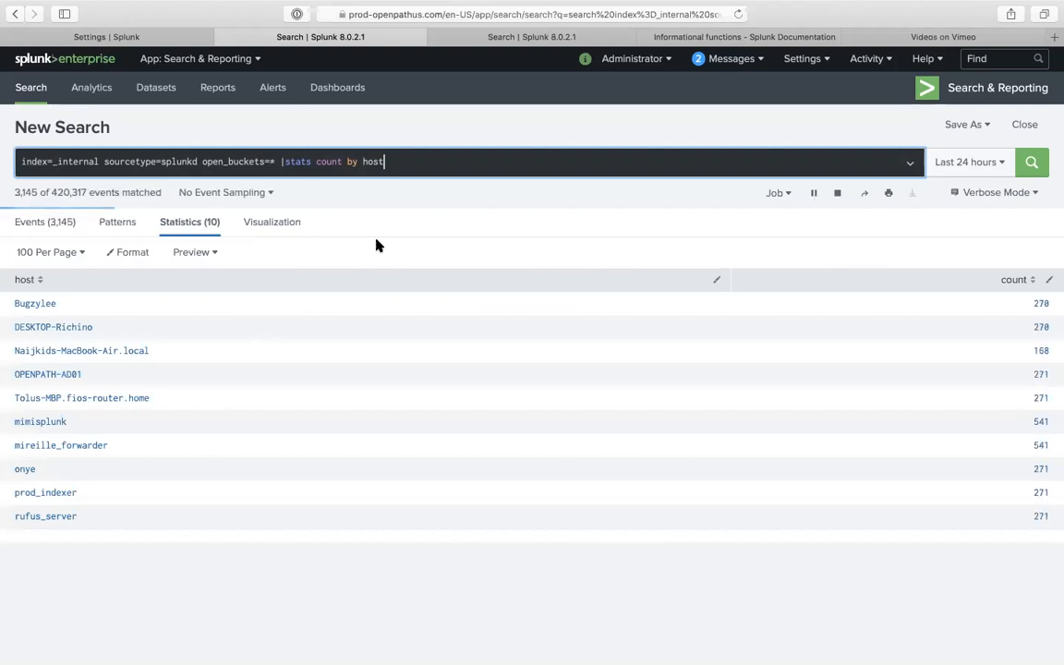
- Start a new eval line defining logs_a_coming as an if() on the count condition
{"action": "key", "text": "shift+Return"}
{"action": "type", "text": "| eval"}
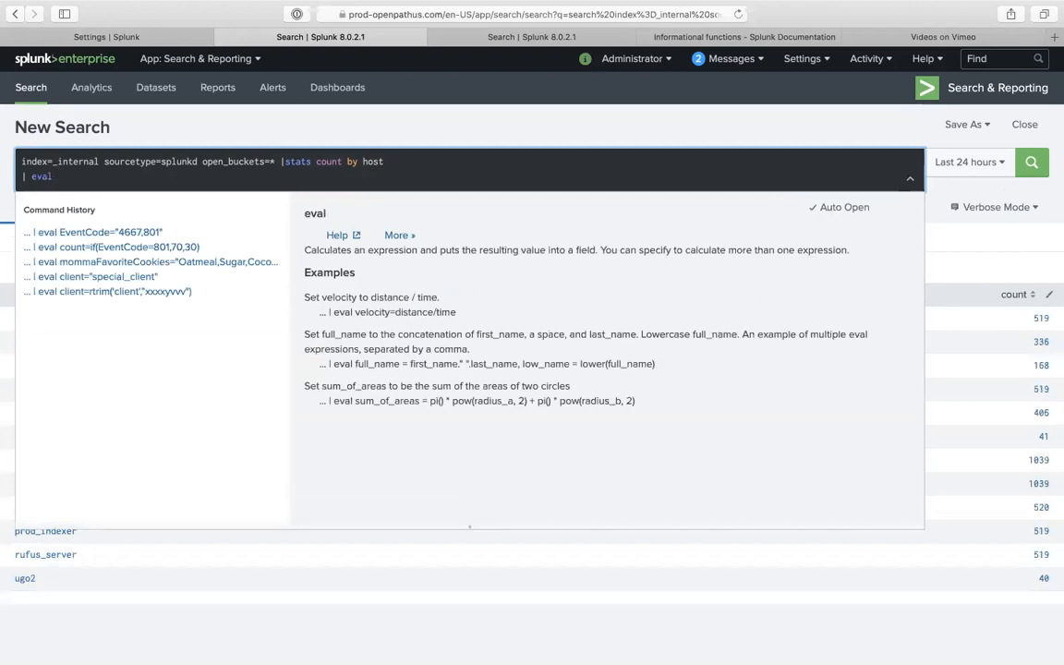
{"action": "type", "text": " logs"}
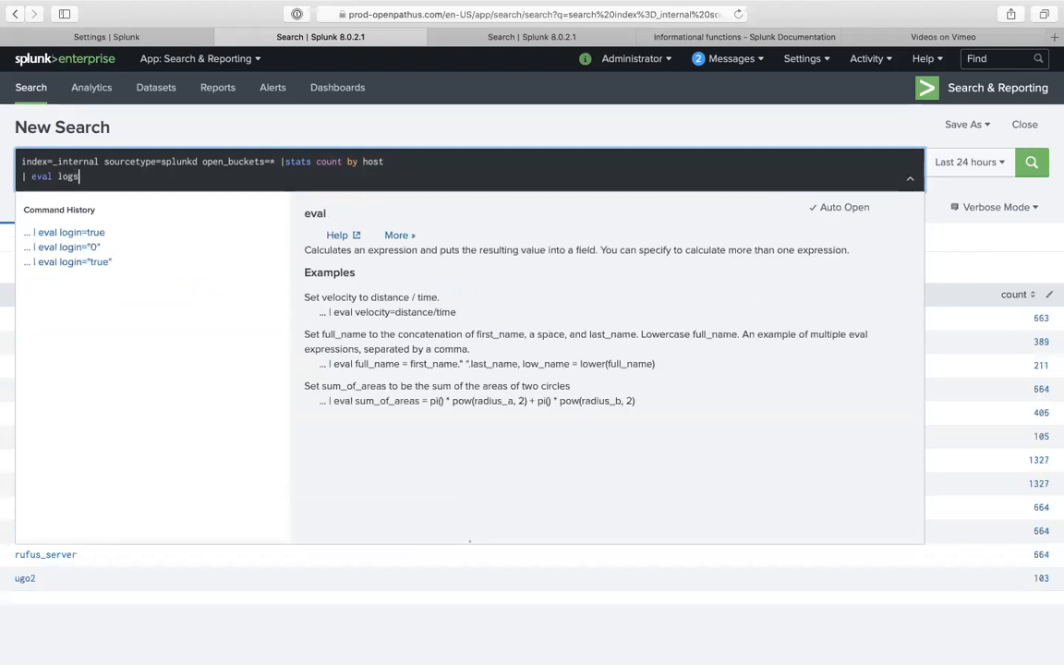
{"action": "type", "text": "_a_coming="}
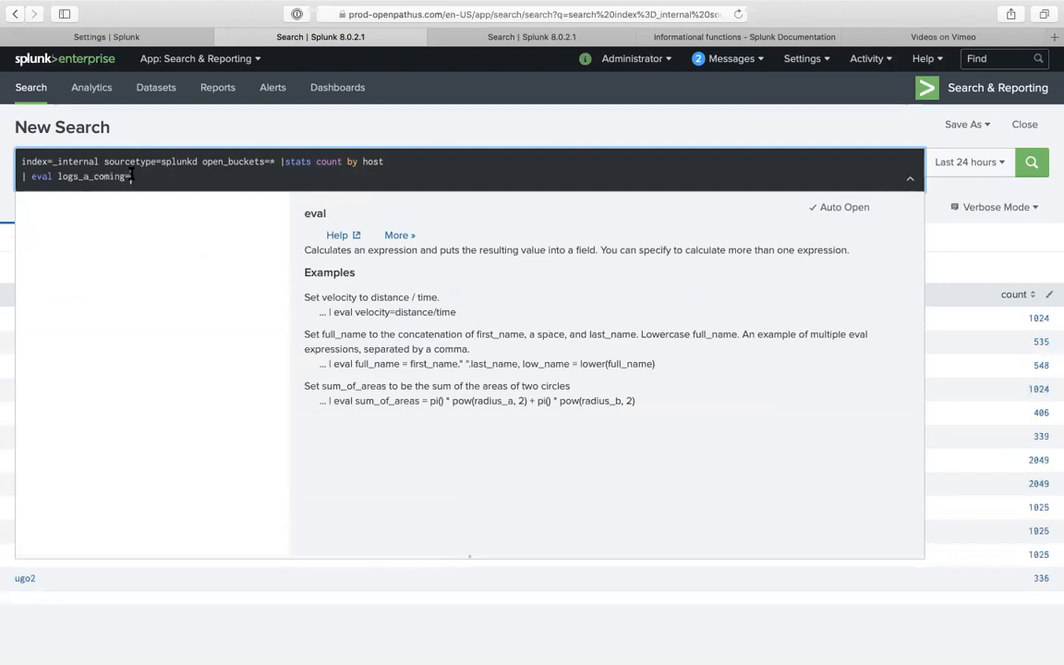
{"action": "type", "text": "if(host"}
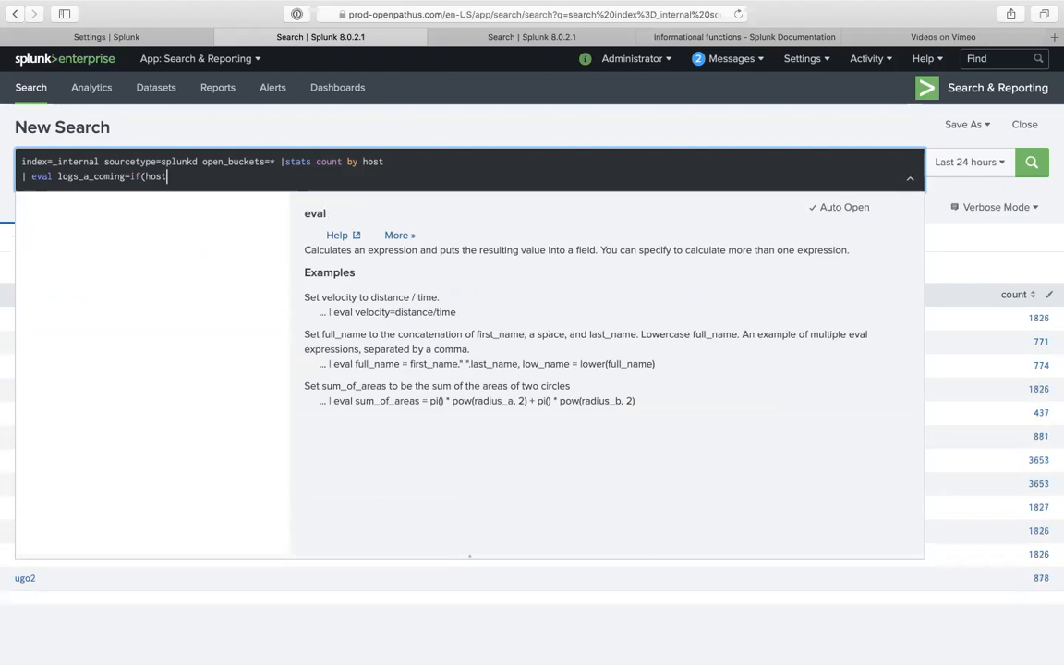
{"action": "type", "text": ">"}
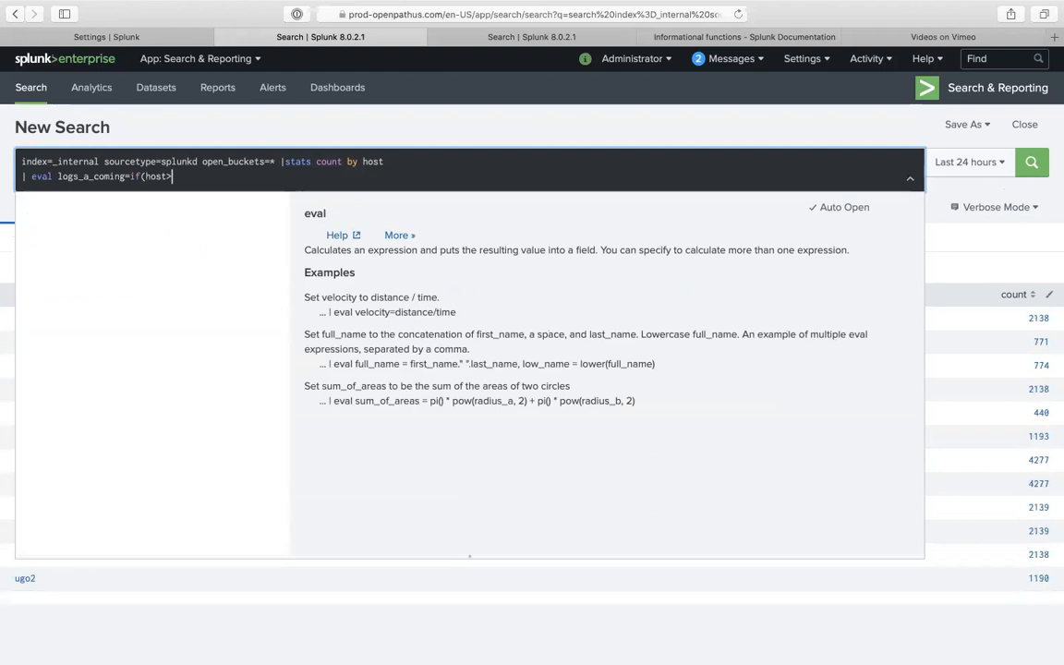
{"action": "key", "text": "BackSpace"}
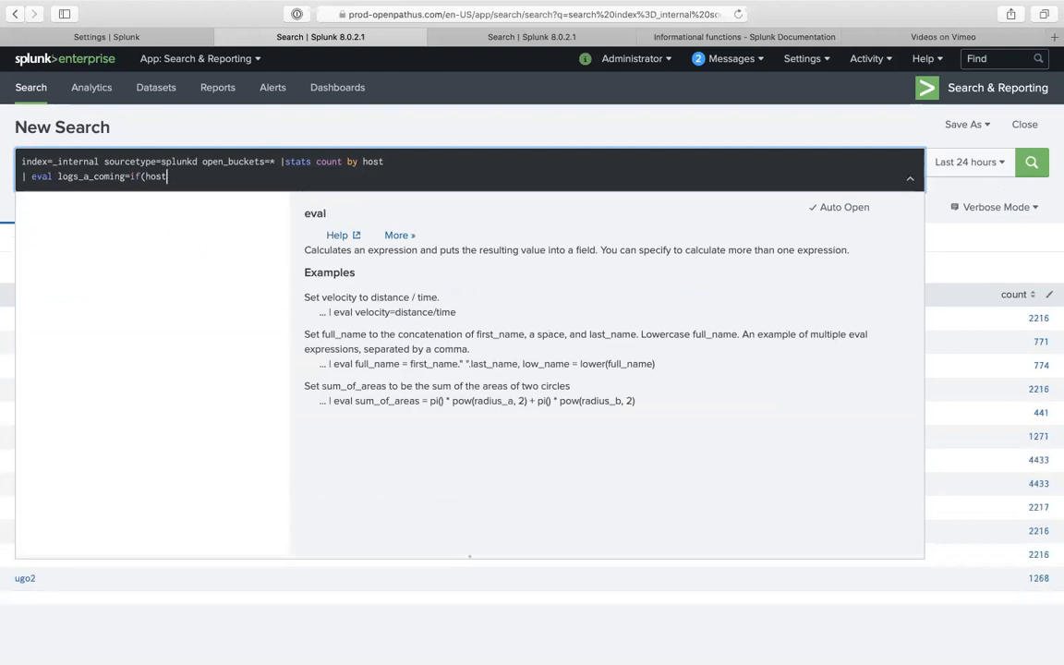
{"action": "type", "text": ">"}
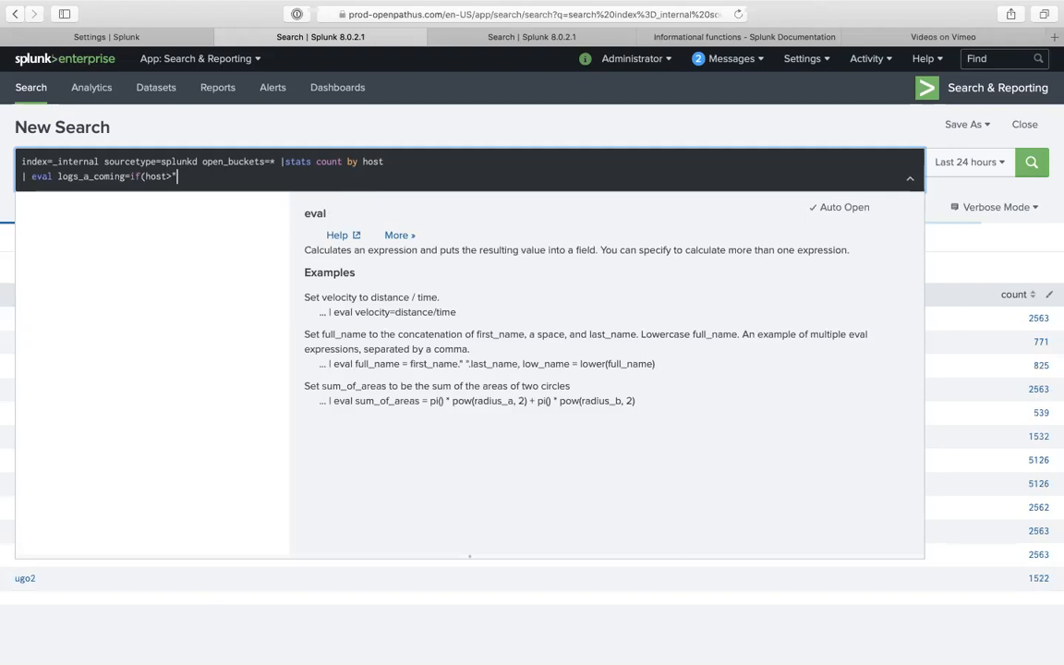
{"action": "key", "text": "BackSpace"}
{"action": "key", "text": "BackSpace"}
{"action": "key", "text": "BackSpace"}
{"action": "key", "text": "BackSpace"}
{"action": "key", "text": "BackSpace"}
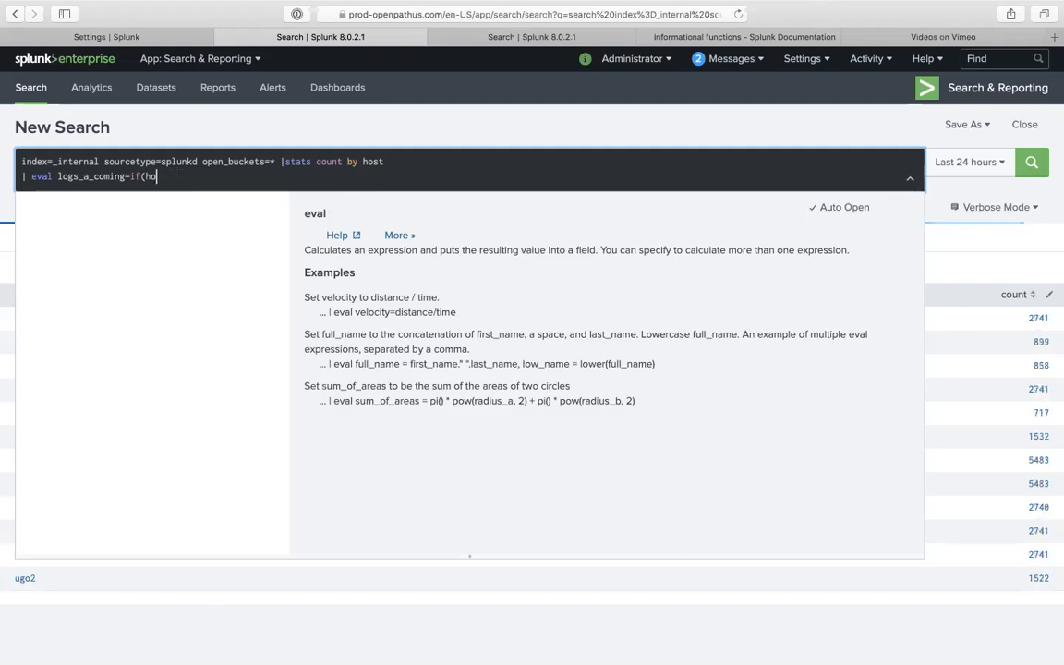
{"action": "type", "text": "ou"}
{"action": "key", "text": "BackSpace"}
{"action": "key", "text": "BackSpace"}
{"action": "type", "text": "count>10,"}
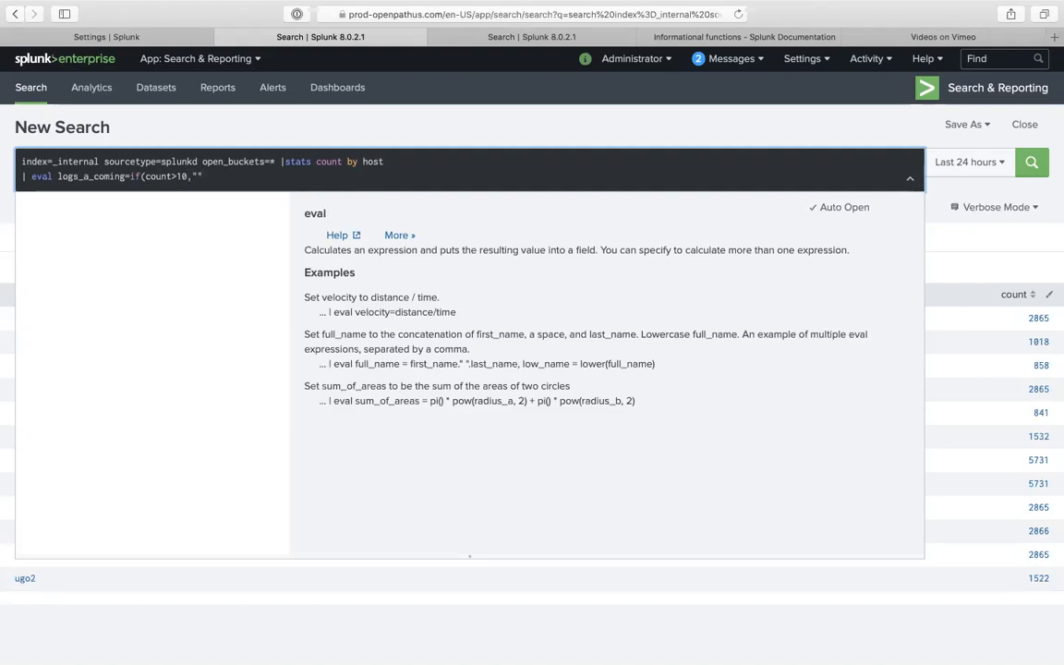
- Give the if() the results "we have logs" and "we don't have enough logs" and run it
{"action": "type", "text": "e have logs\","}
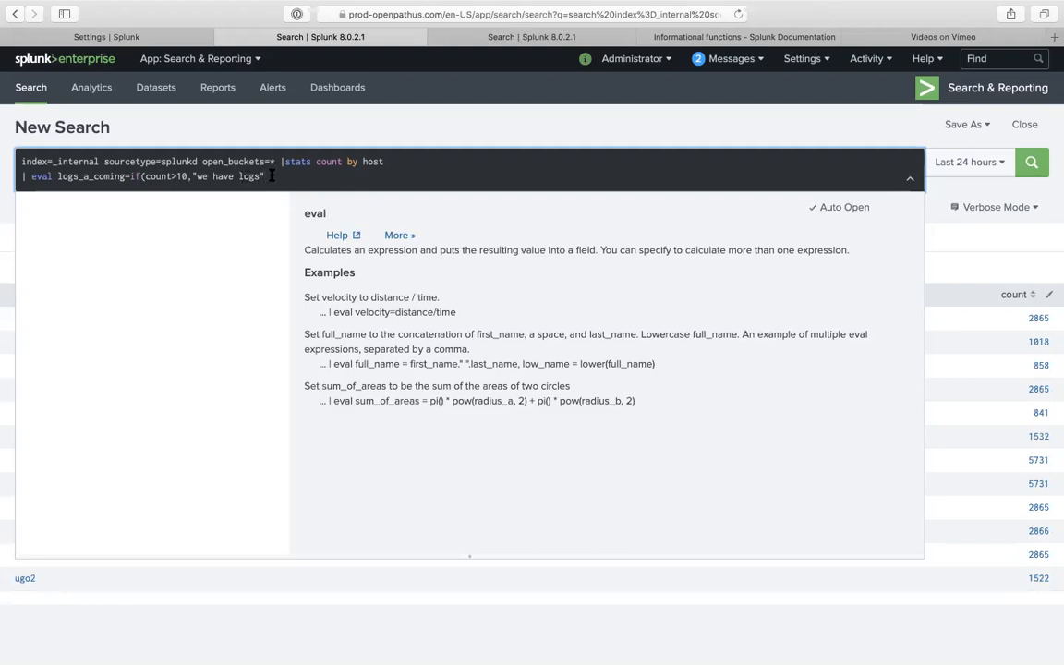
{"action": "type", "text": " else"}
{"action": "key", "text": "BackSpace"}
{"action": "key", "text": "BackSpace"}
{"action": "type", "text": "we don't have enough logs"}
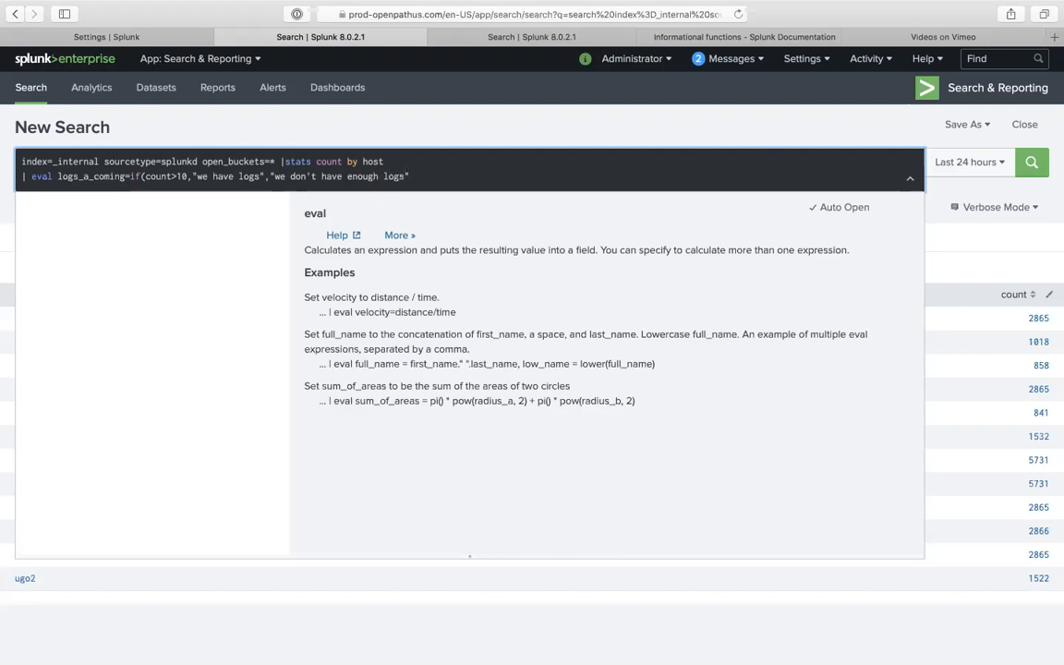
{"action": "key", "text": "Return"}
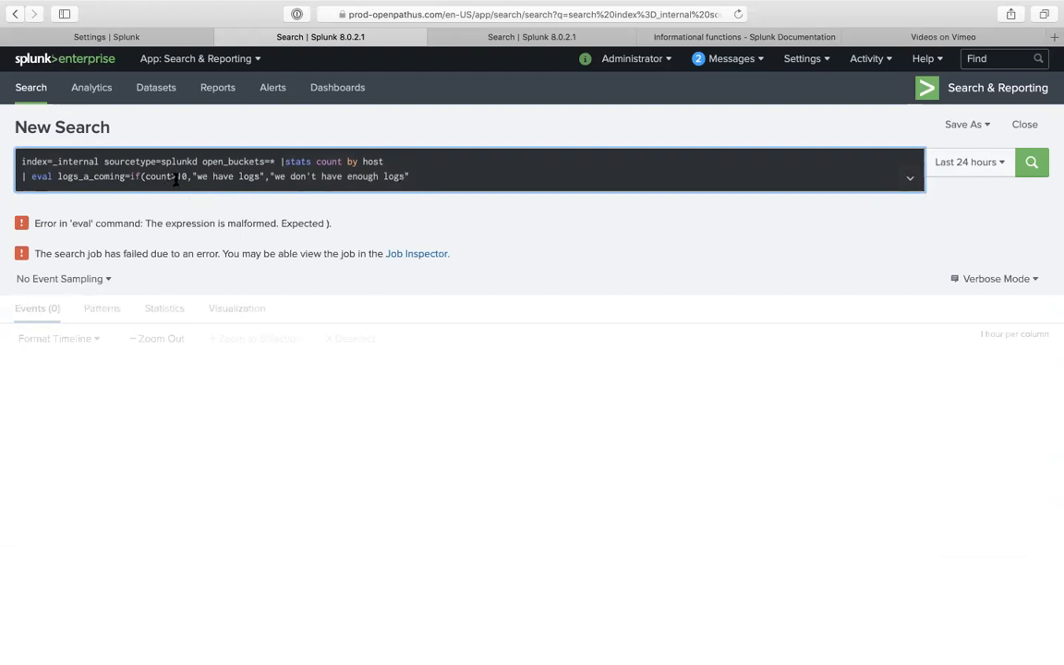
{"action": "left_click", "coordinate": [421, 182]}
- Close the if() parenthesis, rerun the search, and clear the count>10 threshold
{"action": "type", "text": ")"}
{"action": "key", "text": "Return"}
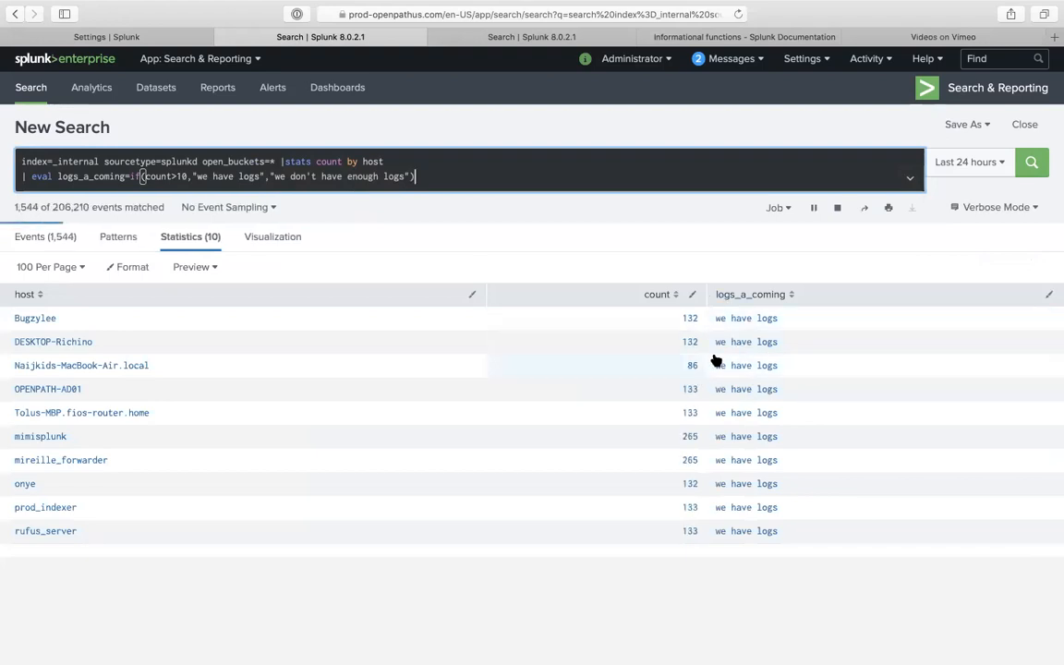
{"action": "left_click", "coordinate": [187, 176]}
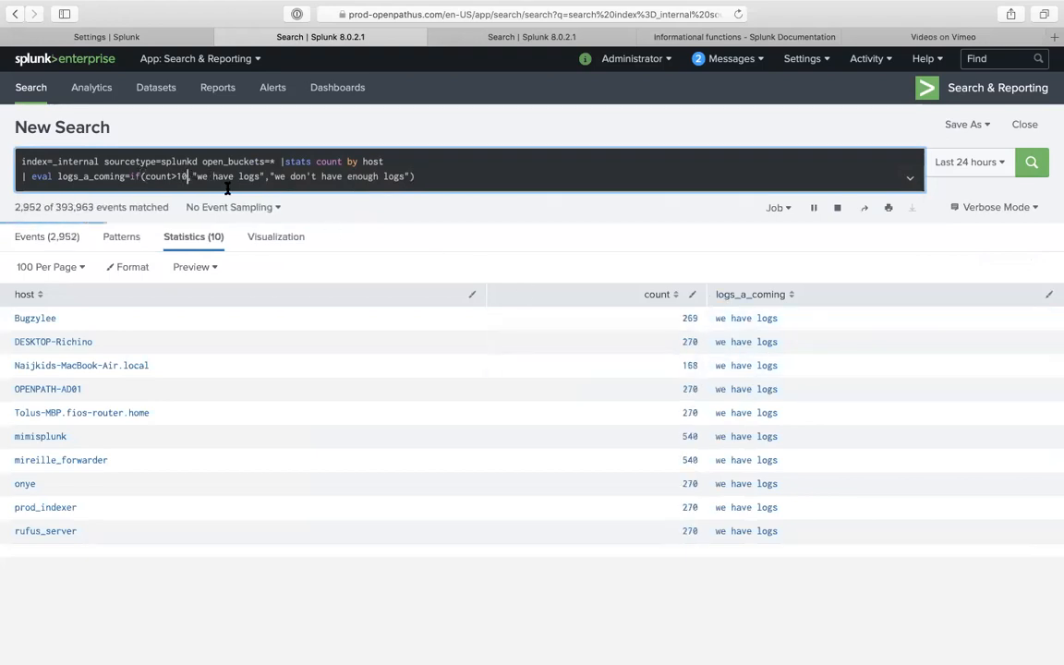
{"action": "key", "text": "BackSpace"}
{"action": "key", "text": "BackSpace"}
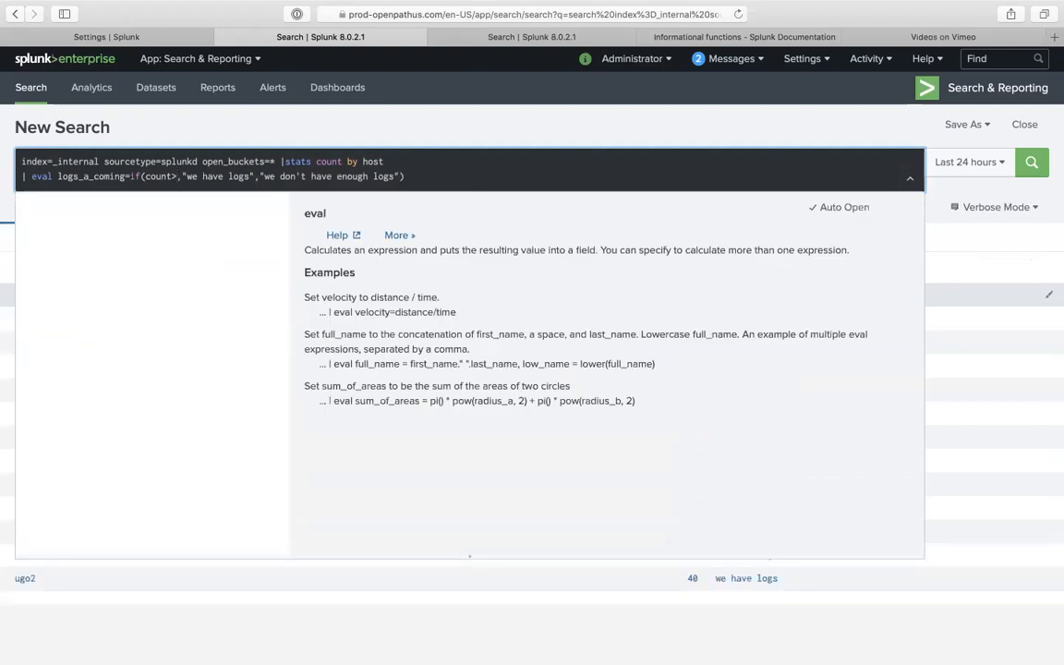
{"action": "type", "text": "500"}
{"action": "key", "text": "BackSpace"}
{"action": "key", "text": "BackSpace"}
{"action": "key", "text": "BackSpace"}
- Set the threshold to count>3000, rerun, and copy the full search query
{"action": "left_click", "coordinate": [495, 157]}
{"action": "left_click", "coordinate": [482, 131]}
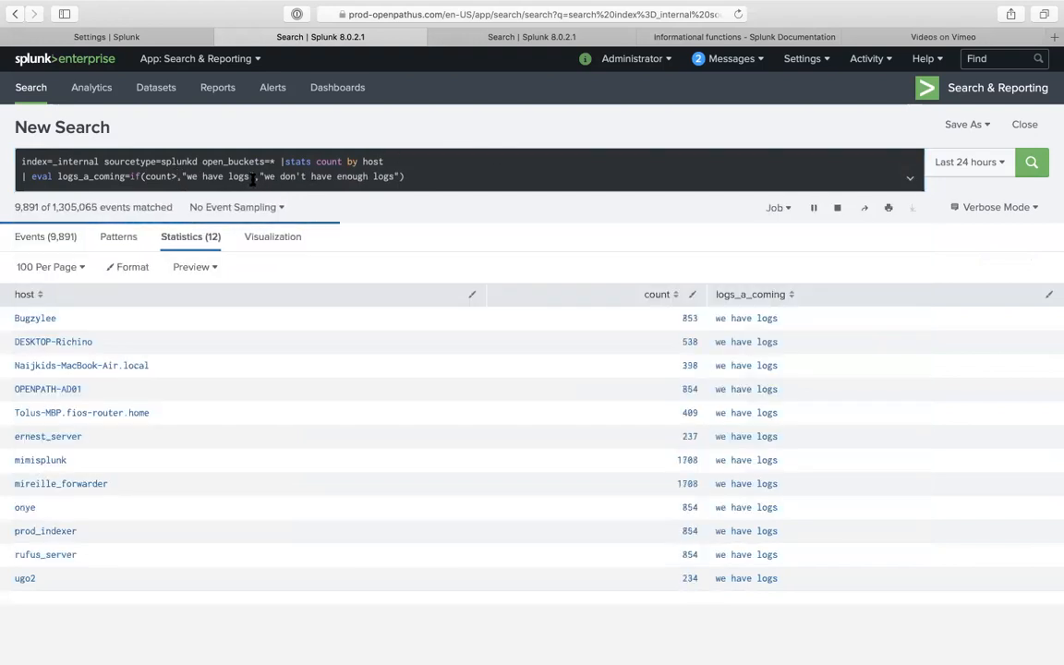
{"action": "left_click", "coordinate": [179, 176]}
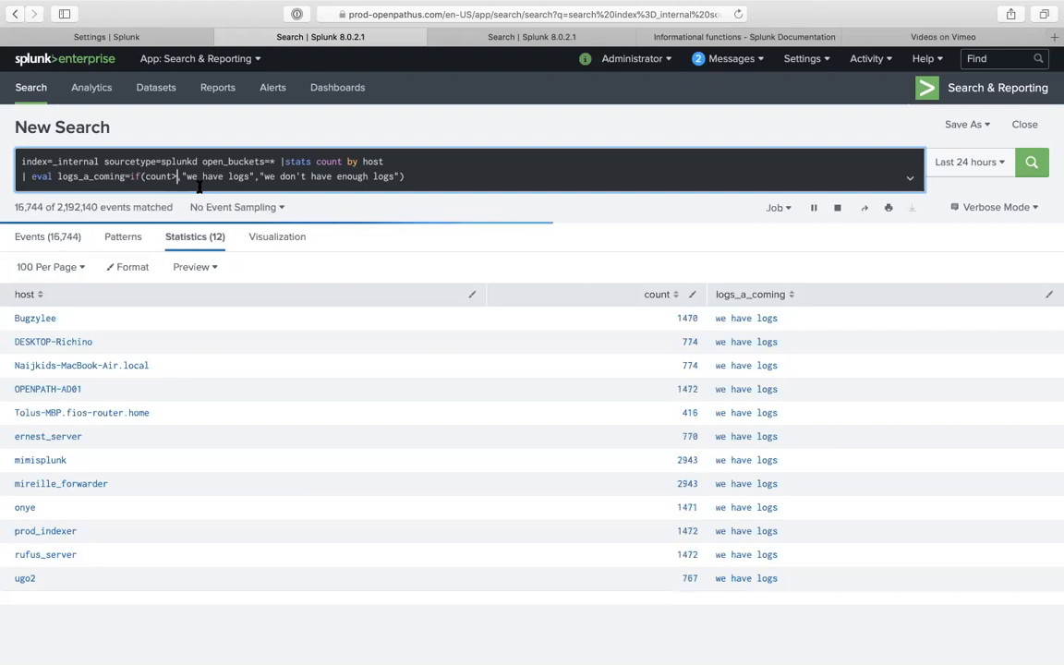
{"action": "type", "text": "3000"}
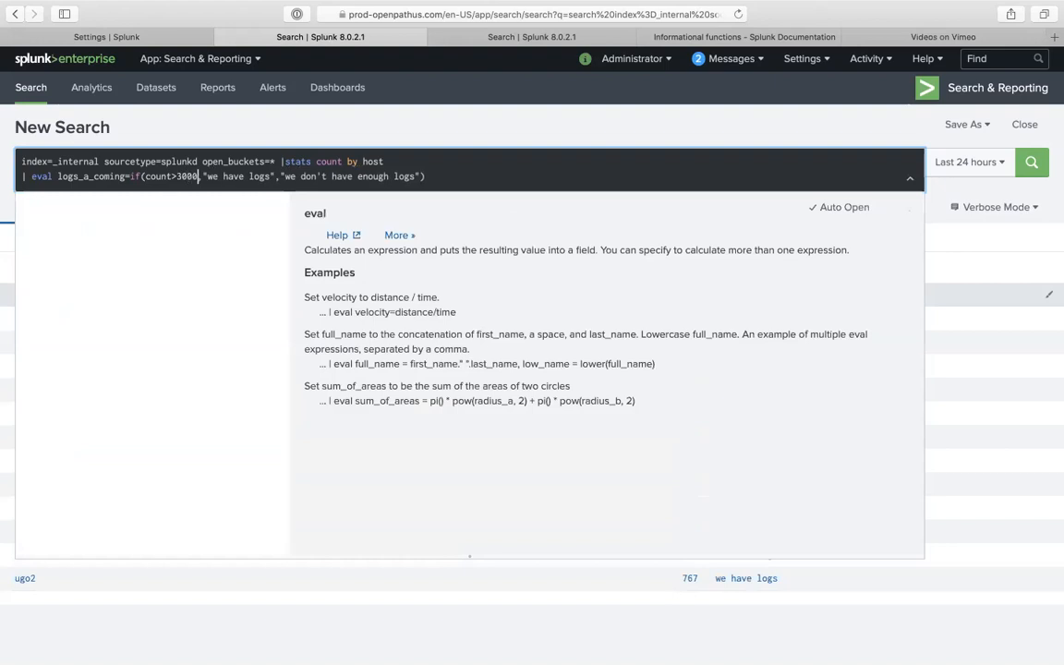
{"action": "key", "text": "Return"}
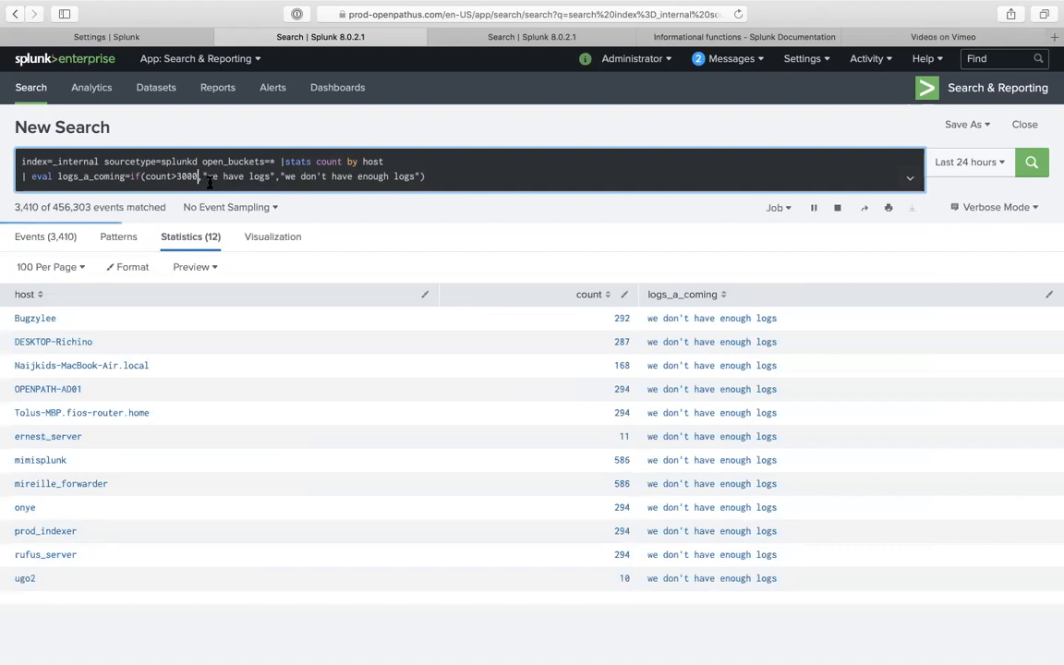
{"action": "left_click_drag", "start_coordinate": [426, 177], "coordinate": [10, 167]}
{"action": "key", "text": "super+c"}
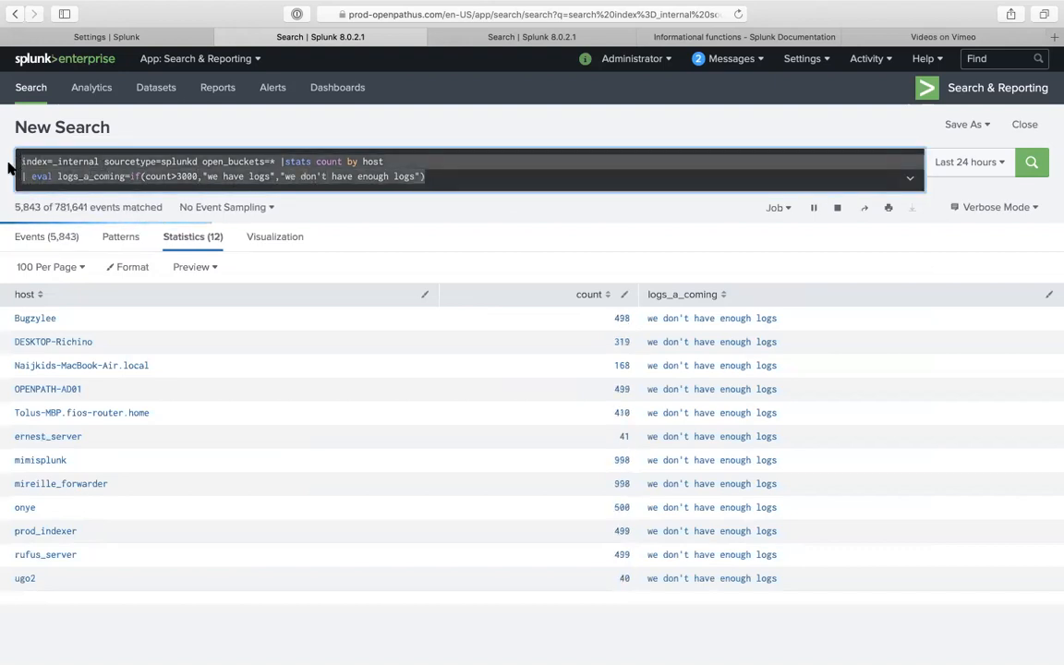
{"action": "left_click", "coordinate": [141, 38]}
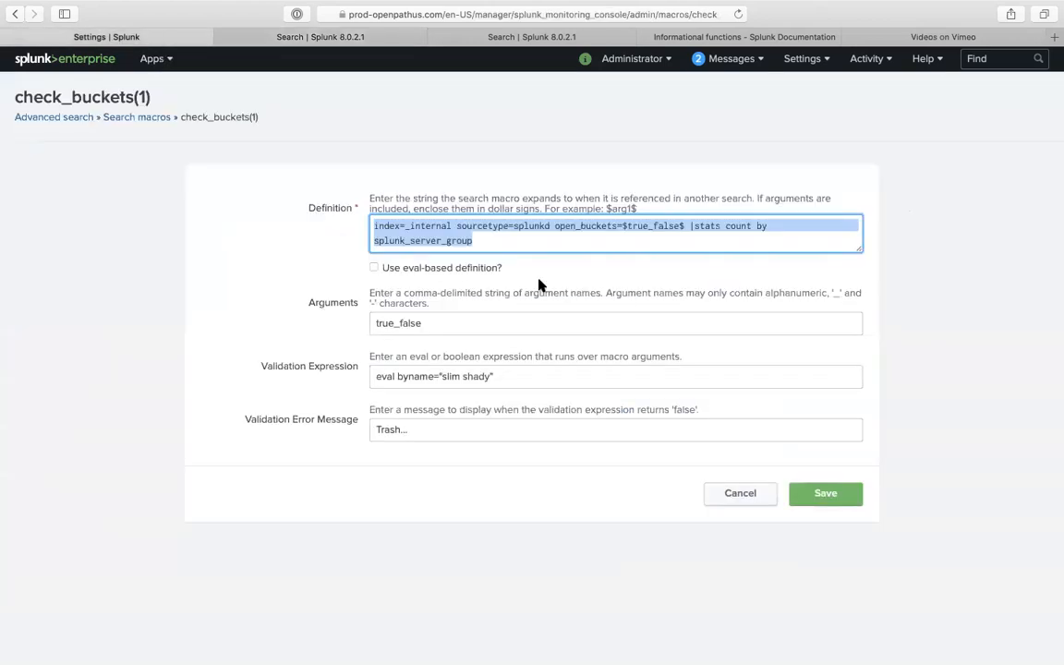
- Paste the query as the macro definition with open_buckets=$enter_1_or_0$ instead of *
{"action": "key", "text": "super+v"}
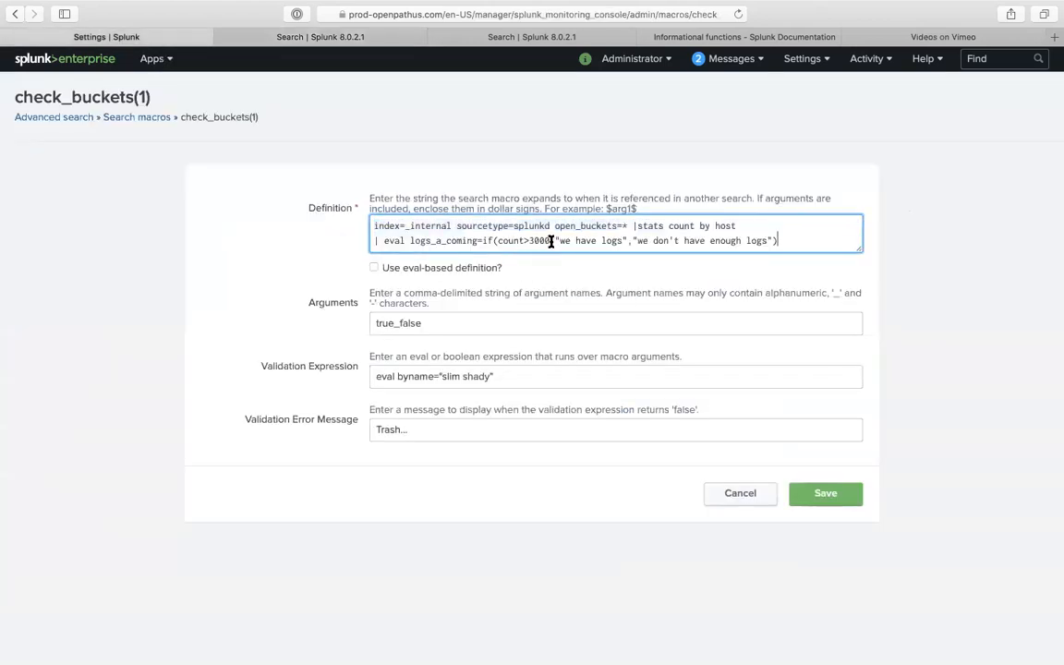
{"action": "left_click_drag", "start_coordinate": [549, 241], "coordinate": [536, 243]}
{"action": "left_click", "coordinate": [631, 227]}
{"action": "key", "text": "BackSpace"}
{"action": "type", "text": "$$"}
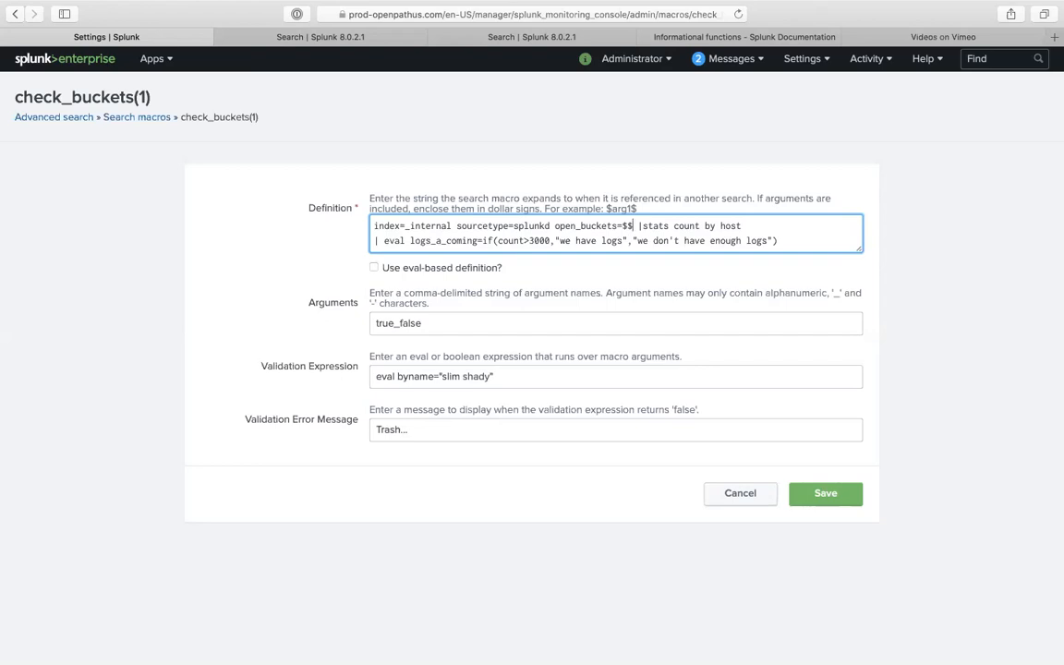
{"action": "type", "text": "true_false"}
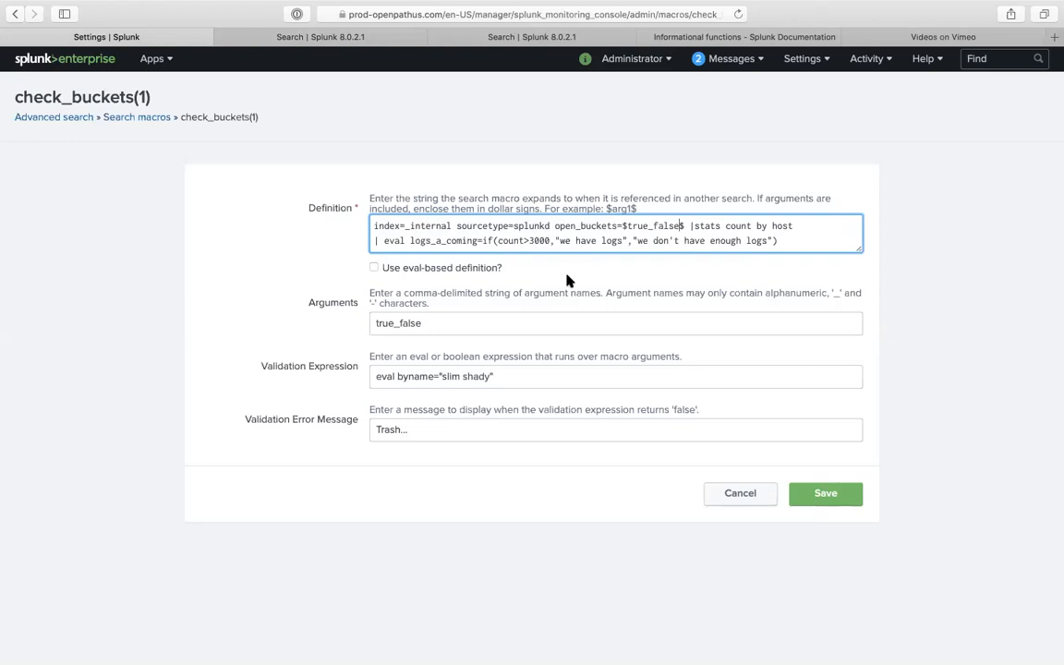
{"action": "key", "text": "BackSpace"}
{"action": "key", "text": "BackSpace"}
{"action": "key", "text": "BackSpace"}
{"action": "key", "text": "BackSpace"}
{"action": "key", "text": "BackSpace"}
{"action": "key", "text": "BackSpace"}
{"action": "key", "text": "BackSpace"}
{"action": "key", "text": "BackSpace"}
{"action": "key", "text": "BackSpace"}
{"action": "key", "text": "BackSpace"}
{"action": "type", "text": "enter"}
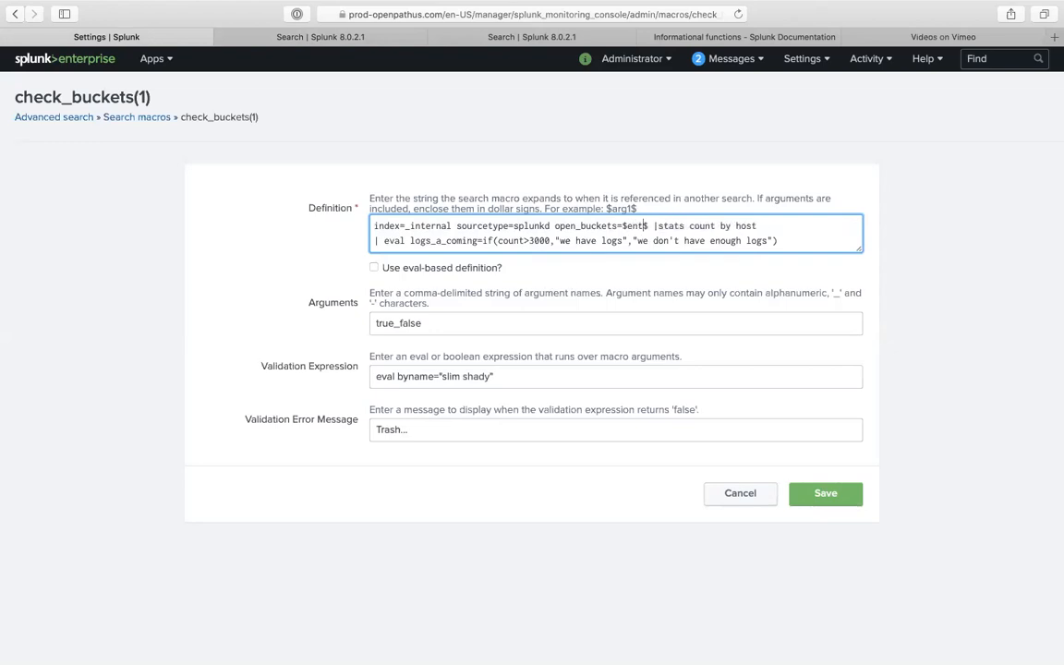
{"action": "type", "text": "_1_"}
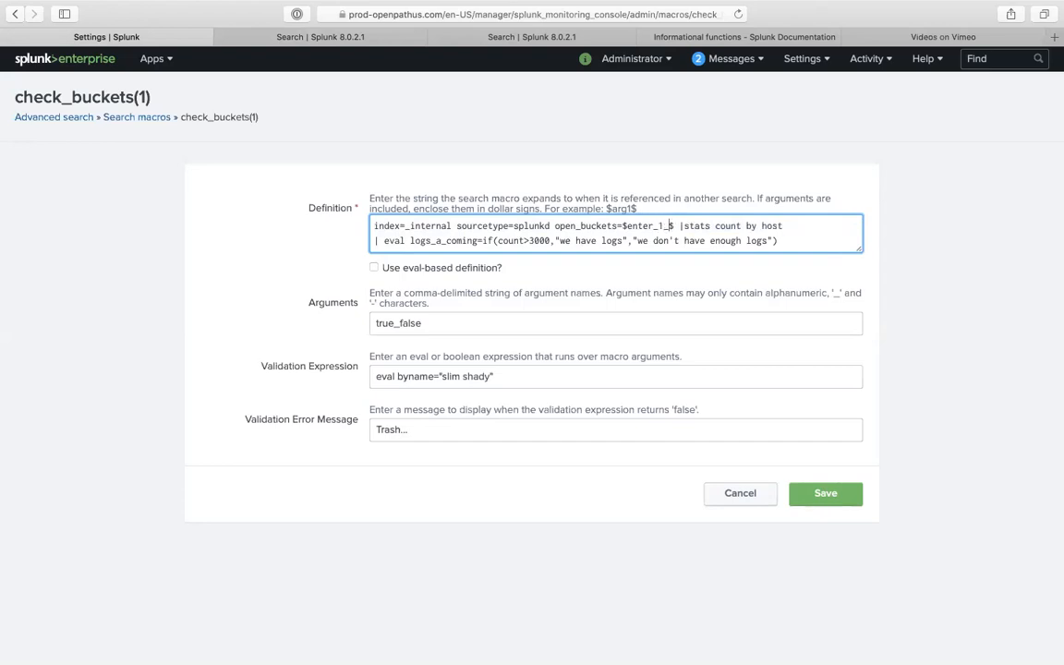
{"action": "type", "text": "or_0"}
- Set the macro's argument to enter_1_or_0 and clear the old validation expression
{"action": "left_click_drag", "start_coordinate": [691, 225], "coordinate": [616, 231]}
{"action": "key", "text": "super+c"}
{"action": "double_click", "coordinate": [479, 321]}
{"action": "left_click", "coordinate": [479, 320]}
{"action": "key", "text": "super+v"}
{"action": "left_click", "coordinate": [416, 323]}
{"action": "key", "text": "BackSpace"}
{"action": "key", "text": "BackSpace"}
{"action": "key", "text": "BackSpace"}
{"action": "key", "text": "BackSpace"}
{"action": "key", "text": "BackSpace"}
{"action": "key", "text": "BackSpace"}
{"action": "key", "text": "BackSpace"}
{"action": "key", "text": "BackSpace"}
{"action": "key", "text": "BackSpace"}
{"action": "key", "text": "Delete"}
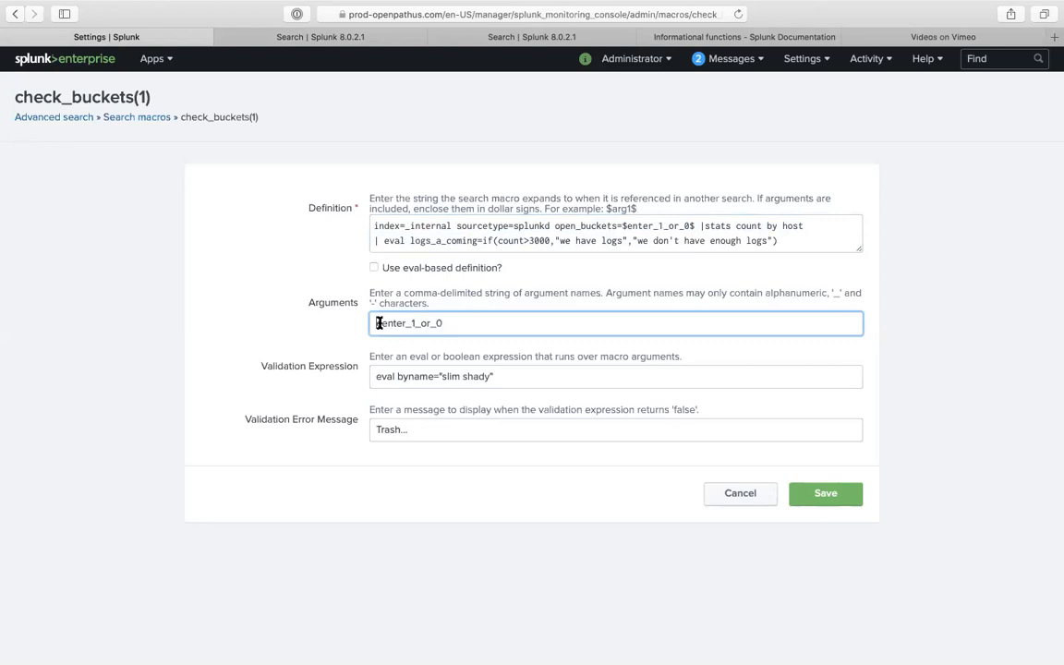
{"action": "key", "text": "BackSpace"}
{"action": "left_click", "coordinate": [451, 323]}
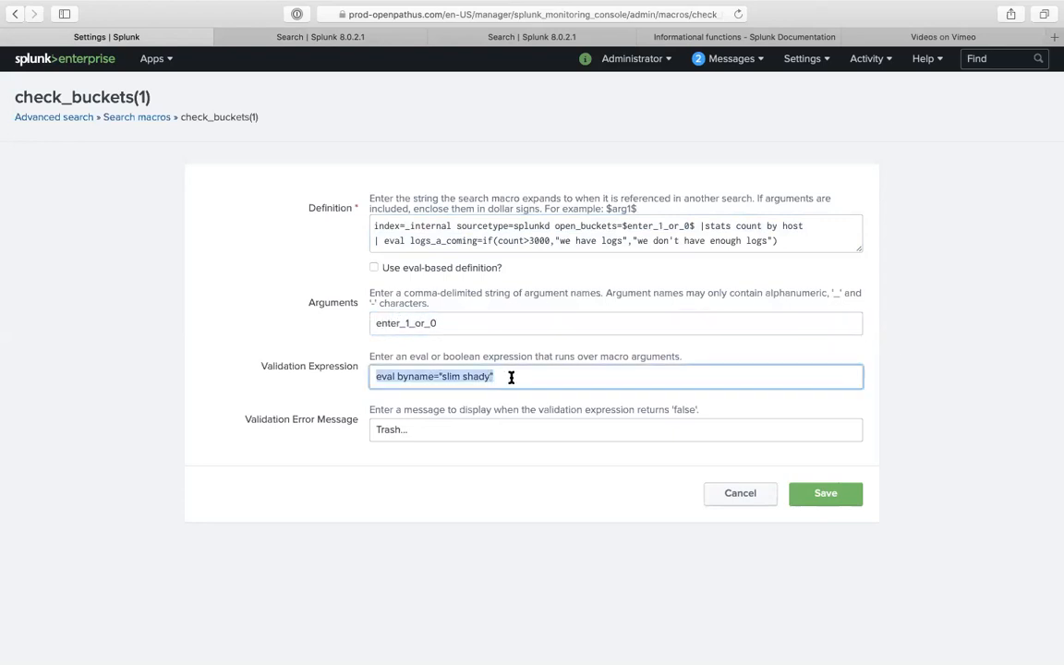
{"action": "type", "text": "("}
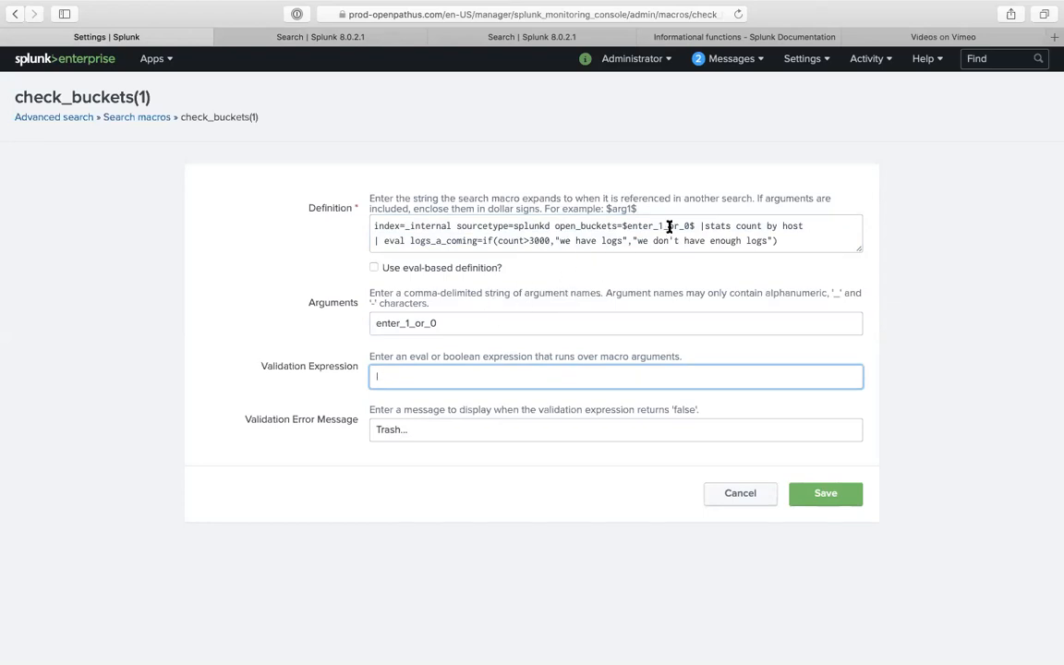
{"action": "left_click_drag", "start_coordinate": [694, 227], "coordinate": [627, 225]}
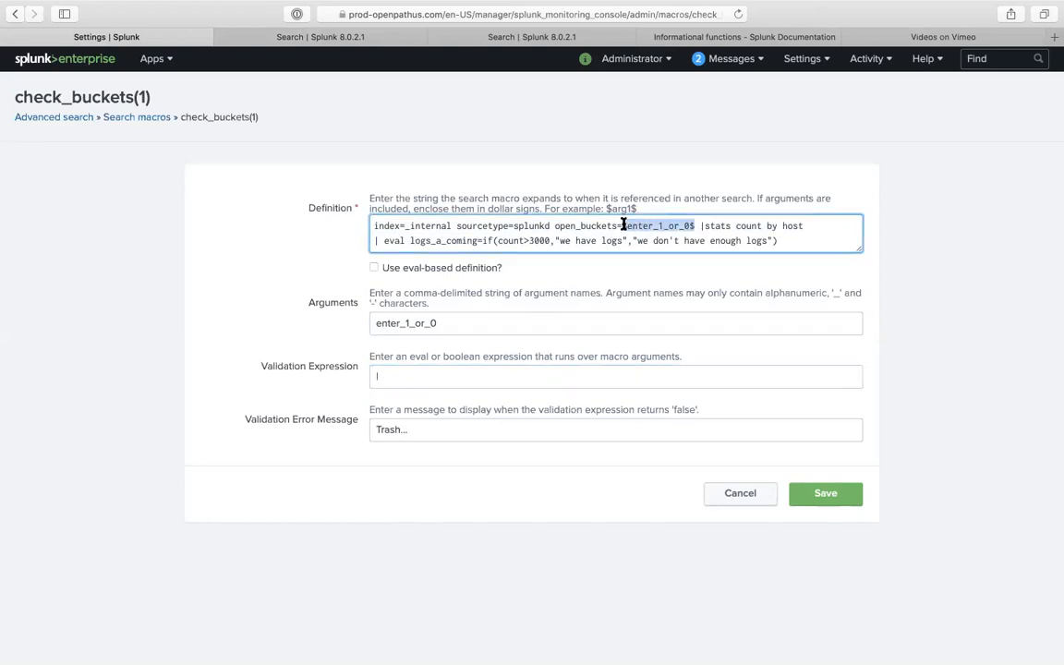
- Set open_buckets=0 in the definition and clear the Arguments field
{"action": "type", "text": "0"}
{"action": "left_click", "coordinate": [466, 325]}
{"action": "double_click", "coordinate": [466, 325]}
{"action": "key", "text": "BackSpace"}
- Replace 3000 with $number_greater_than_3000$ and make number_greater_than_3000 the macro's argument
{"action": "double_click", "coordinate": [543, 241]}
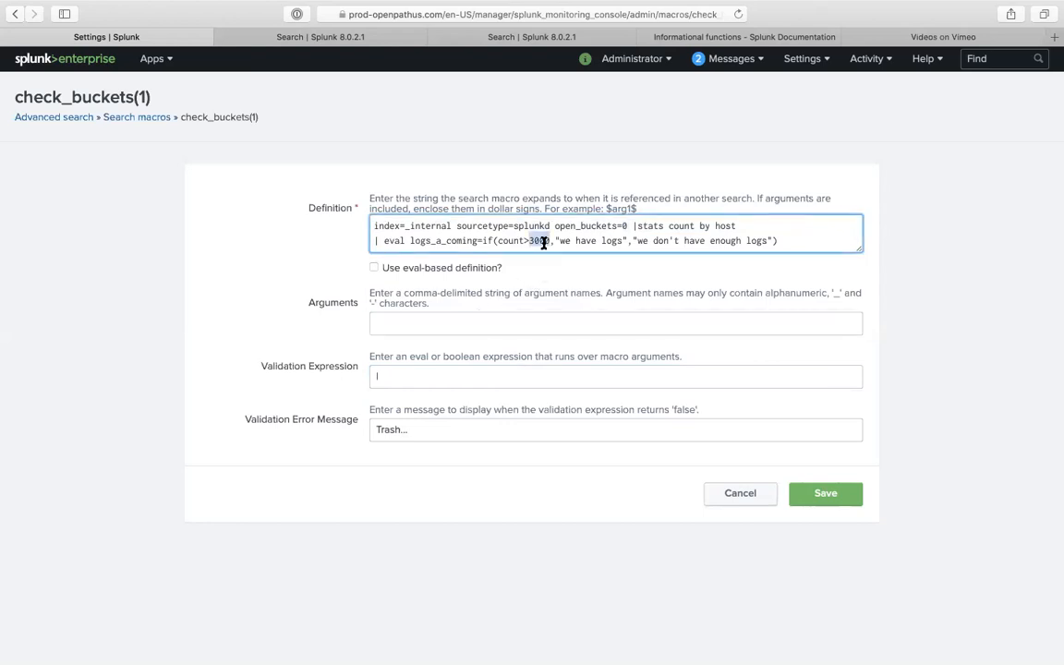
{"action": "type", "text": "$$"}
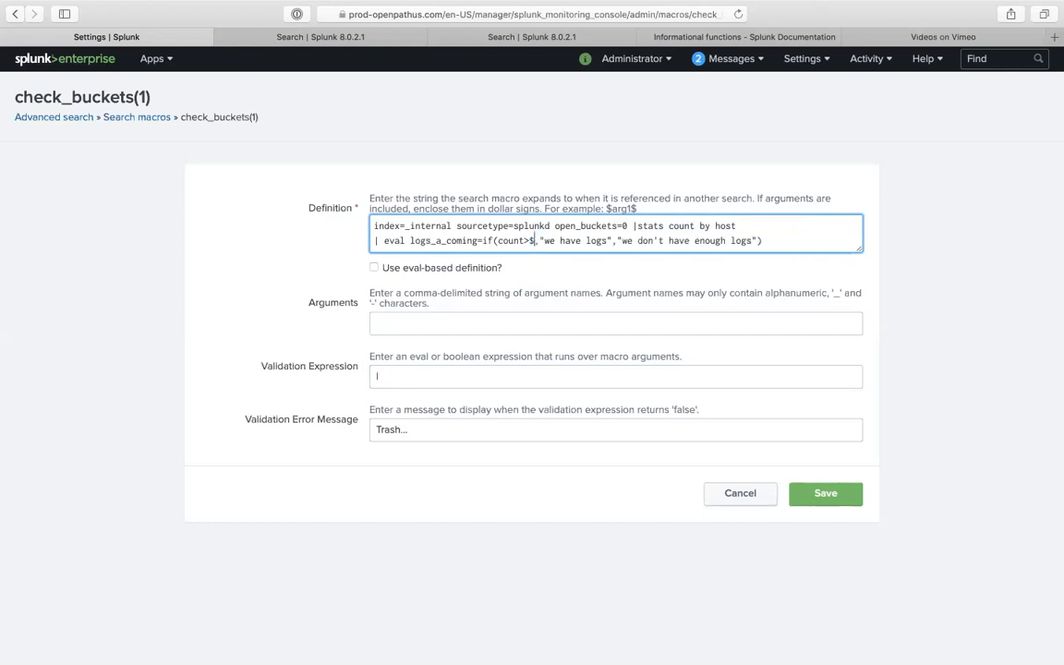
{"action": "type", "text": "num"}
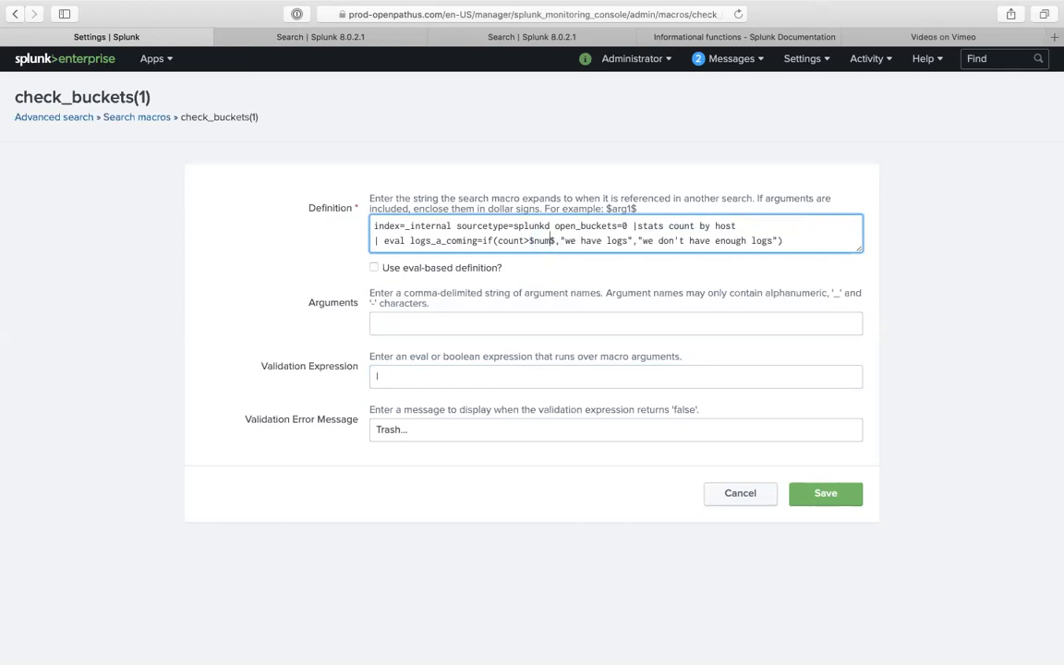
{"action": "type", "text": "ber"}
{"action": "type", "text": "_greater"}
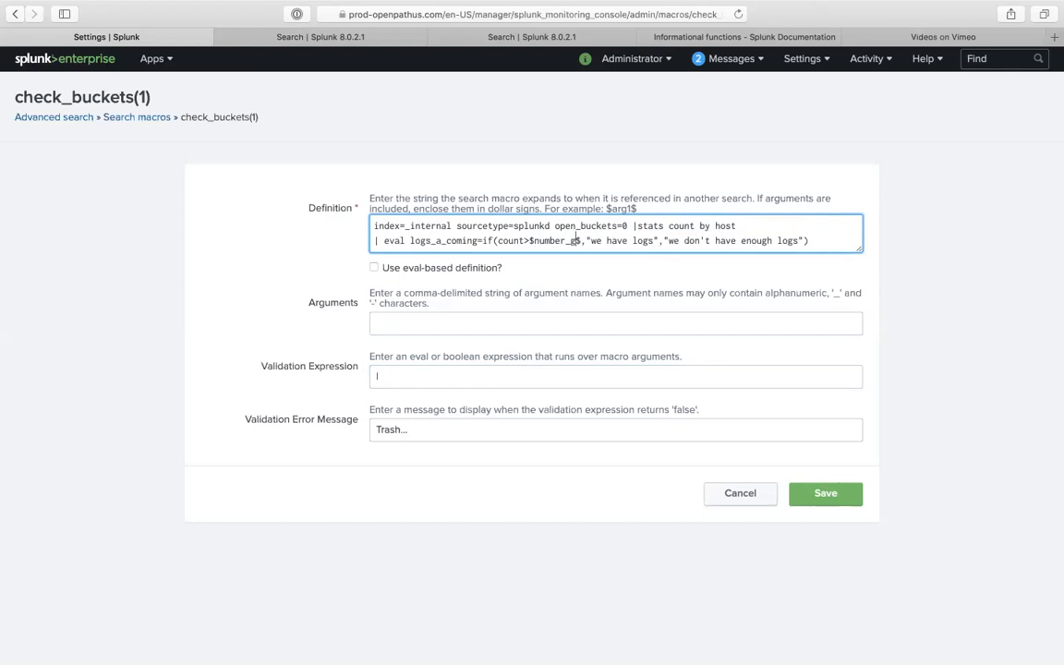
{"action": "type", "text": "_than"}
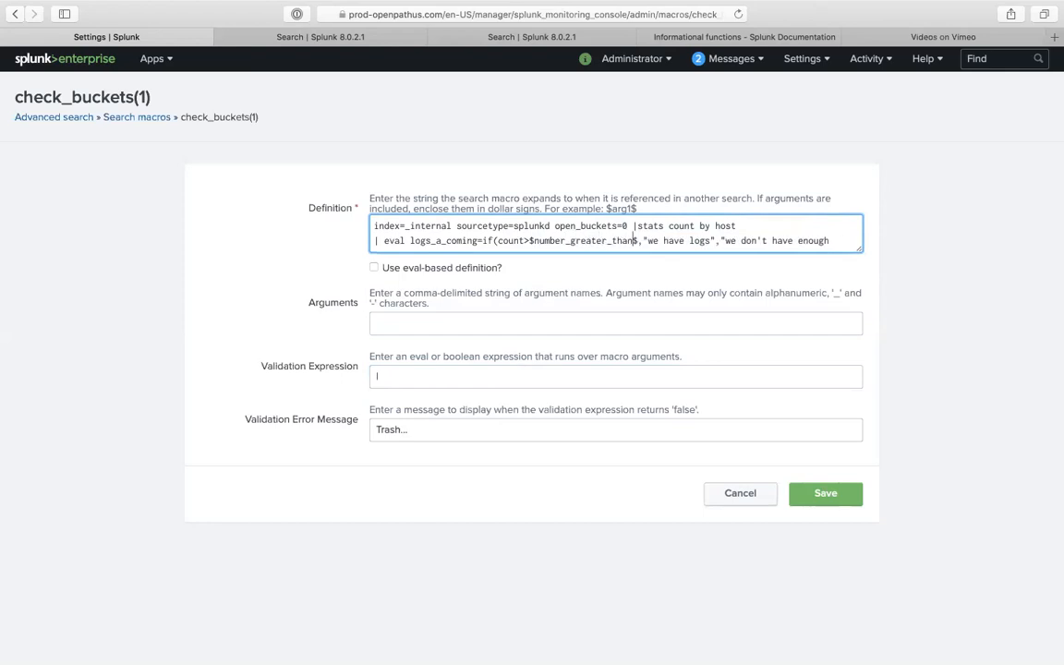
{"action": "type", "text": "_3000"}
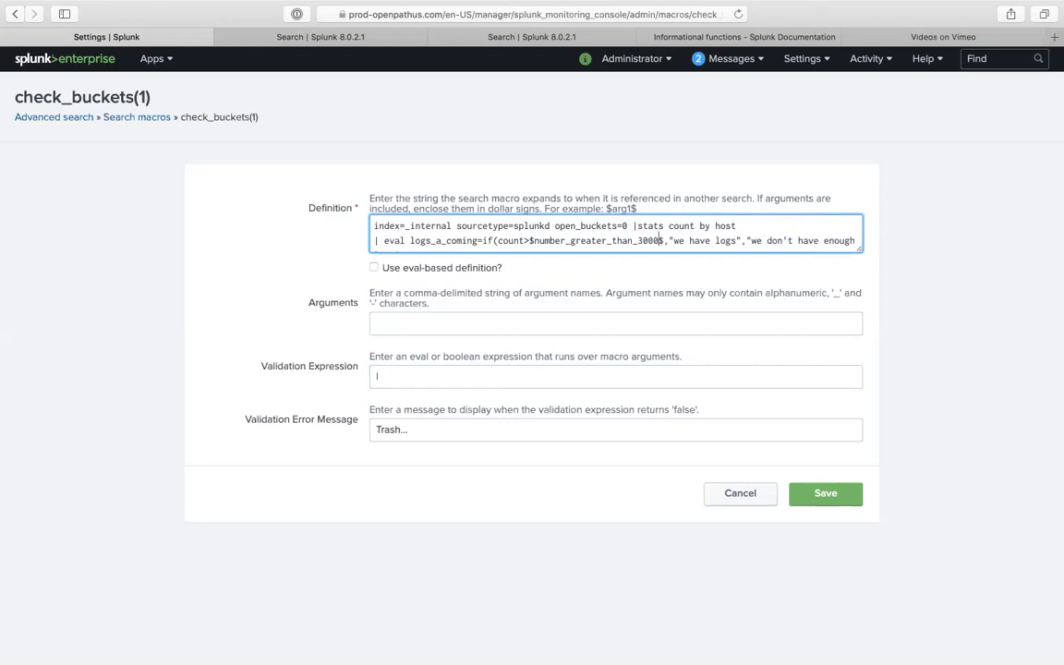
{"action": "left_click_drag", "start_coordinate": [533, 240], "coordinate": [659, 240]}
{"action": "key", "text": "super+c"}
{"action": "left_click", "coordinate": [494, 324]}
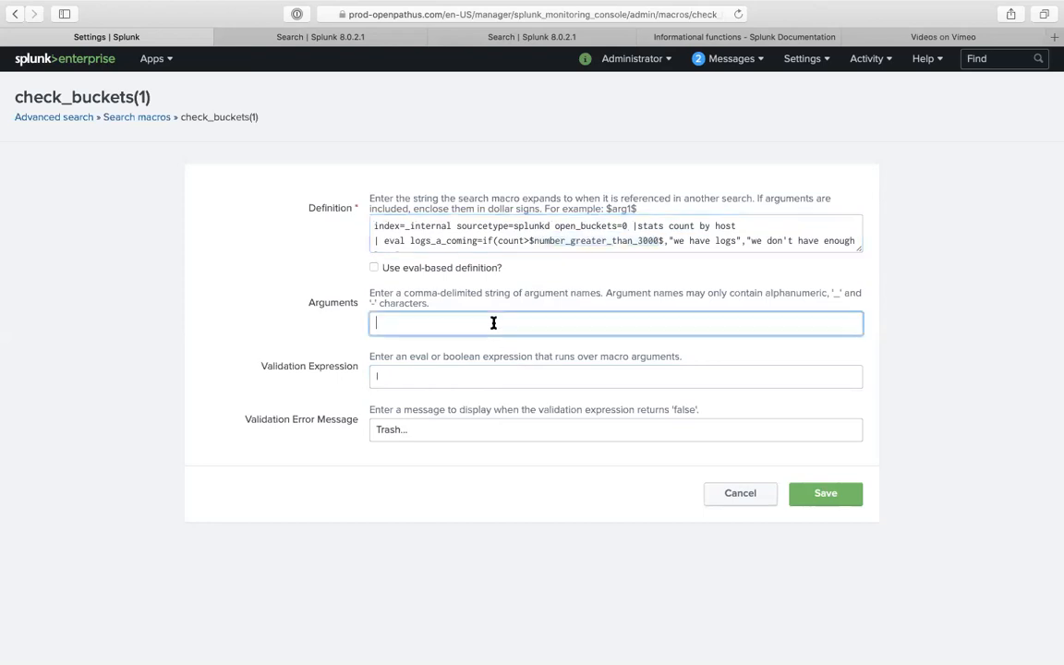
{"action": "key", "text": "super+v"}
{"action": "left_click", "coordinate": [455, 373]}
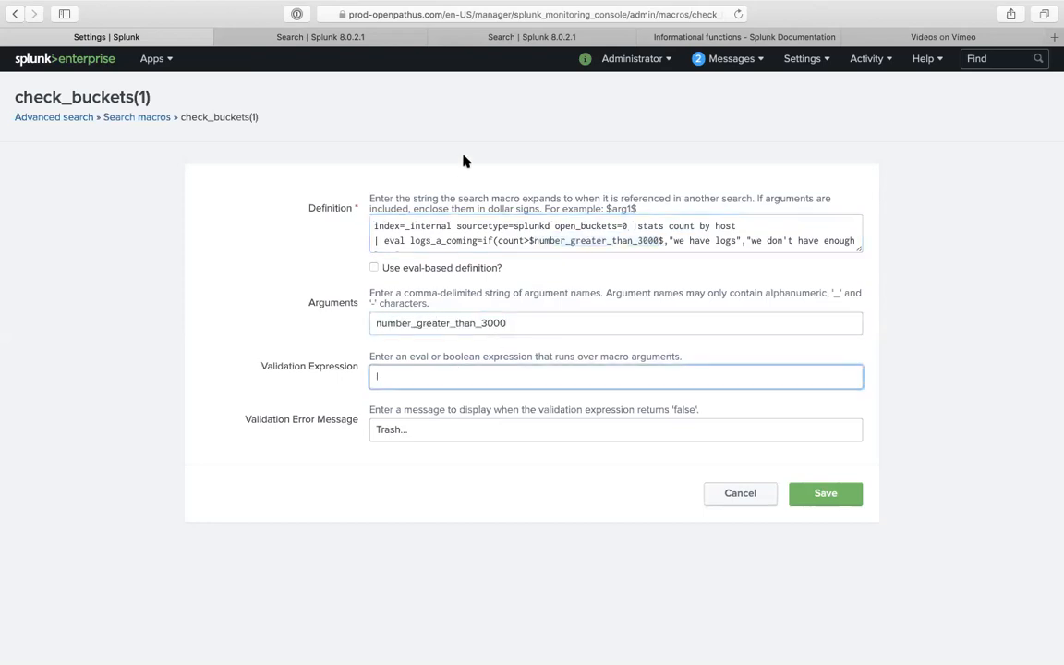
{"action": "left_click", "coordinate": [364, 36]}
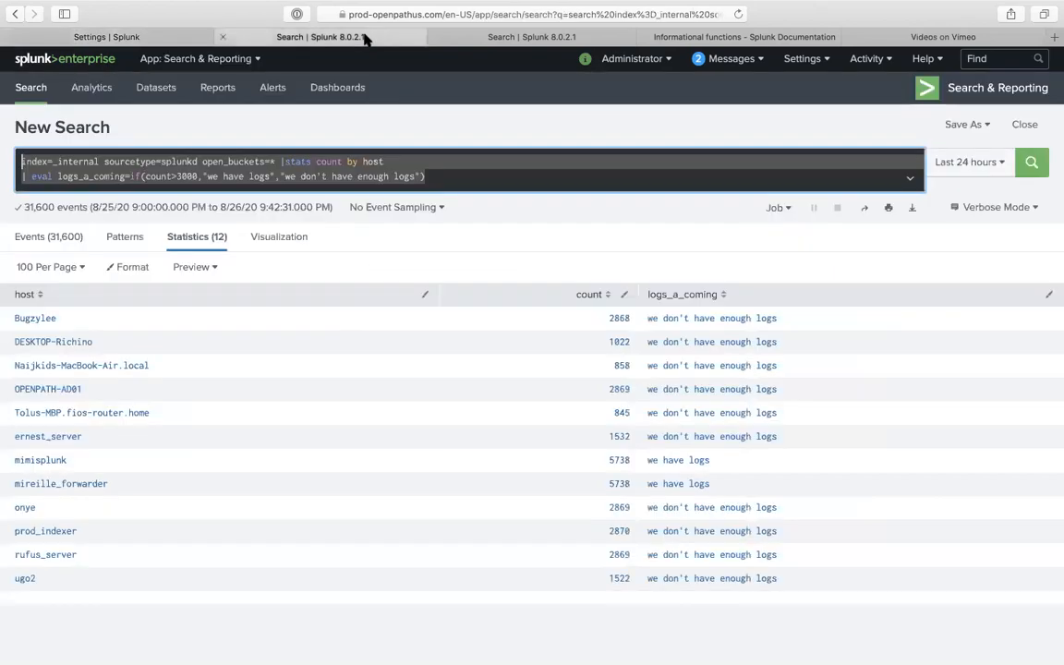
- Check the >3000 comparison in the search, then begin the validation expression with 'eval'
{"action": "left_click", "coordinate": [184, 177]}
{"action": "mouse_move", "coordinate": [183, 175]}
{"action": "left_mouse_down"}
{"action": "mouse_move", "coordinate": [192, 175]}
{"action": "mouse_move", "coordinate": [172, 176]}
{"action": "mouse_move", "coordinate": [197, 175]}
{"action": "left_mouse_up"}
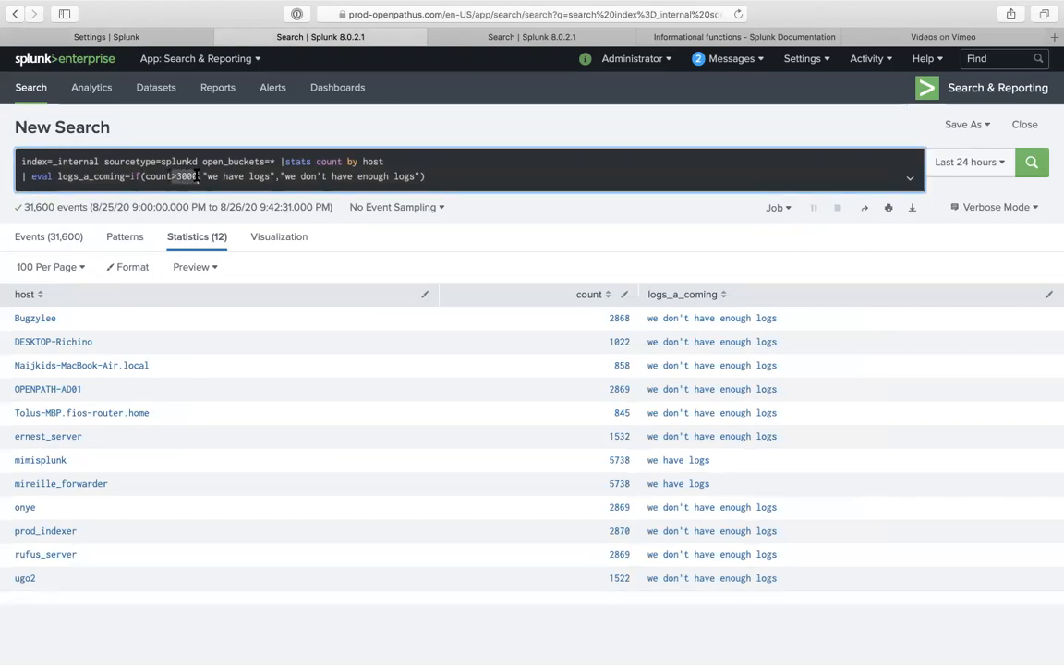
{"action": "left_click", "coordinate": [182, 41]}
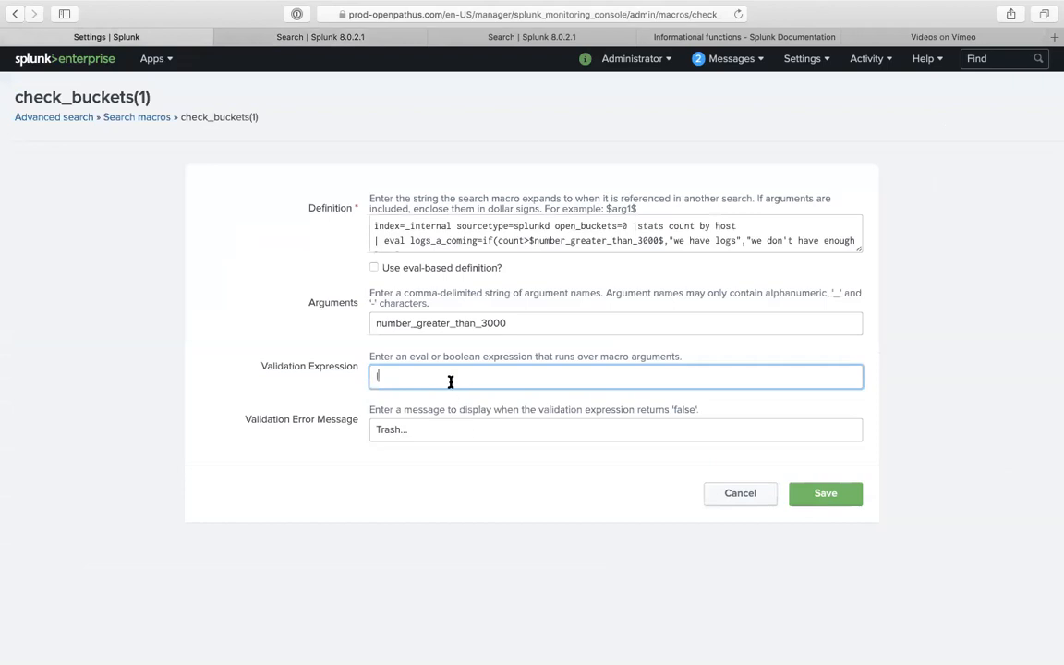
{"action": "type", "text": "eval"}
- Replace the validation error message with 'enter a number greater than 3000.....'
{"action": "left_click", "coordinate": [436, 433]}
{"action": "key", "text": "super+a"}
{"action": "type", "text": "ev"}
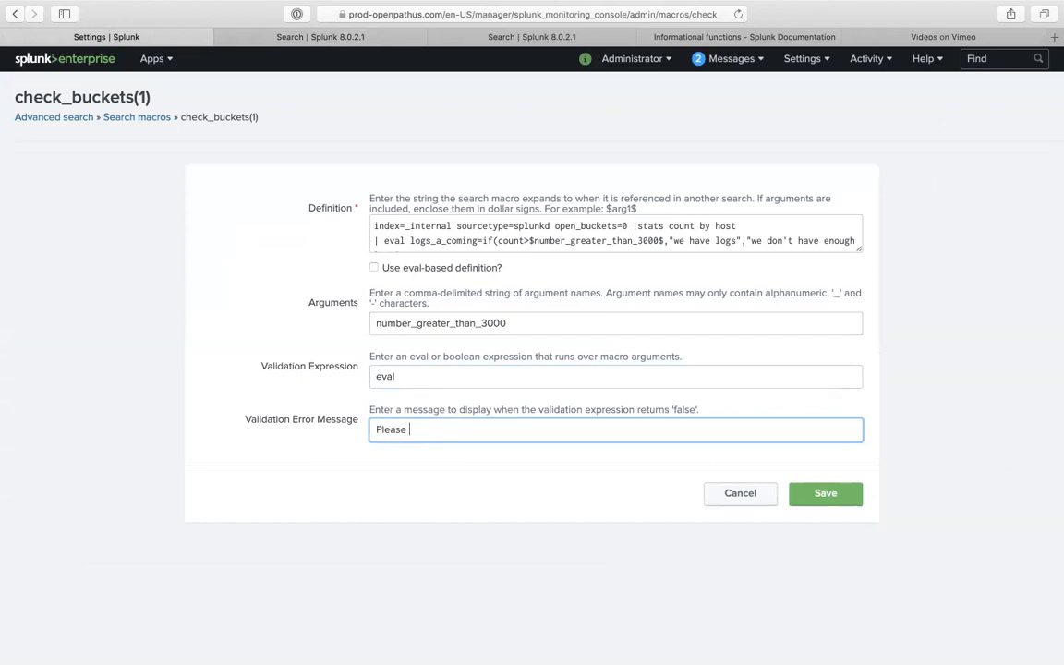
{"action": "type", "text": "nter a number greate than 3000....."}
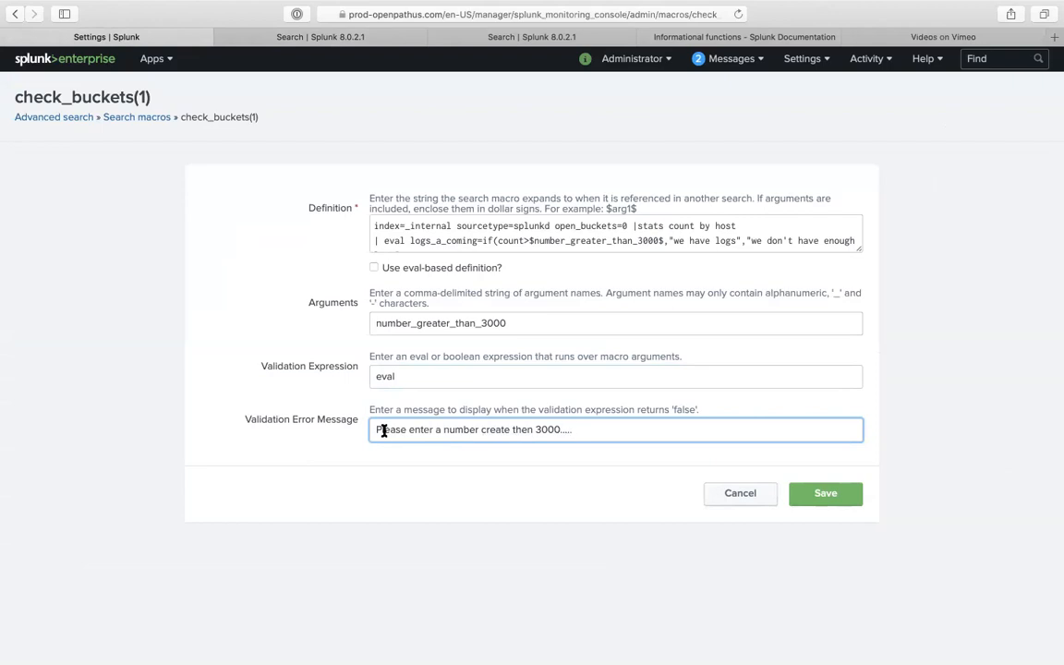
{"action": "left_click", "coordinate": [488, 430]}
{"action": "key", "text": "BackSpace"}
{"action": "type", "text": "gr"}
- Complete the validation expression as 'where $number_greater_than_3000$>3000'
{"action": "left_click", "coordinate": [484, 374]}
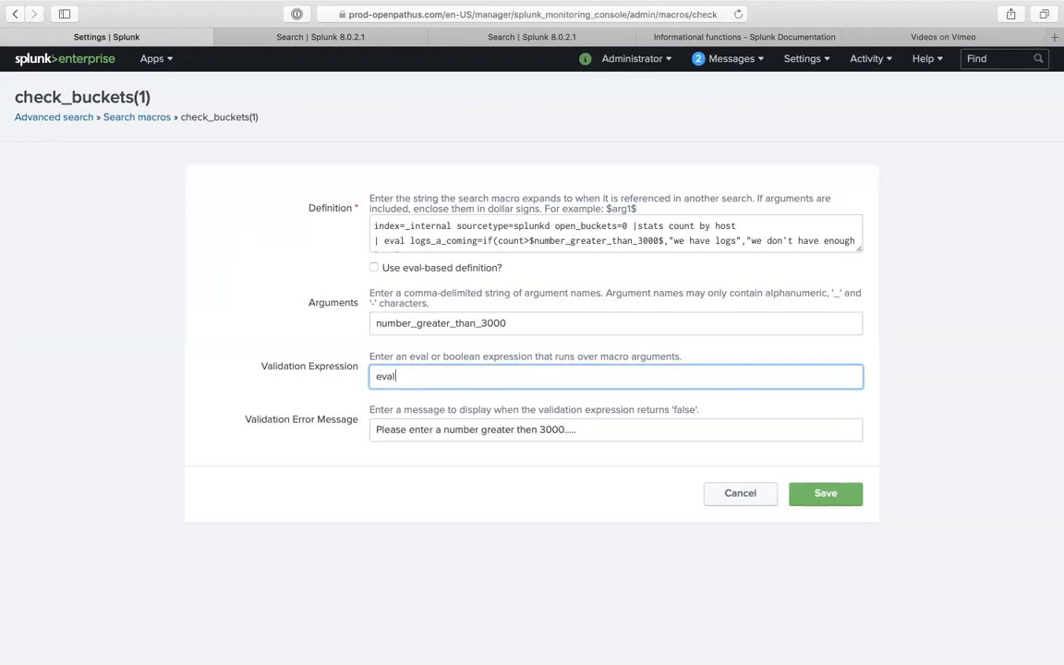
{"action": "key", "text": "super+v"}
{"action": "type", "text": "$"}
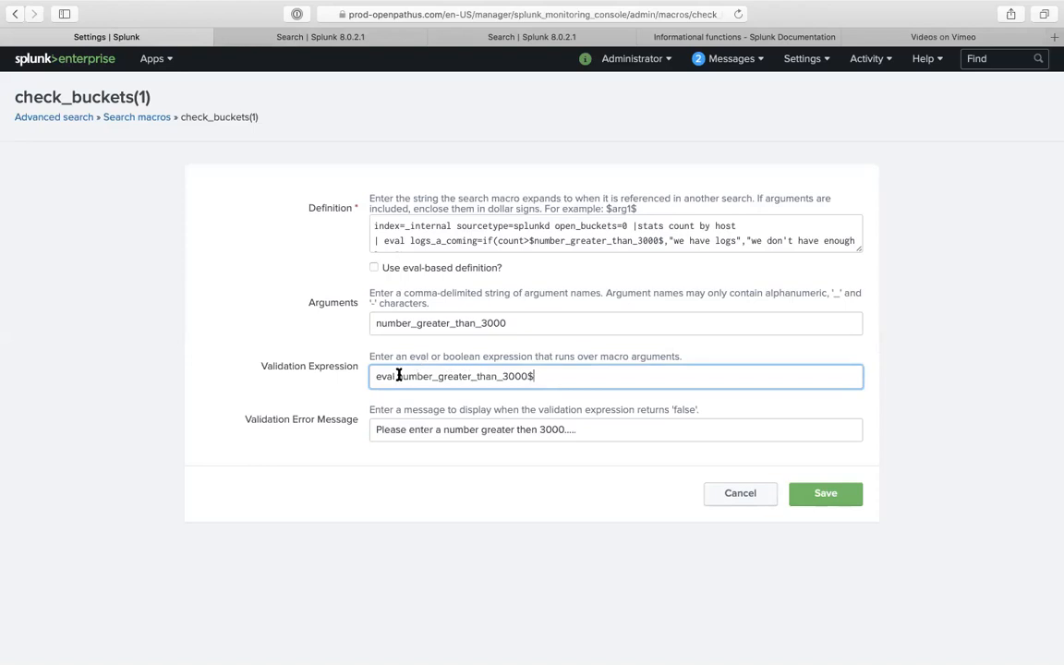
{"action": "left_click", "coordinate": [398, 377]}
{"action": "type", "text": "$"}
{"action": "left_click", "coordinate": [546, 379]}
{"action": "type", "text": ">3000"}
{"action": "left_click", "coordinate": [397, 375]}
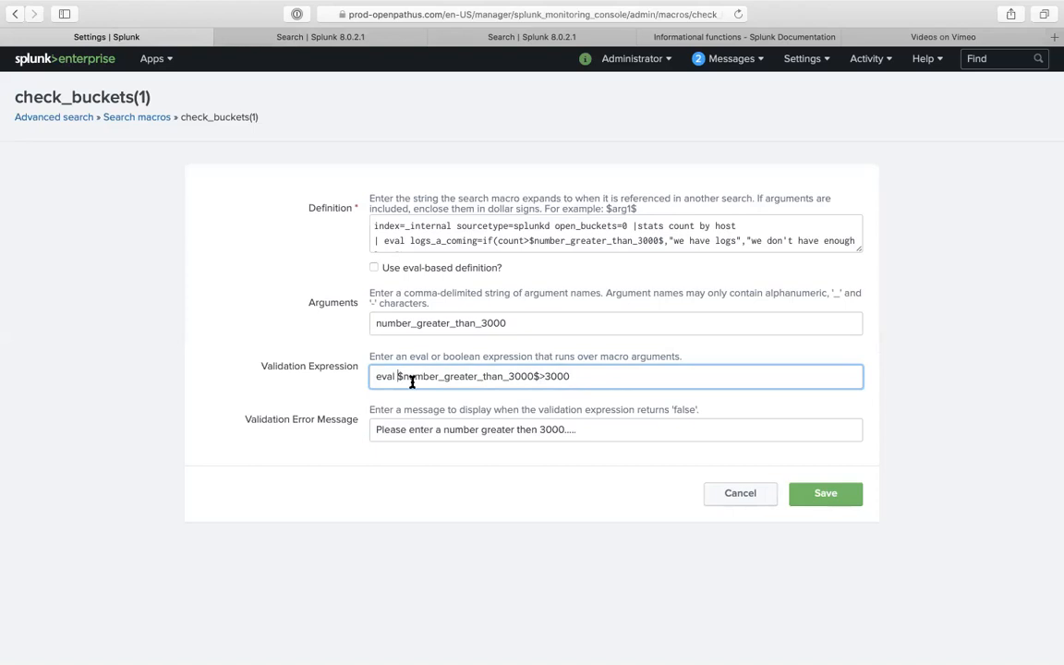
{"action": "double_click", "coordinate": [383, 376]}
{"action": "type", "text": "where"}
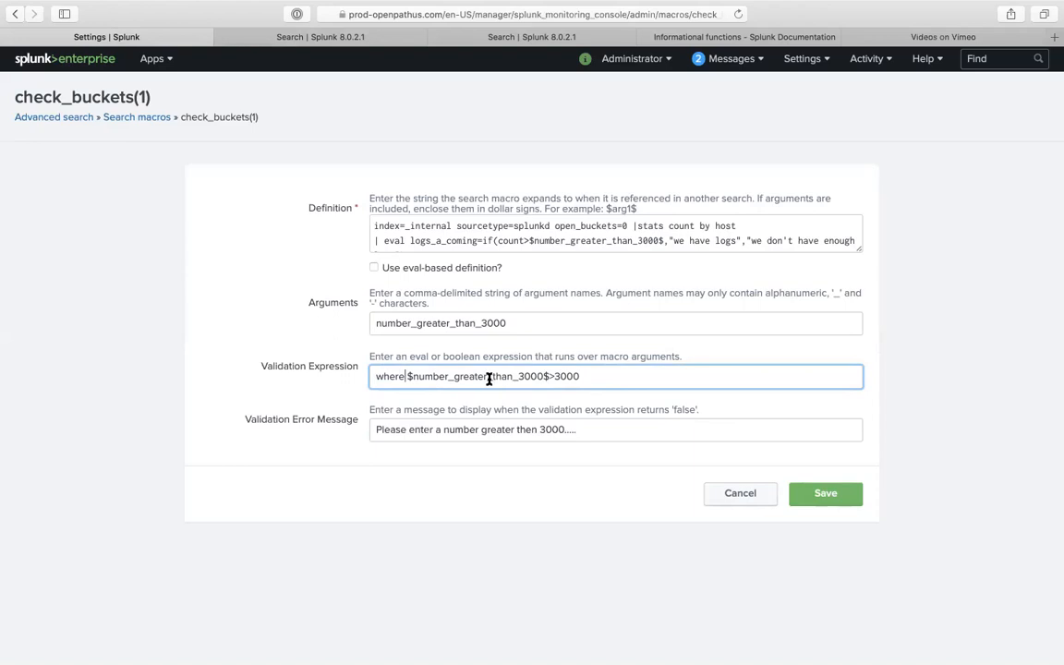
- Change the validation expression to 'where count>3000' and save the check_buckets(1) macro
{"action": "left_click_drag", "start_coordinate": [407, 376], "coordinate": [548, 374]}
{"action": "type", "text": "count"}
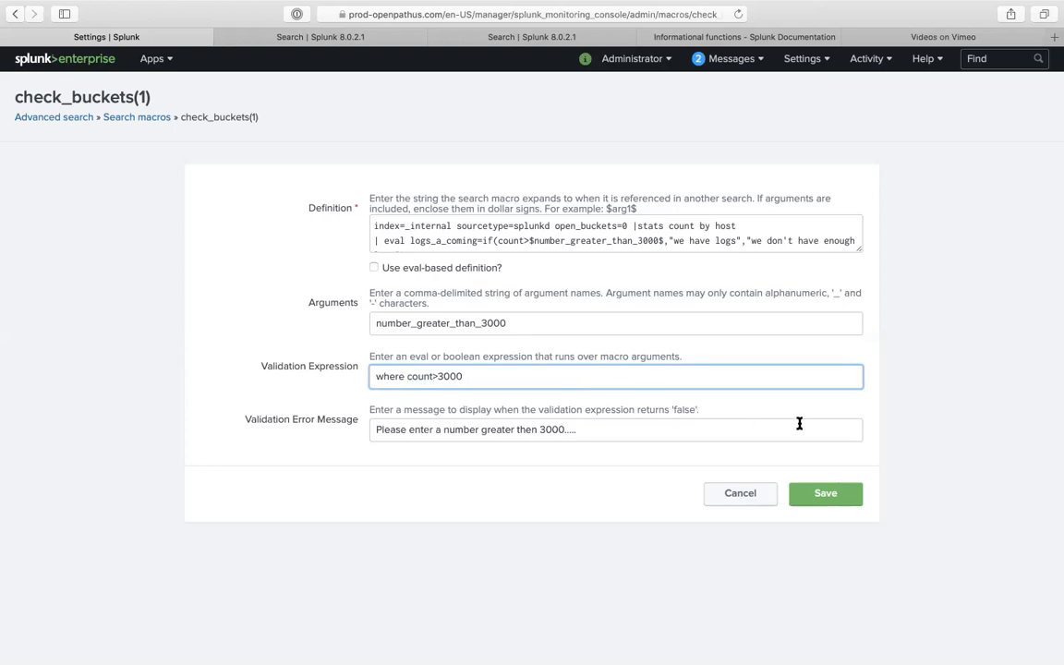
{"action": "left_click", "coordinate": [826, 493]}
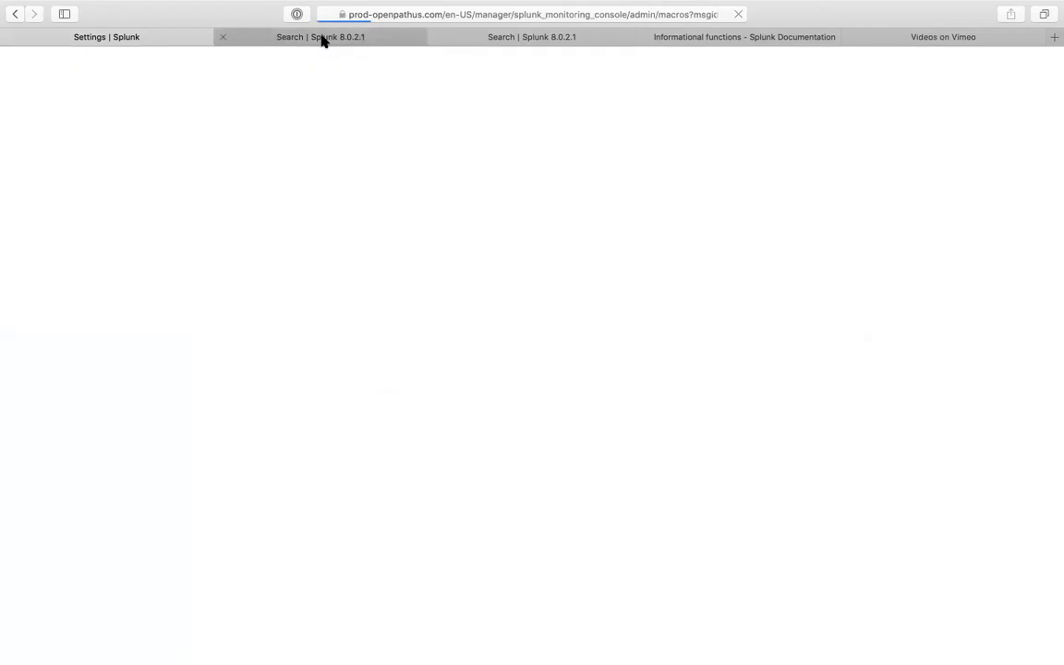
{"action": "left_click", "coordinate": [323, 41]}
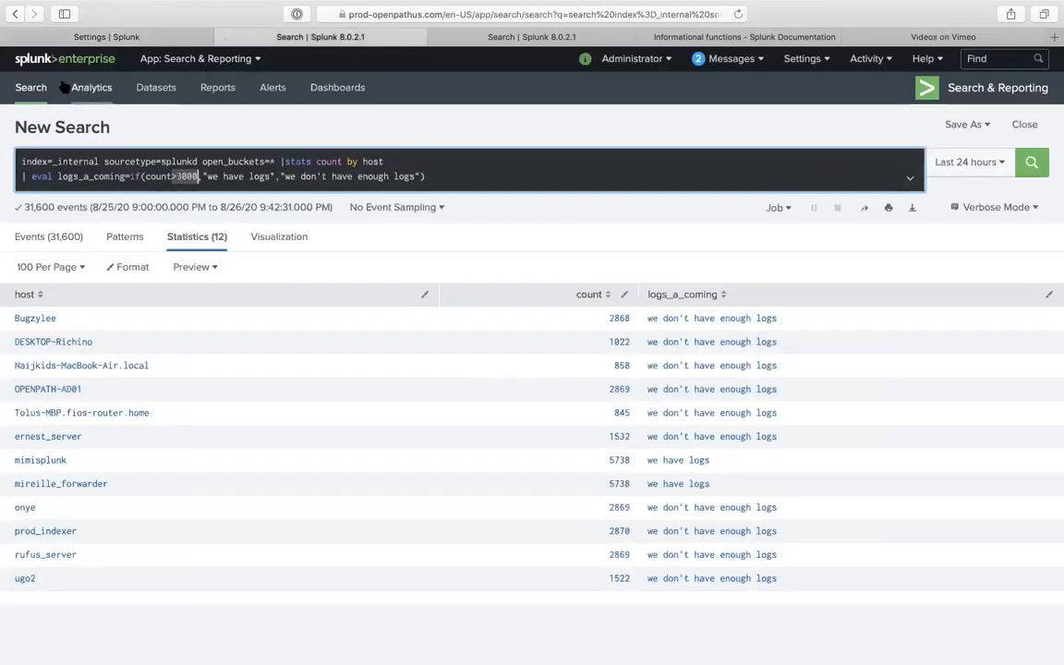
- Delete the duplicate check_bucketsss(1) macro, then return to a blank Search page
{"action": "left_click", "coordinate": [31, 86]}
{"action": "left_click", "coordinate": [165, 37]}
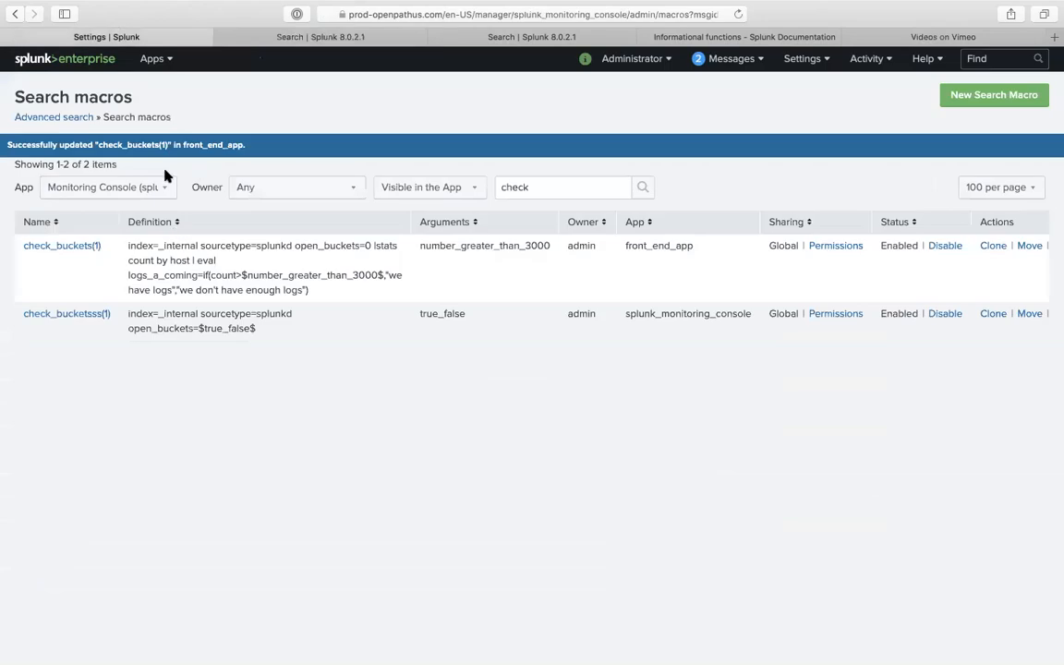
{"action": "left_click_drag", "start_coordinate": [109, 252], "coordinate": [19, 246]}
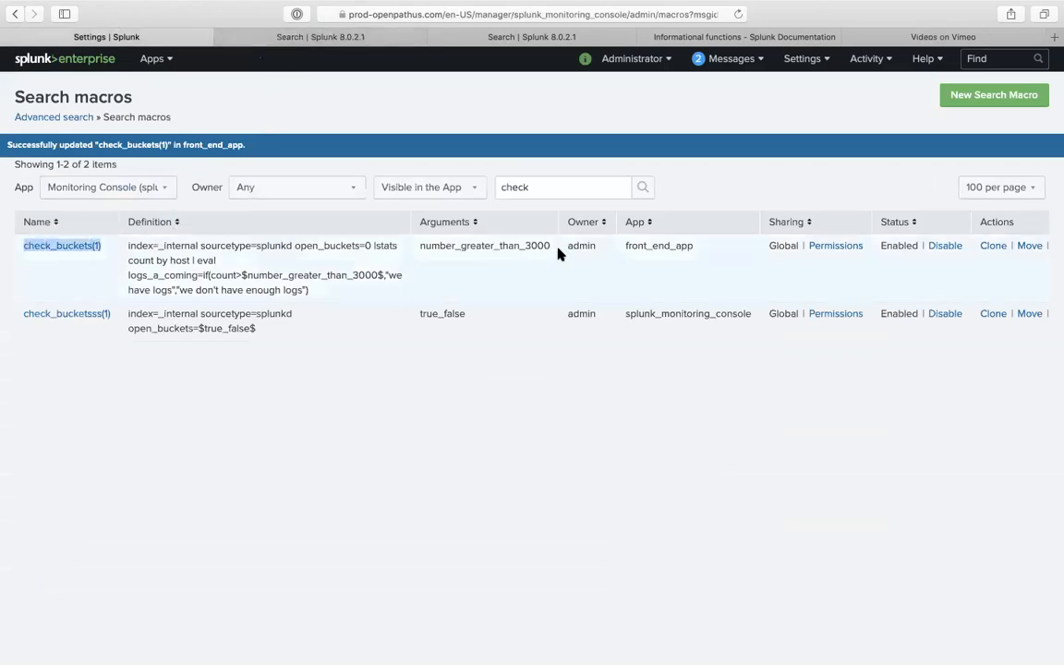
{"action": "scroll", "coordinate": [1016, 321], "scroll_direction": "right", "scroll_amount": 2}
{"action": "left_click", "coordinate": [1025, 313]}
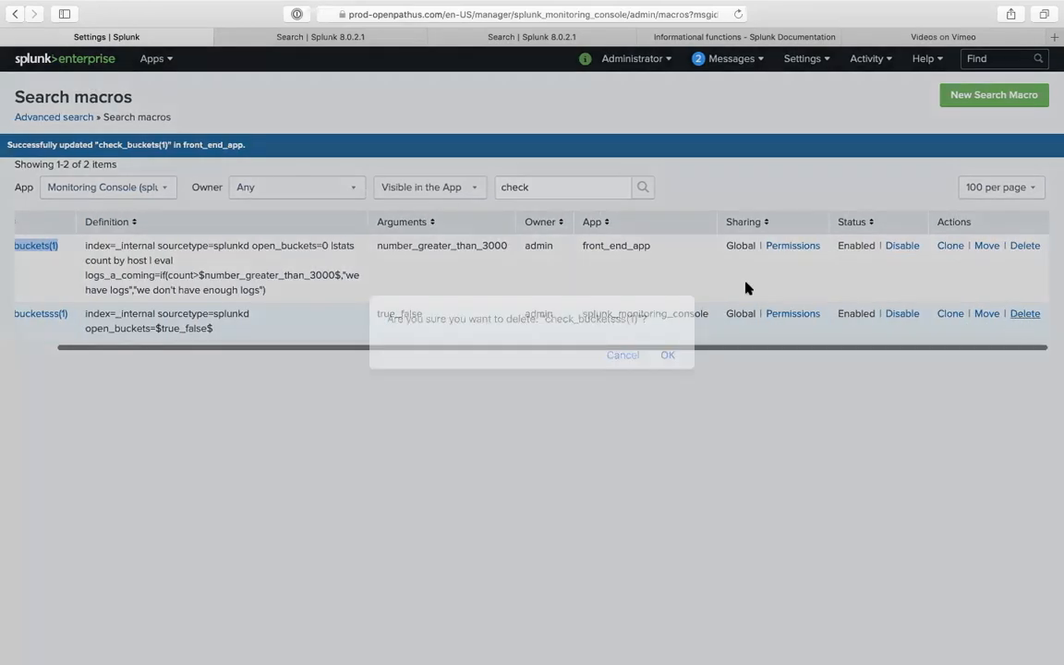
{"action": "left_click", "coordinate": [667, 356]}
{"action": "left_click", "coordinate": [346, 38]}
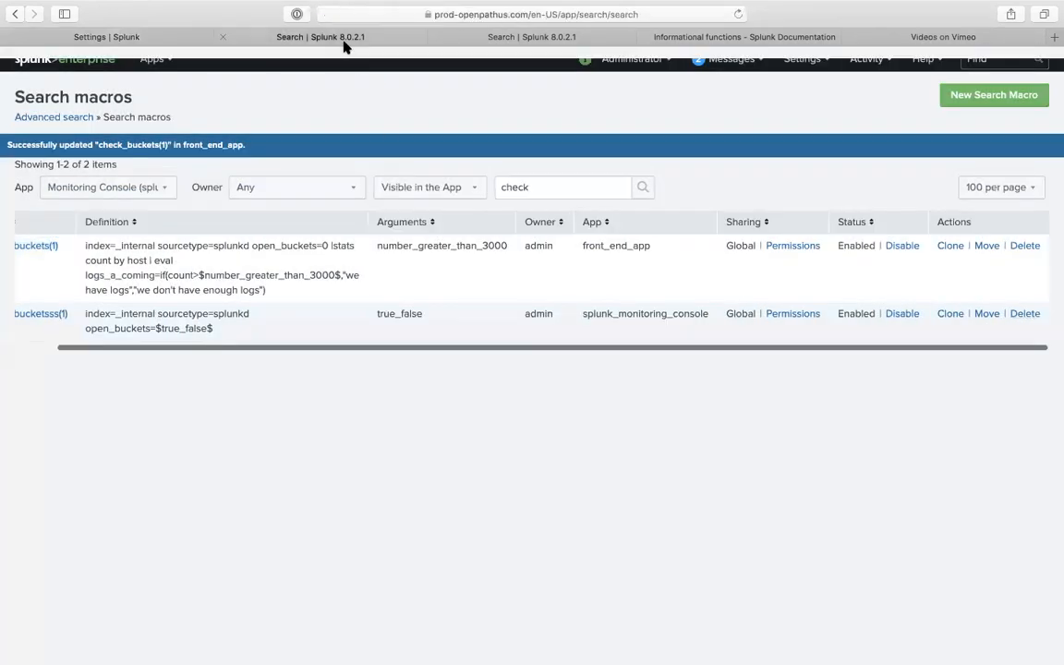
{"action": "left_click", "coordinate": [256, 163]}
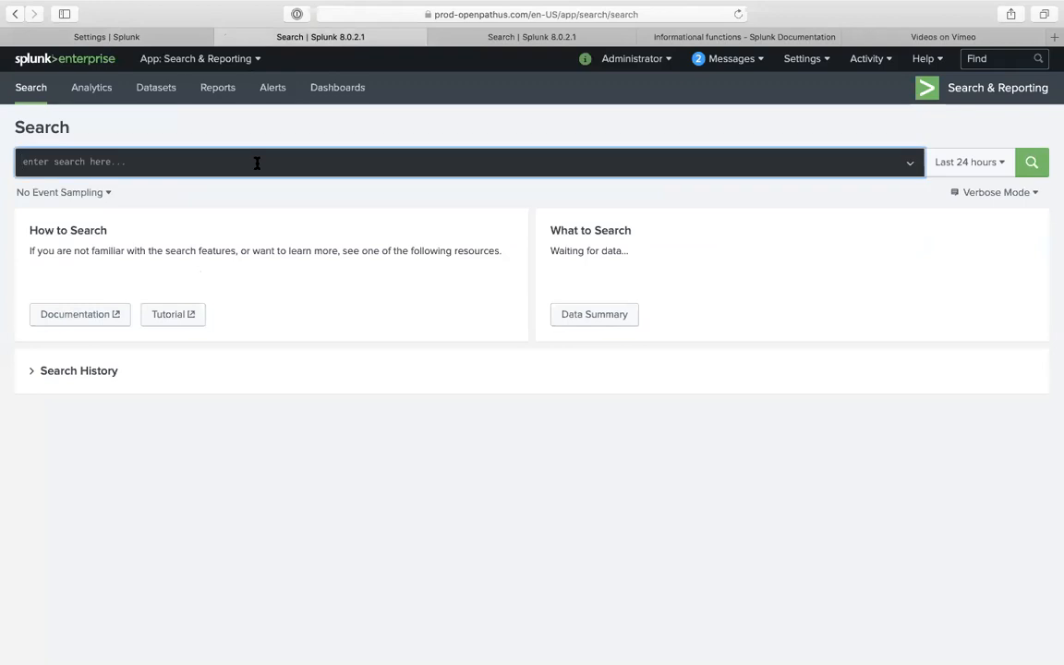
- Run the `check_buckets(1)` search and review the macro's definition in settings
{"action": "type", "text": "``"}
{"action": "type", "text": "check_buckets(1)"}
{"action": "key", "text": "Return"}
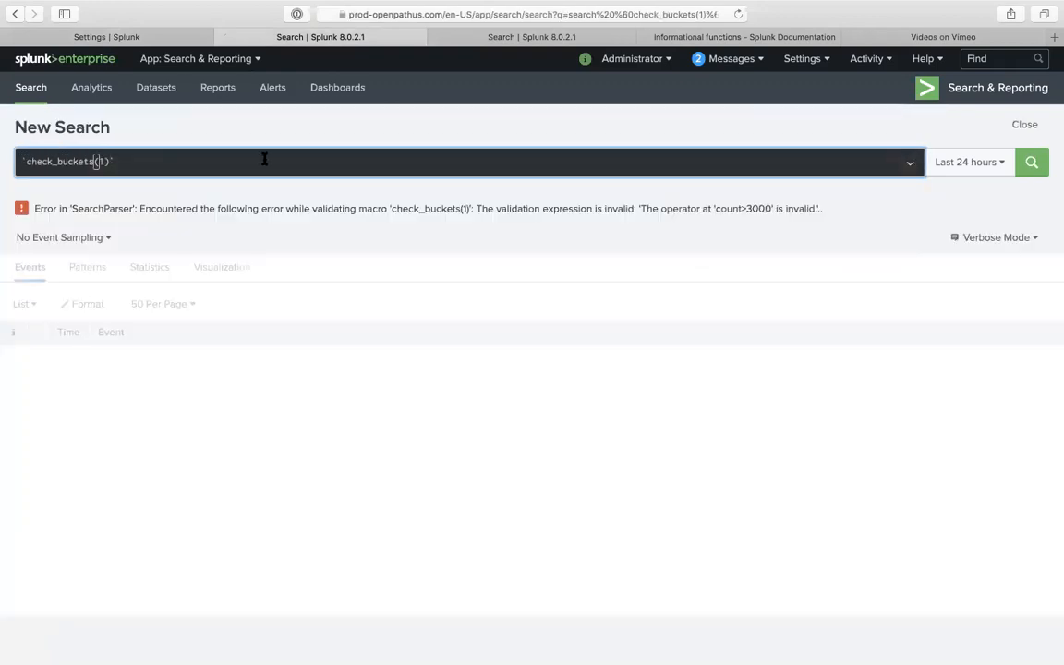
{"action": "left_click", "coordinate": [106, 161]}
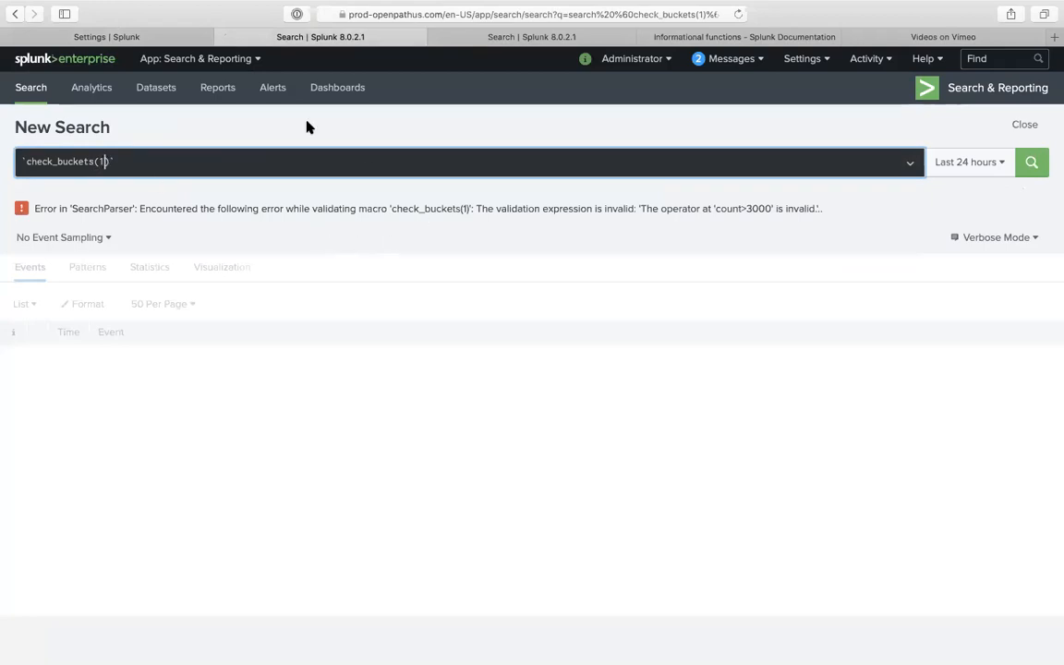
{"action": "left_click", "coordinate": [157, 43]}
{"action": "left_click", "coordinate": [67, 245]}
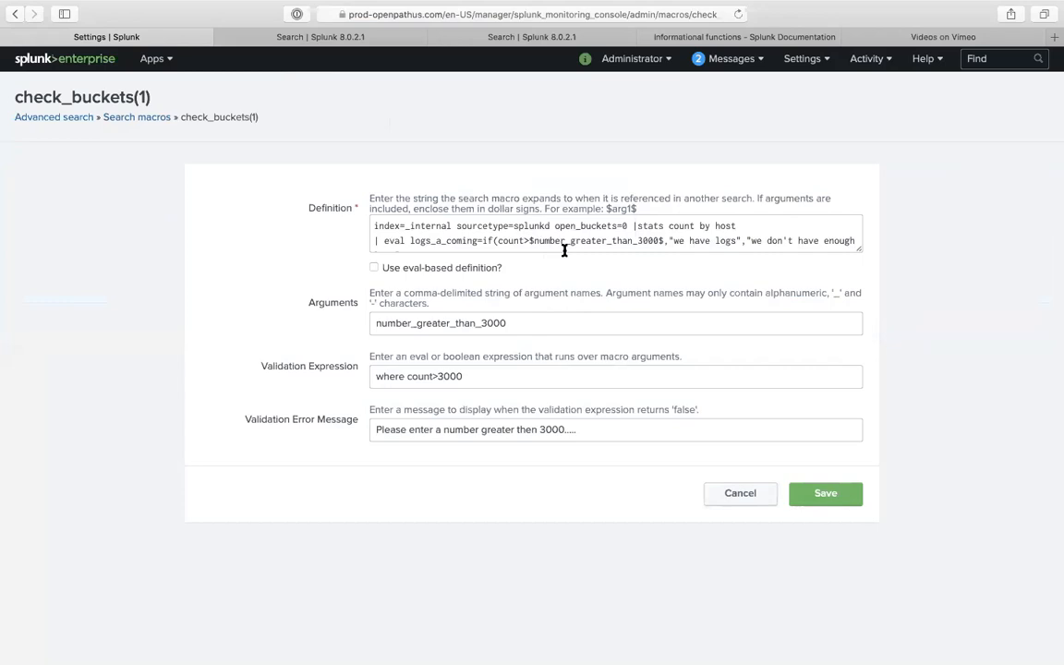
{"action": "left_click", "coordinate": [337, 39]}
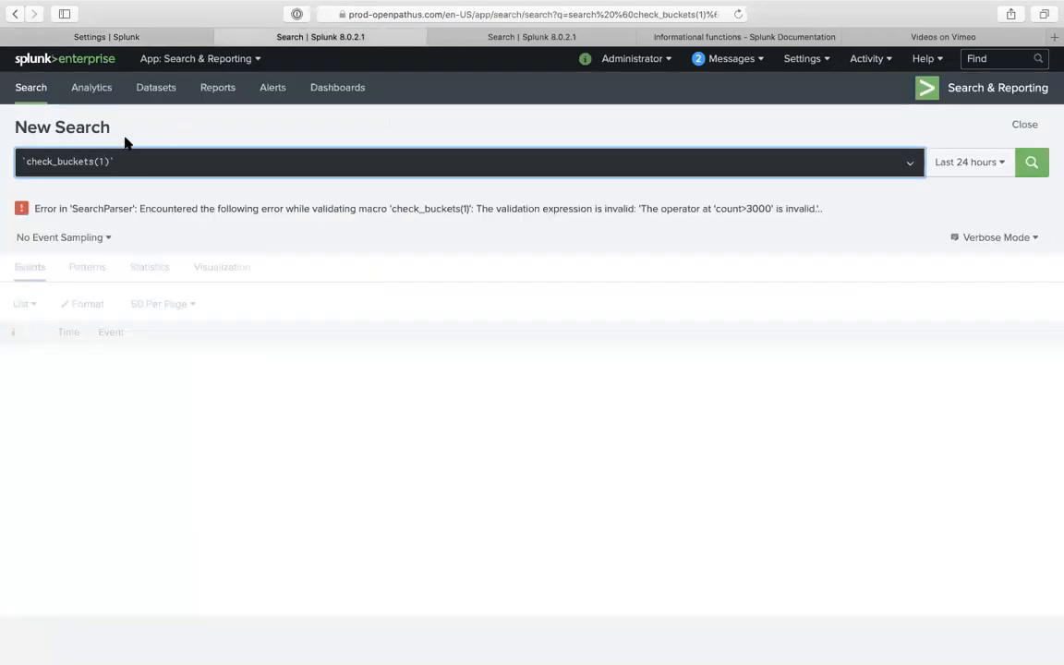
- Change the macro argument to 3000 and rerun the search
{"action": "double_click", "coordinate": [100, 161]}
{"action": "type", "text": "3000"}
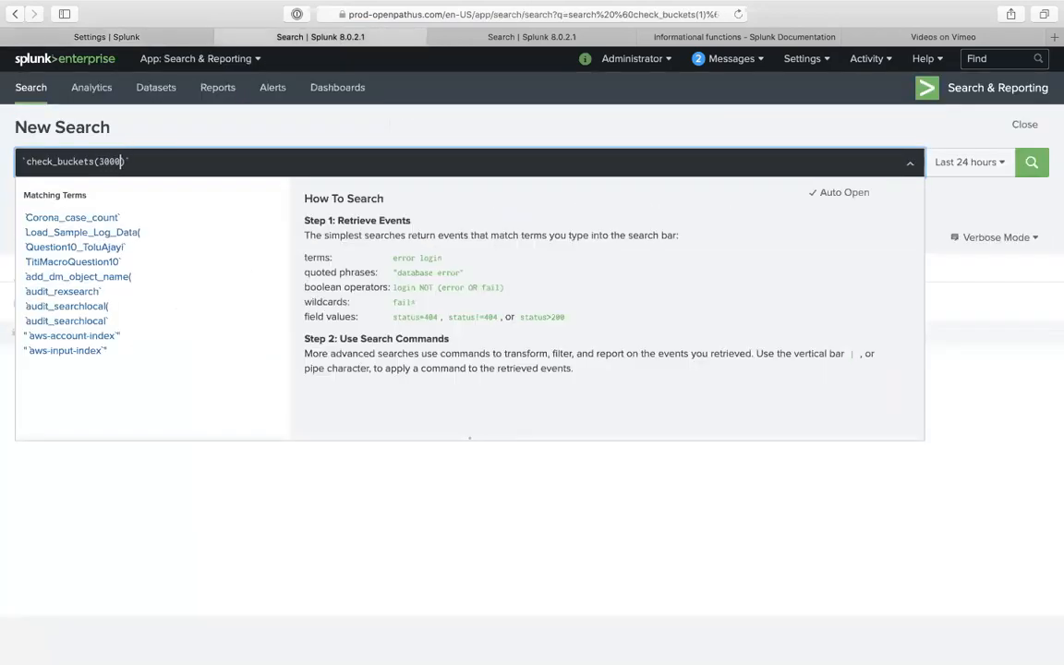
{"action": "type", "text": "0"}
{"action": "key", "text": "Return"}
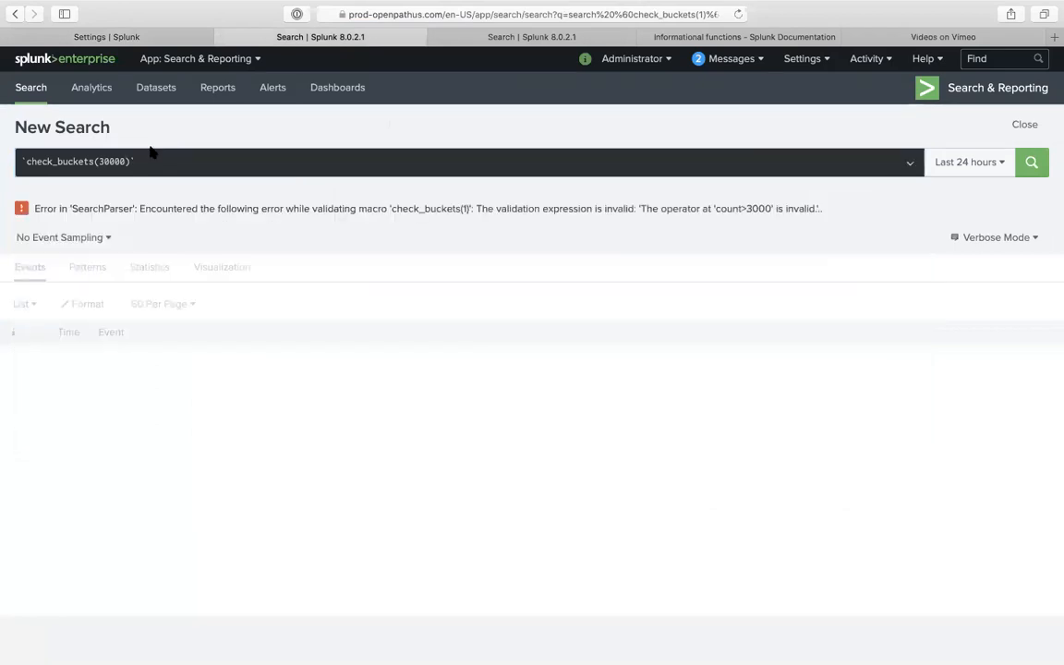
{"action": "left_click", "coordinate": [126, 161]}
{"action": "key", "text": "BackSpace"}
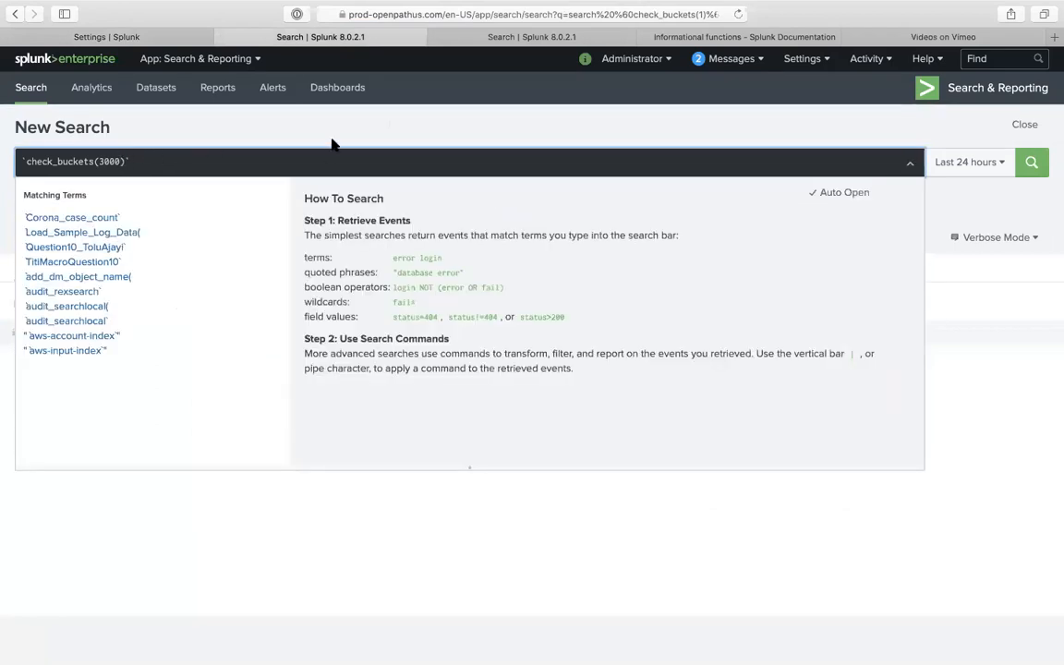
{"action": "left_click", "coordinate": [307, 131]}
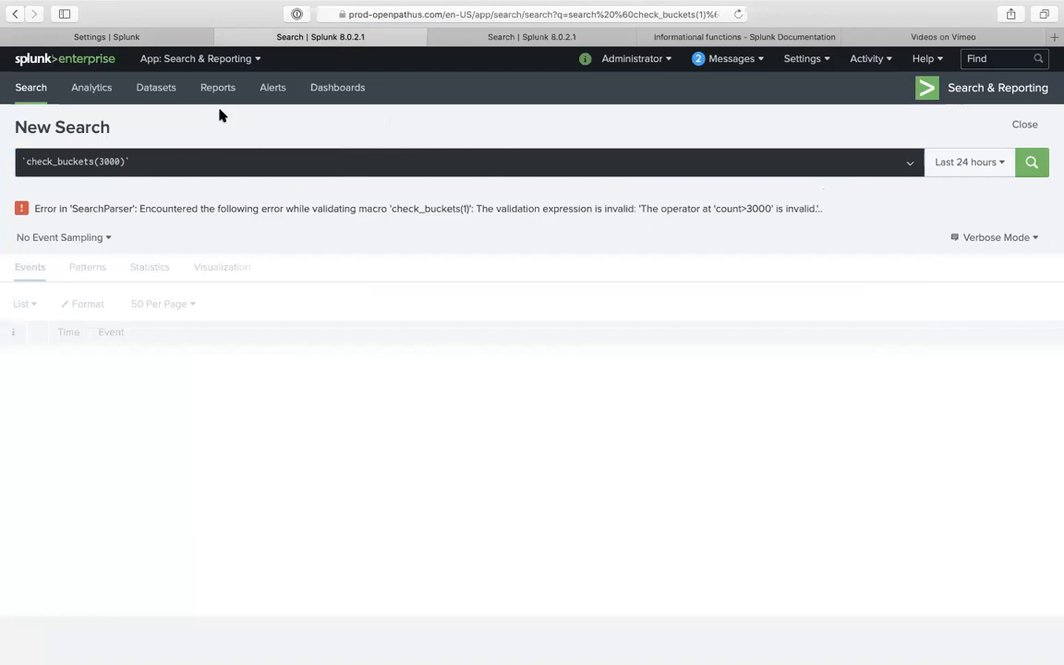
- Replace 'where' with 'eval' in the validation expression, save, and retest the search
{"action": "left_click", "coordinate": [138, 39]}
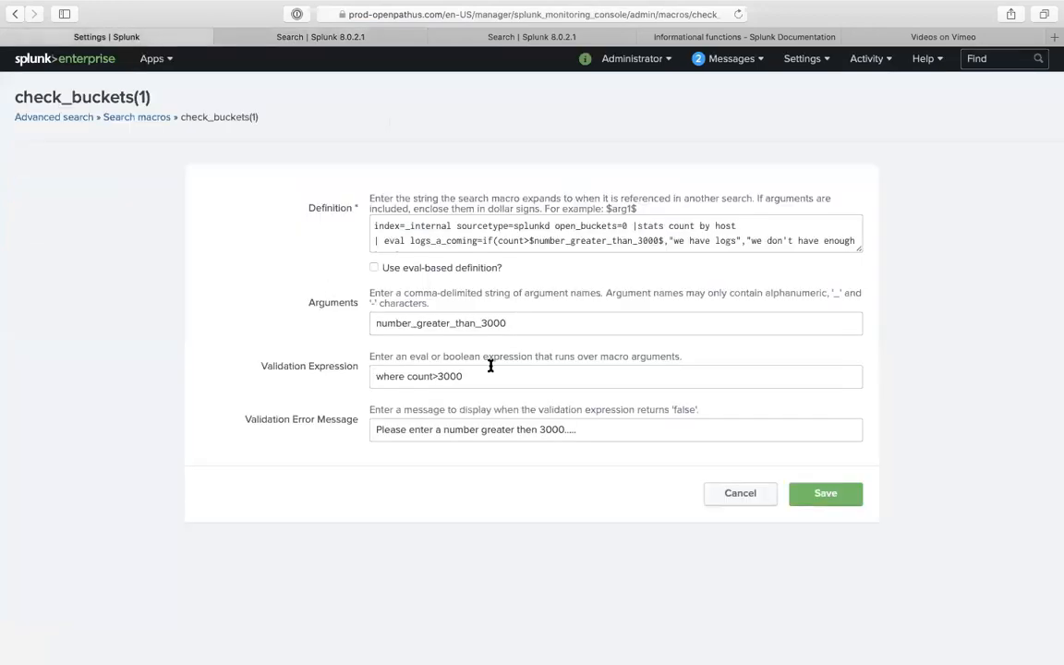
{"action": "double_click", "coordinate": [397, 377]}
{"action": "type", "text": "eval"}
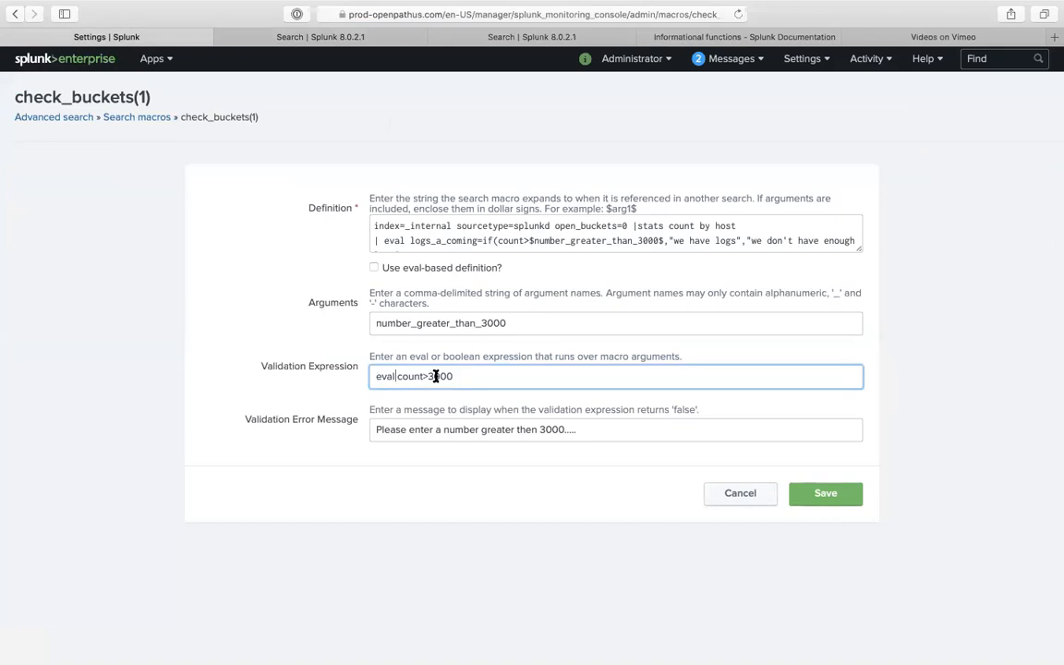
{"action": "left_click", "coordinate": [814, 493]}
{"action": "left_click", "coordinate": [363, 38]}
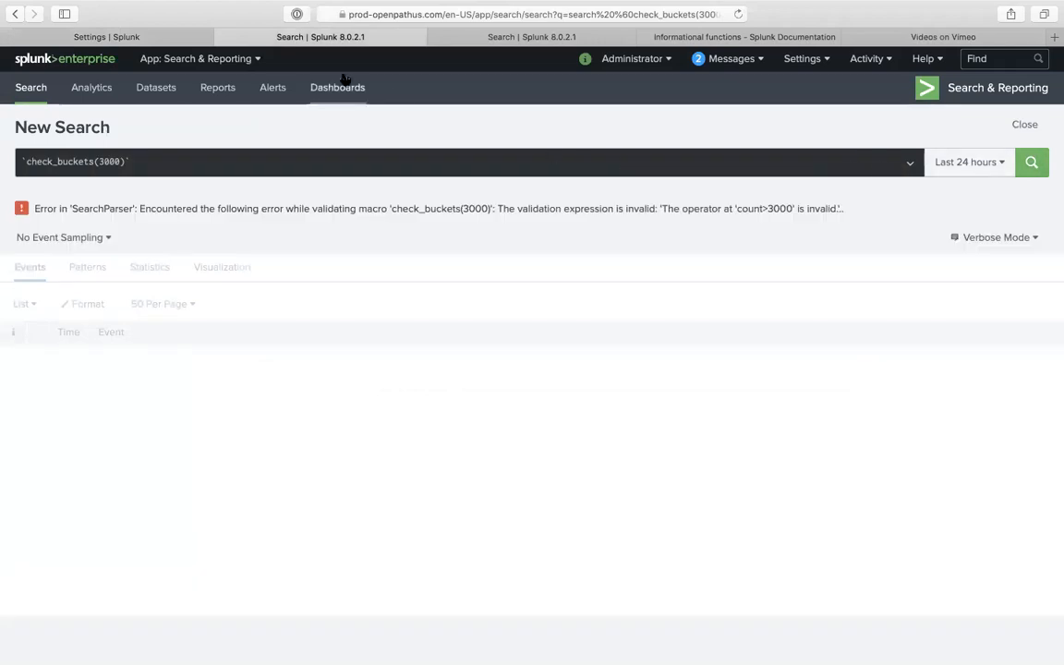
- Revise the validation expression to 'eval count=count>3000', save, and reload the search
{"action": "left_click", "coordinate": [137, 39]}
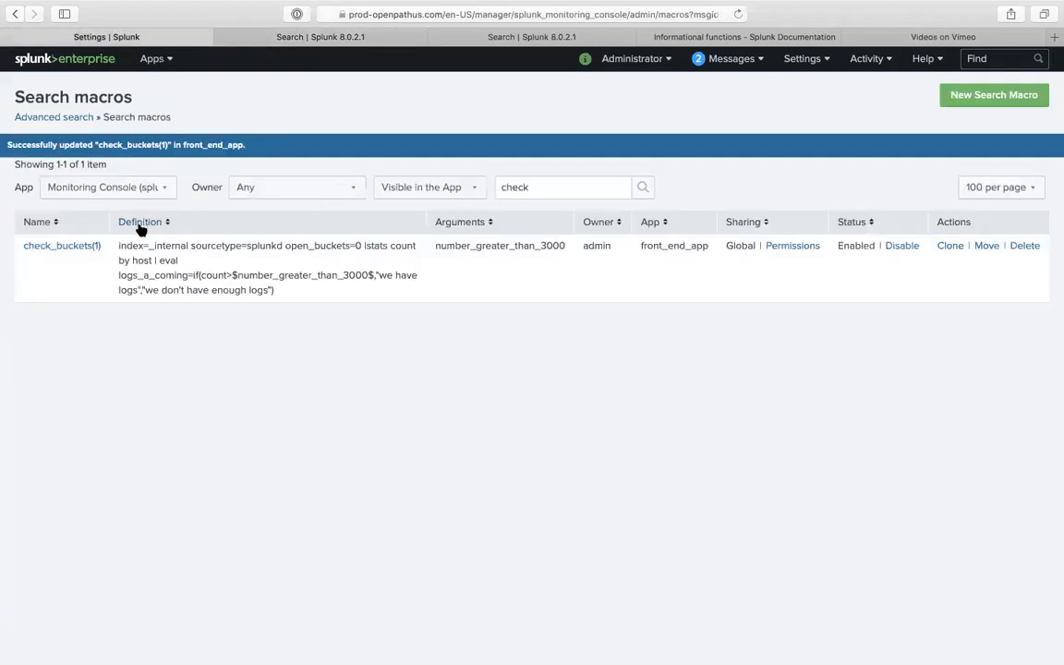
{"action": "left_click", "coordinate": [89, 245]}
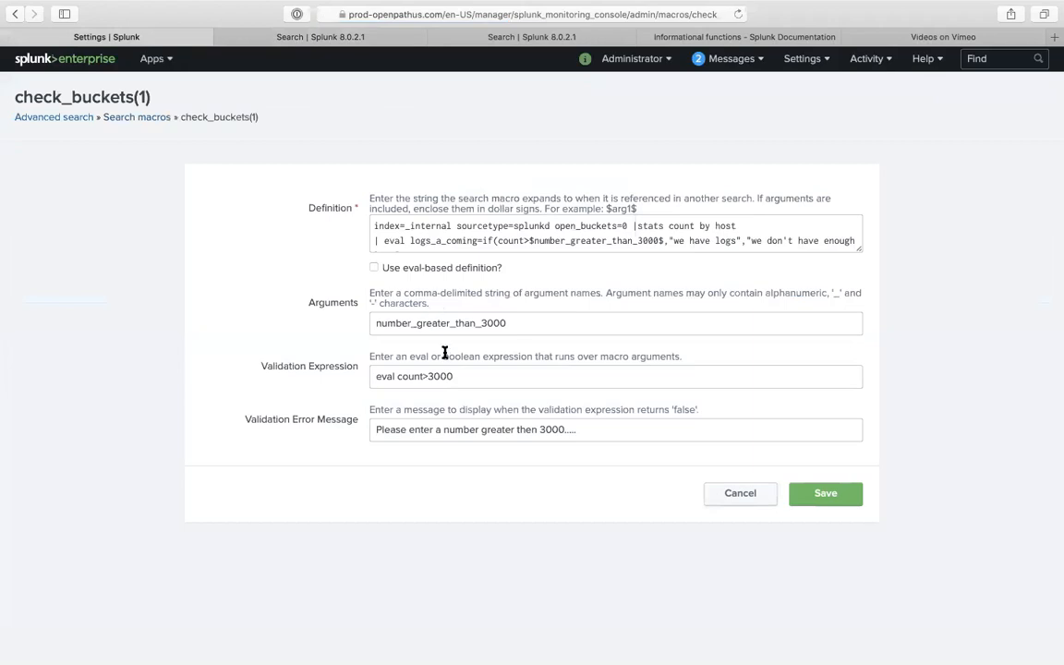
{"action": "left_click", "coordinate": [428, 376]}
{"action": "key", "text": "BackSpace"}
{"action": "key", "text": "BackSpace"}
{"action": "key", "text": "BackSpace"}
{"action": "key", "text": "BackSpace"}
{"action": "key", "text": "BackSpace"}
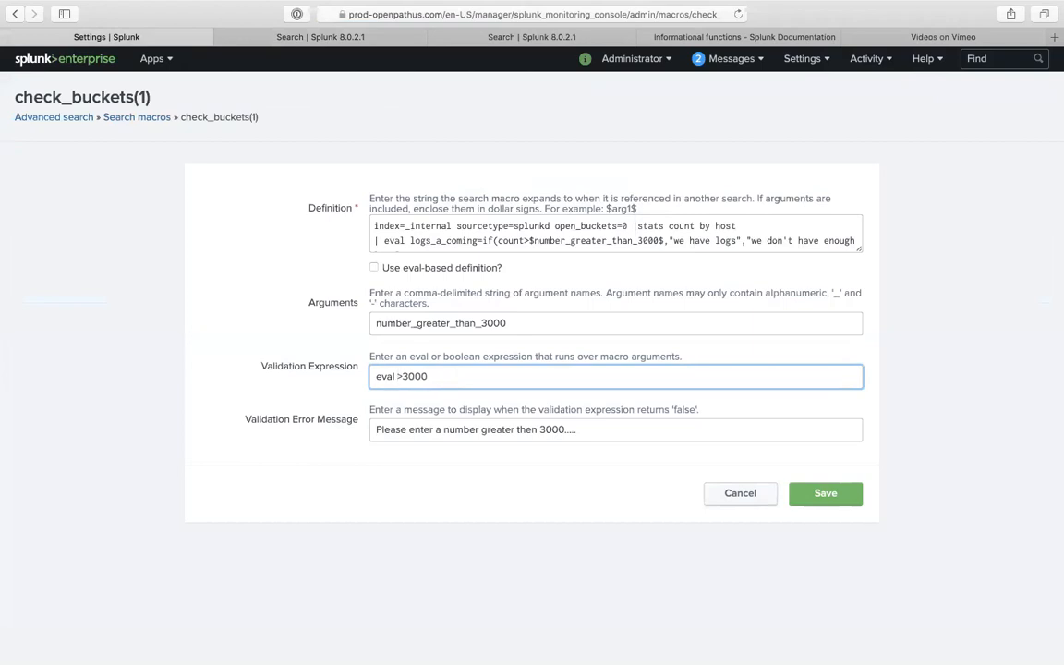
{"action": "type", "text": "count=count"}
{"action": "left_click", "coordinate": [796, 494]}
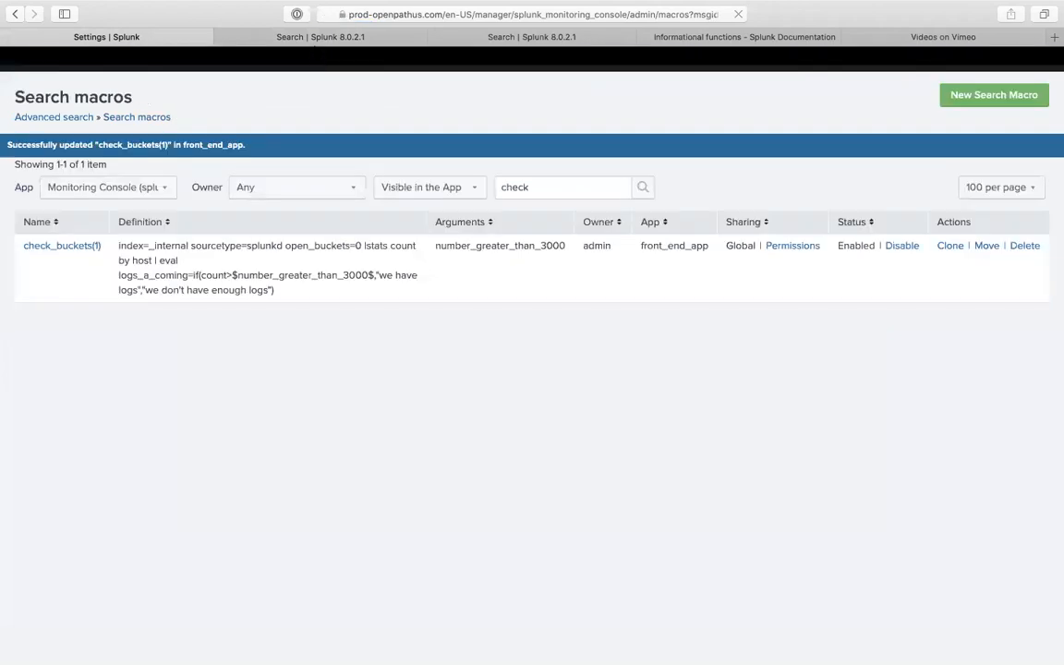
{"action": "left_click", "coordinate": [319, 37]}
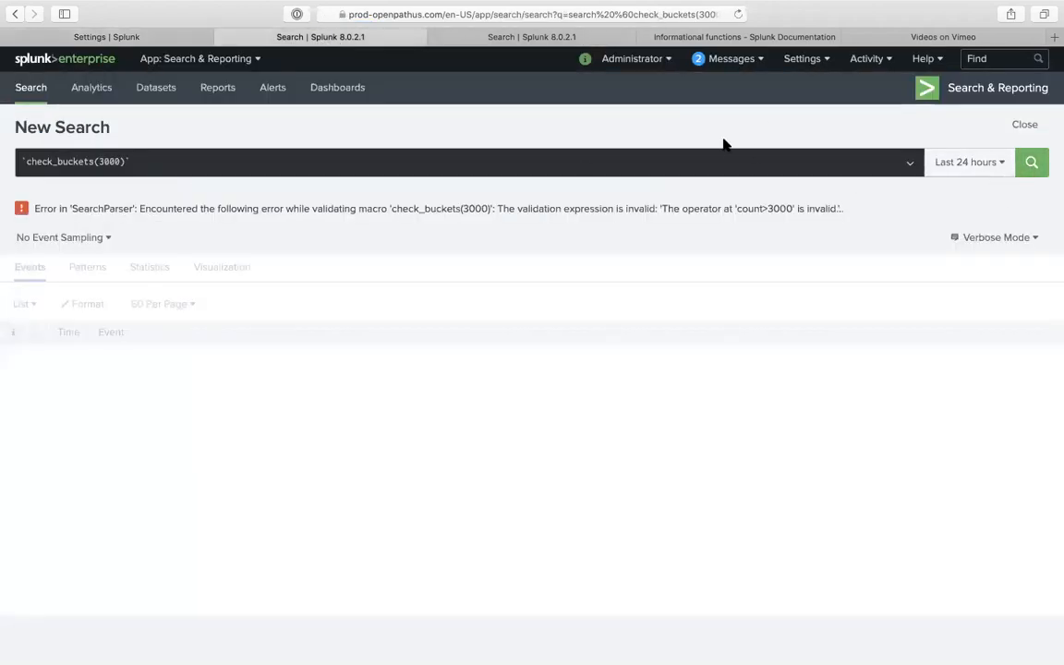
{"action": "left_click", "coordinate": [737, 14]}
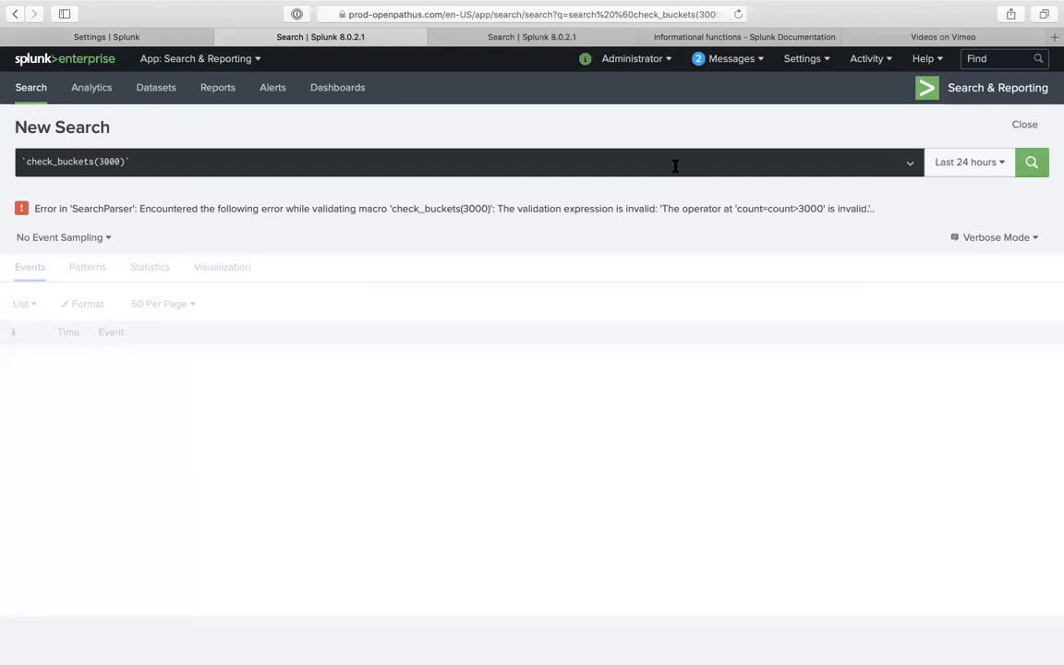
- Reopen the check_buckets(1) macro and select its entire validation expression
{"action": "left_click", "coordinate": [154, 37]}
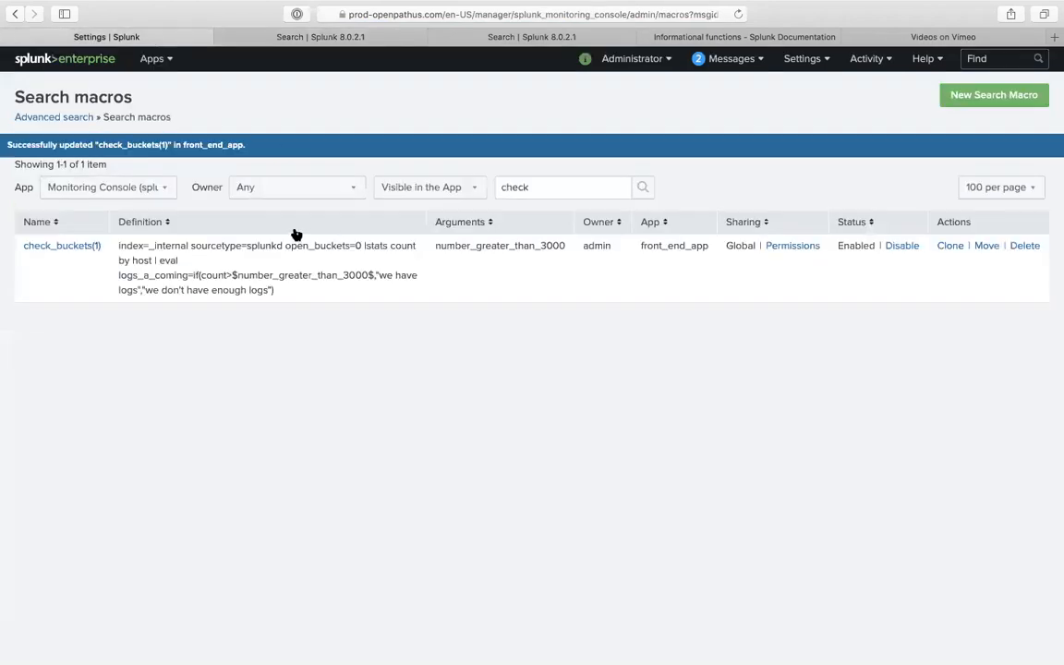
{"action": "left_click", "coordinate": [65, 247]}
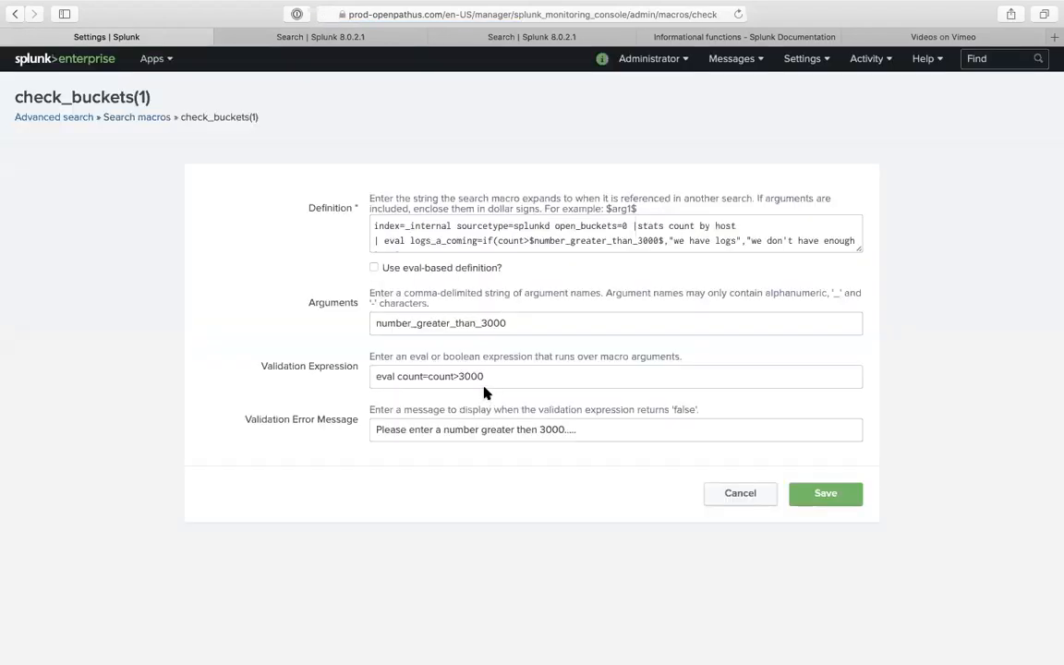
{"action": "double_click", "coordinate": [493, 373]}
{"action": "triple_click", "coordinate": [493, 373]}
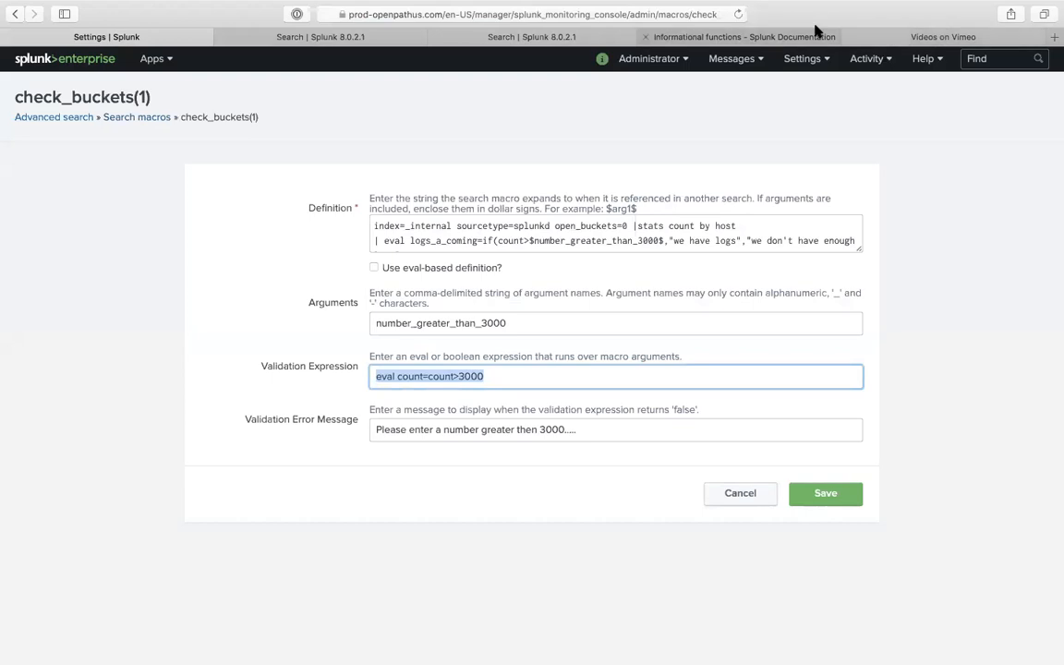
{"action": "left_click", "coordinate": [767, 37]}
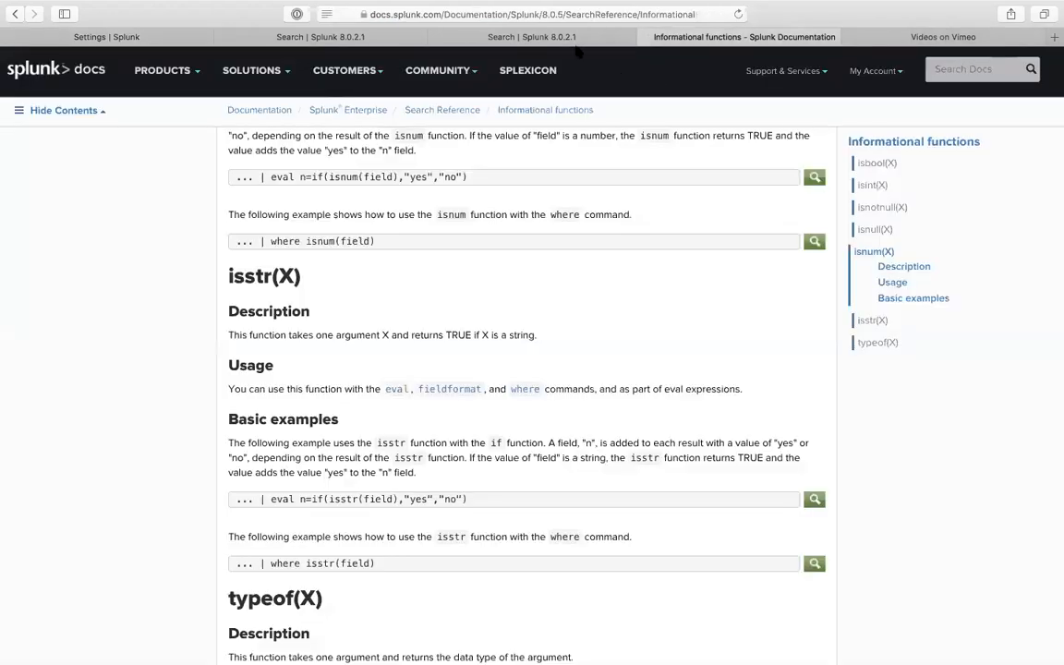
{"action": "scroll", "coordinate": [475, 288], "scroll_direction": "down", "scroll_amount": 10}
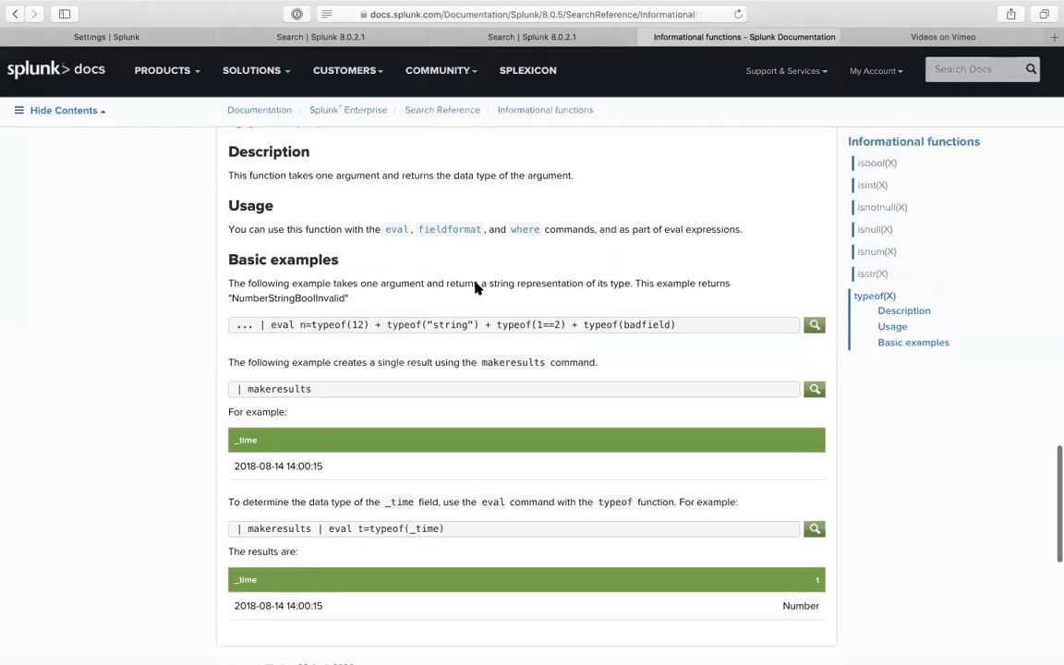
{"action": "scroll", "coordinate": [475, 287], "scroll_direction": "down", "scroll_amount": 3}
{"action": "scroll", "coordinate": [474, 286], "scroll_direction": "up", "scroll_amount": 6}
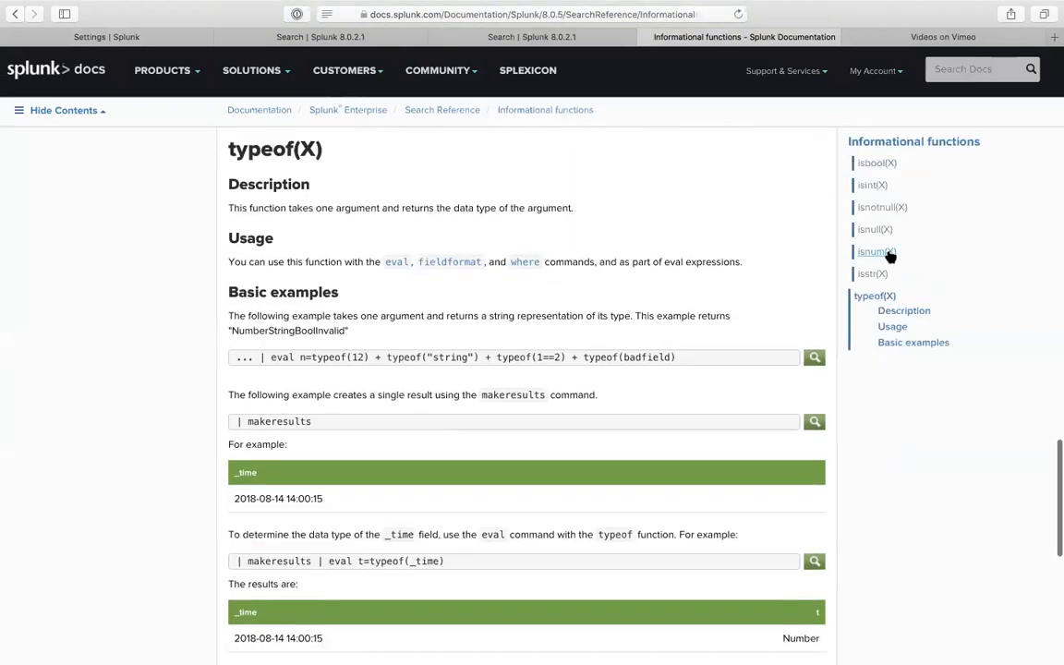
{"action": "scroll", "coordinate": [877, 277], "scroll_direction": "up", "scroll_amount": 2}
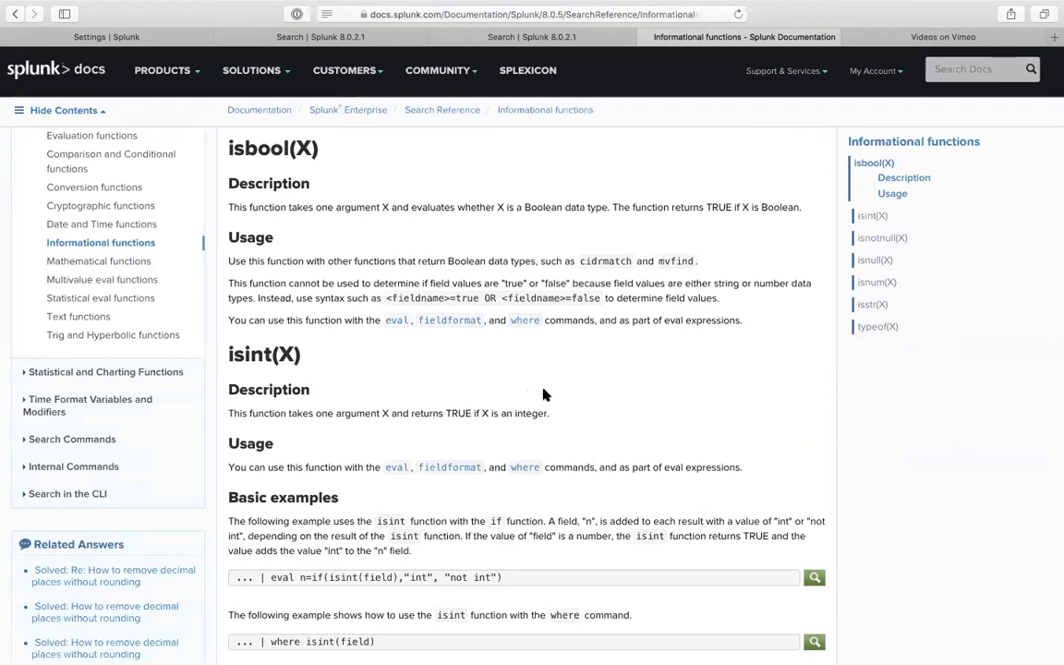
{"action": "scroll", "coordinate": [517, 388], "scroll_direction": "down", "scroll_amount": 3}
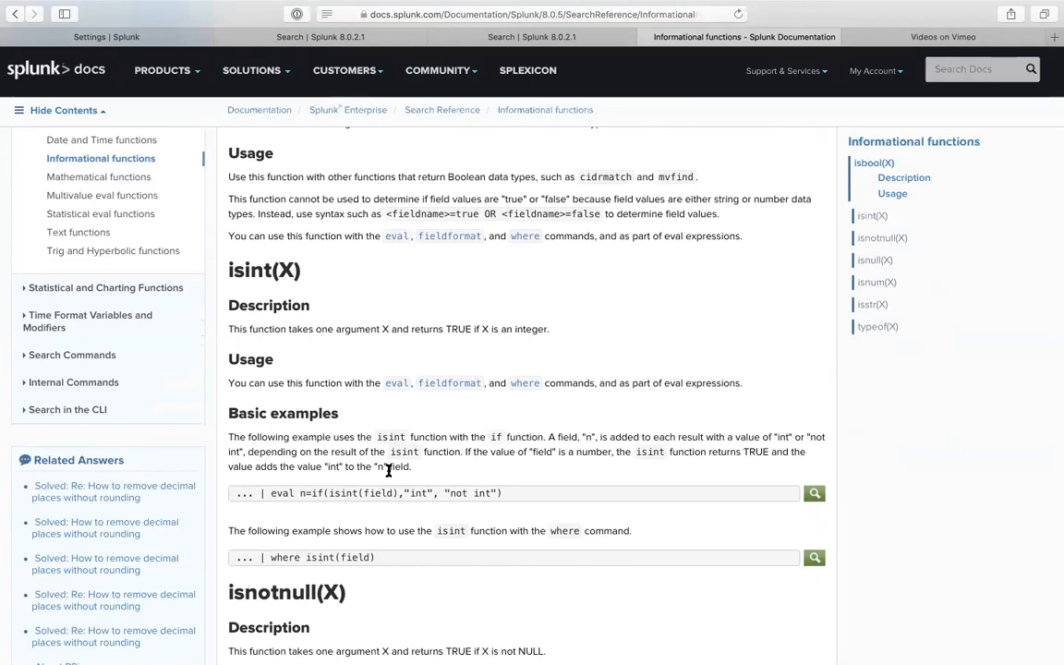
{"action": "scroll", "coordinate": [388, 470], "scroll_direction": "down", "scroll_amount": 2}
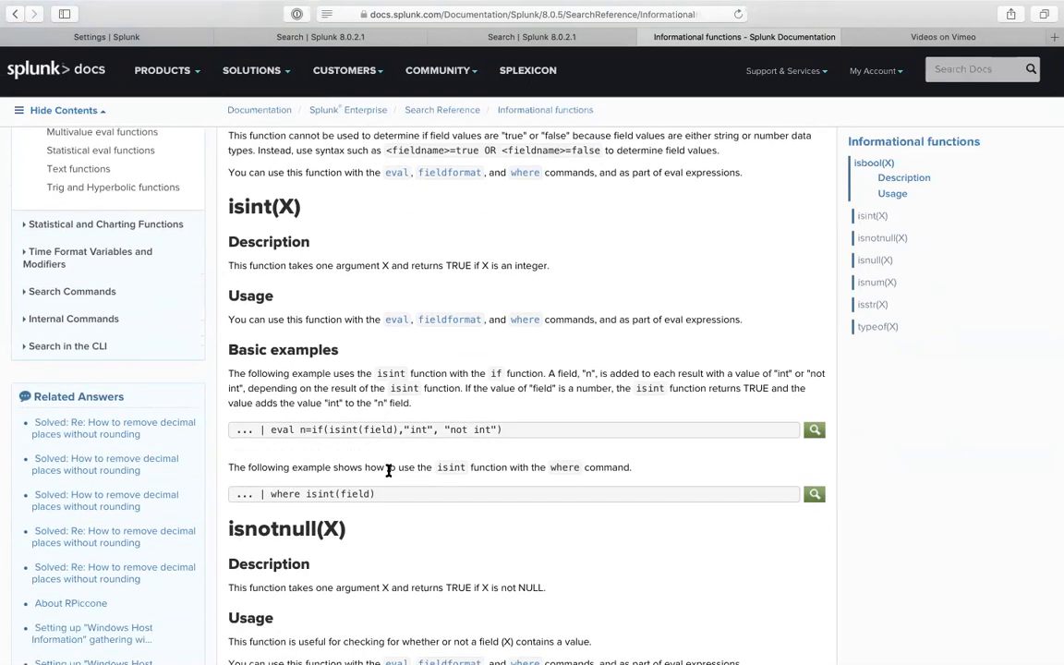
{"action": "scroll", "coordinate": [387, 470], "scroll_direction": "down", "scroll_amount": 2}
{"action": "scroll", "coordinate": [388, 470], "scroll_direction": "down", "scroll_amount": 7}
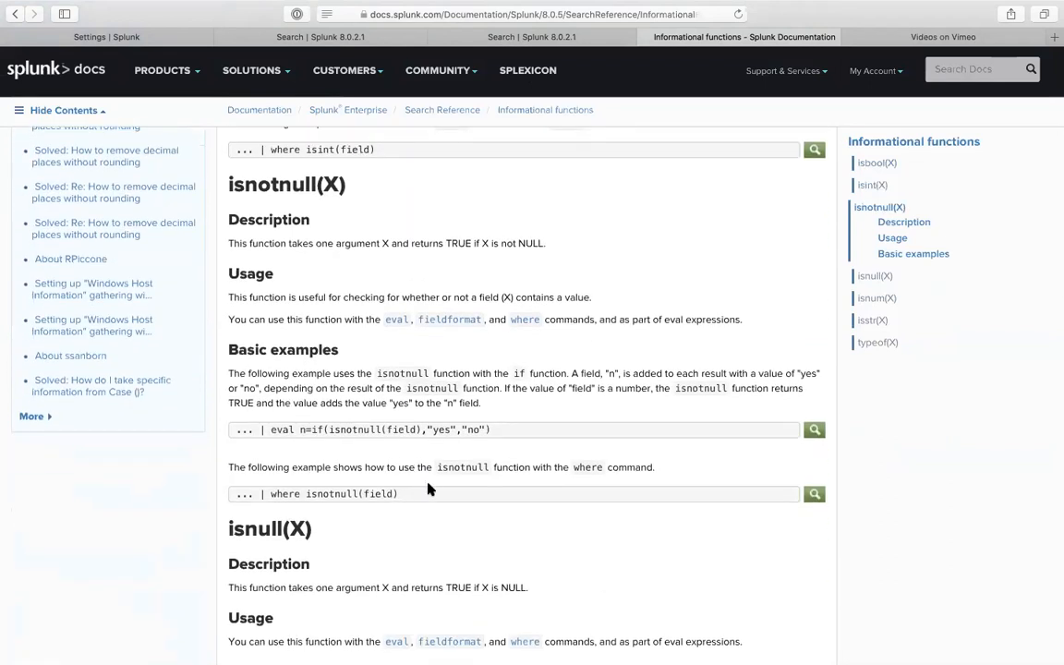
{"action": "scroll", "coordinate": [427, 490], "scroll_direction": "down", "scroll_amount": 1}
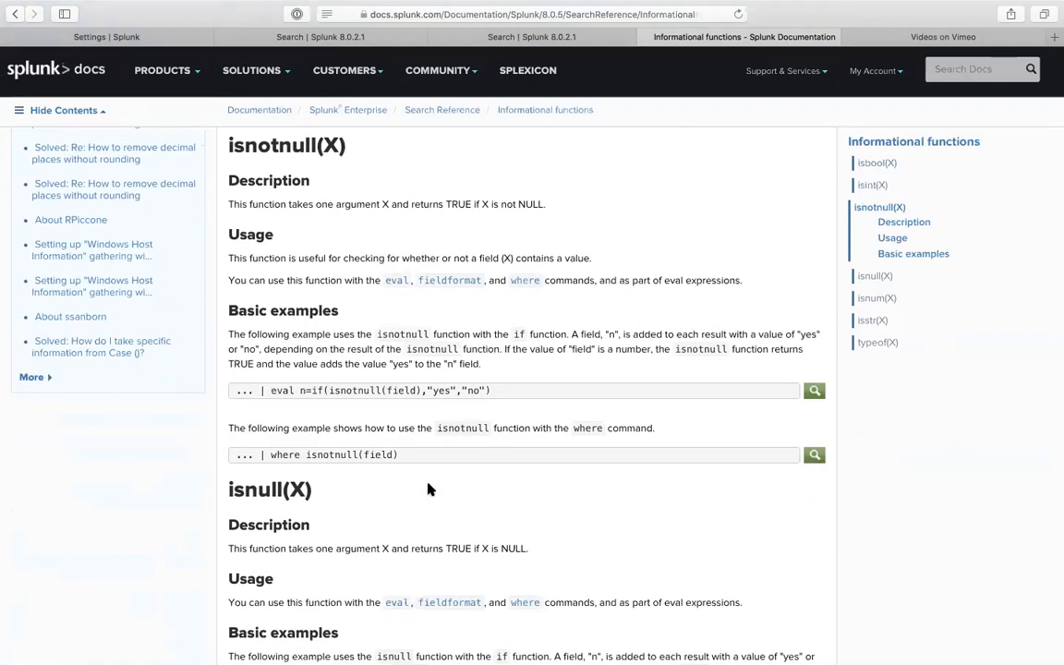
{"action": "scroll", "coordinate": [428, 489], "scroll_direction": "down", "scroll_amount": 2}
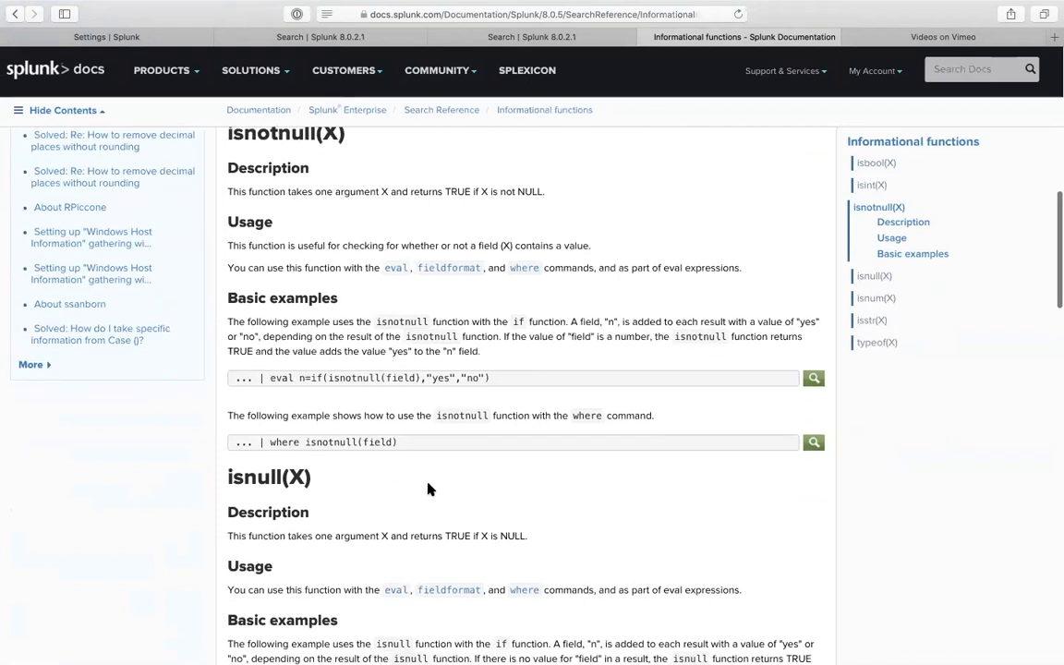
{"action": "scroll", "coordinate": [427, 490], "scroll_direction": "up", "scroll_amount": 3}
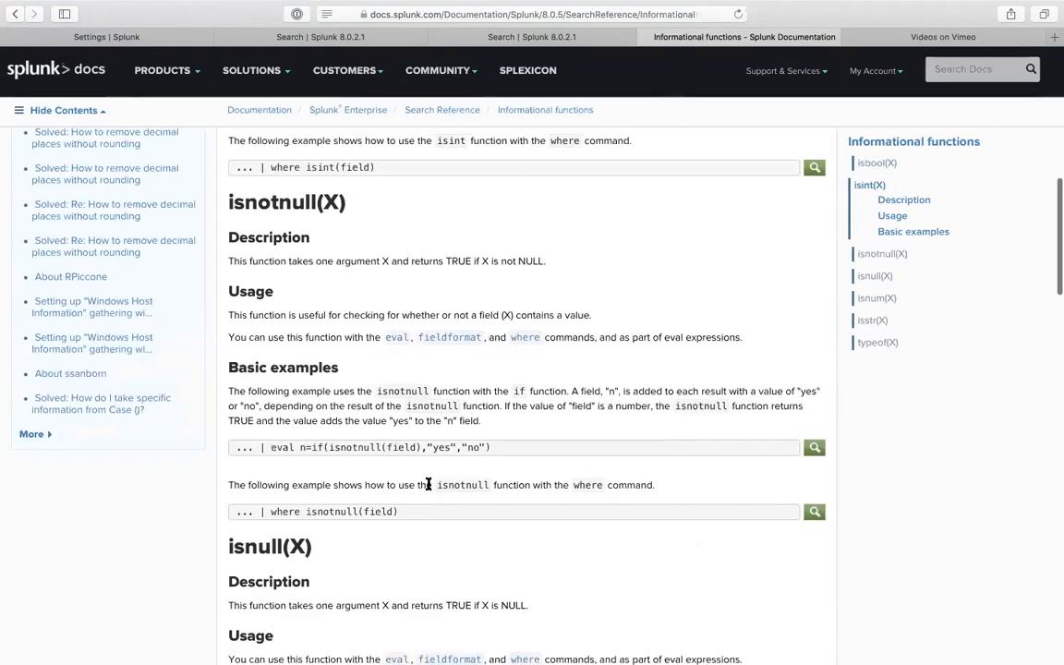
{"action": "double_click", "coordinate": [249, 201]}
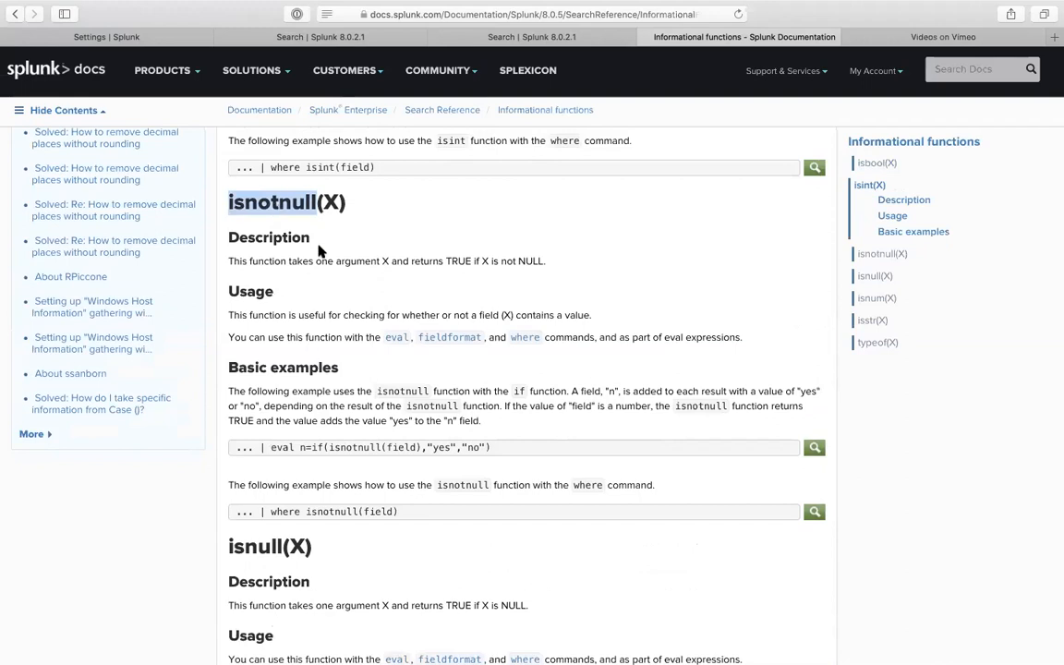
{"action": "scroll", "coordinate": [340, 328], "scroll_direction": "down", "scroll_amount": 7}
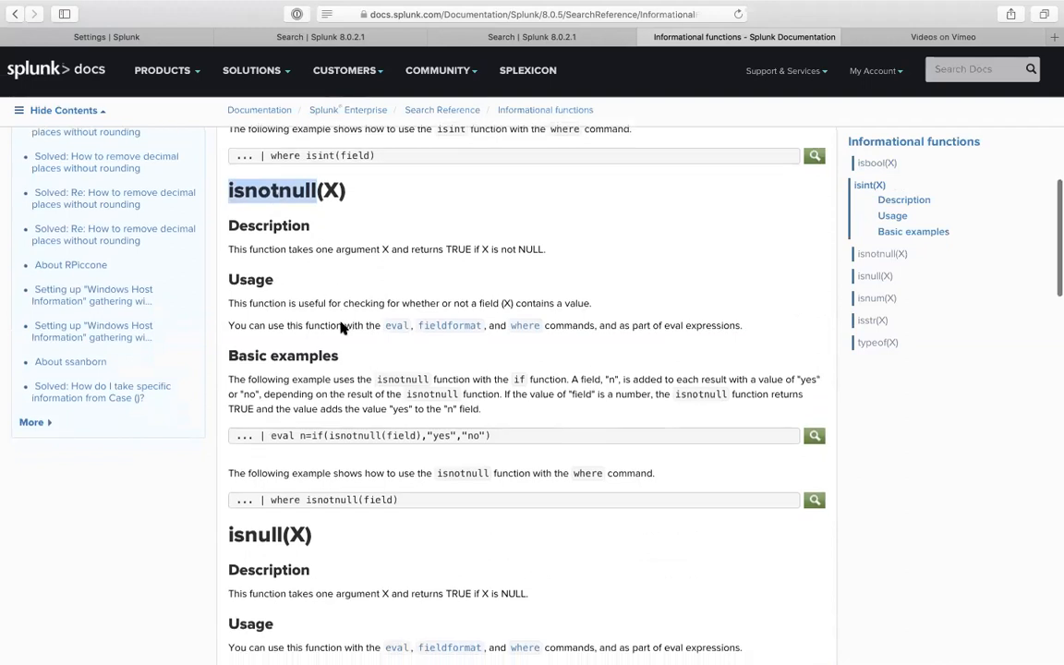
{"action": "scroll", "coordinate": [340, 328], "scroll_direction": "down", "scroll_amount": 10}
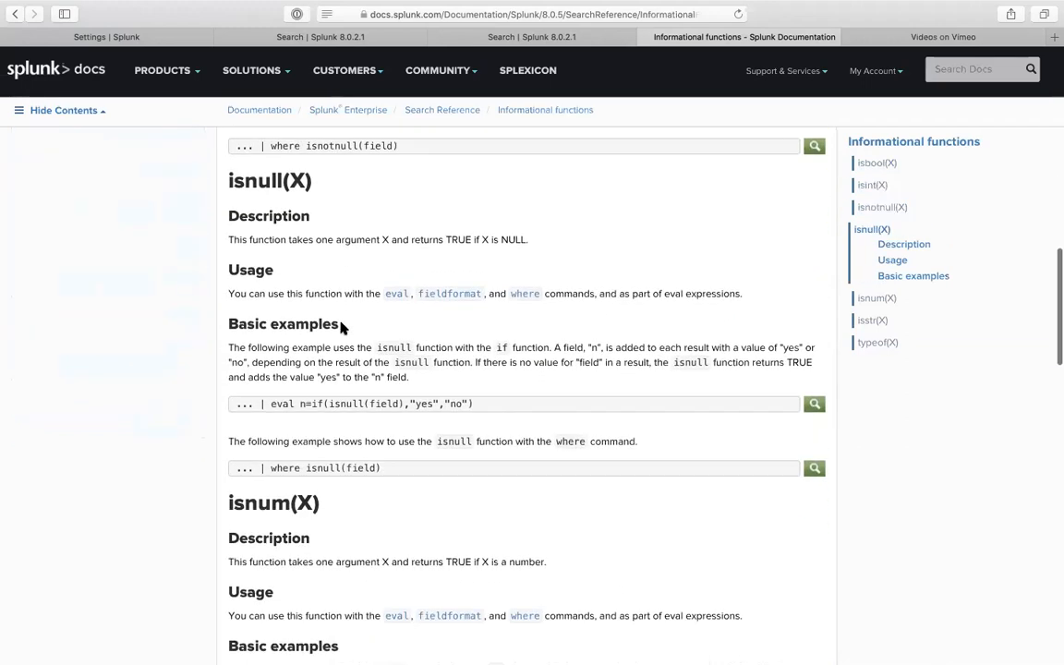
{"action": "scroll", "coordinate": [341, 325], "scroll_direction": "down", "scroll_amount": 10}
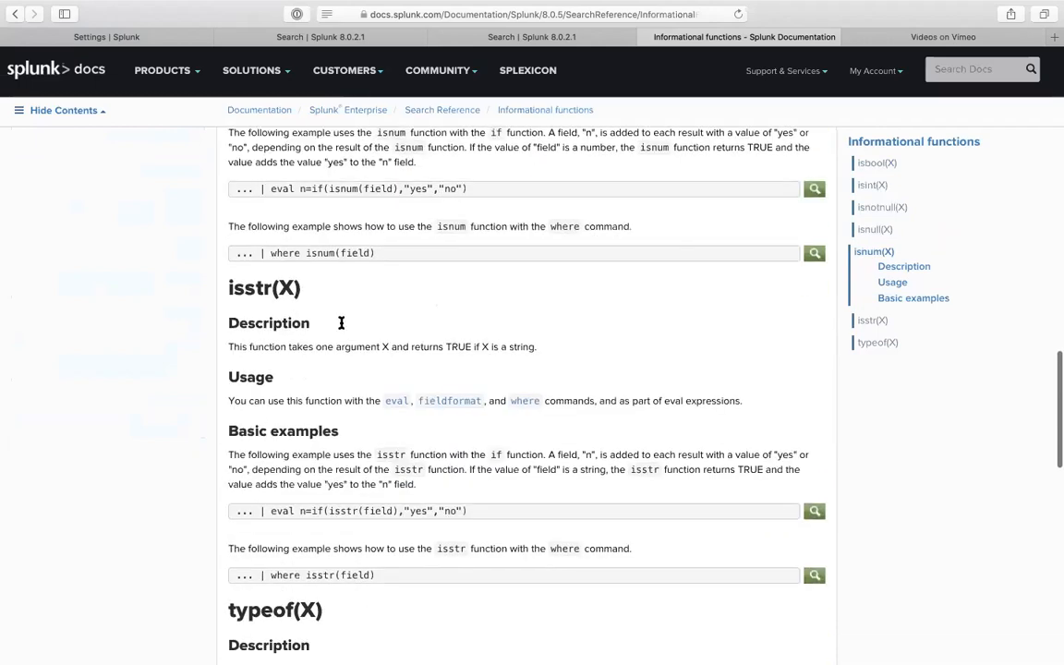
{"action": "scroll", "coordinate": [368, 295], "scroll_direction": "up", "scroll_amount": 5}
{"action": "scroll", "coordinate": [367, 295], "scroll_direction": "up", "scroll_amount": 20}
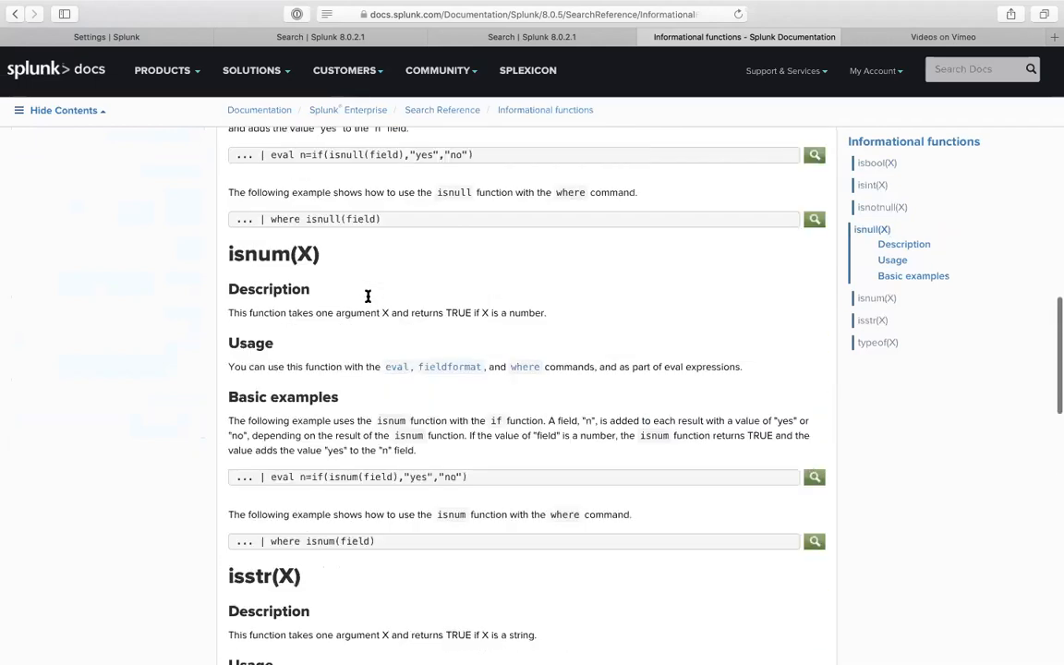
{"action": "scroll", "coordinate": [367, 296], "scroll_direction": "up", "scroll_amount": 5}
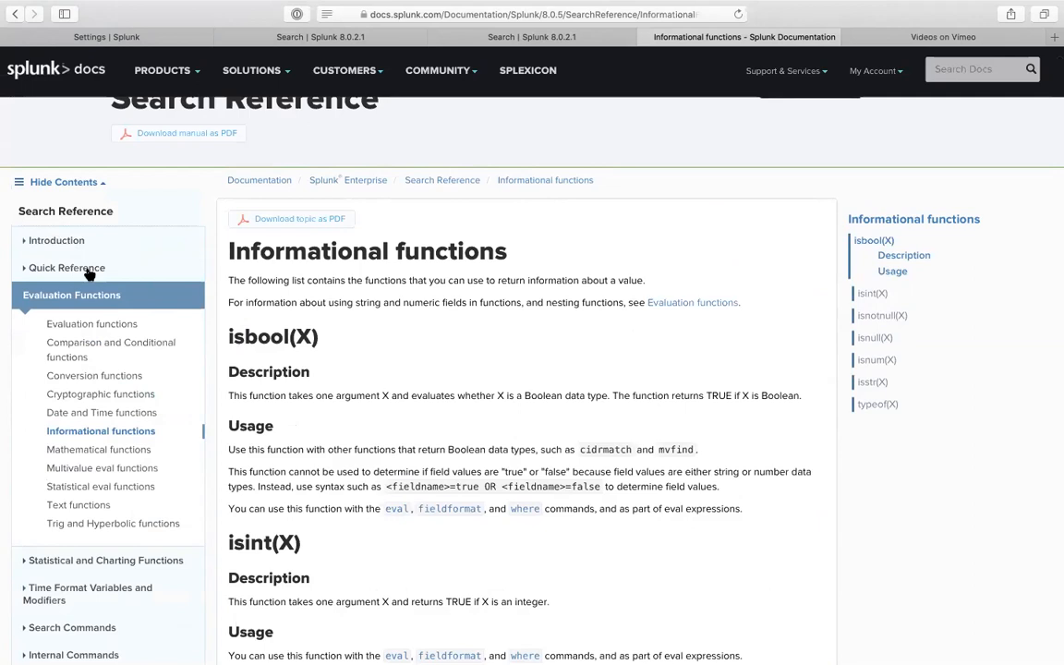
- Search Google for 'splunk absolute number' and open Splunk's Mathematical functions documentation
{"action": "left_click", "coordinate": [434, 13]}
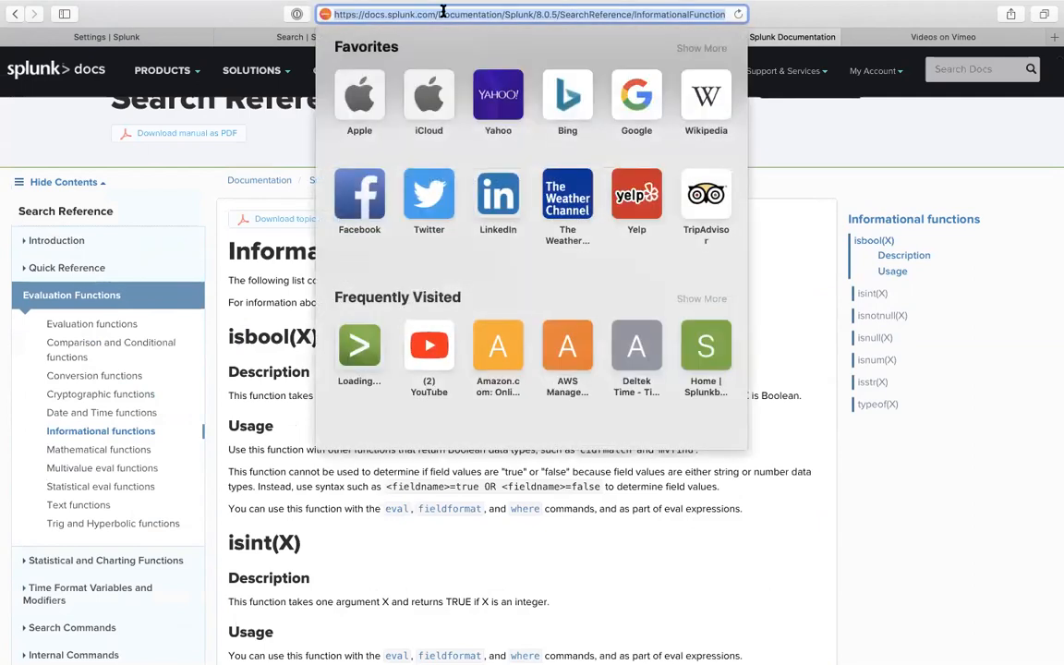
{"action": "type", "text": "splunk abso"}
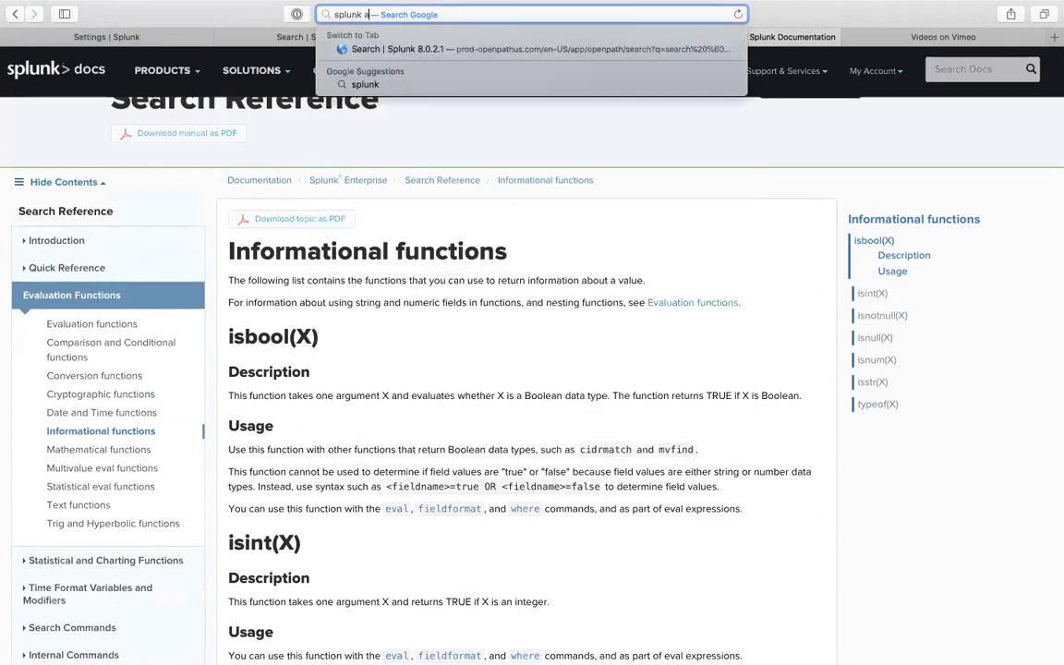
{"action": "type", "text": "lute"}
{"action": "key", "text": "Return"}
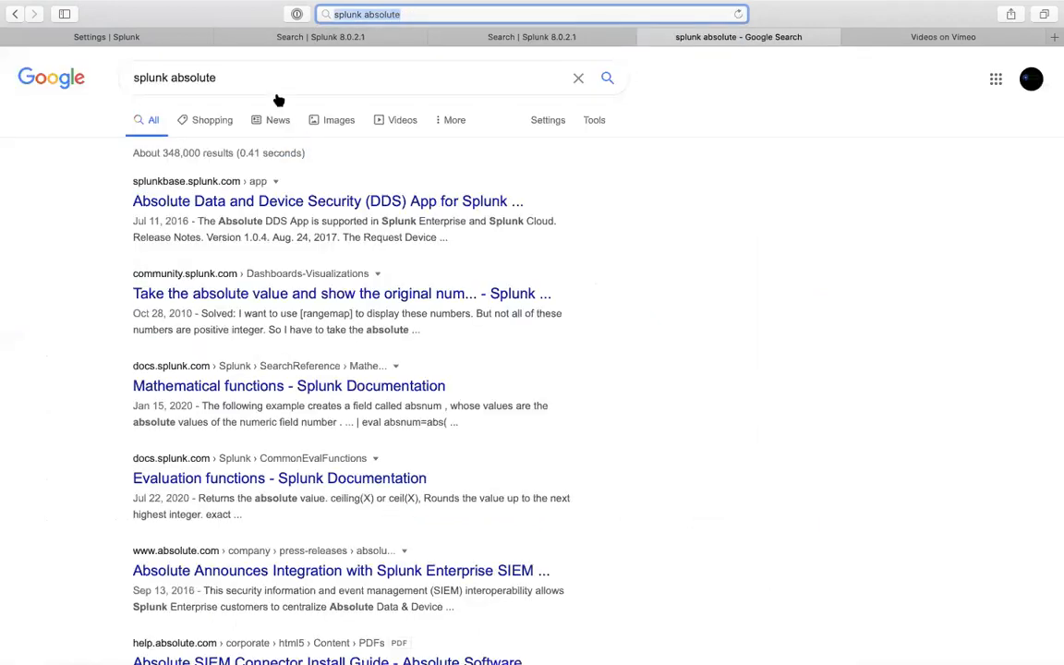
{"action": "left_click", "coordinate": [271, 81]}
{"action": "type", "text": "number"}
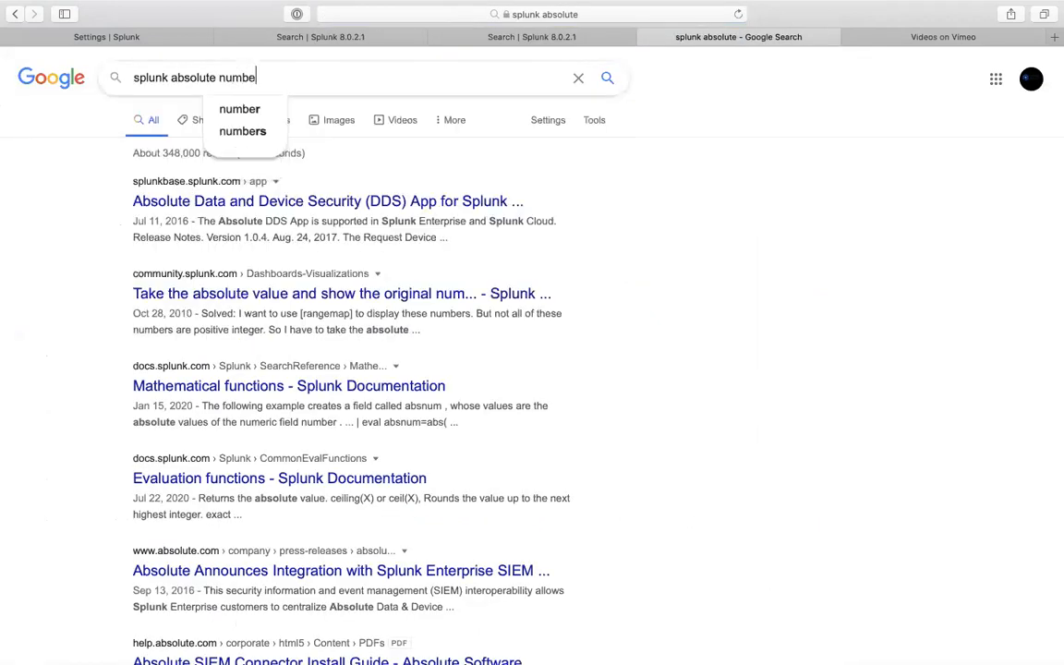
{"action": "key", "text": "Return"}
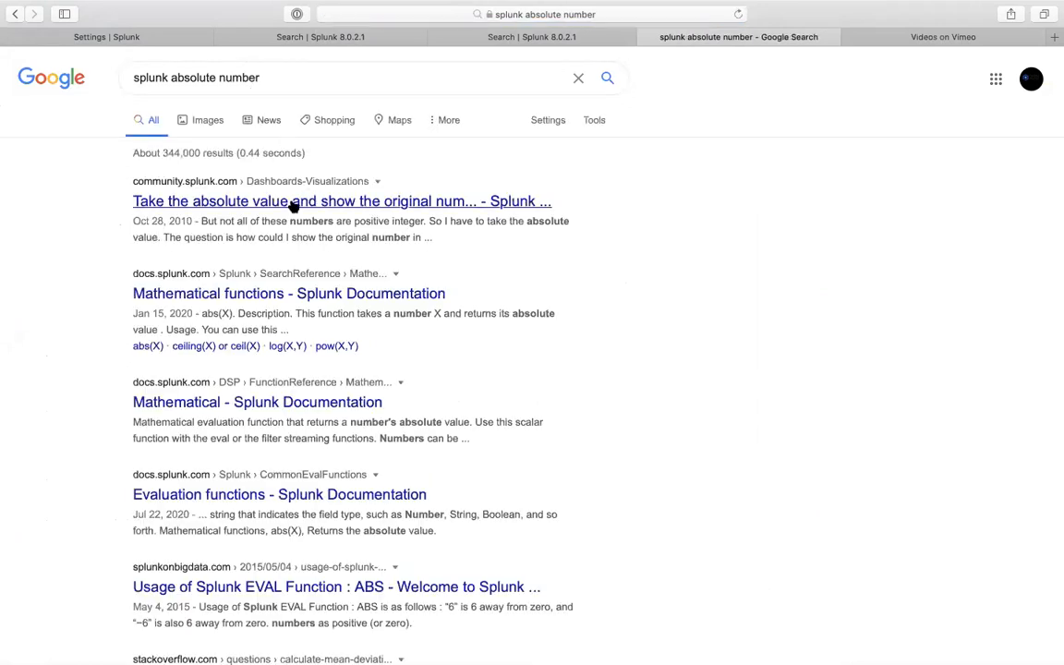
{"action": "left_click", "coordinate": [305, 297]}
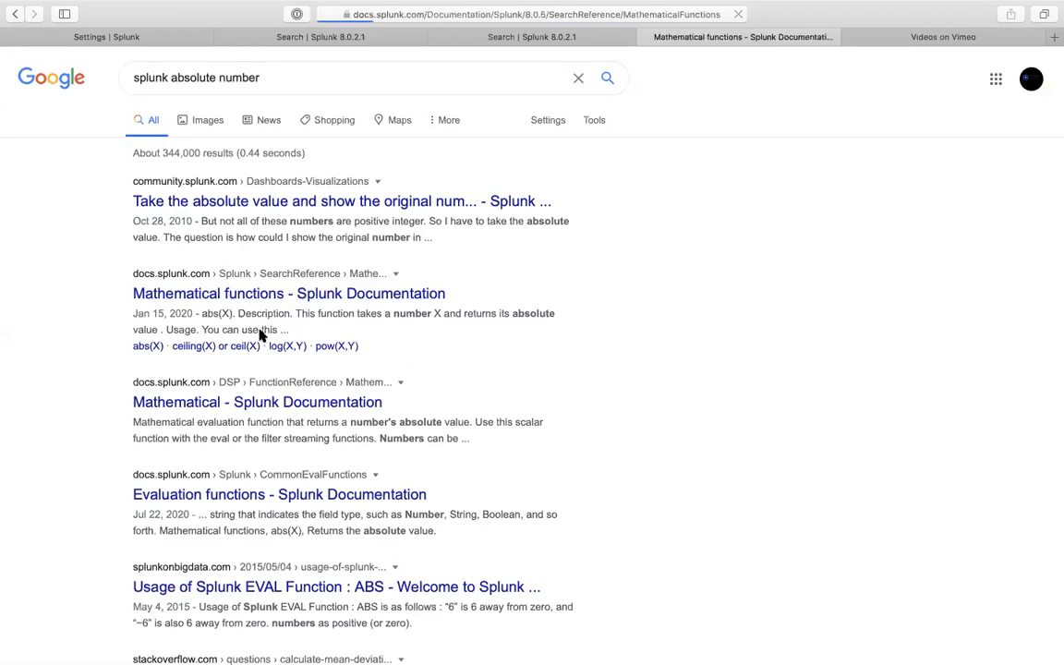
{"action": "scroll", "coordinate": [420, 411], "scroll_direction": "down", "scroll_amount": 2}
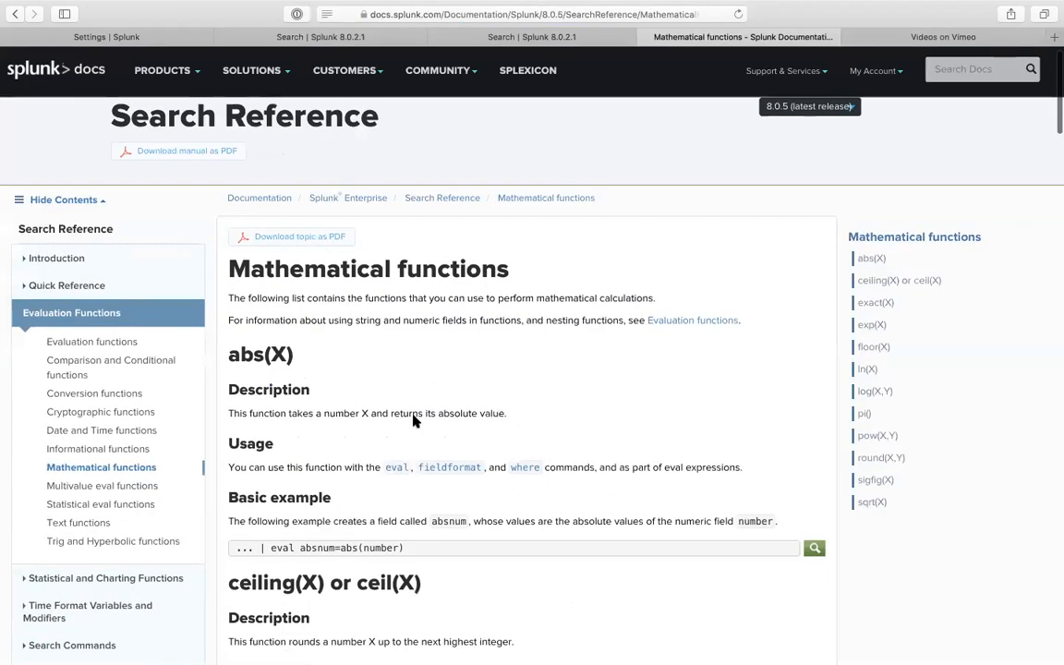
- Scroll to abs(X) on the Mathematical functions page and copy the heading
{"action": "scroll", "coordinate": [413, 420], "scroll_direction": "down", "scroll_amount": 2}
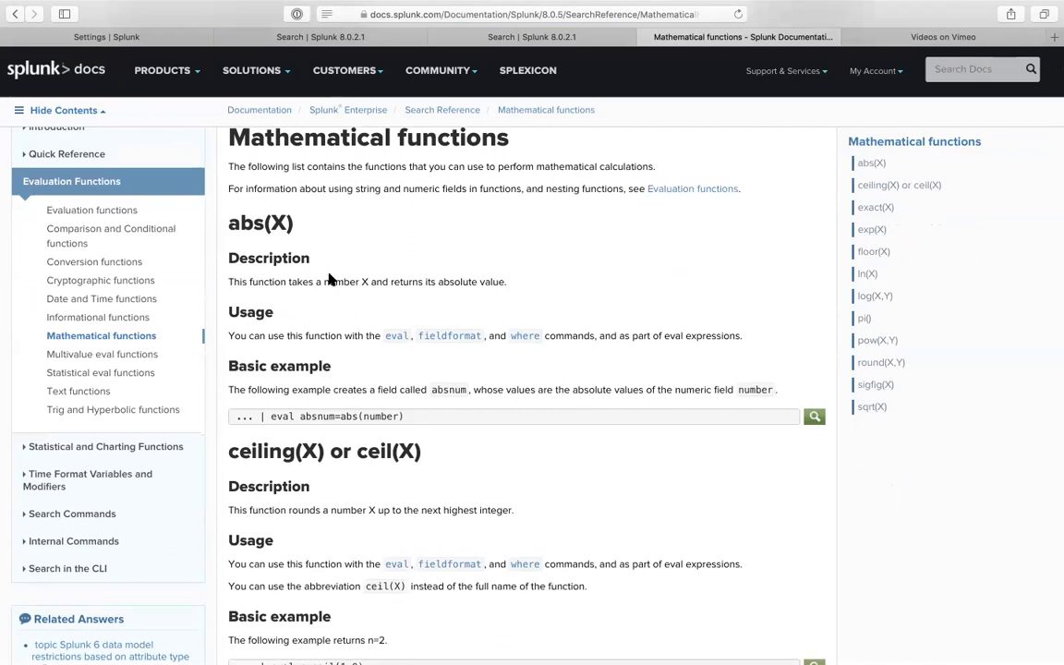
{"action": "left_click_drag", "start_coordinate": [294, 223], "coordinate": [216, 226]}
{"action": "key", "text": "super+c"}
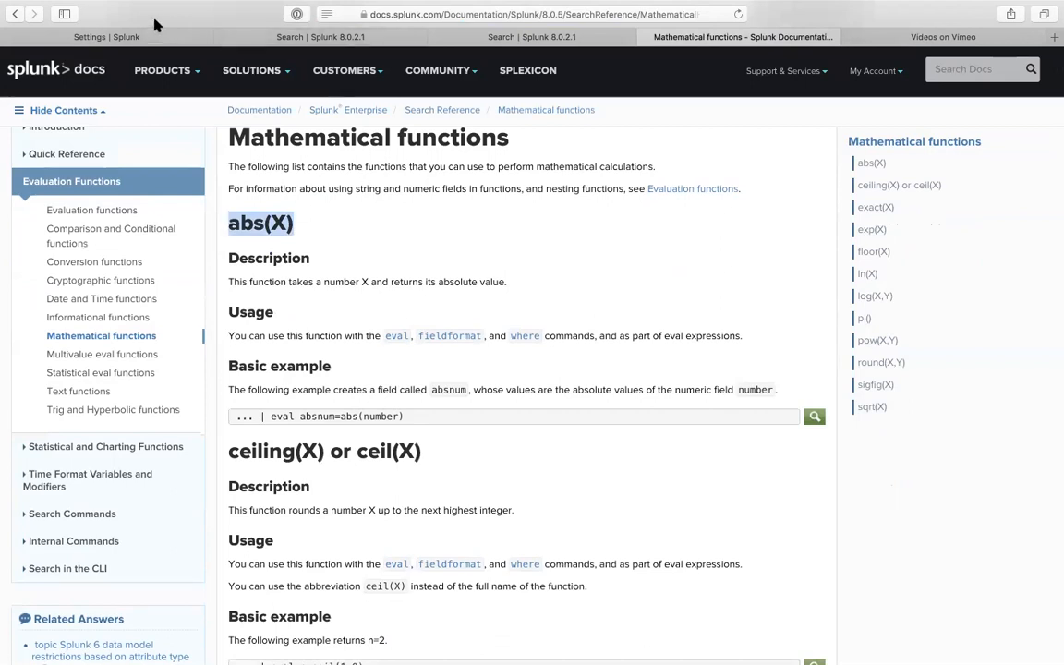
{"action": "left_click", "coordinate": [104, 37]}
- Set the validation expression to abs(number_greater_than_3000) using the copied abs(X)
{"action": "key", "text": "super+v"}
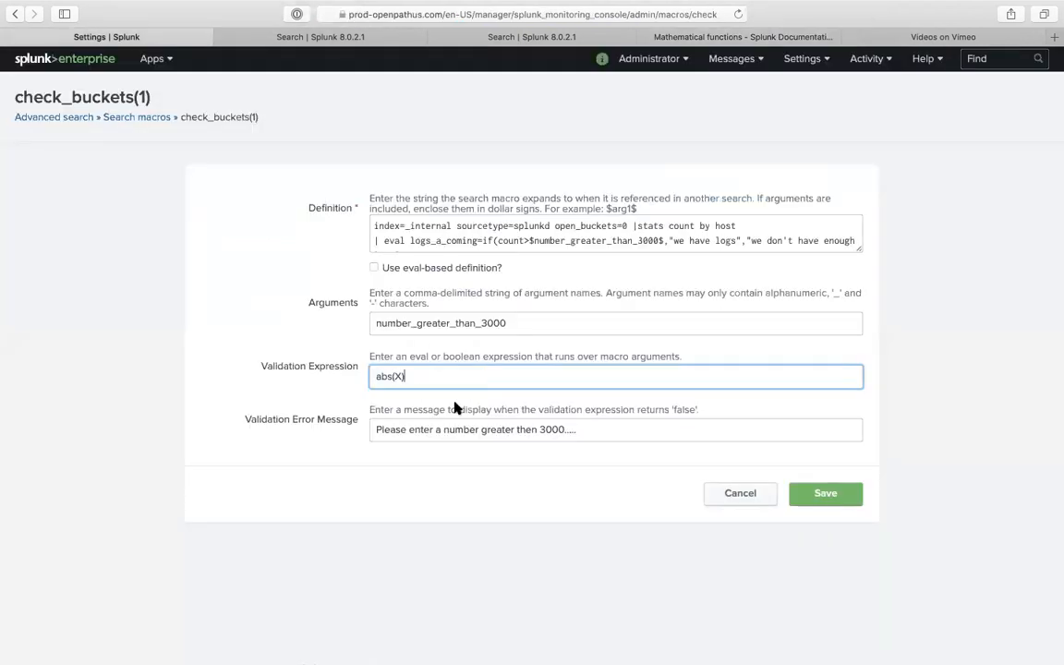
{"action": "left_click", "coordinate": [399, 375]}
{"action": "double_click", "coordinate": [477, 324]}
{"action": "key", "text": "super+c"}
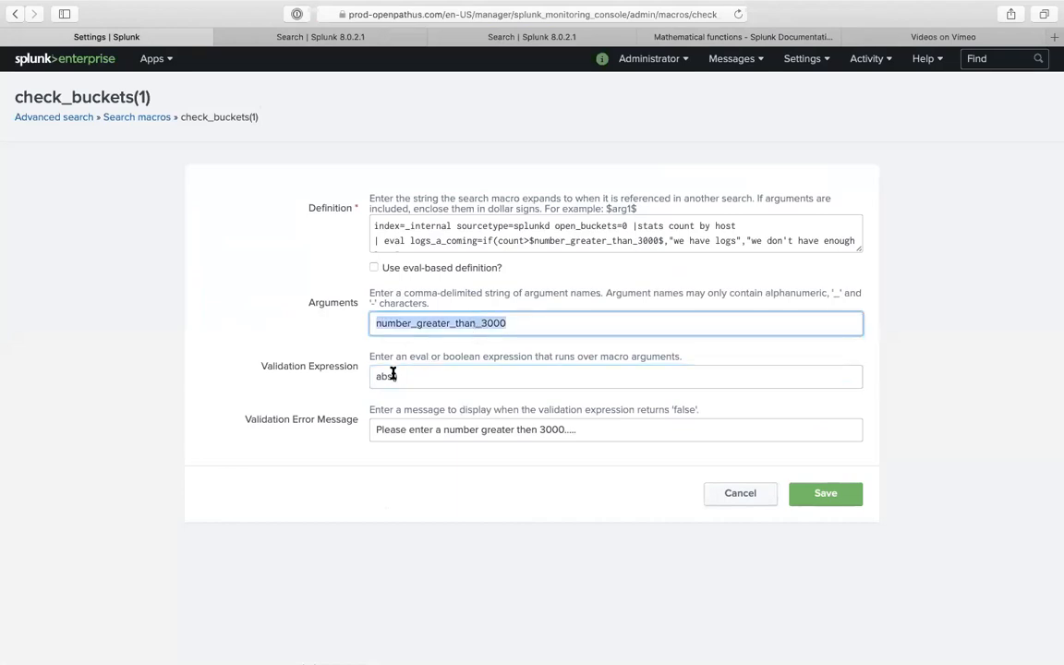
{"action": "left_click", "coordinate": [392, 376]}
{"action": "key", "text": "super+v"}
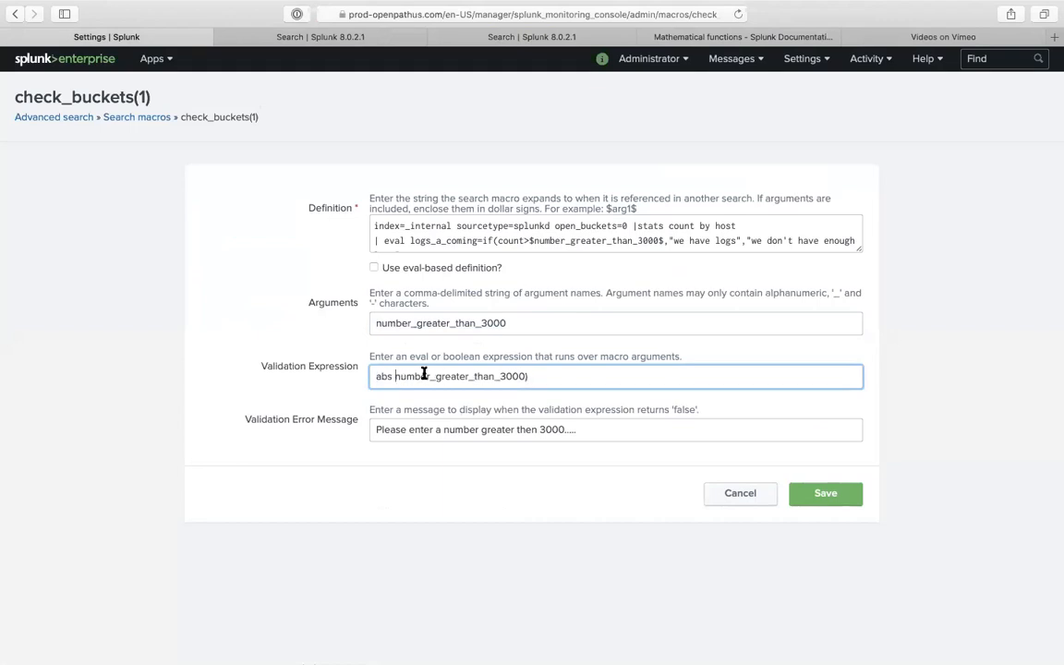
{"action": "key", "text": "BackSpace"}
{"action": "type", "text": "("}
- Rewrite the error message as 'Please enter an absolute number....' and save the macro
{"action": "triple_click", "coordinate": [553, 428]}
{"action": "type", "text": "P"}
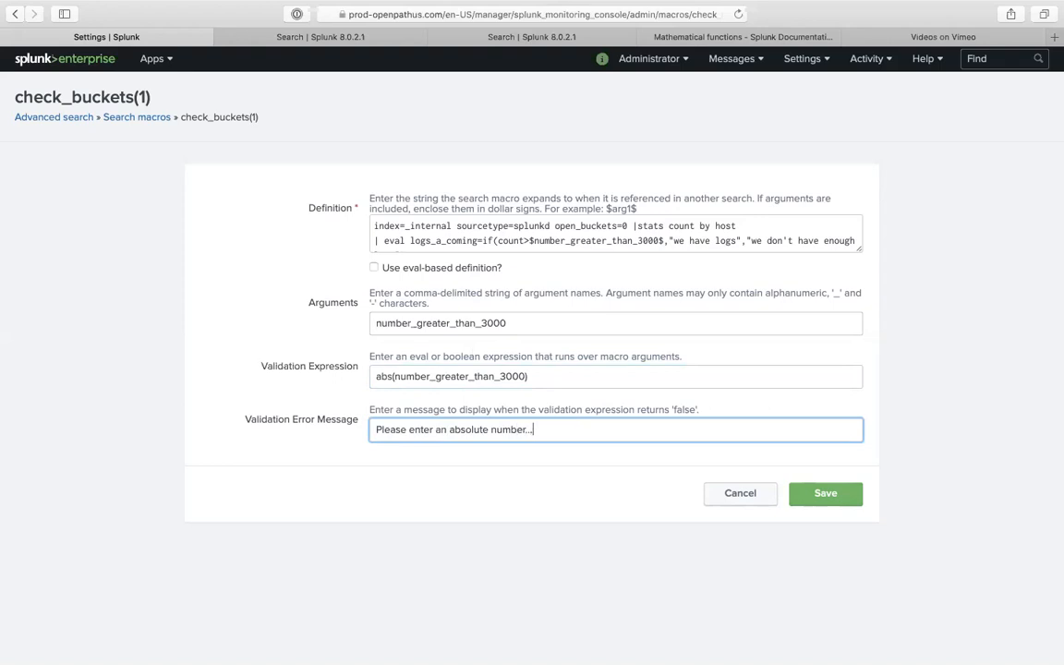
{"action": "left_click", "coordinate": [838, 494]}
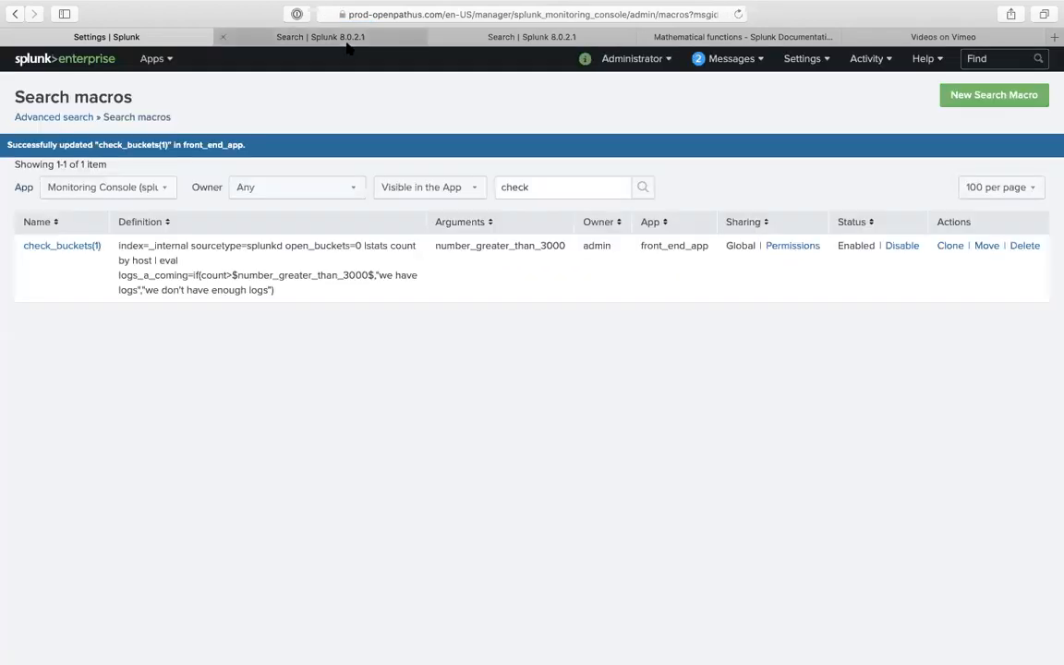
- Start a fresh search and load the check_buckets(1) macro search from Search History
{"action": "left_click", "coordinate": [347, 37]}
{"action": "left_click", "coordinate": [210, 170]}
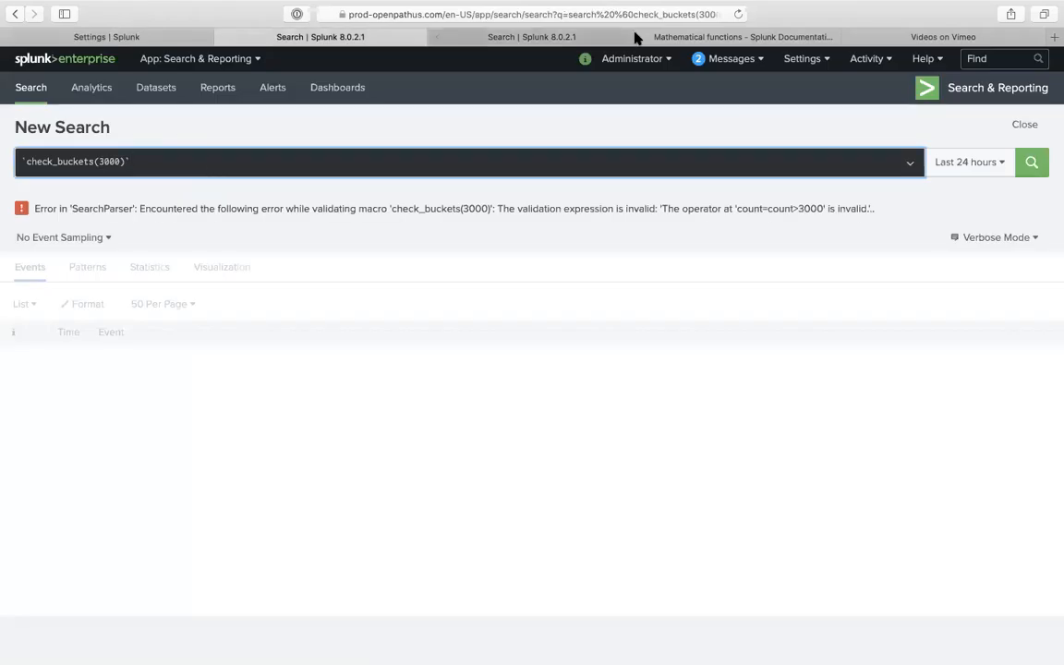
{"action": "left_click", "coordinate": [744, 15]}
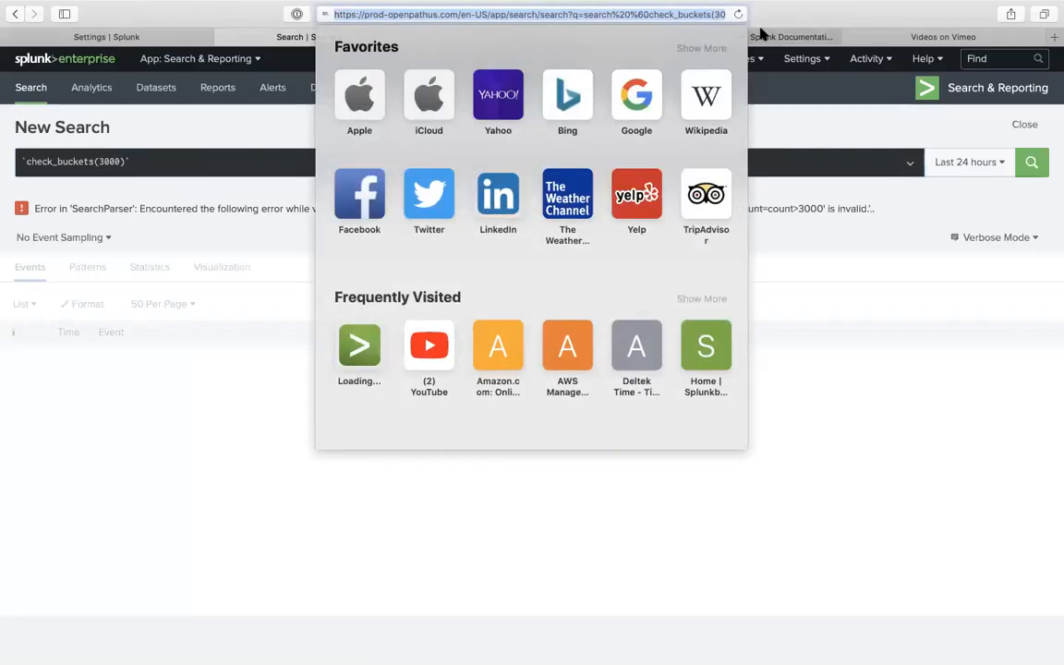
{"action": "left_click", "coordinate": [123, 162]}
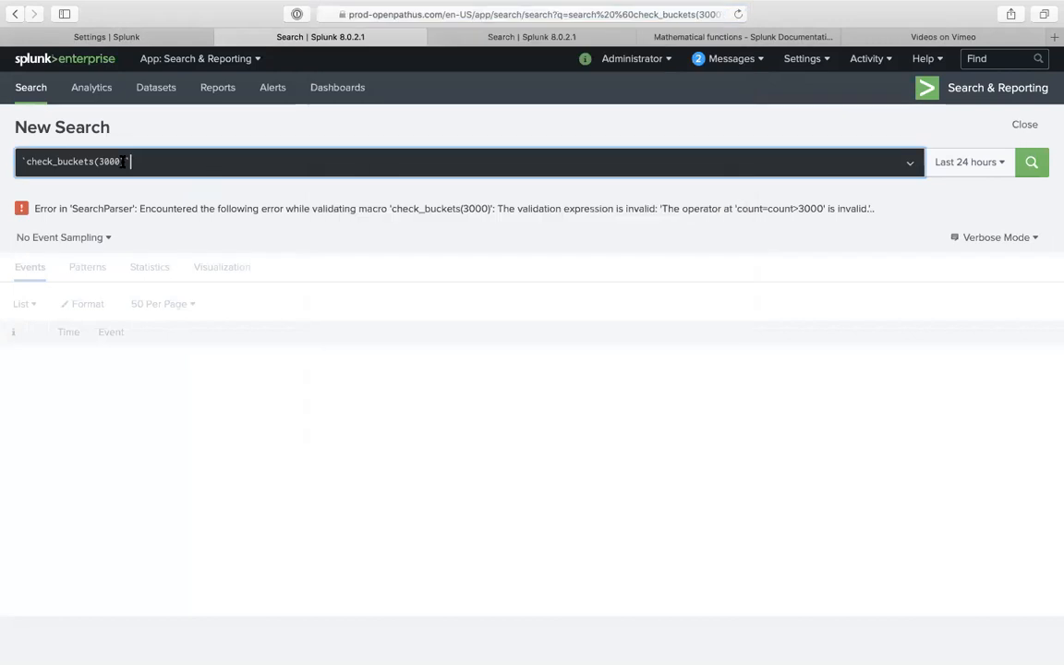
{"action": "left_click", "coordinate": [35, 87]}
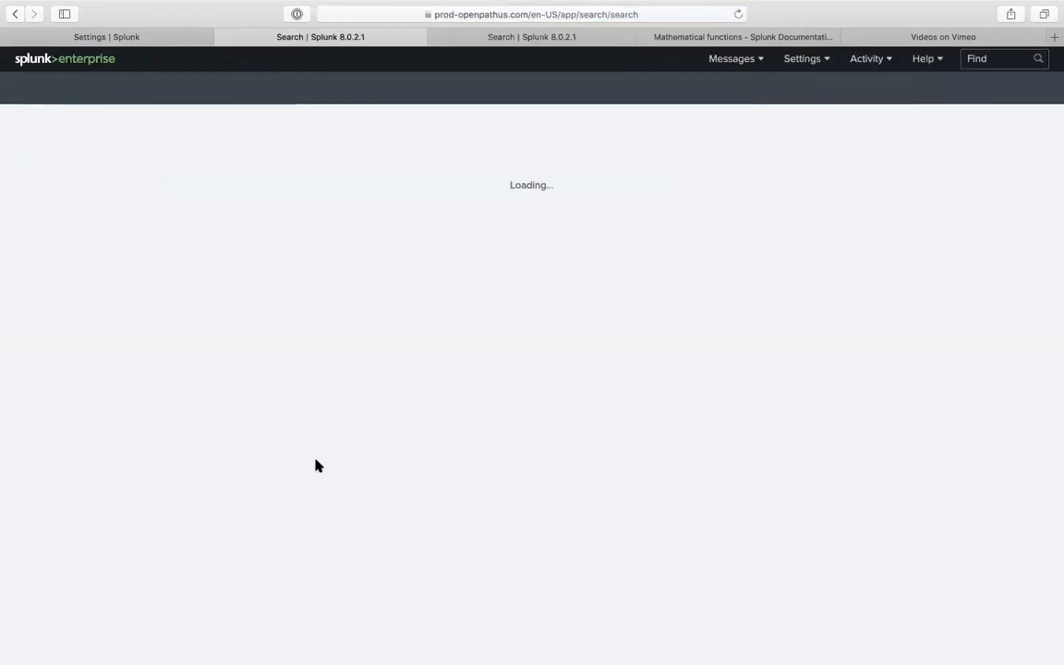
{"action": "left_click", "coordinate": [118, 374]}
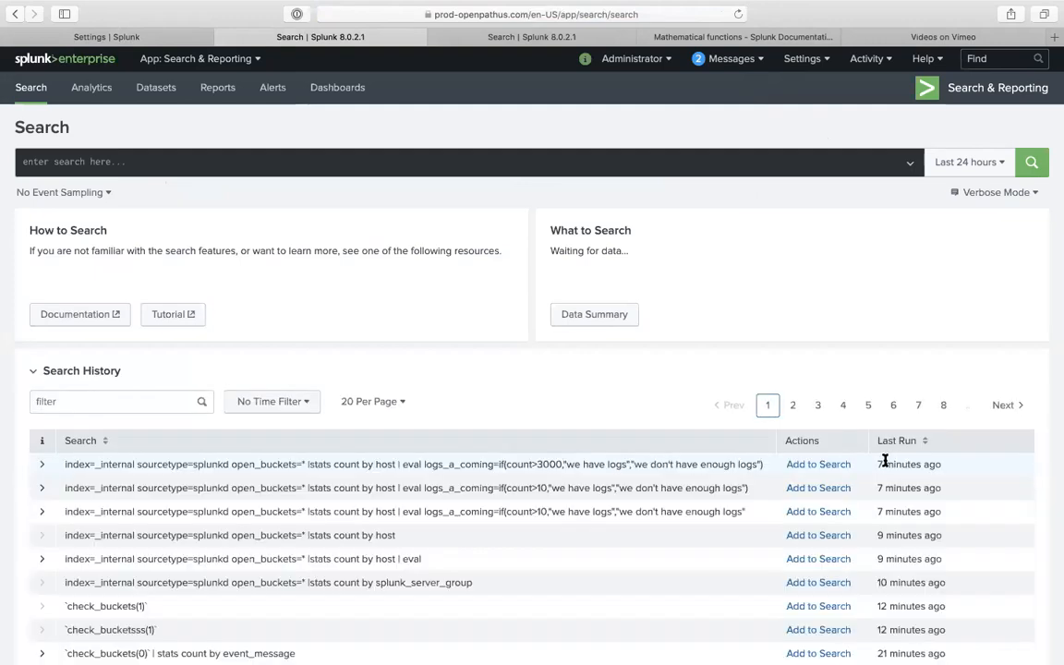
{"action": "left_click", "coordinate": [826, 465]}
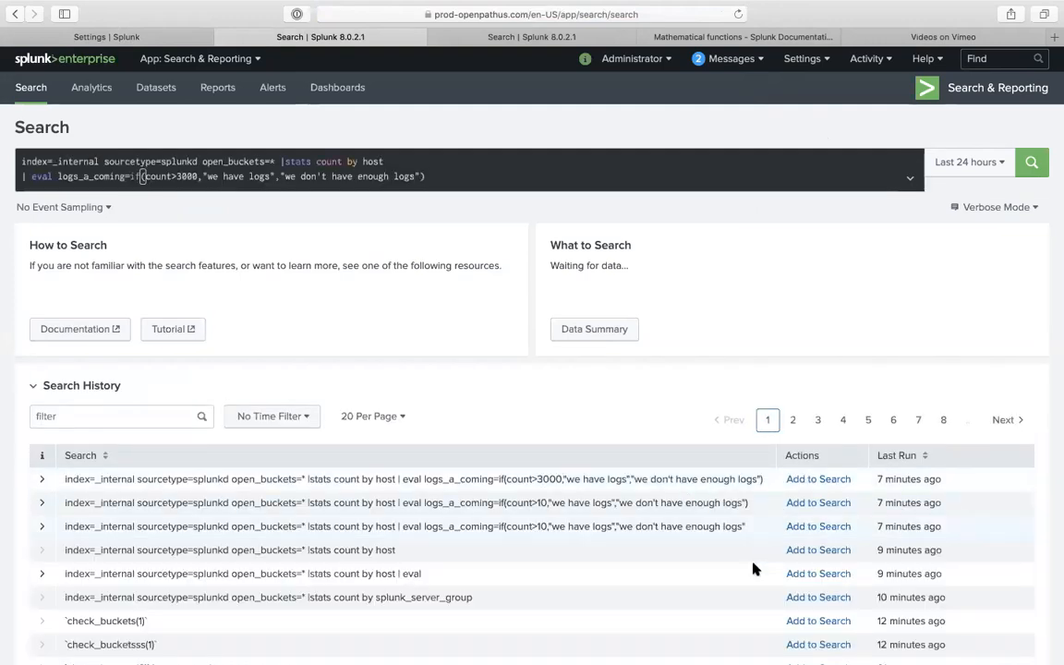
{"action": "left_click", "coordinate": [816, 621]}
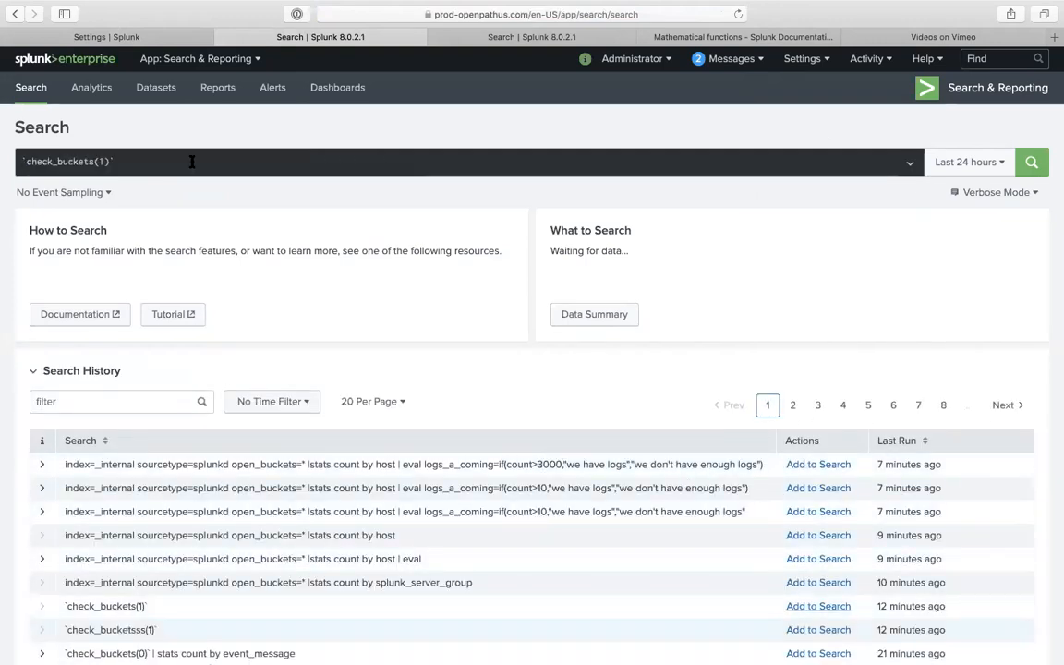
- Change the macro argument to -2 and run `check_buckets(-2)`
{"action": "left_click", "coordinate": [104, 161]}
{"action": "type", "text": "-2"}
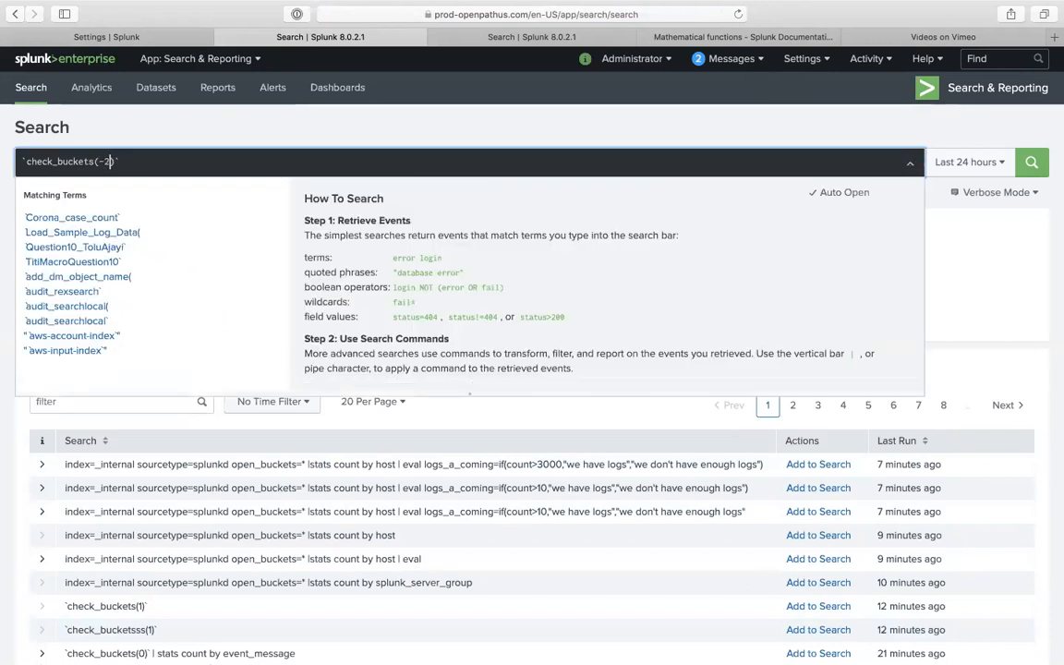
{"action": "key", "text": "Return"}
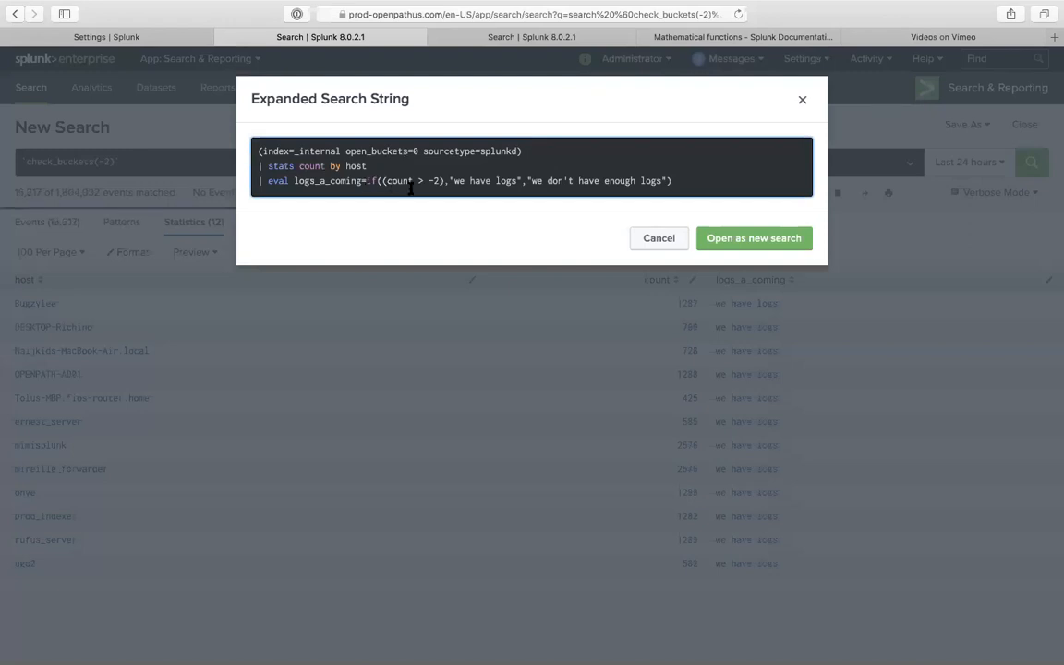
{"action": "left_click", "coordinate": [646, 240]}
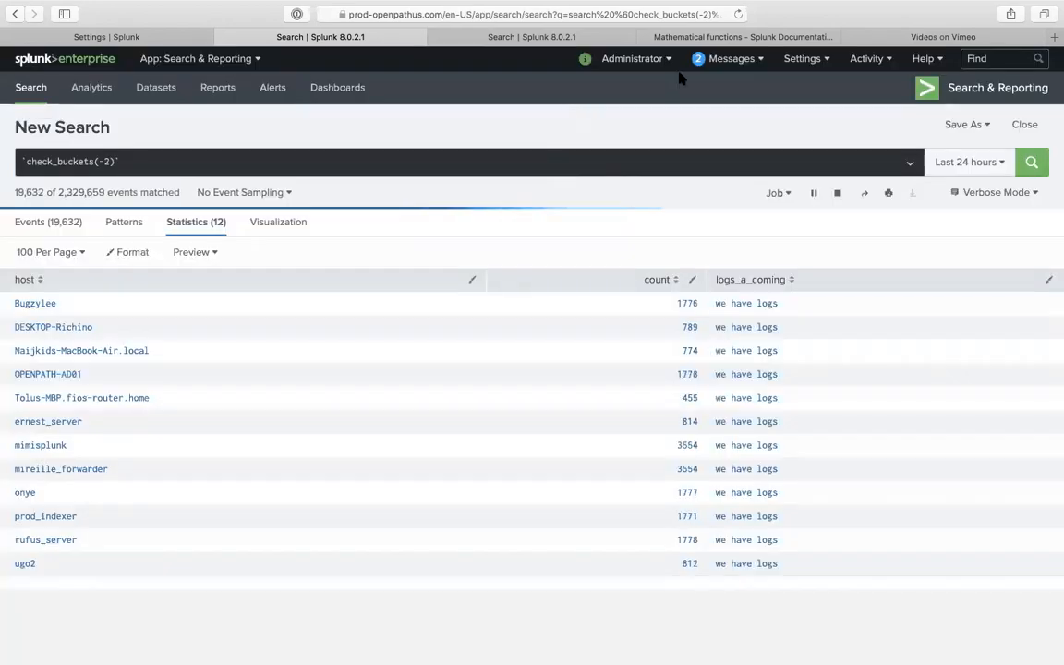
{"action": "left_click", "coordinate": [748, 37]}
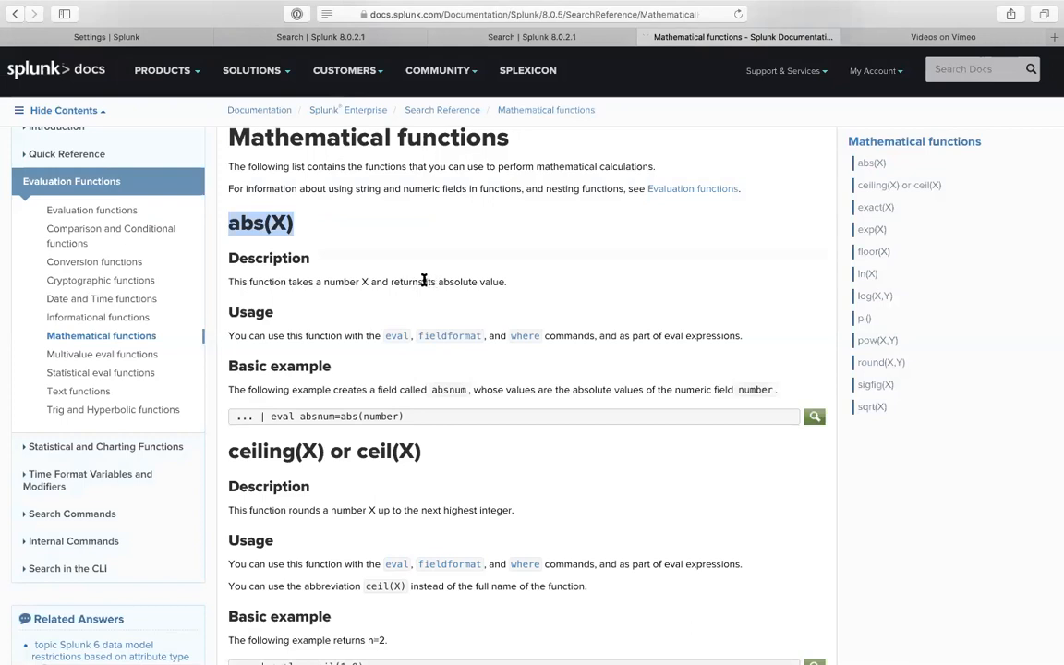
- Review the Mathematical functions page, including the abs(X), exp(X) and exact(X) sections
{"action": "left_click_drag", "start_coordinate": [424, 282], "coordinate": [502, 280]}
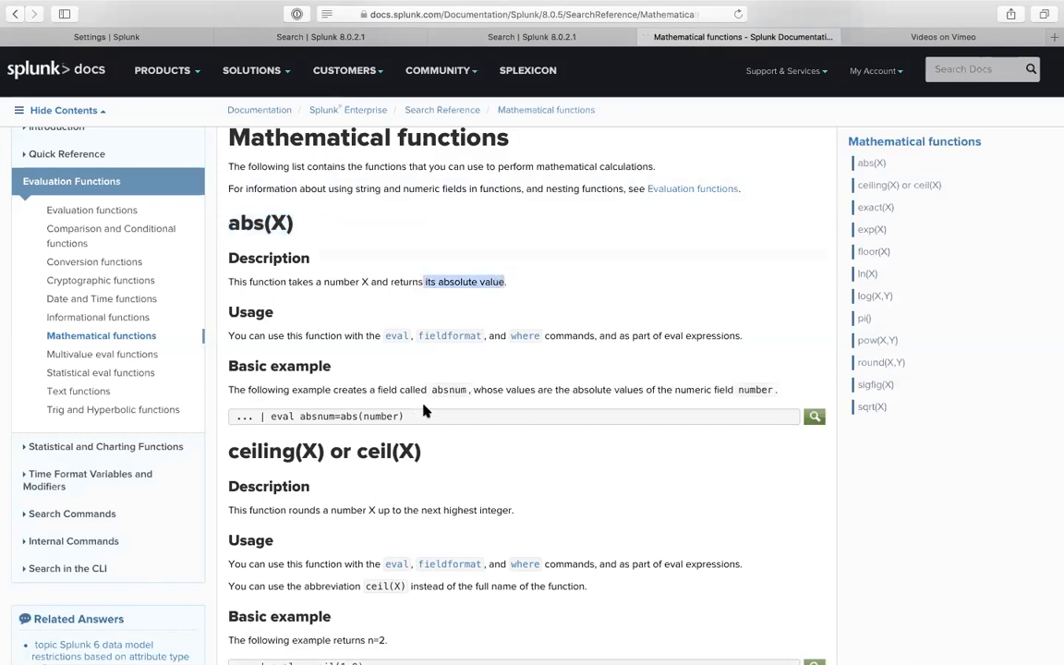
{"action": "scroll", "coordinate": [424, 411], "scroll_direction": "down", "scroll_amount": 4}
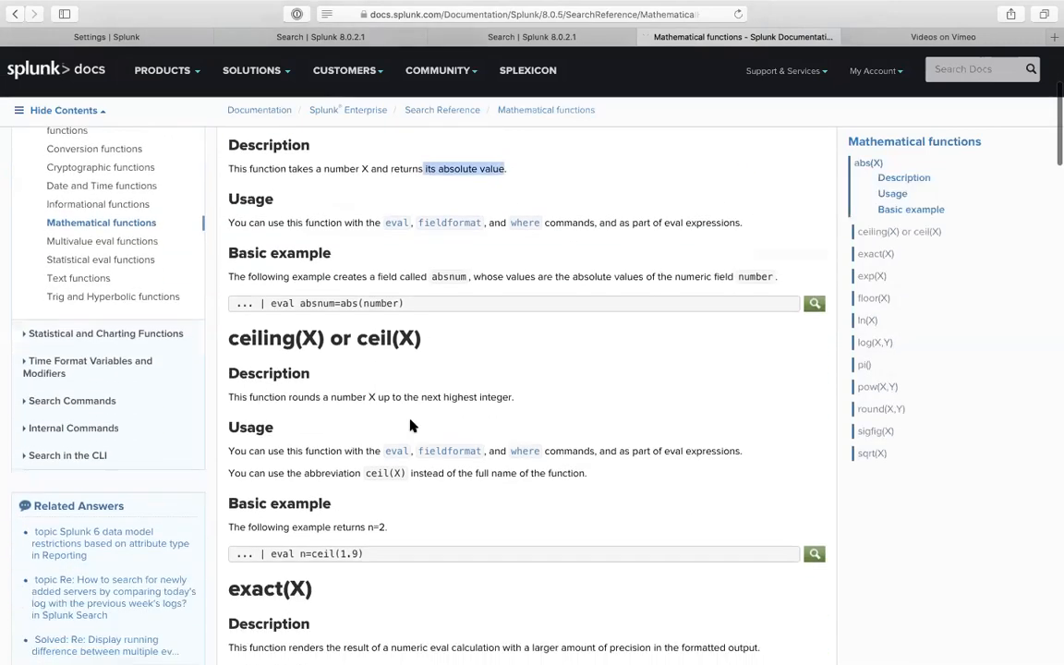
{"action": "scroll", "coordinate": [411, 425], "scroll_direction": "down", "scroll_amount": 8}
{"action": "scroll", "coordinate": [411, 425], "scroll_direction": "down", "scroll_amount": 9}
{"action": "scroll", "coordinate": [410, 425], "scroll_direction": "down", "scroll_amount": 12}
{"action": "scroll", "coordinate": [411, 425], "scroll_direction": "down", "scroll_amount": 12}
{"action": "scroll", "coordinate": [411, 425], "scroll_direction": "down", "scroll_amount": 12}
{"action": "scroll", "coordinate": [411, 425], "scroll_direction": "down", "scroll_amount": 6}
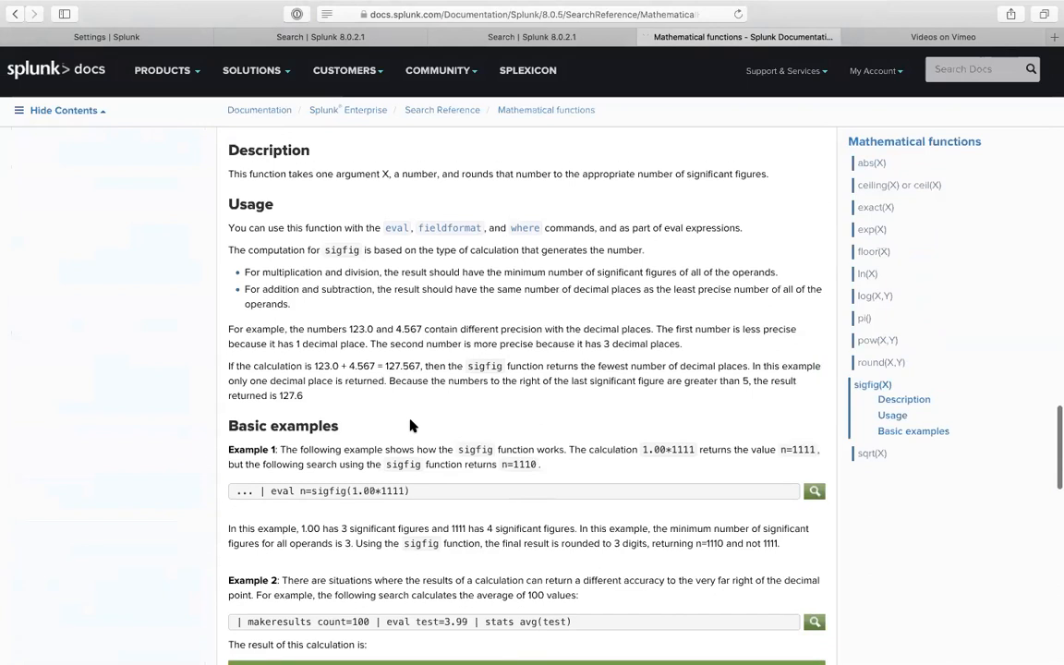
{"action": "left_click", "coordinate": [867, 230]}
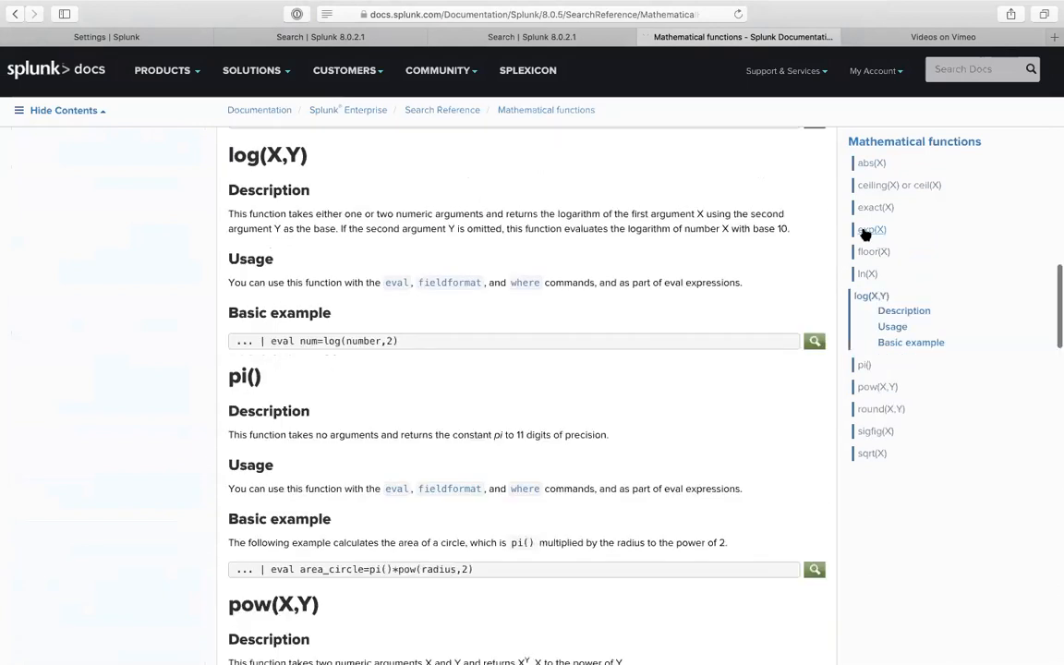
{"action": "left_click", "coordinate": [874, 209]}
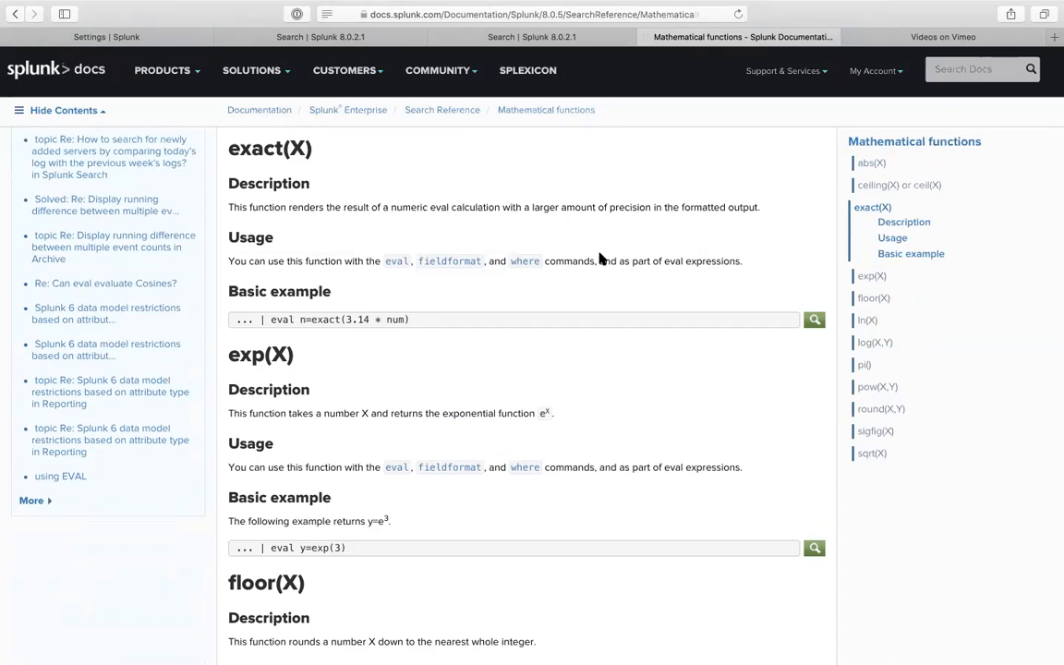
- Open and skim the Statistical eval functions page covering max, min and random
{"action": "scroll", "coordinate": [599, 259], "scroll_direction": "up", "scroll_amount": 5}
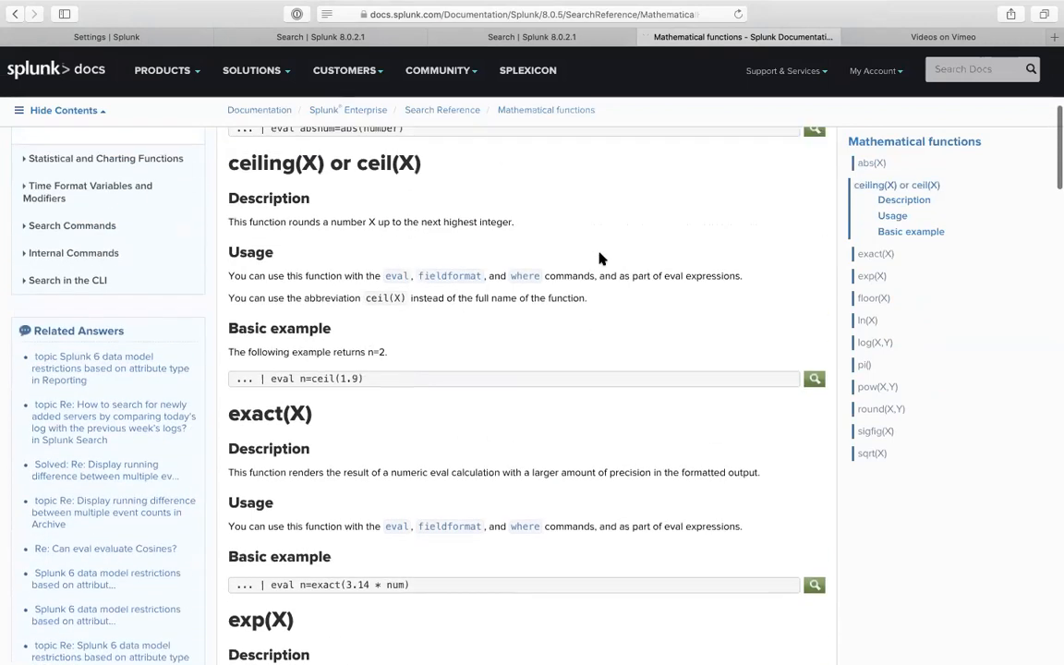
{"action": "scroll", "coordinate": [538, 229], "scroll_direction": "up", "scroll_amount": 3}
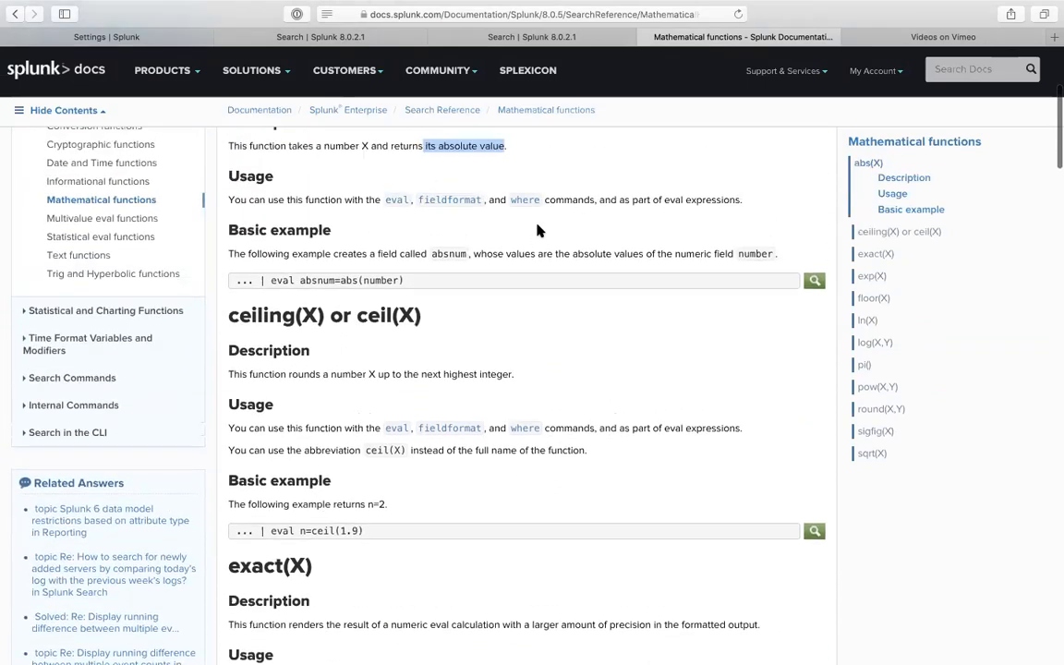
{"action": "scroll", "coordinate": [493, 220], "scroll_direction": "up", "scroll_amount": 2}
{"action": "scroll", "coordinate": [170, 203], "scroll_direction": "up", "scroll_amount": 2}
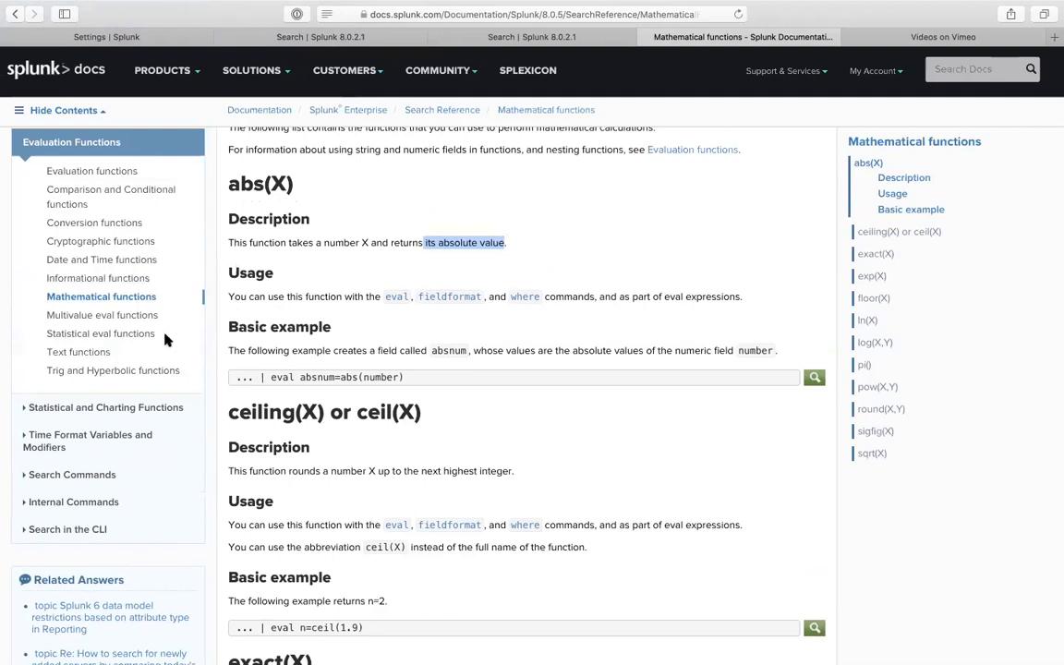
{"action": "left_click", "coordinate": [102, 333]}
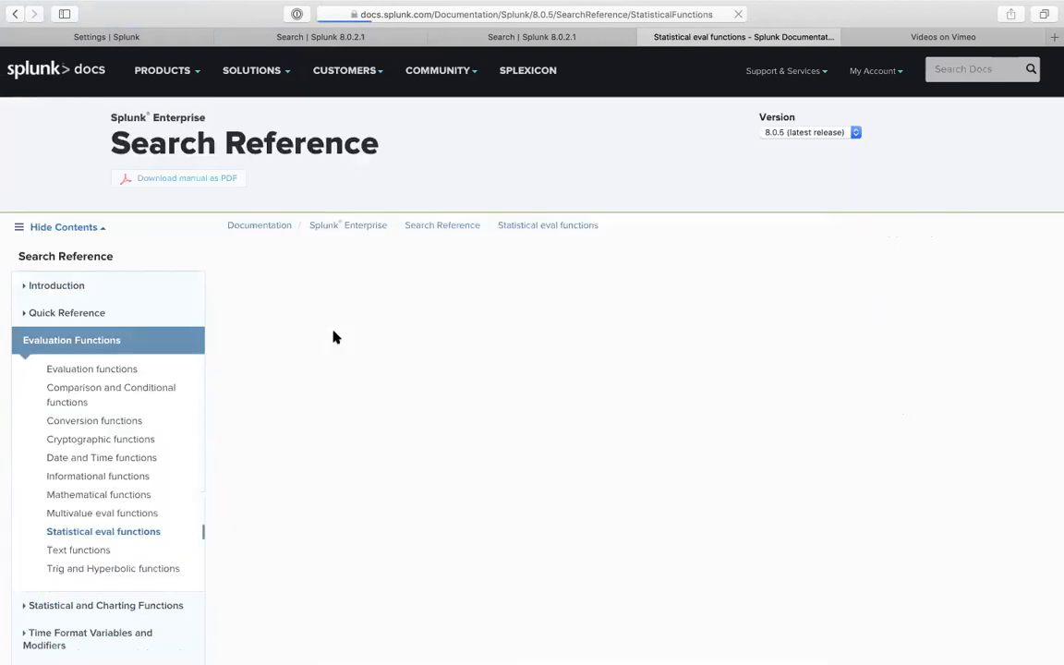
{"action": "scroll", "coordinate": [395, 374], "scroll_direction": "down", "scroll_amount": 1}
{"action": "scroll", "coordinate": [395, 374], "scroll_direction": "down", "scroll_amount": 5}
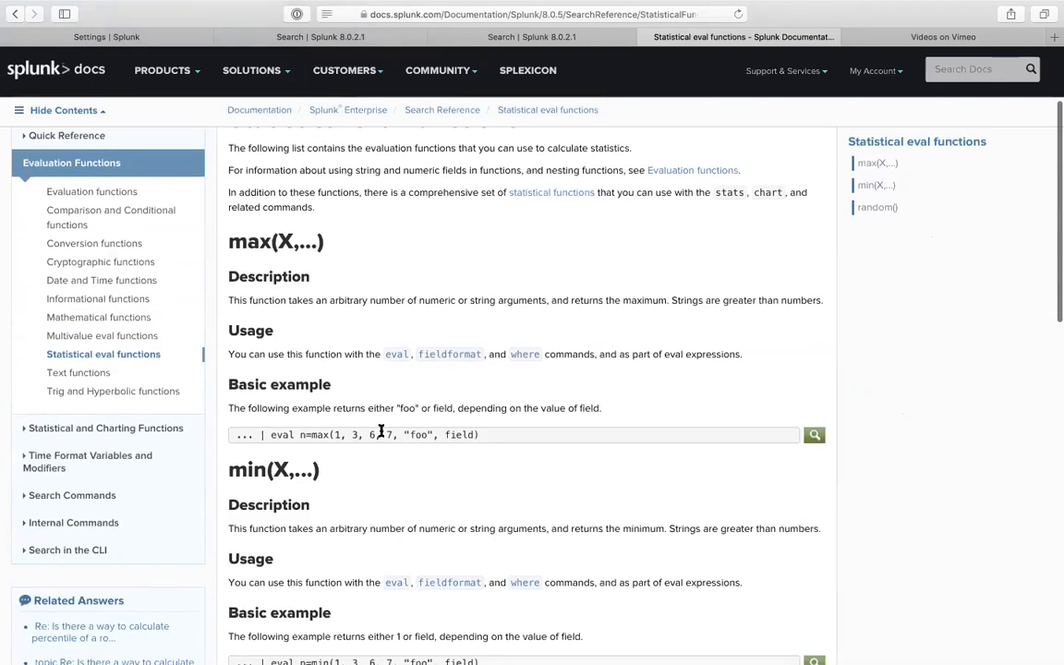
{"action": "scroll", "coordinate": [382, 434], "scroll_direction": "down", "scroll_amount": 4}
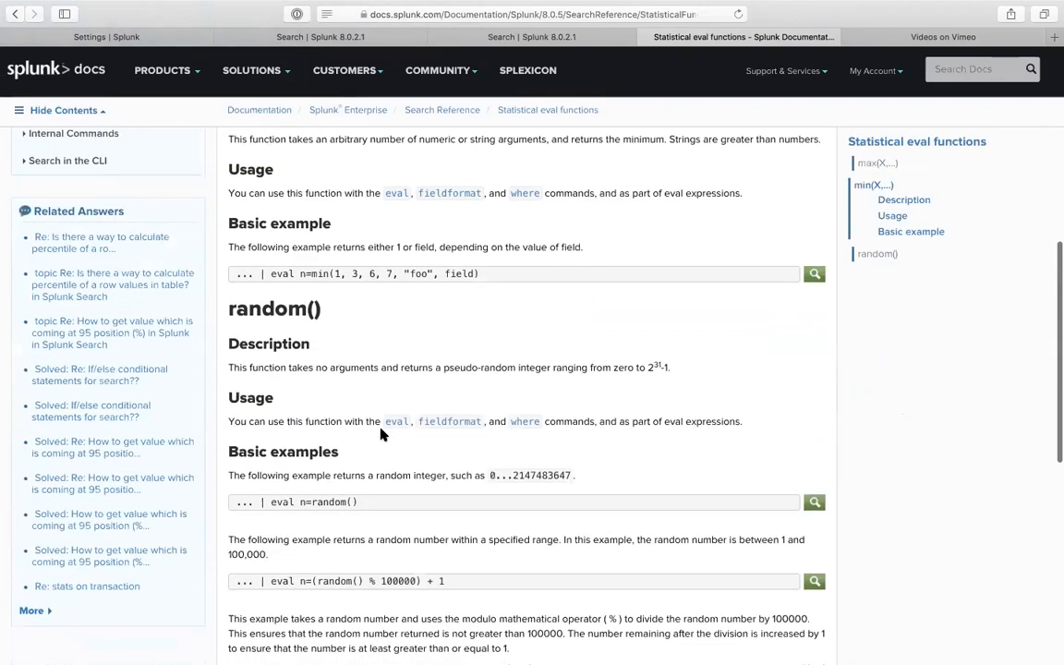
{"action": "scroll", "coordinate": [382, 434], "scroll_direction": "down", "scroll_amount": 3}
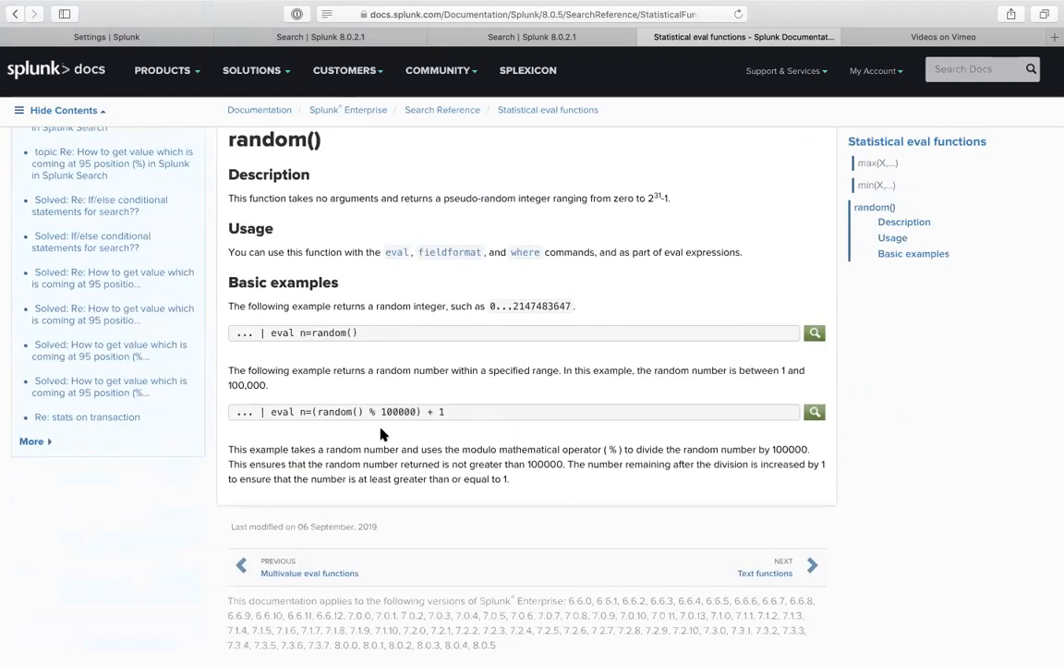
{"action": "scroll", "coordinate": [382, 434], "scroll_direction": "up", "scroll_amount": 5}
{"action": "scroll", "coordinate": [380, 433], "scroll_direction": "up", "scroll_amount": 4}
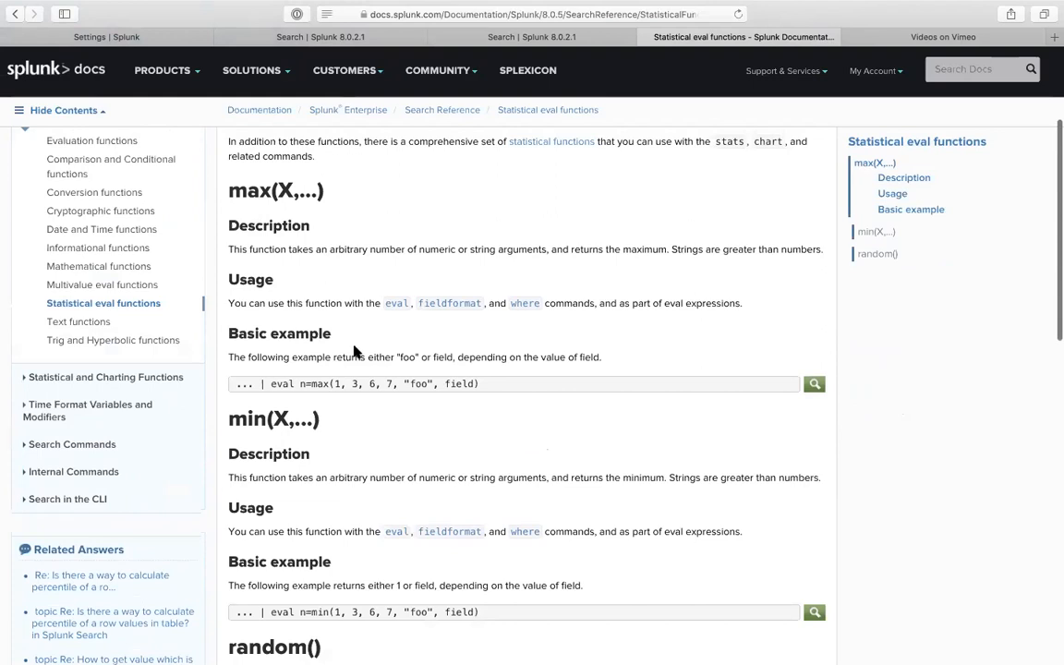
{"action": "left_click", "coordinate": [340, 48]}
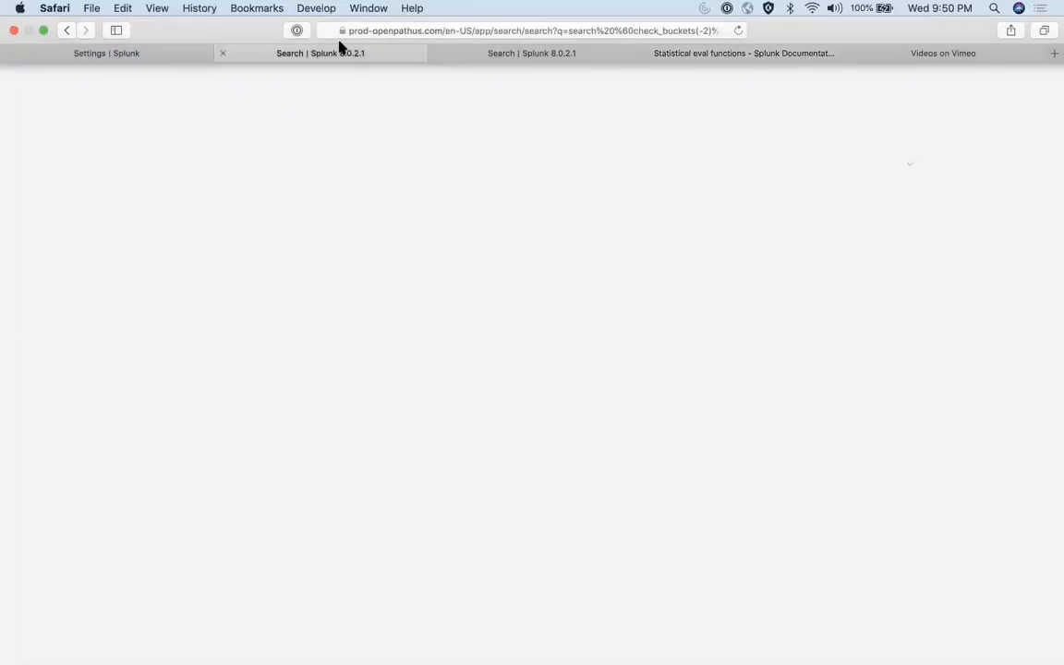
- Preview the expanded search string, then change the macro argument to -88882 and run it
{"action": "left_click", "coordinate": [102, 37]}
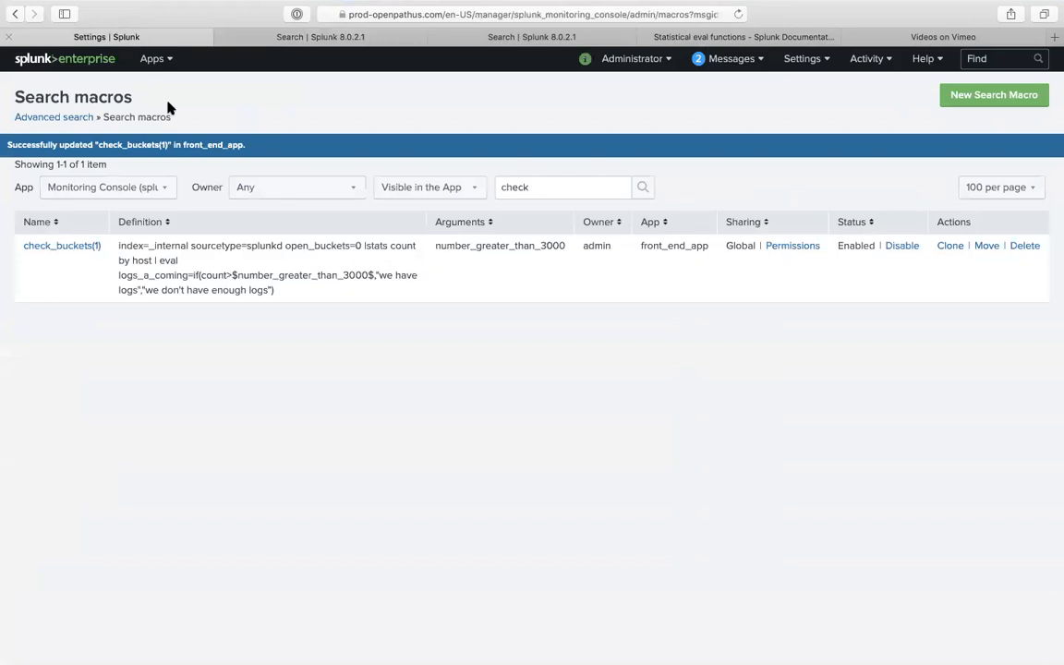
{"action": "left_click", "coordinate": [275, 37]}
{"action": "left_click", "coordinate": [163, 158]}
{"action": "key", "text": "super+shift+e"}
{"action": "left_click_drag", "start_coordinate": [107, 160], "coordinate": [100, 161]}
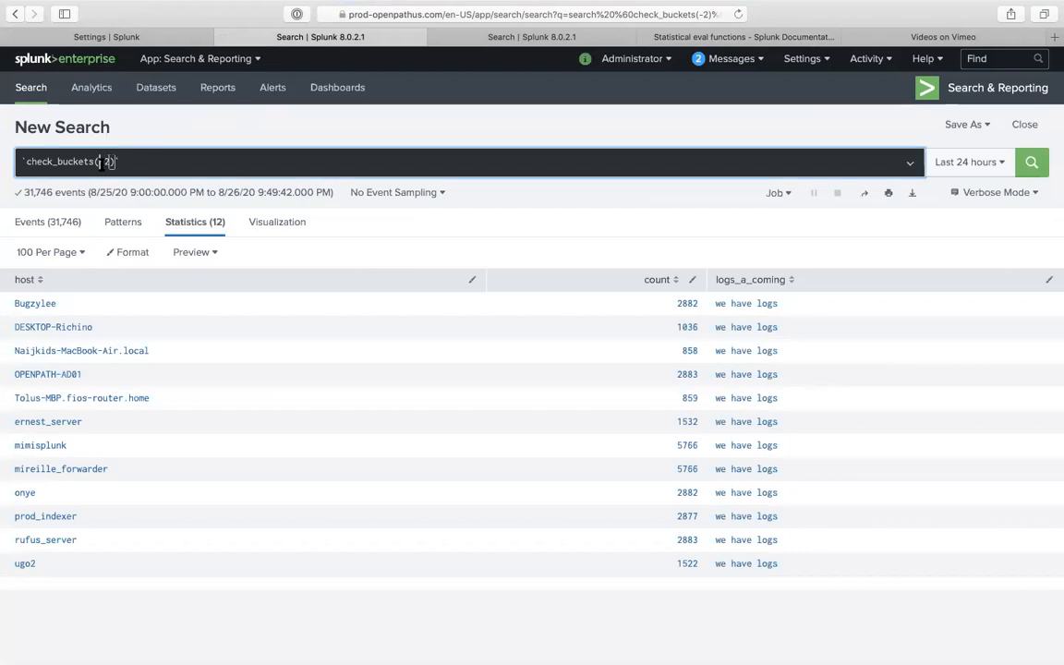
{"action": "left_click", "coordinate": [104, 160]}
{"action": "type", "text": "8888"}
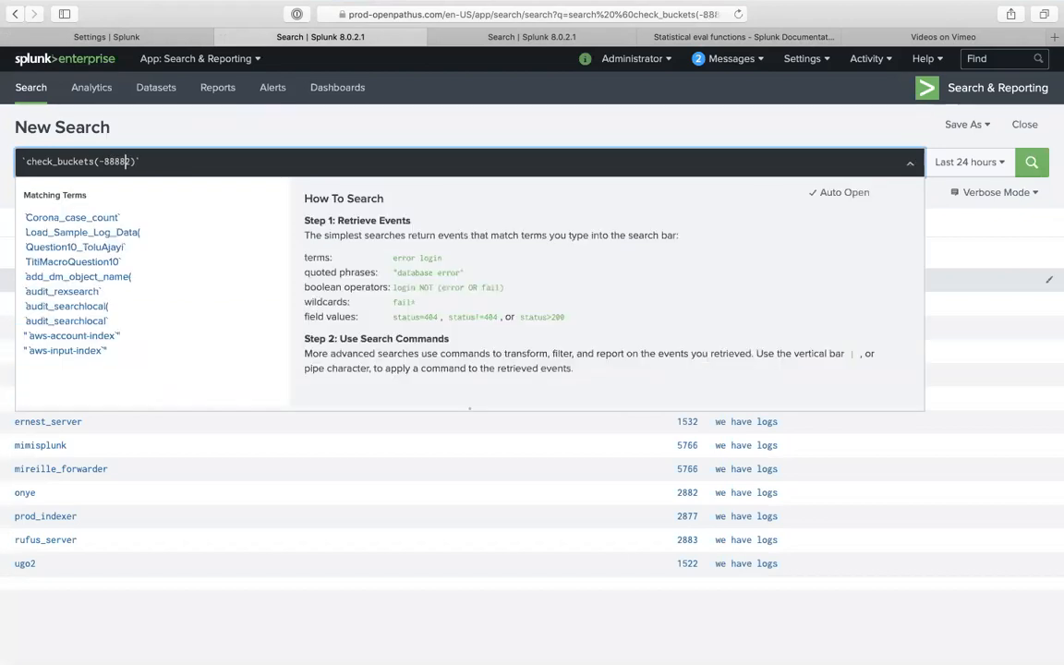
{"action": "key", "text": "Return"}
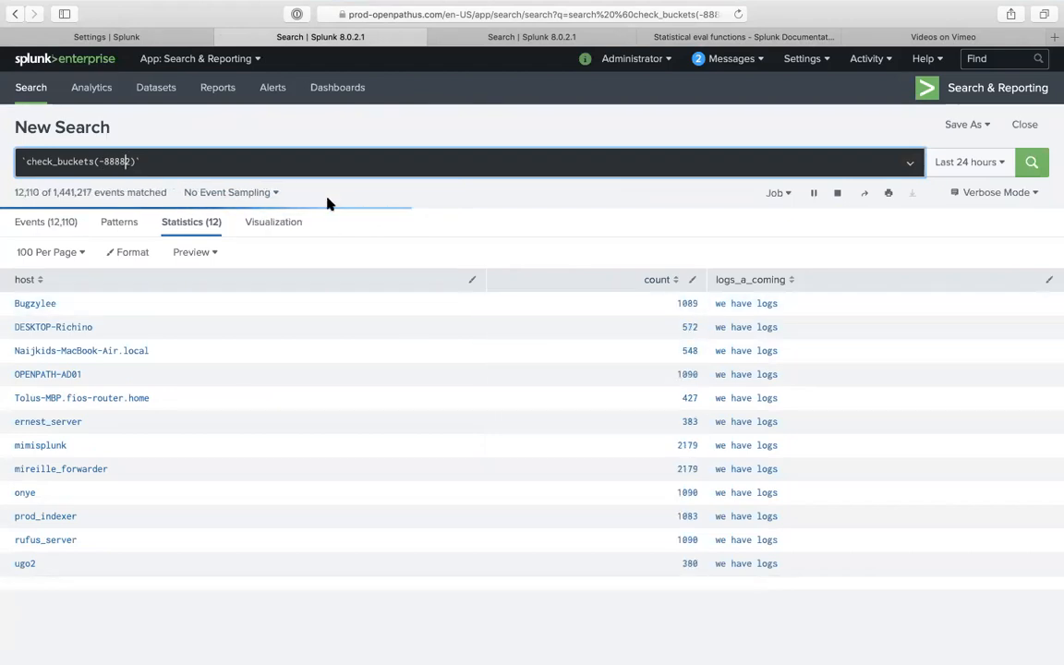
- Fix the macro call's backtick, rerun, and show the expanded check_buckets(-88882) search string
{"action": "type", "text": "`"}
{"action": "left_click", "coordinate": [294, 157]}
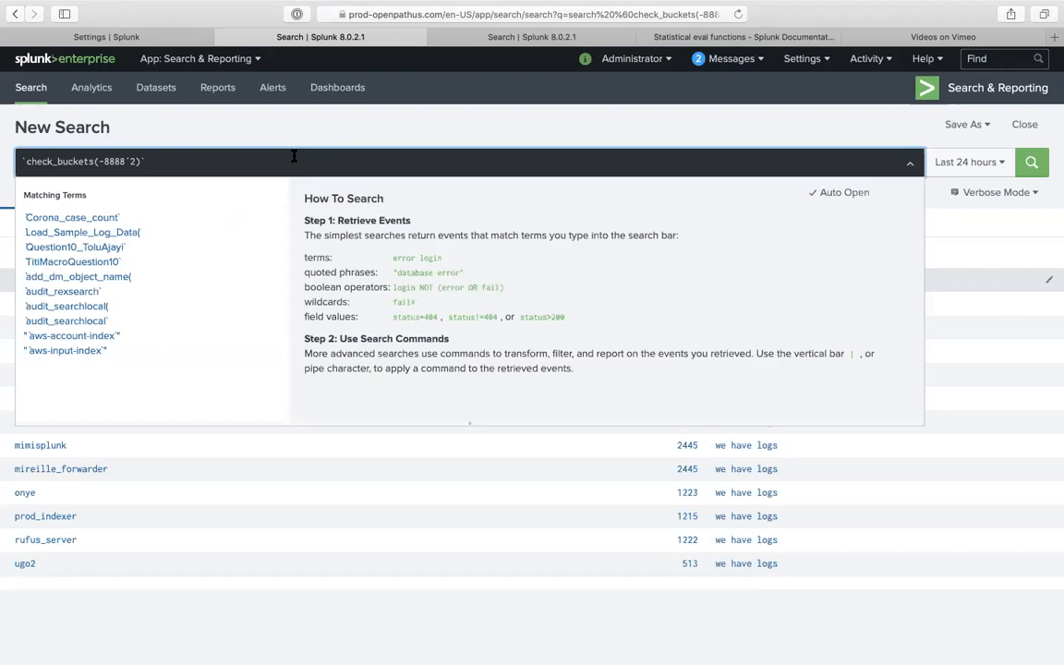
{"action": "key", "text": "Return"}
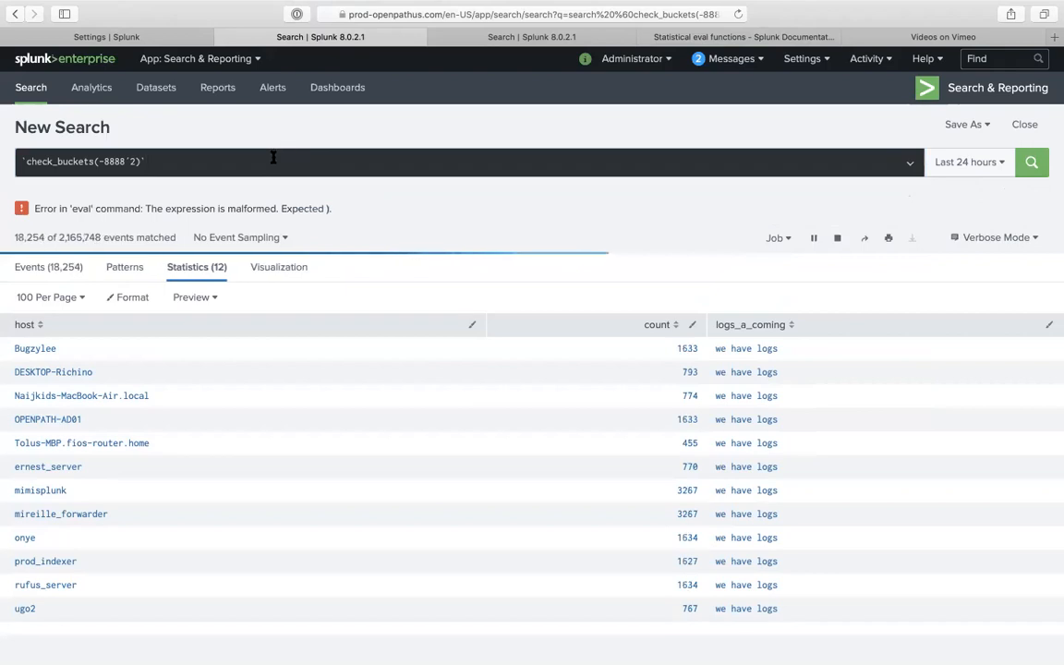
{"action": "left_click", "coordinate": [280, 144]}
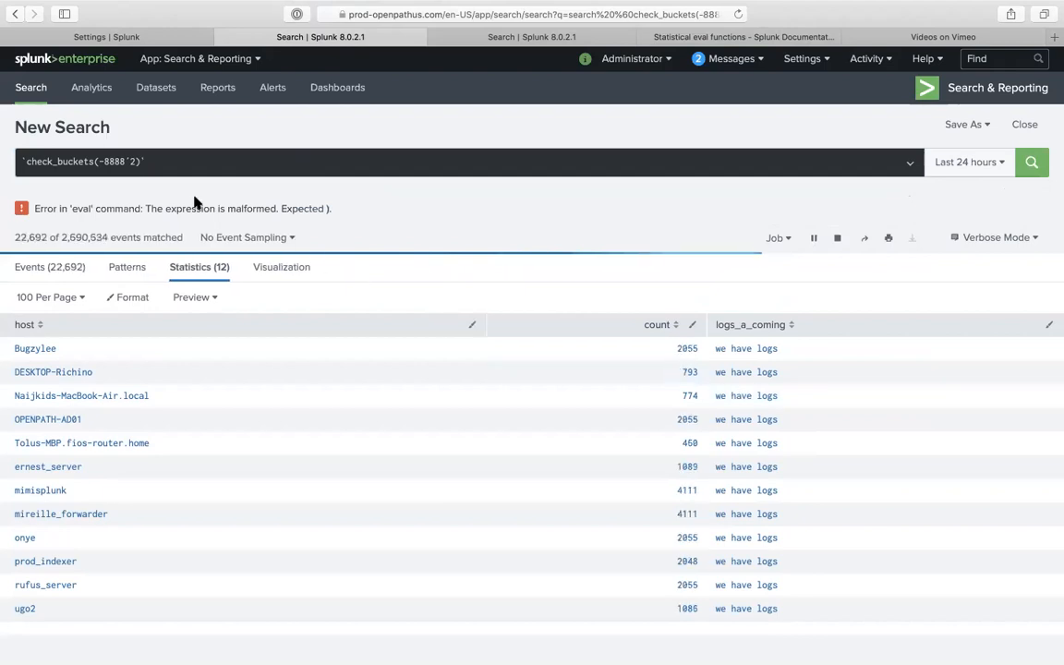
{"action": "left_click", "coordinate": [125, 161]}
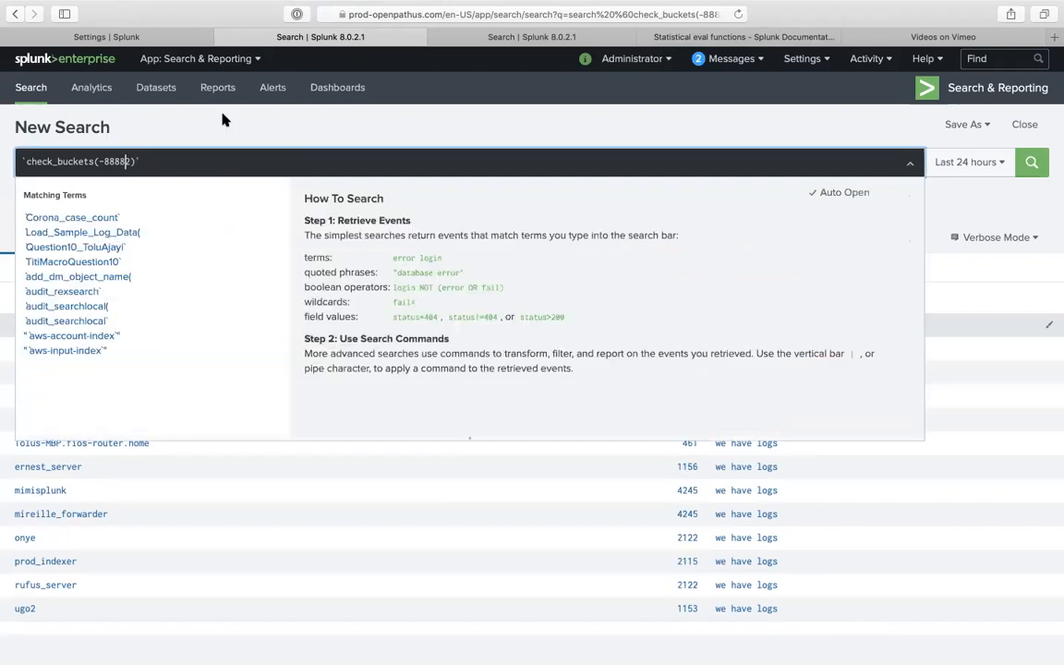
{"action": "left_click", "coordinate": [222, 118]}
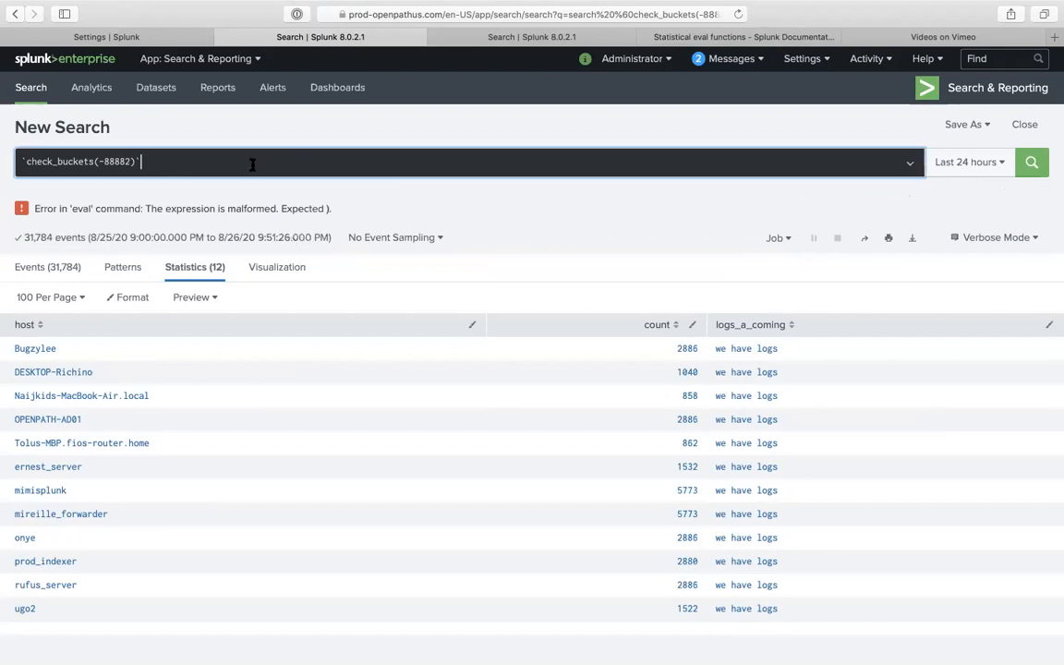
{"action": "key", "text": "super+shift+e"}
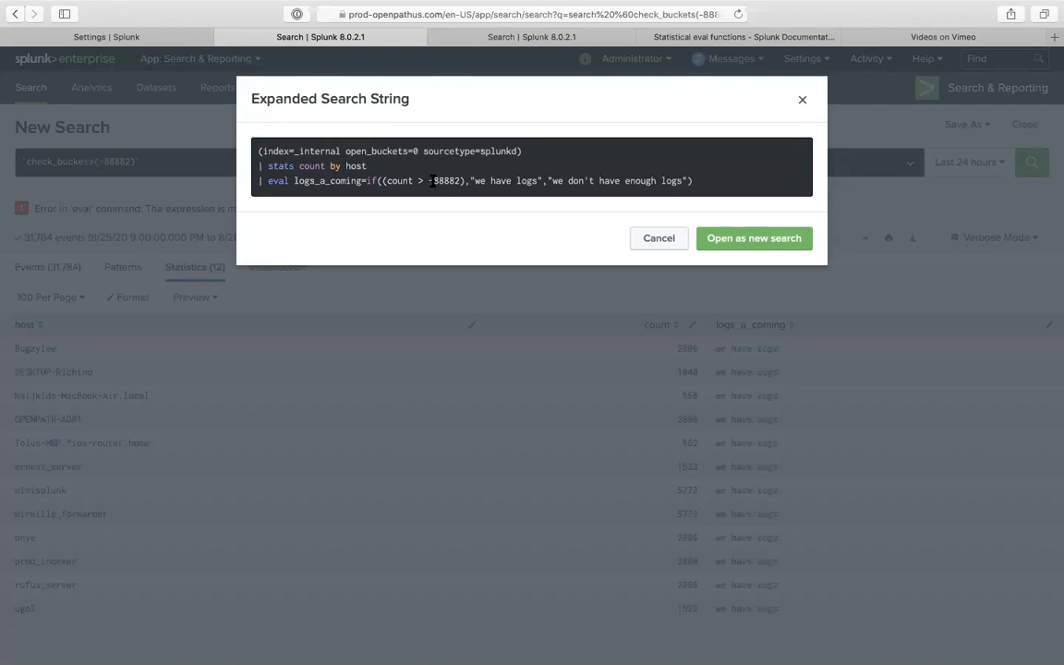
- Highlight the -88882 threshold in the expanded eval line, then return to the Search macros list
{"action": "left_click_drag", "start_coordinate": [428, 181], "coordinate": [459, 205]}
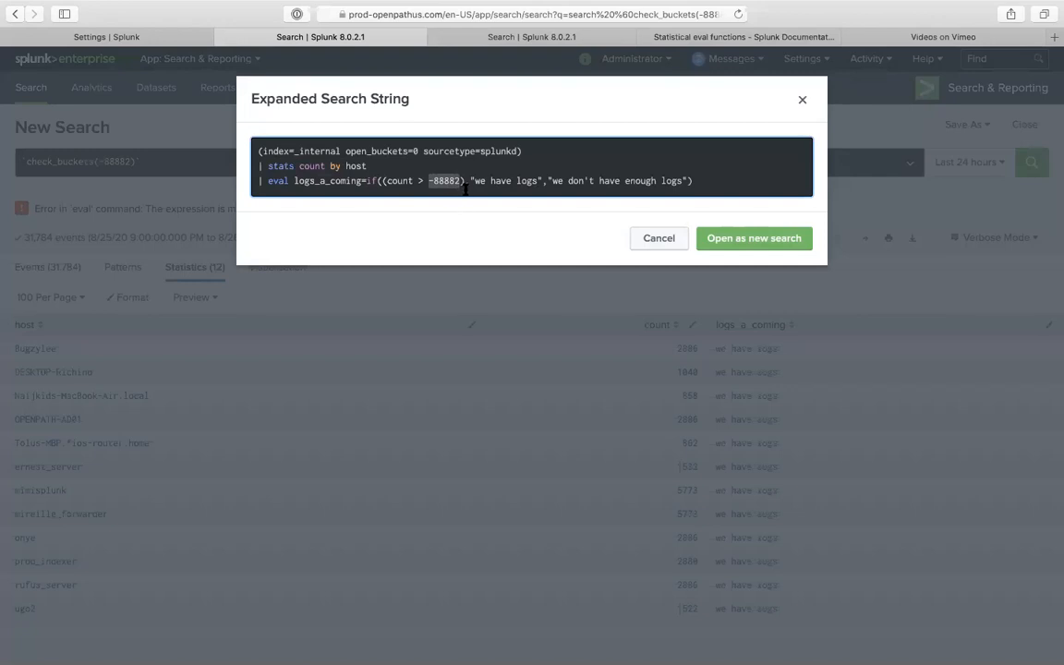
{"action": "left_click", "coordinate": [465, 189]}
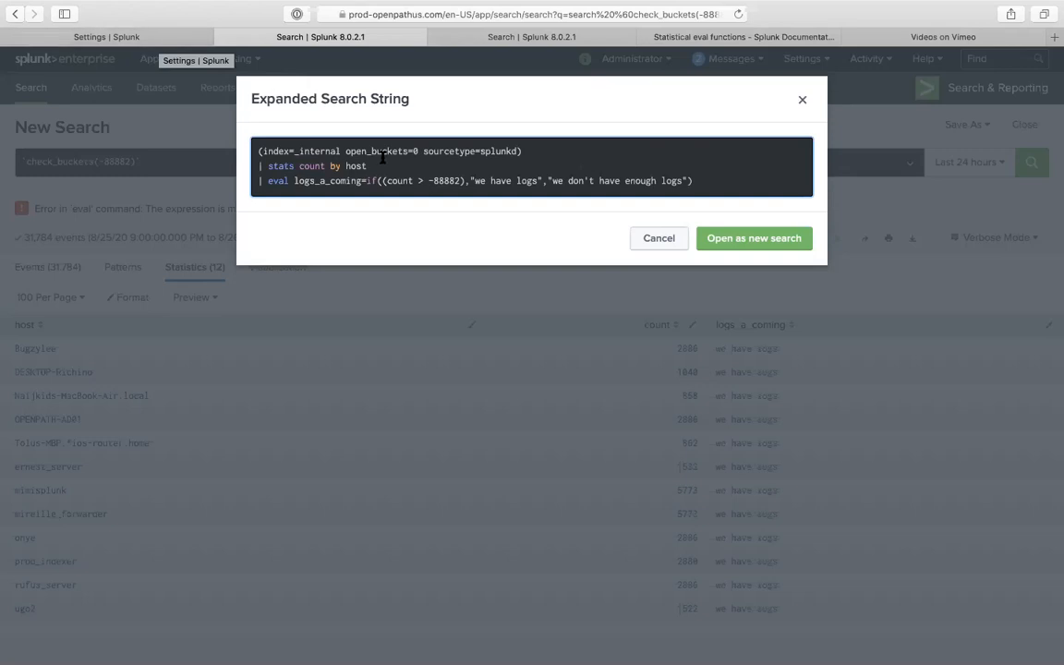
{"action": "left_click_drag", "start_coordinate": [430, 181], "coordinate": [462, 181]}
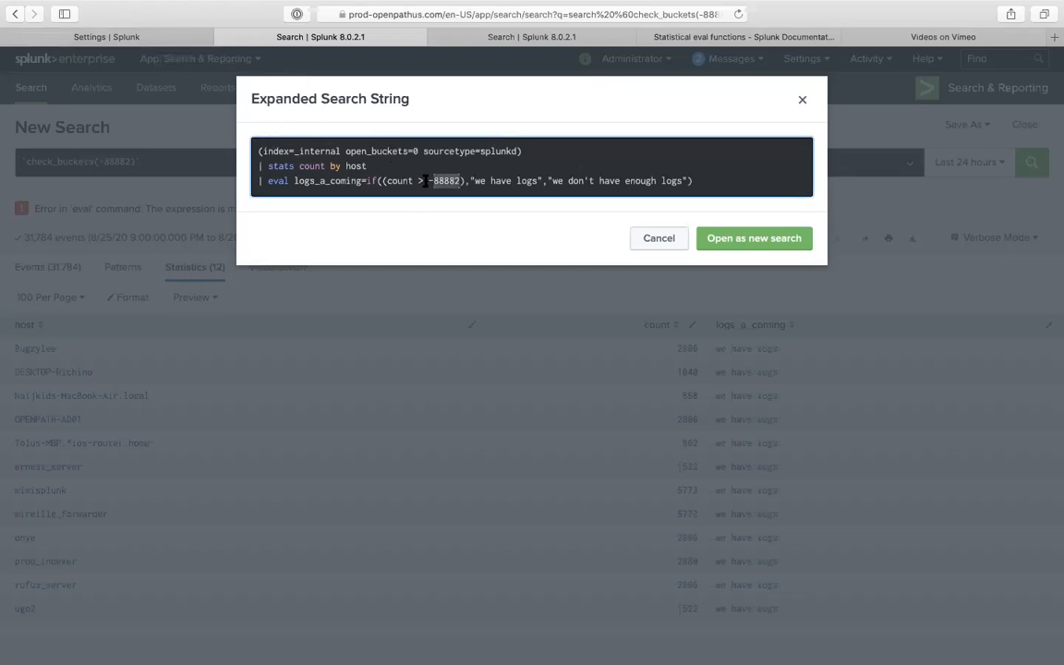
{"action": "left_click", "coordinate": [145, 38]}
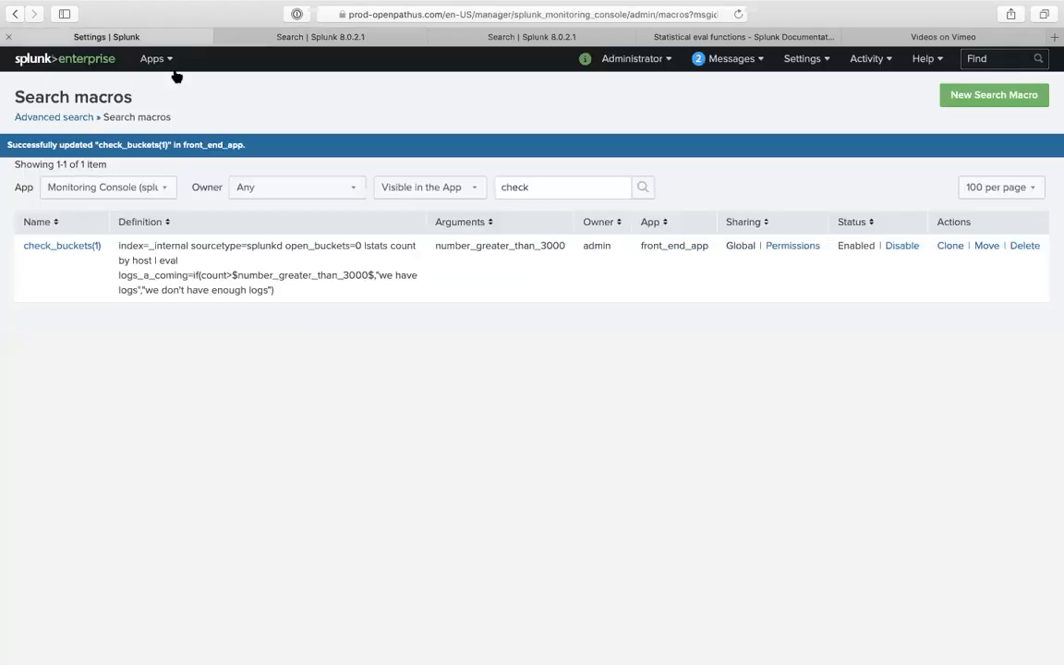
- Open the check_buckets(1) macro for editing and compare it with the expanded search
{"action": "left_click", "coordinate": [90, 247]}
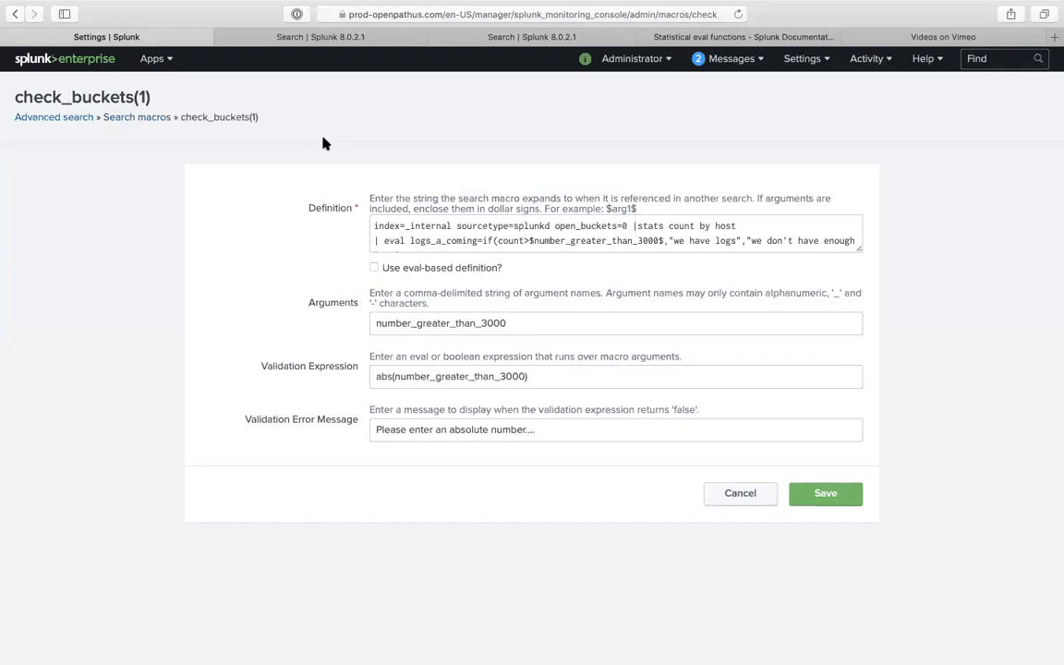
{"action": "left_click", "coordinate": [333, 37]}
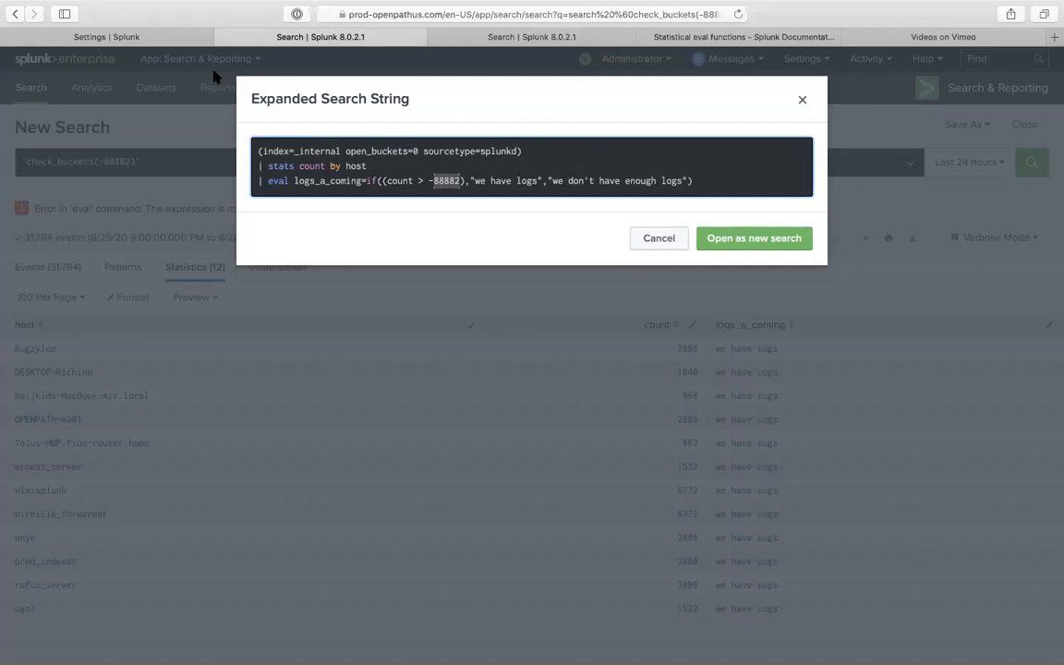
{"action": "left_click", "coordinate": [180, 42]}
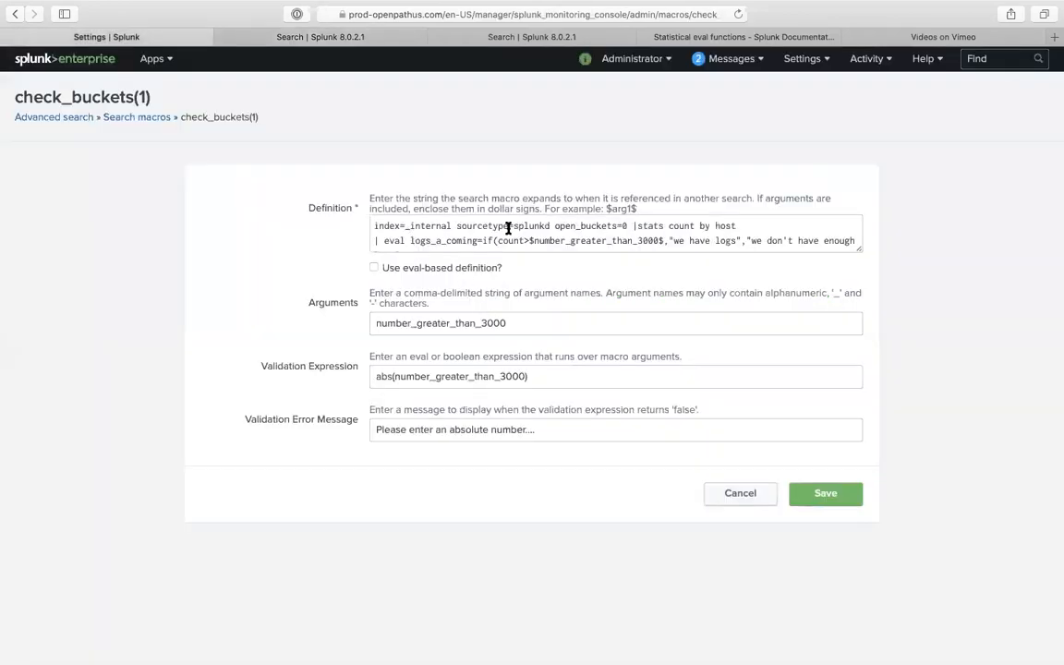
{"action": "scroll", "coordinate": [536, 237], "scroll_direction": "down", "scroll_amount": 1}
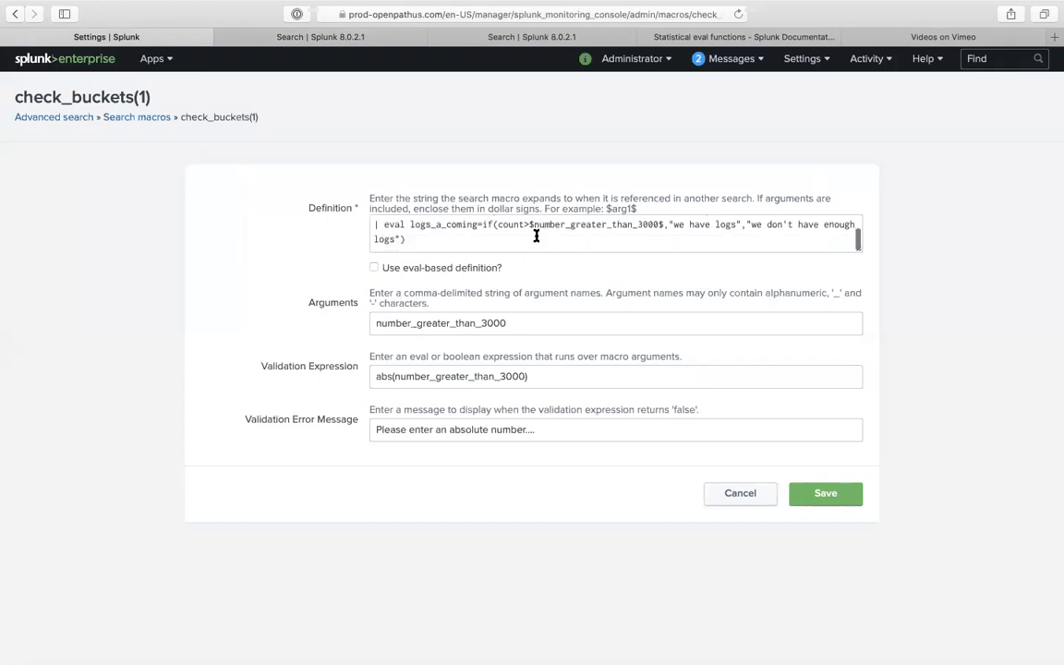
{"action": "left_click", "coordinate": [358, 41]}
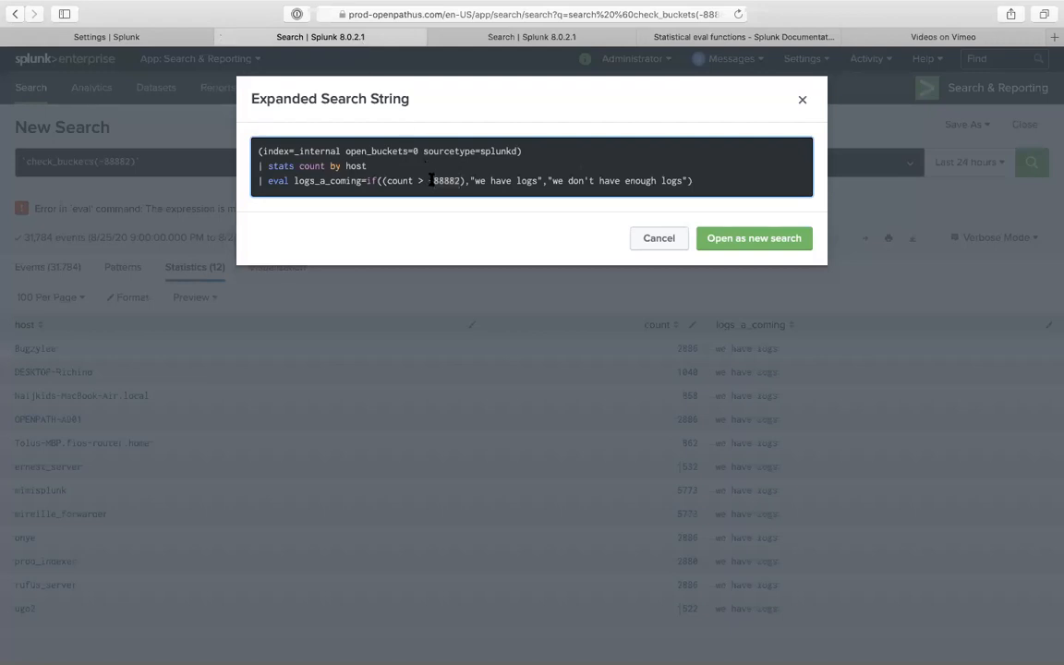
- Select the -88882 value in the expanded eval line
{"action": "left_click_drag", "start_coordinate": [426, 180], "coordinate": [462, 181]}
{"action": "left_click", "coordinate": [432, 184]}
{"action": "left_click", "coordinate": [428, 182]}
{"action": "double_click", "coordinate": [428, 182]}
- Inspect the macro's Validation Expression and number_greater_than_3000 argument, then return to the expanded search
{"action": "left_click", "coordinate": [164, 37]}
{"action": "left_click", "coordinate": [415, 383]}
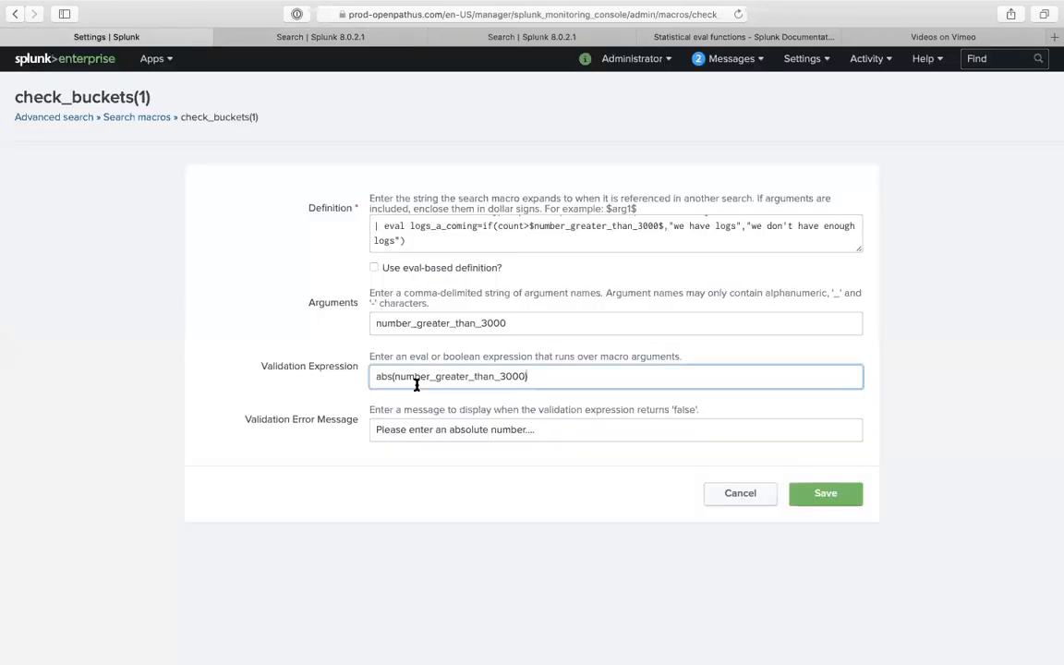
{"action": "triple_click", "coordinate": [415, 384]}
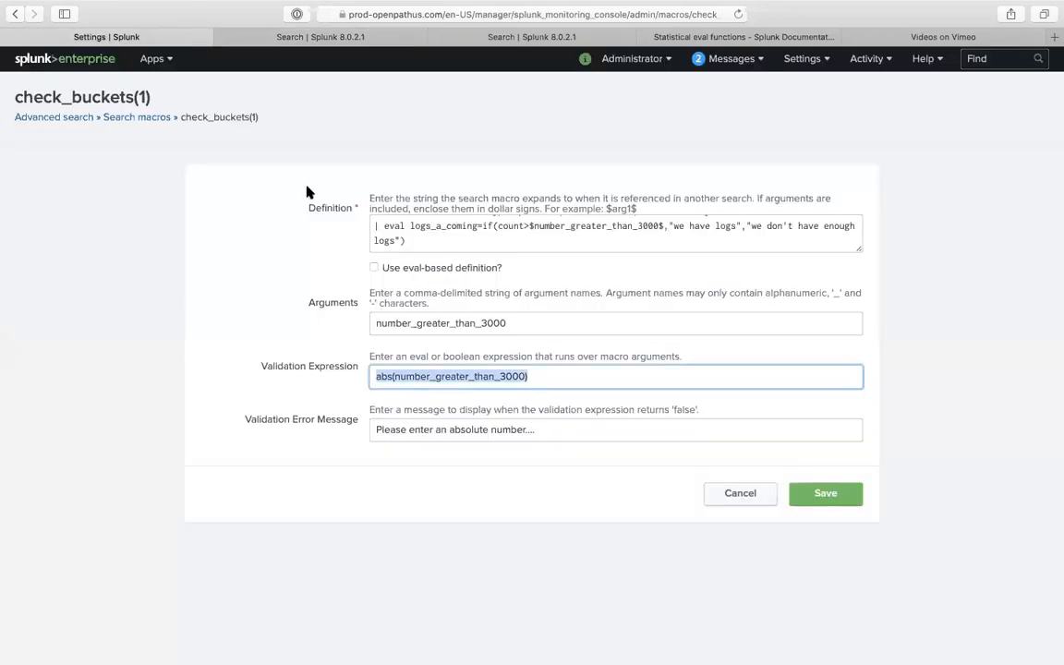
{"action": "left_click", "coordinate": [484, 376]}
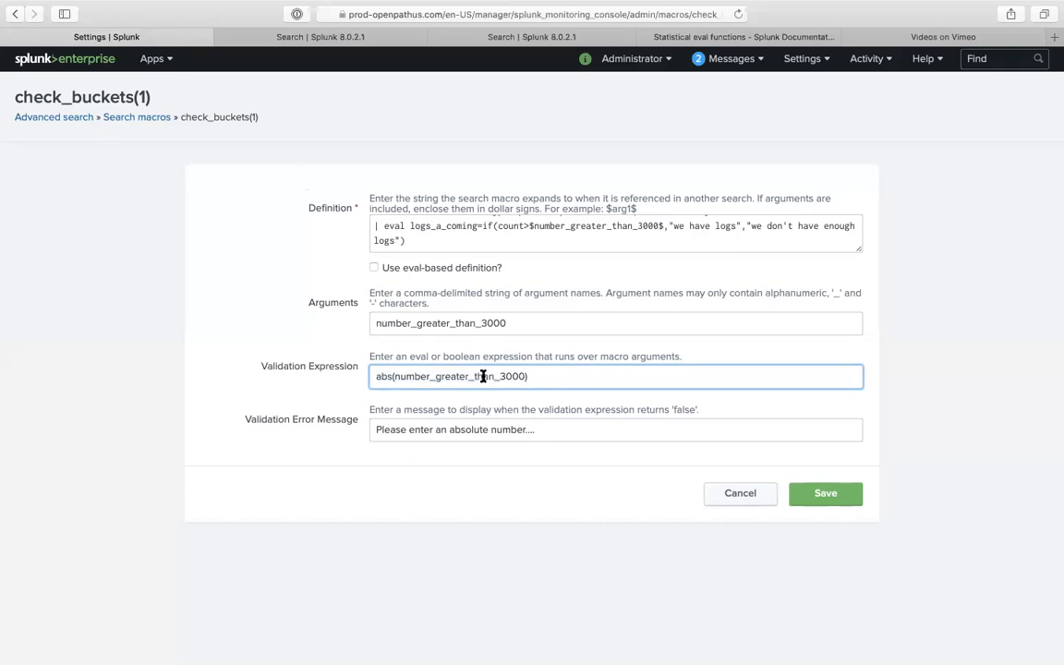
{"action": "double_click", "coordinate": [476, 323]}
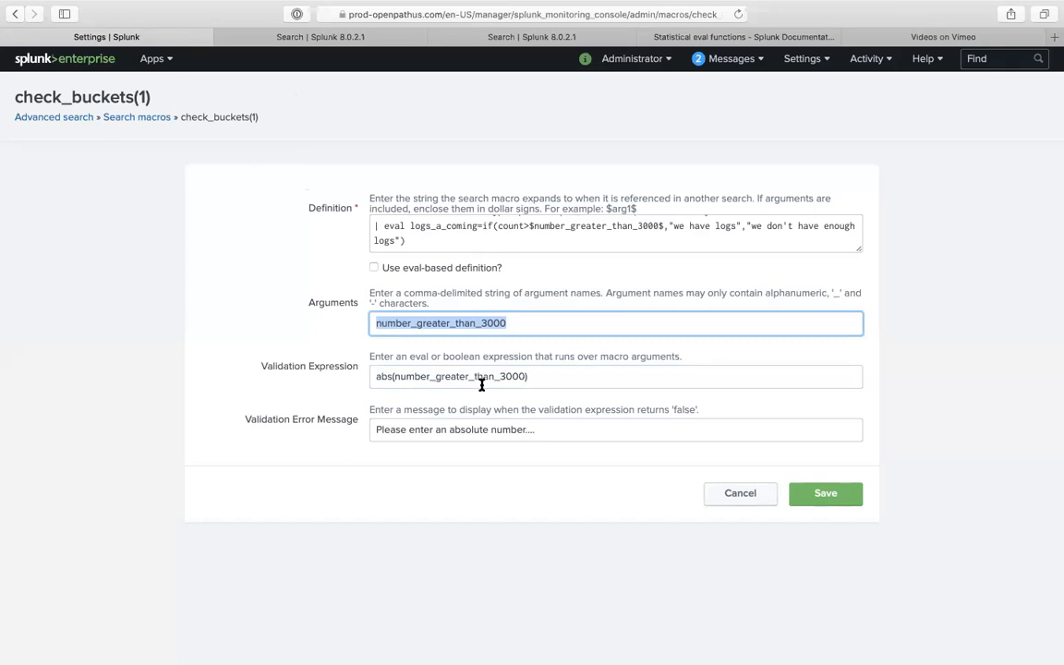
{"action": "left_click", "coordinate": [361, 37]}
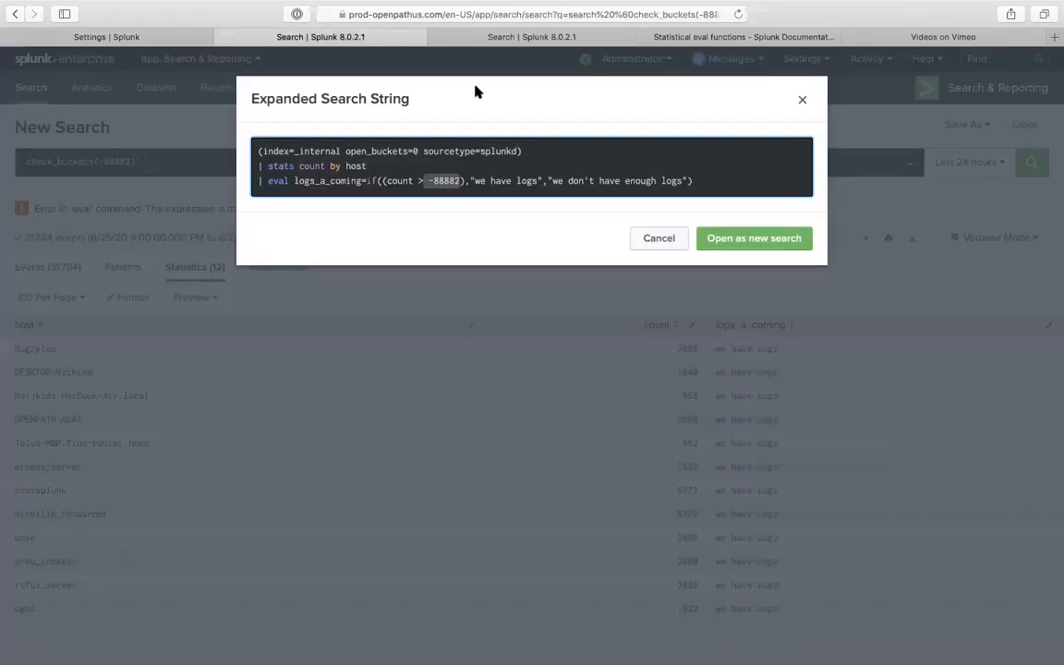
- Close the expanded search window and add a new pipe line after the check_buckets(-88882) macro
{"action": "left_click", "coordinate": [799, 98]}
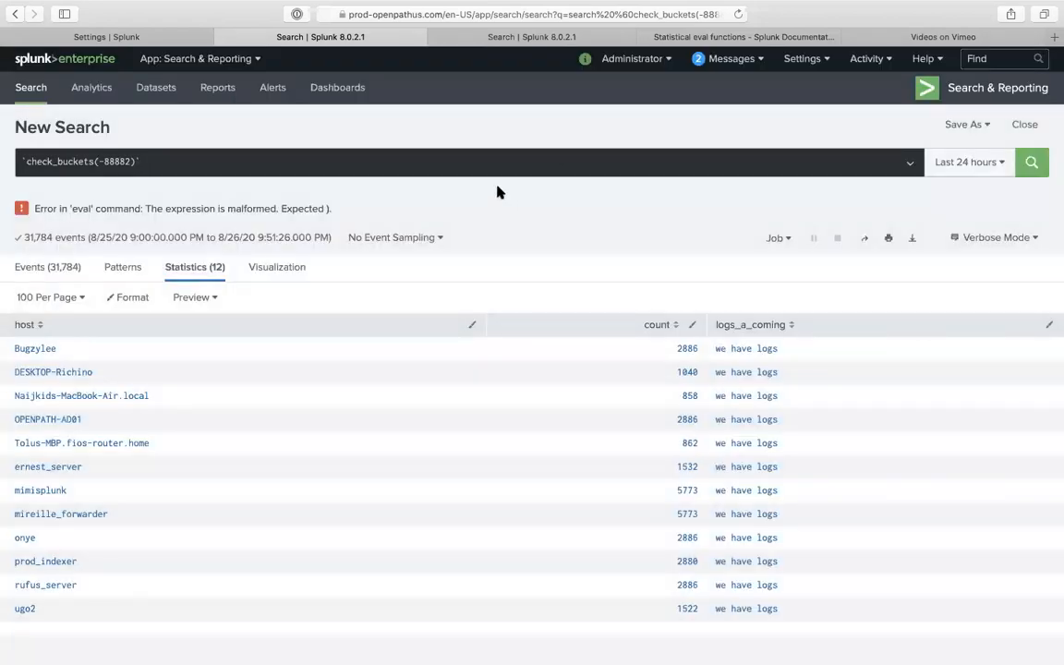
{"action": "left_click", "coordinate": [481, 157]}
{"action": "double_click", "coordinate": [470, 158]}
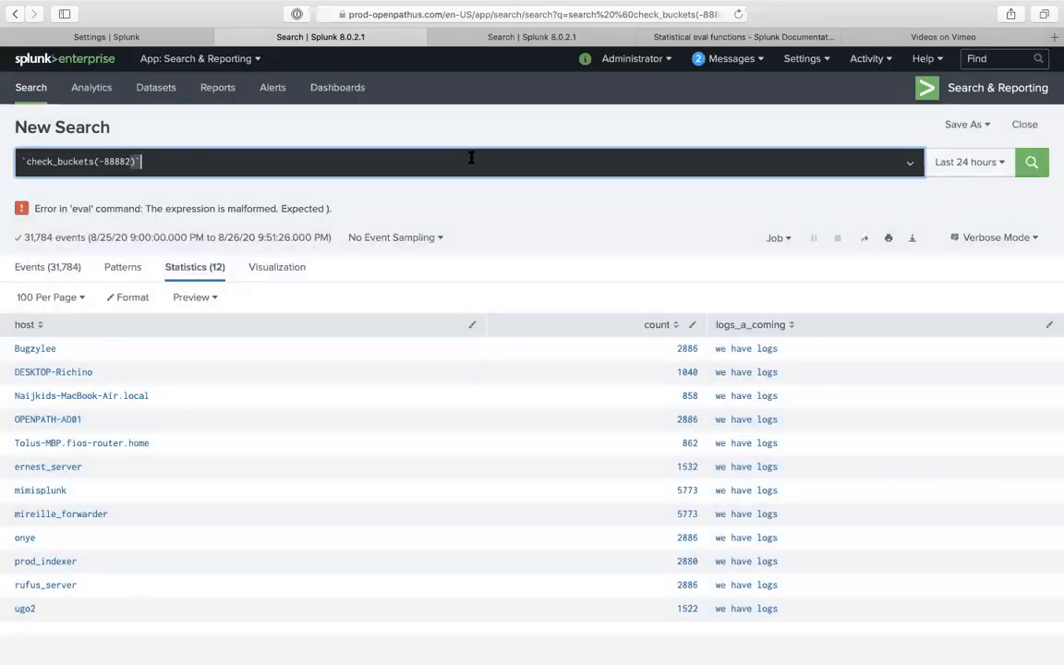
{"action": "key", "text": "shift+Return"}
{"action": "type", "text": "|"}
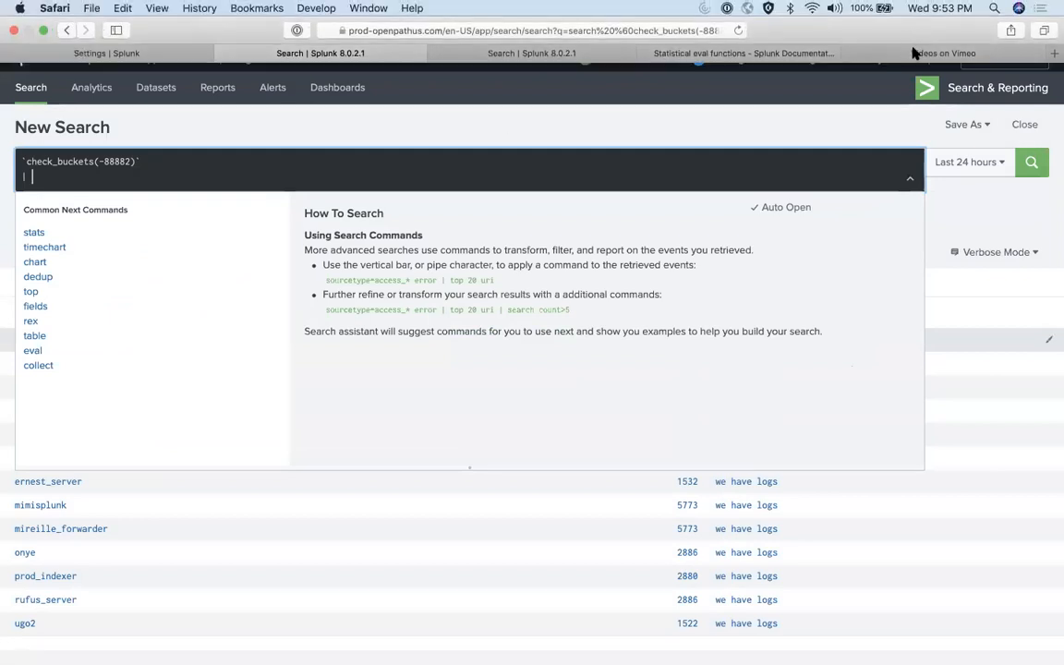
- Return to the top of the Statistical eval functions documentation page
{"action": "left_click", "coordinate": [755, 54]}
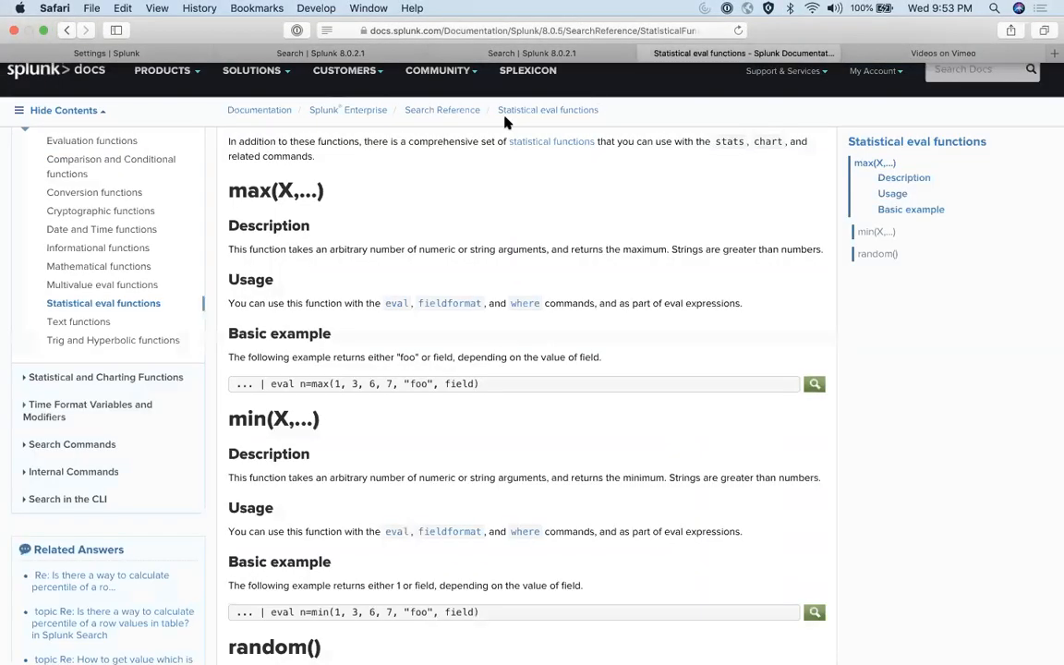
{"action": "scroll", "coordinate": [173, 247], "scroll_direction": "up", "scroll_amount": 5}
{"action": "scroll", "coordinate": [123, 446], "scroll_direction": "down", "scroll_amount": 5}
{"action": "scroll", "coordinate": [124, 392], "scroll_direction": "up", "scroll_amount": 5}
{"action": "left_click", "coordinate": [545, 14]}
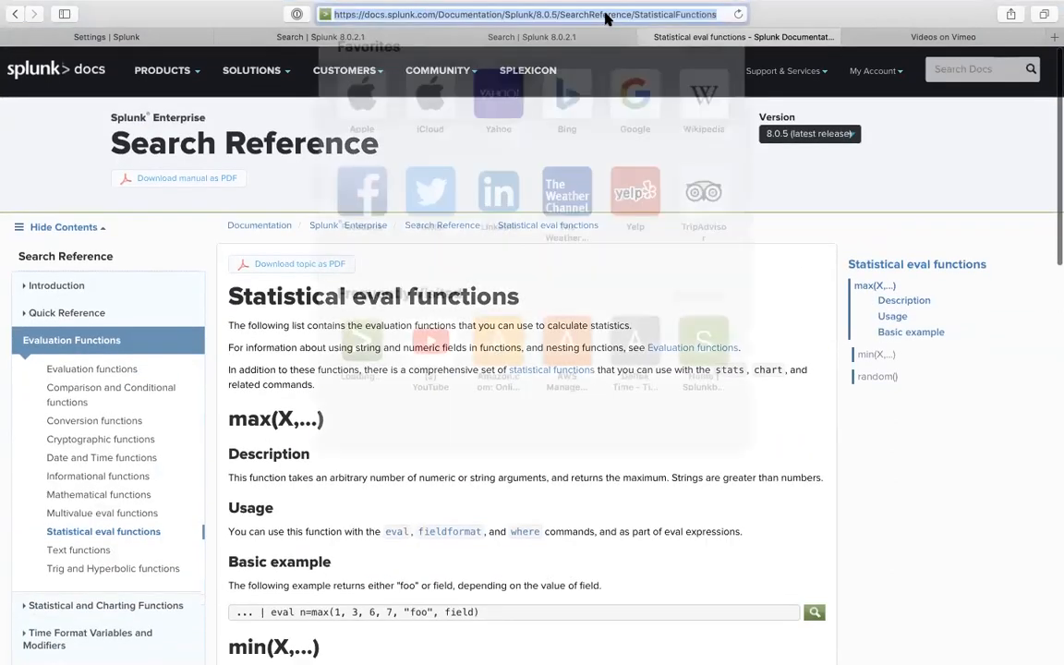
- Google 'rangemap', refine it to 'rangemap splunk', and open the rangemap Splunk Documentation result
{"action": "type", "text": "rang"}
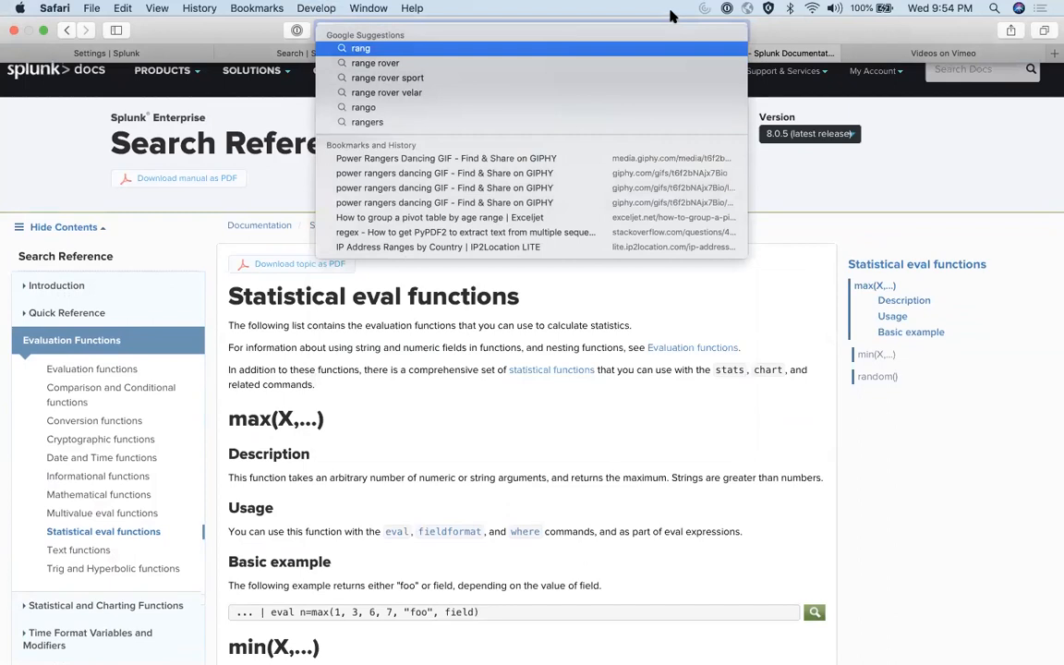
{"action": "type", "text": "e"}
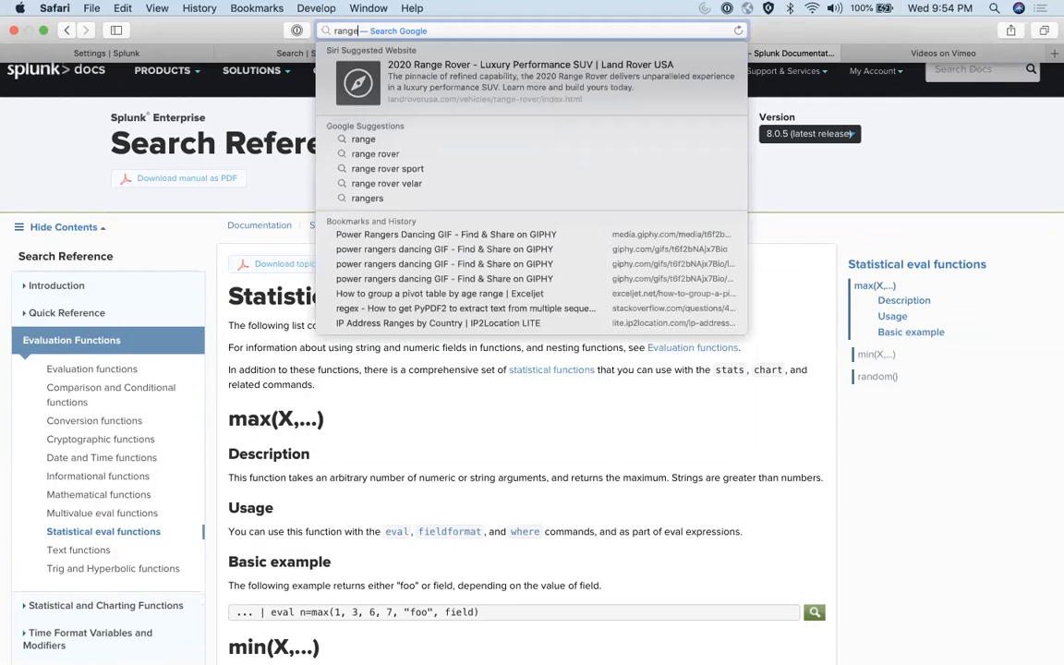
{"action": "type", "text": "map"}
{"action": "key", "text": "Return"}
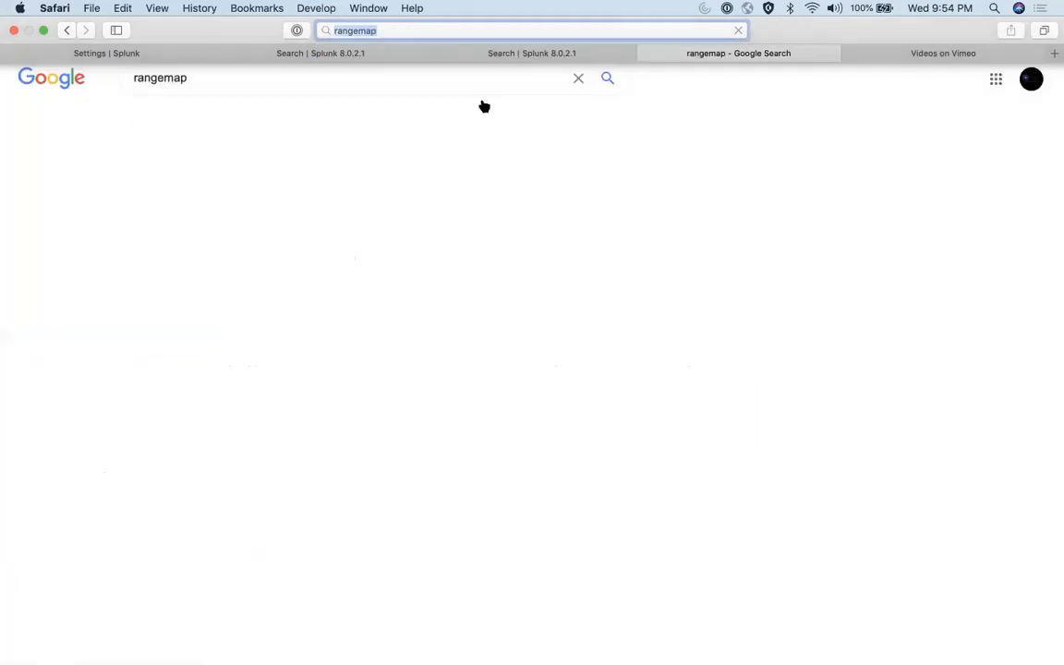
{"action": "left_click", "coordinate": [220, 83]}
{"action": "type", "text": "spl"}
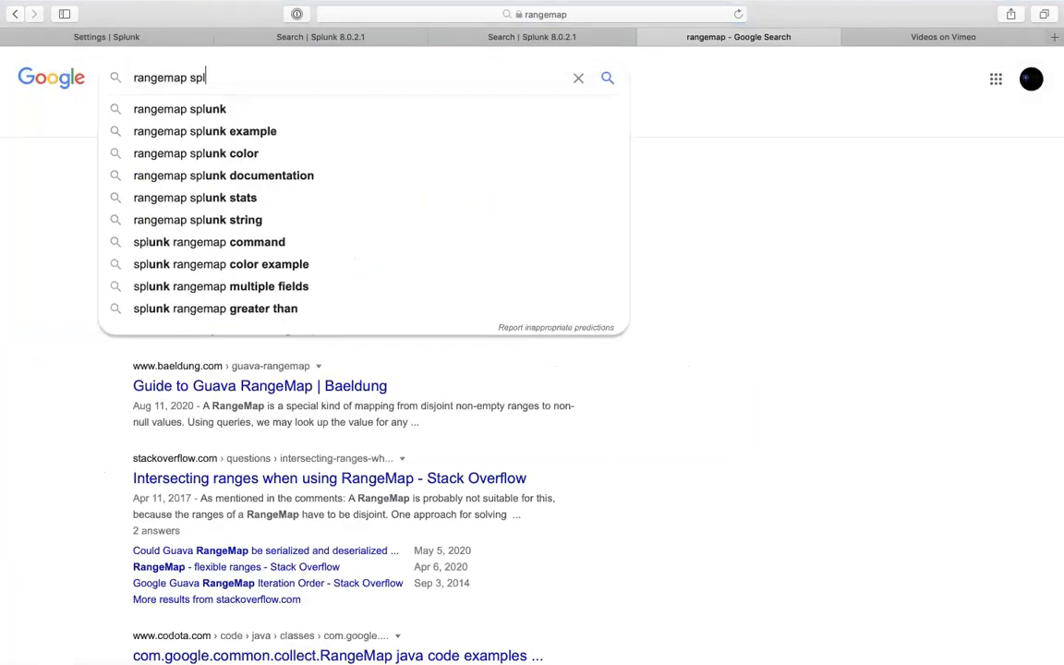
{"action": "type", "text": "unk"}
{"action": "key", "text": "Return"}
{"action": "left_click", "coordinate": [251, 202]}
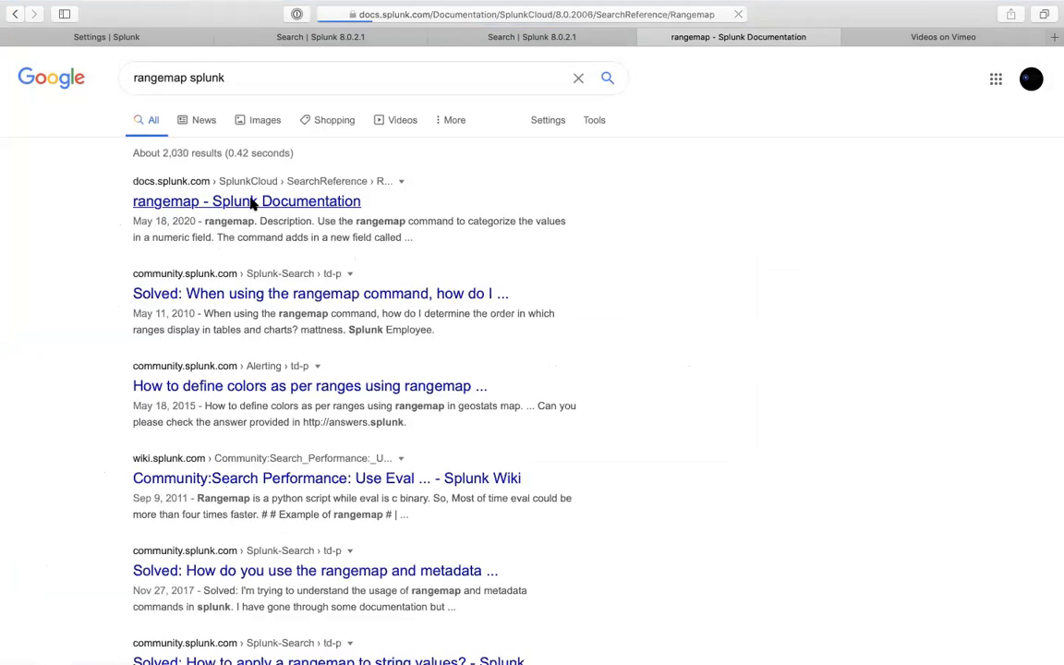
- Scroll the rangemap documentation down to Example 1 and highlight its code line
{"action": "scroll", "coordinate": [512, 443], "scroll_direction": "down", "scroll_amount": 2}
{"action": "scroll", "coordinate": [513, 444], "scroll_direction": "down", "scroll_amount": 10}
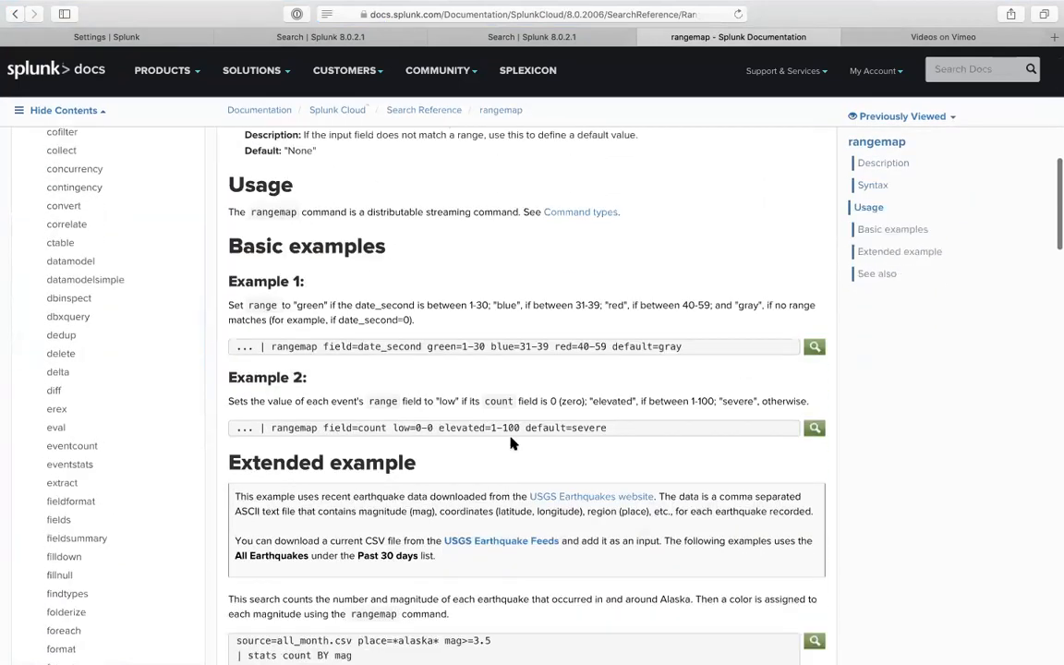
{"action": "scroll", "coordinate": [513, 443], "scroll_direction": "down", "scroll_amount": 2}
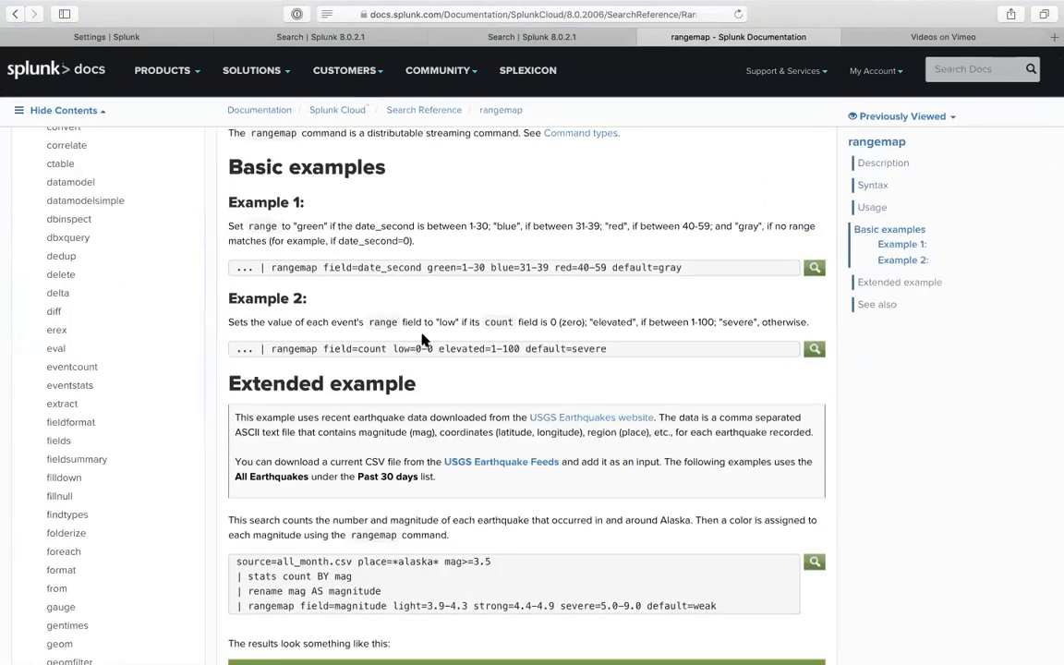
{"action": "scroll", "coordinate": [305, 332], "scroll_direction": "down", "scroll_amount": 4}
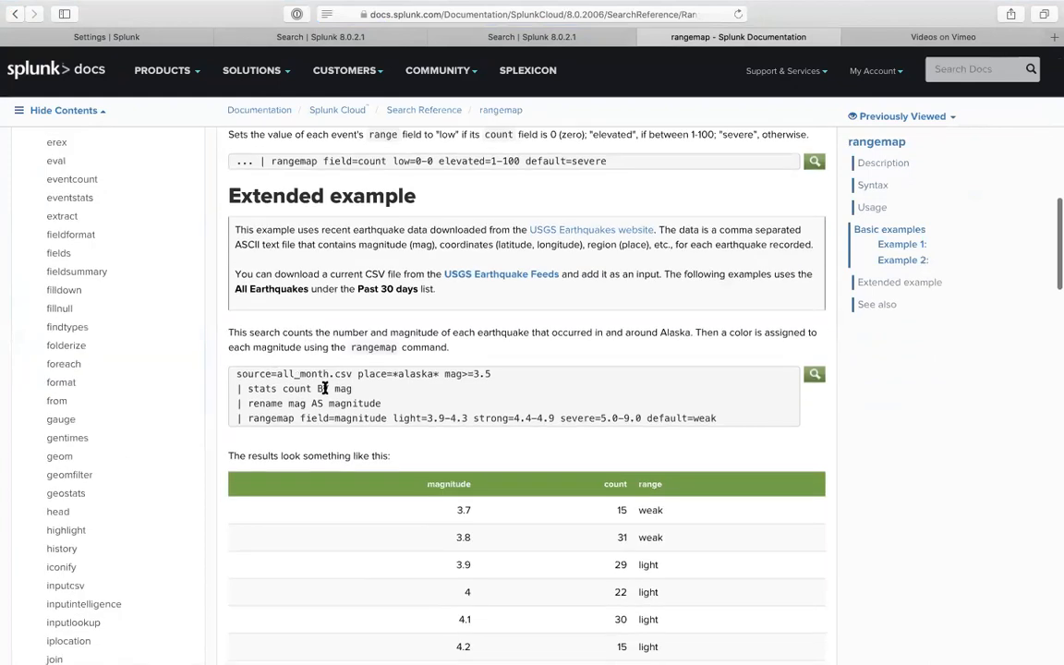
{"action": "scroll", "coordinate": [324, 390], "scroll_direction": "down", "scroll_amount": 3}
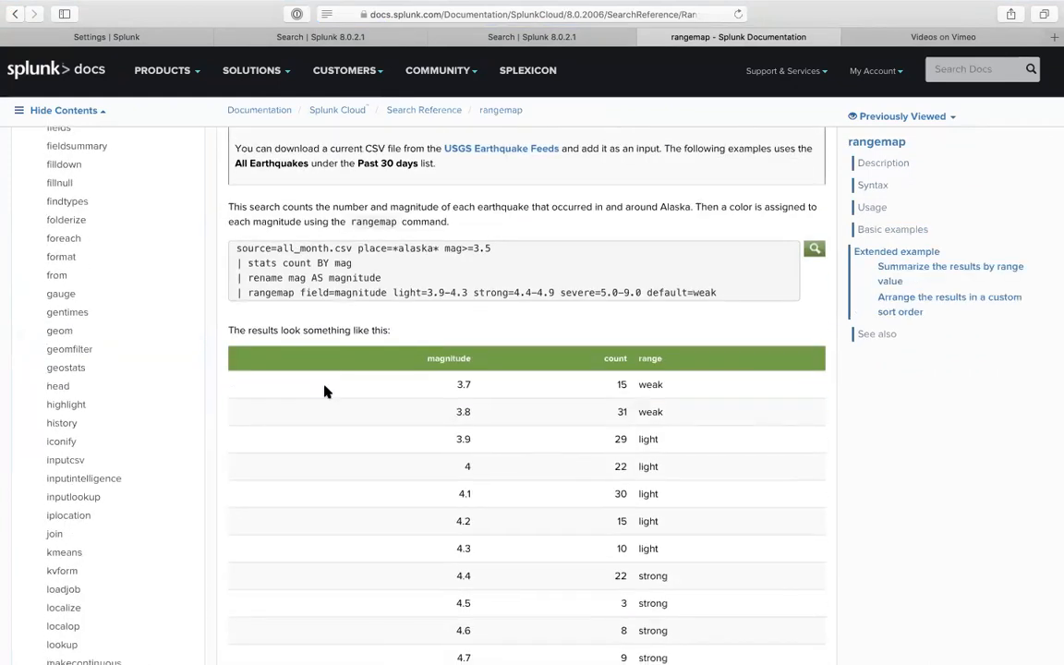
{"action": "scroll", "coordinate": [323, 388], "scroll_direction": "down", "scroll_amount": 3}
{"action": "scroll", "coordinate": [323, 380], "scroll_direction": "up", "scroll_amount": 5}
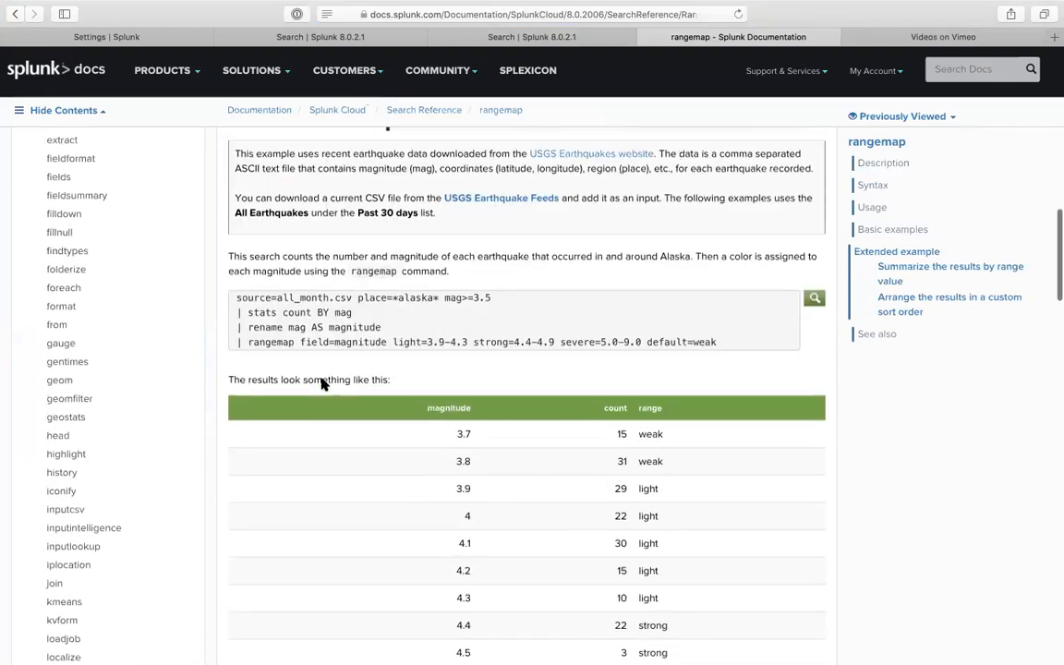
{"action": "scroll", "coordinate": [354, 347], "scroll_direction": "up", "scroll_amount": 6}
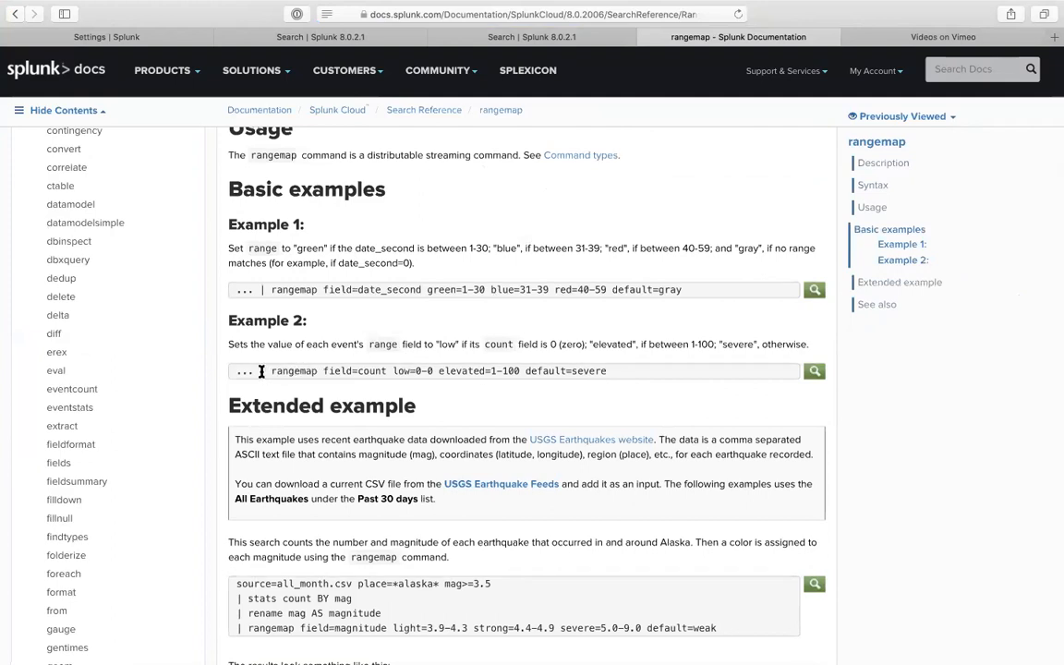
{"action": "left_click_drag", "start_coordinate": [247, 289], "coordinate": [715, 290]}
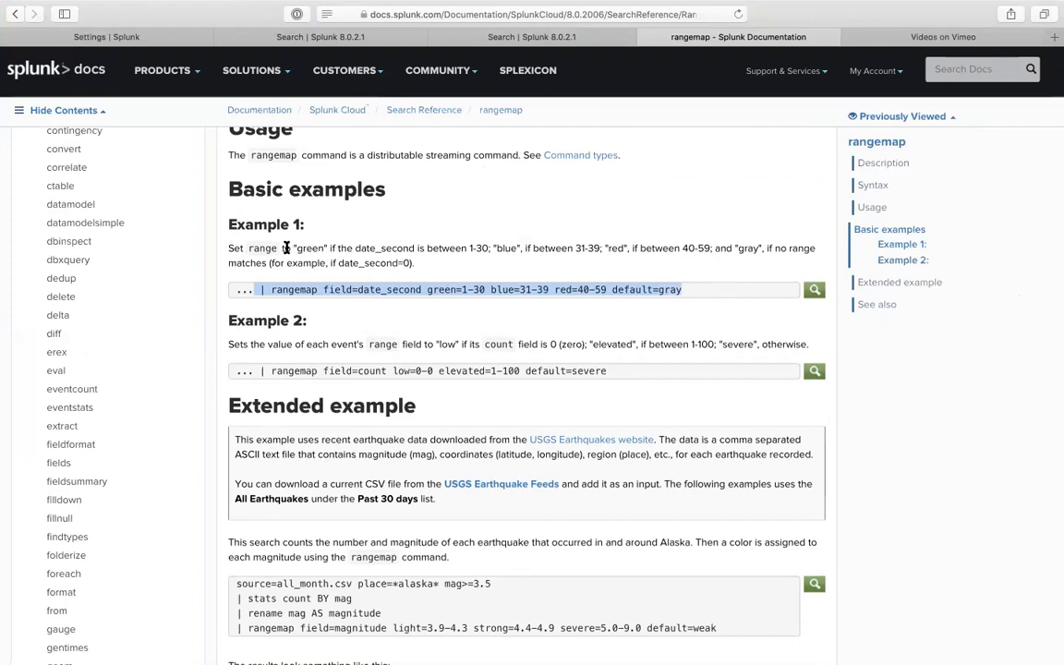
{"action": "left_click", "coordinate": [384, 289]}
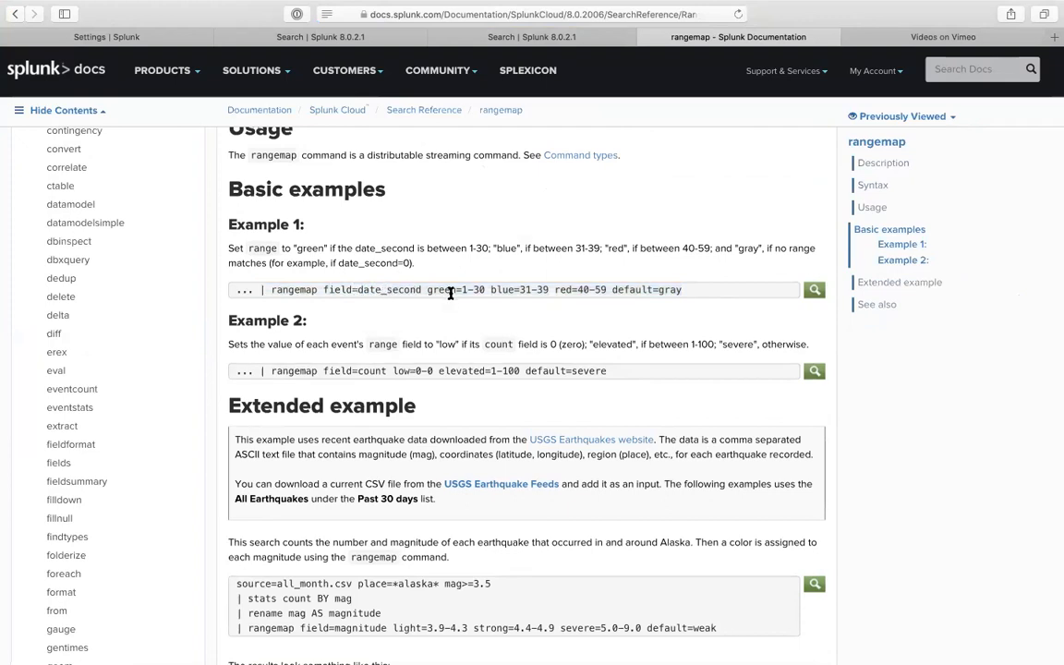
- Select Example 1's rangemap command from the pipe to default=gray and return to New Search
{"action": "left_click_drag", "start_coordinate": [463, 289], "coordinate": [483, 289]}
{"action": "triple_click", "coordinate": [679, 289]}
{"action": "key", "text": "super+c"}
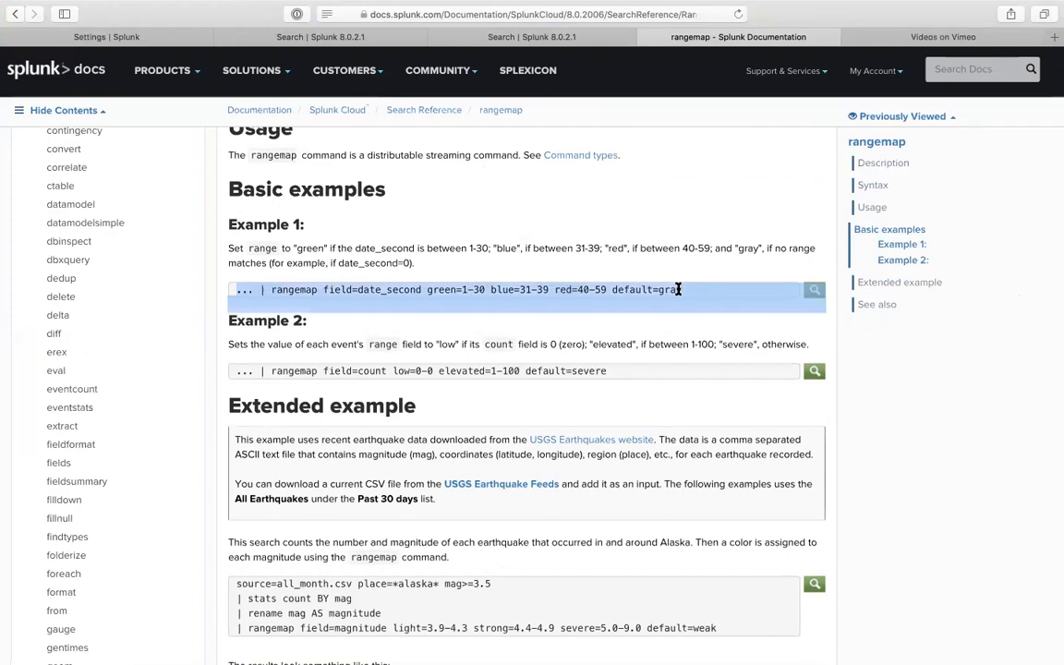
{"action": "left_click_drag", "start_coordinate": [678, 289], "coordinate": [251, 292]}
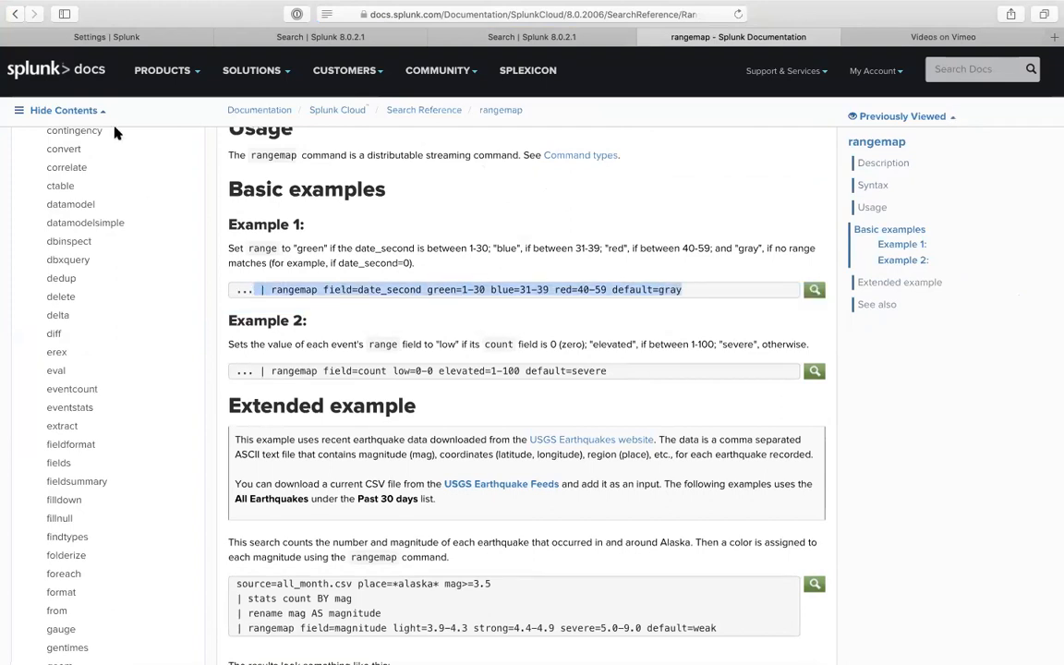
{"action": "left_click", "coordinate": [171, 36]}
{"action": "left_click", "coordinate": [304, 36]}
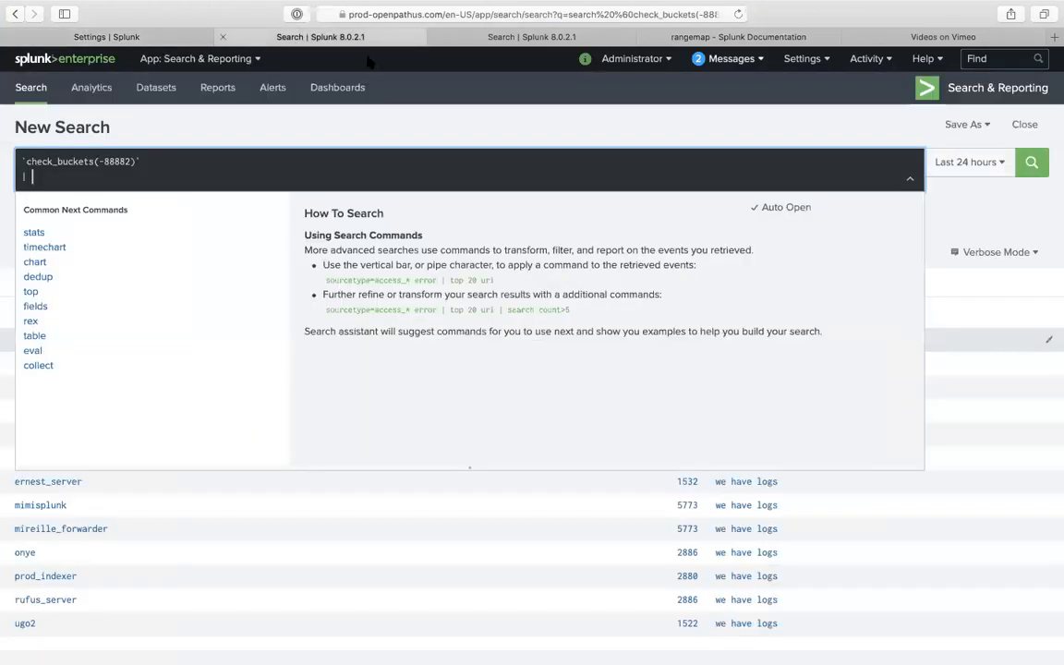
- Paste the rangemap command after the macro, change field=date_second to field=count, and run
{"action": "key", "text": "BackSpace"}
{"action": "key", "text": "BackSpace"}
{"action": "key", "text": "super+v"}
{"action": "key", "text": "Return"}
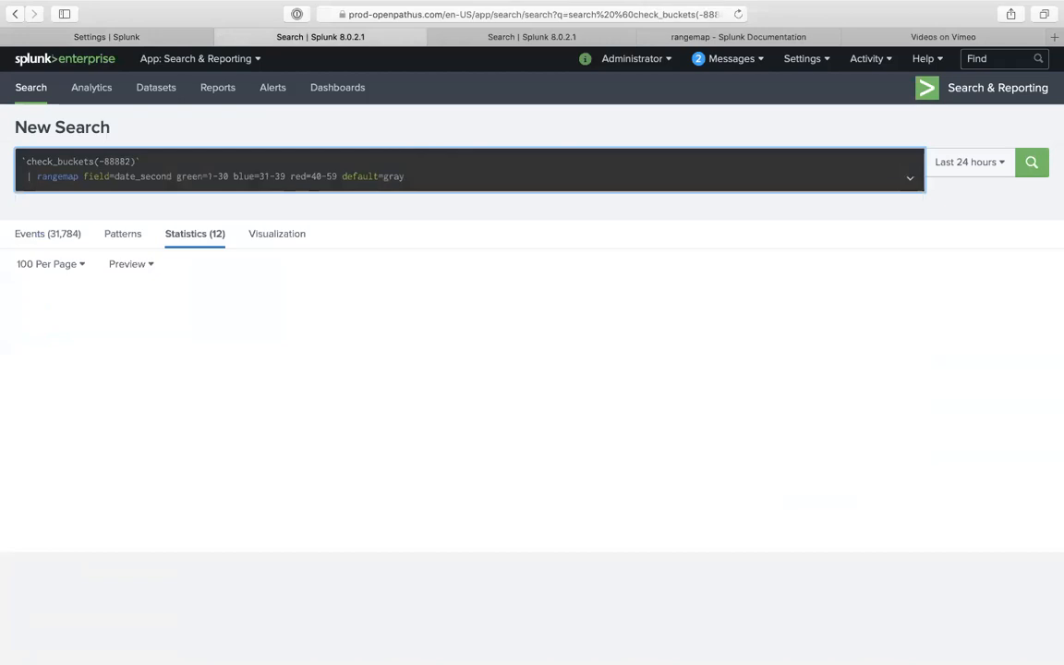
{"action": "double_click", "coordinate": [167, 176]}
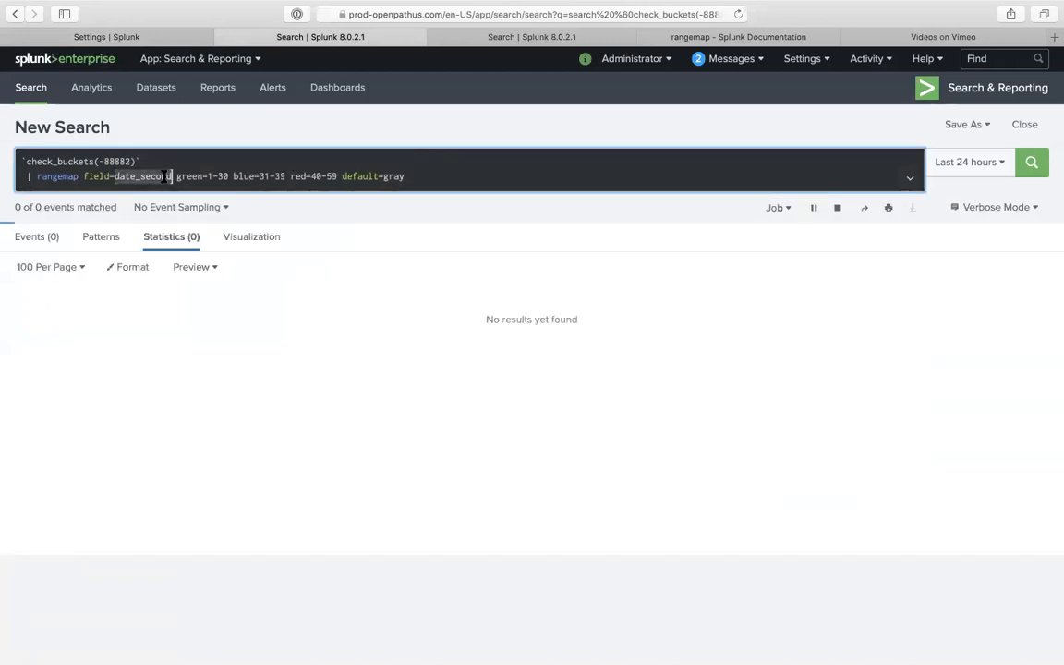
{"action": "type", "text": "count"}
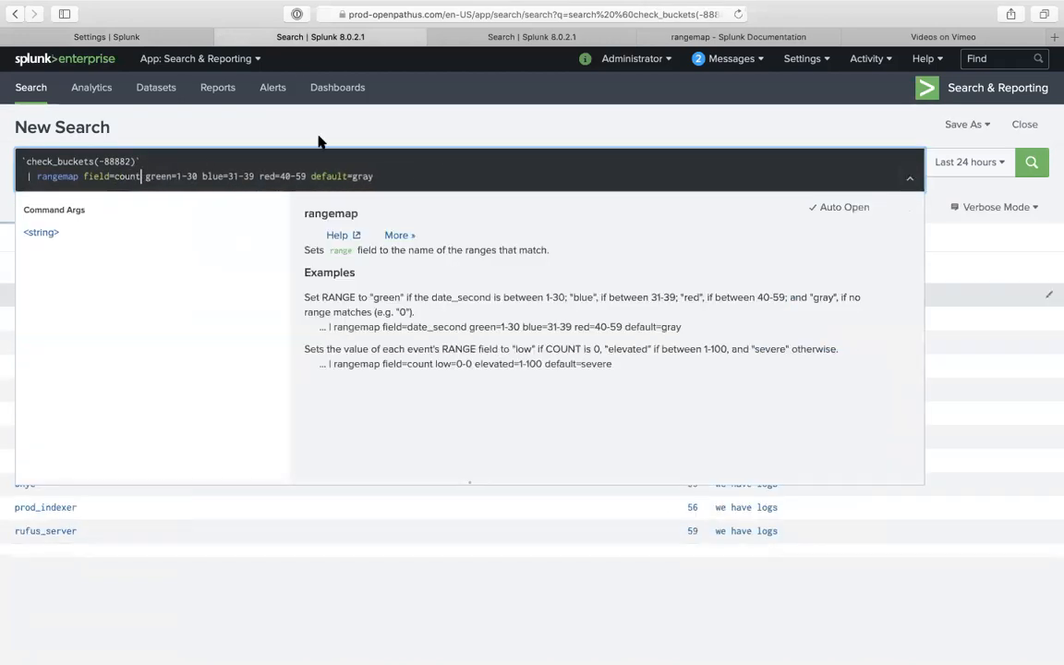
{"action": "key", "text": "Return"}
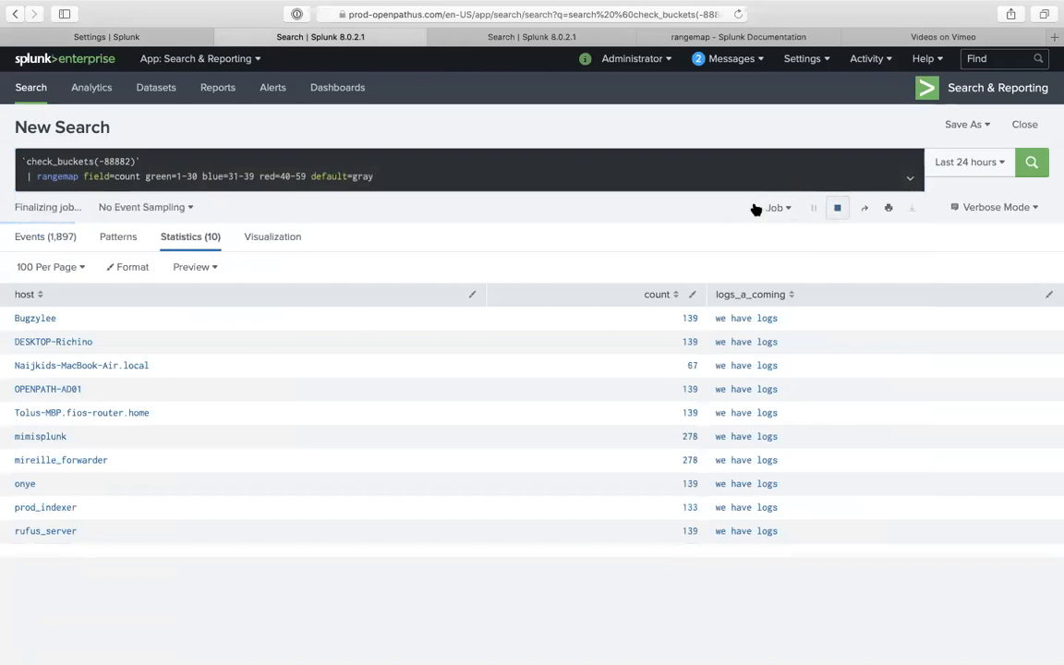
- Change the check_buckets macro argument to 200
{"action": "left_click", "coordinate": [130, 162]}
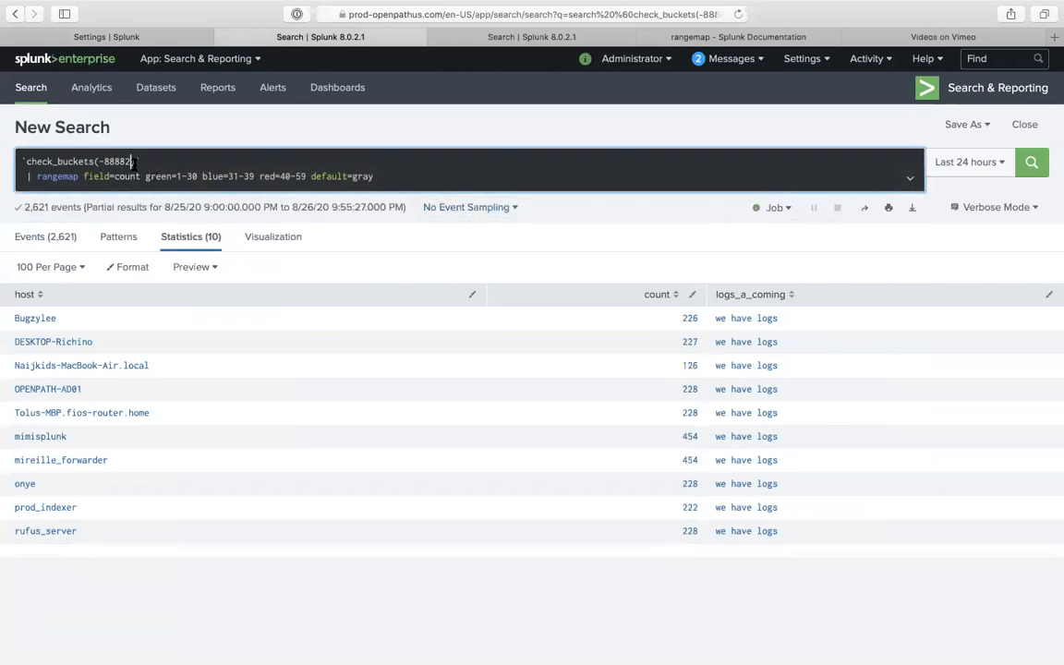
{"action": "key", "text": "BackSpace"}
{"action": "key", "text": "BackSpace"}
{"action": "key", "text": "BackSpace"}
{"action": "key", "text": "BackSpace"}
{"action": "key", "text": "BackSpace"}
{"action": "key", "text": "BackSpace"}
{"action": "type", "text": "20"}
{"action": "left_click", "coordinate": [944, 167]}
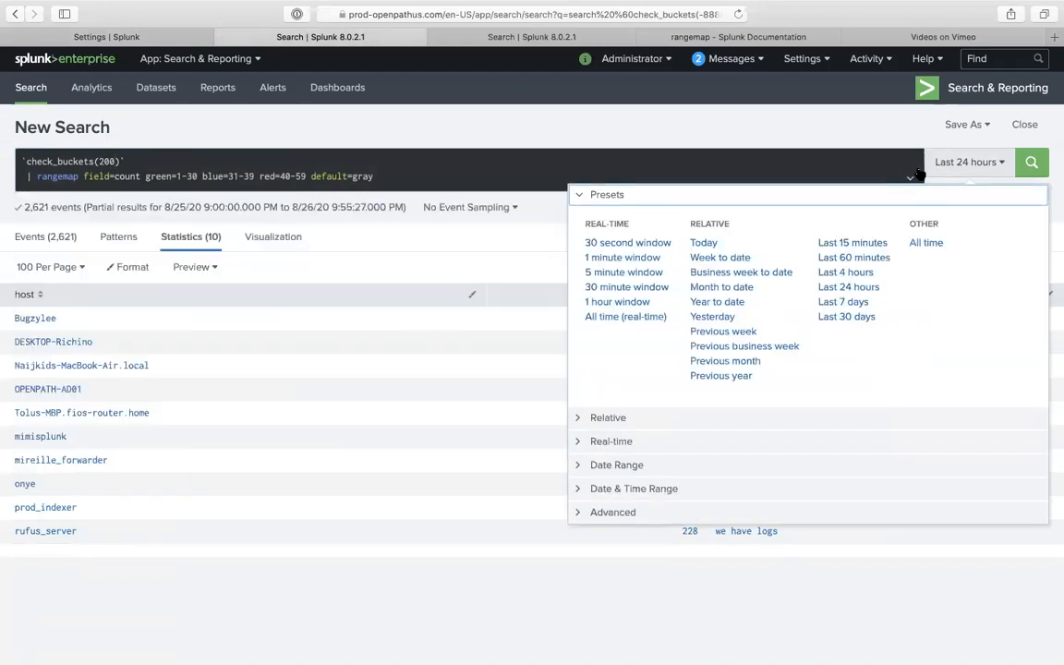
- Limit the search to Last 15 minutes and review the 9-host range results as chart and table
{"action": "left_click", "coordinate": [833, 242]}
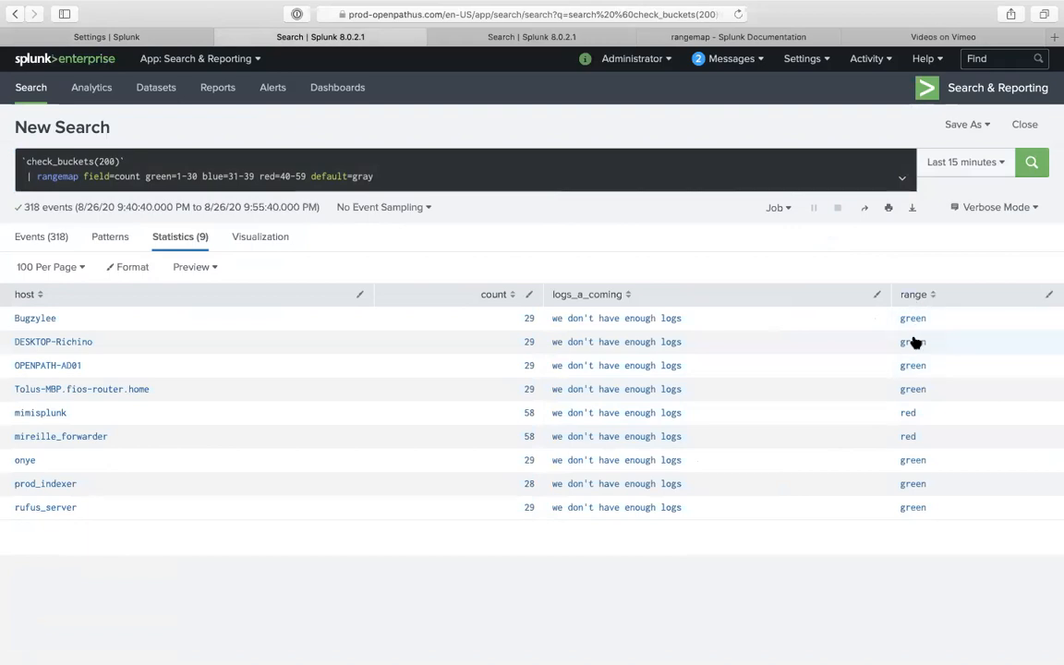
{"action": "left_click", "coordinate": [251, 237]}
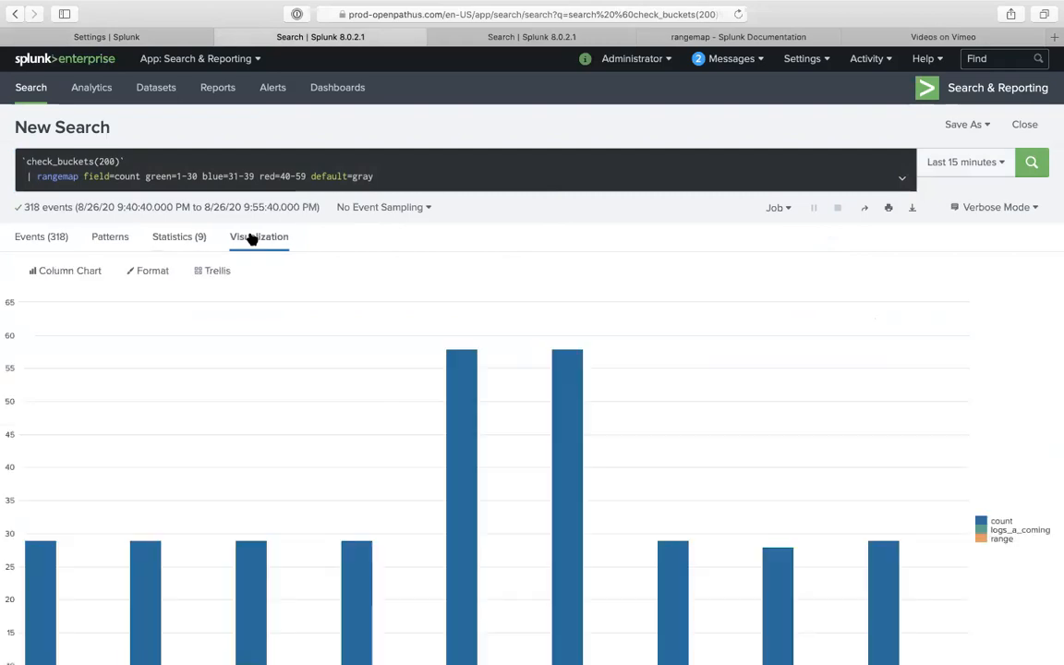
{"action": "left_click", "coordinate": [175, 239]}
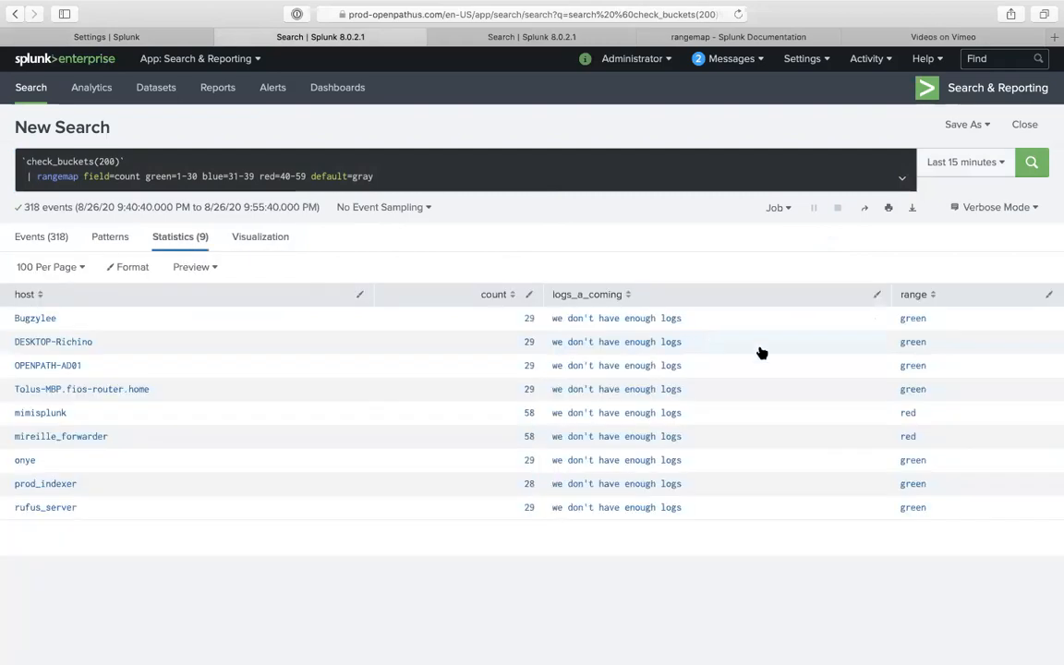
{"action": "double_click", "coordinate": [96, 175]}
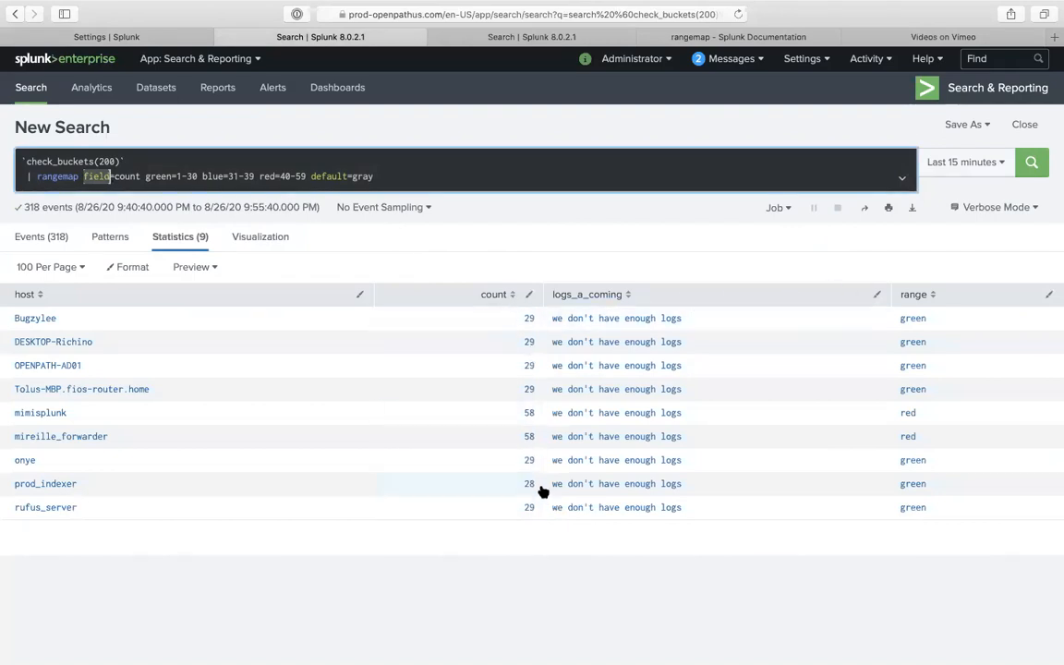
{"action": "left_click_drag", "start_coordinate": [177, 176], "coordinate": [254, 177]}
{"action": "left_click", "coordinate": [205, 175]}
{"action": "left_click", "coordinate": [276, 176]}
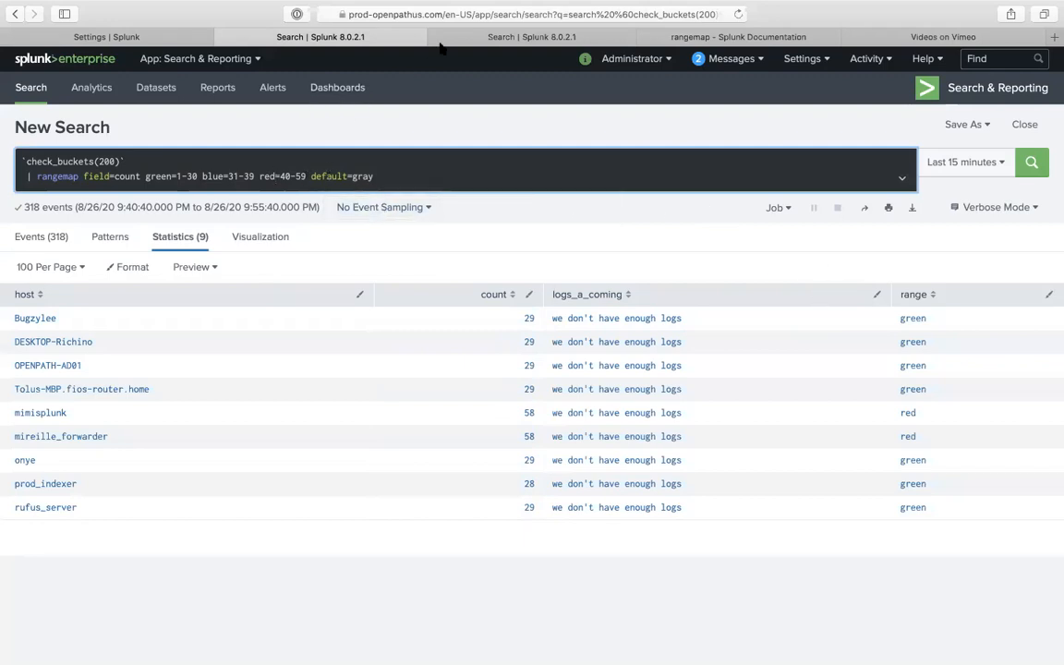
- Show the results as a column chart and choose Find more visualizations from the chart type list
{"action": "left_click", "coordinate": [262, 239]}
{"action": "scroll", "coordinate": [182, 355], "scroll_direction": "down", "scroll_amount": 2}
{"action": "scroll", "coordinate": [181, 355], "scroll_direction": "down", "scroll_amount": 5}
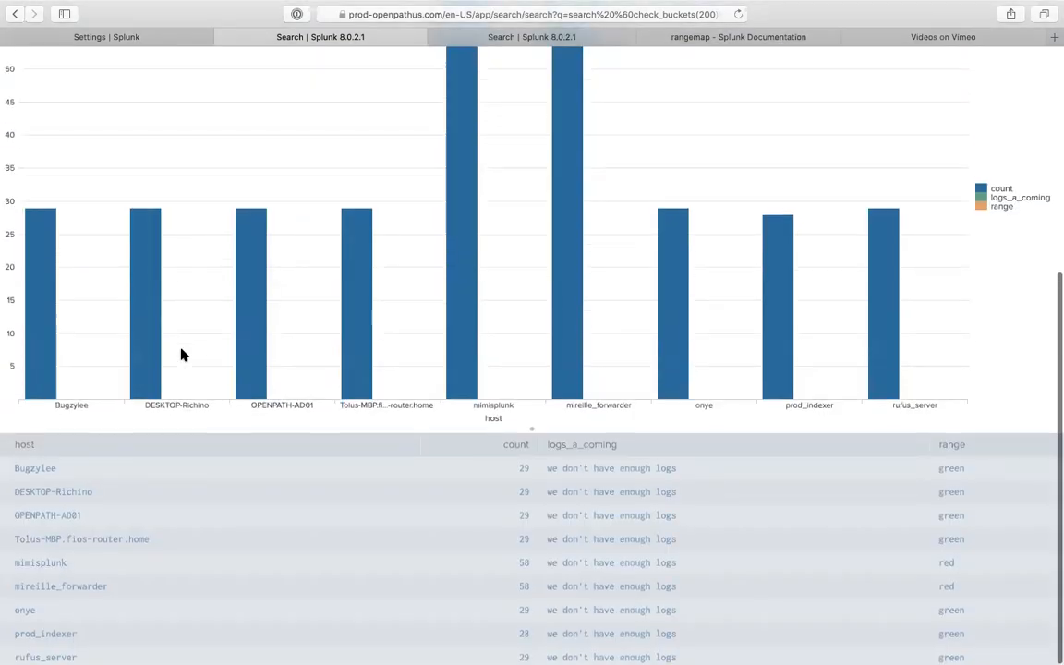
{"action": "scroll", "coordinate": [180, 351], "scroll_direction": "up", "scroll_amount": 6}
{"action": "left_click", "coordinate": [81, 263]}
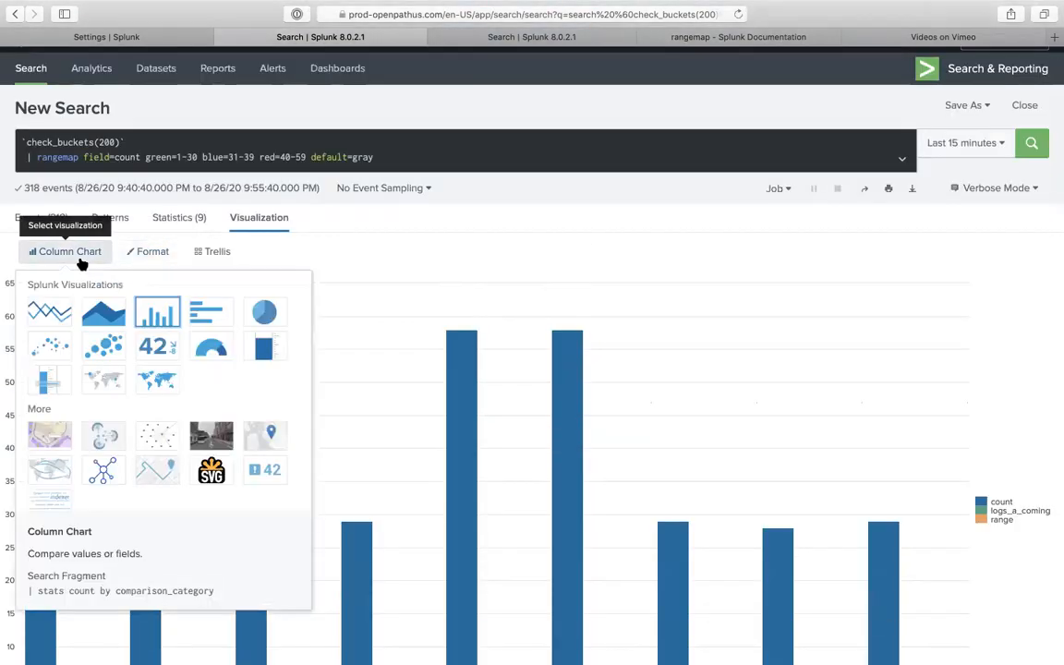
{"action": "scroll", "coordinate": [149, 434], "scroll_direction": "down", "scroll_amount": 2}
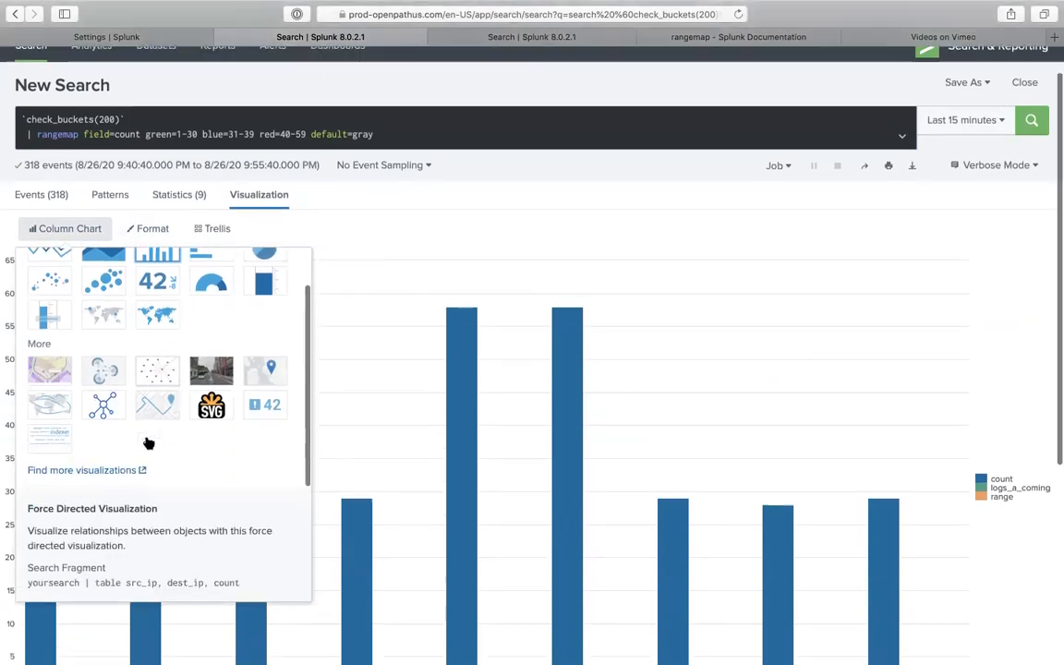
{"action": "scroll", "coordinate": [148, 442], "scroll_direction": "down", "scroll_amount": 2}
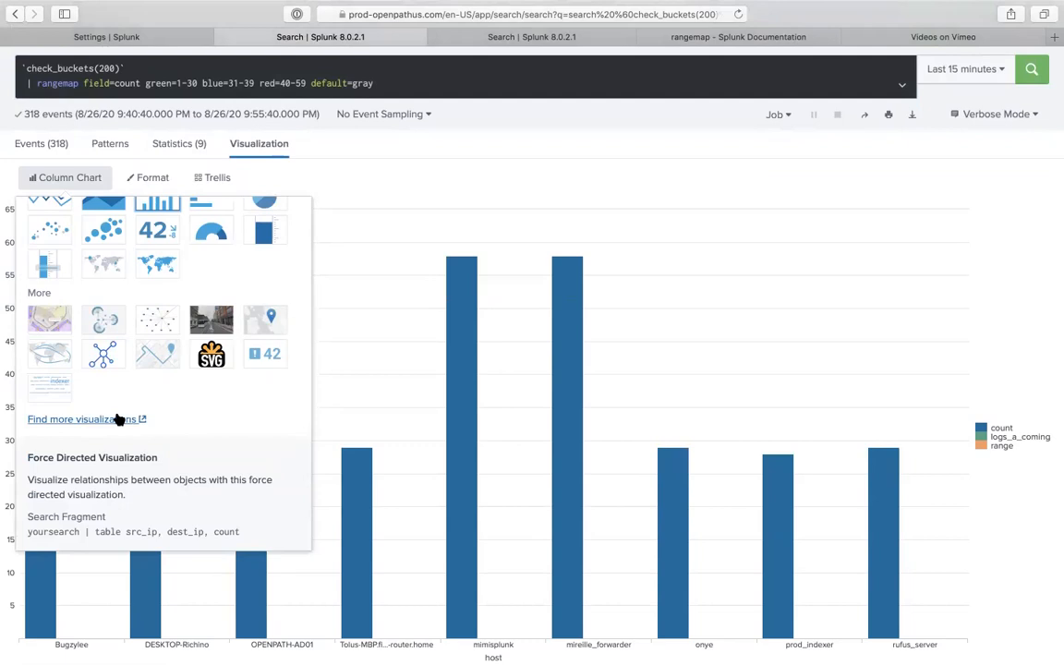
{"action": "left_click", "coordinate": [115, 418]}
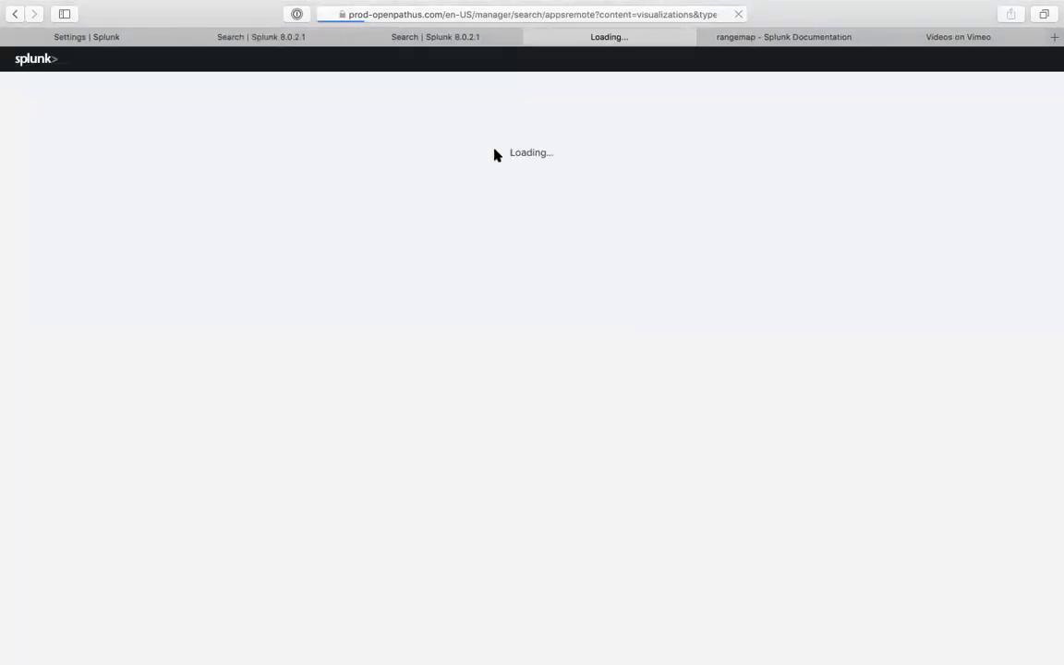
- Search the Browse More Apps catalogue for 'rangemap'
{"action": "left_click", "coordinate": [176, 141]}
{"action": "type", "text": "random"}
{"action": "key", "text": "BackSpace"}
{"action": "key", "text": "BackSpace"}
{"action": "key", "text": "BackSpace"}
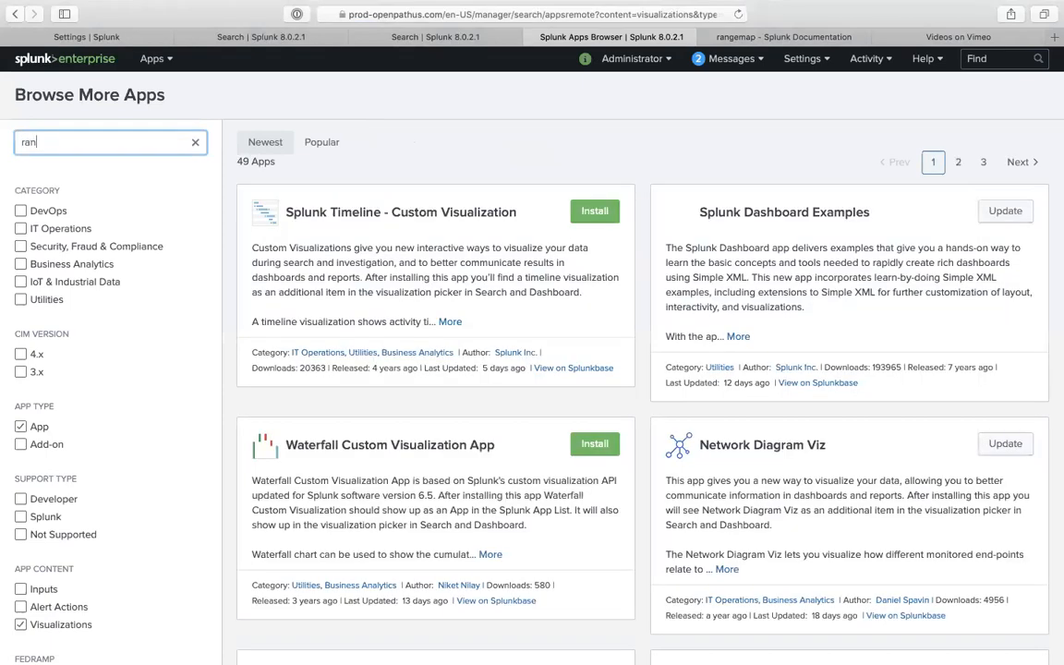
{"action": "type", "text": "gema"}
{"action": "key", "text": "BackSpace"}
{"action": "key", "text": "BackSpace"}
{"action": "type", "text": ";p"}
{"action": "type", "text": "map"}
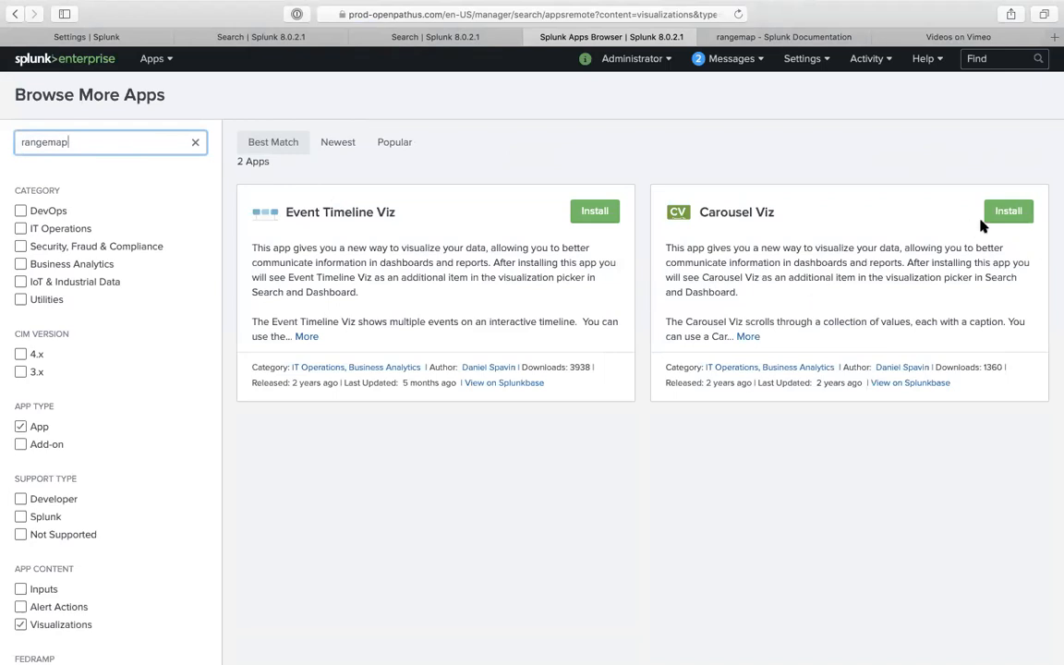
- Install Carousel Viz using a saved Splunk.com login and accepting the license terms
{"action": "left_click", "coordinate": [1008, 212]}
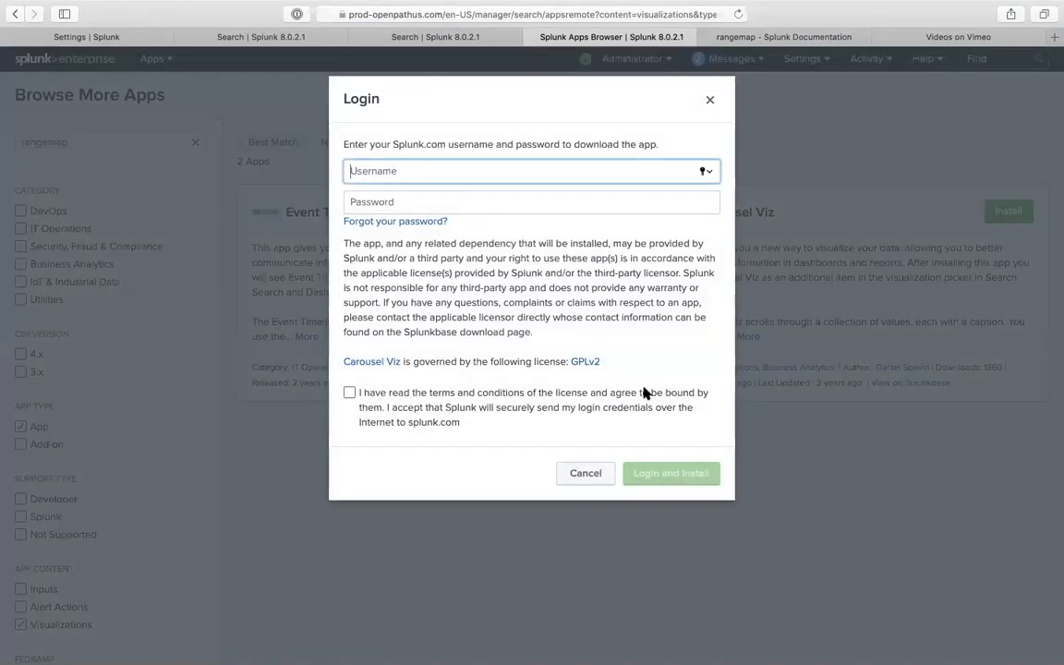
{"action": "left_click", "coordinate": [453, 171]}
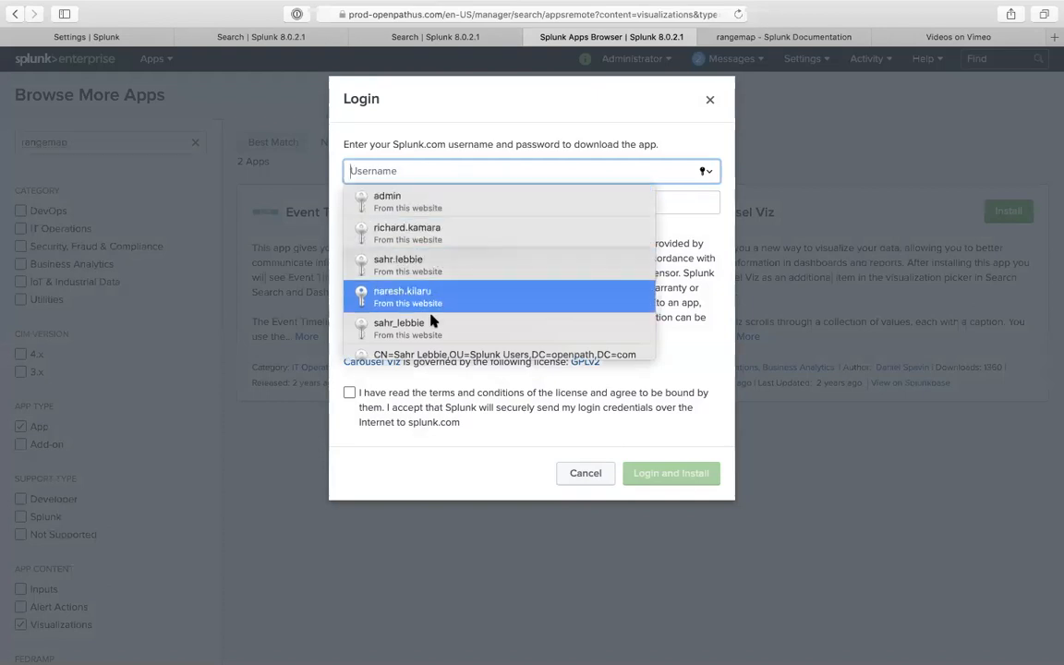
{"action": "left_click", "coordinate": [388, 329]}
{"action": "left_click", "coordinate": [466, 417]}
{"action": "left_click", "coordinate": [677, 474]}
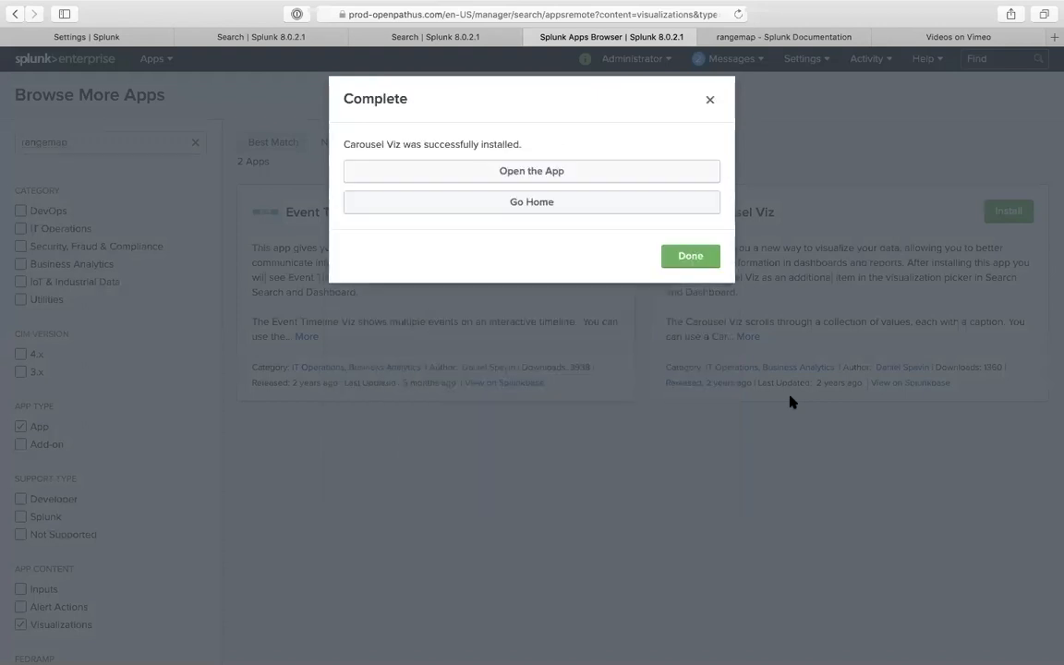
{"action": "left_click", "coordinate": [688, 255]}
{"action": "left_click", "coordinate": [748, 337]}
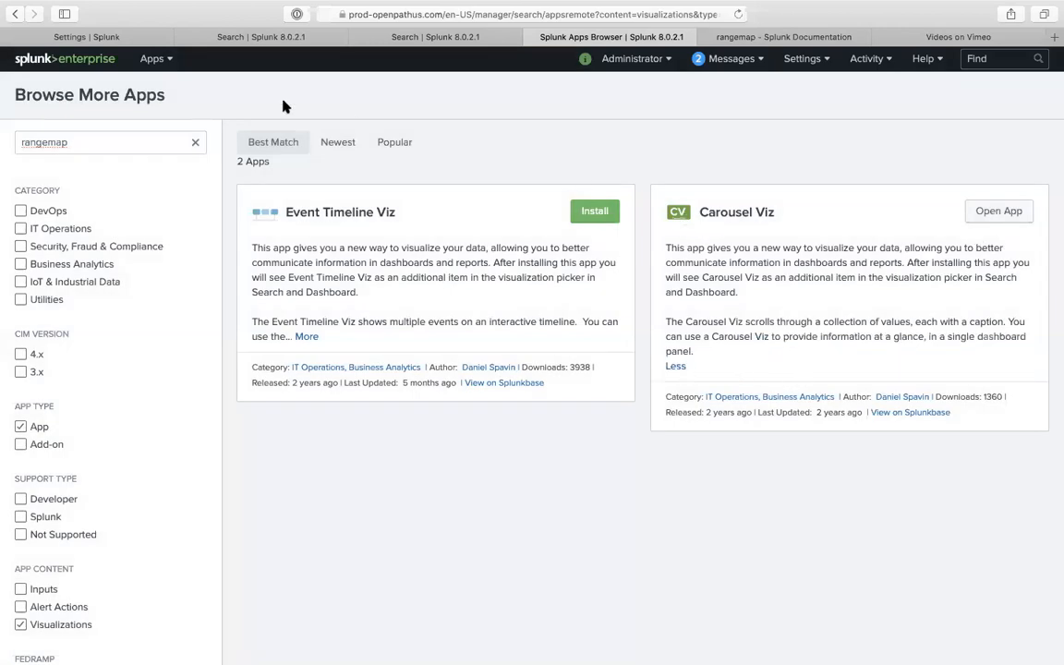
{"action": "left_click", "coordinate": [165, 61]}
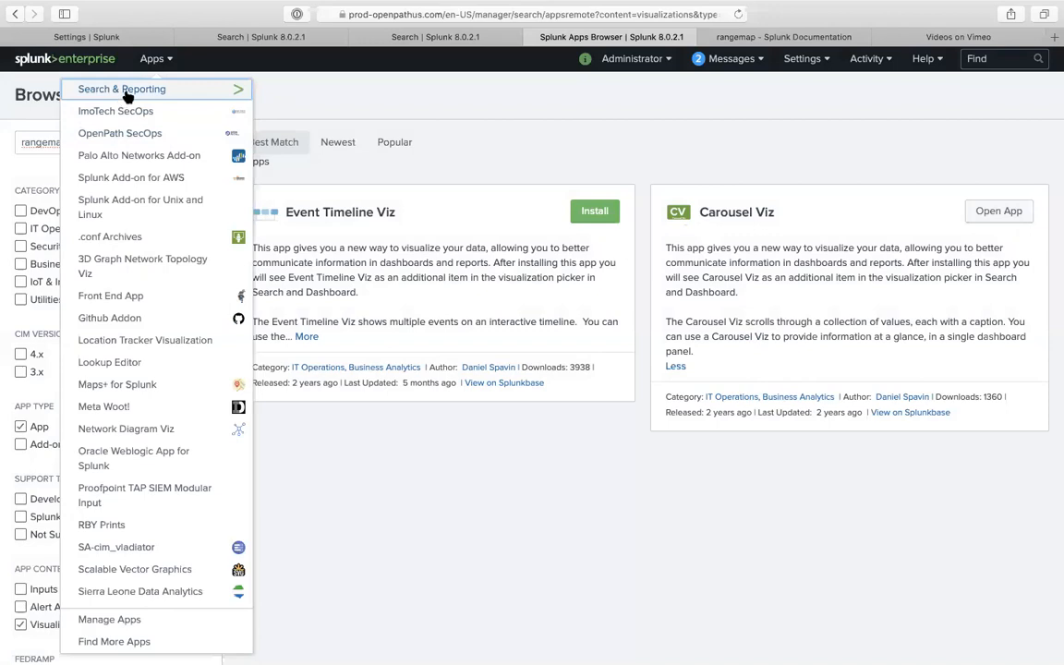
- Open the Search & Reporting app from the installed apps list
{"action": "left_click", "coordinate": [260, 36]}
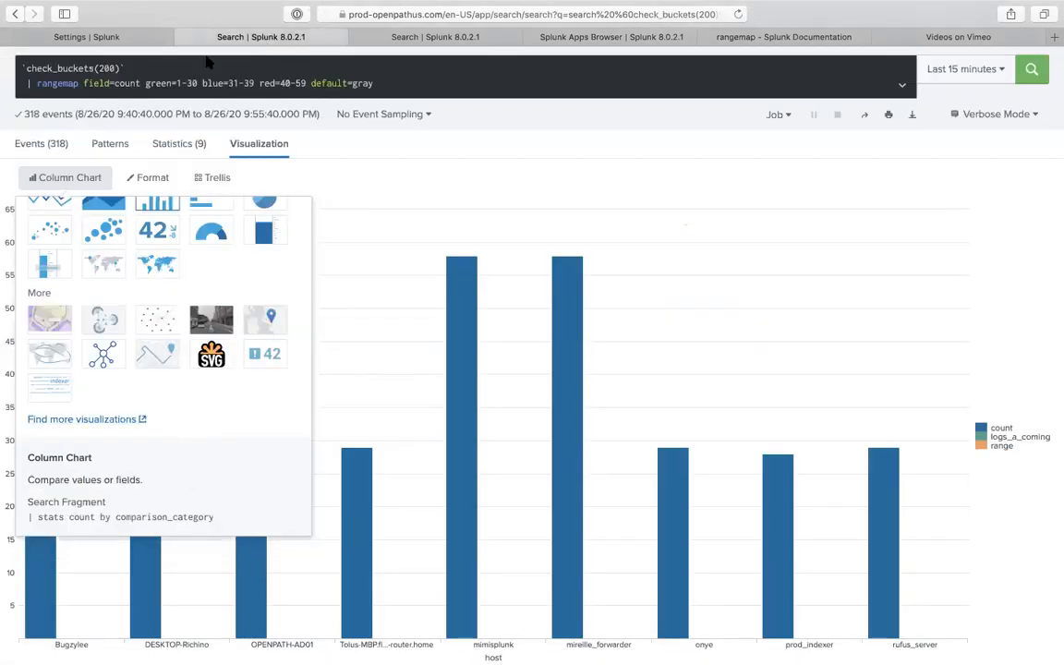
{"action": "left_click", "coordinate": [148, 39]}
{"action": "left_click", "coordinate": [148, 59]}
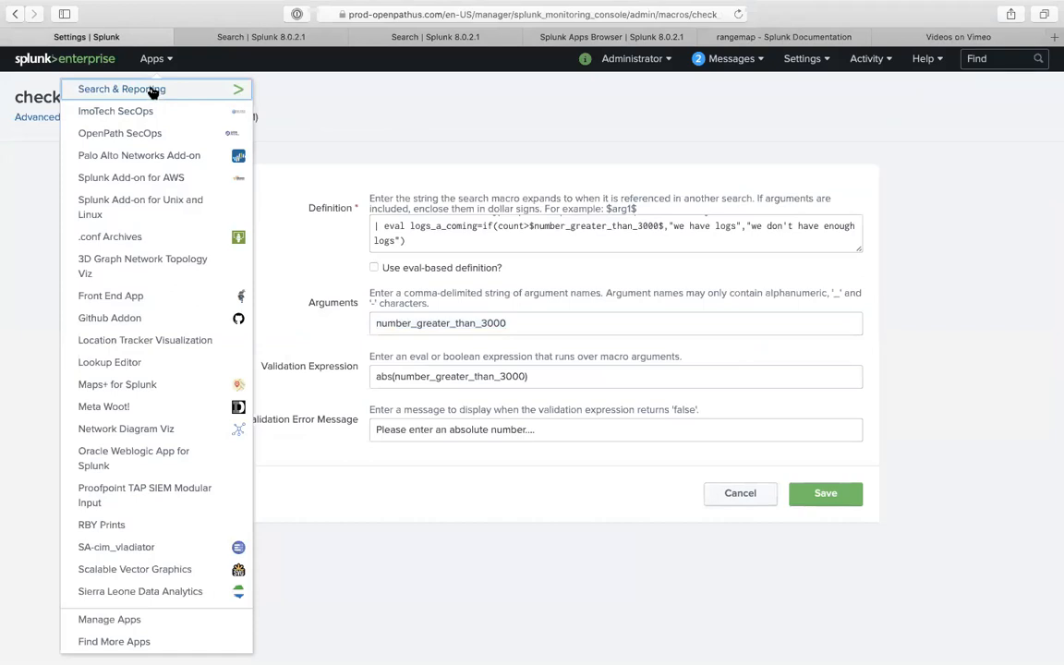
{"action": "left_click", "coordinate": [157, 93]}
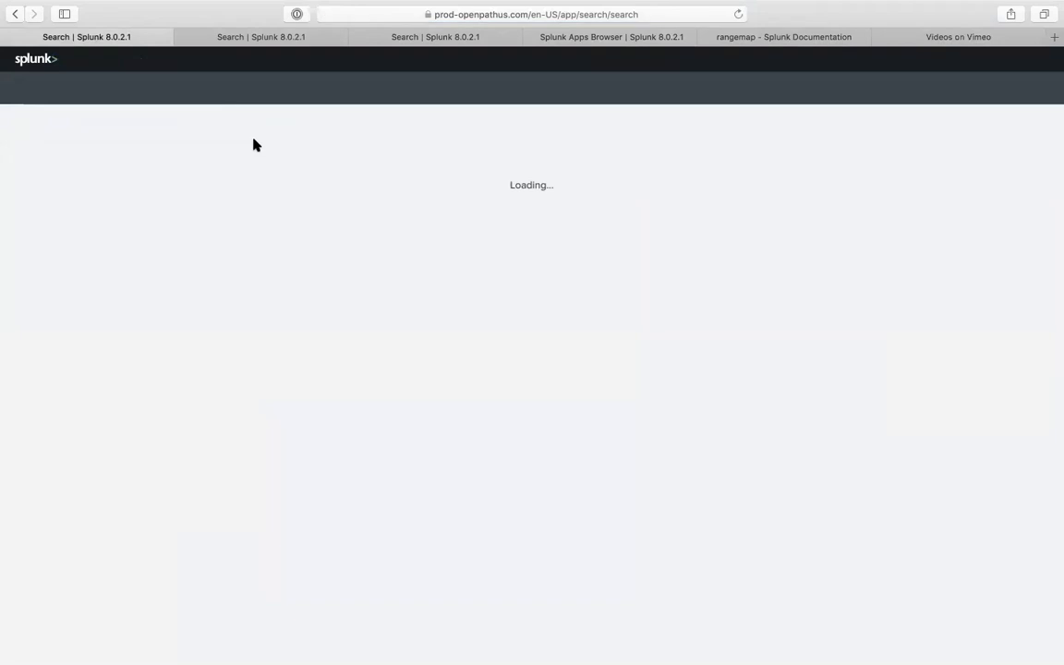
- Run a new search for index=balh
{"action": "left_click", "coordinate": [222, 164]}
{"action": "type", "text": "index=balh"}
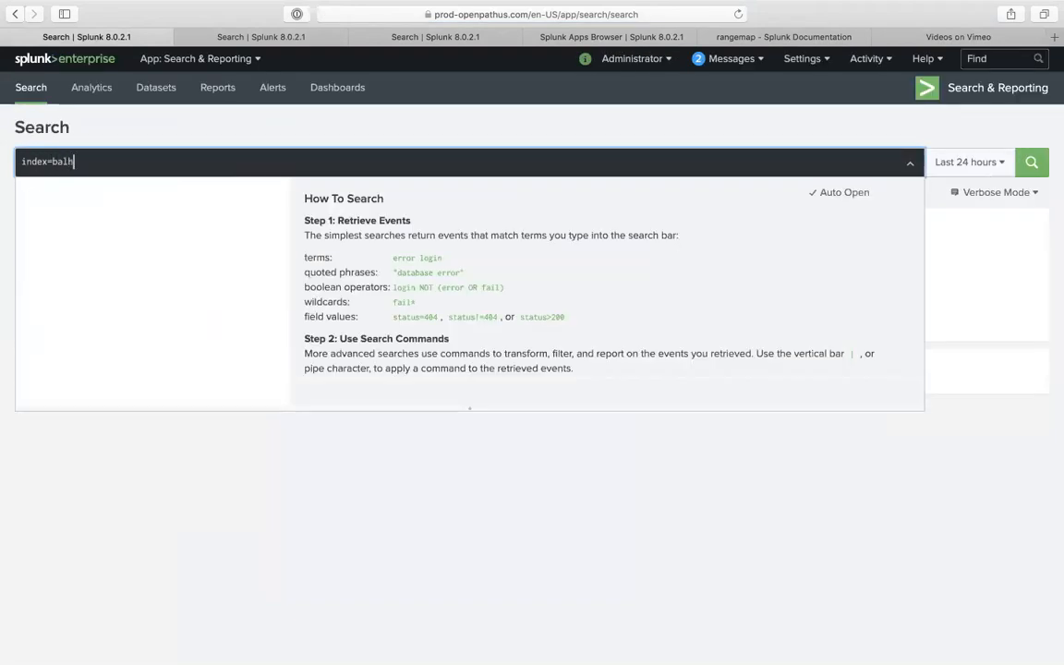
{"action": "key", "text": "Return"}
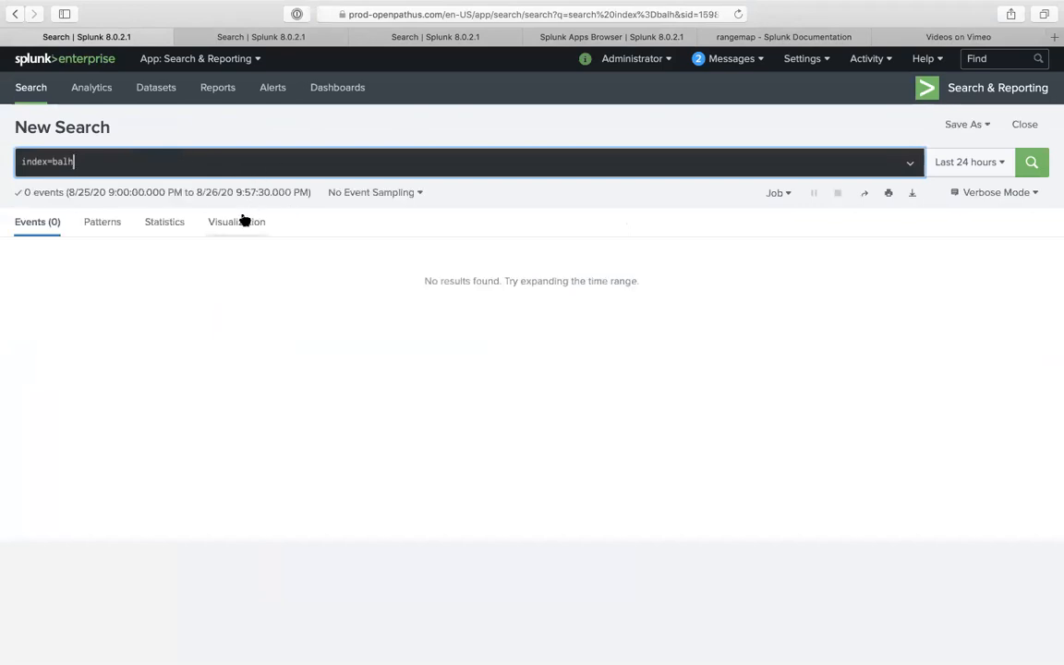
- Append '| stats count' to the index=balh search and run it
{"action": "left_click", "coordinate": [240, 222]}
{"action": "left_click", "coordinate": [159, 162]}
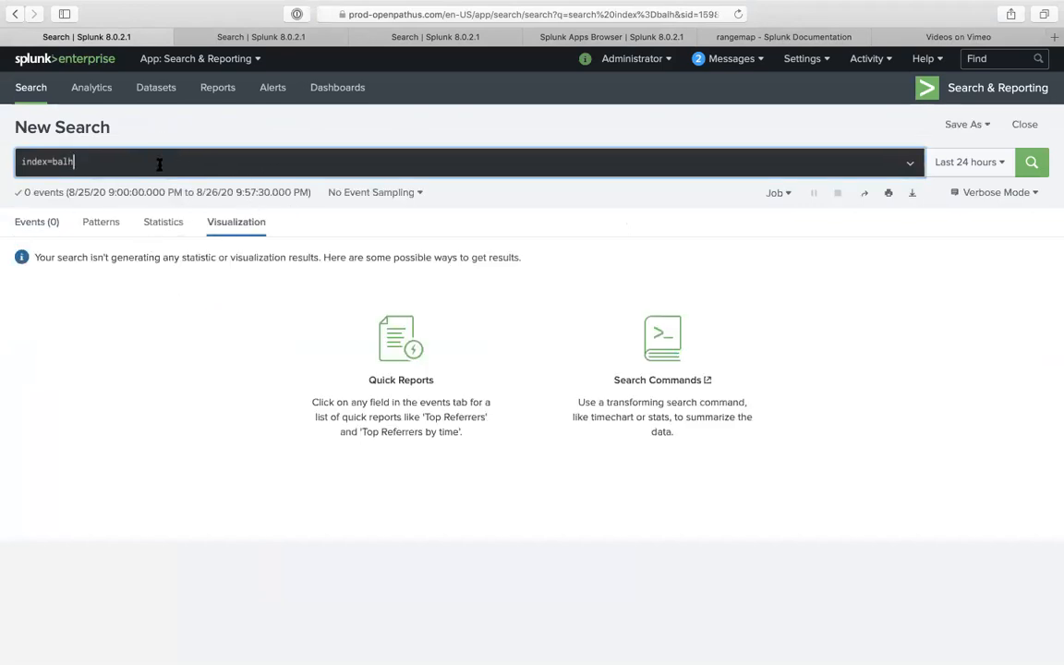
{"action": "type", "text": "| stats count"}
{"action": "key", "text": "Return"}
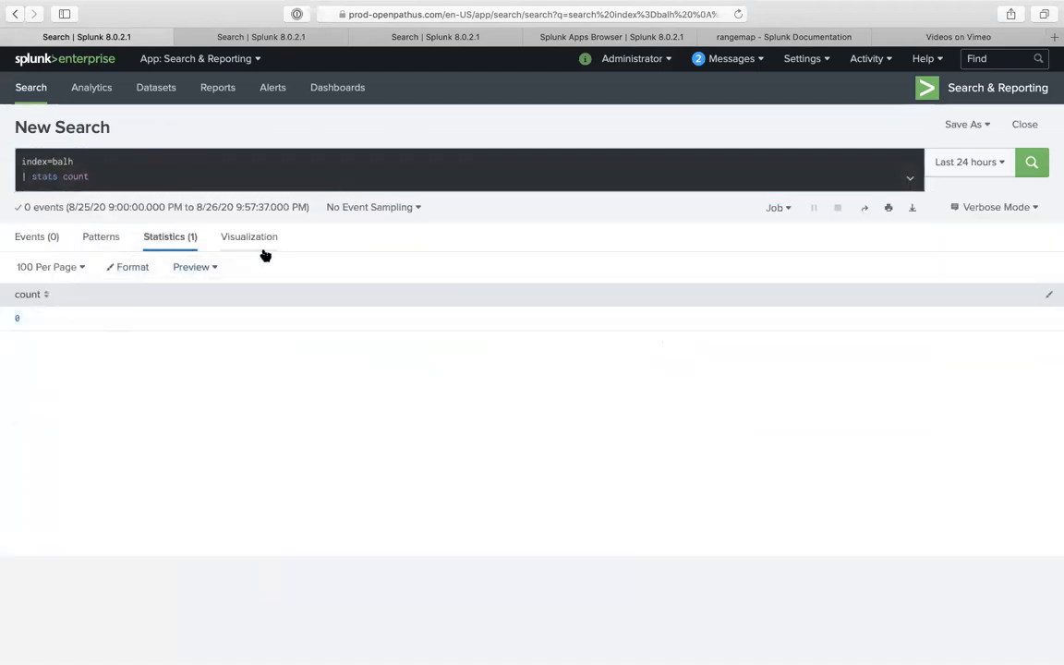
- Display the count of 0 as a Carousel Viz visualization
{"action": "left_click", "coordinate": [248, 239]}
{"action": "left_click", "coordinate": [67, 270]}
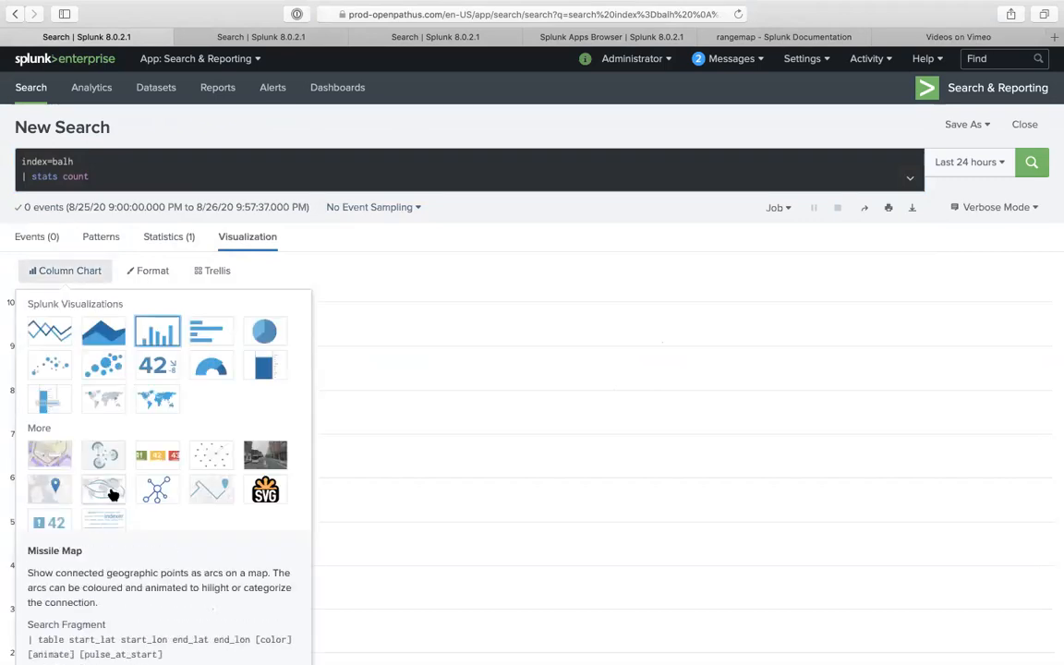
{"action": "scroll", "coordinate": [111, 494], "scroll_direction": "down", "scroll_amount": 1}
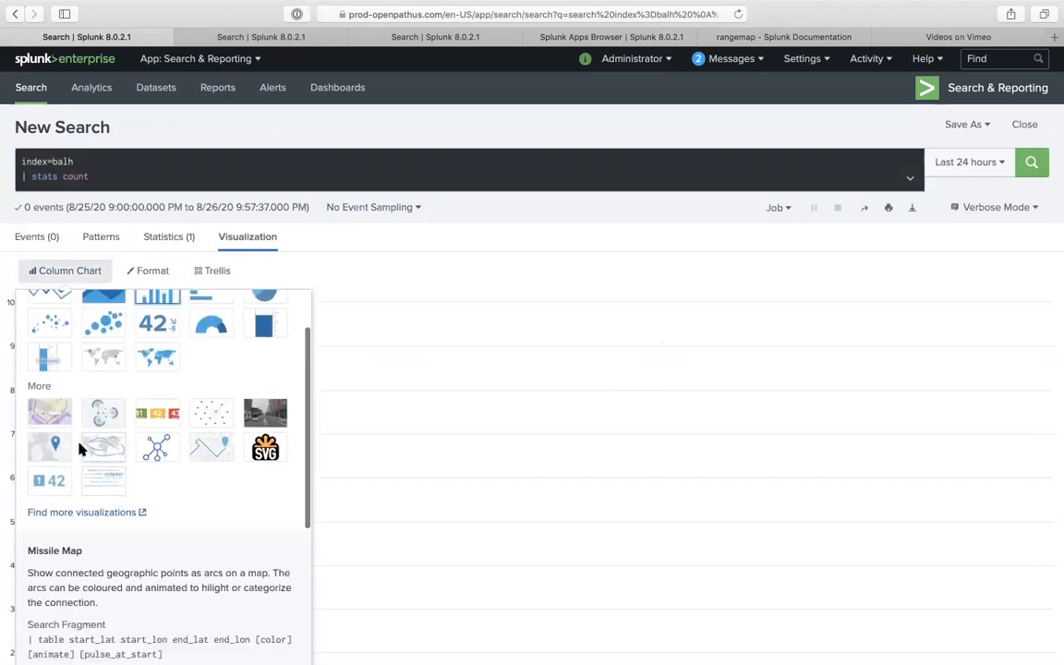
{"action": "scroll", "coordinate": [178, 399], "scroll_direction": "up", "scroll_amount": 1}
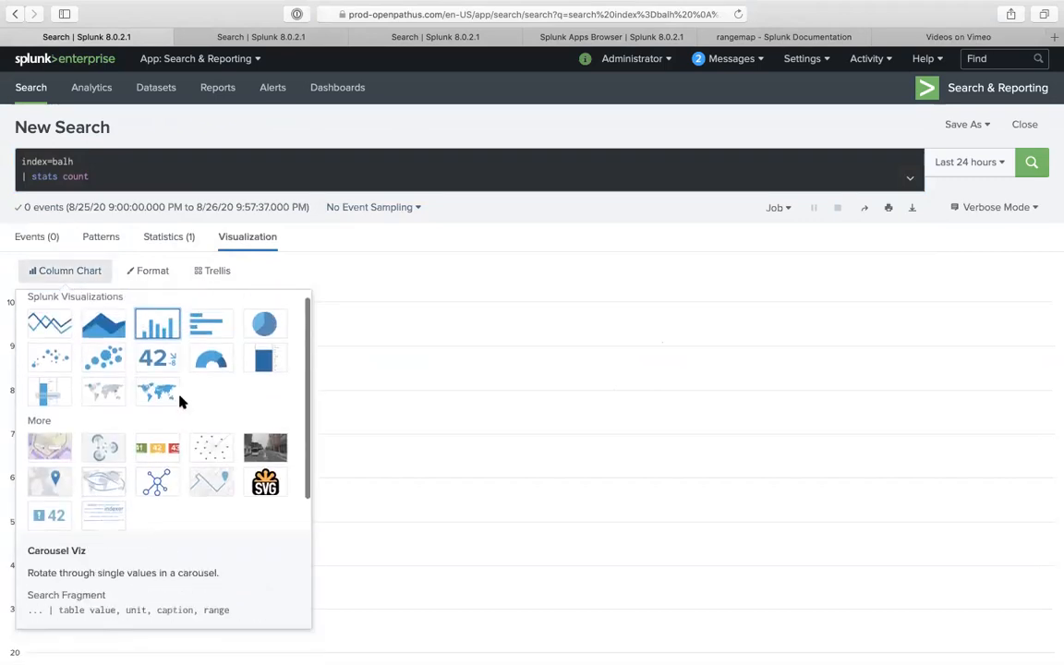
{"action": "scroll", "coordinate": [195, 412], "scroll_direction": "down", "scroll_amount": 1}
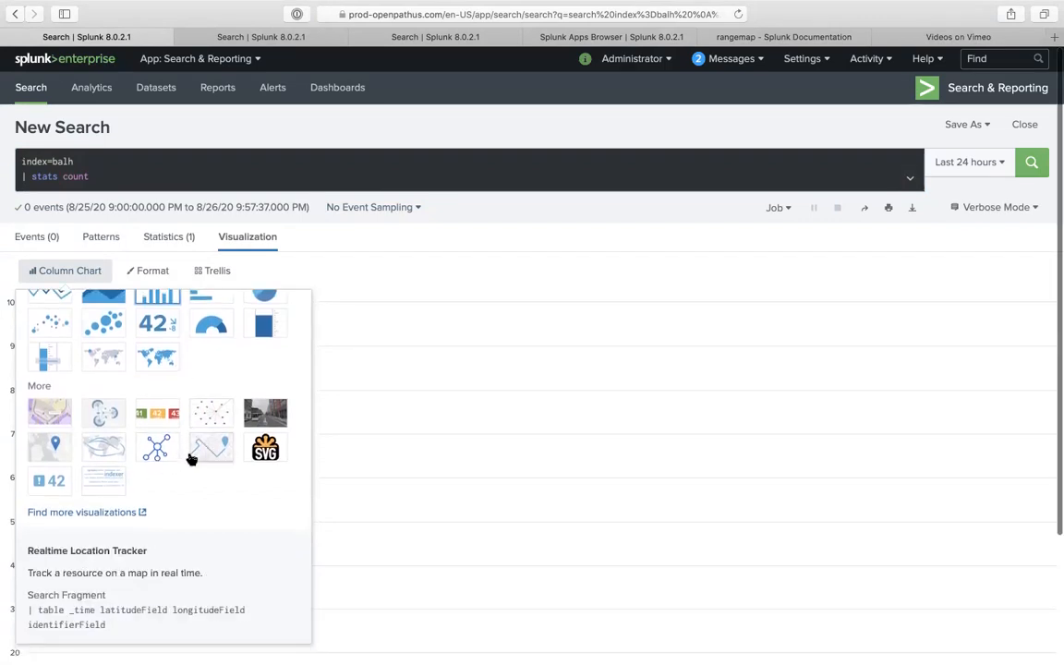
{"action": "left_click", "coordinate": [157, 415]}
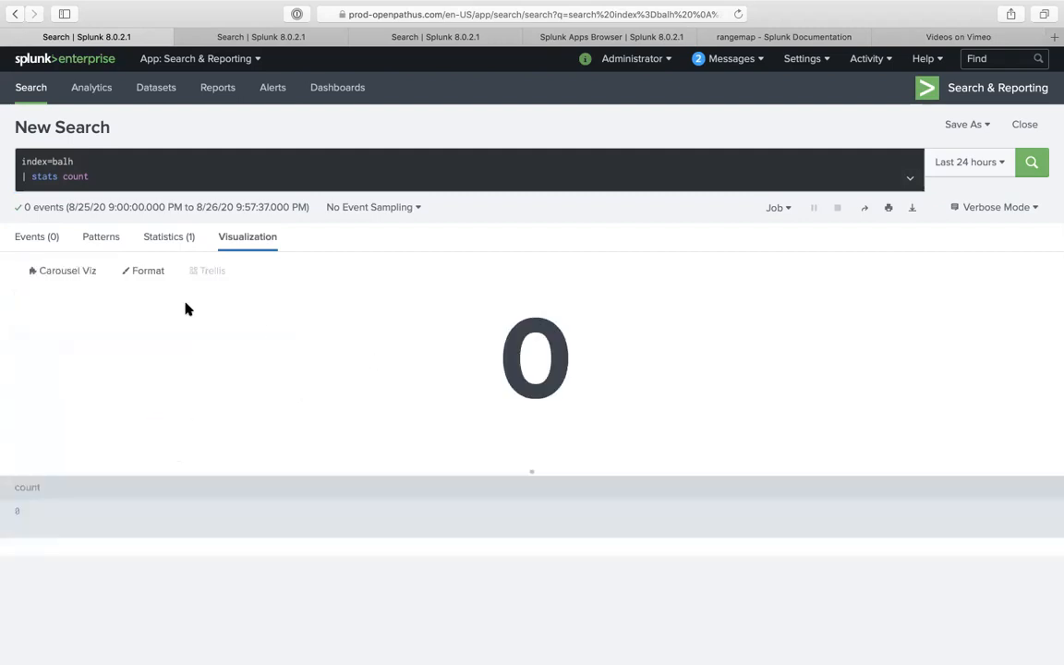
- Browse the visualization type list again, then switch to the third search tab
{"action": "left_click", "coordinate": [86, 274]}
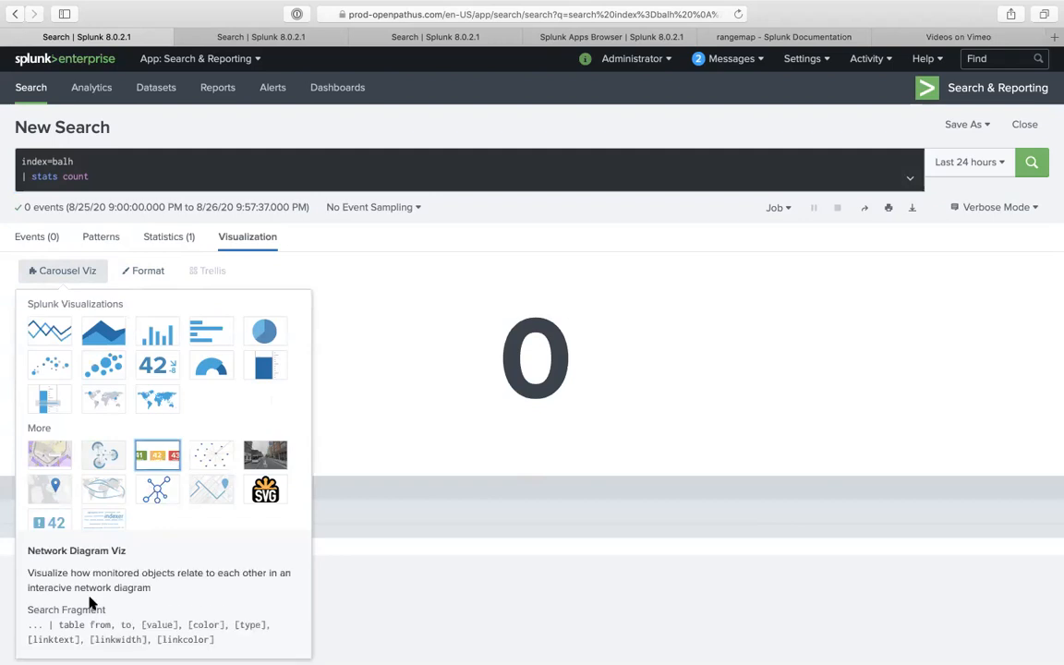
{"action": "left_click", "coordinate": [149, 452]}
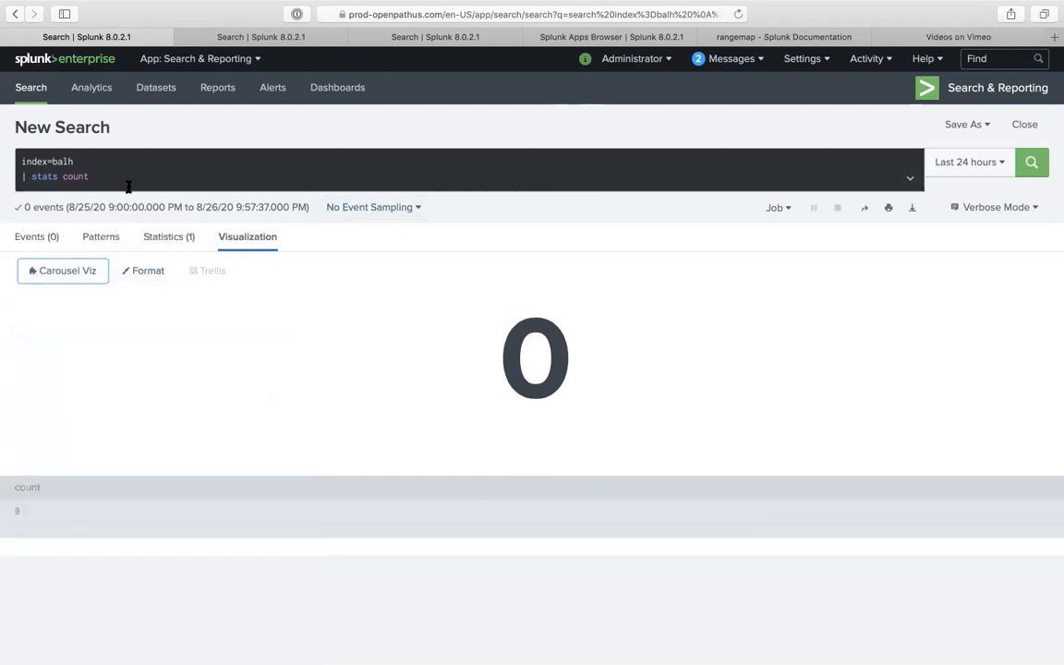
{"action": "left_click", "coordinate": [20, 277]}
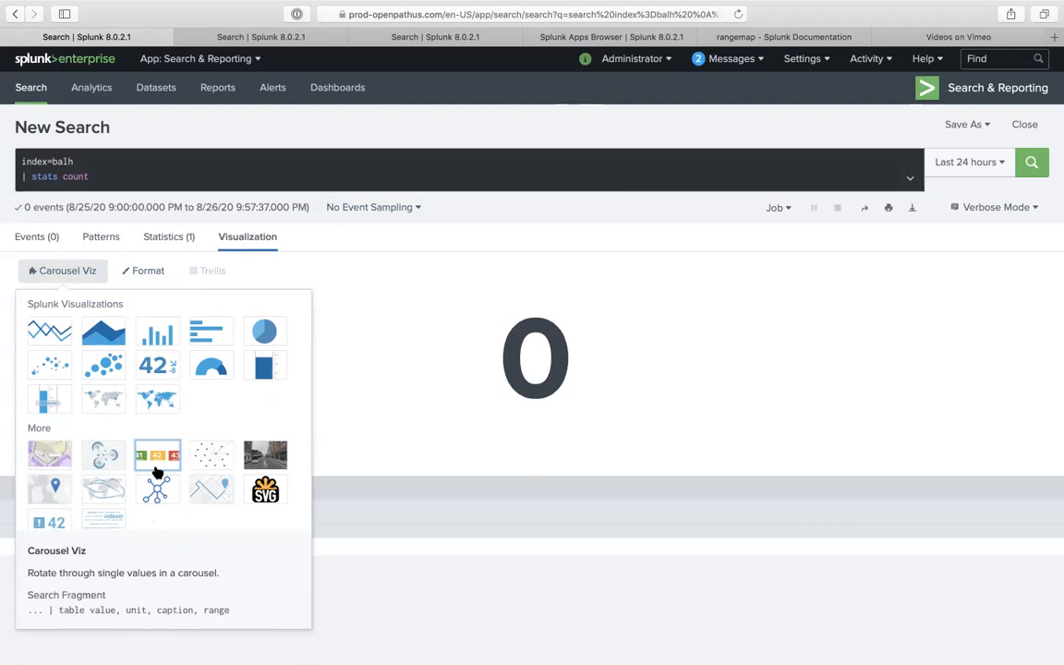
{"action": "left_click", "coordinate": [425, 37]}
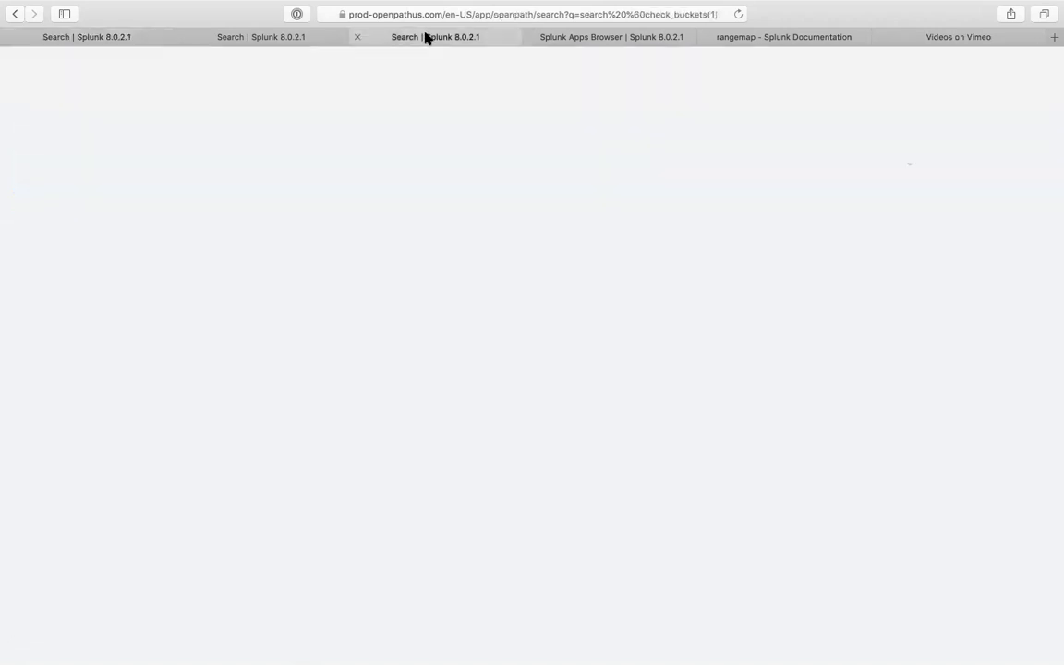
- On the check_buckets tab, append '| table *' to the rangemap query and rerun it
{"action": "left_click", "coordinate": [290, 37]}
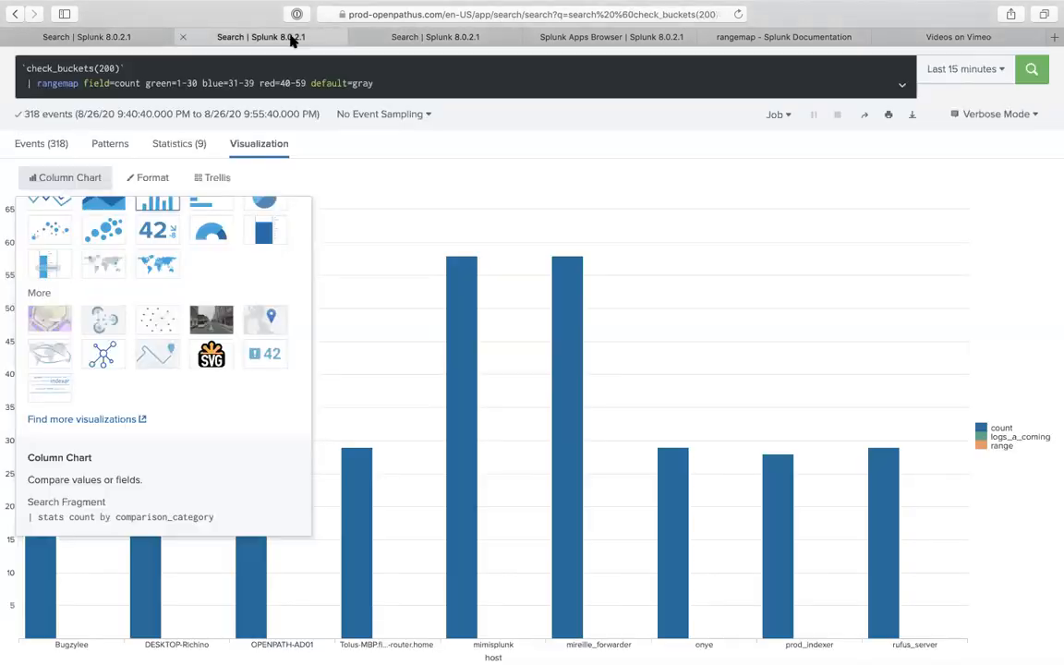
{"action": "left_click", "coordinate": [427, 84]}
{"action": "left_click", "coordinate": [174, 143]}
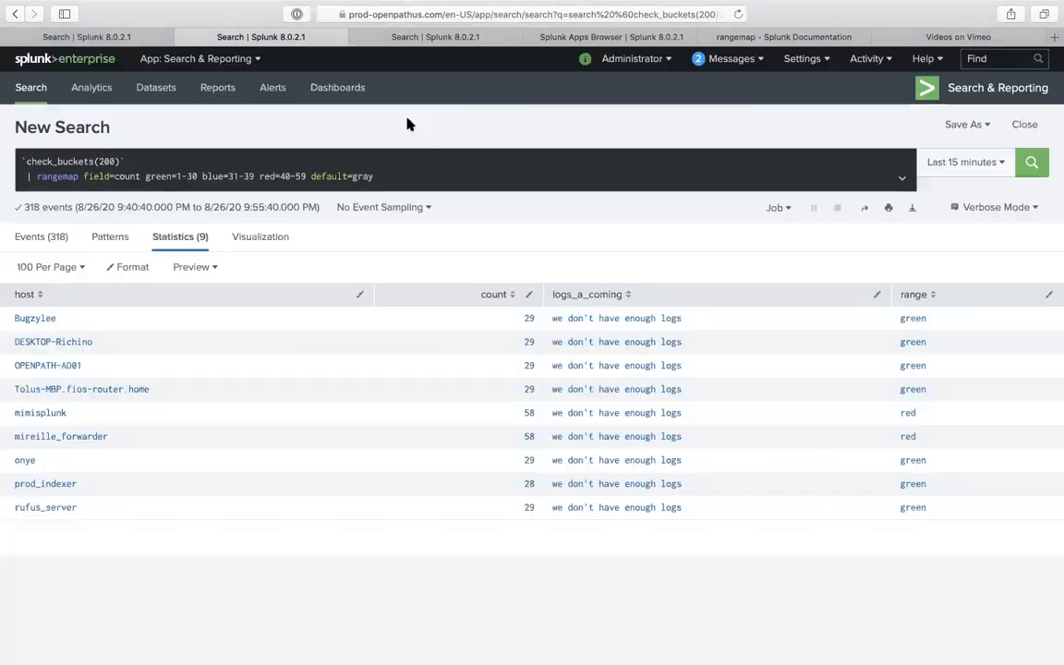
{"action": "left_click", "coordinate": [443, 172]}
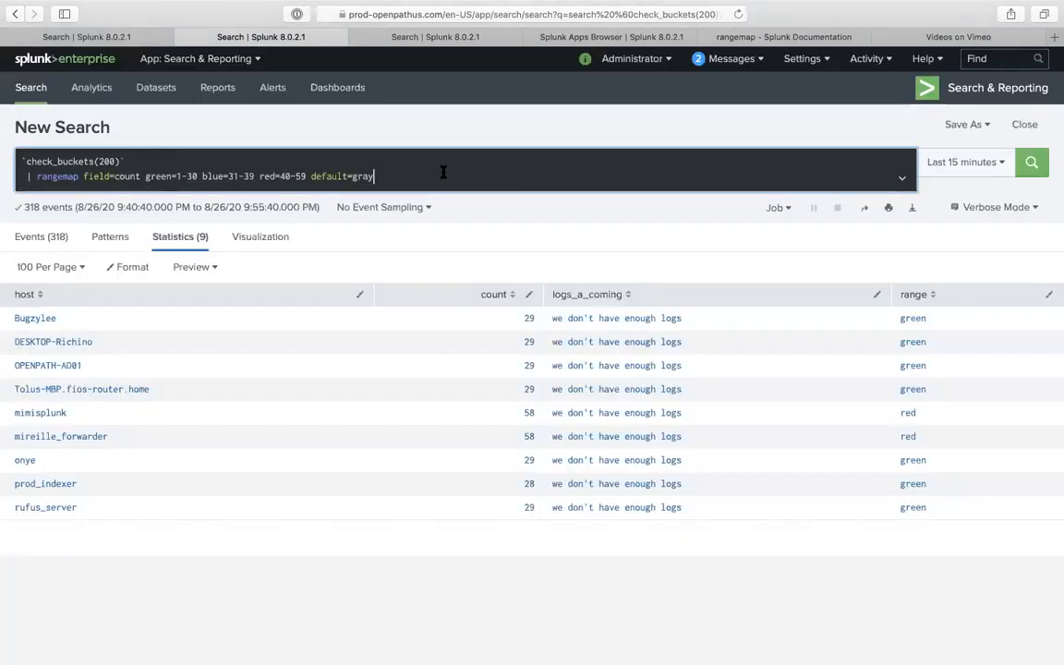
{"action": "type", "text": "| table"}
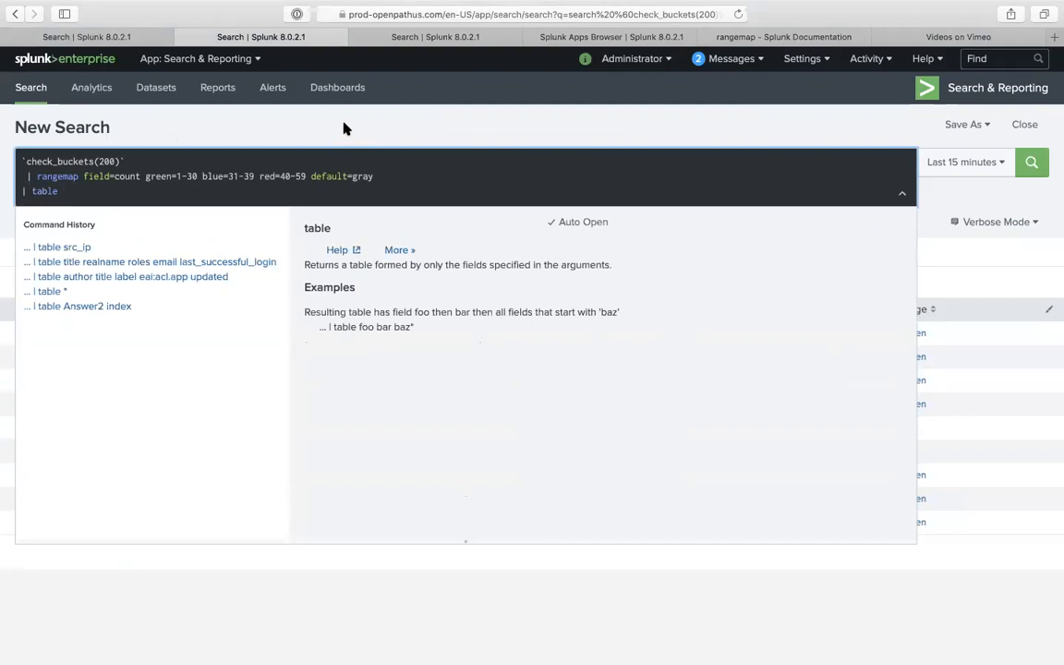
{"action": "key", "text": "Return"}
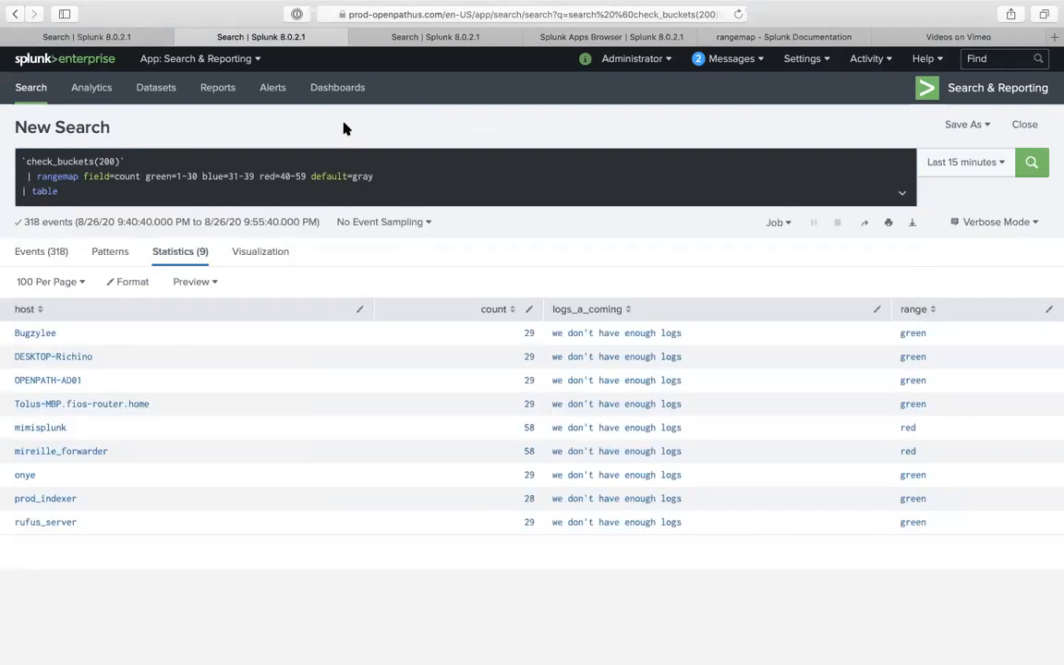
{"action": "left_click", "coordinate": [249, 191]}
{"action": "type", "text": "*"}
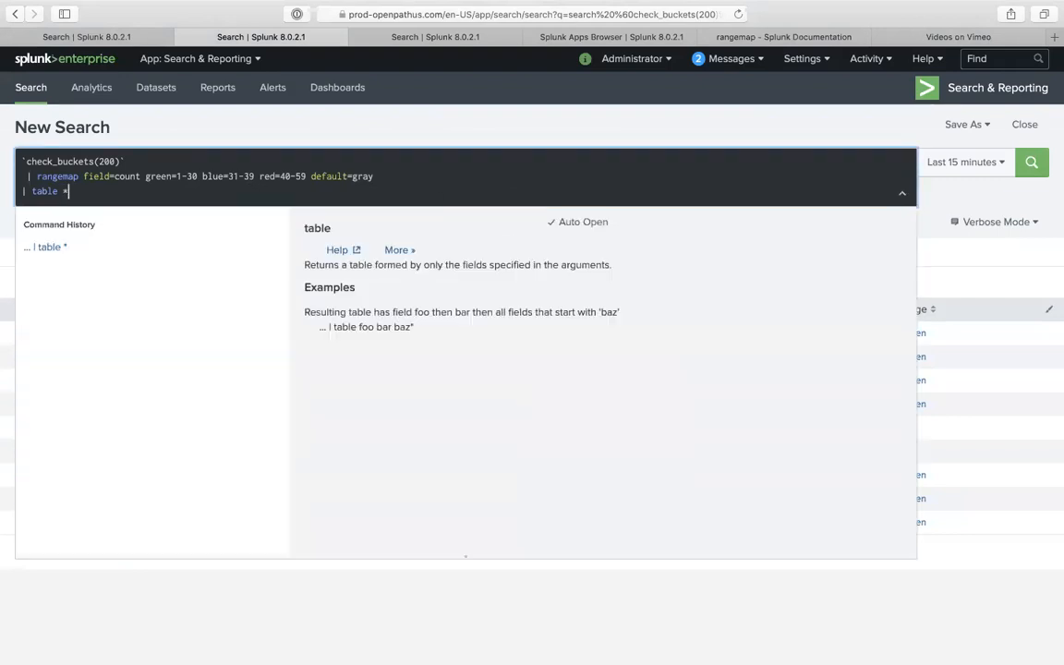
{"action": "key", "text": "Return"}
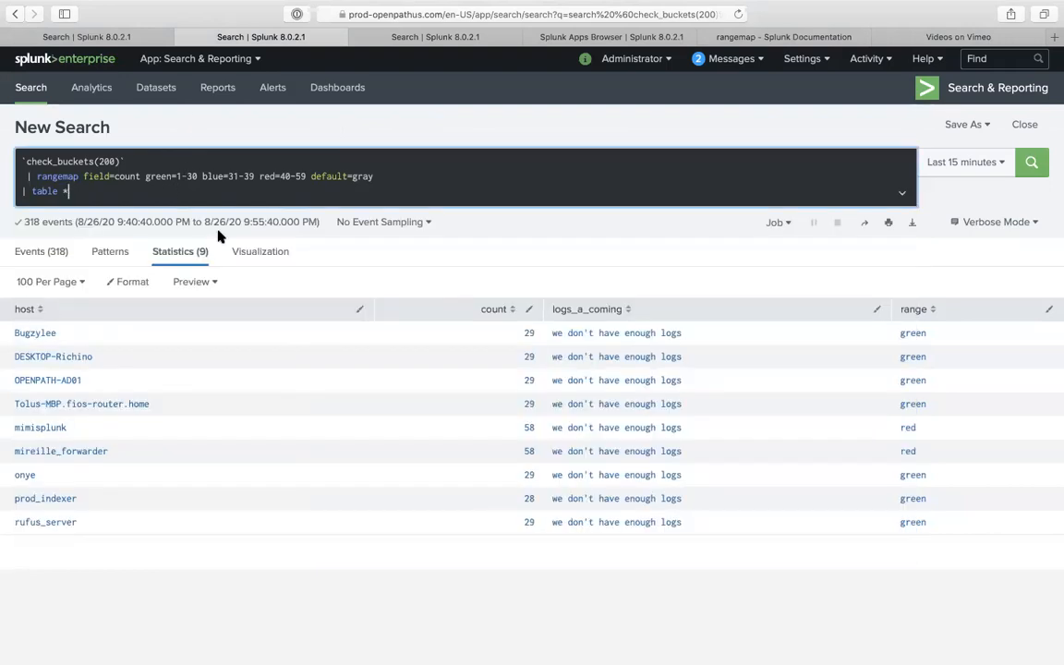
{"action": "key", "text": "Return"}
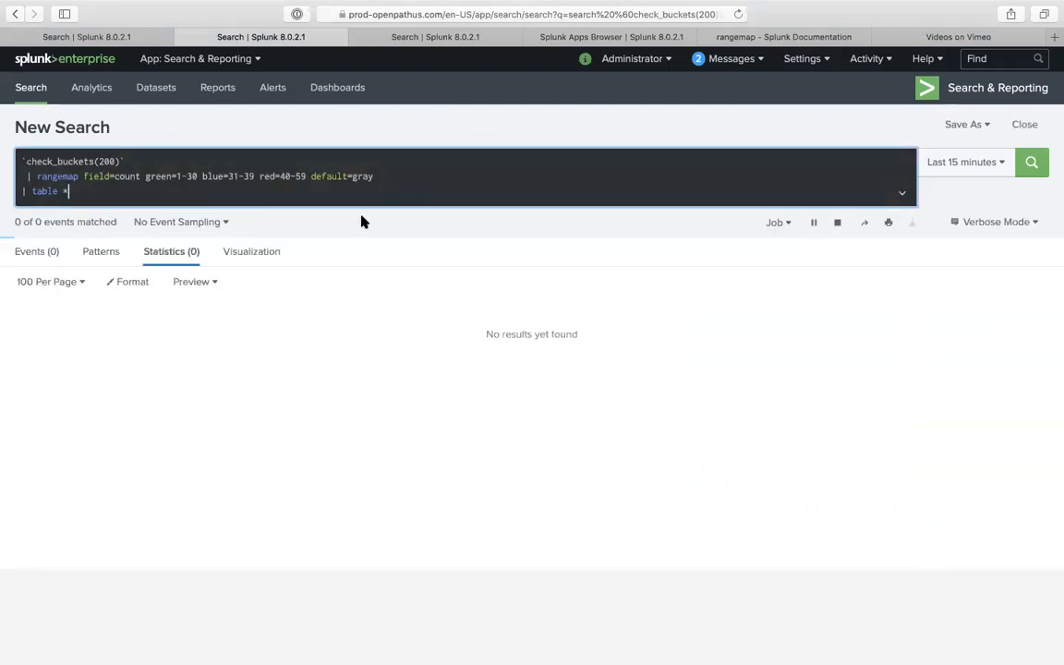
- Copy the three-line check_buckets query, close its tab, and select the index=balh query text
{"action": "left_click", "coordinate": [291, 251]}
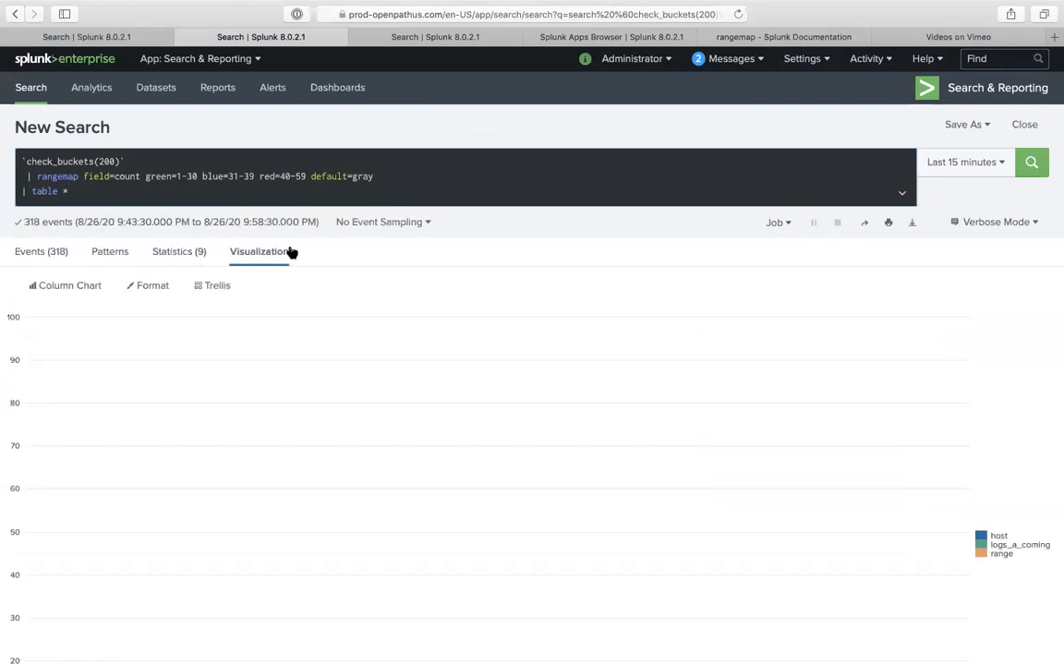
{"action": "left_click", "coordinate": [68, 285]}
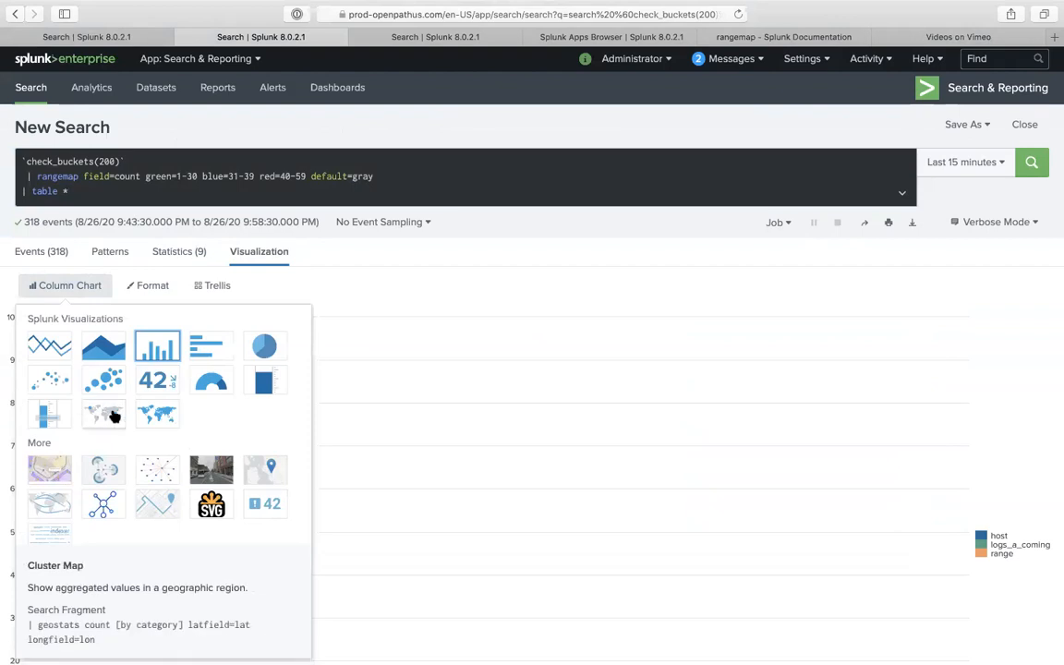
{"action": "left_click", "coordinate": [184, 187]}
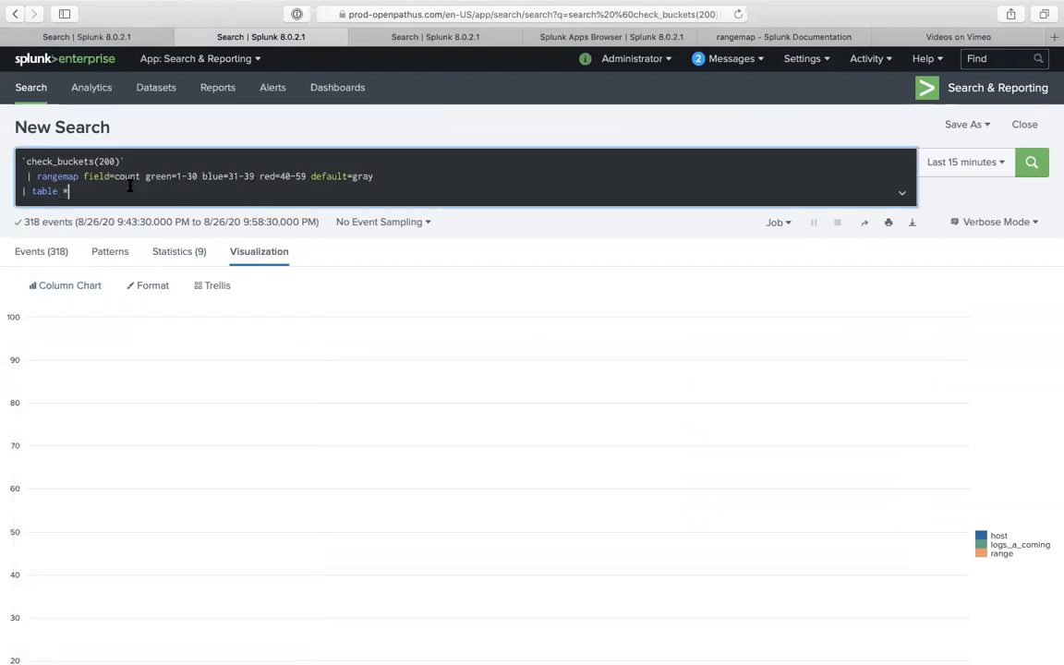
{"action": "left_click_drag", "start_coordinate": [184, 188], "coordinate": [4, 113]}
{"action": "key", "text": "ctrl+c"}
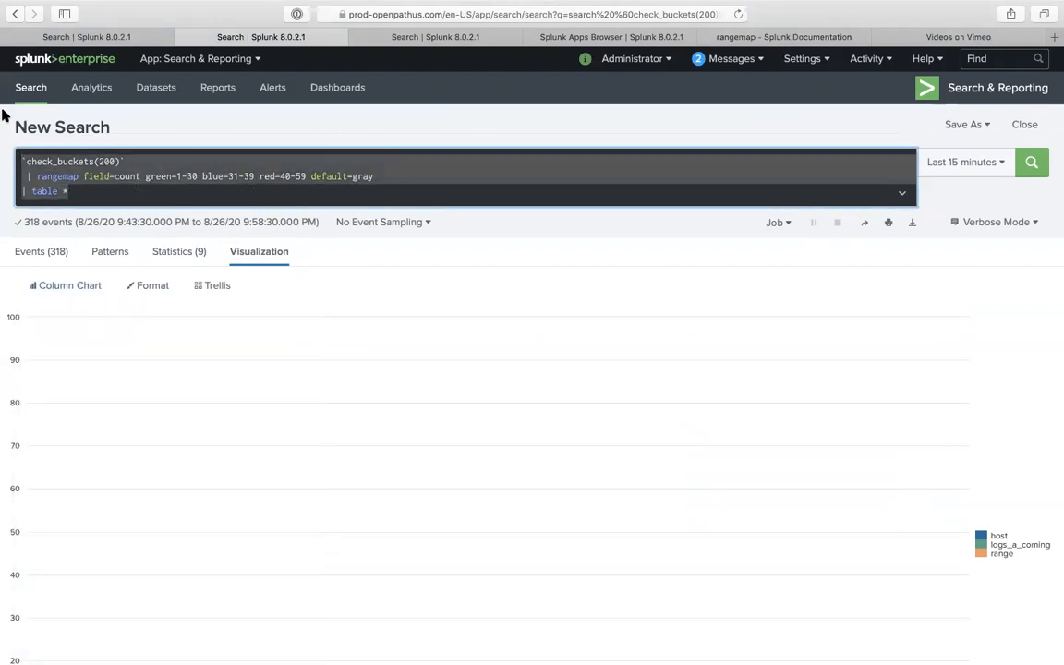
{"action": "left_click", "coordinate": [178, 38]}
{"action": "left_click", "coordinate": [162, 177]}
{"action": "key", "text": "ctrl+a"}
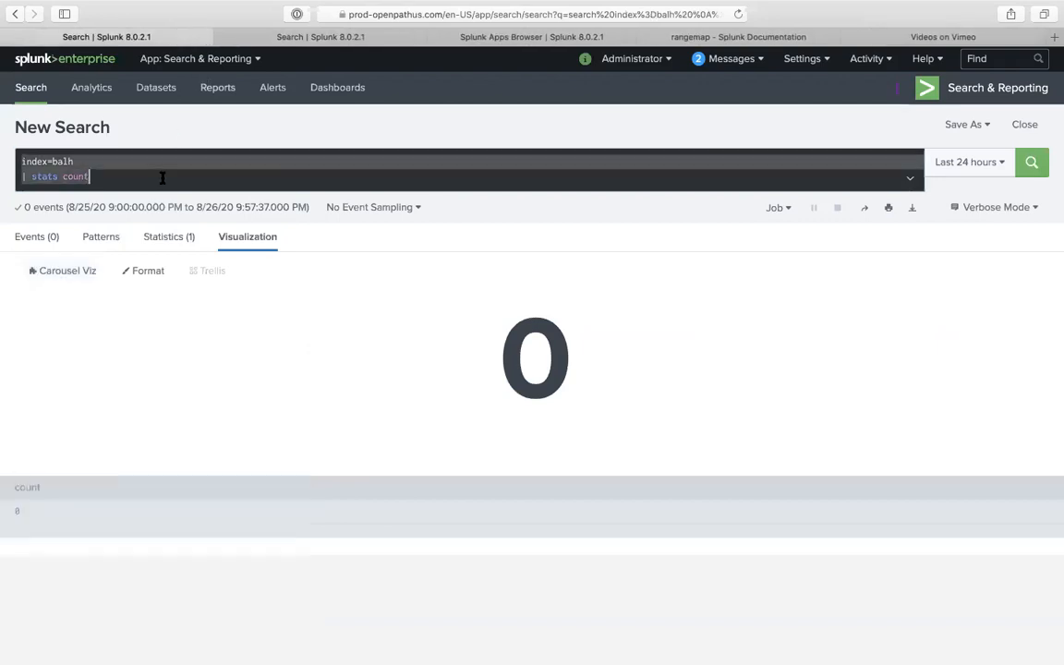
- Paste the check_buckets query over index=balh, run it, and stop it with partial Statistics results
{"action": "key", "text": "ctrl+v"}
{"action": "key", "text": "Return"}
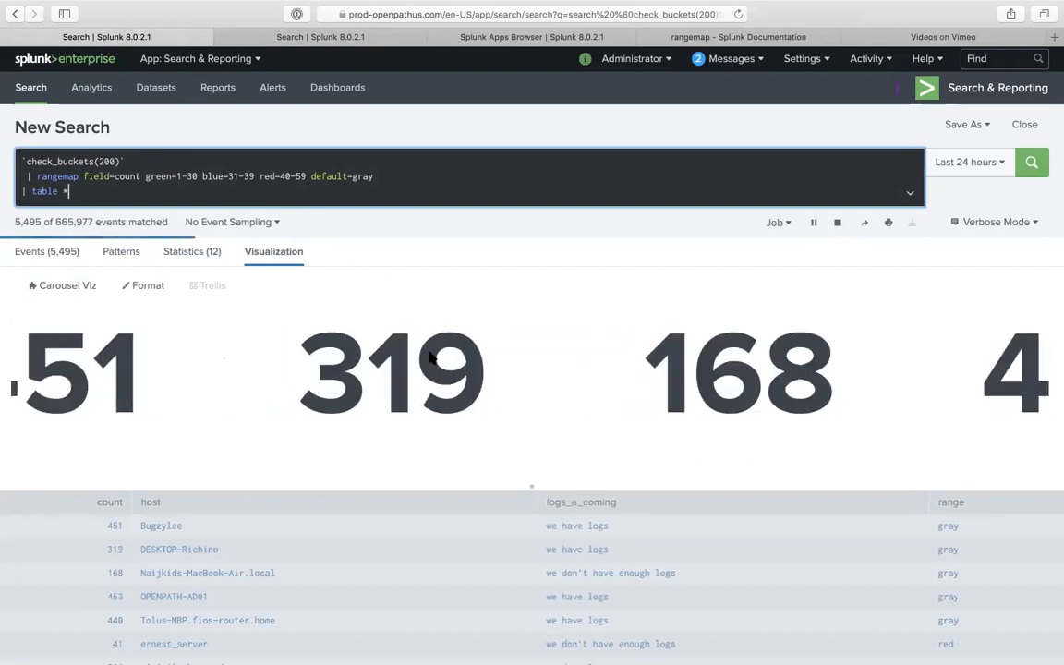
{"action": "left_click", "coordinate": [202, 262]}
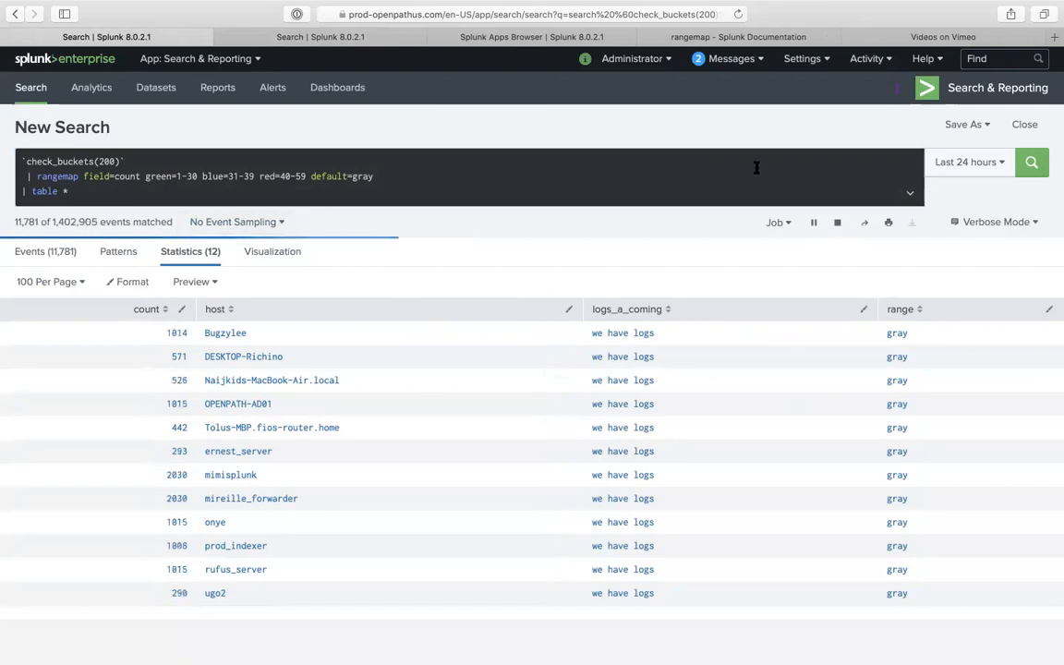
{"action": "left_click", "coordinate": [968, 170]}
{"action": "left_click", "coordinate": [968, 170]}
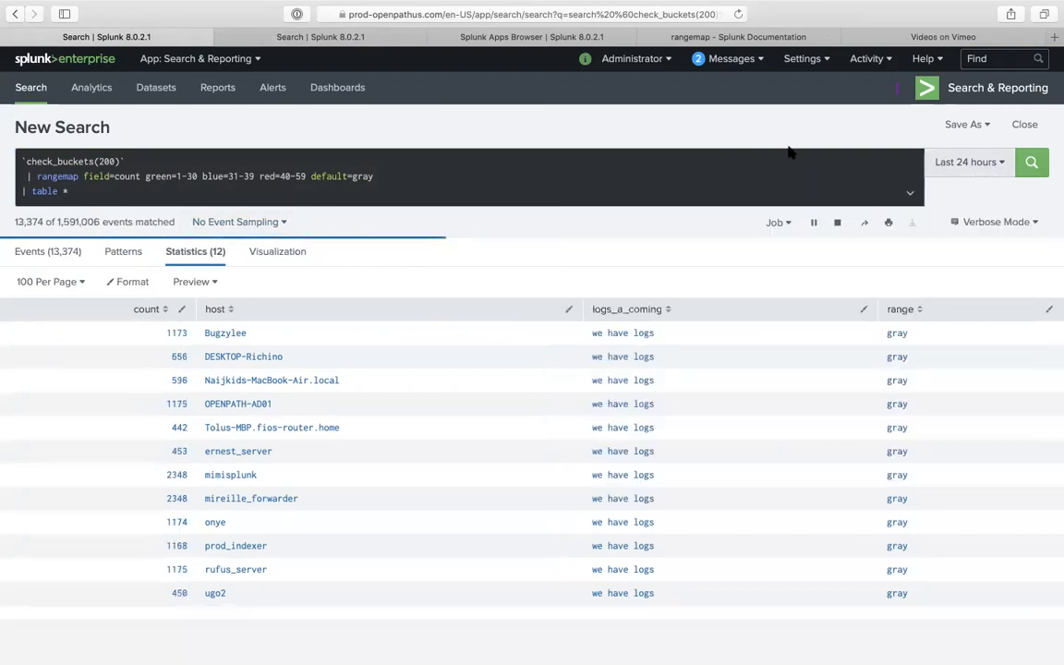
{"action": "left_click", "coordinate": [836, 223]}
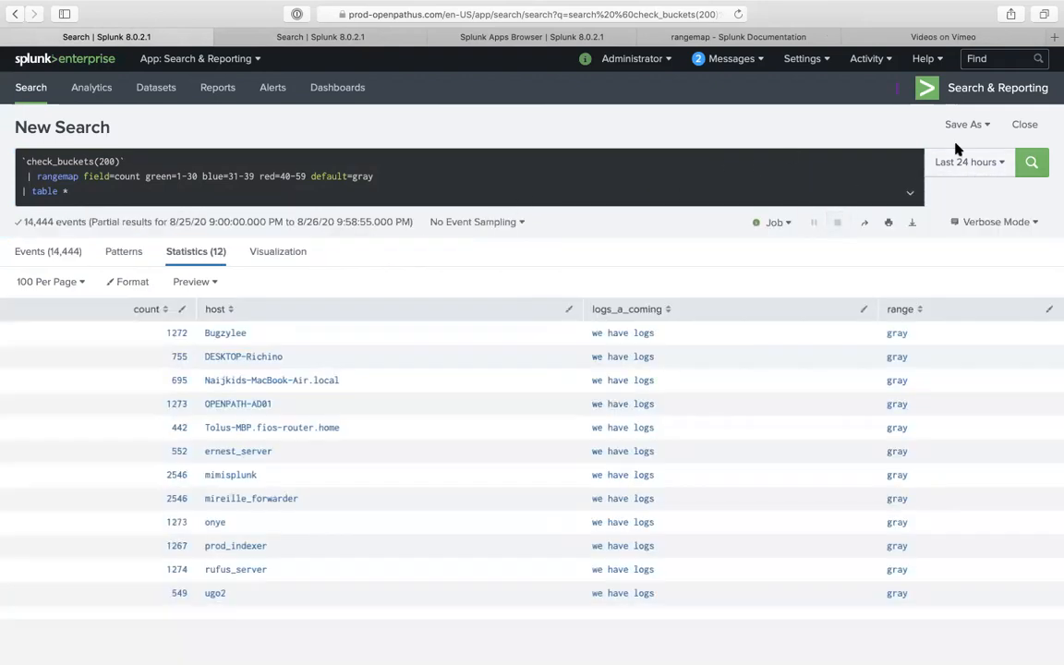
- Set the green range's upper bound to 400 and begin retyping the blue and red bounds
{"action": "double_click", "coordinate": [193, 175]}
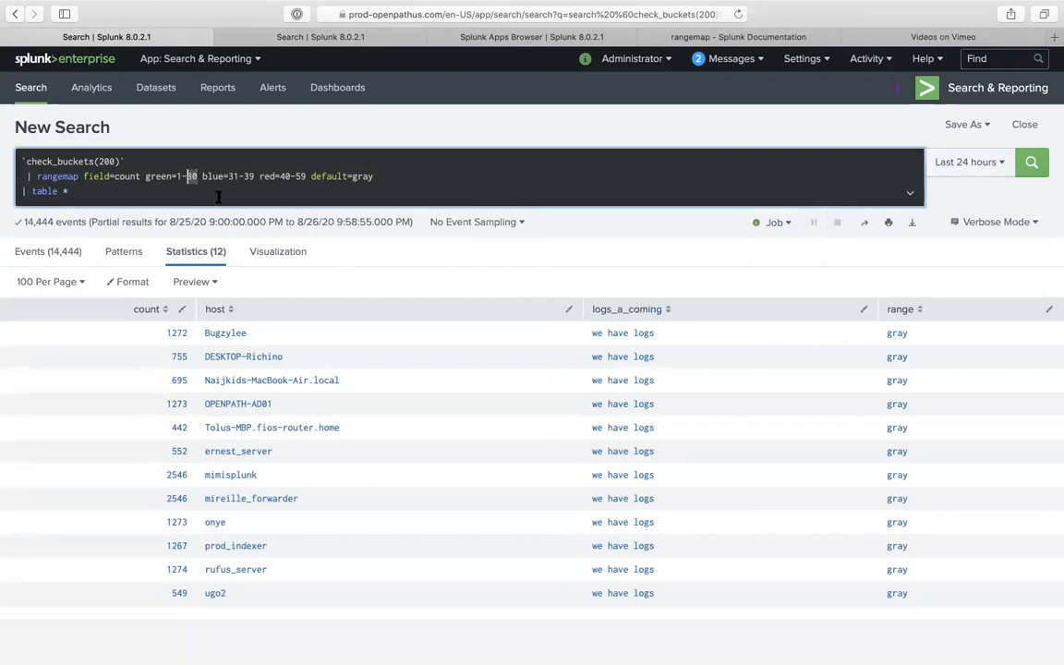
{"action": "type", "text": "400"}
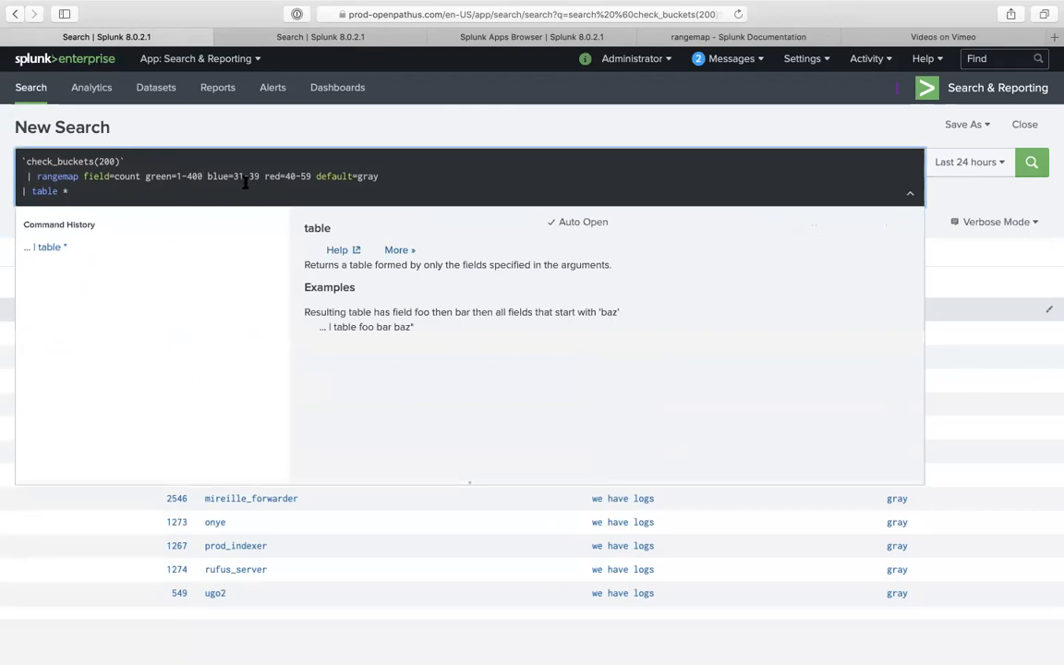
{"action": "double_click", "coordinate": [236, 175]}
{"action": "type", "text": "400"}
{"action": "double_click", "coordinate": [261, 176]}
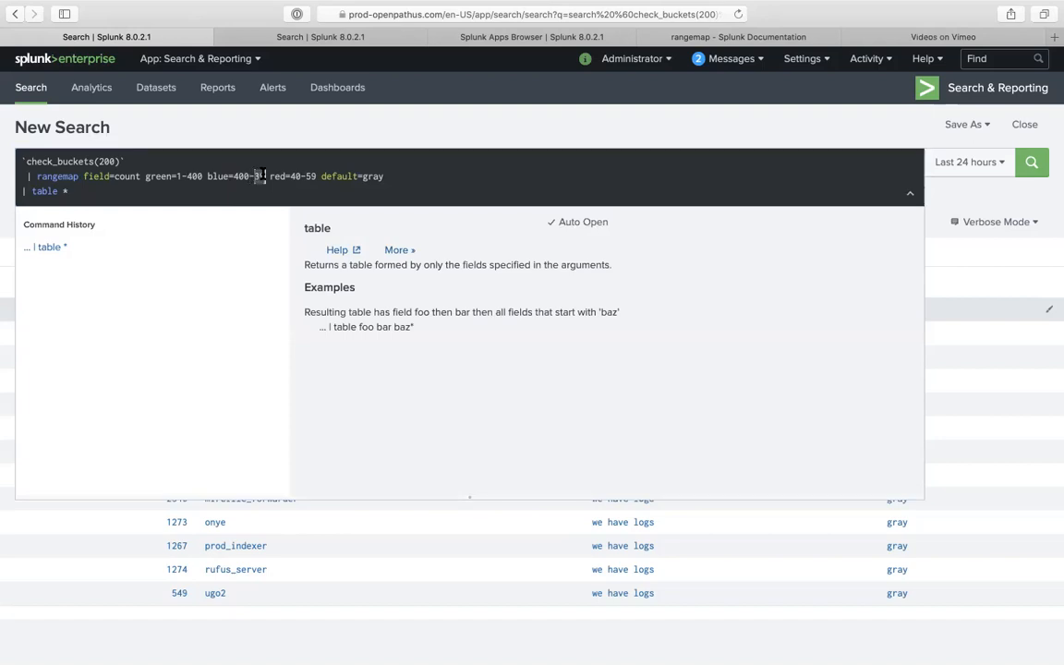
{"action": "type", "text": "700"}
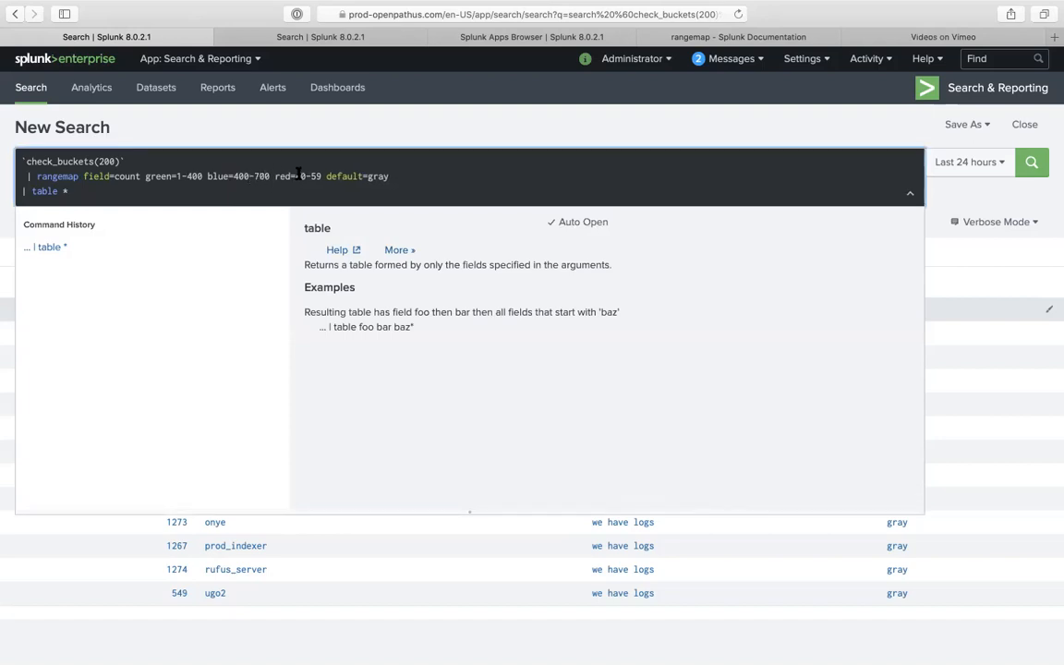
{"action": "left_click_drag", "start_coordinate": [302, 178], "coordinate": [299, 176]}
{"action": "type", "text": "1500"}
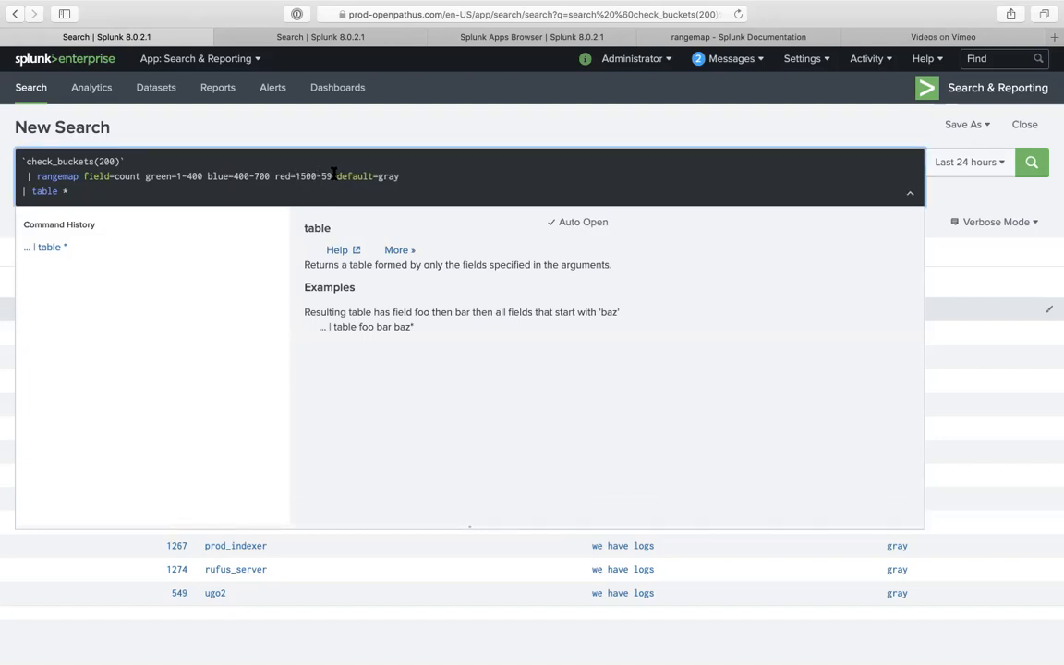
- Correct the ranges to blue=401-1500 and red=1501-50000, then rerun the search
{"action": "left_click", "coordinate": [306, 176]}
{"action": "key", "text": "BackSpace"}
{"action": "key", "text": "BackSpace"}
{"action": "type", "text": "7"}
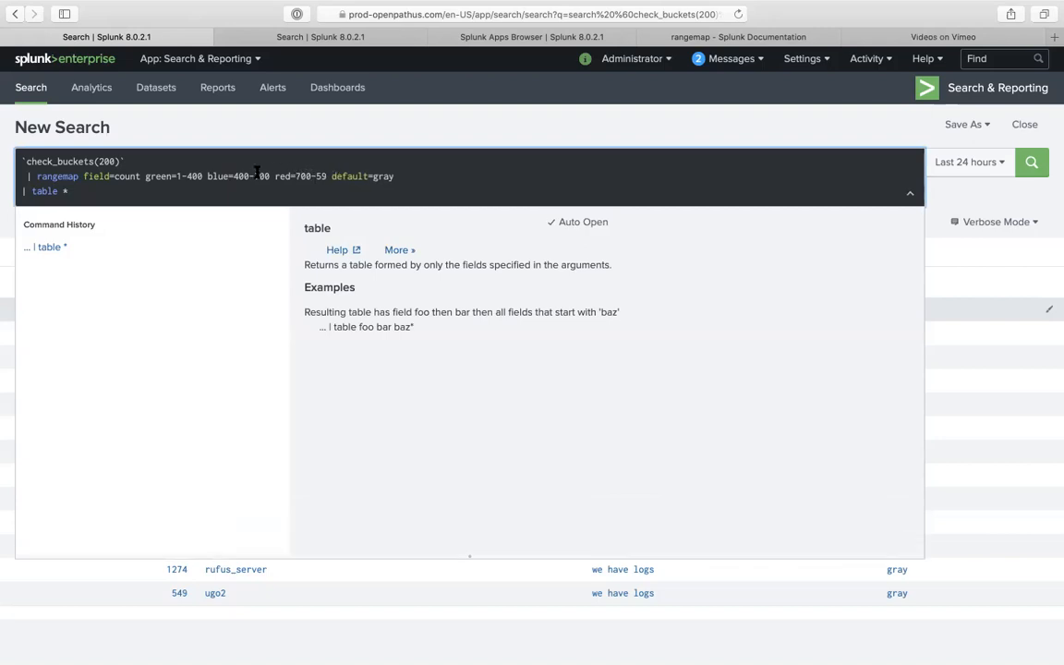
{"action": "left_click", "coordinate": [247, 176]}
{"action": "key", "text": "BackSpace"}
{"action": "type", "text": "1"}
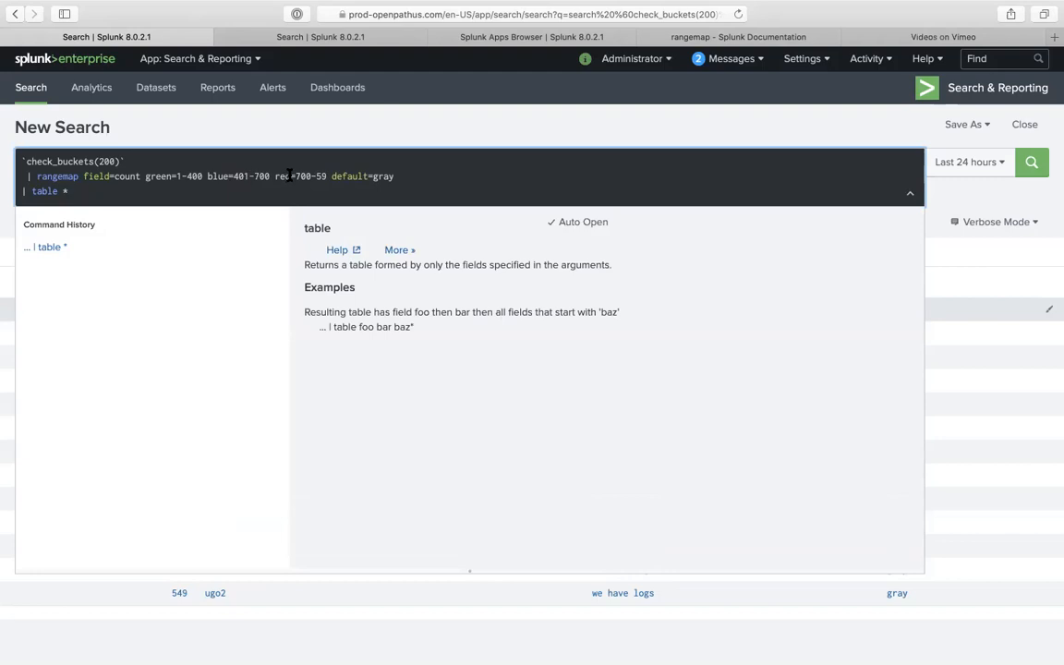
{"action": "left_click", "coordinate": [310, 175]}
{"action": "key", "text": "BackSpace"}
{"action": "type", "text": "1"}
{"action": "left_click", "coordinate": [329, 176]}
{"action": "key", "text": "BackSpace"}
{"action": "key", "text": "BackSpace"}
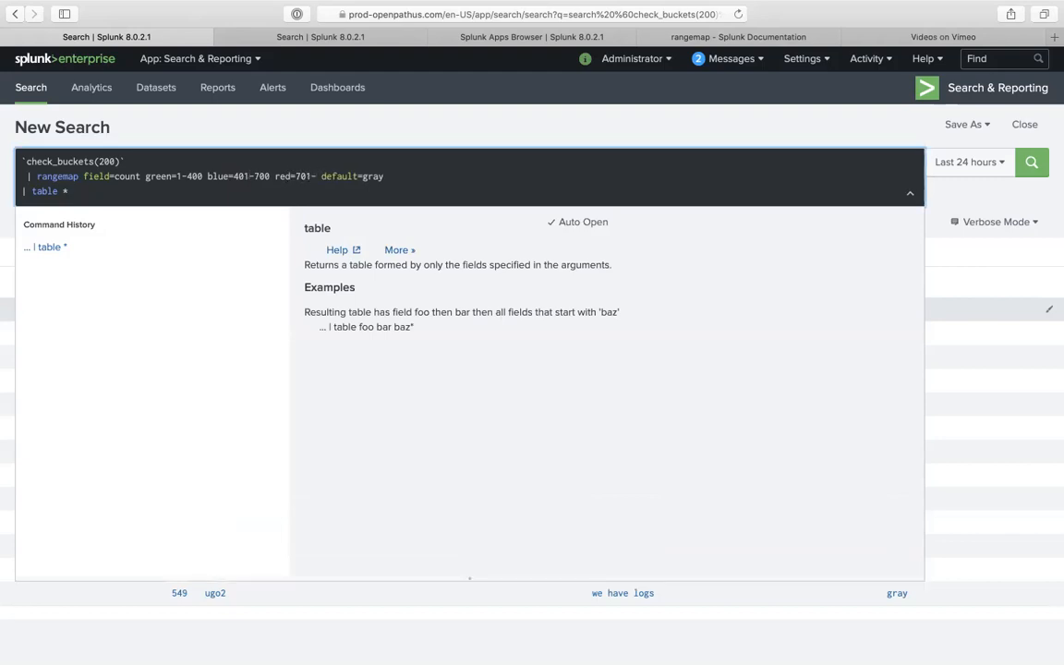
{"action": "type", "text": "1200"}
{"action": "key", "text": "BackSpace"}
{"action": "key", "text": "BackSpace"}
{"action": "key", "text": "BackSpace"}
{"action": "key", "text": "BackSpace"}
{"action": "type", "text": "50000"}
{"action": "left_click", "coordinate": [306, 176]}
{"action": "key", "text": "BackSpace"}
{"action": "key", "text": "BackSpace"}
{"action": "type", "text": "150"}
{"action": "left_click", "coordinate": [274, 176]}
{"action": "key", "text": "BackSpace"}
{"action": "key", "text": "BackSpace"}
{"action": "key", "text": "BackSpace"}
{"action": "type", "text": "1500"}
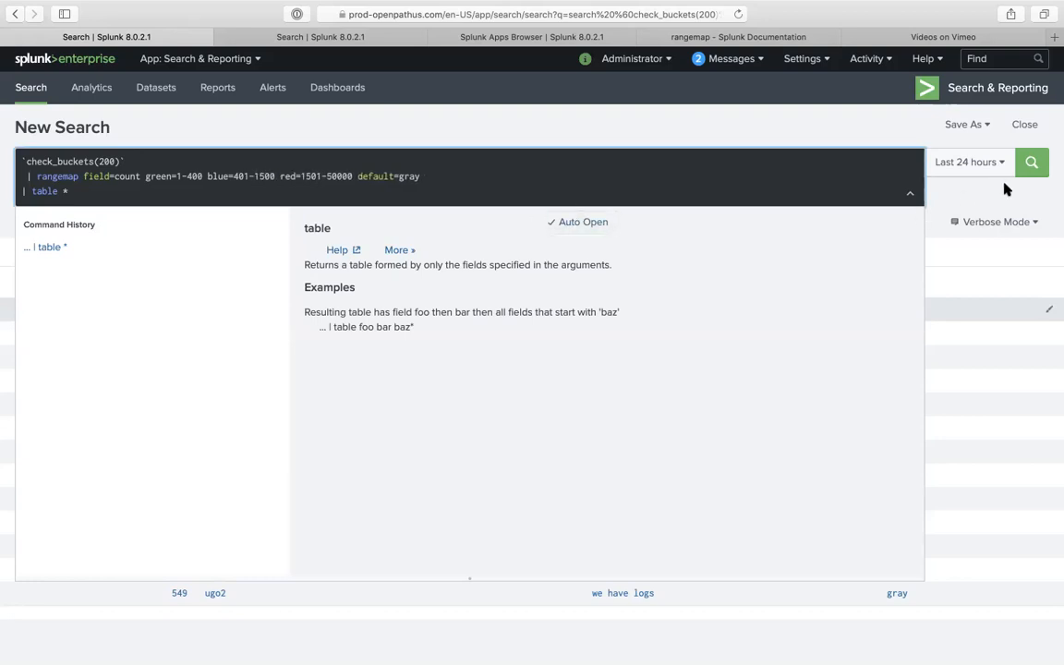
{"action": "left_click", "coordinate": [1032, 164]}
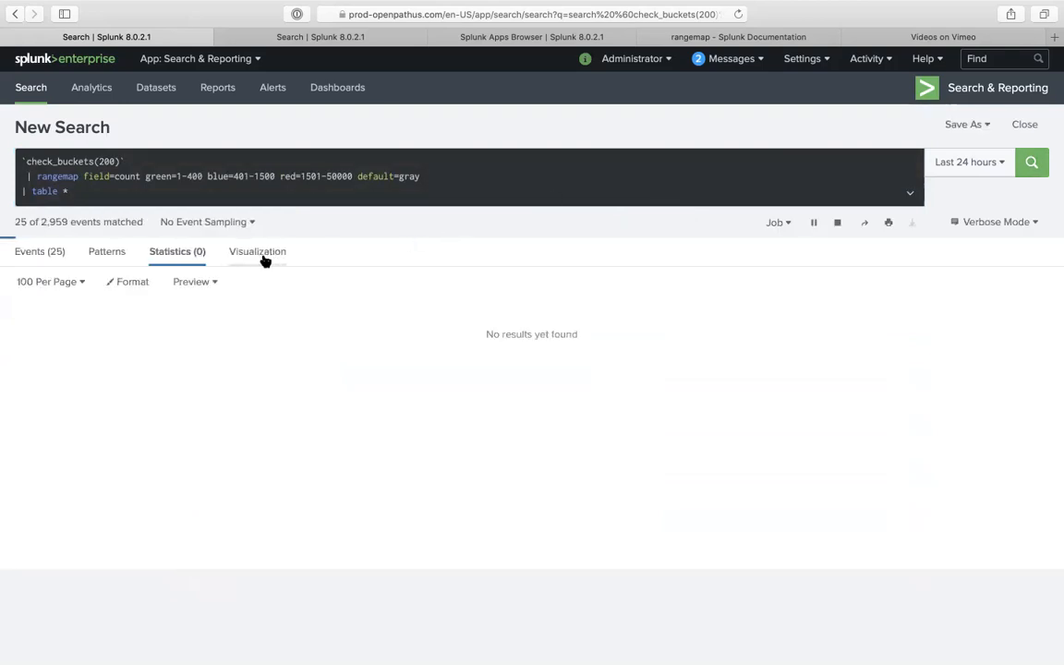
- Check the rerun hosts as single-value visualizations, then return to the Statistics table
{"action": "left_click", "coordinate": [263, 256]}
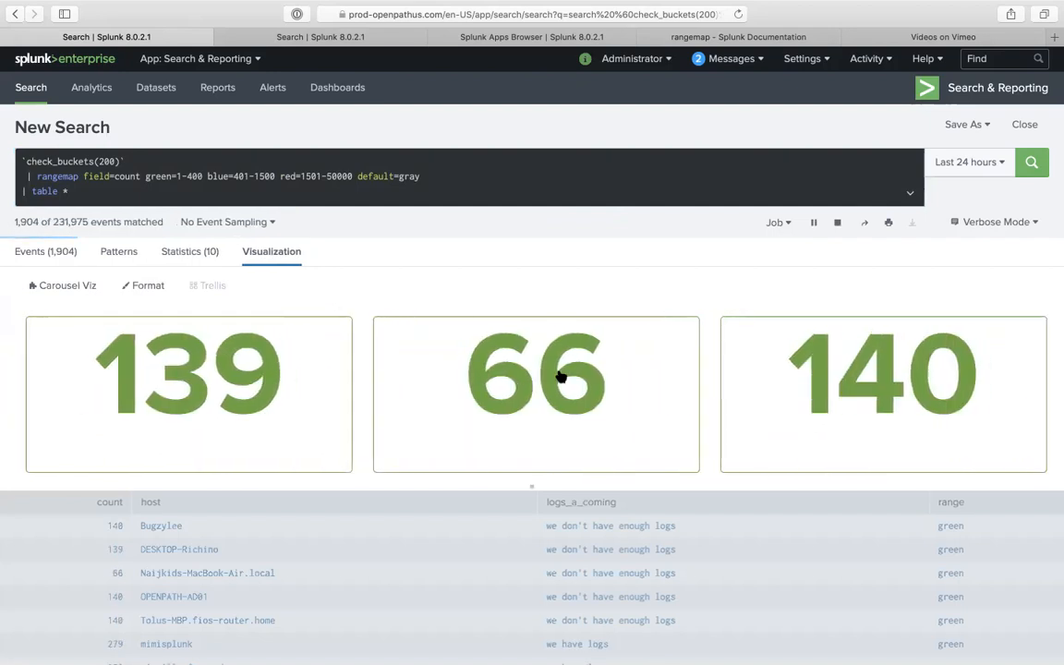
{"action": "left_click", "coordinate": [83, 287]}
{"action": "left_click", "coordinate": [256, 283]}
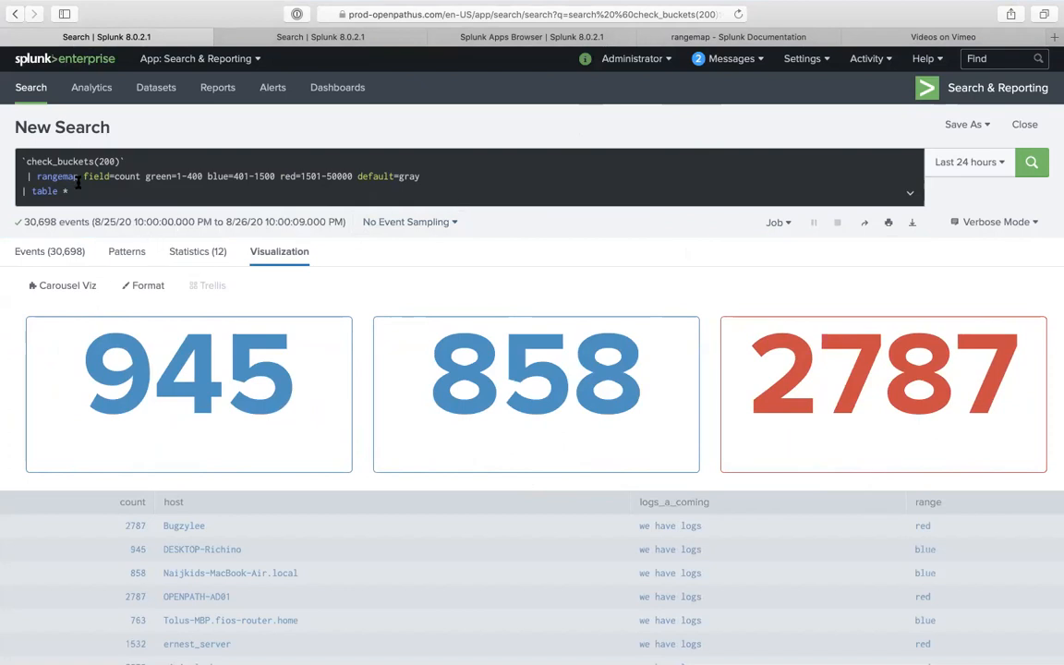
{"action": "left_click_drag", "start_coordinate": [79, 191], "coordinate": [311, 163]}
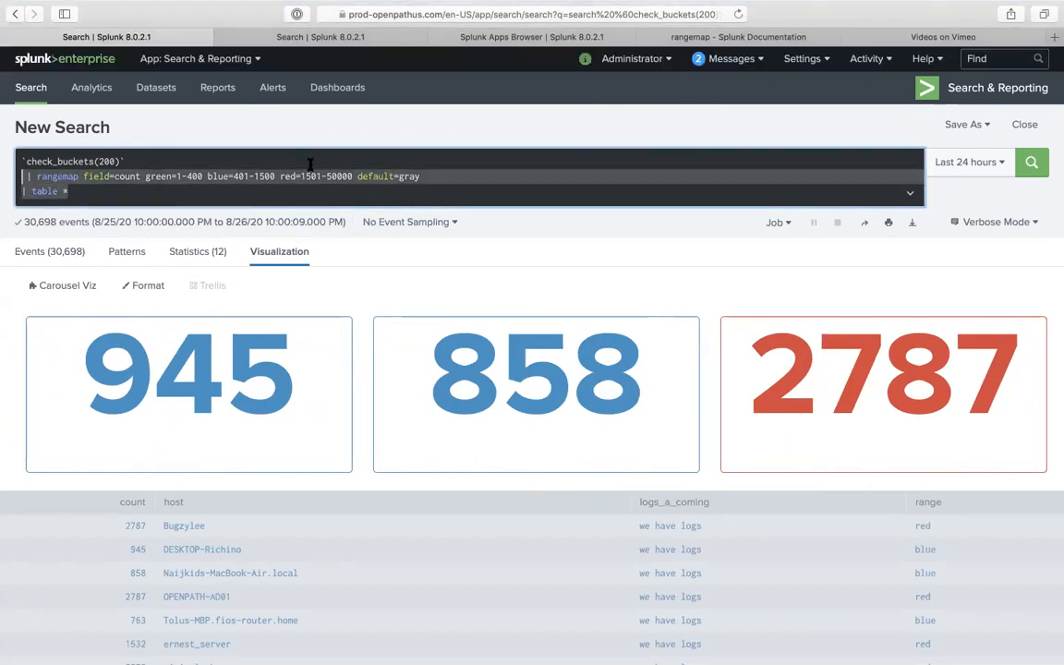
{"action": "mouse_move", "coordinate": [506, 8]}
{"action": "left_click", "coordinate": [389, 161]}
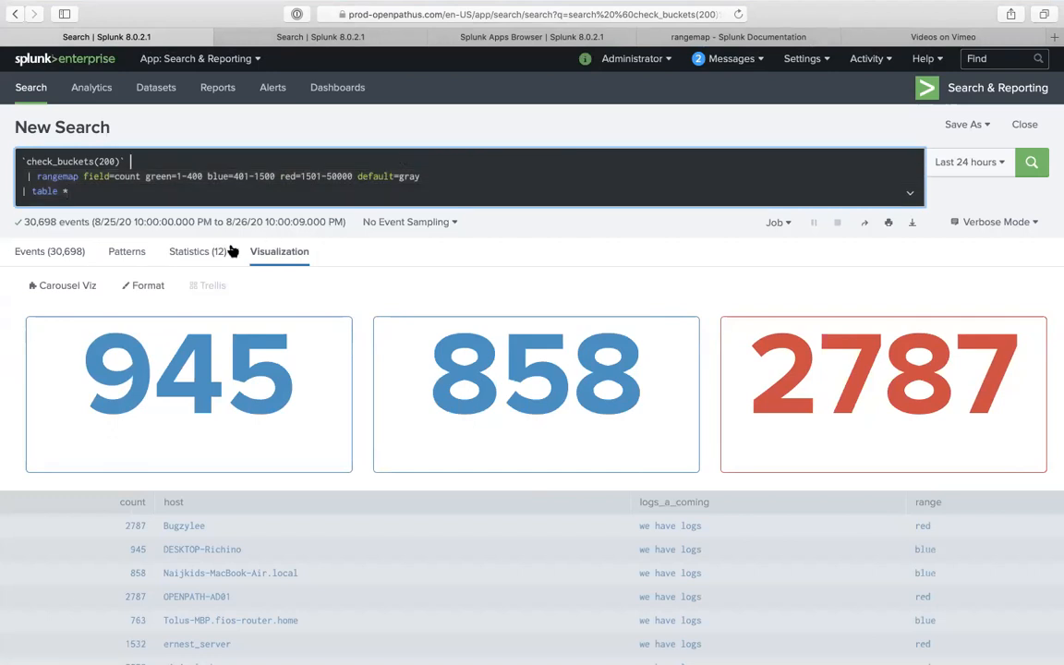
{"action": "left_click", "coordinate": [221, 251]}
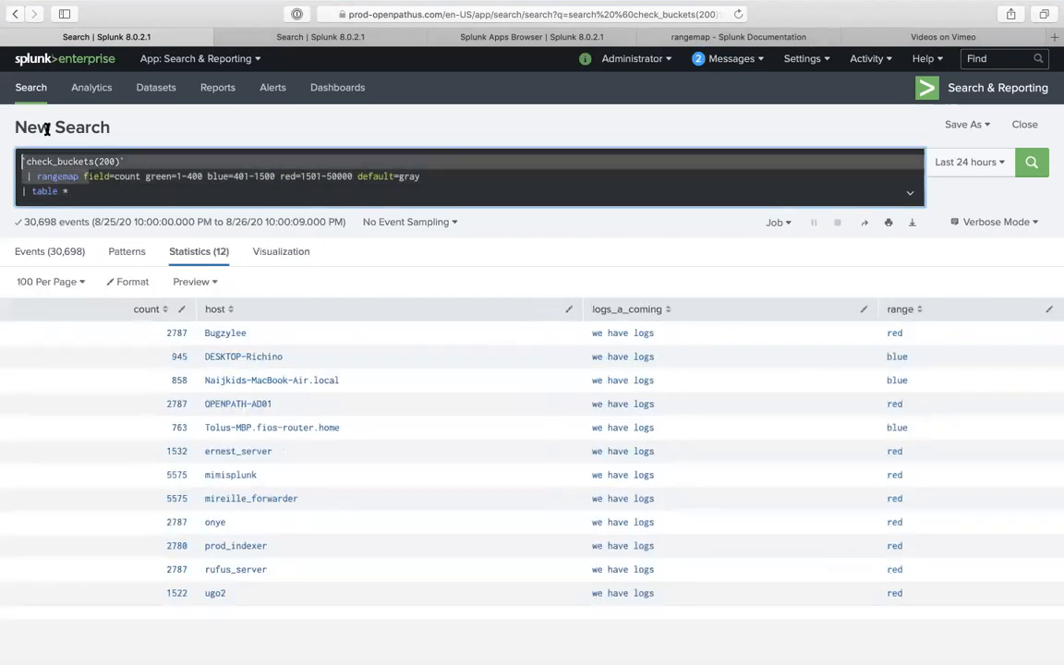
{"action": "left_click", "coordinate": [86, 194]}
- Replace the query with index=main, run it, and inspect the date_minute, splunk_server_group and sourcetype summaries
{"action": "key", "text": "super+a"}
{"action": "key", "text": "BackSpace"}
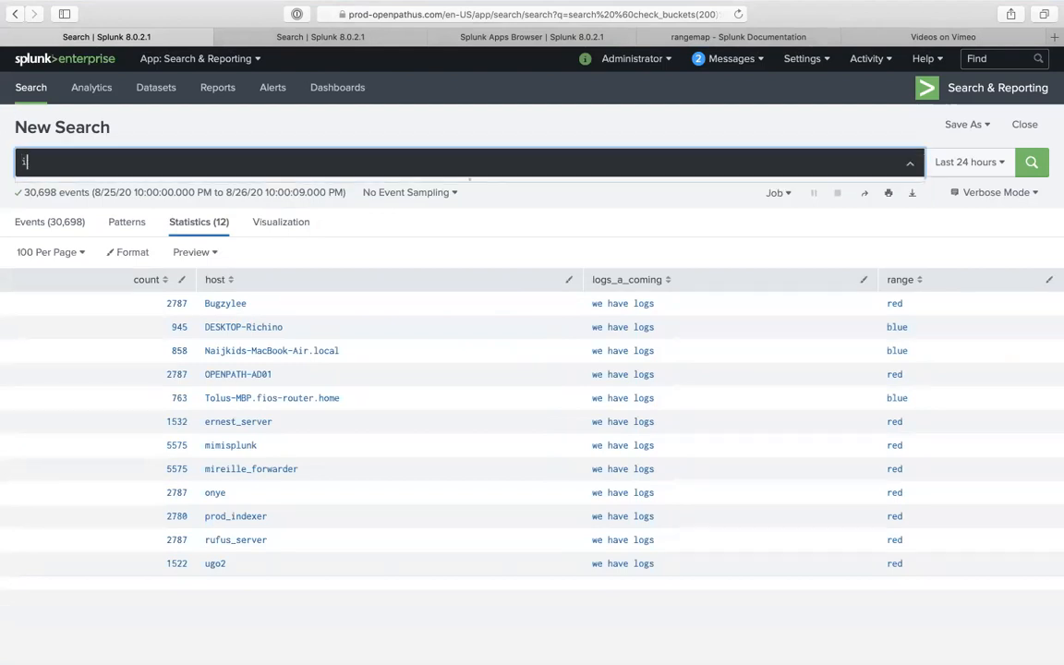
{"action": "type", "text": "index="}
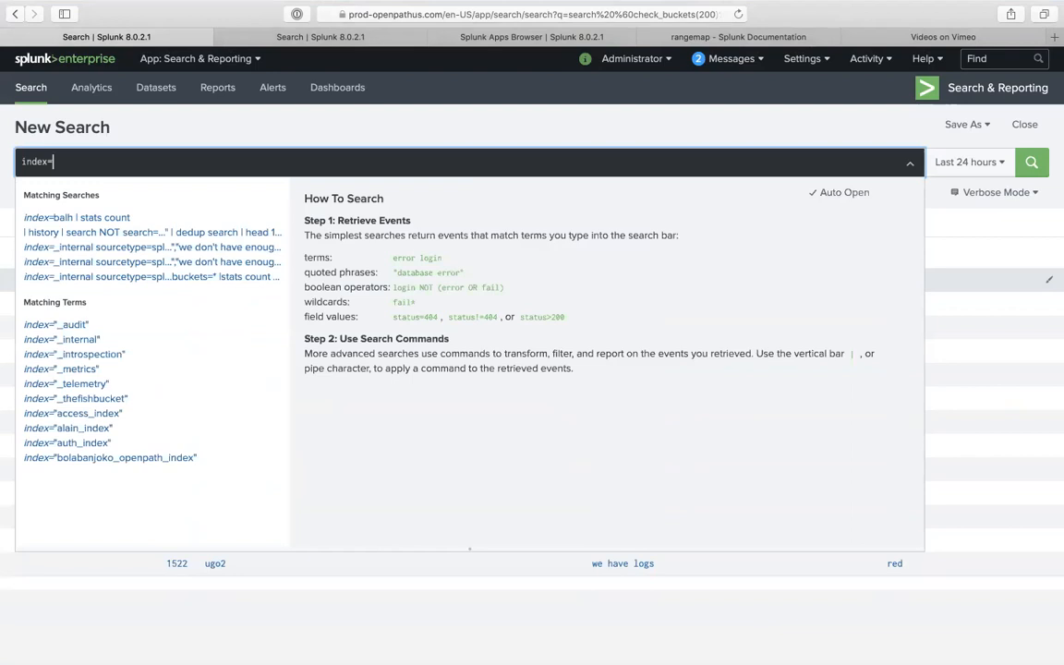
{"action": "type", "text": "main"}
{"action": "key", "text": "Return"}
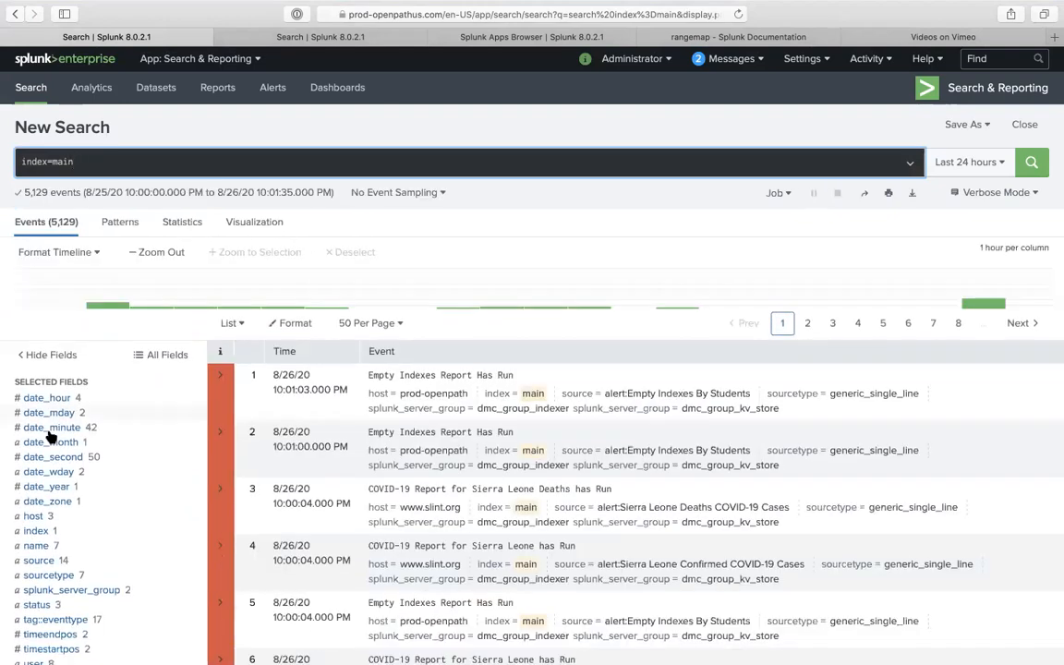
{"action": "left_click", "coordinate": [57, 428]}
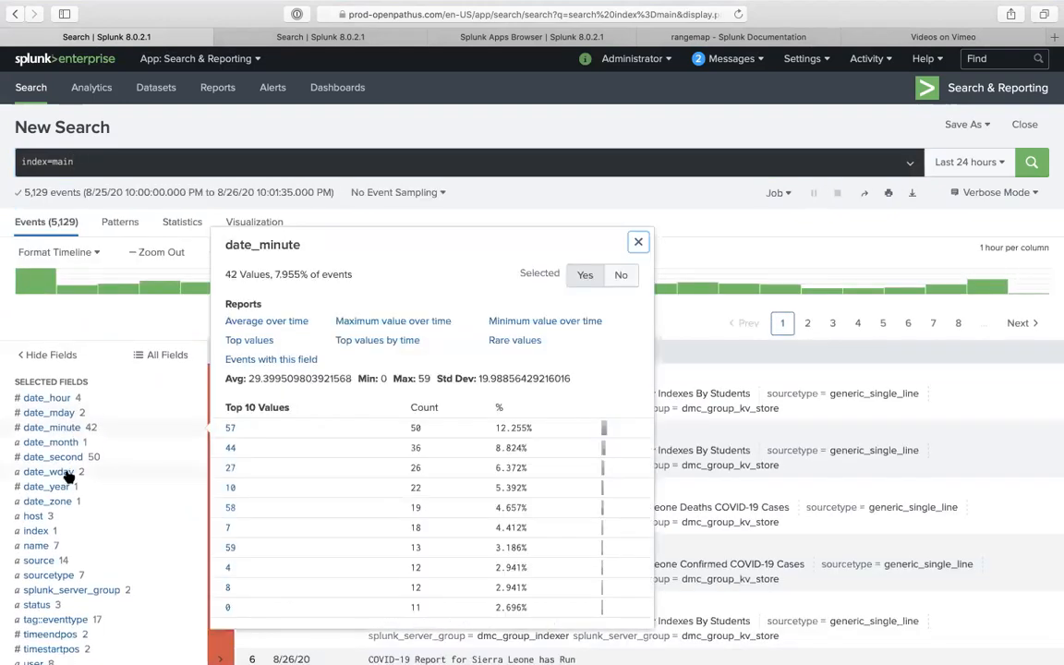
{"action": "left_click", "coordinate": [70, 588]}
{"action": "left_click", "coordinate": [73, 578]}
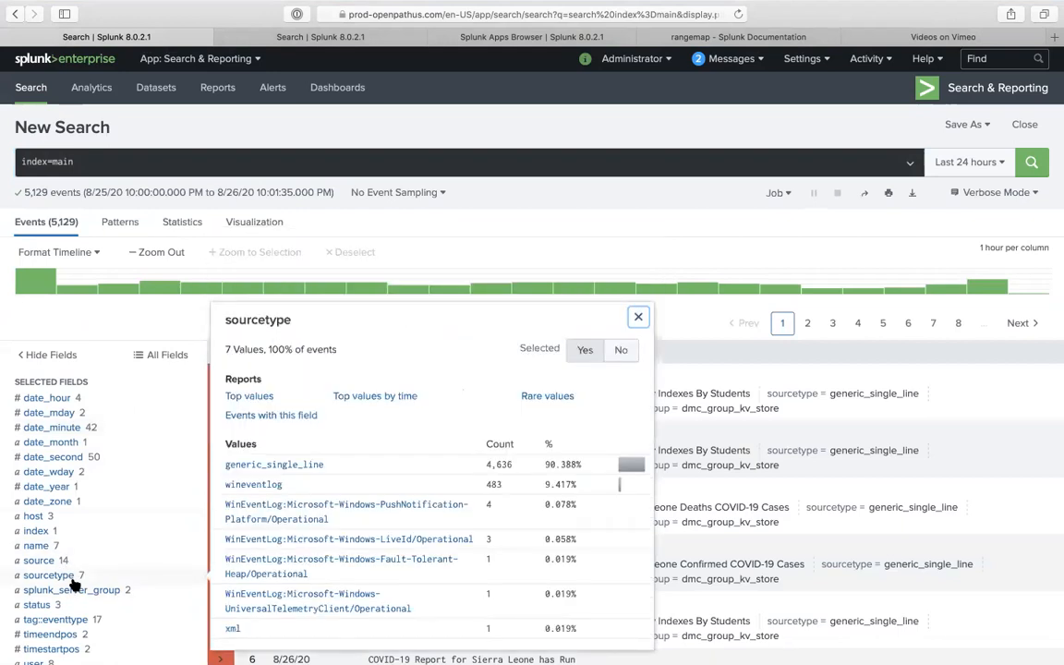
{"action": "left_click", "coordinate": [128, 162]}
- Start a stats line with values(sourcetype) as sourcetype and list(tag::eventtype)
{"action": "type", "text": "| stat"}
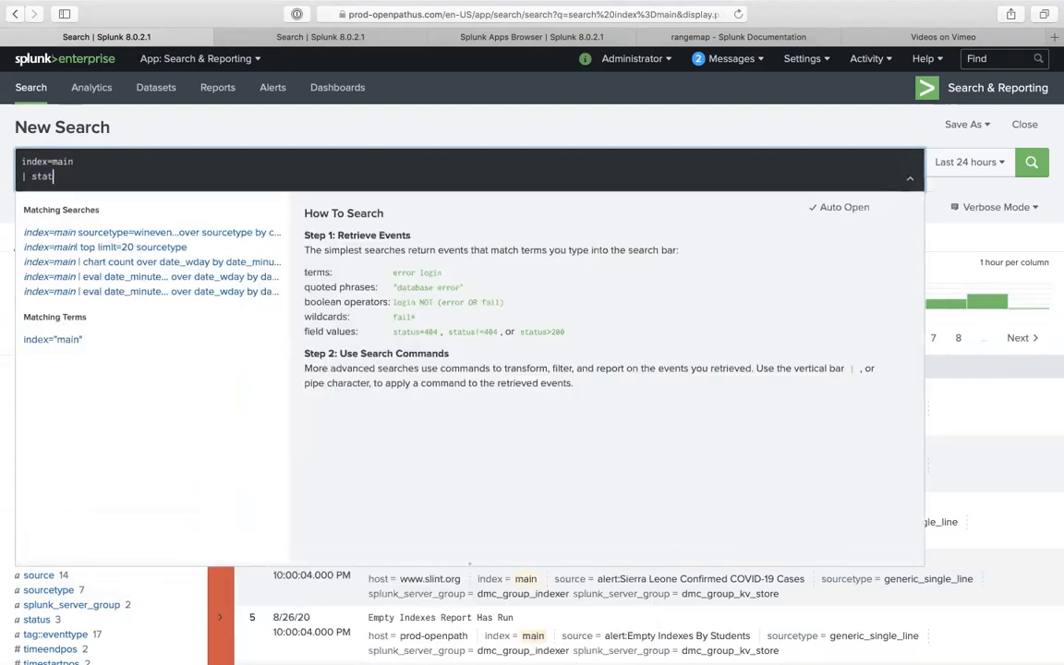
{"action": "type", "text": "s values"}
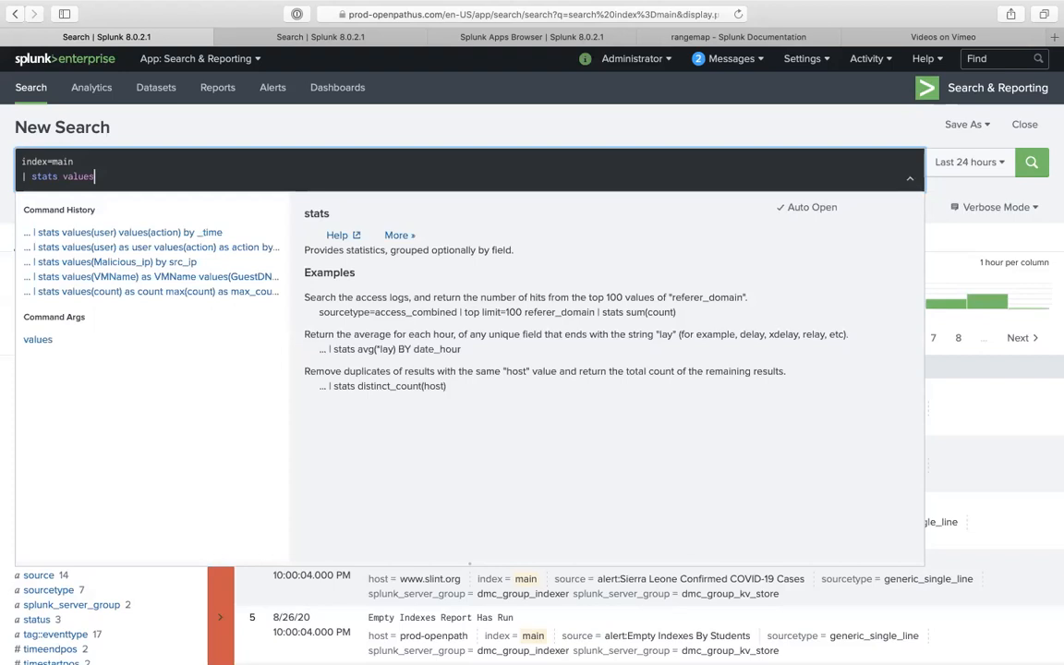
{"action": "type", "text": "(sourcetyoe"}
{"action": "type", "text": "e"}
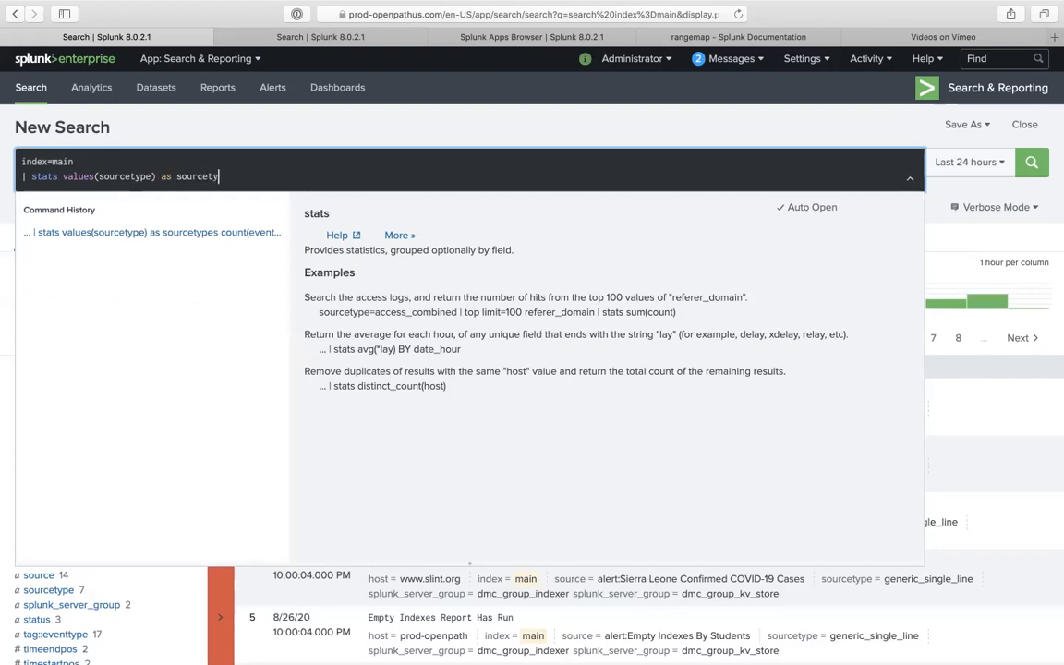
{"action": "key", "text": "BackSpace"}
{"action": "key", "text": "BackSpace"}
{"action": "type", "text": "o"}
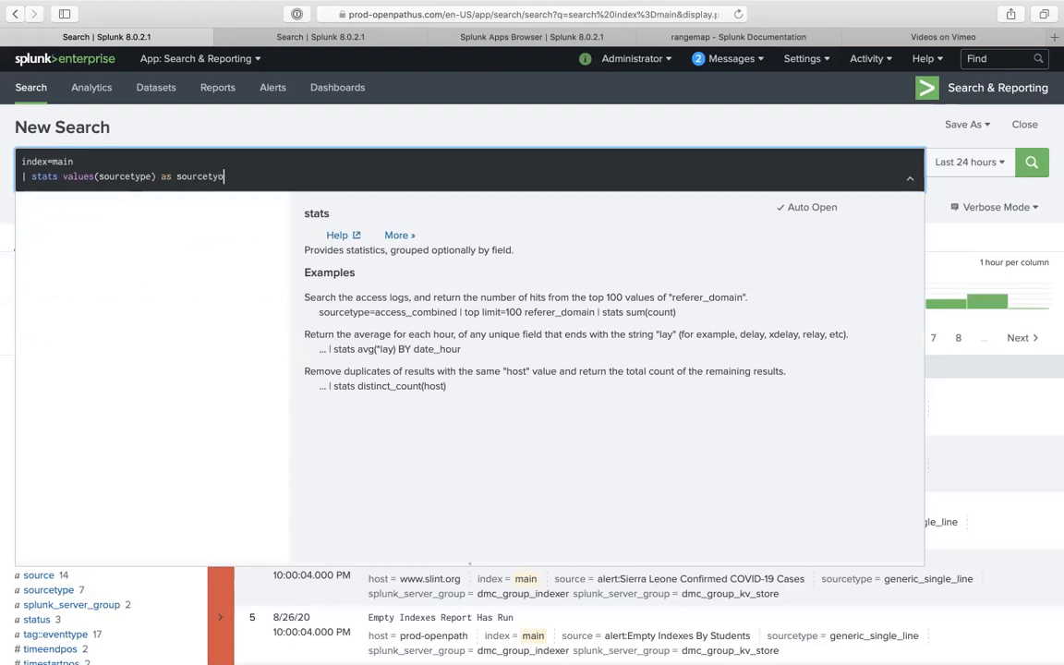
{"action": "key", "text": "BackSpace"}
{"action": "type", "text": "pe lis"}
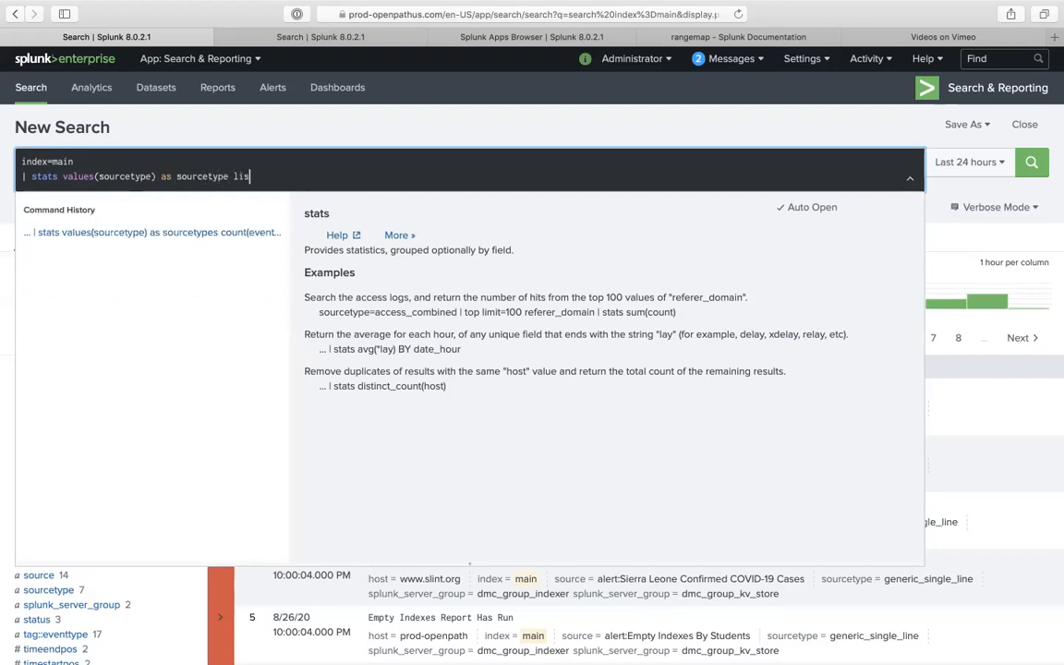
{"action": "type", "text": "t("}
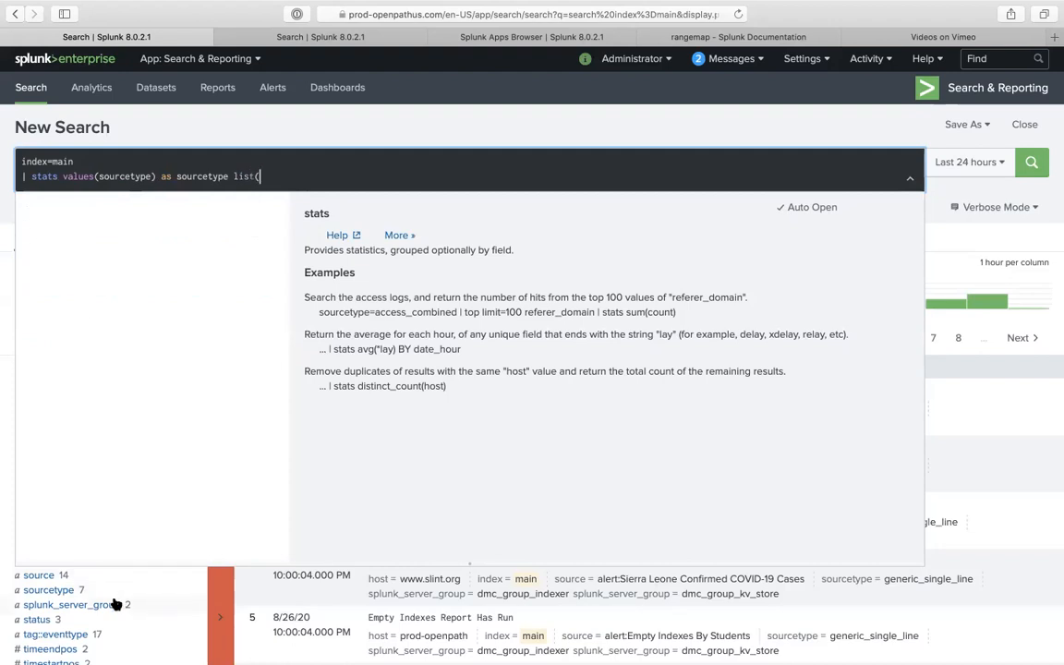
{"action": "left_click", "coordinate": [83, 635]}
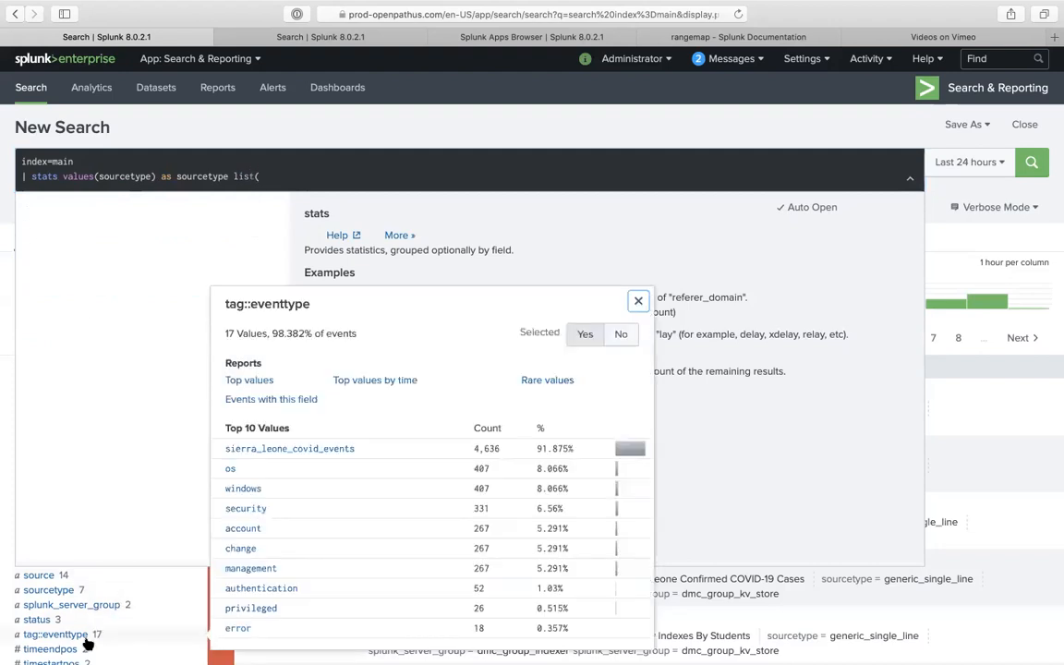
{"action": "triple_click", "coordinate": [299, 302]}
{"action": "key", "text": "super+c"}
{"action": "left_click", "coordinate": [296, 172]}
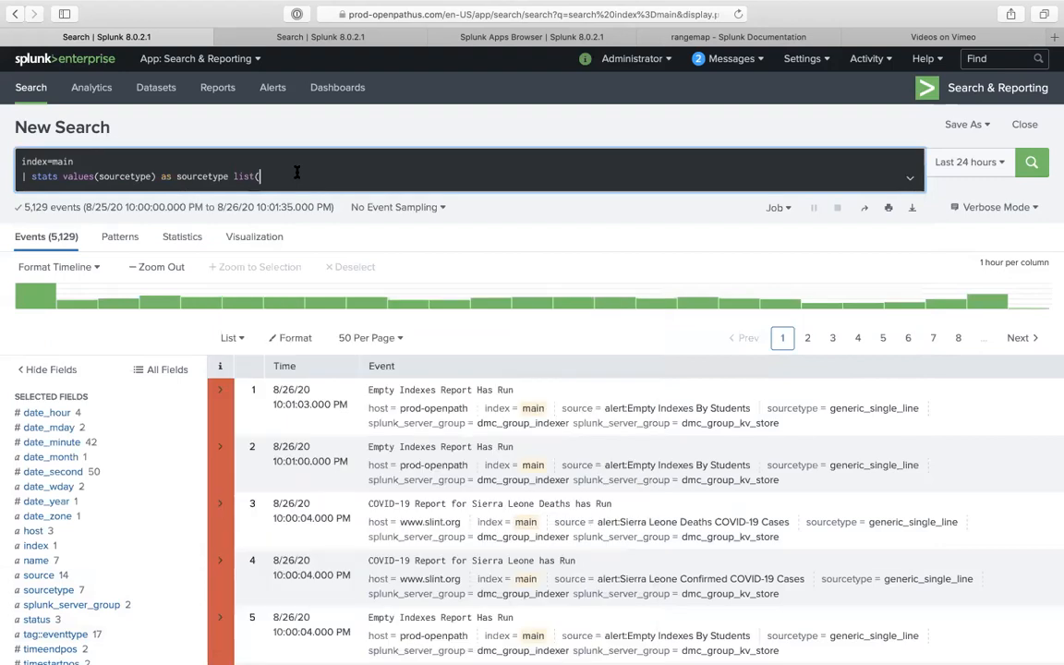
{"action": "key", "text": "super+v"}
{"action": "key", "text": "BackSpace"}
{"action": "type", "text": ")"}
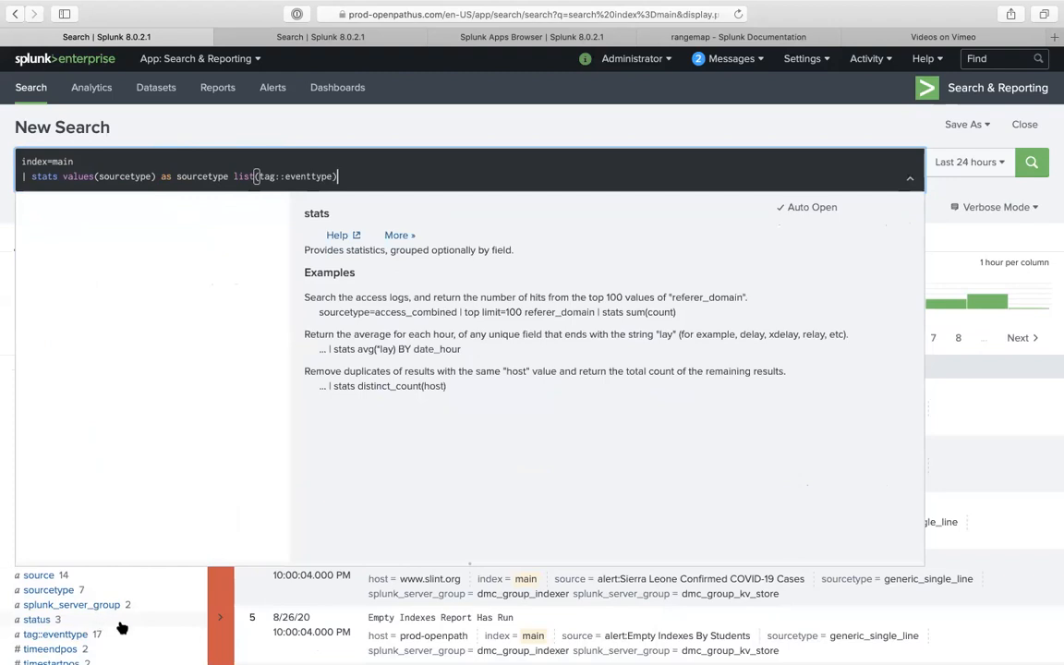
- Replace tag::eventtype with user inside list() and run the search
{"action": "scroll", "coordinate": [122, 628], "scroll_direction": "down", "scroll_amount": 3}
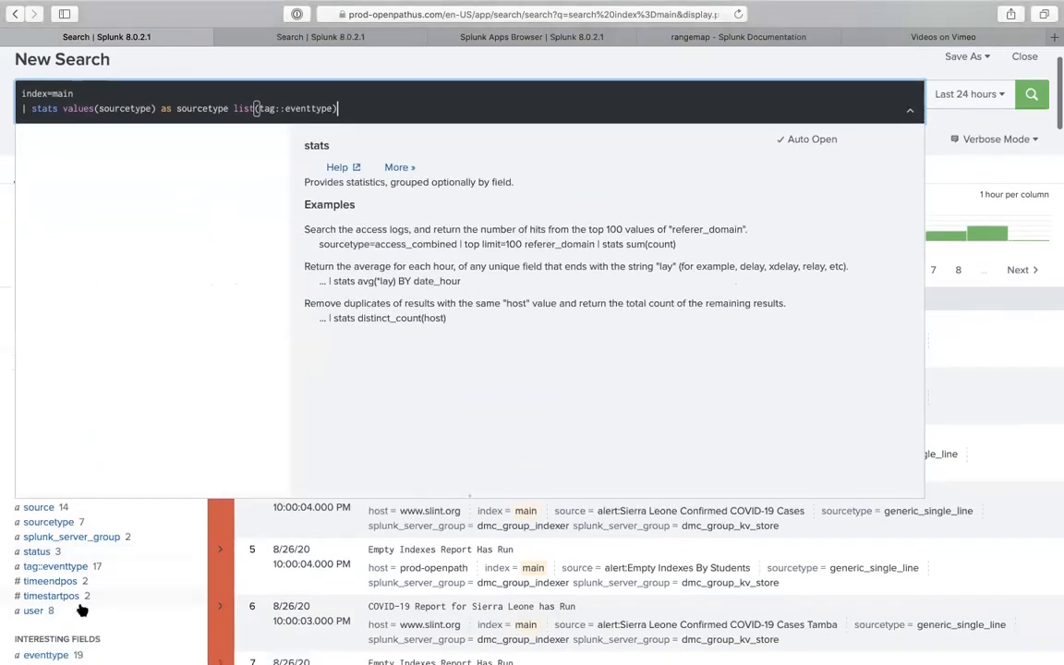
{"action": "left_click", "coordinate": [80, 610]}
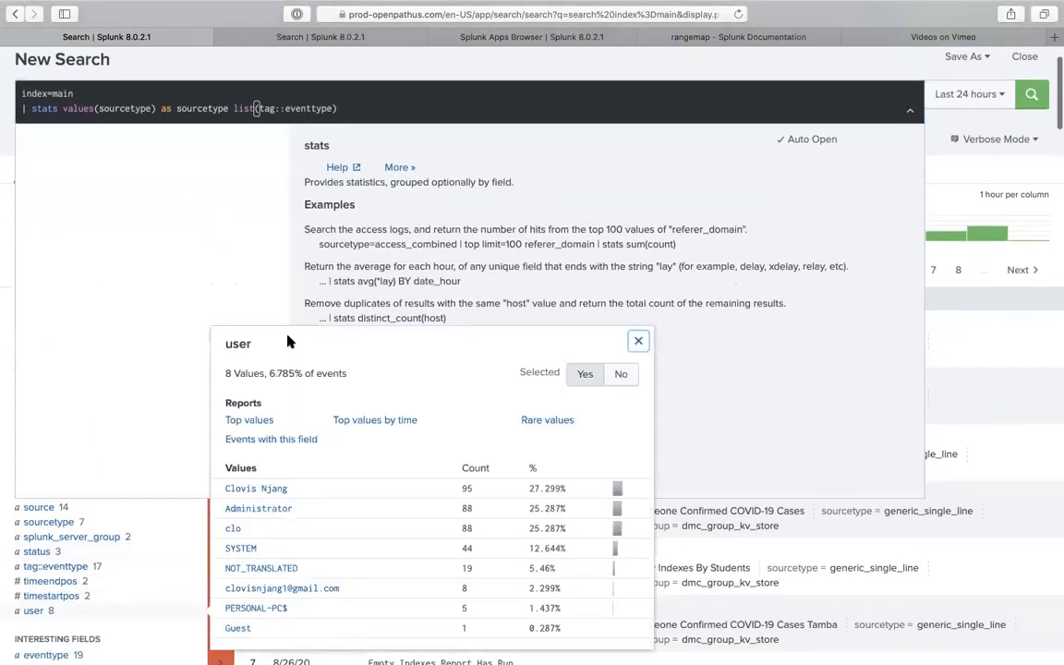
{"action": "double_click", "coordinate": [237, 345]}
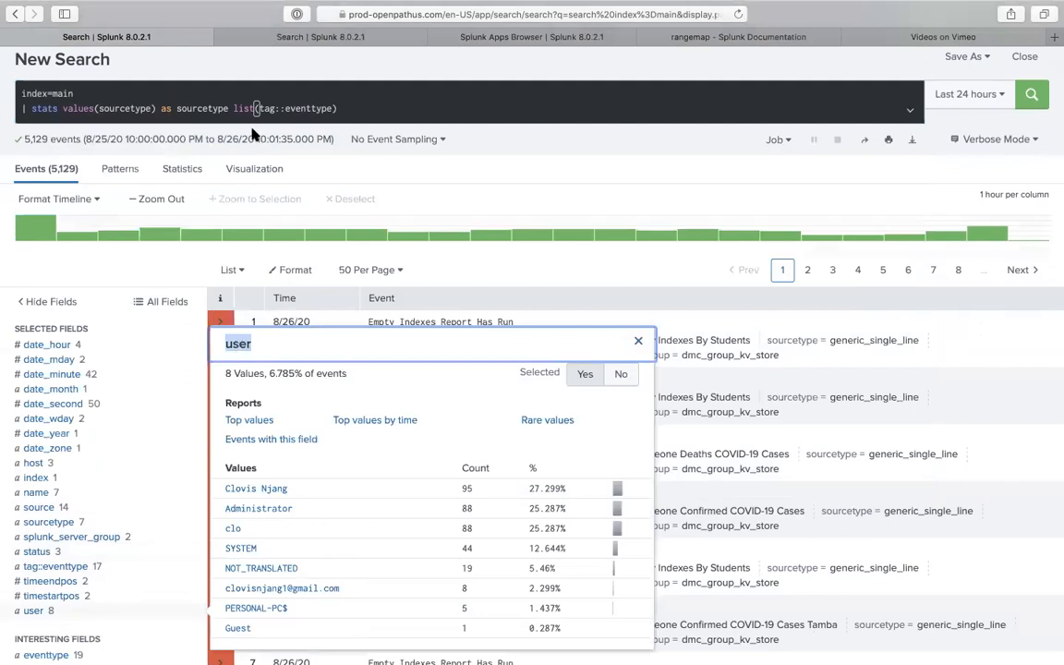
{"action": "left_click", "coordinate": [296, 109]}
{"action": "left_click", "coordinate": [334, 108]}
{"action": "type", "text": ")"}
{"action": "left_click_drag", "start_coordinate": [328, 108], "coordinate": [263, 108]}
{"action": "type", "text": "user) cou"}
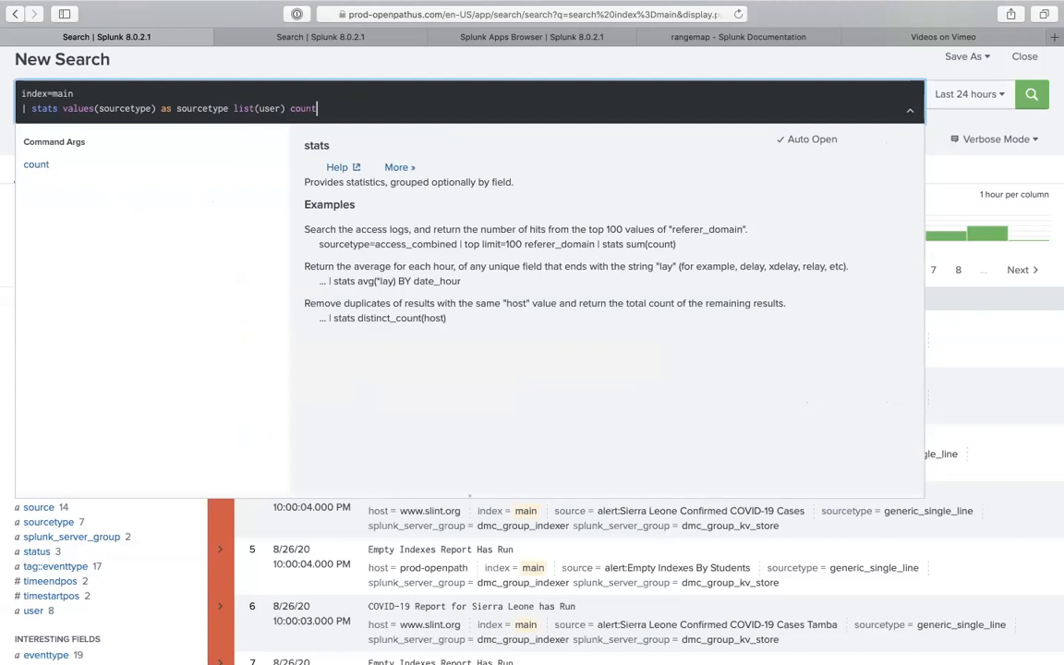
{"action": "key", "text": "Return"}
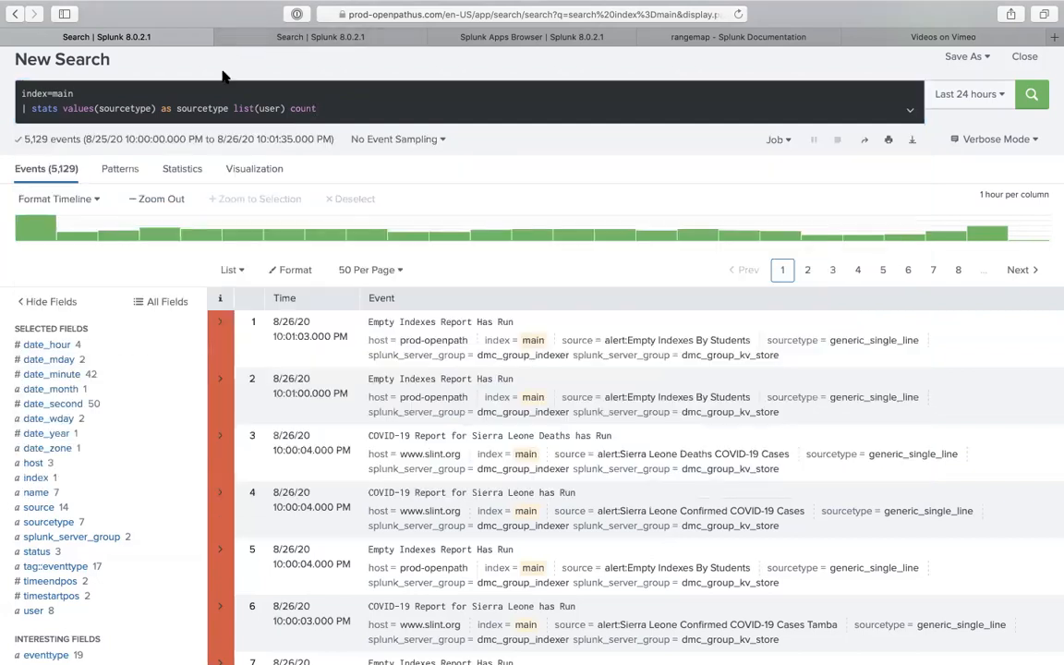
- Append 'by host' after count and rerun the search
{"action": "scroll", "coordinate": [123, 339], "scroll_direction": "down", "scroll_amount": 5}
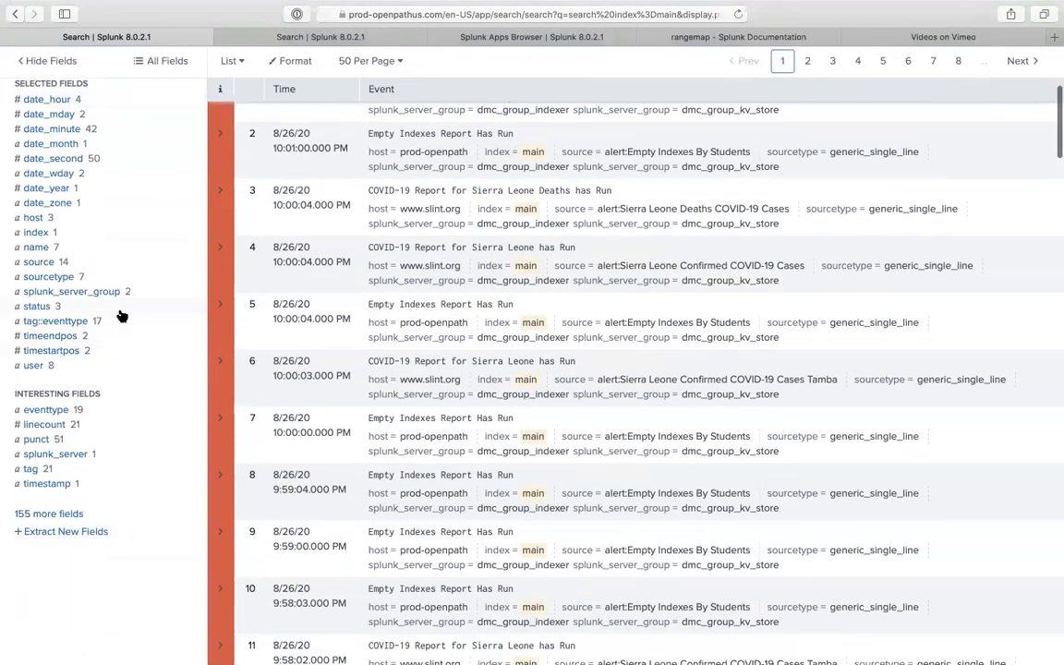
{"action": "scroll", "coordinate": [120, 314], "scroll_direction": "up", "scroll_amount": 2}
{"action": "scroll", "coordinate": [120, 314], "scroll_direction": "up", "scroll_amount": 1}
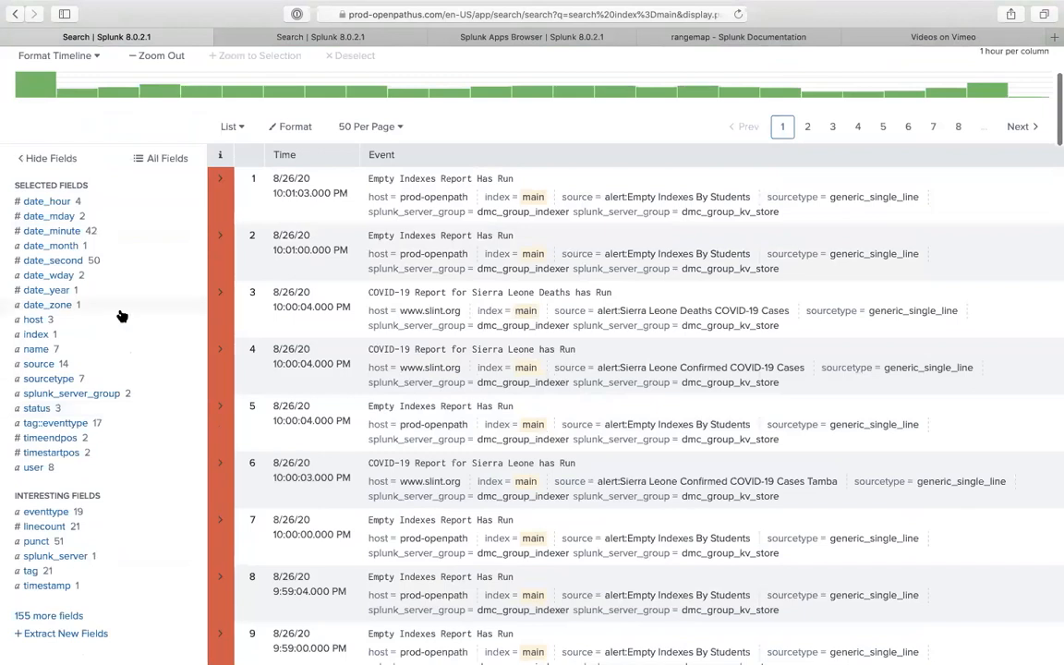
{"action": "scroll", "coordinate": [120, 314], "scroll_direction": "up", "scroll_amount": 5}
{"action": "left_click", "coordinate": [384, 184]}
{"action": "type", "text": "by hos"}
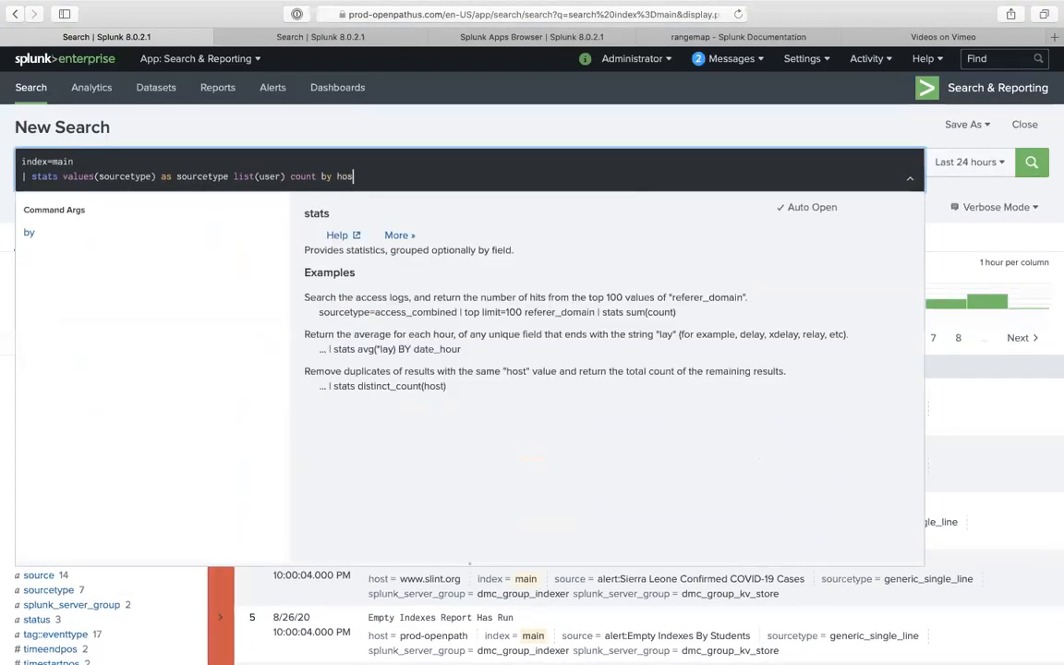
{"action": "type", "text": "t"}
{"action": "key", "text": "Return"}
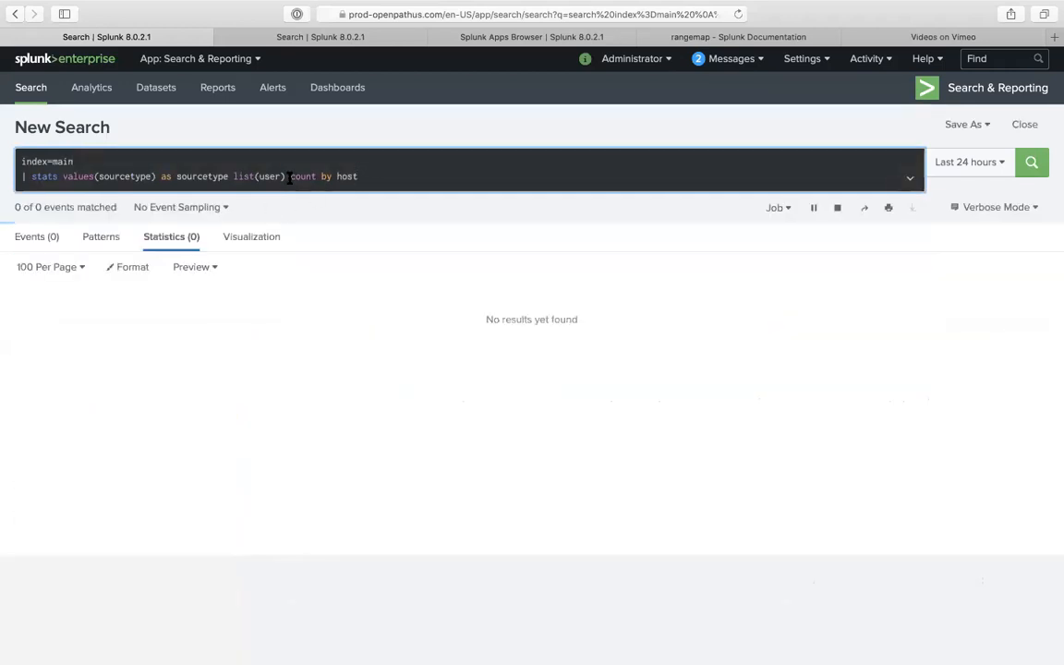
- Review the three host rows (counts 493, 3483, 1156) and highlight Personal-PC's sourcetype values
{"action": "scroll", "coordinate": [736, 455], "scroll_direction": "down", "scroll_amount": 10}
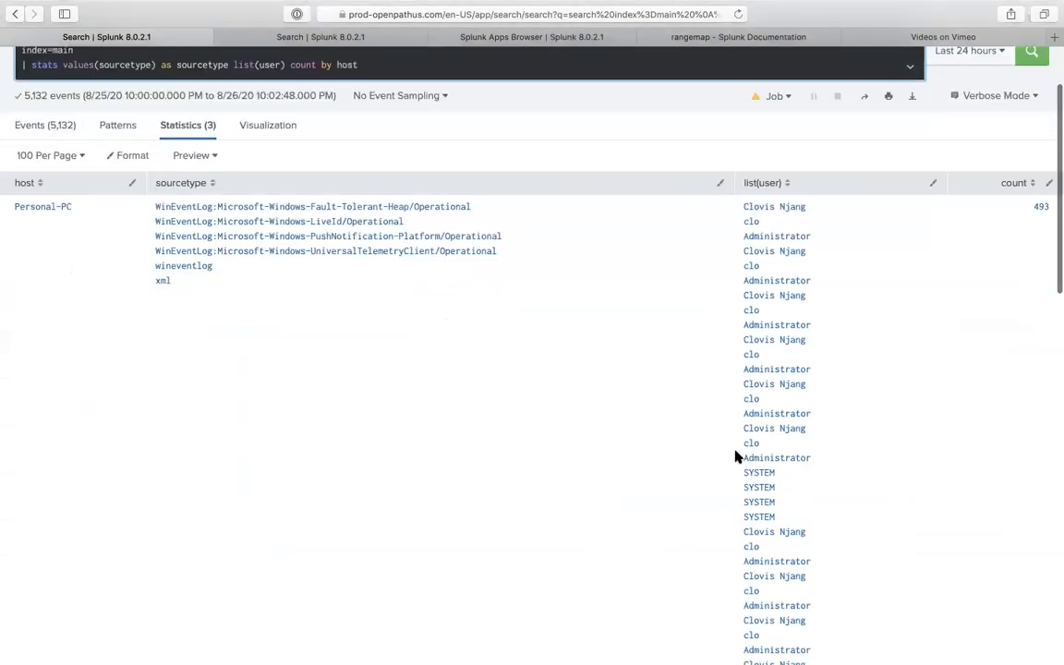
{"action": "scroll", "coordinate": [754, 395], "scroll_direction": "down", "scroll_amount": 2}
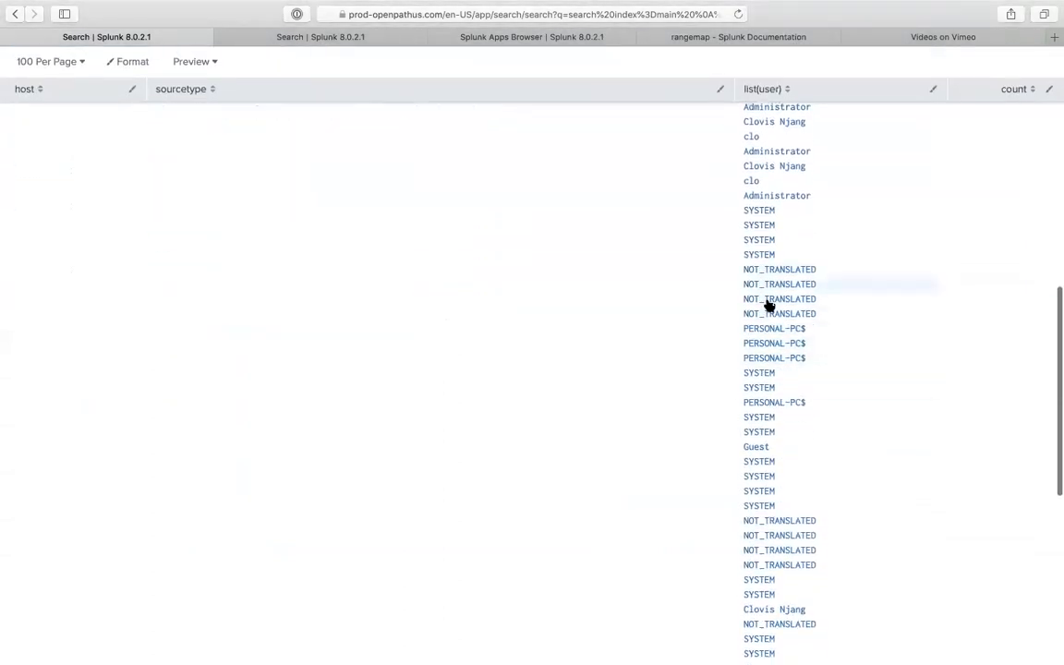
{"action": "scroll", "coordinate": [767, 339], "scroll_direction": "down", "scroll_amount": 10}
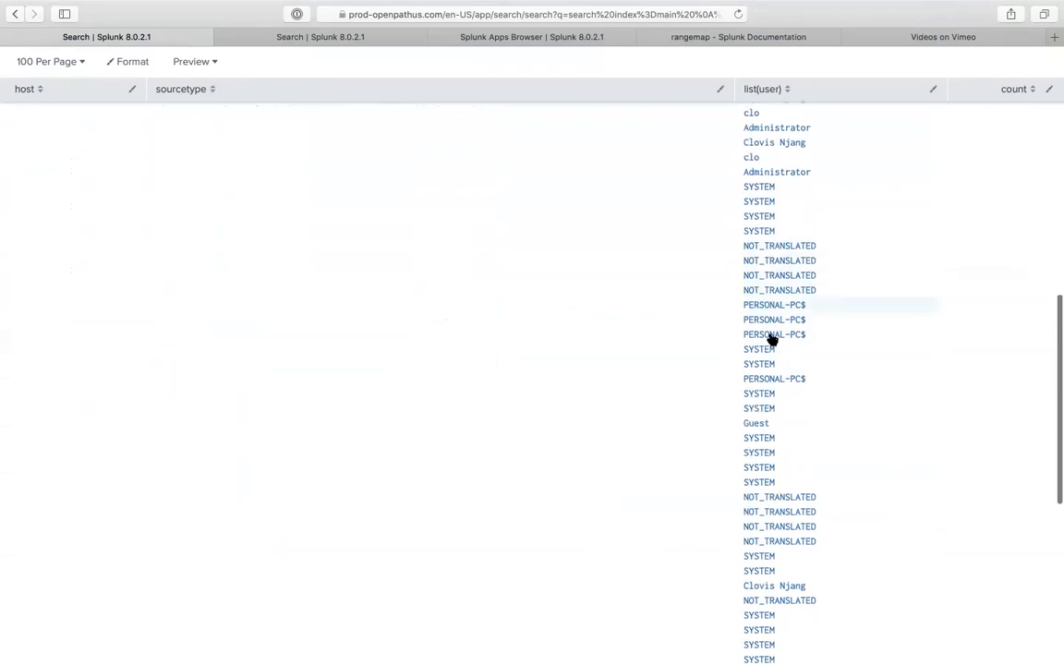
{"action": "scroll", "coordinate": [764, 392], "scroll_direction": "down", "scroll_amount": 3}
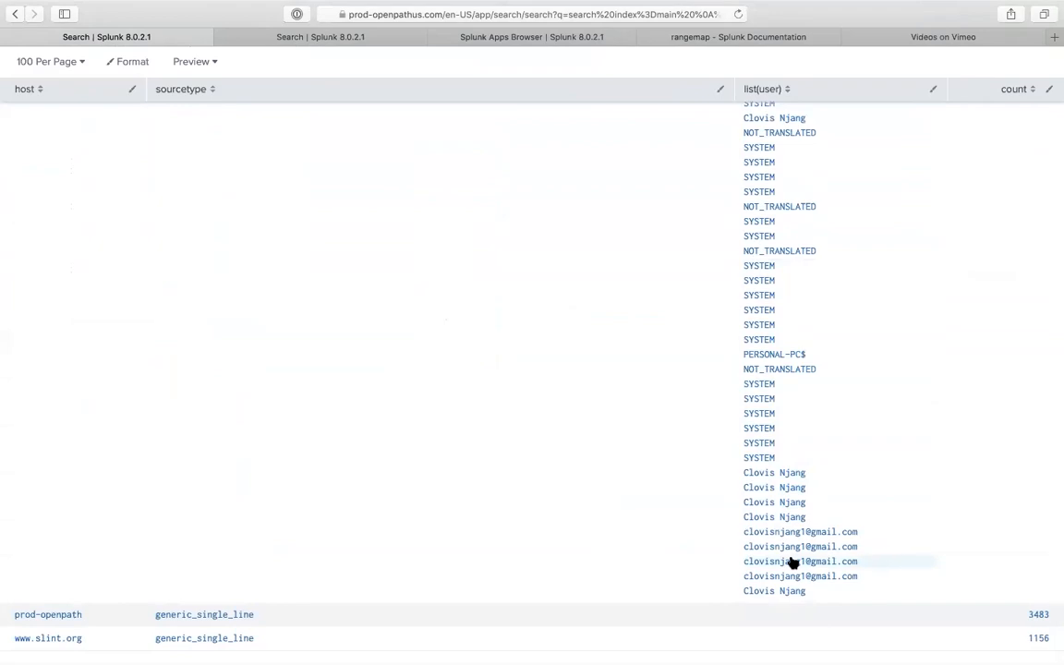
{"action": "scroll", "coordinate": [738, 330], "scroll_direction": "up", "scroll_amount": 5}
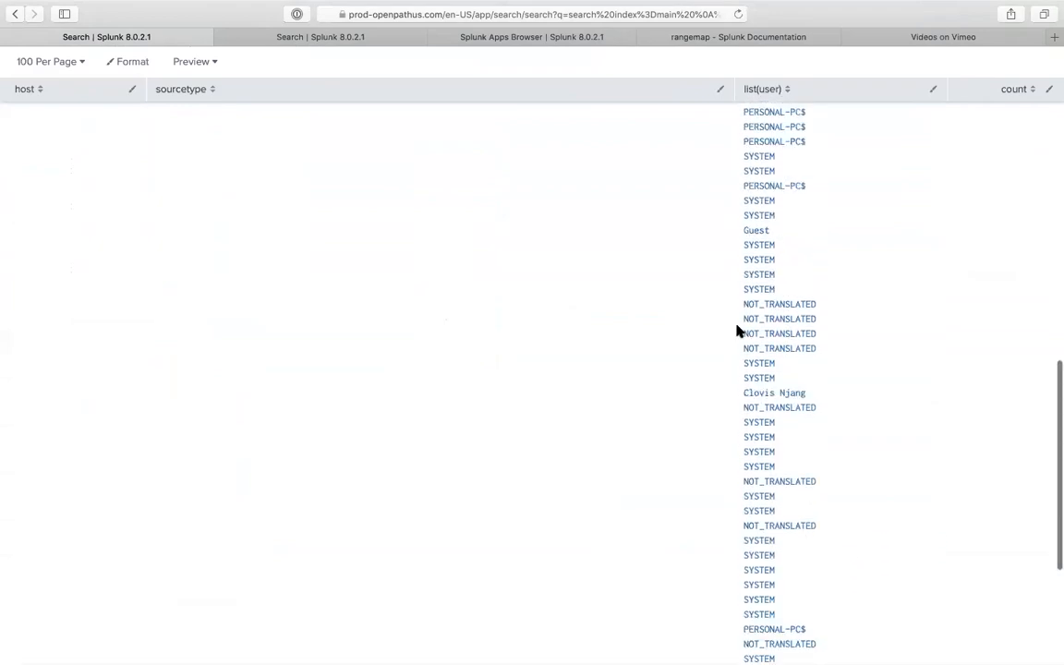
{"action": "scroll", "coordinate": [739, 330], "scroll_direction": "up", "scroll_amount": 8}
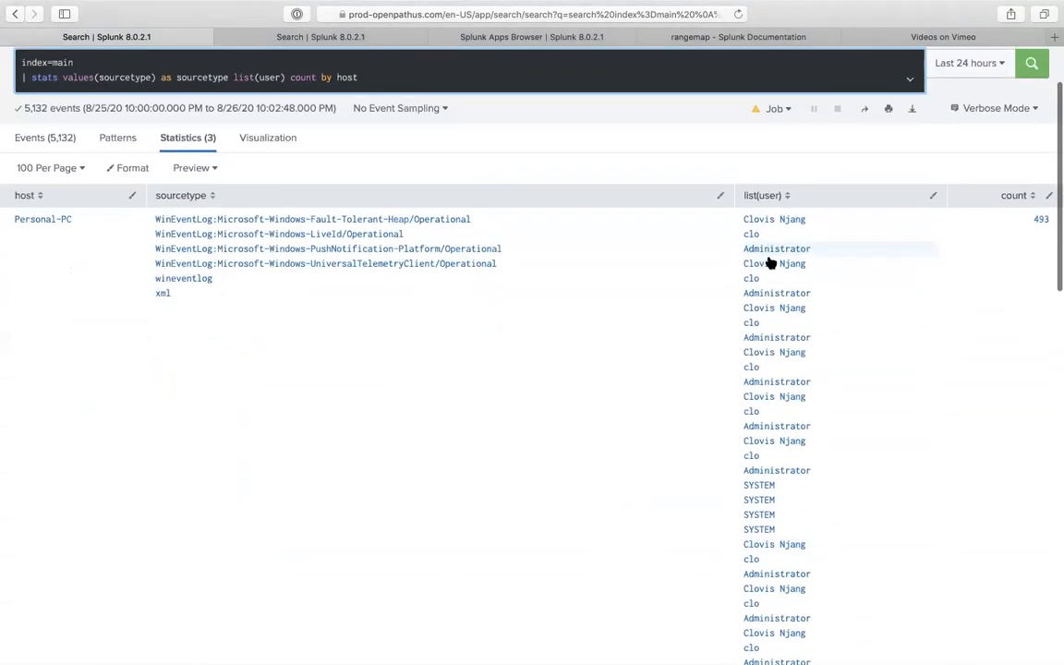
{"action": "scroll", "coordinate": [755, 314], "scroll_direction": "down", "scroll_amount": 10}
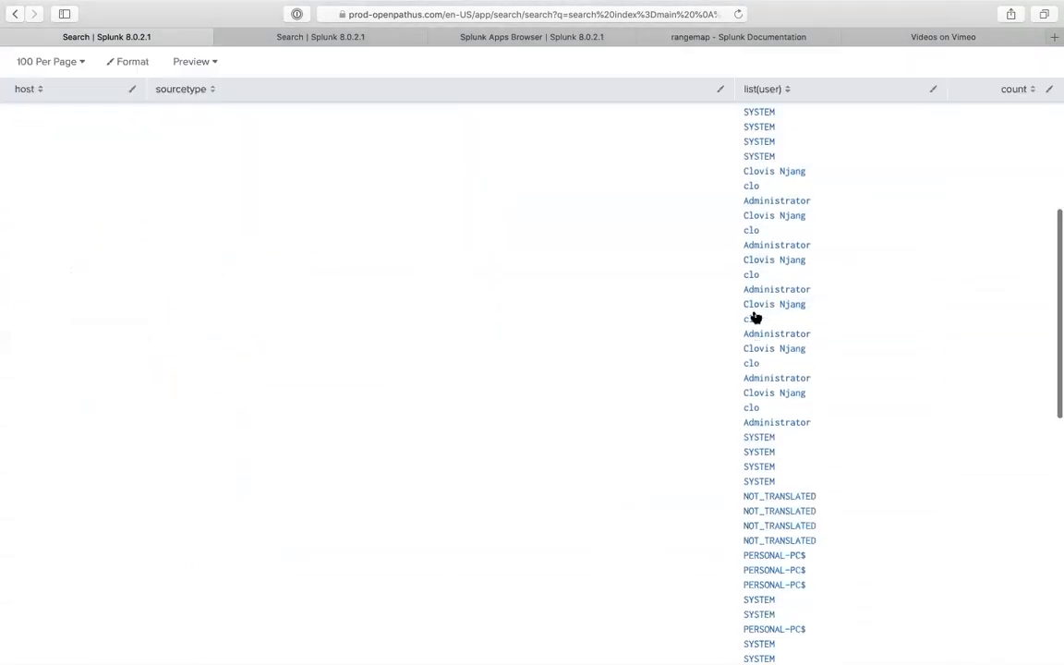
{"action": "scroll", "coordinate": [755, 317], "scroll_direction": "down", "scroll_amount": 2}
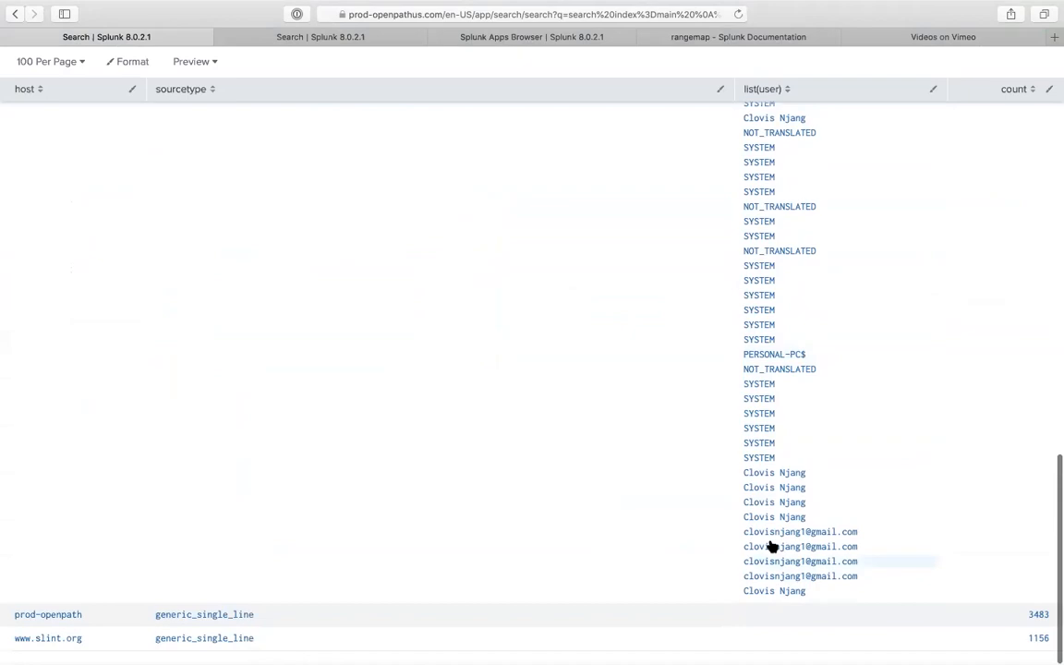
{"action": "scroll", "coordinate": [780, 298], "scroll_direction": "up", "scroll_amount": 10}
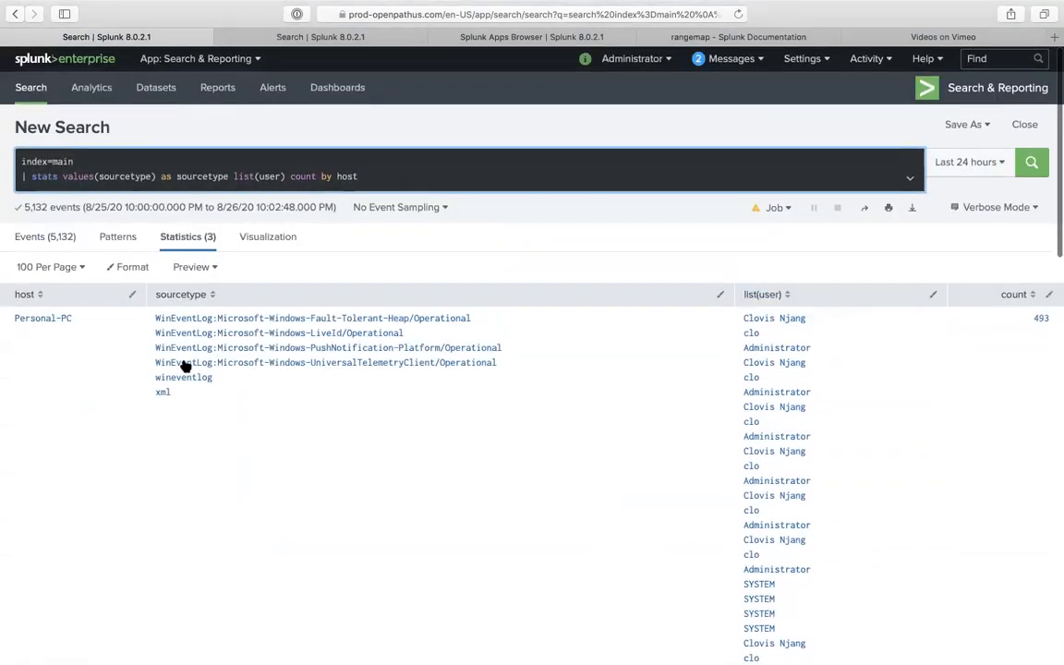
{"action": "left_click_drag", "start_coordinate": [184, 399], "coordinate": [147, 315]}
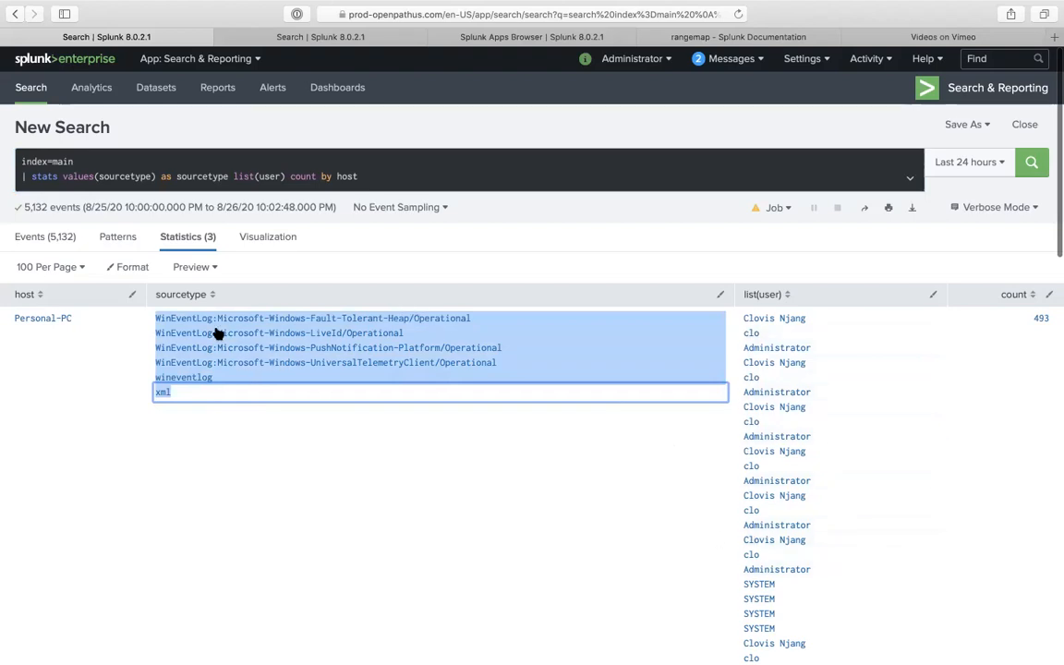
{"action": "double_click", "coordinate": [79, 178]}
{"action": "double_click", "coordinate": [254, 188]}
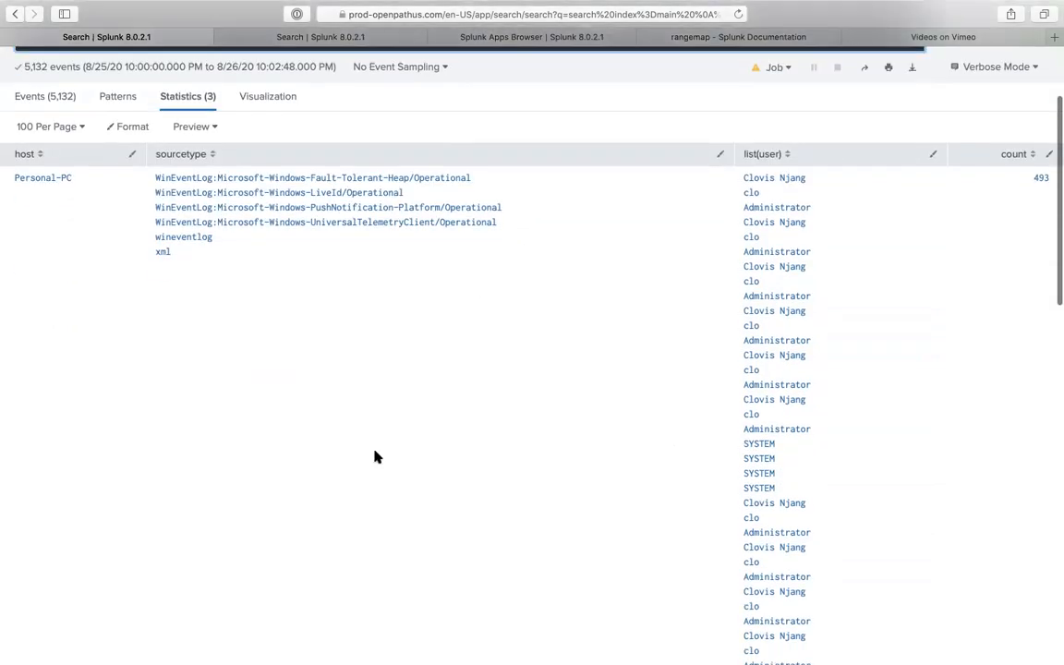
{"action": "scroll", "coordinate": [377, 456], "scroll_direction": "up", "scroll_amount": 2}
- Add a third line '| eval 2_nd_sourcetype=mvindex(sourcetype,2)' and run the search
{"action": "left_click", "coordinate": [402, 147]}
{"action": "key", "text": "shift+Return"}
{"action": "type", "text": "|"}
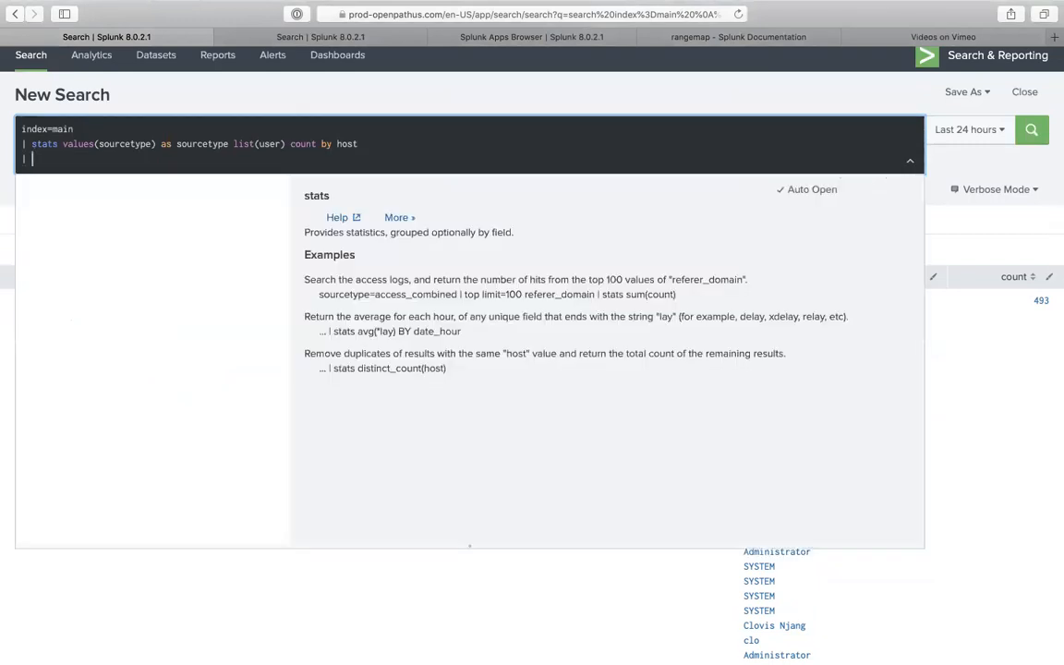
{"action": "type", "text": " eval"}
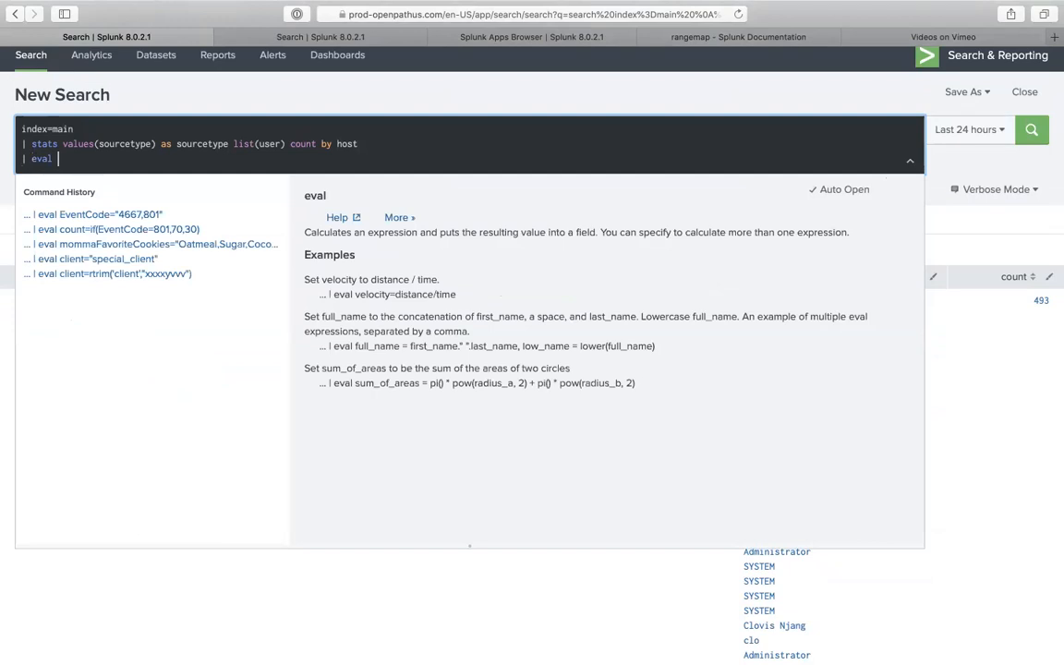
{"action": "left_click", "coordinate": [393, 92]}
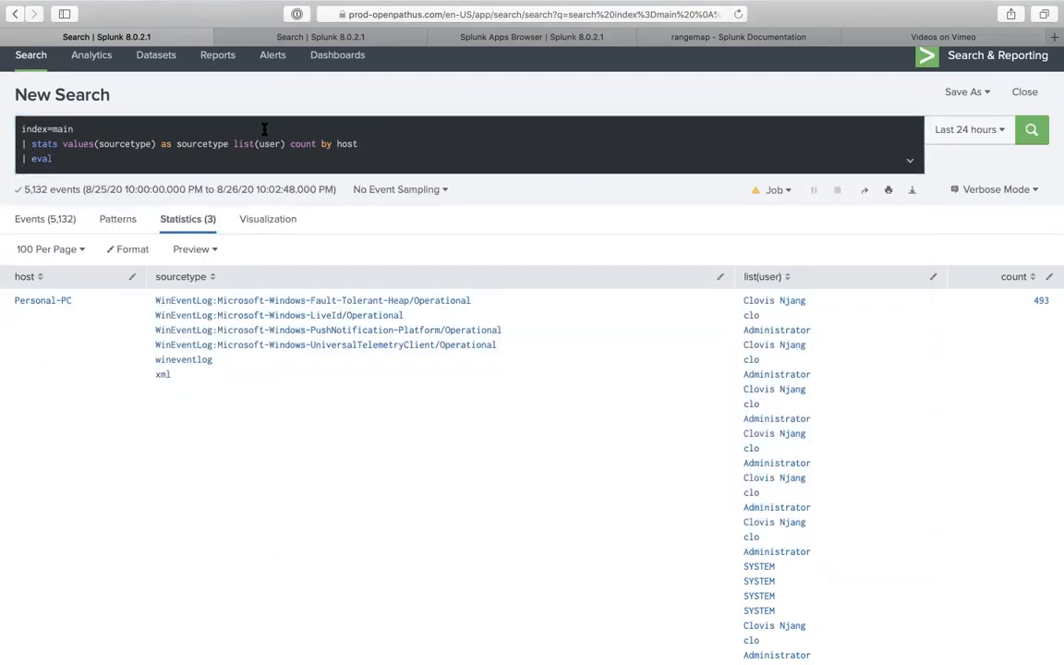
{"action": "left_click", "coordinate": [223, 158]}
{"action": "type", "text": "sour"}
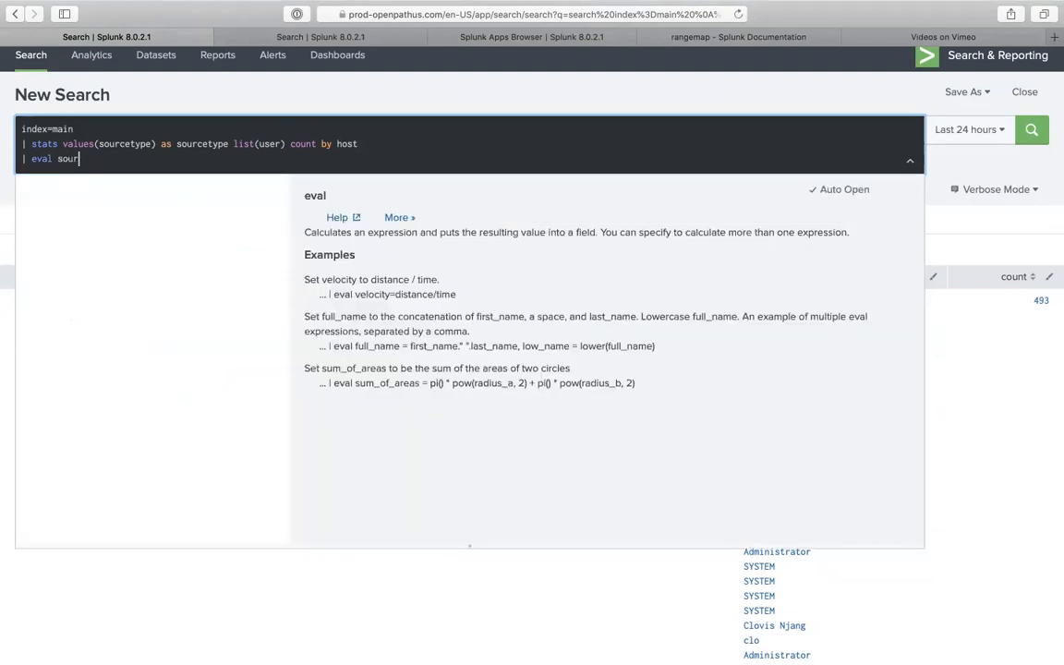
{"action": "key", "text": "BackSpace"}
{"action": "key", "text": "BackSpace"}
{"action": "key", "text": "BackSpace"}
{"action": "key", "text": "BackSpace"}
{"action": "type", "text": "2_nd_sourcetype=mvind"}
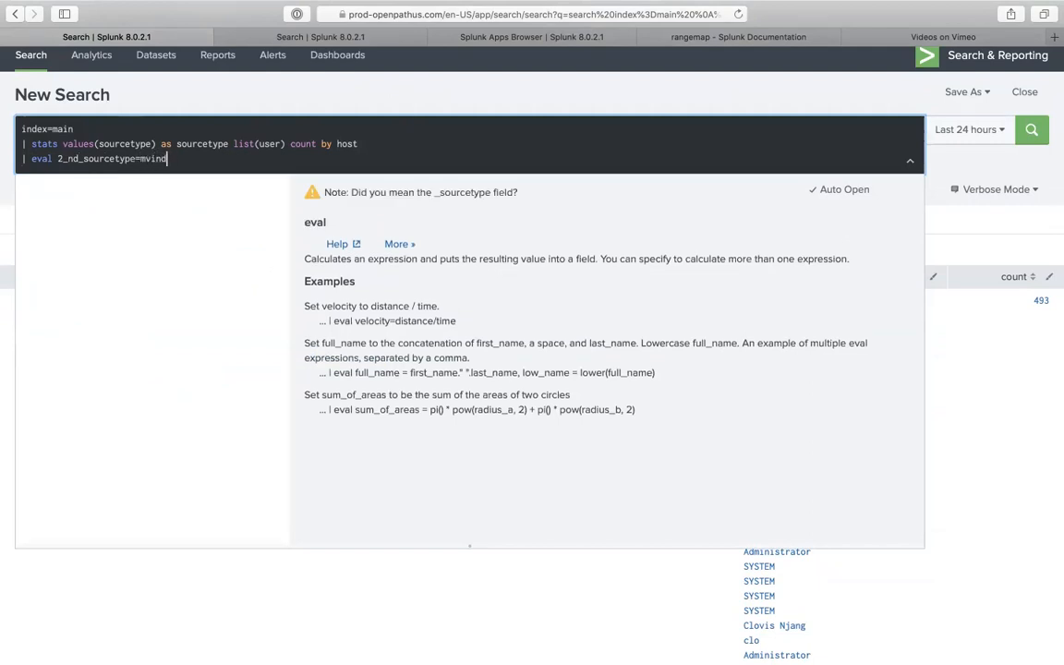
{"action": "type", "text": "ex()"}
{"action": "left_click", "coordinate": [188, 101]}
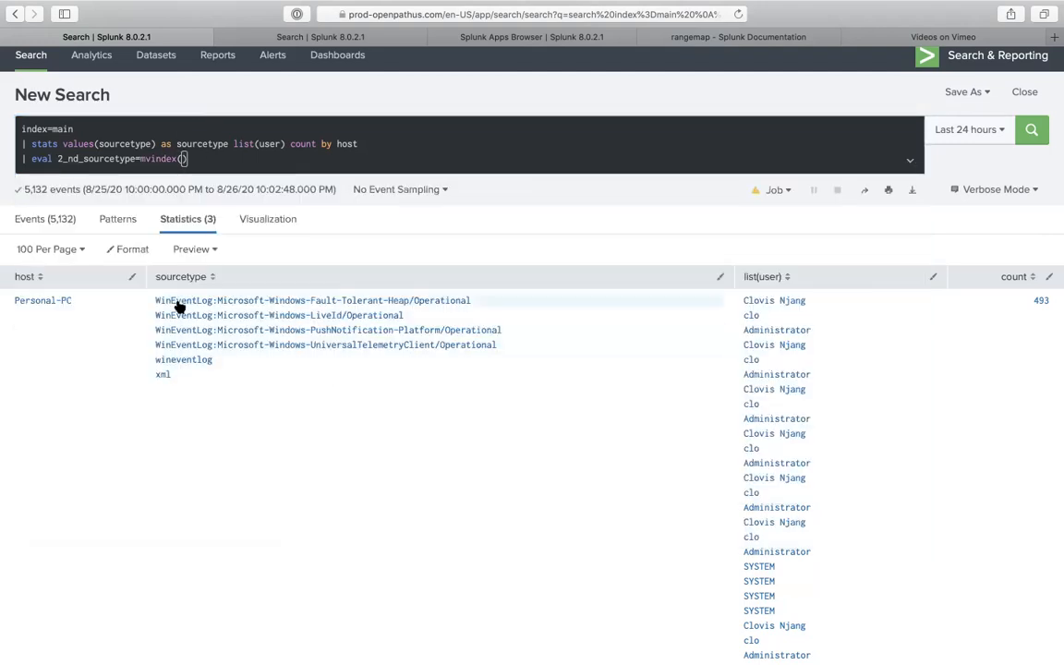
{"action": "left_click", "coordinate": [192, 161]}
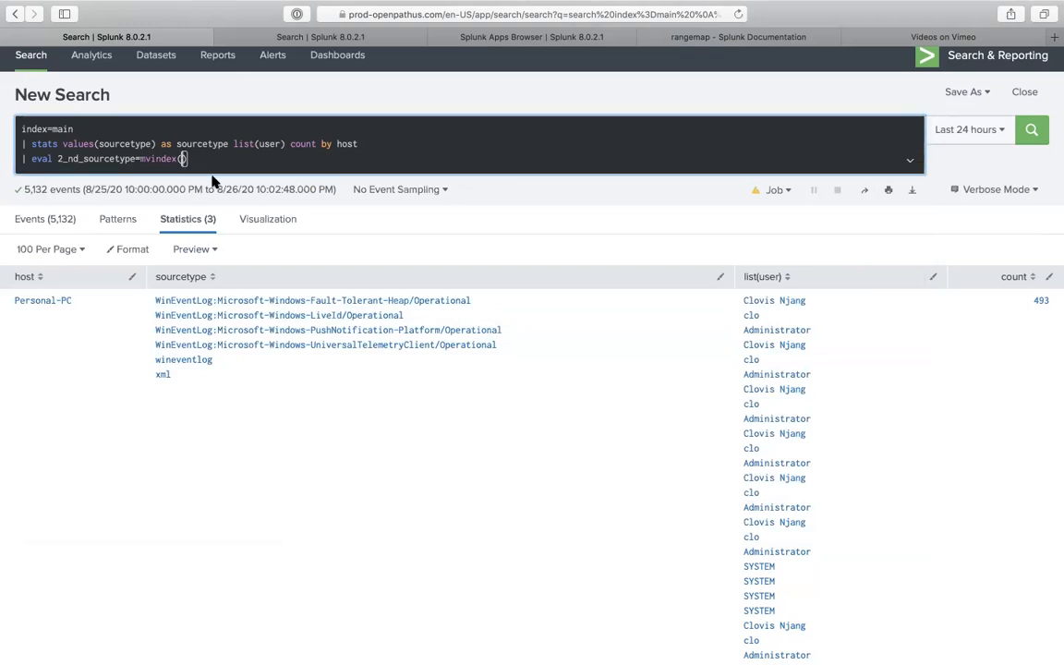
{"action": "type", "text": "sourcet"}
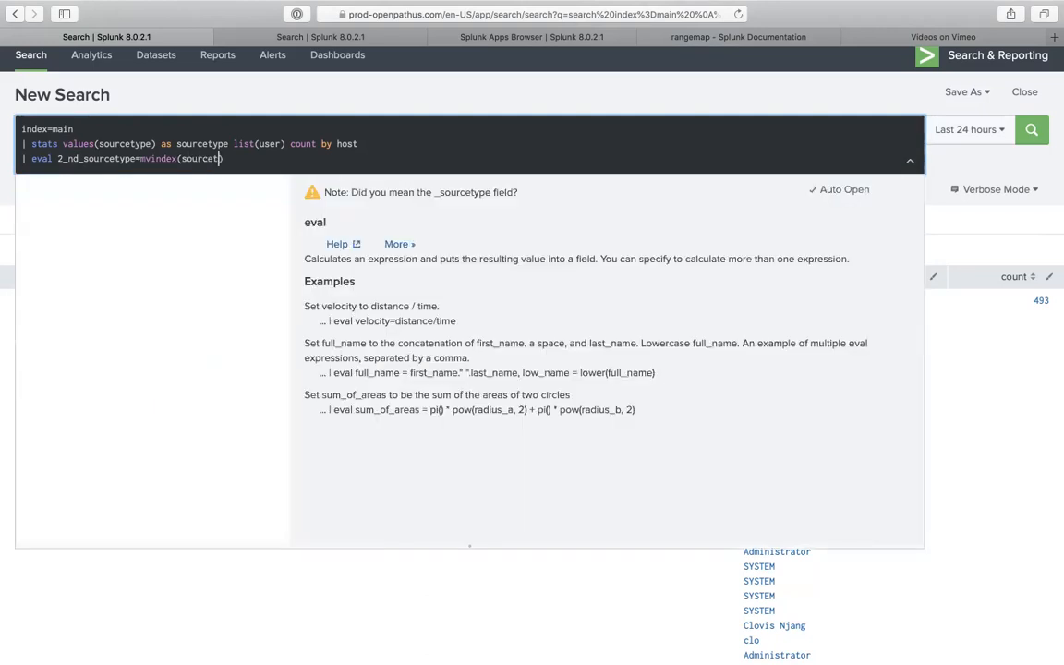
{"action": "type", "text": "ype,2"}
{"action": "key", "text": "Return"}
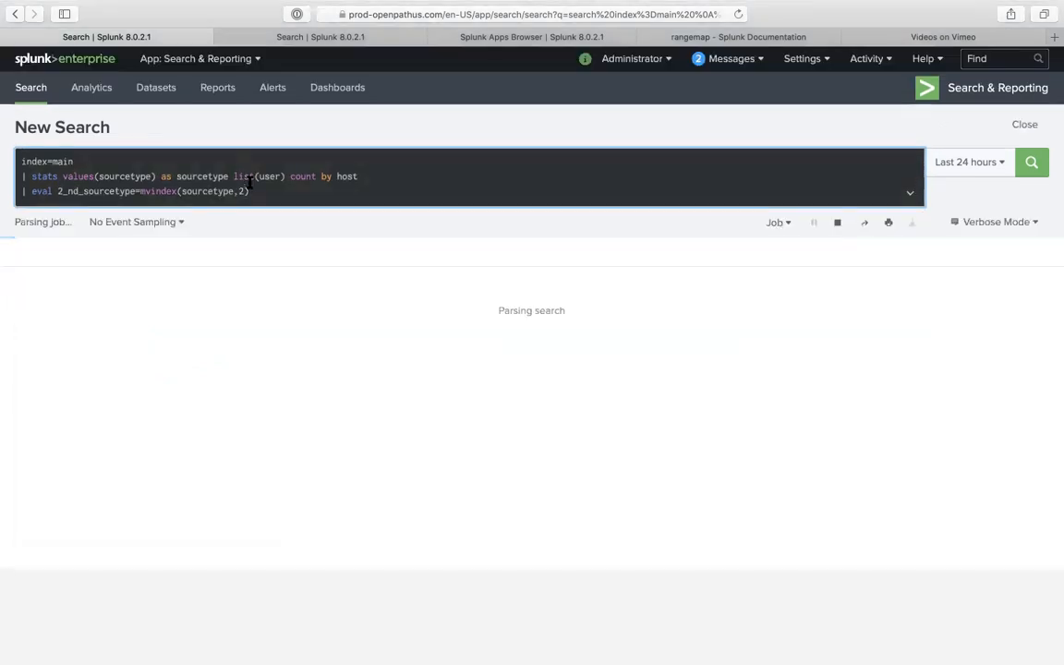
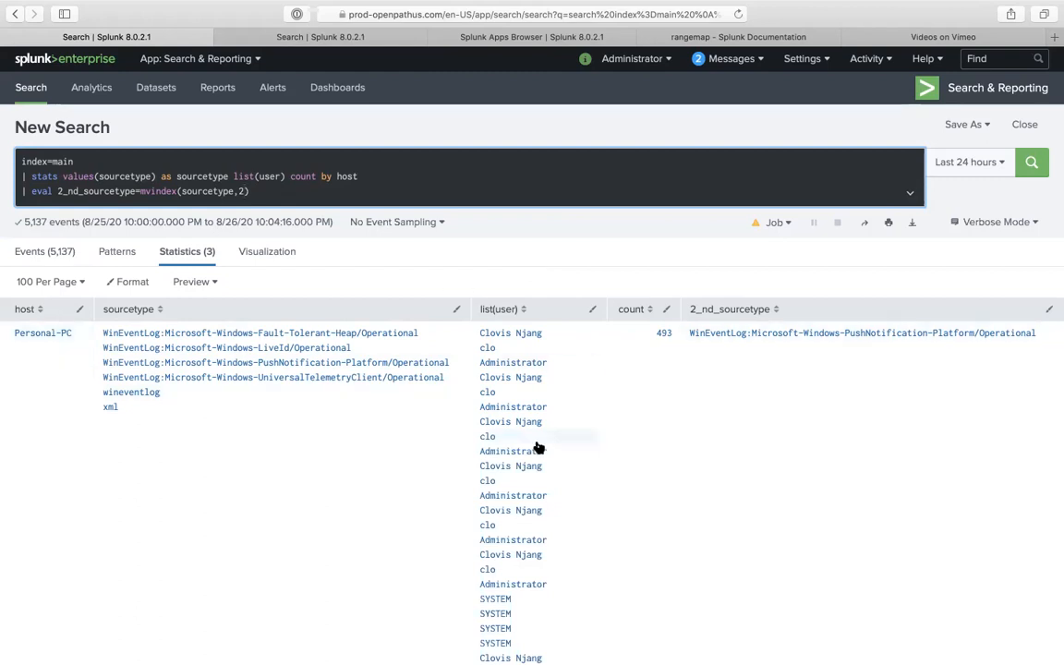
- Replace list(user) with values(user) in the stats line and rerun the search
{"action": "double_click", "coordinate": [239, 176]}
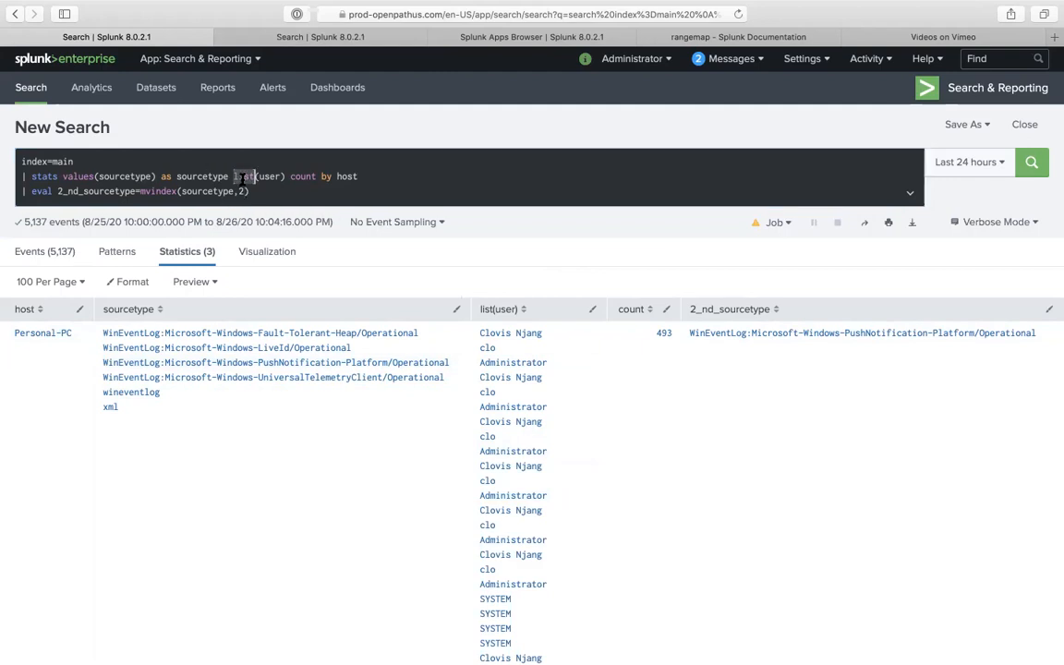
{"action": "type", "text": "values"}
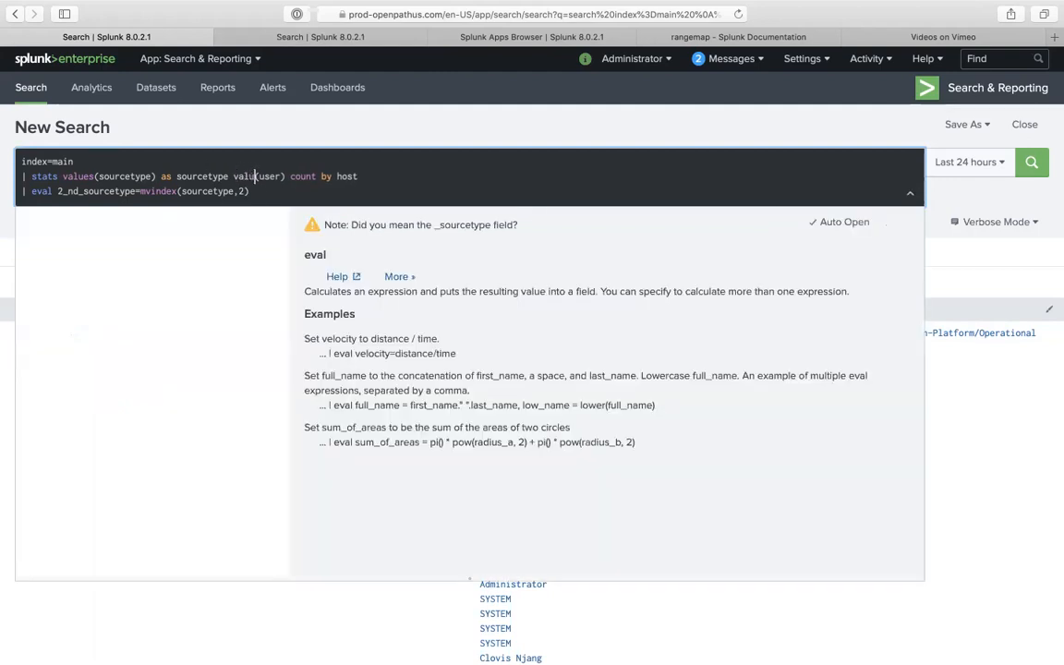
{"action": "left_click", "coordinate": [292, 191]}
{"action": "key", "text": "Return"}
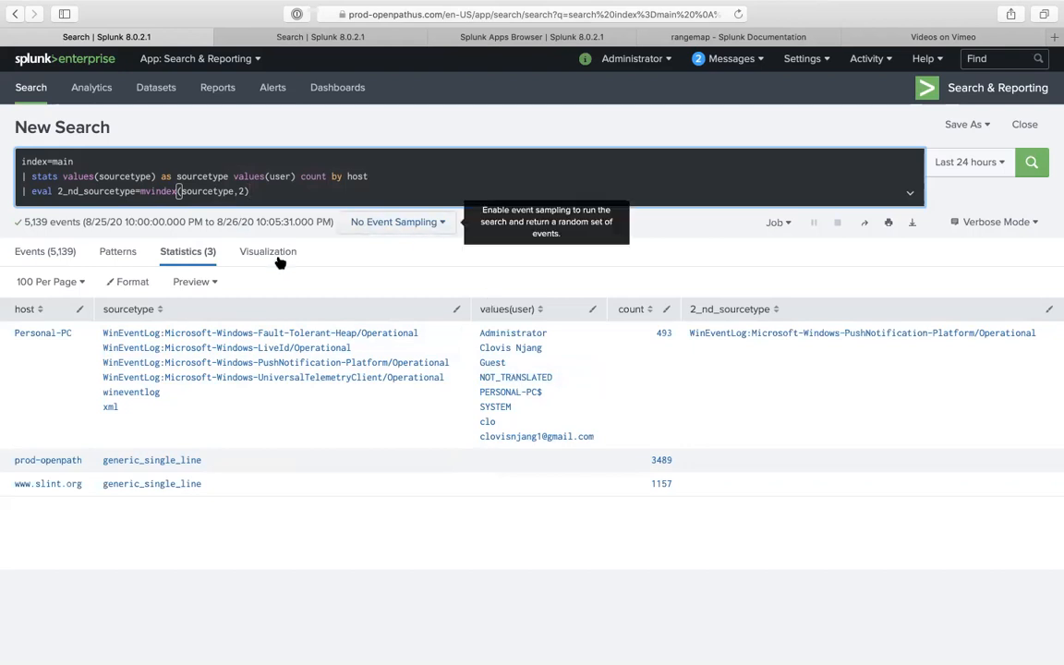
{"action": "double_click", "coordinate": [167, 191]}
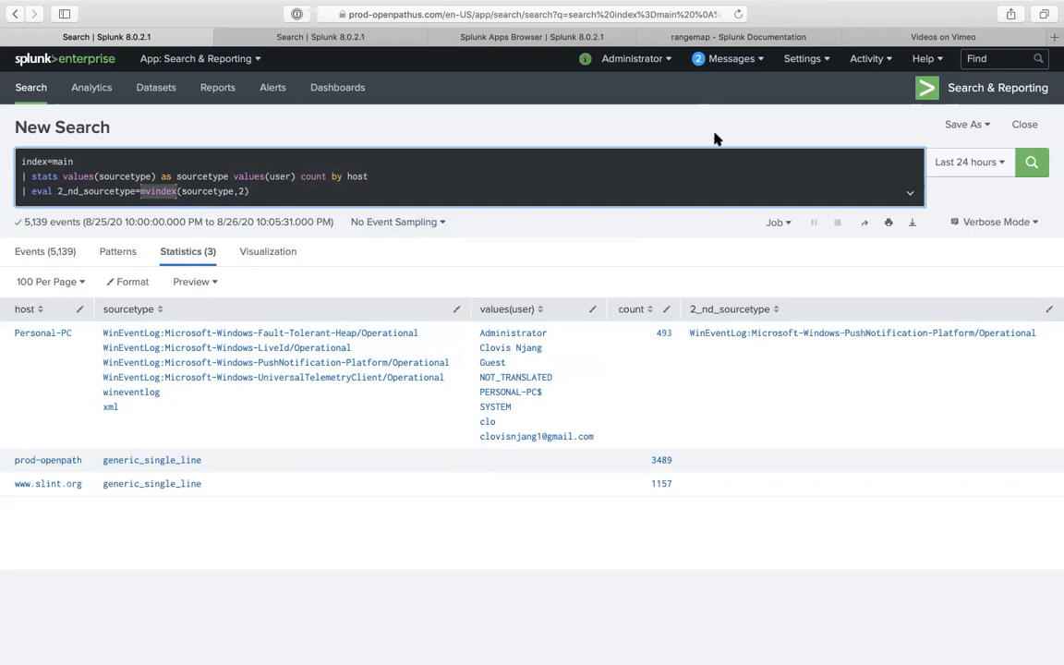
- Return to the rangemap documentation page and scroll through it
{"action": "left_click", "coordinate": [708, 42]}
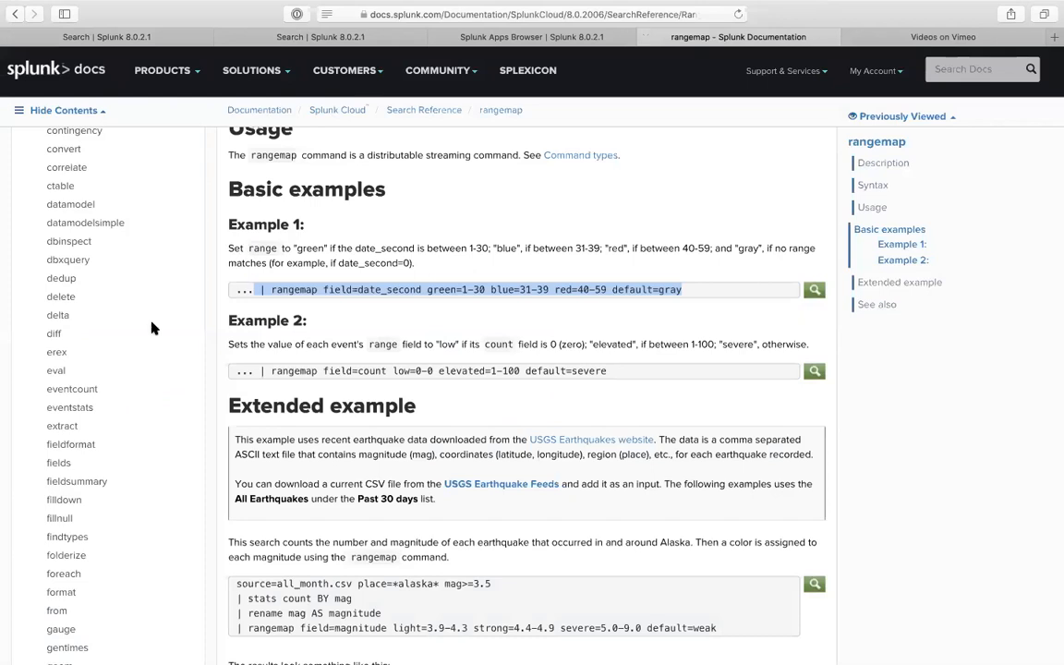
{"action": "scroll", "coordinate": [131, 361], "scroll_direction": "down", "scroll_amount": 5}
{"action": "scroll", "coordinate": [130, 365], "scroll_direction": "down", "scroll_amount": 8}
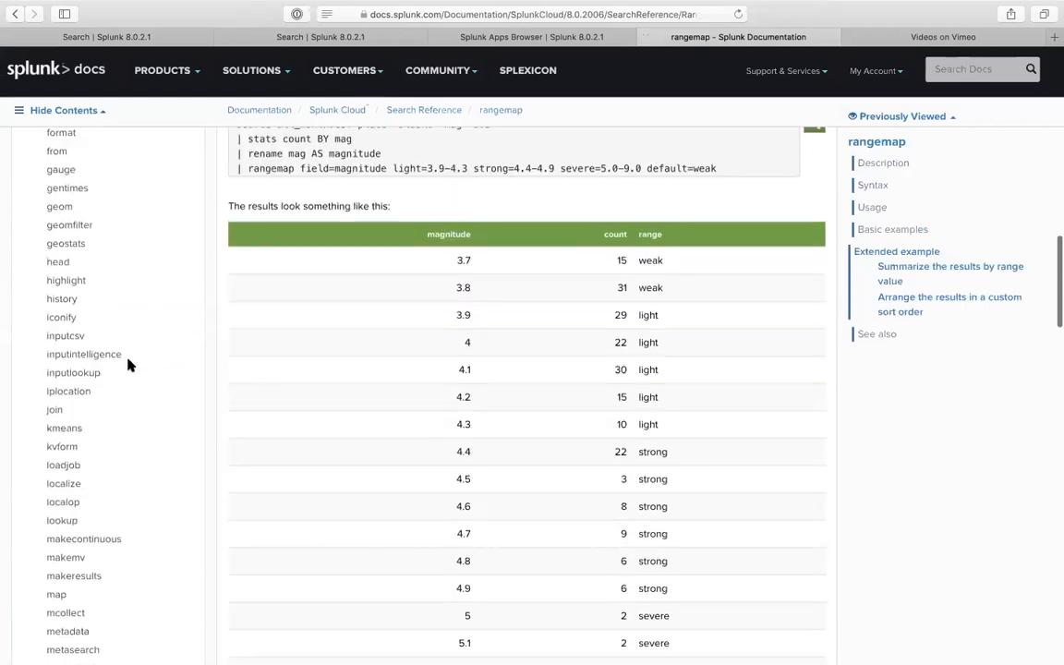
{"action": "scroll", "coordinate": [119, 372], "scroll_direction": "down", "scroll_amount": 2}
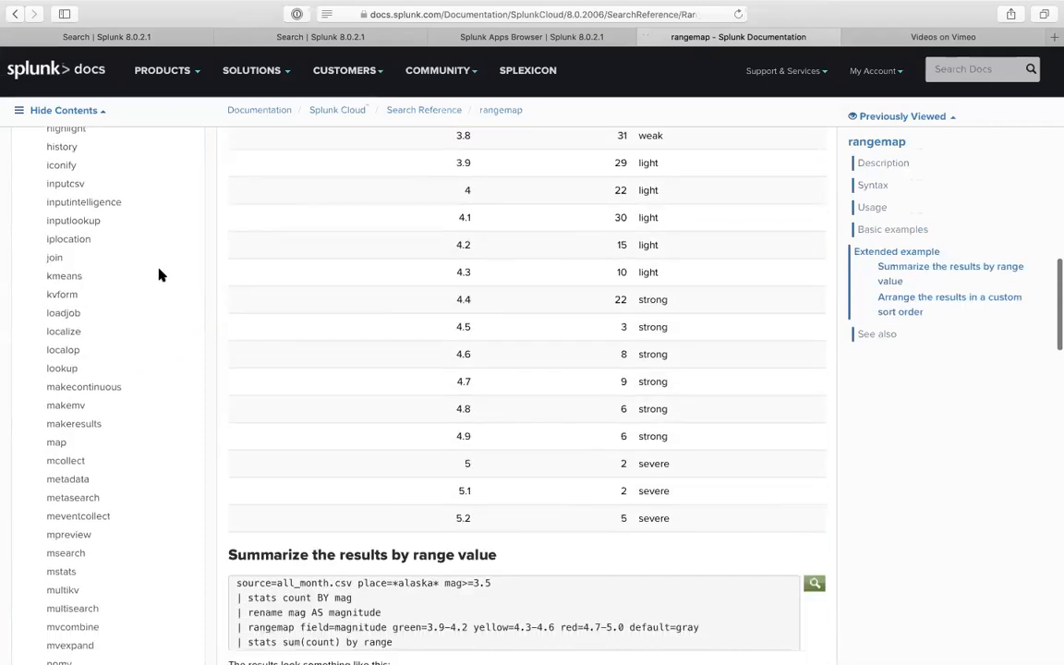
{"action": "scroll", "coordinate": [159, 274], "scroll_direction": "up", "scroll_amount": 15}
{"action": "scroll", "coordinate": [159, 273], "scroll_direction": "up", "scroll_amount": 3}
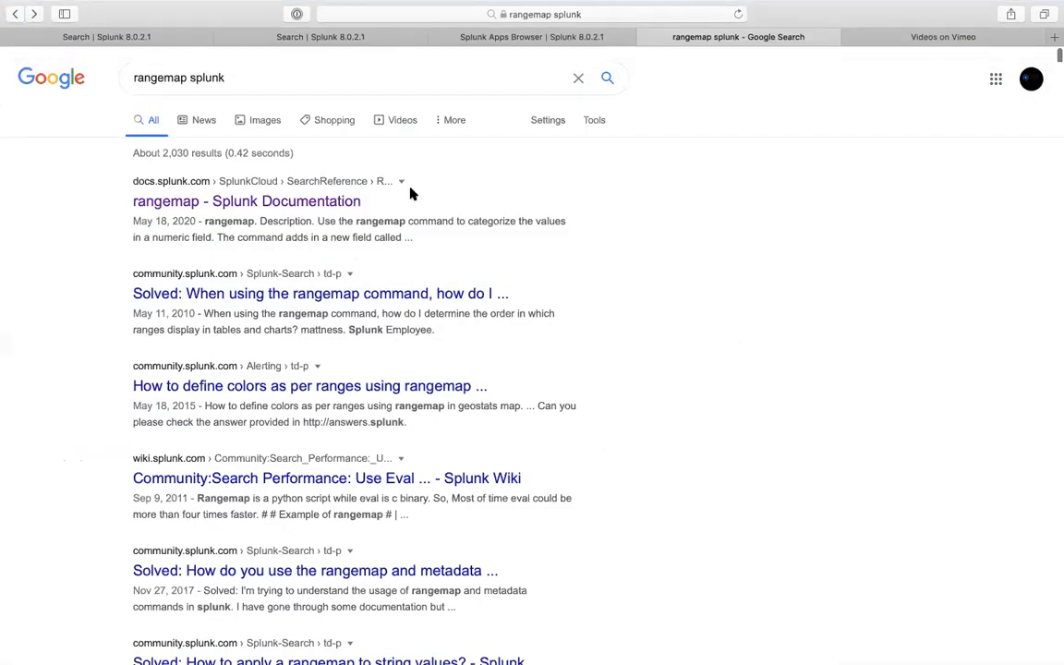
- Search Google for 'mvindex' and open Splunk's Multivalue eval functions documentation
{"action": "double_click", "coordinate": [311, 69]}
{"action": "triple_click", "coordinate": [312, 70]}
{"action": "type", "text": "mvindex"}
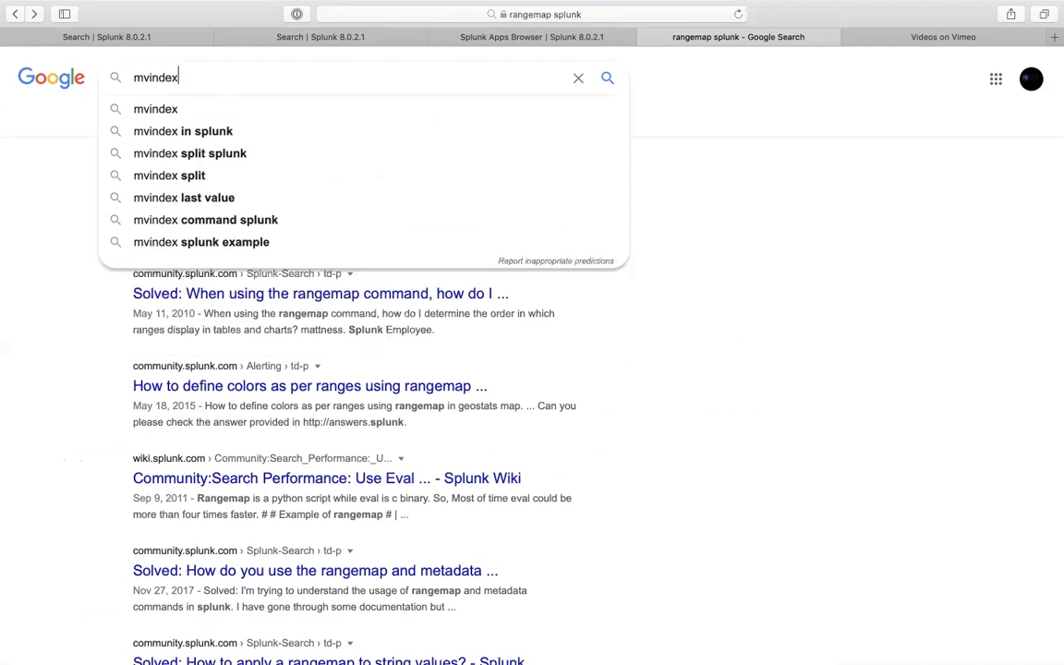
{"action": "key", "text": "Return"}
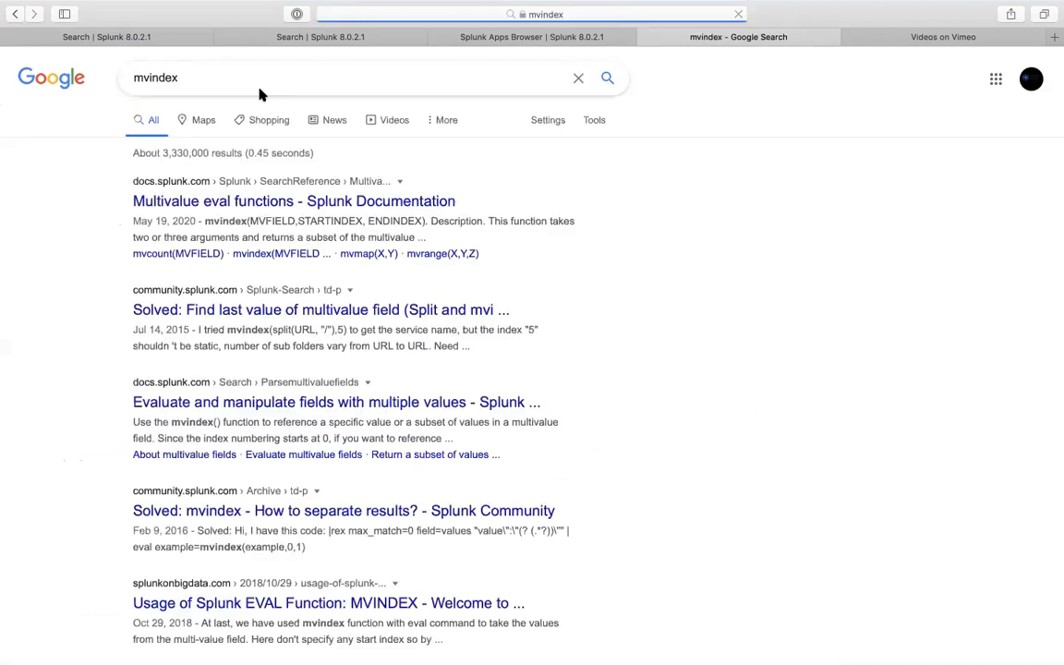
{"action": "left_click", "coordinate": [319, 205]}
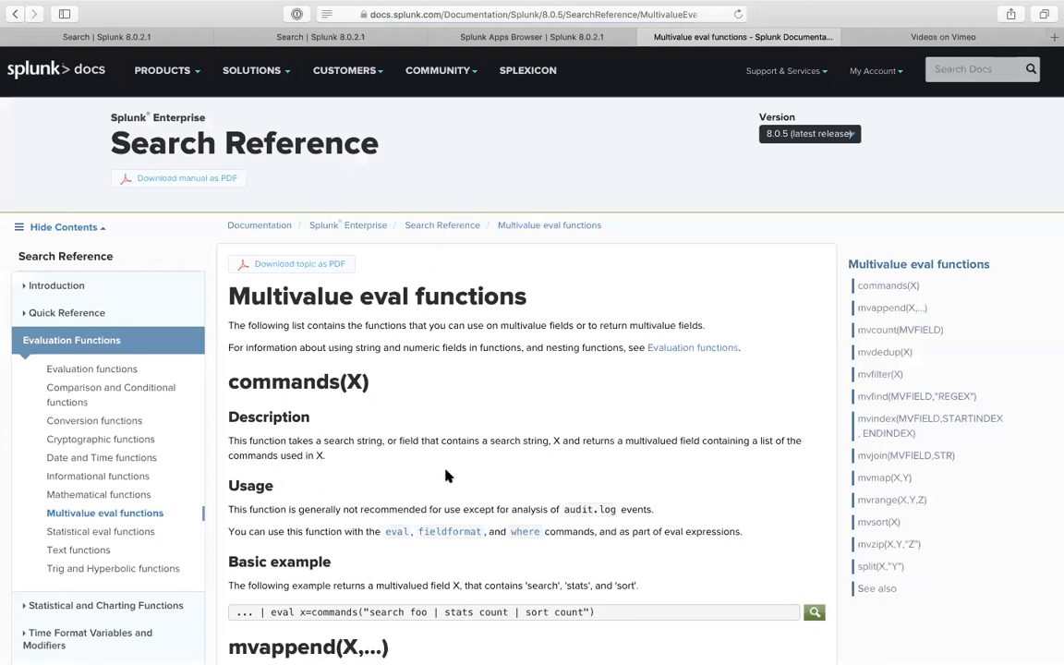
- Read the commands(X) entry, highlighting parts of its description and example code
{"action": "scroll", "coordinate": [445, 476], "scroll_direction": "down", "scroll_amount": 3}
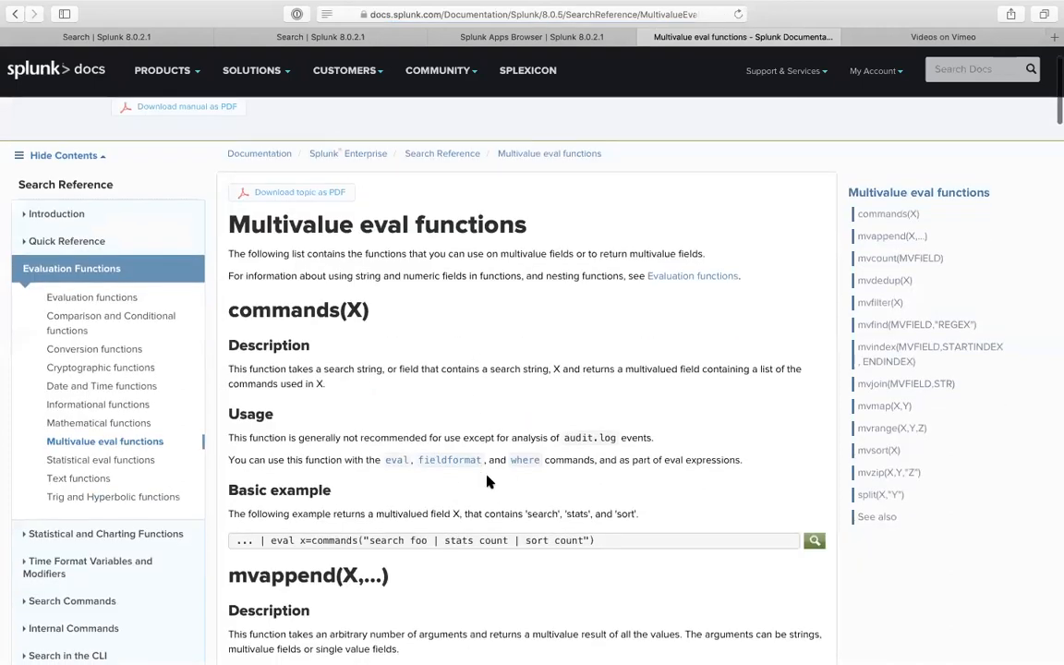
{"action": "scroll", "coordinate": [486, 479], "scroll_direction": "down", "scroll_amount": 9}
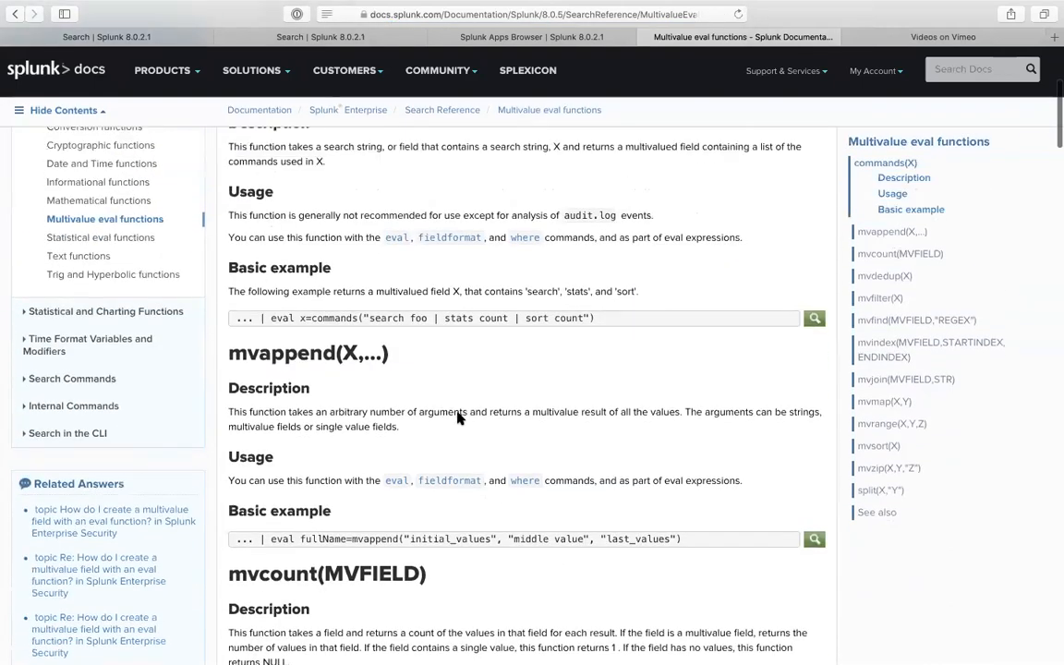
{"action": "scroll", "coordinate": [459, 418], "scroll_direction": "up", "scroll_amount": 2}
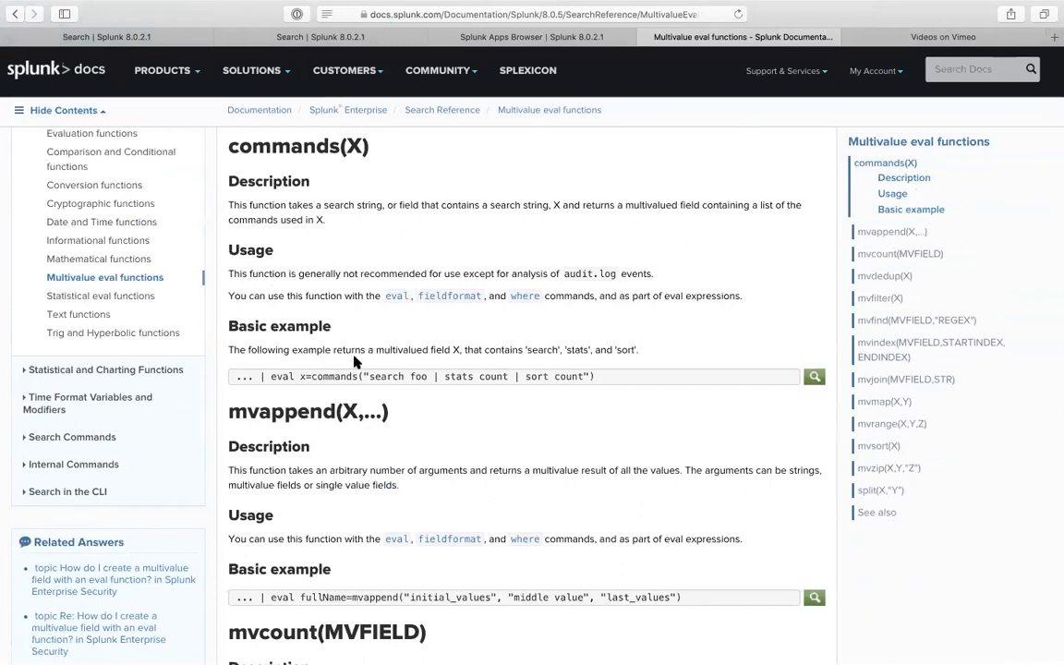
{"action": "scroll", "coordinate": [343, 136], "scroll_direction": "up", "scroll_amount": 5}
{"action": "scroll", "coordinate": [323, 231], "scroll_direction": "up", "scroll_amount": 1}
{"action": "scroll", "coordinate": [315, 278], "scroll_direction": "down", "scroll_amount": 3}
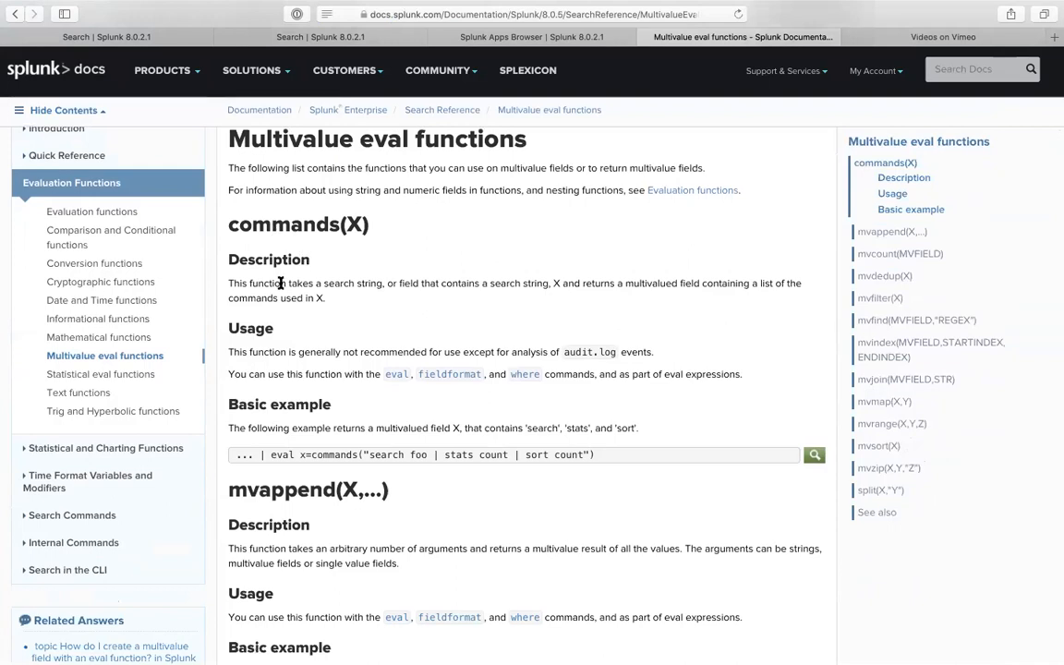
{"action": "left_click_drag", "start_coordinate": [242, 284], "coordinate": [394, 283]}
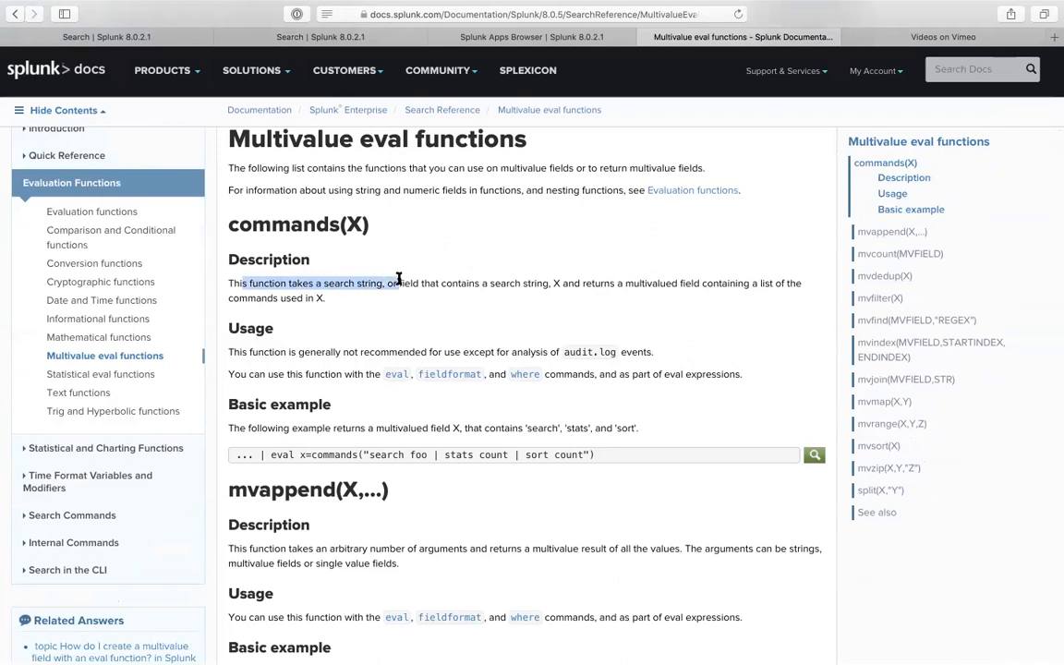
{"action": "left_click", "coordinate": [470, 283]}
{"action": "left_click_drag", "start_coordinate": [552, 283], "coordinate": [570, 283]}
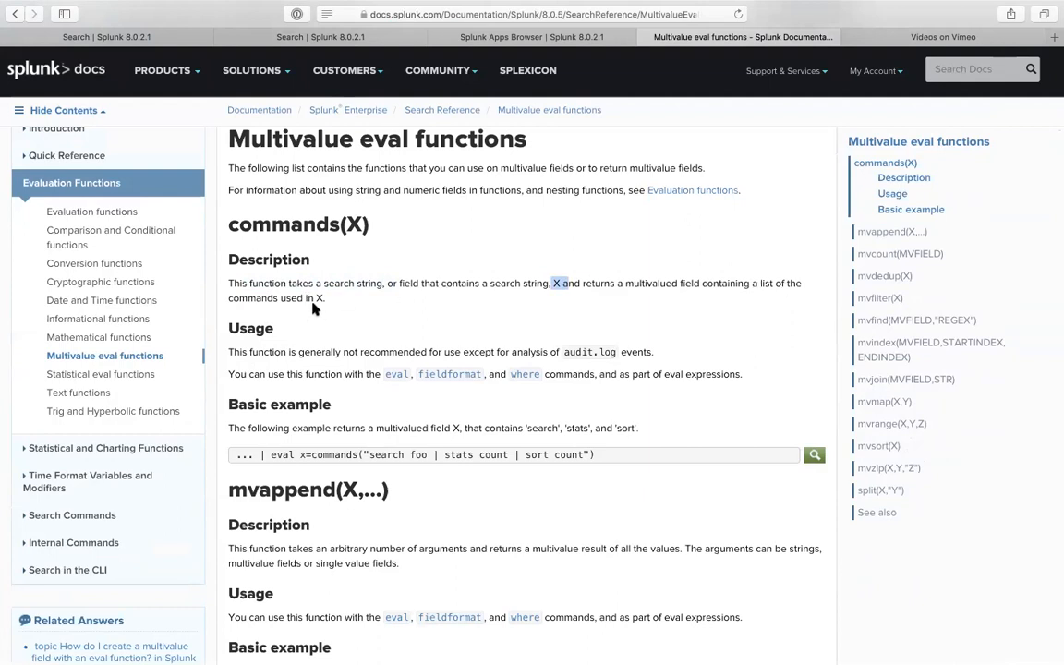
{"action": "left_click_drag", "start_coordinate": [305, 455], "coordinate": [362, 452]}
{"action": "left_click_drag", "start_coordinate": [370, 454], "coordinate": [425, 455]}
{"action": "left_click", "coordinate": [479, 456]}
- Copy the mvcount basic example '| eval n=mvcount(multifield)' and return to the Splunk search
{"action": "scroll", "coordinate": [417, 491], "scroll_direction": "down", "scroll_amount": 1}
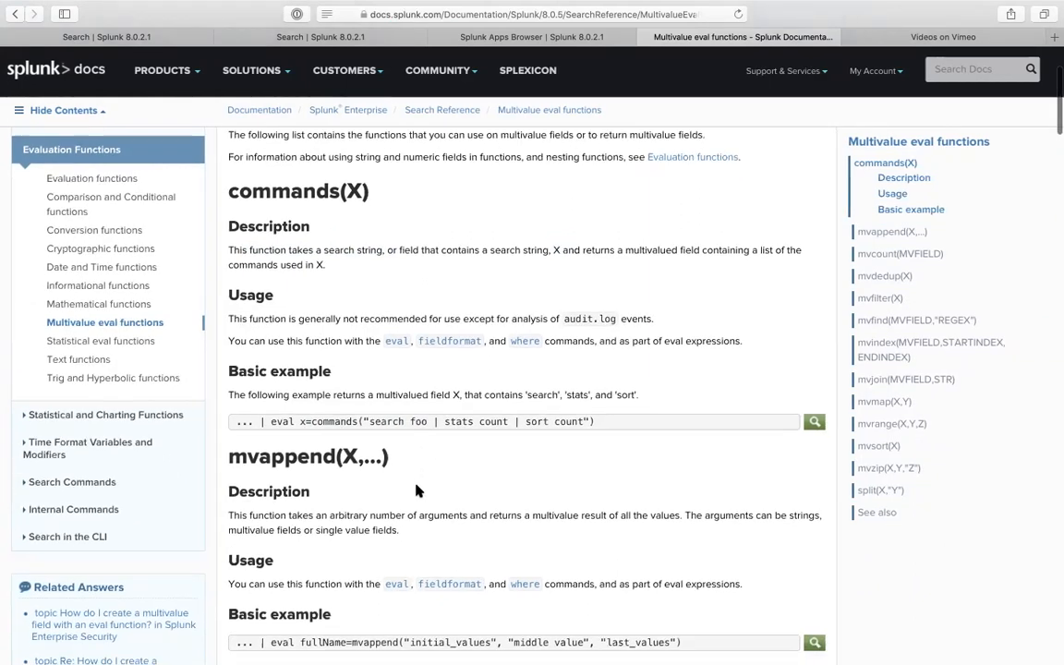
{"action": "scroll", "coordinate": [328, 524], "scroll_direction": "down", "scroll_amount": 3}
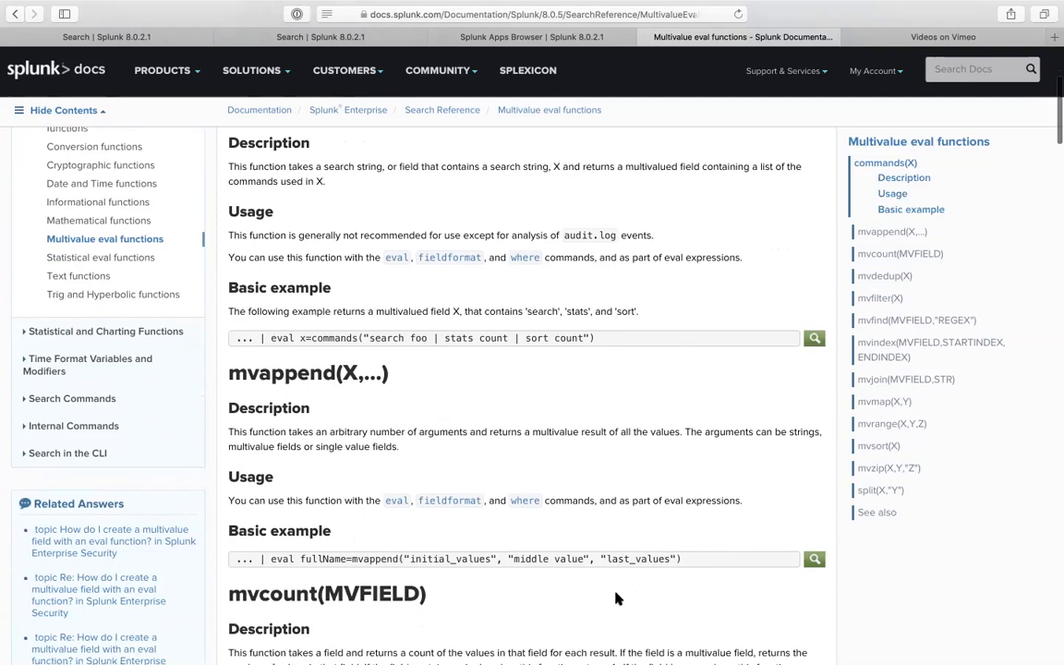
{"action": "scroll", "coordinate": [616, 597], "scroll_direction": "down", "scroll_amount": 10}
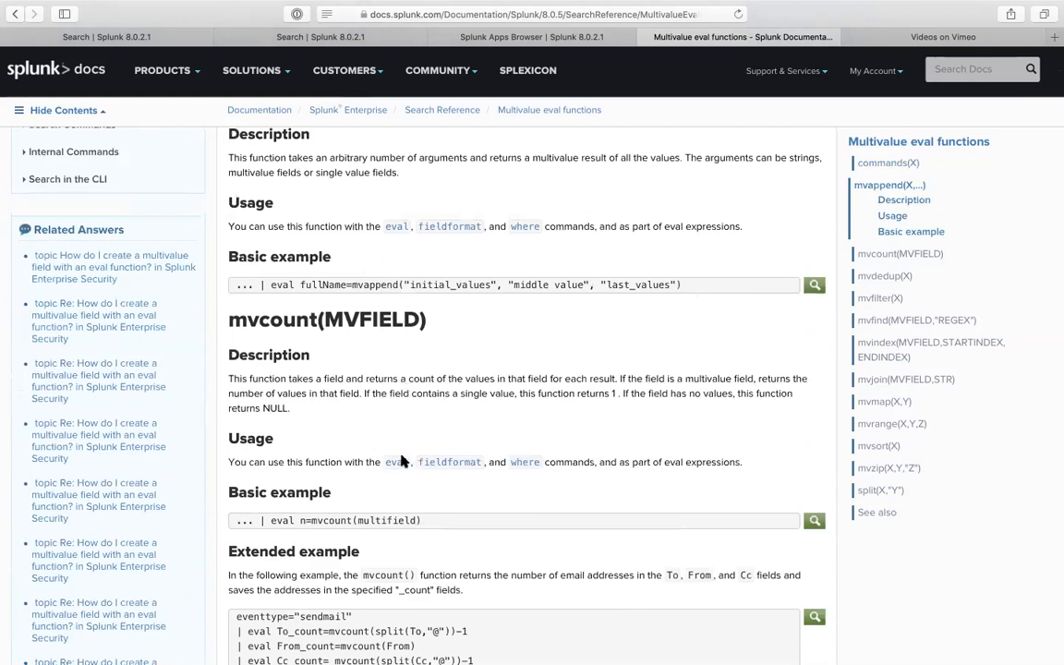
{"action": "double_click", "coordinate": [327, 520]}
{"action": "right_click", "coordinate": [332, 521]}
{"action": "left_click", "coordinate": [356, 610]}
{"action": "left_click_drag", "start_coordinate": [261, 520], "coordinate": [572, 524]}
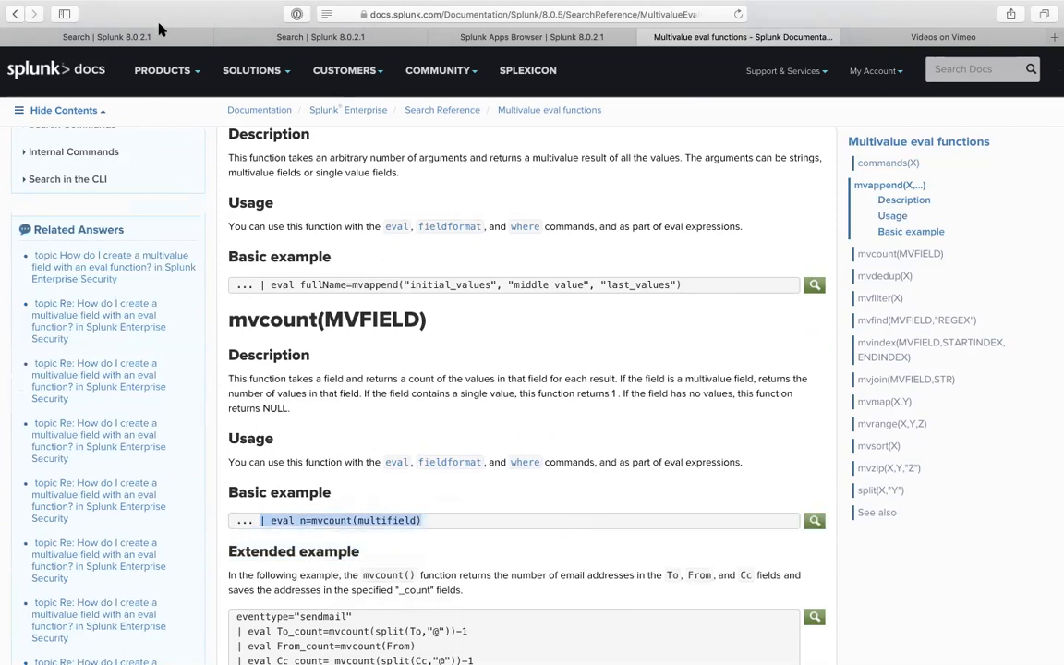
{"action": "left_click", "coordinate": [106, 36]}
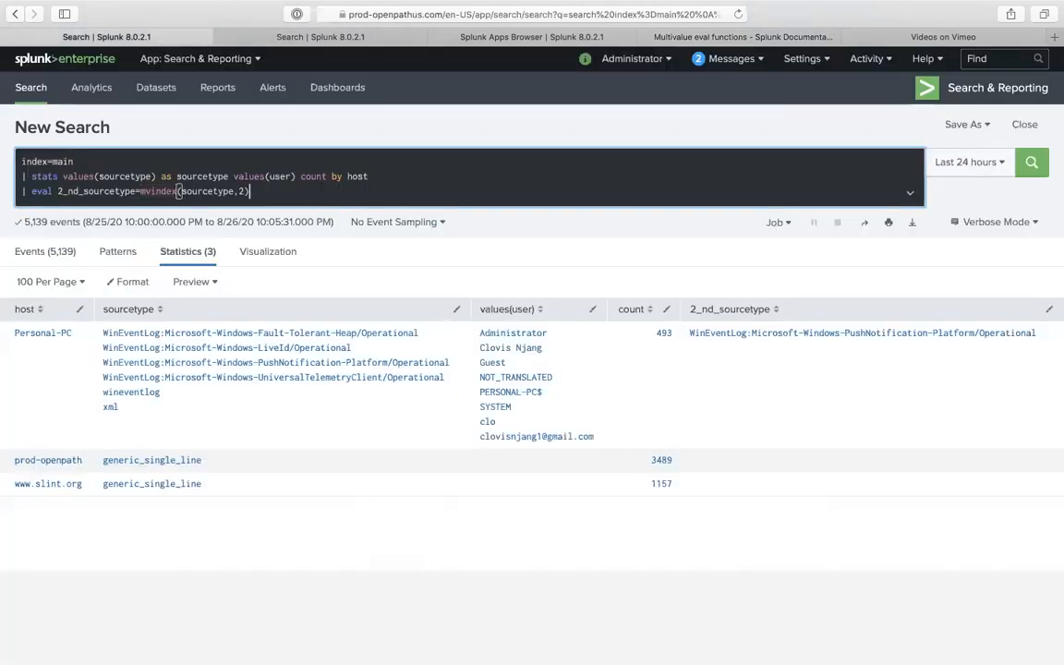
- Paste the mvcount example on a new eval line as field count_of_fields_insourcetypes
{"action": "key", "text": "shift+Return"}
{"action": "type", "text": "e"}
{"action": "type", "text": "| eal "}
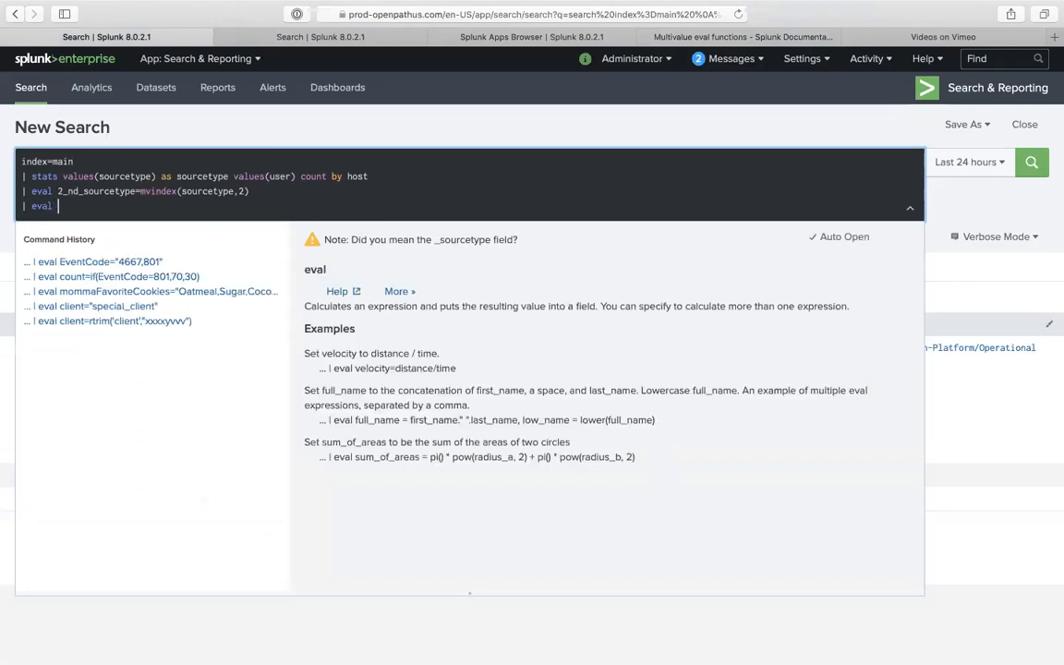
{"action": "type", "text": "c"}
{"action": "key", "text": "BackSpace"}
{"action": "key", "text": "super+v"}
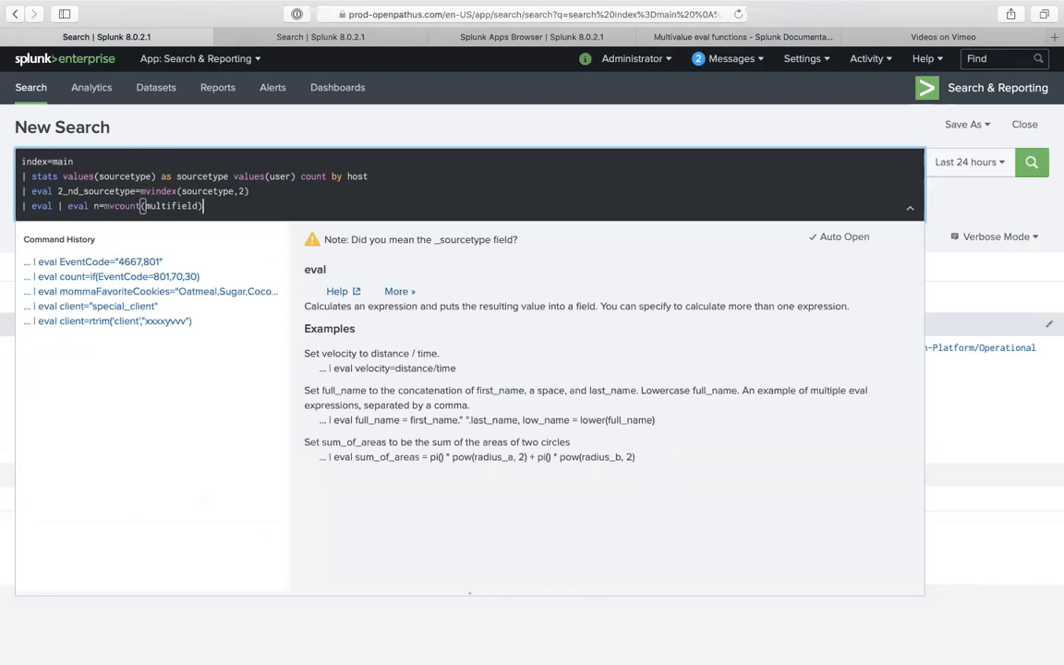
{"action": "left_click", "coordinate": [89, 207]}
{"action": "key", "text": "BackSpace"}
{"action": "key", "text": "BackSpace"}
{"action": "key", "text": "BackSpace"}
{"action": "key", "text": "BackSpace"}
{"action": "key", "text": "BackSpace"}
{"action": "key", "text": "BackSpace"}
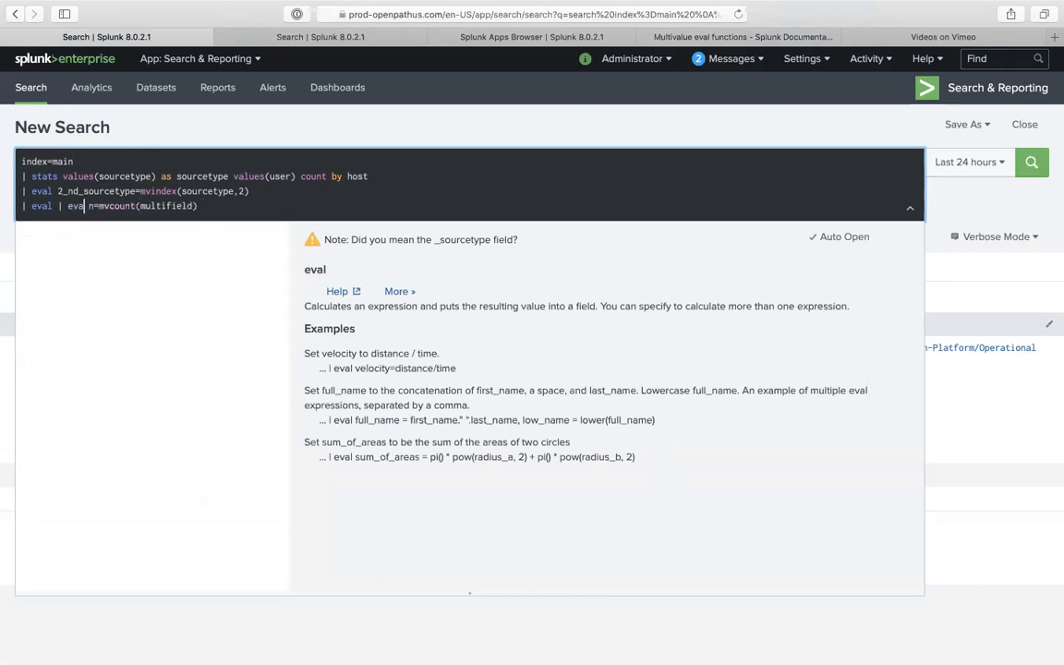
{"action": "key", "text": "Delete"}
{"action": "type", "text": "count_"}
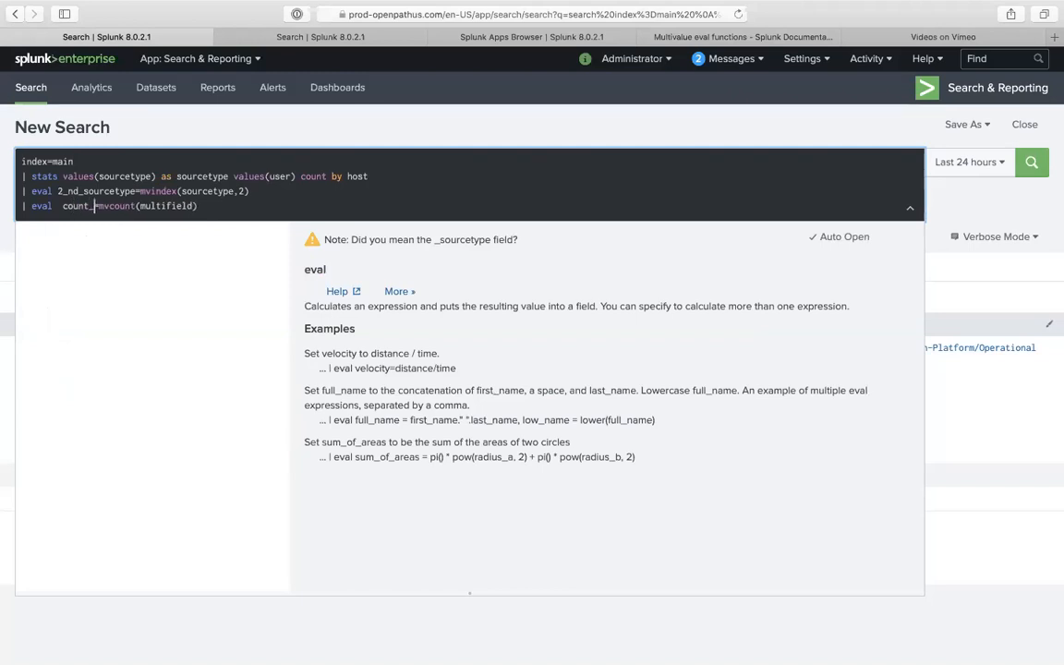
{"action": "type", "text": "of_fie"}
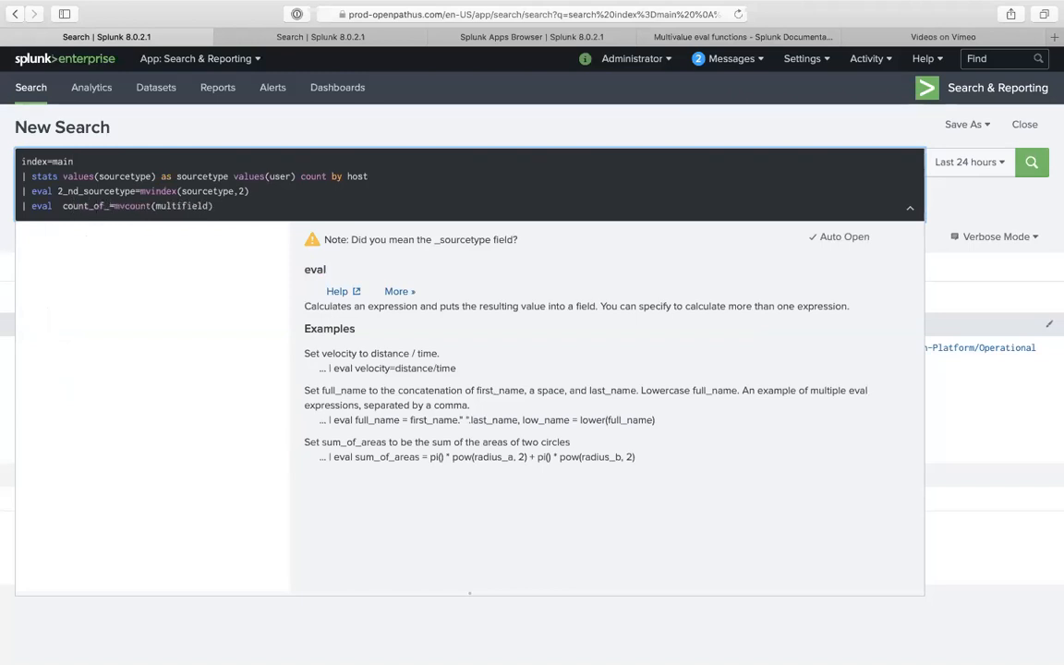
{"action": "type", "text": "lds_insourcety"}
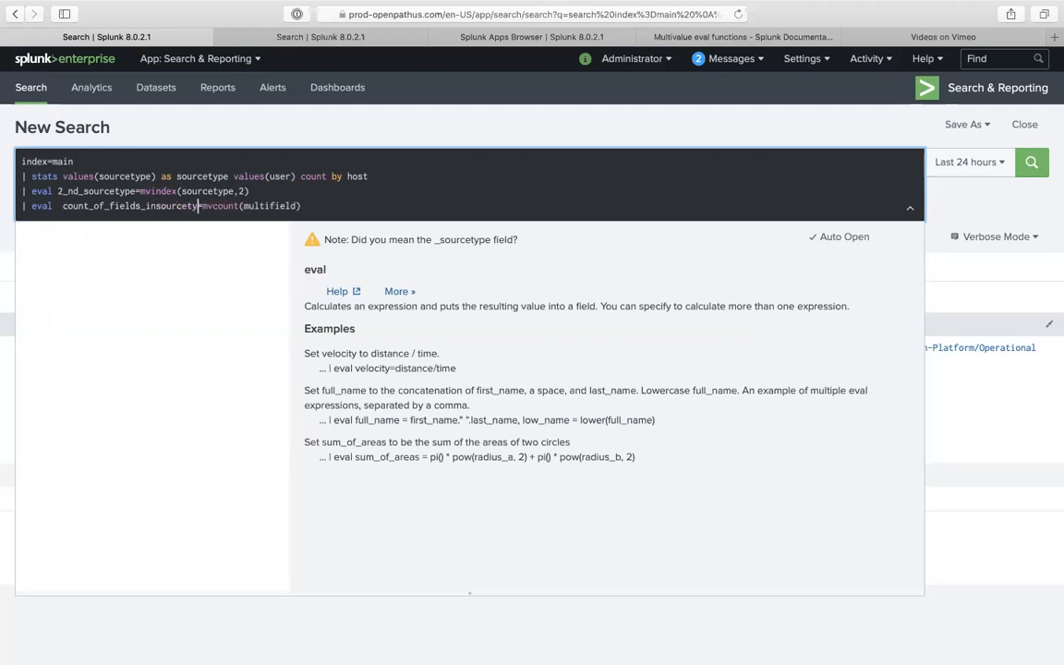
{"action": "type", "text": "pes"}
- Rename the field count_of_values_insourcetypes, apply mvcount to sourcetype, and run the search
{"action": "left_click", "coordinate": [128, 207]}
{"action": "key", "text": "BackSpace"}
{"action": "key", "text": "BackSpace"}
{"action": "key", "text": "BackSpace"}
{"action": "key", "text": "BackSpace"}
{"action": "type", "text": "values"}
{"action": "key", "text": "Delete"}
{"action": "key", "text": "Delete"}
{"action": "key", "text": "Delete"}
{"action": "double_click", "coordinate": [282, 206]}
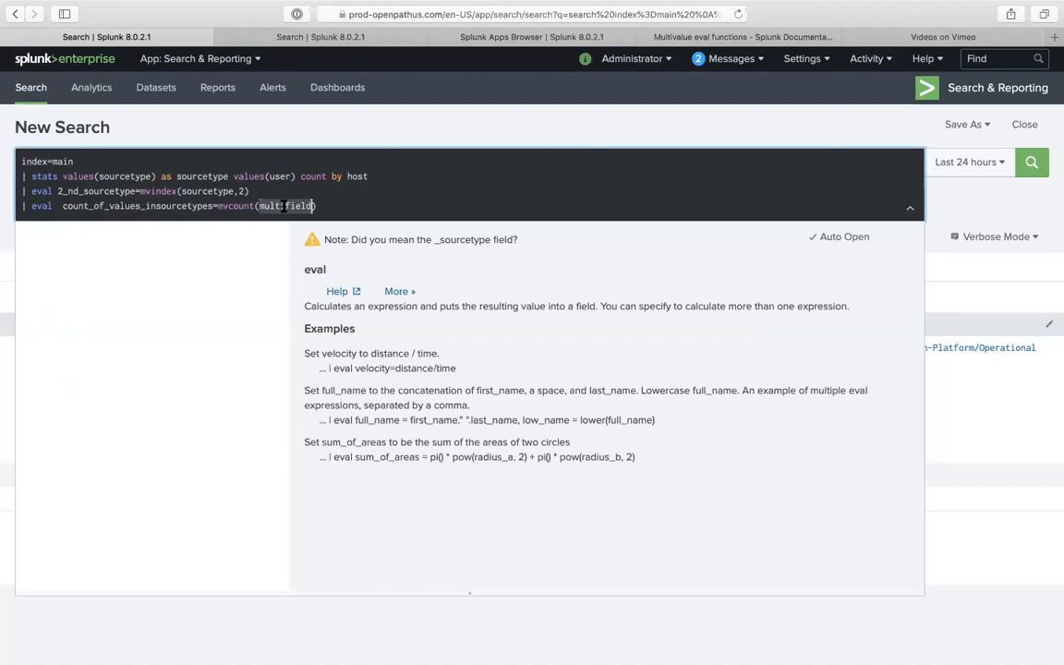
{"action": "type", "text": "sourcetyp"}
{"action": "key", "text": "Return"}
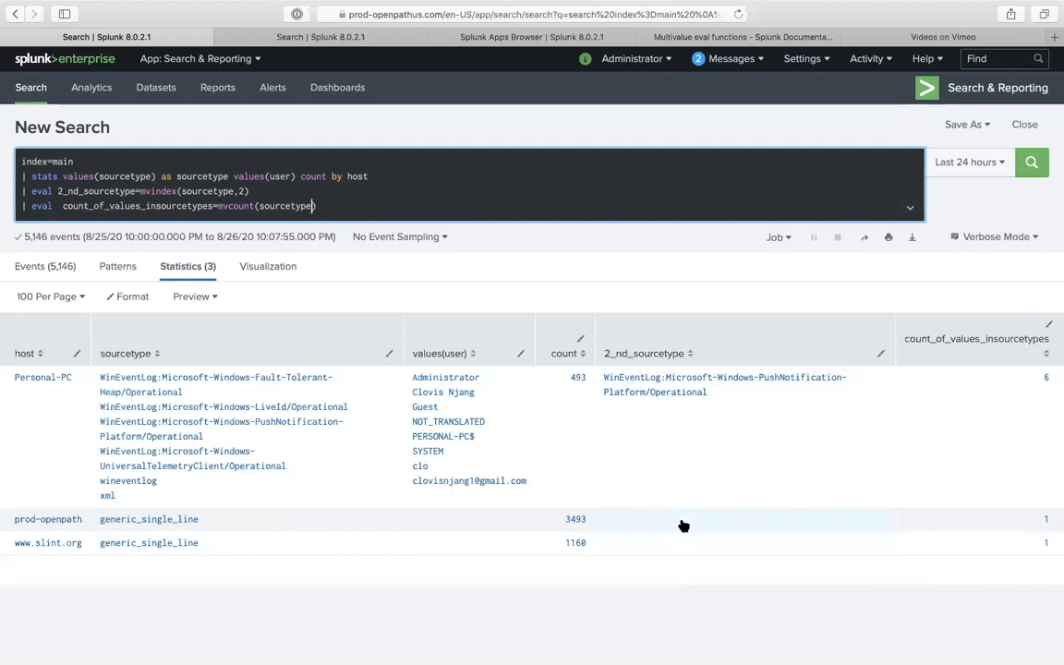
- Review the results showing 6 sourcetypes for Personal-PC, then select 'main' in the index term
{"action": "left_click", "coordinate": [211, 191]}
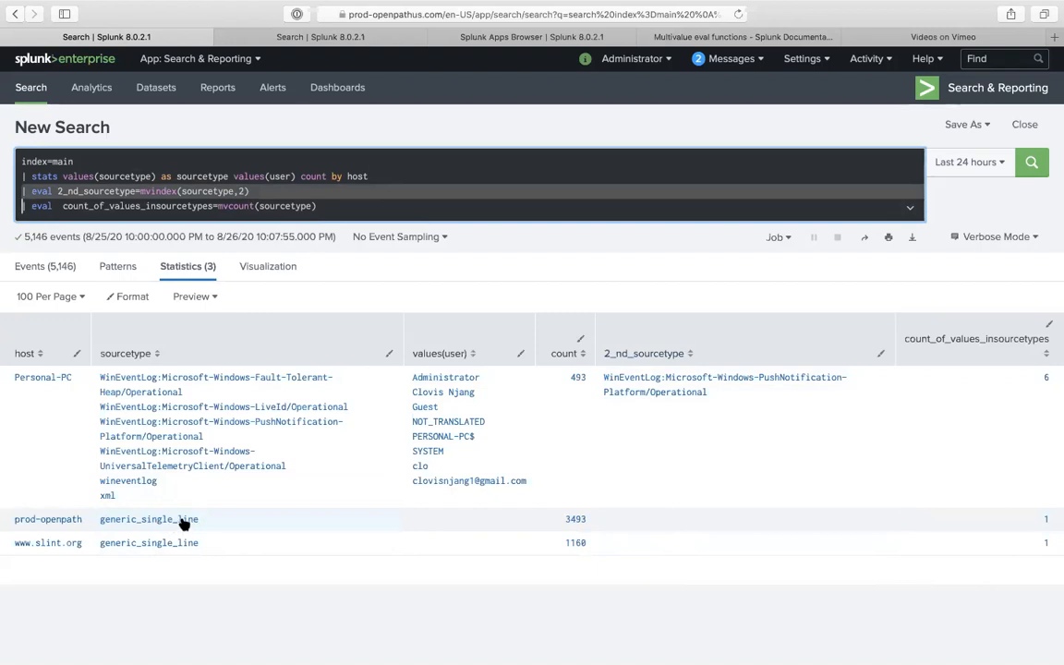
{"action": "left_click", "coordinate": [62, 165]}
{"action": "double_click", "coordinate": [62, 163]}
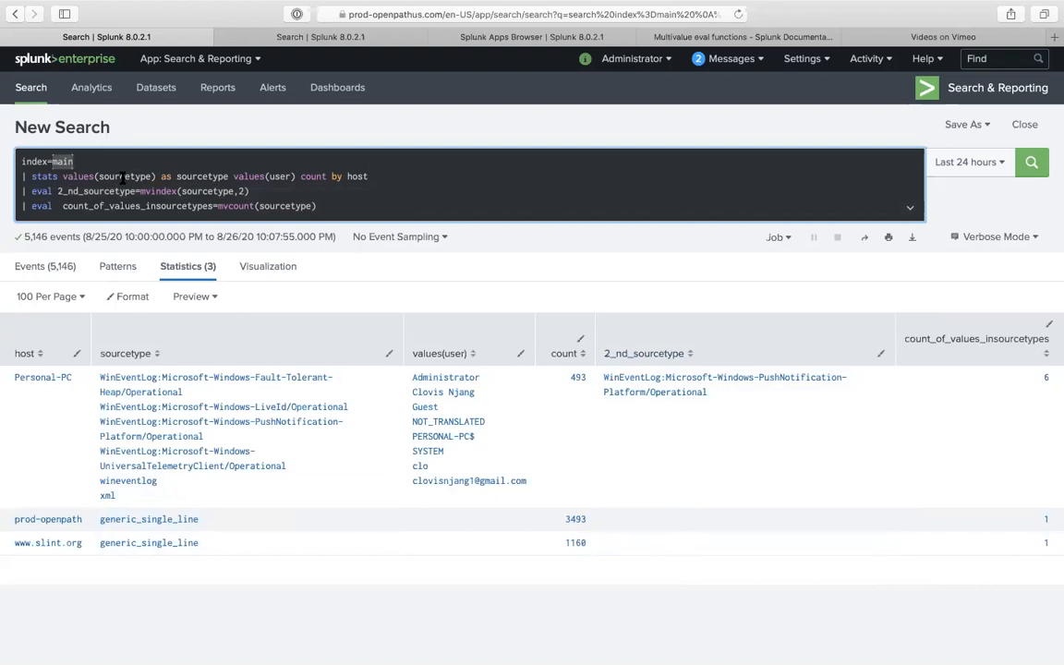
- Change the index to *_index and run the search across all matching indexes
{"action": "type", "text": "*"}
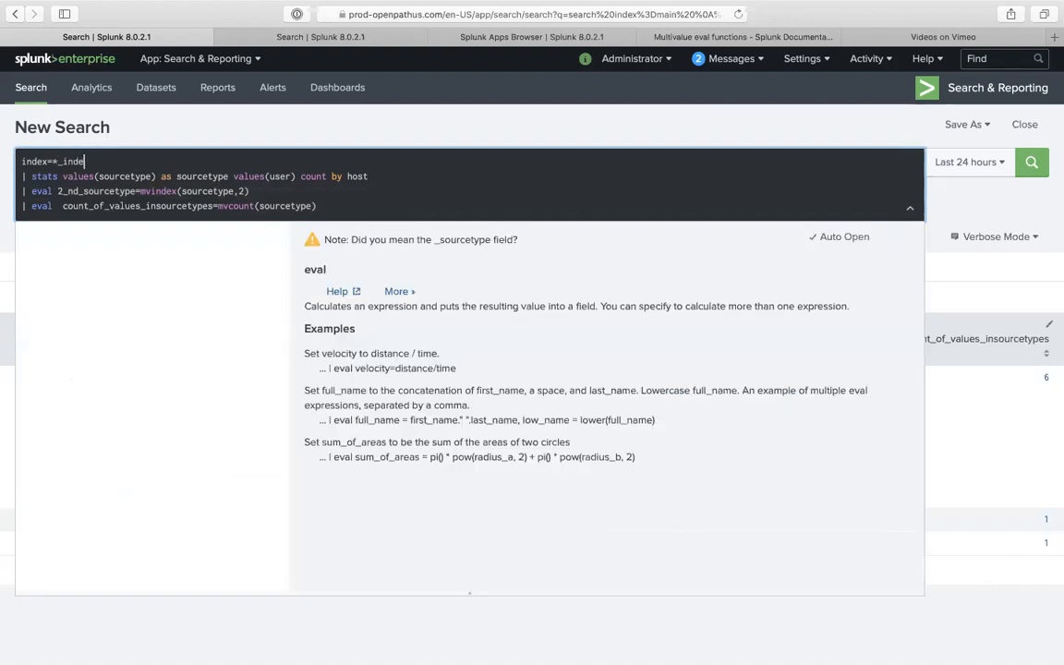
{"action": "key", "text": "Return"}
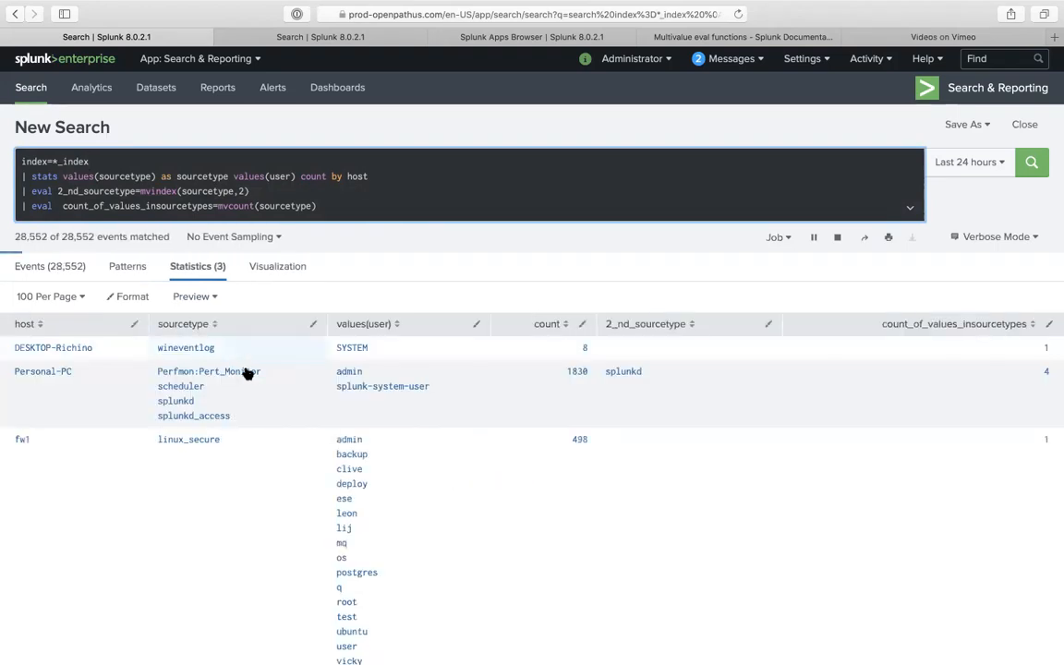
{"action": "scroll", "coordinate": [296, 441], "scroll_direction": "down", "scroll_amount": 1}
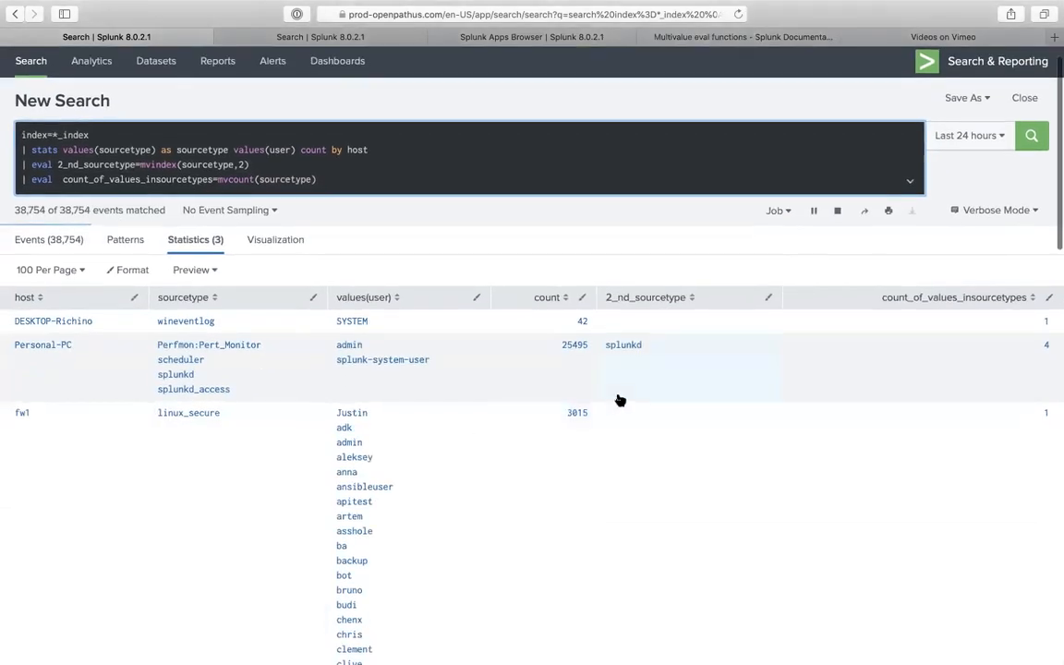
{"action": "scroll", "coordinate": [618, 399], "scroll_direction": "down", "scroll_amount": 5}
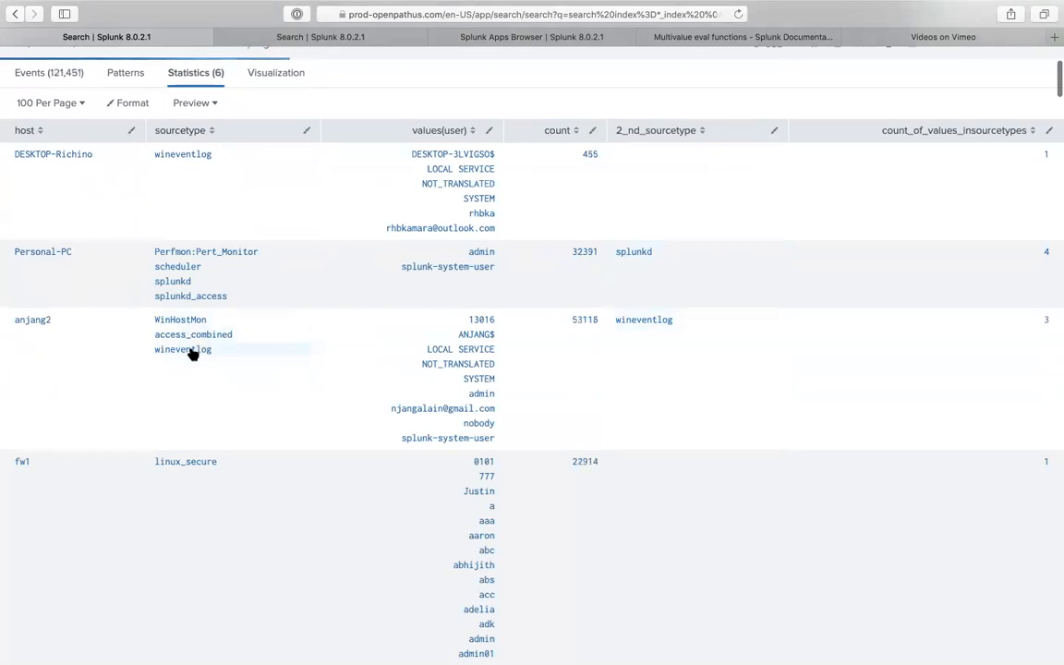
{"action": "scroll", "coordinate": [573, 480], "scroll_direction": "down", "scroll_amount": 4}
{"action": "scroll", "coordinate": [648, 342], "scroll_direction": "up", "scroll_amount": 5}
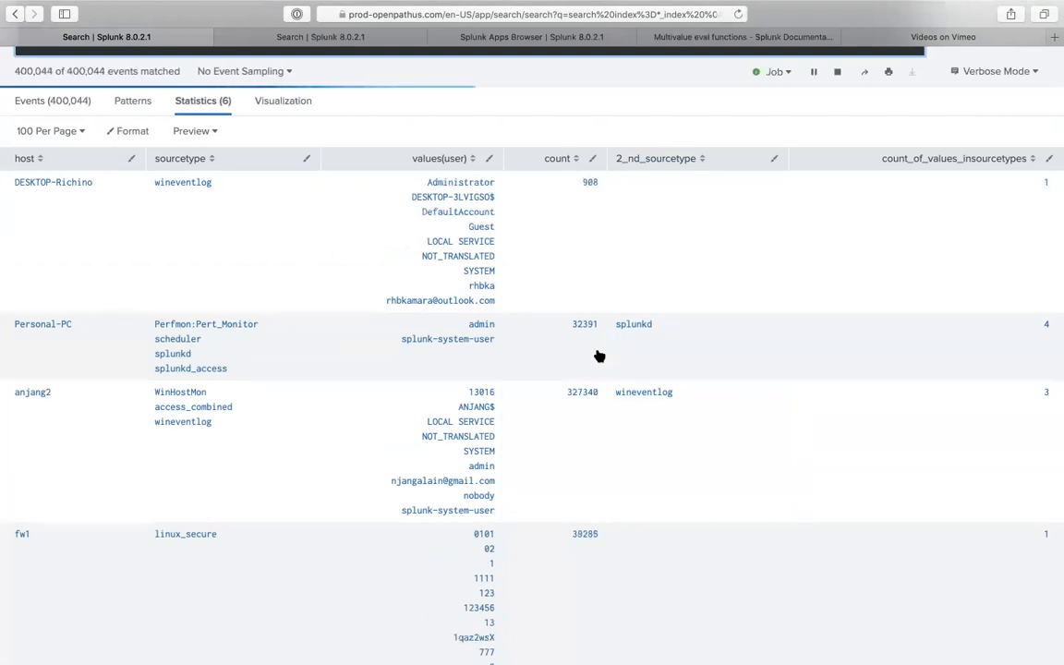
{"action": "scroll", "coordinate": [609, 308], "scroll_direction": "up", "scroll_amount": 3}
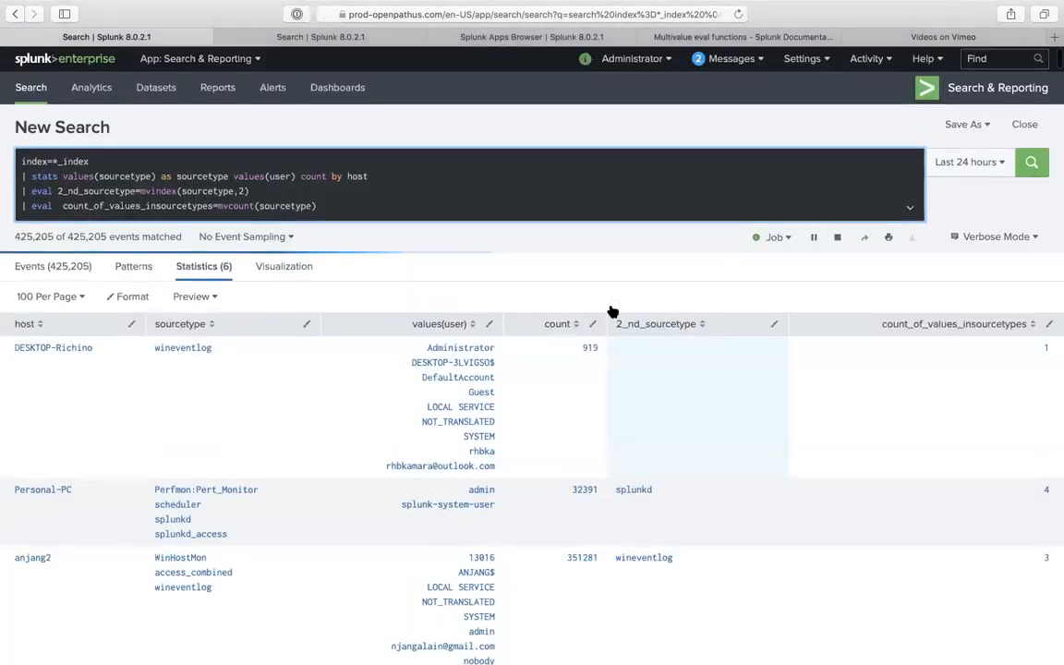
{"action": "mouse_move", "coordinate": [730, 7]}
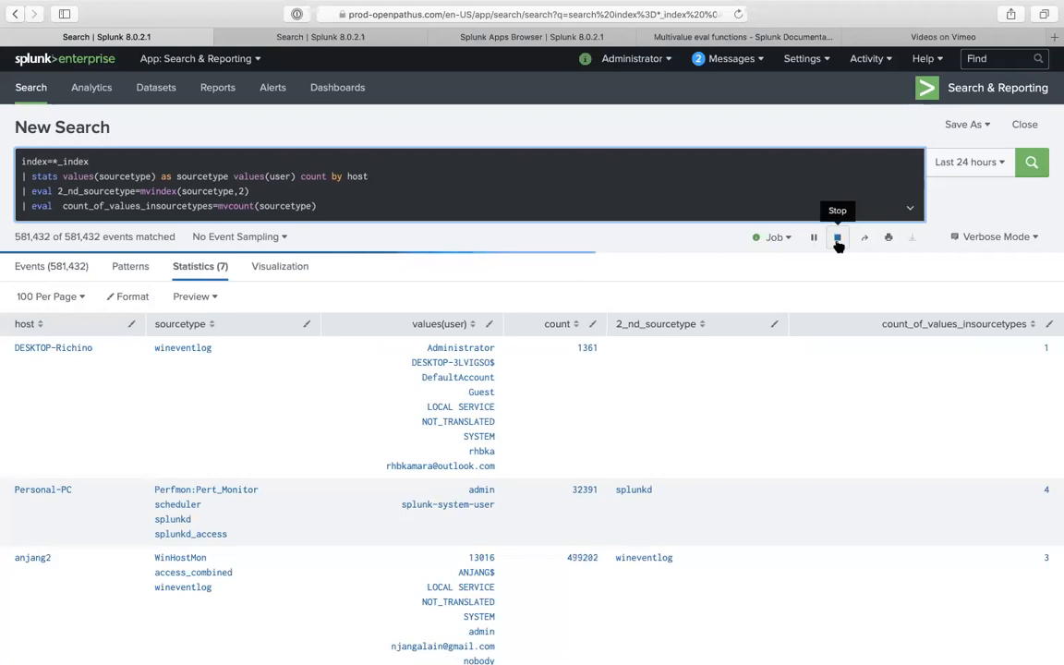
- Stop the search with partial results and delete the stats and eval lines
{"action": "double_click", "coordinate": [224, 207]}
{"action": "double_click", "coordinate": [159, 191]}
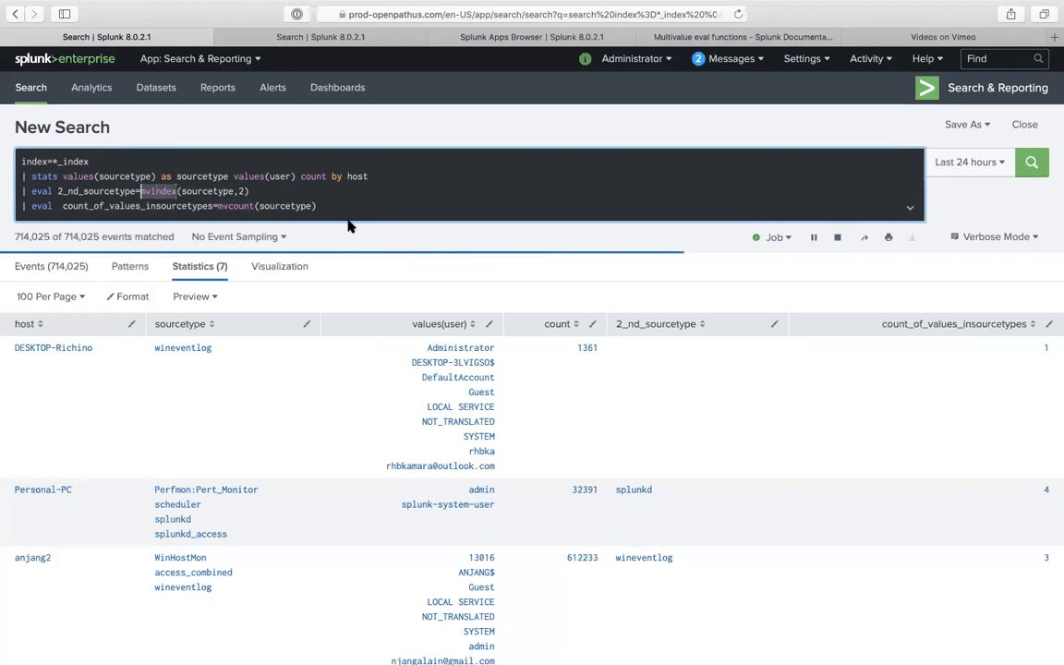
{"action": "mouse_move", "coordinate": [417, 8]}
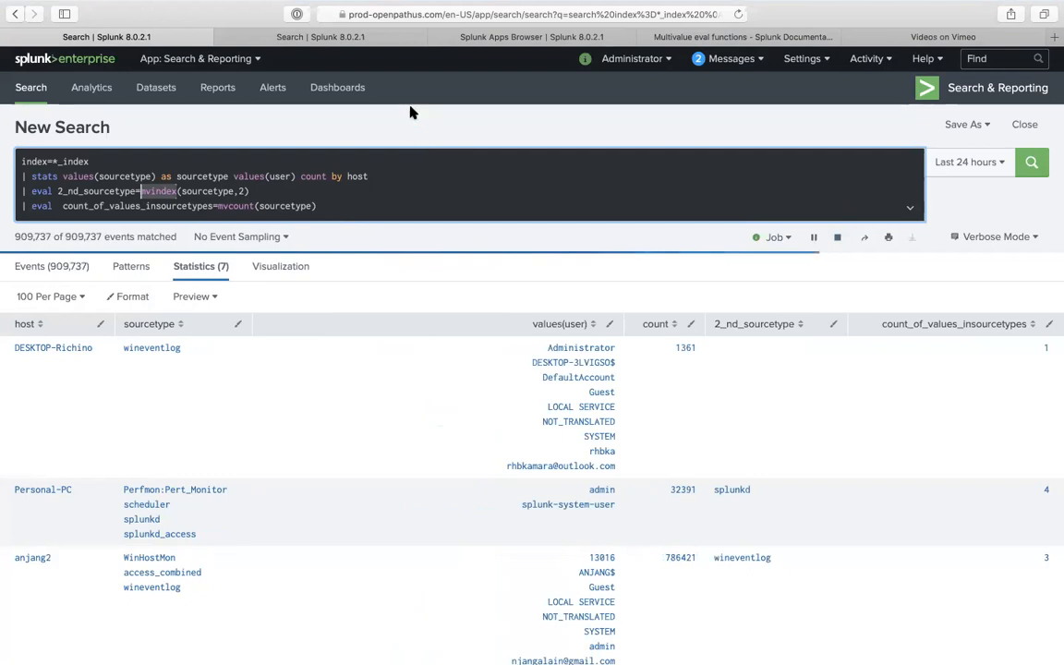
{"action": "left_click", "coordinate": [842, 239]}
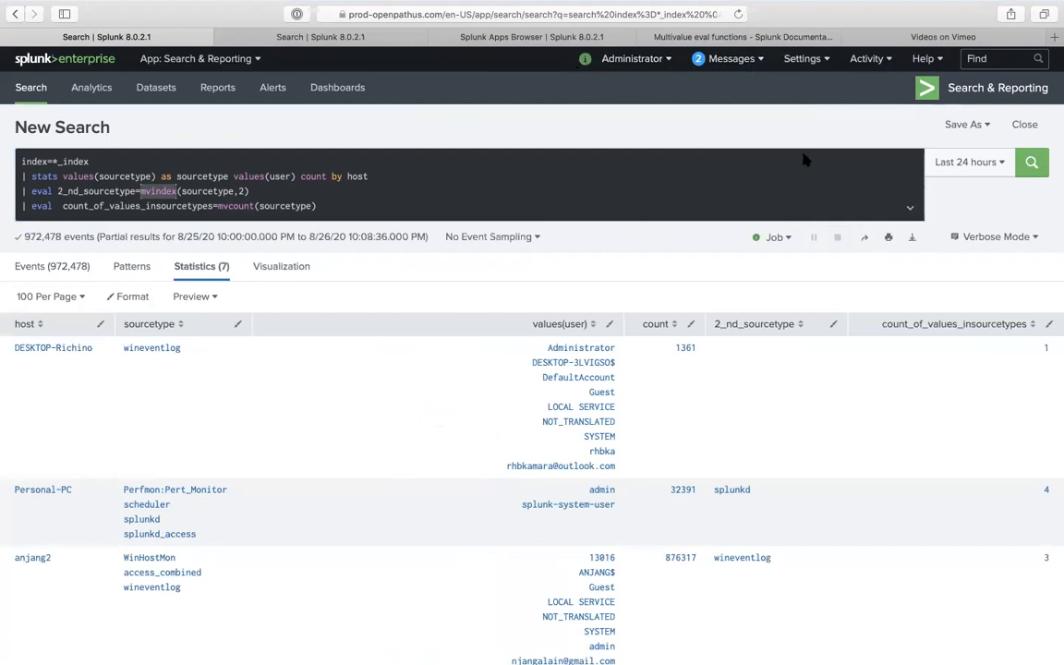
{"action": "left_click", "coordinate": [438, 196]}
{"action": "left_click_drag", "start_coordinate": [326, 206], "coordinate": [20, 178]}
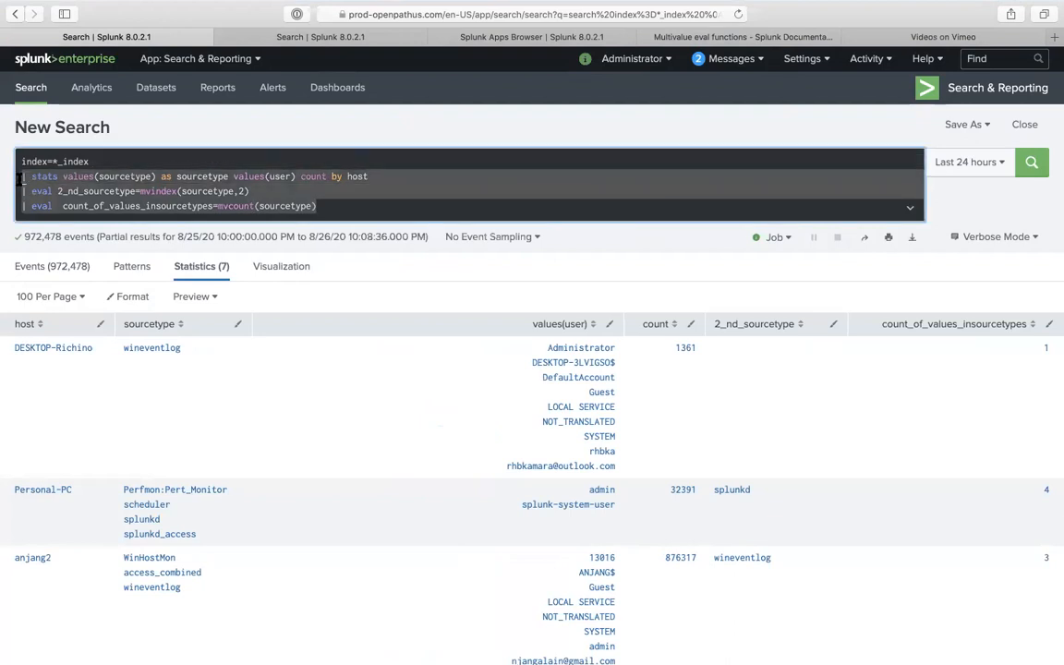
{"action": "key", "text": "BackSpace"}
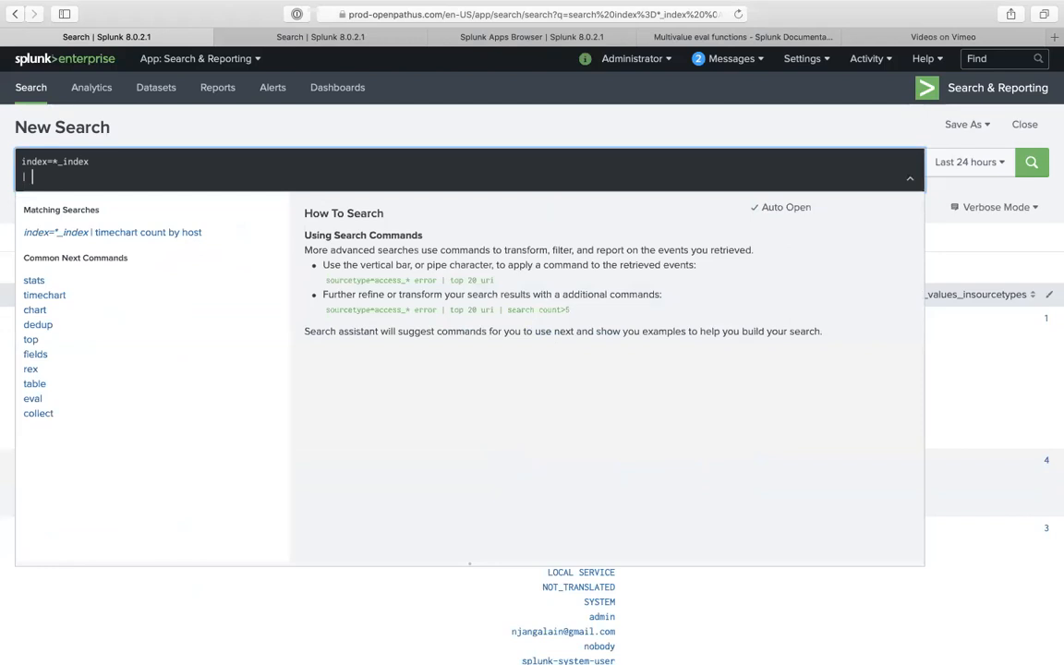
- From the documentation tab, search the web for 'mvindex'
{"action": "left_click", "coordinate": [673, 36]}
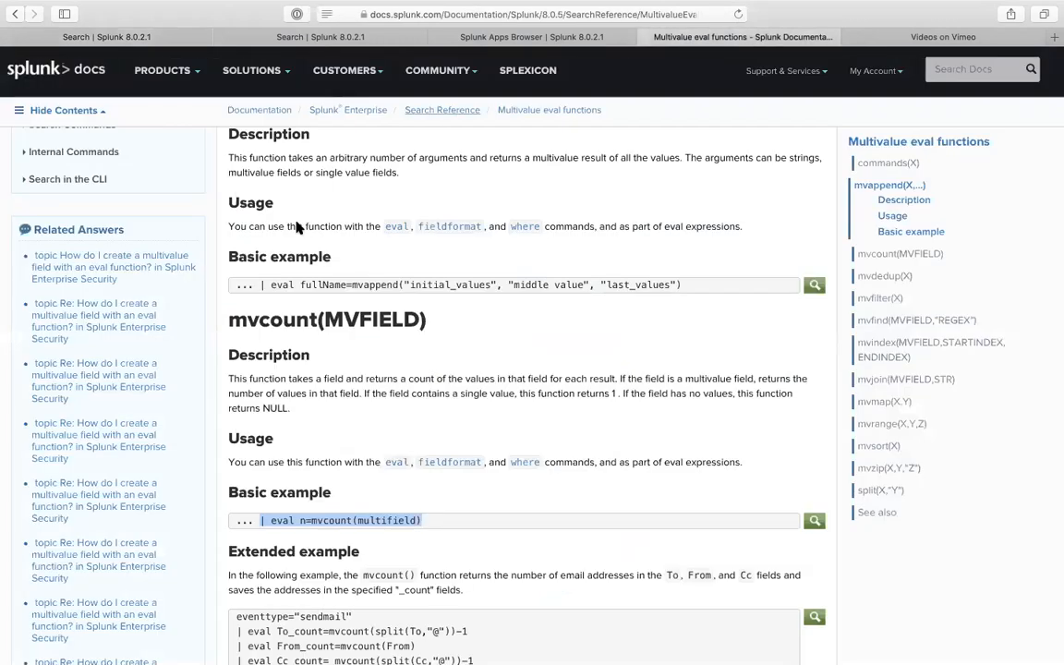
{"action": "scroll", "coordinate": [90, 333], "scroll_direction": "up", "scroll_amount": 10}
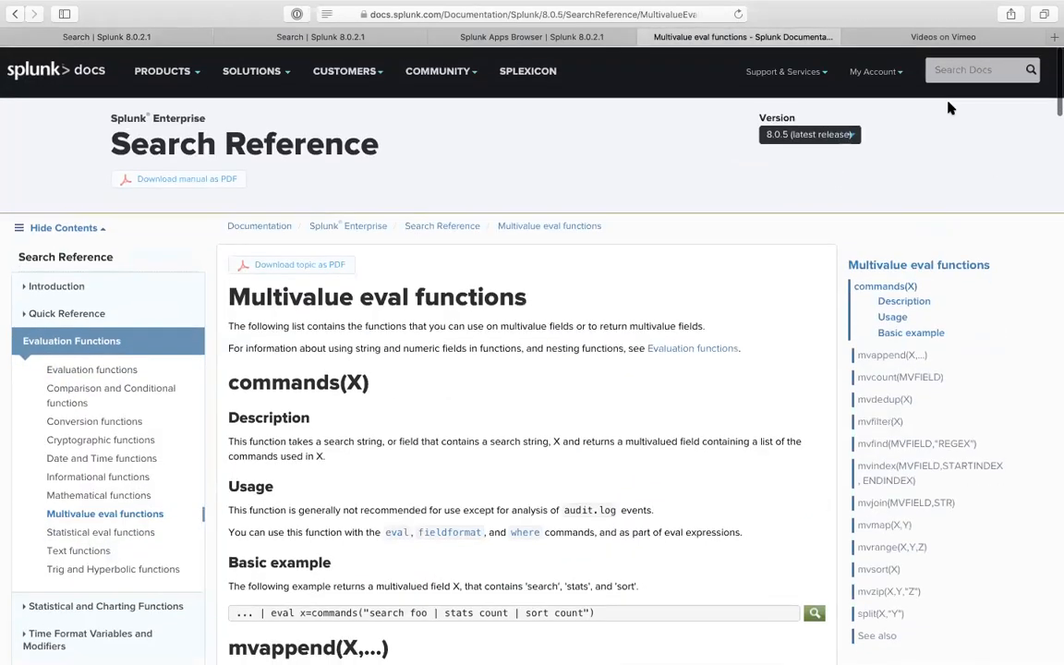
{"action": "key", "text": "super+l"}
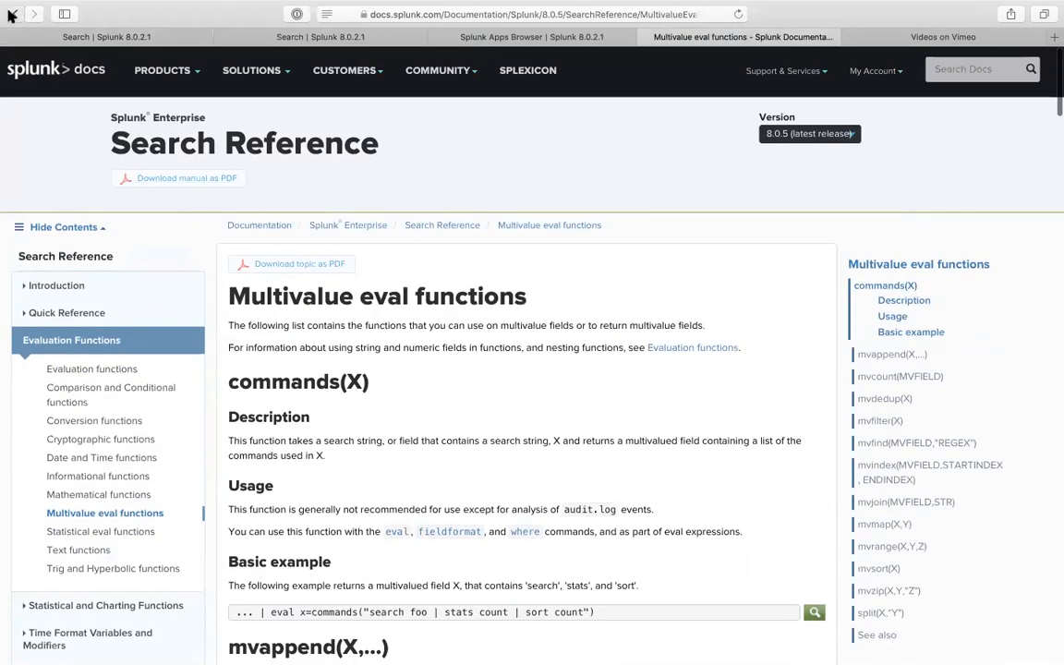
{"action": "type", "text": "mvindex"}
{"action": "key", "text": "Return"}
- Search Google for 'like', then refine the query to 'like splunk'
{"action": "type", "text": "like"}
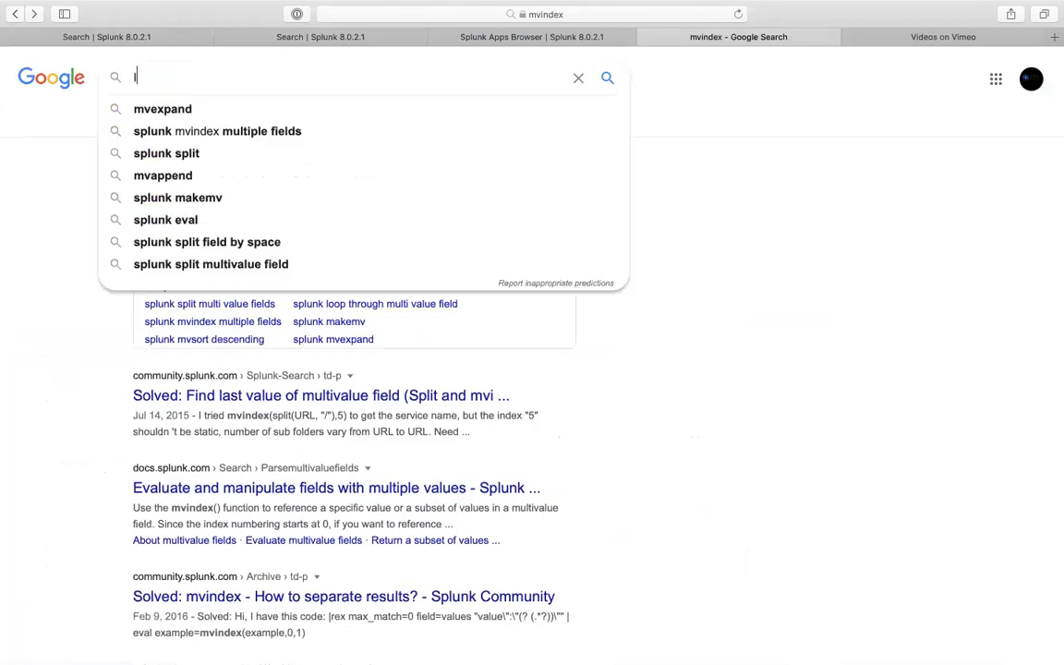
{"action": "key", "text": "Return"}
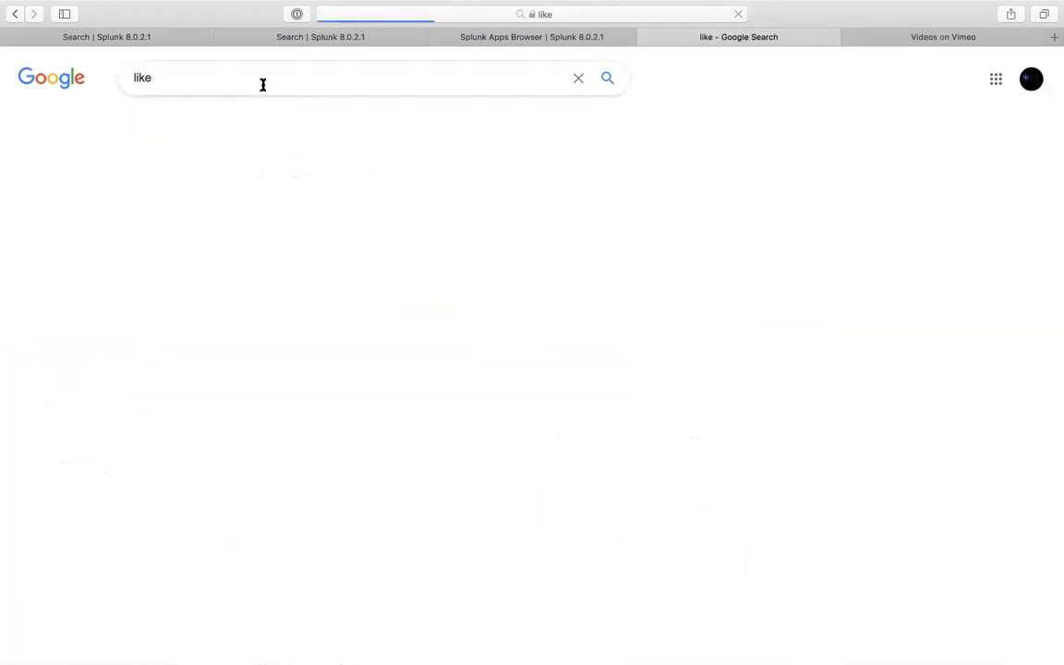
{"action": "left_click", "coordinate": [262, 84]}
{"action": "type", "text": "splunk"}
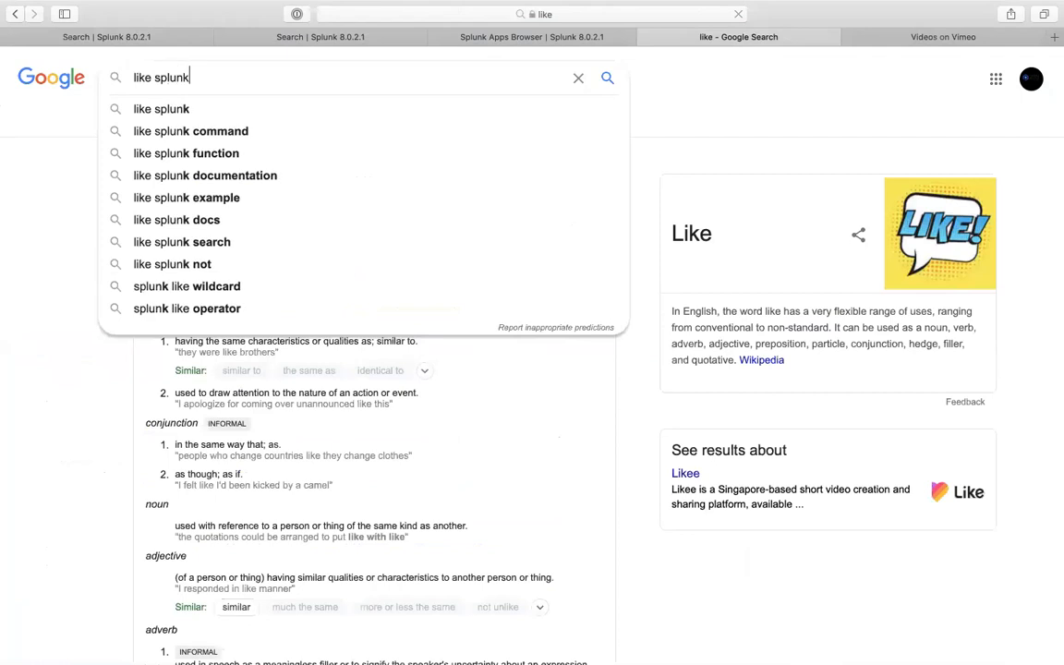
{"action": "key", "text": "Return"}
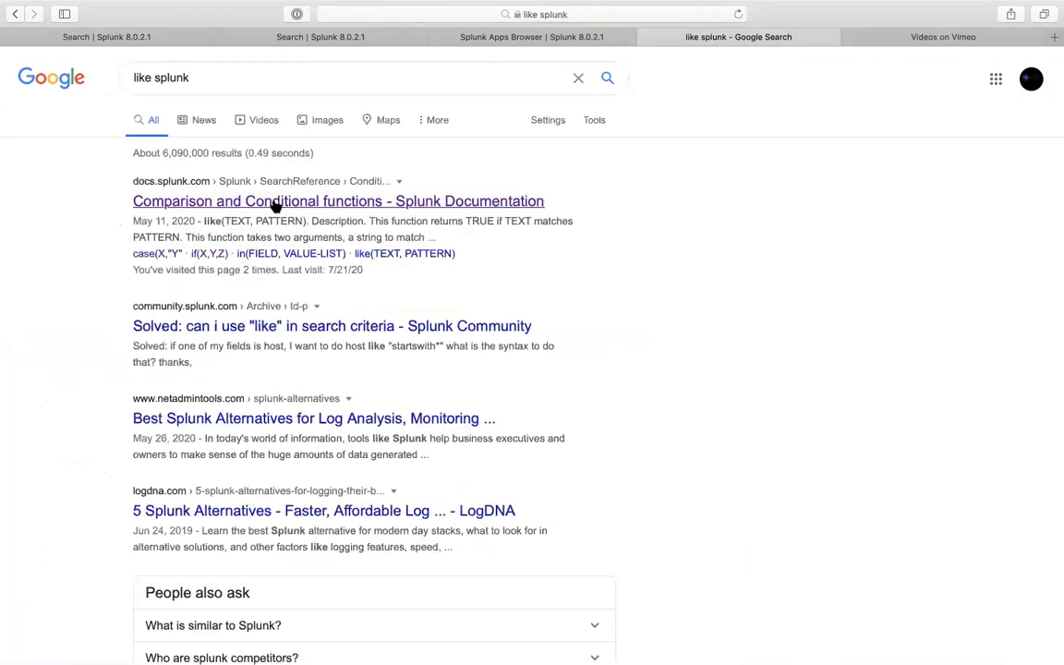
- Open the like(TEXT, PATTERN) documentation and select its is_a_foo example line
{"action": "left_click", "coordinate": [399, 253]}
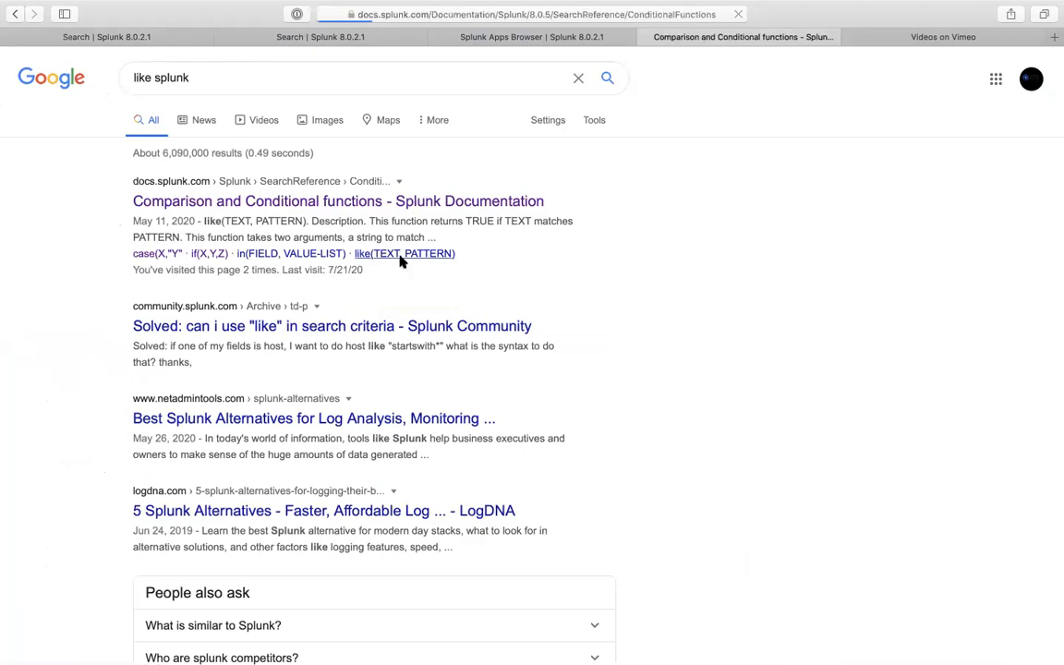
{"action": "scroll", "coordinate": [444, 495], "scroll_direction": "down", "scroll_amount": 10}
{"action": "scroll", "coordinate": [445, 496], "scroll_direction": "down", "scroll_amount": 15}
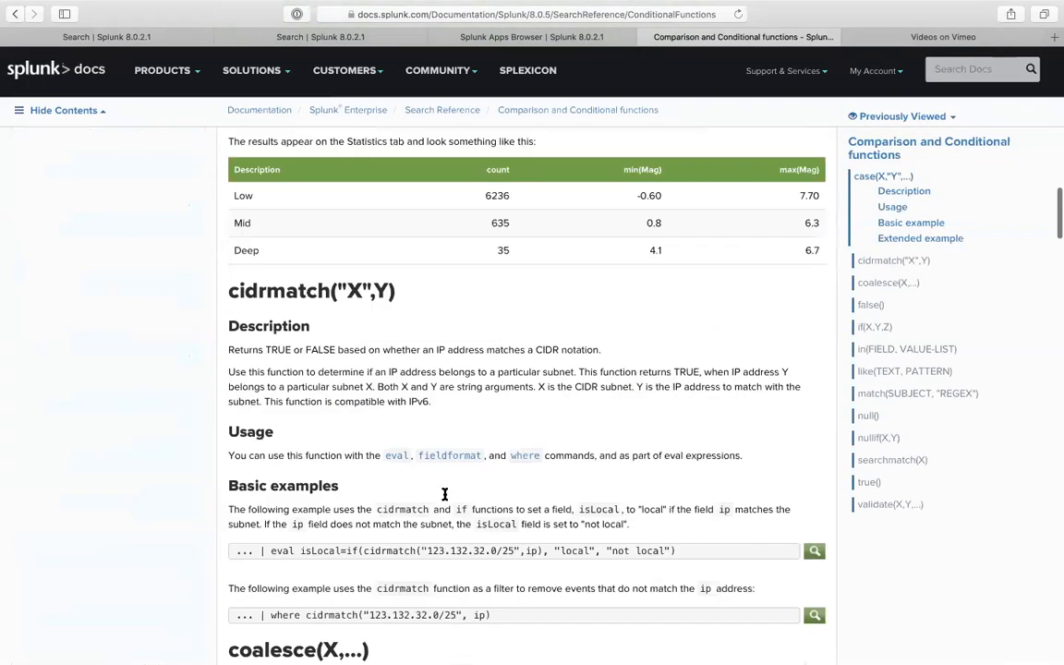
{"action": "scroll", "coordinate": [444, 496], "scroll_direction": "down", "scroll_amount": 15}
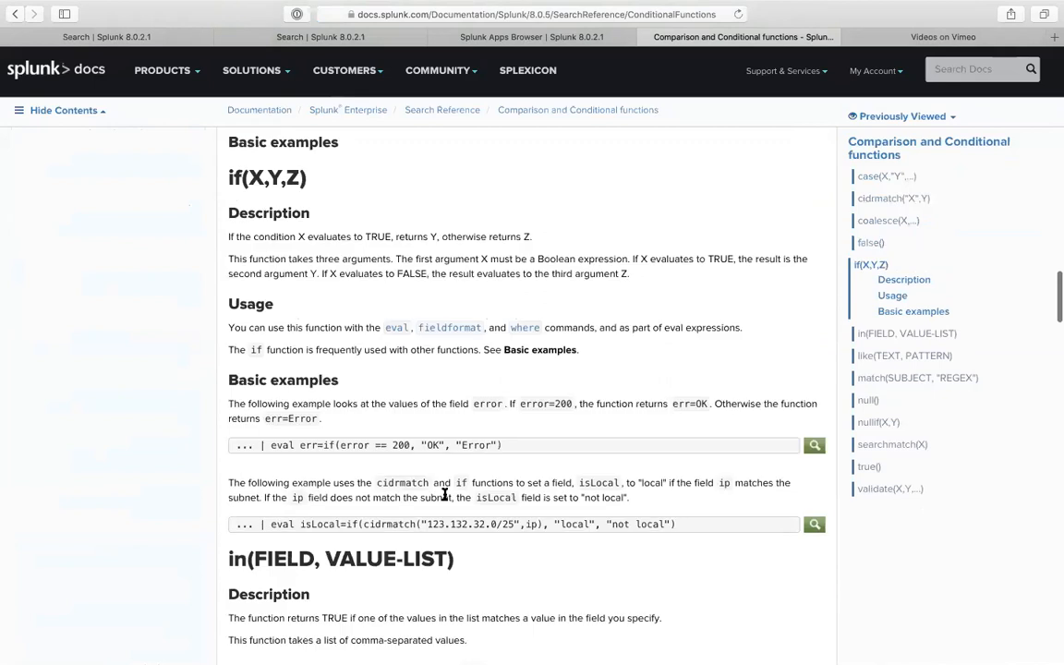
{"action": "scroll", "coordinate": [444, 500], "scroll_direction": "down", "scroll_amount": 12}
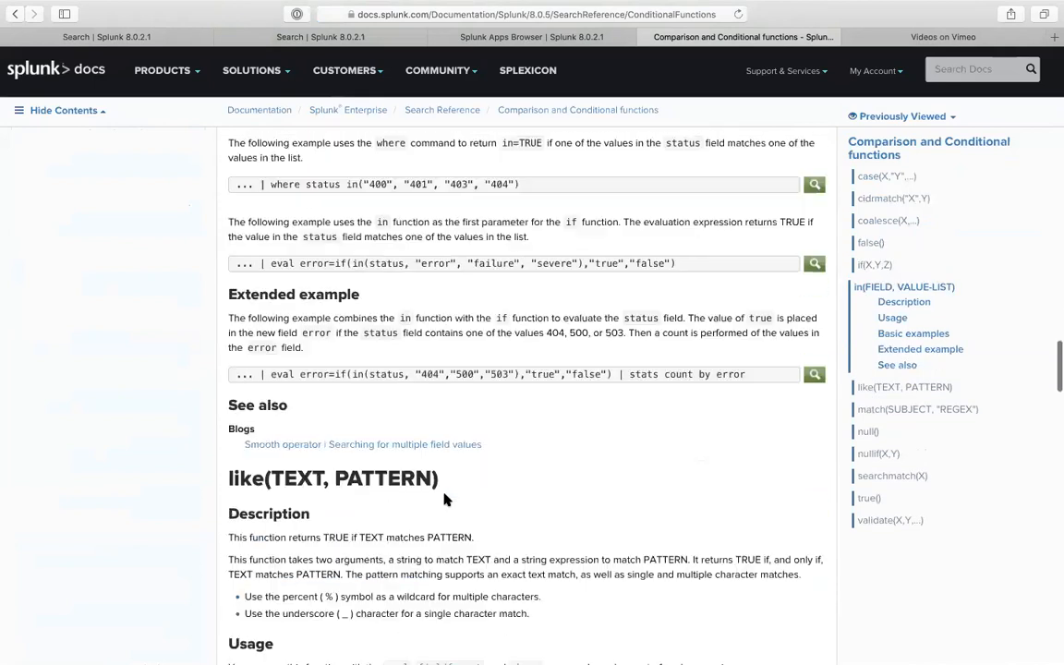
{"action": "scroll", "coordinate": [375, 420], "scroll_direction": "down", "scroll_amount": 2}
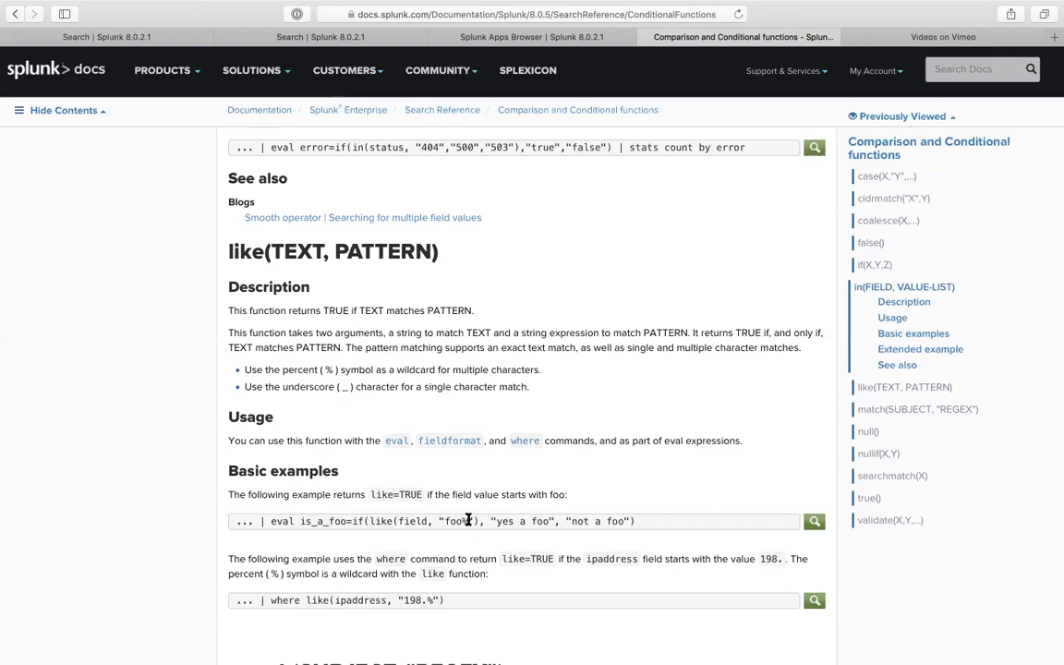
{"action": "left_click_drag", "start_coordinate": [260, 521], "coordinate": [691, 531]}
{"action": "key", "text": "super+c"}
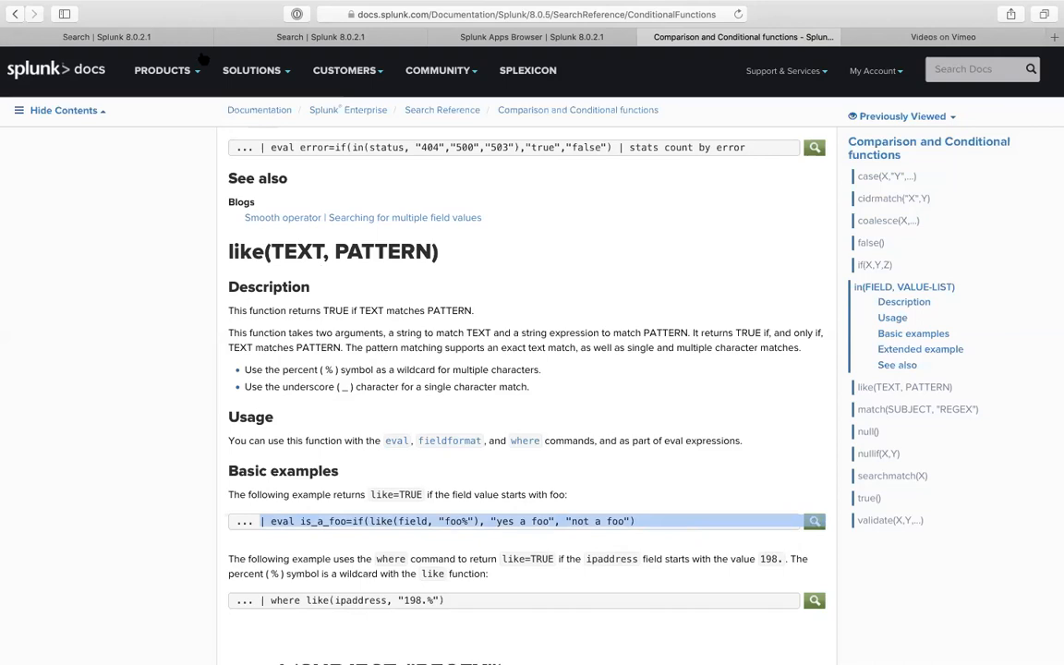
{"action": "left_click", "coordinate": [176, 38]}
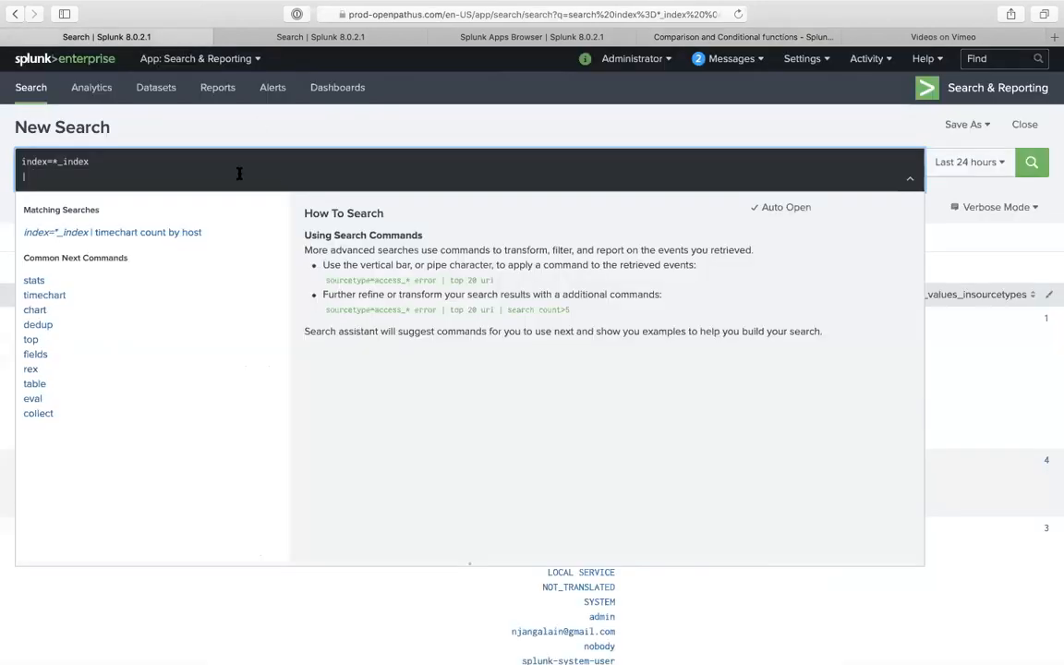
- Close the extra search tab and run 'index=main | stats count by source'
{"action": "left_click", "coordinate": [251, 40]}
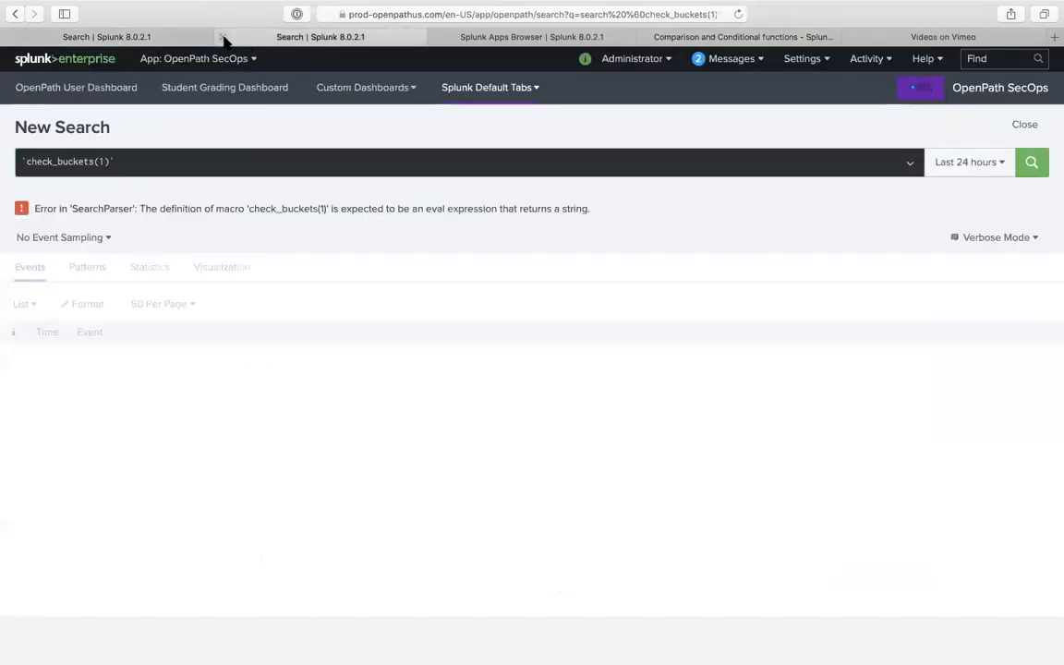
{"action": "key", "text": "super+w"}
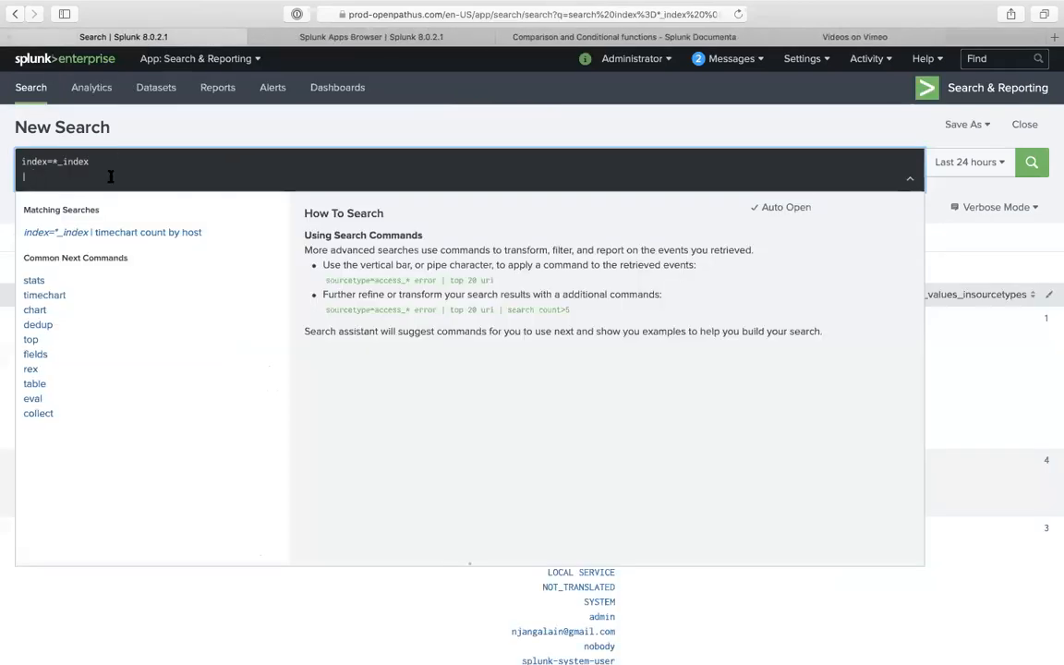
{"action": "left_click_drag", "start_coordinate": [54, 162], "coordinate": [174, 162]}
{"action": "type", "text": "main"}
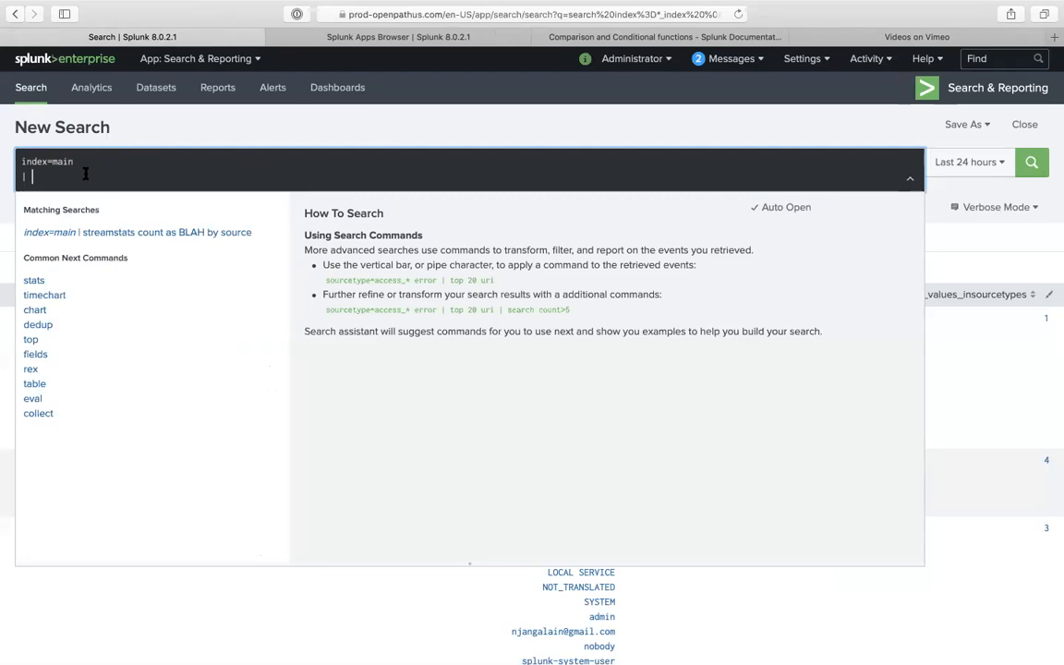
{"action": "type", "text": "s"}
{"action": "key", "text": "BackSpace"}
{"action": "type", "text": "tats count"}
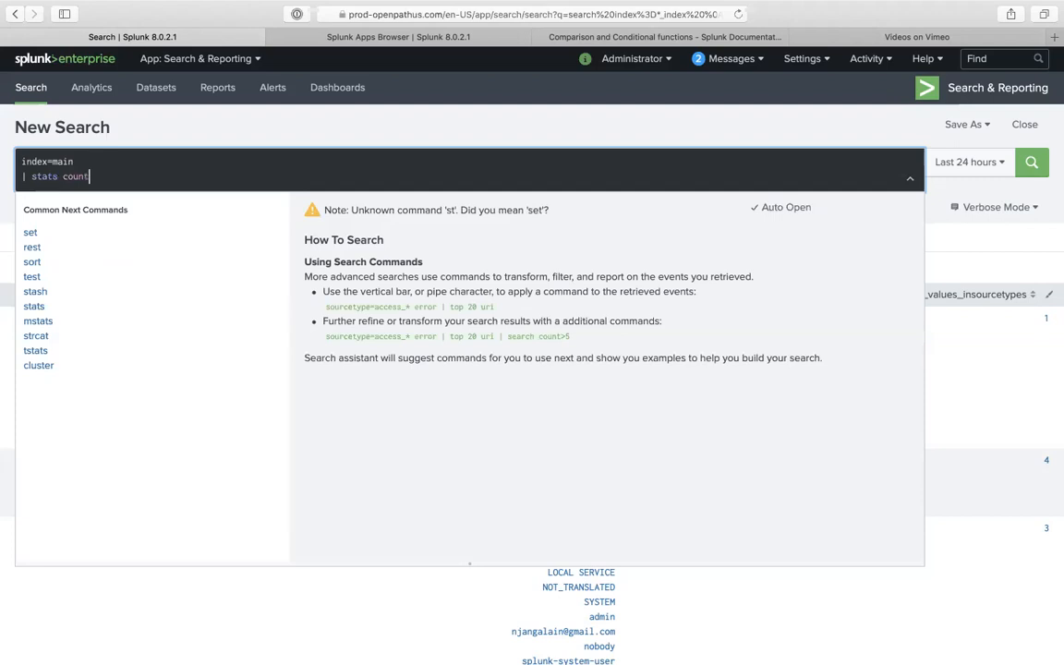
{"action": "type", "text": "rctey"}
{"action": "key", "text": "BackSpace"}
{"action": "key", "text": "BackSpace"}
{"action": "key", "text": "BackSpace"}
{"action": "key", "text": "BackSpace"}
{"action": "key", "text": "BackSpace"}
{"action": "type", "text": "source"}
{"action": "key", "text": "Return"}
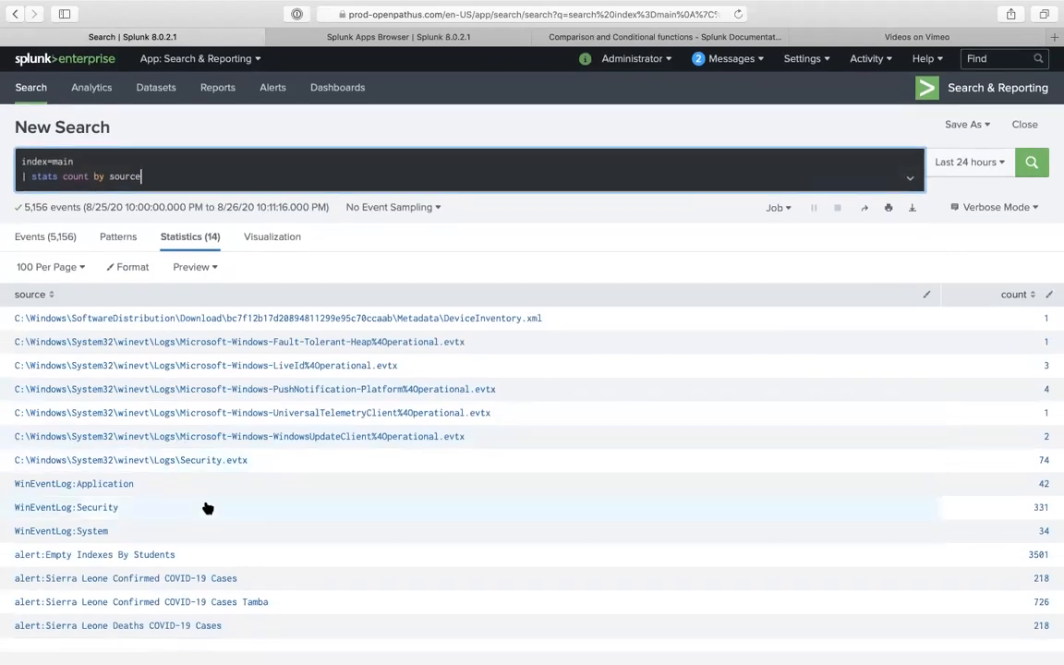
- Add a third line '| eval Type_of_source=if(like(source, "foo%"), "yes a foo", "not a foo")'
{"action": "key", "text": "shift+Return"}
{"action": "type", "text": "| eval"}
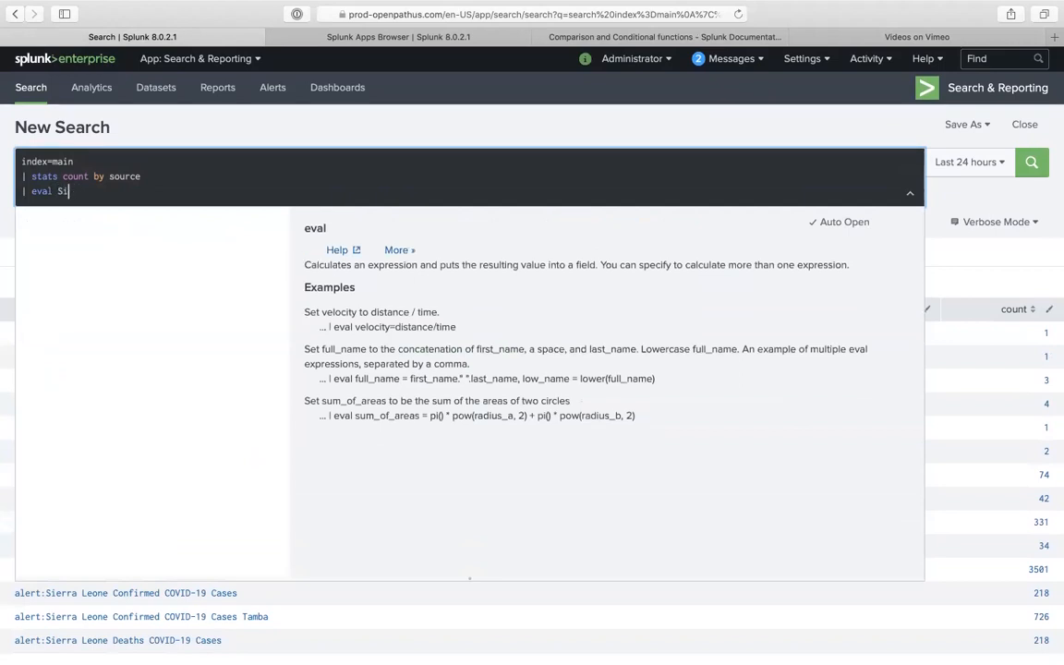
{"action": "type", "text": "Type"}
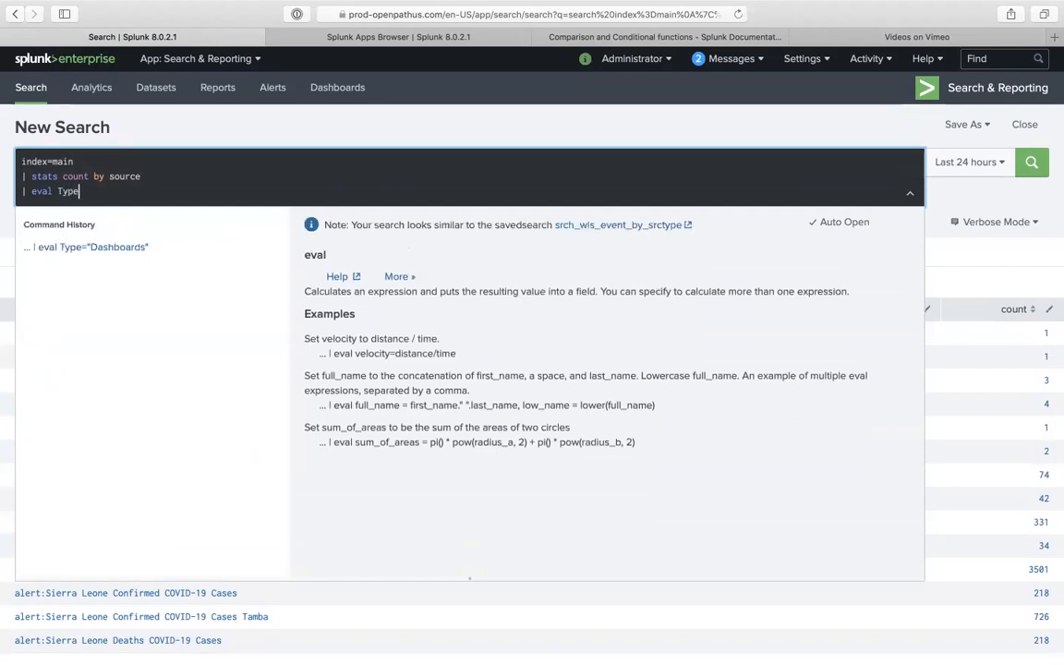
{"action": "type", "text": "_of"}
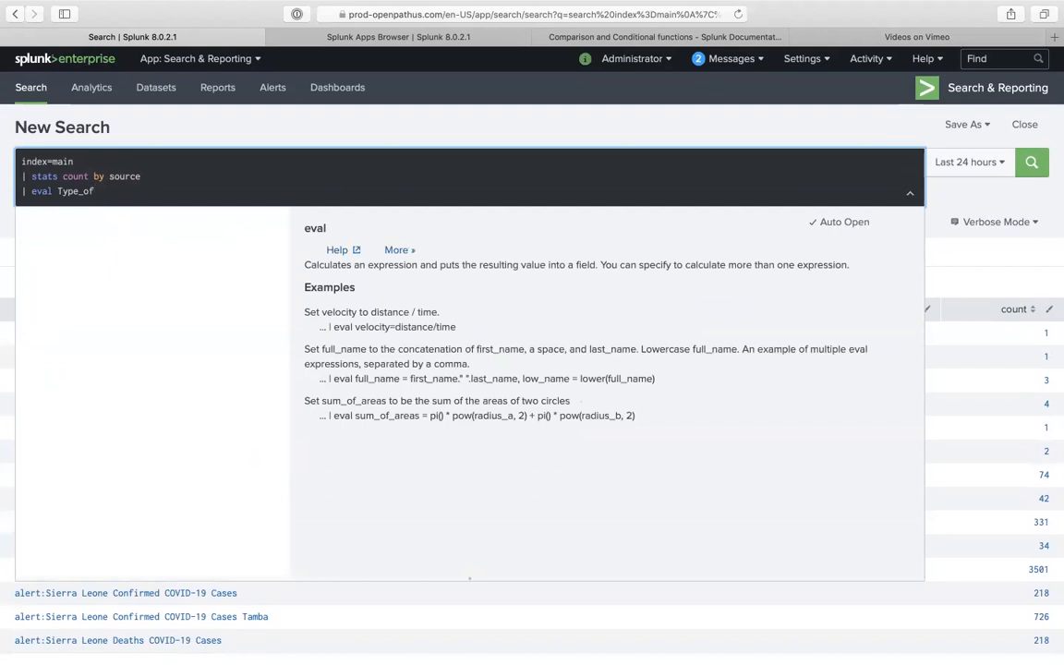
{"action": "type", "text": "_source="}
{"action": "key", "text": "super+v"}
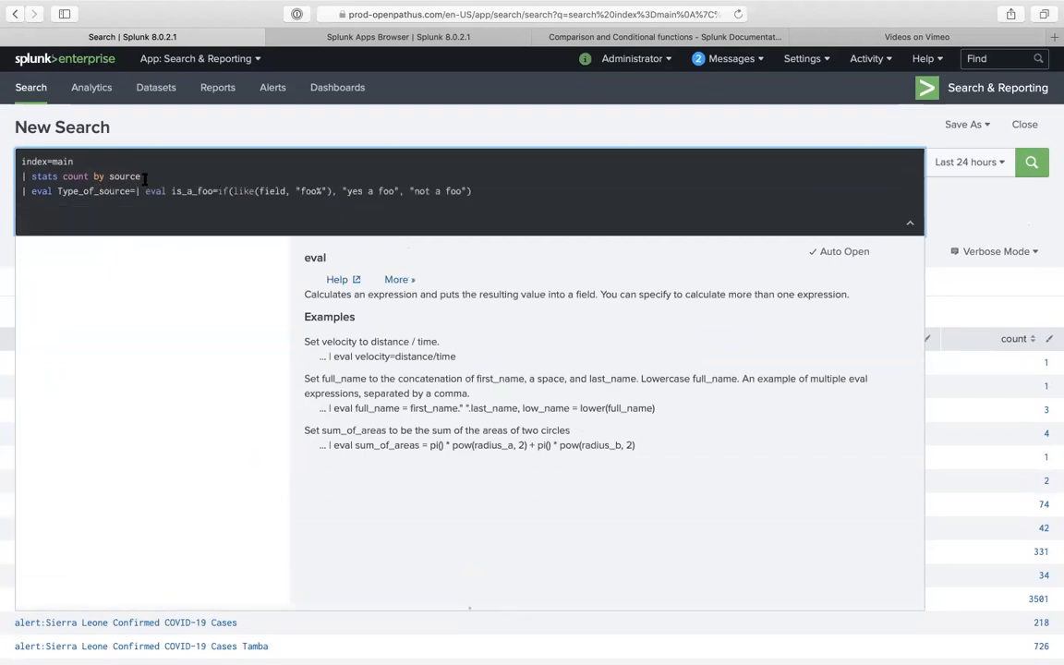
{"action": "left_click_drag", "start_coordinate": [218, 192], "coordinate": [136, 192]}
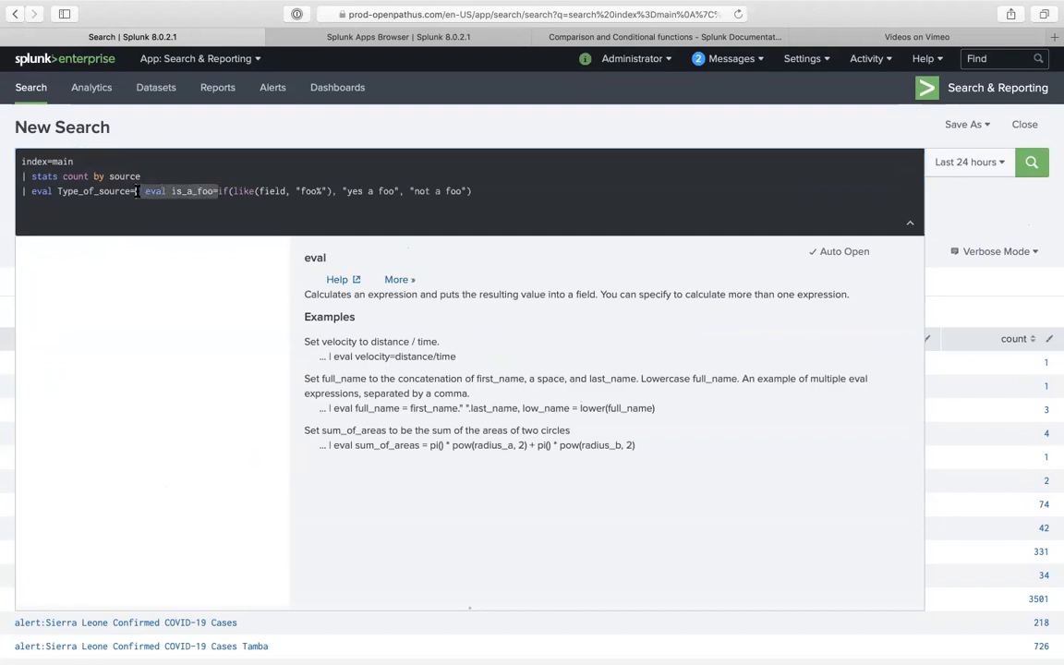
{"action": "key", "text": "BackSpace"}
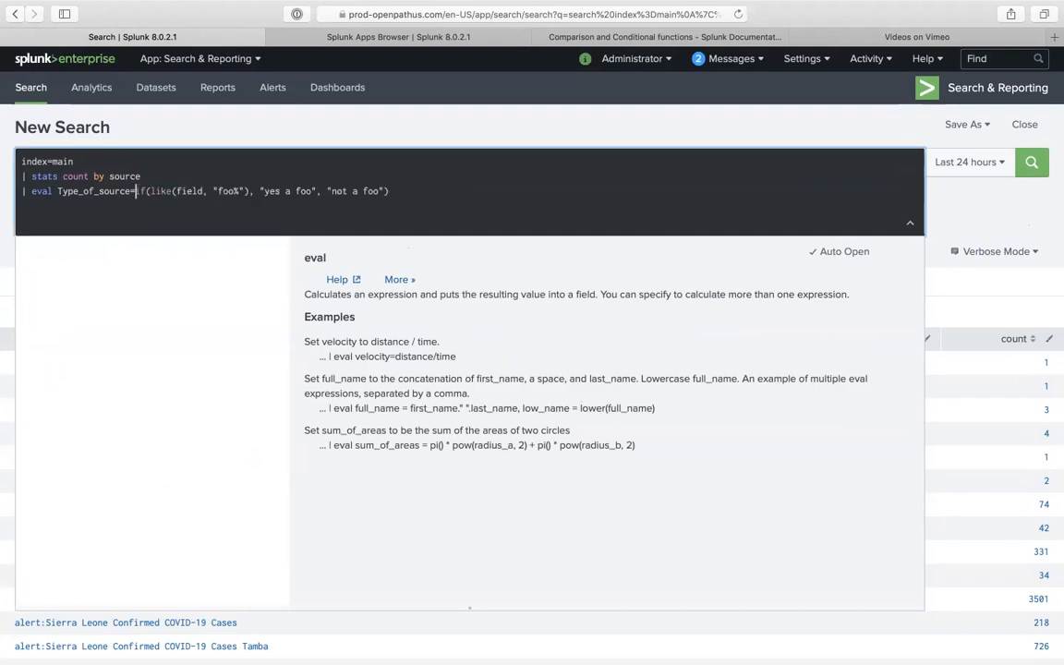
{"action": "left_click", "coordinate": [180, 191]}
{"action": "type", "text": "source"}
{"action": "double_click", "coordinate": [234, 192]}
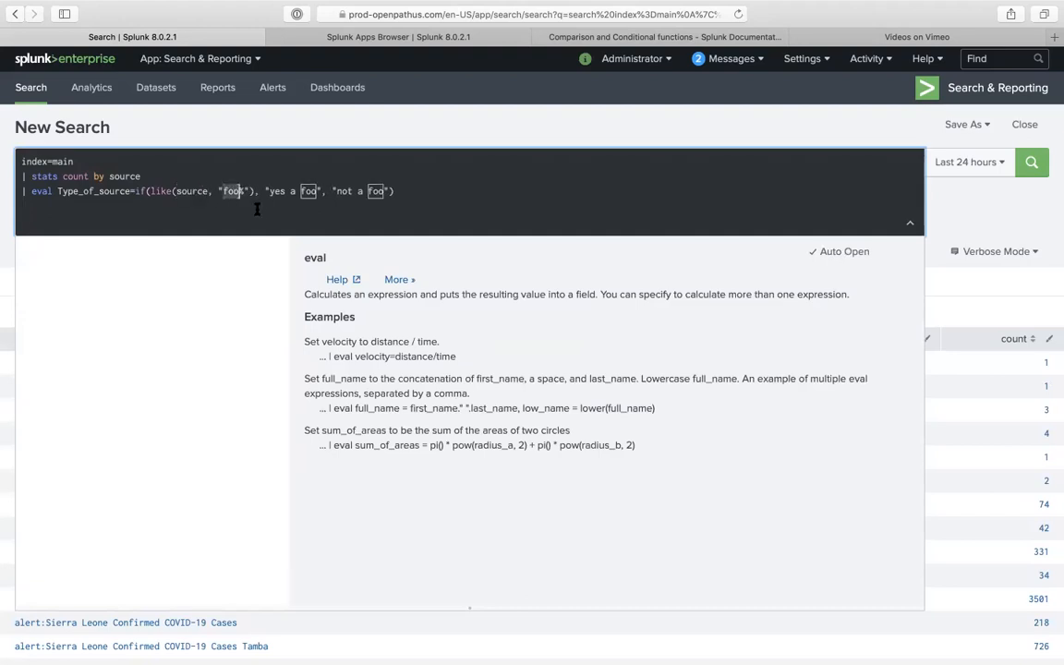
{"action": "left_click", "coordinate": [390, 119]}
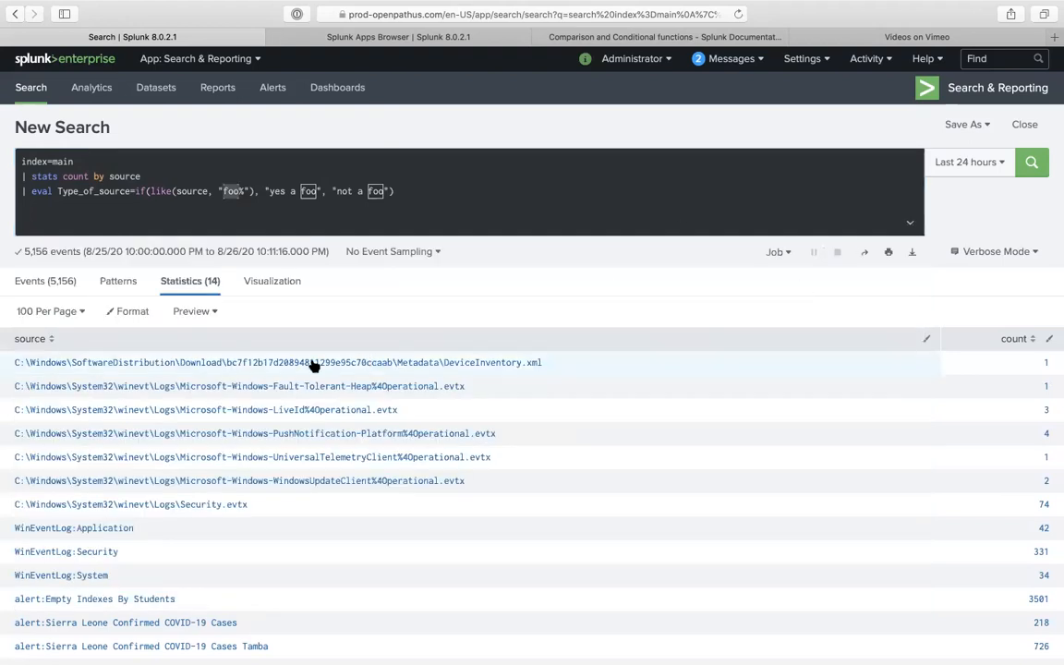
{"action": "scroll", "coordinate": [161, 509], "scroll_direction": "down", "scroll_amount": 1}
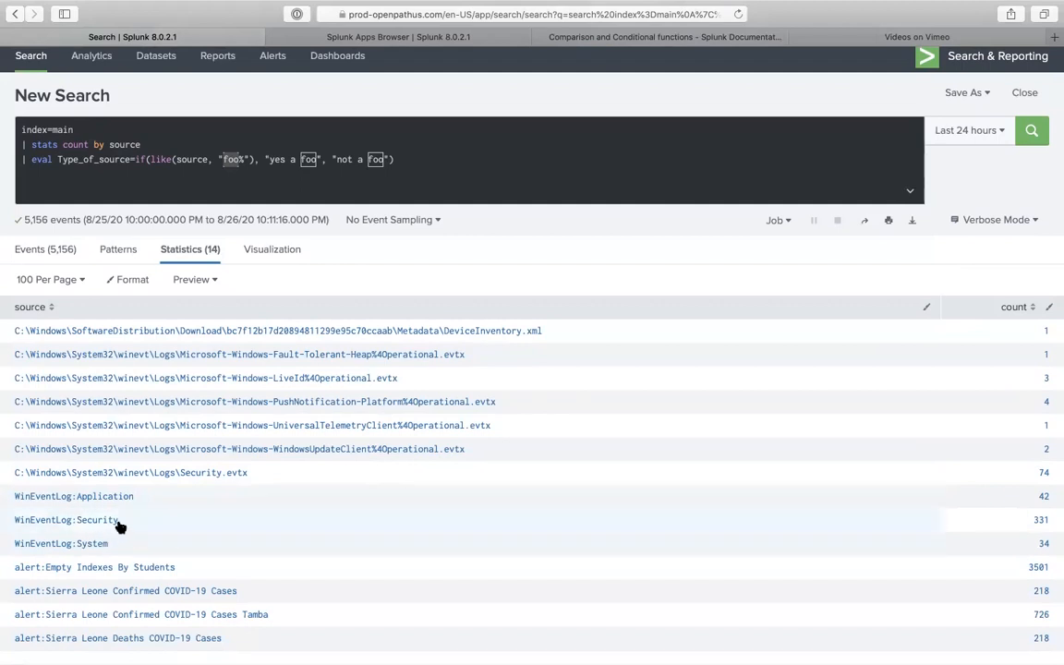
- Change the like pattern from 'foo%' to 'WinEventLog%' using the copied source name
{"action": "left_click_drag", "start_coordinate": [118, 522], "coordinate": [9, 520]}
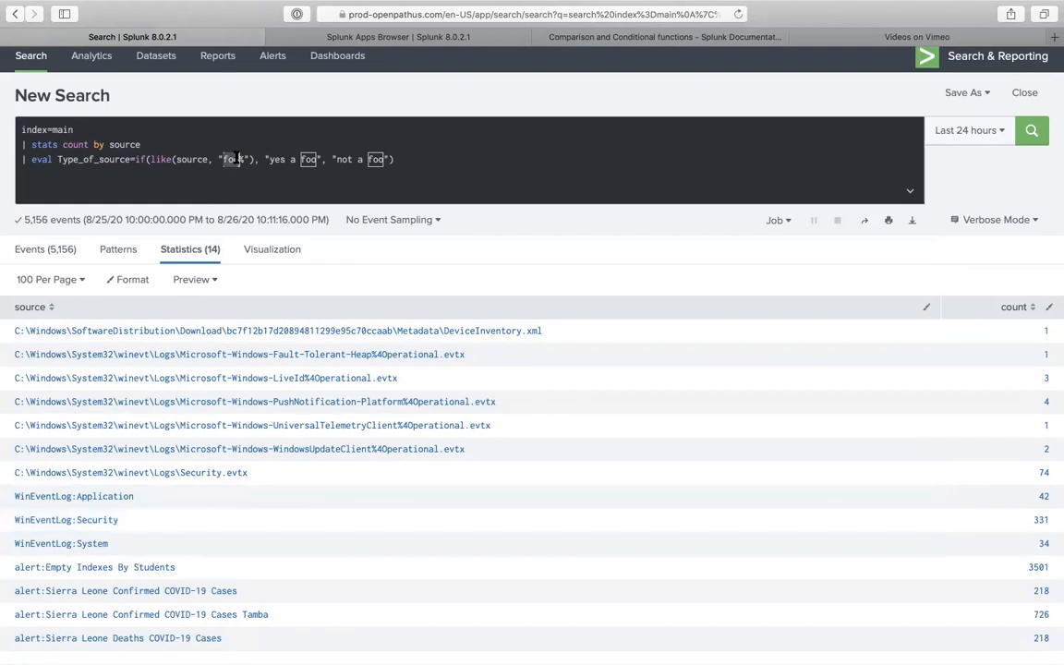
{"action": "type", "text": "WinEventLog:Security"}
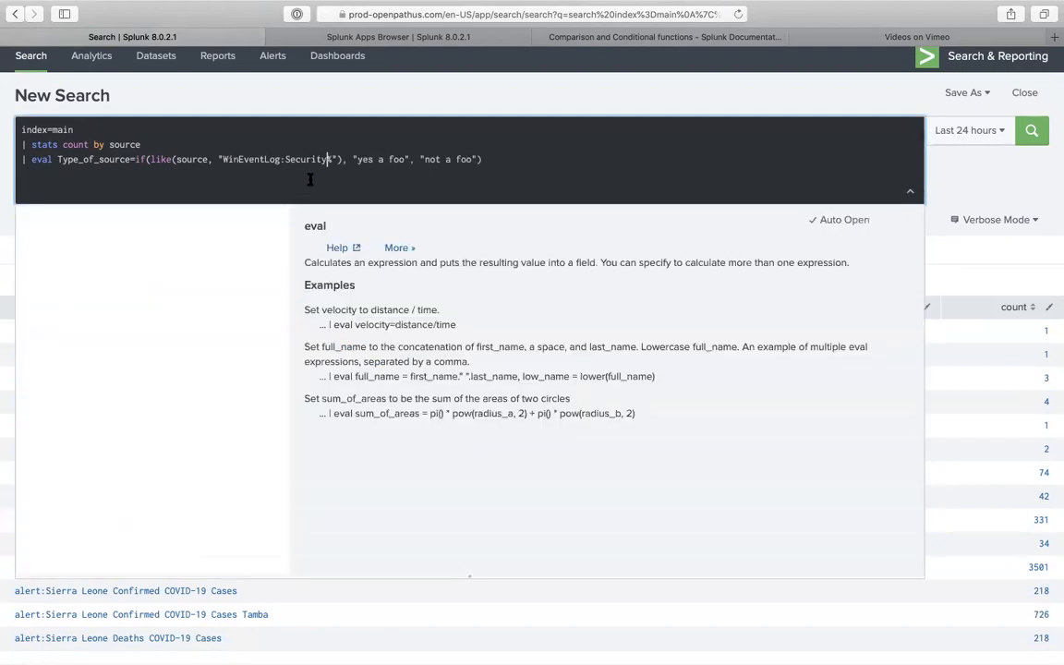
{"action": "key", "text": "BackSpace"}
{"action": "key", "text": "BackSpace"}
{"action": "key", "text": "BackSpace"}
{"action": "key", "text": "BackSpace"}
{"action": "key", "text": "BackSpace"}
{"action": "key", "text": "BackSpace"}
{"action": "key", "text": "BackSpace"}
{"action": "key", "text": "BackSpace"}
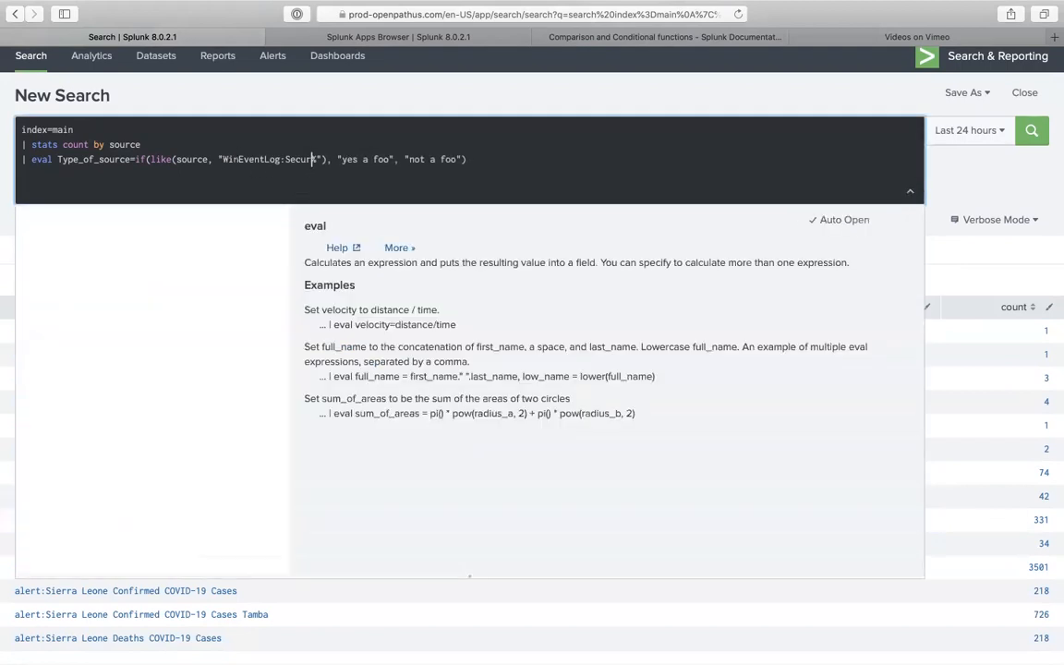
{"action": "key", "text": "BackSpace"}
- Relabel the outcomes 'Windows_Based' and 'Probably not windows based' and run the search
{"action": "left_click_drag", "start_coordinate": [310, 159], "coordinate": [358, 159]}
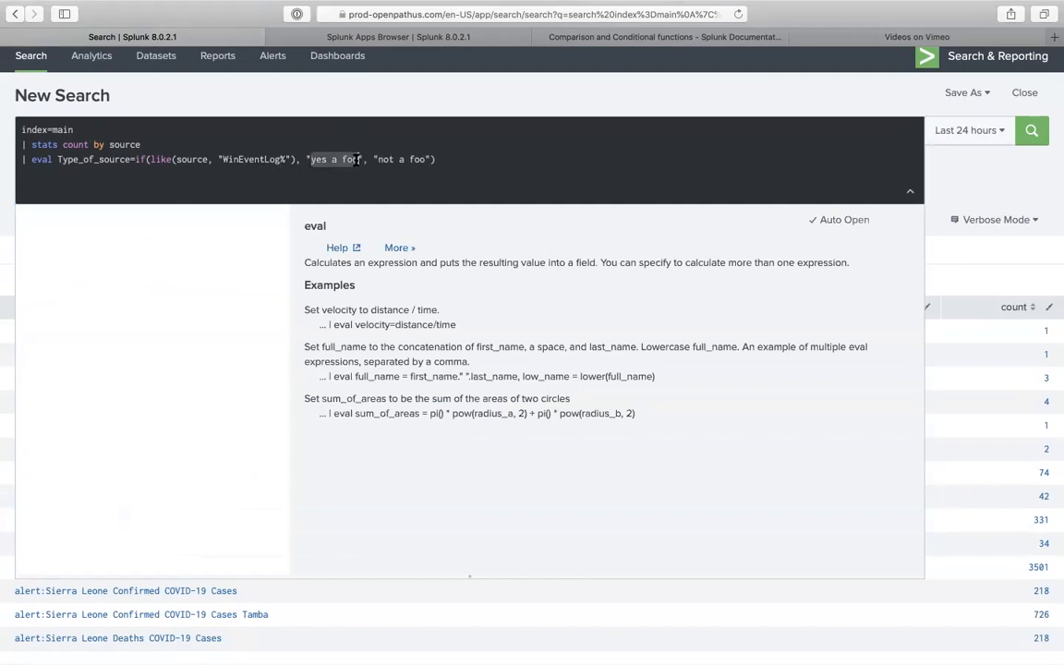
{"action": "type", "text": "Windows"}
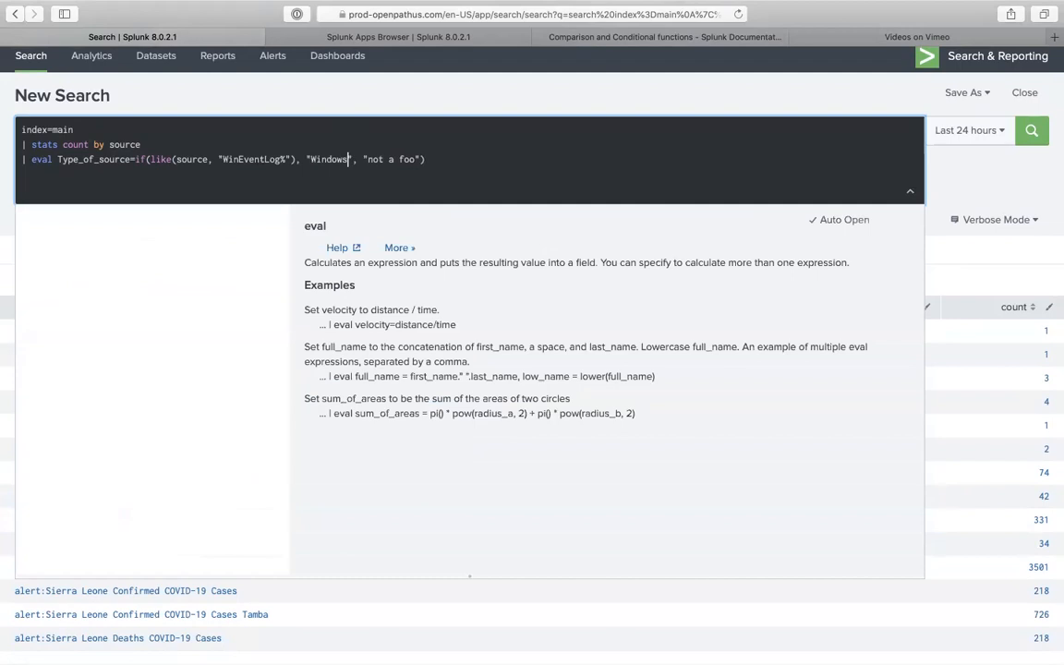
{"action": "type", "text": "_Based"}
{"action": "left_click_drag", "start_coordinate": [446, 159], "coordinate": [400, 158]}
{"action": "type", "text": "Probably "}
{"action": "type", "text": "not w"}
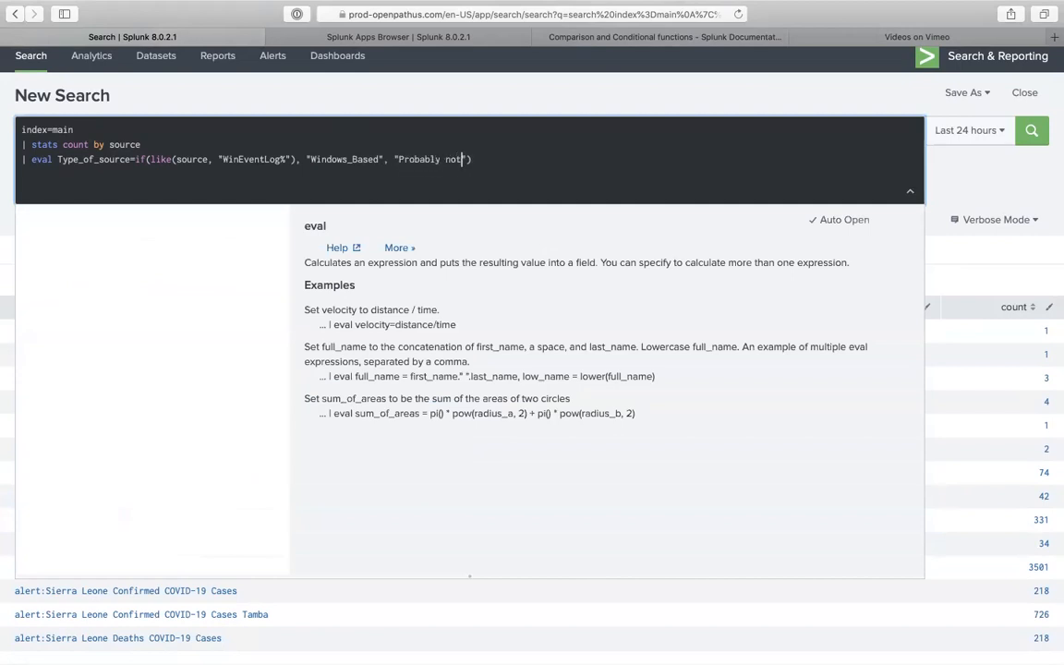
{"action": "type", "text": "indos"}
{"action": "key", "text": "BackSpace"}
{"action": "type", "text": "windows based"}
{"action": "key", "text": "Return"}
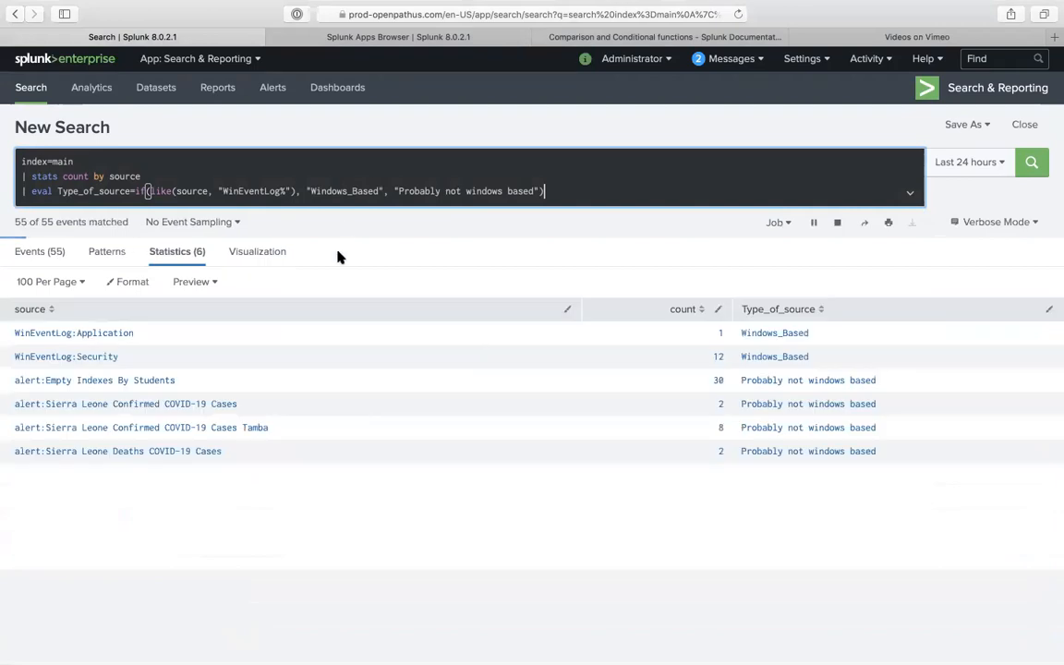
{"action": "scroll", "coordinate": [397, 526], "scroll_direction": "down", "scroll_amount": 1}
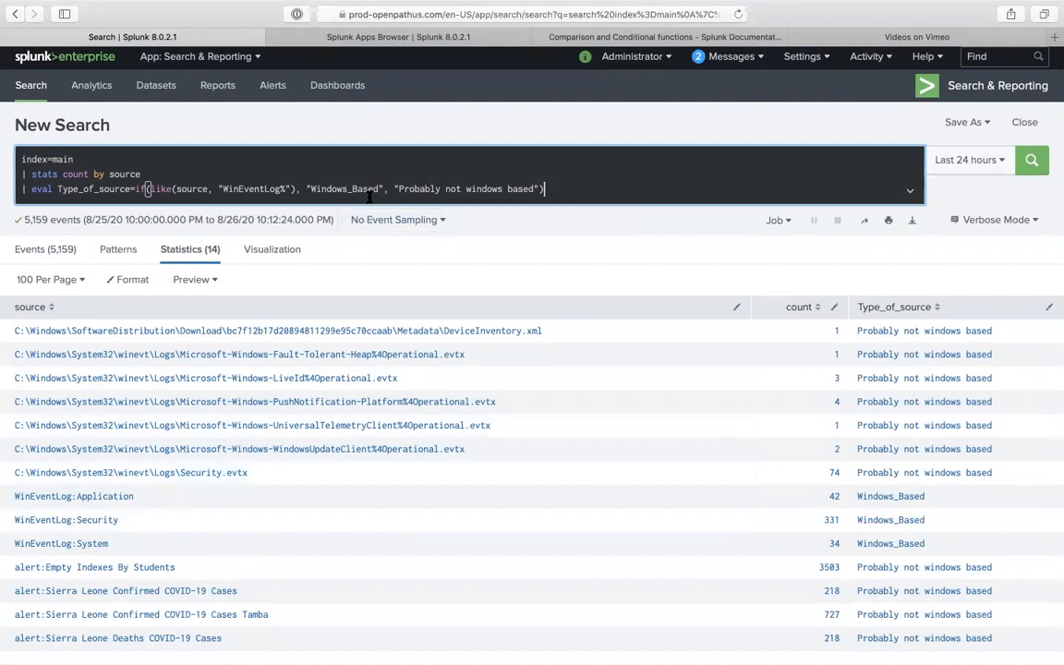
- Shorten the like() pattern from WinEventLog% to Win% and rerun the search
{"action": "left_click", "coordinate": [285, 188]}
{"action": "left_click", "coordinate": [284, 189]}
{"action": "key", "text": "BackSpace"}
{"action": "key", "text": "BackSpace"}
{"action": "key", "text": "BackSpace"}
{"action": "key", "text": "BackSpace"}
{"action": "key", "text": "BackSpace"}
{"action": "key", "text": "BackSpace"}
{"action": "key", "text": "BackSpace"}
{"action": "key", "text": "BackSpace"}
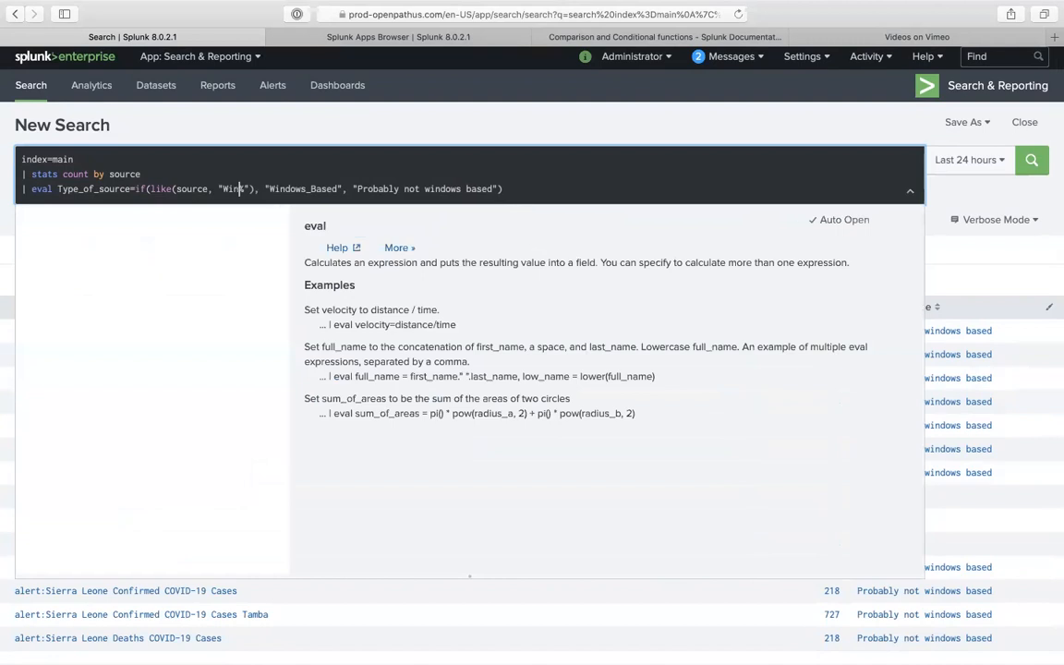
{"action": "key", "text": "Return"}
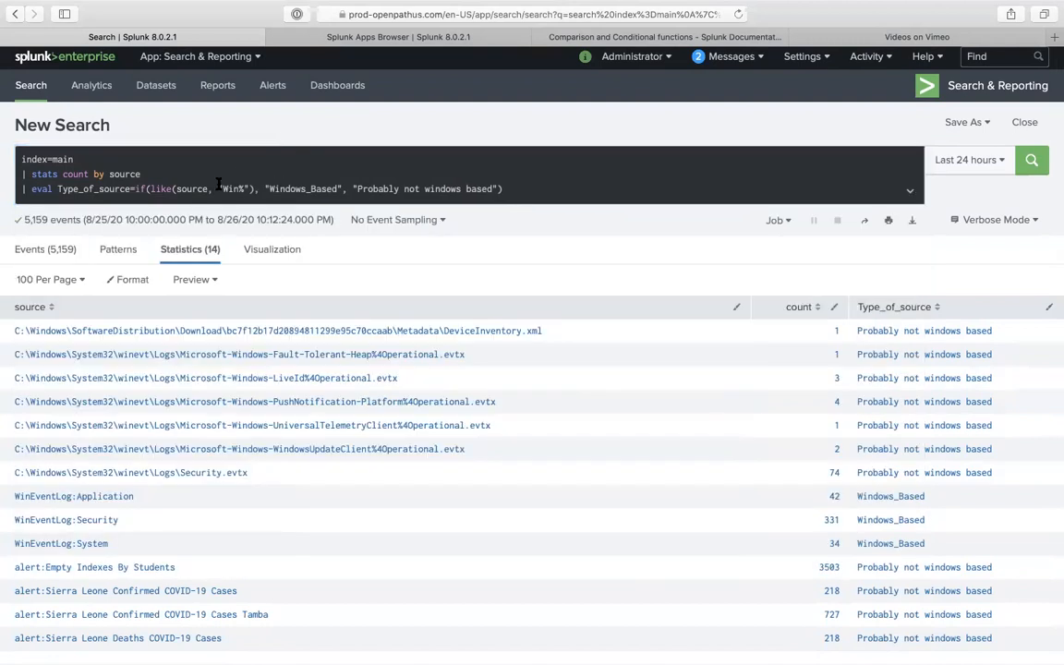
- Change the pattern to %Win% and rerun, so C:\Windows and WinEventLog sources become Windows_Based
{"action": "left_click", "coordinate": [337, 188]}
{"action": "key", "text": "Return"}
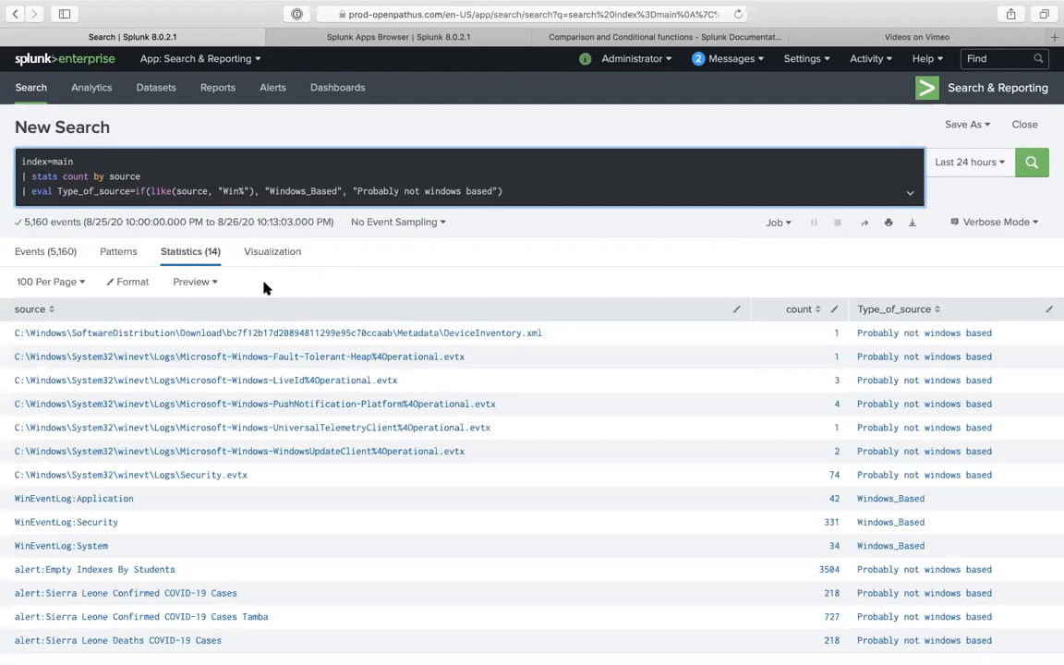
{"action": "type", "text": "%"}
{"action": "left_click", "coordinate": [587, 195]}
{"action": "key", "text": "Return"}
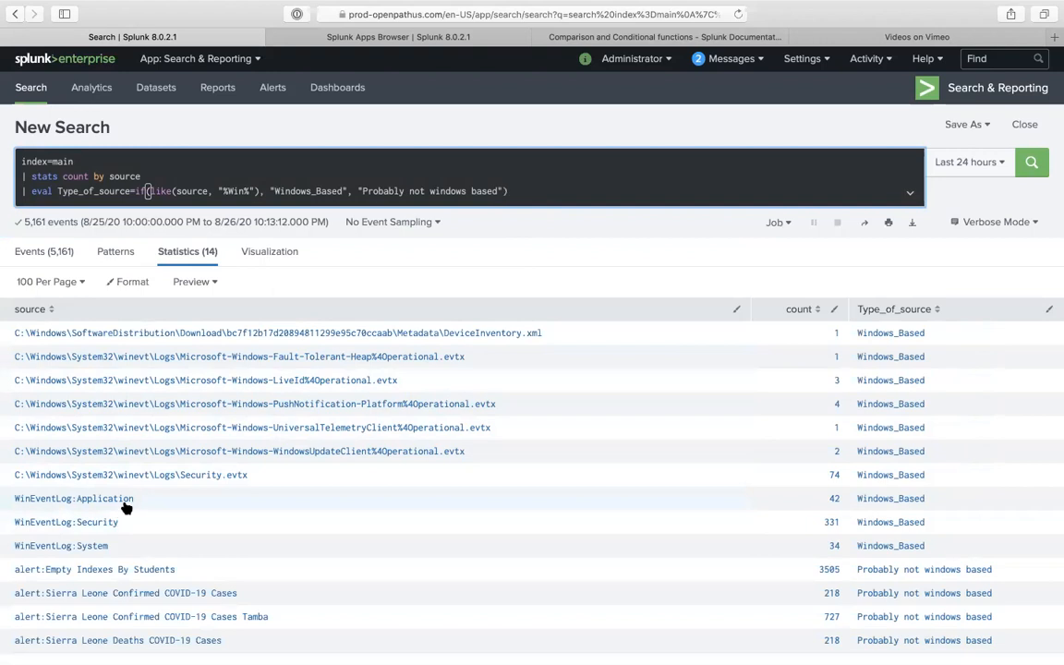
{"action": "scroll", "coordinate": [124, 504], "scroll_direction": "down", "scroll_amount": 1}
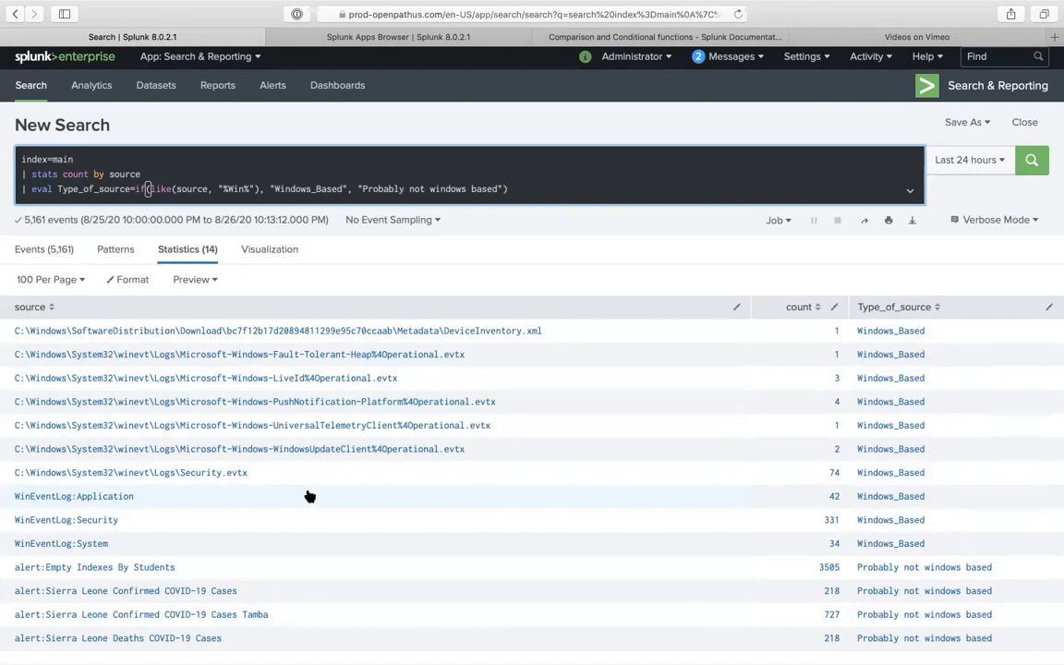
- Change the like() pattern to %C:% and rerun the search
{"action": "double_click", "coordinate": [236, 189]}
{"action": "type", "text": "C:"}
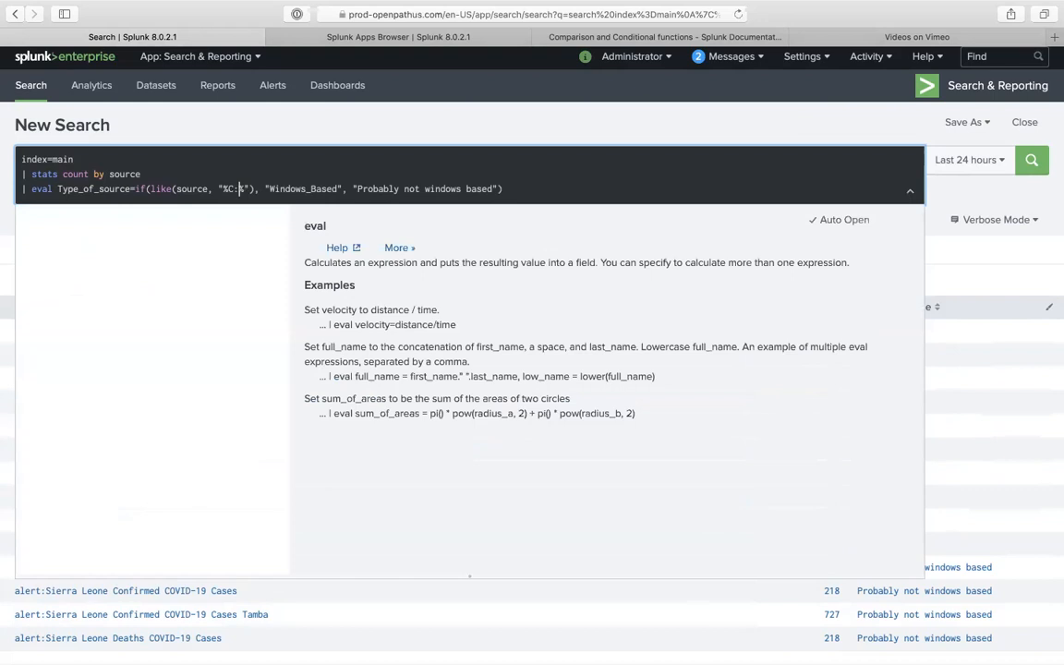
{"action": "key", "text": "Return"}
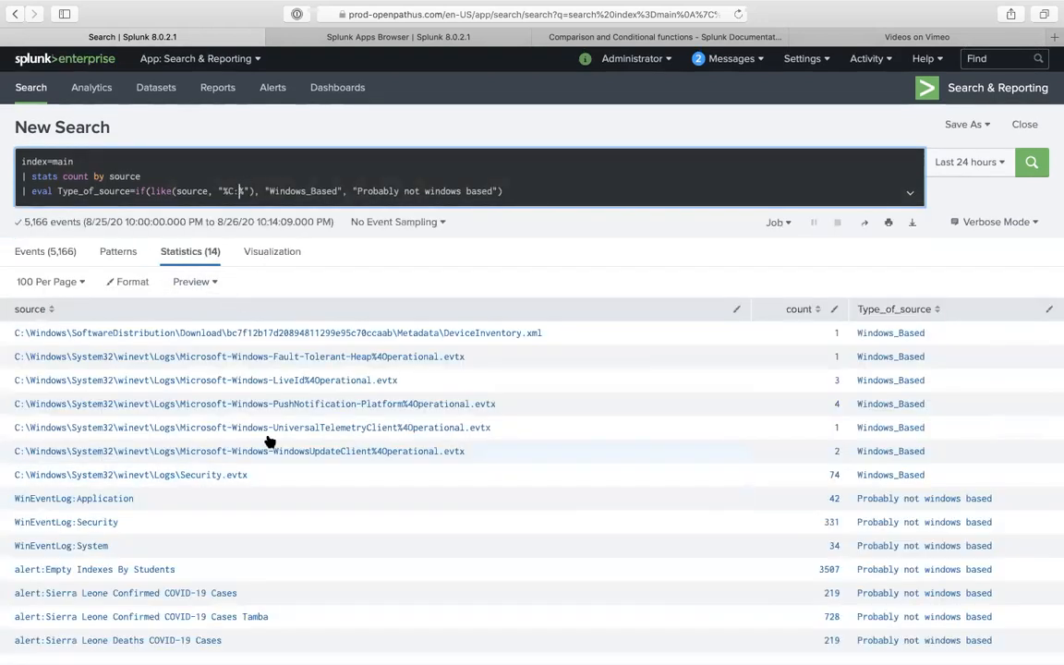
{"action": "left_click_drag", "start_coordinate": [128, 540], "coordinate": [14, 545]}
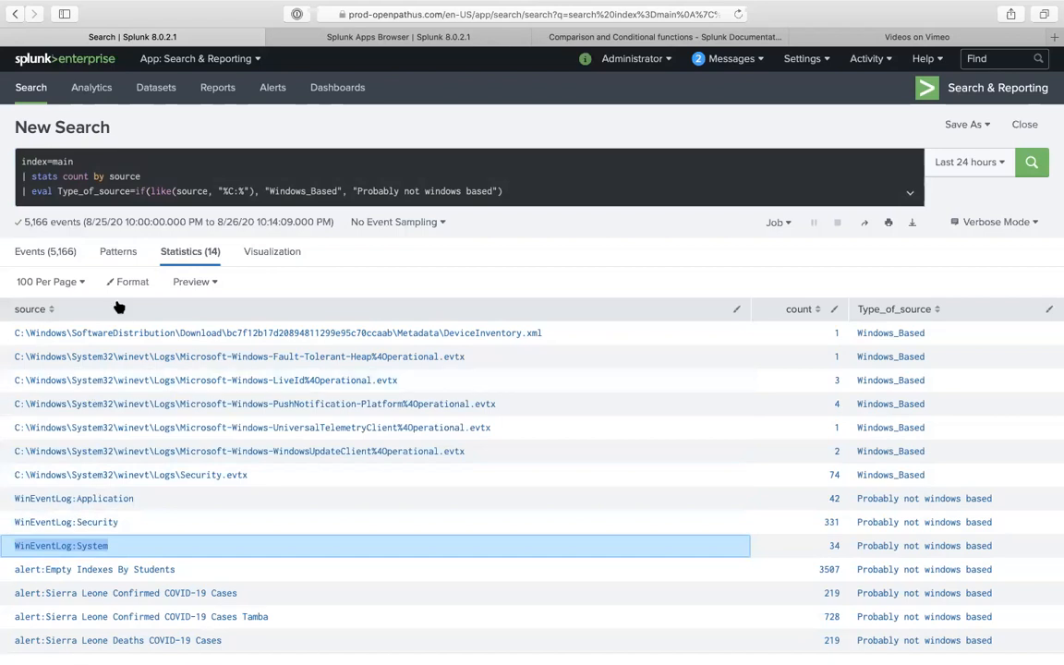
- Rename the label to 'Windows_Based C drive' and rerun the search
{"action": "left_click", "coordinate": [336, 191]}
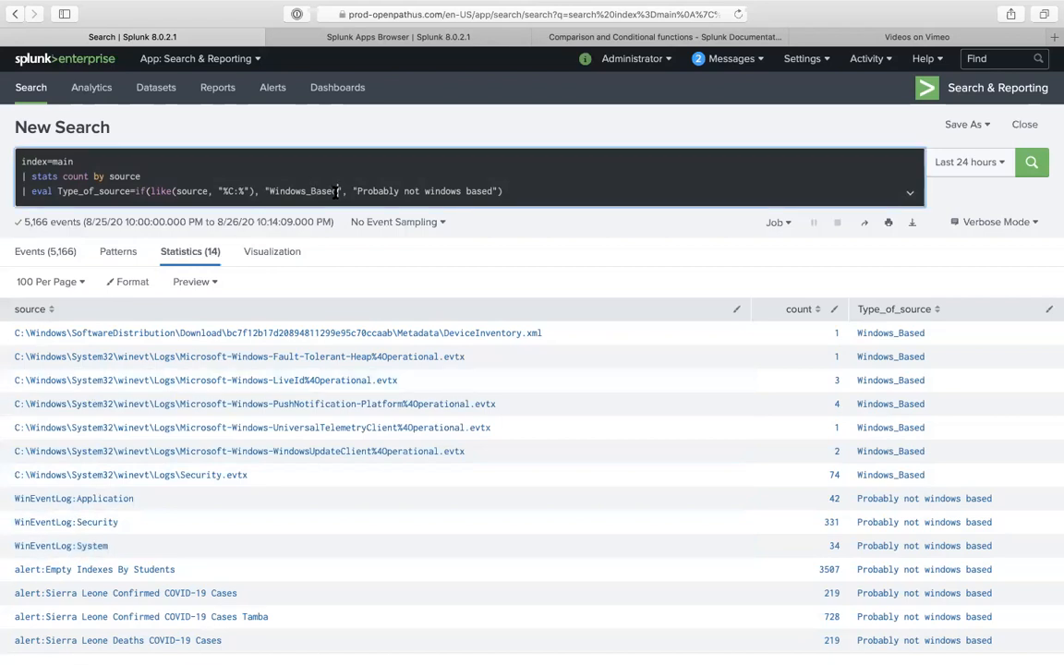
{"action": "type", "text": "C drive"}
{"action": "key", "text": "Return"}
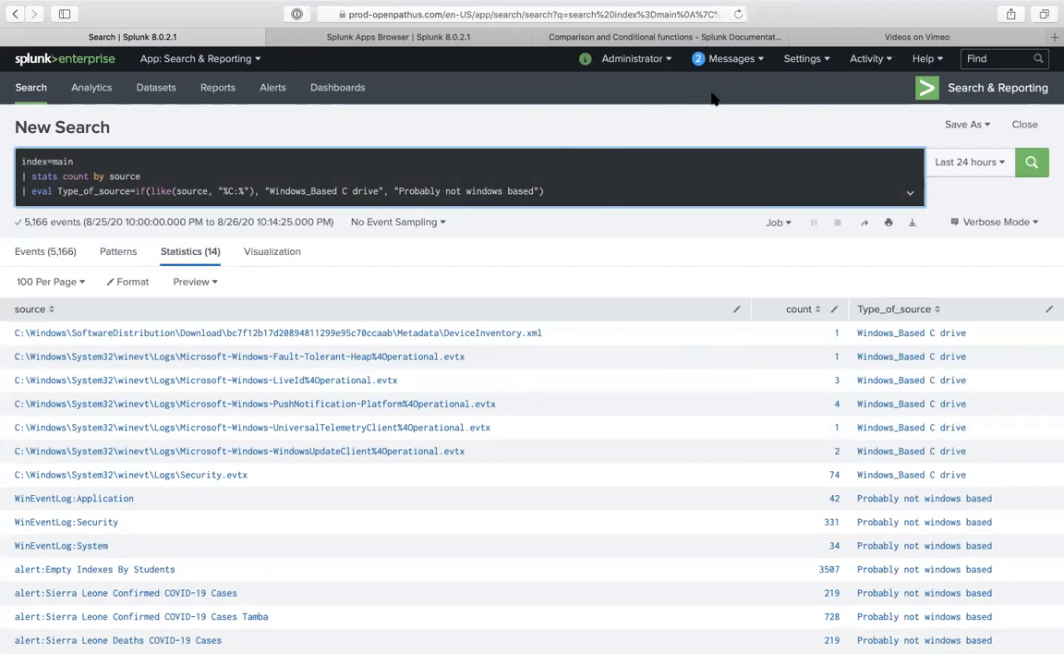
{"action": "left_click", "coordinate": [691, 39]}
{"action": "scroll", "coordinate": [469, 351], "scroll_direction": "up", "scroll_amount": 2}
- Browse the like() and in() documentation examples and jump to the cidrmatch section
{"action": "scroll", "coordinate": [527, 429], "scroll_direction": "down", "scroll_amount": 5}
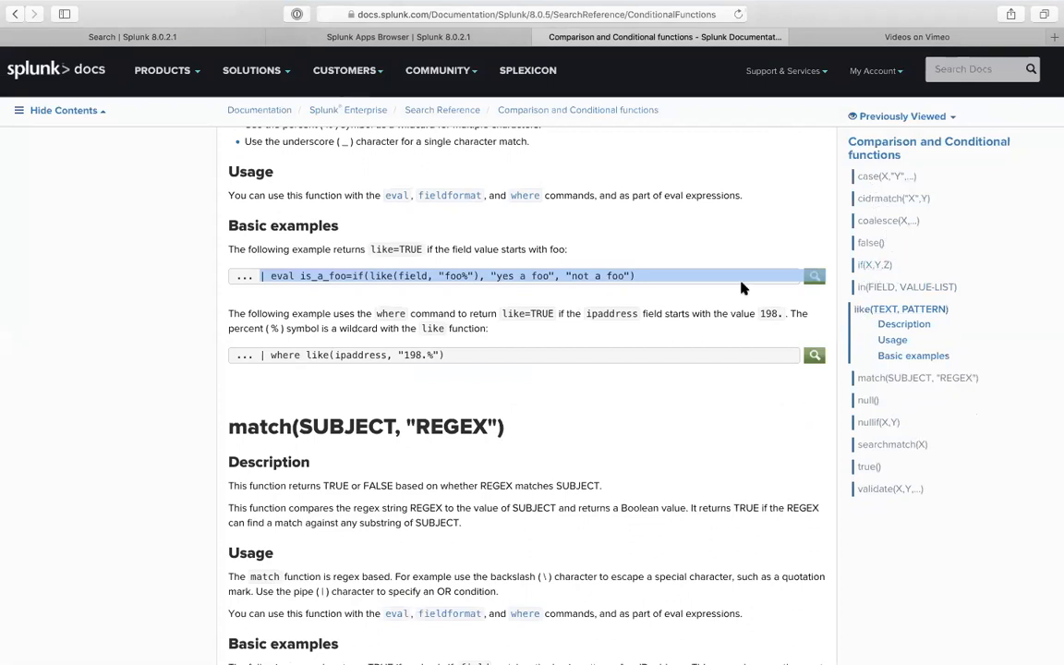
{"action": "scroll", "coordinate": [741, 288], "scroll_direction": "up", "scroll_amount": 10}
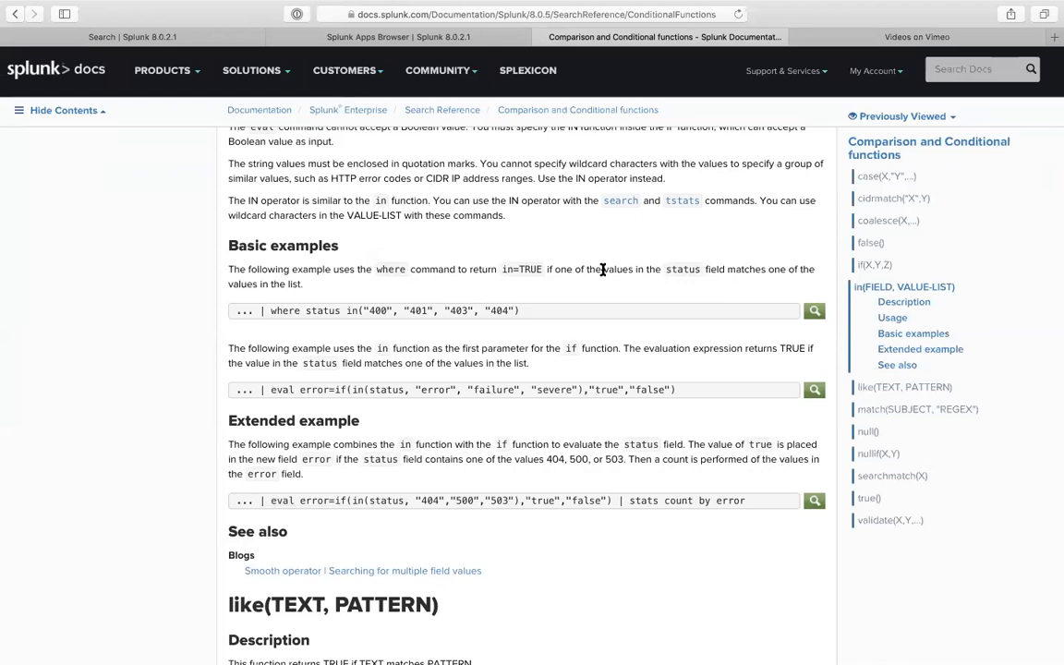
{"action": "scroll", "coordinate": [602, 269], "scroll_direction": "up", "scroll_amount": 5}
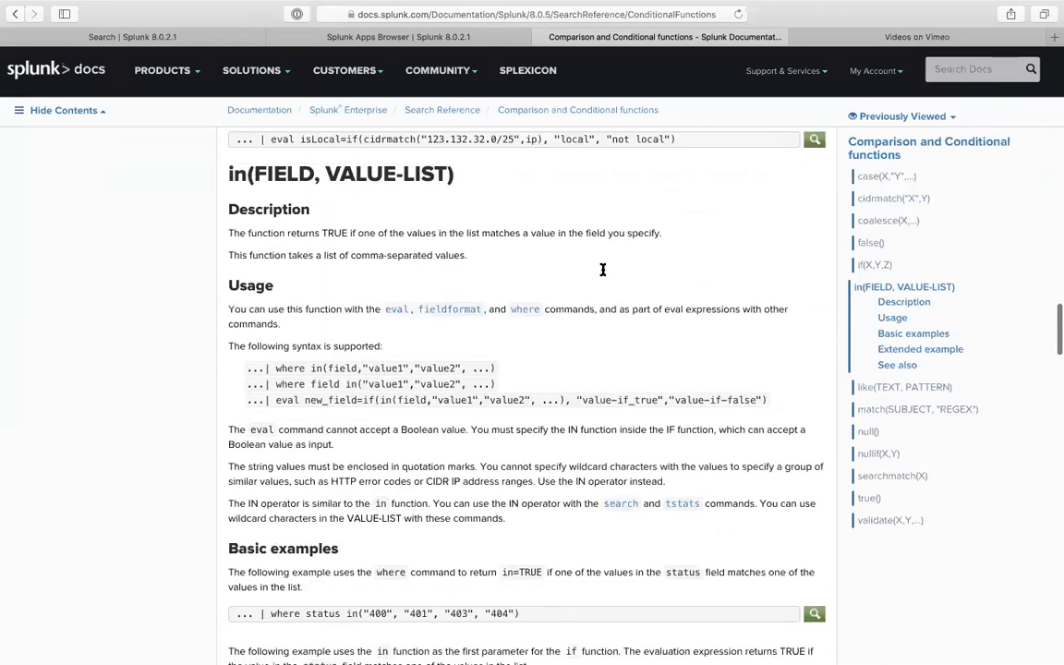
{"action": "scroll", "coordinate": [602, 269], "scroll_direction": "up", "scroll_amount": 1}
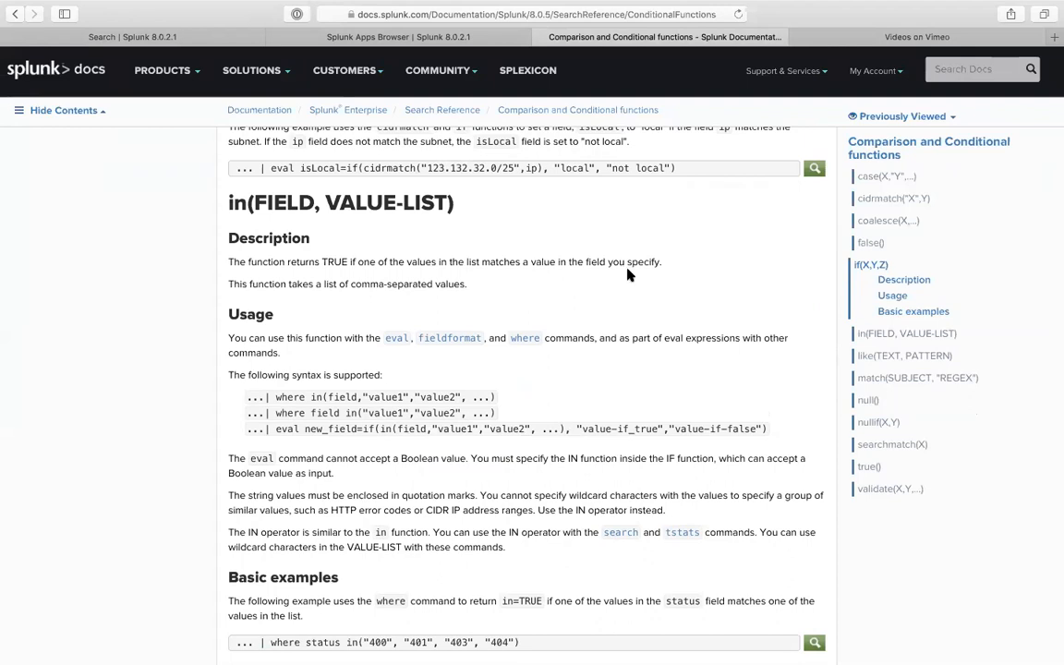
{"action": "left_click", "coordinate": [905, 203]}
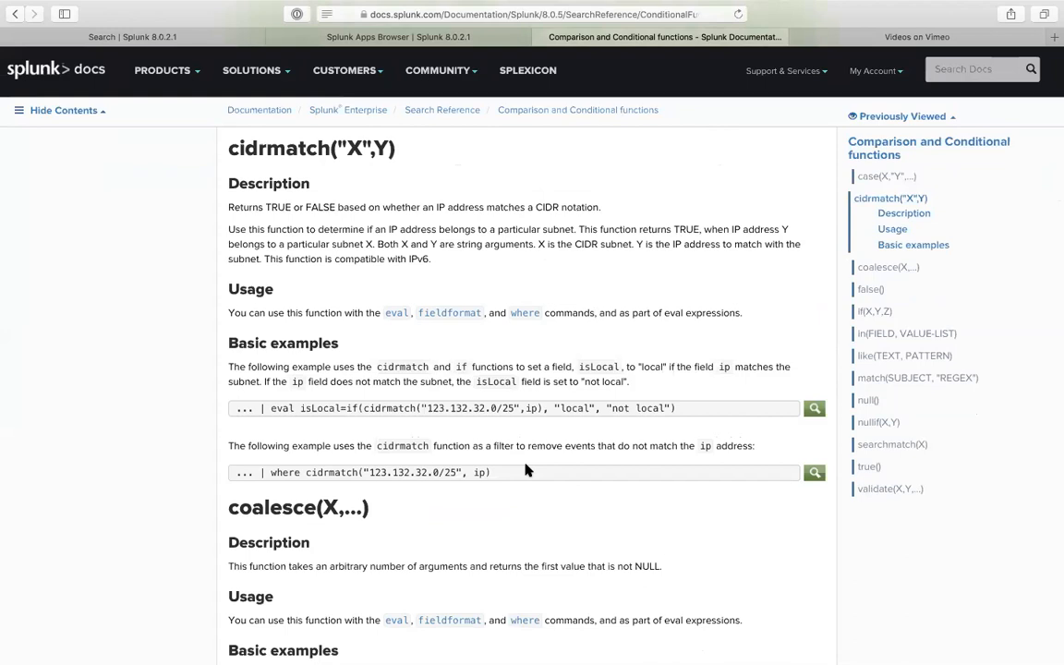
{"action": "scroll", "coordinate": [303, 295], "scroll_direction": "up", "scroll_amount": 5}
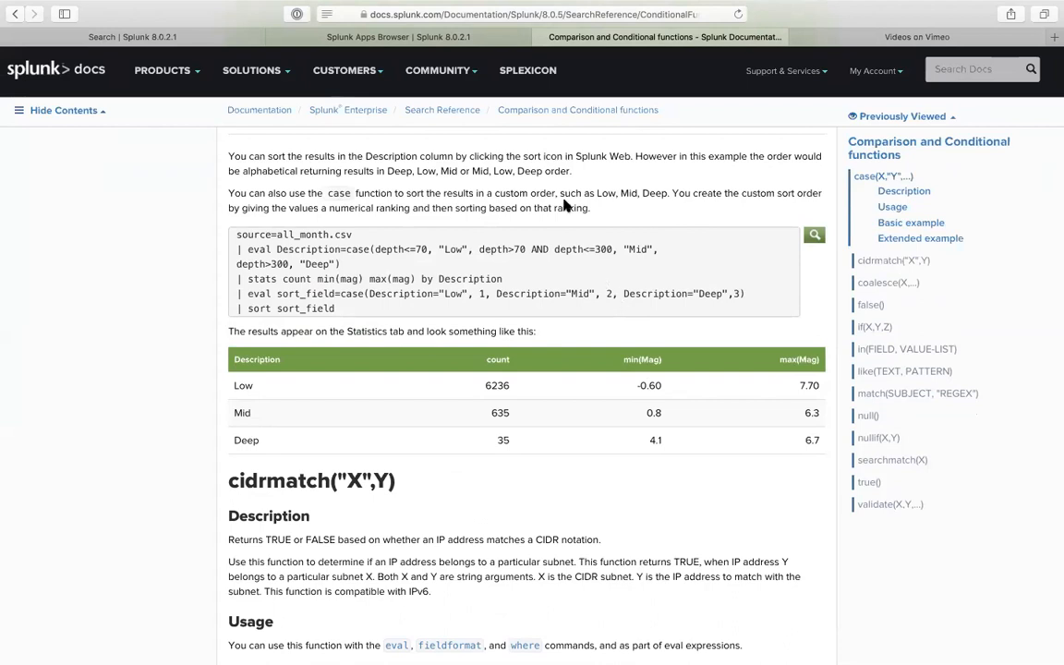
{"action": "left_click", "coordinate": [231, 37]}
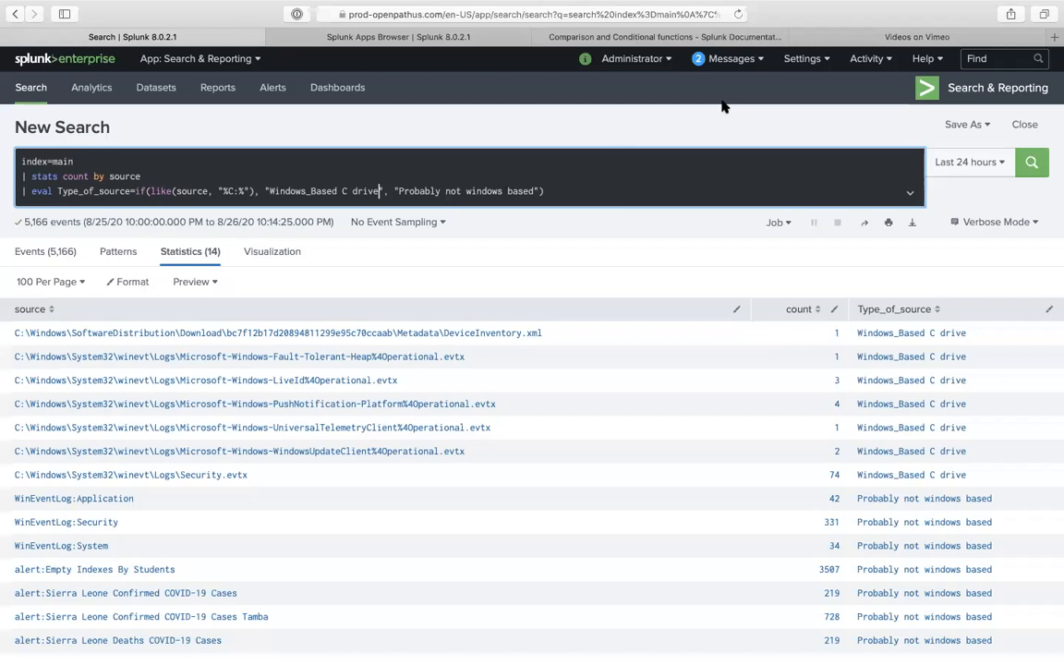
- Open the Monitoring Console from the Settings menu
{"action": "mouse_move", "coordinate": [637, 8]}
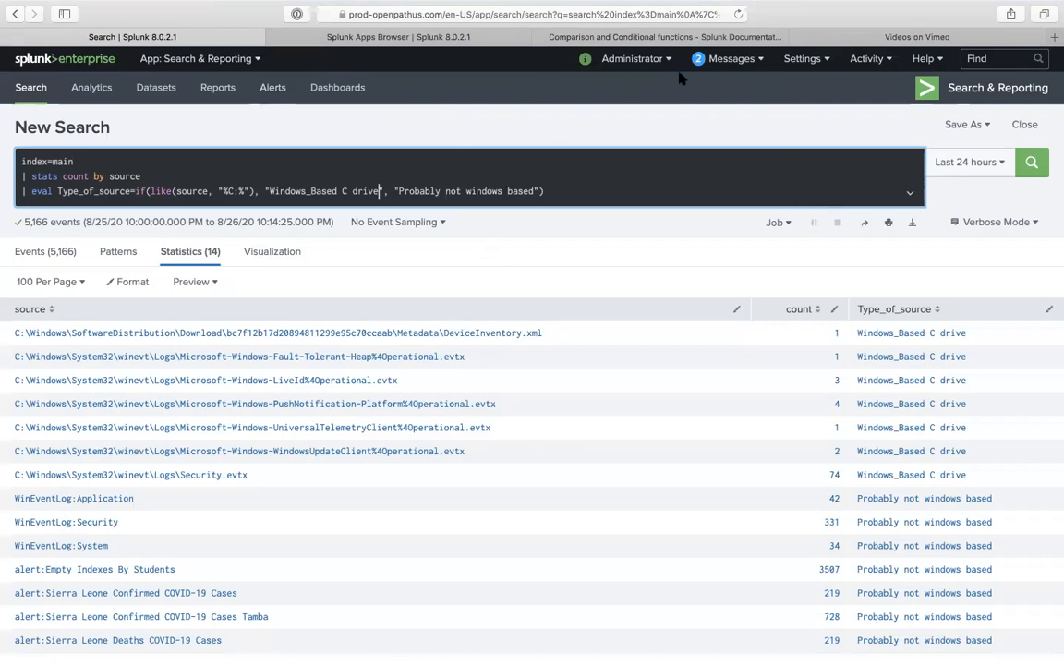
{"action": "left_click", "coordinate": [801, 58]}
{"action": "left_click", "coordinate": [633, 217]}
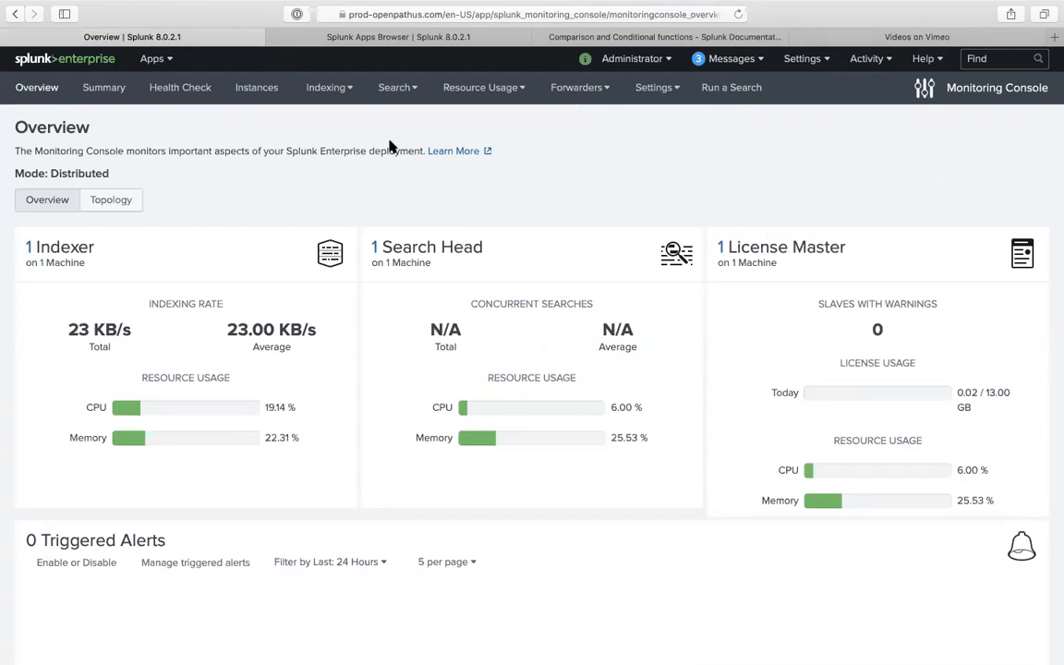
- Open Indexing Performance: Instance for prod_indexer and scroll down to the historical charts
{"action": "left_click", "coordinate": [317, 92]}
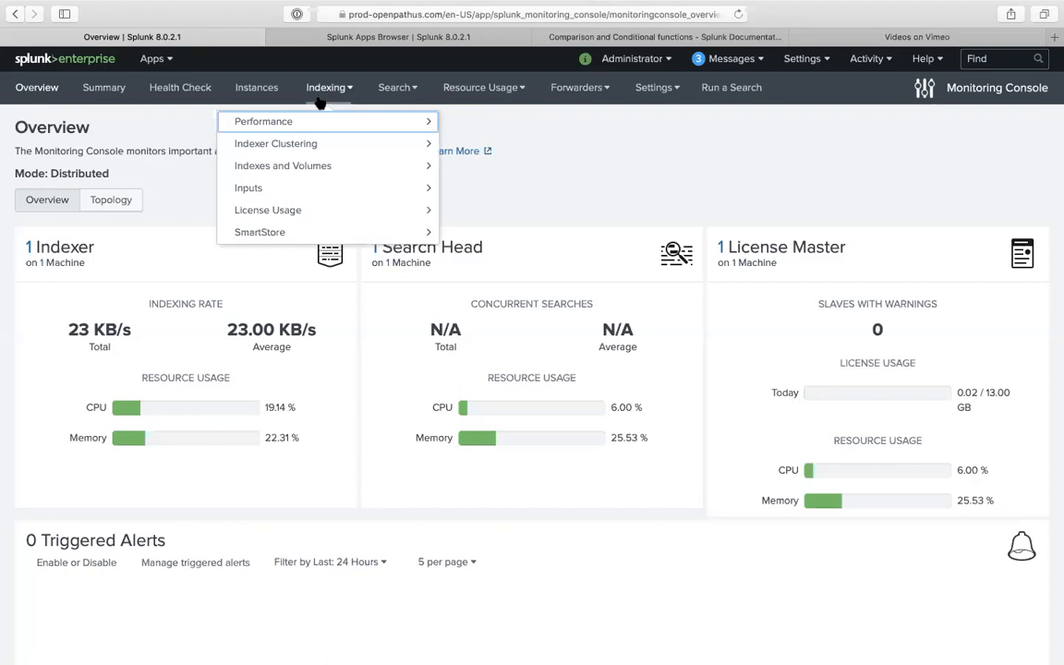
{"action": "left_click", "coordinate": [331, 125]}
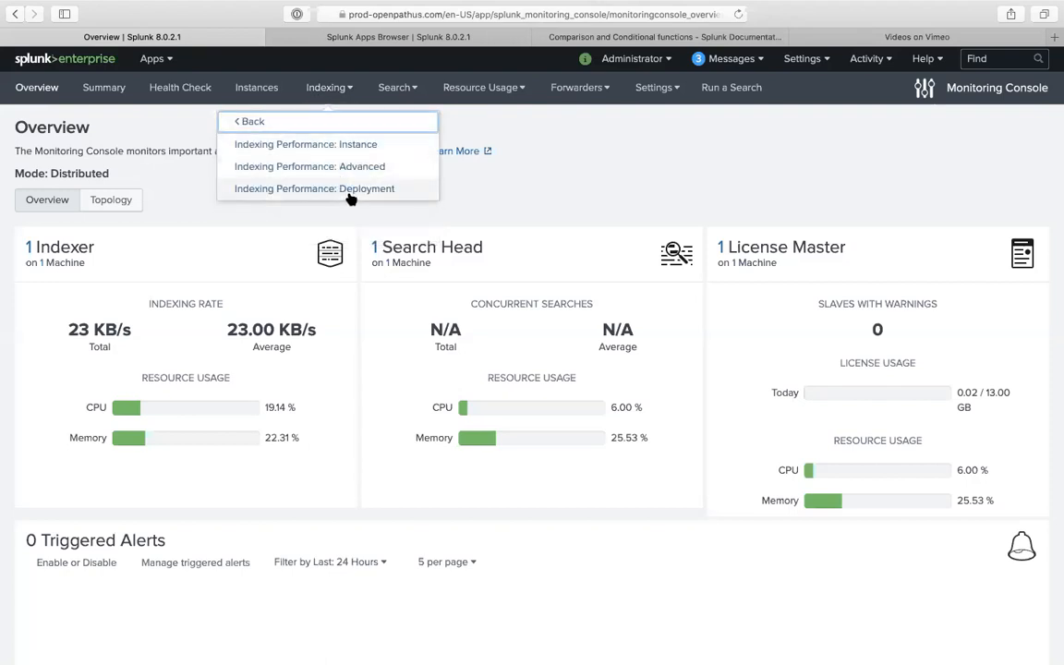
{"action": "left_click", "coordinate": [355, 146]}
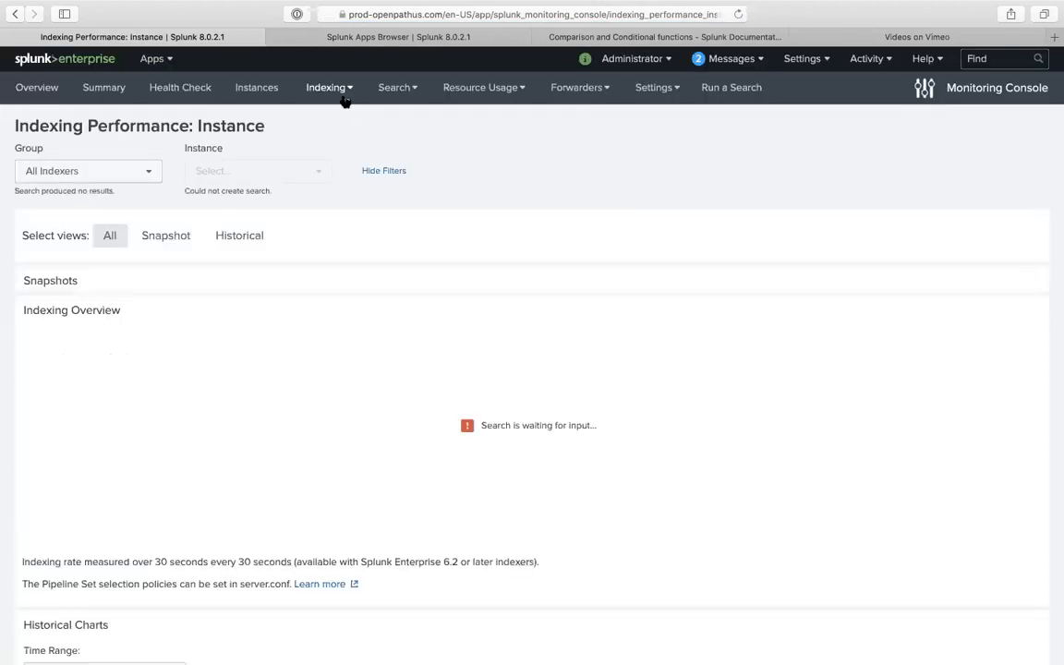
{"action": "scroll", "coordinate": [361, 454], "scroll_direction": "down", "scroll_amount": 1}
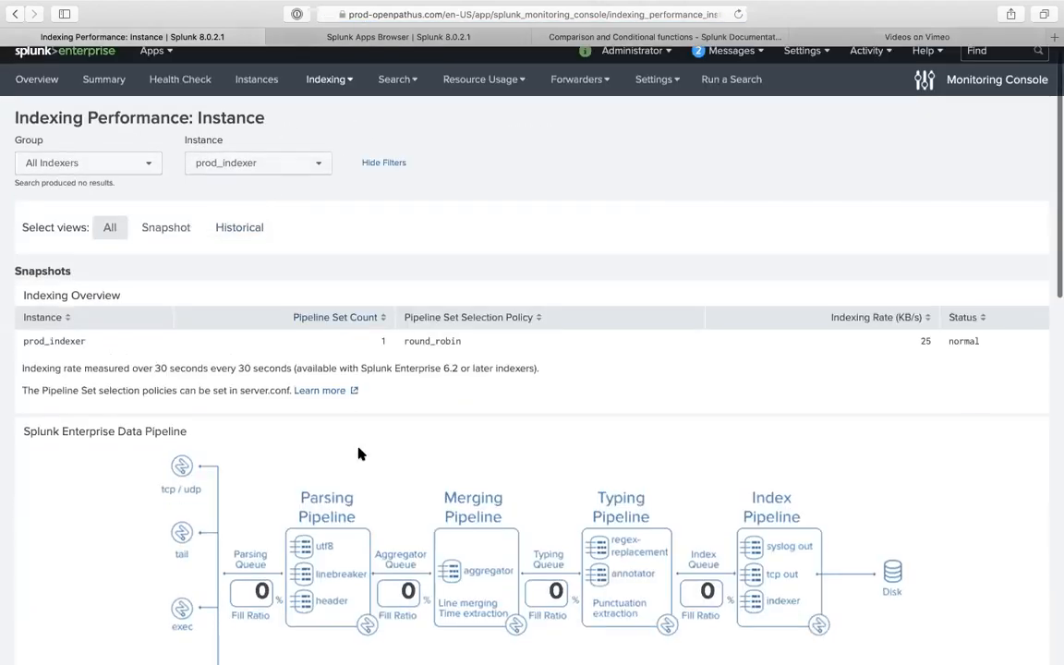
{"action": "scroll", "coordinate": [360, 454], "scroll_direction": "down", "scroll_amount": 3}
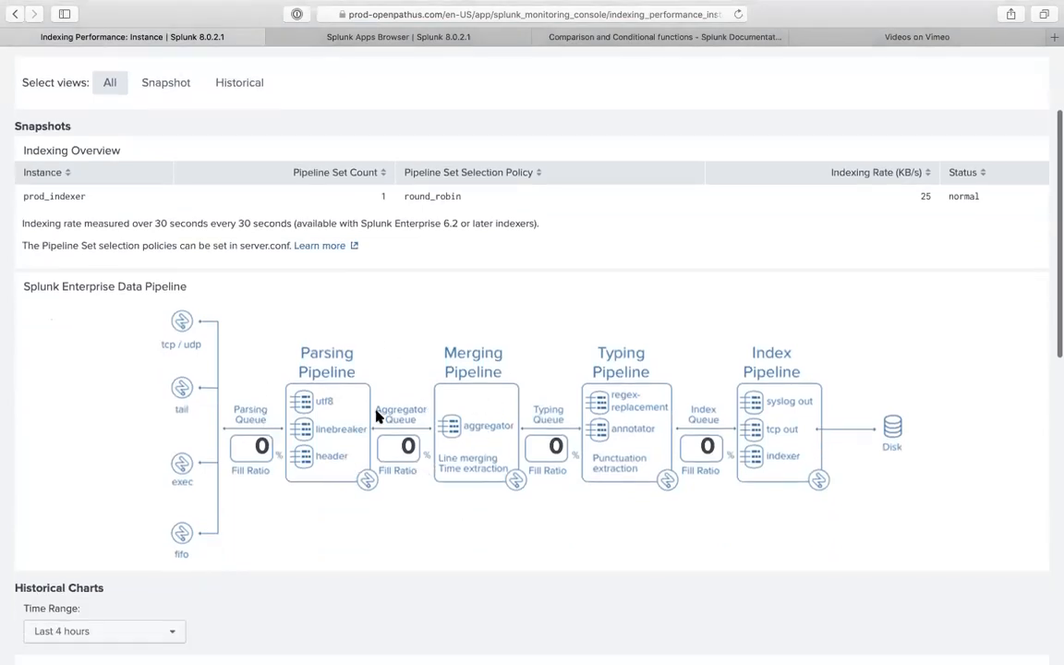
{"action": "scroll", "coordinate": [407, 406], "scroll_direction": "down", "scroll_amount": 1}
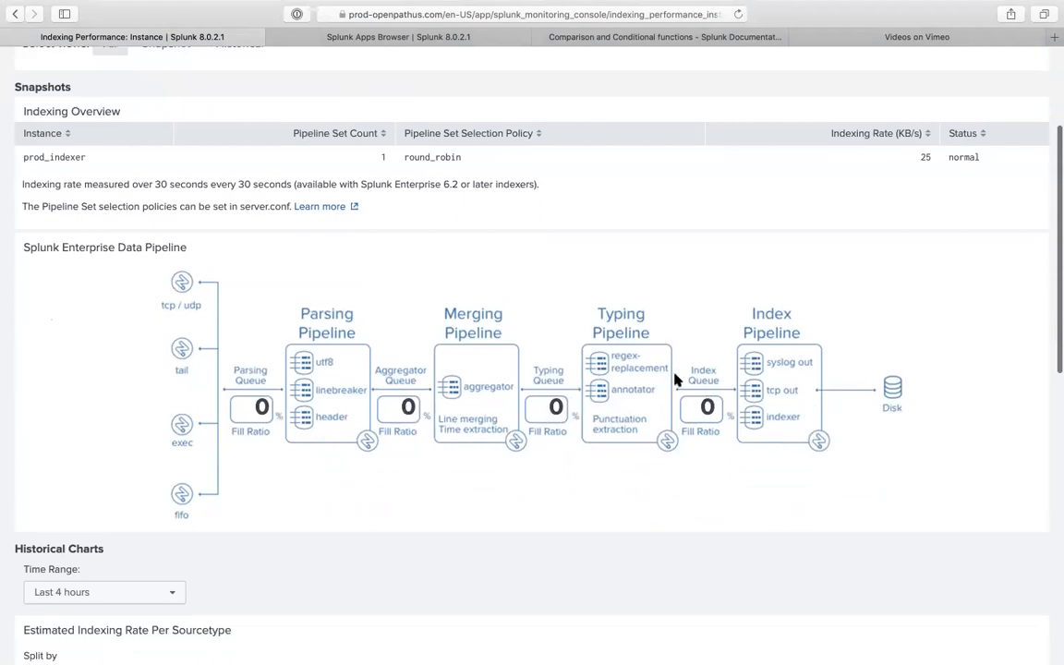
{"action": "scroll", "coordinate": [709, 434], "scroll_direction": "down", "scroll_amount": 1}
{"action": "scroll", "coordinate": [709, 434], "scroll_direction": "down", "scroll_amount": 15}
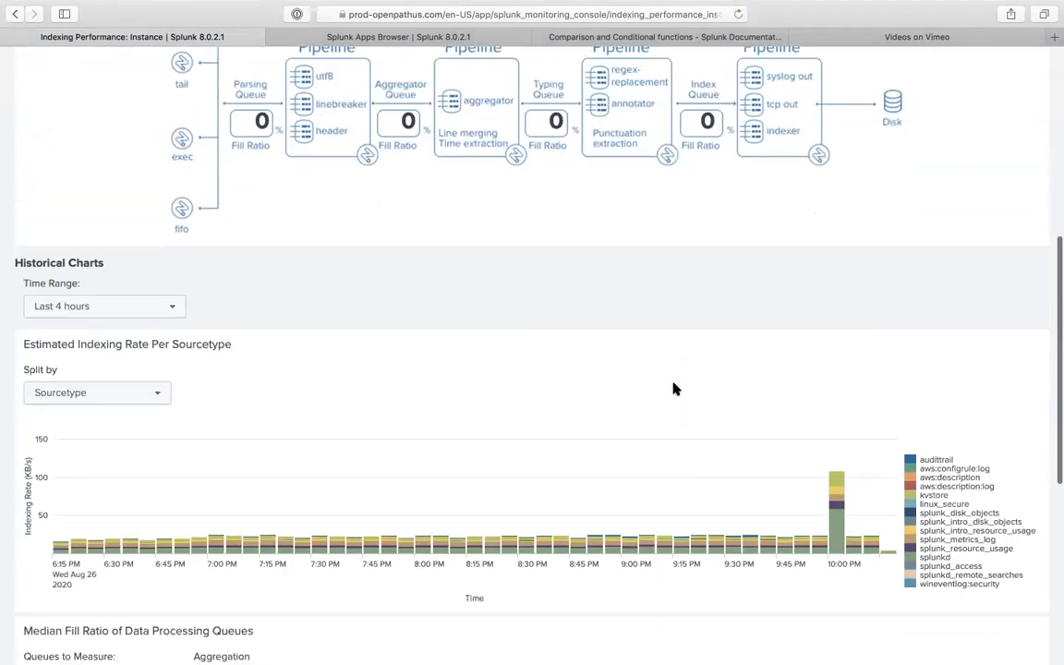
- Measure All Queues' fill ratio, trying 90th Percentile aggregation before settling on Maximum
{"action": "left_click", "coordinate": [147, 243]}
{"action": "left_click", "coordinate": [124, 301]}
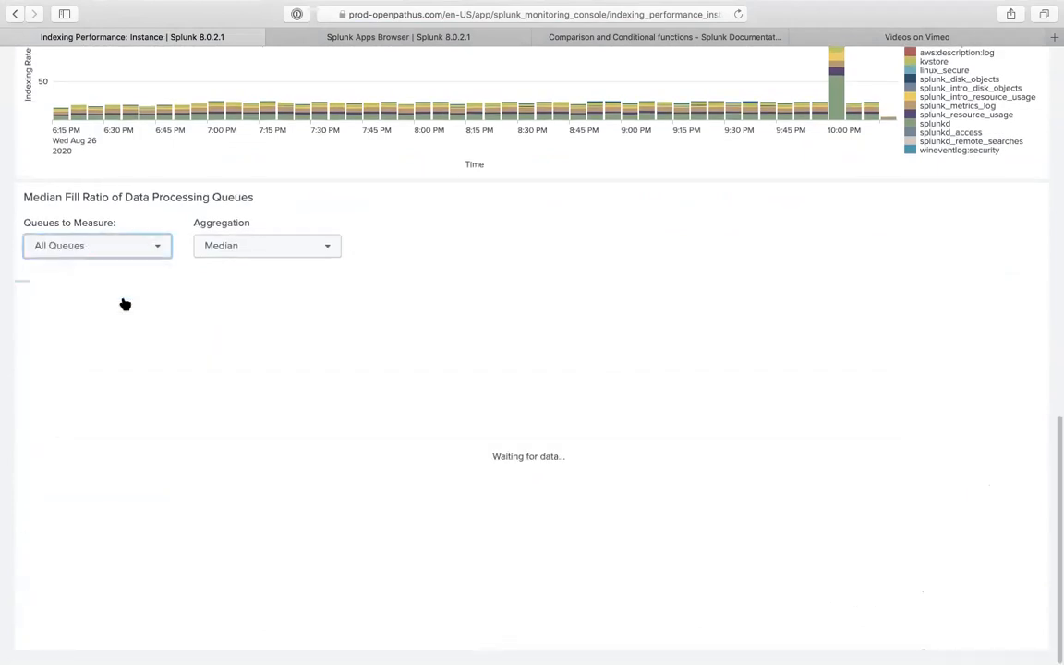
{"action": "left_click", "coordinate": [219, 251]}
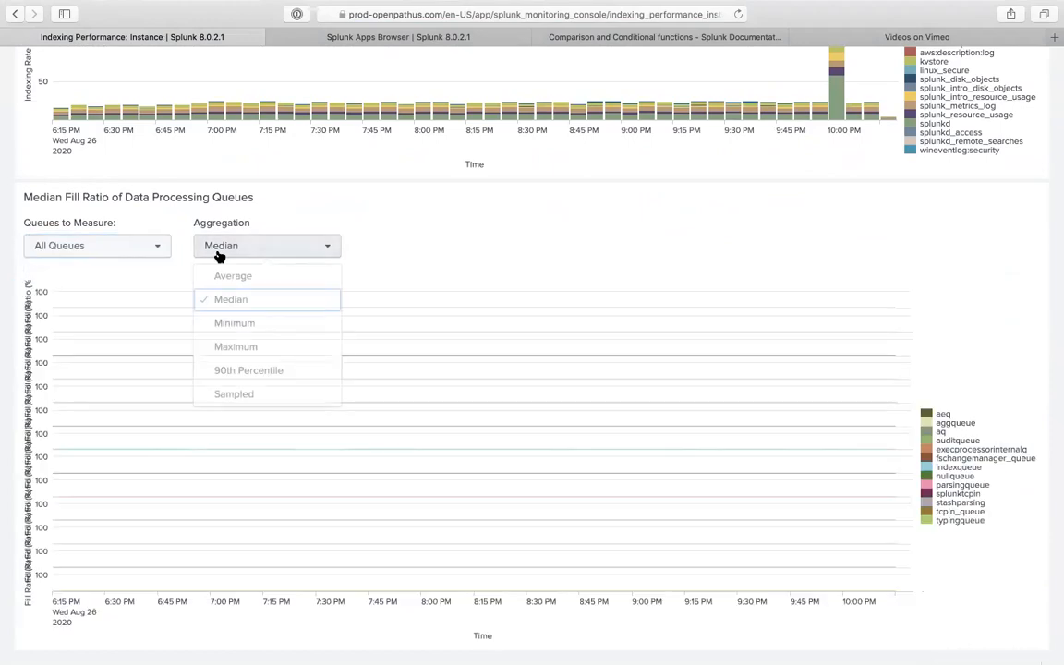
{"action": "left_click", "coordinate": [249, 373]}
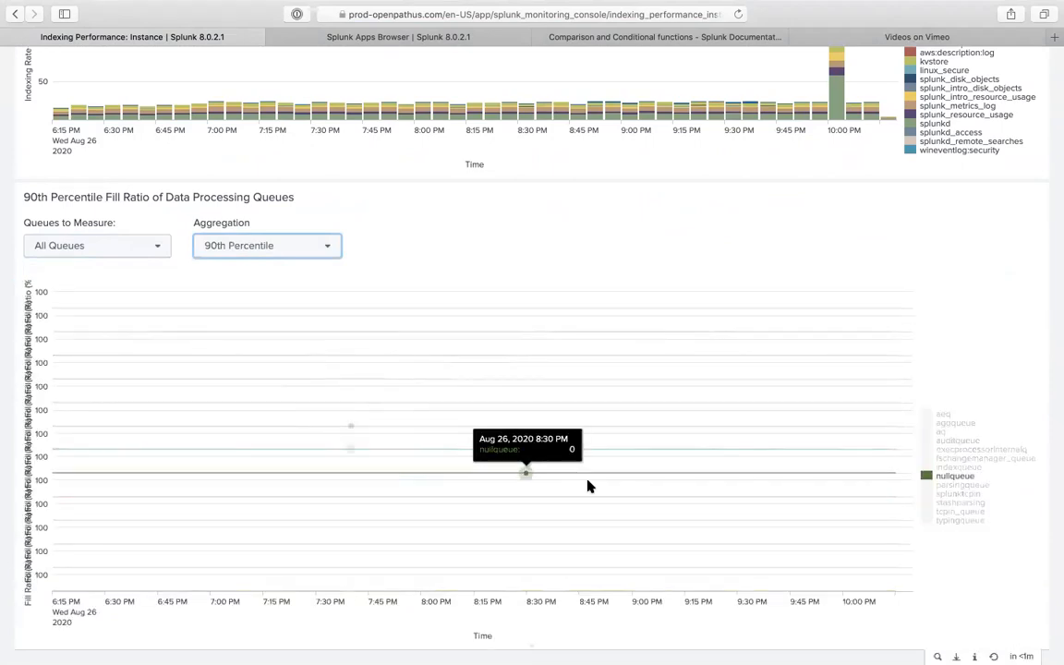
{"action": "left_click", "coordinate": [296, 251]}
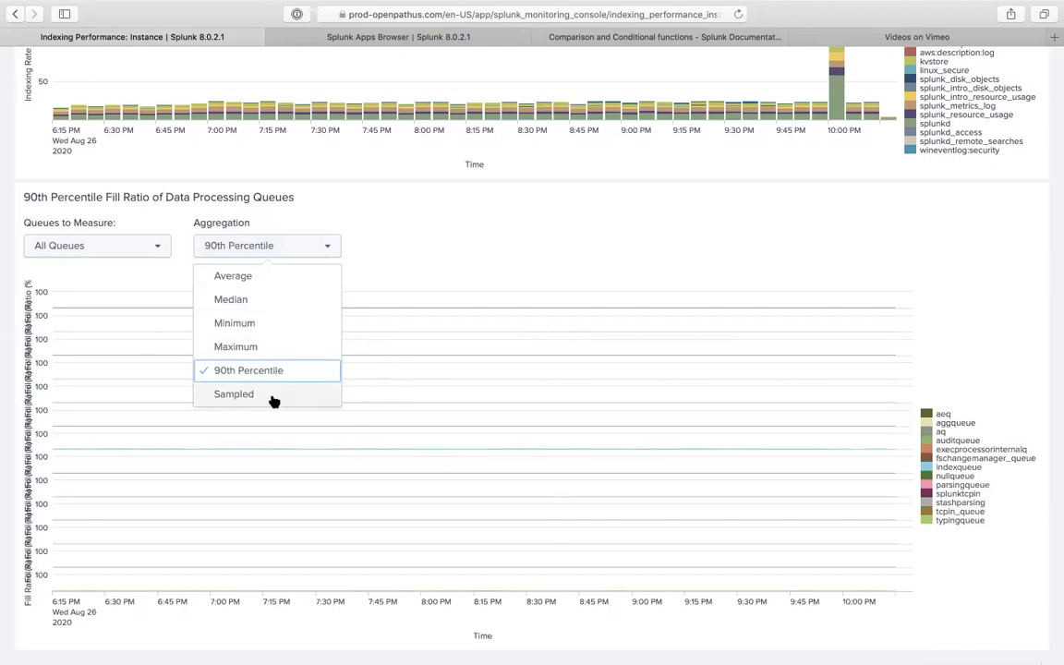
{"action": "left_click", "coordinate": [236, 348]}
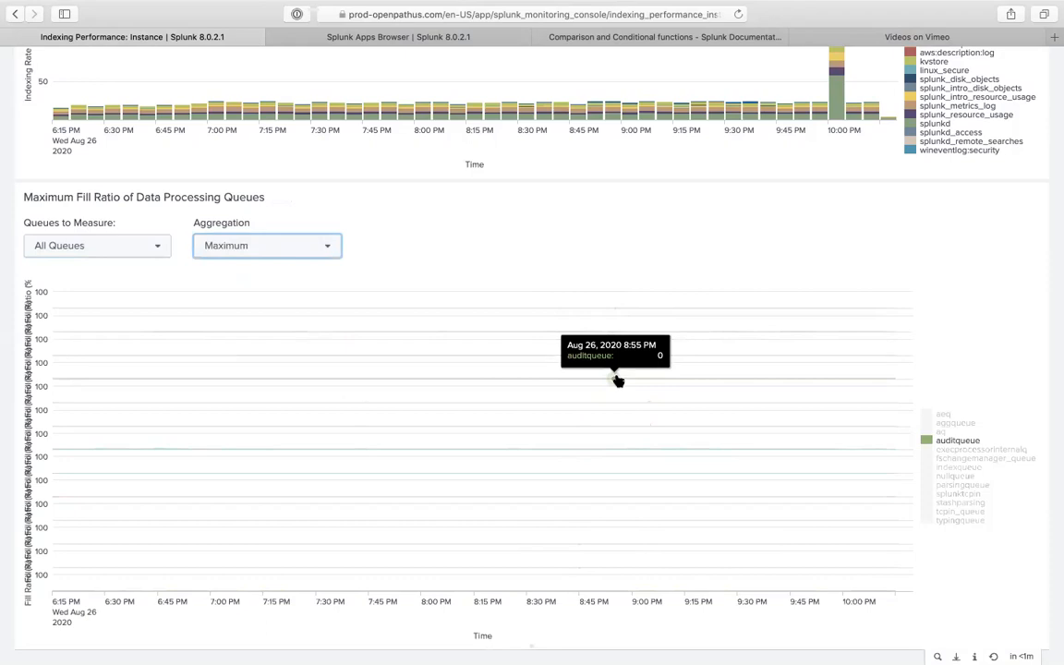
{"action": "scroll", "coordinate": [572, 274], "scroll_direction": "up", "scroll_amount": 2}
{"action": "scroll", "coordinate": [572, 275], "scroll_direction": "up", "scroll_amount": 10}
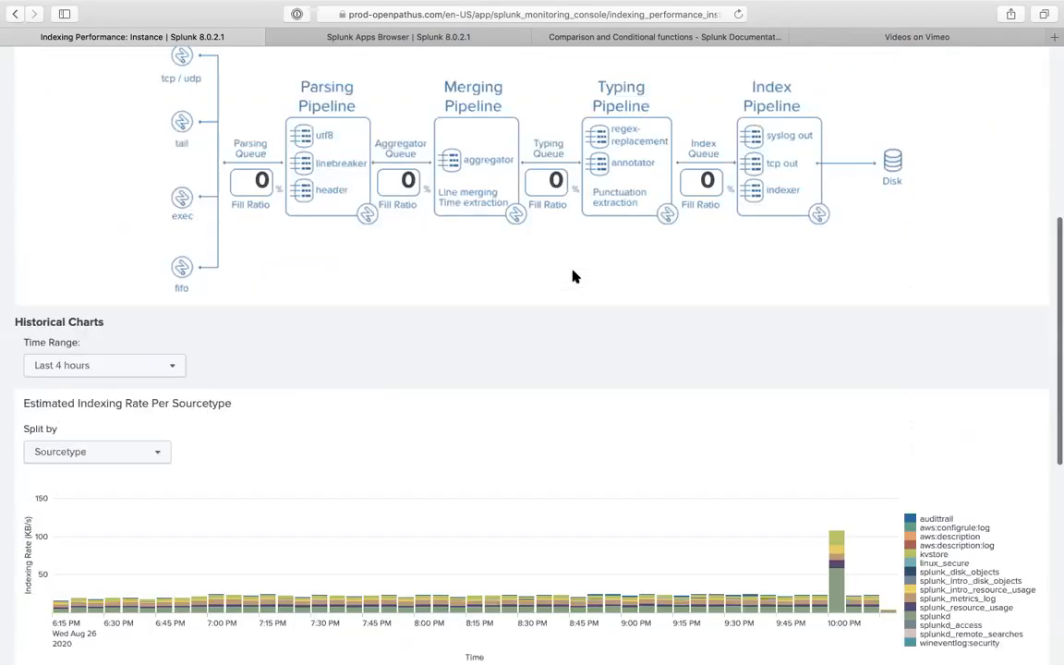
{"action": "scroll", "coordinate": [572, 276], "scroll_direction": "up", "scroll_amount": 10}
{"action": "left_click", "coordinate": [328, 88]}
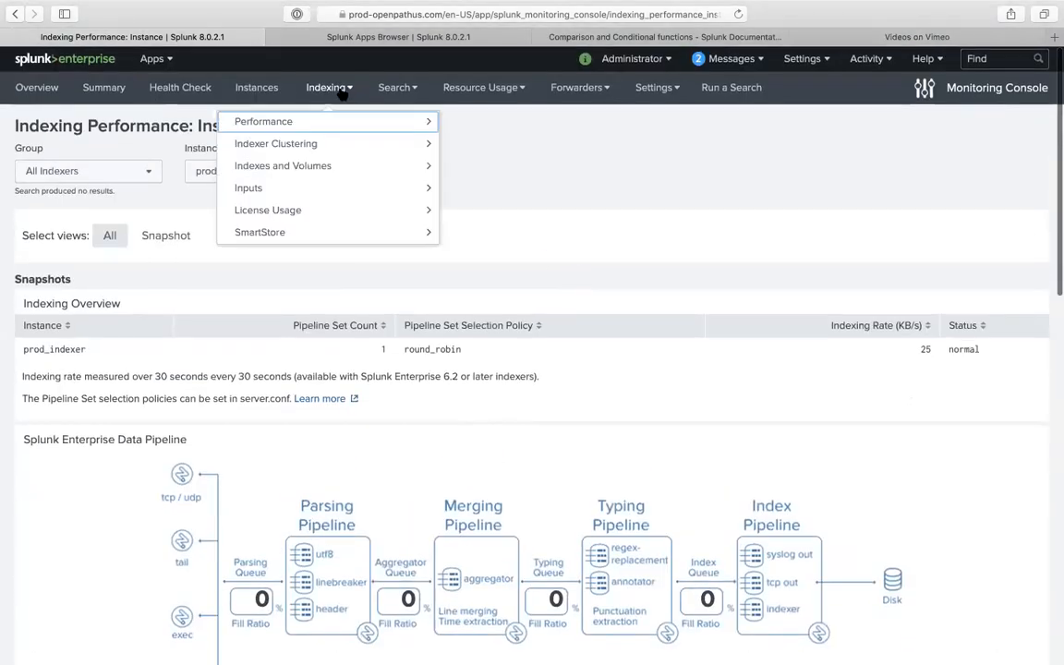
{"action": "left_click", "coordinate": [345, 144]}
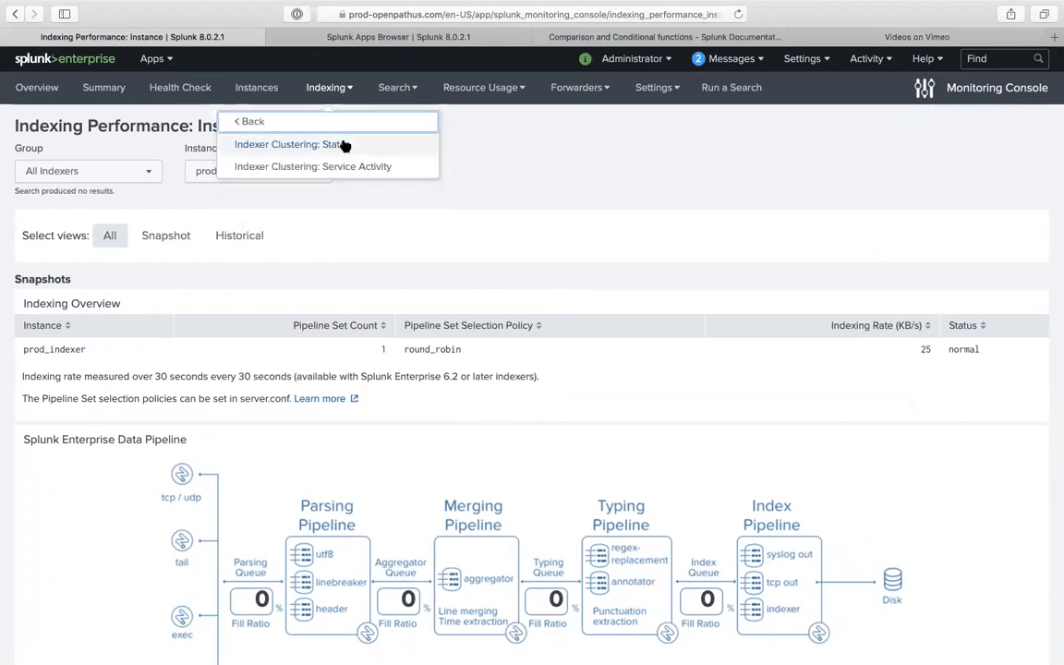
{"action": "left_click", "coordinate": [341, 144]}
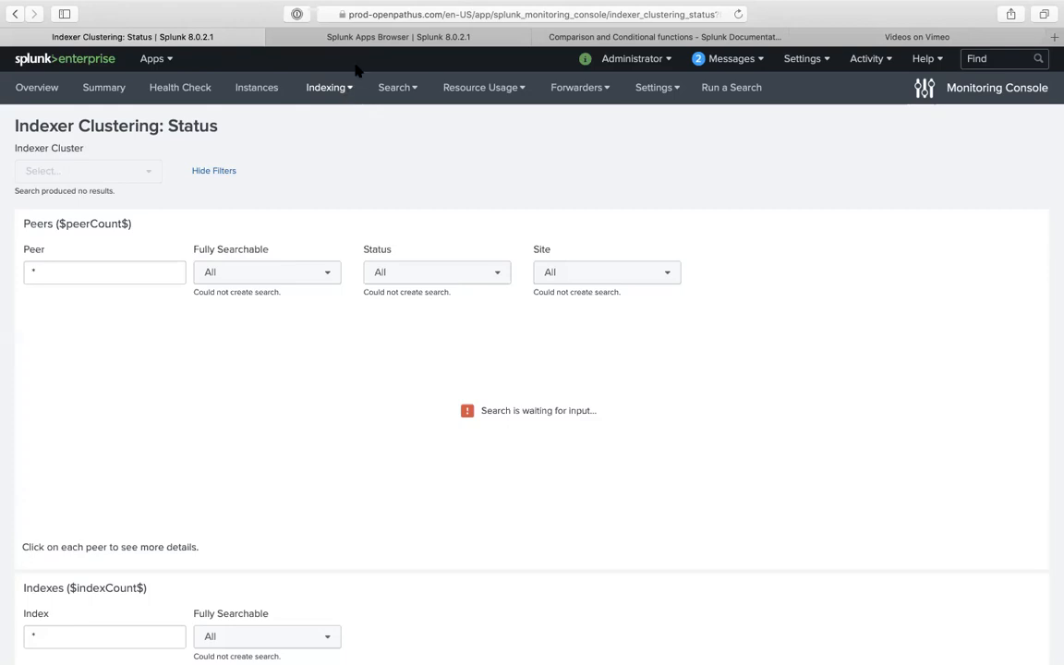
{"action": "left_click", "coordinate": [342, 92]}
{"action": "left_click", "coordinate": [515, 162]}
{"action": "scroll", "coordinate": [515, 162], "scroll_direction": "down", "scroll_amount": 10}
{"action": "scroll", "coordinate": [514, 161], "scroll_direction": "up", "scroll_amount": 2}
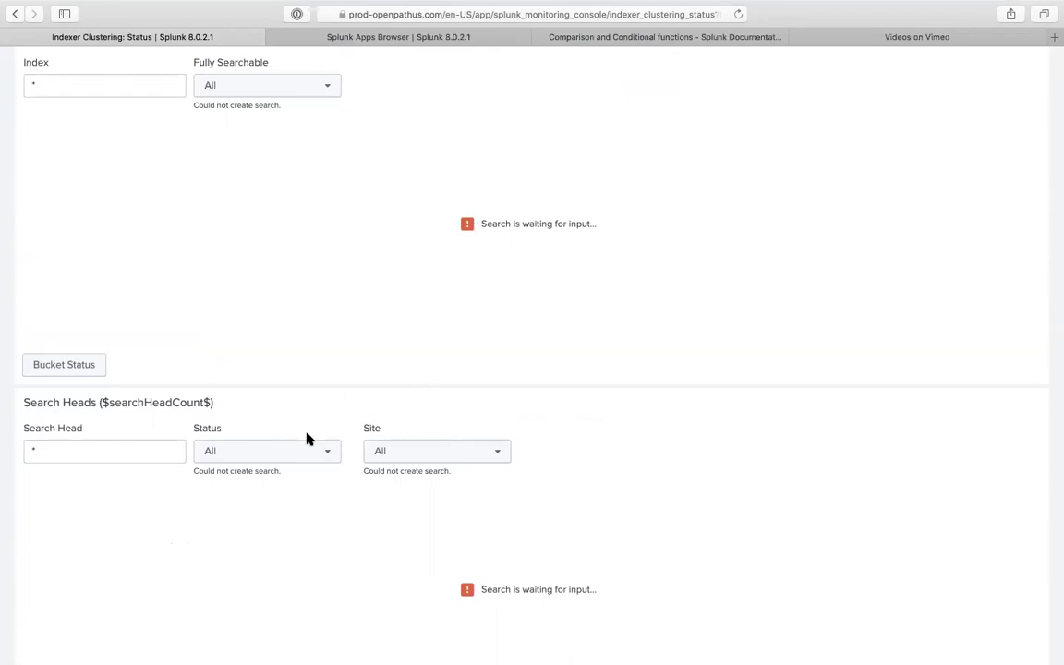
{"action": "left_click", "coordinate": [302, 454]}
{"action": "left_click", "coordinate": [336, 421]}
{"action": "left_click", "coordinate": [399, 454]}
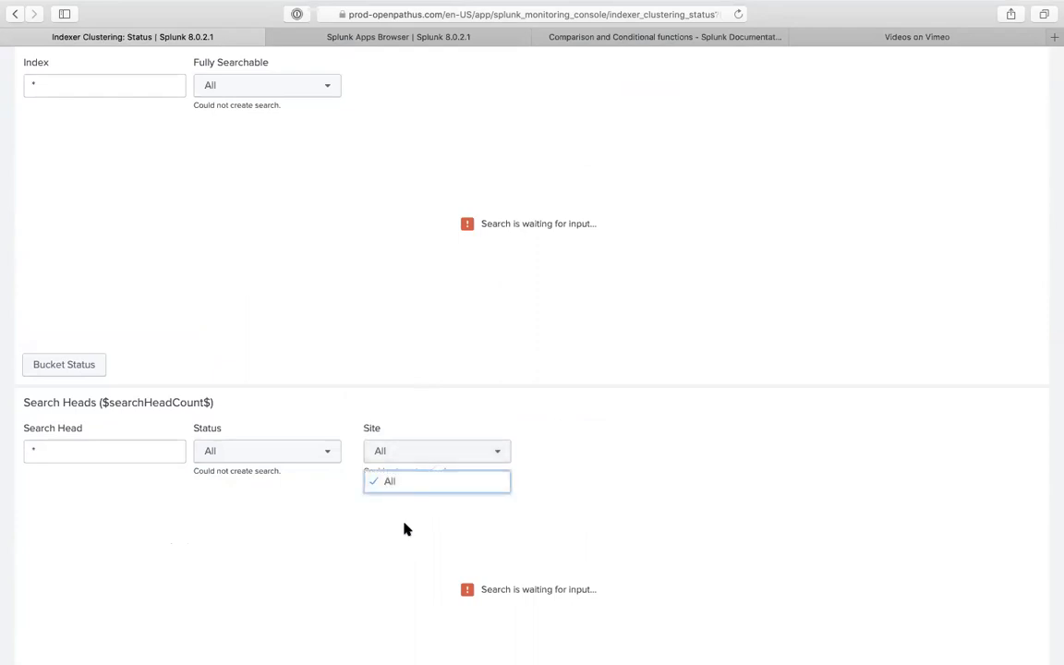
{"action": "scroll", "coordinate": [291, 354], "scroll_direction": "up", "scroll_amount": 1}
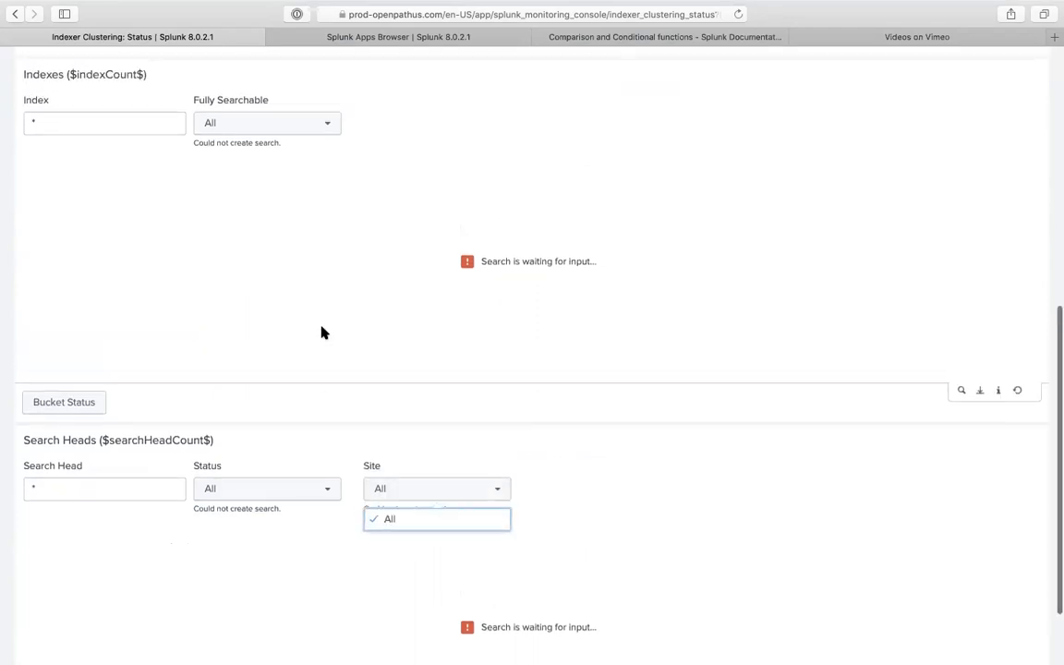
{"action": "left_click", "coordinate": [109, 492]}
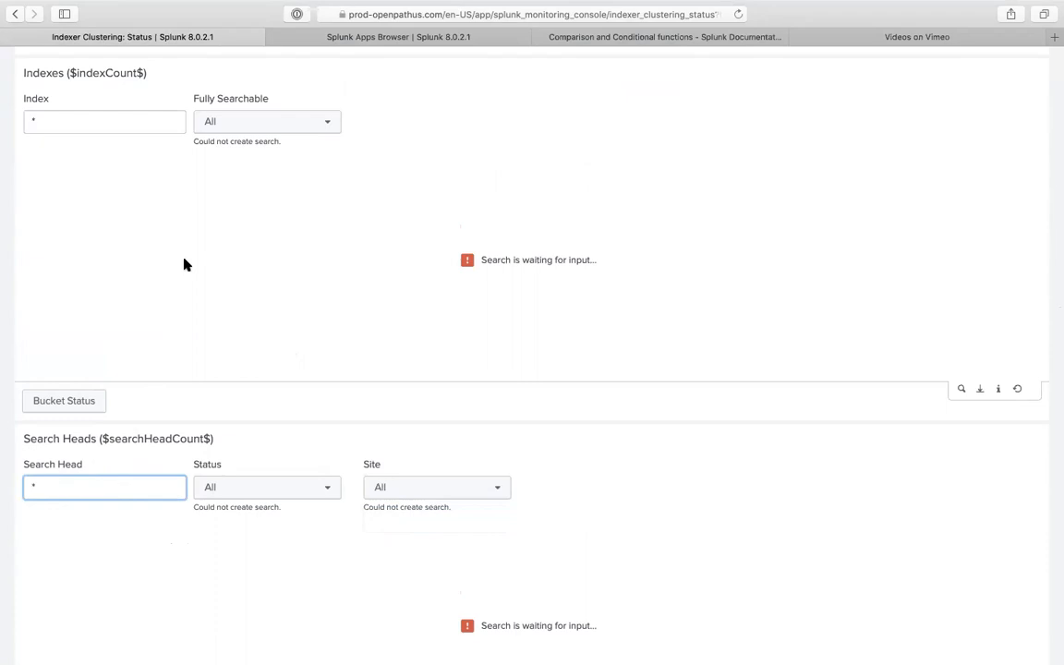
{"action": "scroll", "coordinate": [184, 265], "scroll_direction": "up", "scroll_amount": 1}
{"action": "scroll", "coordinate": [184, 263], "scroll_direction": "up", "scroll_amount": 5}
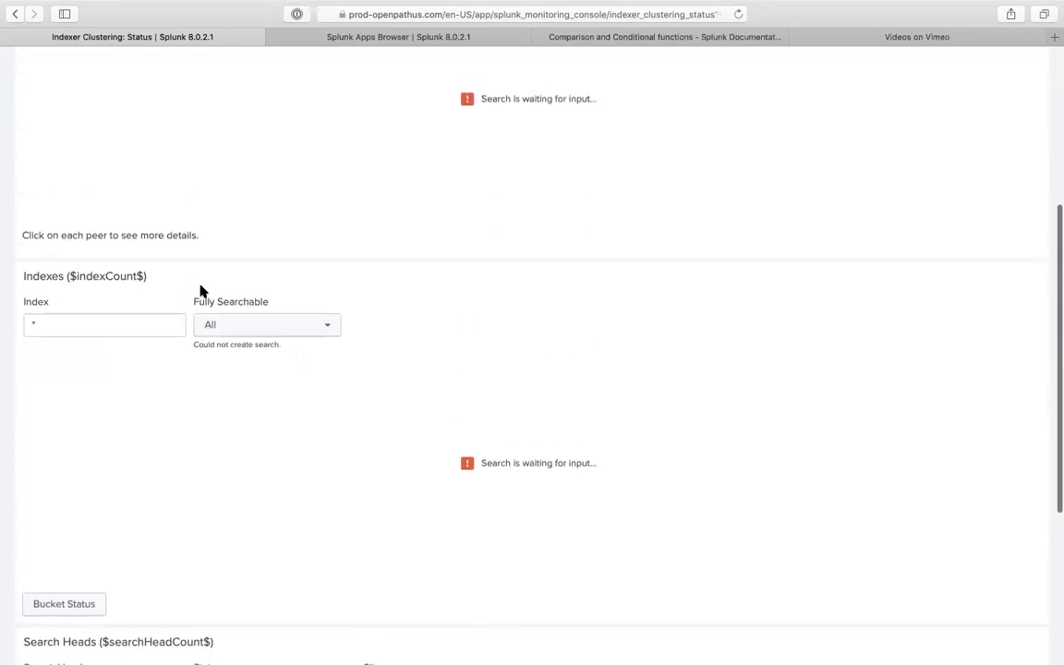
{"action": "left_click", "coordinate": [167, 328]}
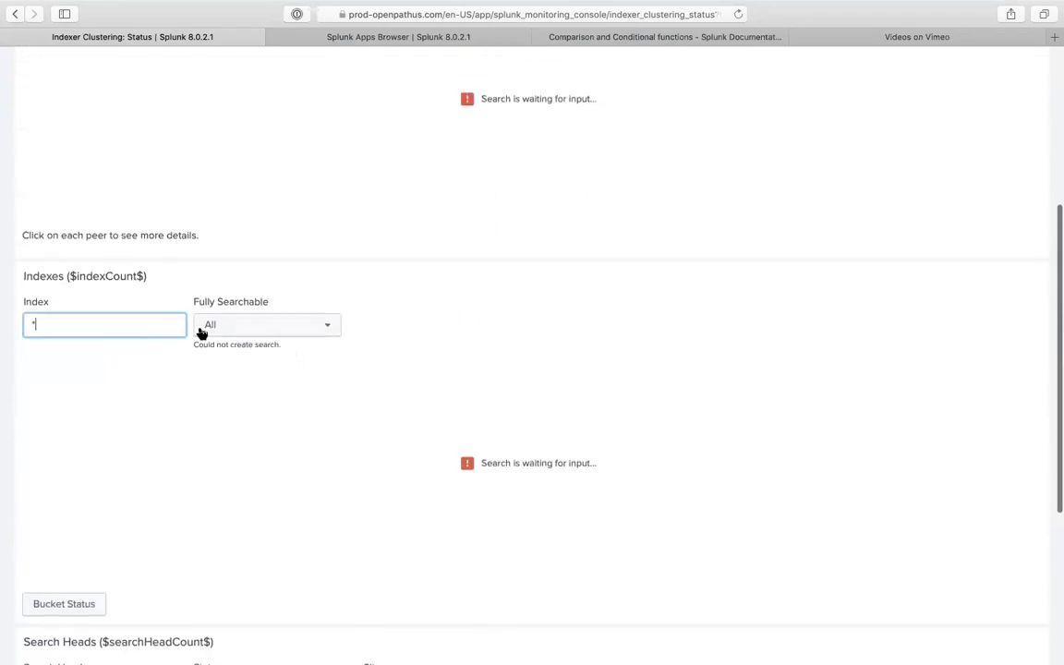
{"action": "left_click", "coordinate": [236, 332]}
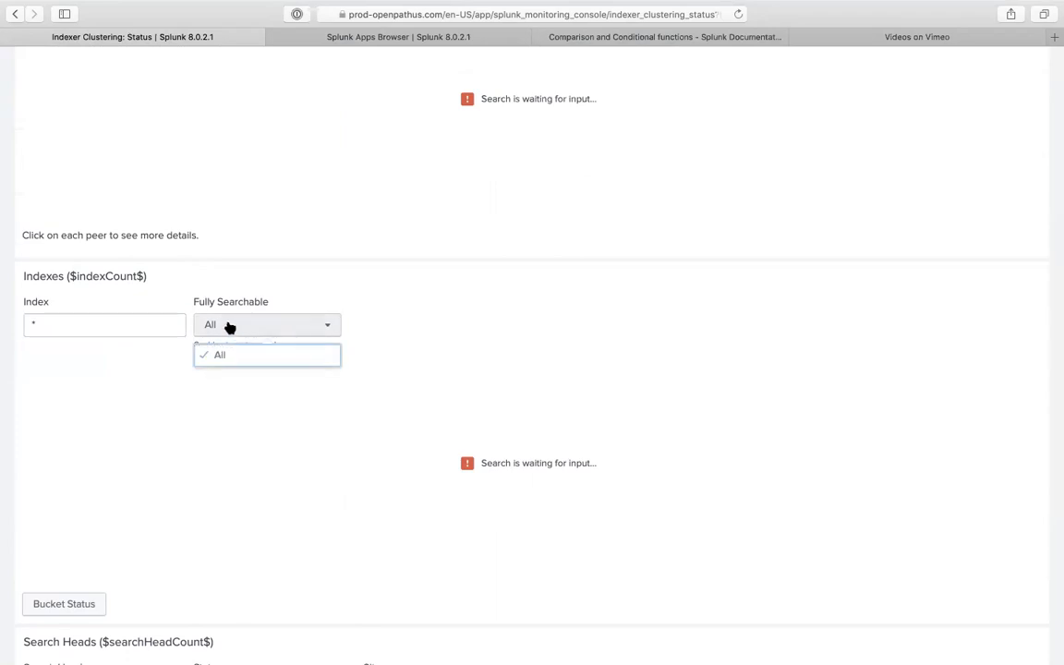
{"action": "scroll", "coordinate": [351, 205], "scroll_direction": "up", "scroll_amount": 2}
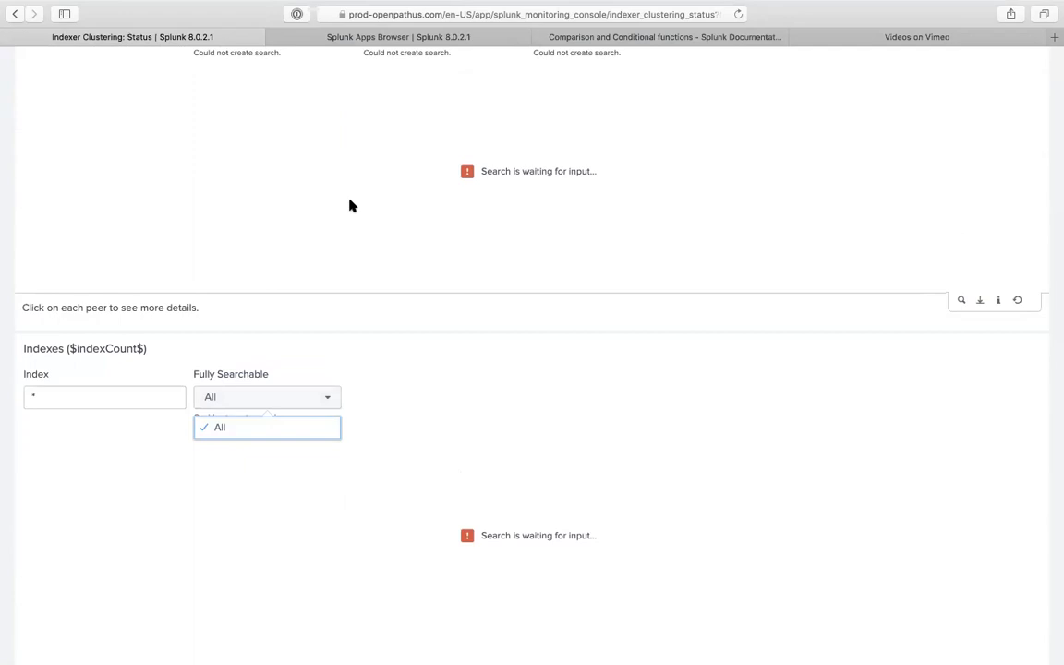
{"action": "scroll", "coordinate": [351, 205], "scroll_direction": "up", "scroll_amount": 2}
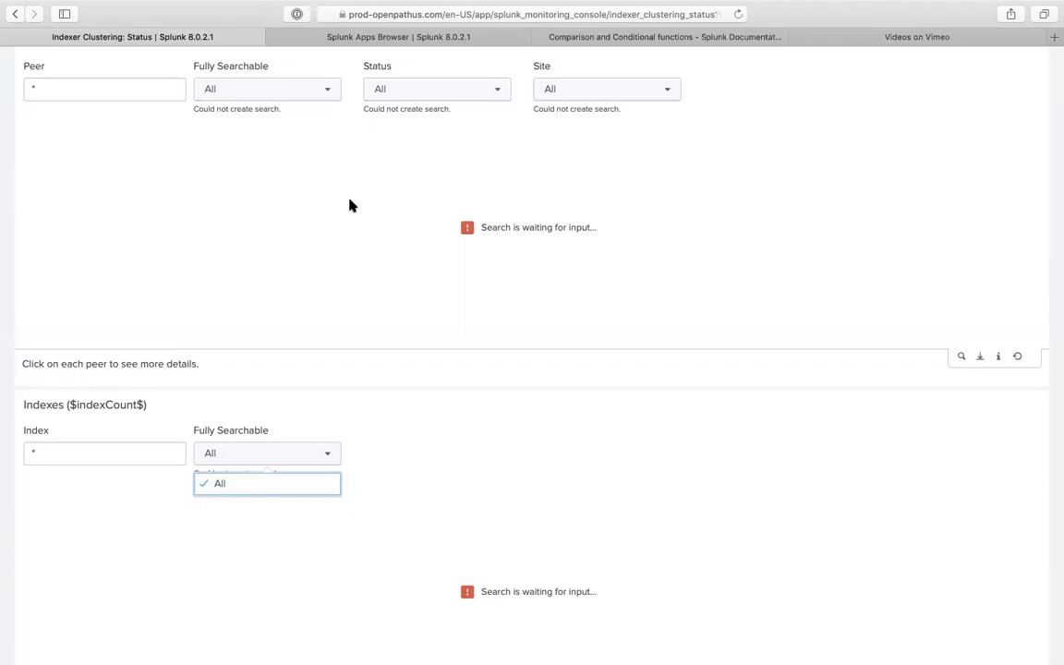
{"action": "scroll", "coordinate": [351, 205], "scroll_direction": "up", "scroll_amount": 5}
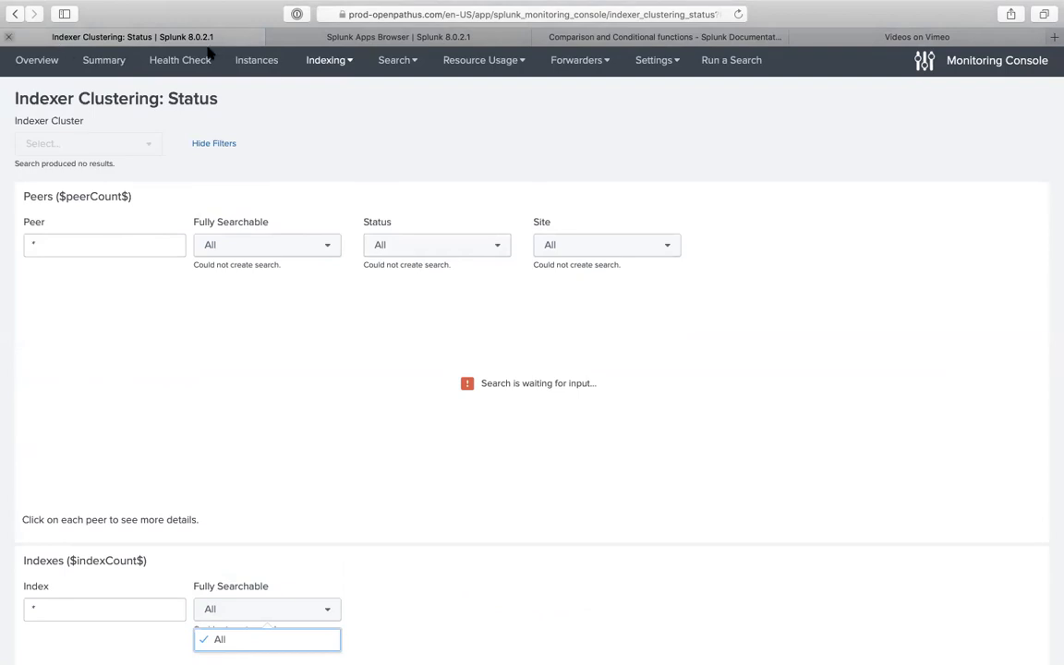
{"action": "left_click", "coordinate": [338, 63]}
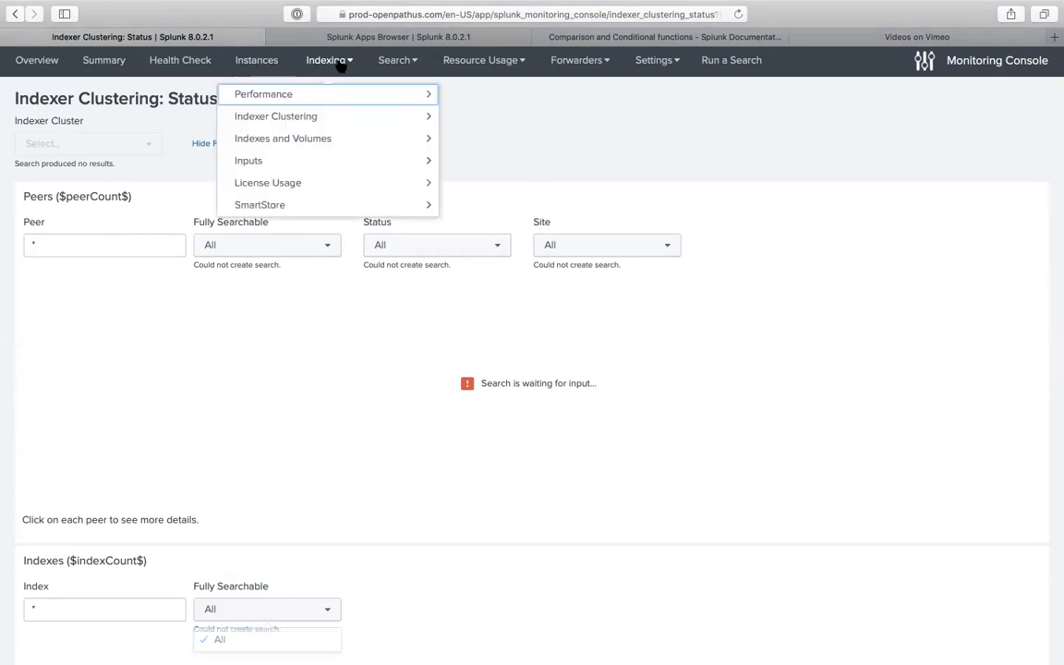
- Open the Indexer Clustering: Service Activity page
{"action": "left_click", "coordinate": [319, 119]}
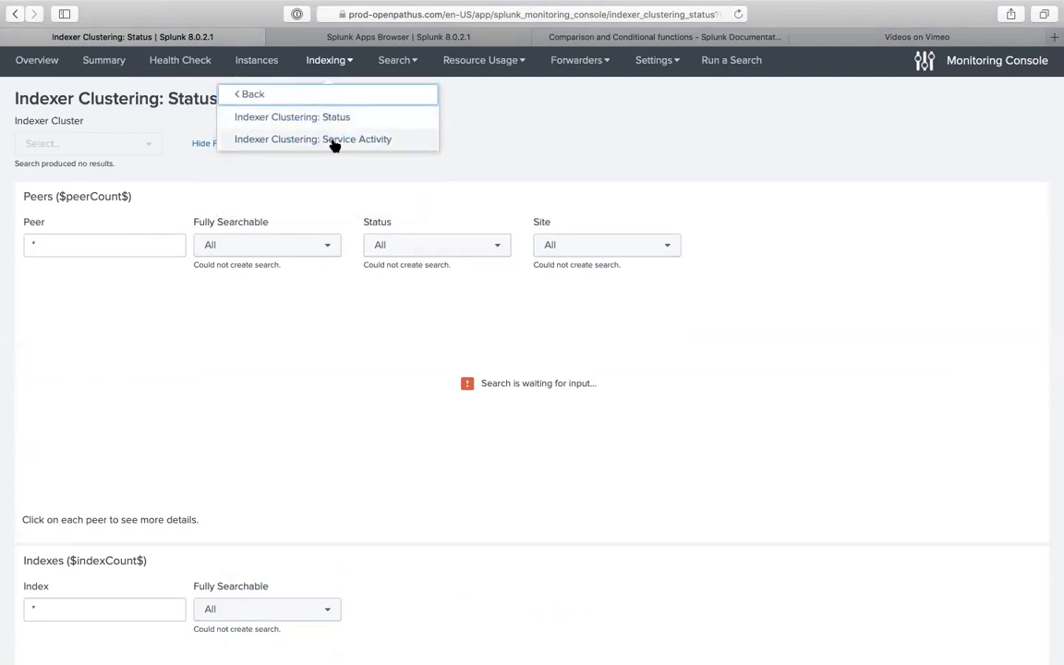
{"action": "left_click", "coordinate": [334, 141]}
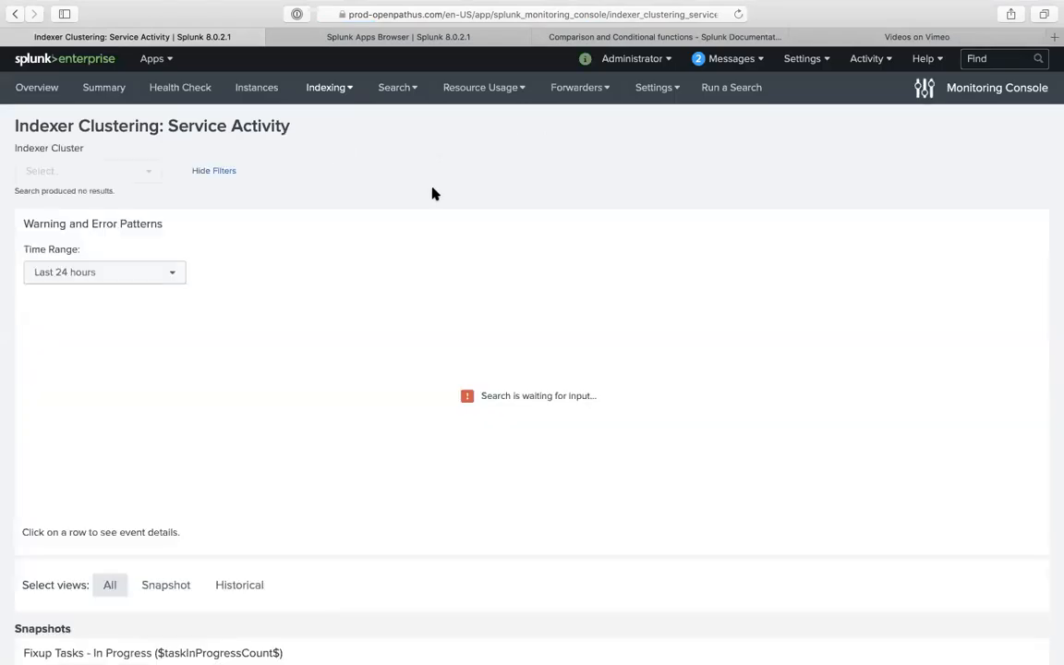
{"action": "scroll", "coordinate": [399, 354], "scroll_direction": "down", "scroll_amount": 2}
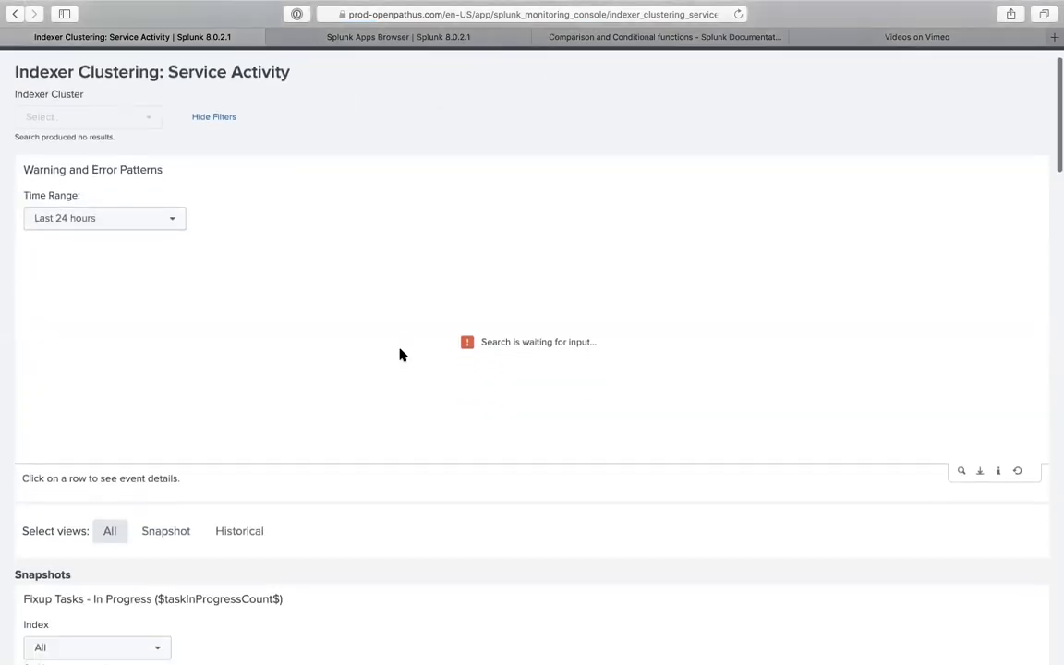
{"action": "scroll", "coordinate": [398, 354], "scroll_direction": "down", "scroll_amount": 2}
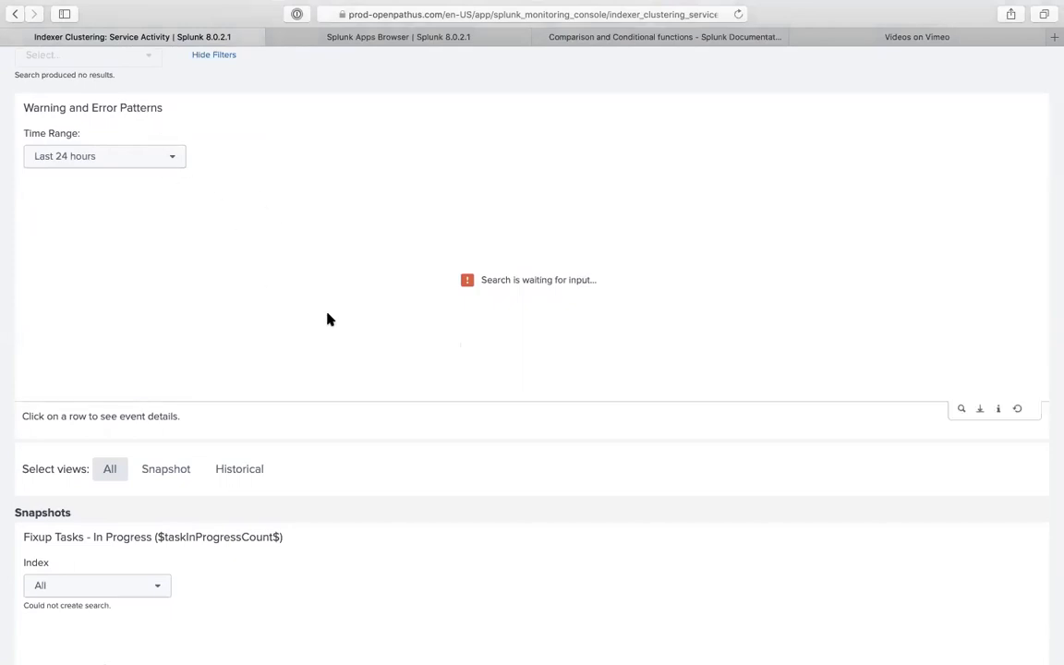
- Toggle between Snapshot and Historical views, ending on the Snapshot Fixup Tasks panels
{"action": "left_click", "coordinate": [163, 472]}
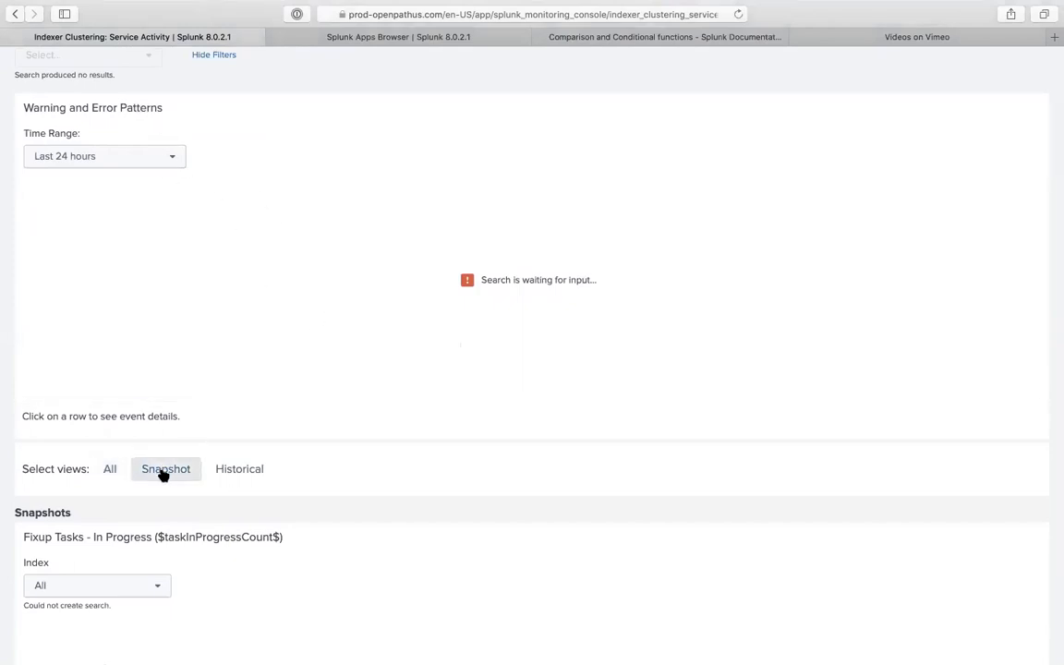
{"action": "left_click", "coordinate": [229, 467]}
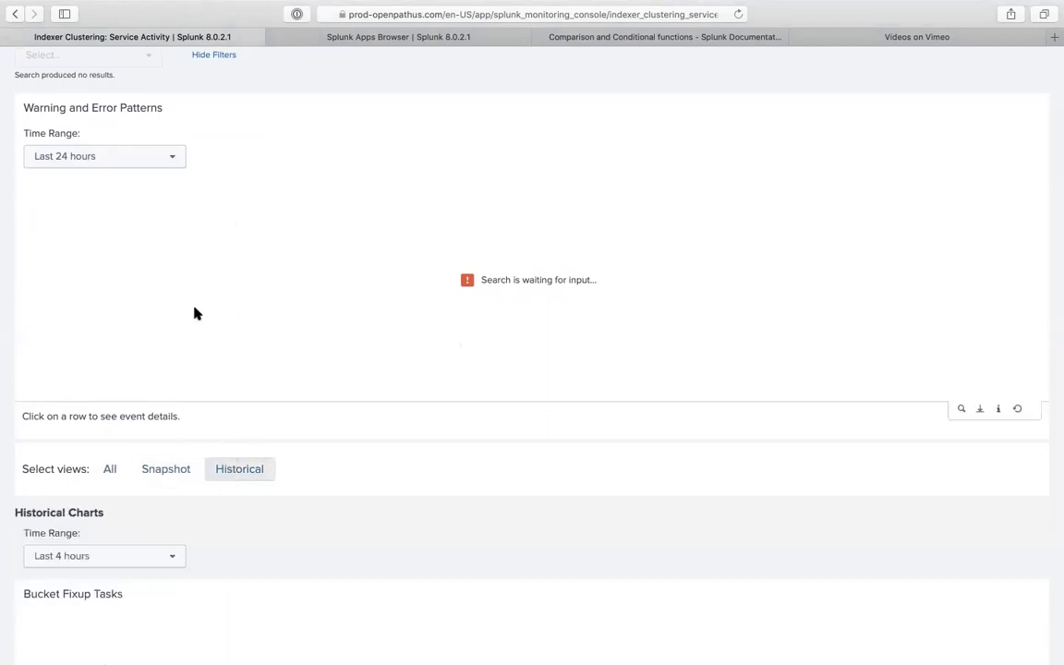
{"action": "scroll", "coordinate": [154, 351], "scroll_direction": "down", "scroll_amount": 3}
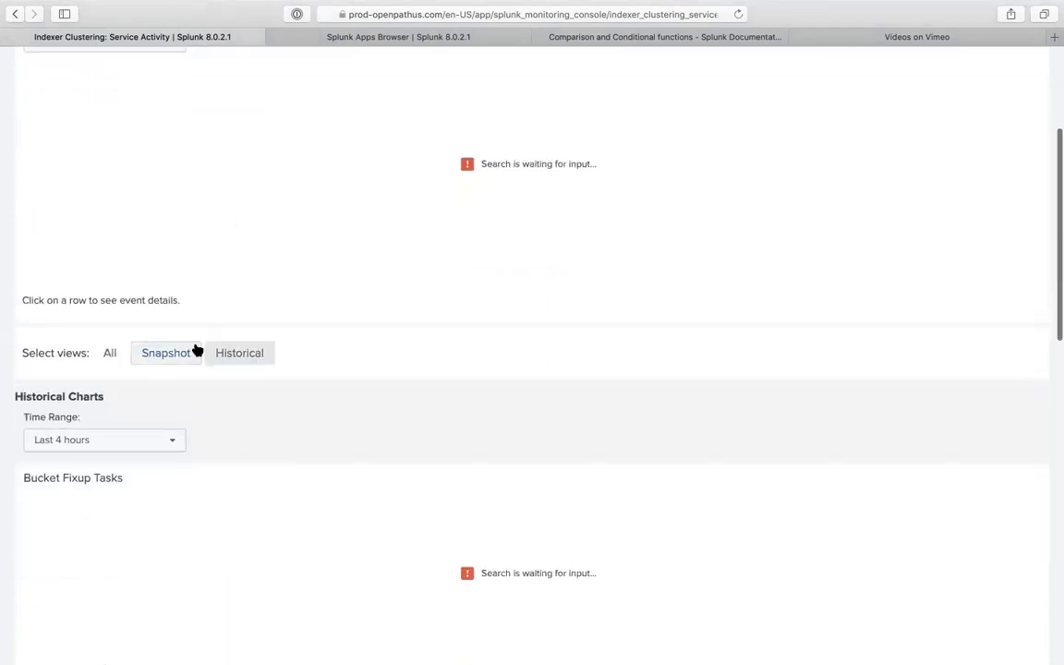
{"action": "left_click", "coordinate": [162, 357]}
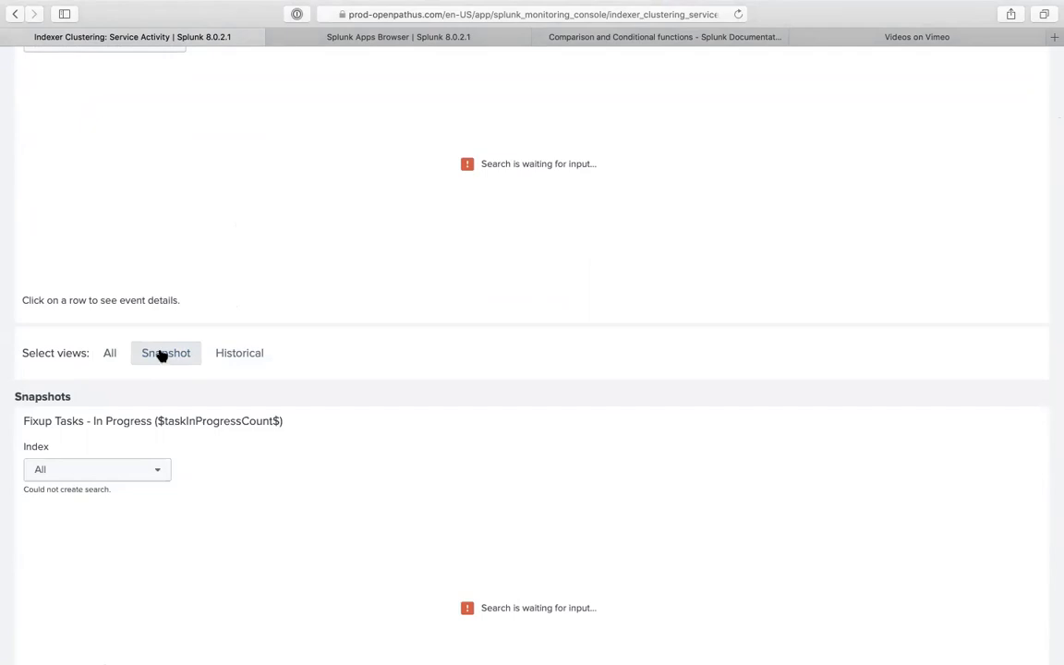
{"action": "scroll", "coordinate": [186, 363], "scroll_direction": "up", "scroll_amount": 1}
{"action": "scroll", "coordinate": [187, 362], "scroll_direction": "down", "scroll_amount": 2}
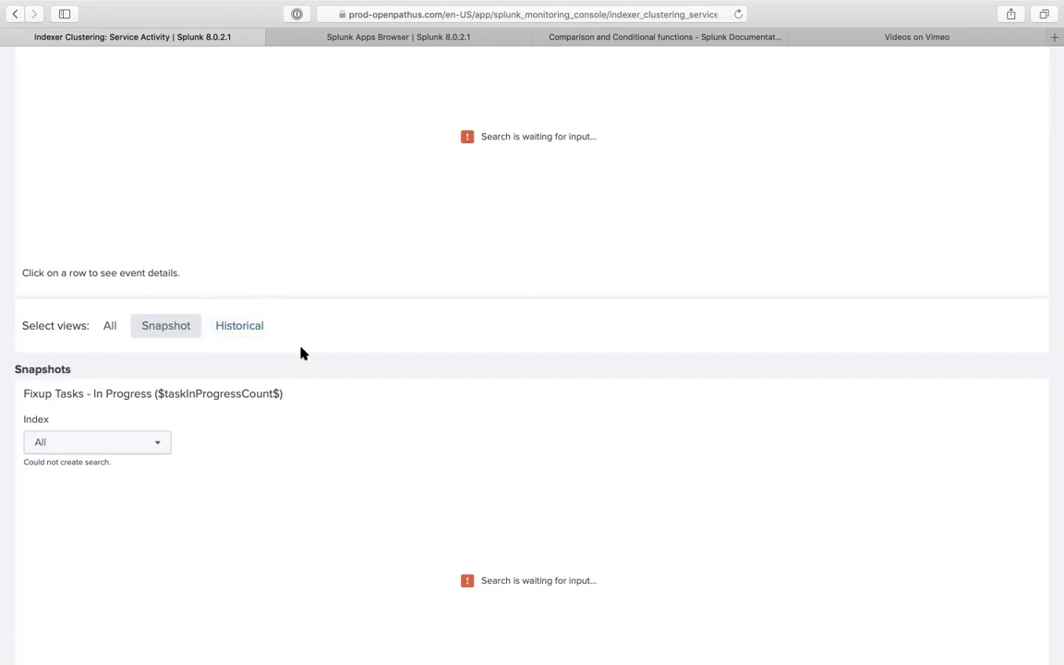
{"action": "scroll", "coordinate": [301, 353], "scroll_direction": "down", "scroll_amount": 5}
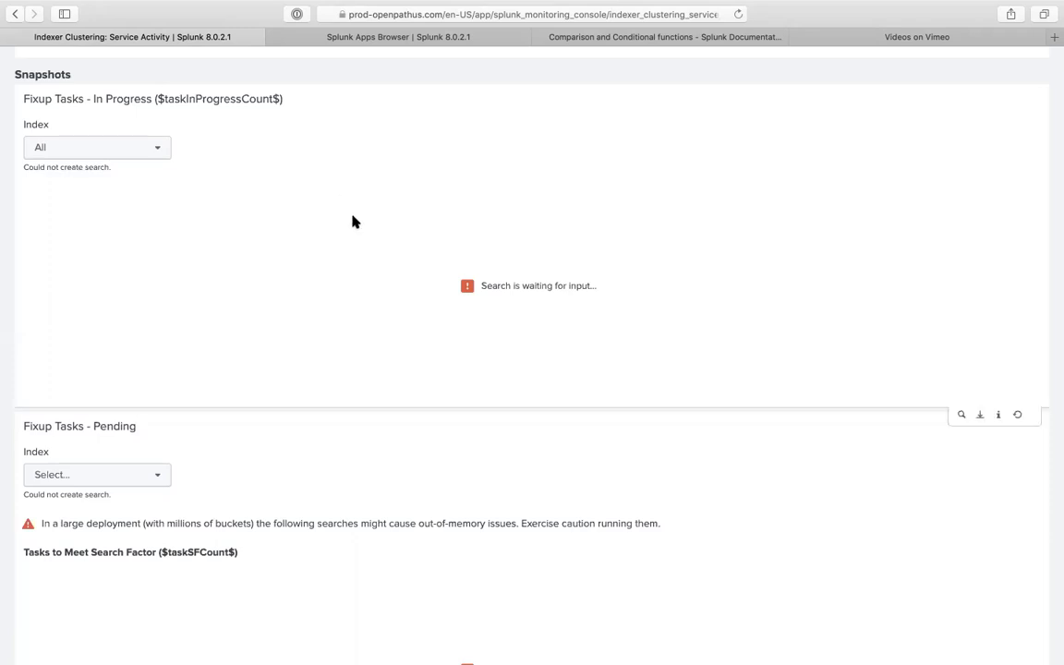
{"action": "left_click", "coordinate": [1052, 36]}
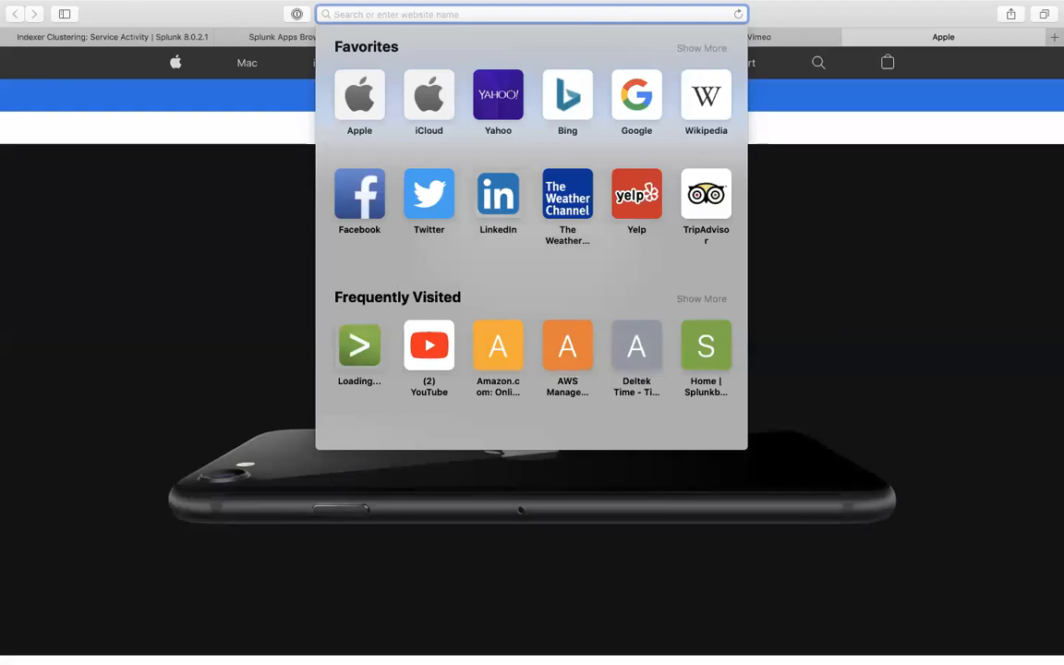
- Load the lucidchart.com/documents dashboard via the 'luci' address-bar suggestion
{"action": "type", "text": "luci"}
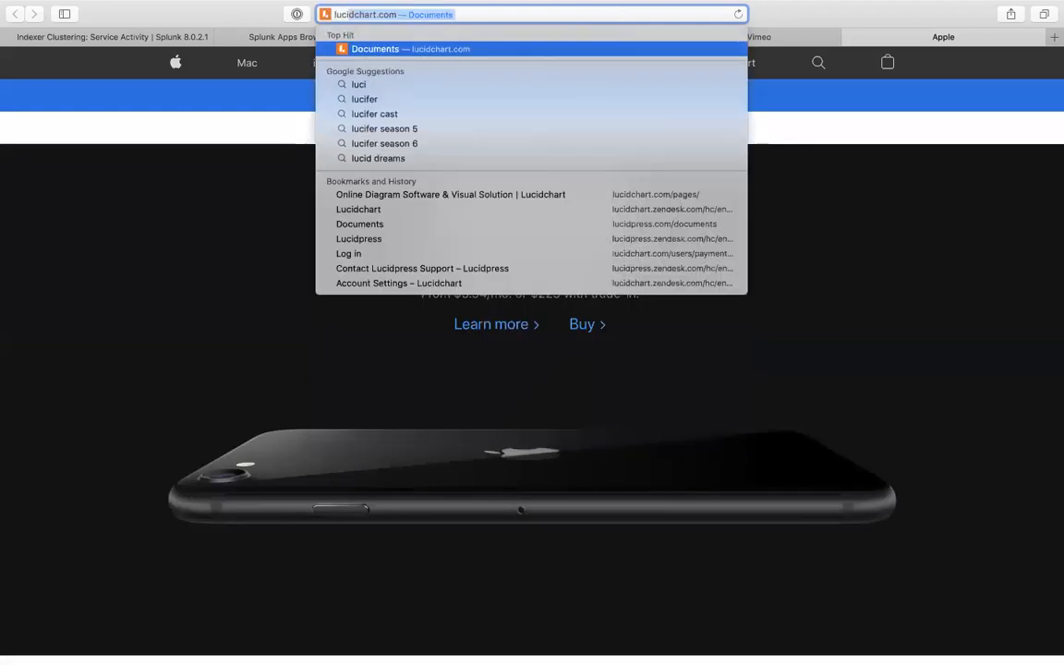
{"action": "key", "text": "Return"}
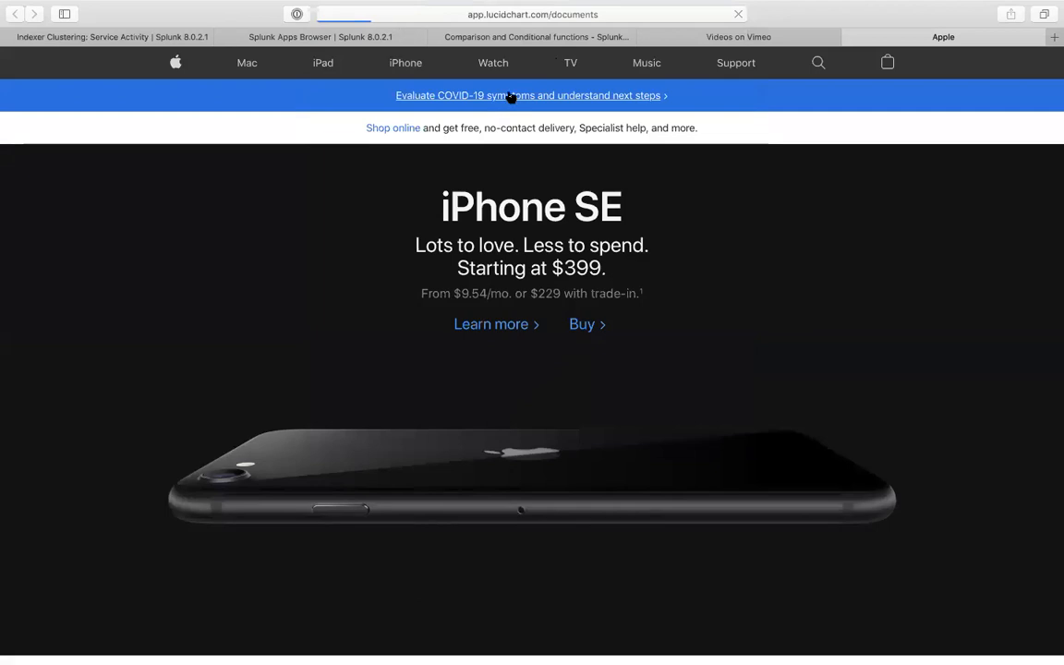
{"action": "mouse_move", "coordinate": [540, 6]}
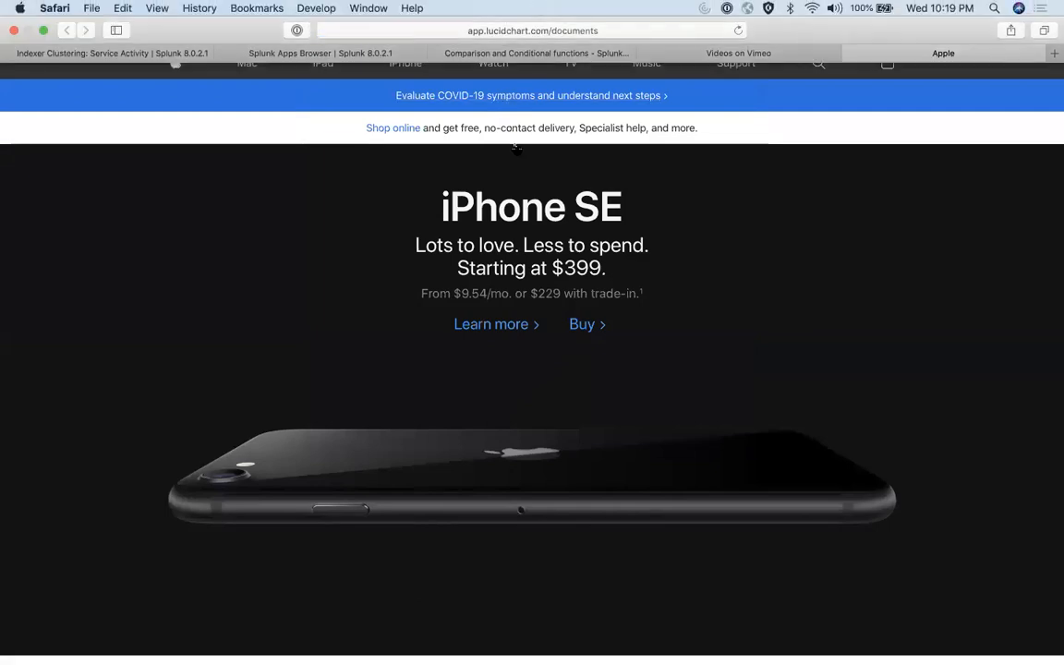
{"action": "left_click", "coordinate": [584, 89]}
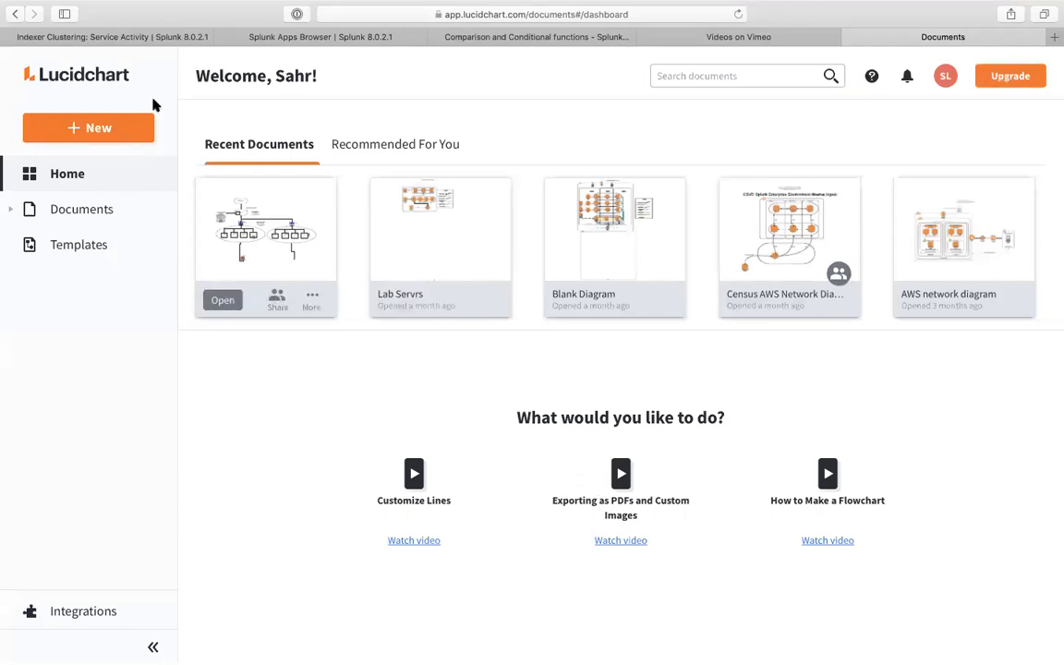
- Create a blank diagram and place an enlarged Bucket shape right of centre
{"action": "left_click", "coordinate": [125, 130]}
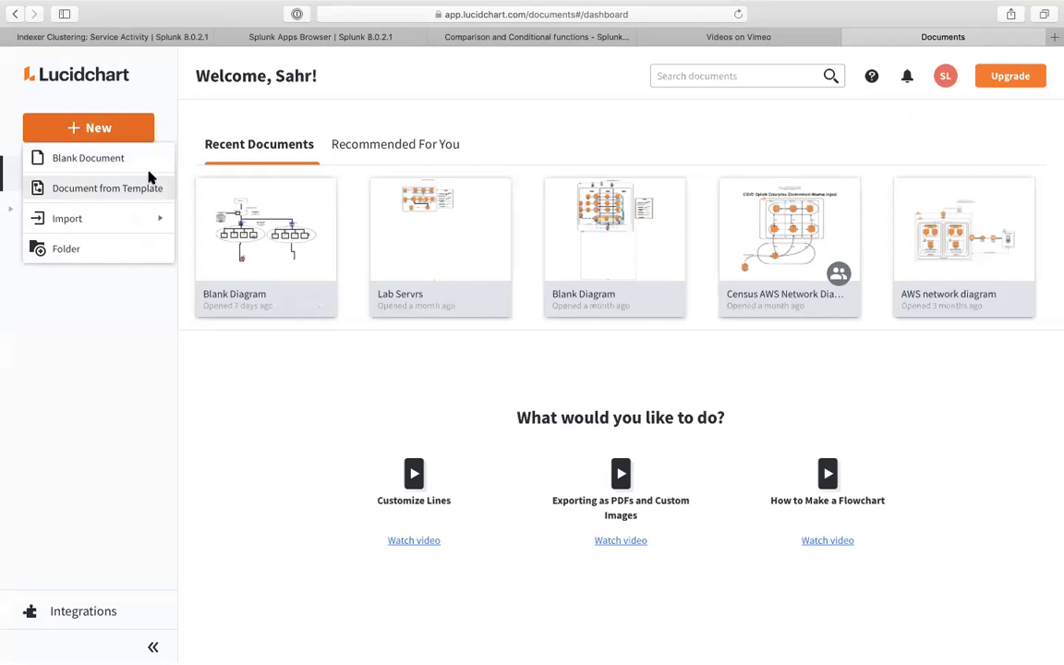
{"action": "left_click", "coordinate": [137, 159]}
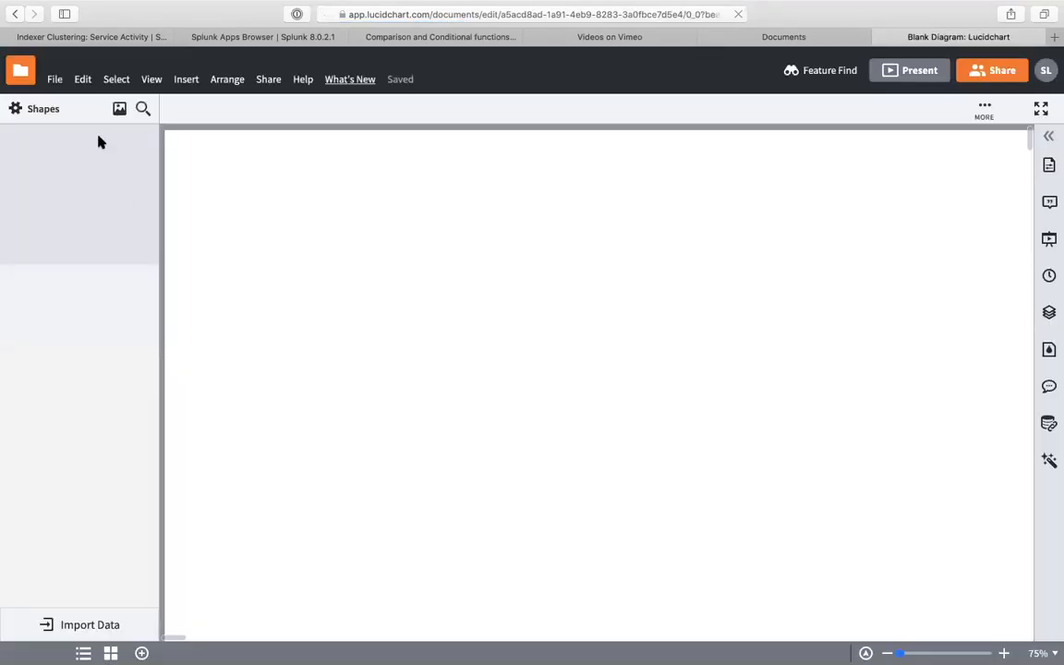
{"action": "left_click", "coordinate": [143, 110]}
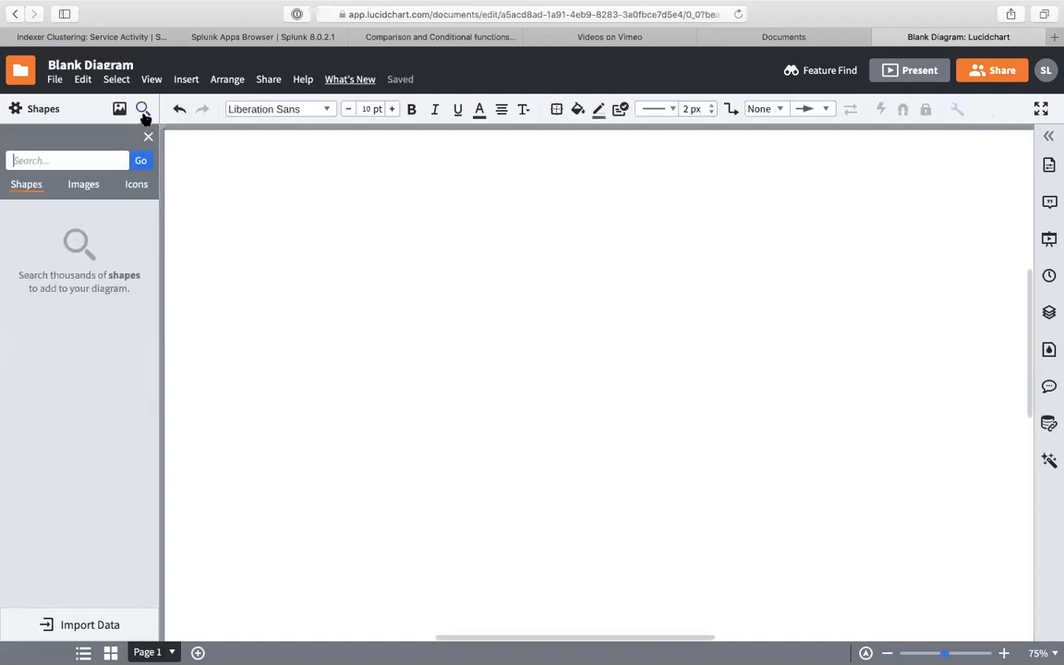
{"action": "type", "text": "bucke"}
{"action": "type", "text": "t"}
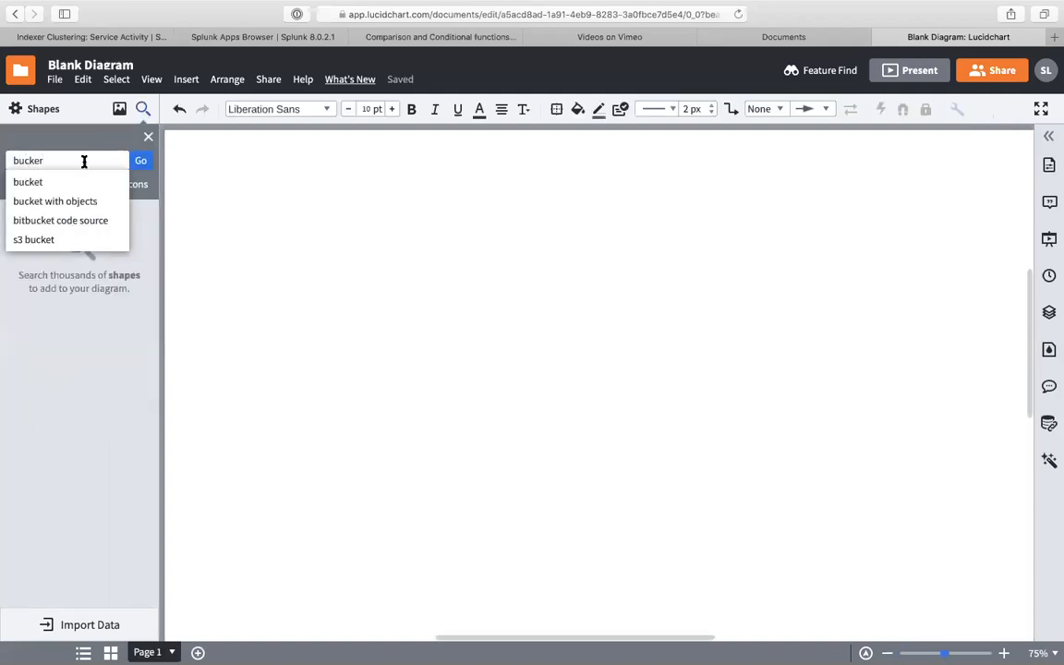
{"action": "left_click", "coordinate": [69, 182]}
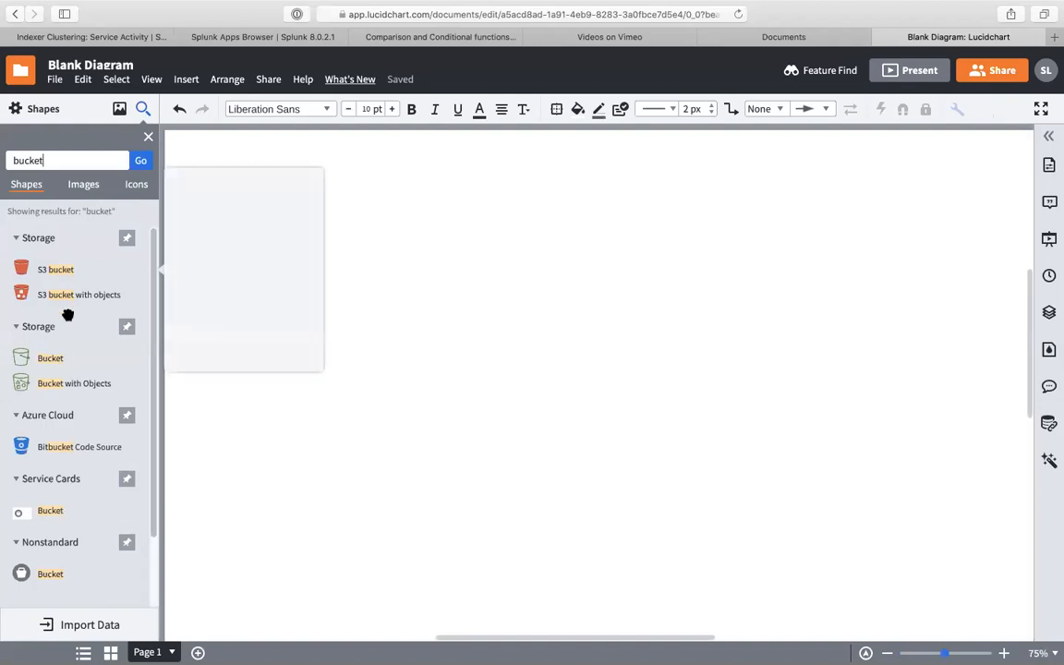
{"action": "left_click_drag", "start_coordinate": [63, 361], "coordinate": [1024, 542]}
{"action": "left_click_drag", "start_coordinate": [896, 399], "coordinate": [763, 303]}
{"action": "left_click", "coordinate": [489, 349]}
- Add a Text Area shape to the left of the bucket
{"action": "double_click", "coordinate": [55, 162]}
{"action": "type", "text": "text"}
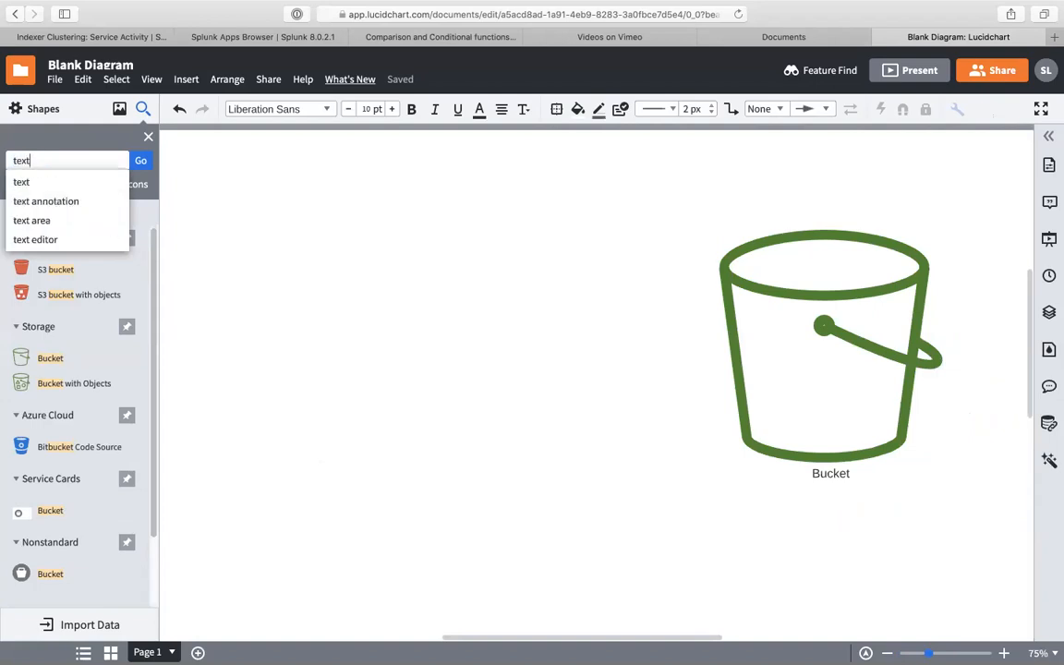
{"action": "left_click", "coordinate": [41, 222]}
{"action": "left_click_drag", "start_coordinate": [48, 275], "coordinate": [399, 439]}
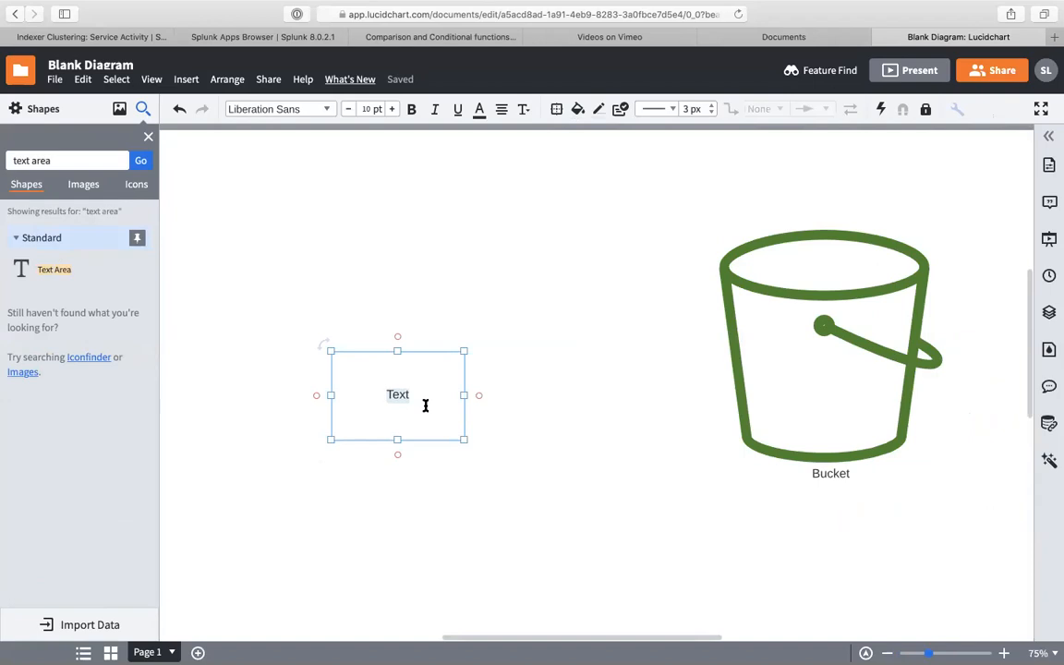
- Enter Firewall, windows, linux_logs, webserver and malware logs as lines in the text box
{"action": "type", "text": "Firewall"}
{"action": "key", "text": "Return"}
{"action": "type", "text": "windows"}
{"action": "key", "text": "Return"}
{"action": "type", "text": "linux_logs"}
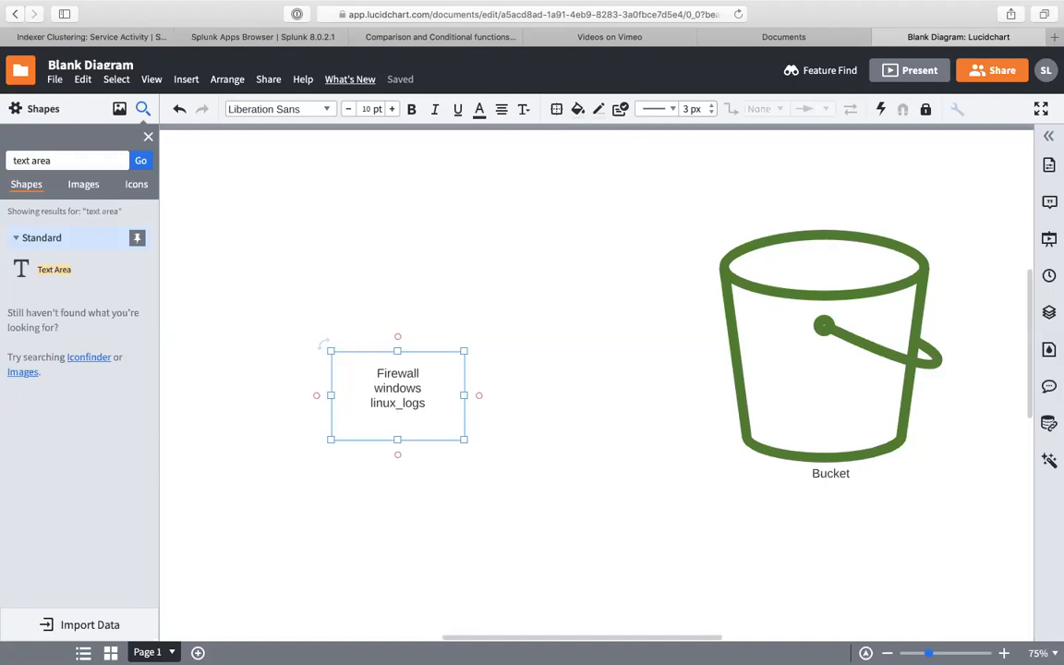
{"action": "type", "text": "webserver"}
{"action": "key", "text": "Return"}
{"action": "type", "text": "malware logs"}
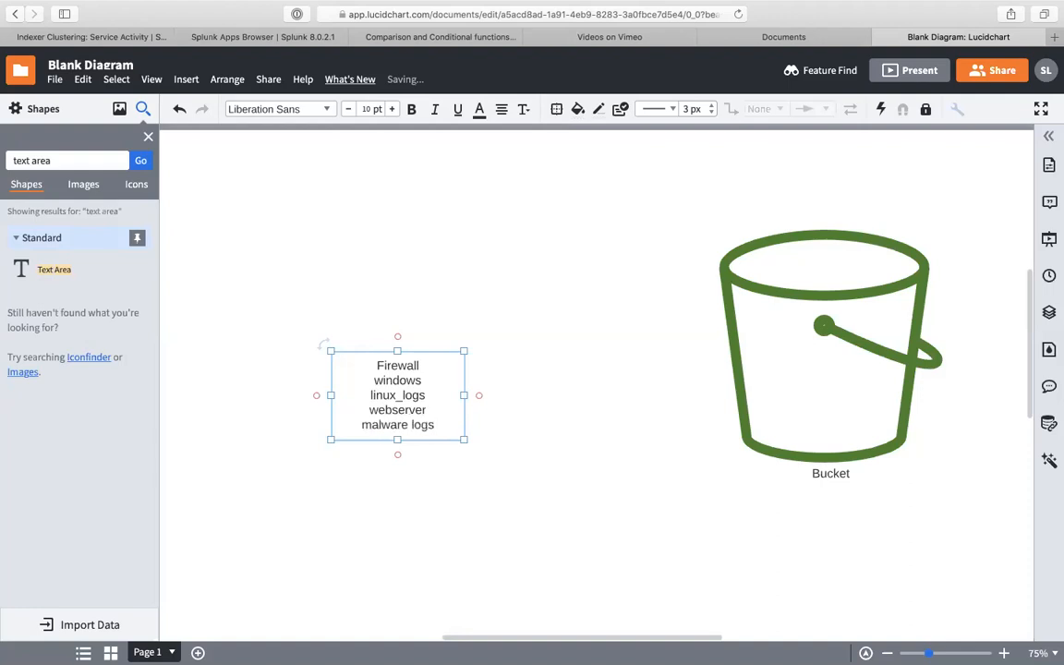
{"action": "key", "text": "Return"}
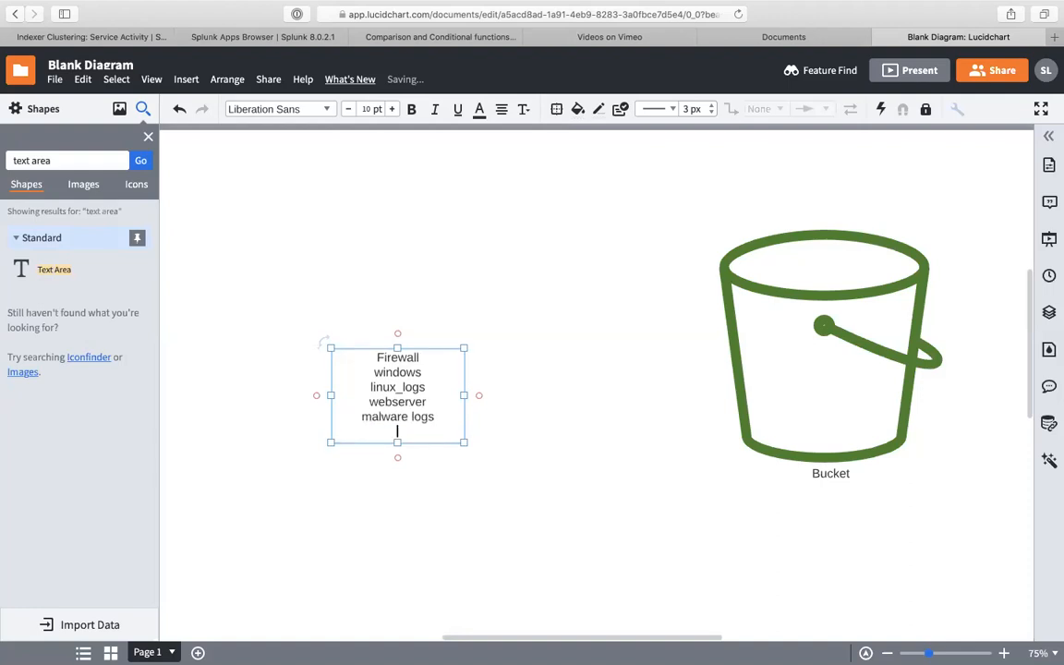
- Add authentication, aws and azure lines, then finish editing and reselect the text box
{"action": "type", "text": "authenticartion"}
{"action": "key", "text": "BackSpace"}
{"action": "key", "text": "BackSpace"}
{"action": "key", "text": "BackSpace"}
{"action": "key", "text": "BackSpace"}
{"action": "key", "text": "BackSpace"}
{"action": "type", "text": "tion"}
{"action": "key", "text": "Return"}
{"action": "type", "text": "awas"}
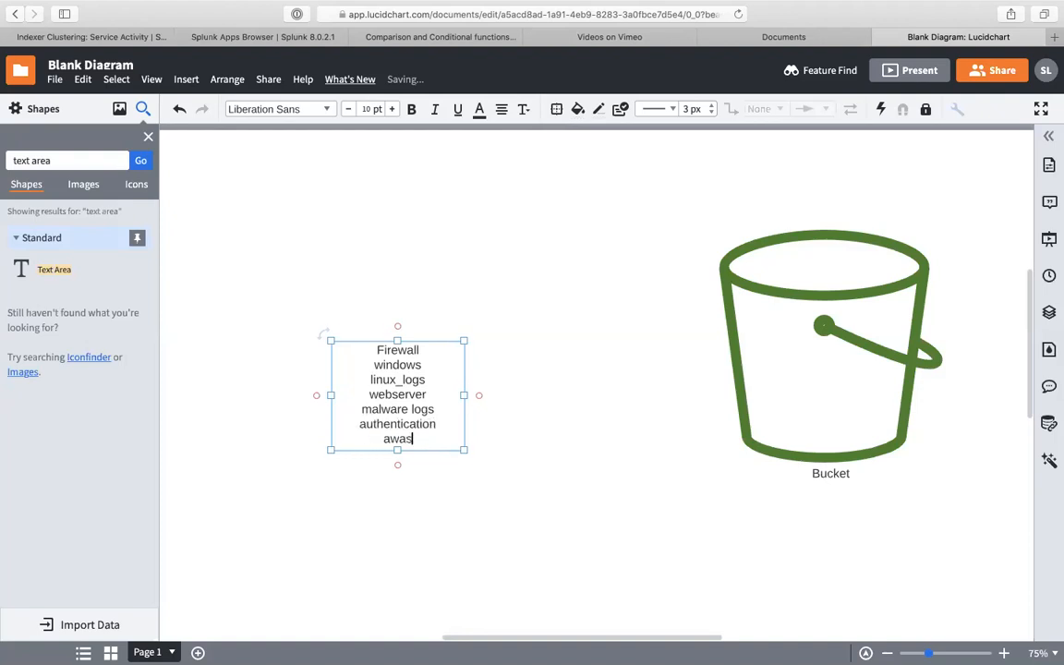
{"action": "key", "text": "BackSpace"}
{"action": "key", "text": "BackSpace"}
{"action": "type", "text": "s"}
{"action": "key", "text": "Return"}
{"action": "type", "text": "a"}
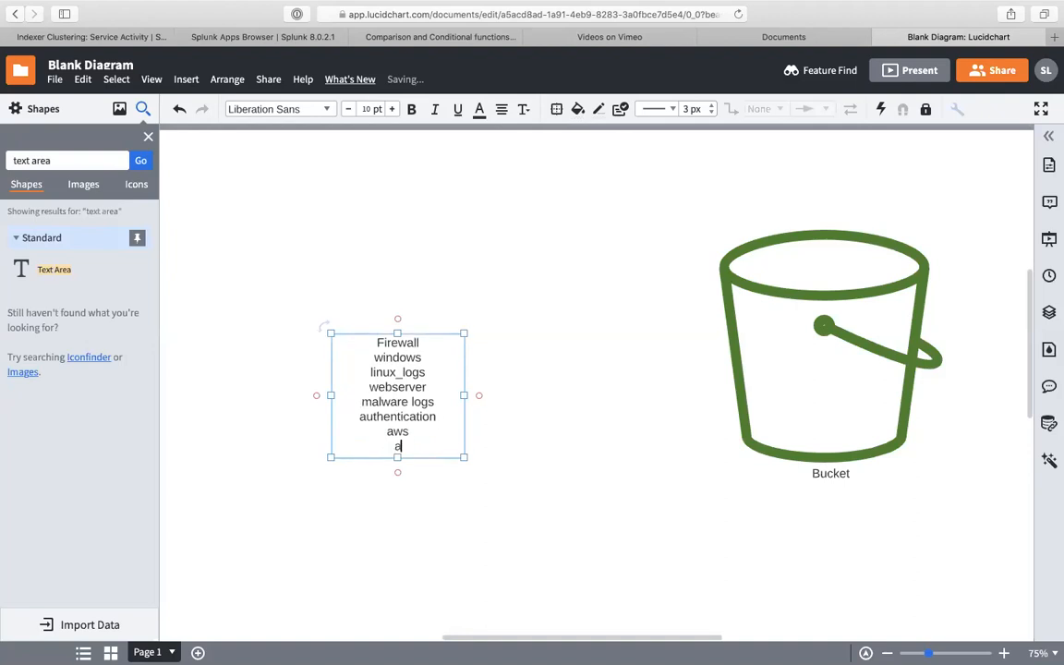
{"action": "type", "text": "zure"}
{"action": "left_click", "coordinate": [543, 404]}
{"action": "left_click", "coordinate": [416, 339]}
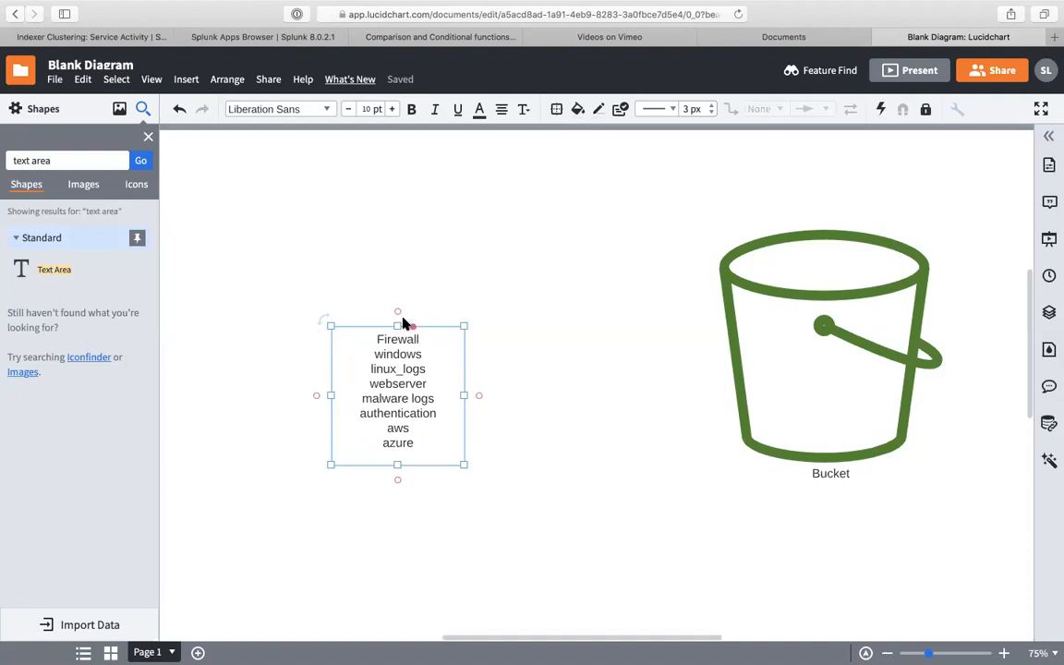
- Enlarge the log-source text box and draw arrows from its top and right side into the bucket
{"action": "left_click_drag", "start_coordinate": [330, 324], "coordinate": [255, 231]}
{"action": "left_click_drag", "start_coordinate": [353, 213], "coordinate": [776, 232]}
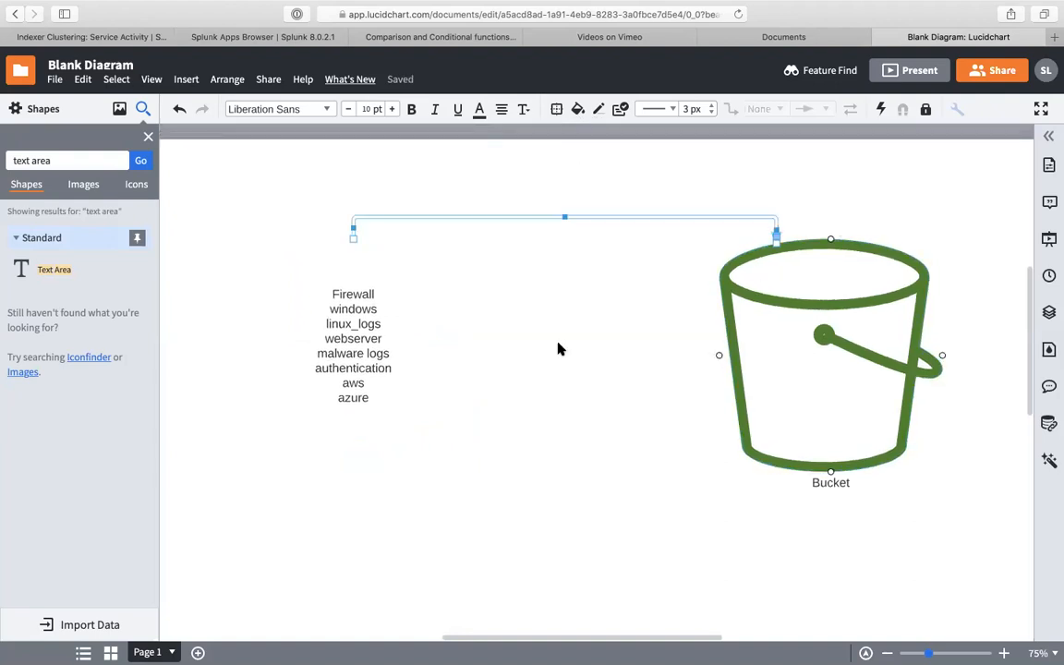
{"action": "left_click", "coordinate": [460, 370]}
{"action": "left_click_drag", "start_coordinate": [478, 357], "coordinate": [719, 356]}
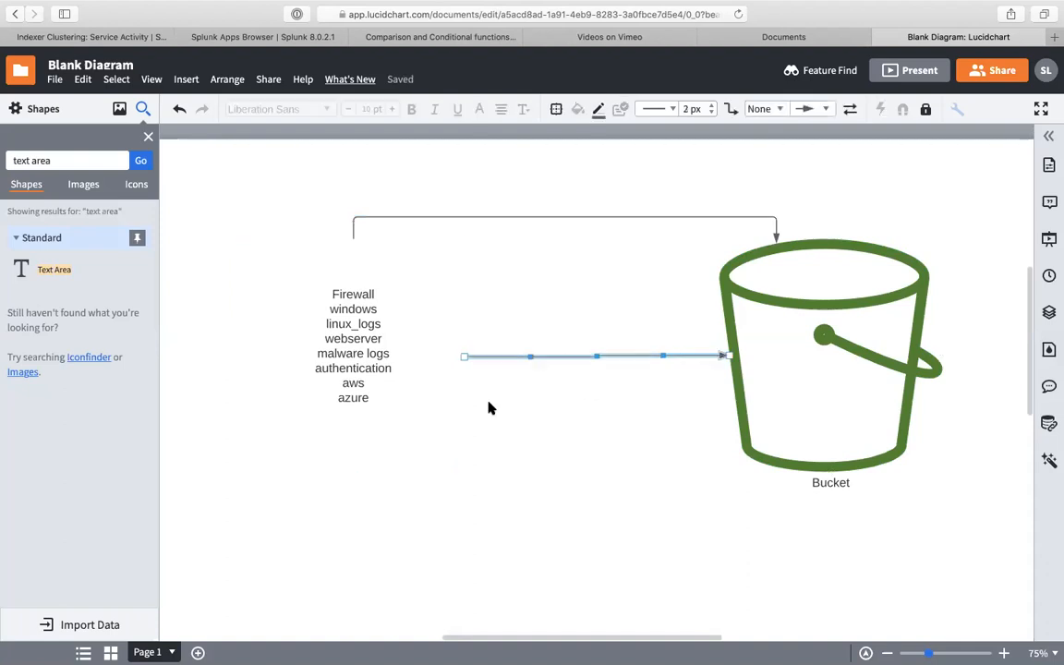
- Add arrows from the list's bottom and left into the bucket, then return to the Service Activity page
{"action": "left_click_drag", "start_coordinate": [353, 474], "coordinate": [830, 472]}
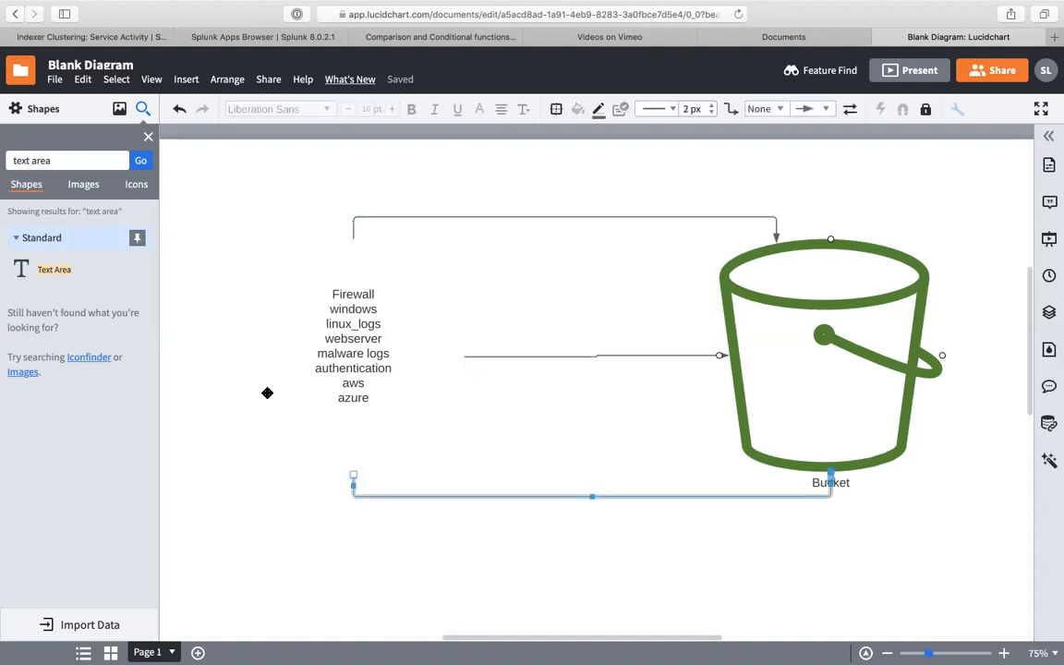
{"action": "left_click_drag", "start_coordinate": [240, 356], "coordinate": [882, 332]}
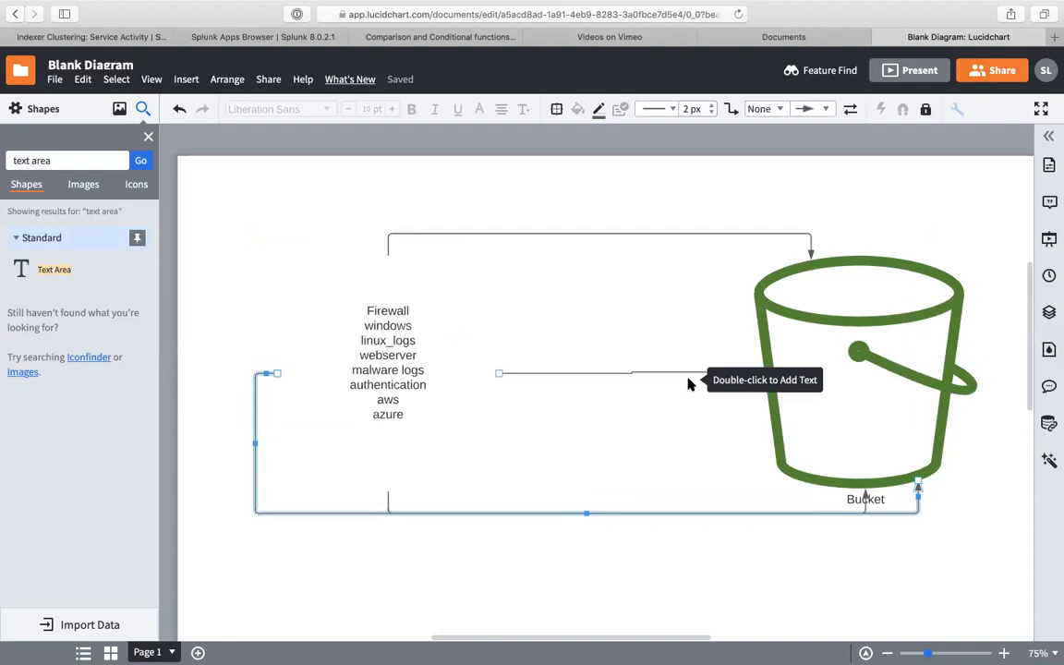
{"action": "left_click", "coordinate": [121, 38]}
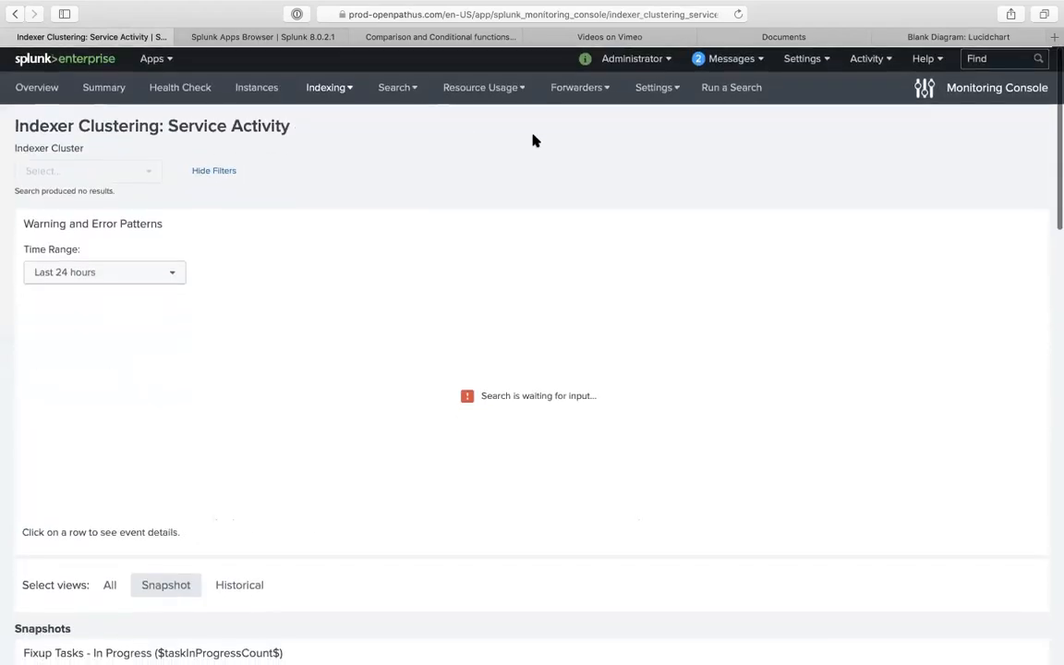
- Open Search & Reporting from the Splunk Apps page and enter '| dbinspect' in the search bar
{"action": "left_click", "coordinate": [275, 40]}
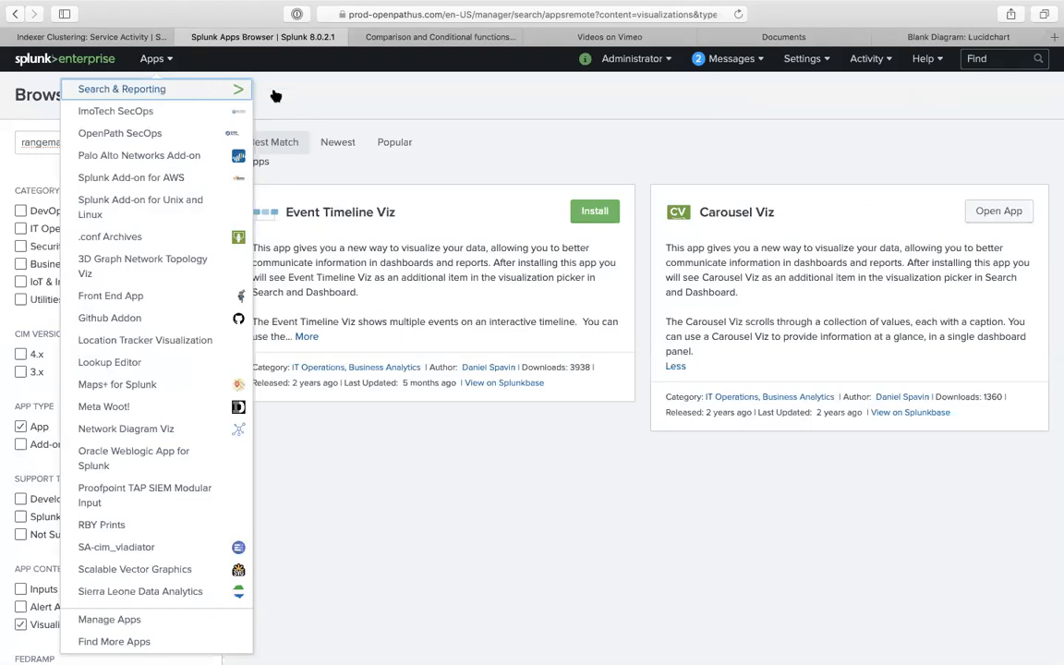
{"action": "left_click", "coordinate": [217, 87]}
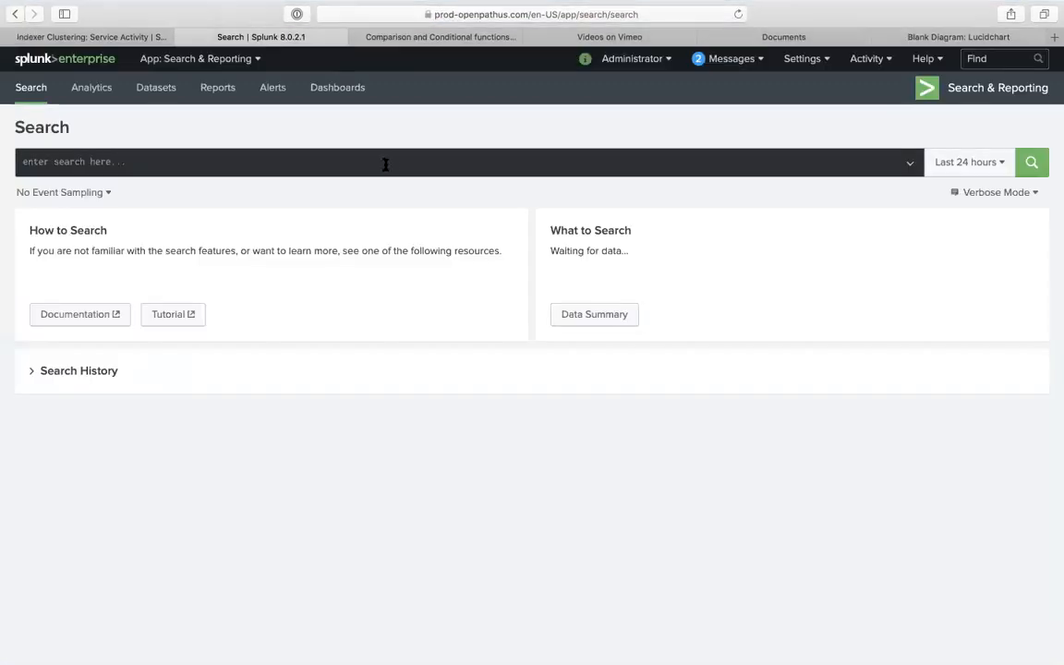
{"action": "left_click", "coordinate": [386, 165]}
{"action": "type", "text": "| dbinspect"}
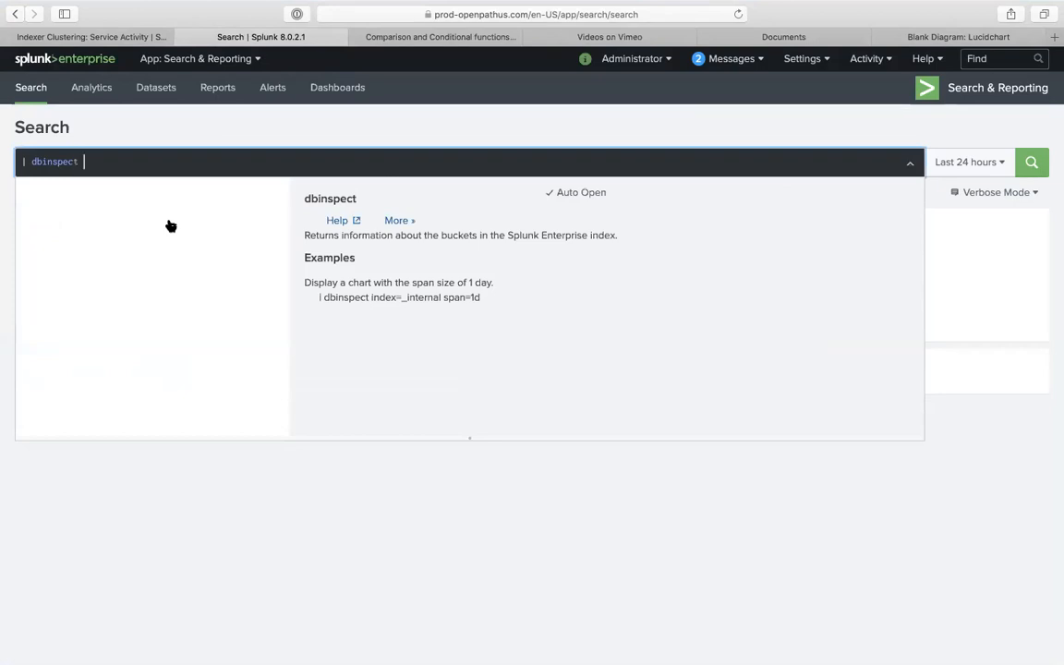
- Expand the full dbinspect description in the search assistant and review its syntax, including corruptonly
{"action": "left_click_drag", "start_coordinate": [371, 297], "coordinate": [471, 295]}
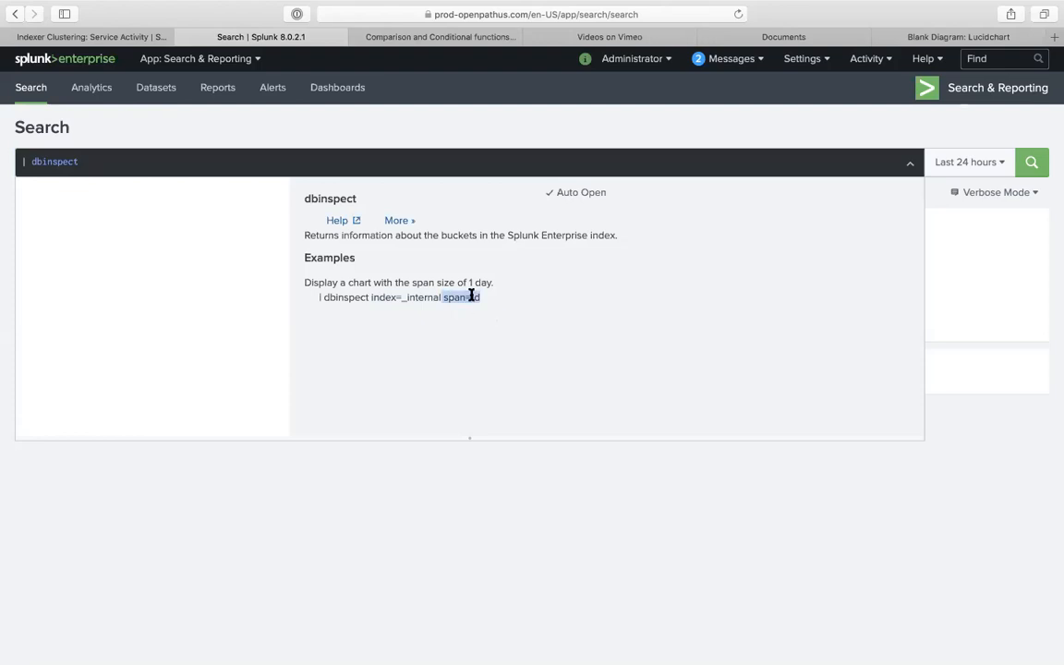
{"action": "left_click", "coordinate": [399, 223]}
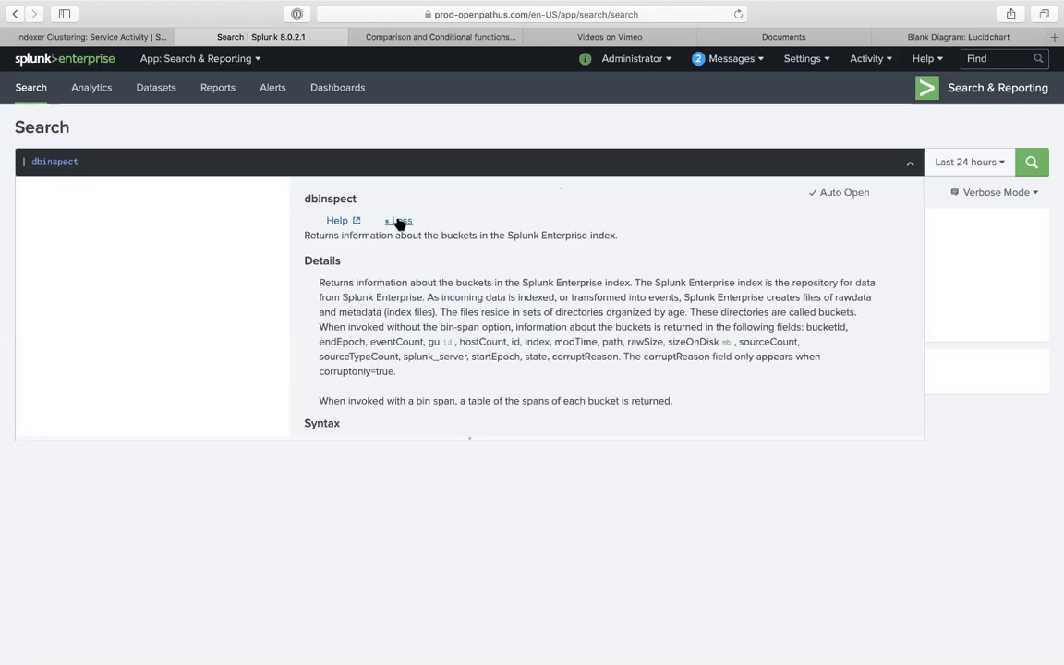
{"action": "scroll", "coordinate": [403, 351], "scroll_direction": "down", "scroll_amount": 5}
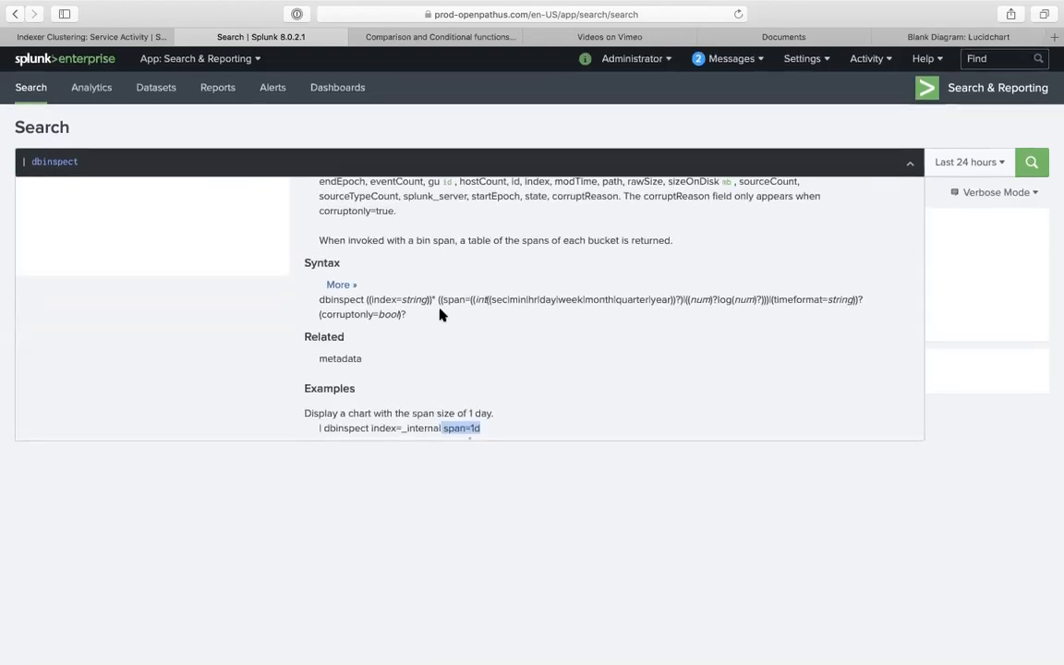
{"action": "double_click", "coordinate": [383, 314]}
{"action": "left_click", "coordinate": [367, 313]}
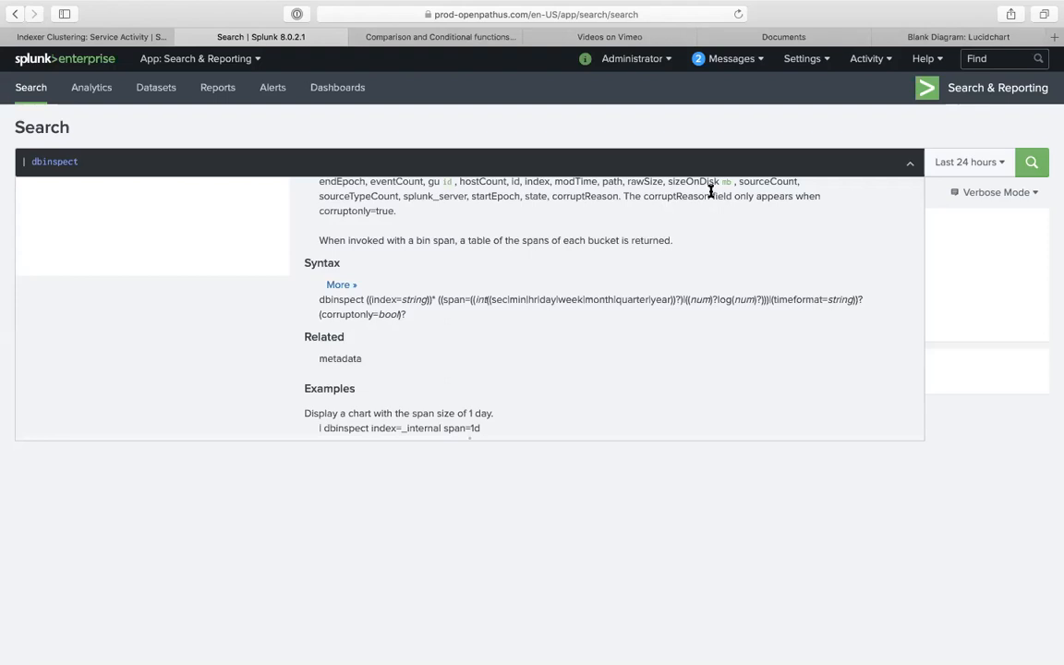
- Extend the query to '| dbinspect index=richino*' and run it
{"action": "left_click", "coordinate": [544, 175]}
{"action": "type", "text": "index"}
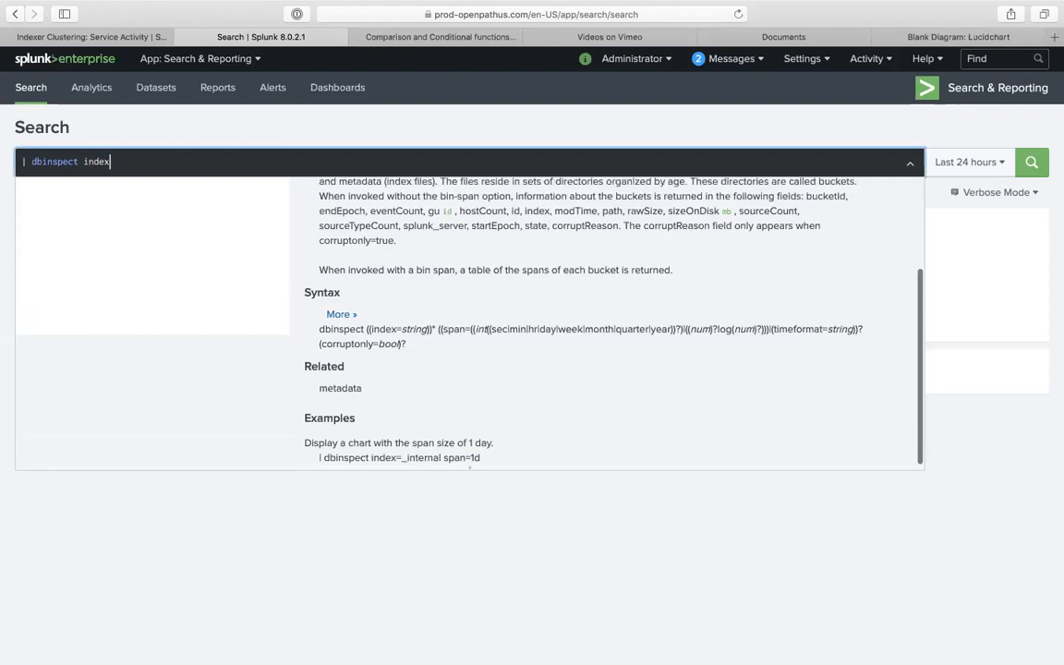
{"action": "type", "text": "=richino*"}
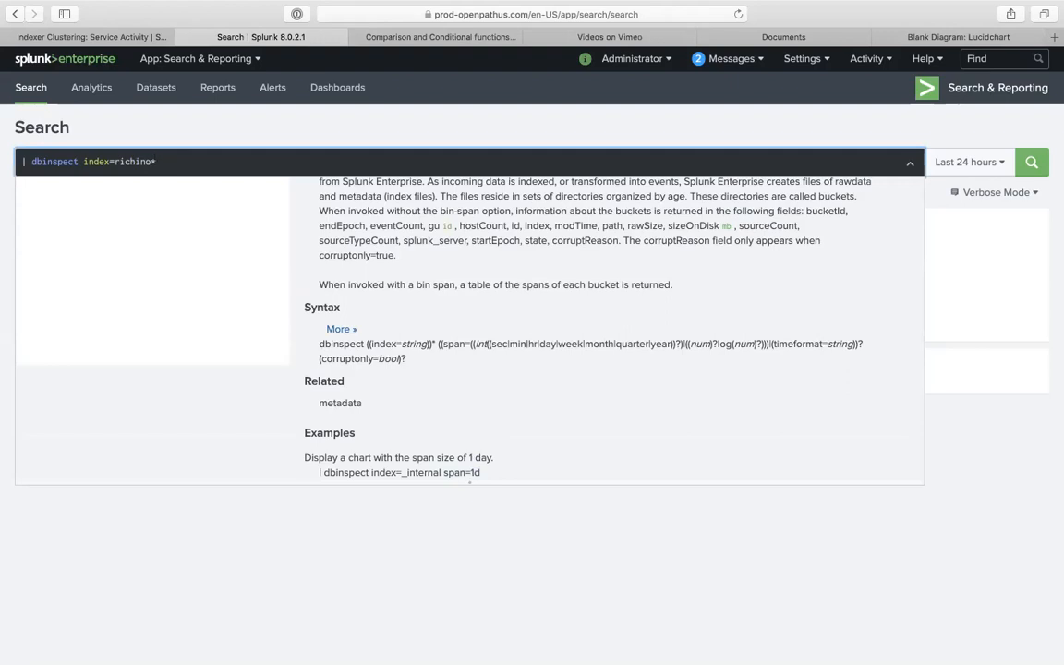
{"action": "key", "text": "Return"}
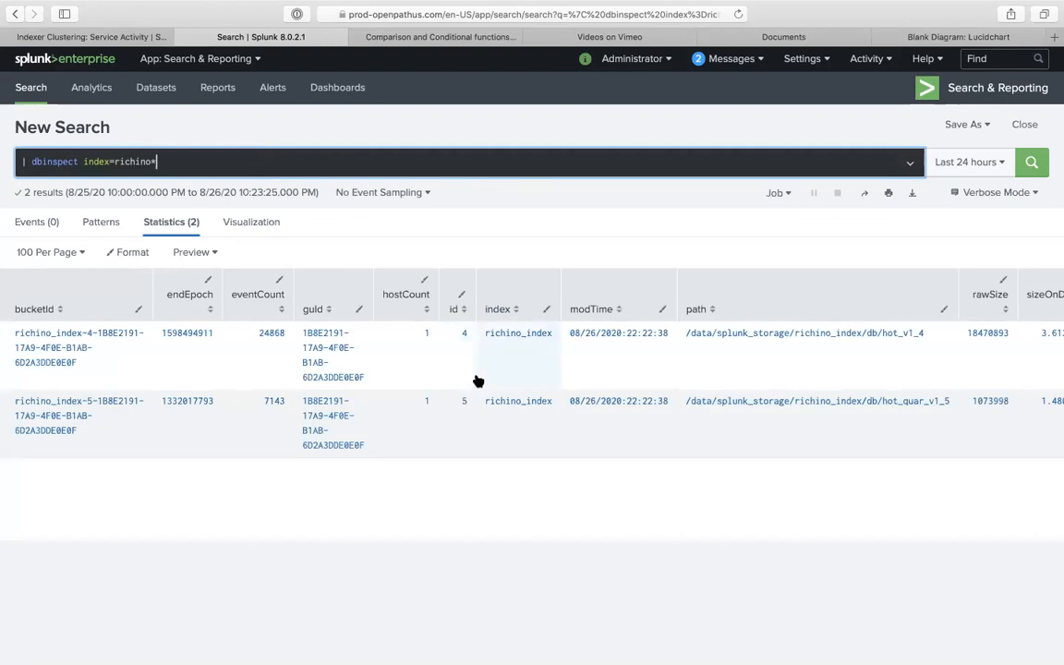
- Scroll through the bucket results and open the drilldown options for the first bucketId
{"action": "scroll", "coordinate": [477, 381], "scroll_direction": "right", "scroll_amount": 3}
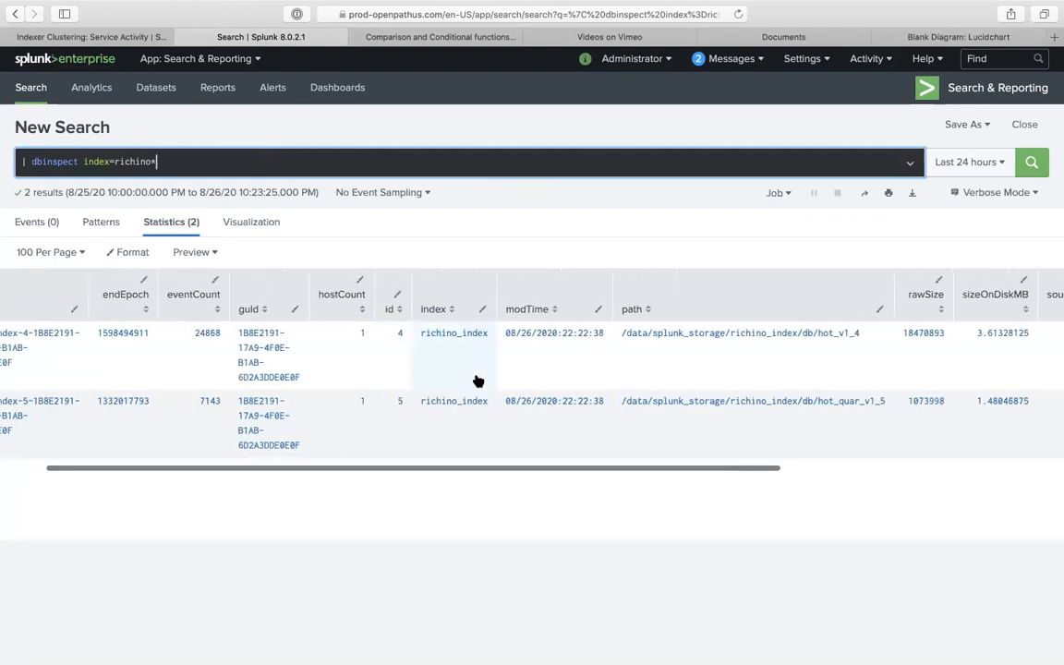
{"action": "scroll", "coordinate": [310, 374], "scroll_direction": "left", "scroll_amount": 3}
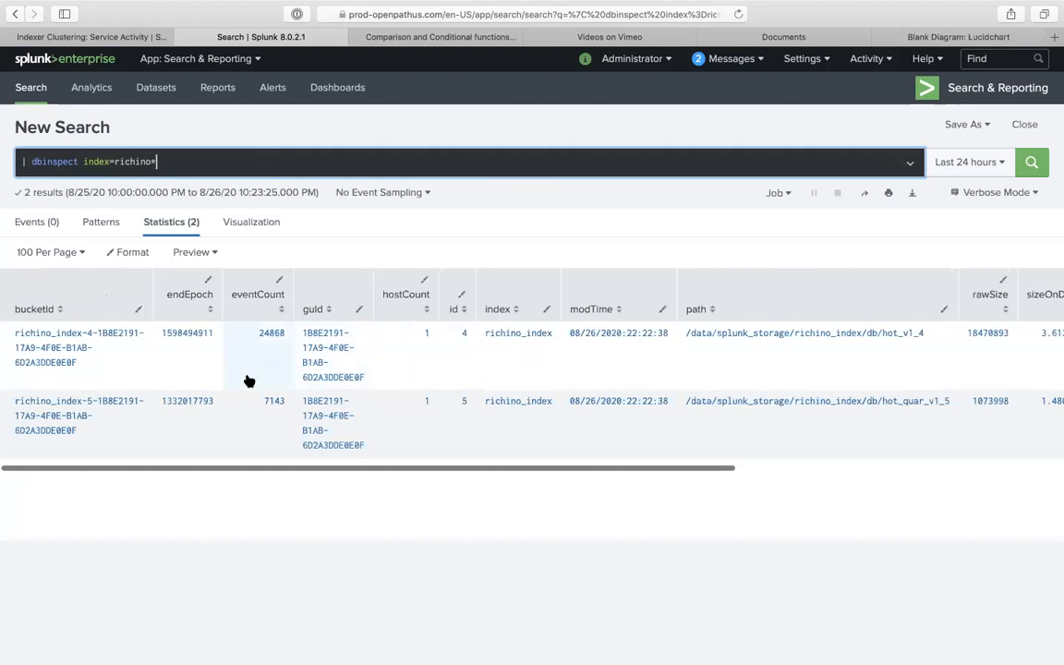
{"action": "left_click", "coordinate": [79, 362]}
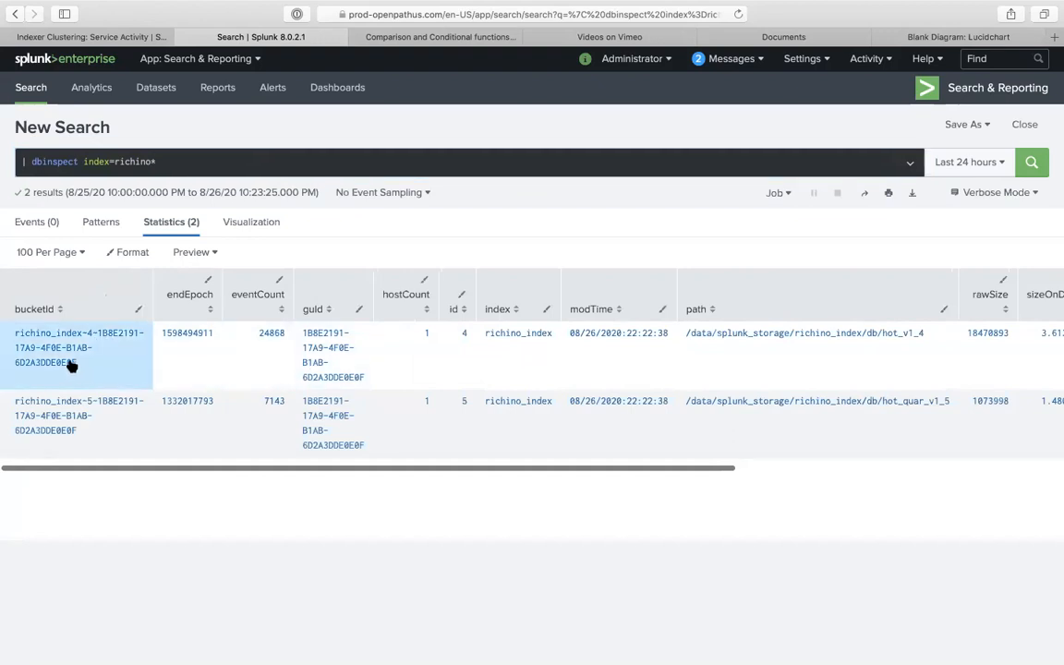
{"action": "left_click", "coordinate": [71, 366]}
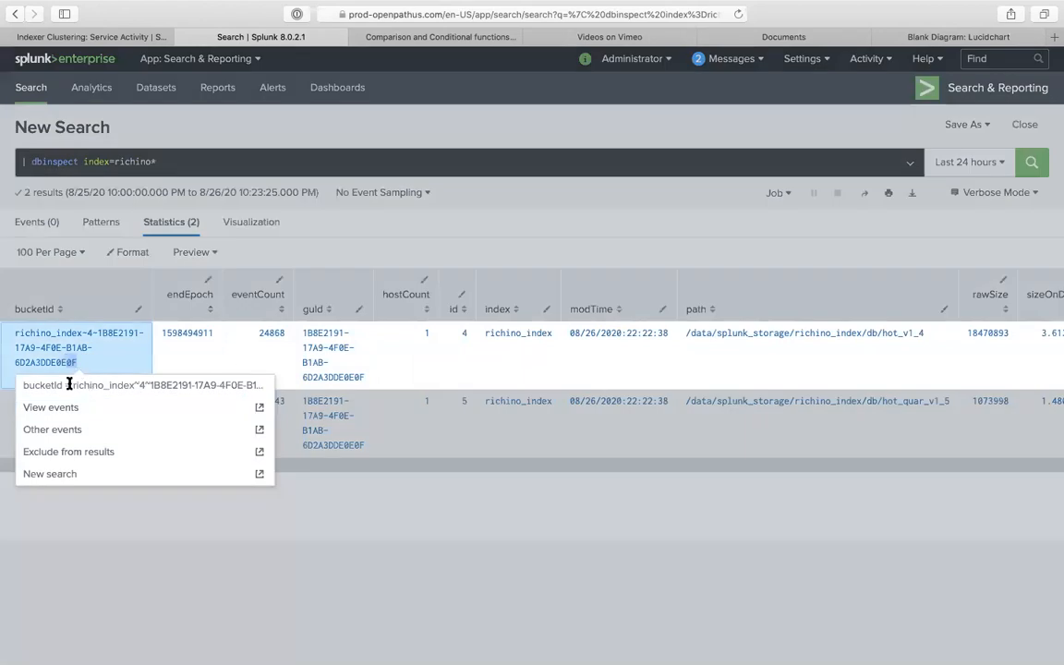
{"action": "left_click", "coordinate": [143, 392]}
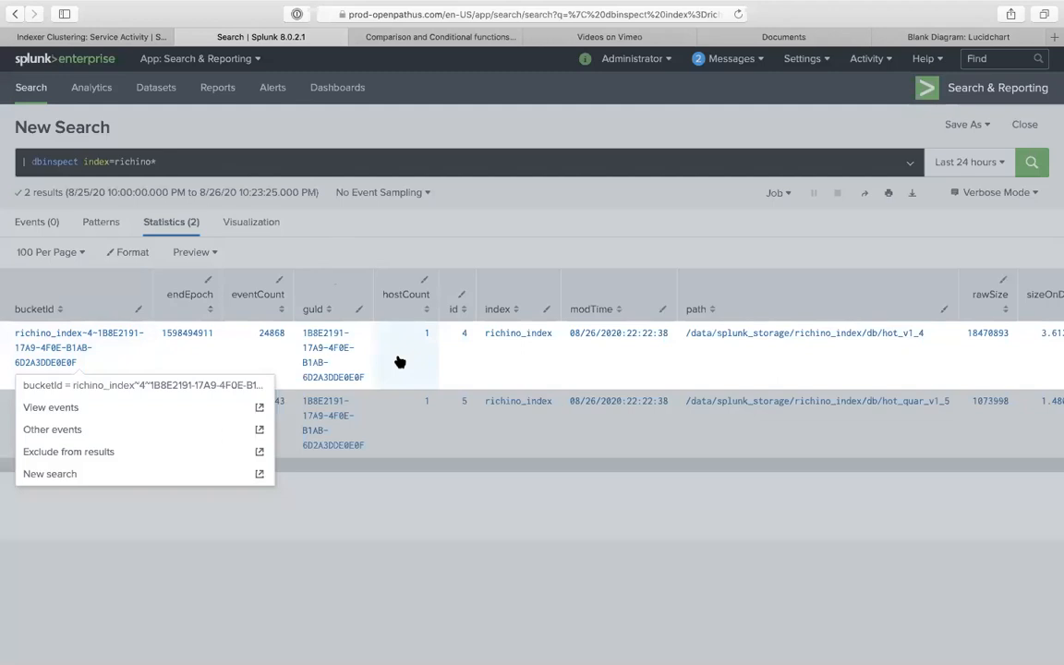
- Back in the Lucidchart diagram, select the bucket shape and its Bucket caption
{"action": "left_click", "coordinate": [900, 38]}
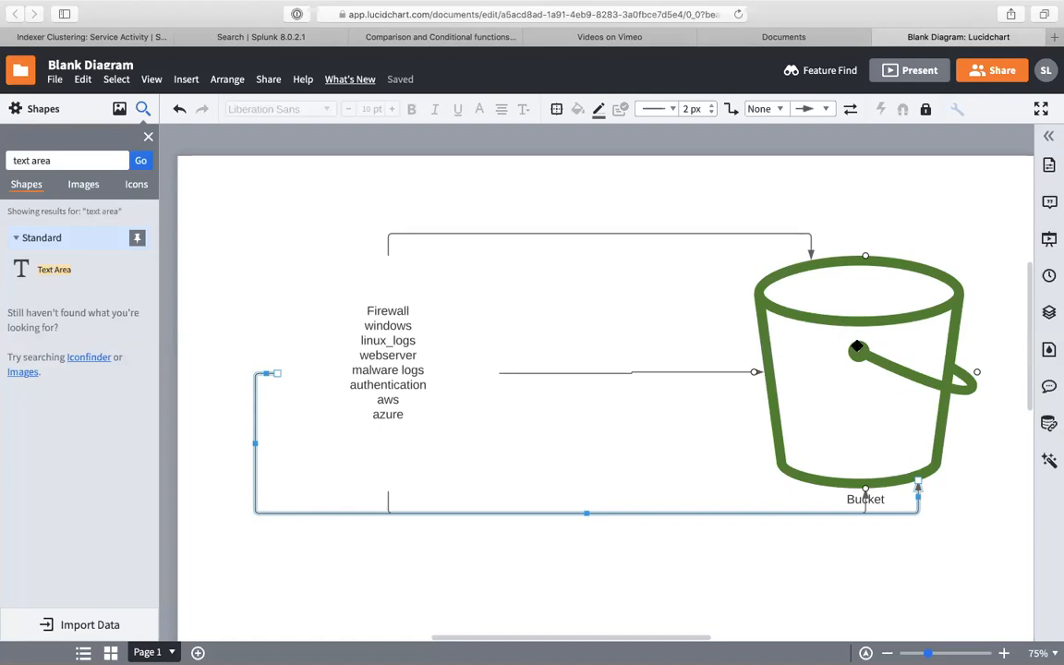
{"action": "left_click", "coordinate": [826, 402]}
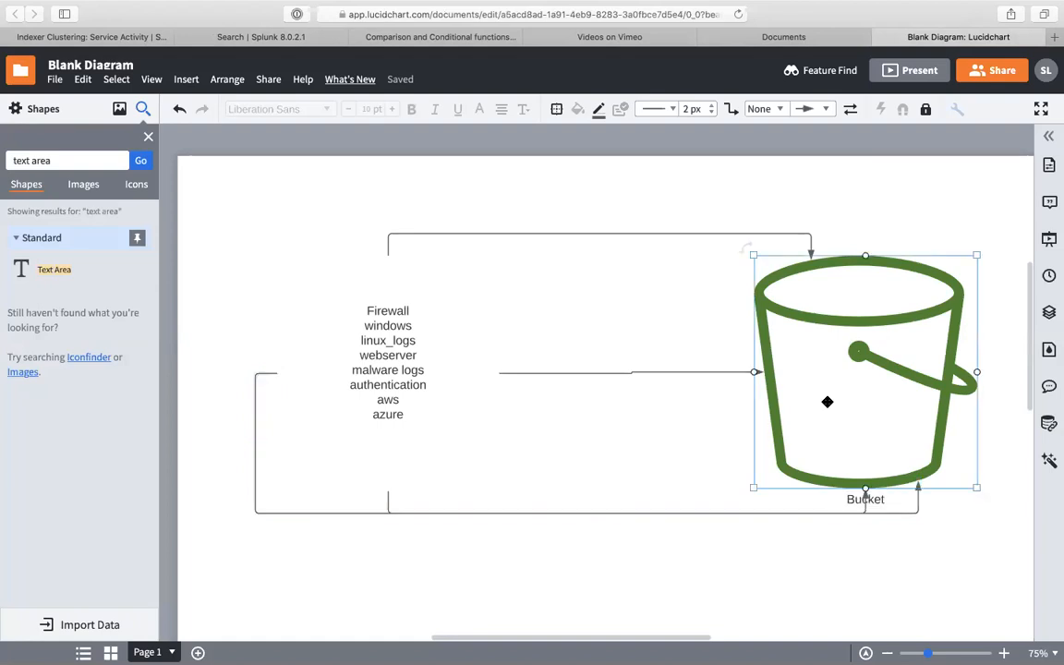
{"action": "left_click", "coordinate": [848, 444]}
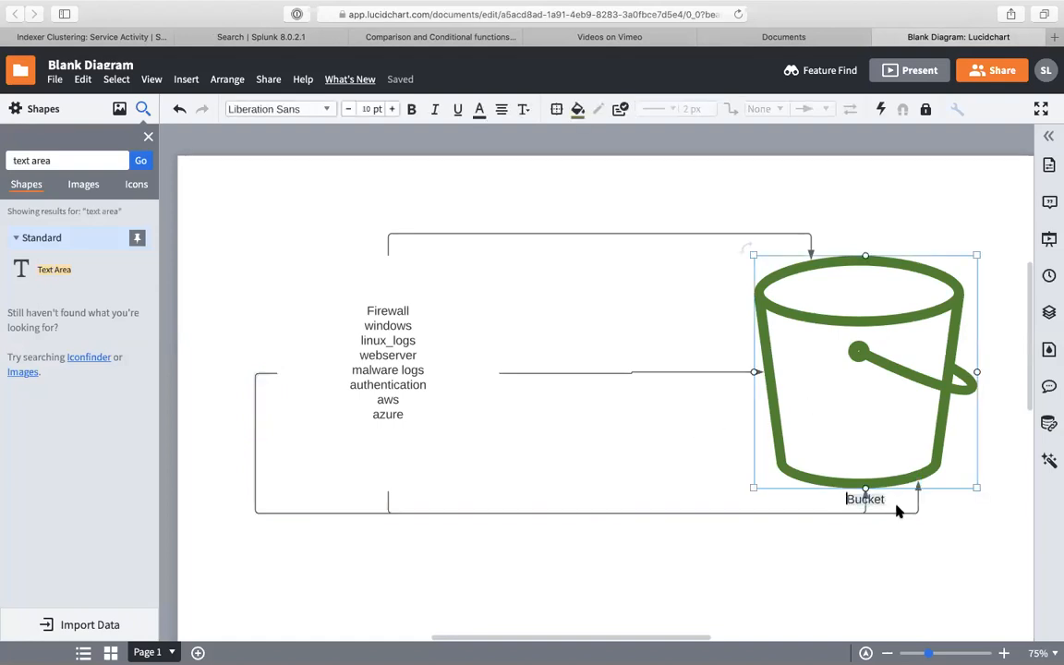
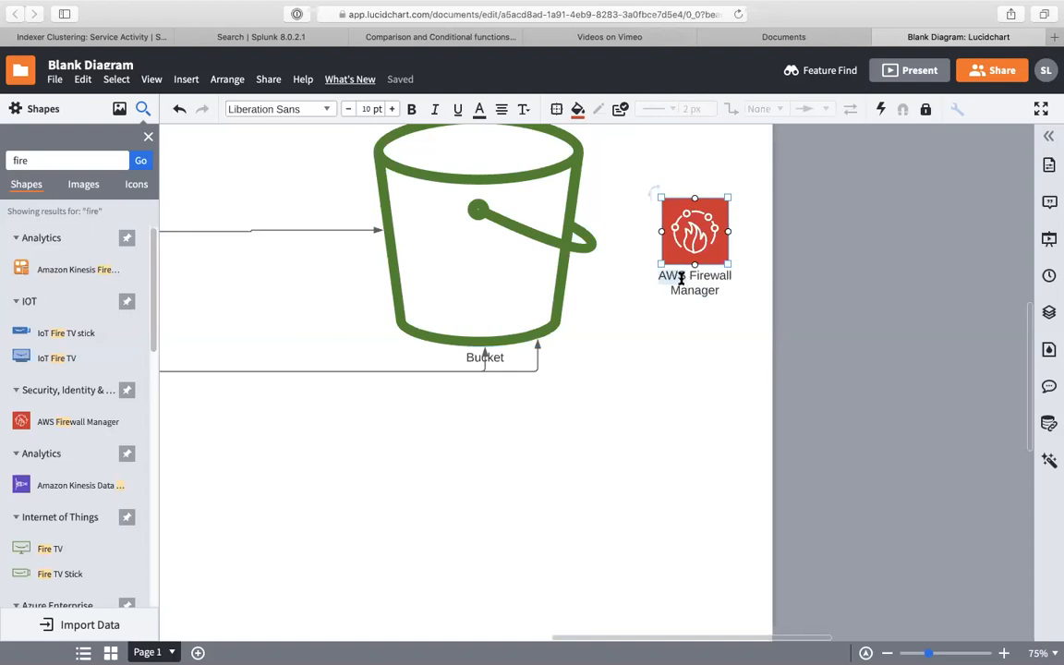
- Replace the fire icon's label with 'Hot bucket'
{"action": "key", "text": "super+a"}
{"action": "key", "text": "BackSpace"}
{"action": "type", "text": "Hot bucket"}
{"action": "key", "text": "Escape"}
- Duplicate the bucket group with its connectors and Hot bucket icon, placing the copy below
{"action": "left_click", "coordinate": [527, 444]}
{"action": "scroll", "coordinate": [527, 444], "scroll_direction": "left", "scroll_amount": 3}
{"action": "scroll", "coordinate": [527, 444], "scroll_direction": "down", "scroll_amount": 1}
{"action": "scroll", "coordinate": [605, 436], "scroll_direction": "up", "scroll_amount": 3}
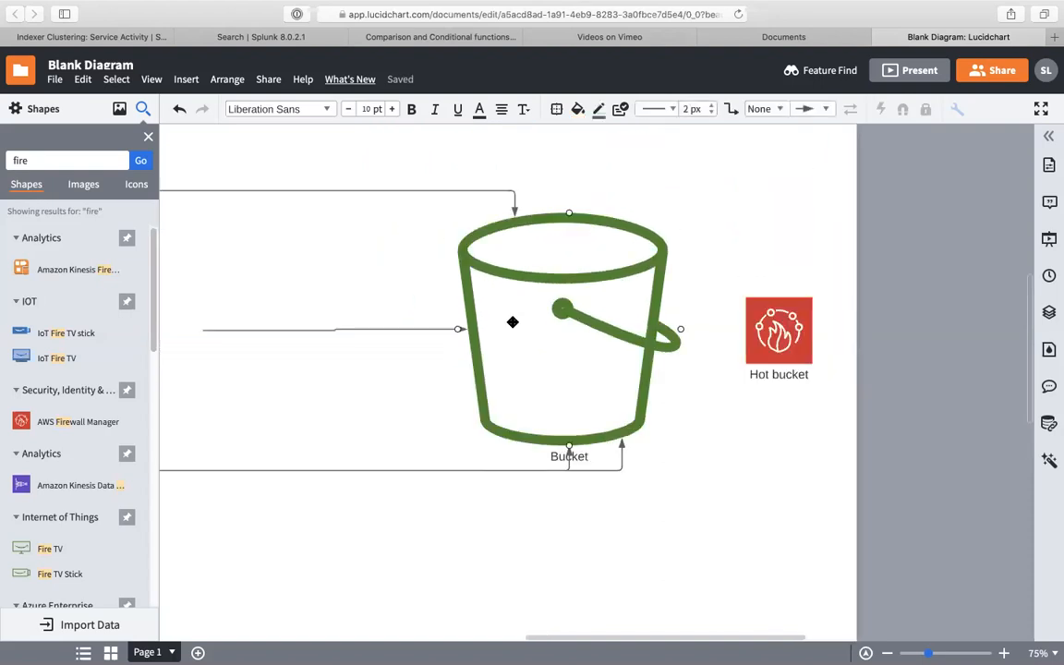
{"action": "left_click_drag", "start_coordinate": [420, 230], "coordinate": [808, 478]}
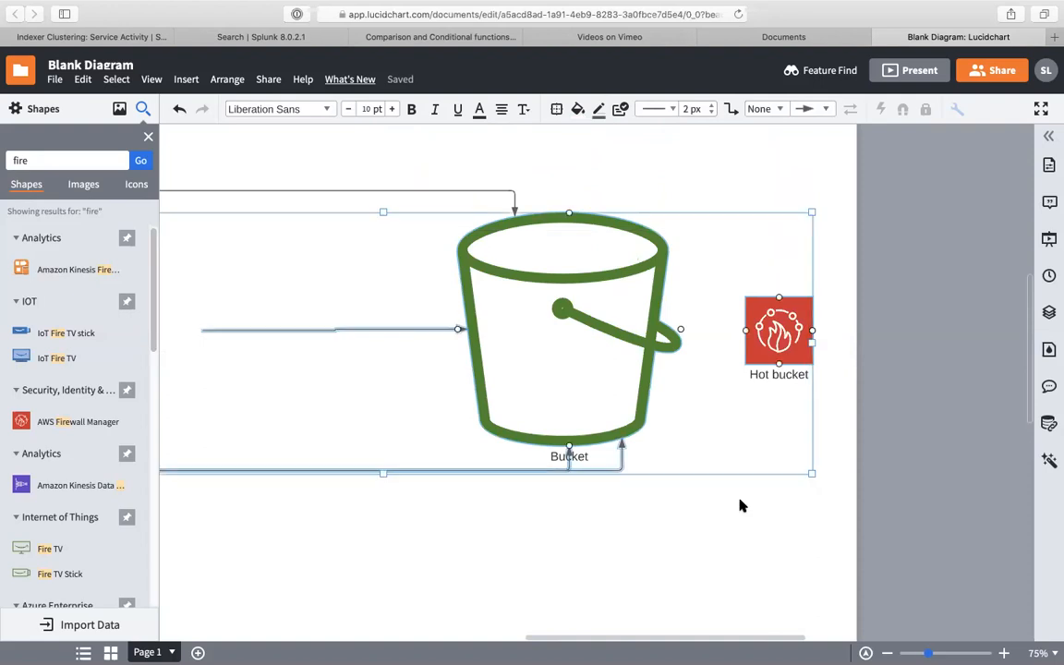
{"action": "scroll", "coordinate": [739, 500], "scroll_direction": "down", "scroll_amount": 5}
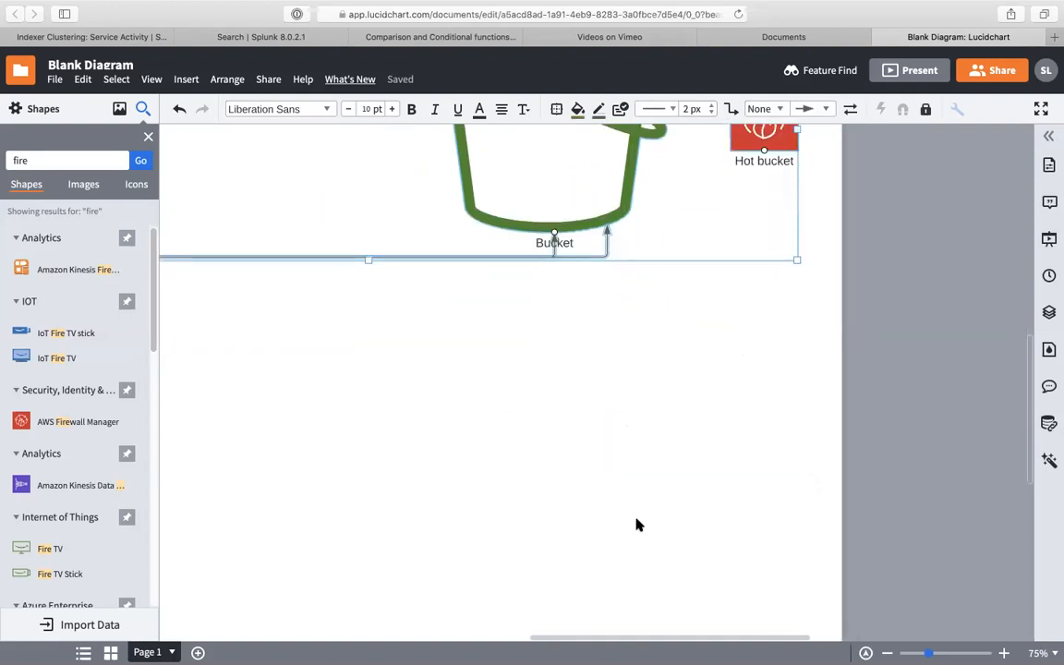
{"action": "key", "text": "super+v"}
{"action": "key", "text": "Down"}
{"action": "key", "text": "Down"}
{"action": "key", "text": "Down"}
{"action": "key", "text": "Down"}
{"action": "key", "text": "Down"}
{"action": "key", "text": "Down"}
{"action": "key", "text": "Down"}
{"action": "key", "text": "Down"}
{"action": "key", "text": "Down"}
{"action": "key", "text": "Down"}
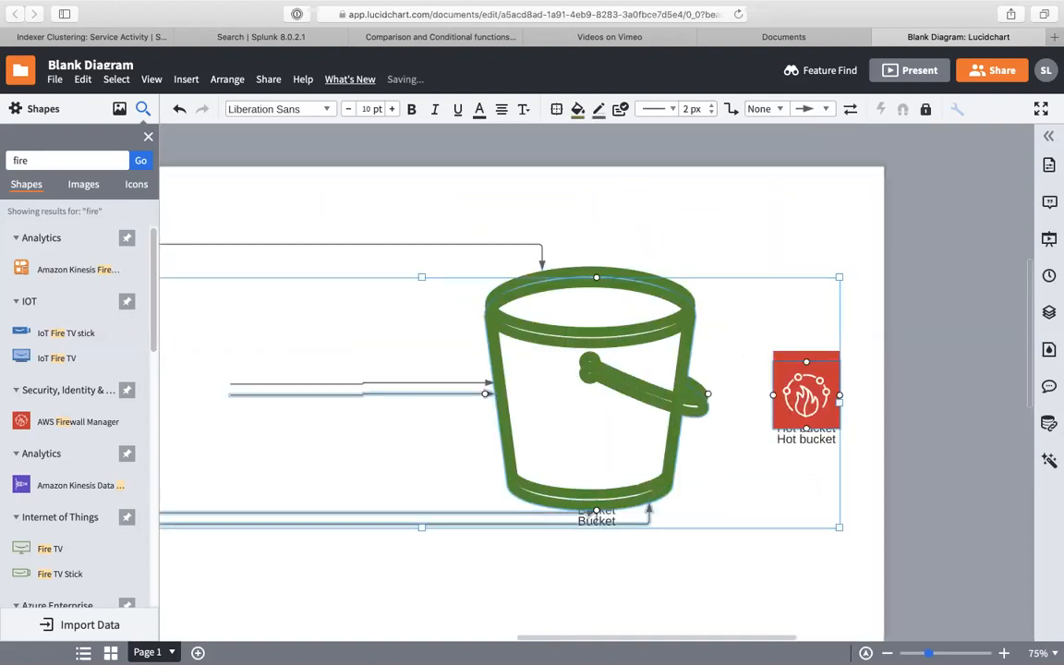
{"action": "key", "text": "Down"}
{"action": "key", "text": "Down"}
{"action": "key", "text": "Down"}
{"action": "key", "text": "Down"}
{"action": "key", "text": "Down"}
{"action": "key", "text": "Down"}
{"action": "key", "text": "Down"}
{"action": "key", "text": "Down"}
{"action": "key", "text": "Down"}
{"action": "key", "text": "Down"}
{"action": "key", "text": "Down"}
{"action": "key", "text": "Down"}
{"action": "key", "text": "Down"}
{"action": "key", "text": "Down"}
{"action": "key", "text": "Down"}
{"action": "key", "text": "Down"}
{"action": "key", "text": "Down"}
{"action": "key", "text": "Down"}
{"action": "key", "text": "Down"}
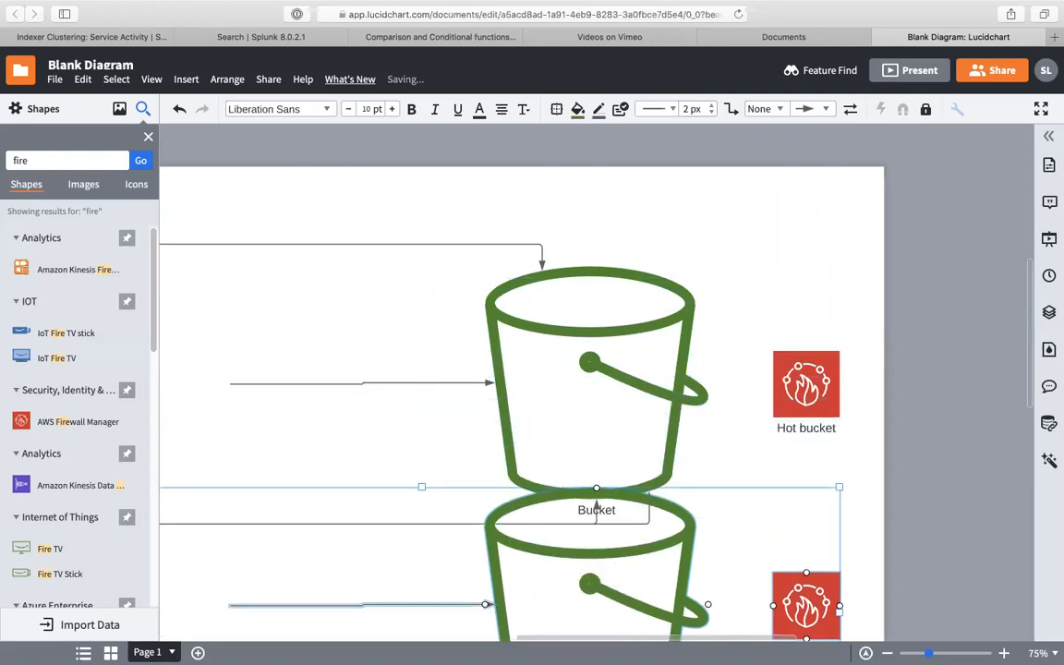
{"action": "scroll", "coordinate": [586, 354], "scroll_direction": "down", "scroll_amount": 8}
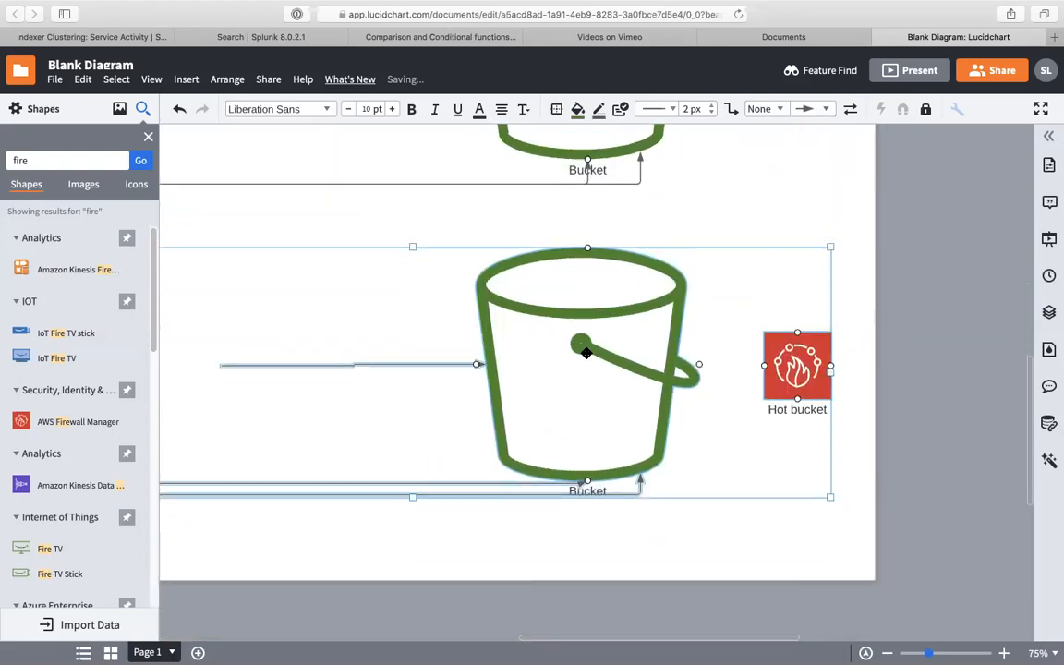
{"action": "key", "text": "Down"}
{"action": "key", "text": "Down"}
{"action": "key", "text": "Down"}
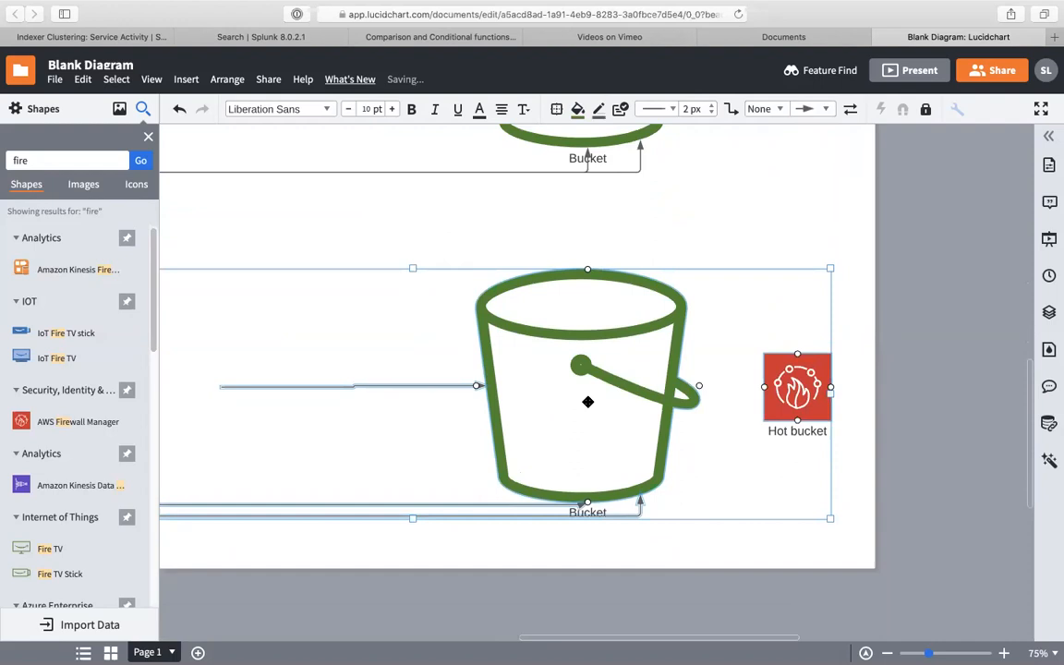
{"action": "key", "text": "Up"}
{"action": "key", "text": "Escape"}
{"action": "left_click", "coordinate": [611, 146]}
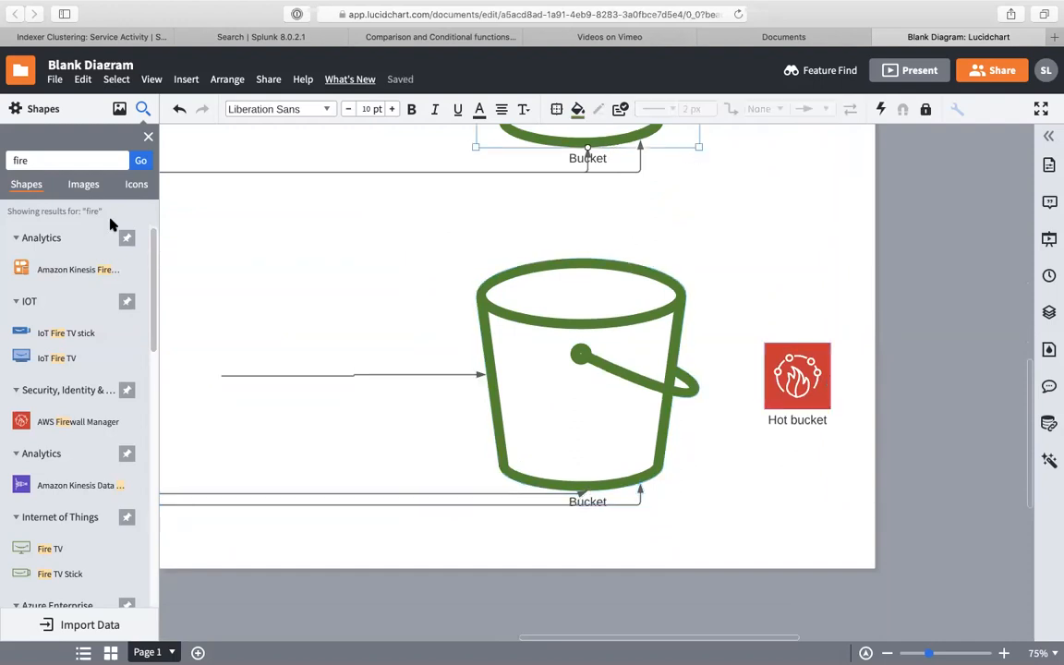
- Search shapes for 'arrow' and place a Down Arrow between the two buckets
{"action": "left_click", "coordinate": [86, 158]}
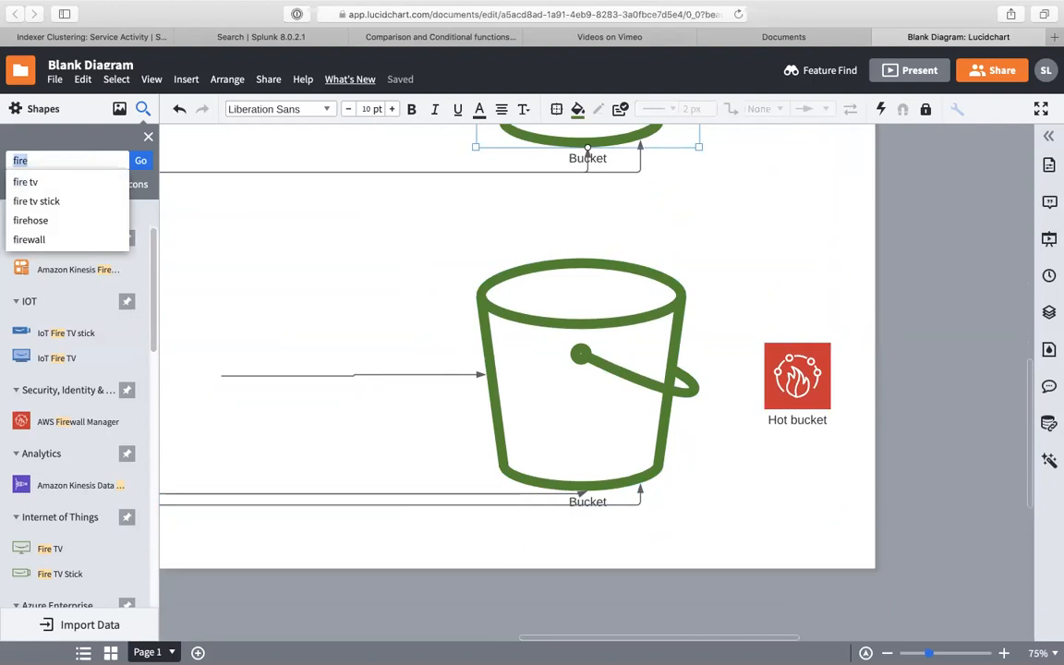
{"action": "type", "text": "rol"}
{"action": "key", "text": "BackSpace"}
{"action": "key", "text": "BackSpace"}
{"action": "key", "text": "BackSpace"}
{"action": "type", "text": "arrow"}
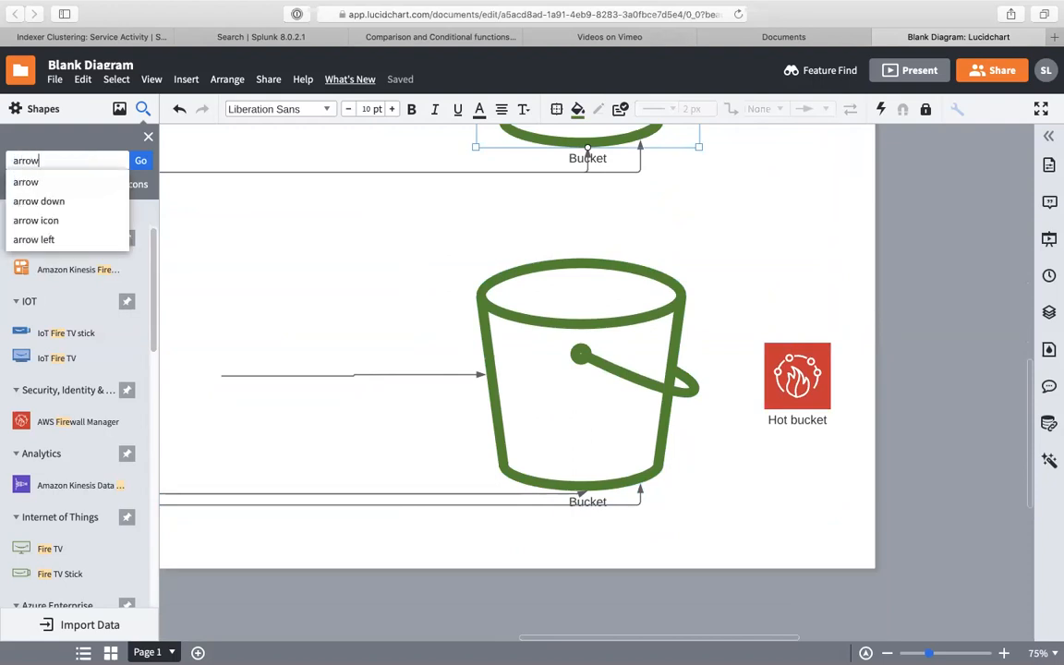
{"action": "key", "text": "Return"}
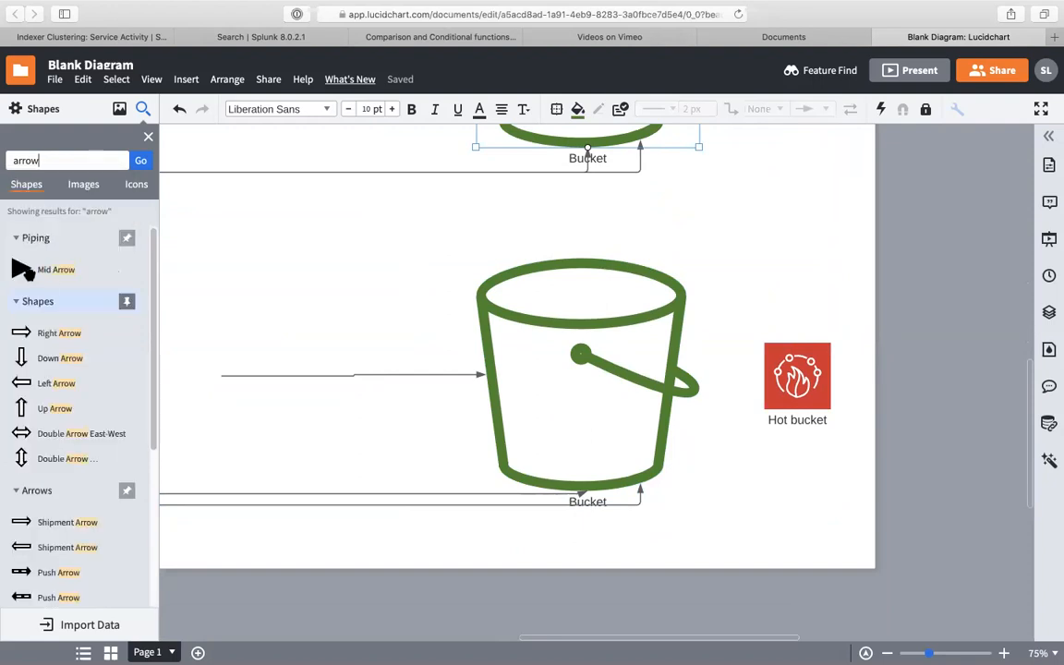
{"action": "left_click_drag", "start_coordinate": [45, 367], "coordinate": [681, 224]}
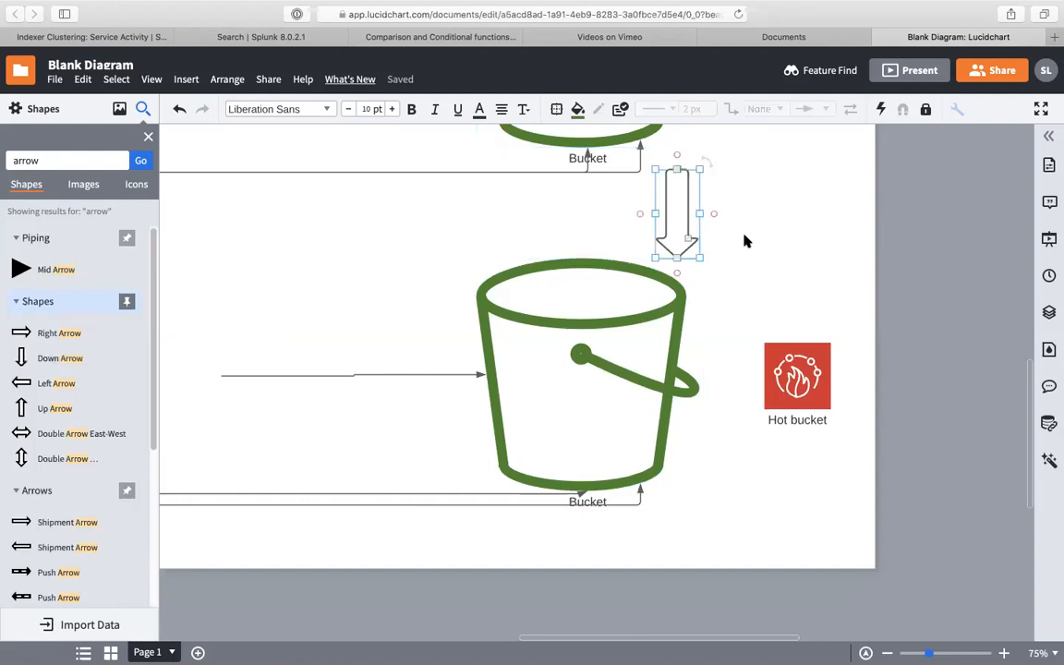
- Change the lower fire icon's label to 'Warm bucket'
{"action": "double_click", "coordinate": [781, 421]}
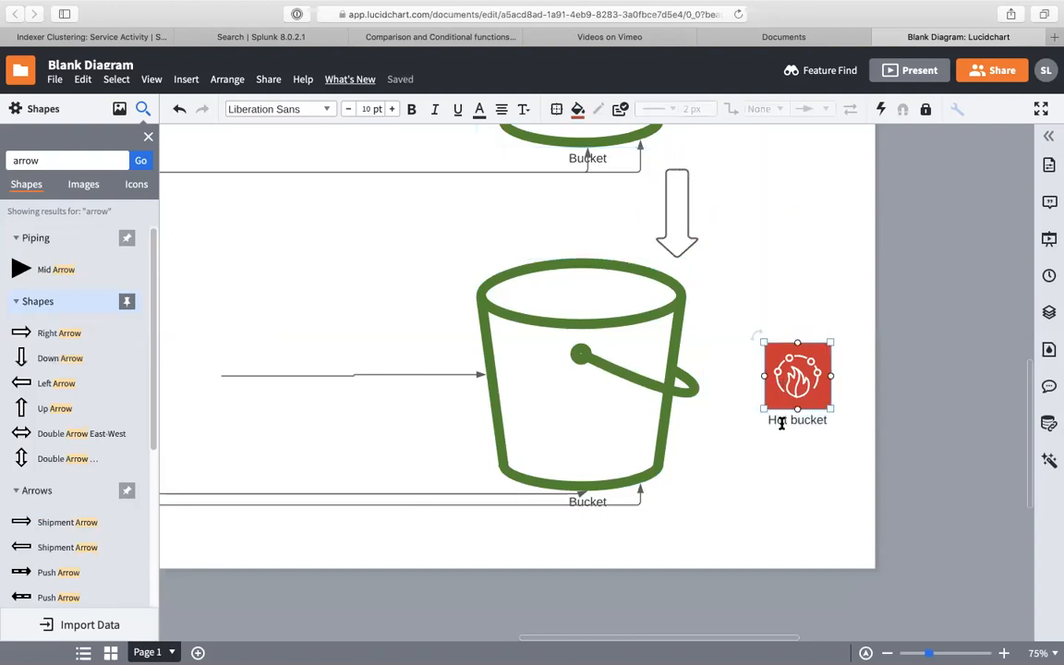
{"action": "key", "text": "BackSpace"}
{"action": "key", "text": "BackSpace"}
{"action": "key", "text": "BackSpace"}
{"action": "type", "text": "Warm"}
- Try shape searches for 'warm', 'warmsun' and 'n', then move over to the Citrix space
{"action": "double_click", "coordinate": [62, 155]}
{"action": "type", "text": "warm"}
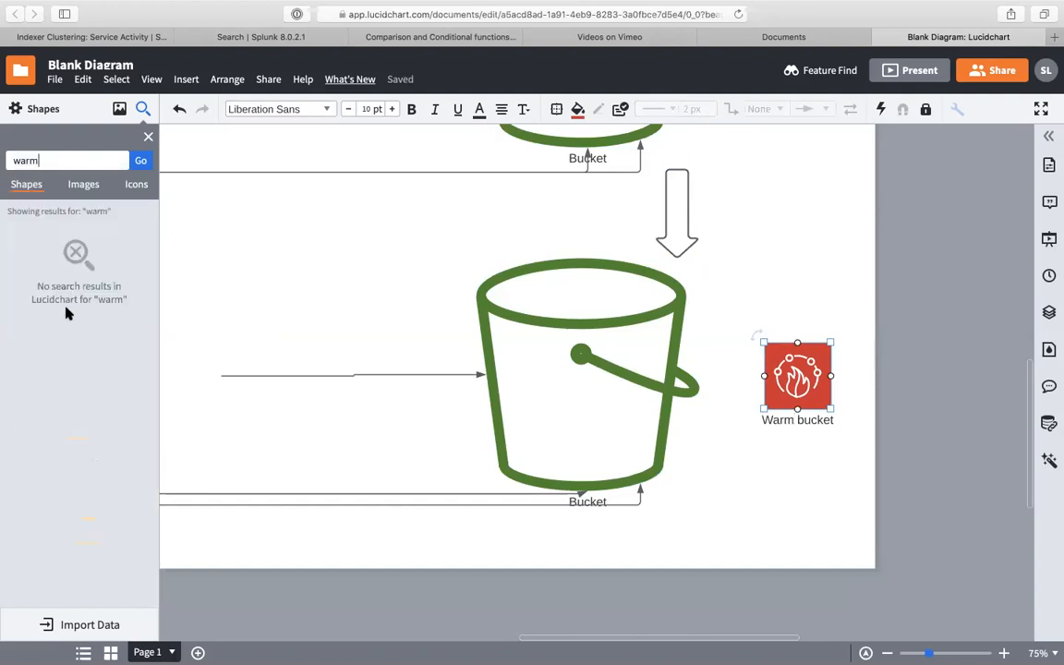
{"action": "double_click", "coordinate": [51, 159]}
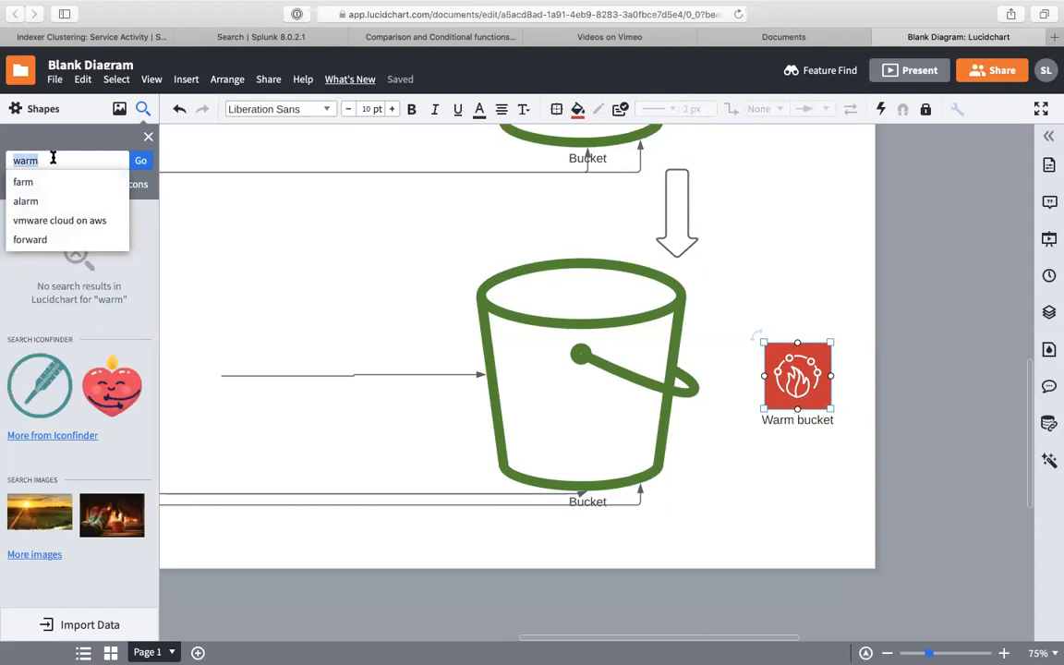
{"action": "left_click", "coordinate": [51, 159]}
{"action": "type", "text": "sun"}
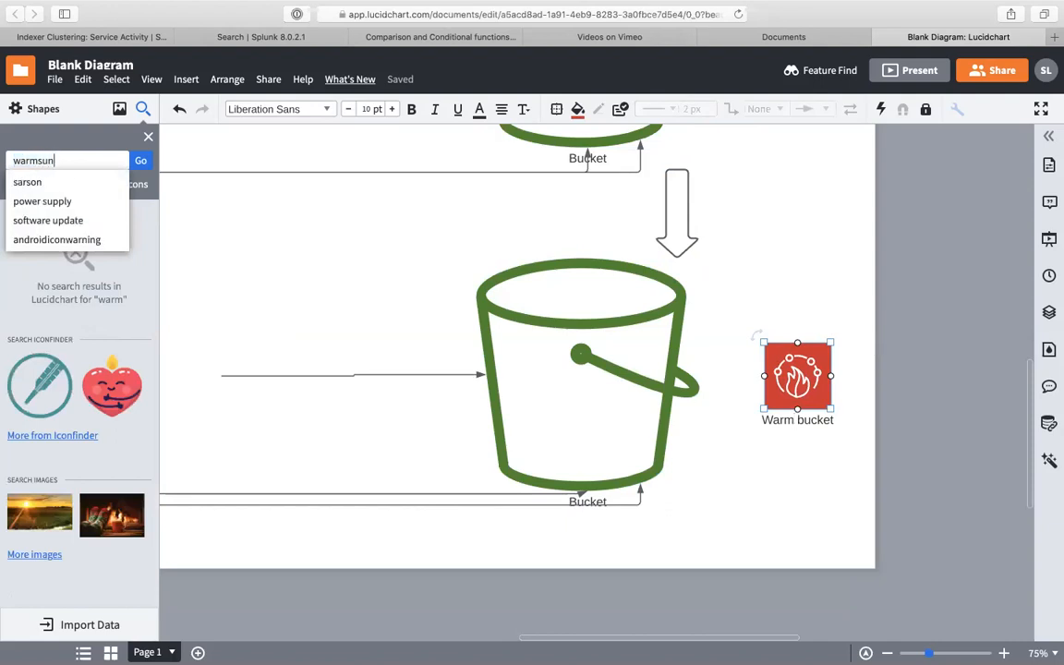
{"action": "key", "text": "Return"}
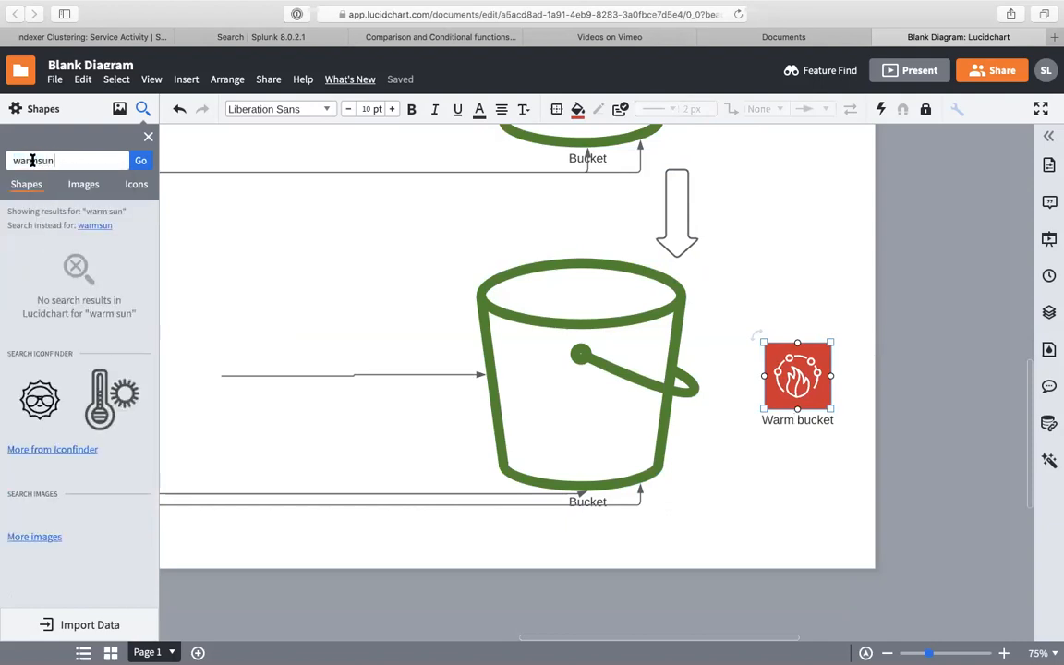
{"action": "double_click", "coordinate": [33, 161]}
{"action": "type", "text": "n"}
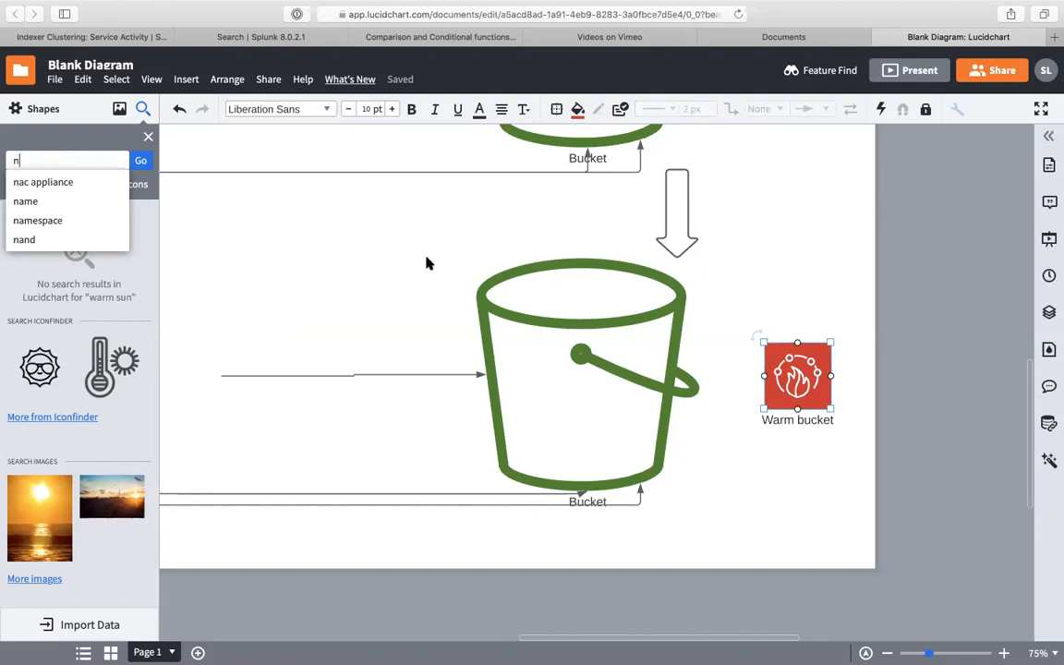
{"action": "key", "text": "ctrl+Up"}
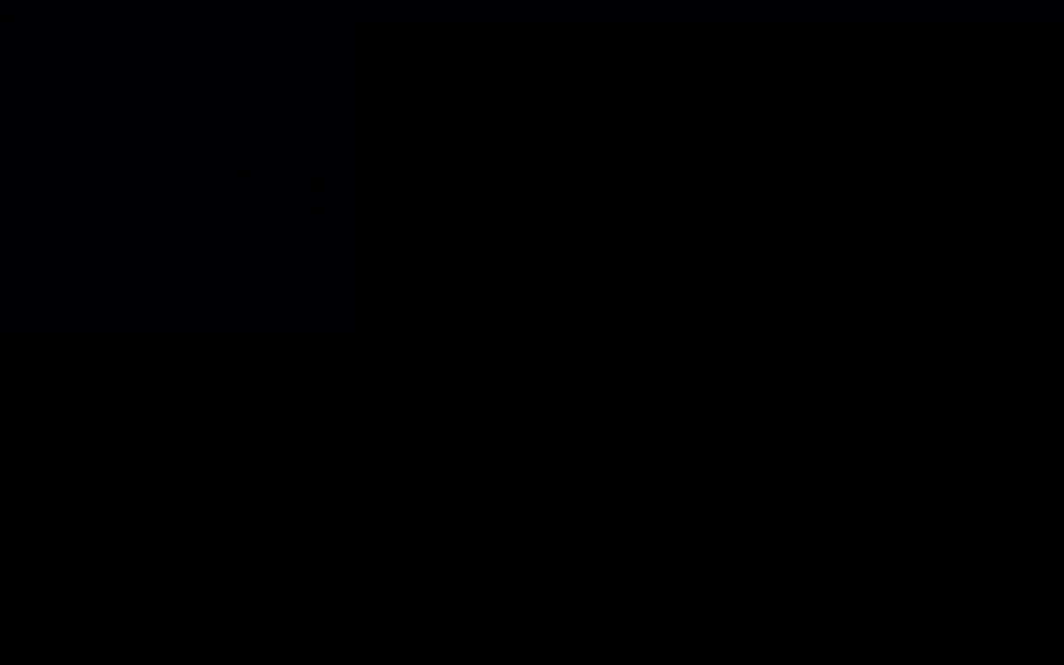
- Bring up the Citrix session's disconnect prompt, then switch to the WhatsApp space
{"action": "key", "text": "ctrl+Up"}
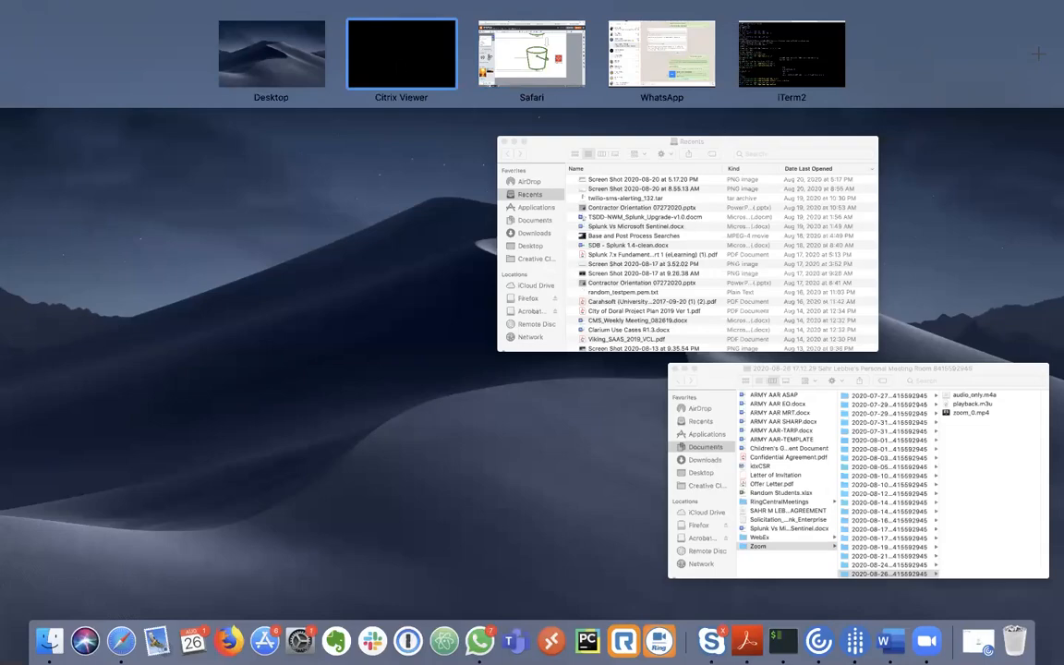
{"action": "key", "text": "ctrl+Up"}
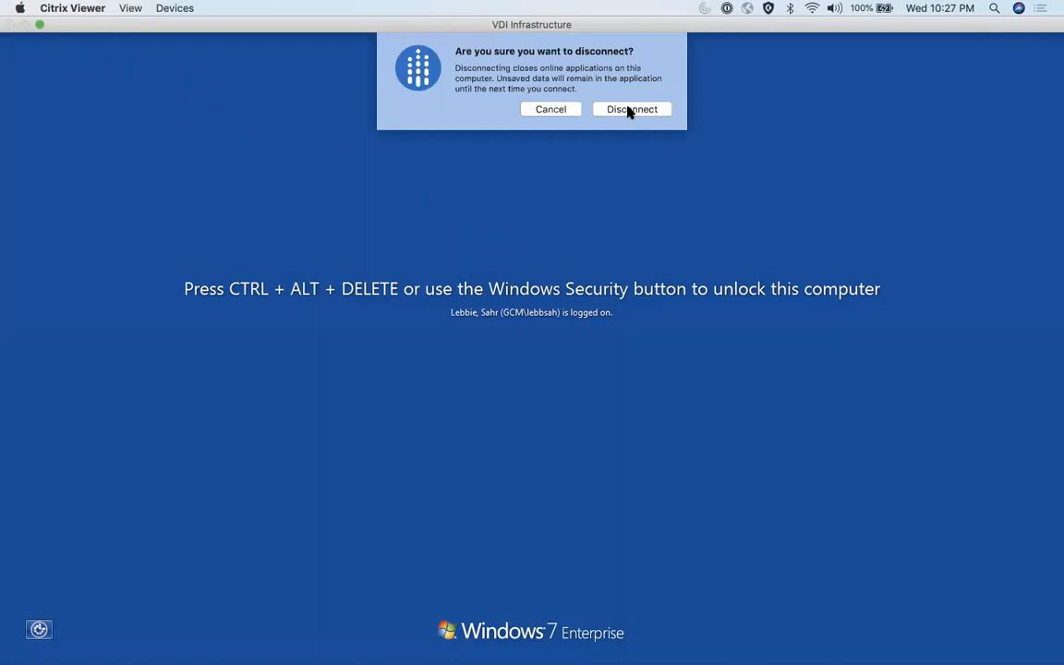
{"action": "key", "text": "ctrl+Right"}
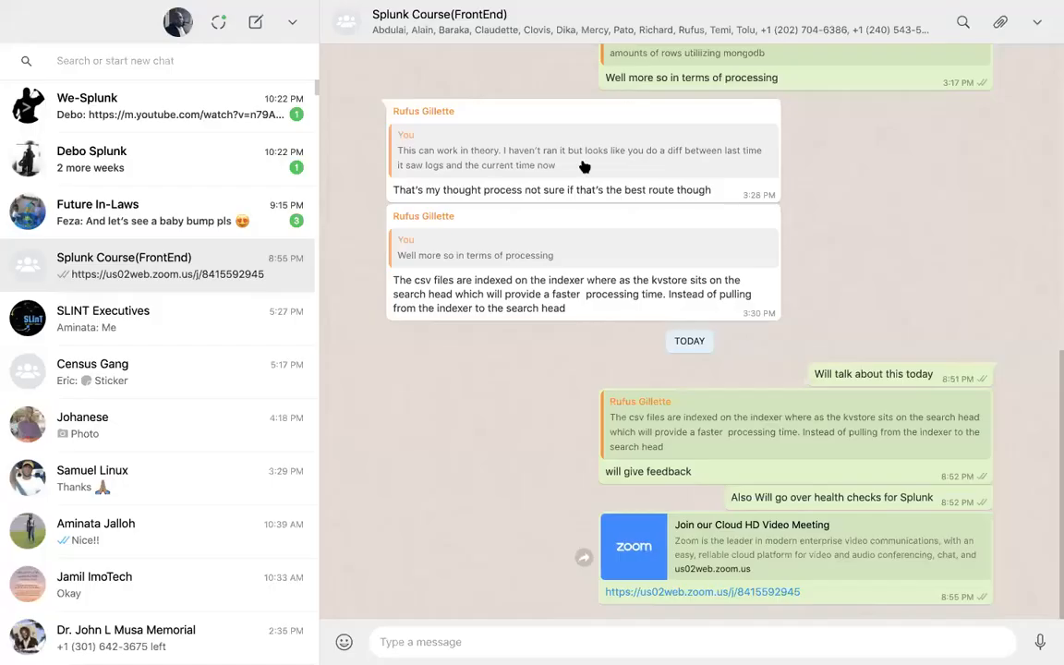
- Switch from WhatsApp back to the Lucidchart space
{"action": "key", "text": "ctrl+Left"}
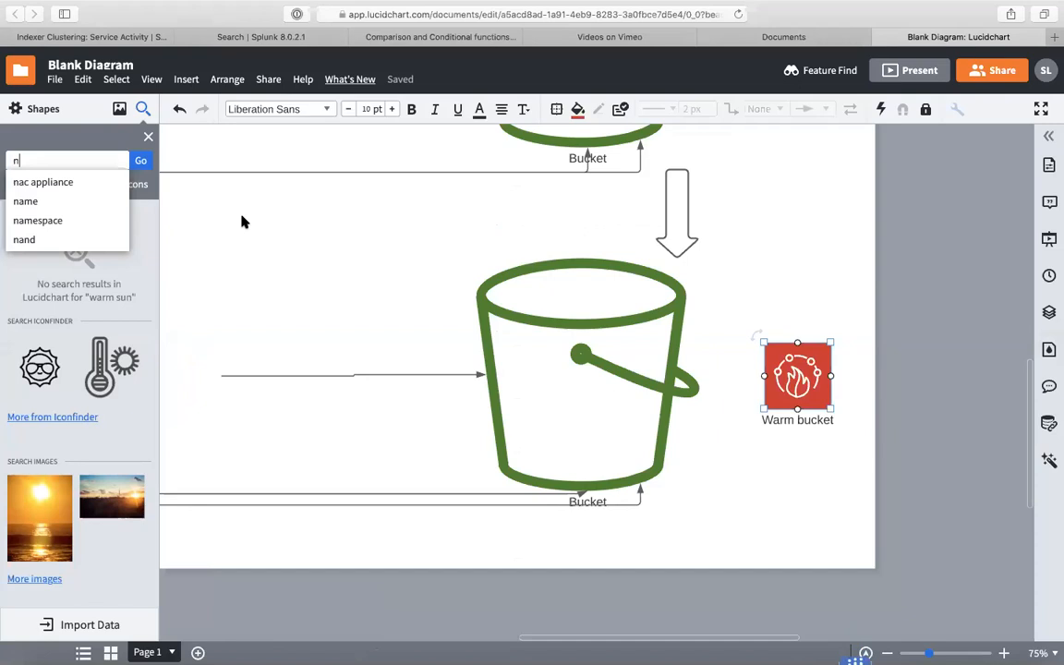
- Return to the Safari diagram and run the shape search for 'n'
{"action": "key", "text": "ctrl+Up"}
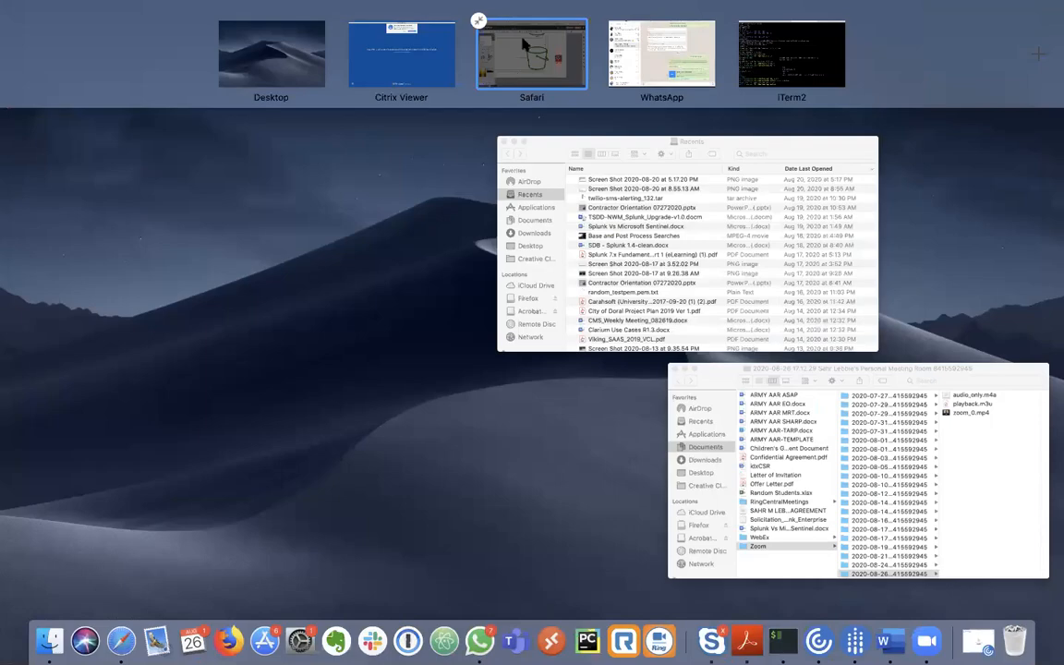
{"action": "left_click", "coordinate": [515, 69]}
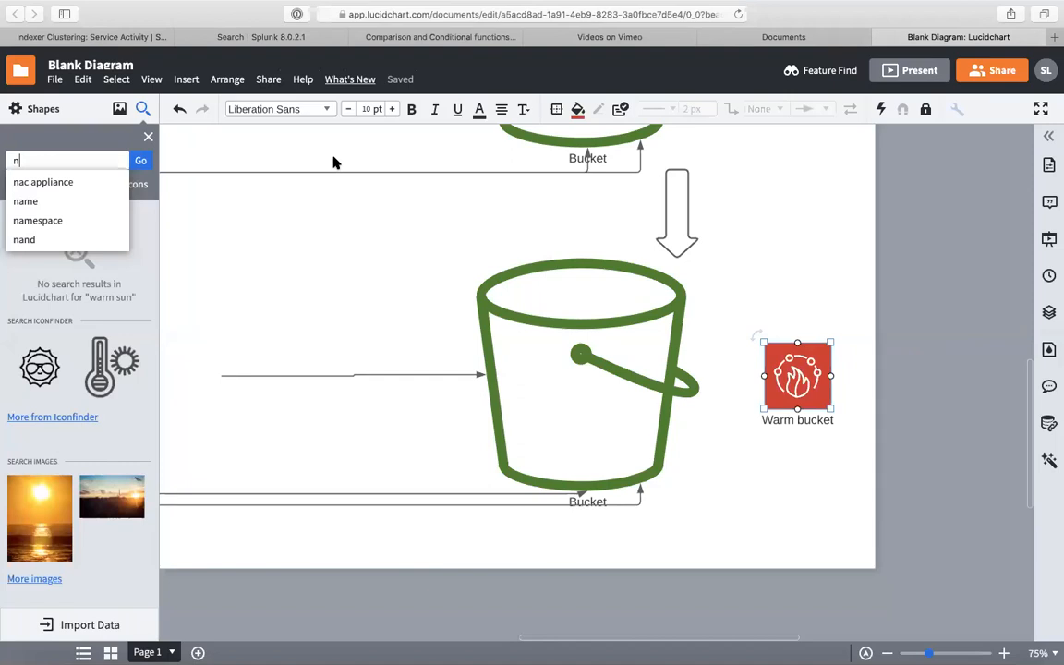
{"action": "key", "text": "Return"}
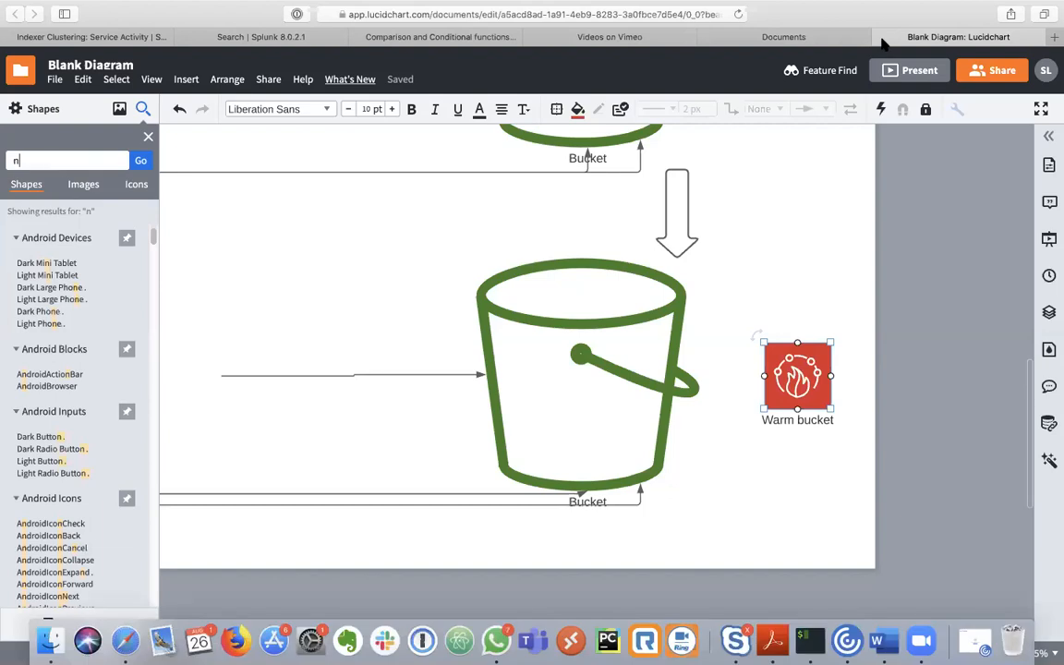
- Return to Safari and close the Blank Diagram tab
{"action": "key", "text": "ctrl+Up"}
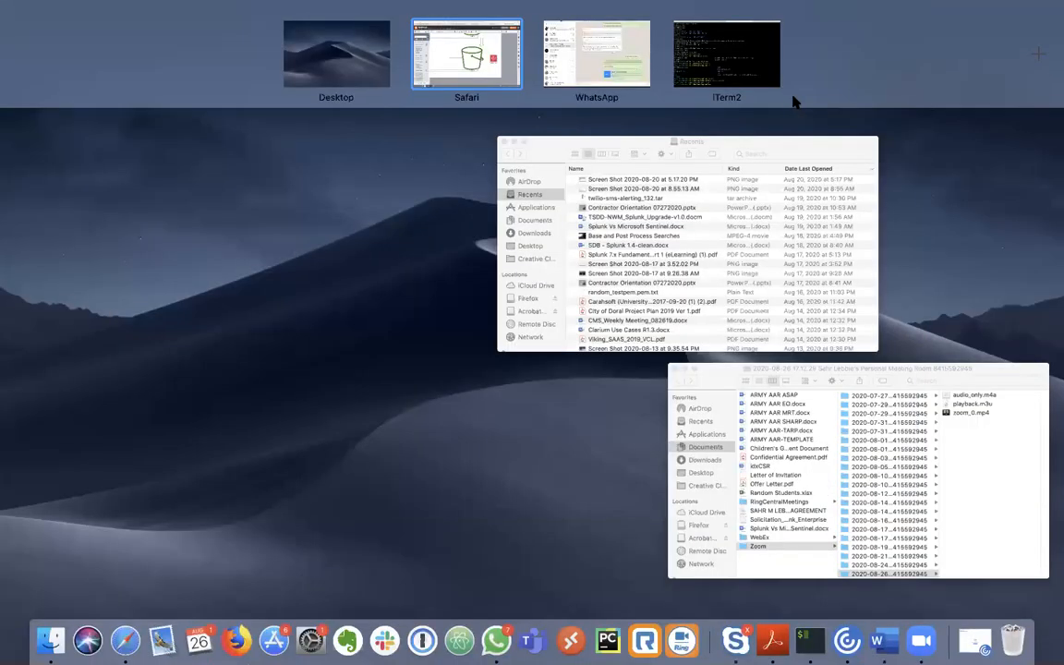
{"action": "left_click", "coordinate": [499, 74]}
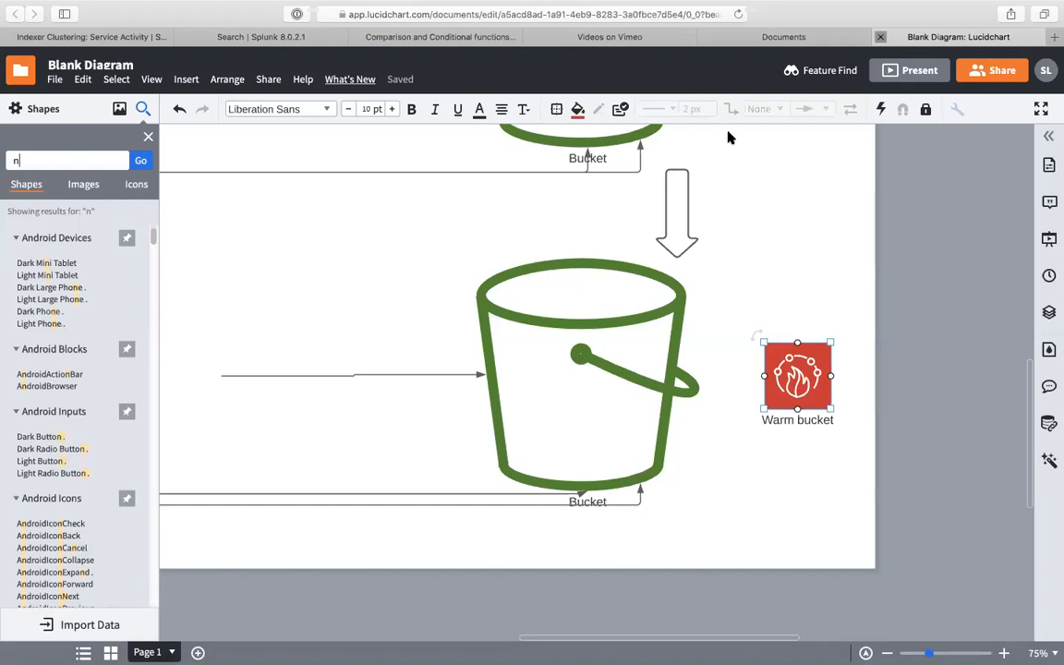
{"action": "key", "text": "super+w"}
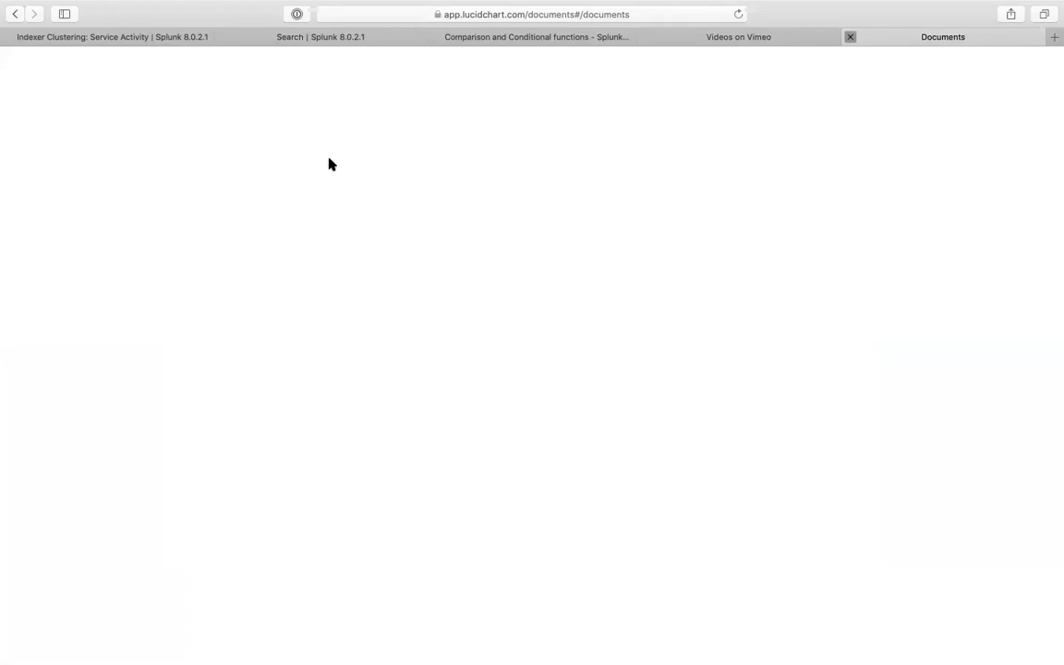
- Go to the desktop and force quit Citrix Workspace from the Apple menu
{"action": "key", "text": "ctrl+Left"}
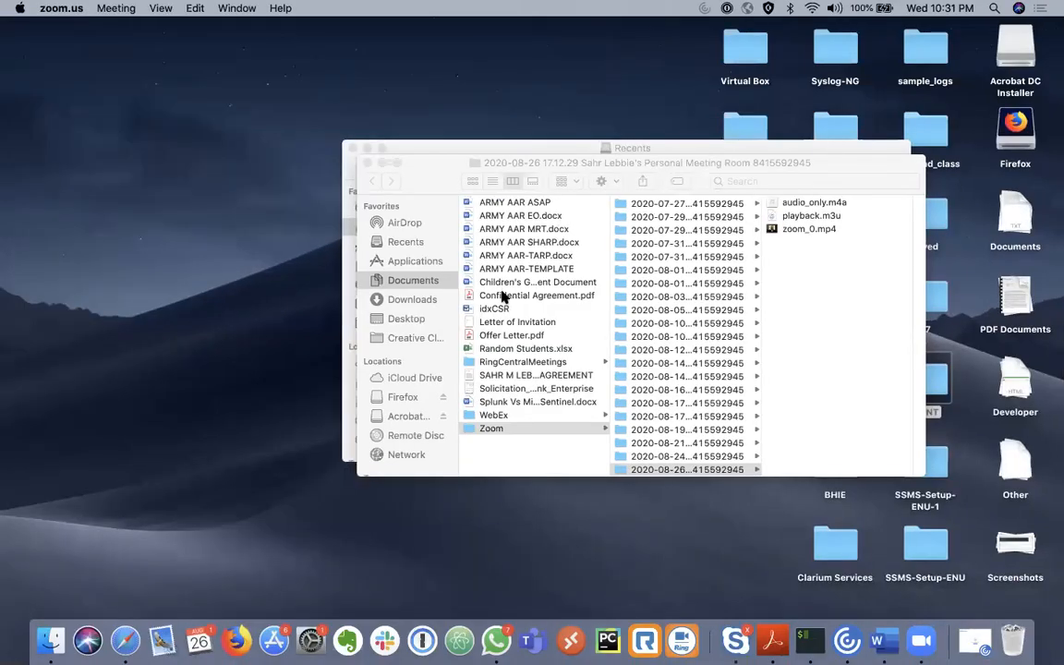
{"action": "key", "text": "super+space"}
{"action": "key", "text": "Escape"}
{"action": "left_click", "coordinate": [26, 9]}
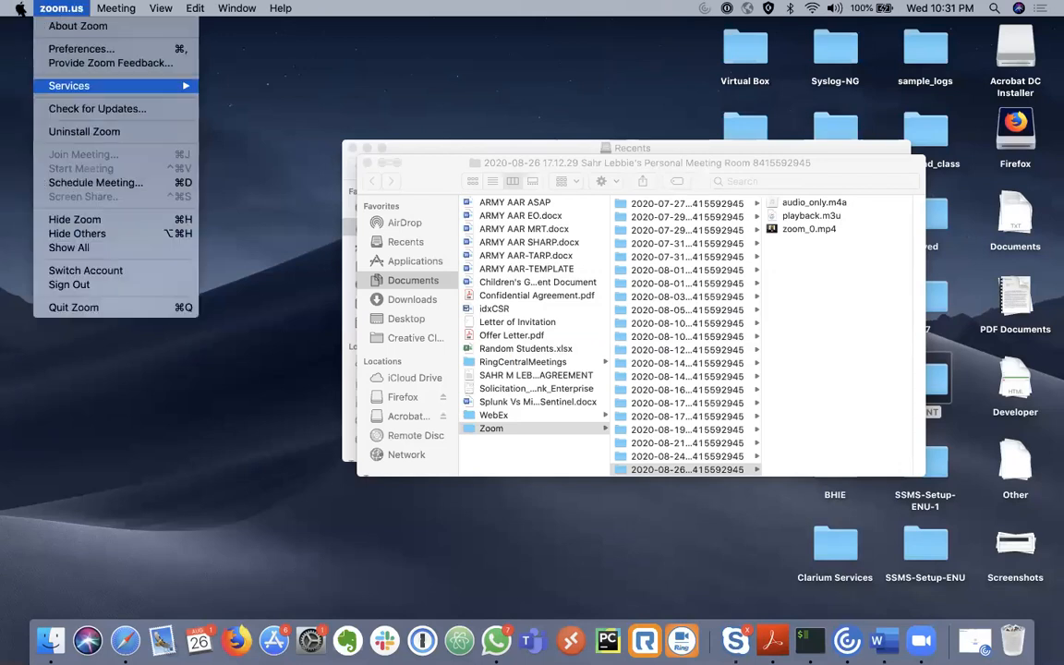
{"action": "mouse_move", "coordinate": [20, 8]}
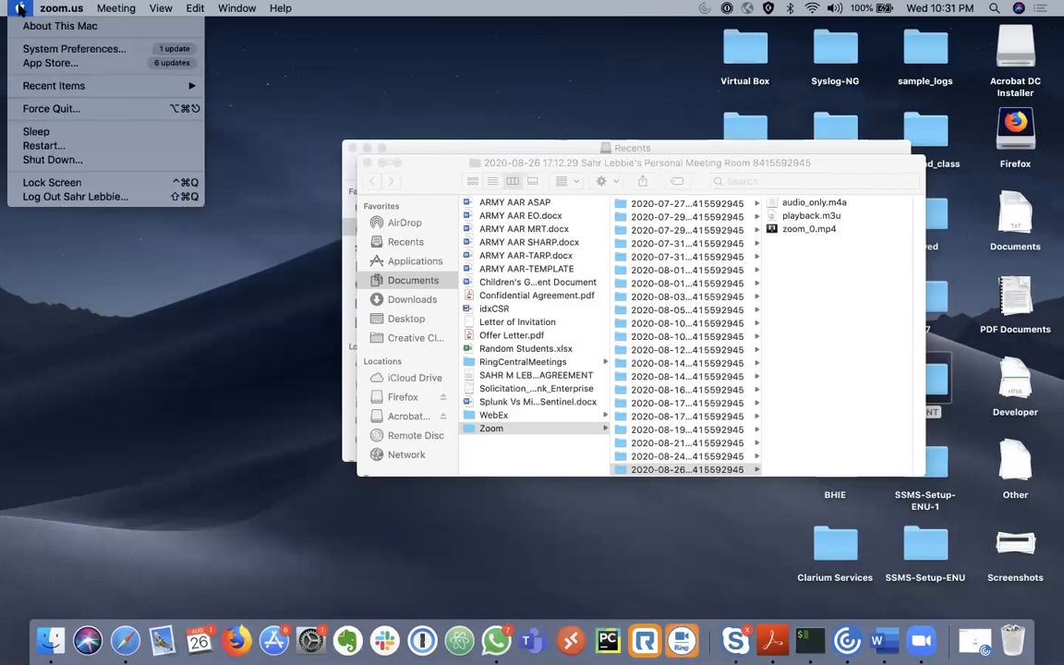
{"action": "left_click", "coordinate": [53, 109]}
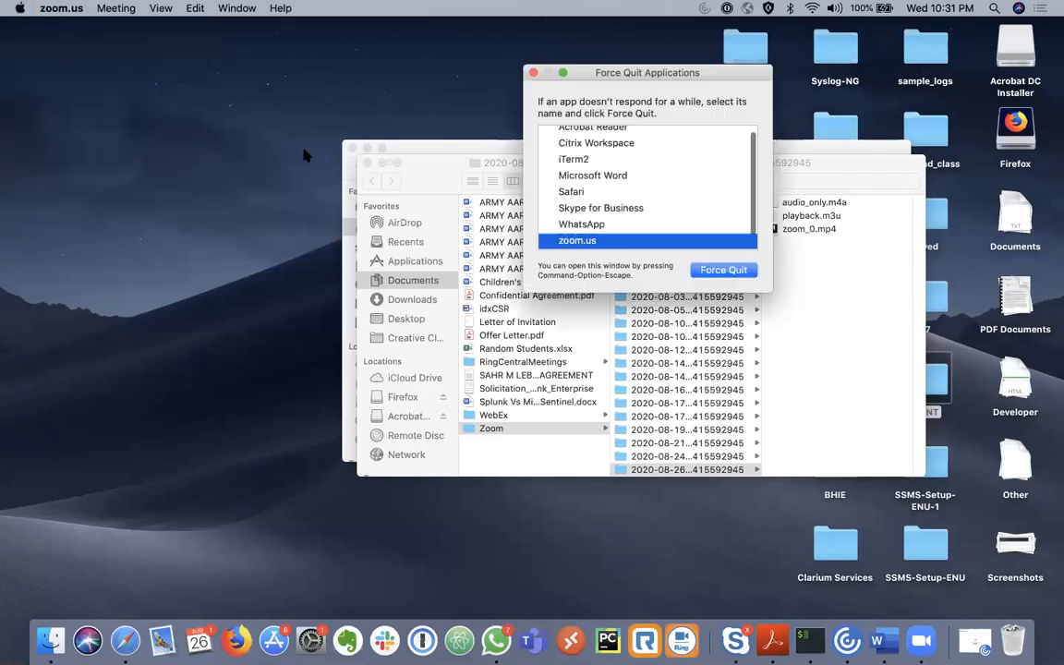
{"action": "left_click", "coordinate": [602, 148]}
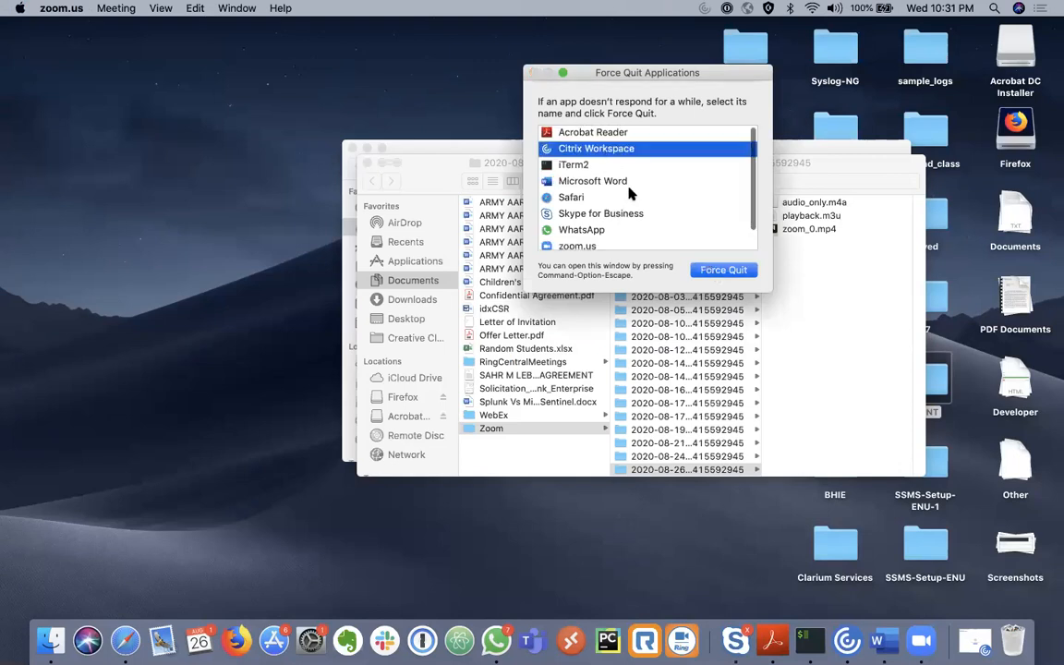
{"action": "key", "text": "Return"}
{"action": "key", "text": "Return"}
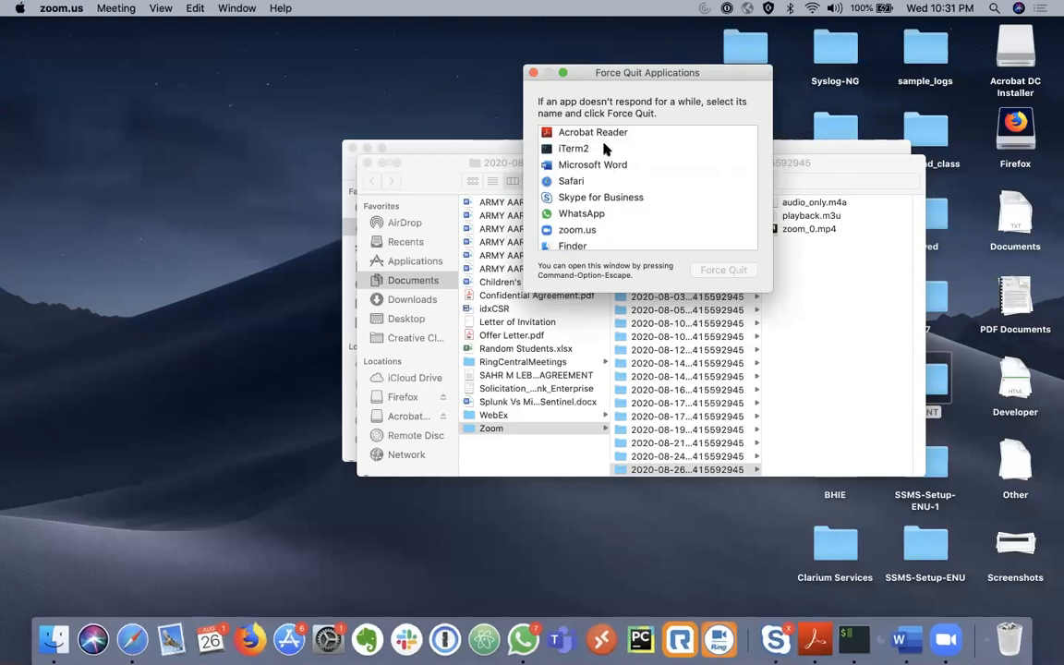
- Force quit Acrobat Reader and Skype for Business, then close the Force Quit window
{"action": "left_click", "coordinate": [602, 132]}
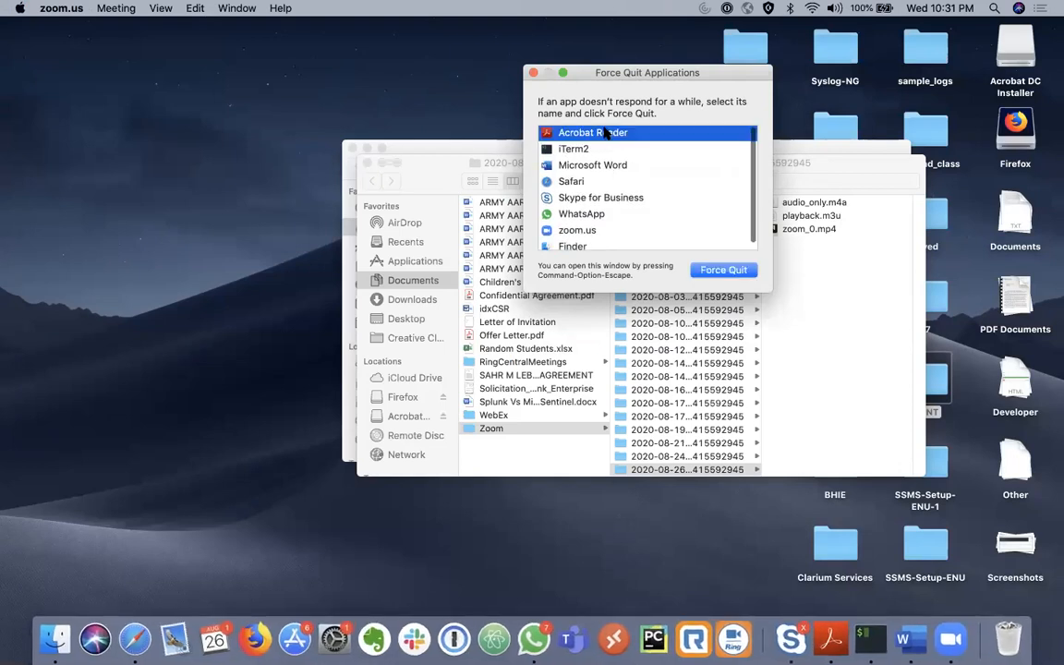
{"action": "key", "text": "Return"}
{"action": "left_click", "coordinate": [752, 156]}
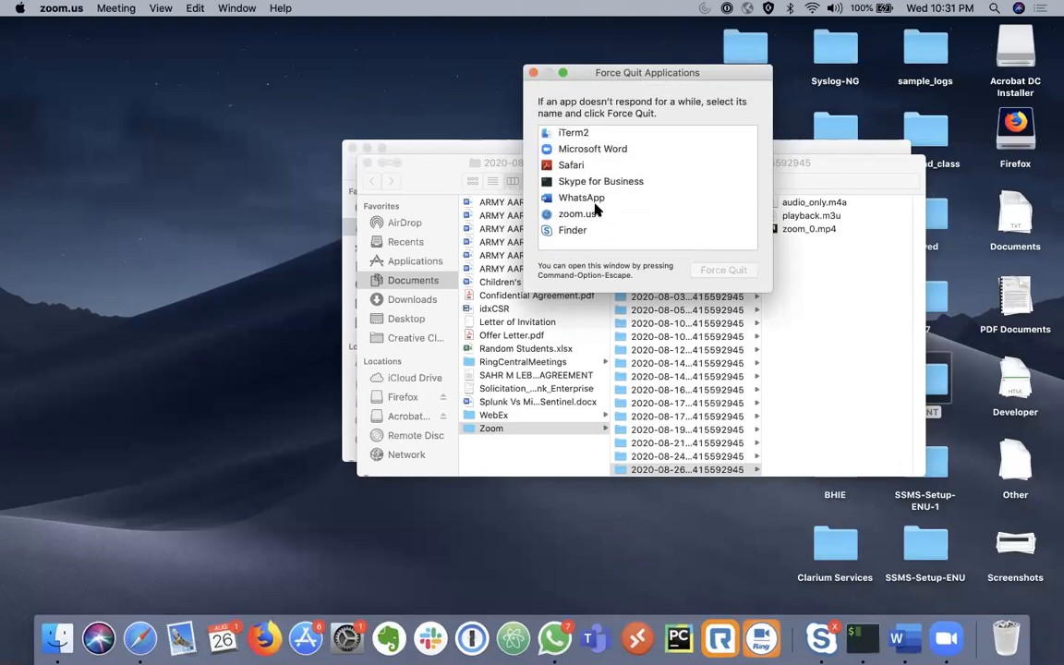
{"action": "left_click", "coordinate": [600, 182]}
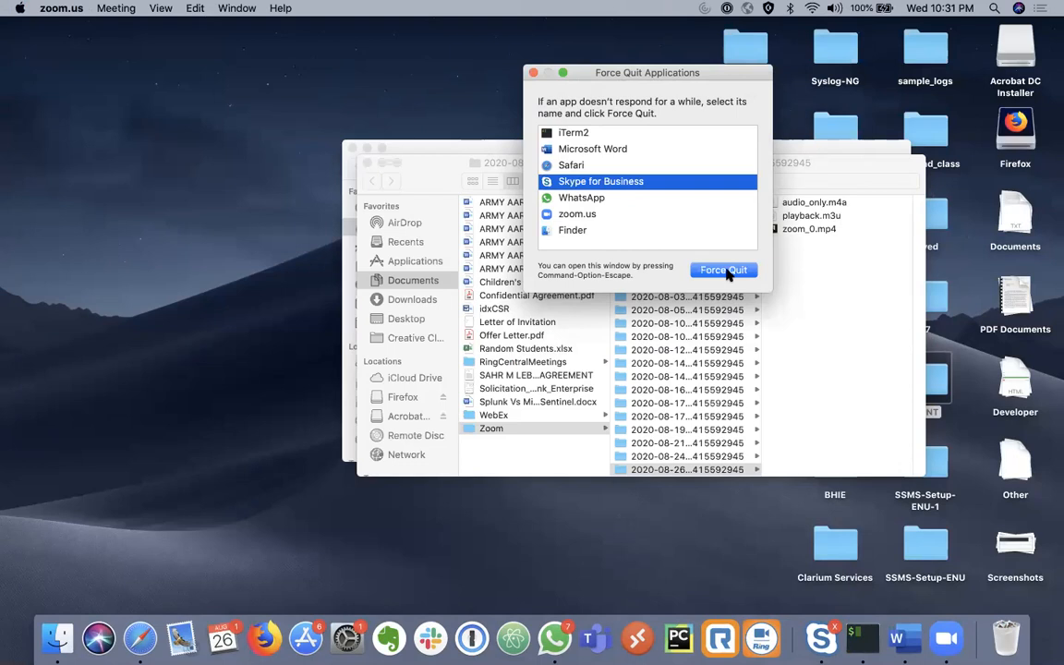
{"action": "left_click", "coordinate": [723, 270]}
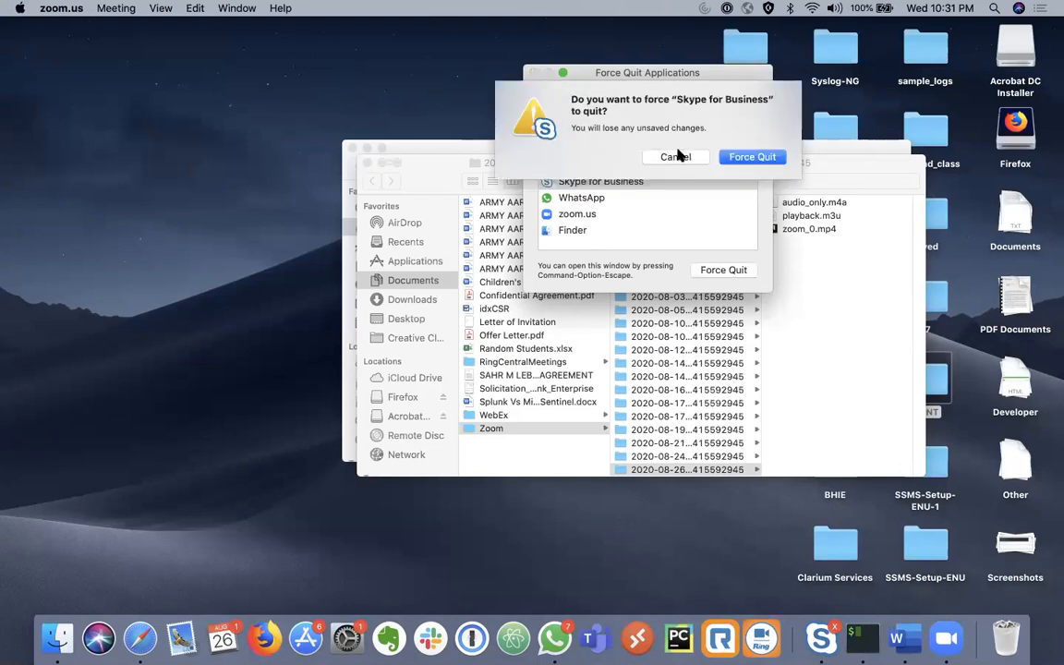
{"action": "left_click", "coordinate": [743, 156]}
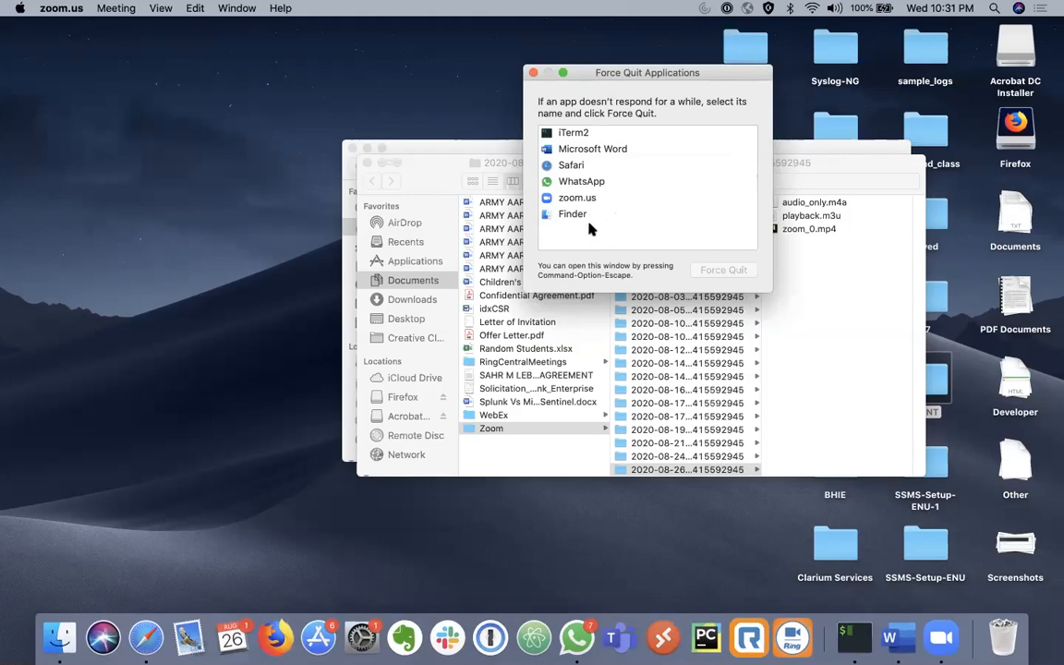
{"action": "left_click", "coordinate": [532, 72]}
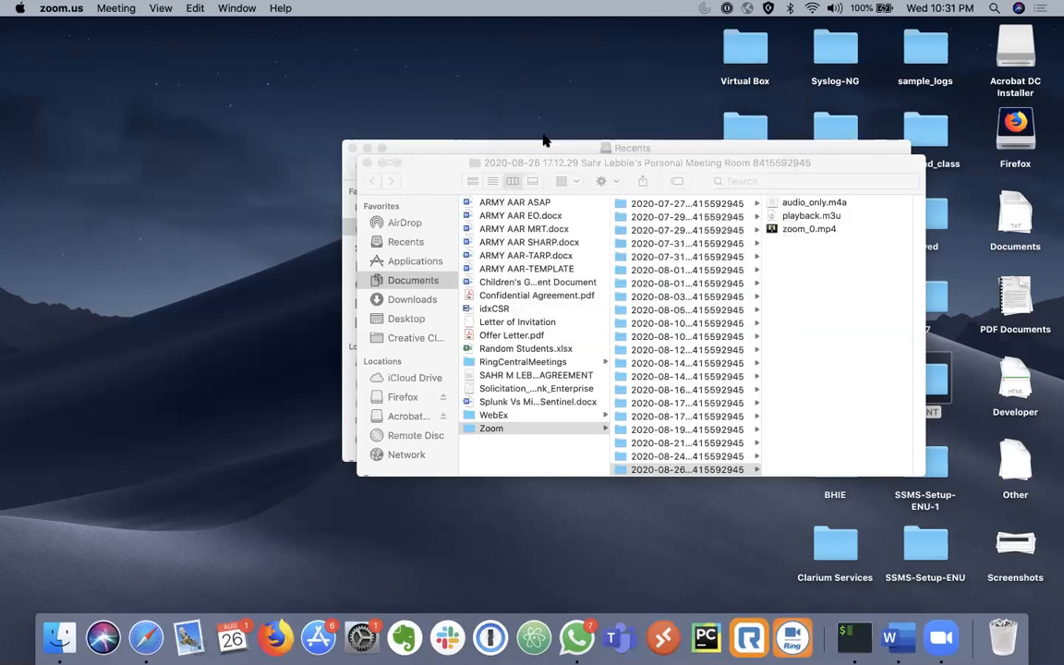
- Open a new Safari tab and go to lucidchart.com
{"action": "key", "text": "ctrl+Right"}
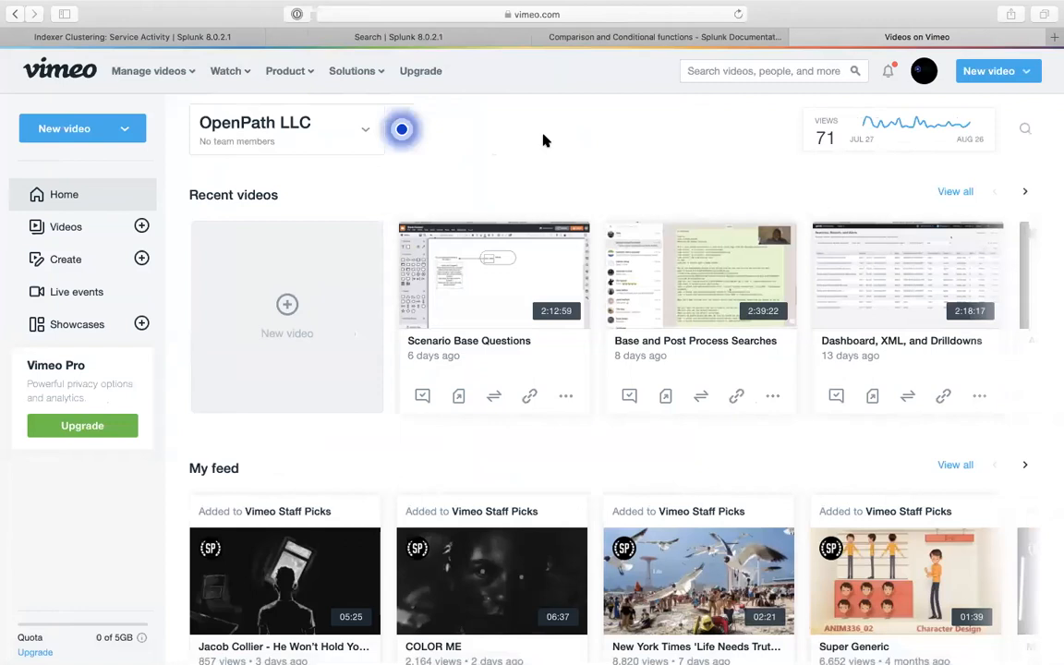
{"action": "left_click", "coordinate": [205, 35]}
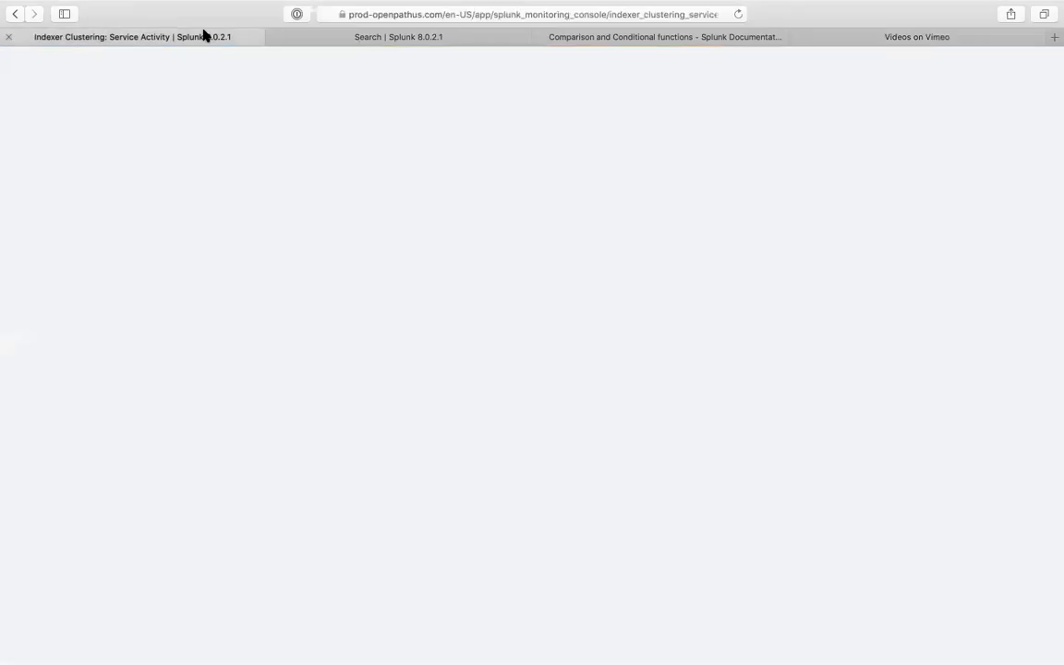
{"action": "left_click", "coordinate": [382, 37]}
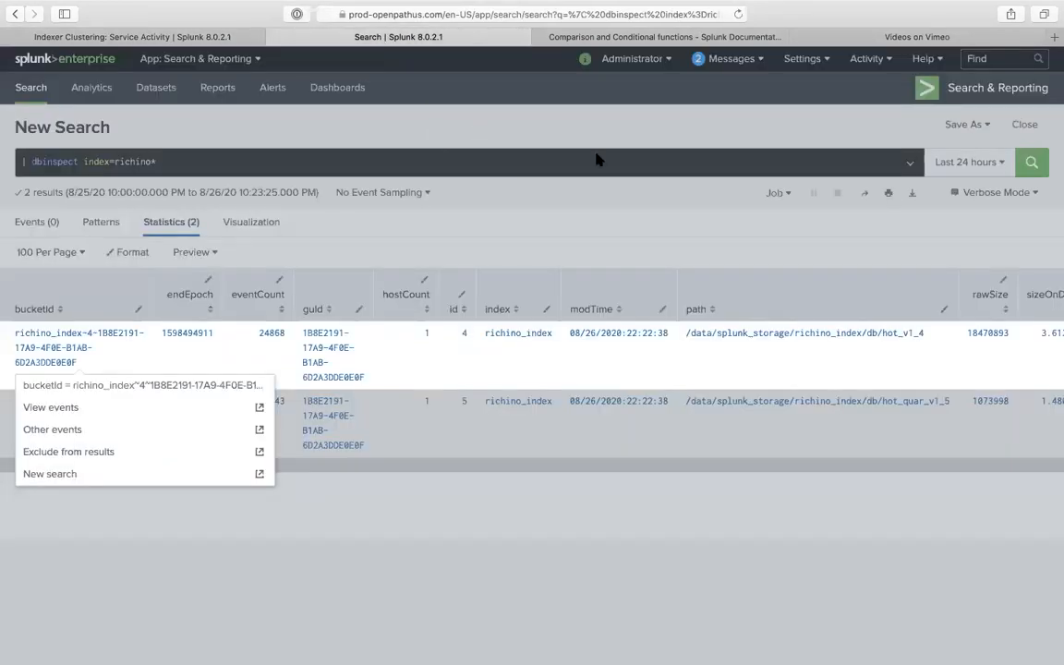
{"action": "left_click", "coordinate": [1054, 55]}
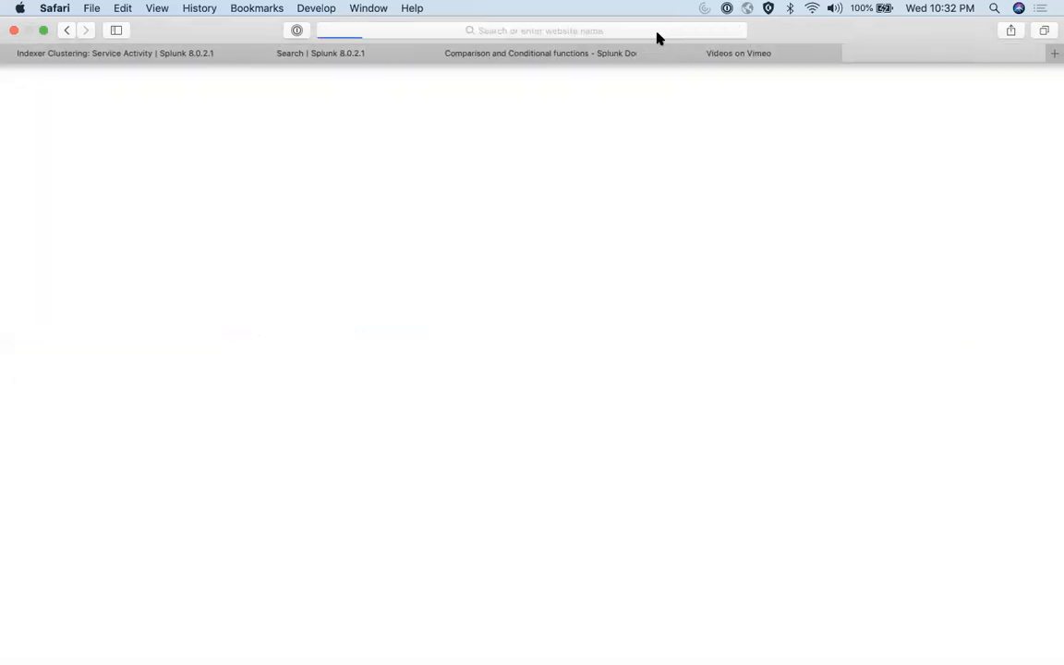
{"action": "left_click", "coordinate": [657, 33]}
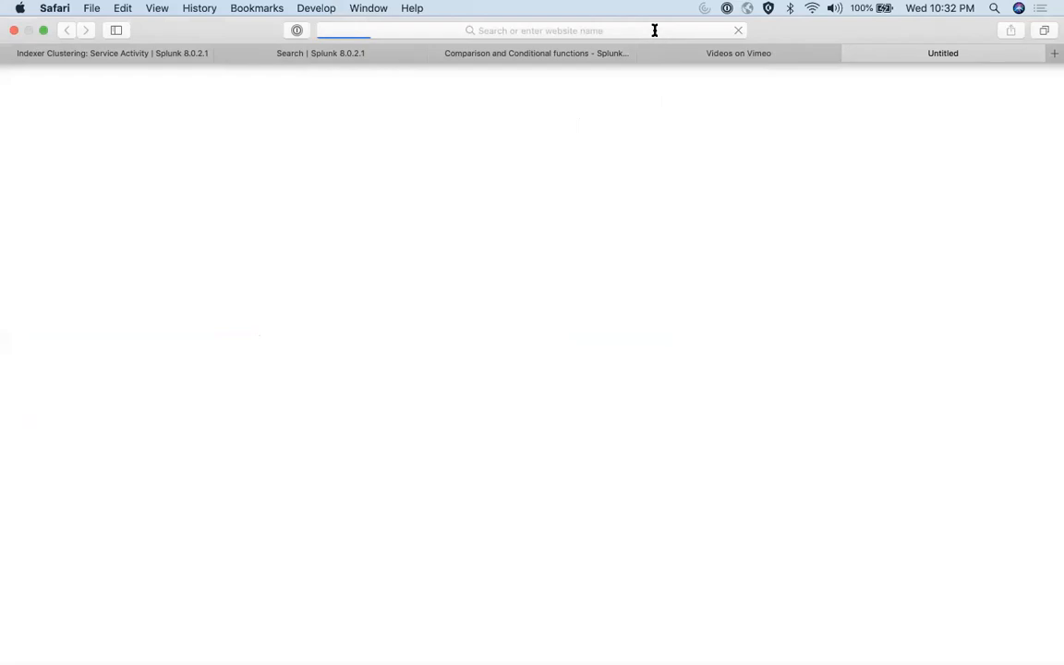
{"action": "left_click", "coordinate": [654, 31]}
{"action": "type", "text": "lucidchart.com"}
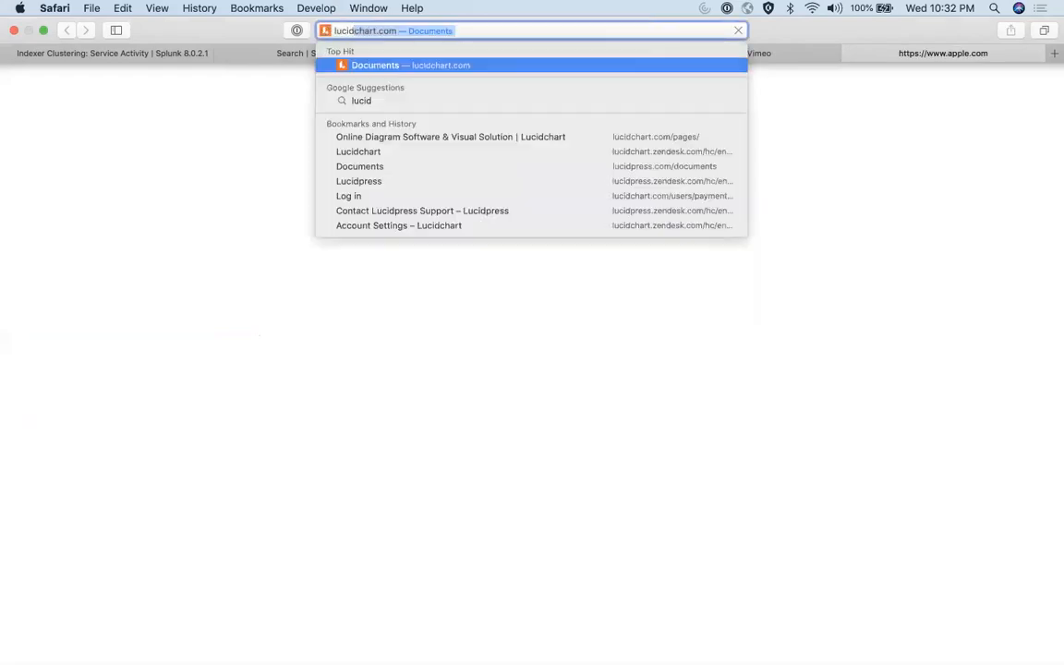
{"action": "key", "text": "Return"}
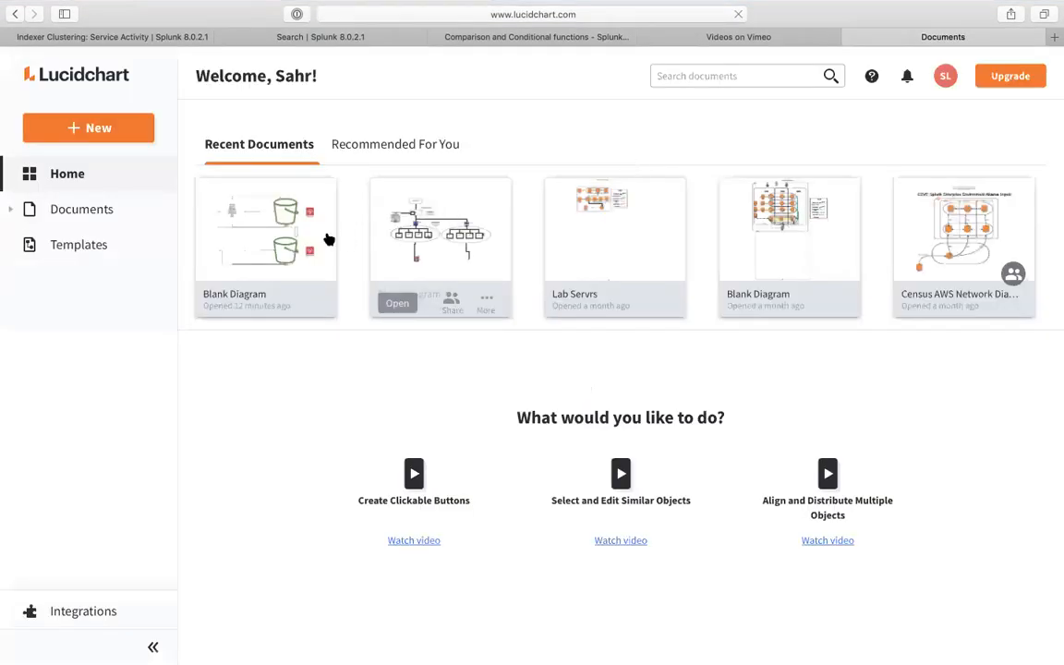
- Reopen the Blank Diagram and search its shapes for 'sun'
{"action": "left_click", "coordinate": [325, 236]}
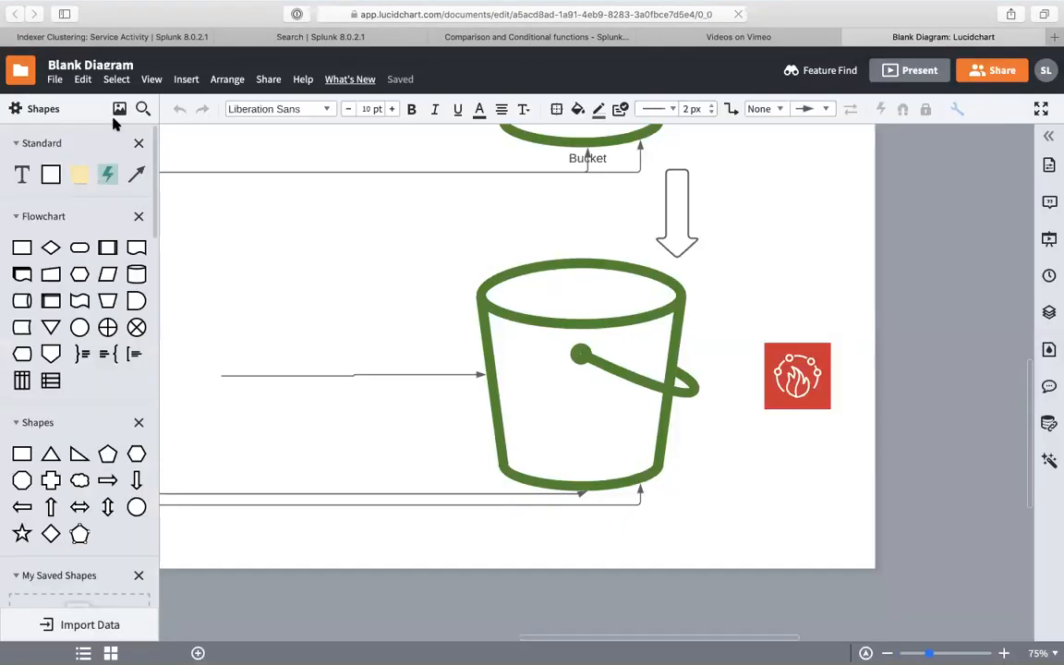
{"action": "left_click", "coordinate": [143, 108]}
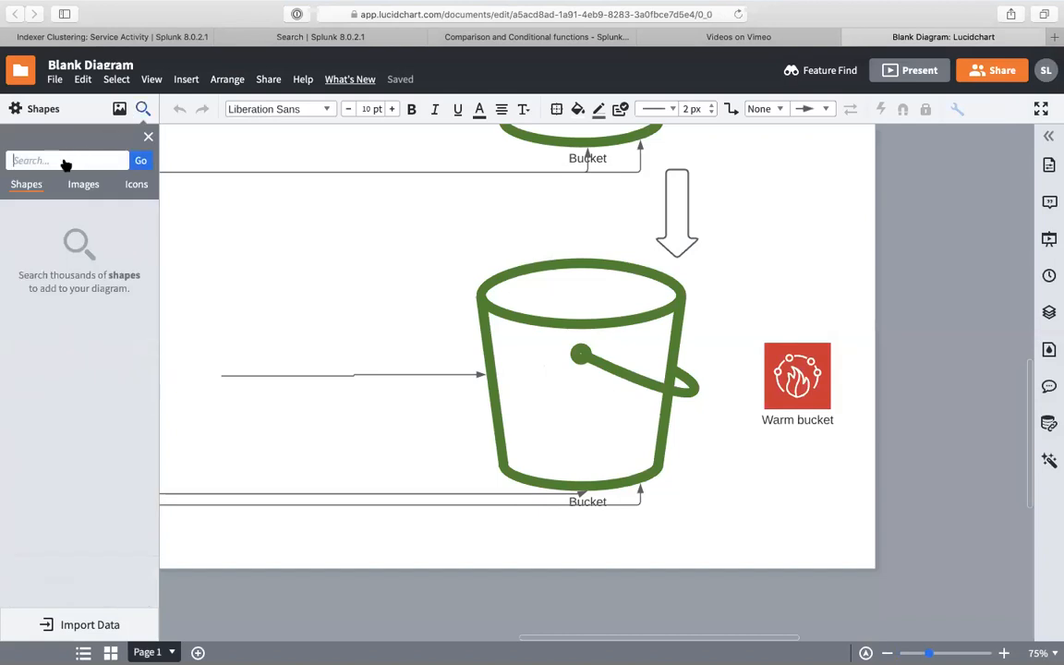
{"action": "type", "text": "sun"}
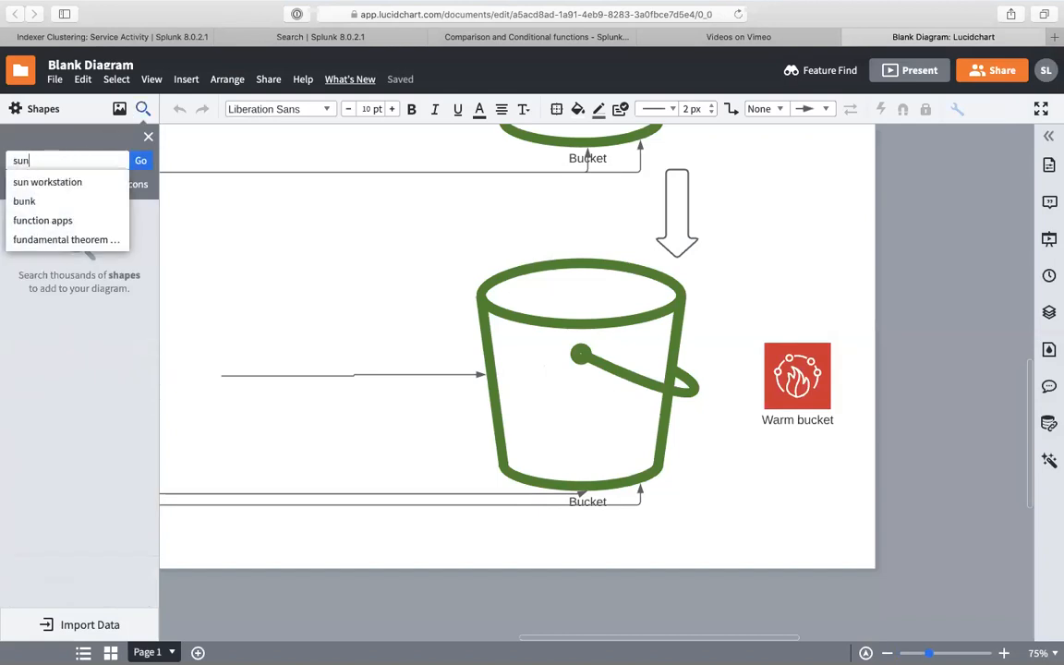
{"action": "key", "text": "Return"}
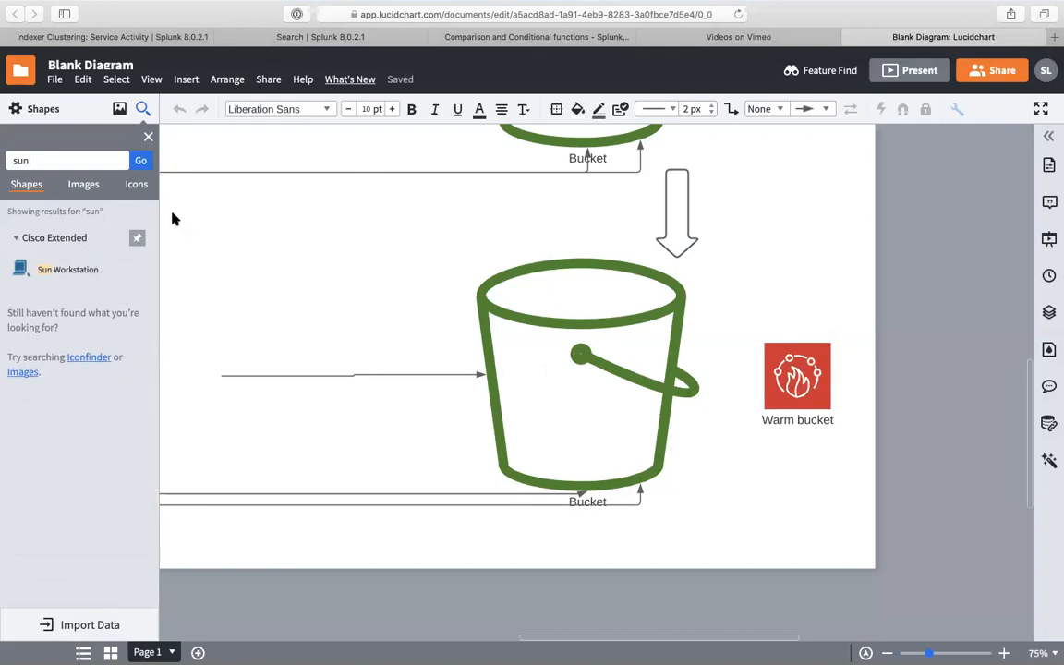
- Place a sun image to the right of the lower bucket and resize it
{"action": "left_click", "coordinate": [82, 190]}
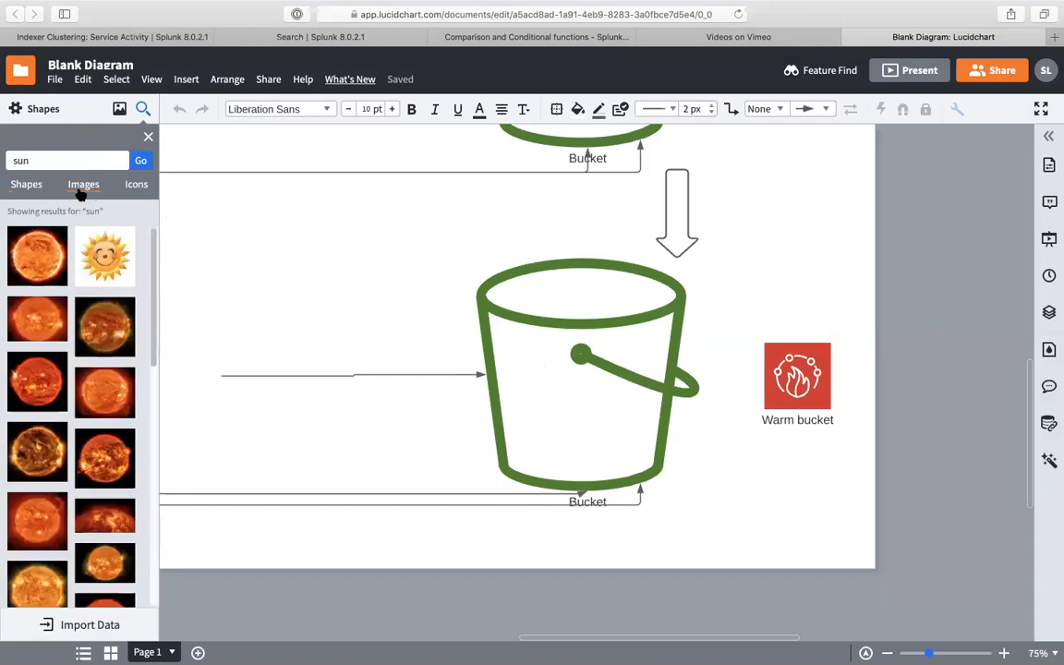
{"action": "left_click_drag", "start_coordinate": [588, 323], "coordinate": [766, 312]}
{"action": "left_click_drag", "start_coordinate": [619, 168], "coordinate": [762, 258]}
{"action": "left_click_drag", "start_coordinate": [838, 358], "coordinate": [835, 358]}
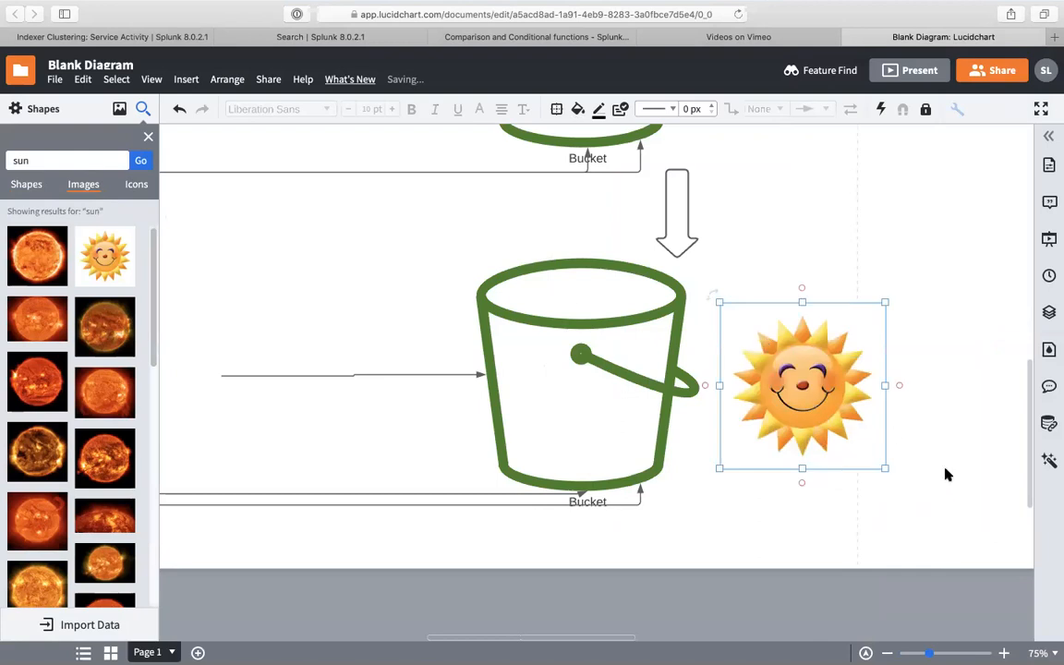
{"action": "left_click", "coordinate": [905, 446]}
- Draw a connector down from the sun labelled WARM and lengthen it downward
{"action": "left_click", "coordinate": [798, 459]}
{"action": "left_click", "coordinate": [808, 428]}
{"action": "left_click_drag", "start_coordinate": [803, 481], "coordinate": [802, 510]}
{"action": "double_click", "coordinate": [802, 478]}
{"action": "type", "text": "WARM"}
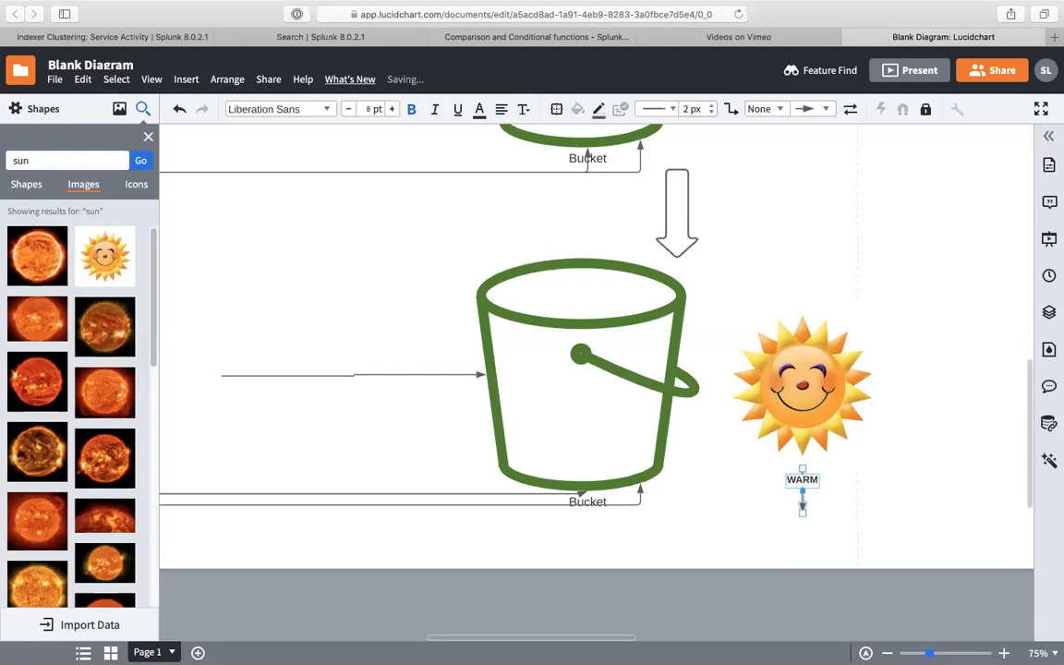
{"action": "scroll", "coordinate": [758, 522], "scroll_direction": "down", "scroll_amount": 2}
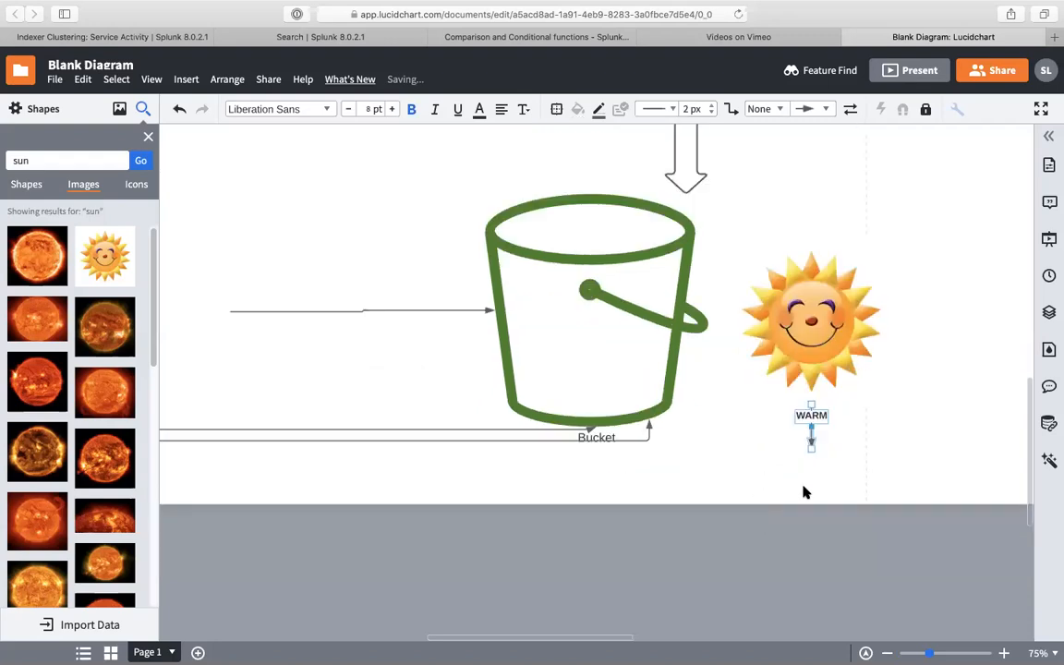
{"action": "scroll", "coordinate": [786, 420], "scroll_direction": "up", "scroll_amount": 10}
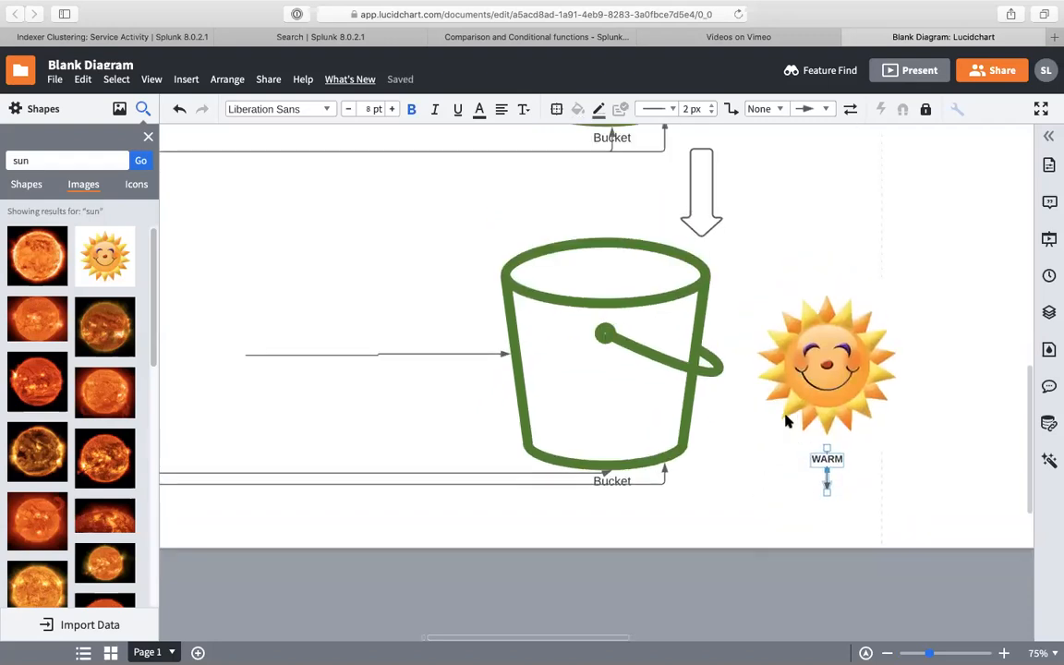
{"action": "scroll", "coordinate": [786, 420], "scroll_direction": "left", "scroll_amount": 2}
{"action": "scroll", "coordinate": [729, 365], "scroll_direction": "down", "scroll_amount": 1}
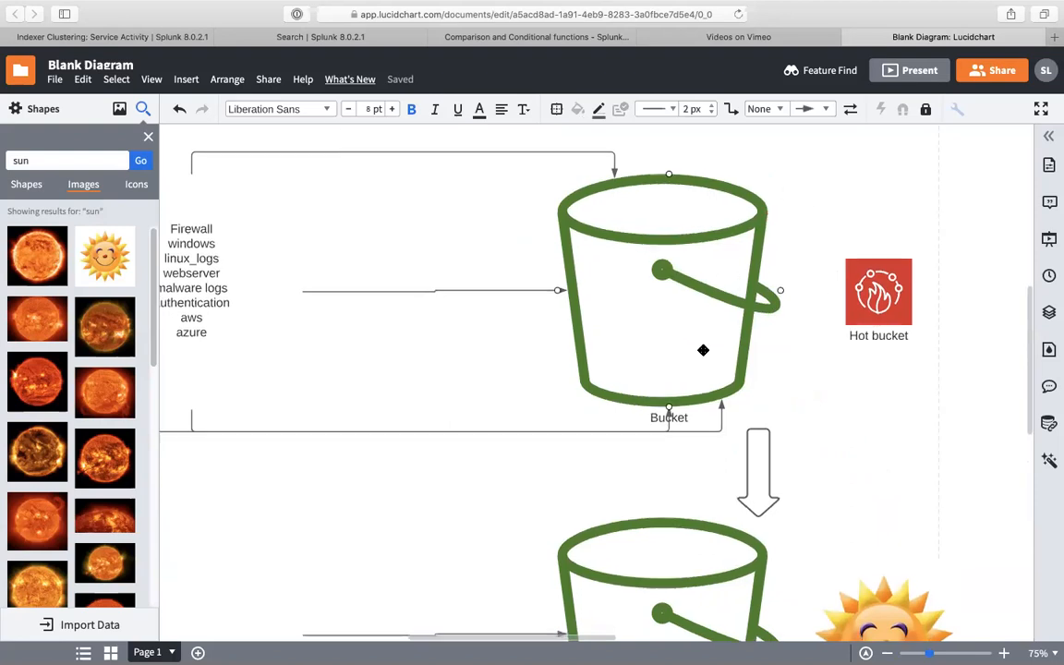
{"action": "scroll", "coordinate": [700, 349], "scroll_direction": "down", "scroll_amount": 5}
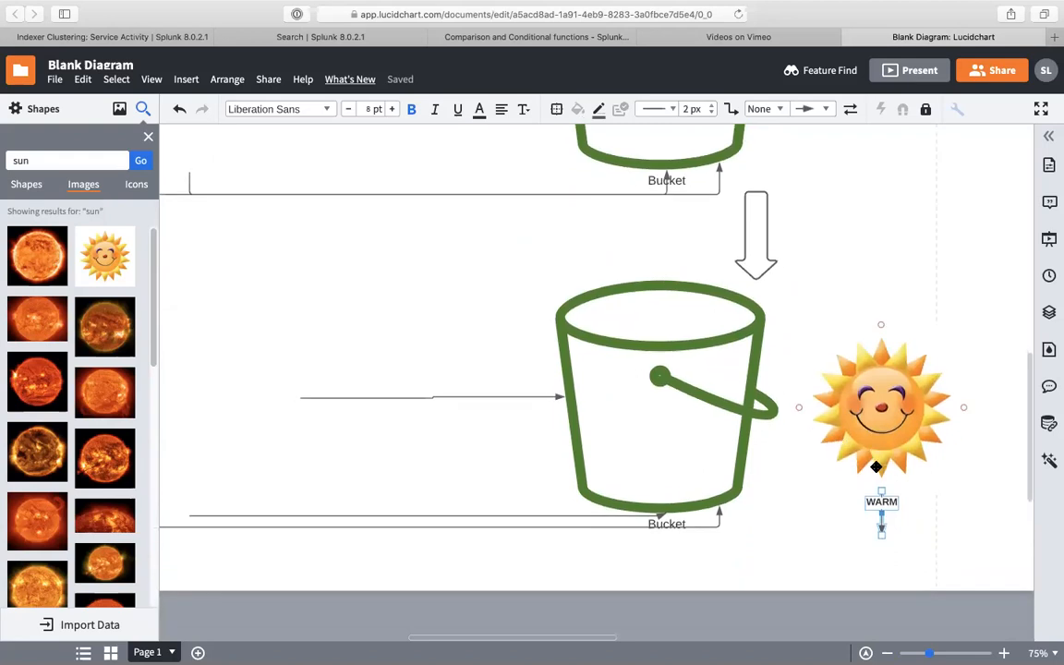
{"action": "scroll", "coordinate": [841, 434], "scroll_direction": "down", "scroll_amount": 4}
{"action": "left_click_drag", "start_coordinate": [868, 366], "coordinate": [875, 538]}
- Make an offset copy of the second bucket so it overlaps the original
{"action": "left_click", "coordinate": [607, 263]}
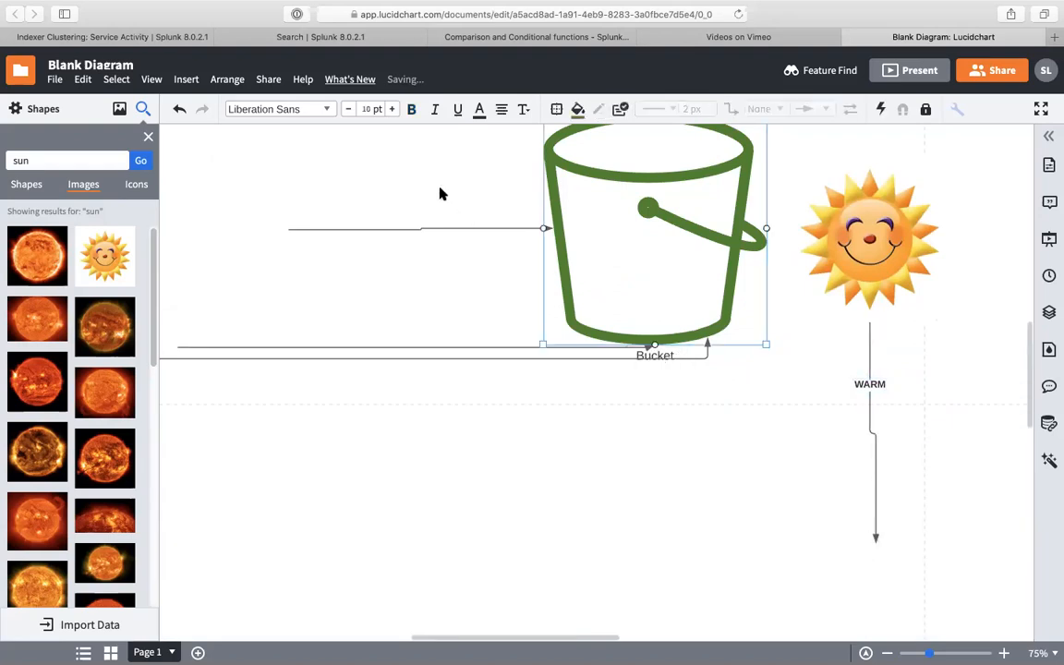
{"action": "left_click", "coordinate": [646, 392]}
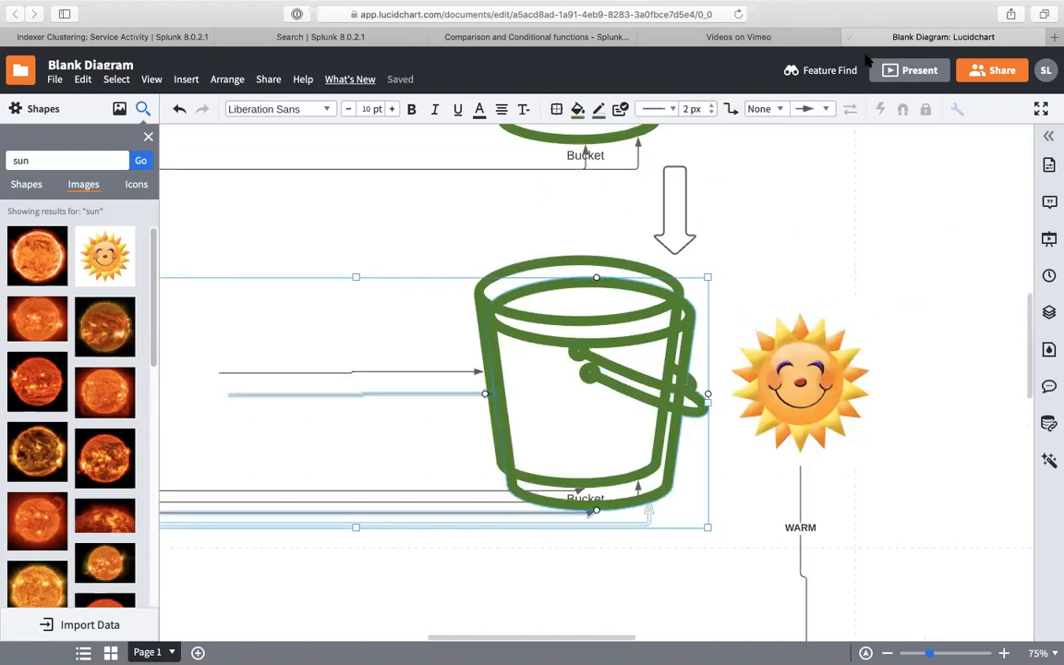
{"action": "left_click", "coordinate": [822, 146]}
- Nudge the WARM sun image slightly lower, then close the Lucidchart diagram tab
{"action": "left_click", "coordinate": [800, 383]}
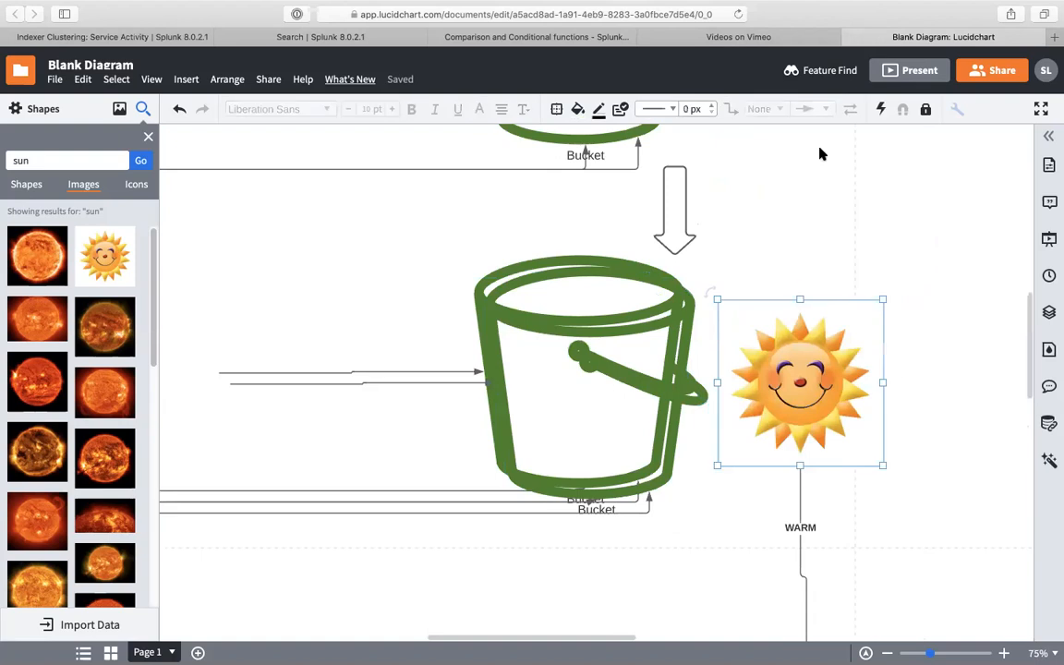
{"action": "key", "text": "Down"}
{"action": "key", "text": "Down"}
{"action": "key", "text": "Down"}
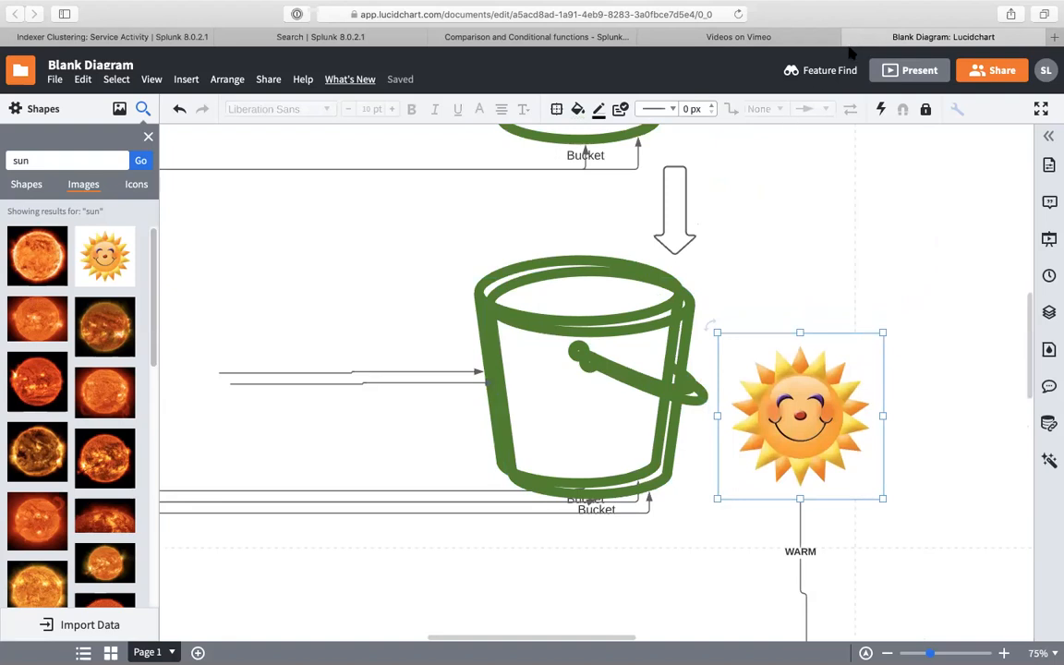
{"action": "left_click", "coordinate": [848, 37]}
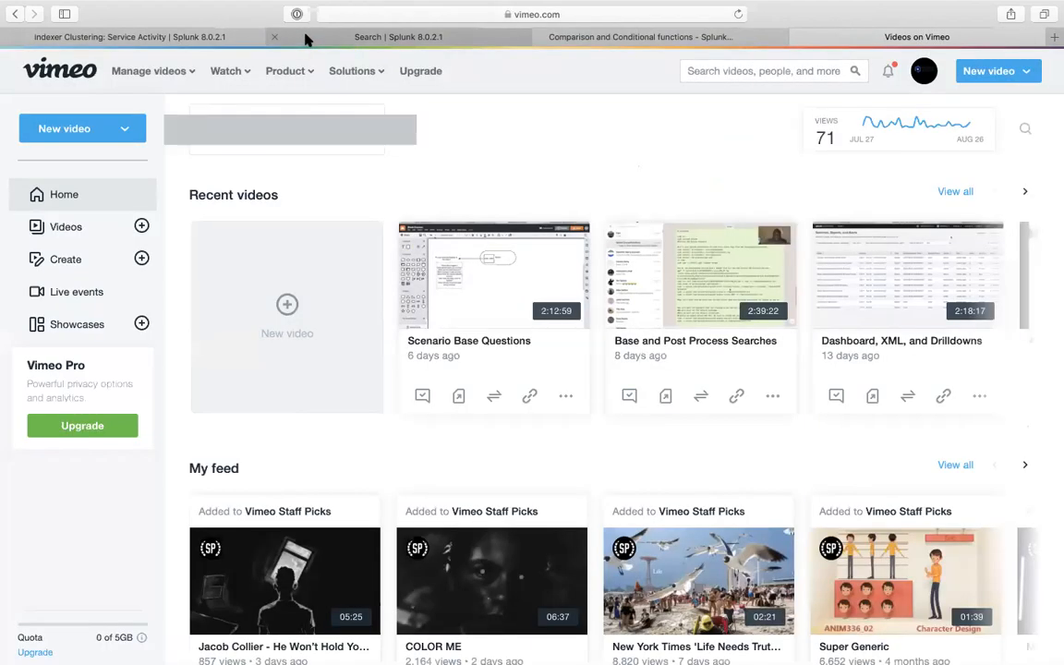
- Back in the Splunk dbinspect results, highlight the hot state of both richino buckets
{"action": "left_click", "coordinate": [307, 39]}
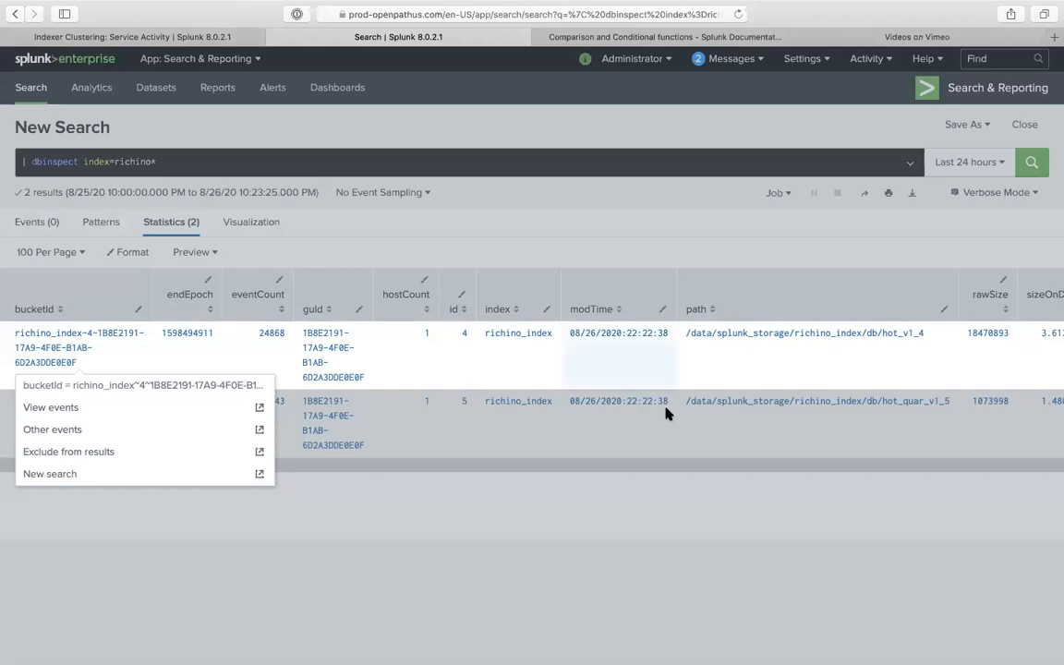
{"action": "left_click", "coordinate": [725, 468]}
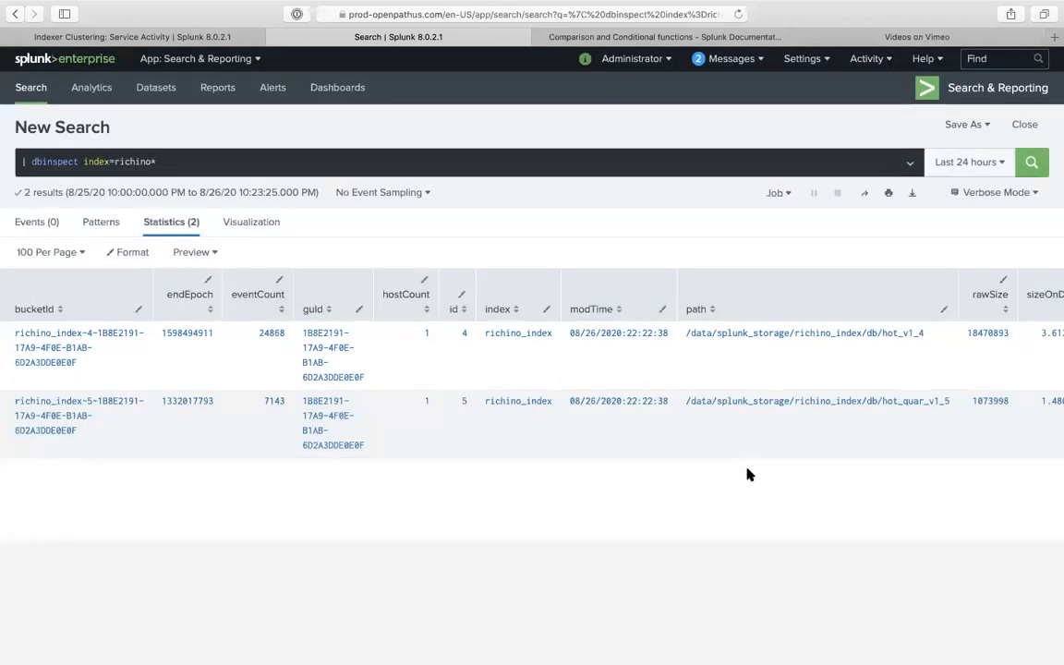
{"action": "scroll", "coordinate": [756, 446], "scroll_direction": "right", "scroll_amount": 3}
{"action": "scroll", "coordinate": [755, 447], "scroll_direction": "right", "scroll_amount": 5}
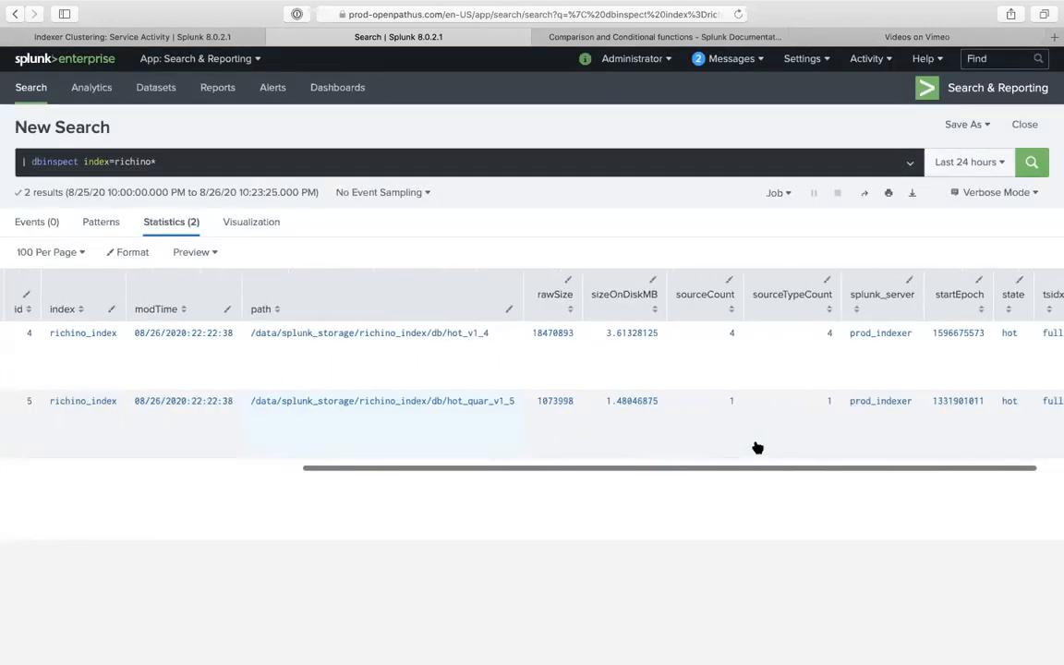
{"action": "double_click", "coordinate": [970, 333]}
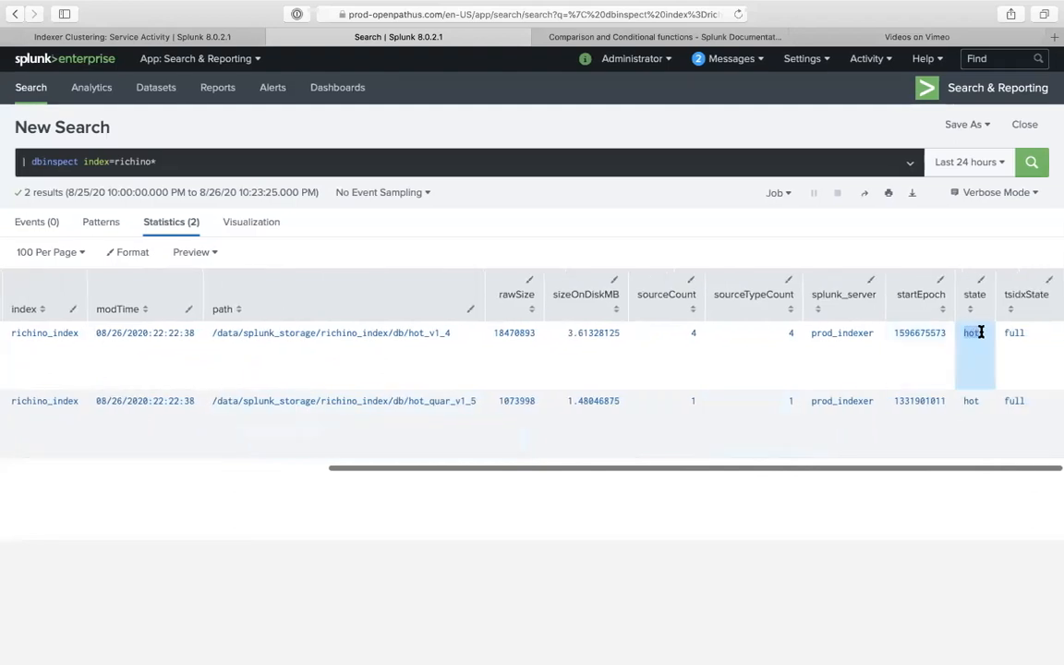
{"action": "double_click", "coordinate": [969, 401]}
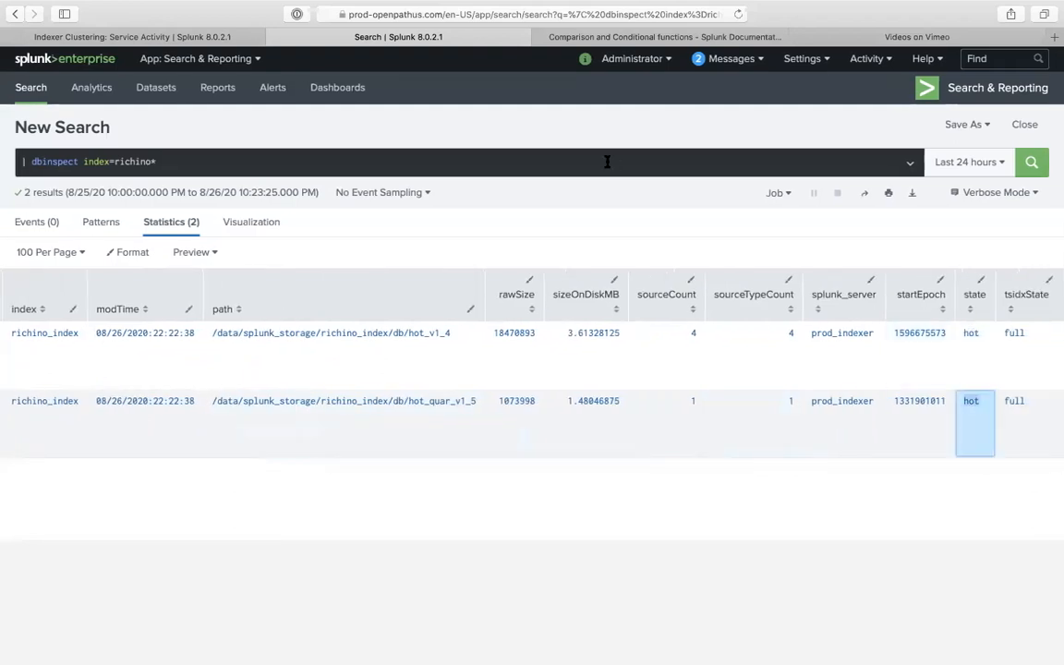
- Retype richino in the index=richino* query and open the Relative time range settings
{"action": "left_click", "coordinate": [145, 161]}
{"action": "double_click", "coordinate": [140, 161]}
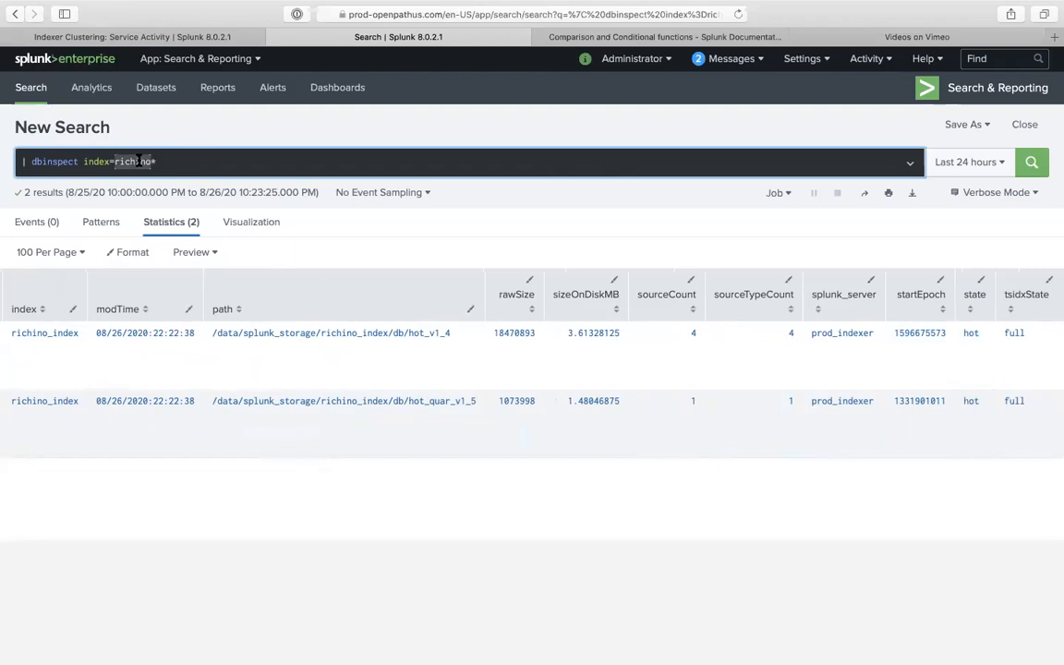
{"action": "key", "text": "BackSpace"}
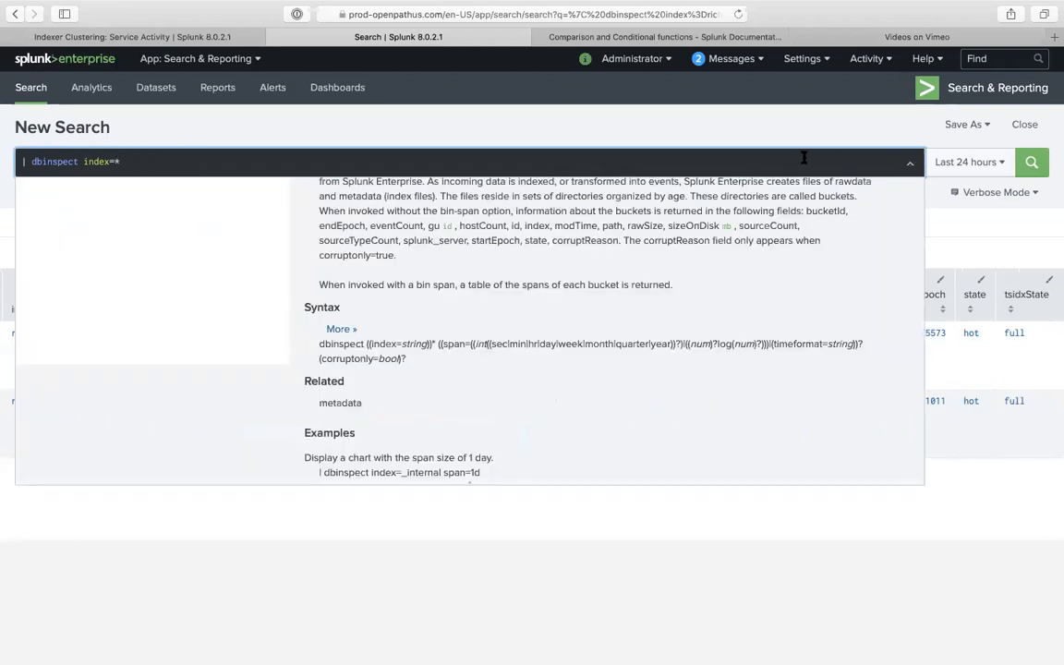
{"action": "type", "text": "richino"}
{"action": "left_click", "coordinate": [960, 161]}
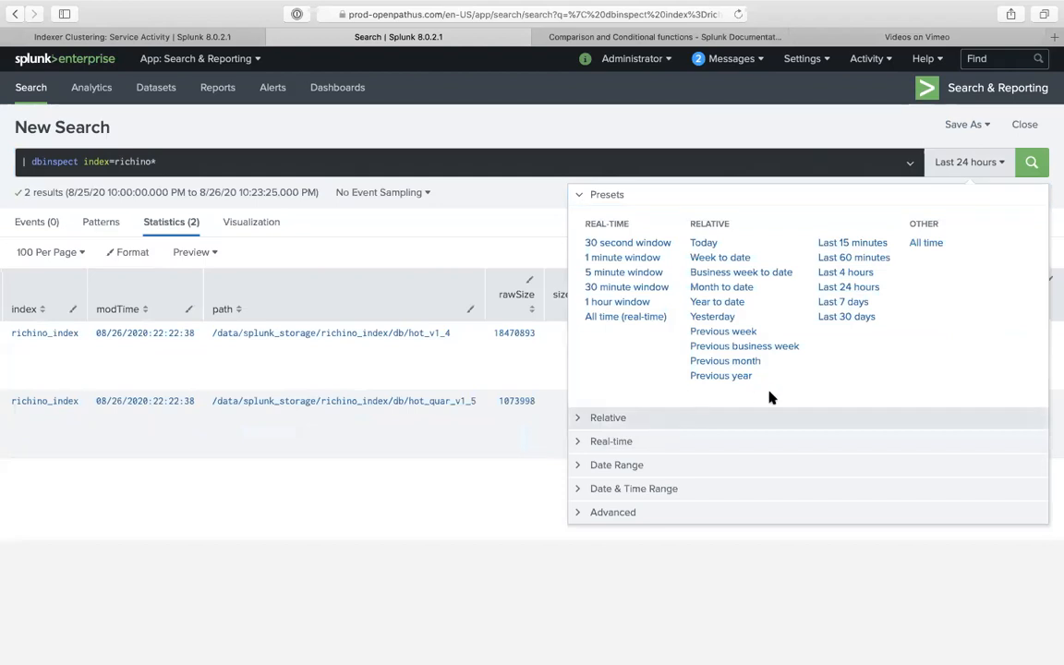
{"action": "left_click", "coordinate": [773, 416]}
{"action": "left_click", "coordinate": [661, 270]}
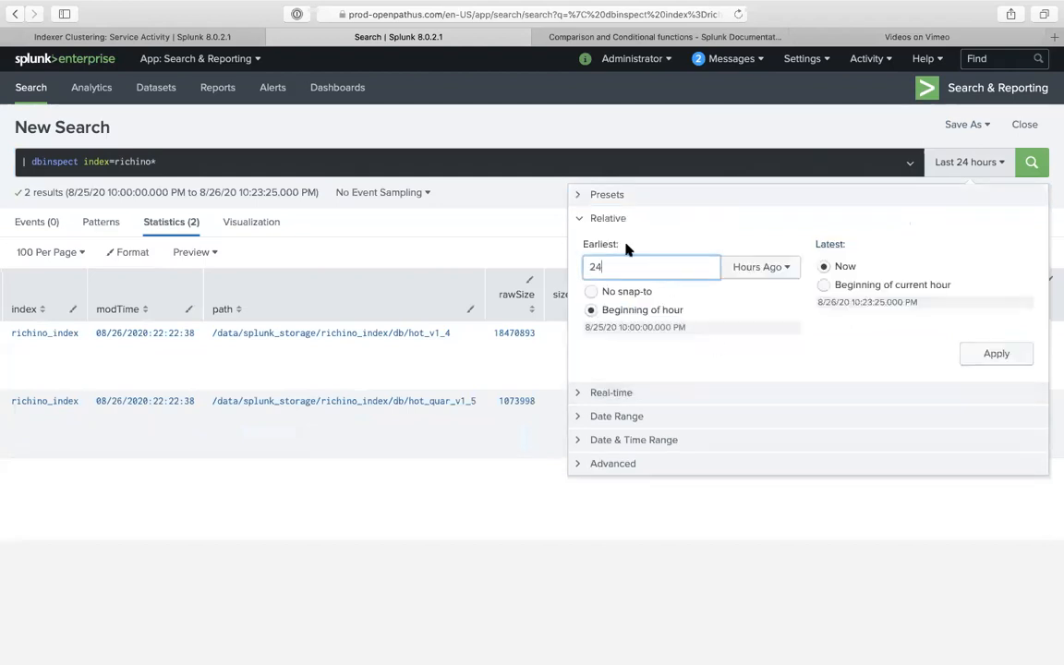
- Set the time range to a Date Range Before 07/01/2020 and rerun the search
{"action": "left_click", "coordinate": [613, 417]}
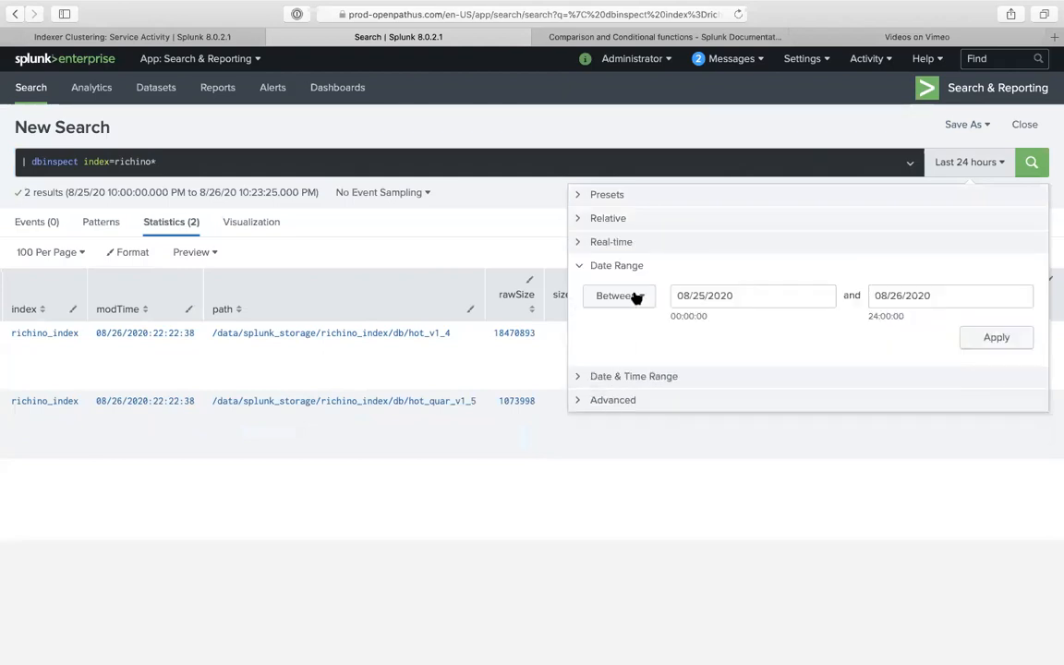
{"action": "left_click", "coordinate": [636, 298]}
{"action": "left_click", "coordinate": [608, 348]}
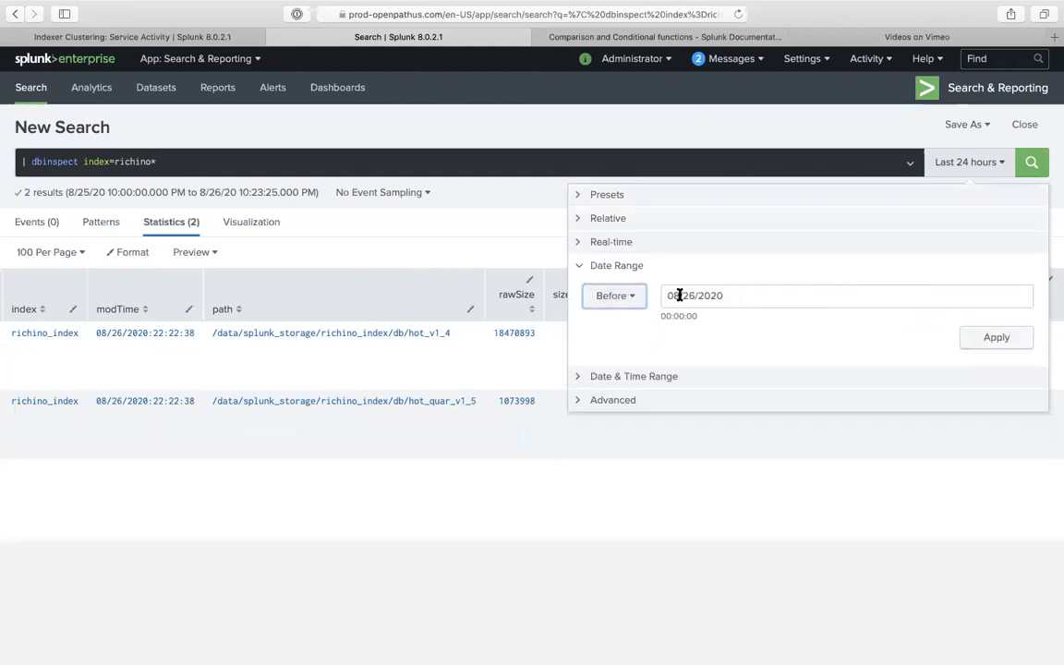
{"action": "left_click", "coordinate": [679, 295]}
{"action": "left_click", "coordinate": [676, 326]}
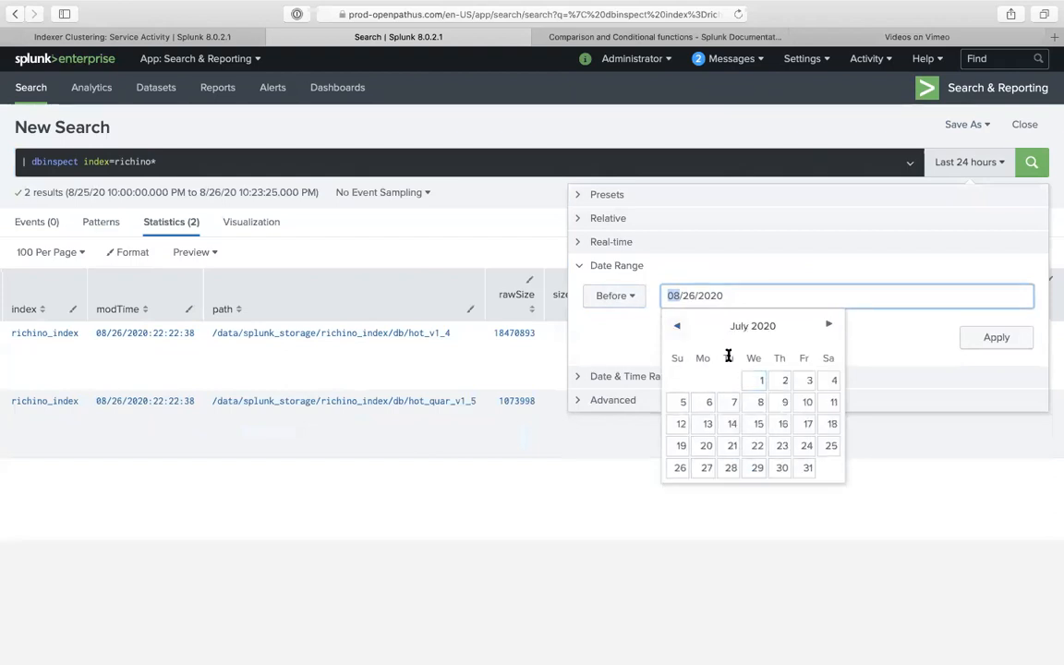
{"action": "left_click", "coordinate": [754, 380]}
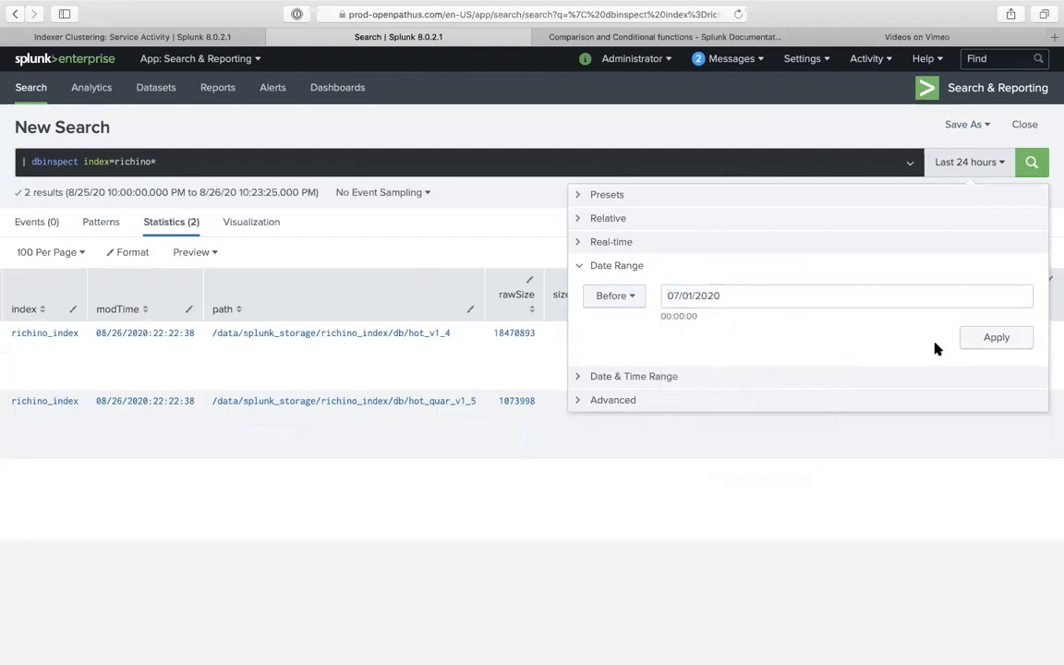
{"action": "left_click", "coordinate": [994, 338]}
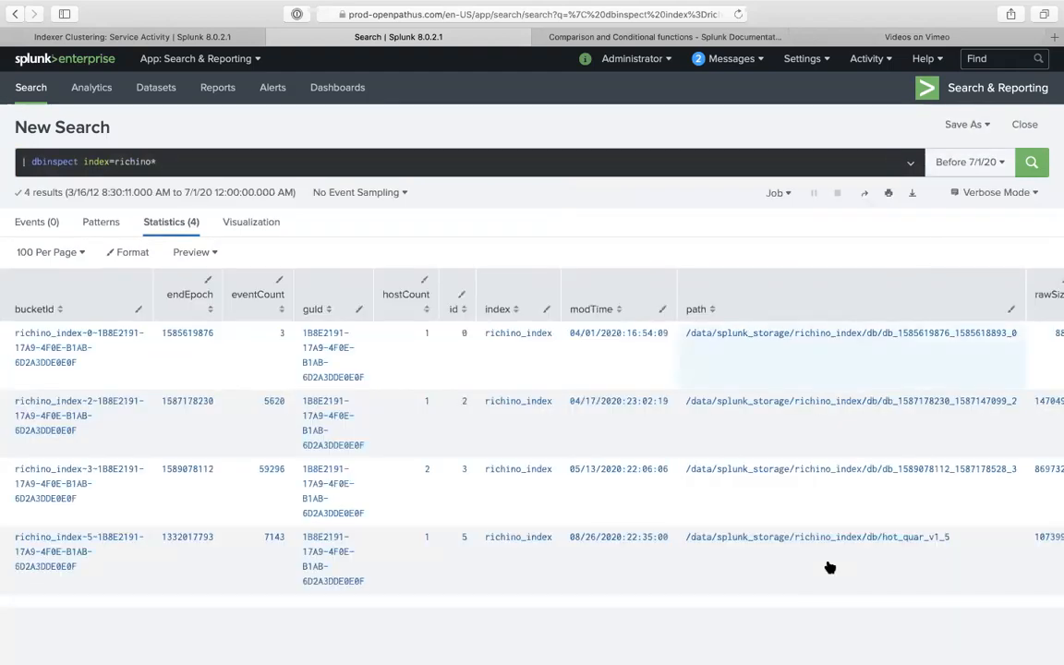
- Scroll the results sideways to check the state of the four returned buckets
{"action": "scroll", "coordinate": [835, 545], "scroll_direction": "right", "scroll_amount": 10}
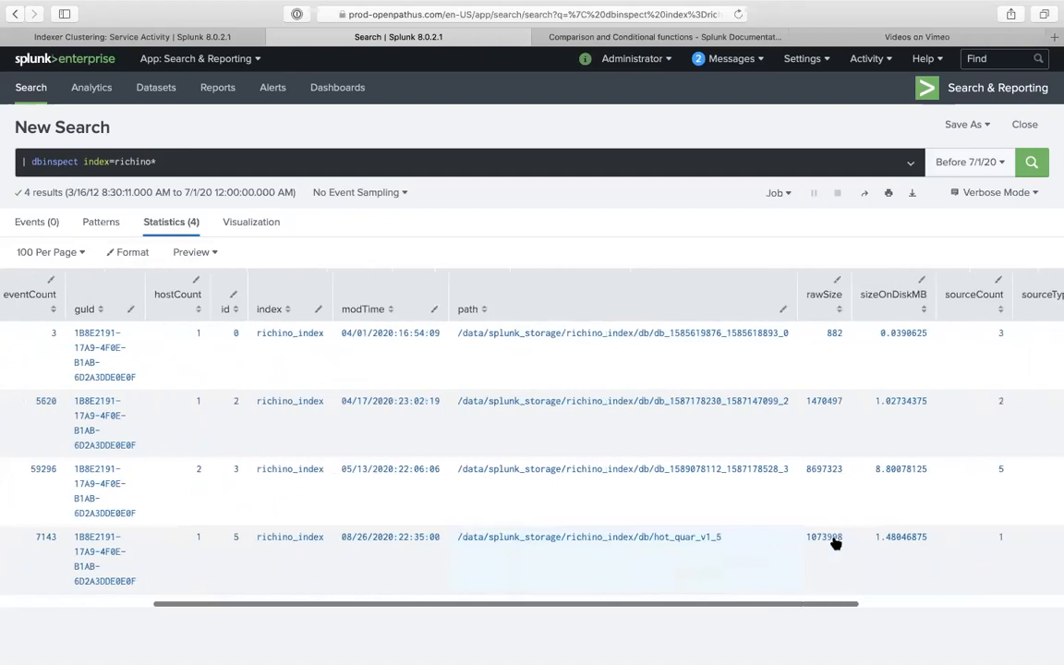
{"action": "scroll", "coordinate": [835, 543], "scroll_direction": "right", "scroll_amount": 5}
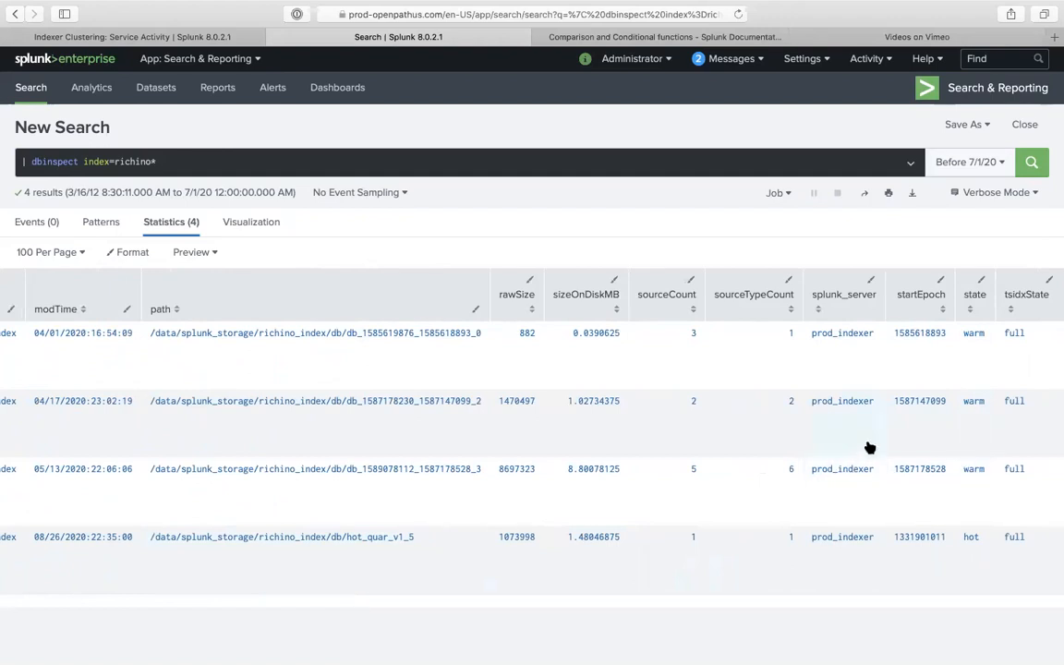
{"action": "scroll", "coordinate": [869, 447], "scroll_direction": "left", "scroll_amount": 10}
{"action": "scroll", "coordinate": [869, 447], "scroll_direction": "left", "scroll_amount": 5}
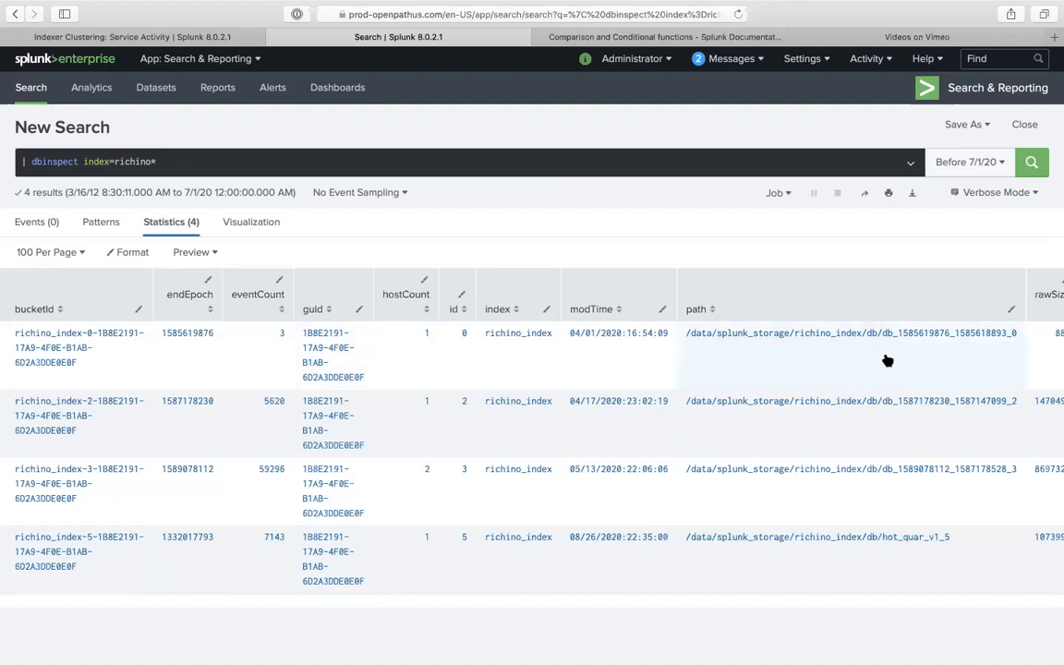
{"action": "left_click_drag", "start_coordinate": [884, 337], "coordinate": [930, 337]}
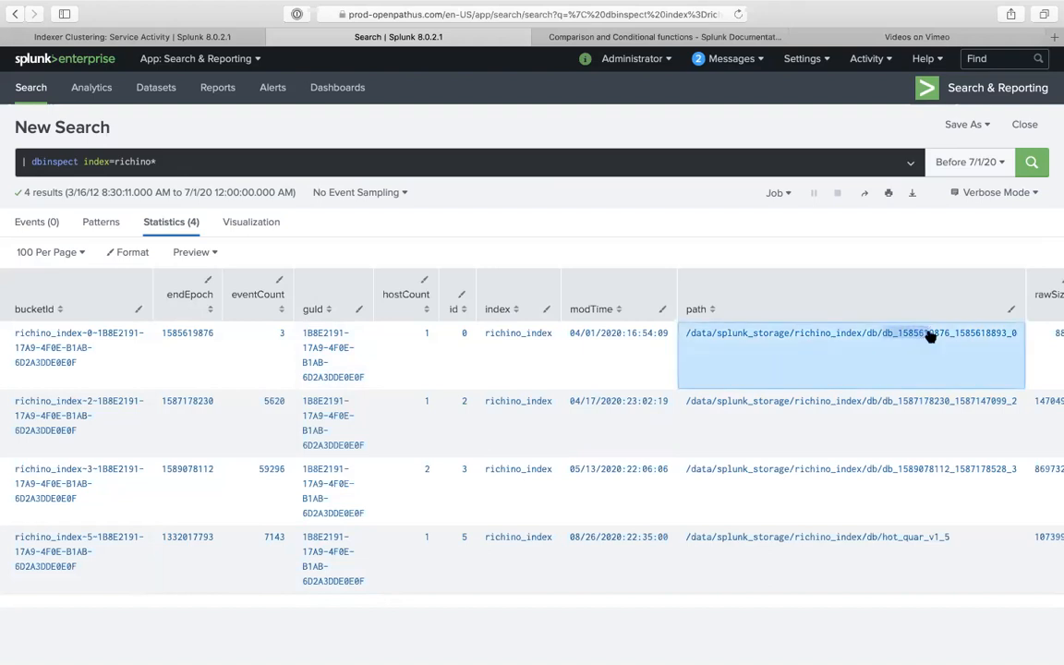
{"action": "left_click", "coordinate": [896, 410]}
{"action": "left_click_drag", "start_coordinate": [883, 403], "coordinate": [1015, 399]}
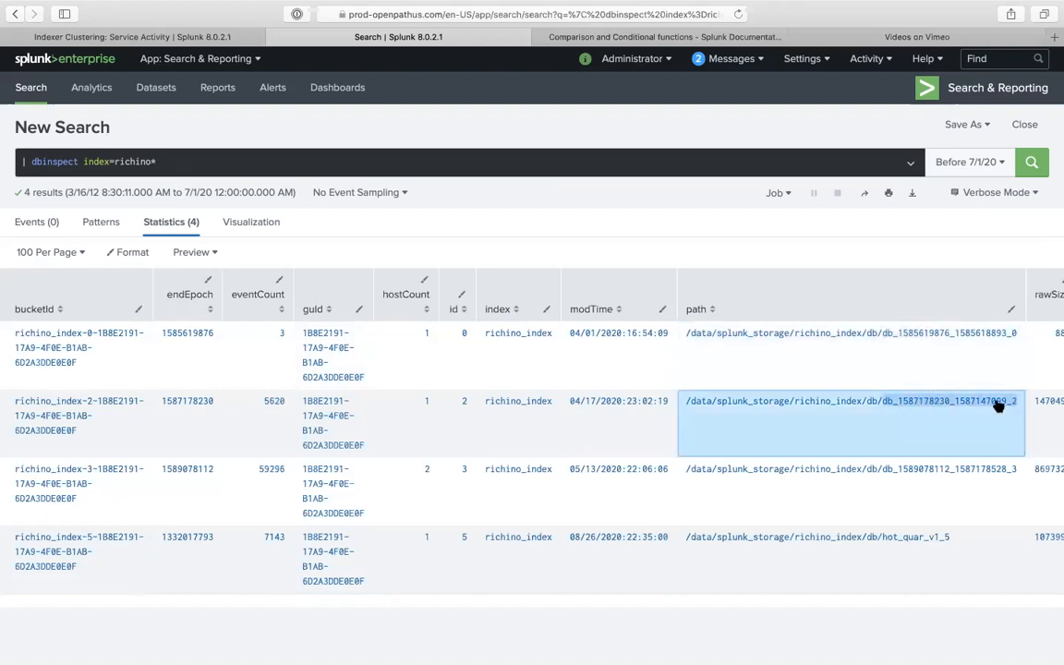
{"action": "right_click", "coordinate": [999, 403]}
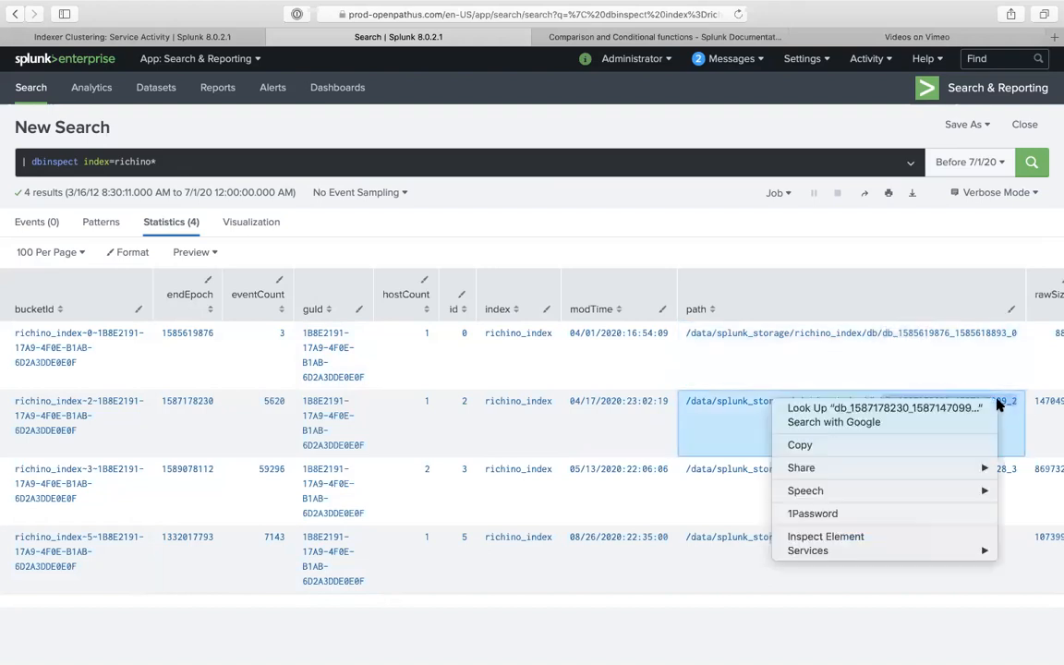
{"action": "left_click", "coordinate": [924, 448]}
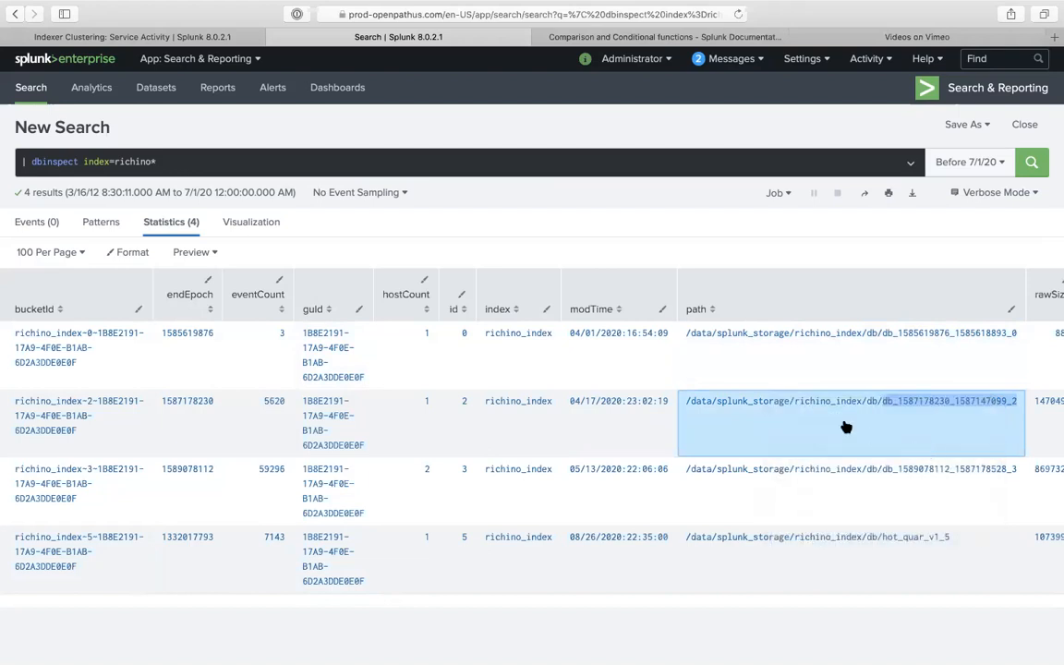
- Remove richino from the index filter and add a '| search' line to the query
{"action": "left_click", "coordinate": [515, 165]}
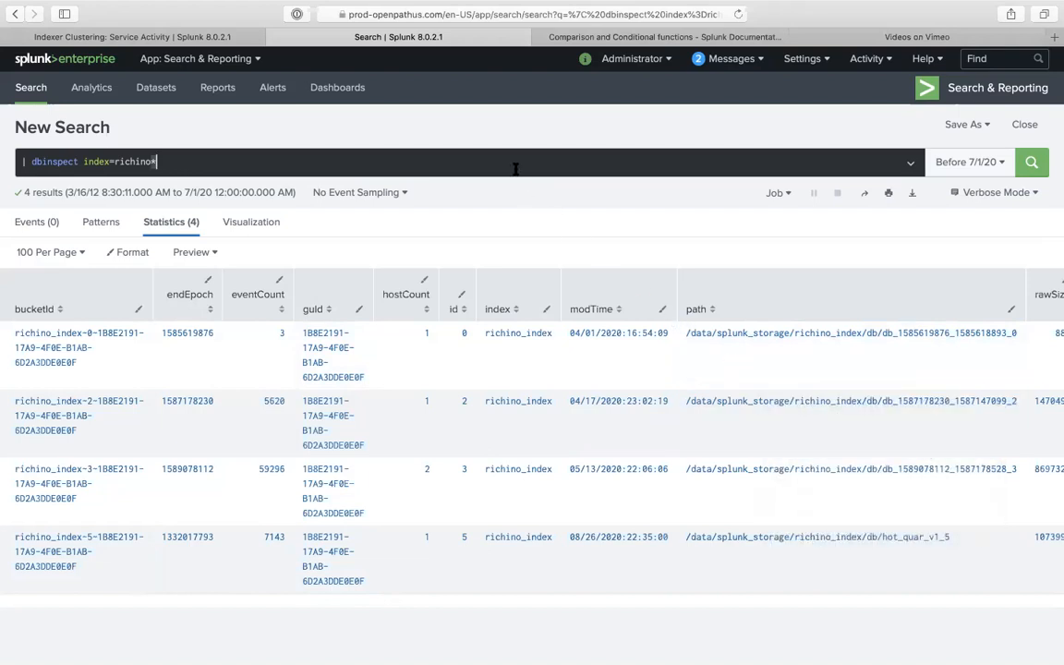
{"action": "double_click", "coordinate": [118, 161]}
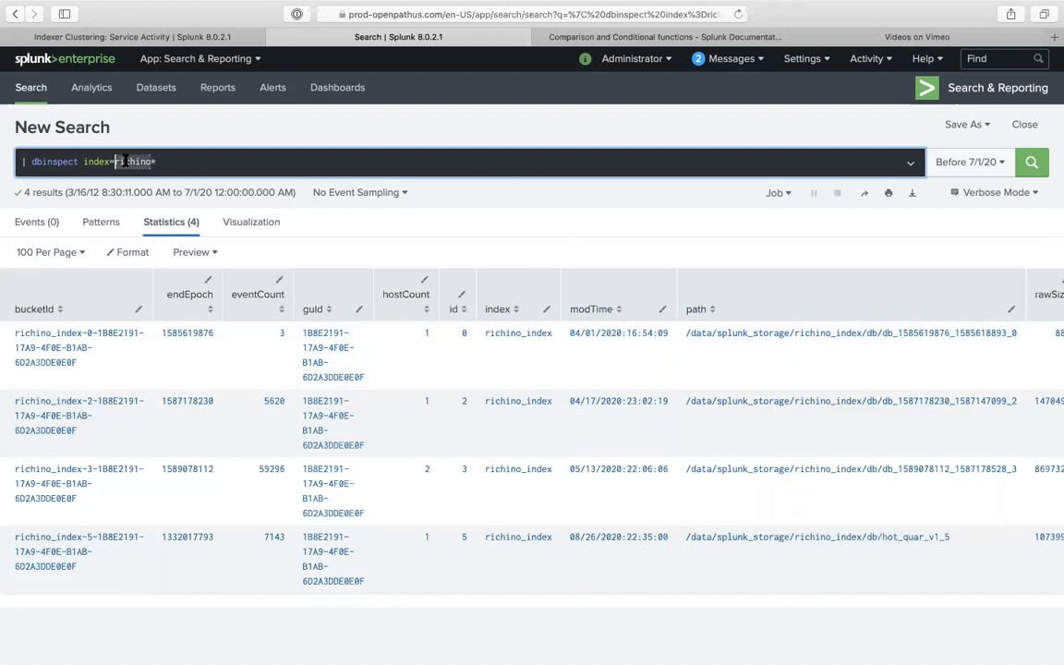
{"action": "key", "text": "BackSpace"}
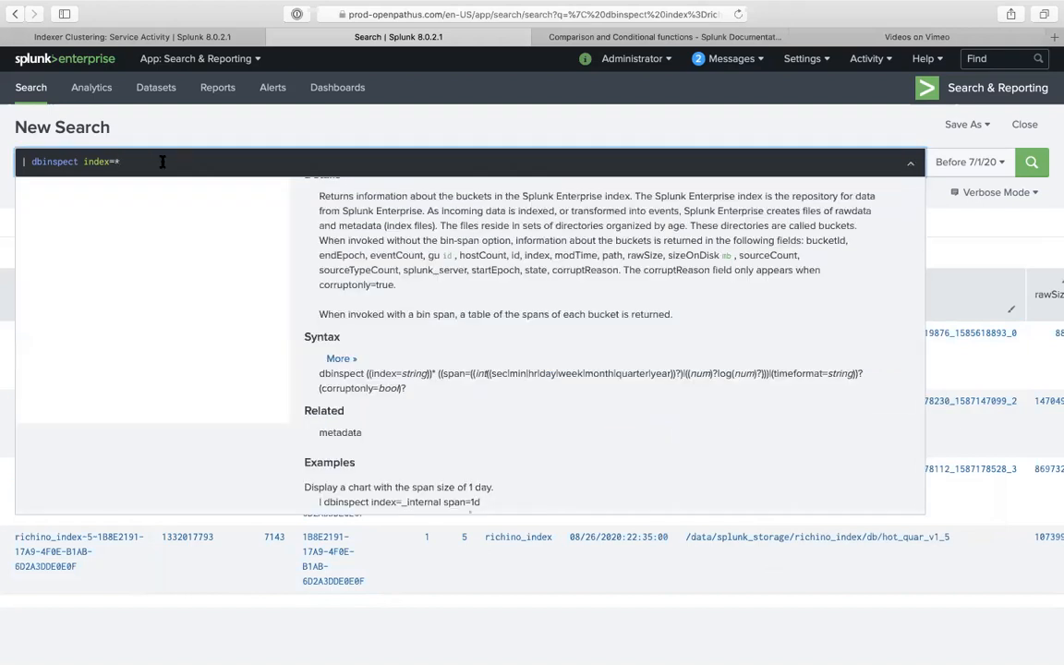
{"action": "key", "text": "shift+Return"}
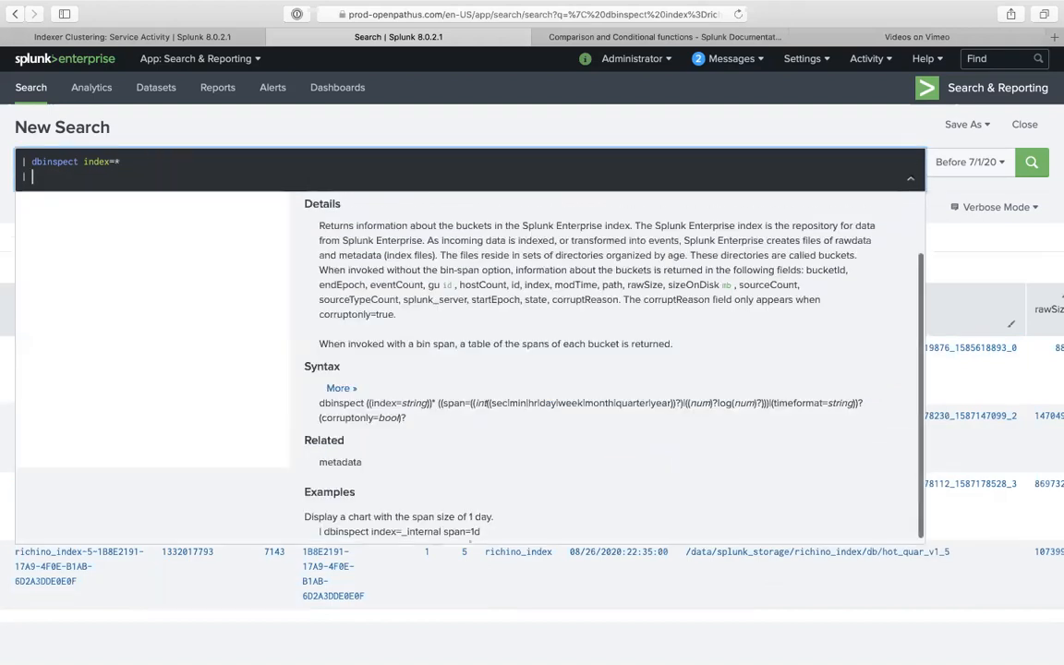
{"action": "type", "text": "| search"}
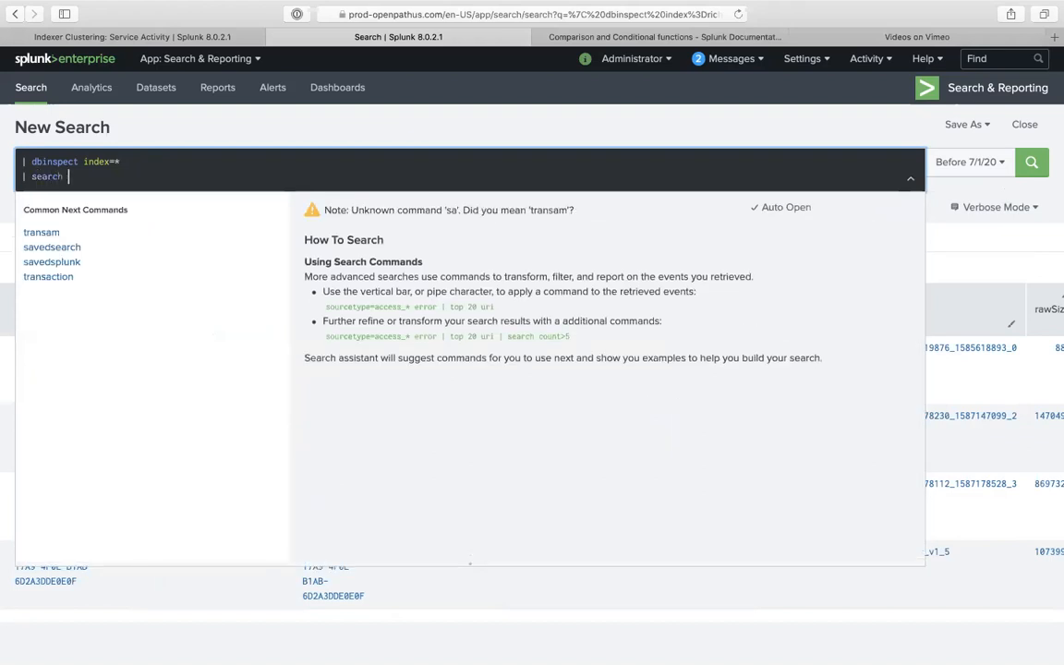
{"action": "key", "text": "Return"}
{"action": "left_click", "coordinate": [157, 175]}
{"action": "type", "text": "path="}
{"action": "key", "text": "super+v"}
{"action": "key", "text": "Return"}
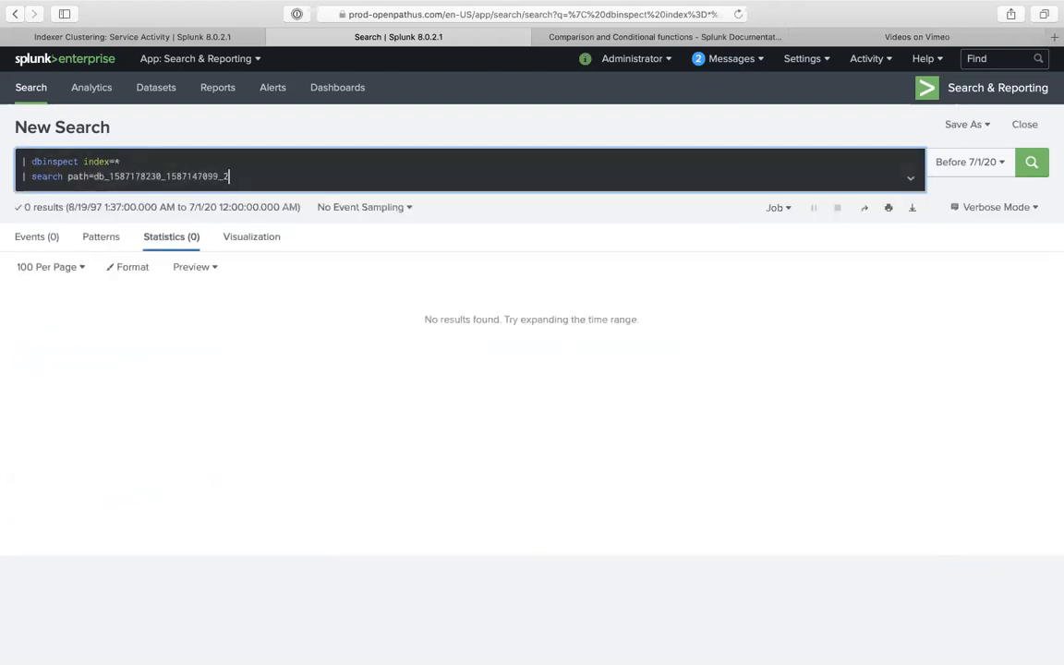
{"action": "type", "text": "*"}
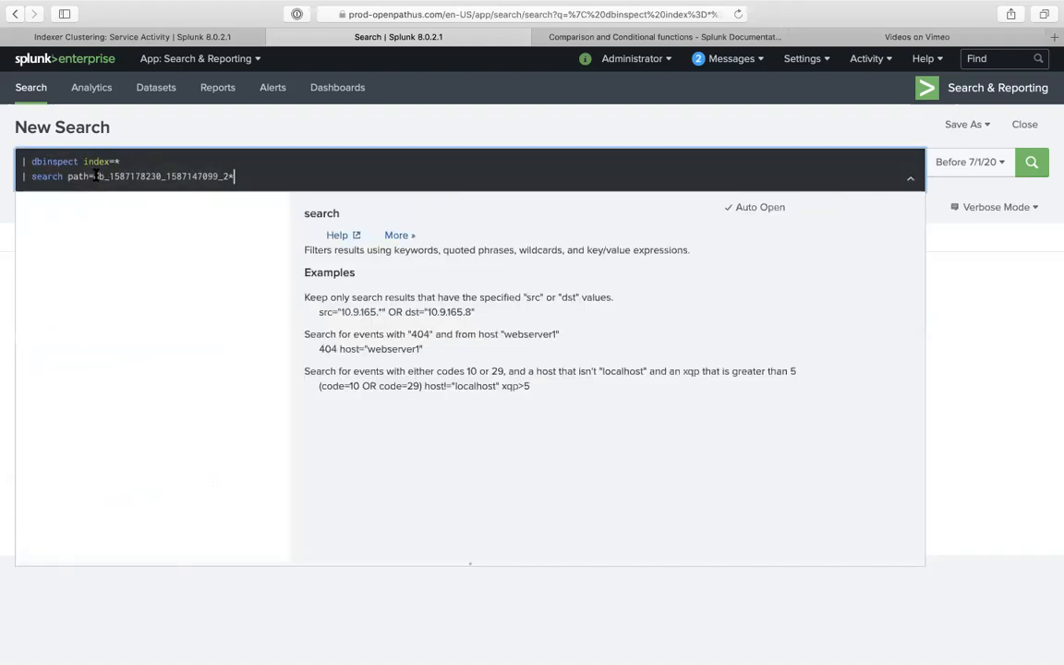
{"action": "type", "text": "*"}
{"action": "key", "text": "Return"}
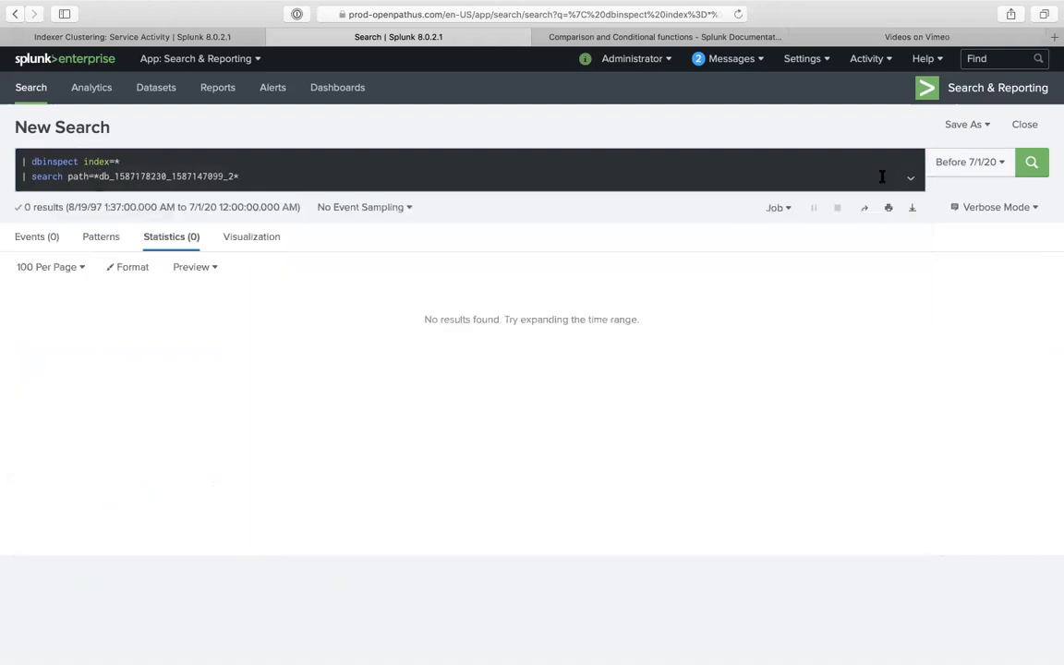
- Change the search time range to All time
{"action": "left_click", "coordinate": [979, 166]}
{"action": "left_click", "coordinate": [806, 197]}
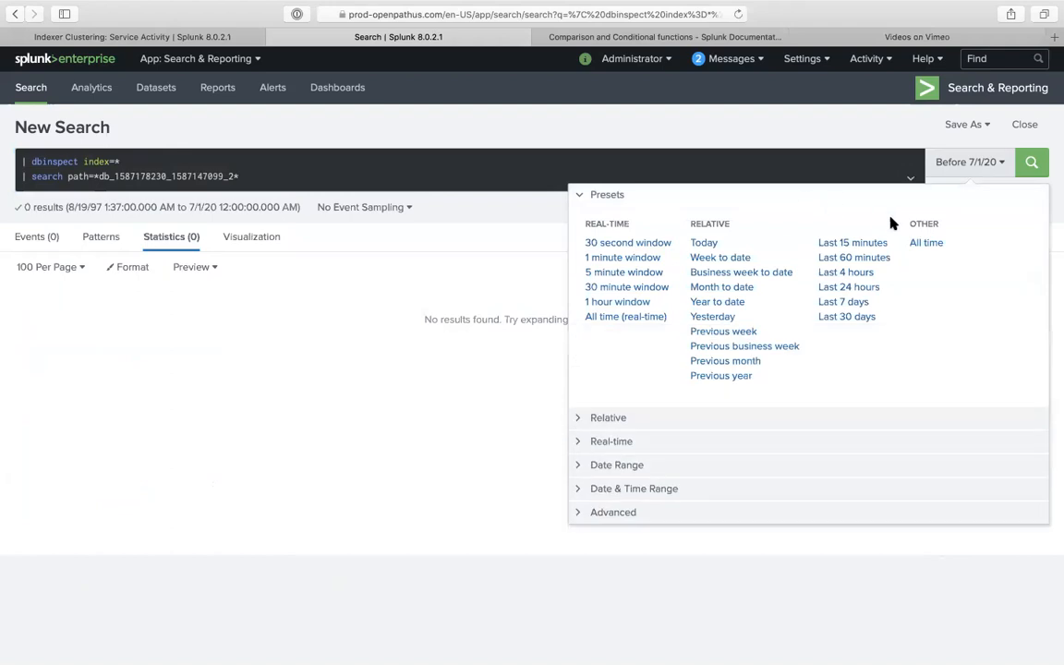
{"action": "left_click", "coordinate": [916, 243]}
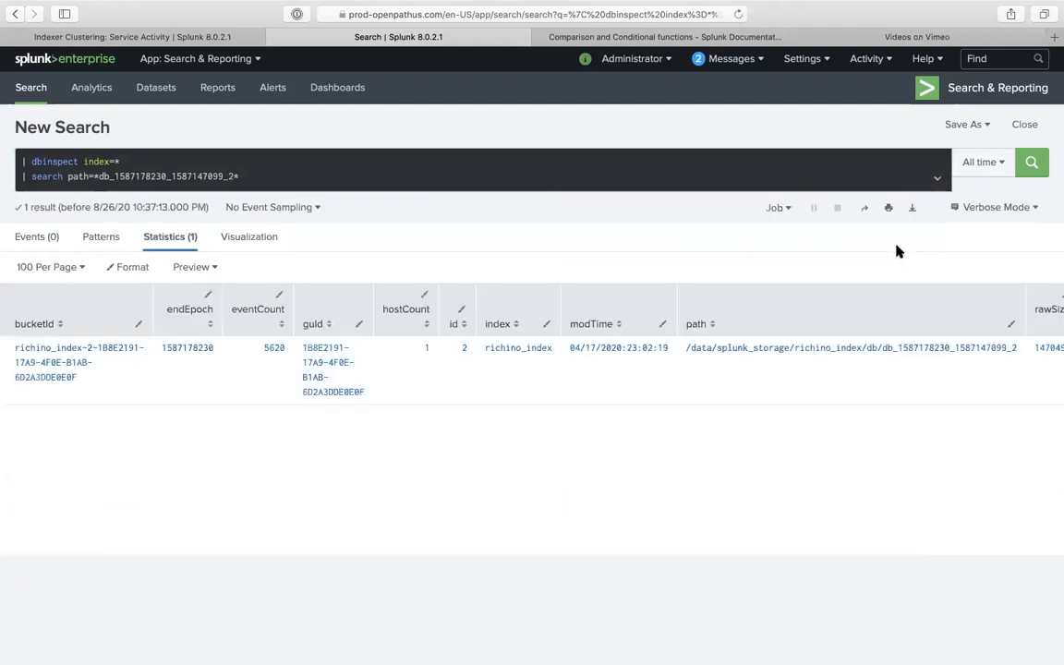
- Delete the path=… filter from the dbinspect query and rerun it
{"action": "scroll", "coordinate": [732, 388], "scroll_direction": "right", "scroll_amount": 2}
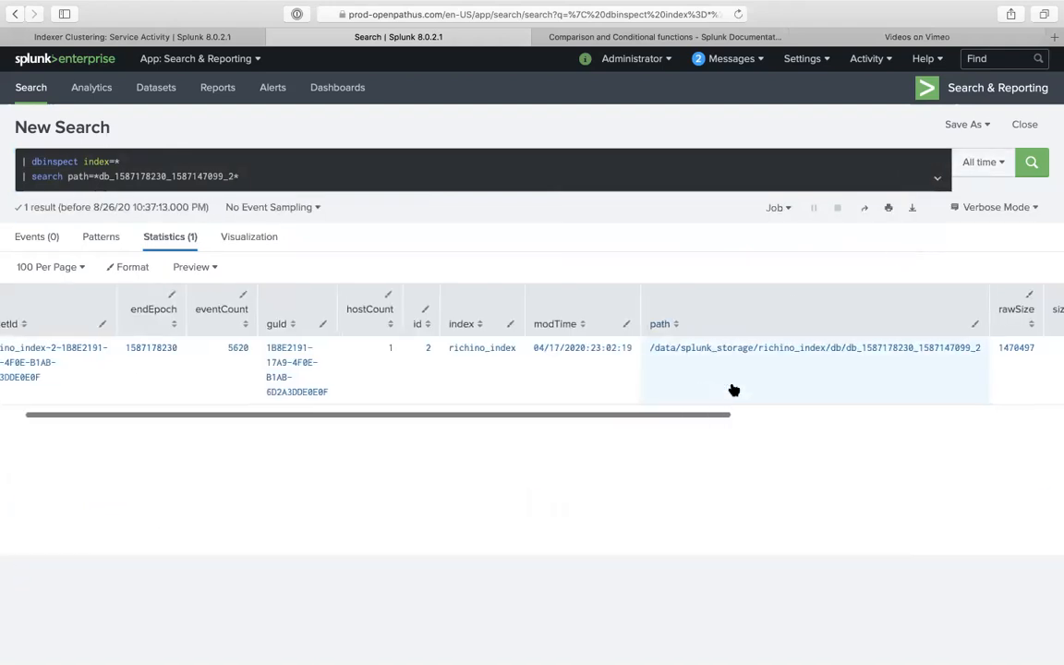
{"action": "scroll", "coordinate": [732, 387], "scroll_direction": "right", "scroll_amount": 5}
{"action": "scroll", "coordinate": [732, 387], "scroll_direction": "left", "scroll_amount": 6}
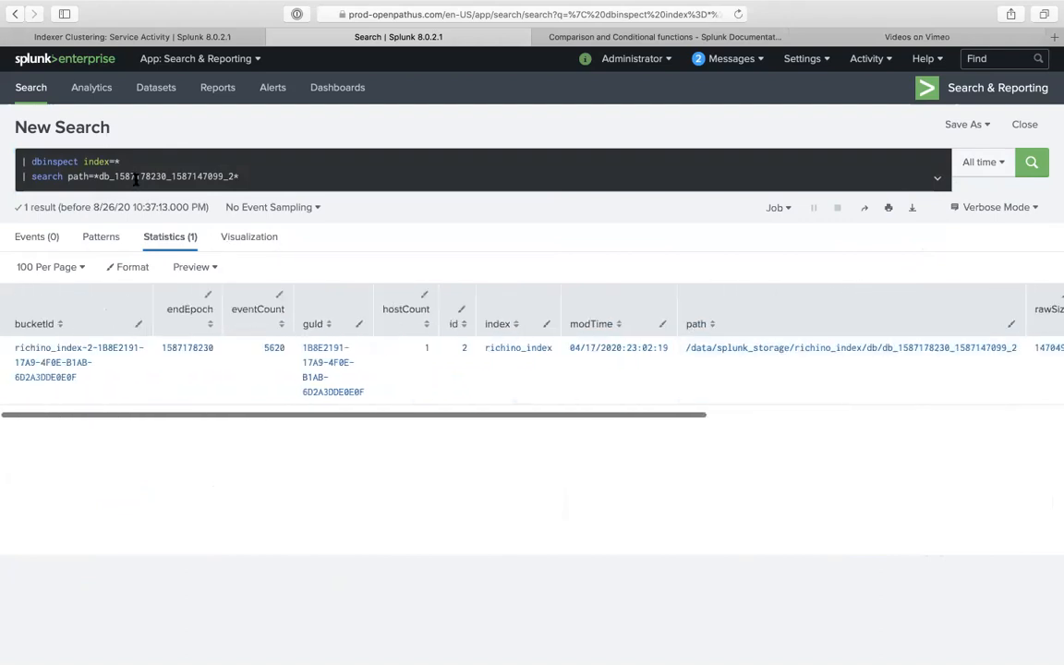
{"action": "left_click", "coordinate": [108, 176]}
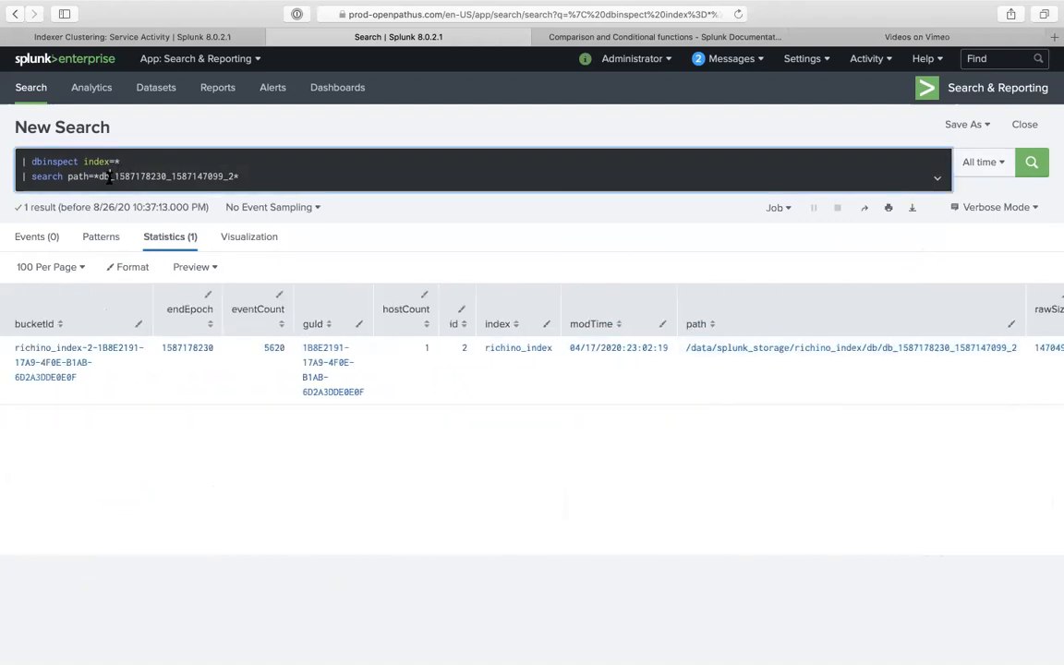
{"action": "left_click_drag", "start_coordinate": [68, 177], "coordinate": [348, 179]}
{"action": "key", "text": "BackSpace"}
{"action": "key", "text": "Return"}
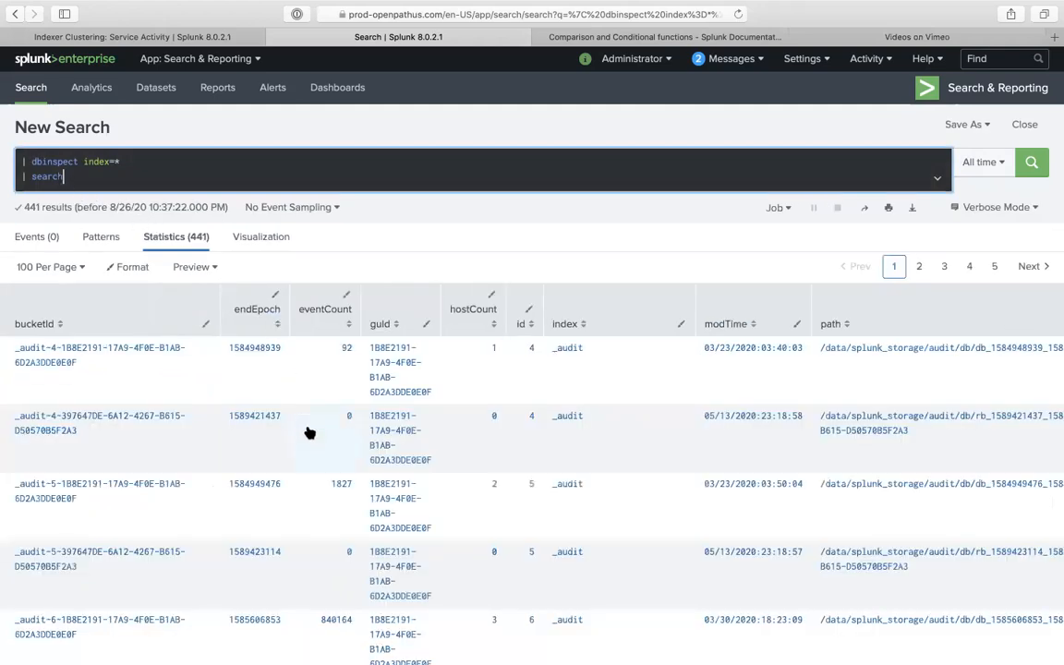
- Scroll through the 441 bucket rows, starting from _audit
{"action": "scroll", "coordinate": [310, 433], "scroll_direction": "right", "scroll_amount": 1}
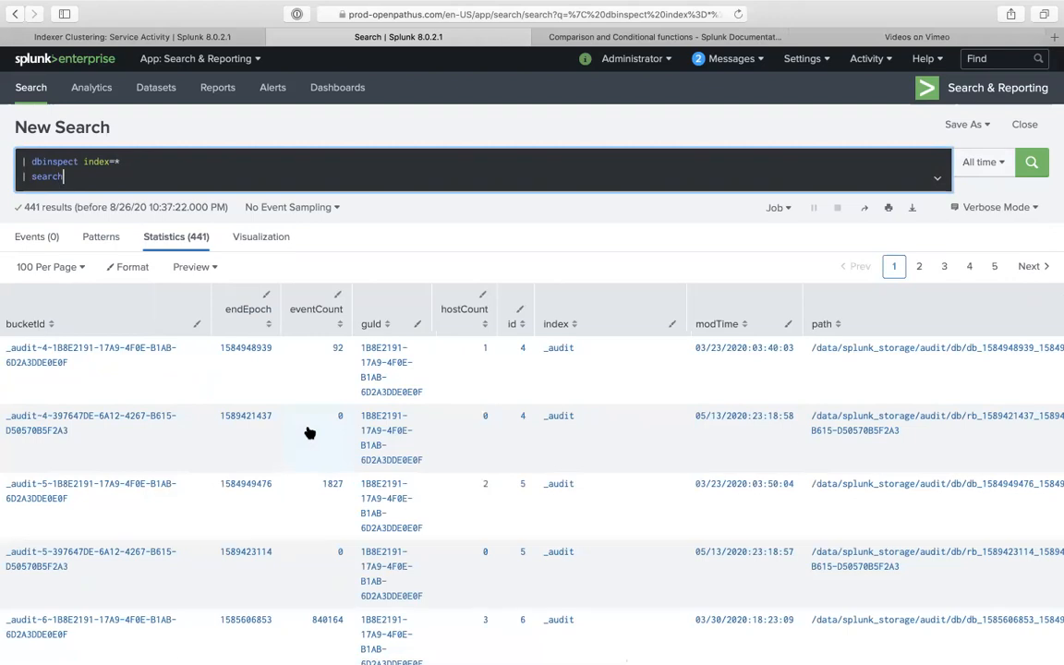
{"action": "scroll", "coordinate": [470, 447], "scroll_direction": "right", "scroll_amount": 5}
{"action": "scroll", "coordinate": [470, 449], "scroll_direction": "right", "scroll_amount": 8}
{"action": "scroll", "coordinate": [487, 503], "scroll_direction": "down", "scroll_amount": 2}
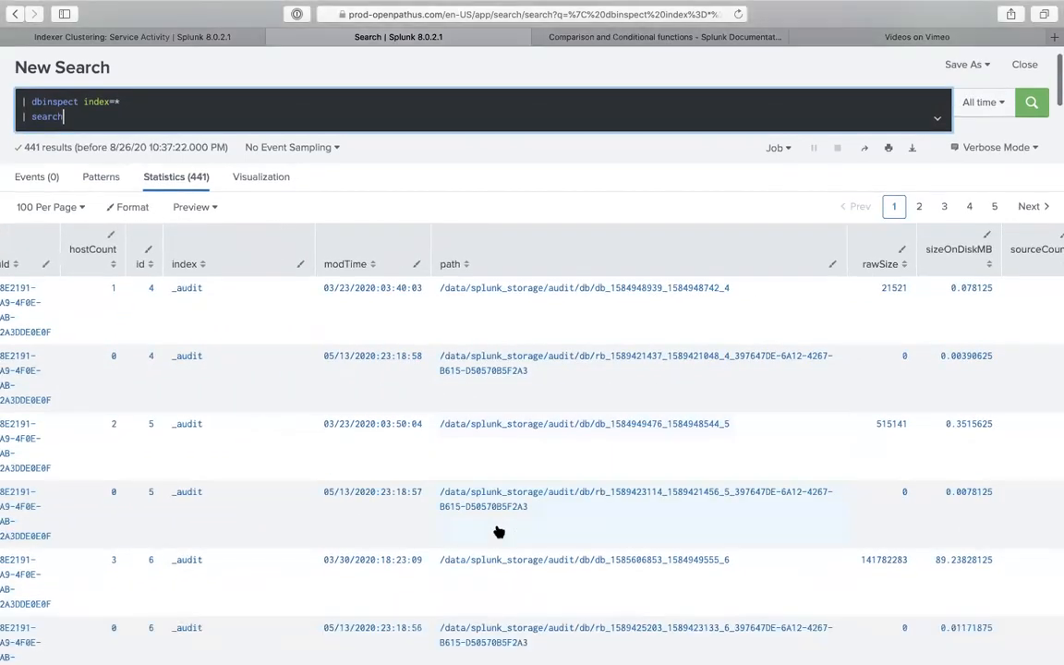
{"action": "scroll", "coordinate": [498, 532], "scroll_direction": "down", "scroll_amount": 5}
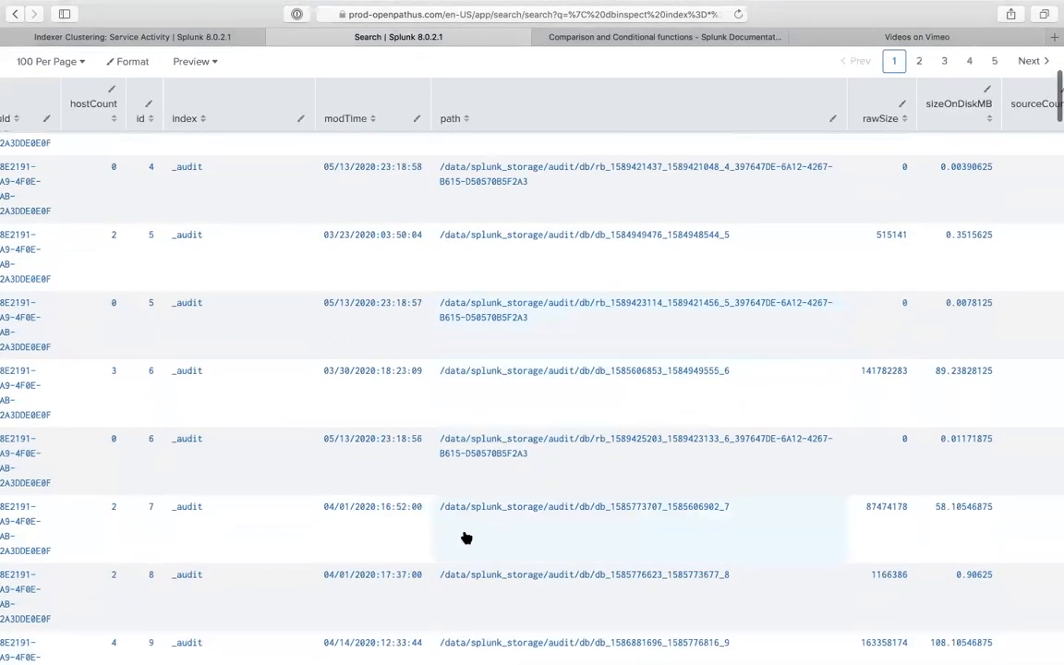
{"action": "scroll", "coordinate": [466, 537], "scroll_direction": "left", "scroll_amount": 7}
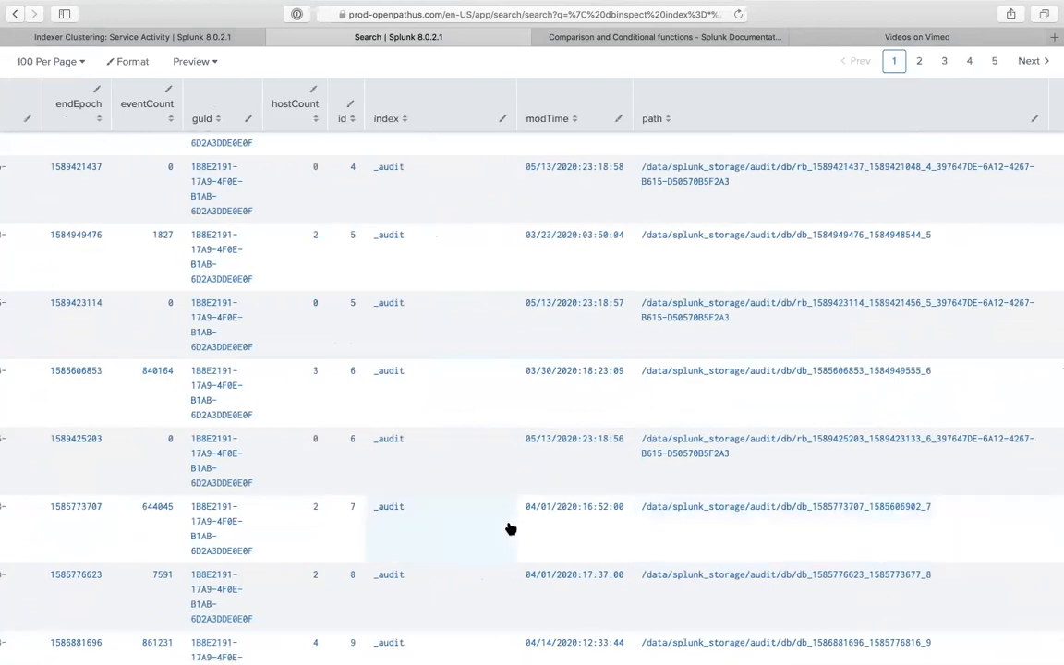
{"action": "scroll", "coordinate": [511, 529], "scroll_direction": "left", "scroll_amount": 6}
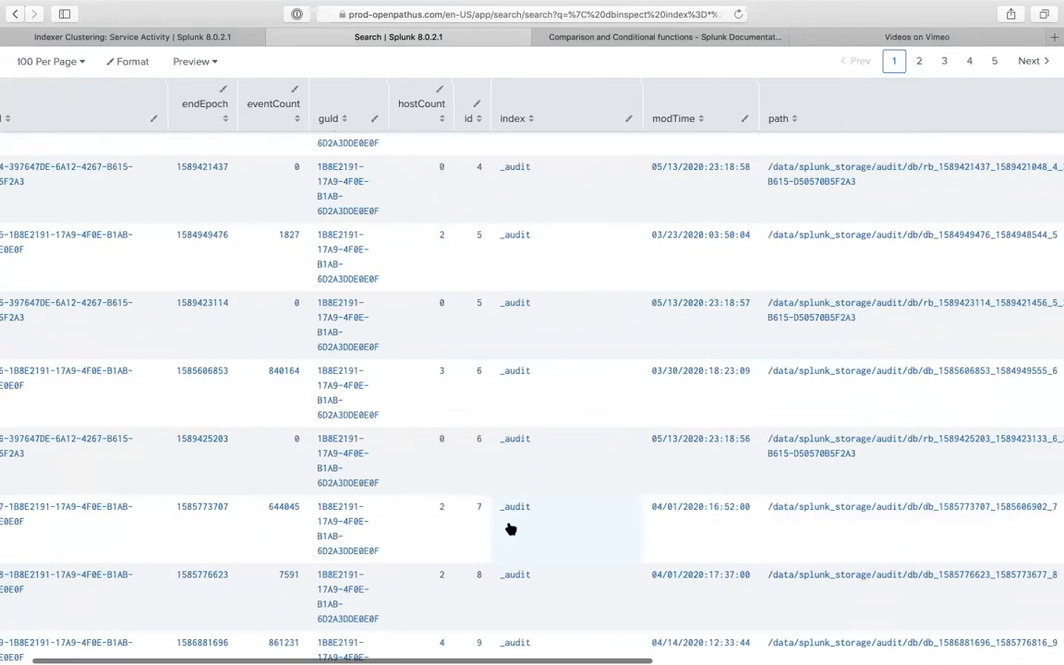
{"action": "scroll", "coordinate": [499, 450], "scroll_direction": "up", "scroll_amount": 5}
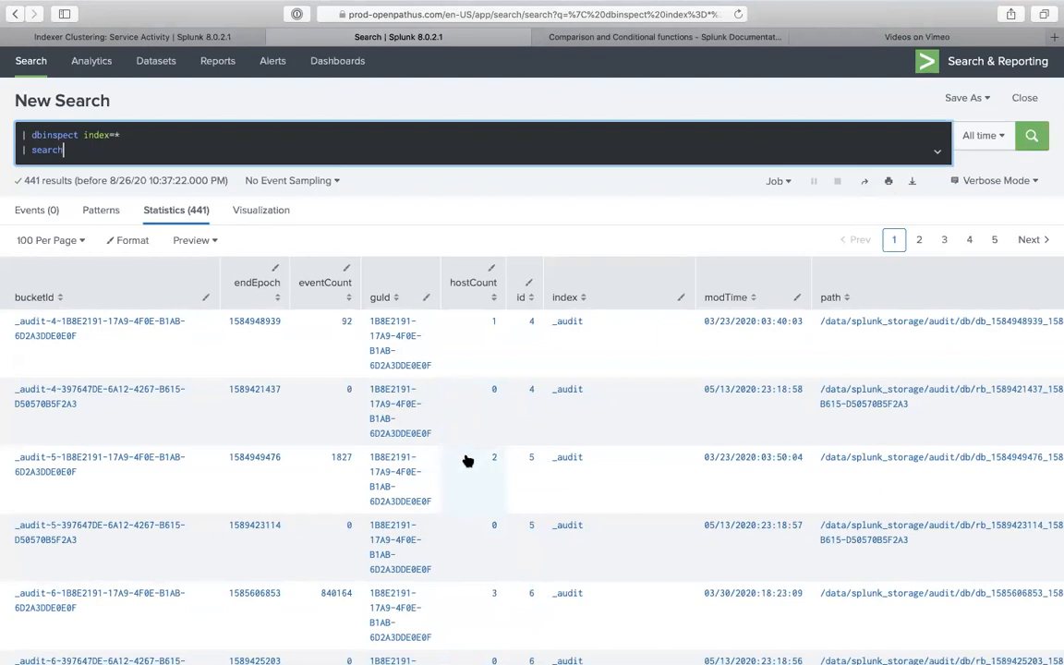
- Move the iTerm2 desktop between Safari and WhatsApp and bring it full screen
{"action": "key", "text": "ctrl+Up"}
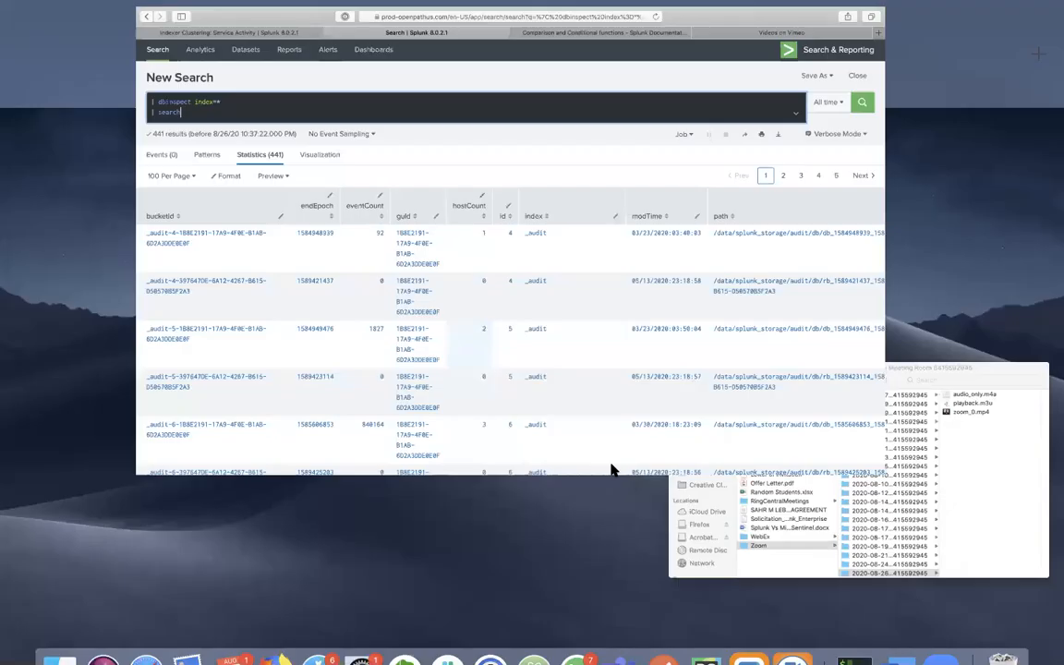
{"action": "left_click", "coordinate": [726, 54]}
{"action": "key", "text": "ctrl+Up"}
{"action": "left_click_drag", "start_coordinate": [726, 55], "coordinate": [535, 64]}
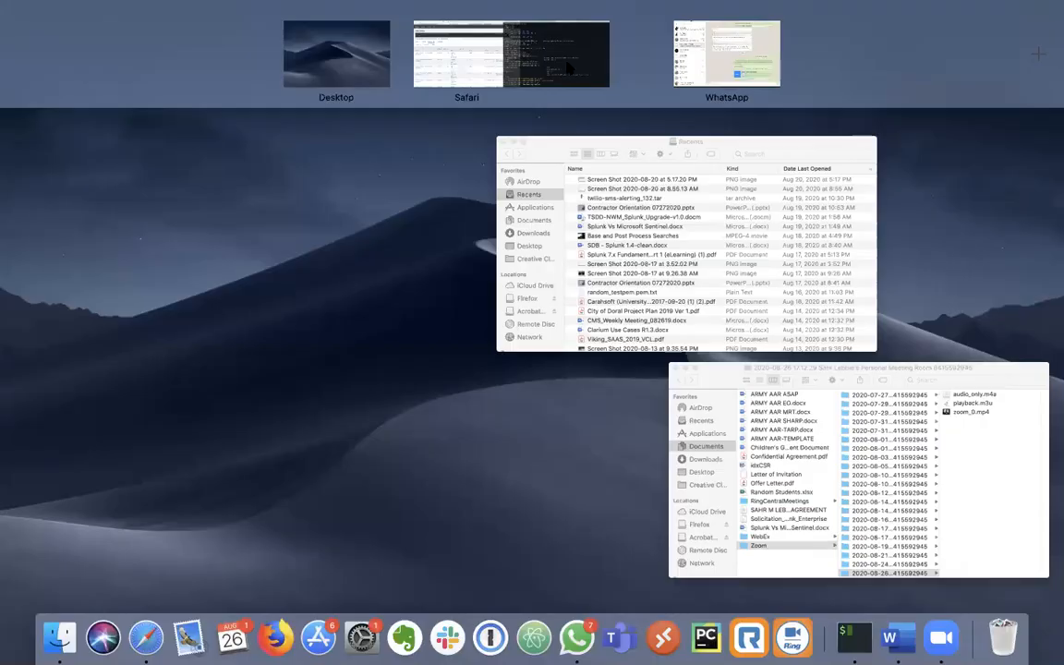
{"action": "left_click", "coordinate": [596, 54]}
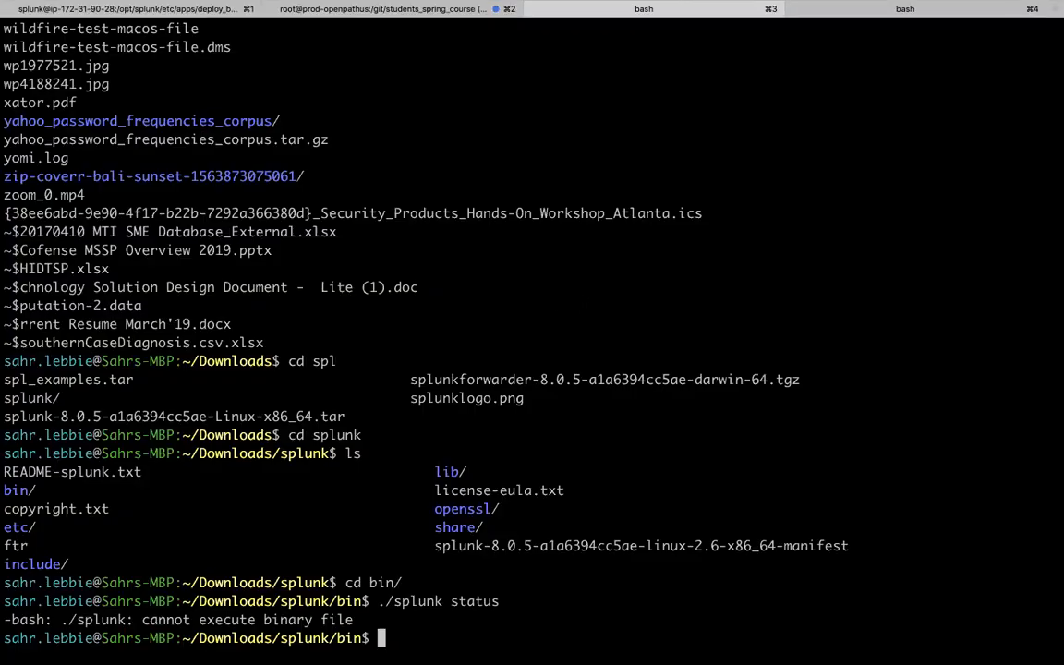
{"action": "type", "text": "openpath"}
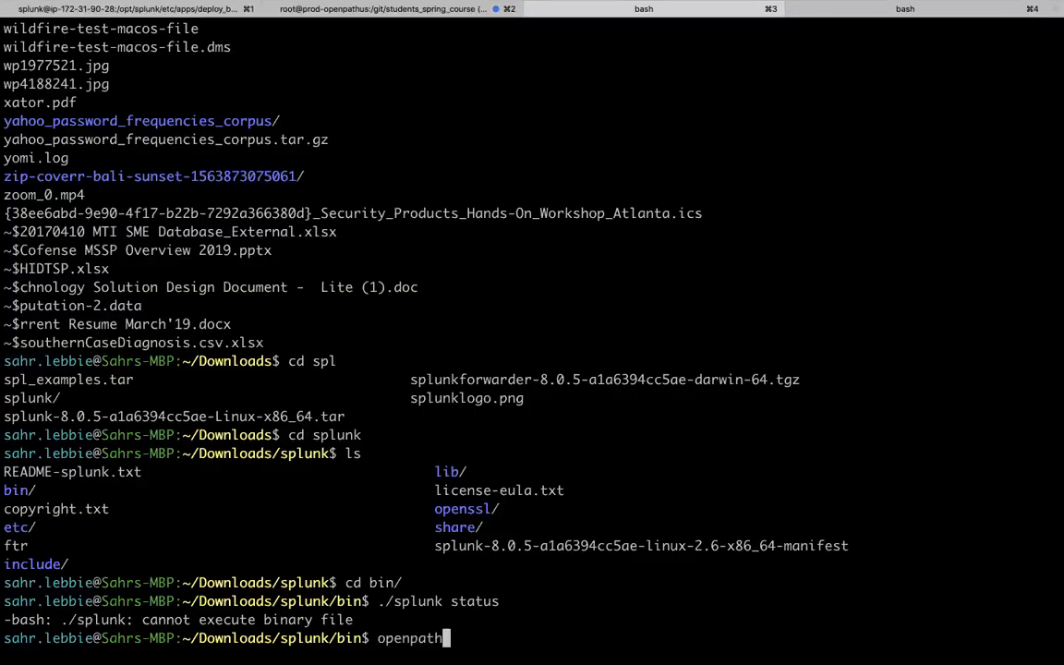
{"action": "key", "text": "Return"}
{"action": "type", "text": "openpathsh"}
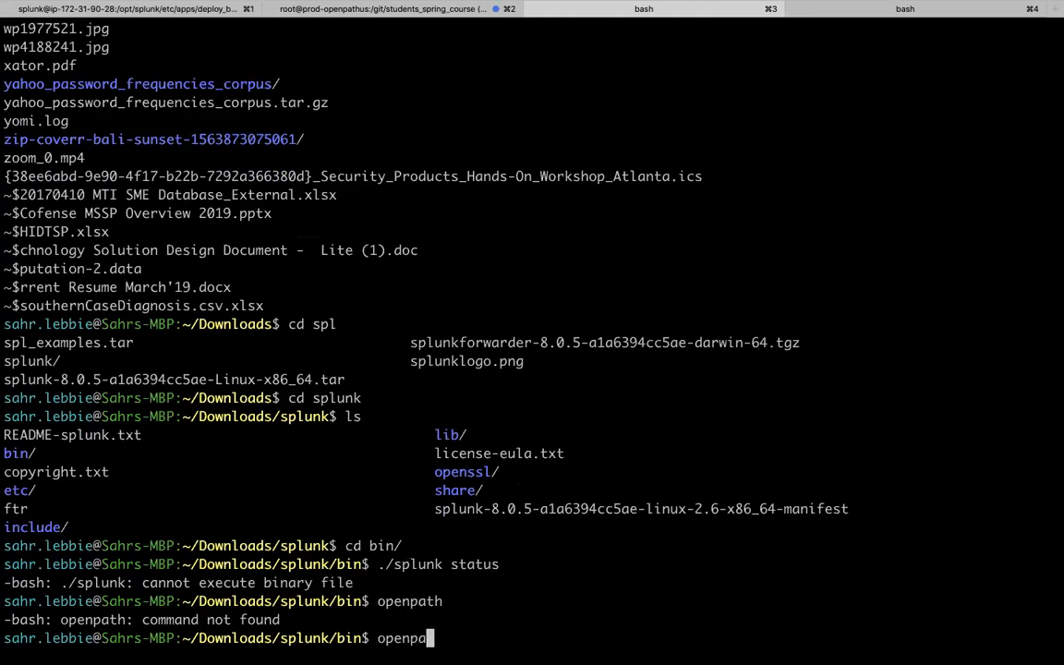
{"action": "key", "text": "Return"}
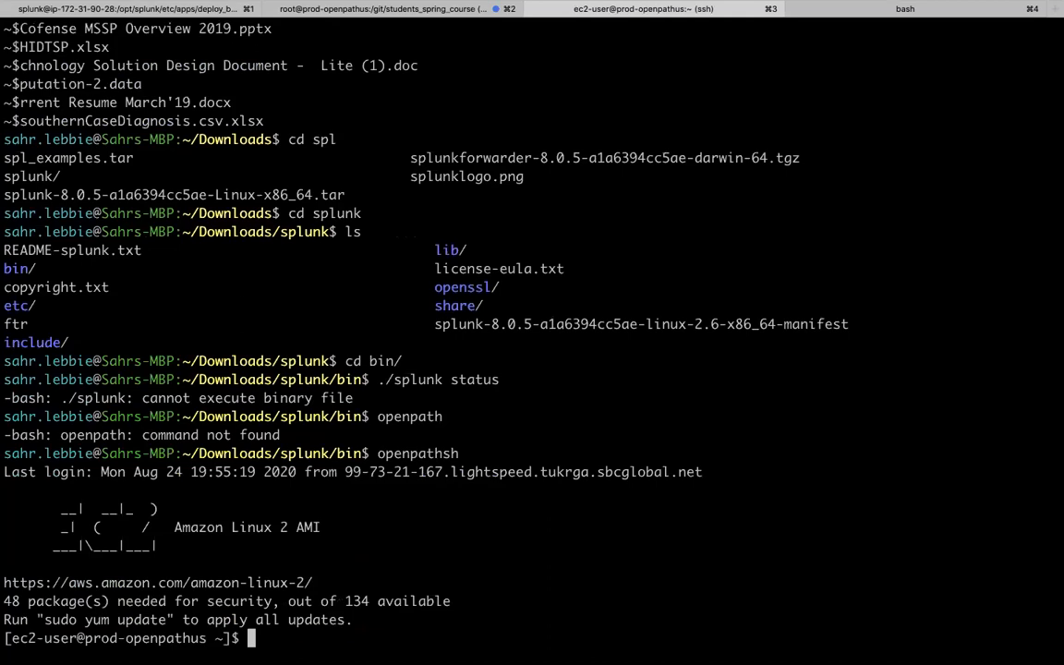
{"action": "key", "text": "ctrl+r"}
{"action": "type", "text": "ssh"}
{"action": "key", "text": "Return"}
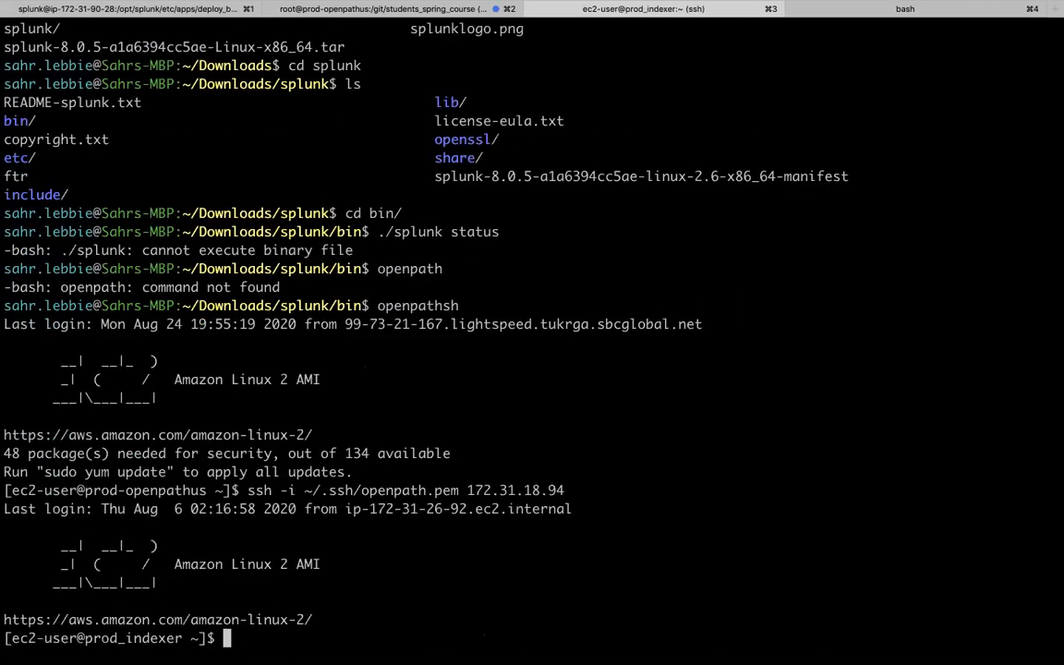
- Abandon the cd into /opt/splunk/var/ and check the filesystems' disk usage with df -h
{"action": "type", "text": "cd /o"}
{"action": "type", "text": "pt/splunk/"}
{"action": "type", "text": "/etc/"}
{"action": "key", "text": "BackSpace"}
{"action": "key", "text": "BackSpace"}
{"action": "key", "text": "BackSpace"}
{"action": "key", "text": "BackSpace"}
{"action": "type", "text": "var/"}
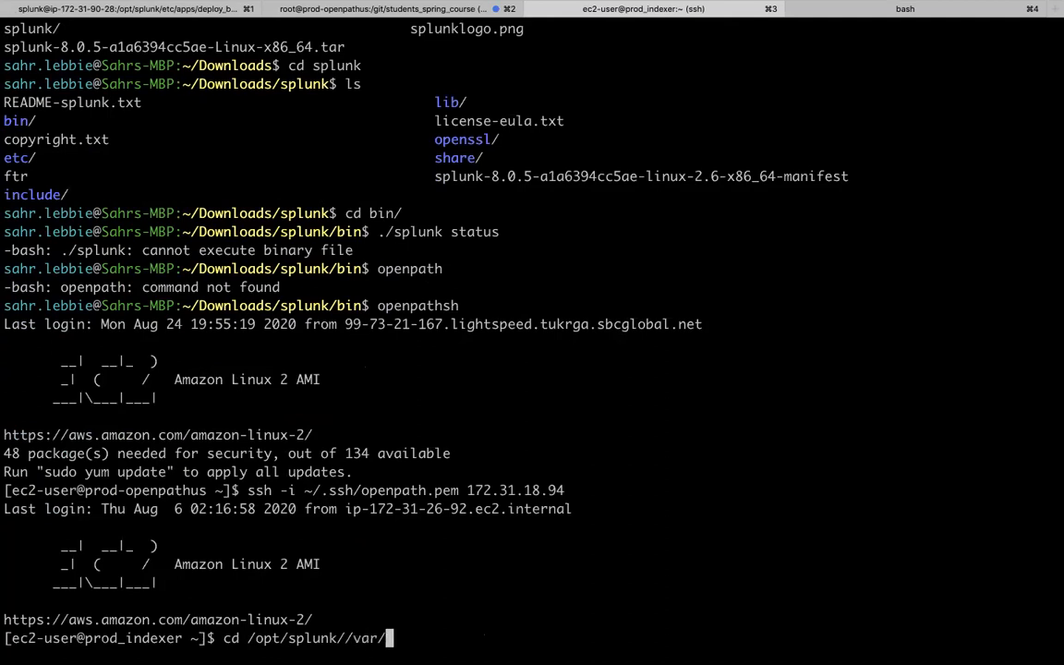
{"action": "key", "text": "ctrl+c"}
{"action": "key", "text": "ctrl+c"}
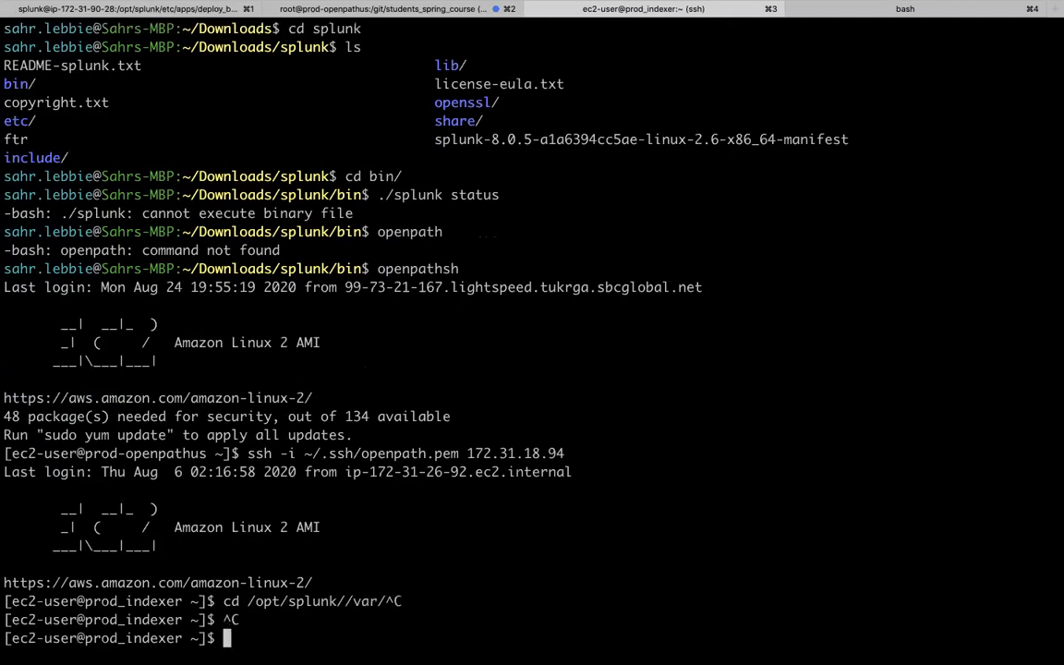
{"action": "type", "text": "df -h"}
{"action": "key", "text": "Return"}
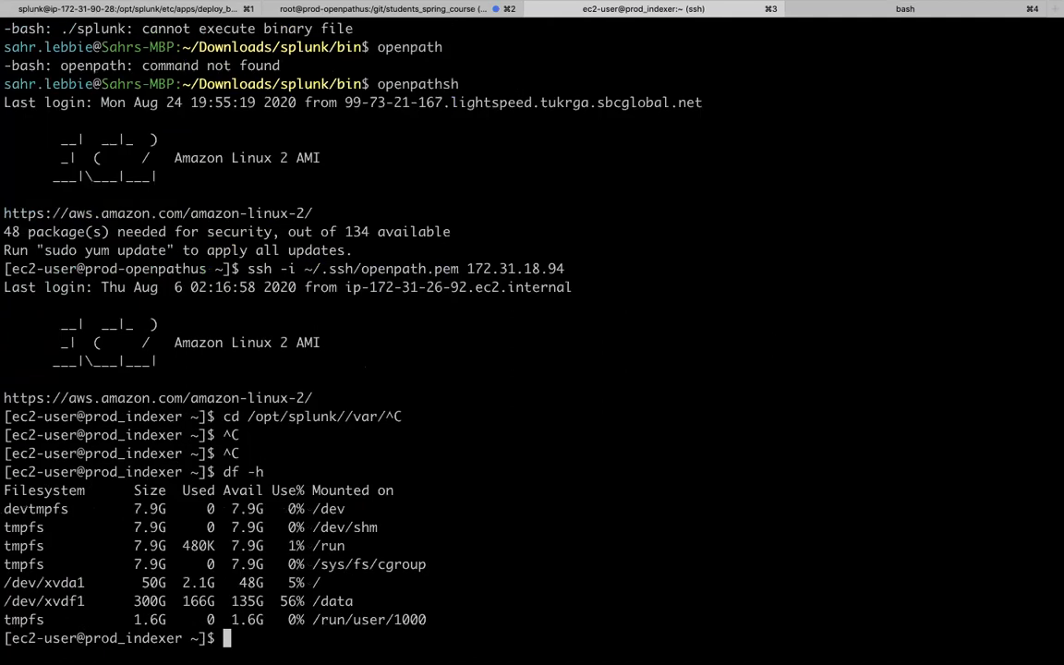
- Change into /data/ and list its contents
{"action": "type", "text": "cd /a"}
{"action": "key", "text": "Return"}
{"action": "type", "text": "cd "}
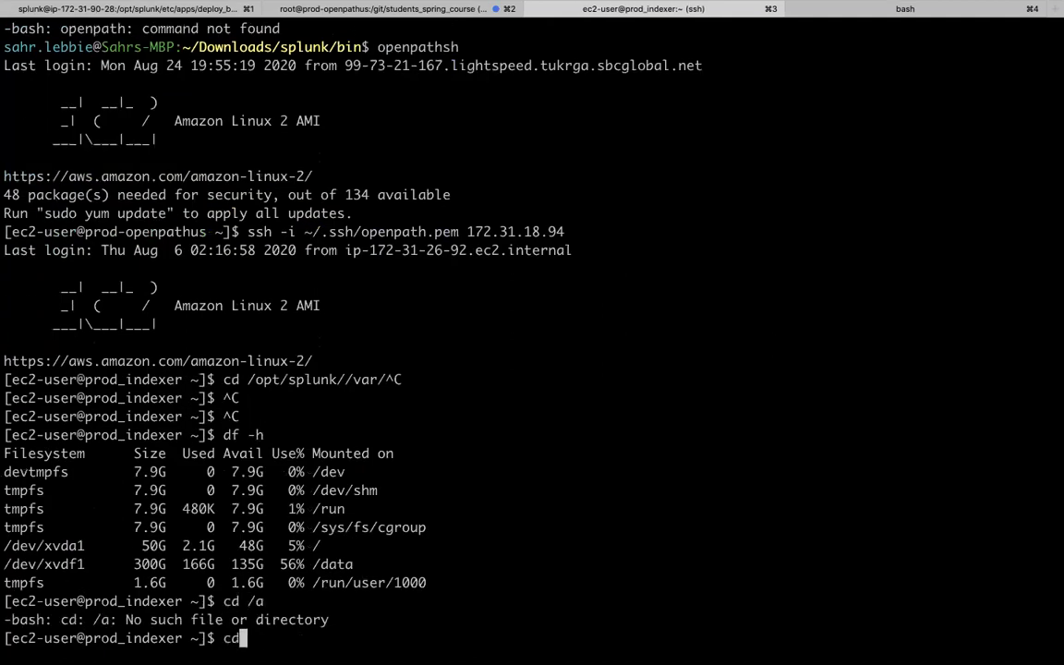
{"action": "type", "text": "/data/"}
{"action": "key", "text": "Return"}
{"action": "type", "text": "ls"}
{"action": "key", "text": "Return"}
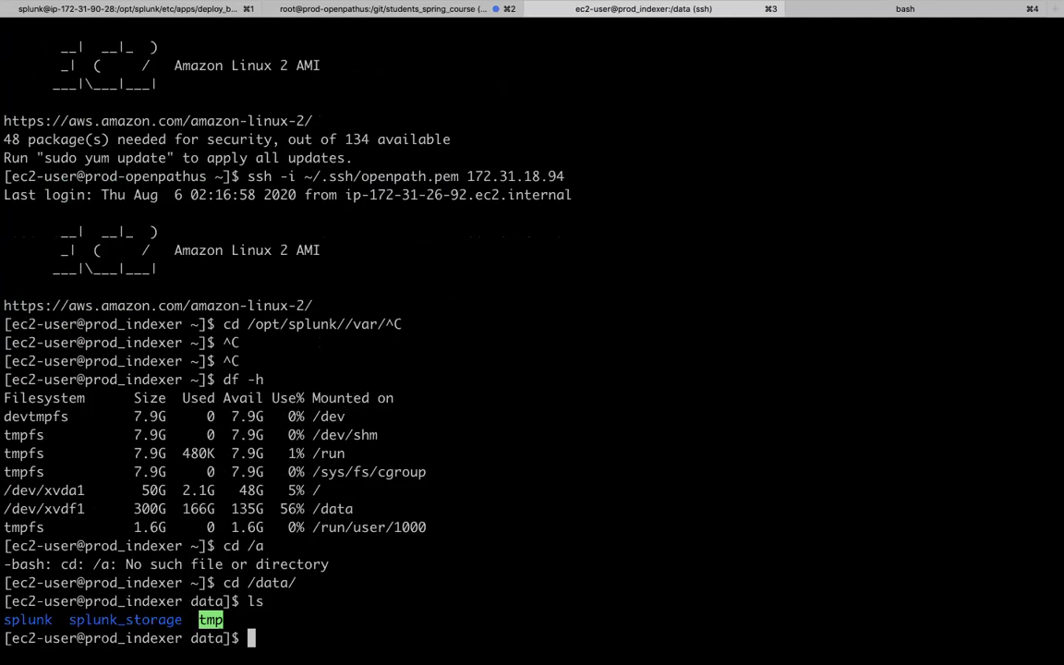
- Enter splunk_storage and list the index directories stored there
{"action": "type", "text": "cd splunk"}
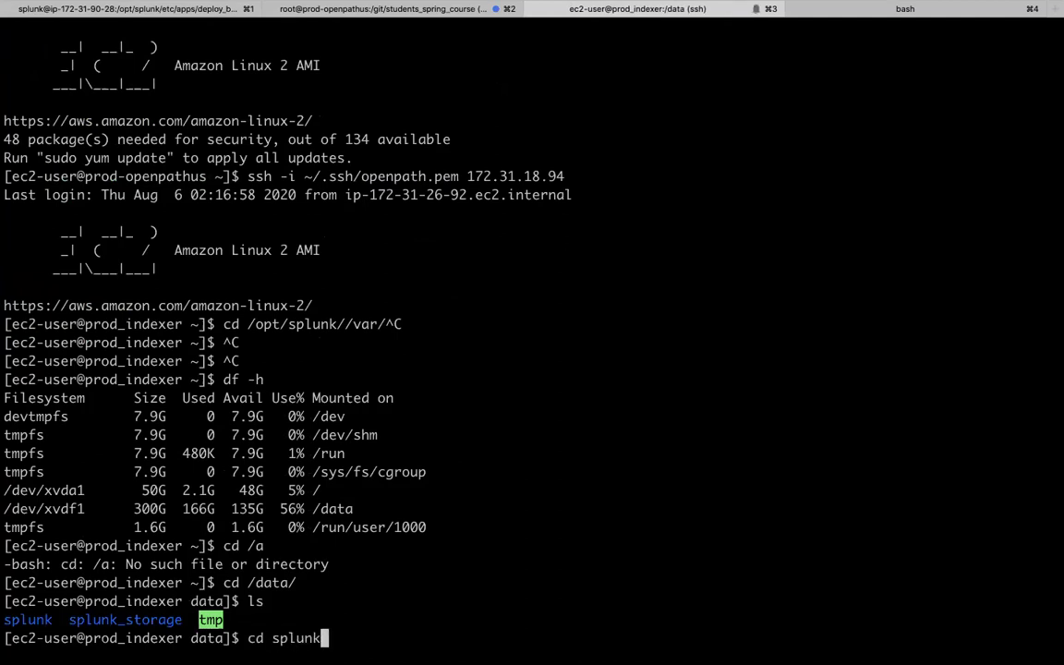
{"action": "type", "text": "_s"}
{"action": "key", "text": "Tab"}
{"action": "key", "text": "Return"}
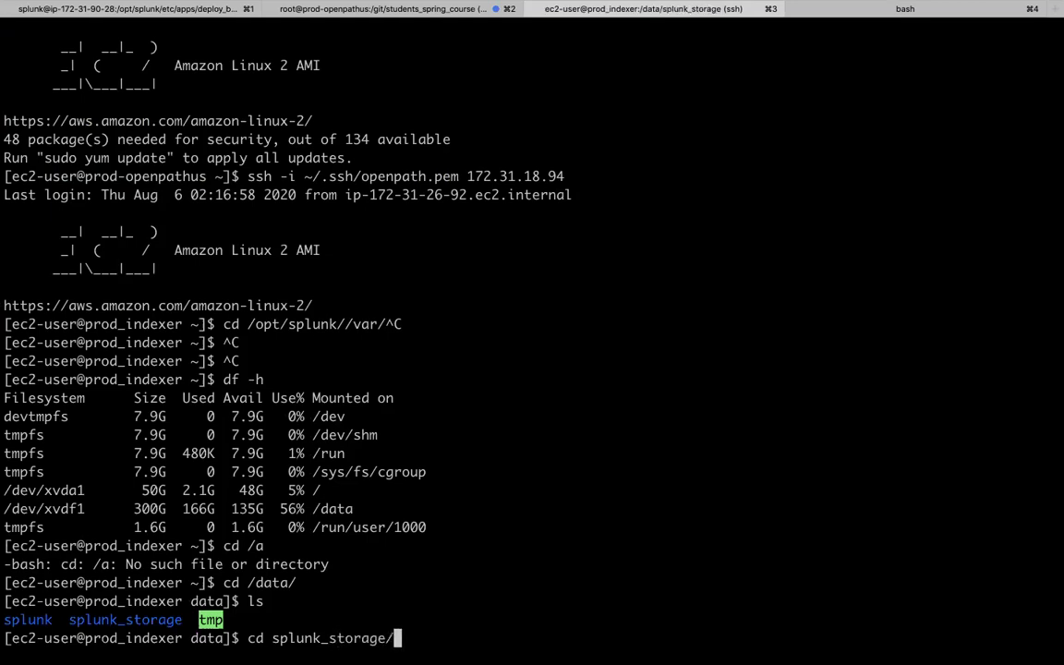
{"action": "type", "text": "ls"}
{"action": "key", "text": "Return"}
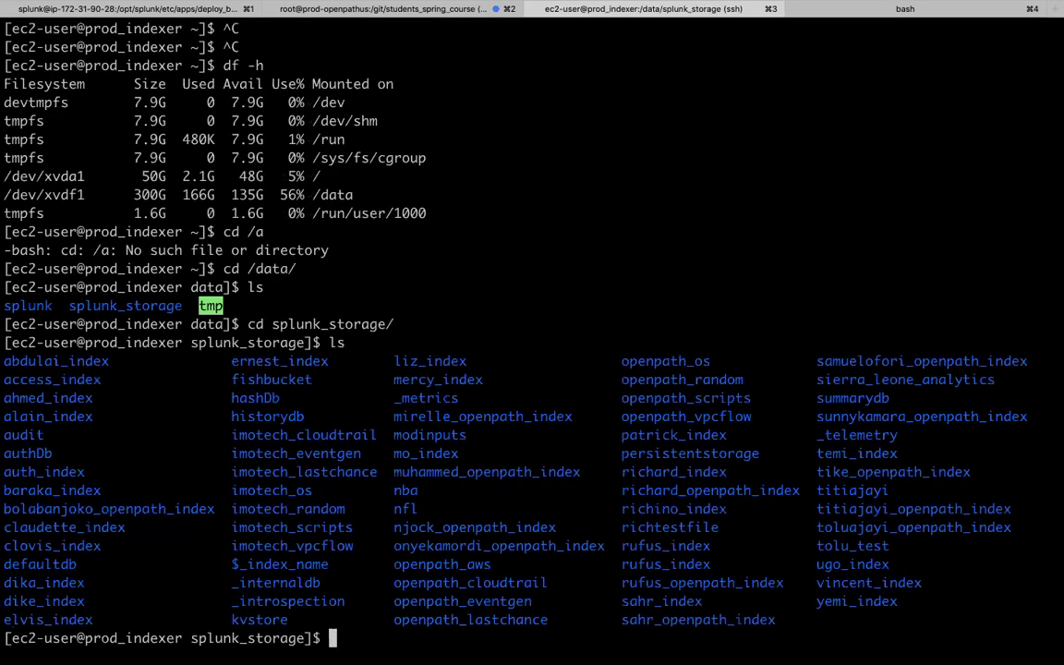
- Attempt to enter richino_index, relist the folders, then become root with sudo su
{"action": "type", "text": "cd richi"}
{"action": "key", "text": "Tab"}
{"action": "key", "text": "Return"}
{"action": "type", "text": "ls"}
{"action": "key", "text": "Return"}
{"action": "type", "text": "sudo su"}
{"action": "key", "text": "Return"}
- As root, go into richino_index/db and list its buckets, including hot_v1_4
{"action": "type", "text": "cd rich"}
{"action": "key", "text": "Tab"}
{"action": "key", "text": "Tab"}
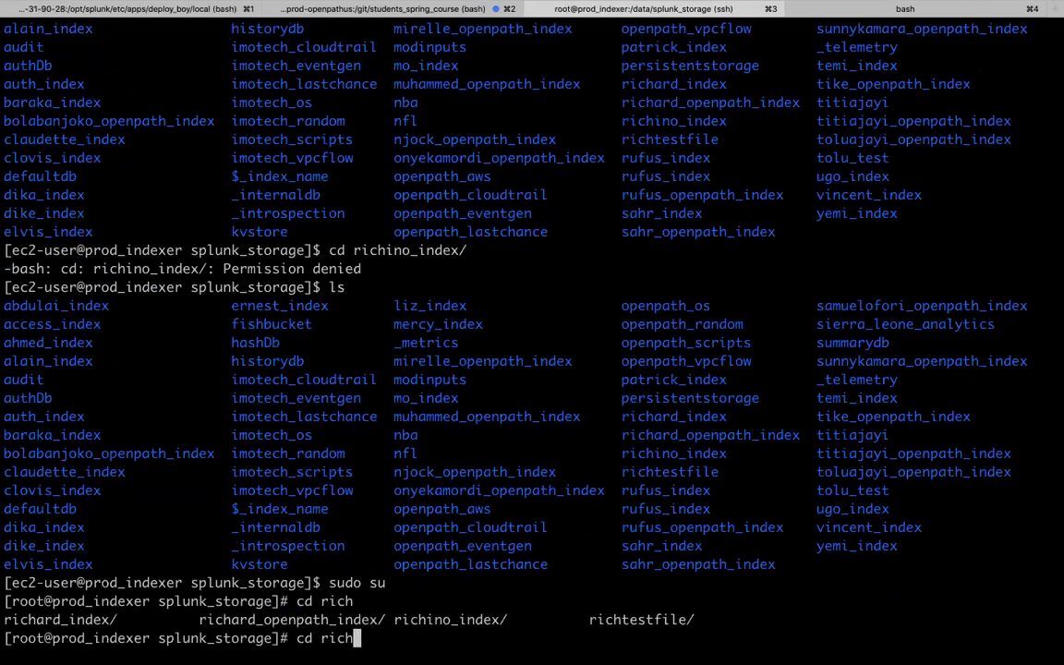
{"action": "type", "text": "i"}
{"action": "key", "text": "Tab"}
{"action": "key", "text": "Return"}
{"action": "type", "text": "ls"}
{"action": "key", "text": "Return"}
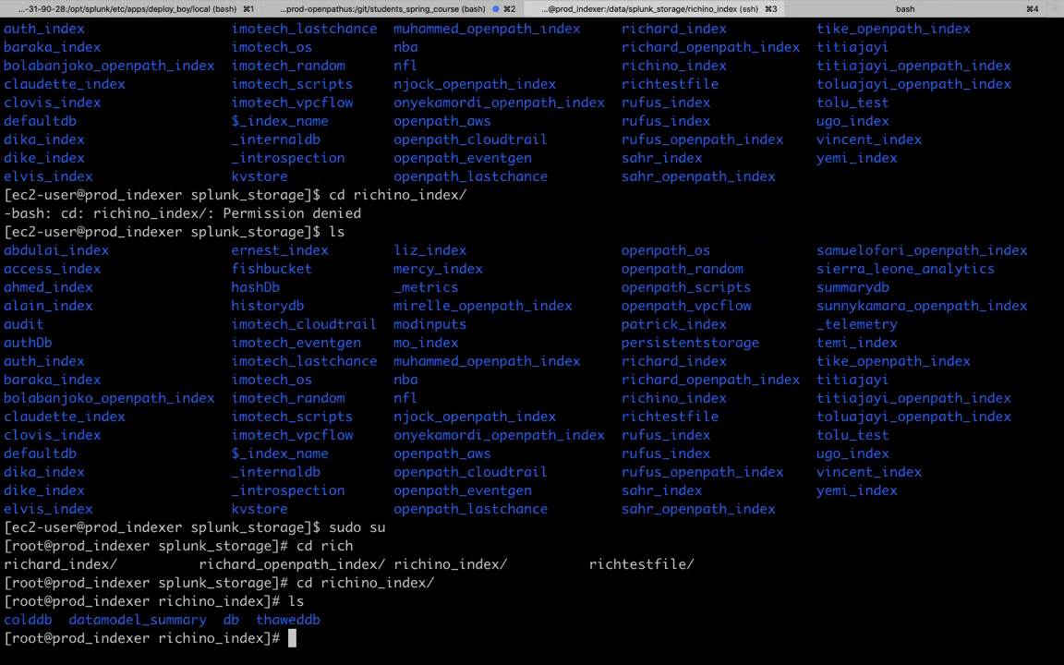
{"action": "type", "text": "cd db"}
{"action": "key", "text": "Tab"}
{"action": "key", "text": "Return"}
{"action": "type", "text": "ls"}
{"action": "key", "text": "Return"}
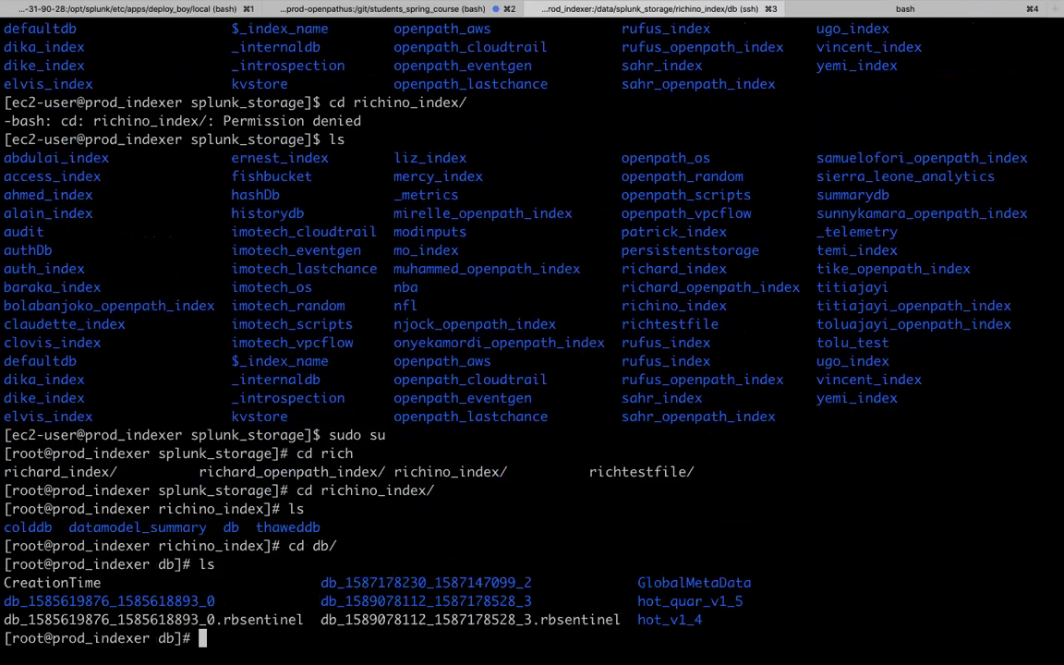
- Print the working directory and highlight the bucket name, richino_index, db and colddb
{"action": "left_click_drag", "start_coordinate": [222, 600], "coordinate": [11, 604]}
{"action": "type", "text": "pwd"}
{"action": "key", "text": "Return"}
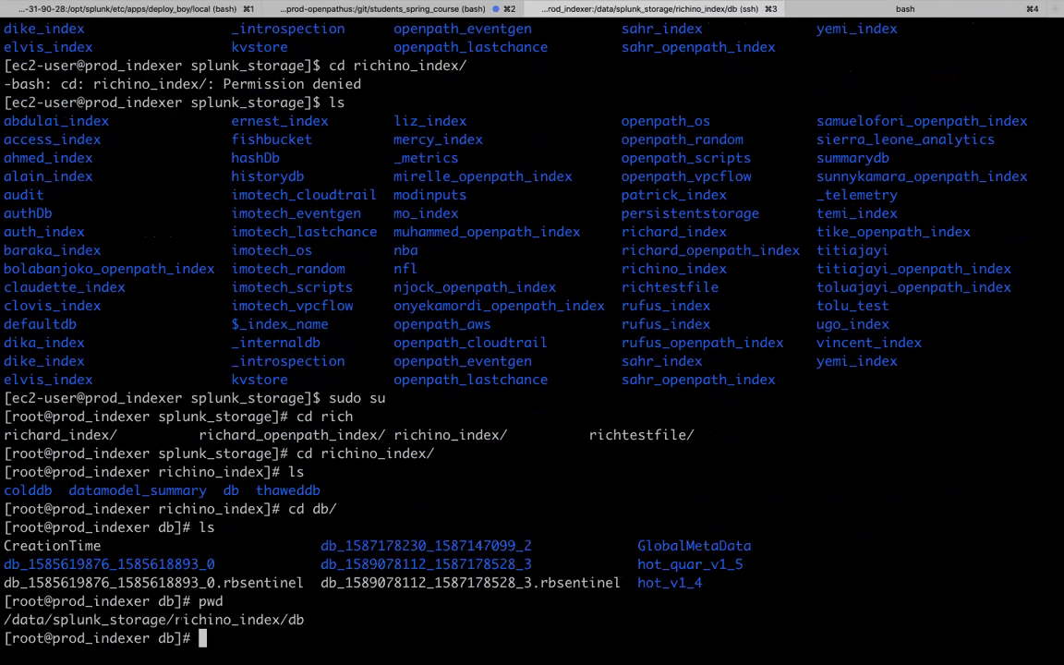
{"action": "double_click", "coordinate": [251, 620]}
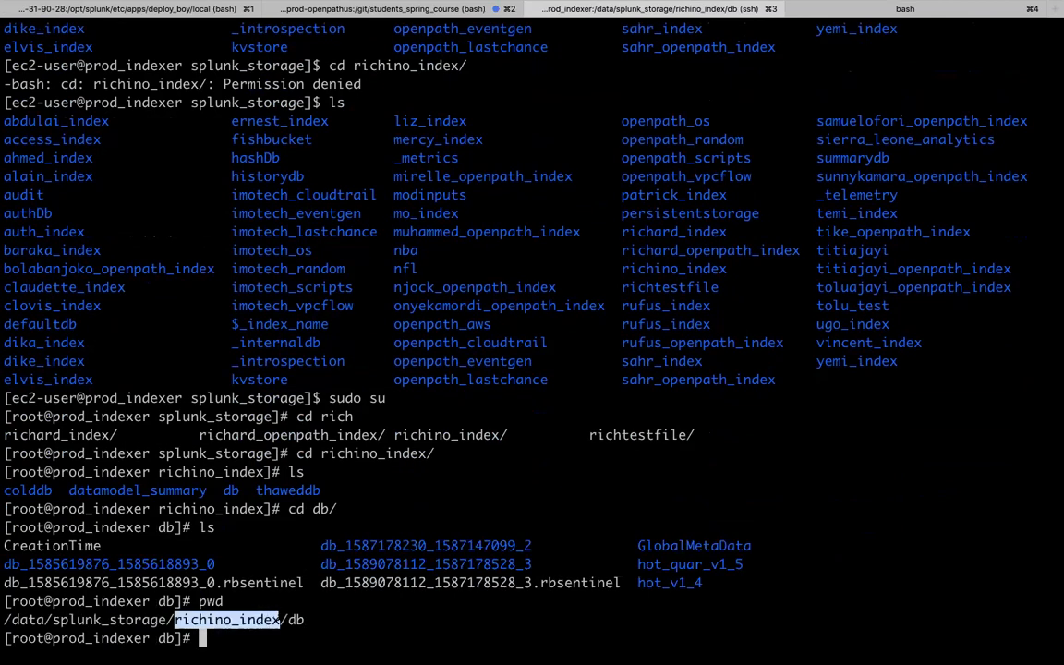
{"action": "left_click", "coordinate": [298, 619]}
{"action": "double_click", "coordinate": [295, 620]}
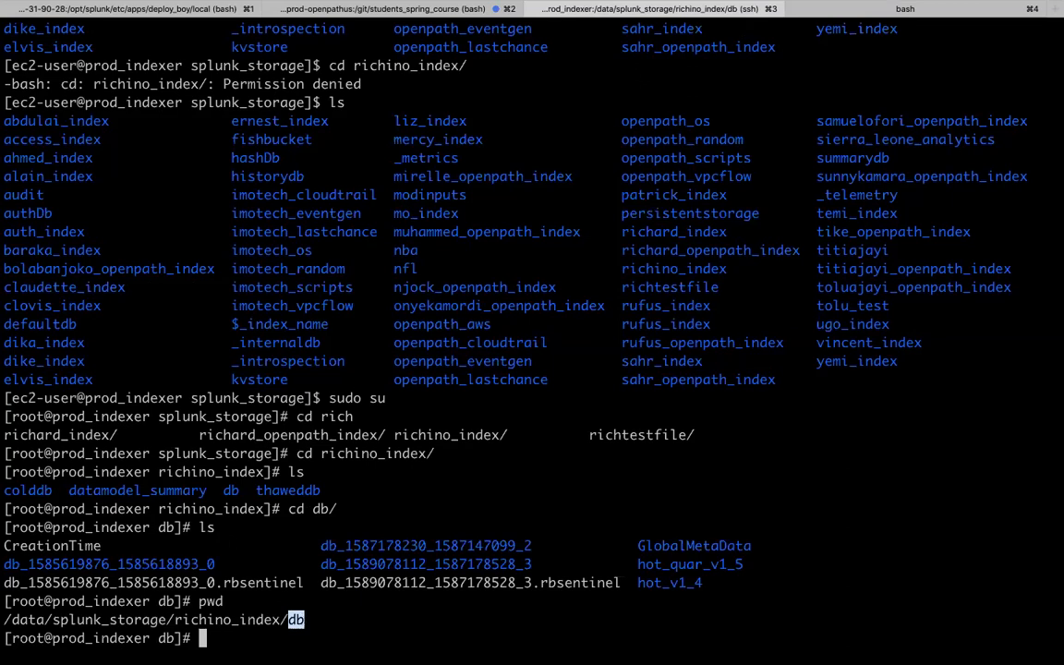
{"action": "double_click", "coordinate": [35, 492]}
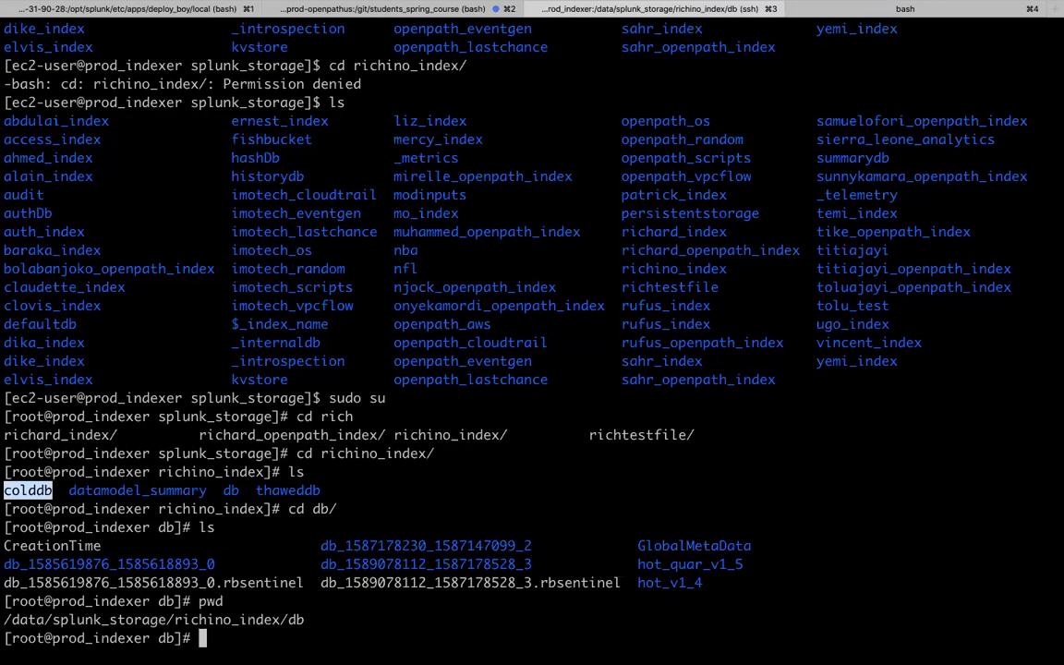
- Change to ../colddb and list it in detail, showing it is empty
{"action": "type", "text": "cd"}
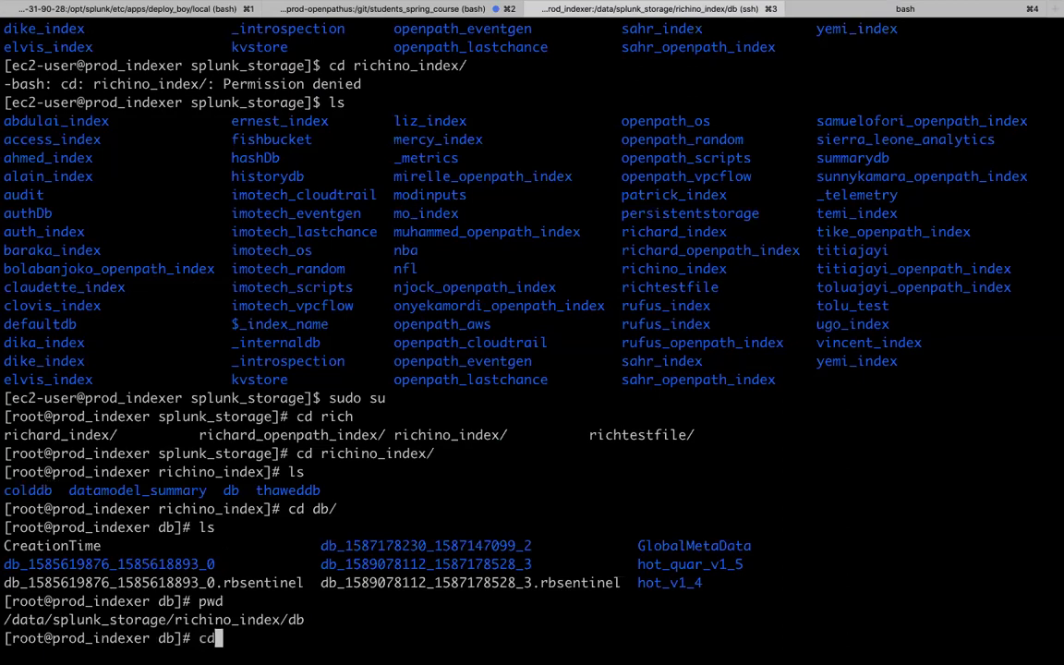
{"action": "type", "text": " ../co"}
{"action": "key", "text": "Tab"}
{"action": "key", "text": "Return"}
{"action": "type", "text": "ll"}
{"action": "key", "text": "Return"}
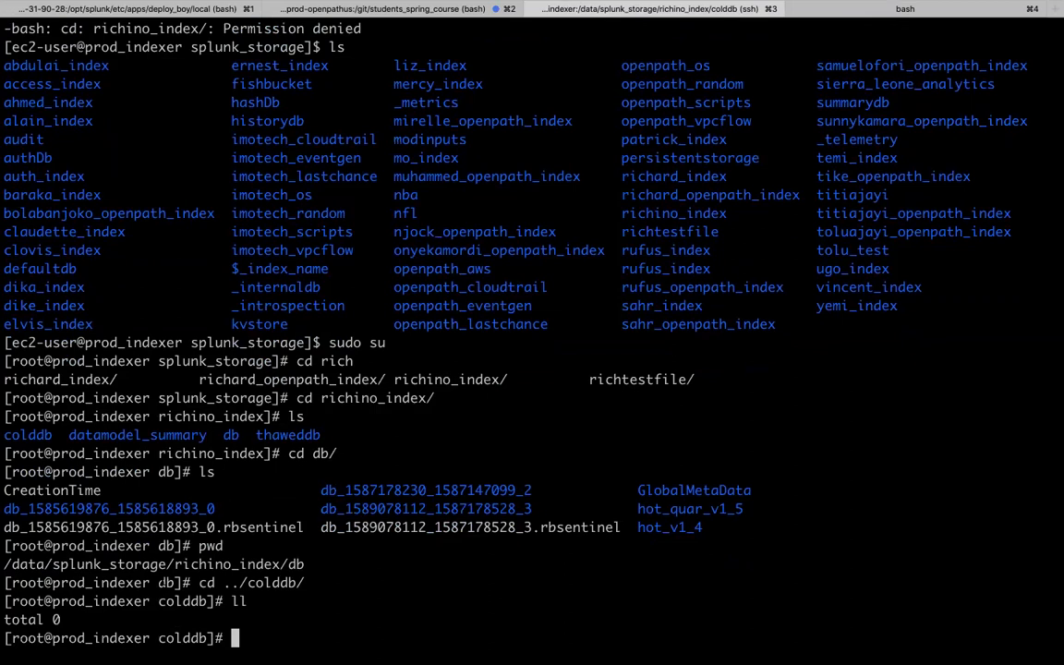
- Return to Safari and bring up the Indexer Clustering: Service Activity page
{"action": "key", "text": "ctrl+Up"}
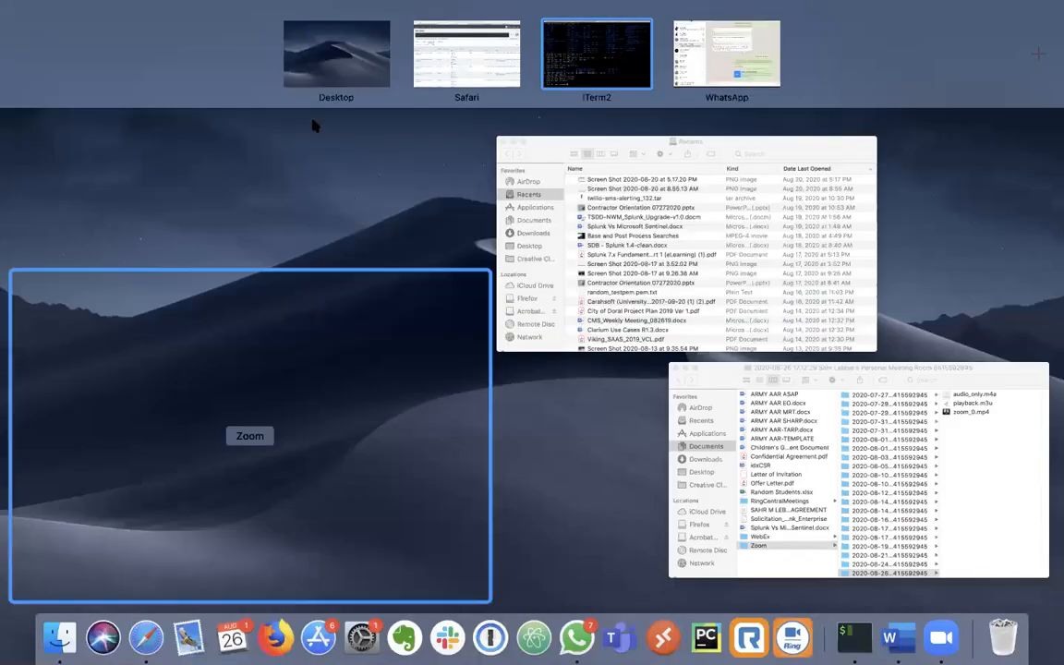
{"action": "left_click", "coordinate": [467, 43]}
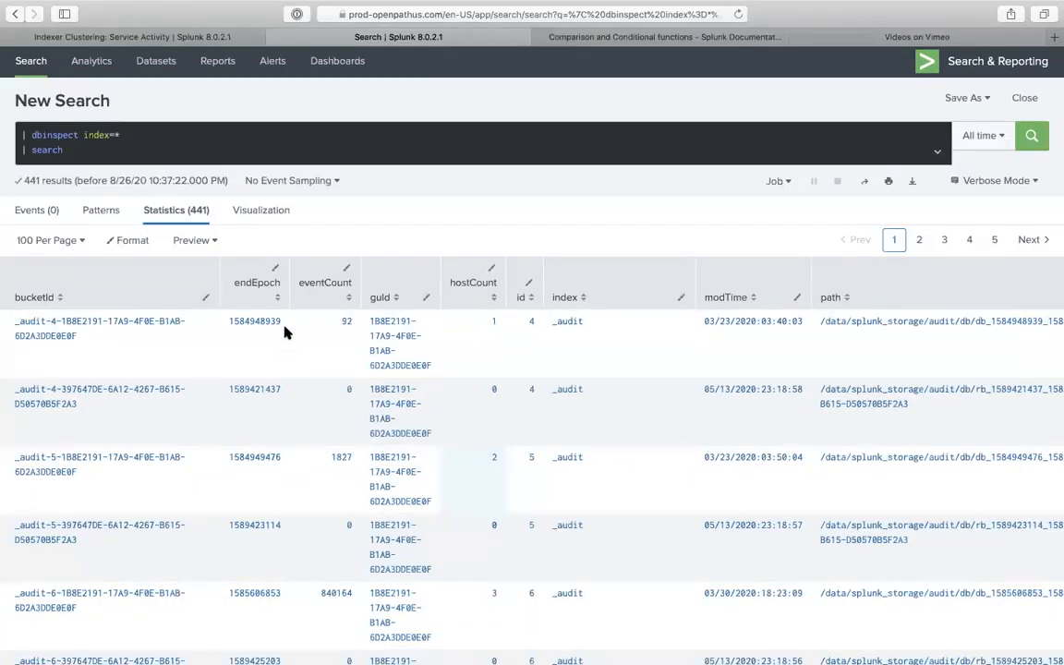
{"action": "mouse_move", "coordinate": [323, 3]}
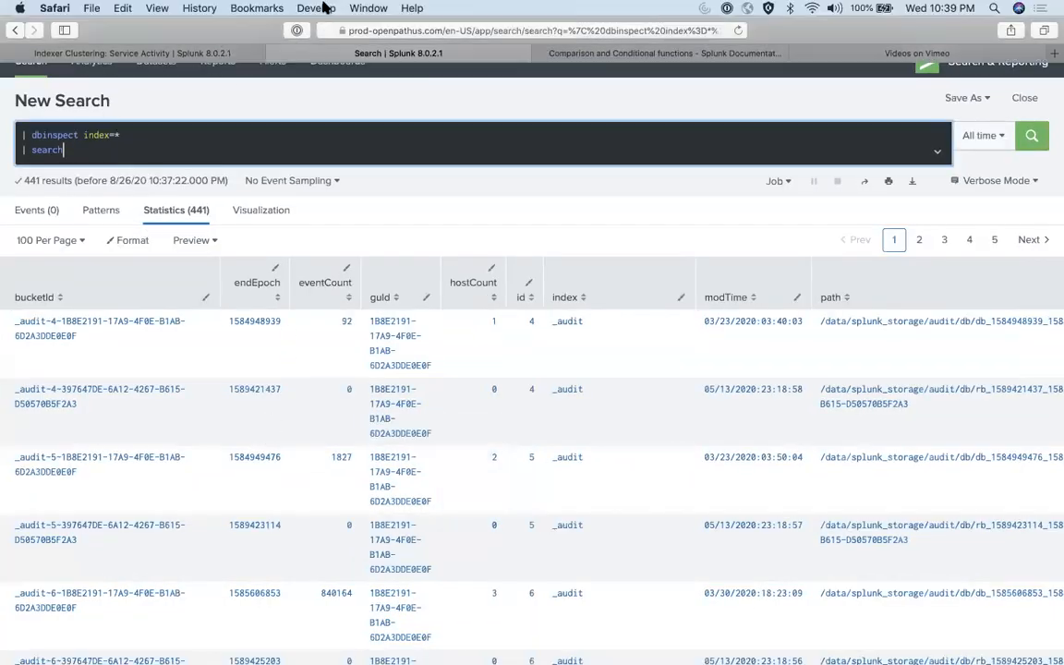
{"action": "left_click", "coordinate": [194, 52]}
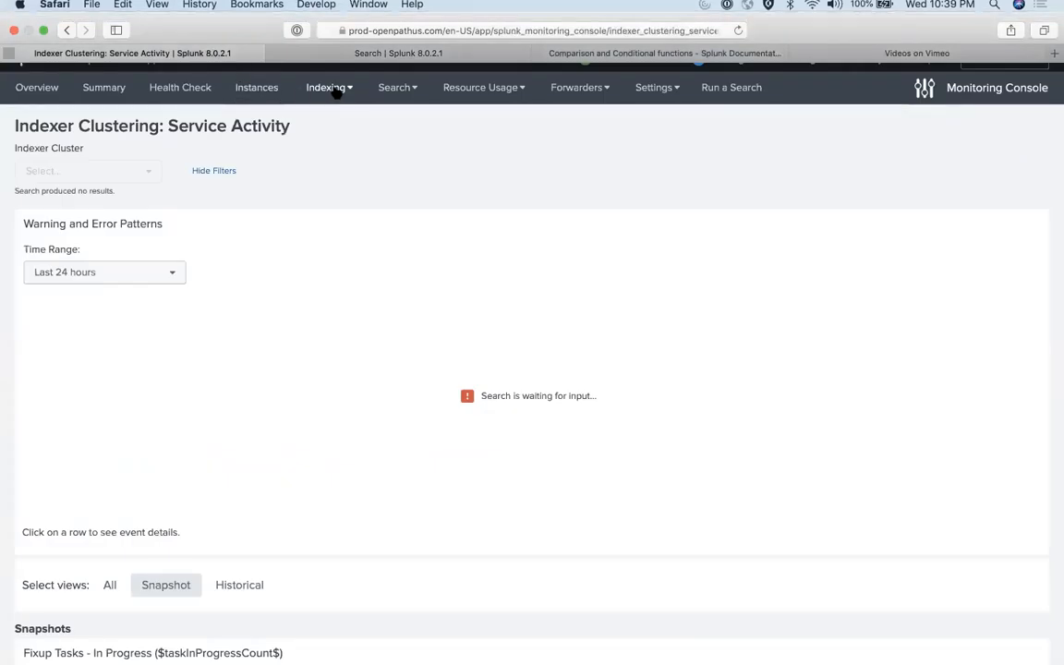
{"action": "scroll", "coordinate": [305, 251], "scroll_direction": "down", "scroll_amount": 10}
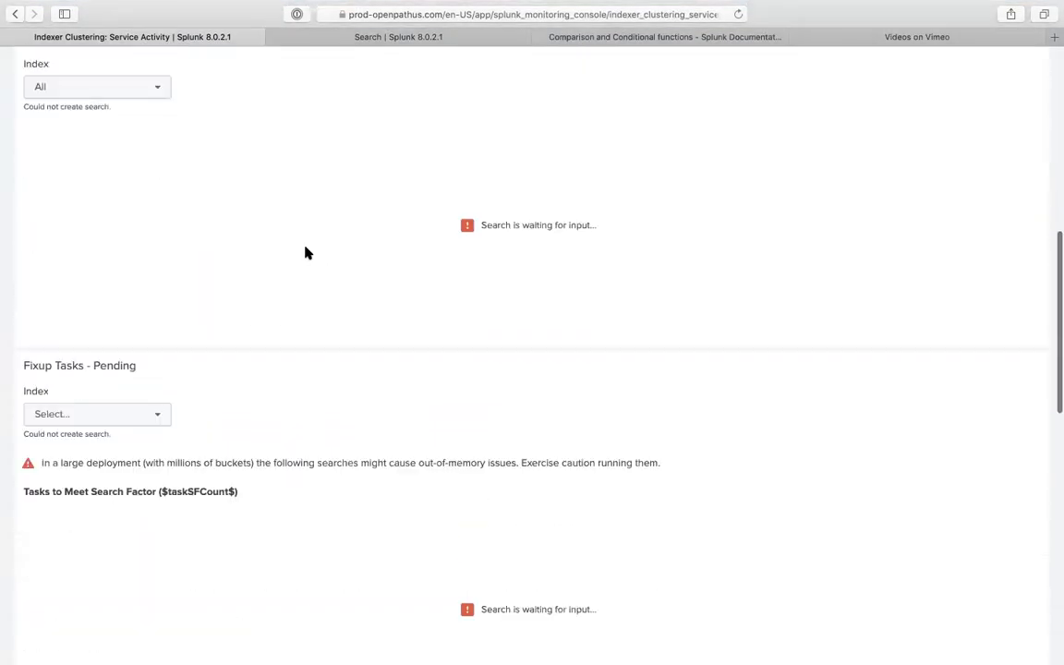
{"action": "scroll", "coordinate": [308, 252], "scroll_direction": "up", "scroll_amount": 12}
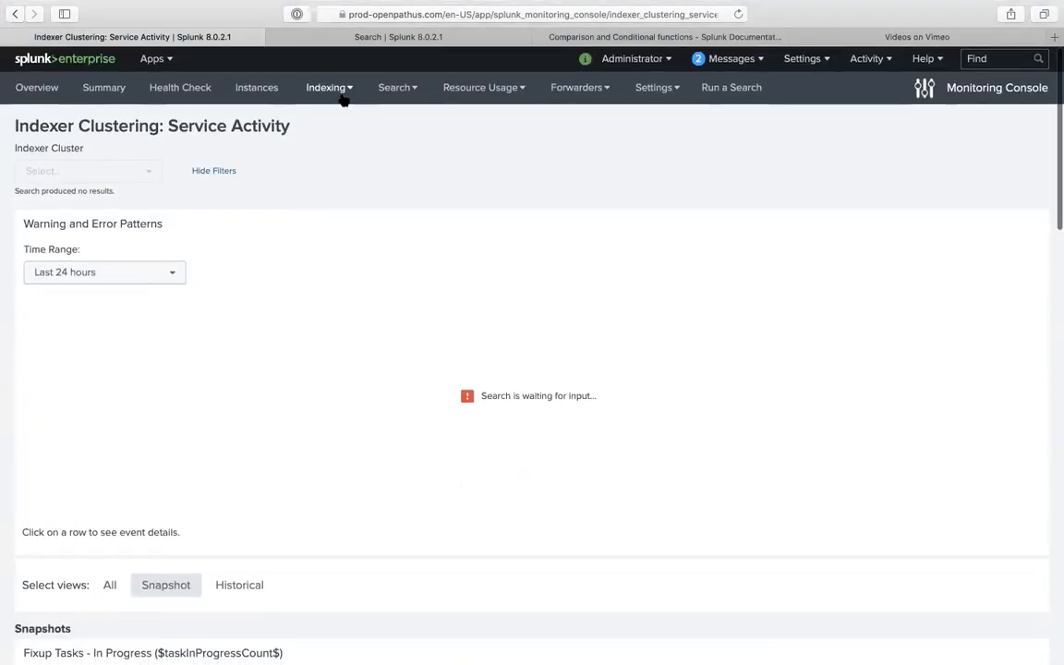
- Go to Indexing > Indexes and Volumes > Indexes and Volumes: Instance
{"action": "left_click", "coordinate": [341, 97]}
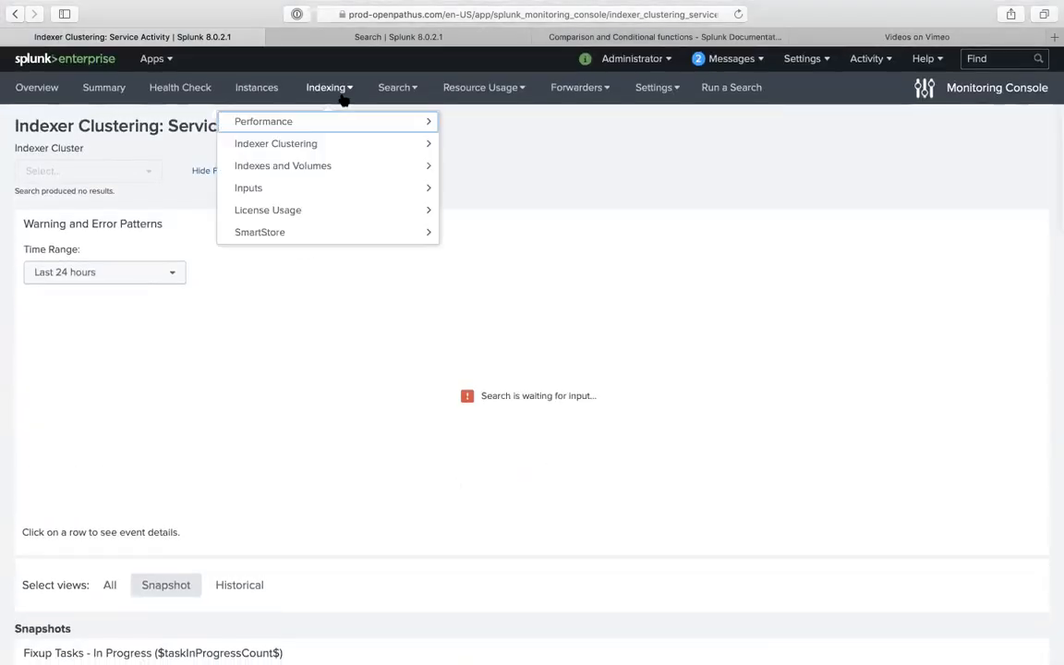
{"action": "left_click", "coordinate": [356, 171]}
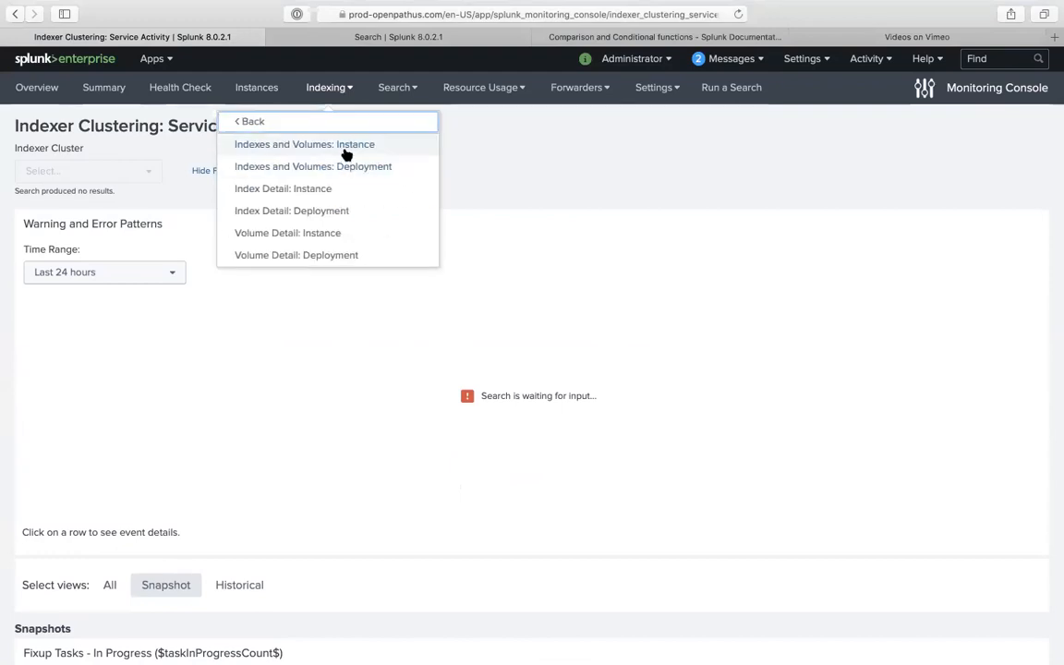
{"action": "left_click", "coordinate": [346, 147]}
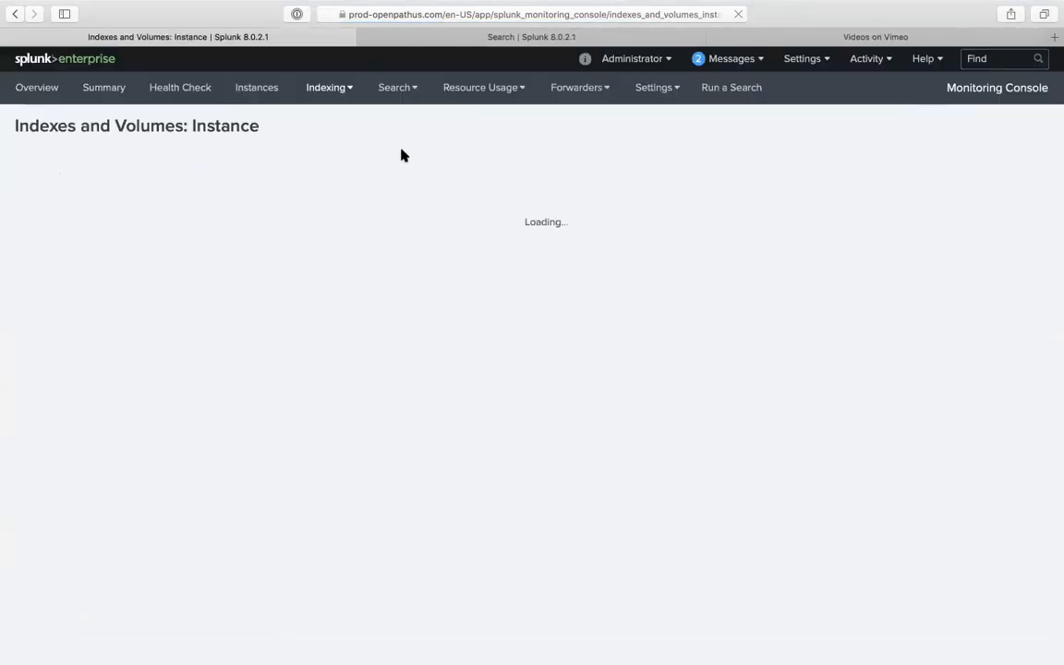
- Exit the root shell and log out of both SSH sessions in iTerm2
{"action": "key", "text": "ctrl+Up"}
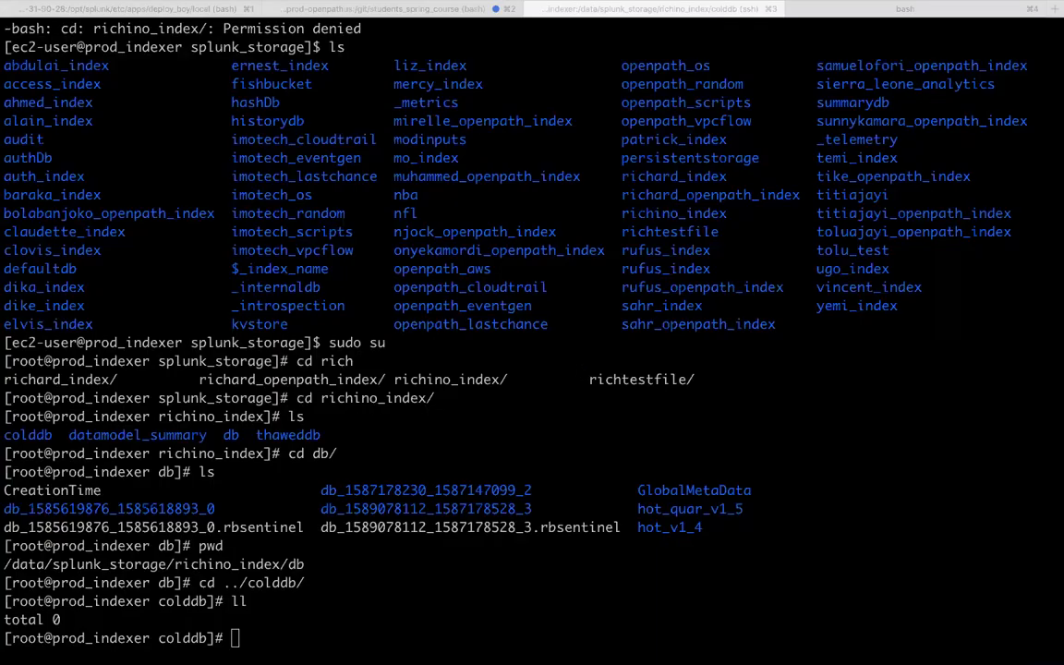
{"action": "type", "text": "exit"}
{"action": "key", "text": "Return"}
{"action": "type", "text": "eiit"}
{"action": "key", "text": "Return"}
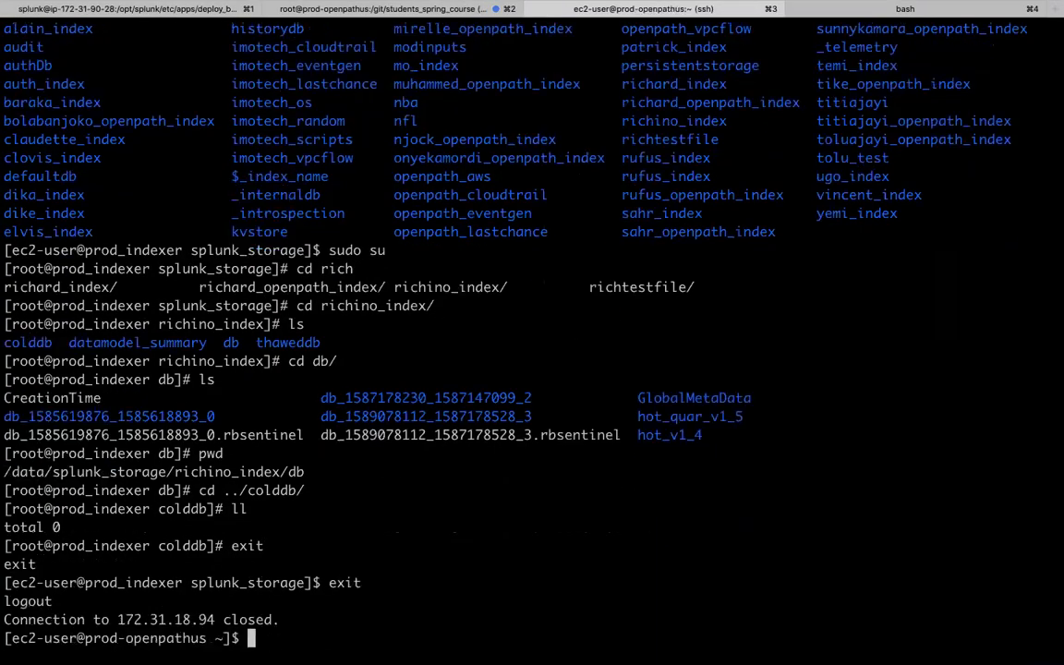
{"action": "type", "text": "exit"}
{"action": "key", "text": "Return"}
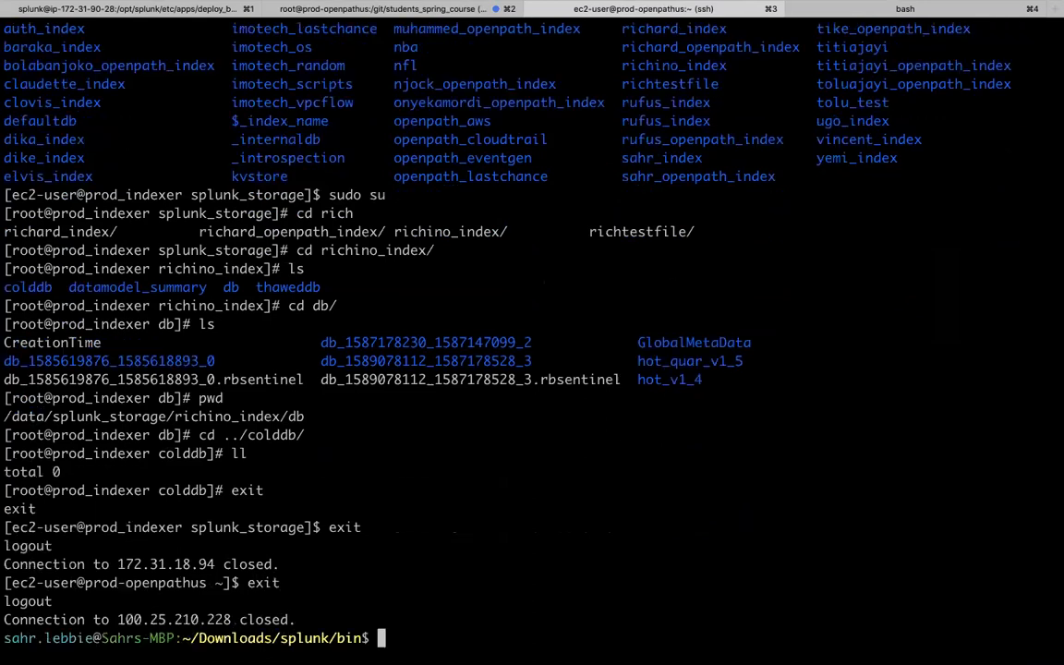
- Run df -h locally to show the Mac's disk usage (466Gi disk, 37% used)
{"action": "type", "text": "df -h"}
{"action": "key", "text": "Return"}
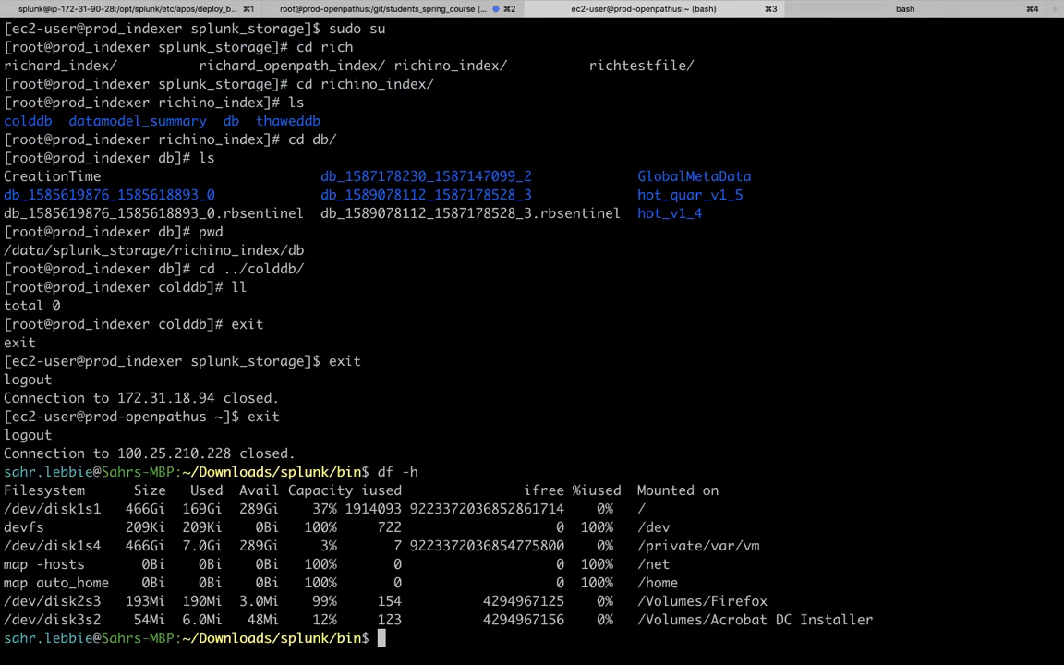
{"action": "key", "text": "ctrl+Up"}
- Back in Splunk, browse the Indexing menu's Indexes and Volumes choices and dismiss it
{"action": "left_click", "coordinate": [452, 64]}
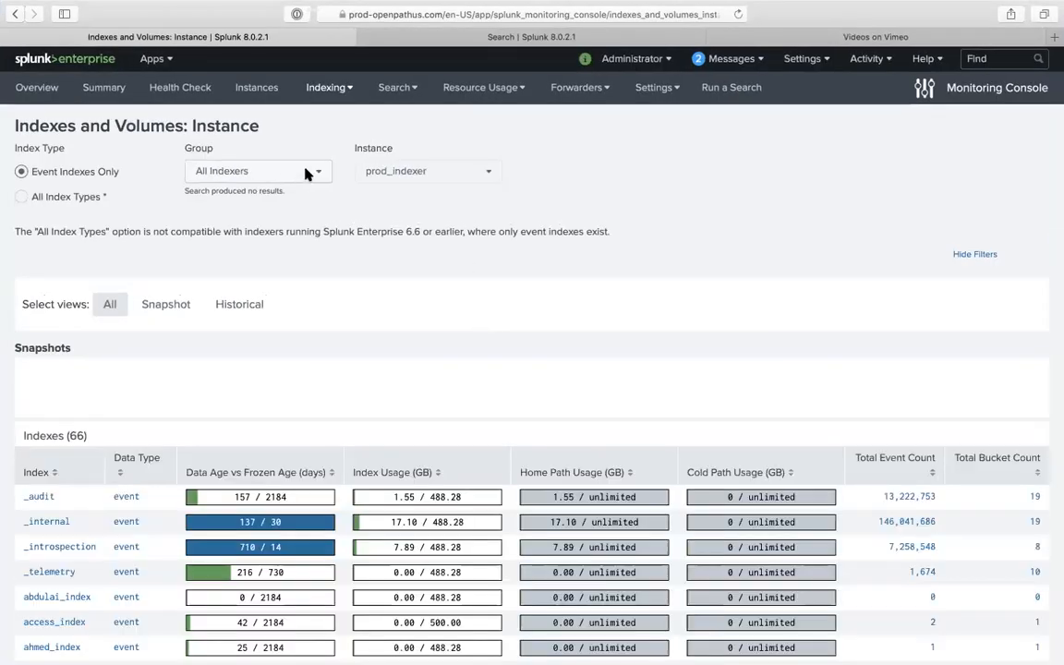
{"action": "left_click", "coordinate": [327, 89]}
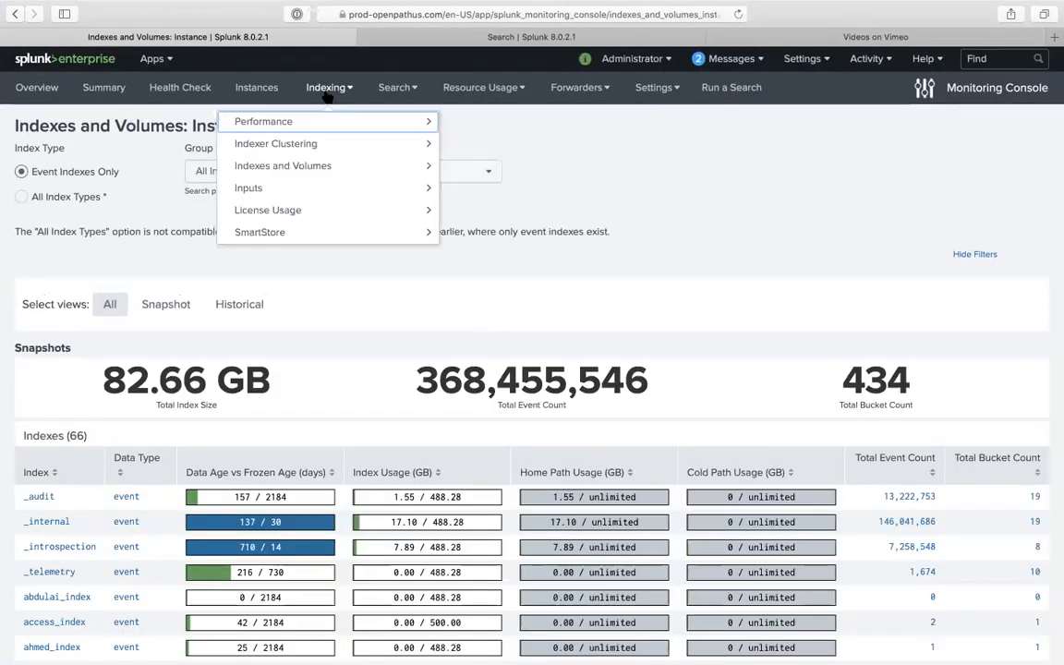
{"action": "left_click", "coordinate": [325, 167]}
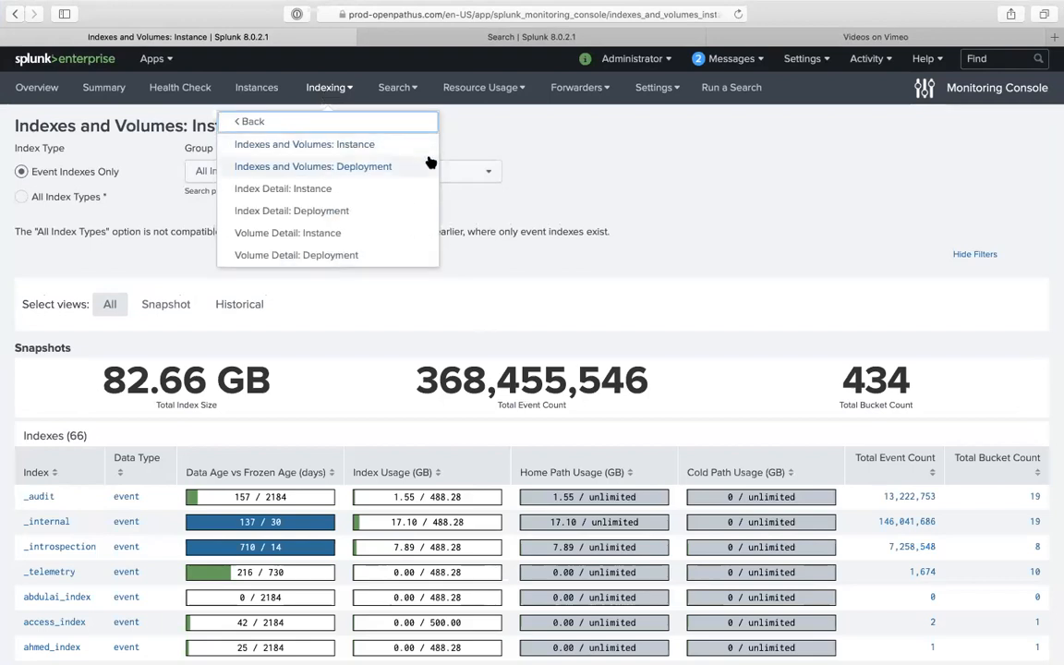
{"action": "left_click", "coordinate": [557, 157]}
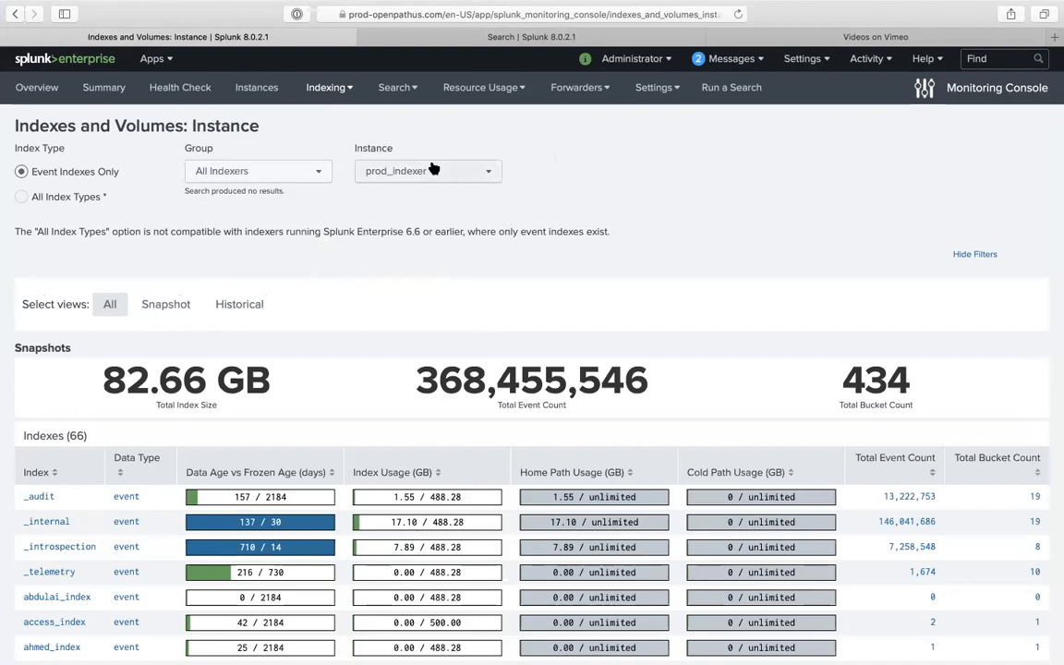
- Check the available instances, then toggle Index Type to All Index Types and back to Event Indexes Only
{"action": "left_click", "coordinate": [399, 167]}
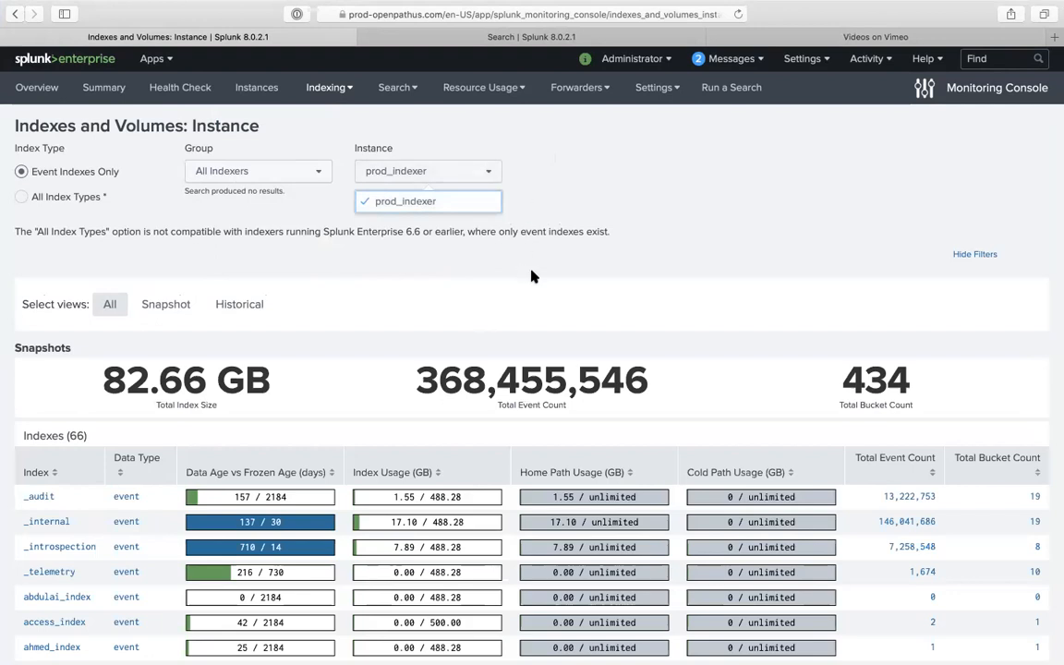
{"action": "left_click", "coordinate": [169, 200]}
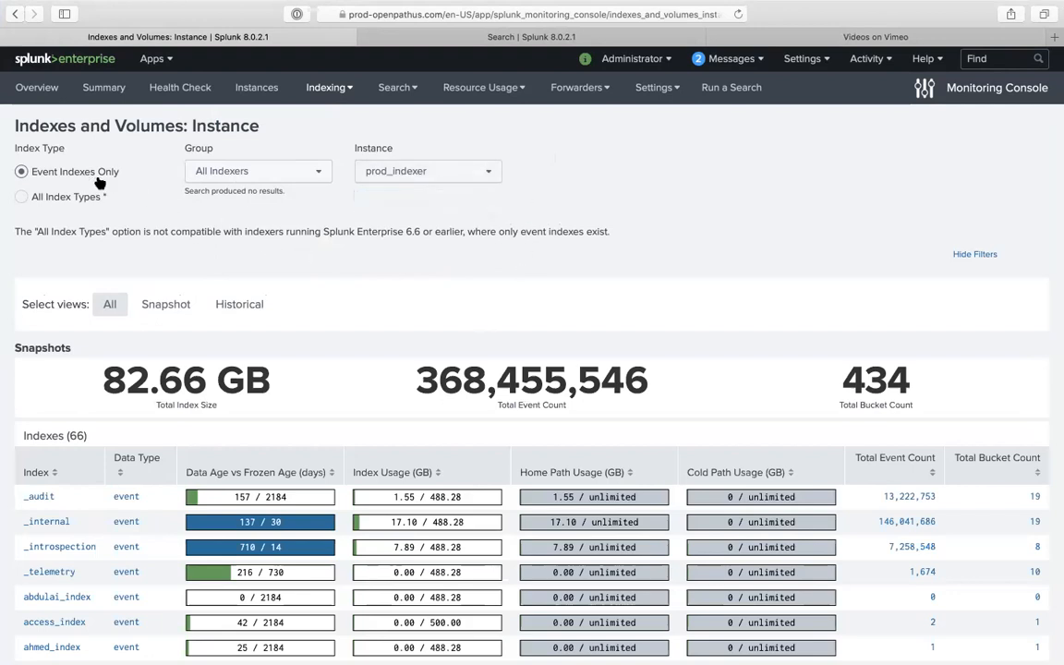
{"action": "left_click", "coordinate": [84, 201]}
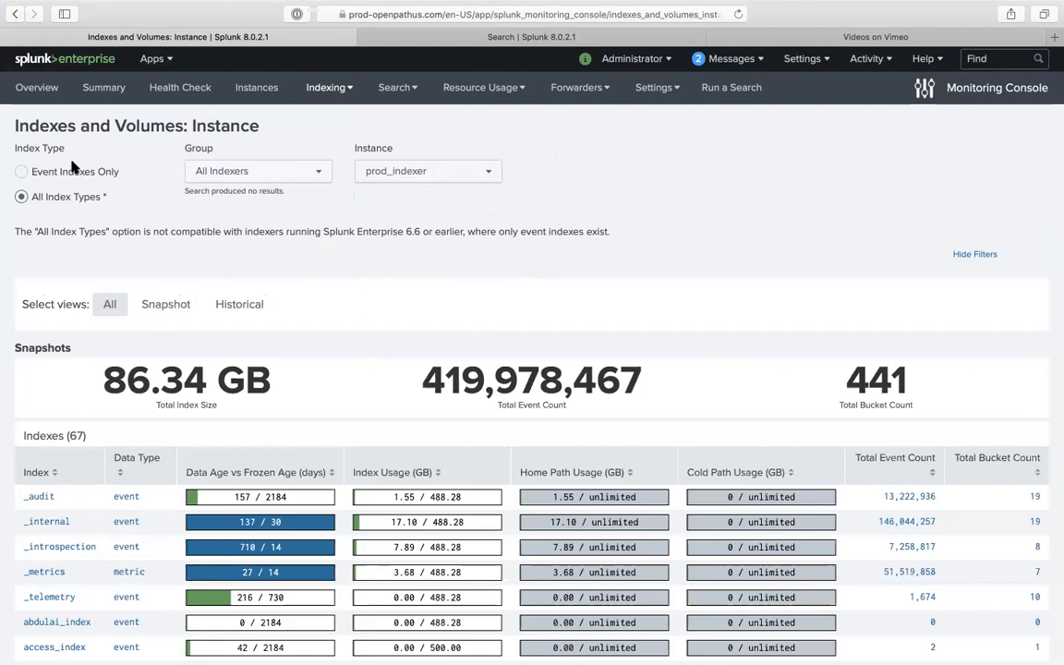
{"action": "left_click", "coordinate": [76, 172]}
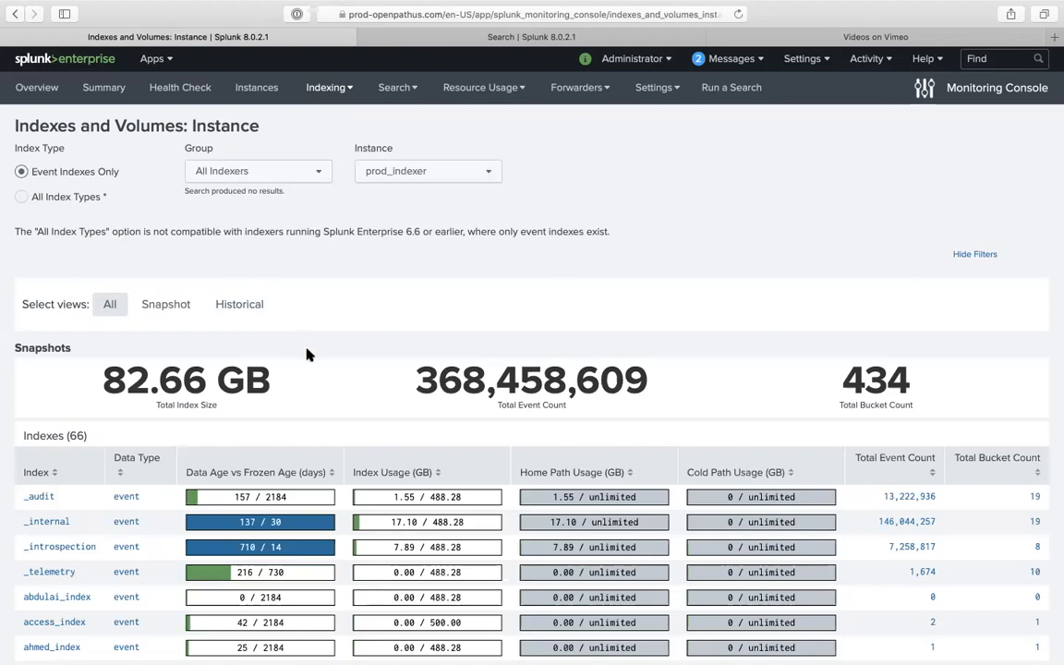
- Scroll down to the Indexes table and its column descriptions
{"action": "mouse_move", "coordinate": [210, 356]}
{"action": "scroll", "coordinate": [392, 411], "scroll_direction": "down", "scroll_amount": 5}
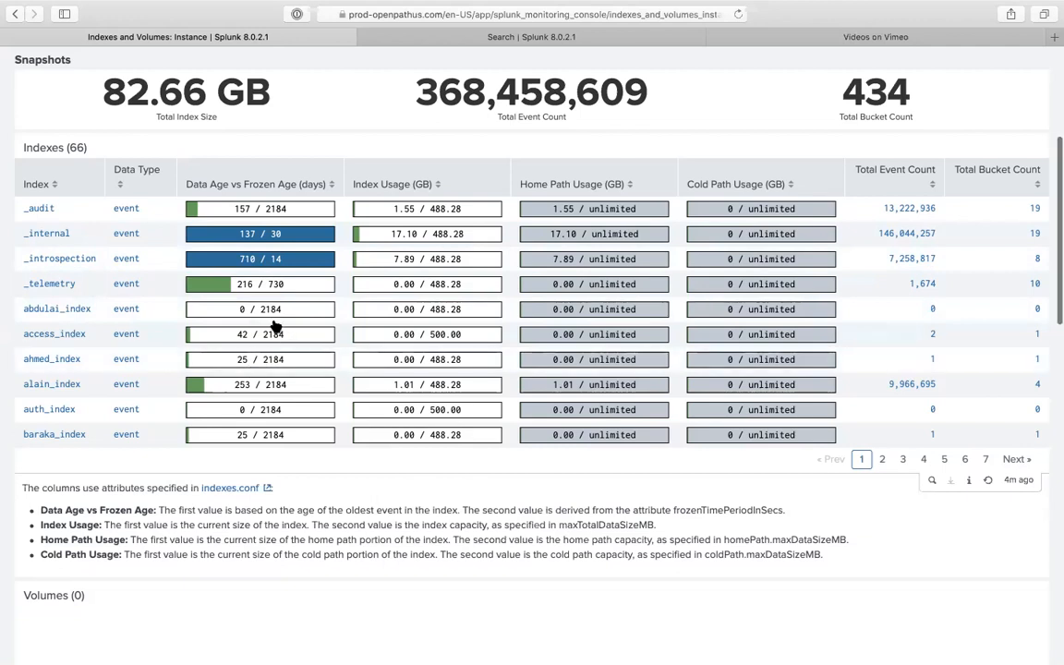
- Copy the 2184 Data Age value and search '2184seconds to years' in a new tab
{"action": "double_click", "coordinate": [260, 310]}
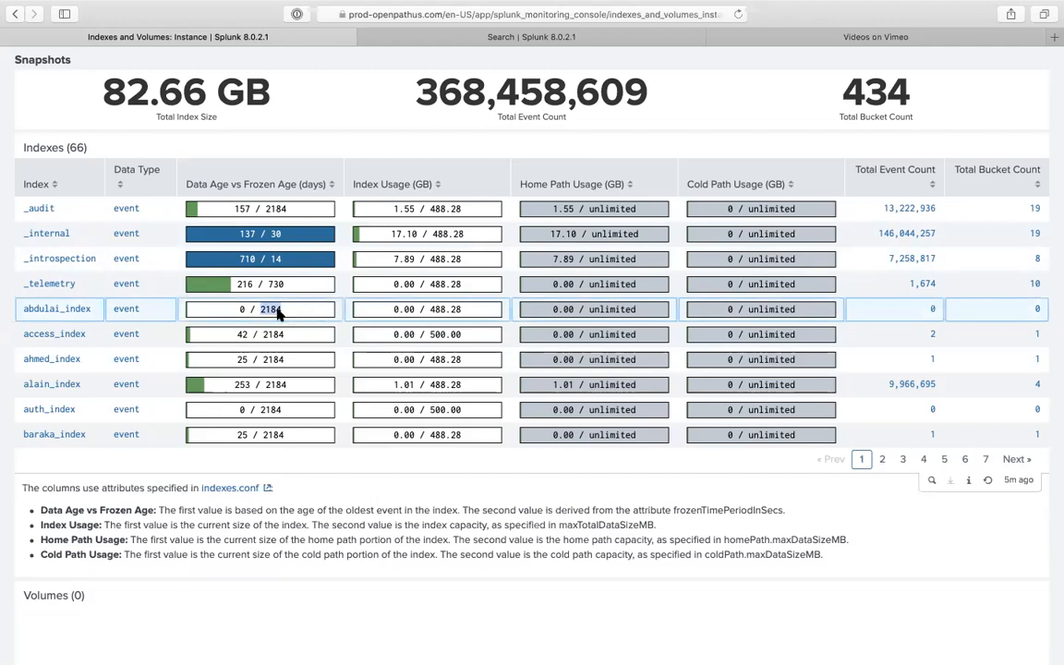
{"action": "right_click", "coordinate": [277, 314]}
{"action": "left_click", "coordinate": [301, 356]}
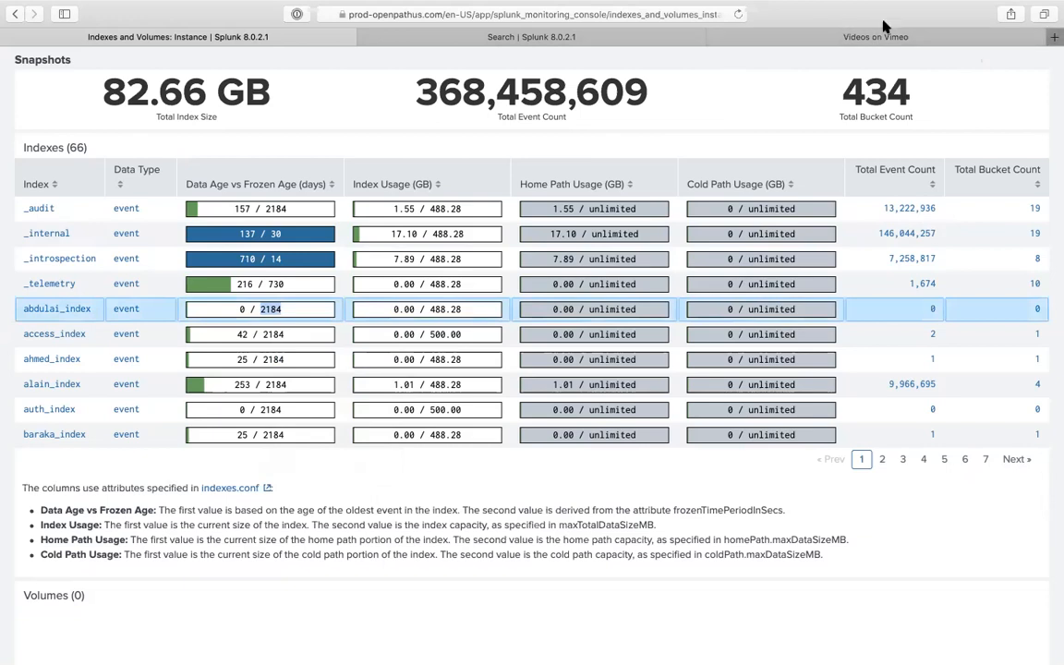
{"action": "key", "text": "super+t"}
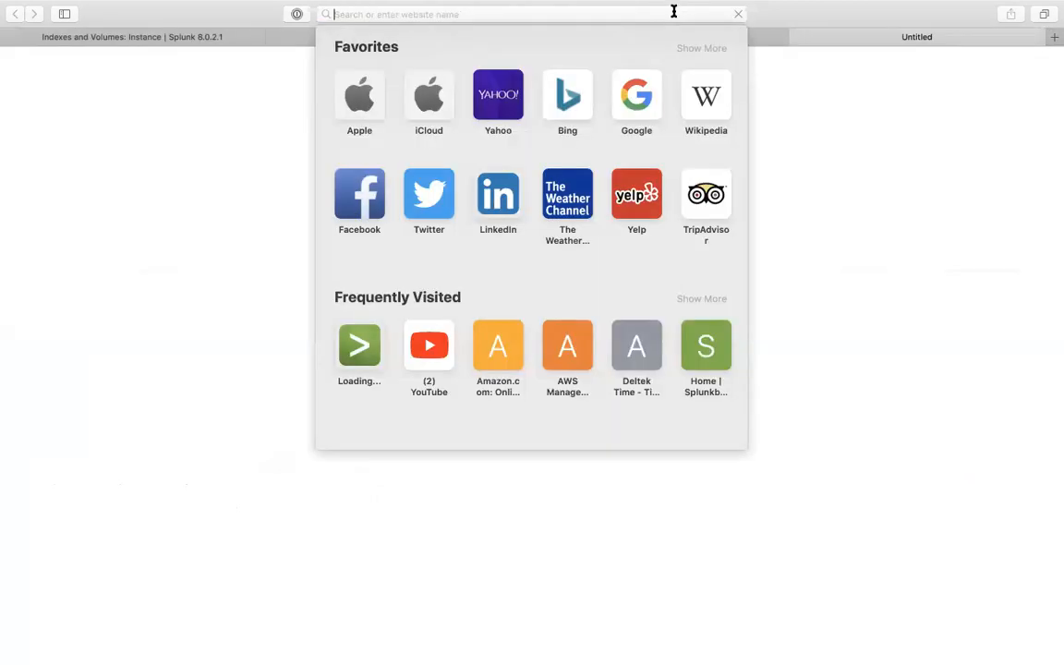
{"action": "type", "text": "2184seco"}
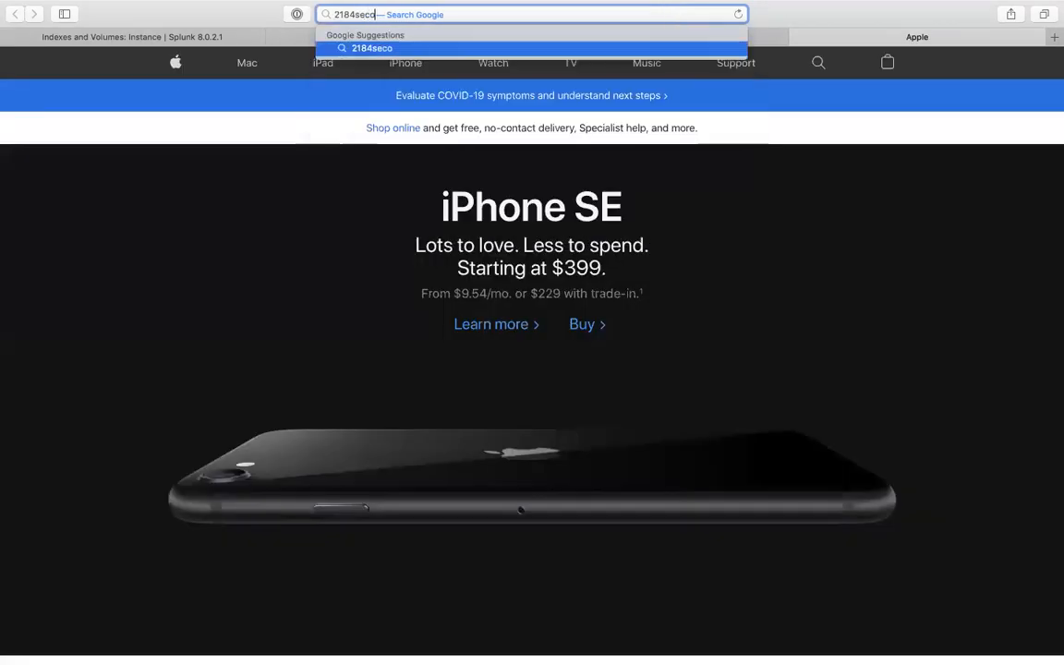
{"action": "type", "text": "nds "}
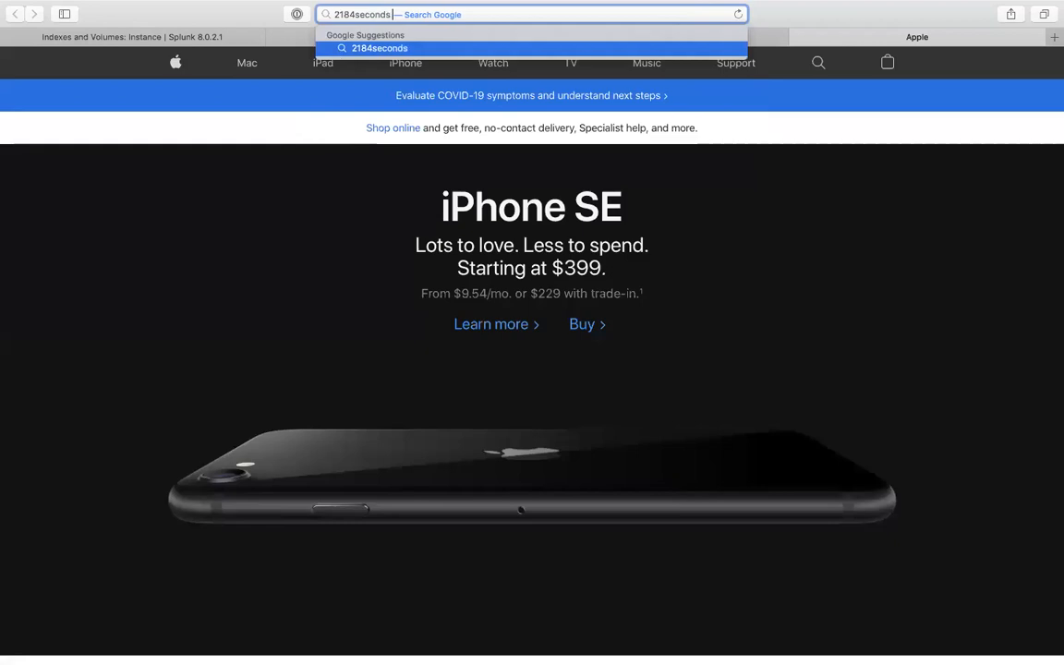
{"action": "type", "text": "to years"}
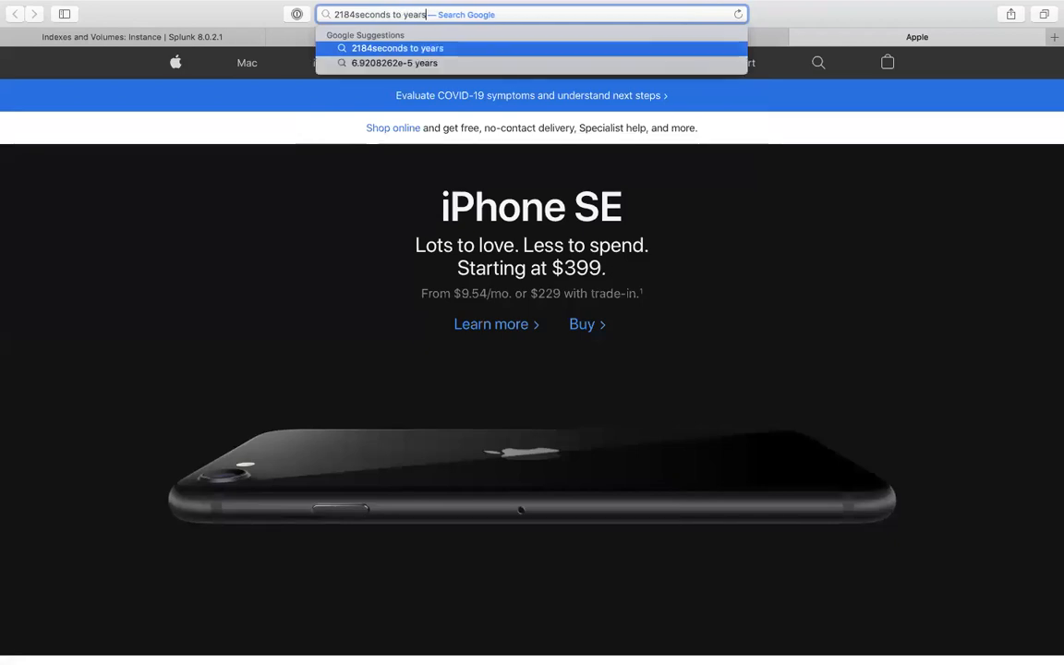
{"action": "key", "text": "Return"}
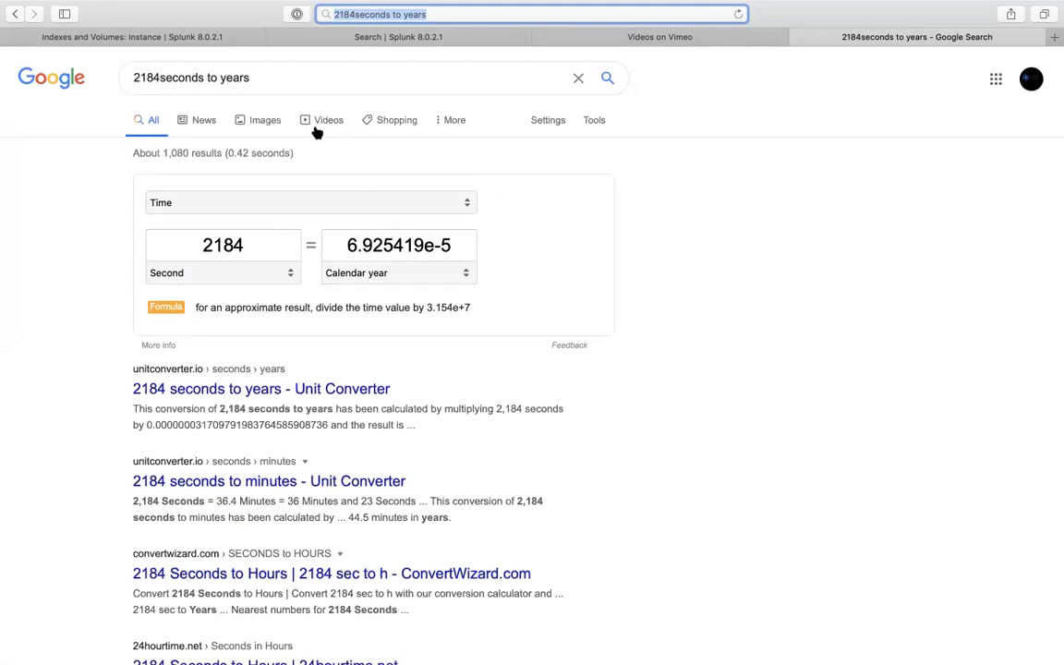
- Return to the Indexes and Volumes dashboard and sort its table by Index Usage
{"action": "left_click", "coordinate": [225, 39]}
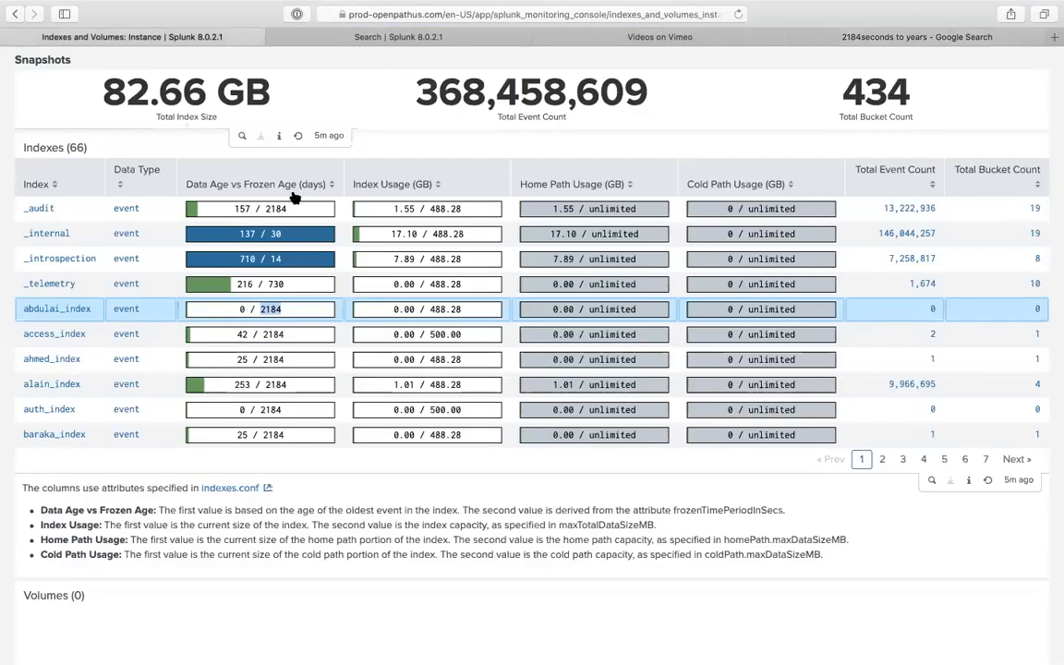
{"action": "left_click", "coordinate": [840, 39]}
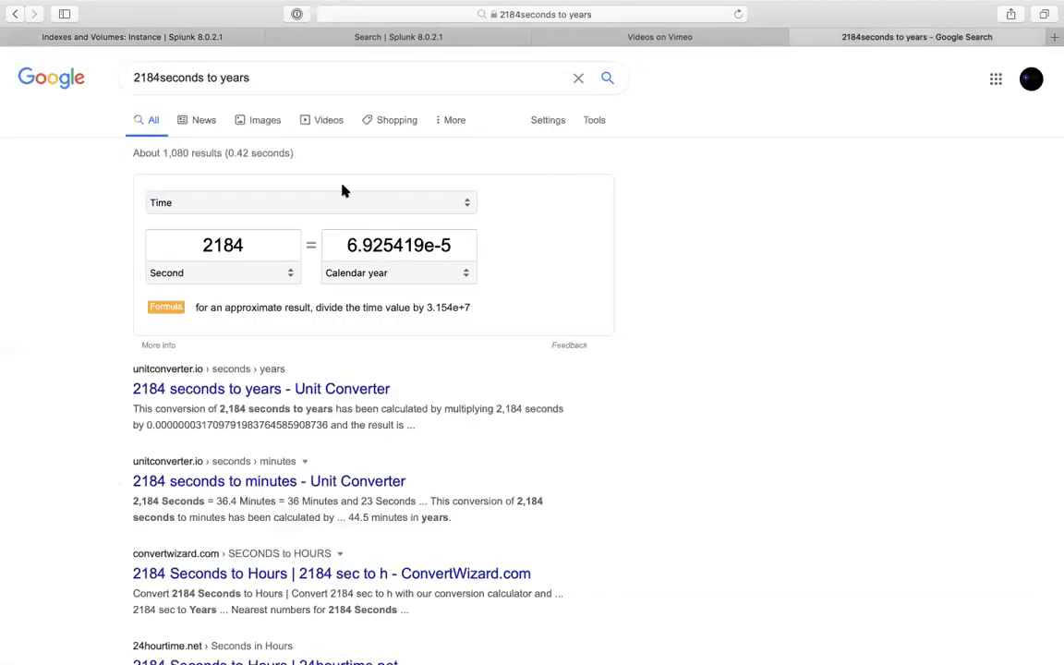
{"action": "left_click", "coordinate": [311, 37]}
{"action": "key", "text": "ctrl+shift+Tab"}
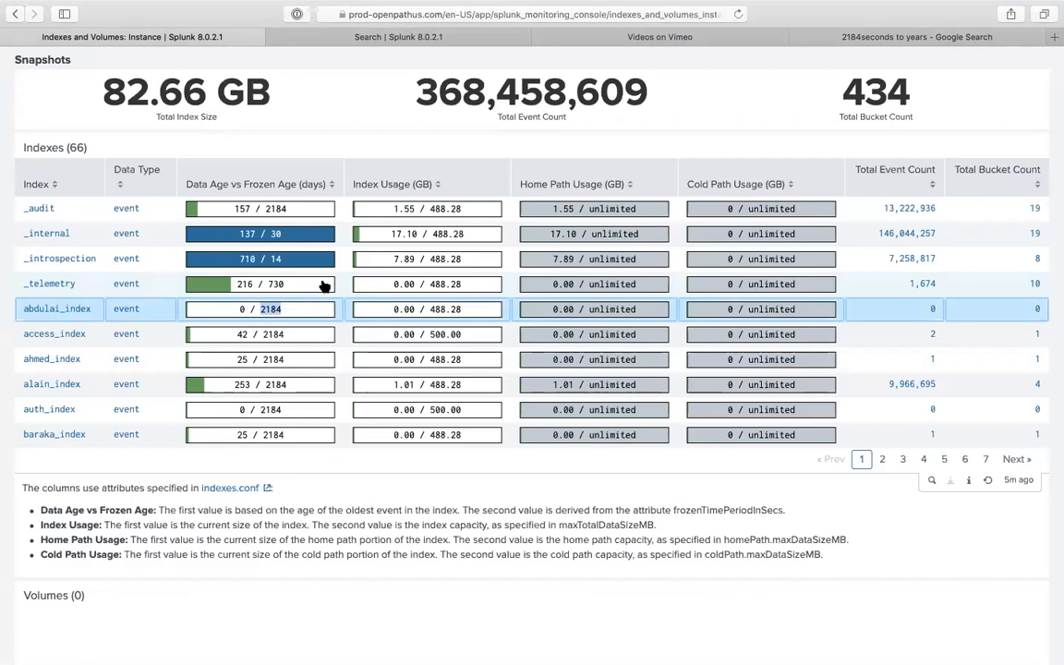
{"action": "left_click", "coordinate": [402, 188]}
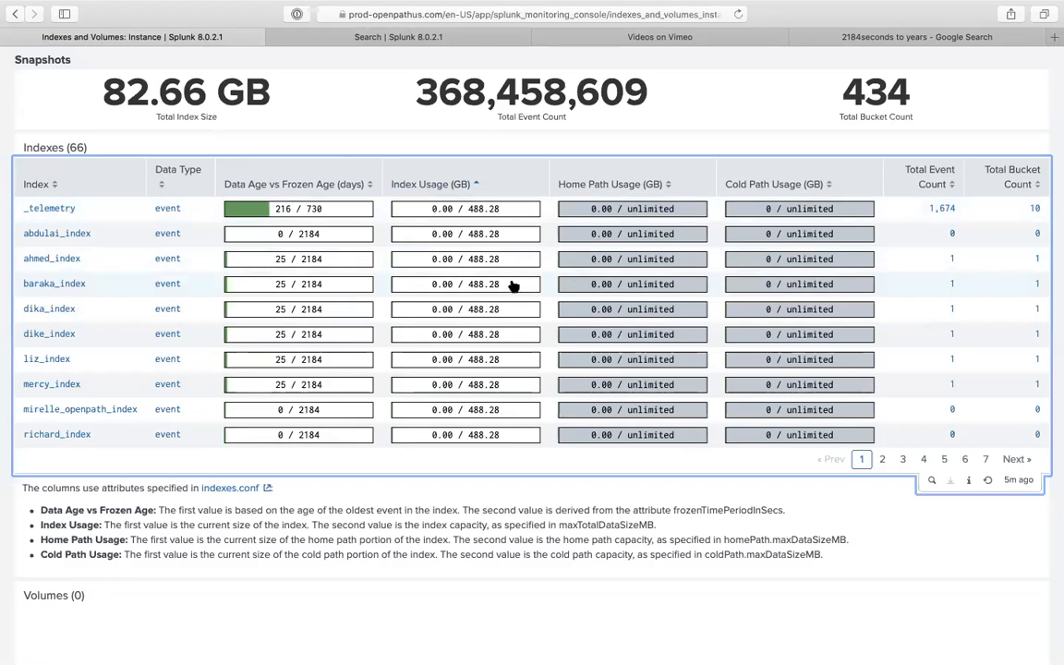
- Go to Settings > Indexes to list the 61 indexes with sizes and home paths
{"action": "scroll", "coordinate": [622, 166], "scroll_direction": "up", "scroll_amount": 5}
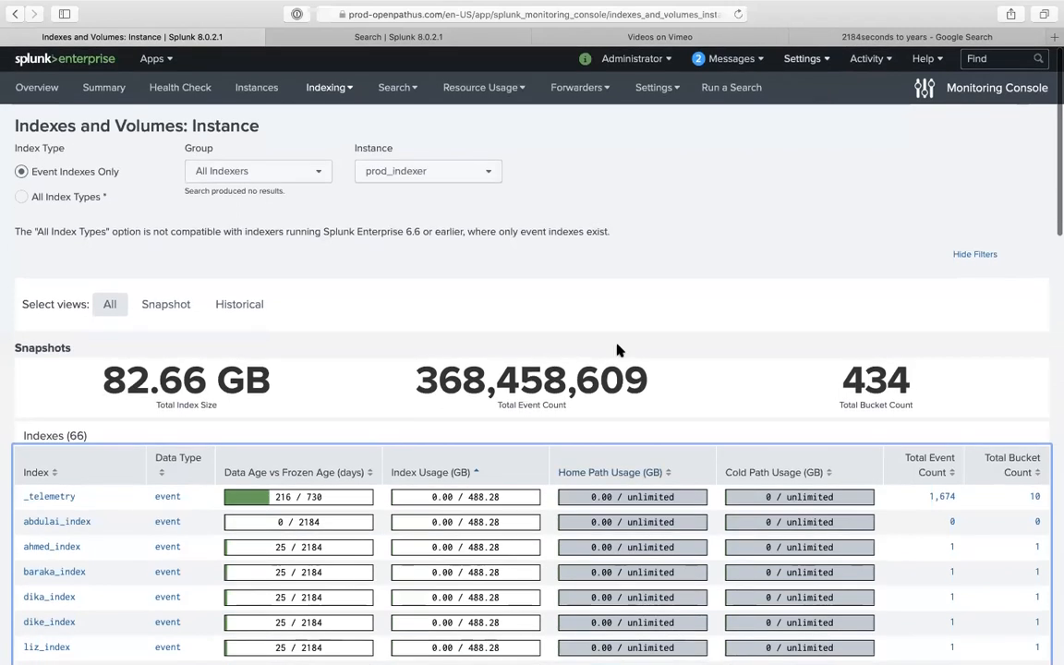
{"action": "left_click", "coordinate": [802, 58]}
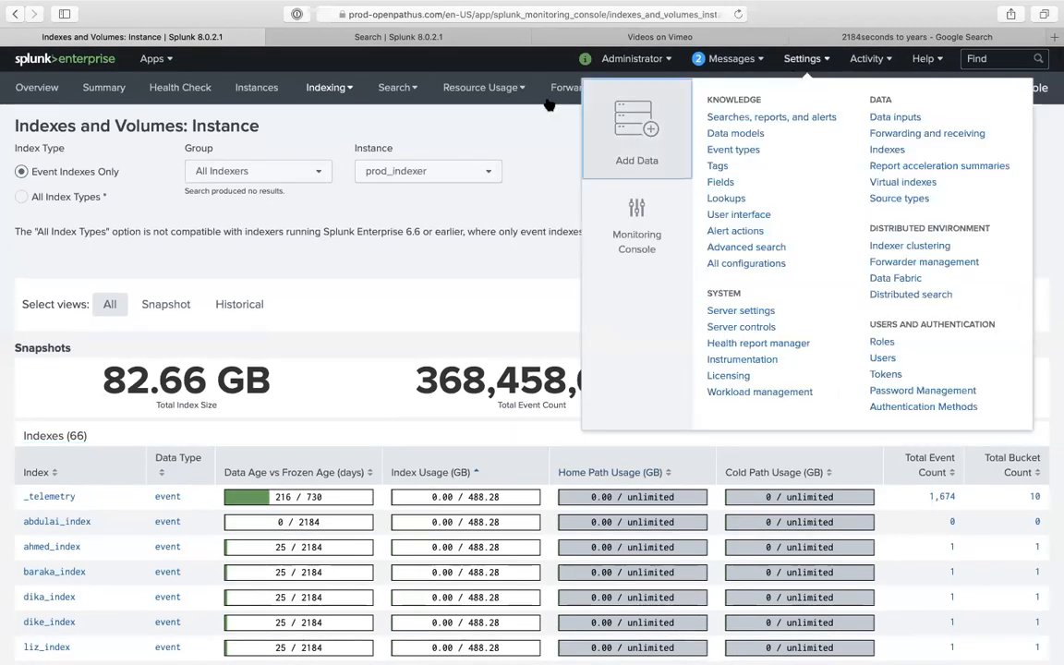
{"action": "left_click", "coordinate": [464, 41]}
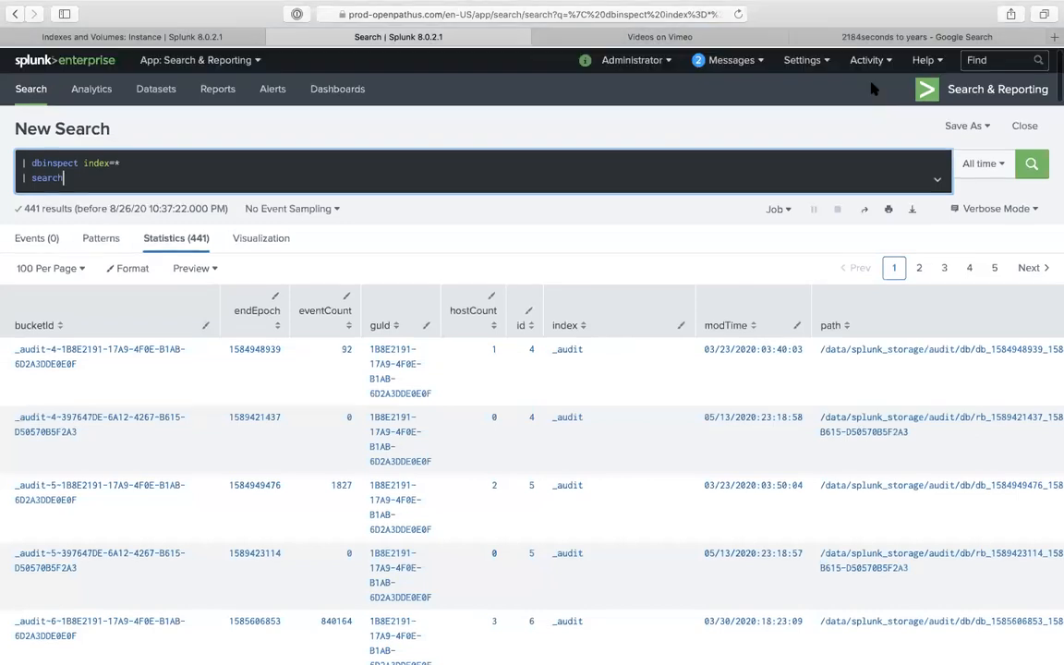
{"action": "left_click", "coordinate": [801, 60]}
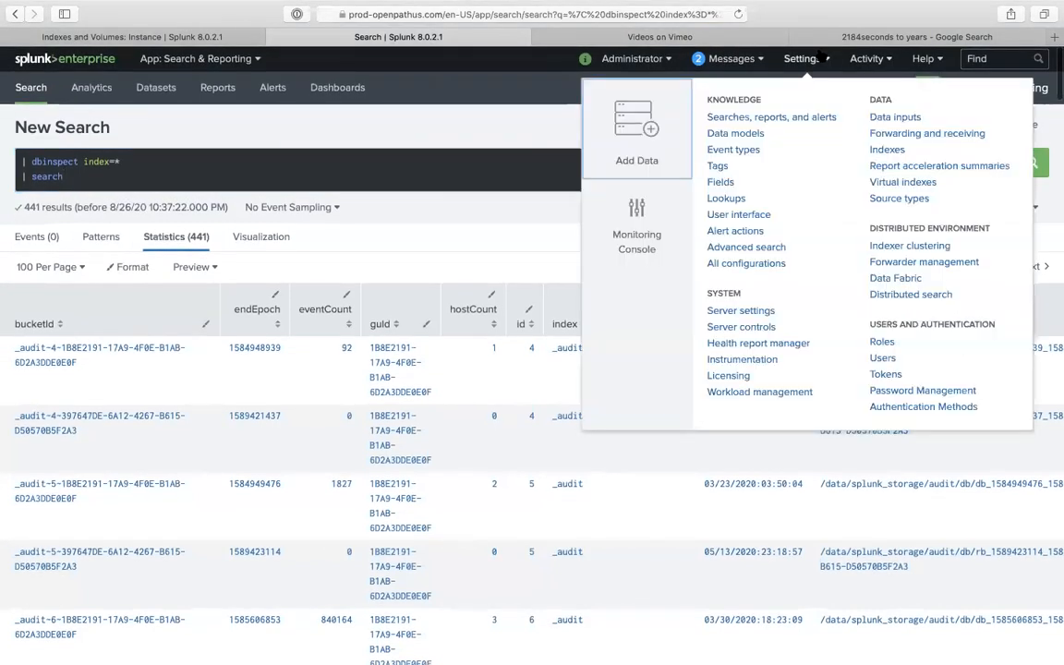
{"action": "left_click", "coordinate": [877, 150]}
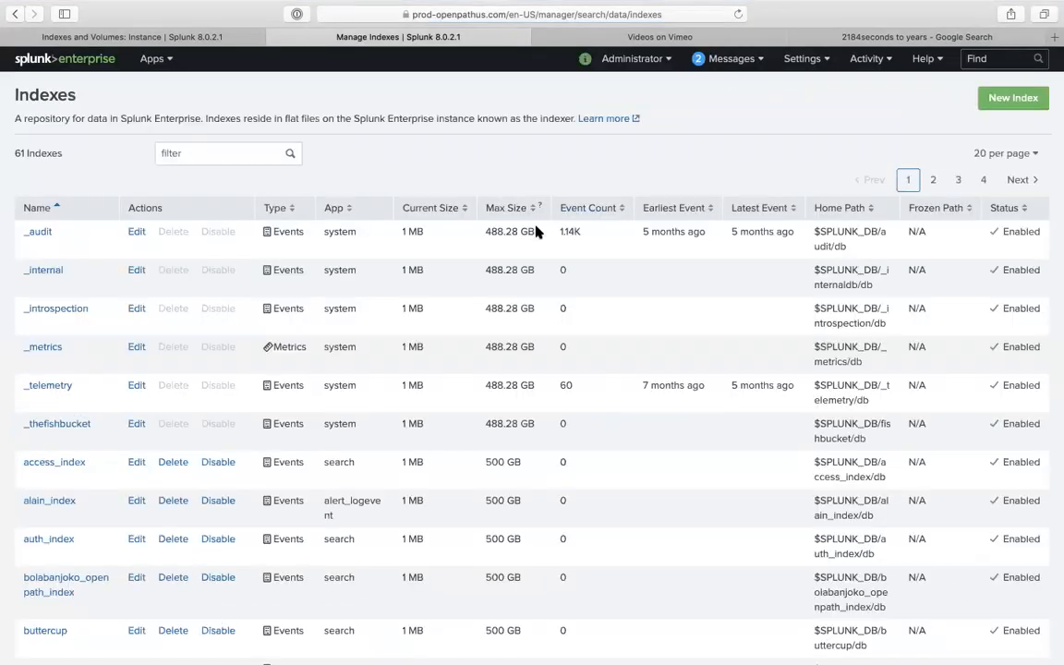
- Start a New Index form, inspect its 500 GB max size, then return to the Indexes and Volumes dashboard
{"action": "left_click", "coordinate": [989, 101]}
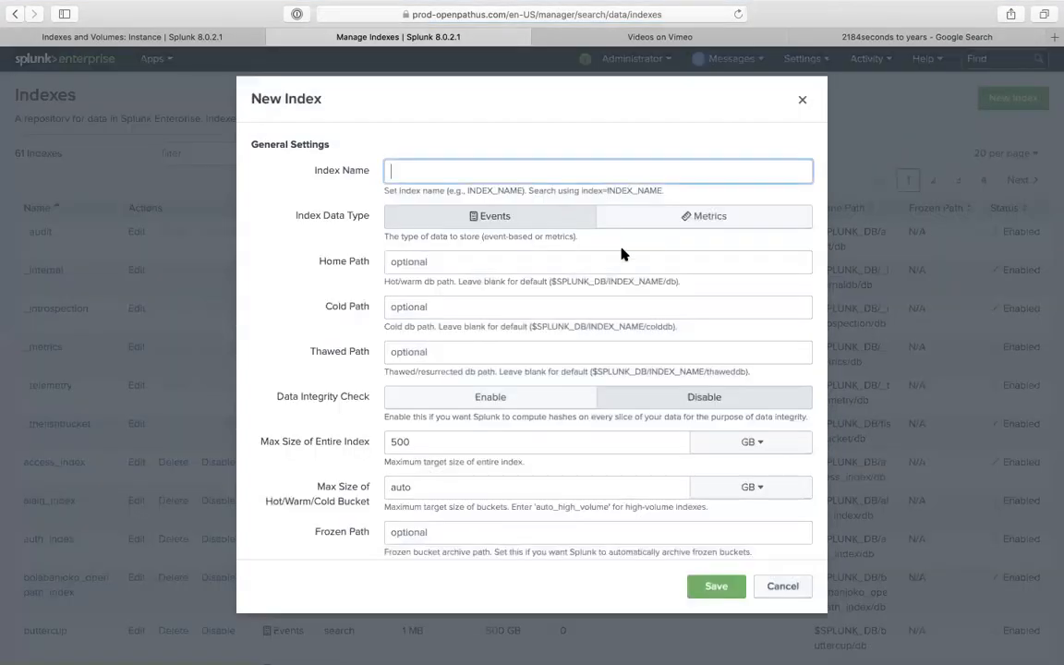
{"action": "scroll", "coordinate": [547, 360], "scroll_direction": "down", "scroll_amount": 3}
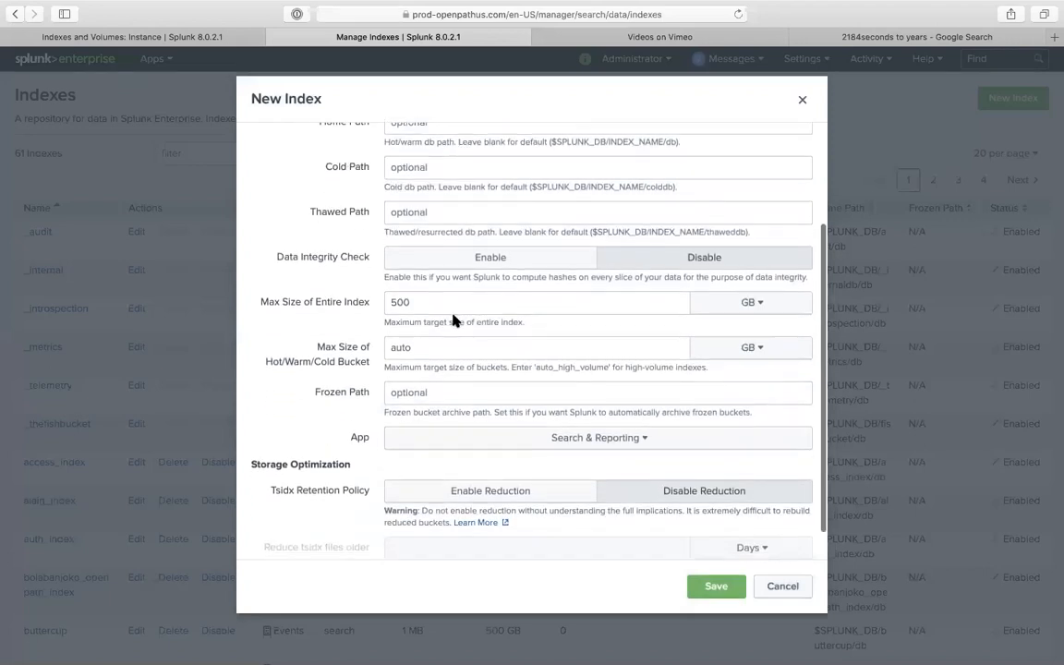
{"action": "double_click", "coordinate": [428, 302]}
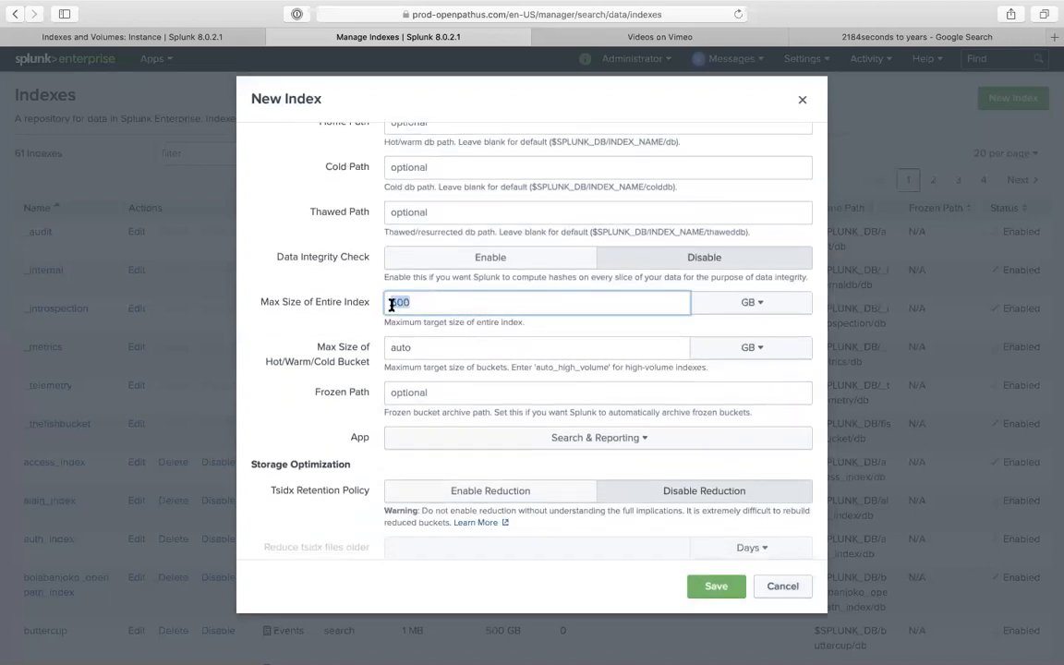
{"action": "scroll", "coordinate": [479, 410], "scroll_direction": "down", "scroll_amount": 1}
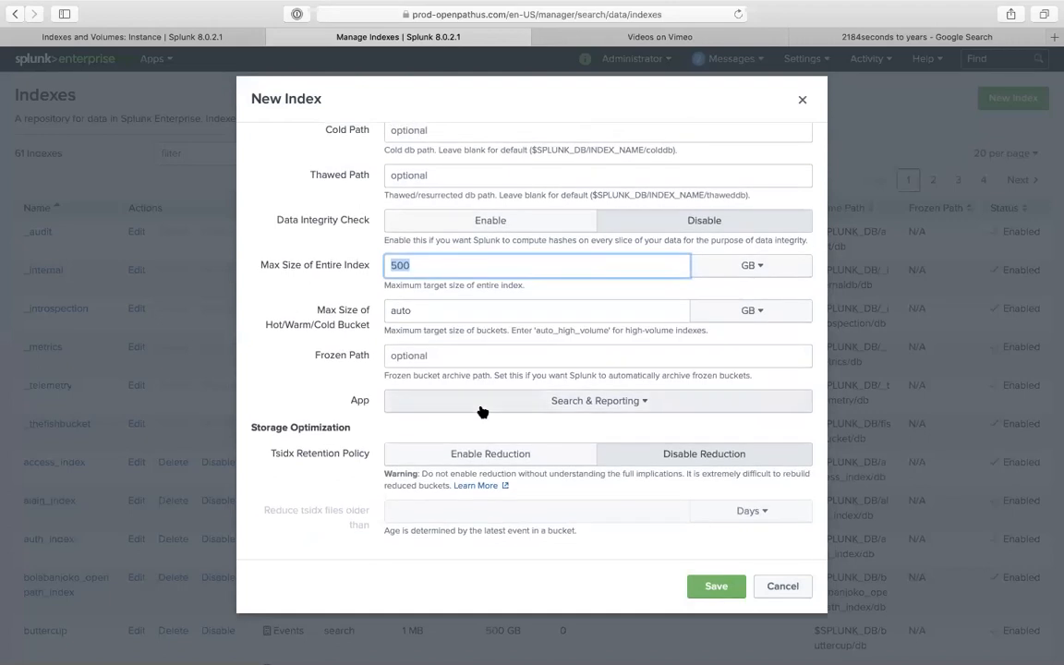
{"action": "scroll", "coordinate": [479, 410], "scroll_direction": "up", "scroll_amount": 4}
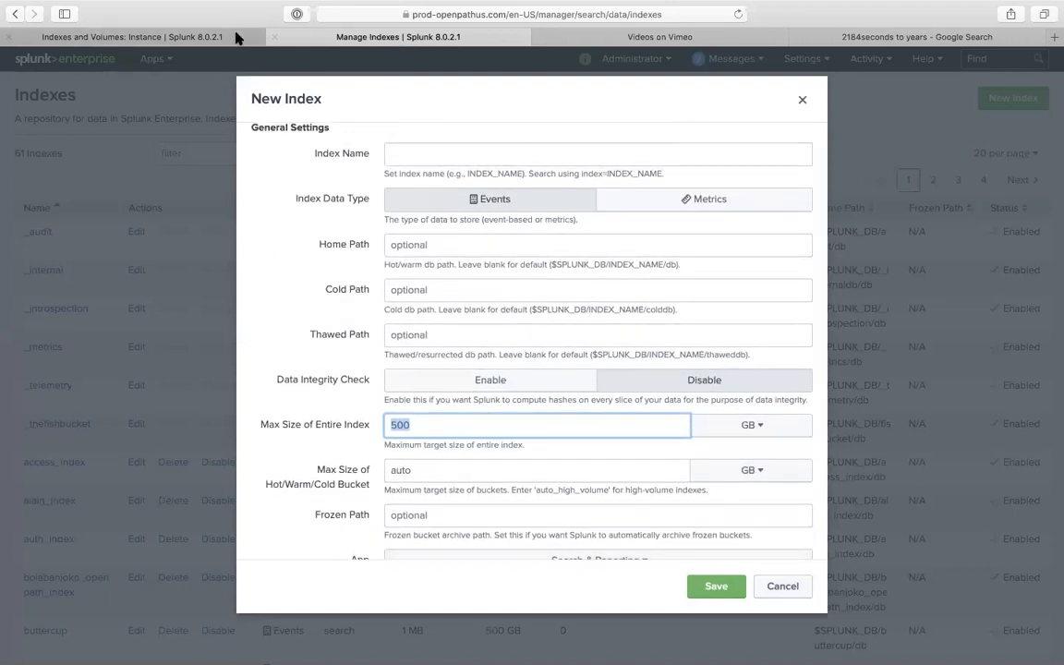
{"action": "left_click", "coordinate": [236, 37]}
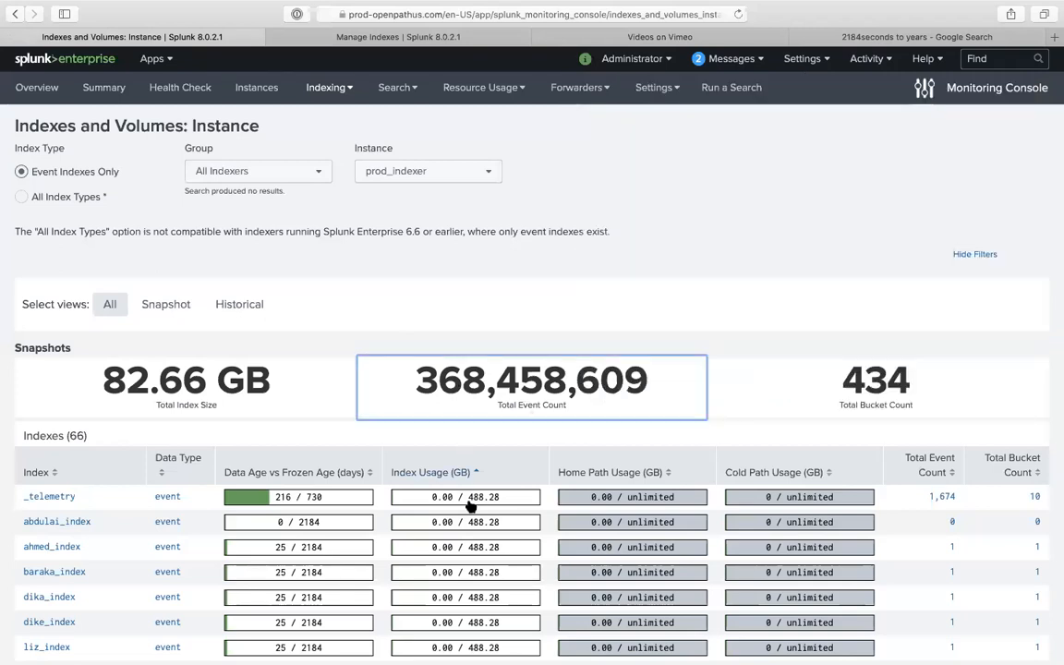
- Show page 2 of the usage-sorted Indexes table, from rufus_index to imotech_lastchance
{"action": "scroll", "coordinate": [490, 591], "scroll_direction": "down", "scroll_amount": 3}
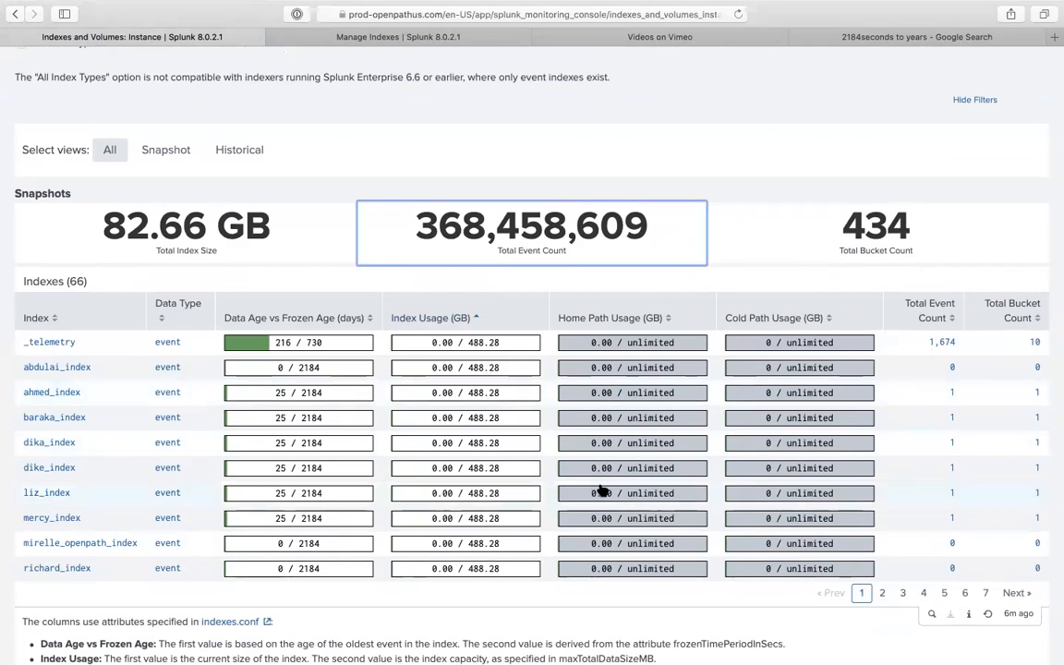
{"action": "scroll", "coordinate": [479, 470], "scroll_direction": "down", "scroll_amount": 5}
{"action": "left_click", "coordinate": [882, 353]}
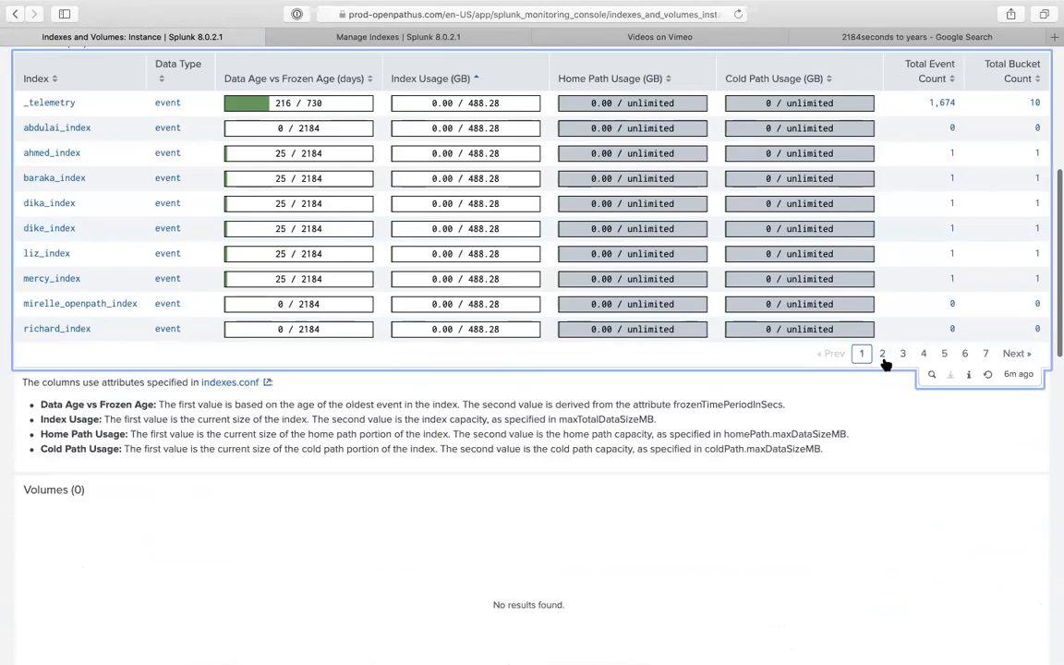
{"action": "scroll", "coordinate": [519, 355], "scroll_direction": "up", "scroll_amount": 2}
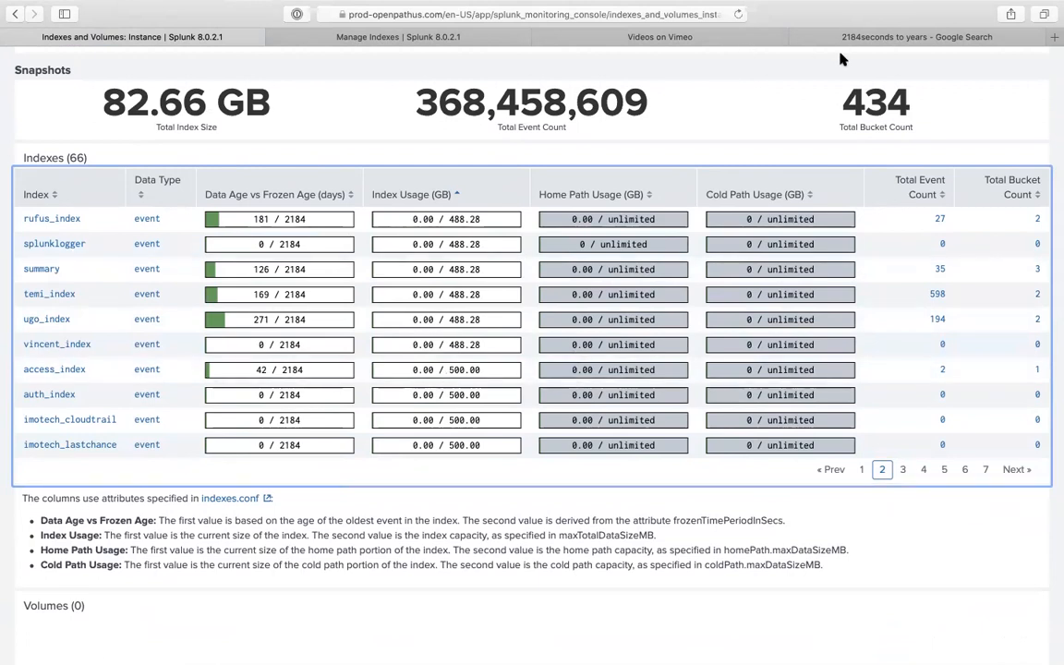
- Create the sam_index_ index in the New Index form, raising the index count to 62
{"action": "left_click", "coordinate": [388, 38]}
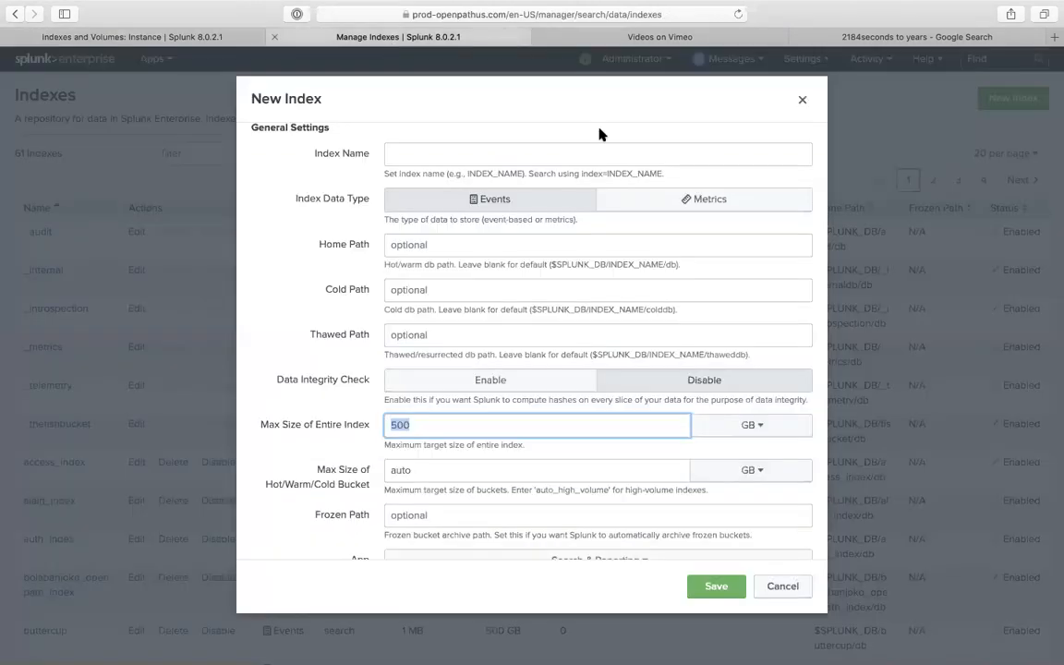
{"action": "left_click", "coordinate": [555, 157]}
{"action": "type", "text": "sam_in"}
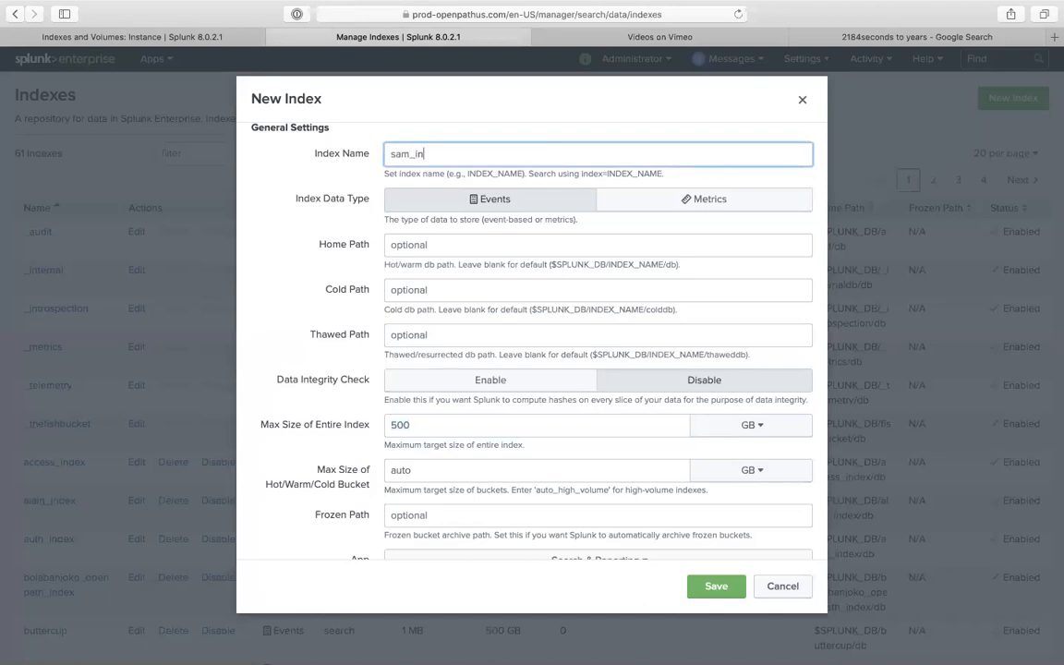
{"action": "type", "text": "dex_2"}
{"action": "left_click", "coordinate": [729, 590]}
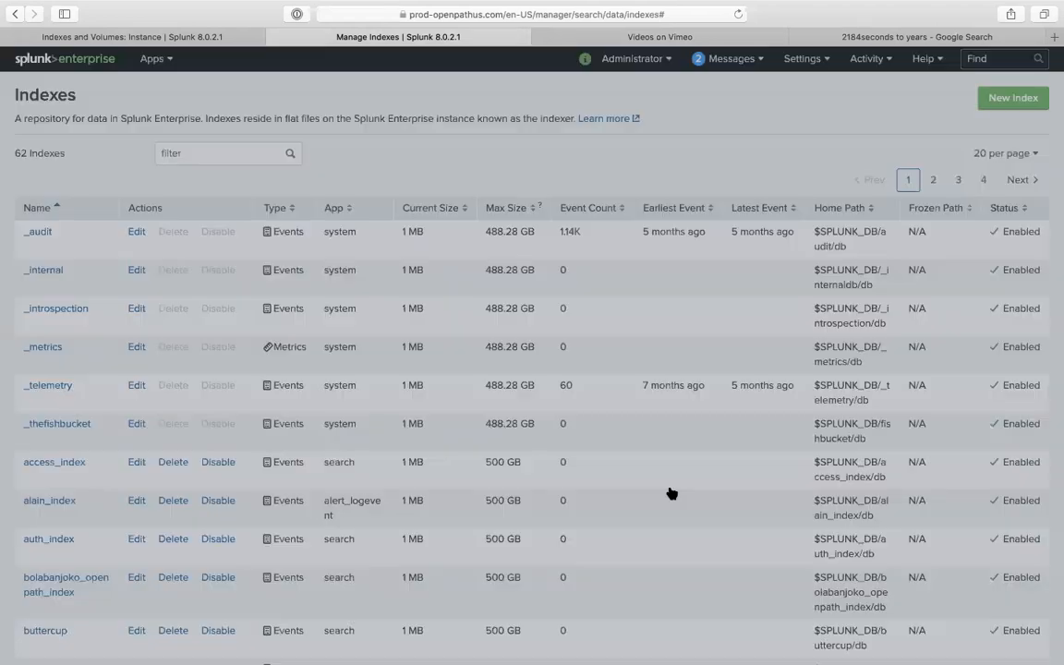
{"action": "left_click", "coordinate": [191, 37]}
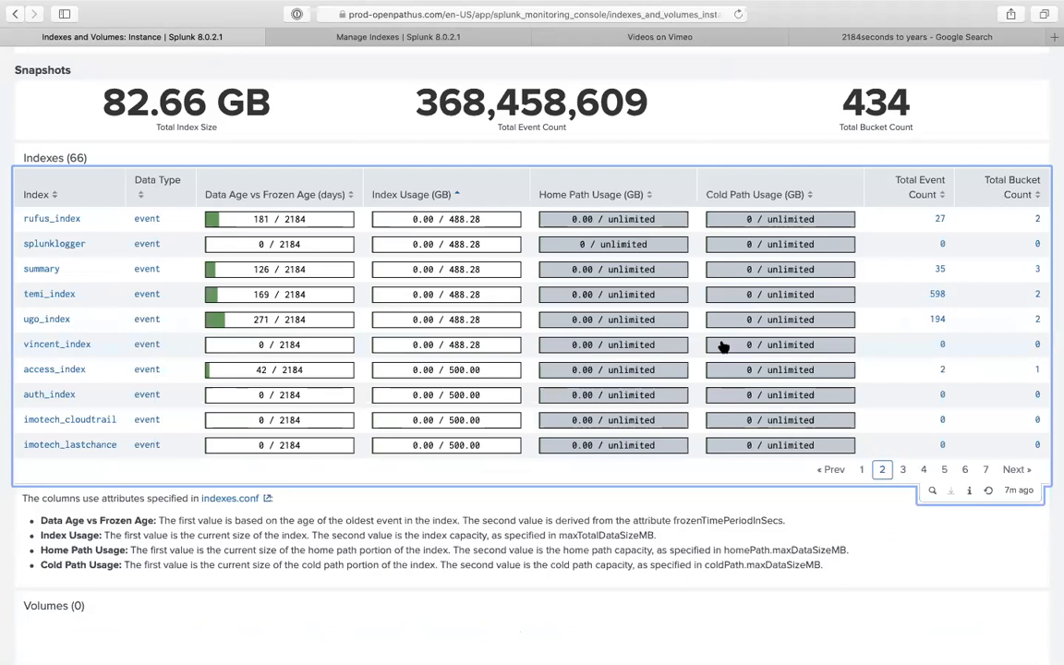
{"action": "scroll", "coordinate": [720, 345], "scroll_direction": "up", "scroll_amount": 5}
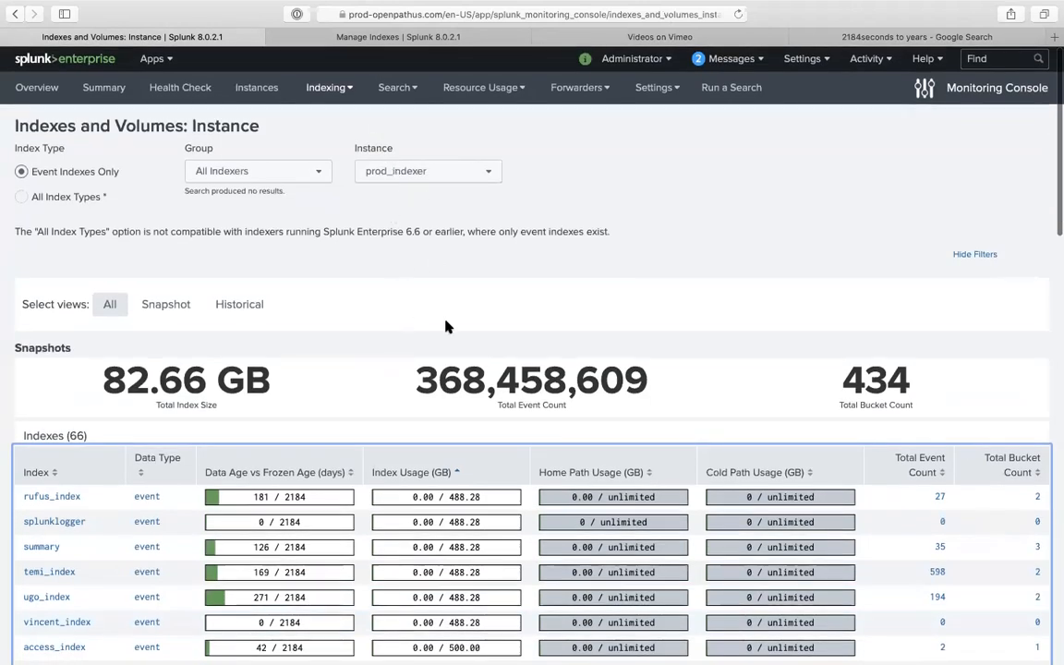
{"action": "key", "text": "ctrl+Up"}
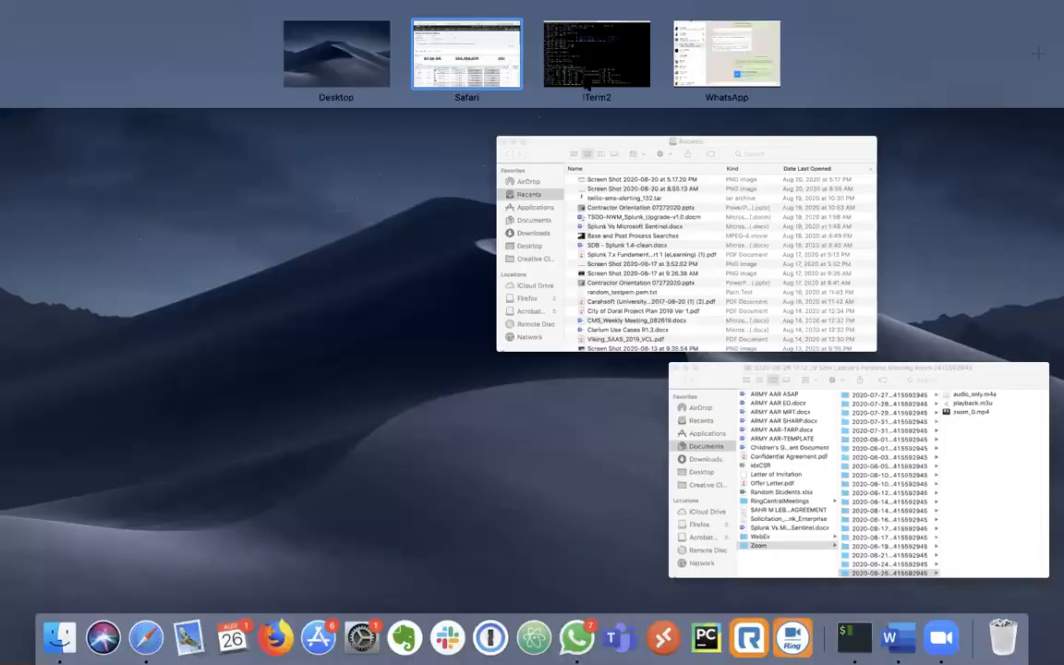
- In iTerm2, run openpathsh to SSH into the openpath server
{"action": "left_click", "coordinate": [594, 55]}
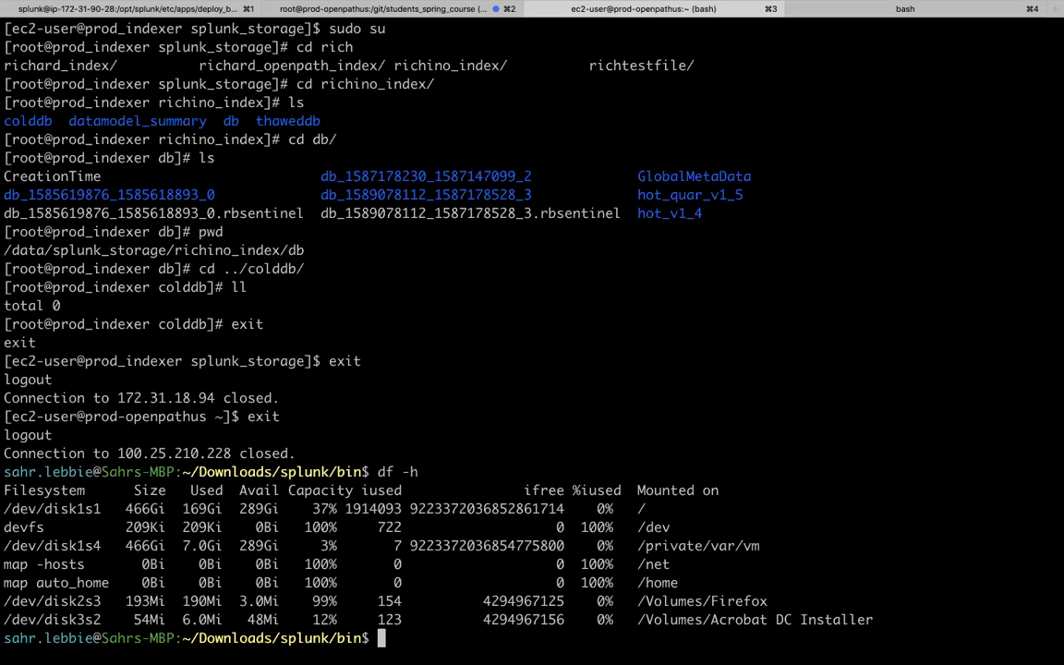
{"action": "key", "text": "Return"}
{"action": "key", "text": "Return"}
{"action": "key", "text": "Return"}
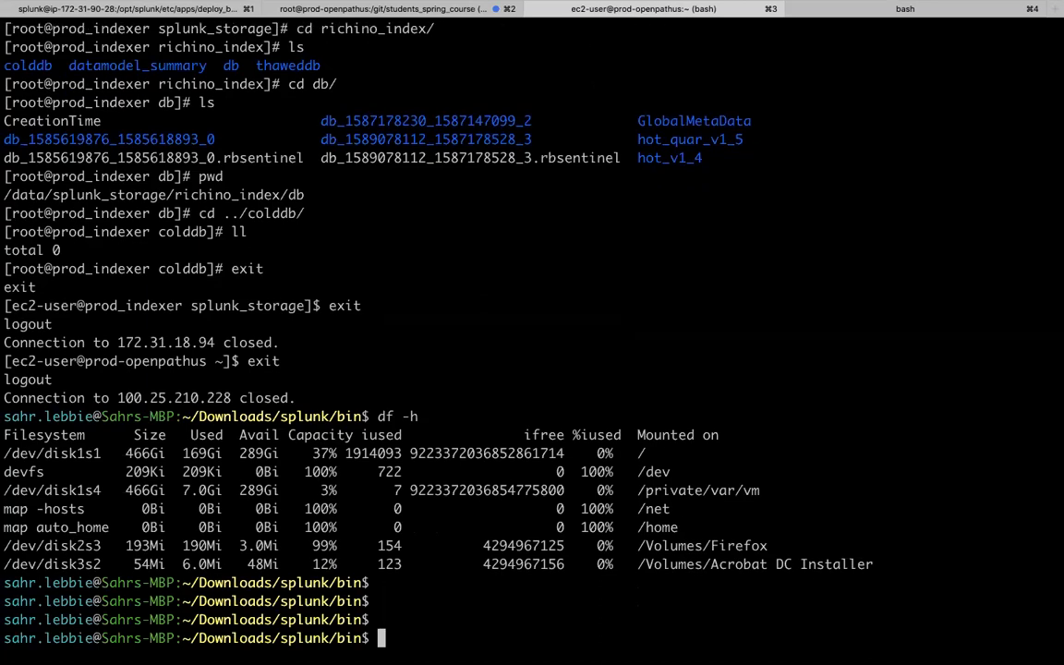
{"action": "type", "text": "openpart"}
{"action": "key", "text": "BackSpace"}
{"action": "key", "text": "BackSpace"}
{"action": "type", "text": "thsh"}
{"action": "key", "text": "Return"}
- Reconnect by SSH to the prod_indexer host and become root with sudo su
{"action": "type", "text": "exit"}
{"action": "key", "text": "Up"}
{"action": "key", "text": "Up"}
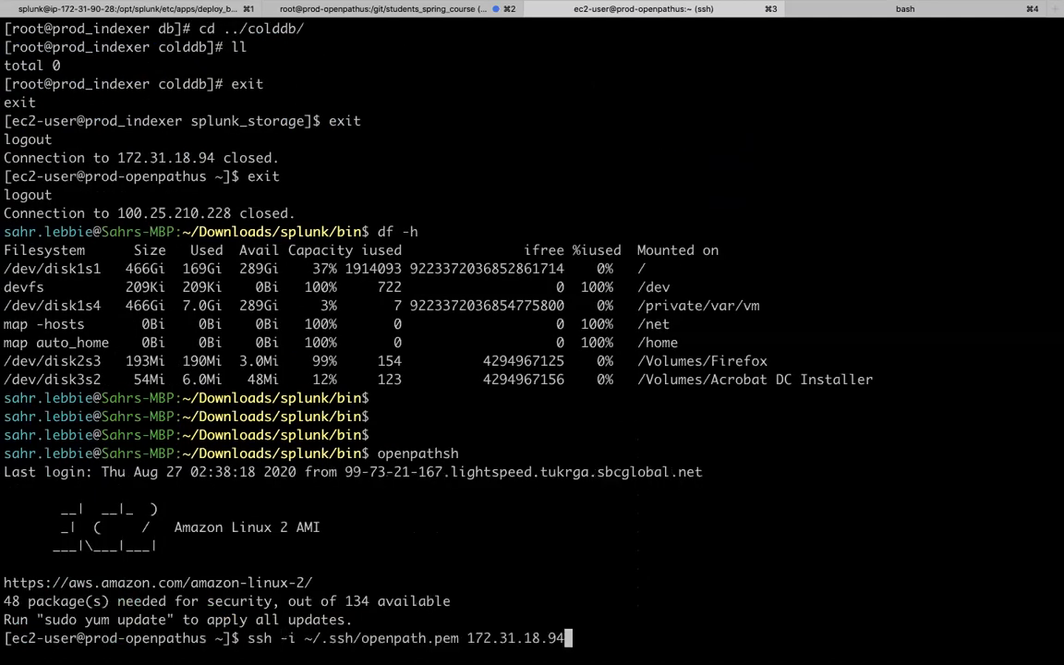
{"action": "key", "text": "Return"}
{"action": "type", "text": "sudo su"}
{"action": "key", "text": "Return"}
- Rerun the recalled splunk add index command as testing_index and answer the Splunk login
{"action": "key", "text": "ctrl+r"}
{"action": "type", "text": "add"}
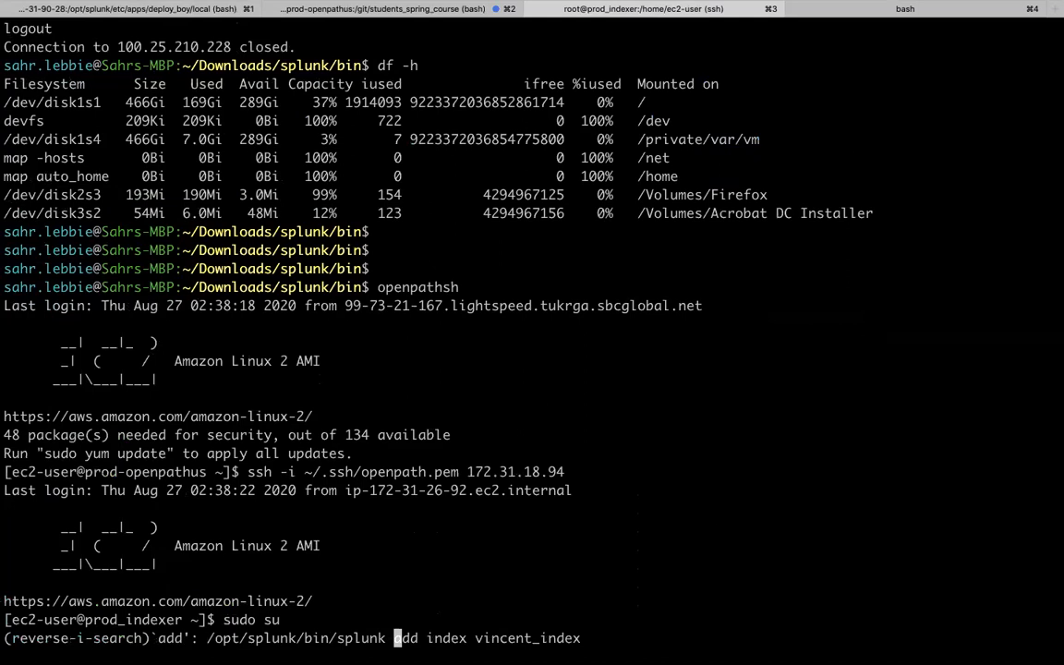
{"action": "key", "text": "ctrl+e"}
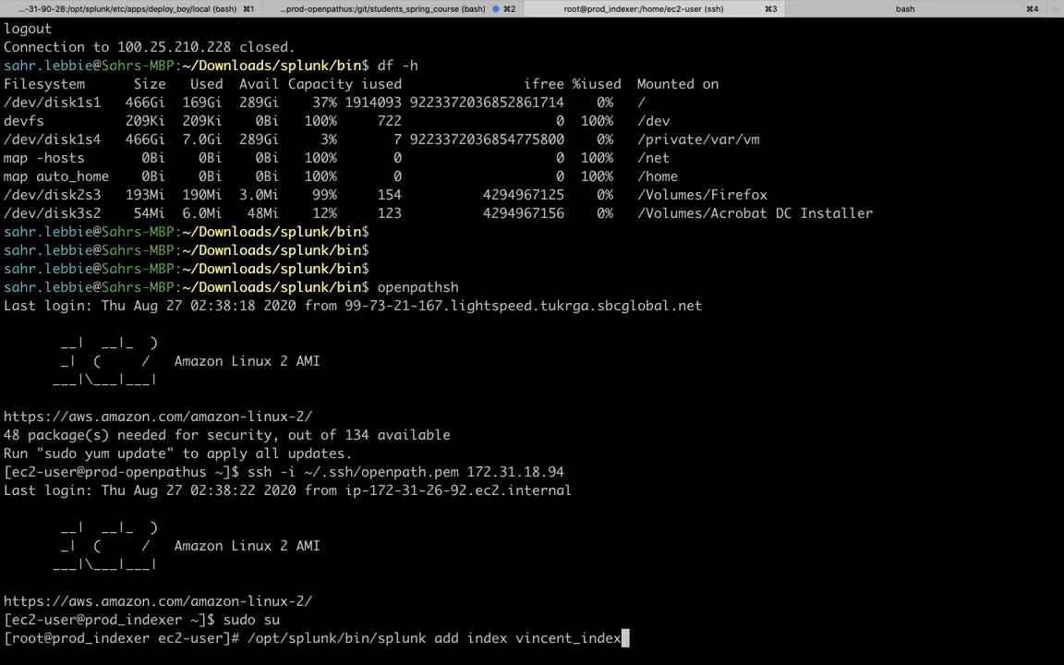
{"action": "key", "text": "BackSpace"}
{"action": "key", "text": "BackSpace"}
{"action": "key", "text": "BackSpace"}
{"action": "key", "text": "BackSpace"}
{"action": "key", "text": "BackSpace"}
{"action": "key", "text": "BackSpace"}
{"action": "key", "text": "BackSpace"}
{"action": "key", "text": "BackSpace"}
{"action": "key", "text": "BackSpace"}
{"action": "key", "text": "BackSpace"}
{"action": "key", "text": "BackSpace"}
{"action": "key", "text": "BackSpace"}
{"action": "key", "text": "BackSpace"}
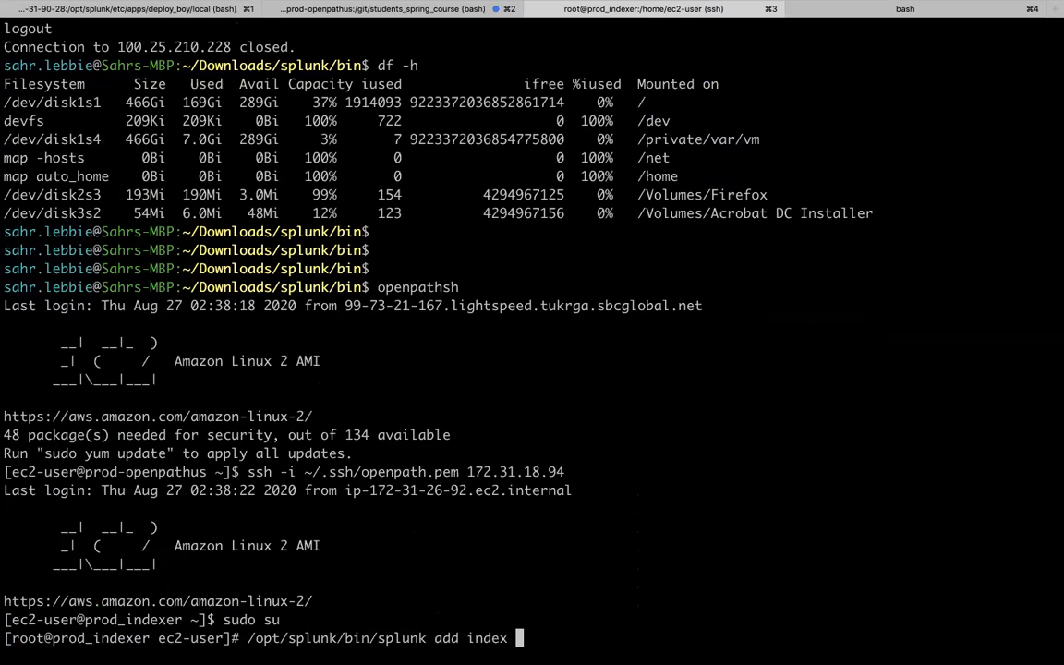
{"action": "type", "text": "testing_index"}
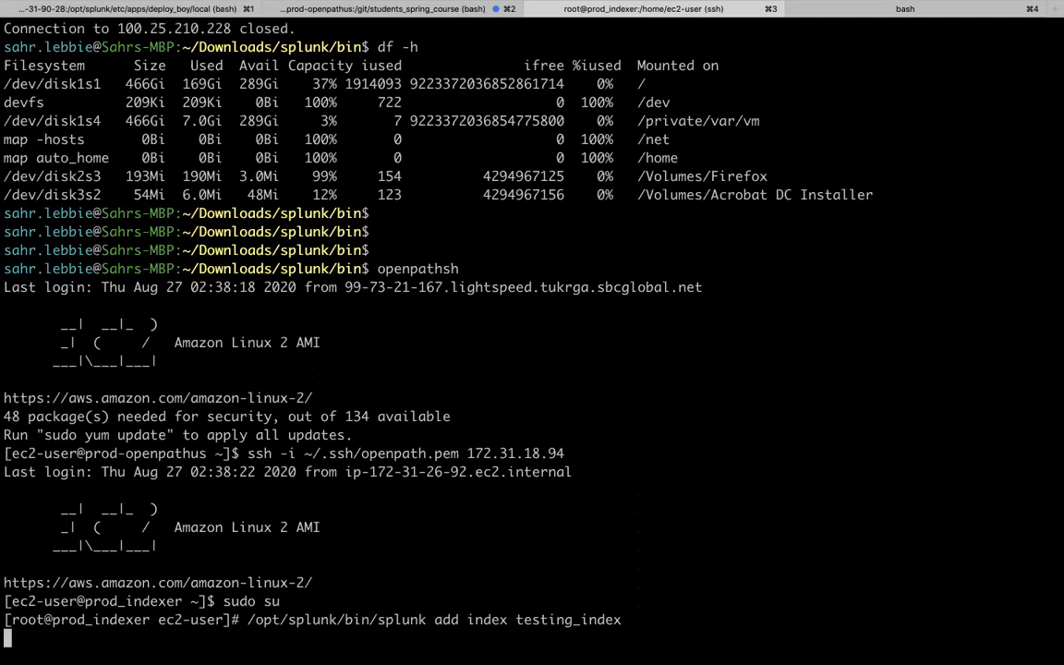
{"action": "key", "text": "Return"}
{"action": "type", "text": "admin"}
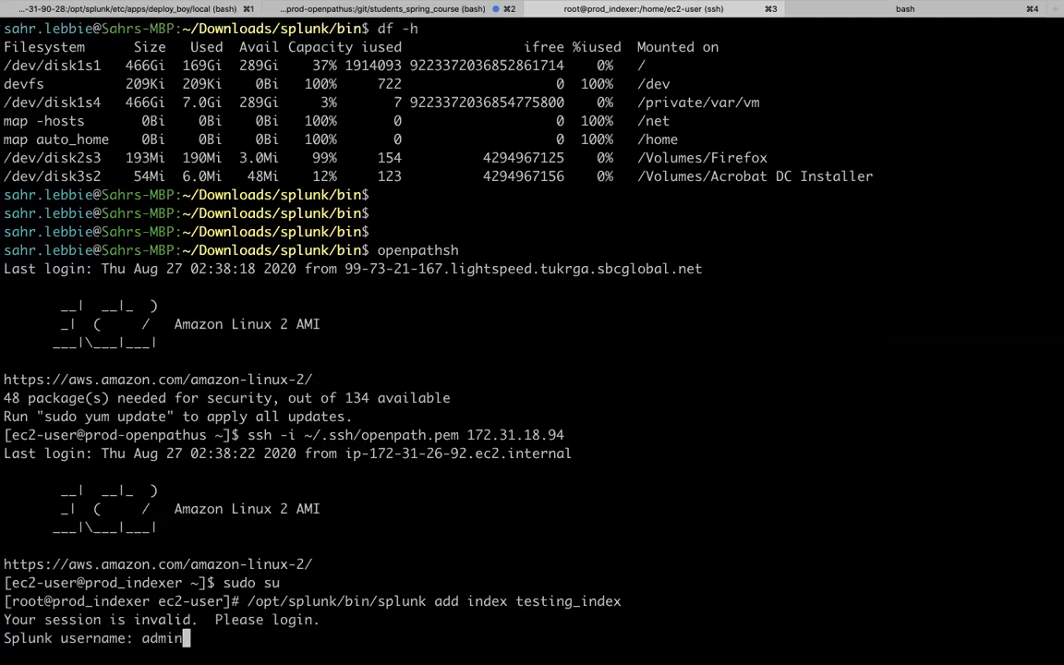
{"action": "key", "text": "Return"}
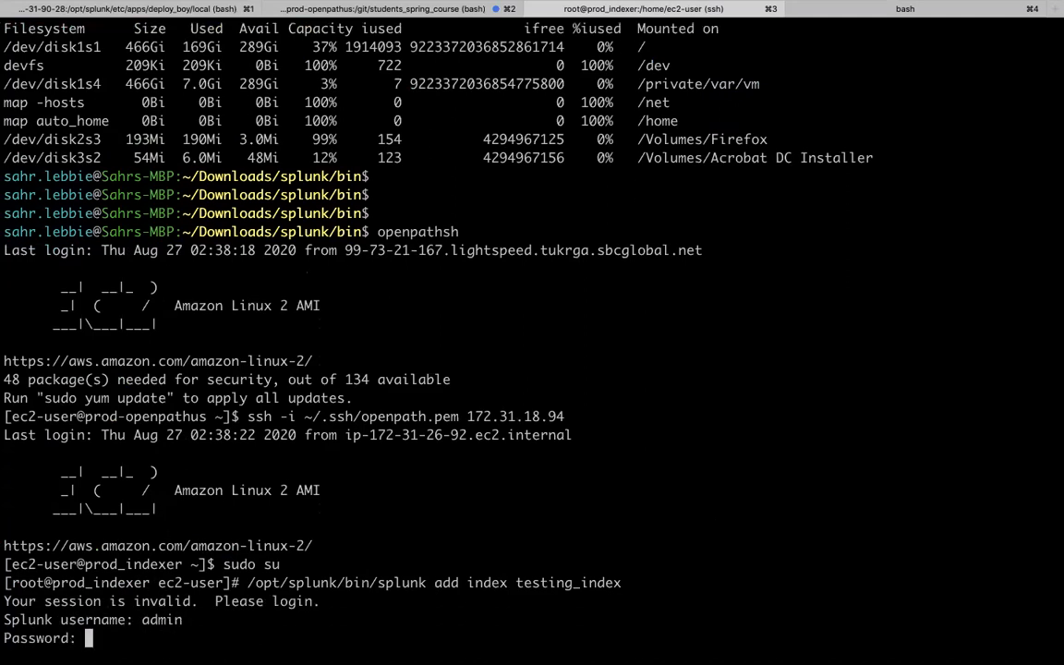
{"action": "key", "text": "Return"}
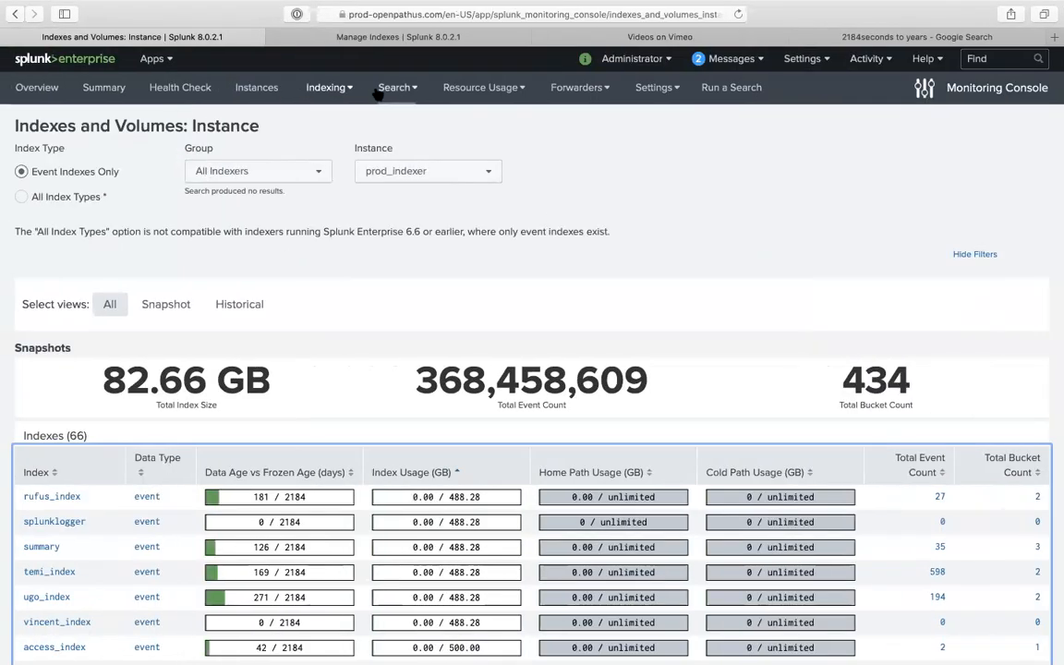
- Reload the Indexes and Volumes dashboard and sort its 67 indexes by name, descending, to reveal testing_index
{"action": "left_click", "coordinate": [738, 15]}
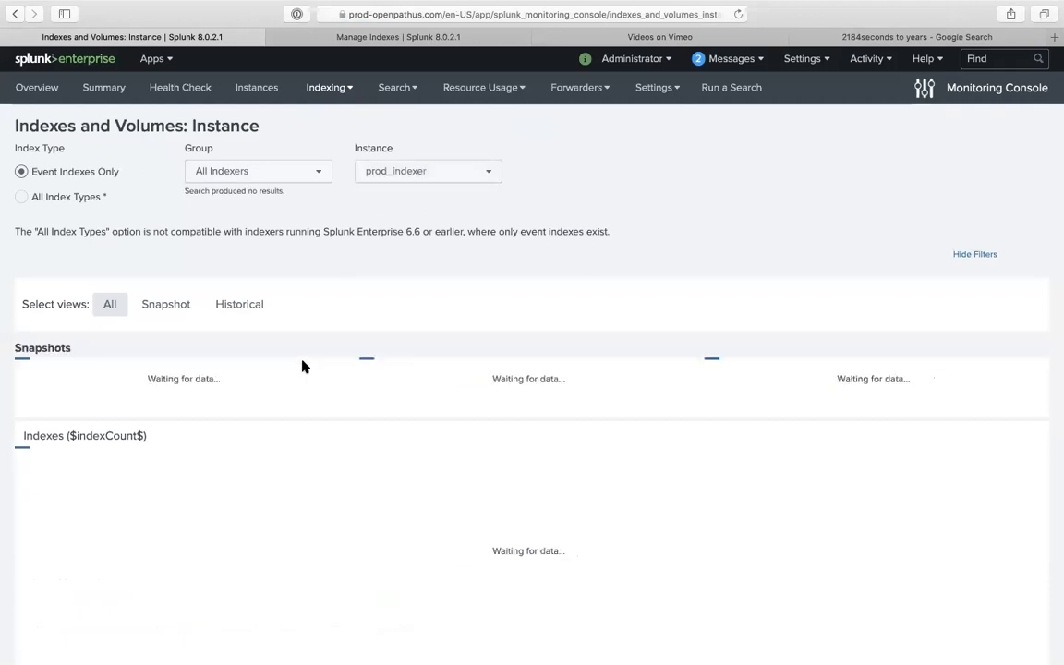
{"action": "scroll", "coordinate": [302, 365], "scroll_direction": "down", "scroll_amount": 3}
{"action": "scroll", "coordinate": [303, 367], "scroll_direction": "down", "scroll_amount": 2}
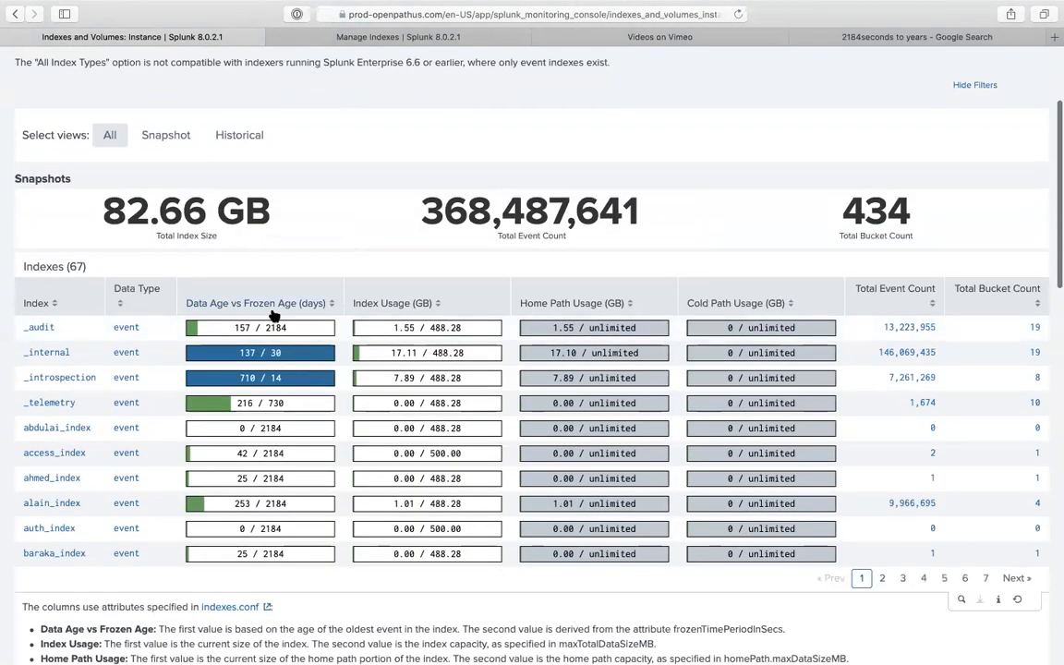
{"action": "left_click", "coordinate": [62, 307]}
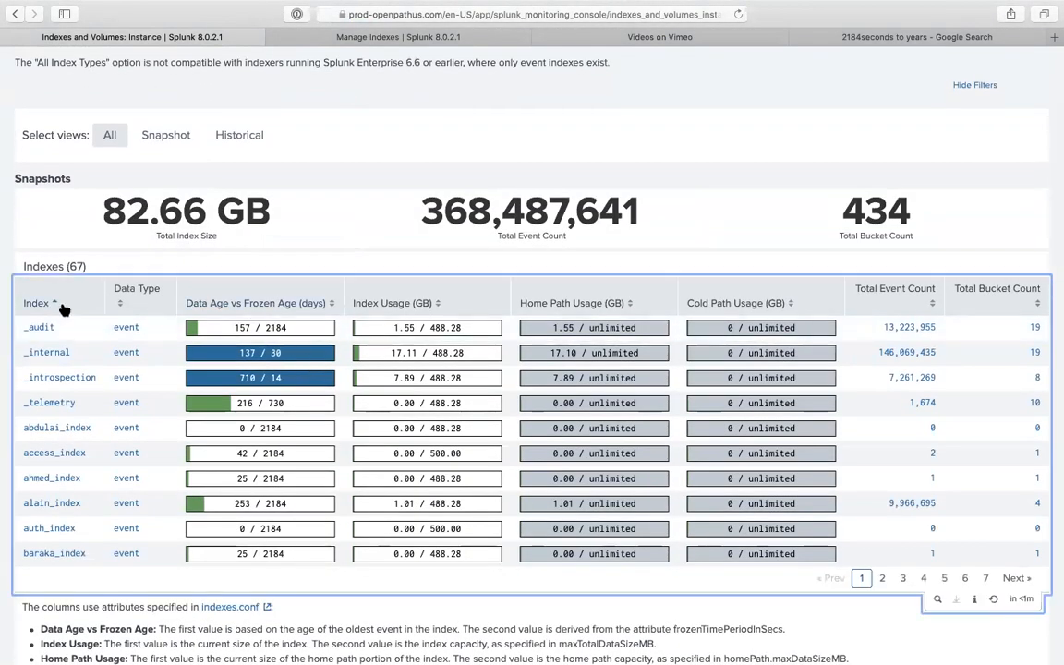
{"action": "left_click", "coordinate": [62, 307]}
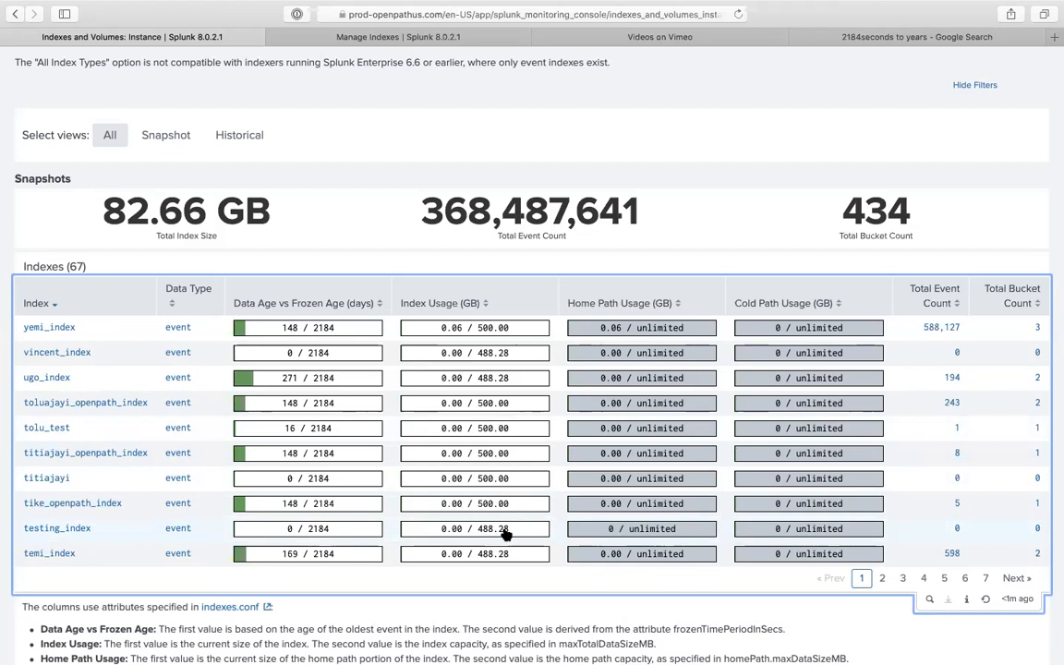
{"action": "scroll", "coordinate": [506, 534], "scroll_direction": "down", "scroll_amount": 1}
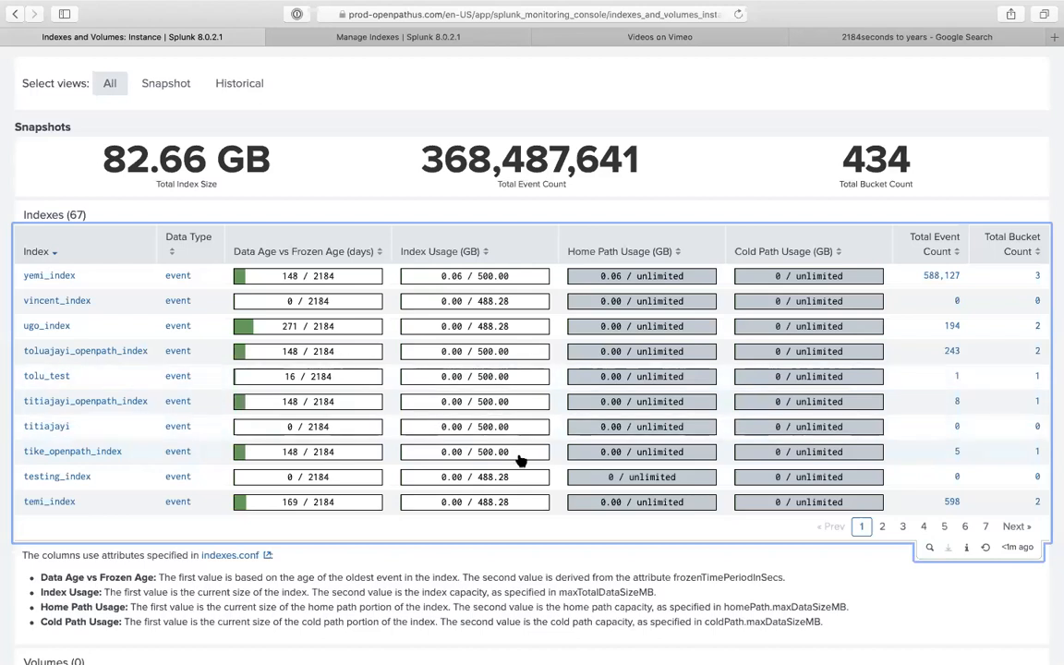
{"action": "scroll", "coordinate": [522, 460], "scroll_direction": "down", "scroll_amount": 3}
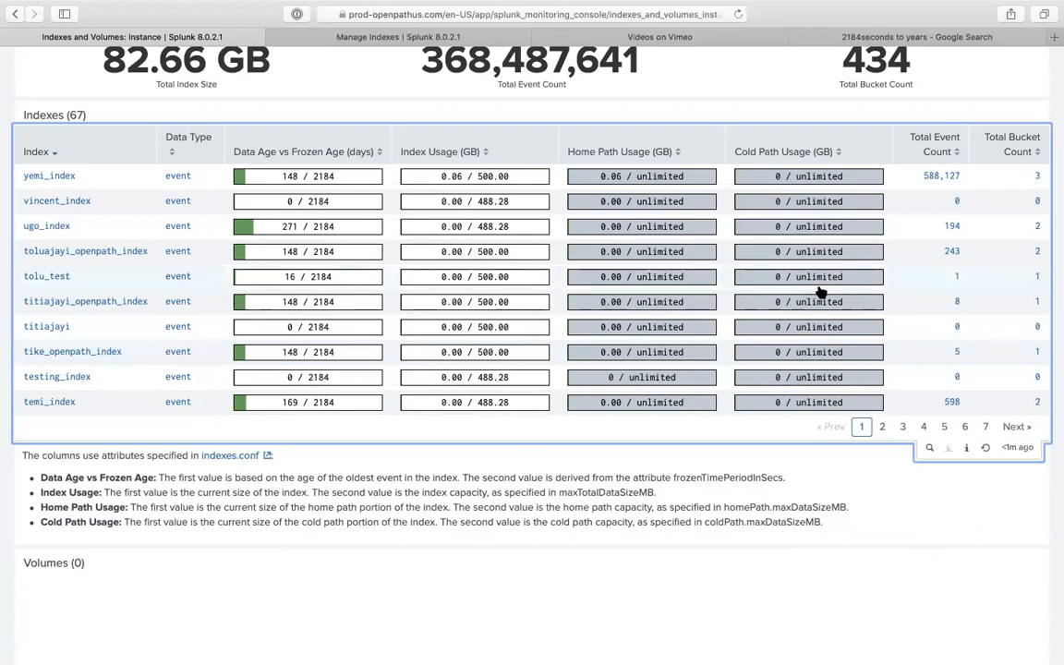
{"action": "mouse_move", "coordinate": [944, 7]}
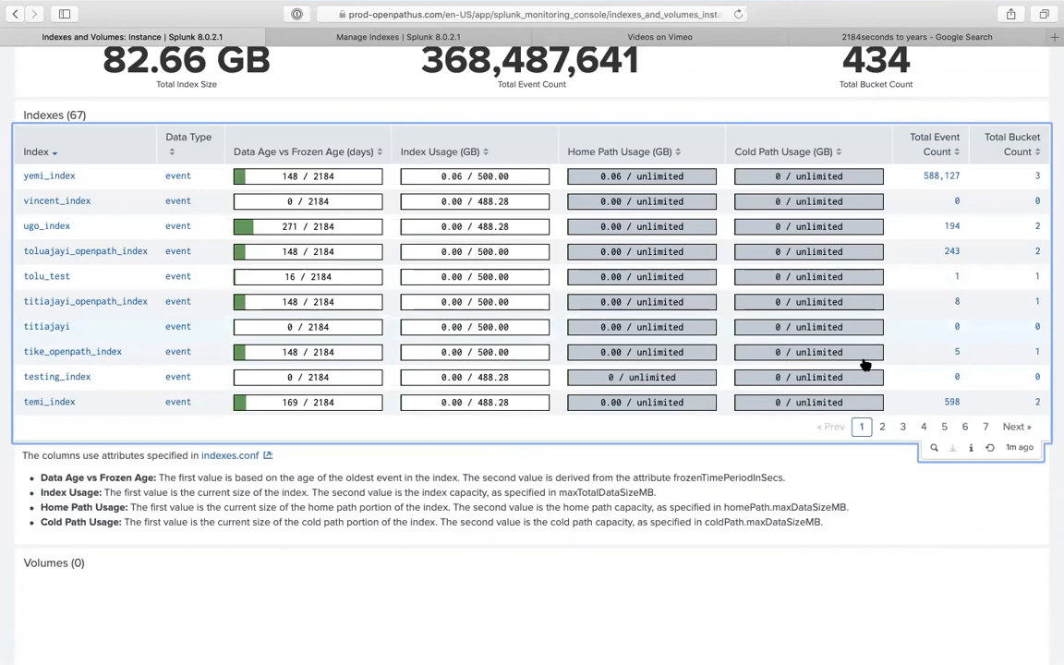
{"action": "scroll", "coordinate": [800, 421], "scroll_direction": "down", "scroll_amount": 5}
{"action": "scroll", "coordinate": [800, 421], "scroll_direction": "down", "scroll_amount": 3}
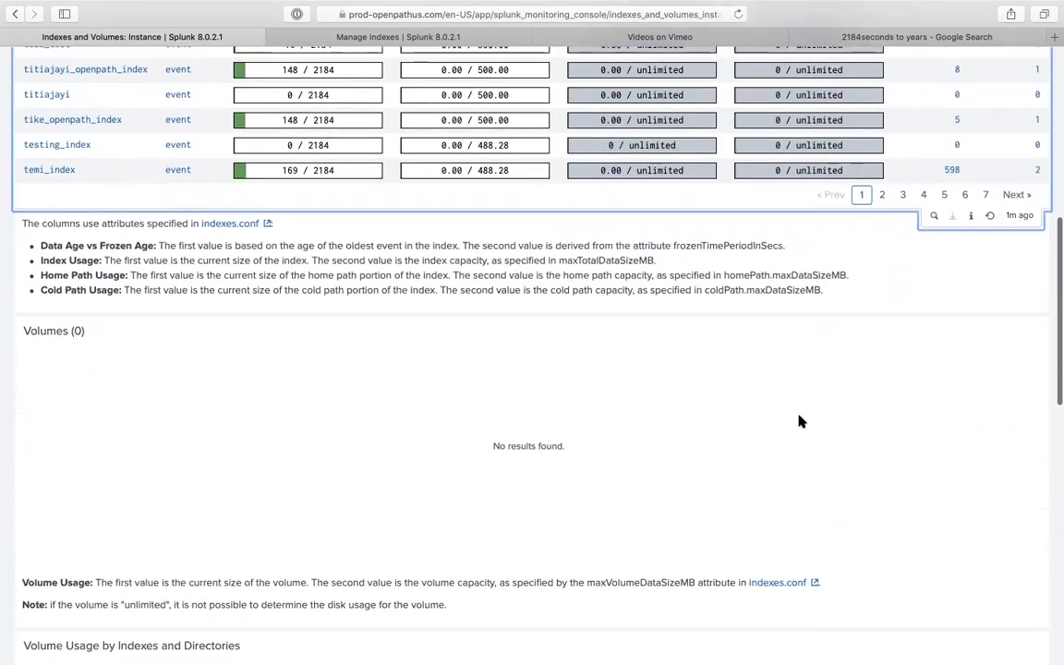
{"action": "scroll", "coordinate": [801, 421], "scroll_direction": "down", "scroll_amount": 2}
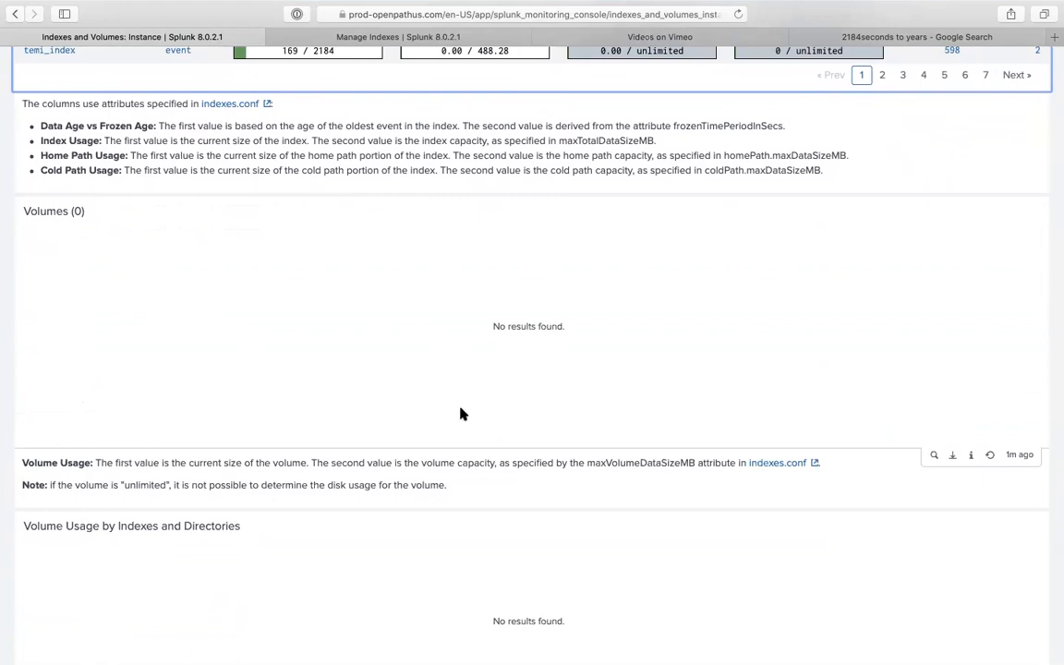
- Open the index-volumes panel query as a new search and display its expanded search string
{"action": "left_click", "coordinate": [949, 457]}
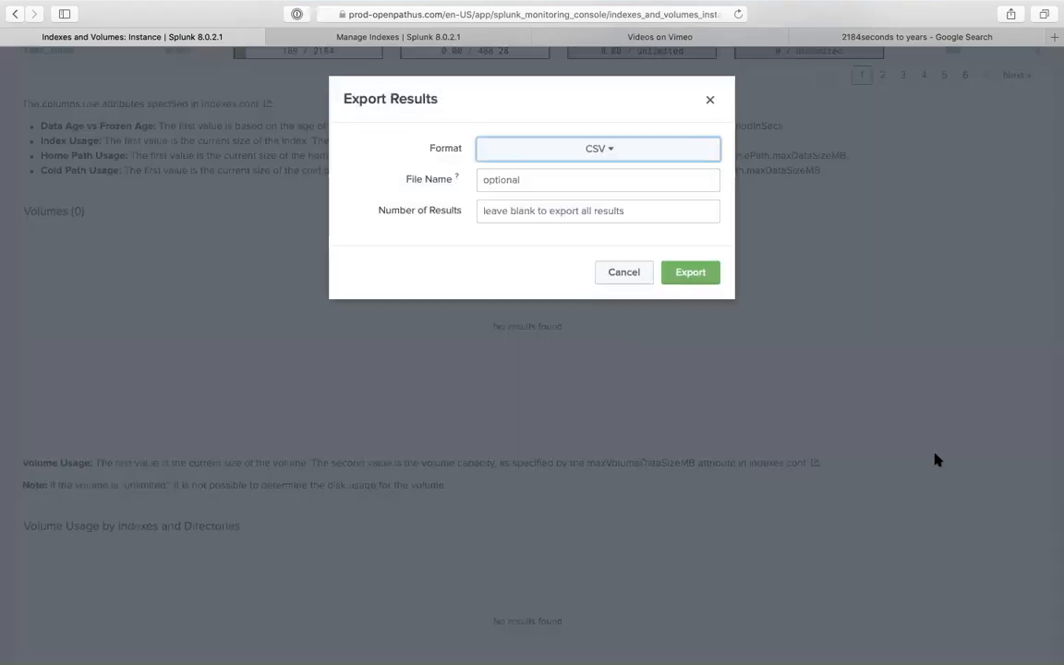
{"action": "key", "text": "Escape"}
{"action": "left_click", "coordinate": [933, 454]}
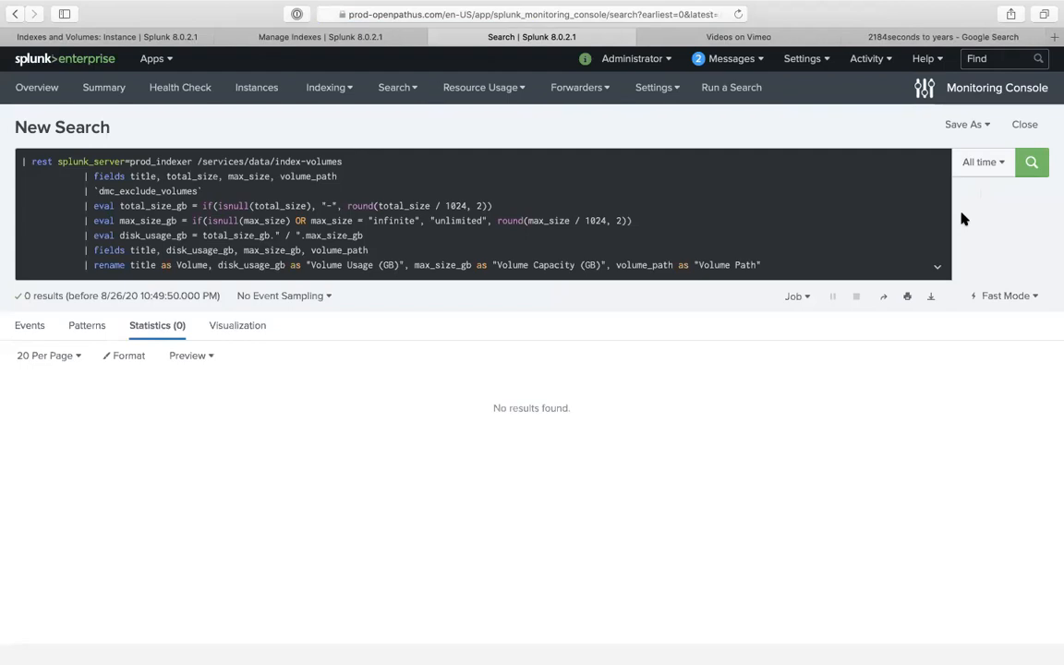
{"action": "left_click", "coordinate": [663, 235]}
{"action": "key", "text": "super+shift+e"}
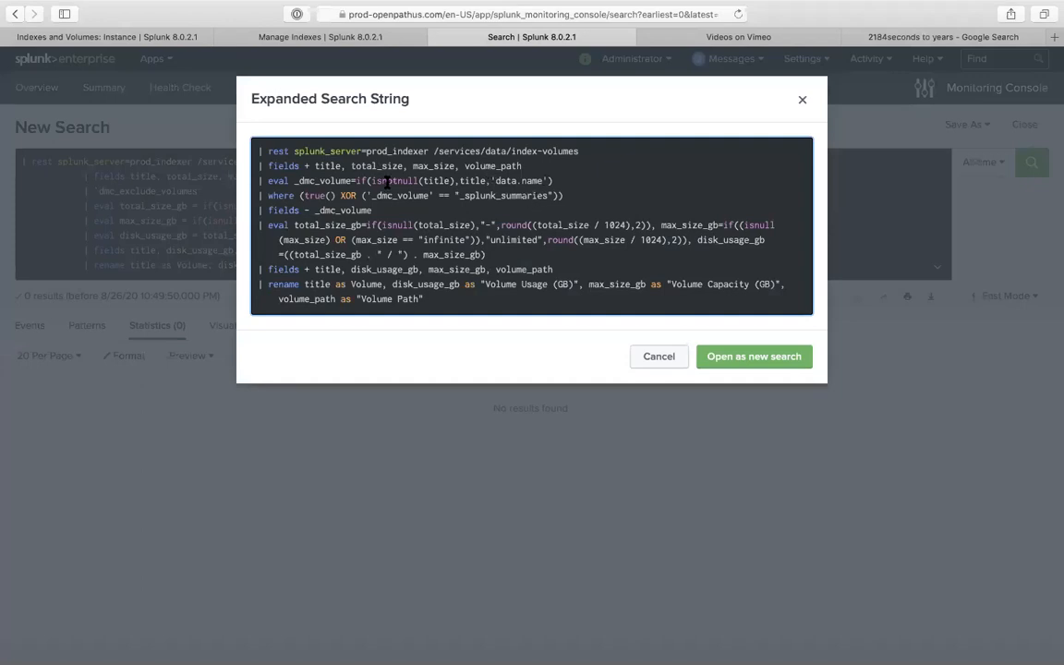
- Open the expanded query in a new search tab and run only its bare rest line
{"action": "left_click", "coordinate": [722, 356]}
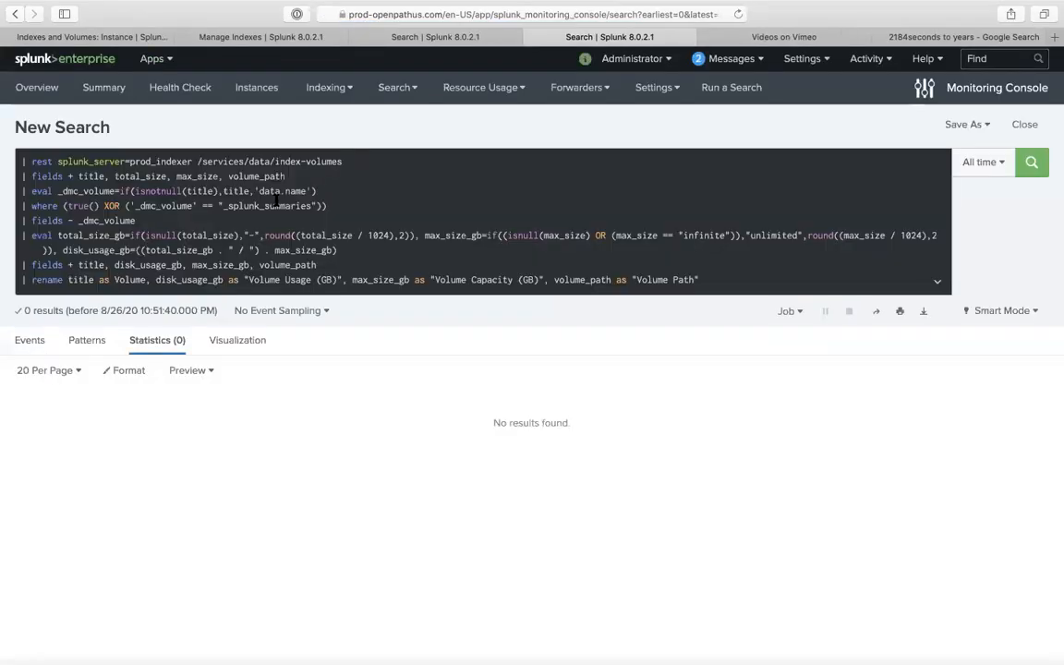
{"action": "left_click_drag", "start_coordinate": [20, 162], "coordinate": [201, 316]}
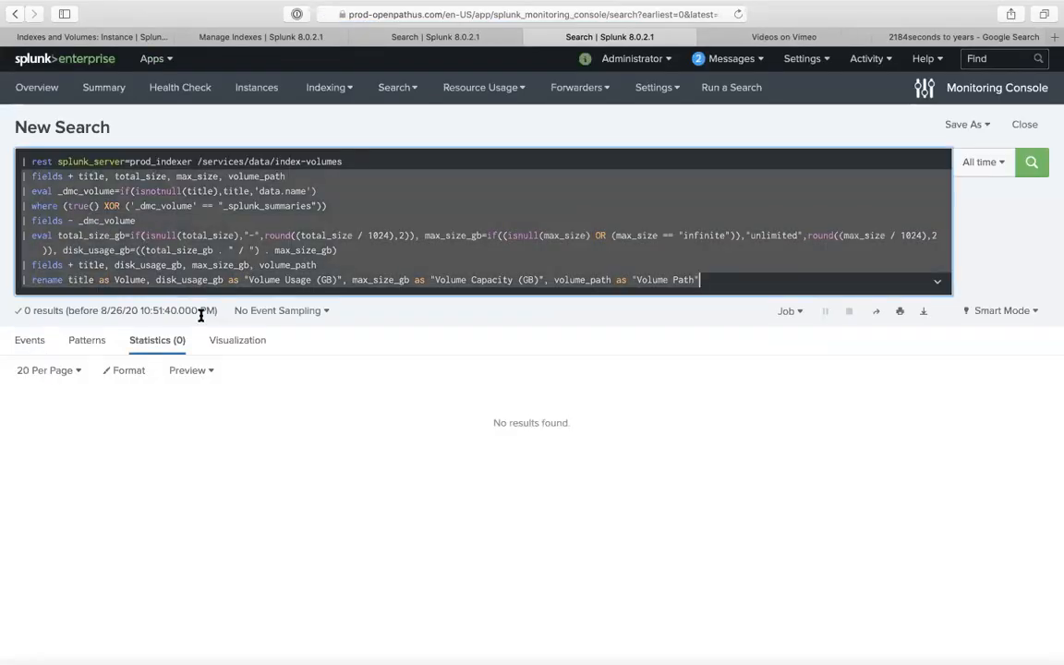
{"action": "type", "text": "| rest splunk_server=prod_indexer /services/data/index-volumes"}
{"action": "key", "text": "Return"}
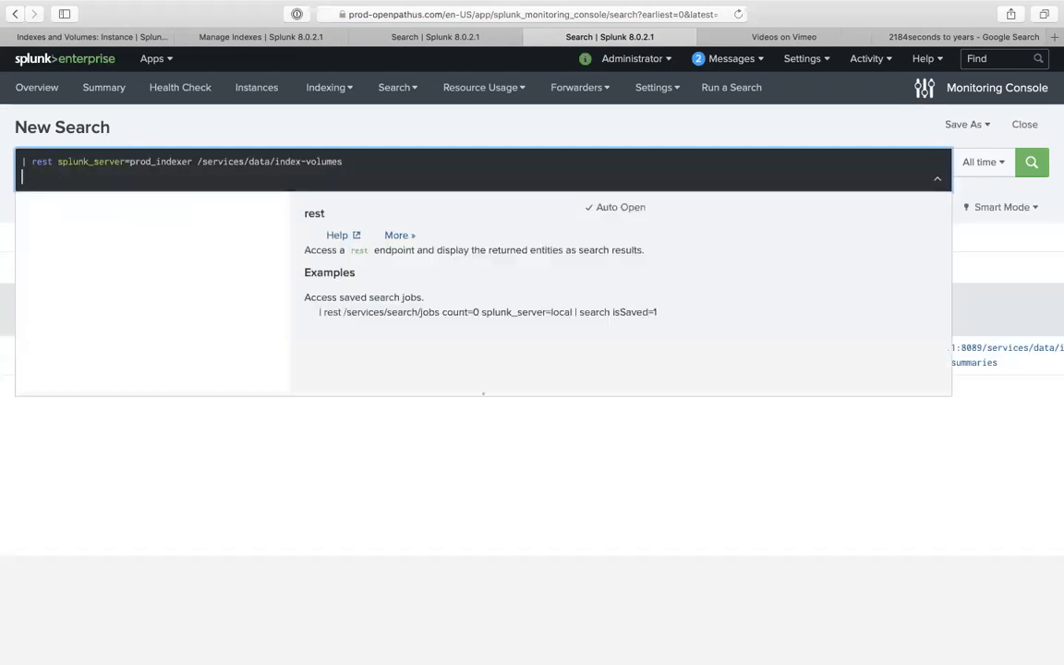
- Restore the full expanded query, then delete everything from the where line onward
{"action": "type", "text": "| fields + title, total_size, max_size, volume_path | eval _dmc_volume=if(isnotnull(title),title,'data.name') | where (true() XOR ('_dmc_volume' == \"_splunk_summaries\")) | fields - _dmc_volume | eval total_size_gb=if(isnull(total_size),\"-\",round((total_size / 1024),2)), max_size_gb=if((isnull(max_size) OR (max_size == \"infinite\")),\"unlimited\",round((max_size / 1024),2)), disk_usage_gb=((total_size_gb . \" / \") . max_size_gb) | fields + title, disk_usage_gb, max_size_gb, volume_path | rename title as Volume, disk_usage_gb as \"Volume Usage (GB)\", max_size_gb as \"Volume Capacity (GB)\", volume_path as \"Volume Path\""}
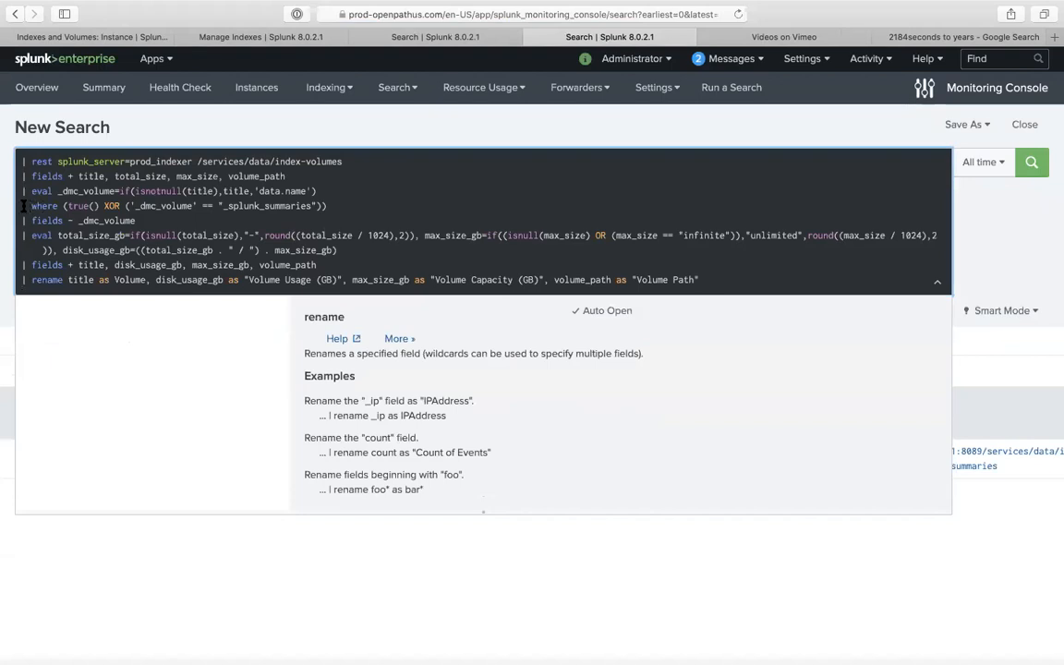
{"action": "left_click_drag", "start_coordinate": [20, 198], "coordinate": [334, 308]}
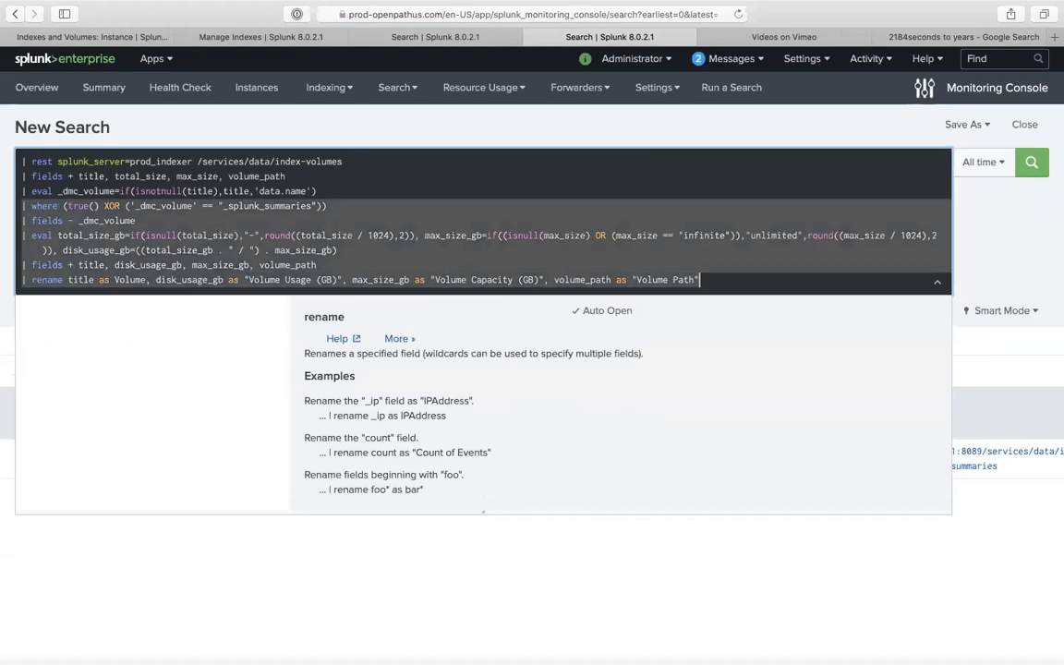
{"action": "key", "text": "BackSpace"}
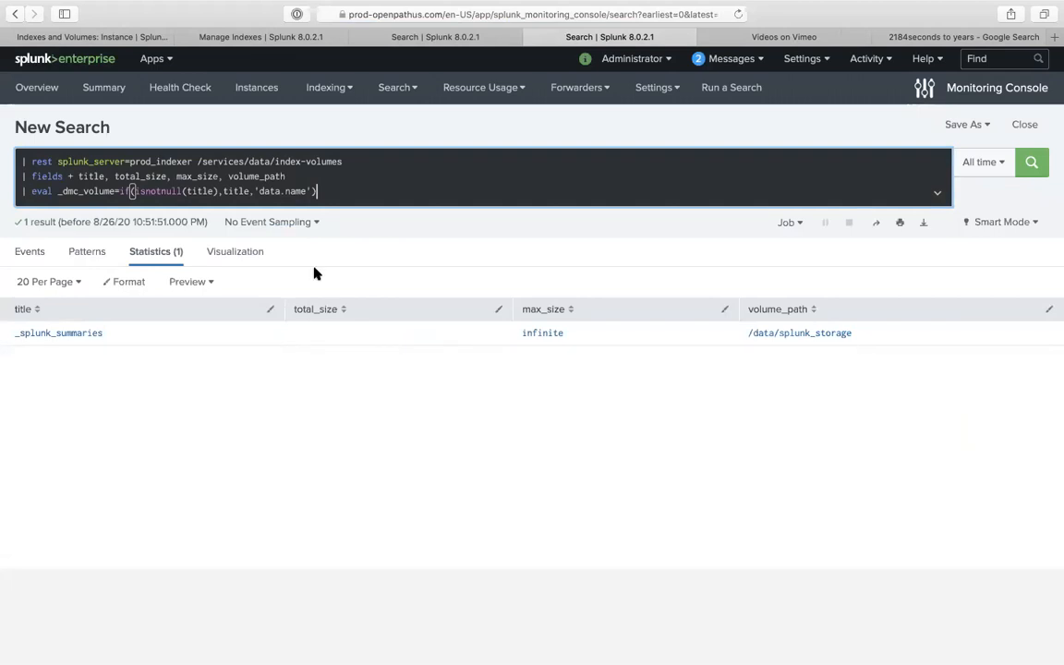
- Delete the fields and eval lines and run the bare rest search, scanning its columns
{"action": "left_click_drag", "start_coordinate": [319, 191], "coordinate": [4, 184]}
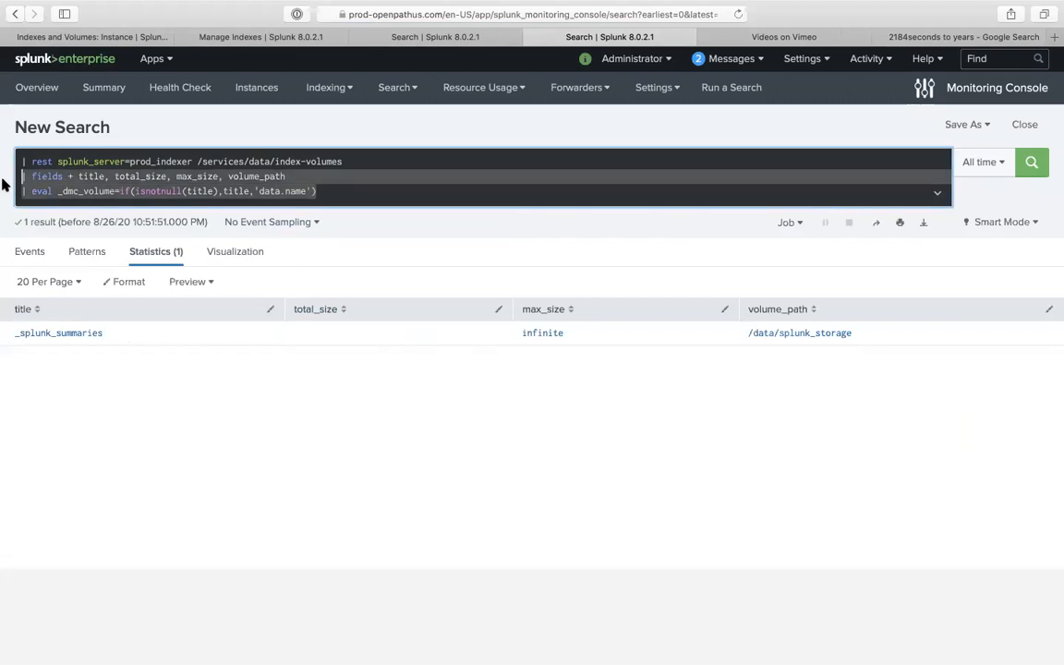
{"action": "key", "text": "BackSpace"}
{"action": "key", "text": "Return"}
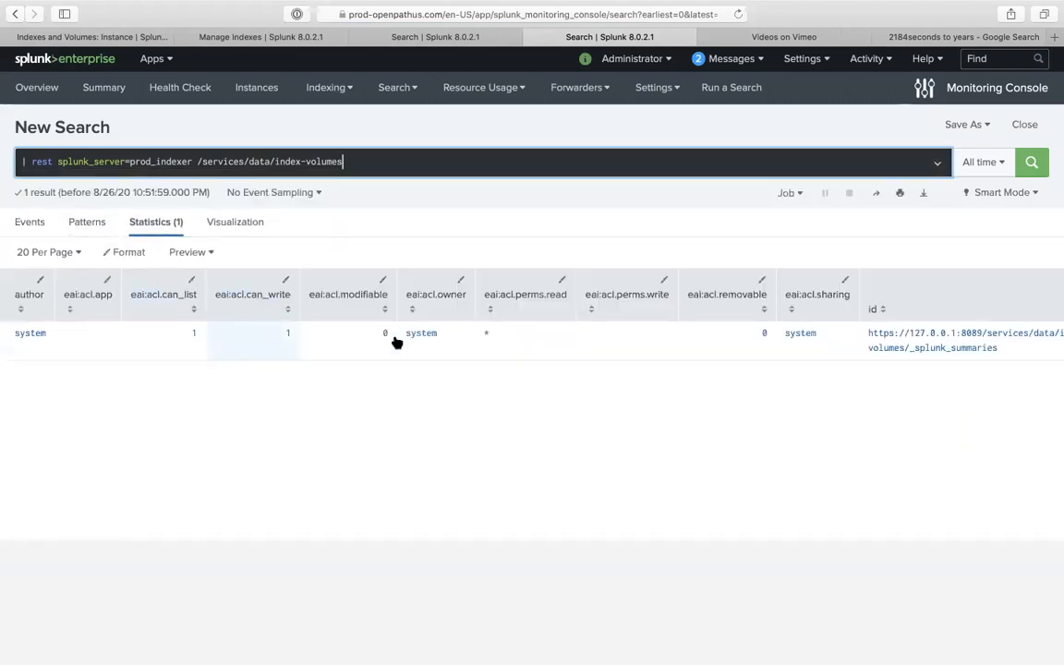
{"action": "scroll", "coordinate": [395, 342], "scroll_direction": "right", "scroll_amount": 15}
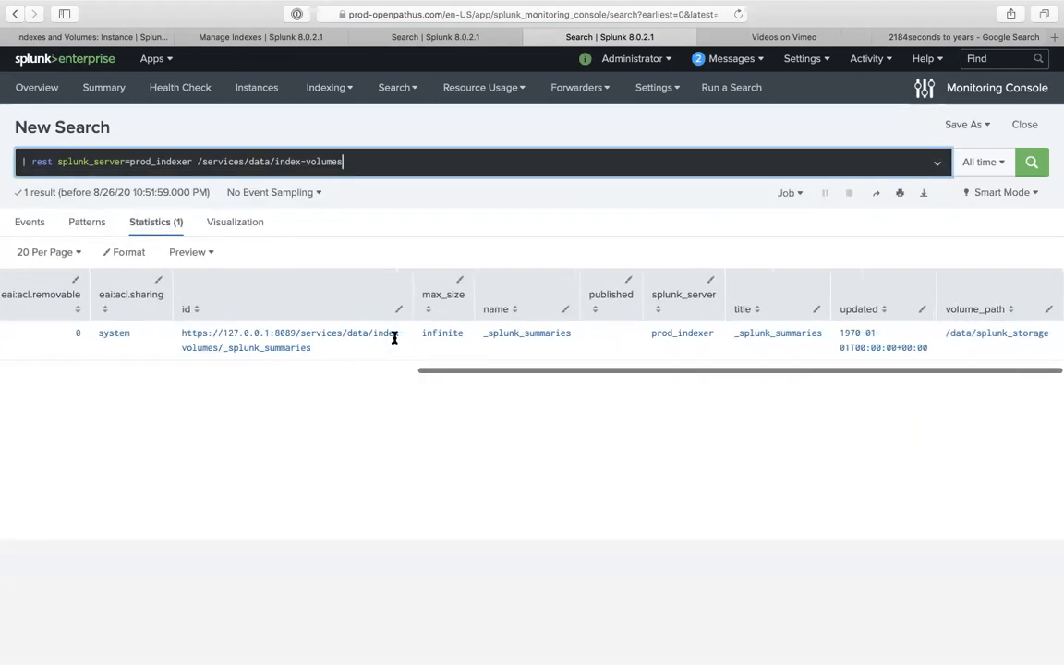
{"action": "scroll", "coordinate": [395, 338], "scroll_direction": "left", "scroll_amount": 15}
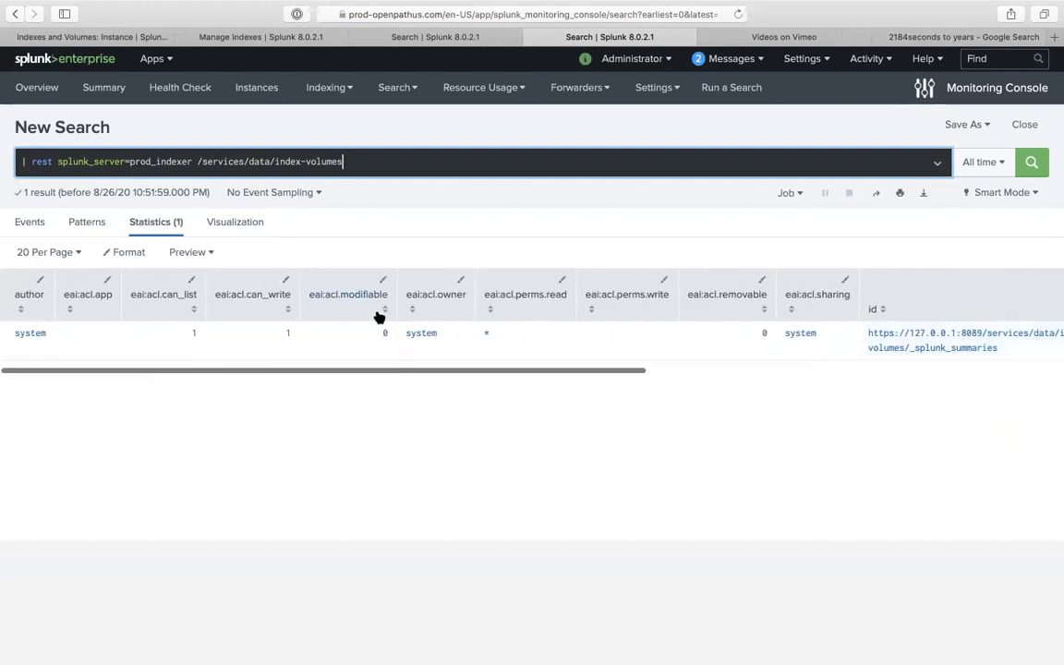
- Undo the deletions to restore the full expanded query through its rename line, and rerun it
{"action": "key", "text": "super+z"}
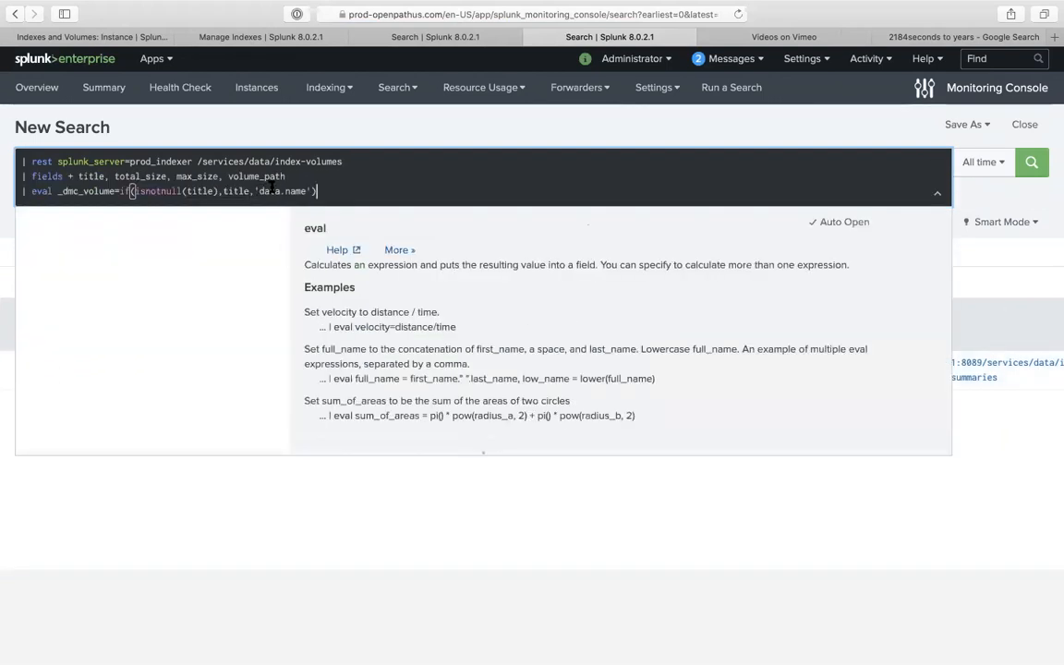
{"action": "key", "text": "super+z"}
{"action": "key", "text": "super+z"}
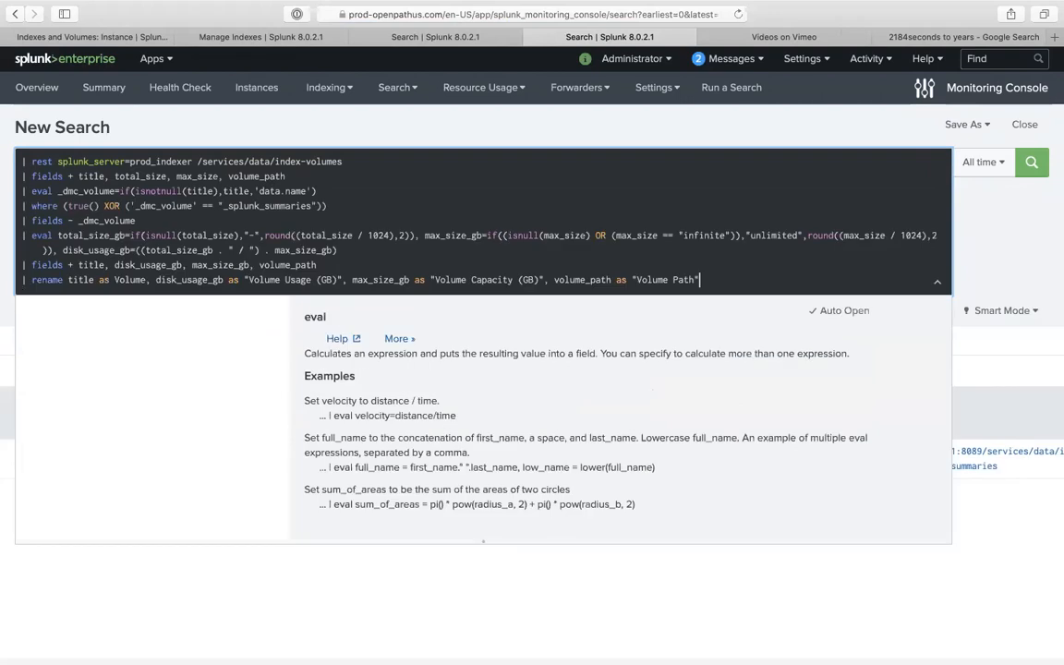
{"action": "key", "text": "Return"}
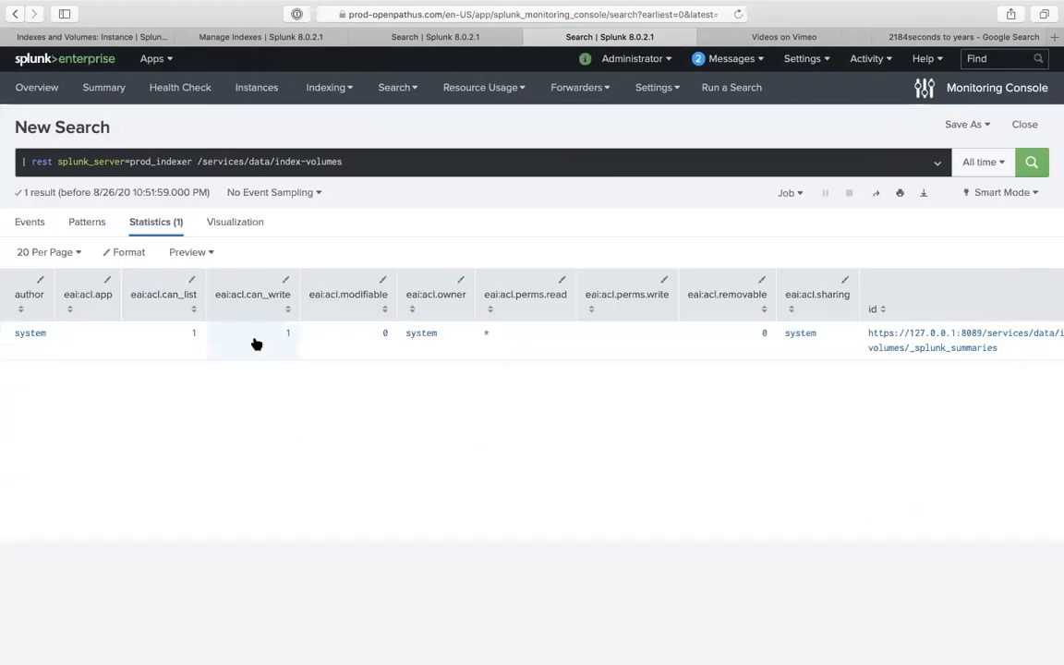
{"action": "scroll", "coordinate": [256, 342], "scroll_direction": "right", "scroll_amount": 8}
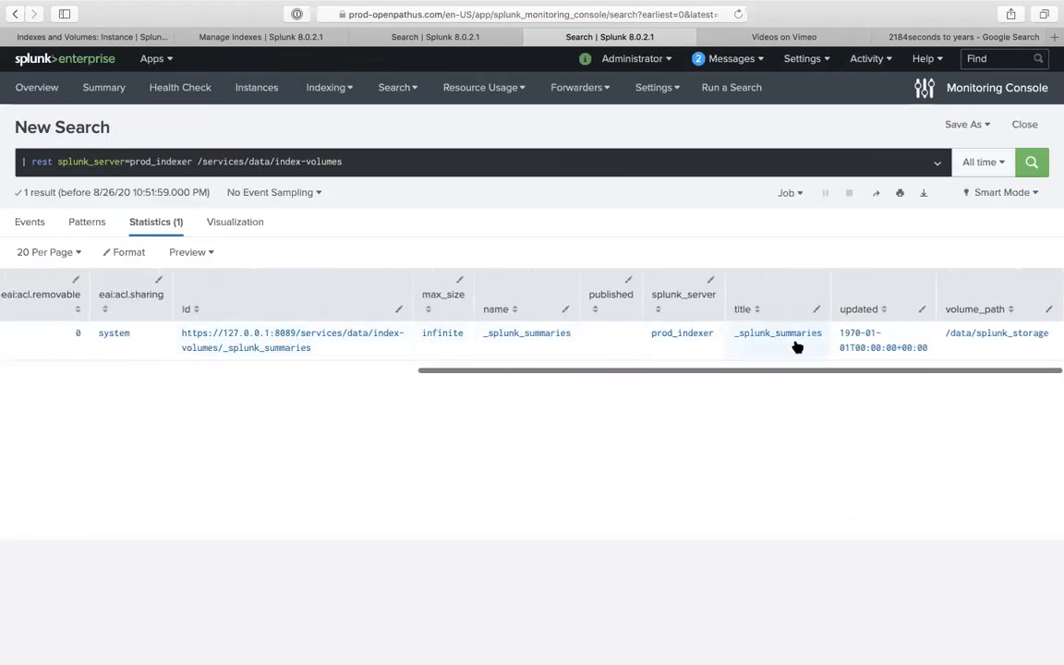
{"action": "scroll", "coordinate": [705, 333], "scroll_direction": "left", "scroll_amount": 4}
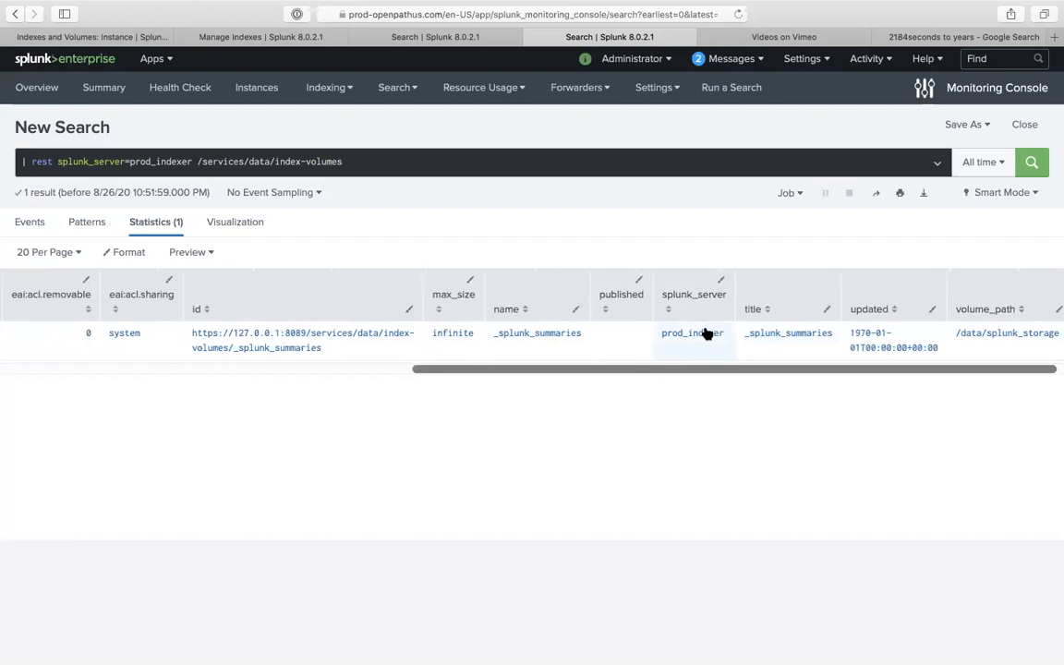
{"action": "scroll", "coordinate": [706, 332], "scroll_direction": "left", "scroll_amount": 8}
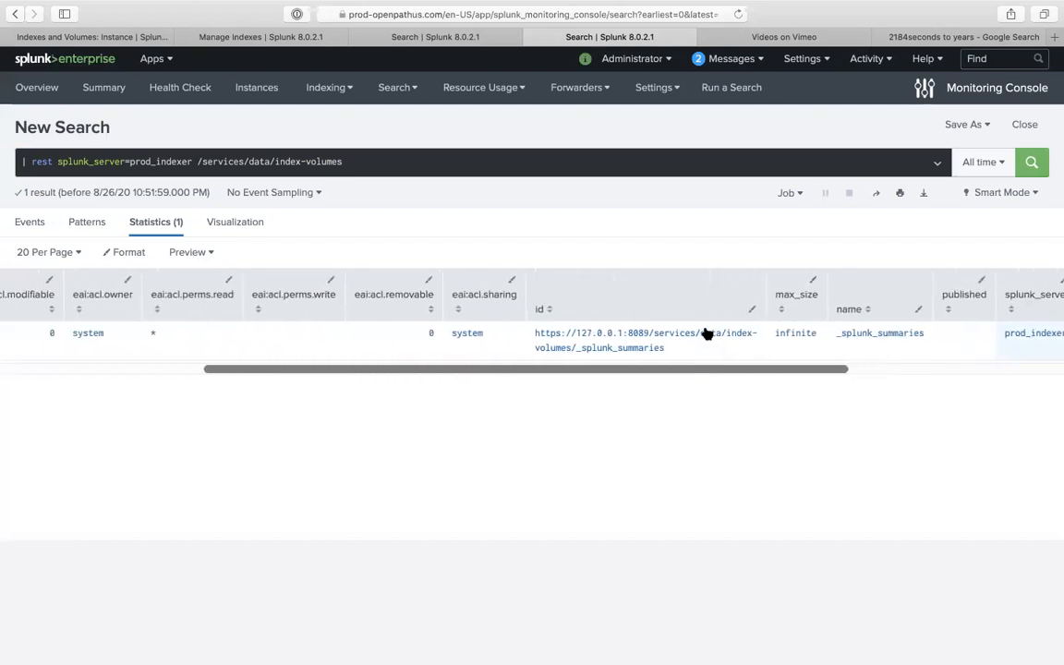
{"action": "scroll", "coordinate": [706, 334], "scroll_direction": "left", "scroll_amount": 4}
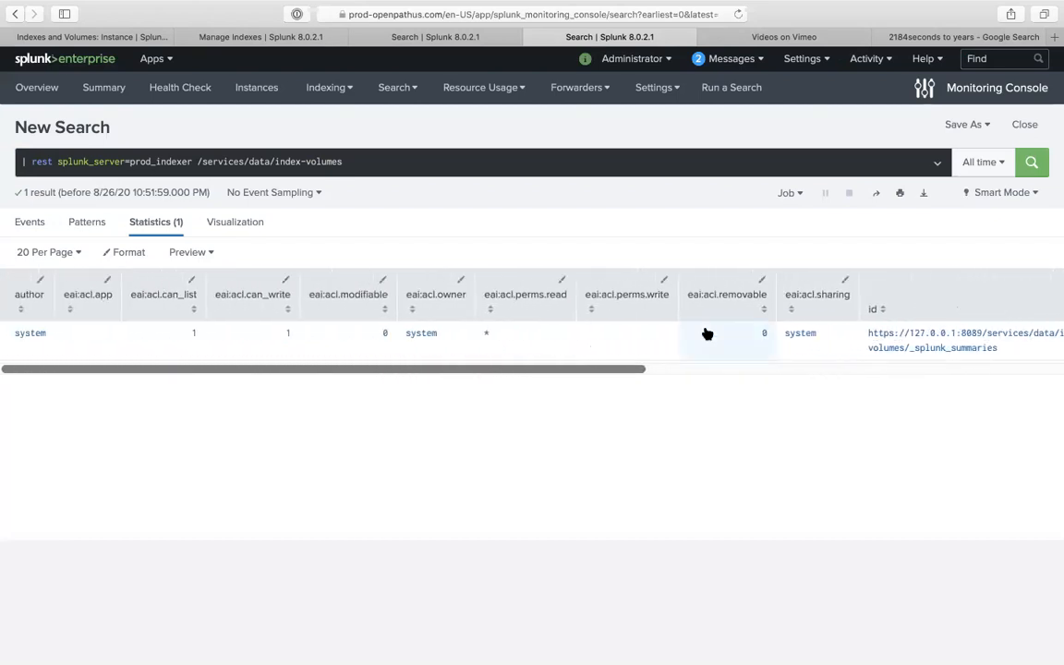
{"action": "scroll", "coordinate": [705, 332], "scroll_direction": "right", "scroll_amount": 17}
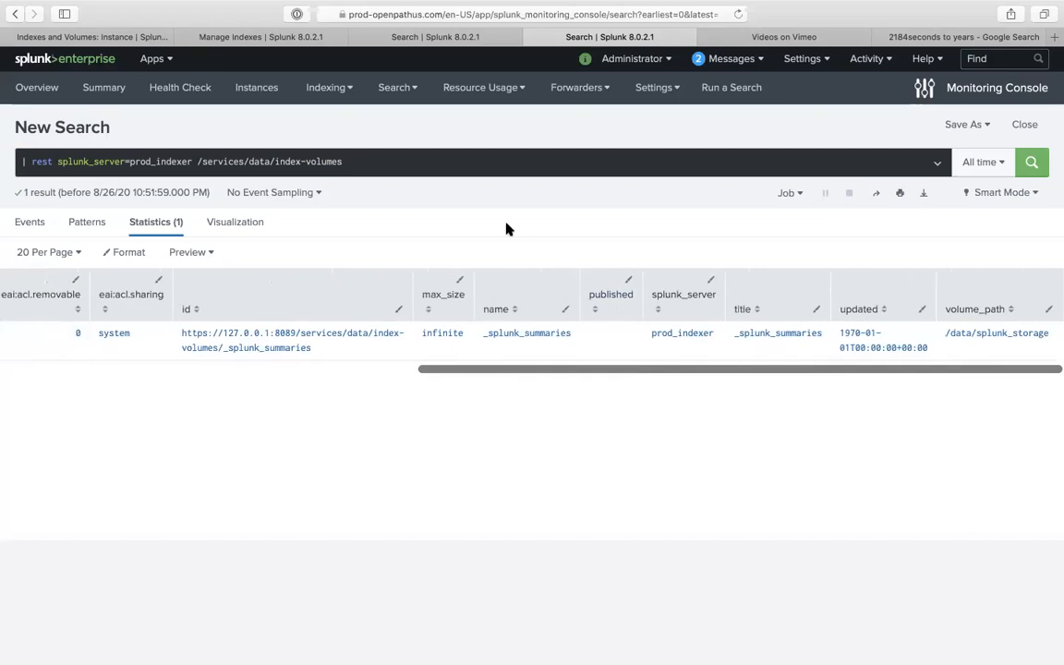
{"action": "left_click", "coordinate": [425, 174]}
{"action": "key", "text": "super+z"}
{"action": "key", "text": "super+z"}
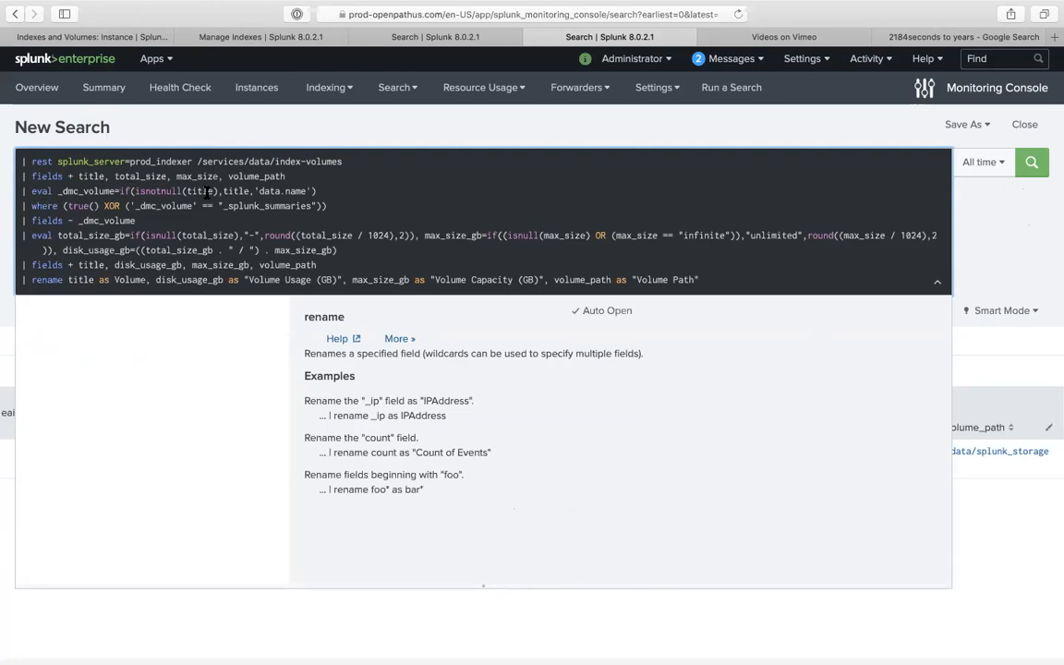
- Cut the query from the where line to the end and run the remainder
{"action": "left_click_drag", "start_coordinate": [18, 203], "coordinate": [197, 349]}
{"action": "key", "text": "super+c"}
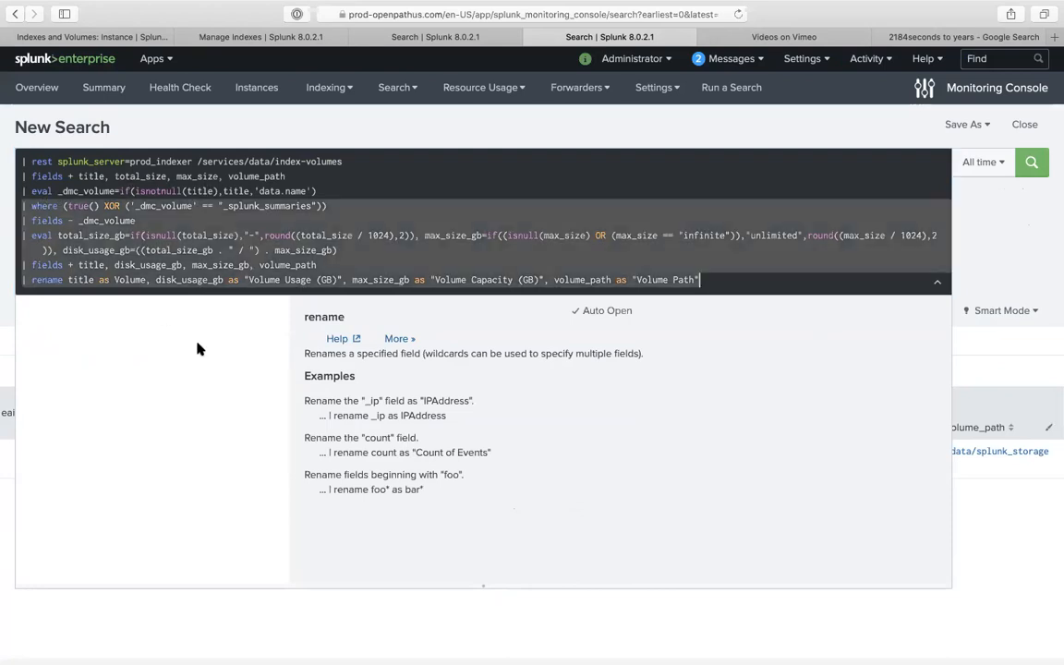
{"action": "key", "text": "BackSpace"}
{"action": "key", "text": "BackSpace"}
{"action": "key", "text": "Return"}
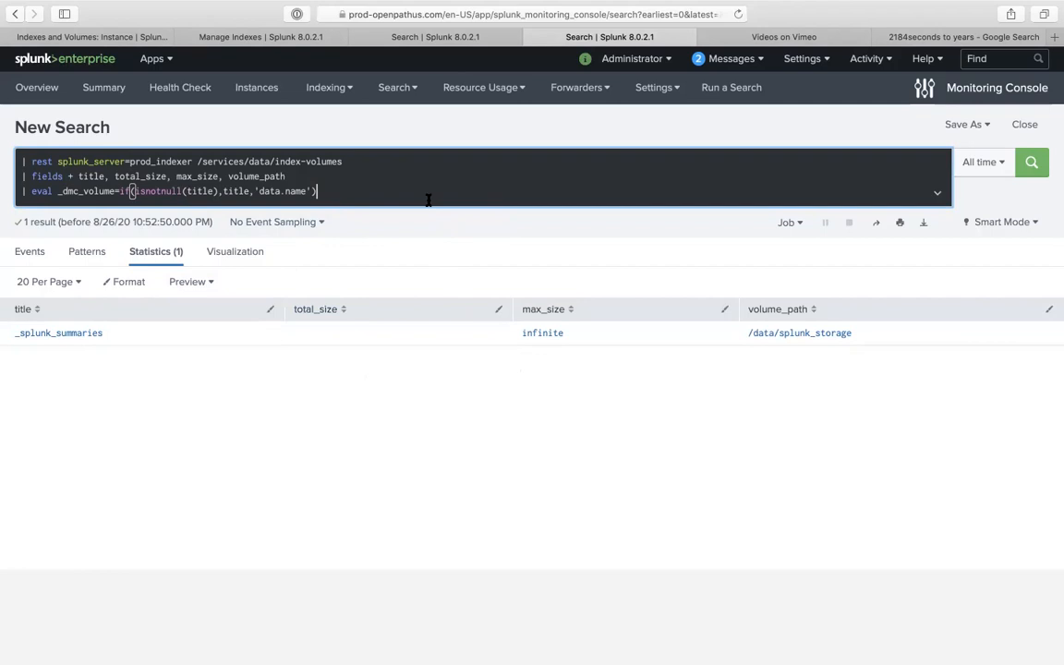
- Paste the lines back, drop the eval, fields and rename lines, and run up to fields - _dmc_volume
{"action": "key", "text": "shift+Return"}
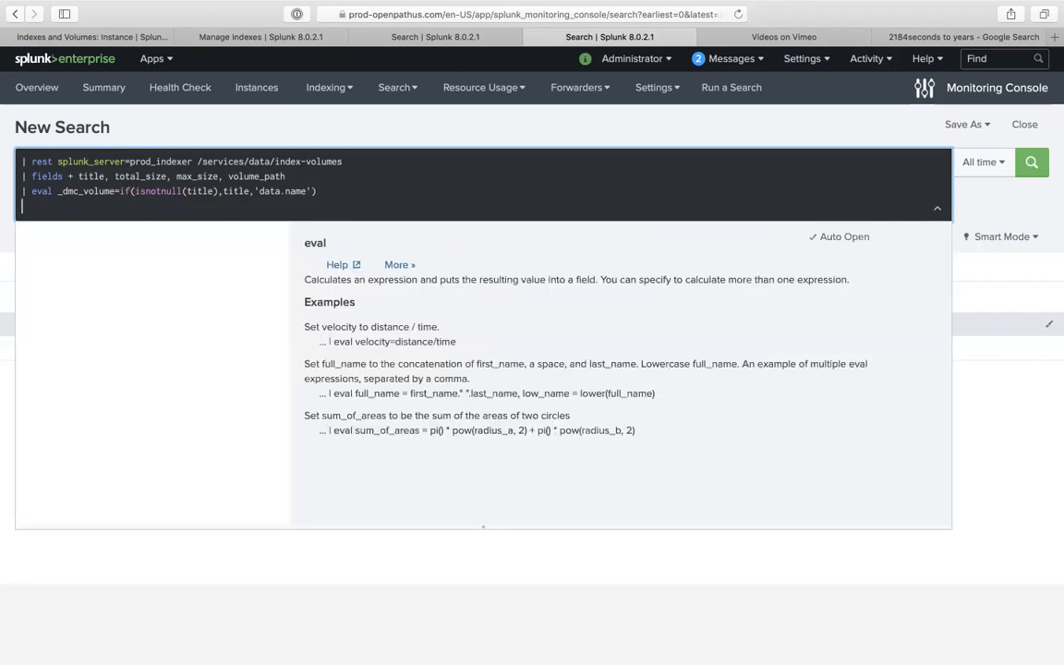
{"action": "key", "text": "super+v"}
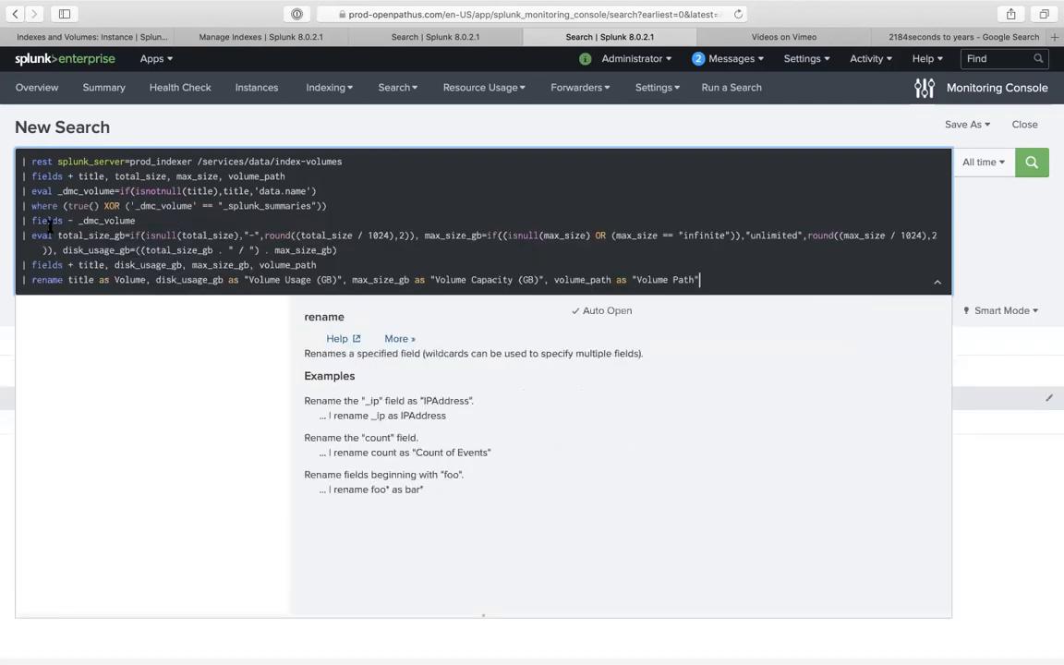
{"action": "left_click_drag", "start_coordinate": [25, 238], "coordinate": [222, 321]}
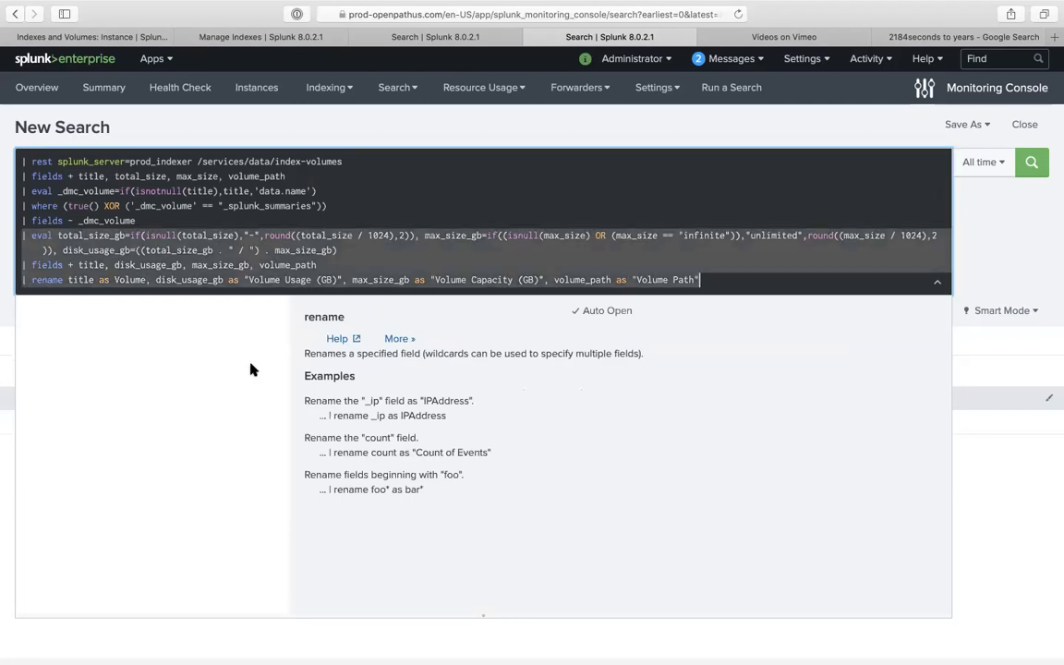
{"action": "key", "text": "BackSpace"}
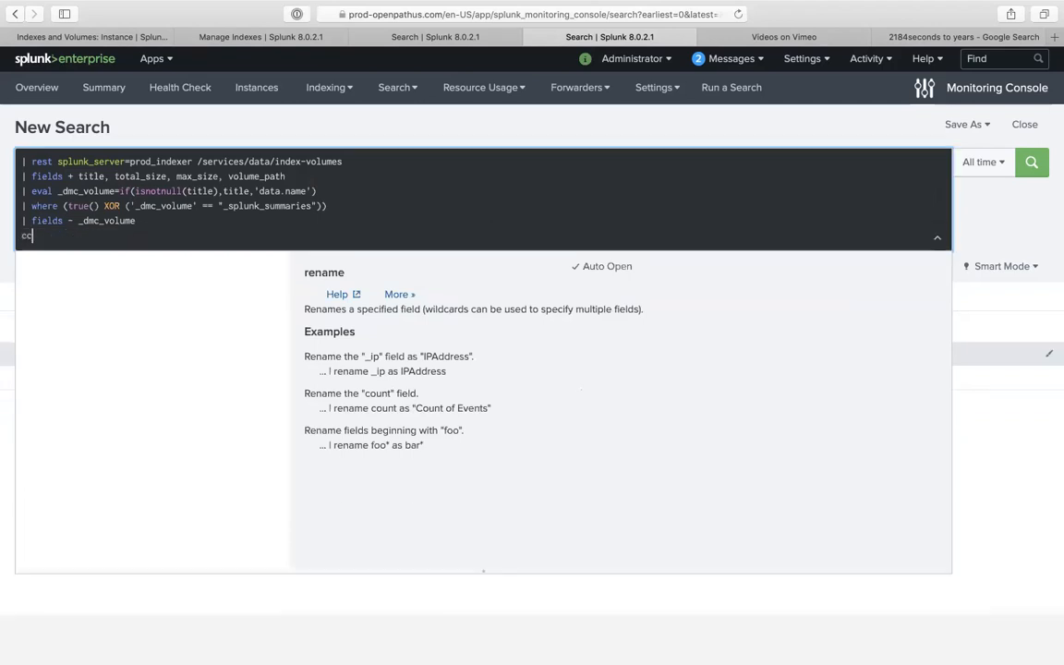
{"action": "key", "text": "BackSpace"}
{"action": "key", "text": "Return"}
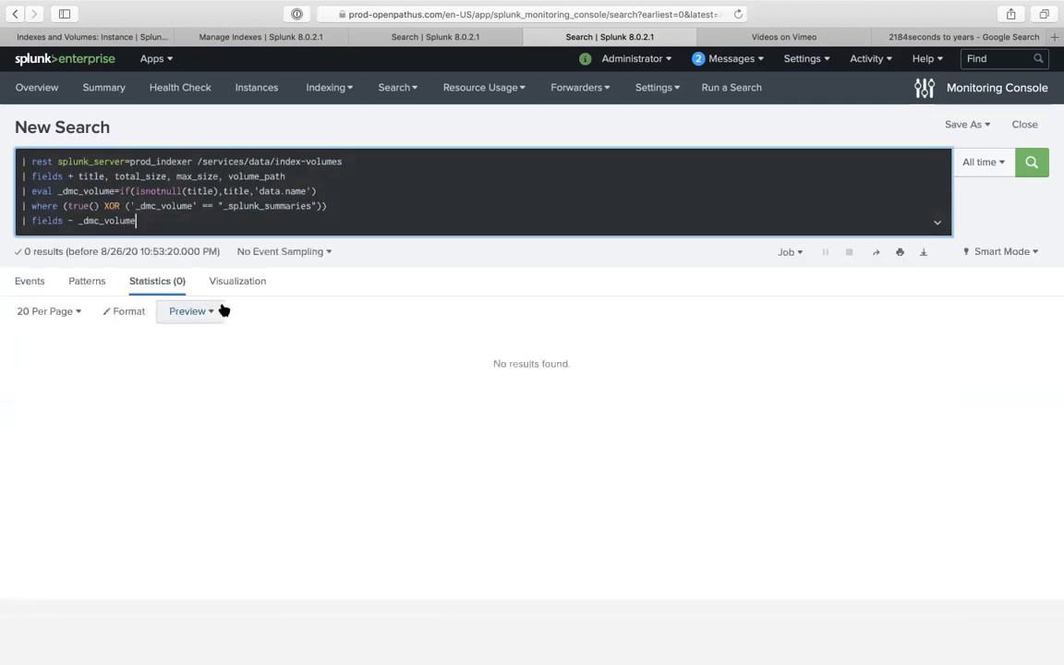
- Remove the fields - _dmc_volume line and then the where filter, rerunning the search each time
{"action": "triple_click", "coordinate": [119, 221]}
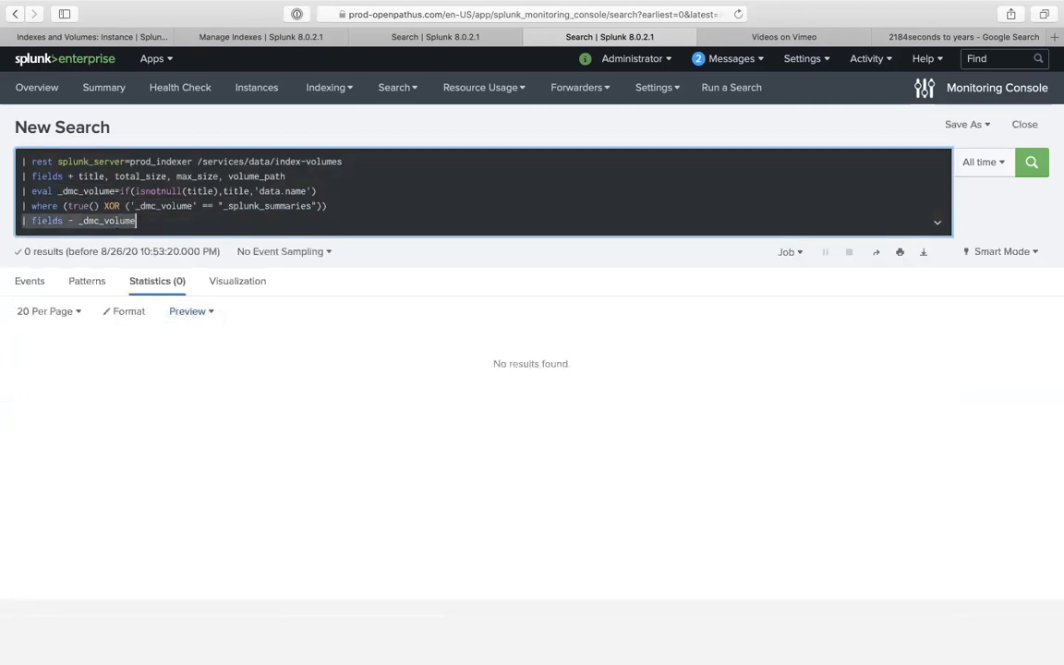
{"action": "key", "text": "BackSpace"}
{"action": "key", "text": "BackSpace"}
{"action": "key", "text": "Return"}
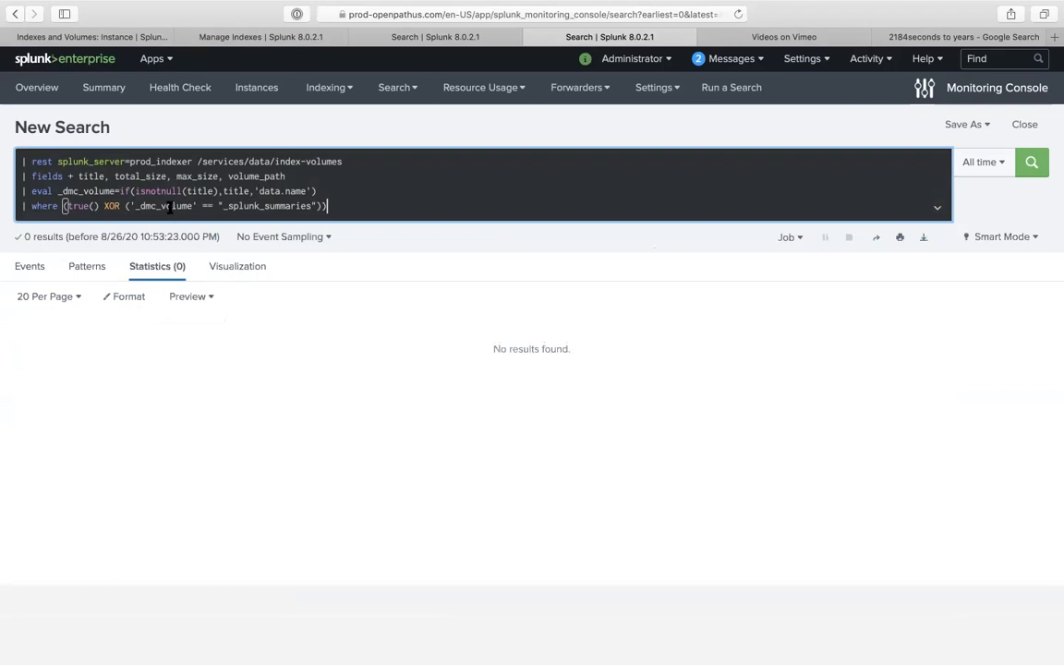
{"action": "double_click", "coordinate": [113, 206]}
{"action": "left_click", "coordinate": [141, 206]}
{"action": "left_click", "coordinate": [126, 206]}
{"action": "type", "text": "("}
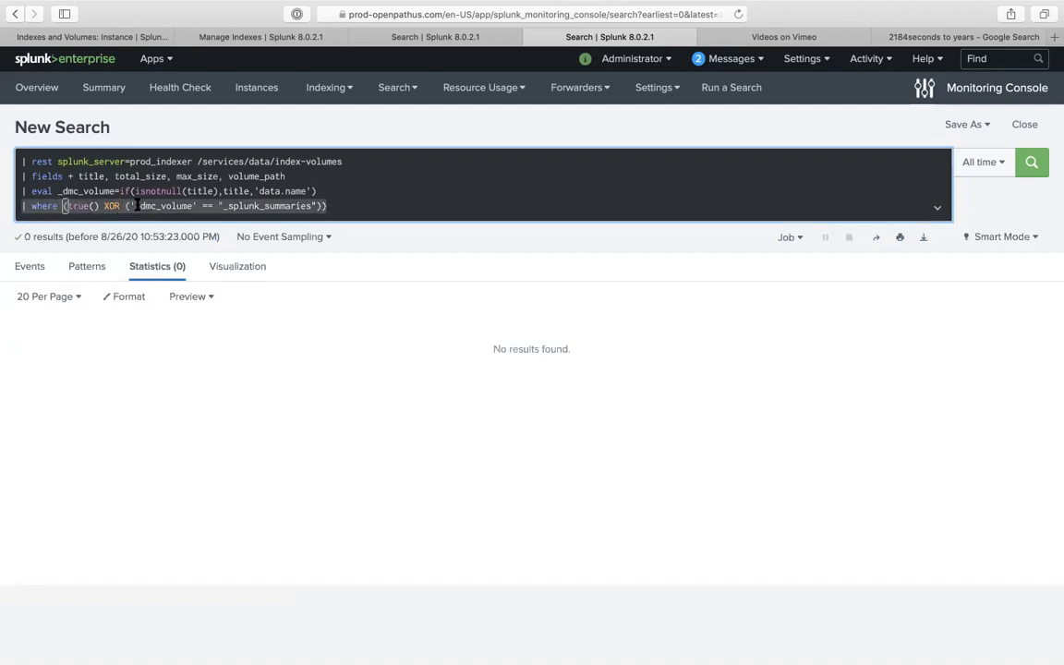
{"action": "key", "text": "BackSpace"}
{"action": "key", "text": "BackSpace"}
{"action": "key", "text": "Return"}
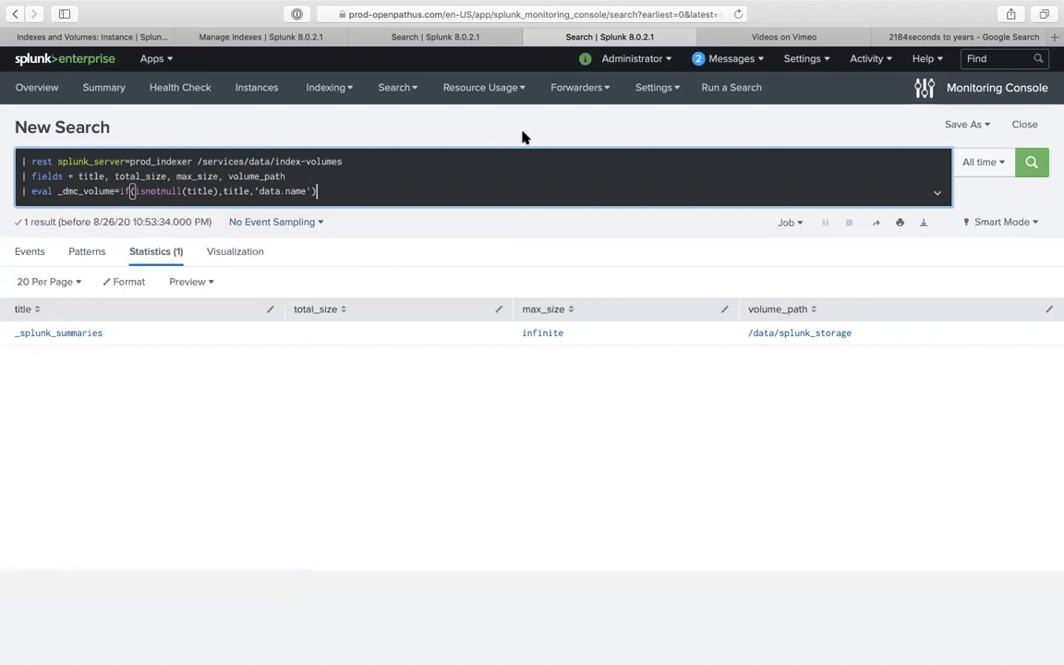
- Close the extra search tab, return to Indexes and Volumes, and scroll to the Size of Indexes Over Time chart
{"action": "left_click", "coordinate": [532, 38]}
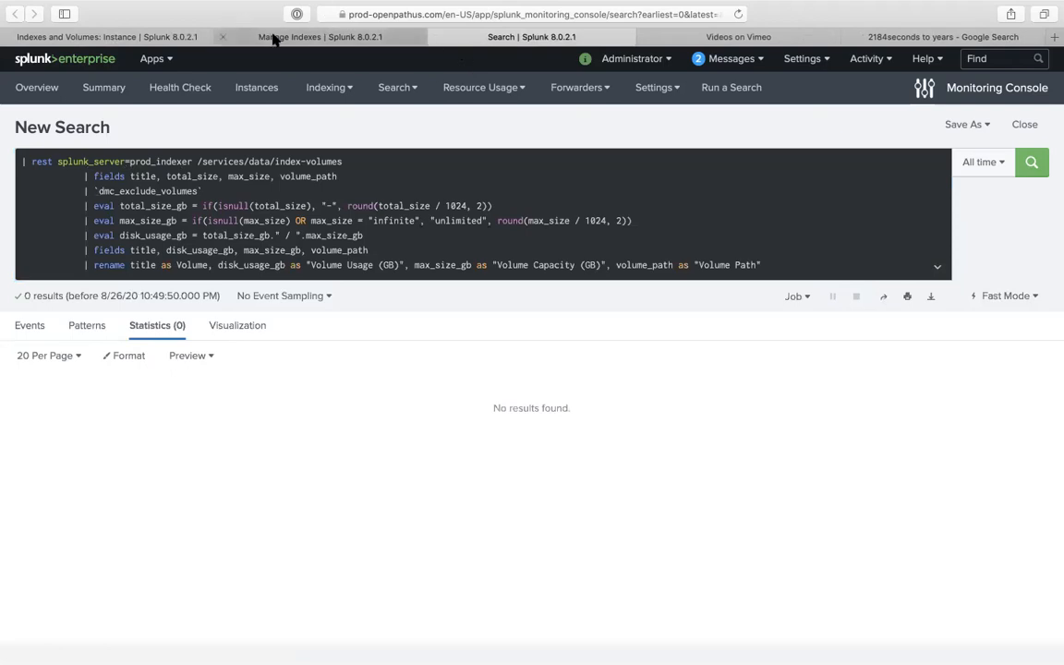
{"action": "left_click", "coordinate": [280, 38]}
{"action": "left_click", "coordinate": [137, 35]}
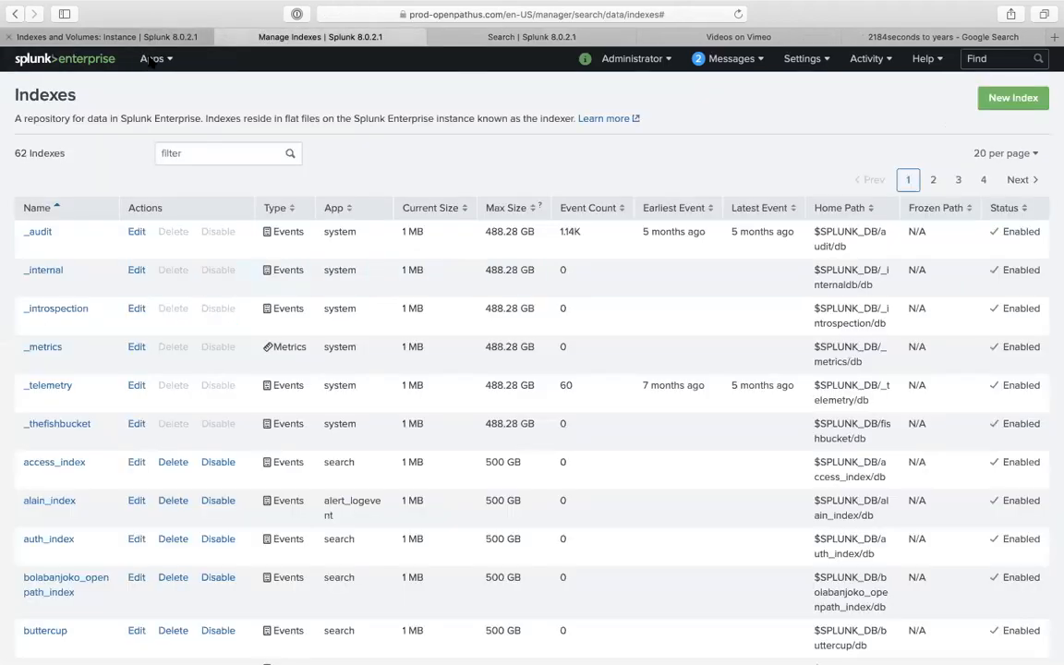
{"action": "scroll", "coordinate": [277, 351], "scroll_direction": "down", "scroll_amount": 1}
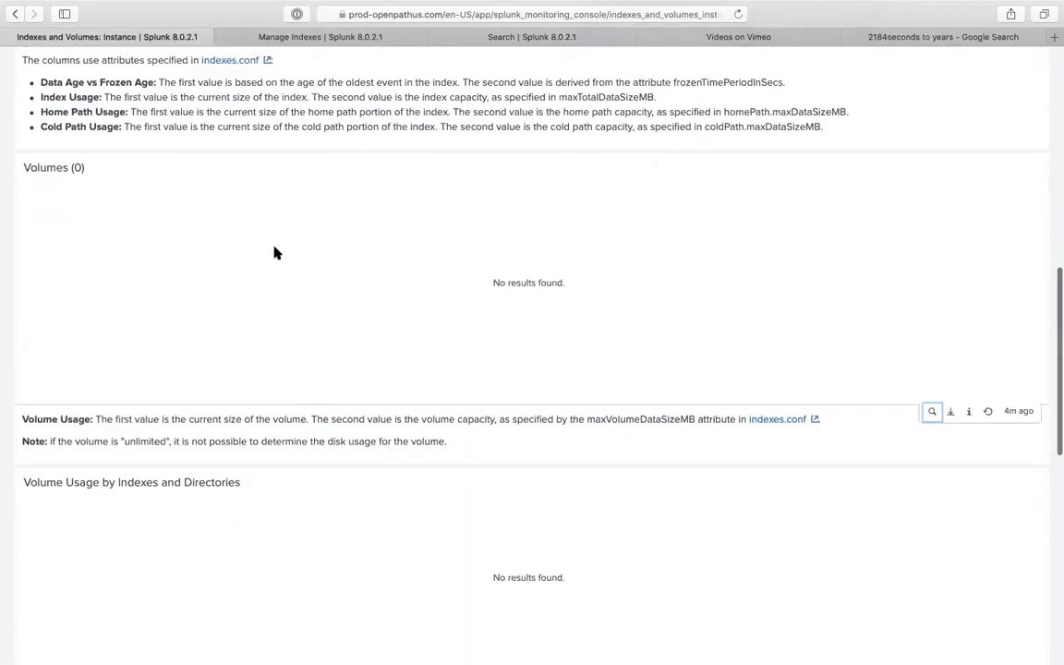
{"action": "scroll", "coordinate": [298, 330], "scroll_direction": "down", "scroll_amount": 5}
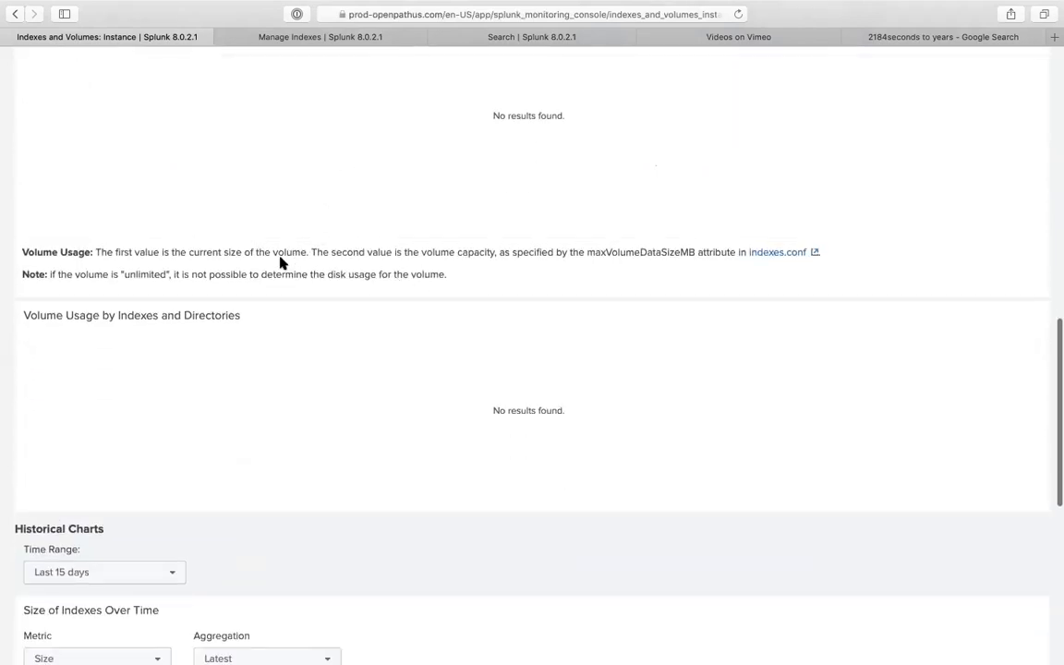
{"action": "scroll", "coordinate": [259, 264], "scroll_direction": "up", "scroll_amount": 1}
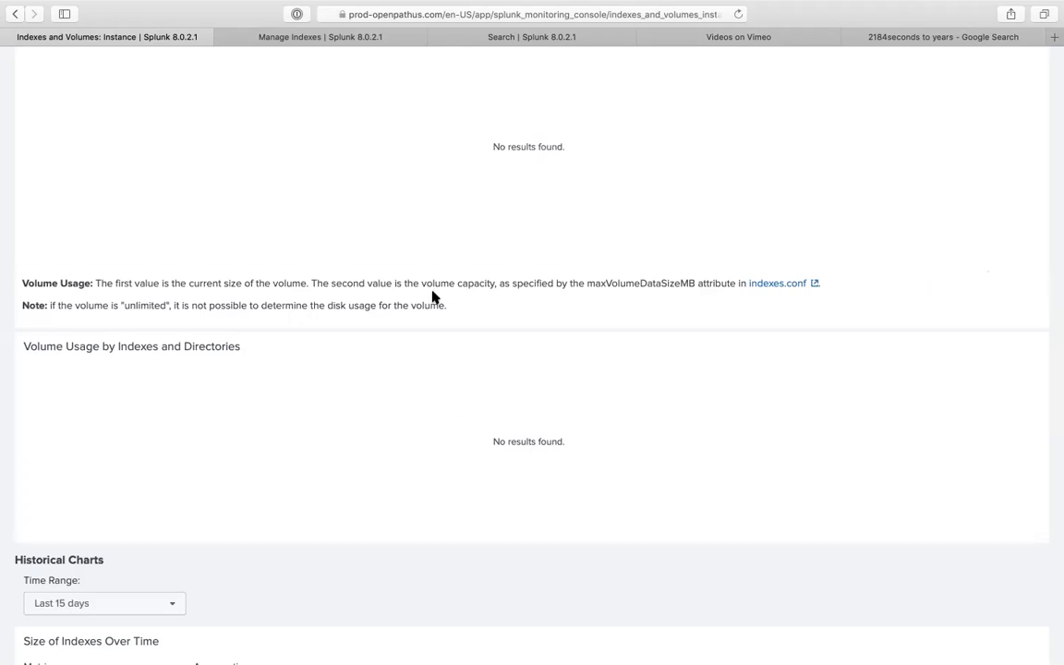
{"action": "scroll", "coordinate": [337, 453], "scroll_direction": "down", "scroll_amount": 4}
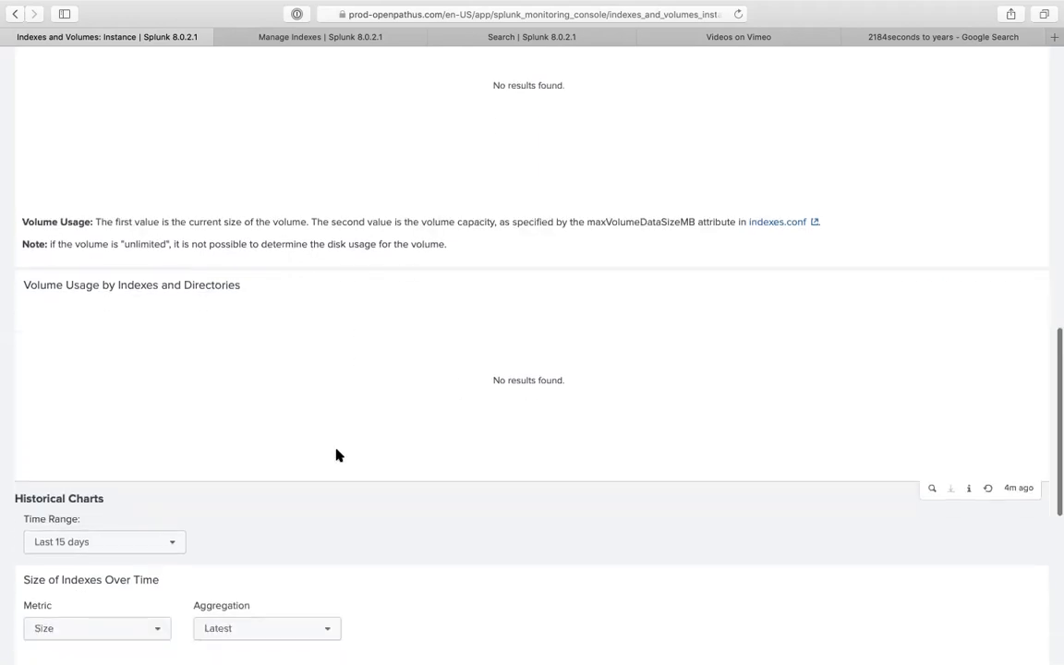
{"action": "scroll", "coordinate": [297, 249], "scroll_direction": "up", "scroll_amount": 8}
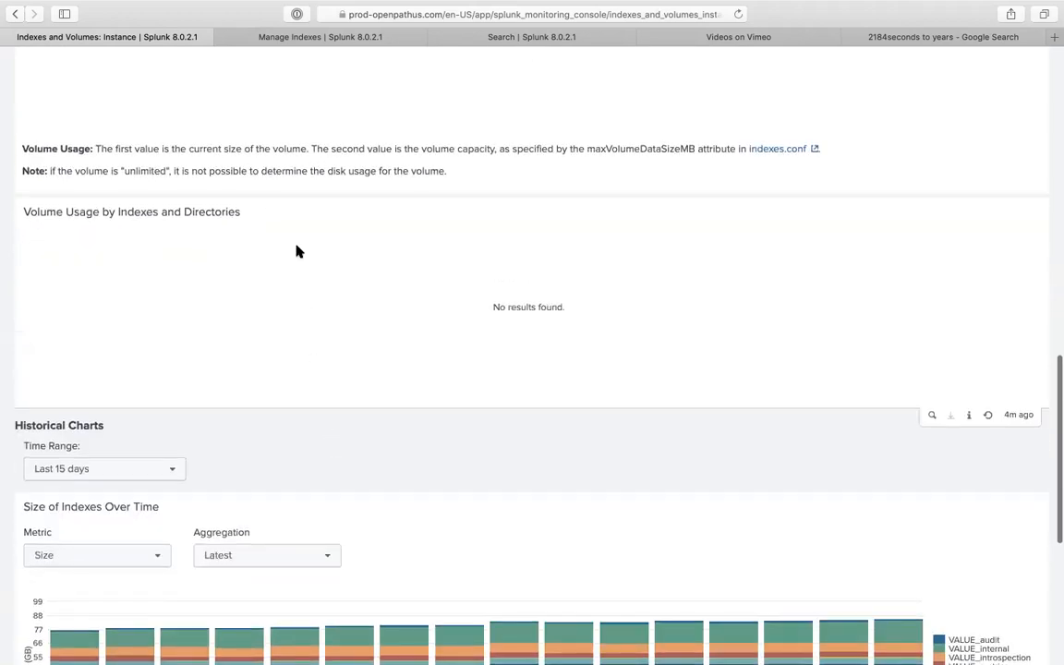
{"action": "scroll", "coordinate": [446, 328], "scroll_direction": "down", "scroll_amount": 8}
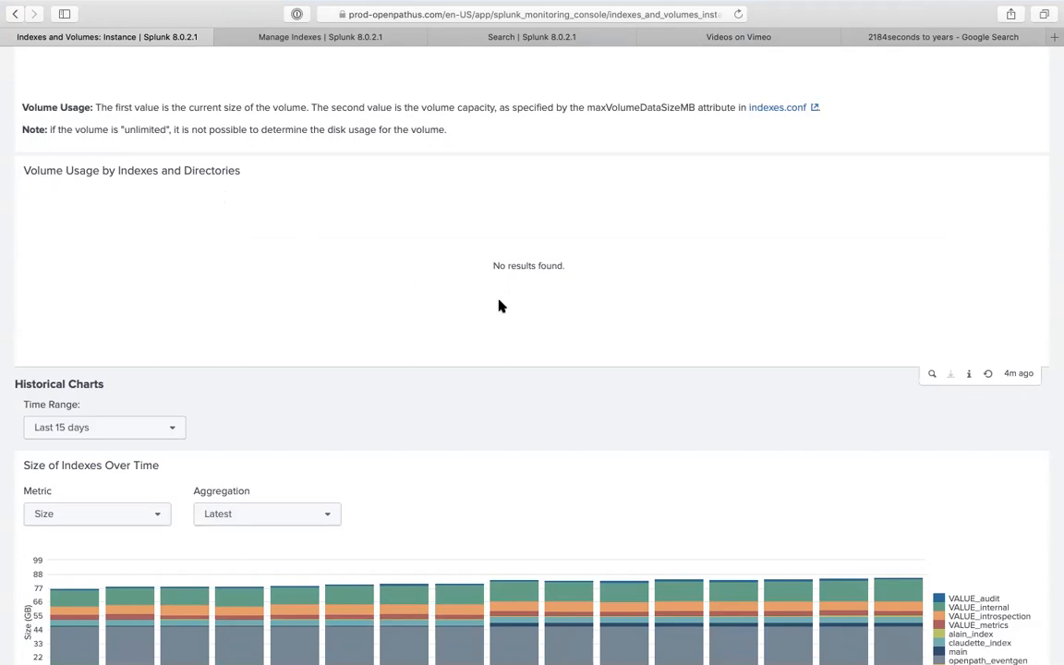
{"action": "scroll", "coordinate": [498, 306], "scroll_direction": "down", "scroll_amount": 7}
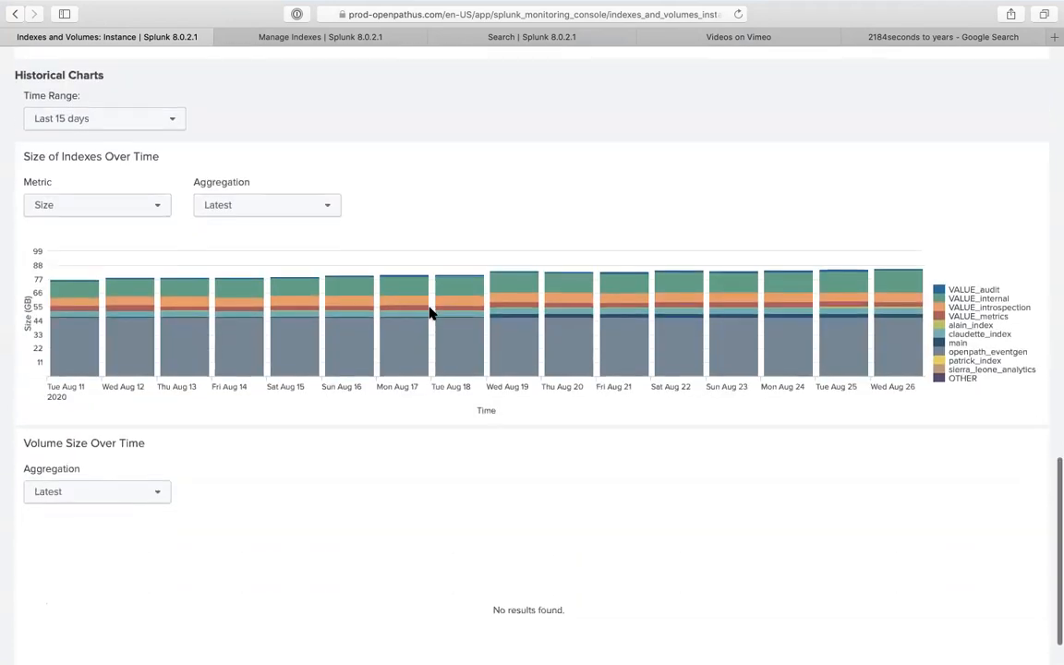
{"action": "scroll", "coordinate": [430, 312], "scroll_direction": "down", "scroll_amount": 1}
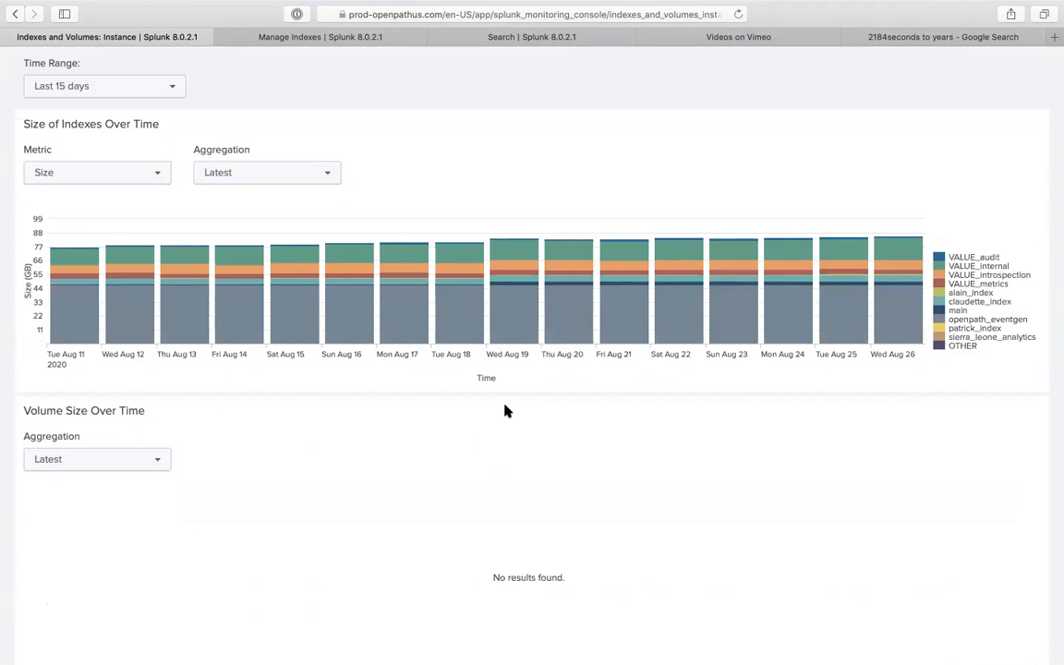
- Switch the historical chart metric to Bucket Count, leaving Aggregation unchanged, and inspect the per-day bars
{"action": "left_click", "coordinate": [147, 187]}
{"action": "left_click", "coordinate": [118, 227]}
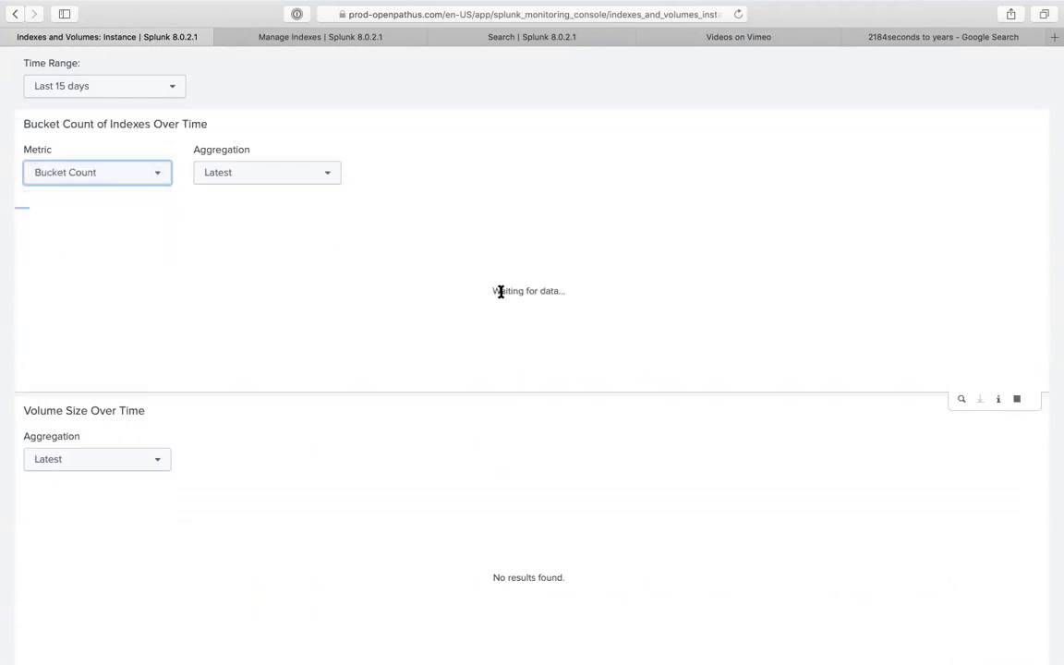
{"action": "left_click", "coordinate": [268, 174]}
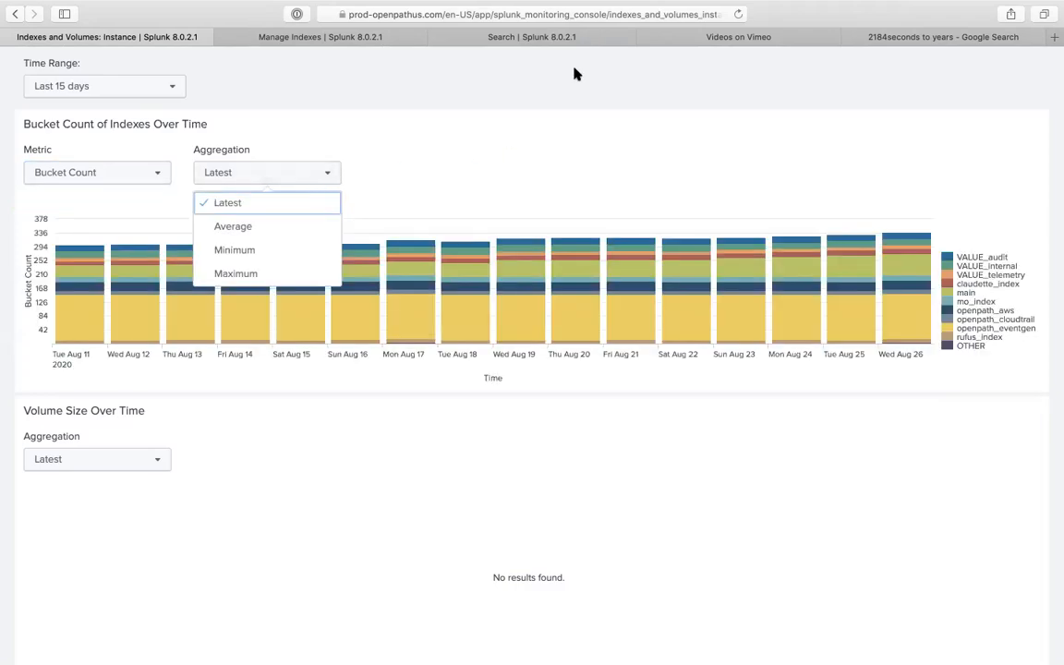
{"action": "left_click", "coordinate": [597, 79]}
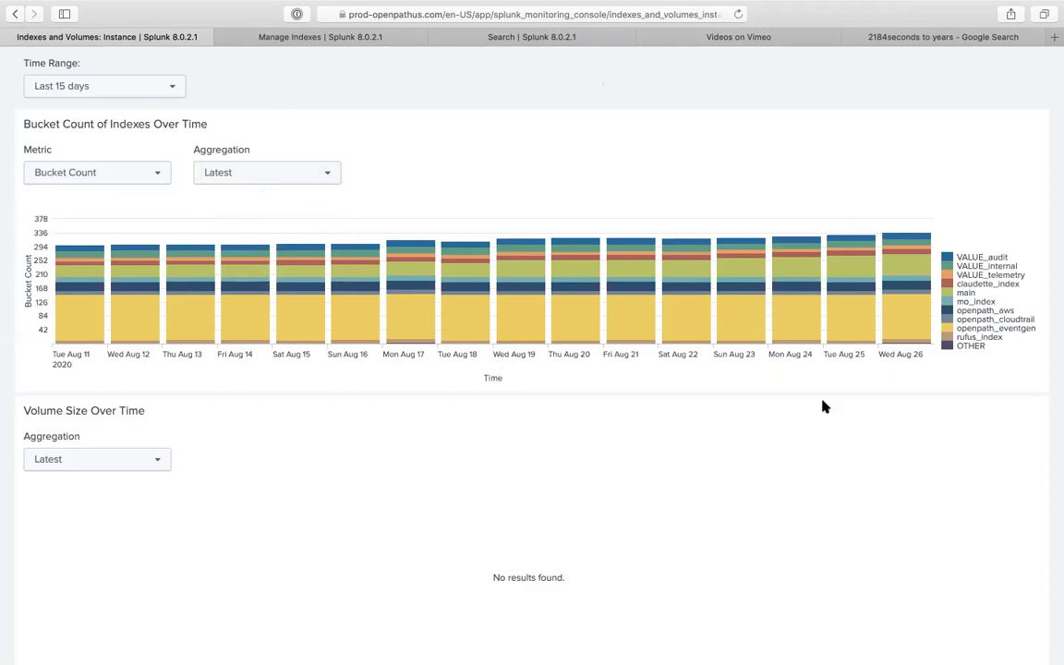
{"action": "mouse_move", "coordinate": [855, 326]}
{"action": "mouse_move", "coordinate": [794, 329]}
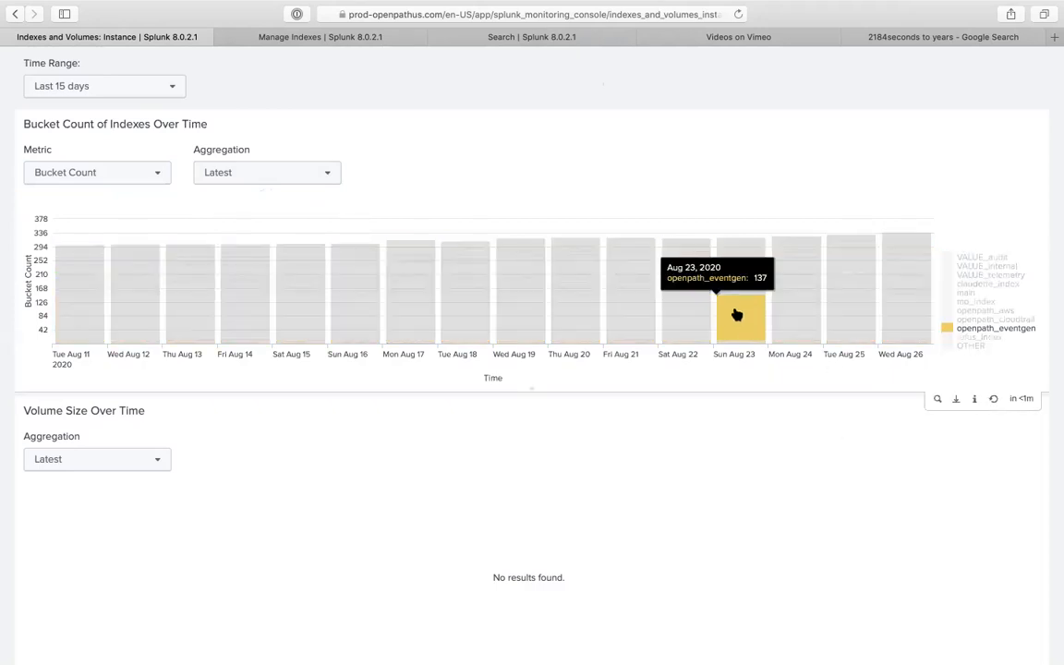
{"action": "mouse_move", "coordinate": [664, 320]}
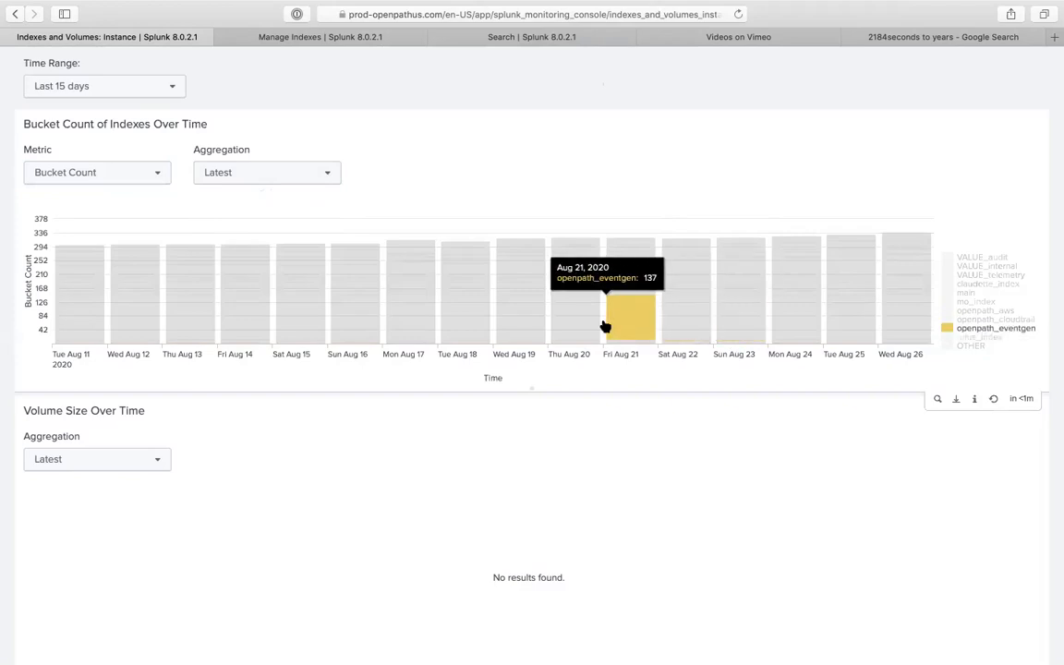
{"action": "mouse_move", "coordinate": [507, 277]}
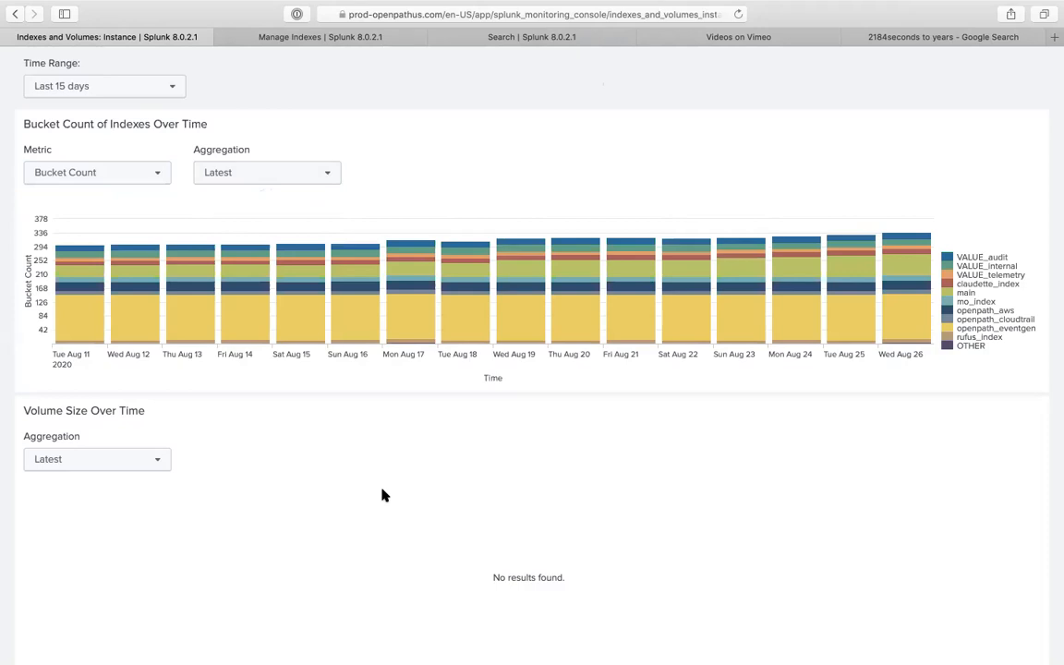
- Check the volume size aggregation choices without changing them, then return to the dashboard top
{"action": "scroll", "coordinate": [369, 490], "scroll_direction": "down", "scroll_amount": 1}
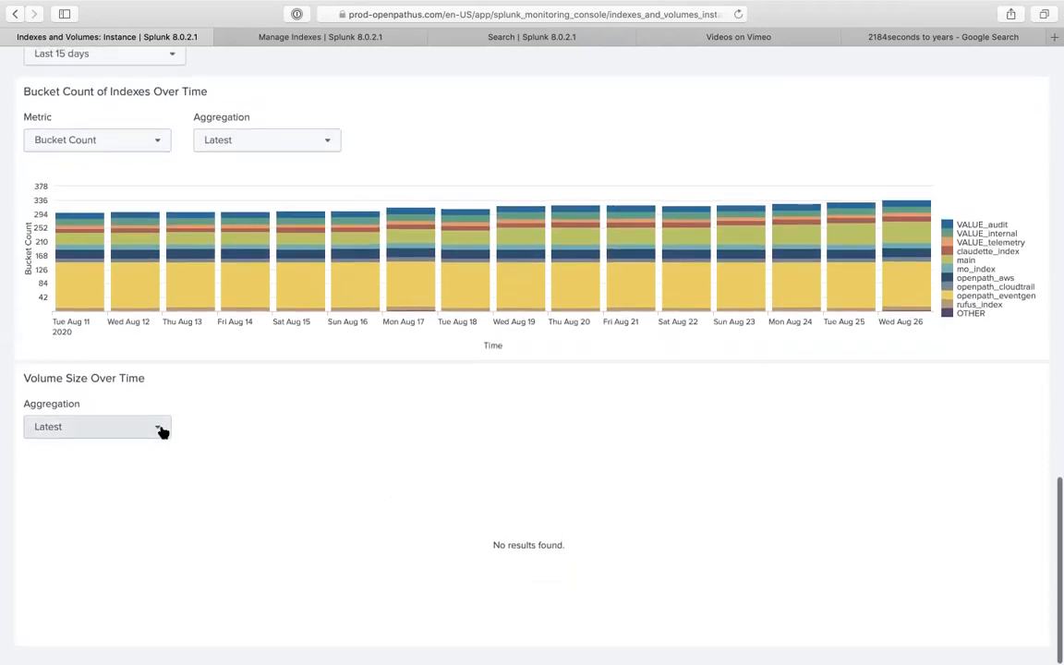
{"action": "left_click", "coordinate": [162, 428]}
{"action": "left_click", "coordinate": [279, 385]}
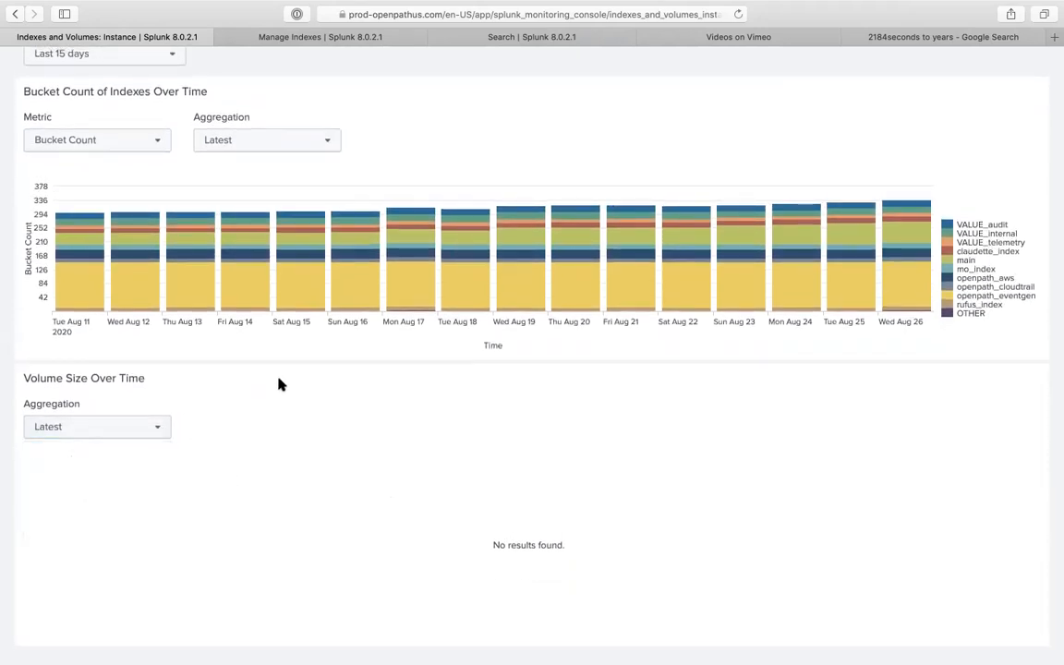
{"action": "scroll", "coordinate": [280, 385], "scroll_direction": "up", "scroll_amount": 1}
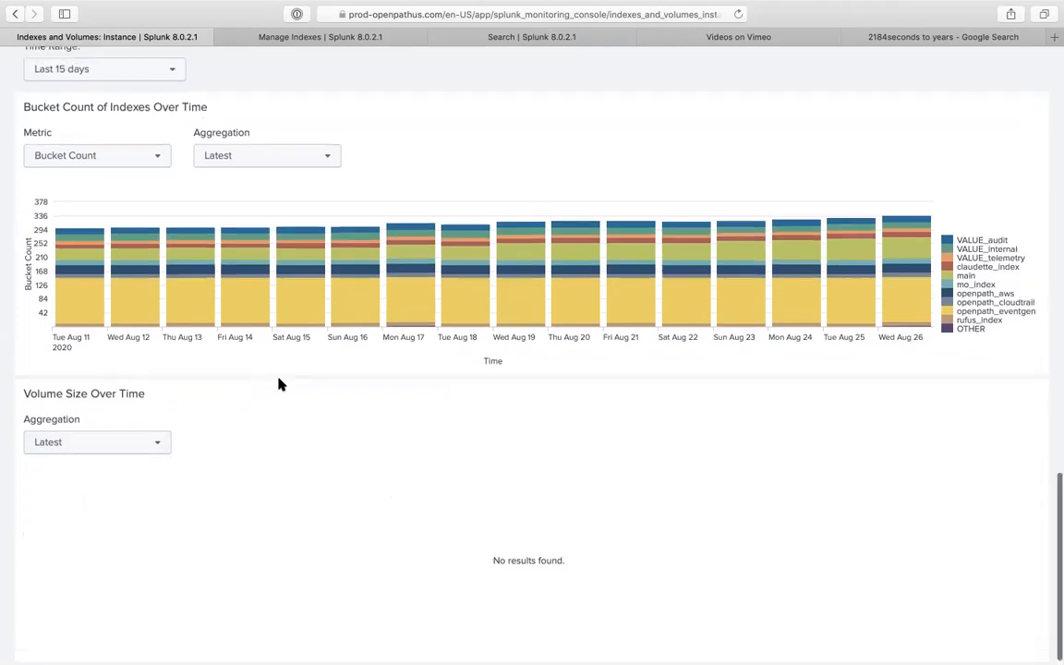
{"action": "scroll", "coordinate": [312, 401], "scroll_direction": "up", "scroll_amount": 20}
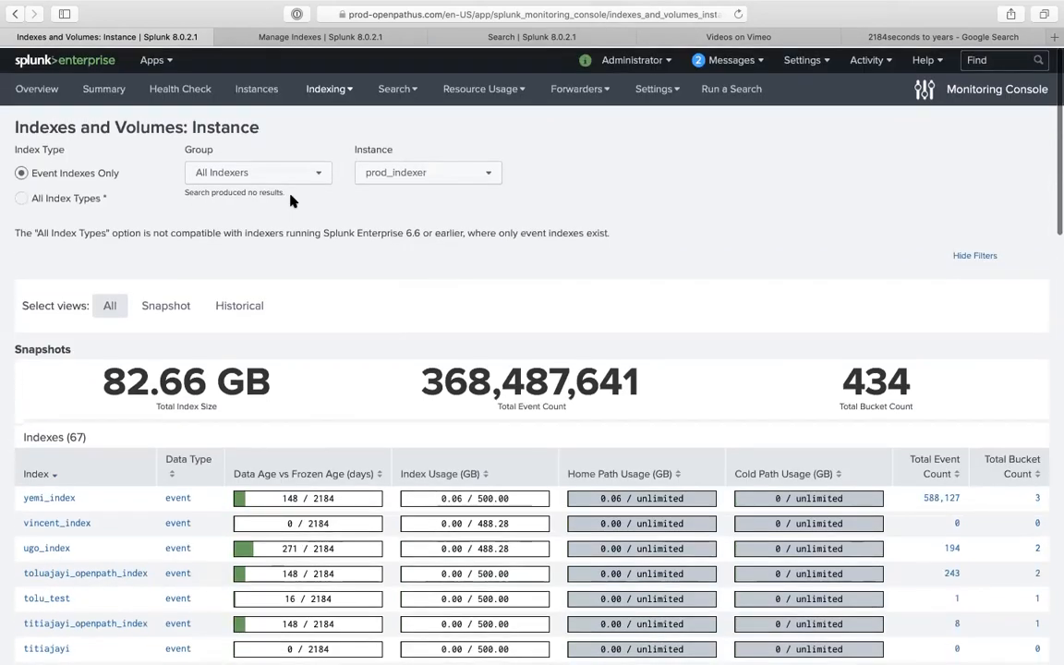
- Go to Indexing > SmartStore > SmartStore Activity: Instance in the Monitoring Console
{"action": "left_click", "coordinate": [314, 89]}
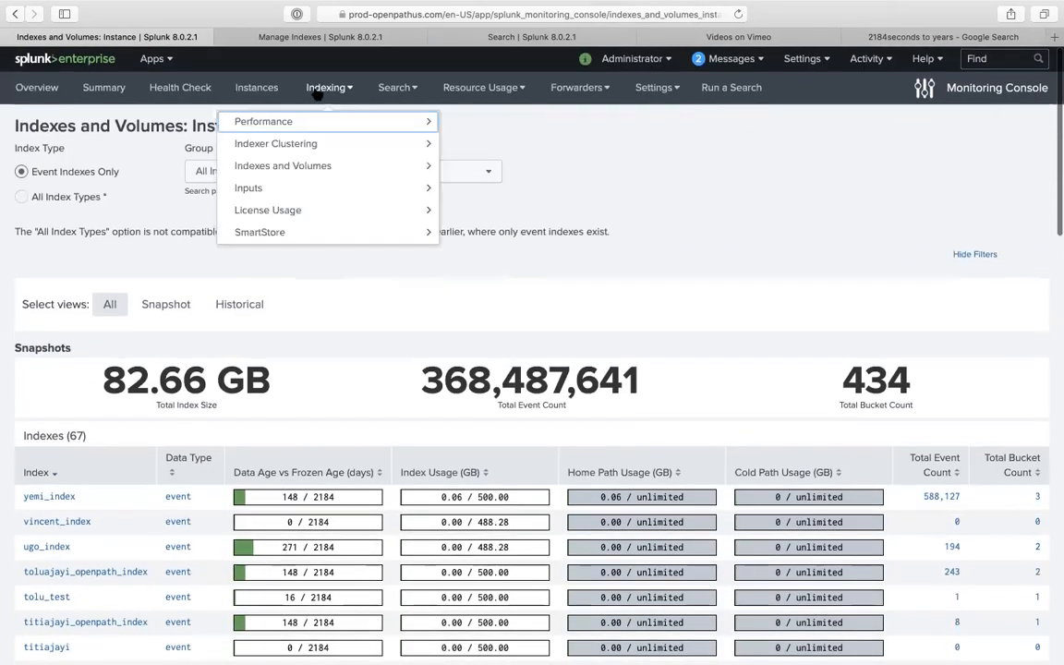
{"action": "left_click", "coordinate": [309, 232]}
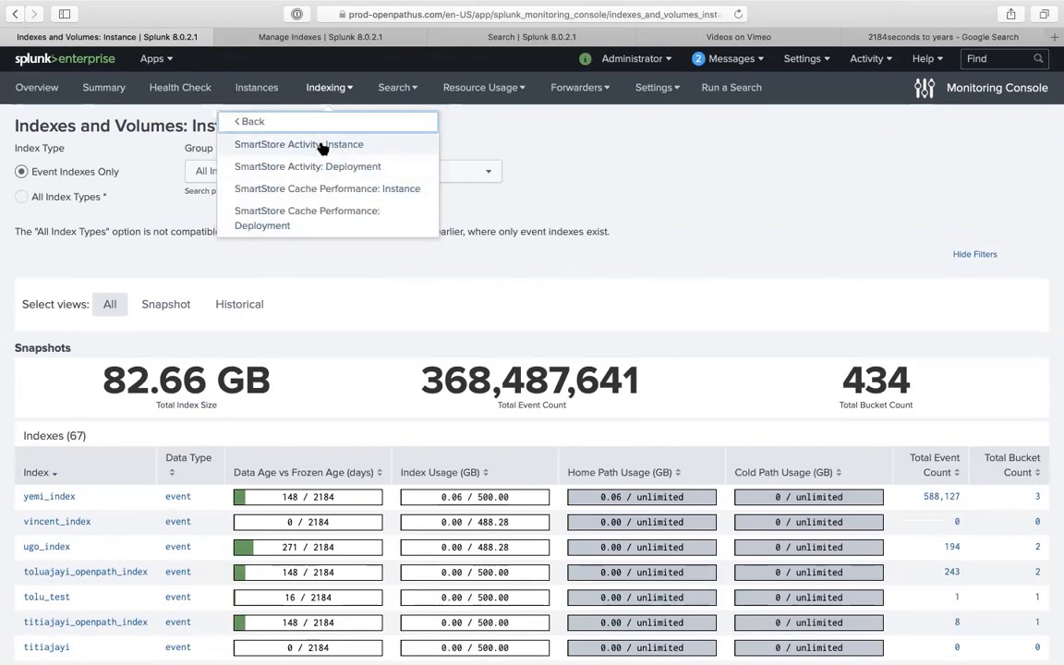
{"action": "left_click", "coordinate": [320, 148]}
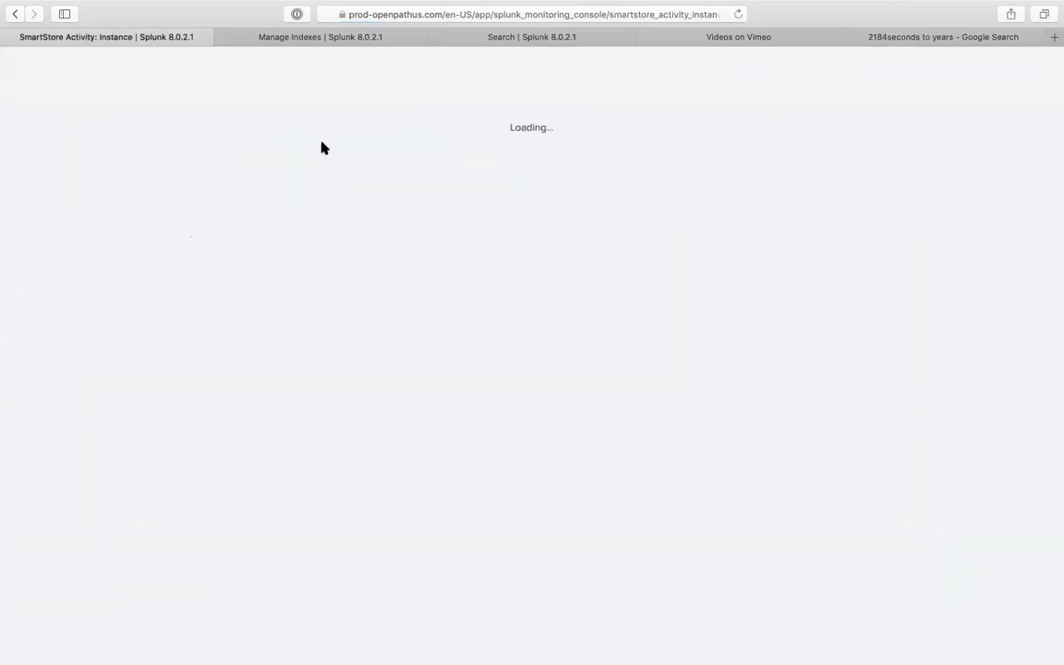
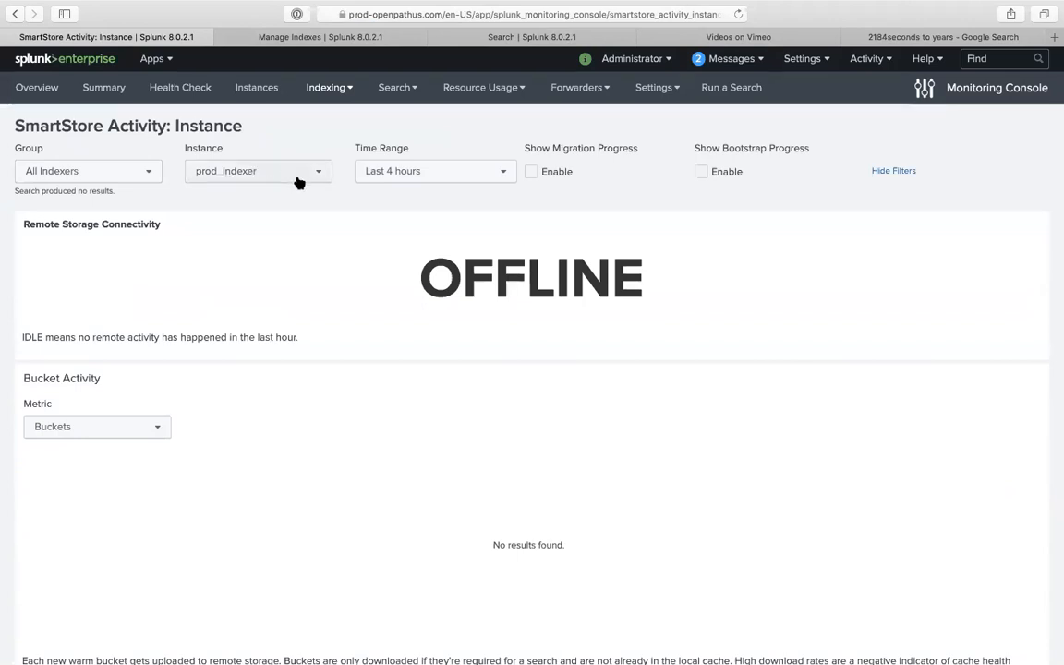
- Set the SmartStore Activity dashboard time range to Last 24 hours
{"action": "left_click", "coordinate": [499, 174]}
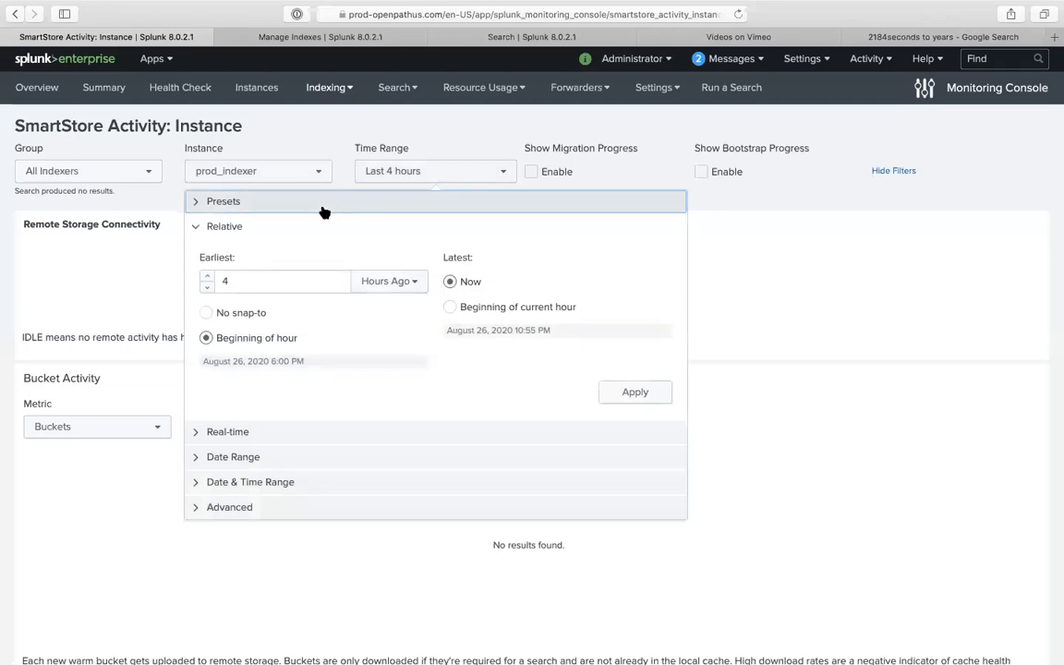
{"action": "left_click", "coordinate": [360, 132]}
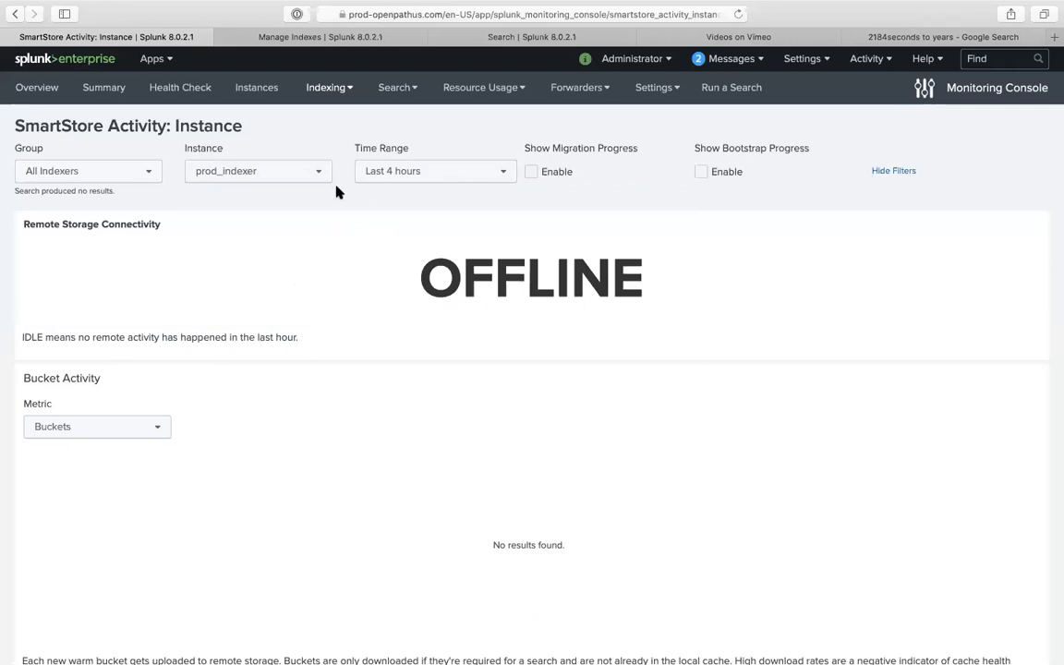
{"action": "left_click", "coordinate": [459, 167]}
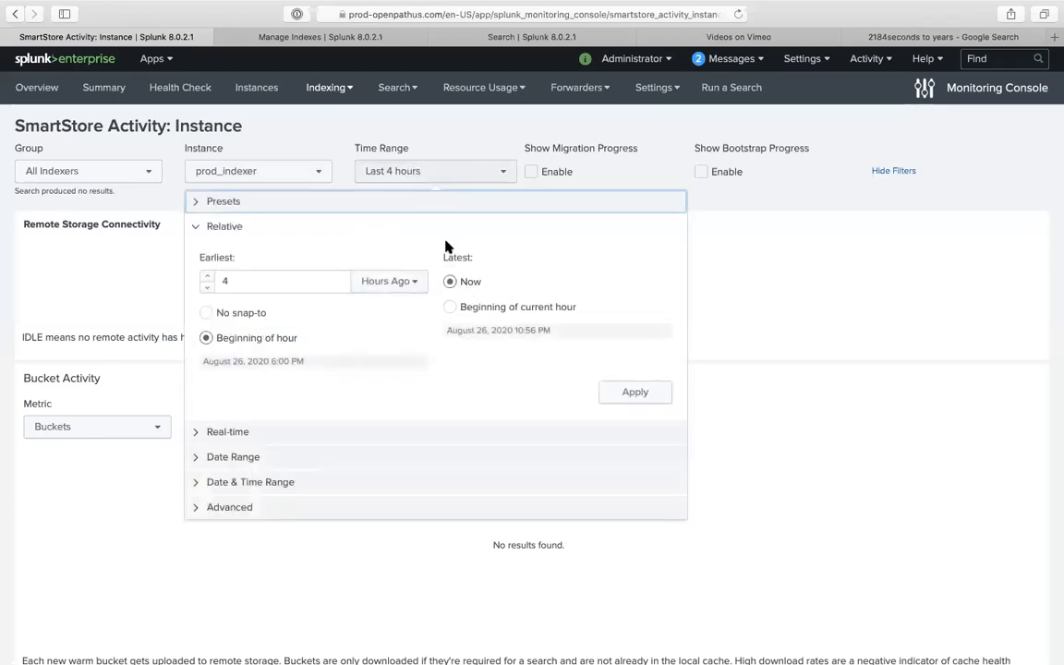
{"action": "left_click", "coordinate": [340, 205]}
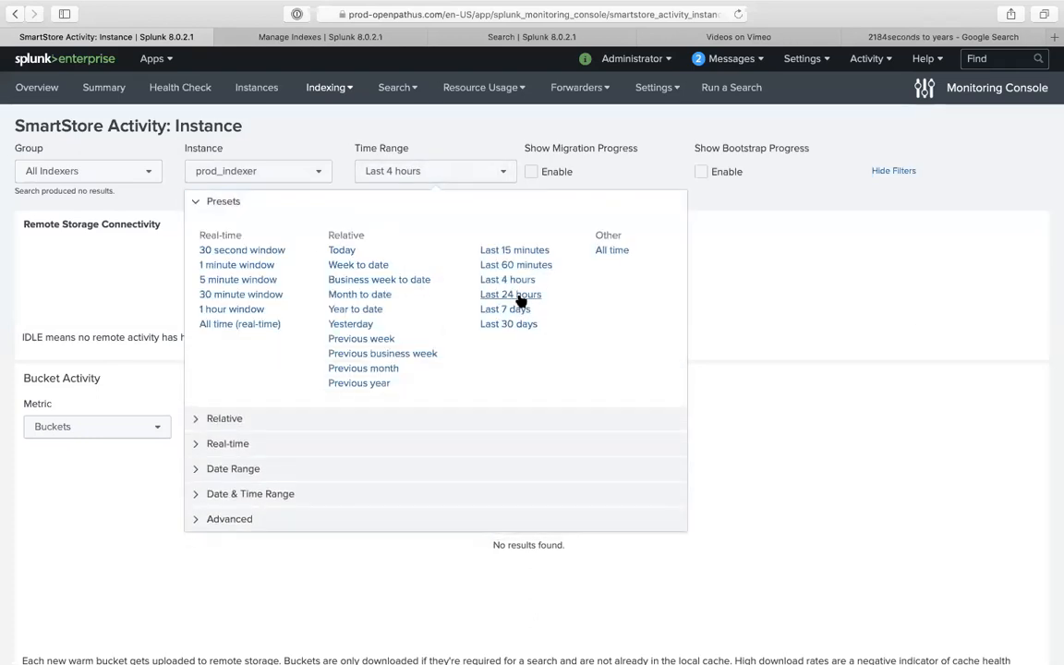
{"action": "left_click", "coordinate": [517, 296]}
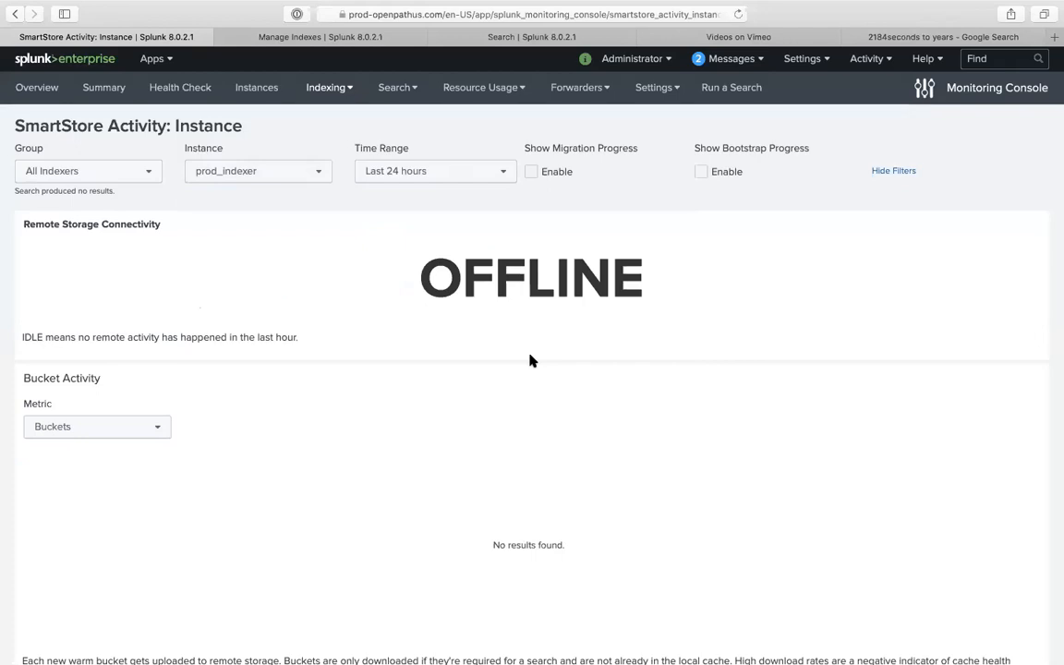
{"action": "scroll", "coordinate": [530, 361], "scroll_direction": "down", "scroll_amount": 1}
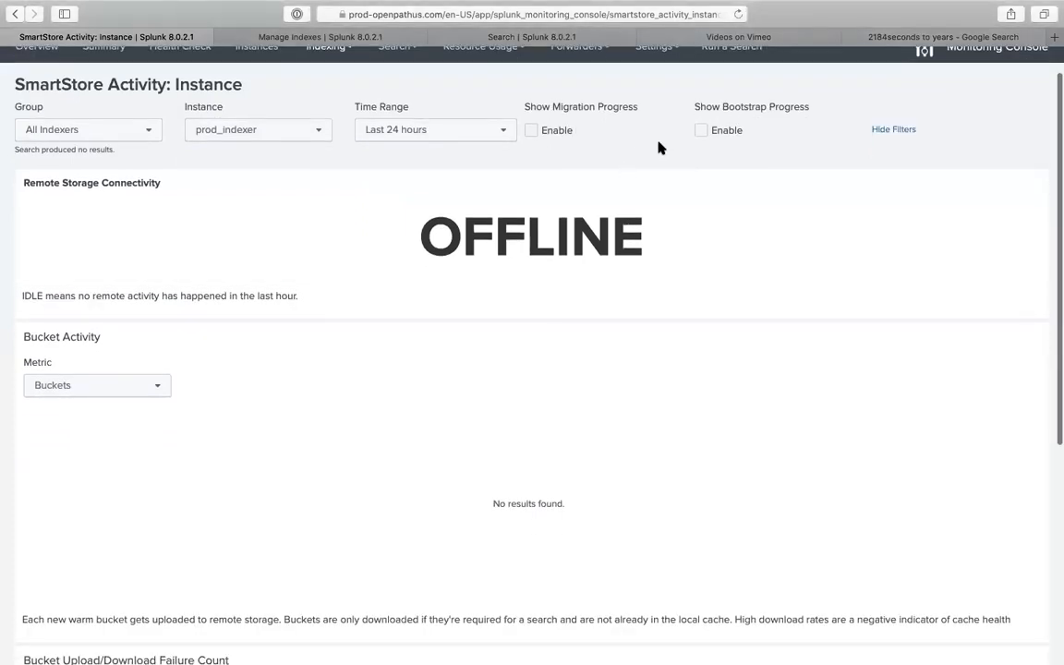
- Enable Show Migration Progress and Show Bootstrap Progress, then switch the time range to All time
{"action": "left_click", "coordinate": [532, 132]}
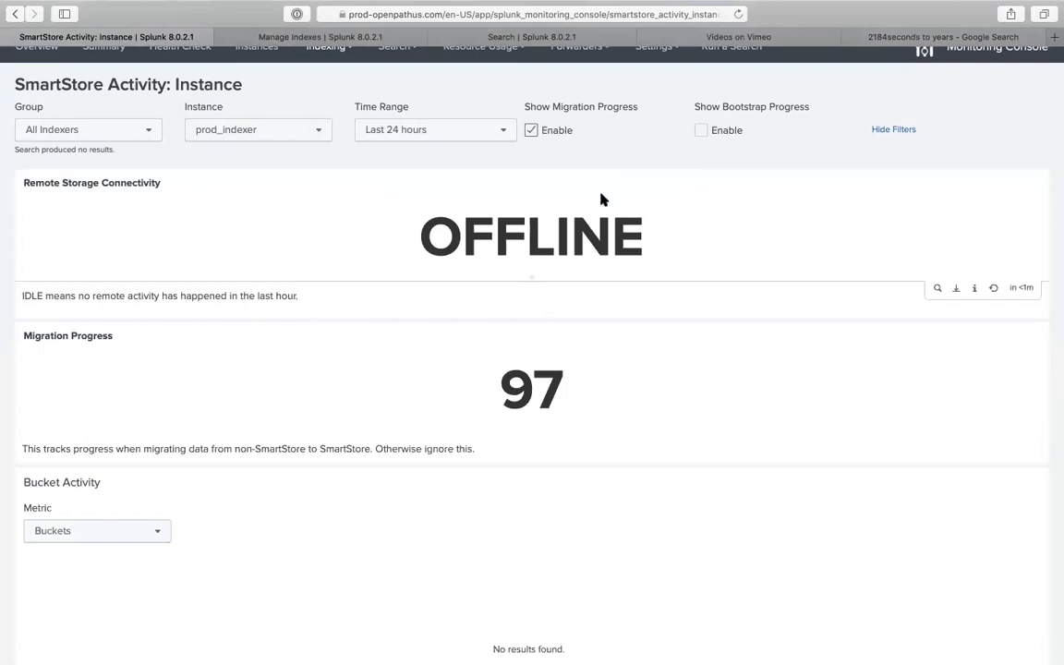
{"action": "left_click", "coordinate": [700, 131]}
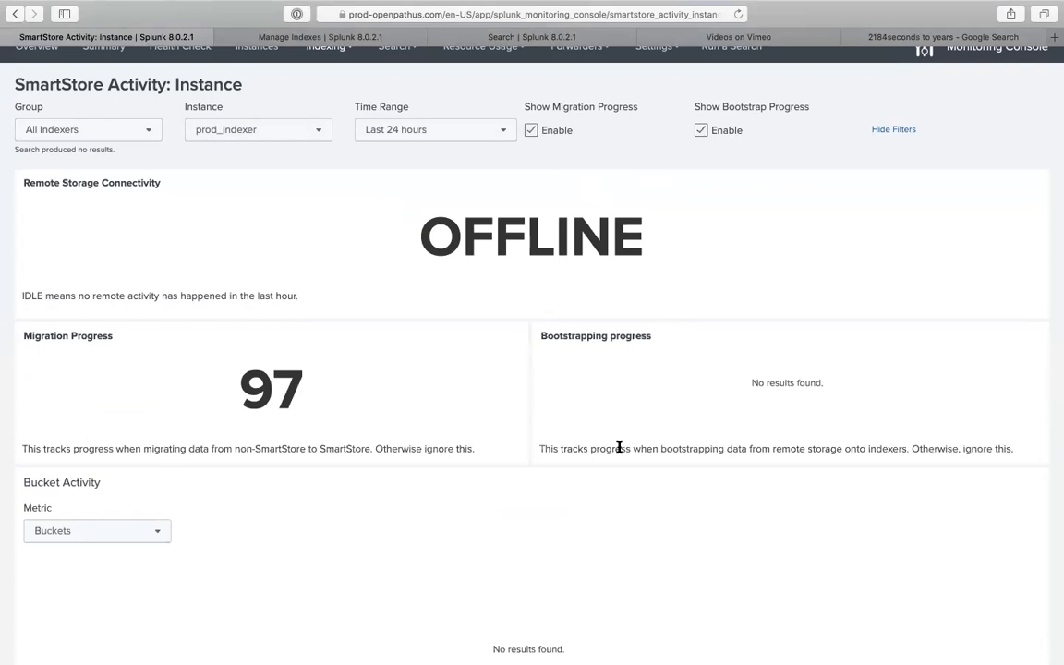
{"action": "scroll", "coordinate": [617, 446], "scroll_direction": "down", "scroll_amount": 2}
{"action": "scroll", "coordinate": [544, 397], "scroll_direction": "up", "scroll_amount": 2}
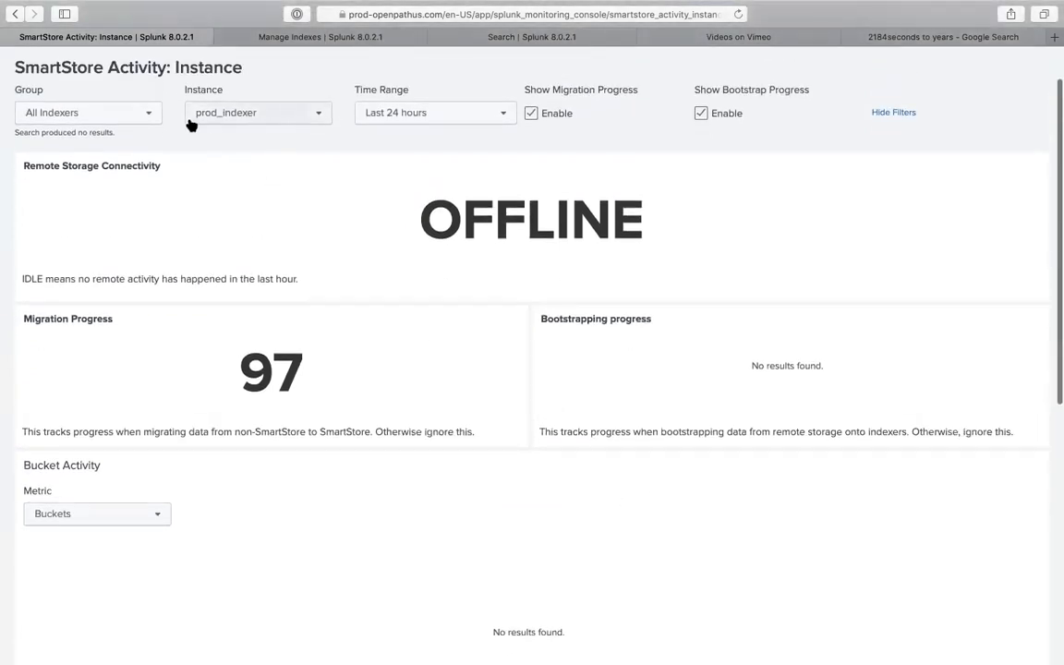
{"action": "left_click", "coordinate": [363, 124]}
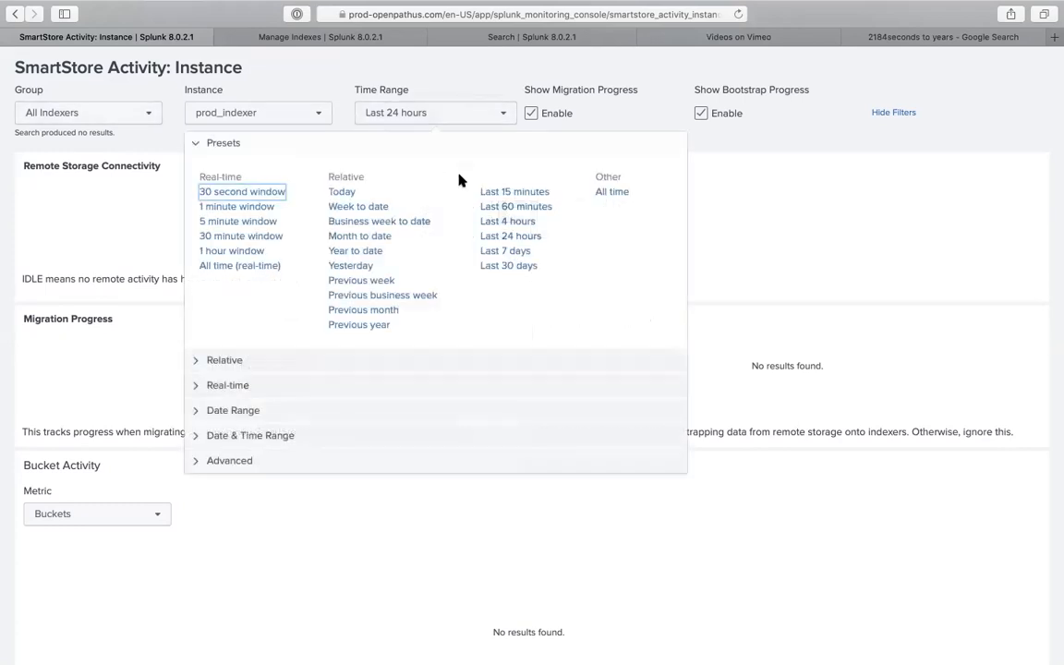
{"action": "left_click", "coordinate": [609, 198]}
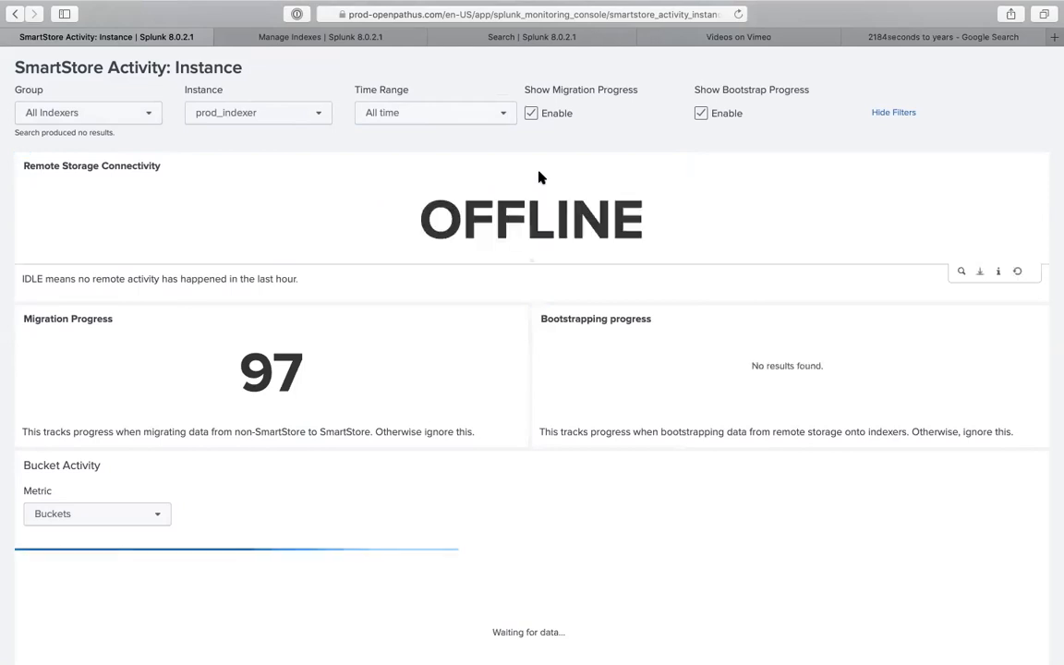
{"action": "scroll", "coordinate": [542, 409], "scroll_direction": "down", "scroll_amount": 2}
{"action": "scroll", "coordinate": [542, 409], "scroll_direction": "up", "scroll_amount": 3}
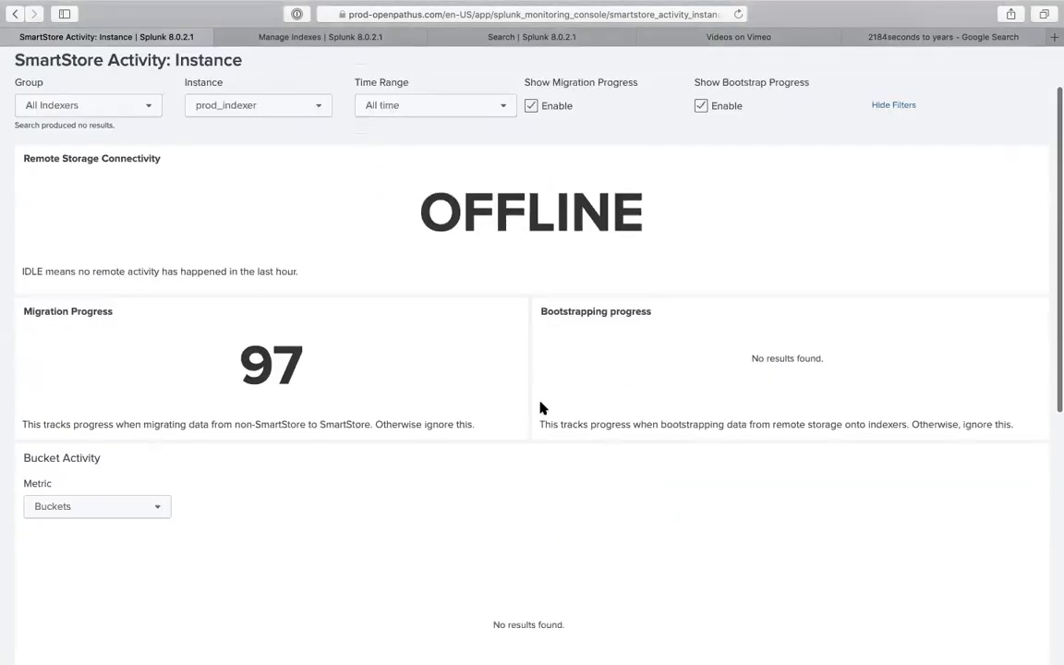
{"action": "scroll", "coordinate": [542, 409], "scroll_direction": "down", "scroll_amount": 1}
{"action": "scroll", "coordinate": [542, 409], "scroll_direction": "up", "scroll_amount": 1}
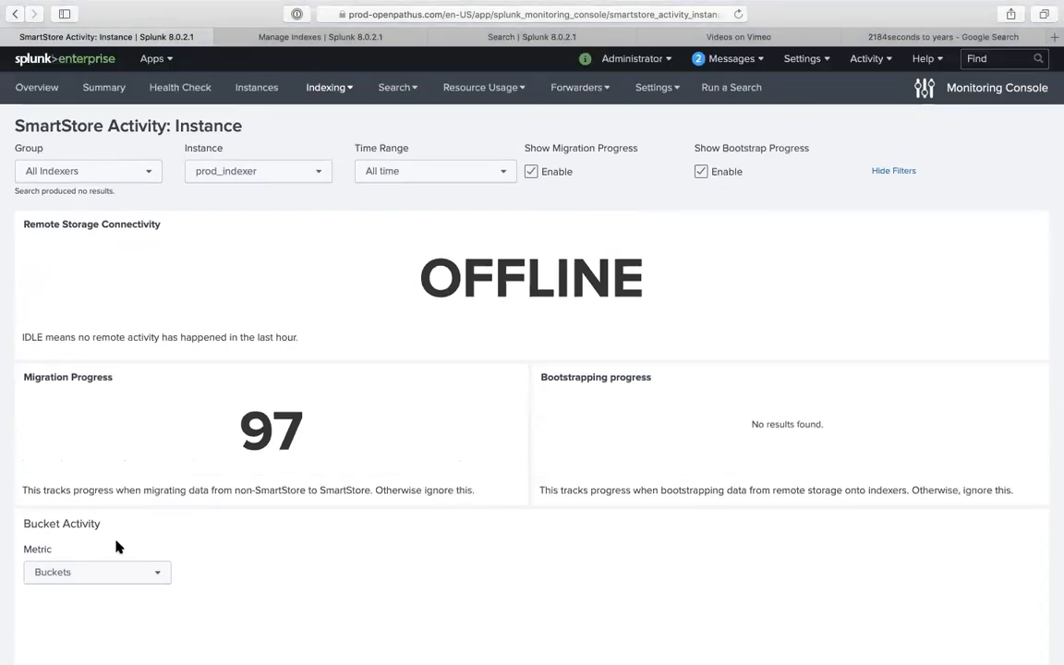
{"action": "scroll", "coordinate": [119, 505], "scroll_direction": "down", "scroll_amount": 5}
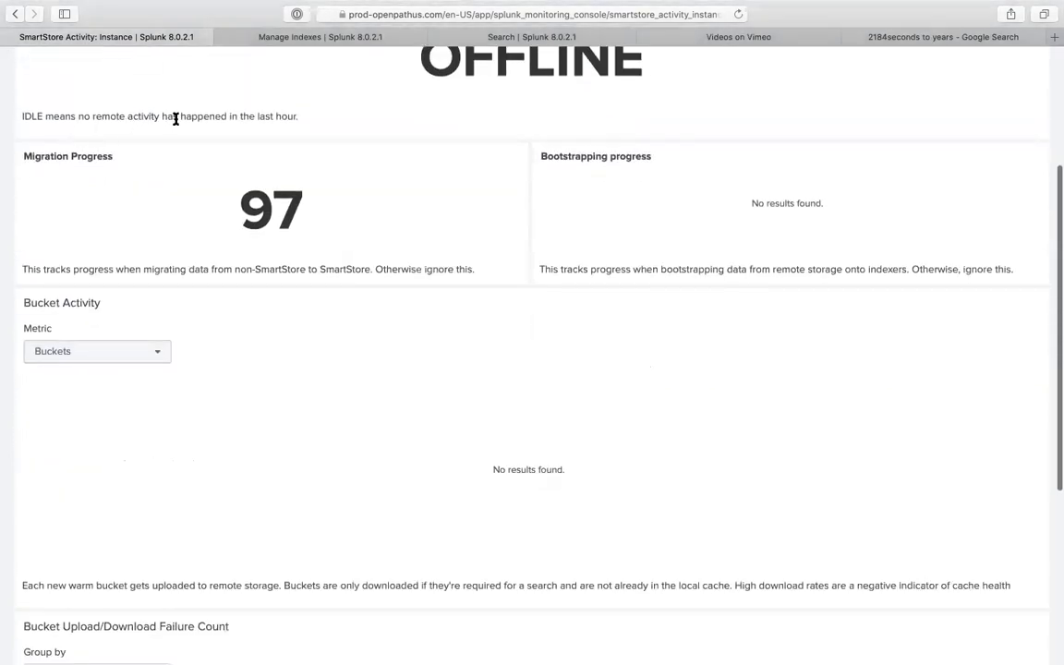
{"action": "scroll", "coordinate": [282, 355], "scroll_direction": "down", "scroll_amount": 1}
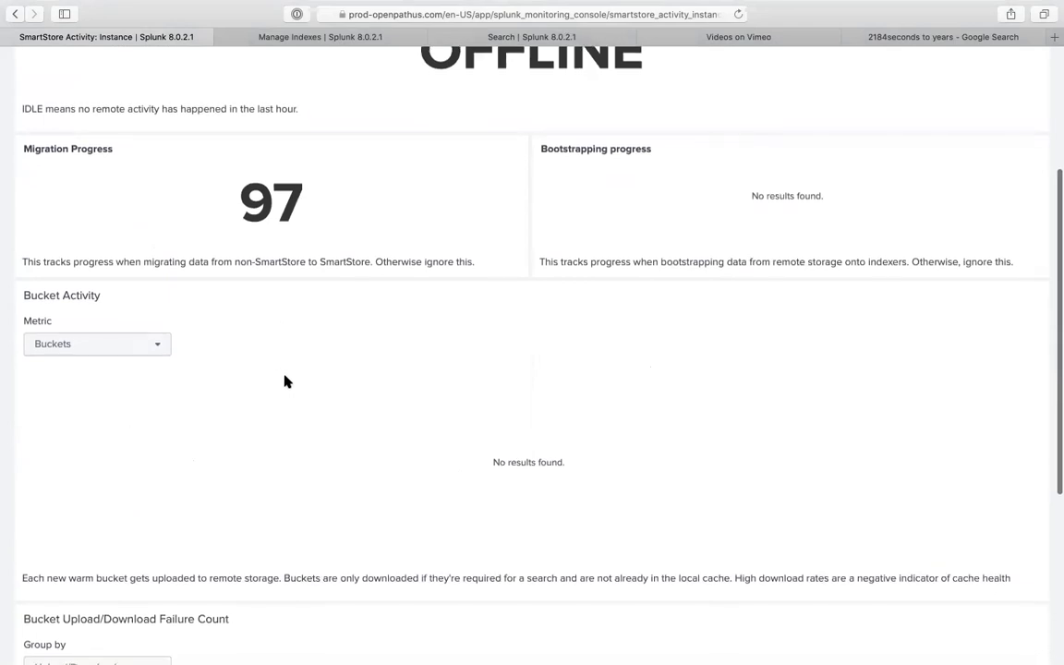
{"action": "scroll", "coordinate": [328, 478], "scroll_direction": "down", "scroll_amount": 7}
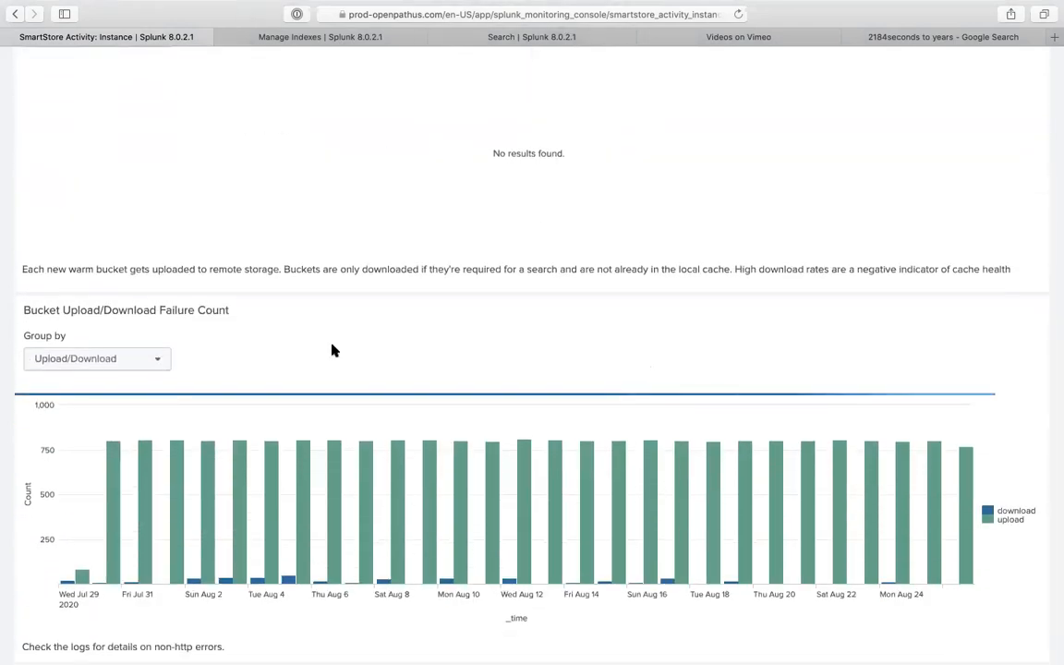
{"action": "scroll", "coordinate": [333, 349], "scroll_direction": "down", "scroll_amount": 1}
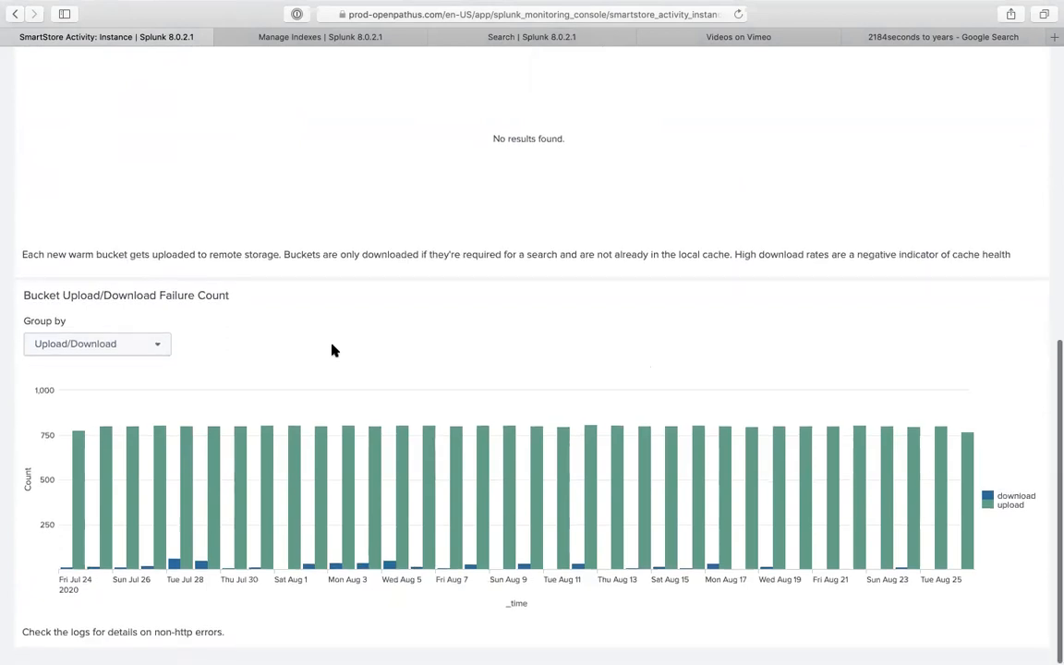
{"action": "mouse_move", "coordinate": [351, 486]}
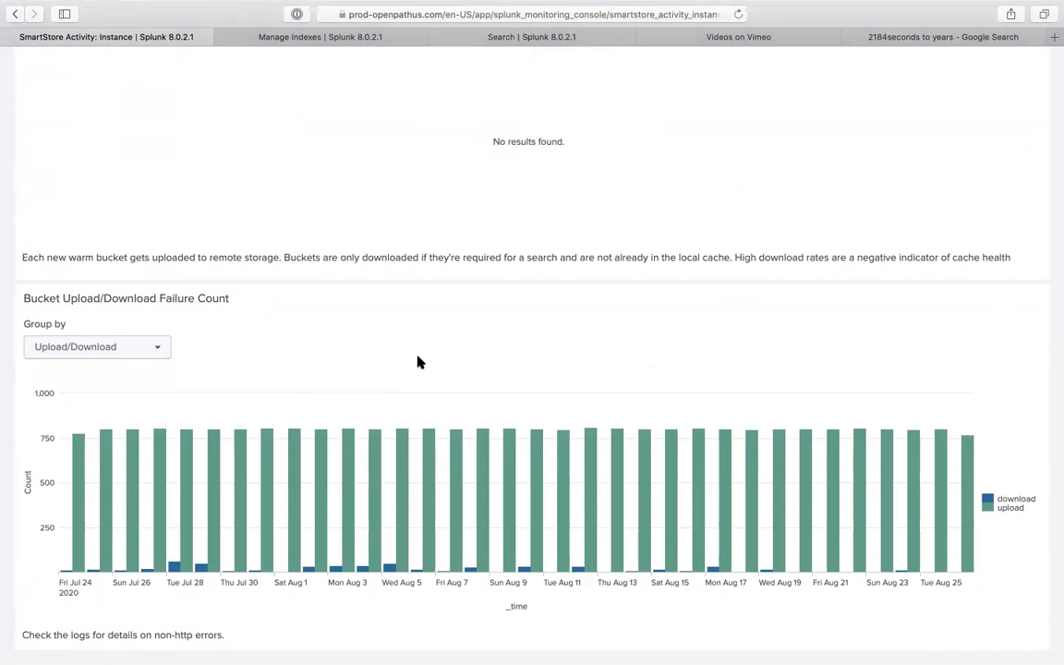
{"action": "scroll", "coordinate": [417, 362], "scroll_direction": "up", "scroll_amount": 2}
{"action": "scroll", "coordinate": [417, 362], "scroll_direction": "down", "scroll_amount": 2}
{"action": "mouse_move", "coordinate": [456, 445]}
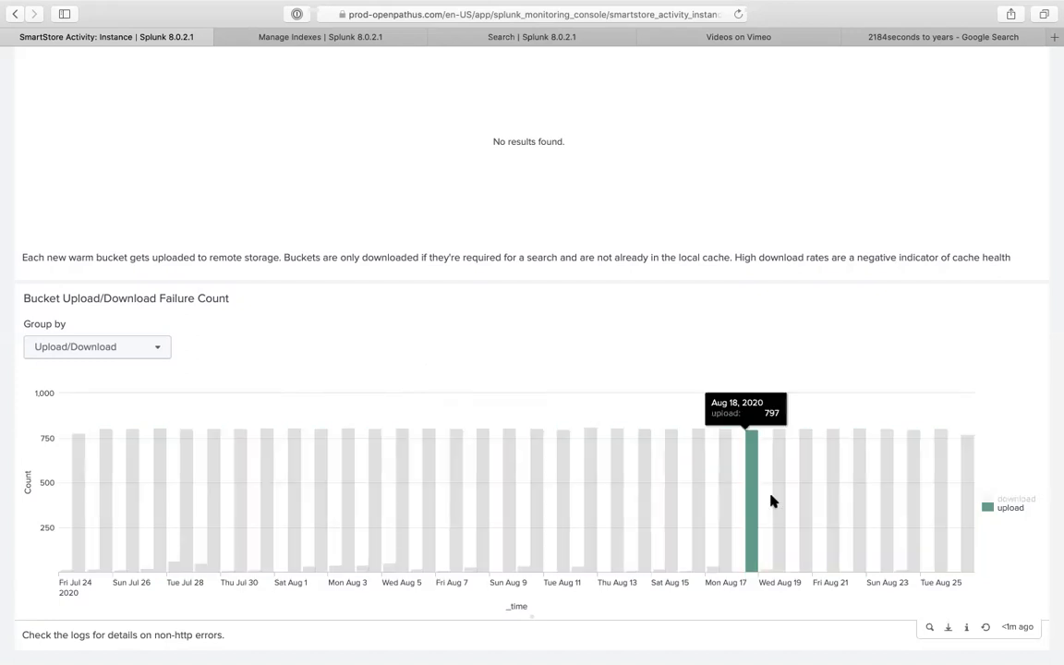
{"action": "scroll", "coordinate": [665, 323], "scroll_direction": "up", "scroll_amount": 7}
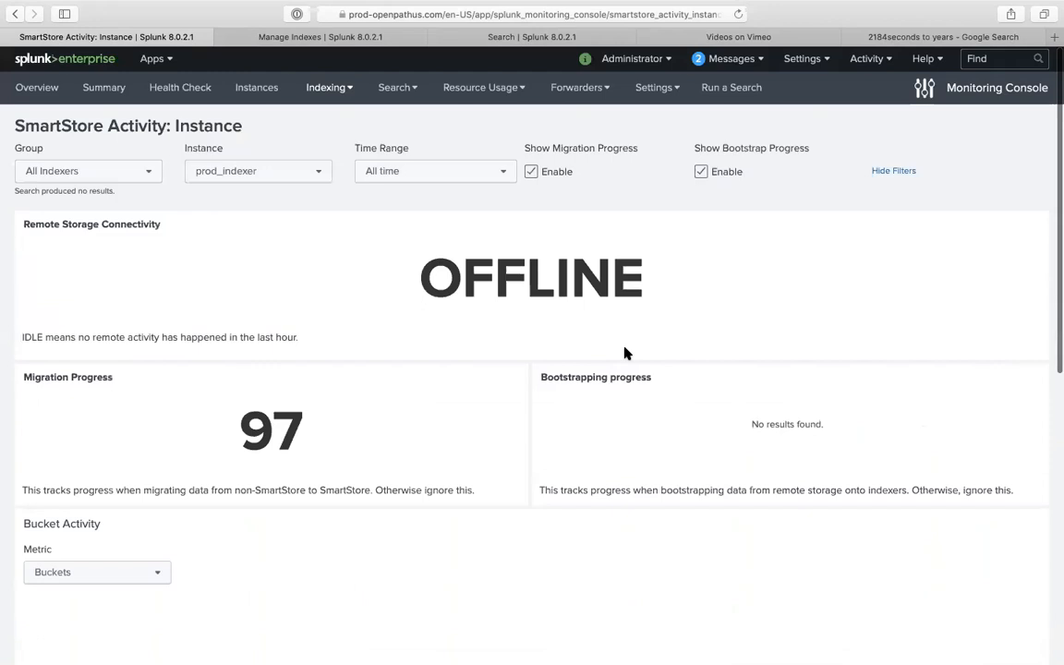
{"action": "scroll", "coordinate": [627, 354], "scroll_direction": "down", "scroll_amount": 7}
{"action": "mouse_move", "coordinate": [969, 488]}
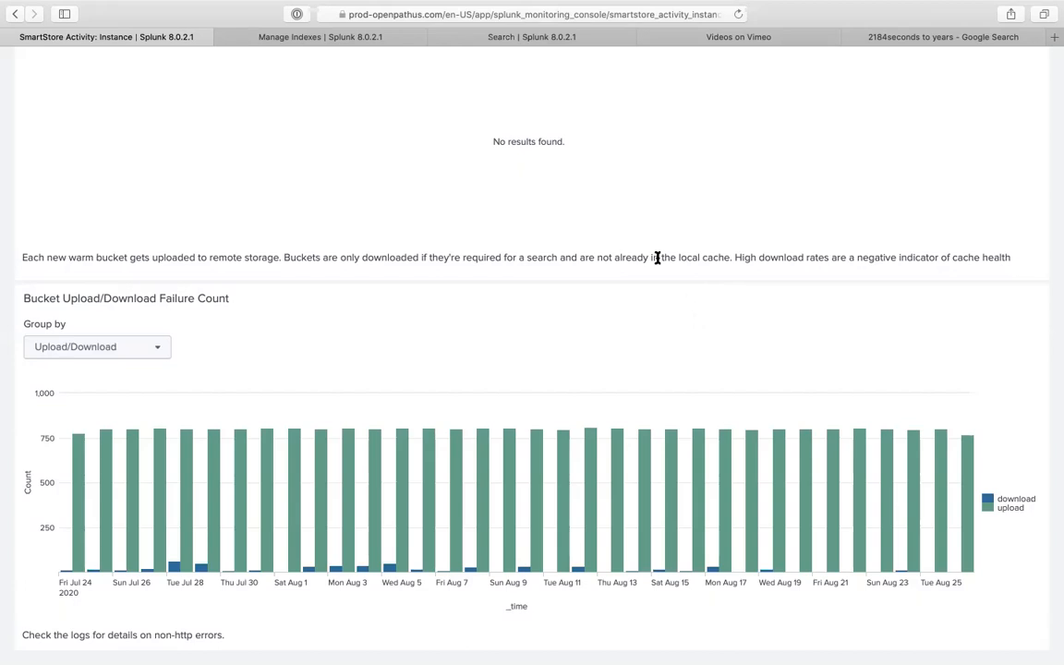
{"action": "scroll", "coordinate": [678, 332], "scroll_direction": "up", "scroll_amount": 5}
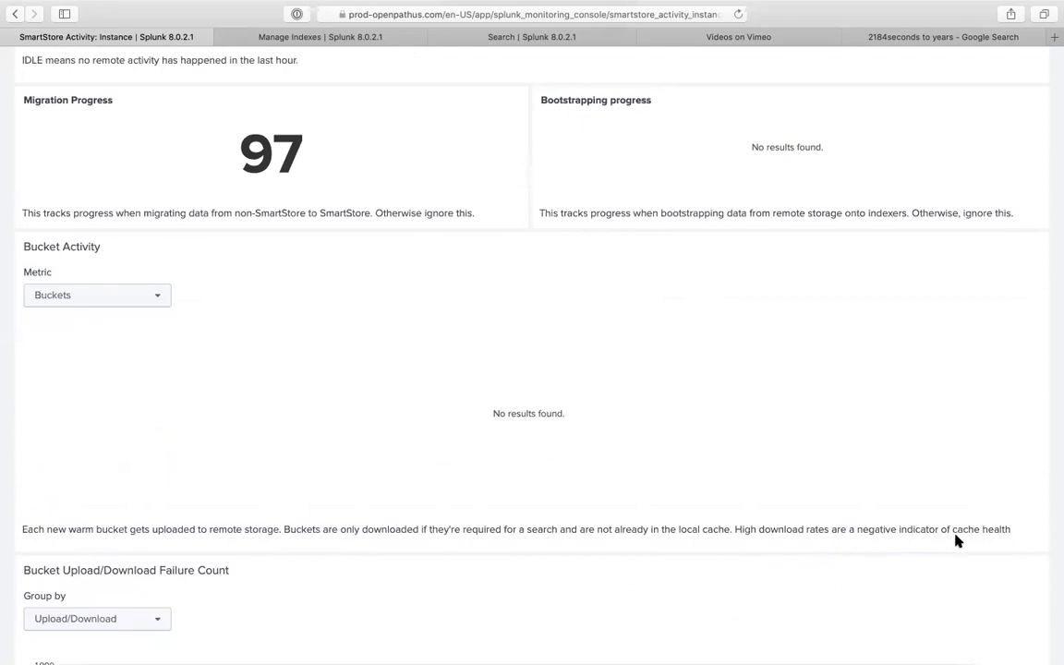
{"action": "scroll", "coordinate": [879, 535], "scroll_direction": "down", "scroll_amount": 3}
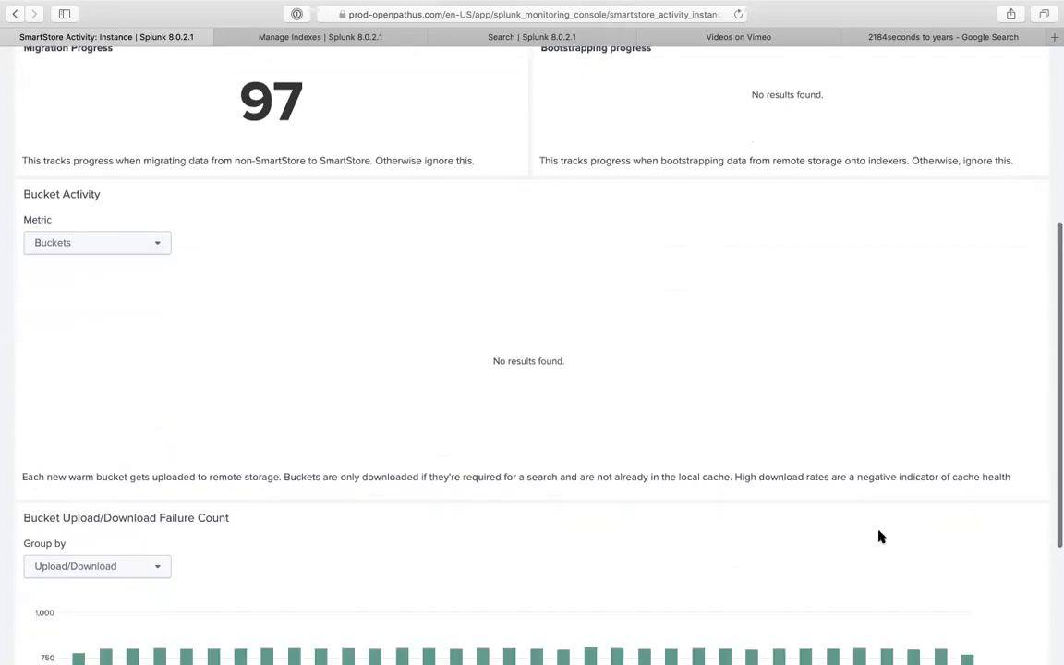
{"action": "scroll", "coordinate": [879, 536], "scroll_direction": "down", "scroll_amount": 4}
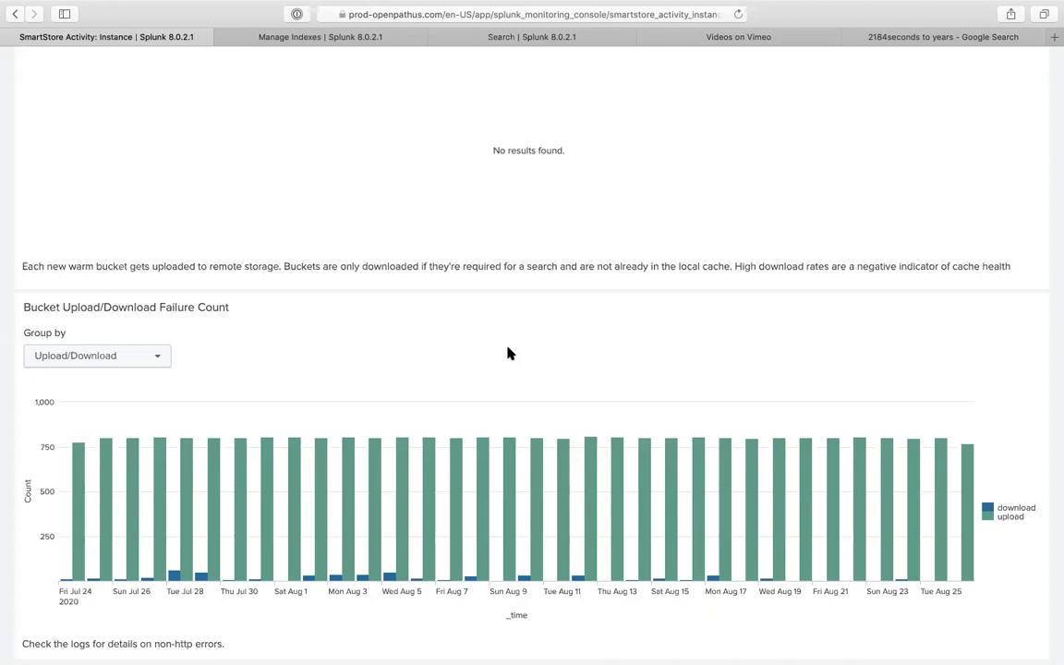
{"action": "scroll", "coordinate": [507, 354], "scroll_direction": "up", "scroll_amount": 10}
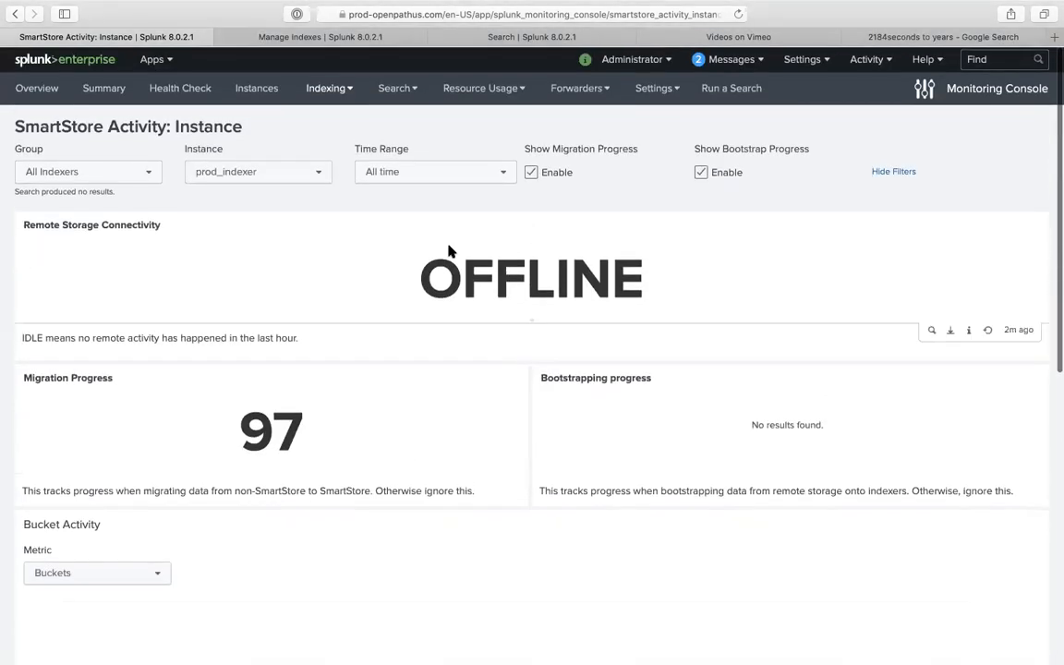
{"action": "mouse_move", "coordinate": [431, 5]}
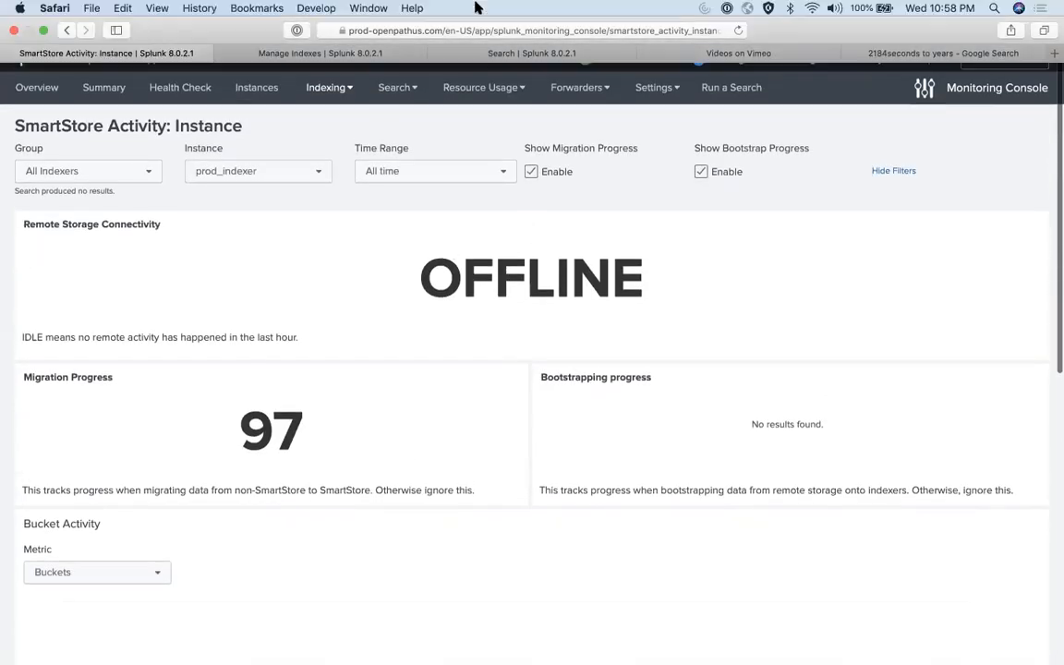
- Browse the Indexing dashboard categories and open Inputs > HTTP Event Collector: Instance
{"action": "left_click", "coordinate": [327, 86]}
{"action": "left_click", "coordinate": [332, 237]}
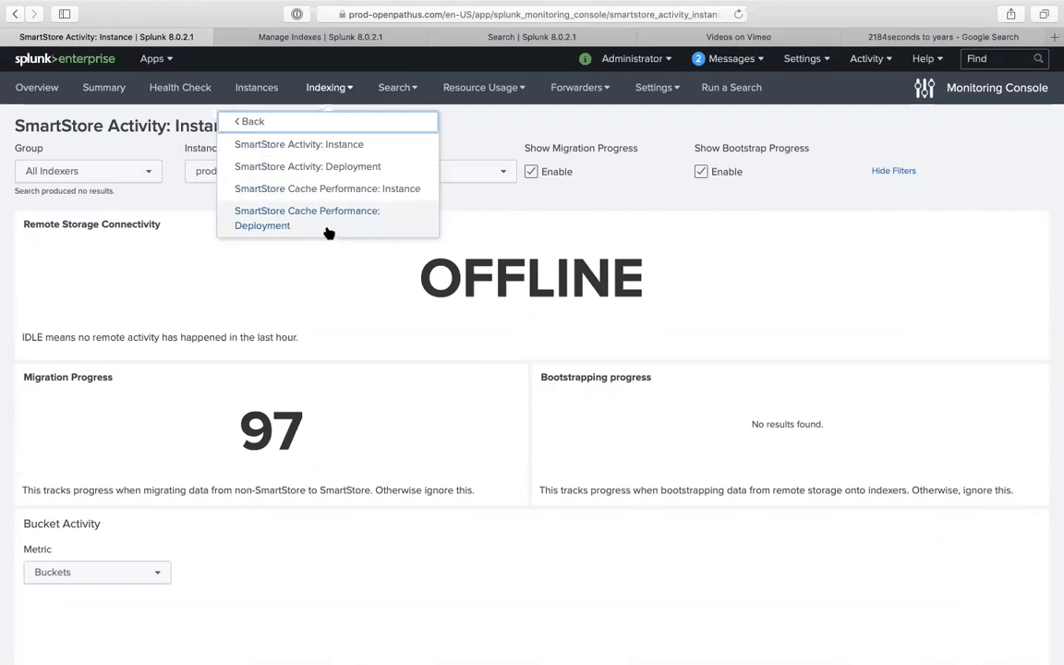
{"action": "left_click", "coordinate": [327, 88]}
{"action": "left_click", "coordinate": [325, 87]}
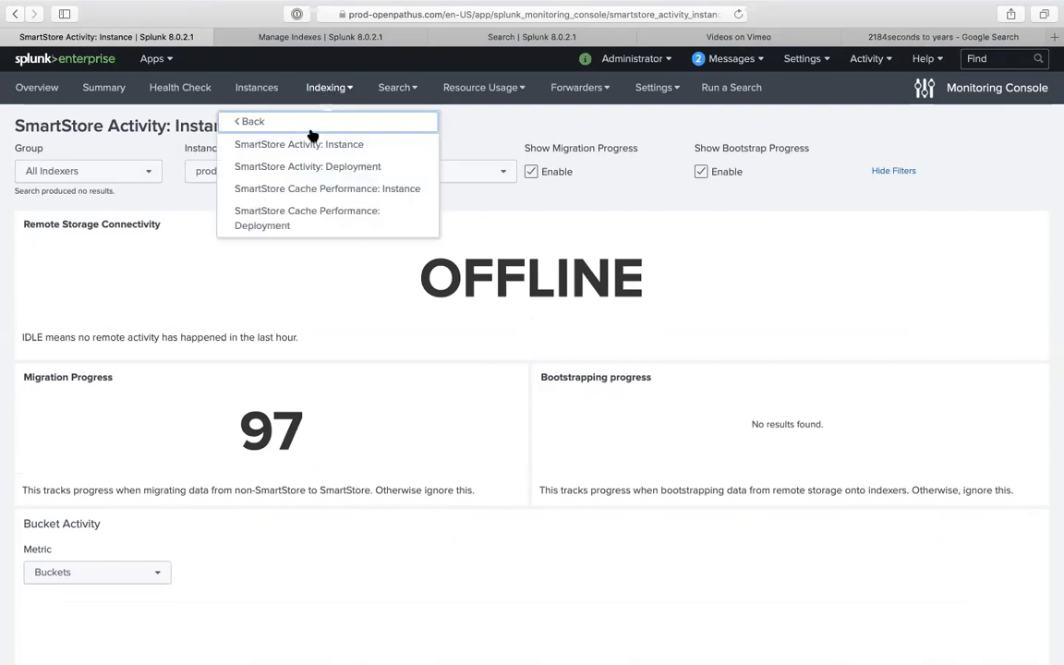
{"action": "left_click", "coordinate": [268, 120]}
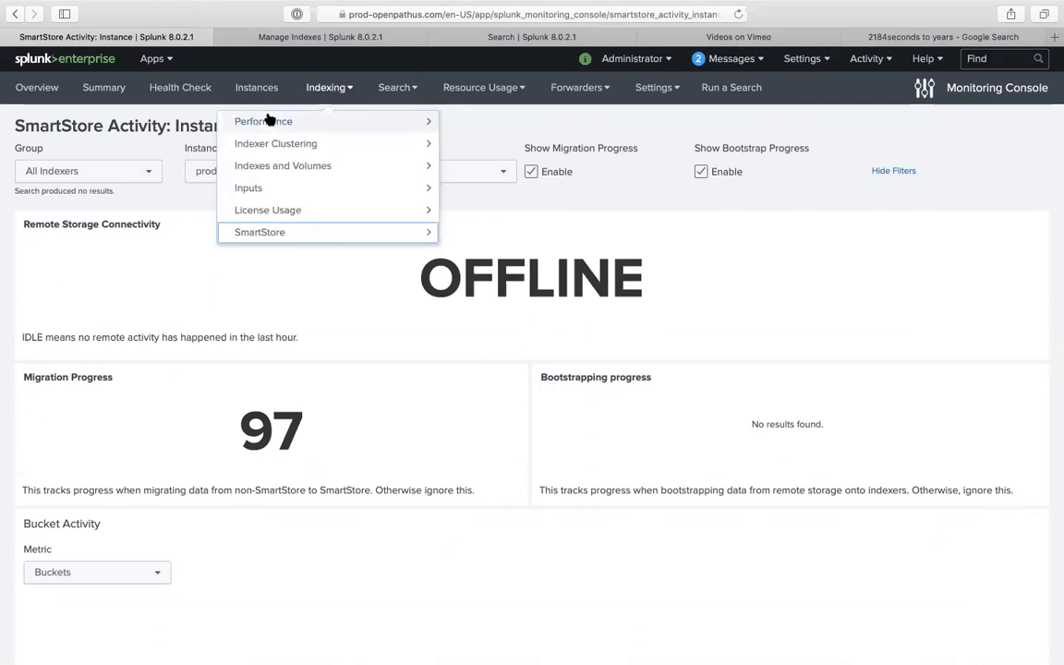
{"action": "left_click", "coordinate": [293, 169]}
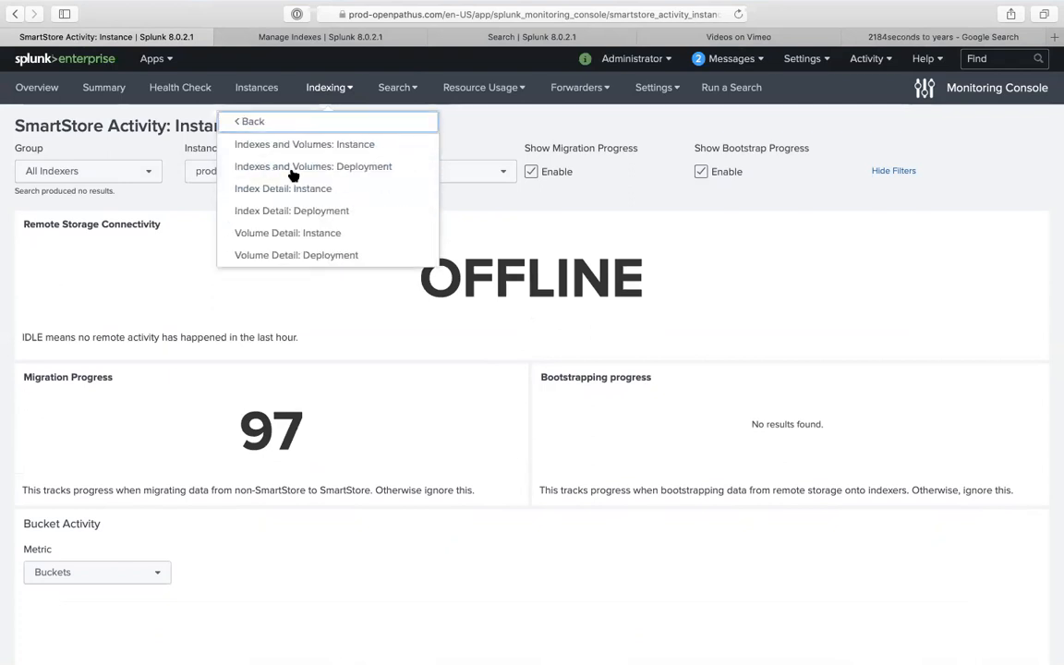
{"action": "left_click", "coordinate": [279, 121]}
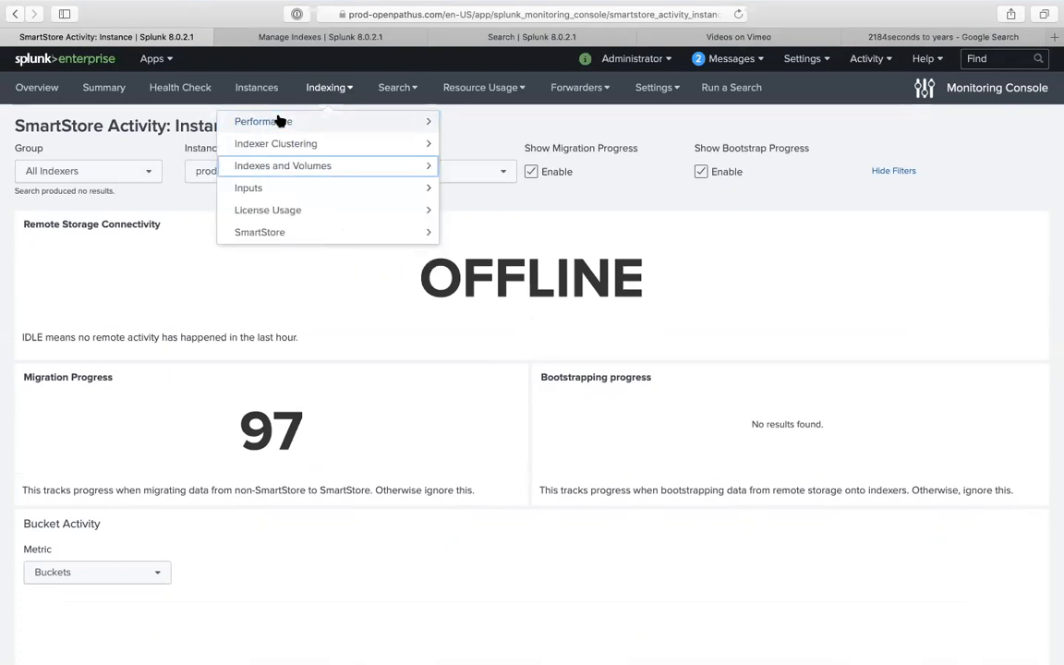
{"action": "left_click", "coordinate": [297, 188]}
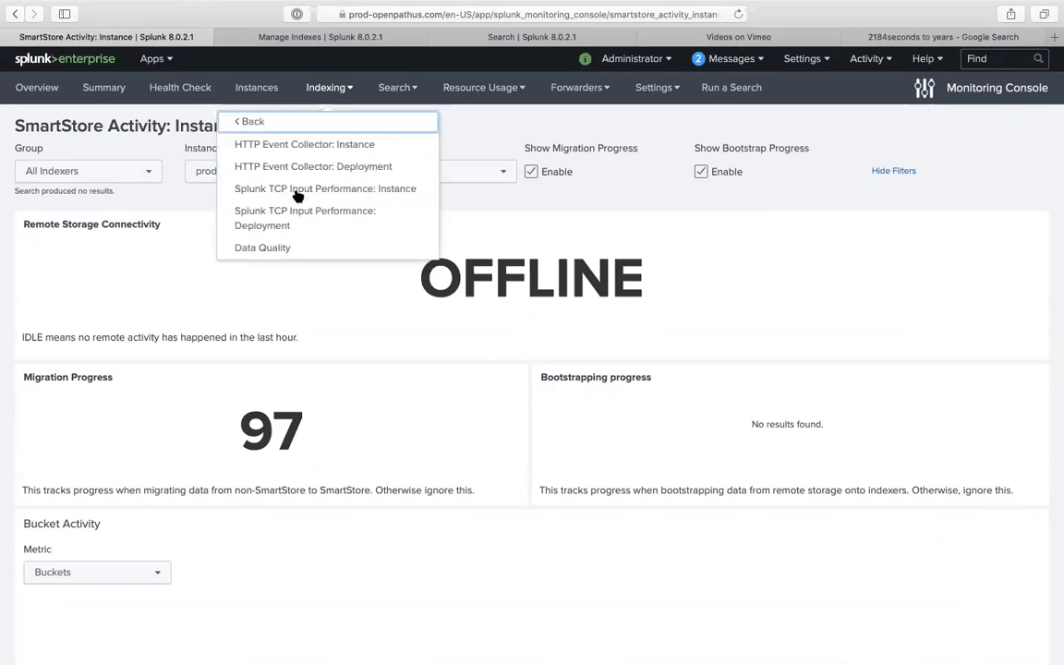
{"action": "left_click", "coordinate": [315, 148]}
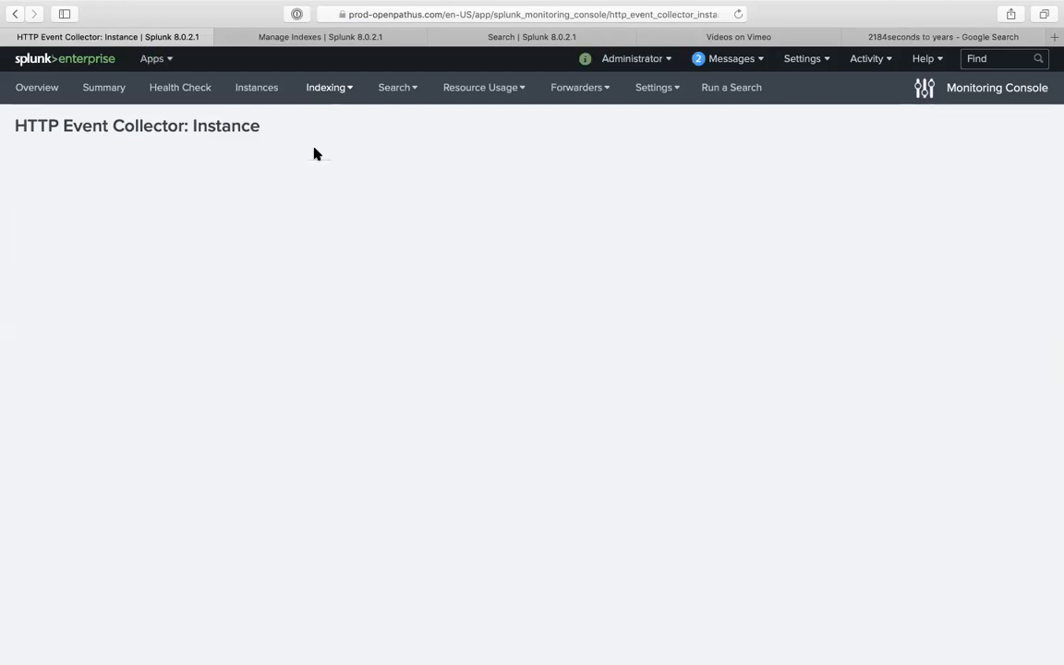
- Scroll the HTTP Event Collector dashboard to review its 4 tokens with zero events and data
{"action": "left_click", "coordinate": [339, 91]}
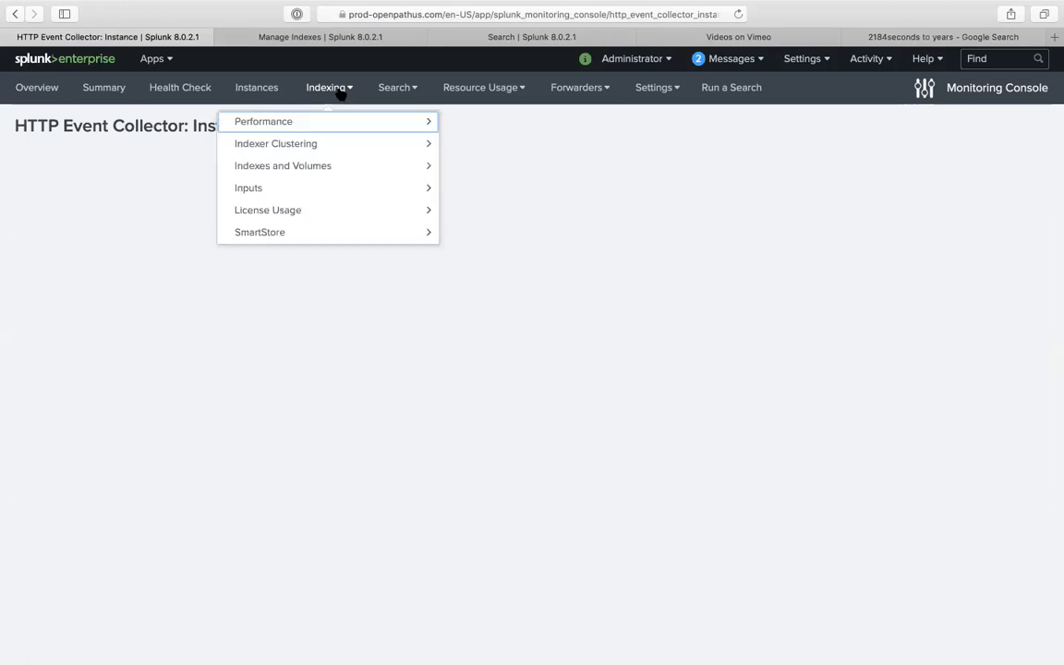
{"action": "left_click", "coordinate": [350, 194]}
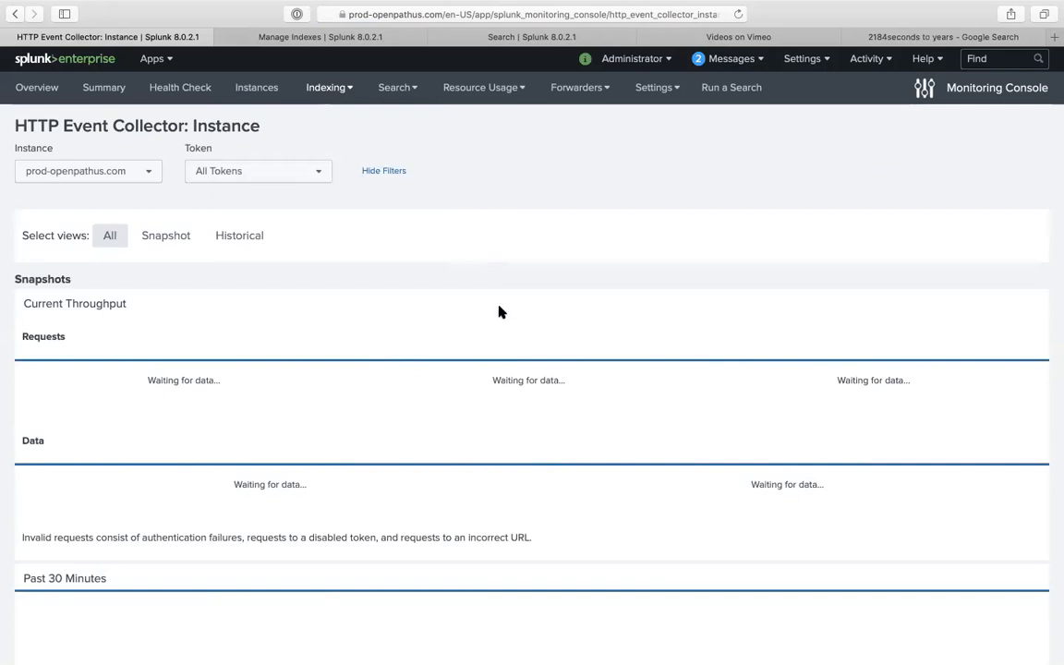
{"action": "scroll", "coordinate": [499, 312], "scroll_direction": "down", "scroll_amount": 5}
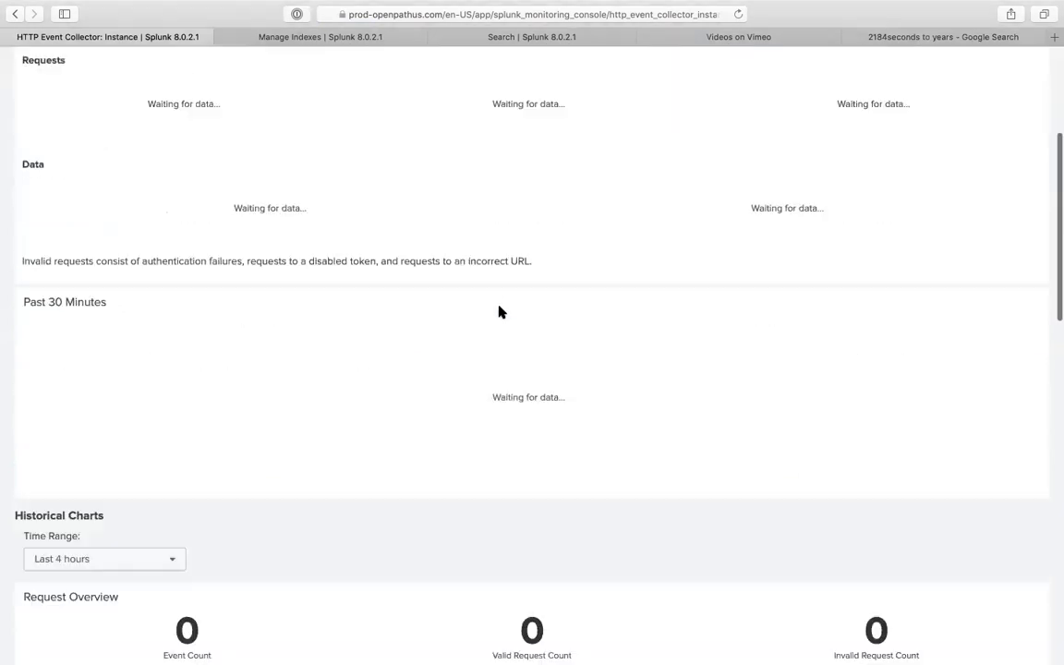
{"action": "scroll", "coordinate": [498, 312], "scroll_direction": "down", "scroll_amount": 20}
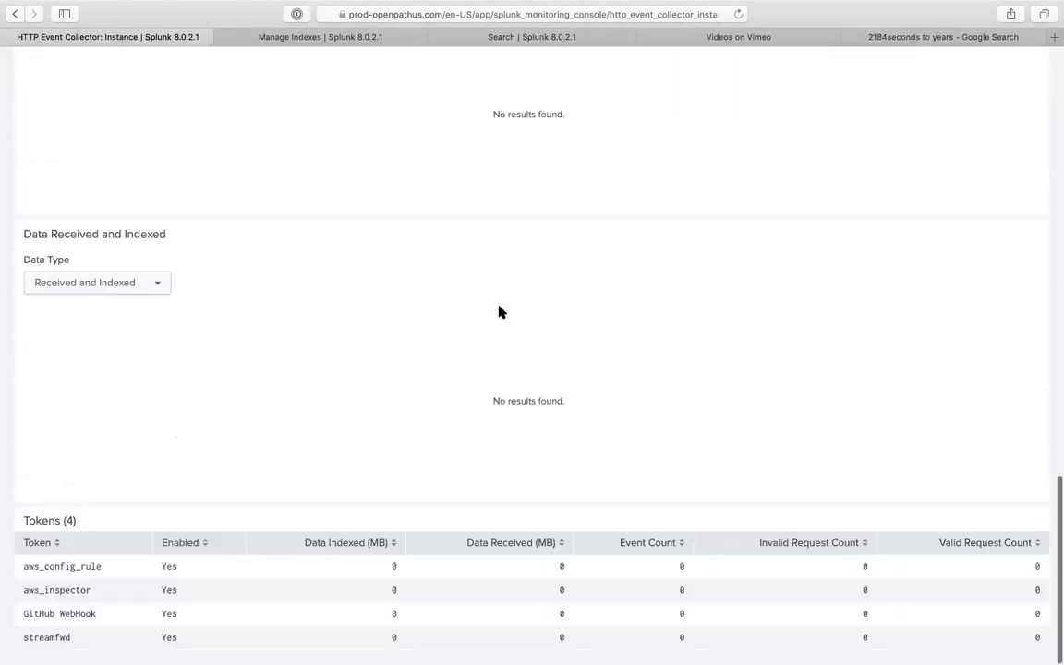
{"action": "scroll", "coordinate": [498, 312], "scroll_direction": "up", "scroll_amount": 20}
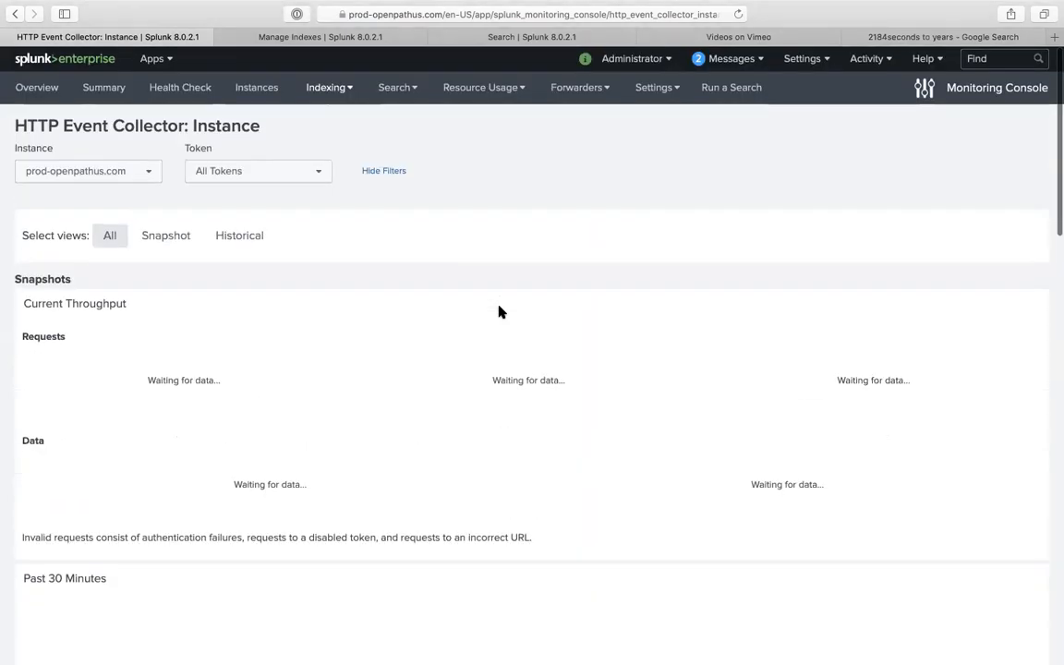
{"action": "scroll", "coordinate": [499, 312], "scroll_direction": "down", "scroll_amount": 20}
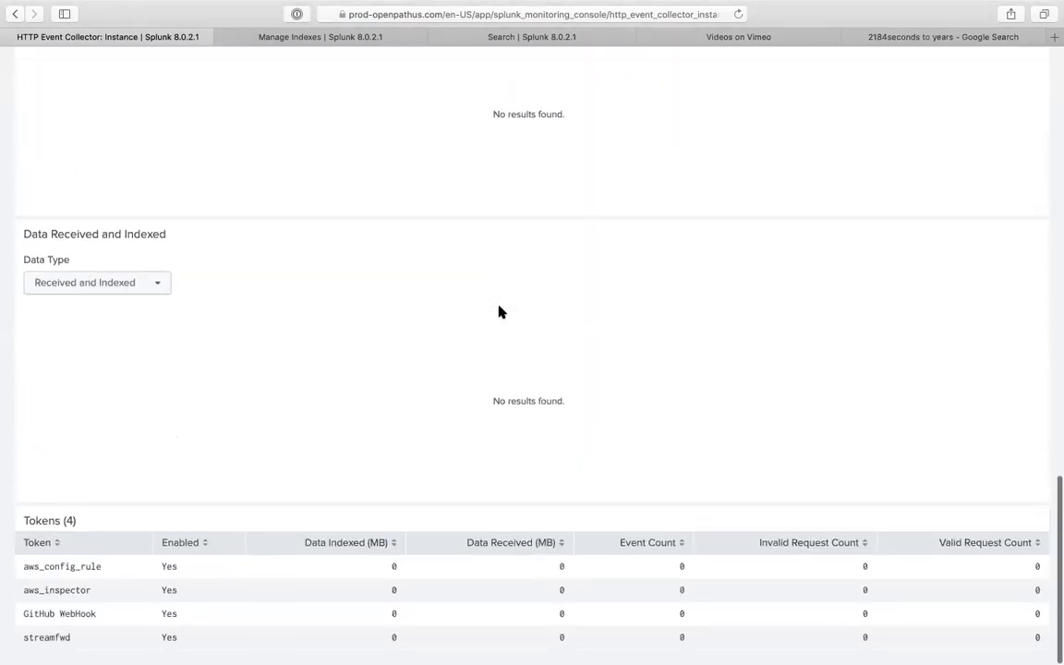
{"action": "scroll", "coordinate": [499, 312], "scroll_direction": "up", "scroll_amount": 20}
{"action": "left_click", "coordinate": [349, 87]}
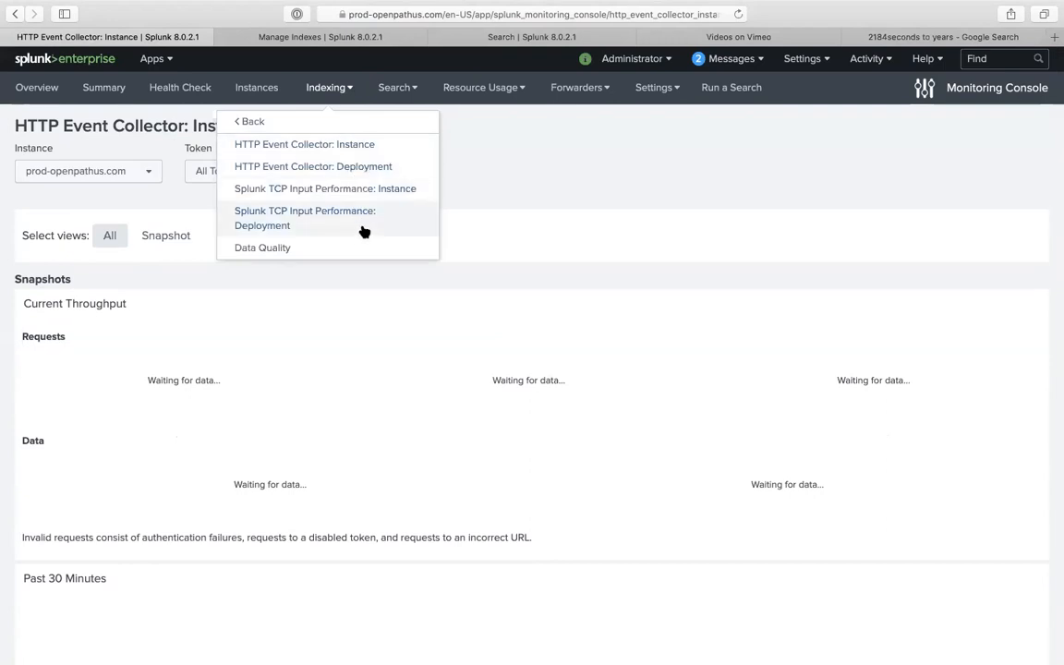
- Open Splunk TCP Input Performance: Instance and inspect the 10:00 PM throughput peak
{"action": "left_click", "coordinate": [364, 190]}
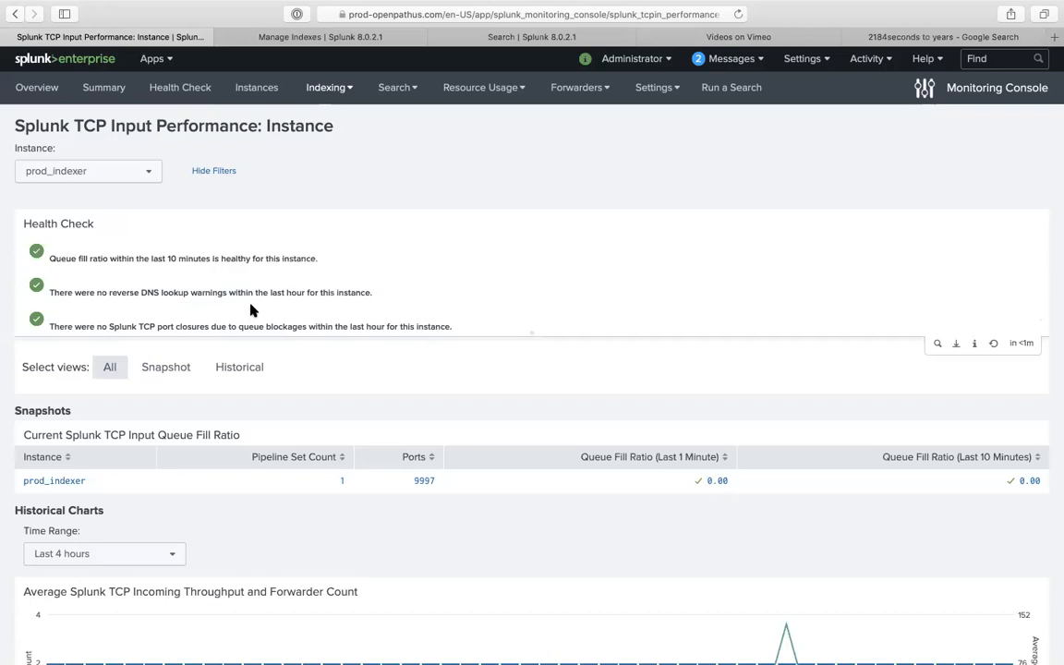
{"action": "scroll", "coordinate": [249, 311], "scroll_direction": "down", "scroll_amount": 3}
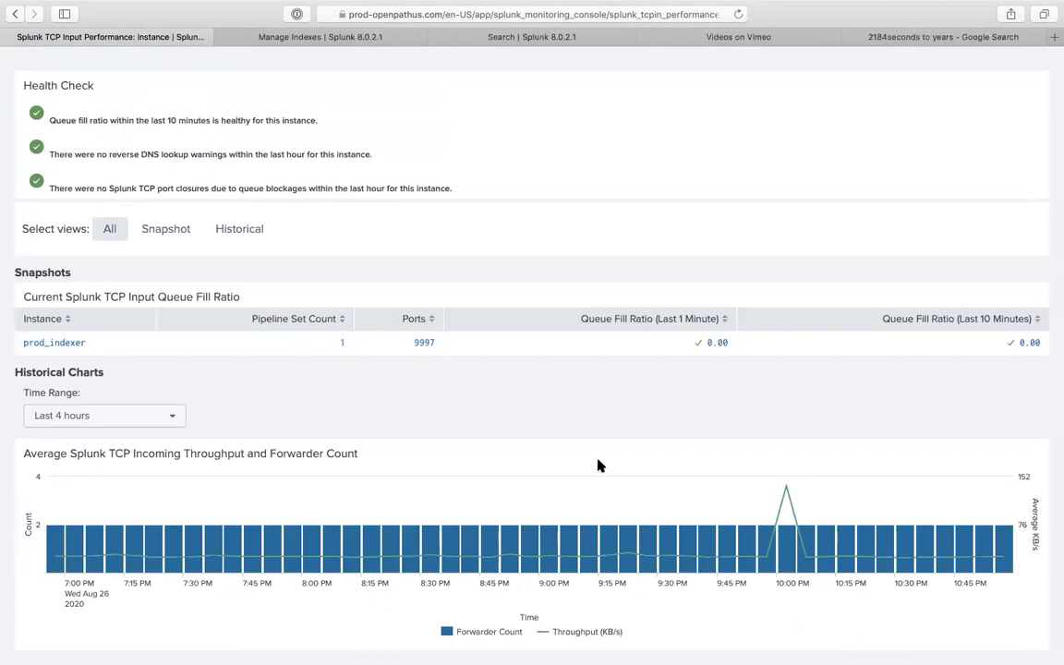
{"action": "mouse_move", "coordinate": [787, 508]}
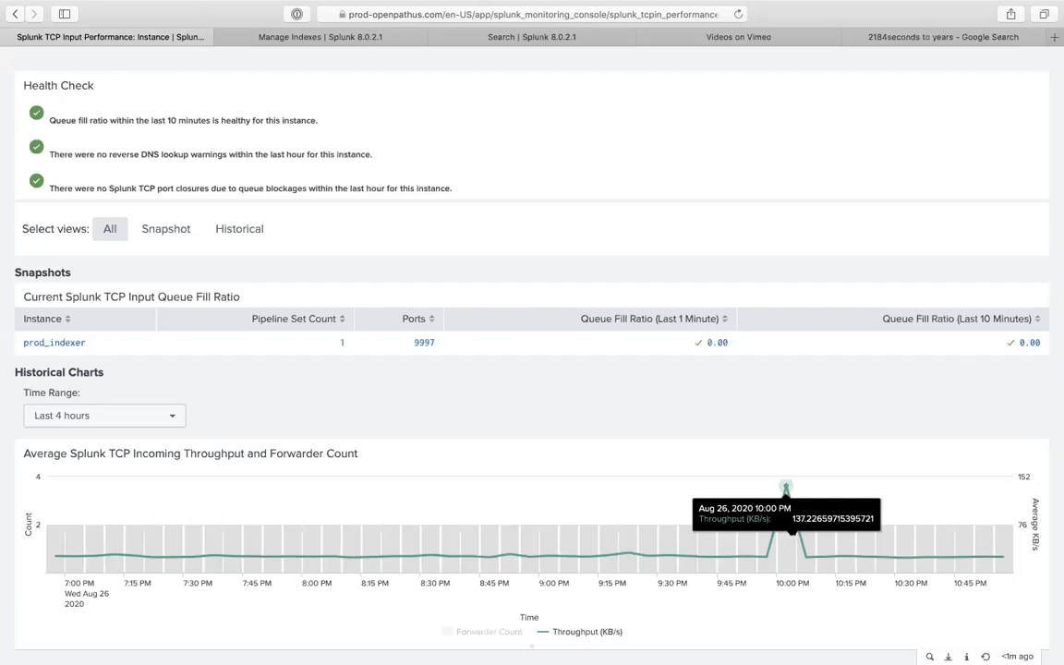
{"action": "mouse_move", "coordinate": [754, 529]}
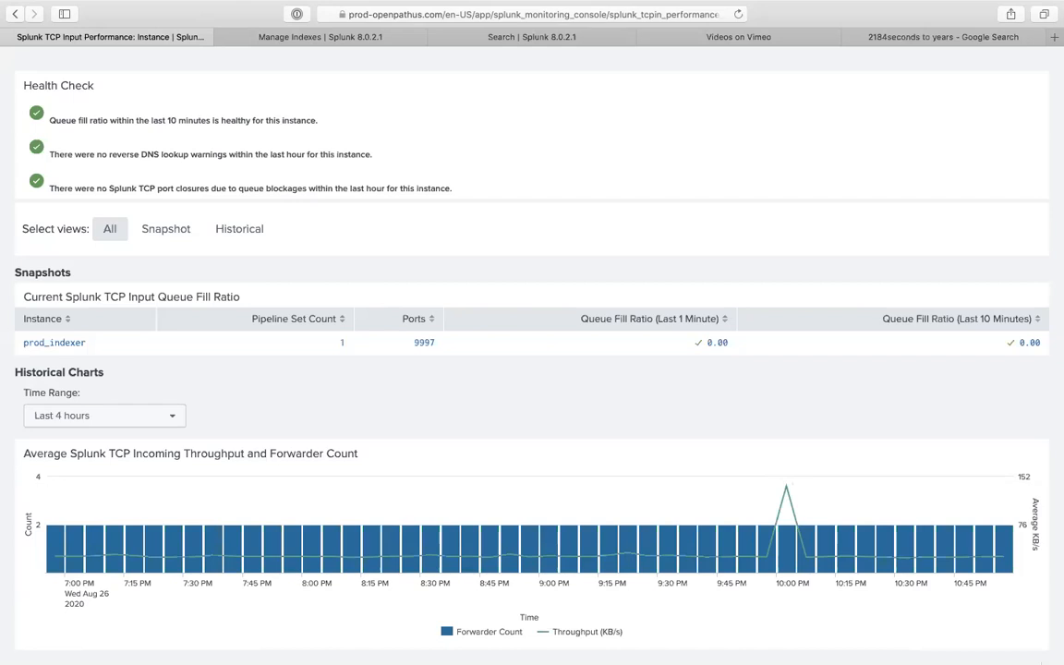
{"action": "scroll", "coordinate": [504, 579], "scroll_direction": "down", "scroll_amount": 1}
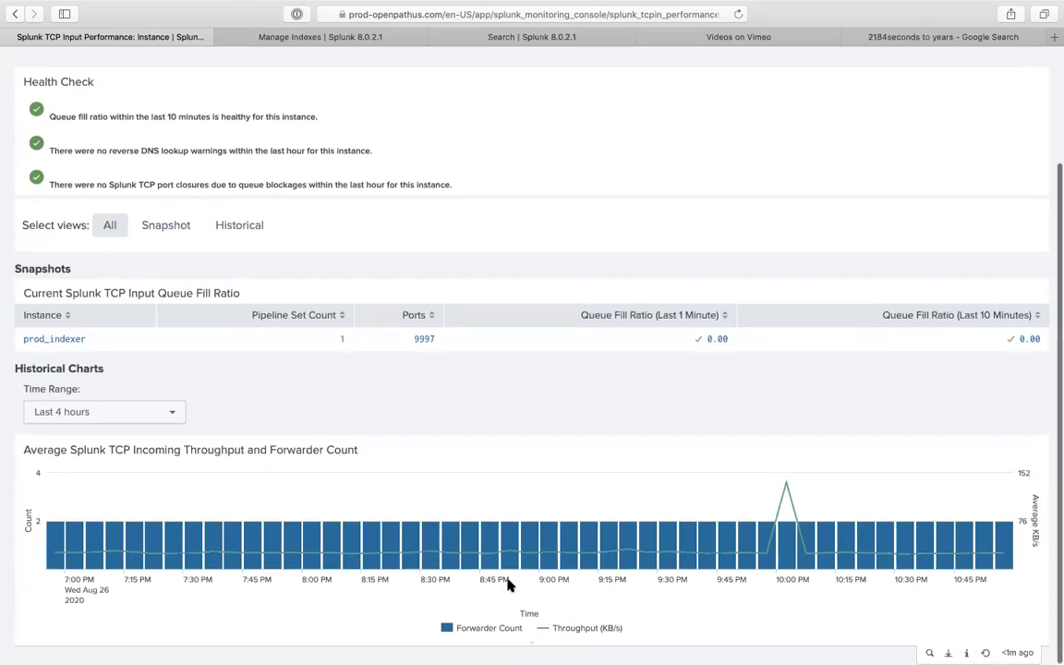
{"action": "scroll", "coordinate": [531, 494], "scroll_direction": "up", "scroll_amount": 3}
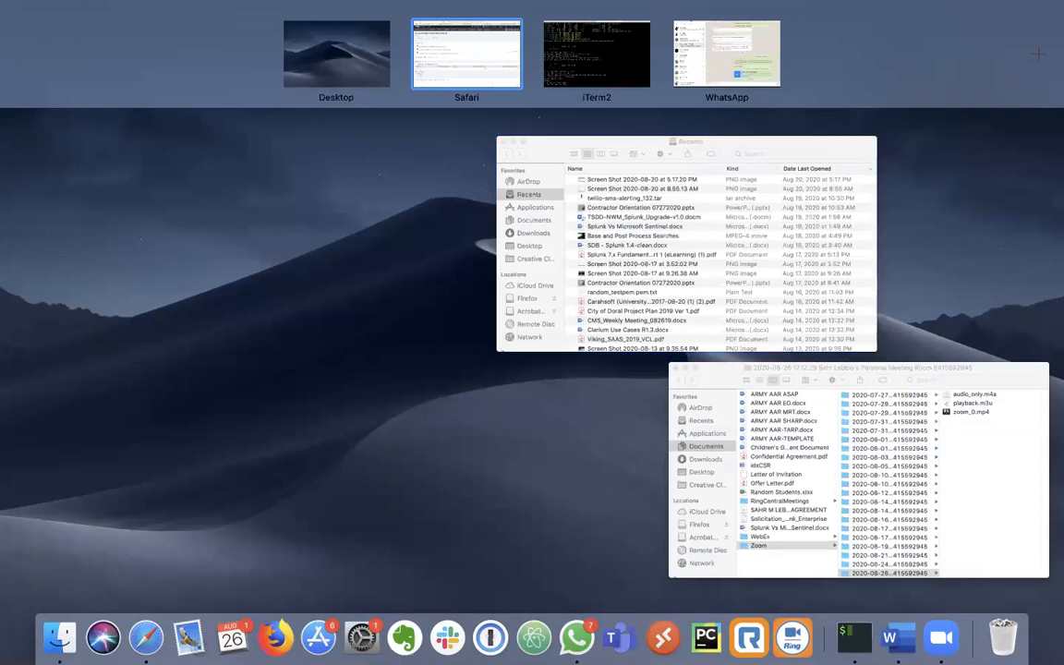
{"action": "left_click", "coordinate": [480, 59]}
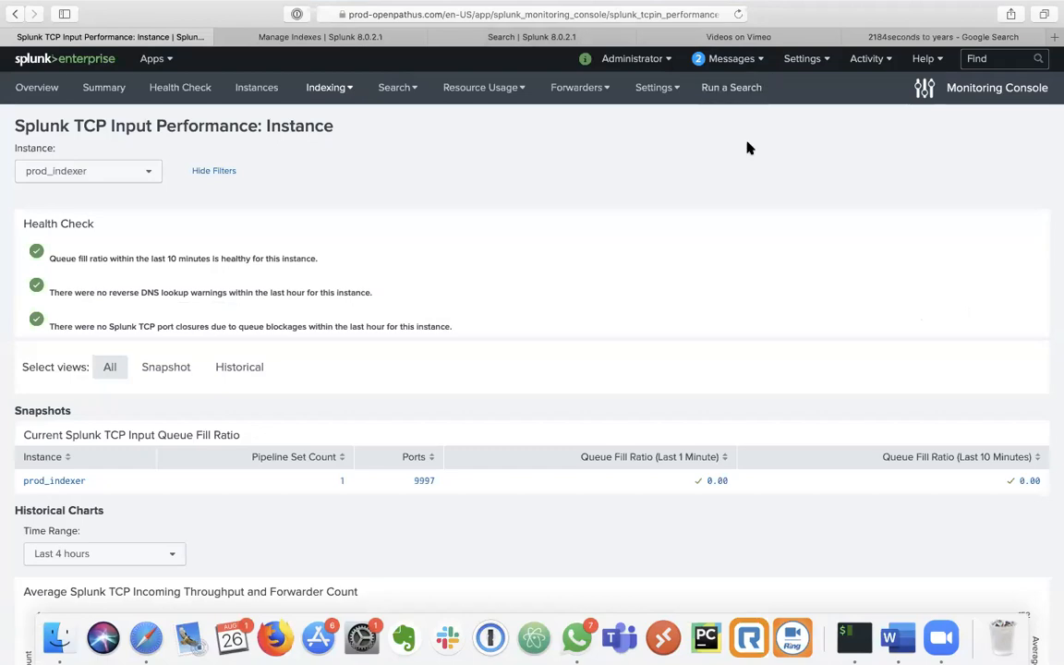
{"action": "key", "text": "ctrl+Up"}
{"action": "left_click", "coordinate": [744, 73]}
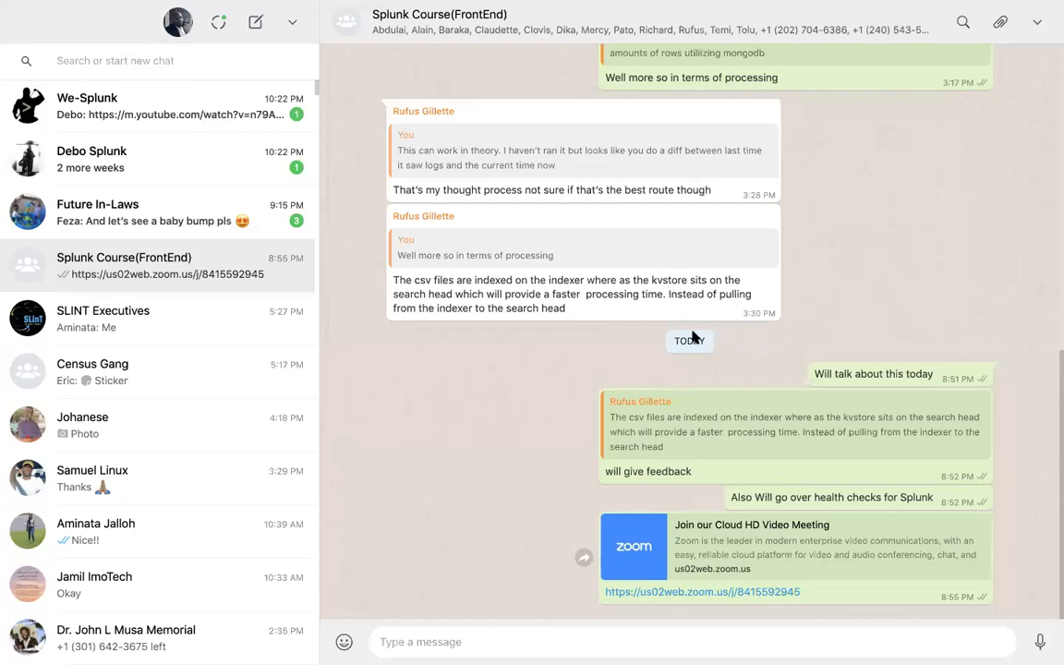
{"action": "scroll", "coordinate": [704, 320], "scroll_direction": "up", "scroll_amount": 10}
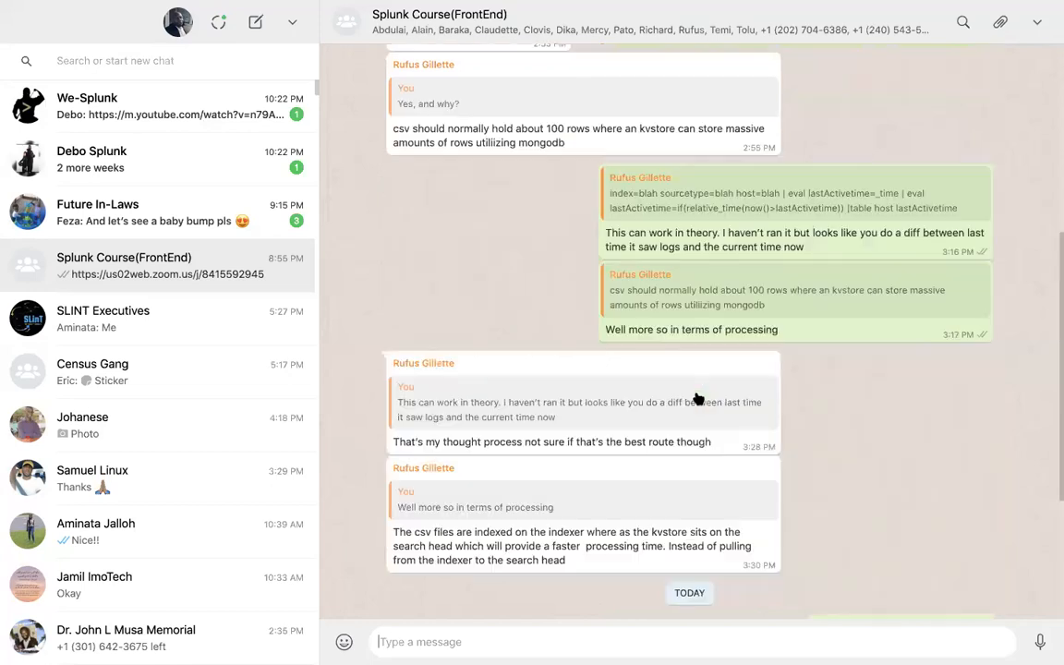
{"action": "scroll", "coordinate": [692, 388], "scroll_direction": "up", "scroll_amount": 2}
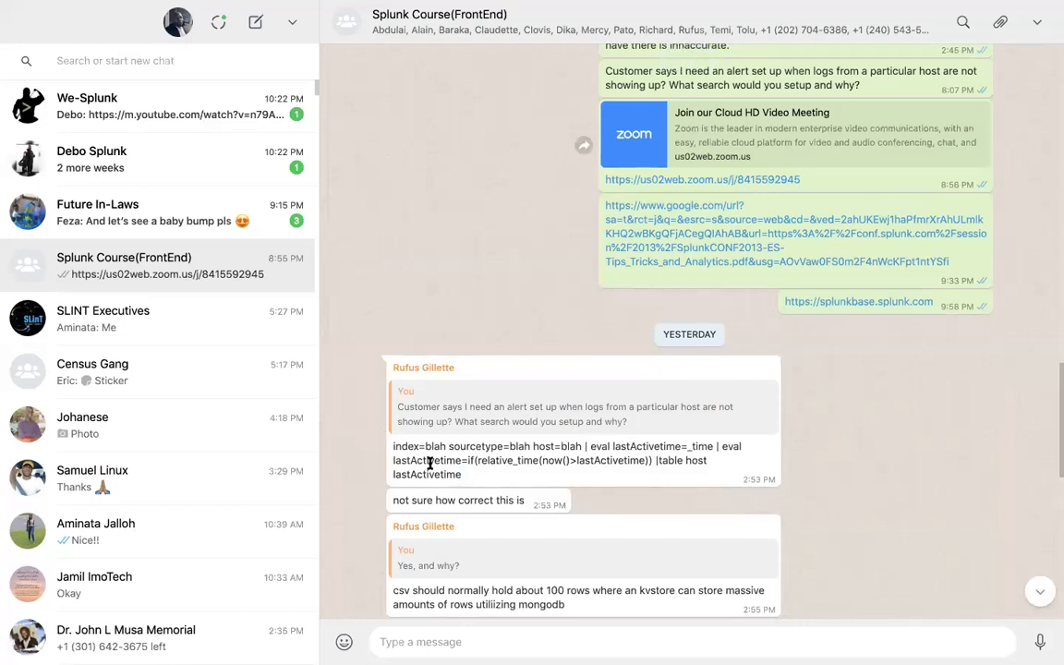
{"action": "left_click_drag", "start_coordinate": [476, 475], "coordinate": [395, 447]}
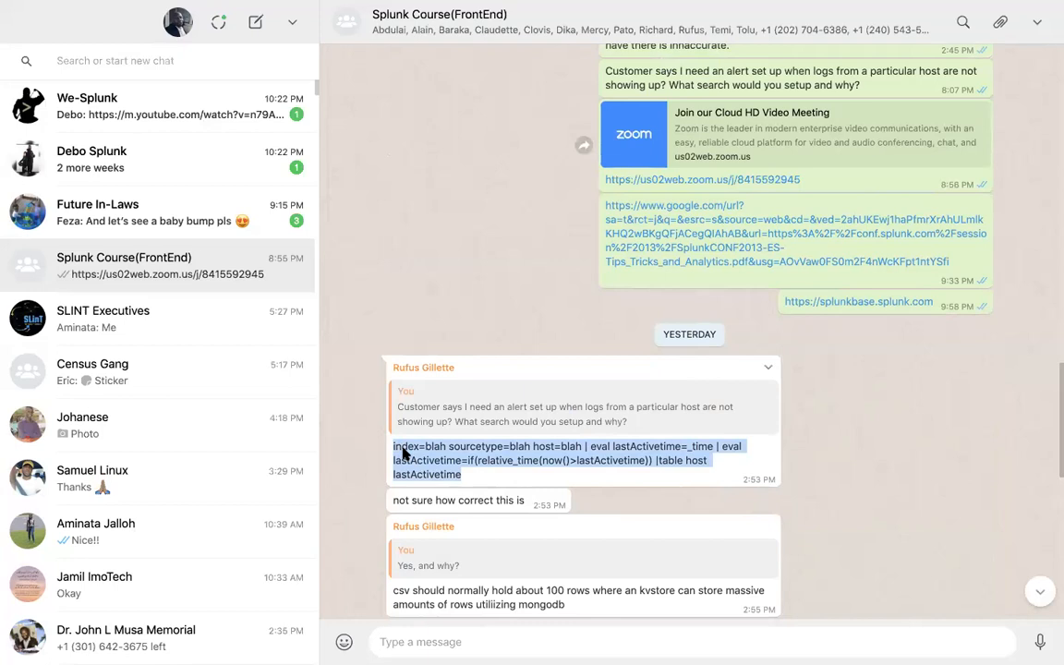
{"action": "right_click", "coordinate": [497, 460]}
{"action": "left_click", "coordinate": [525, 463]}
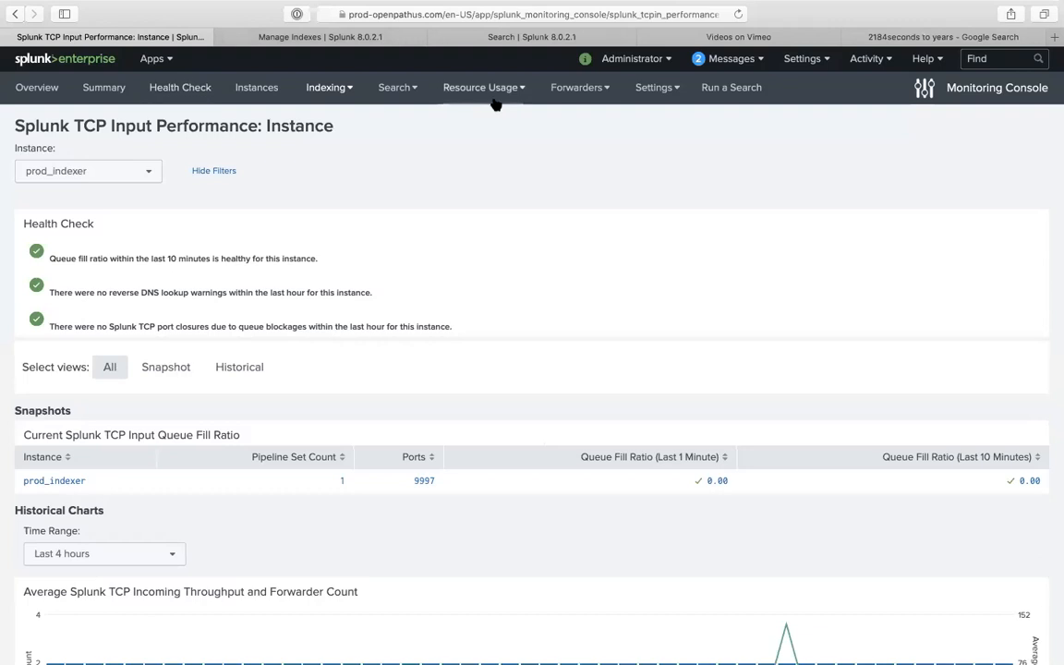
- Switch to Search & Reporting and paste the lastActivetime query into the search bar
{"action": "left_click", "coordinate": [134, 60]}
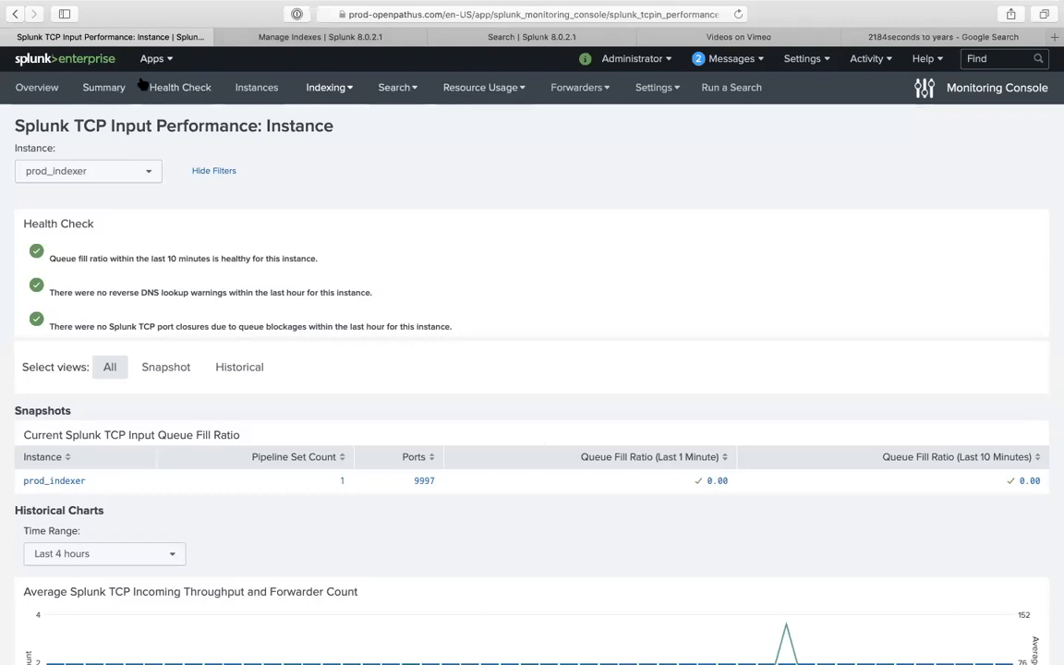
{"action": "left_click", "coordinate": [136, 90]}
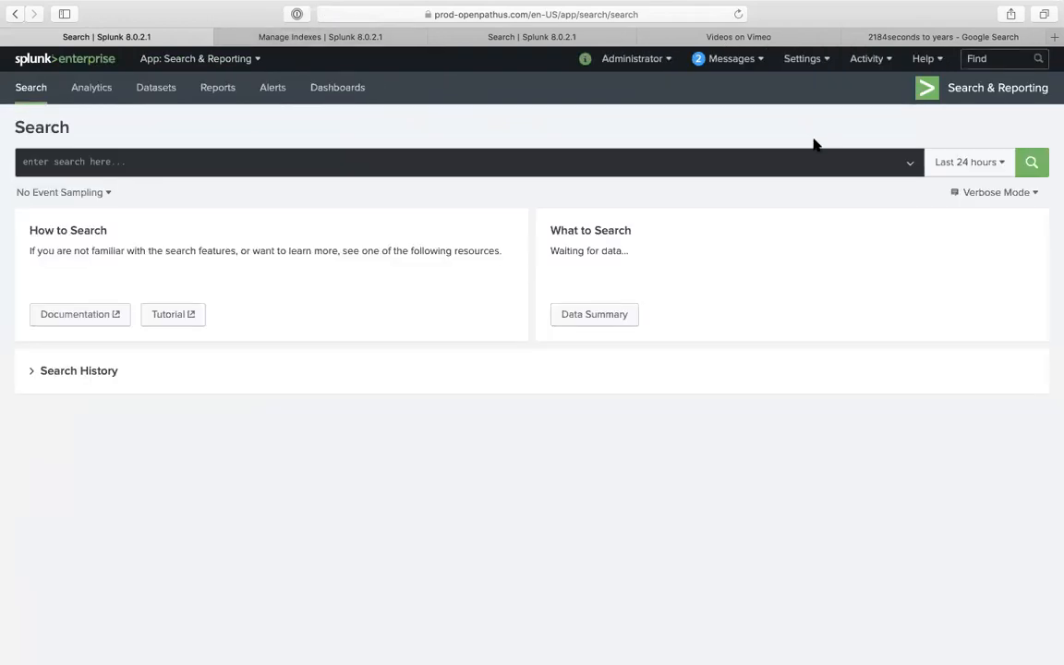
{"action": "left_click", "coordinate": [462, 164]}
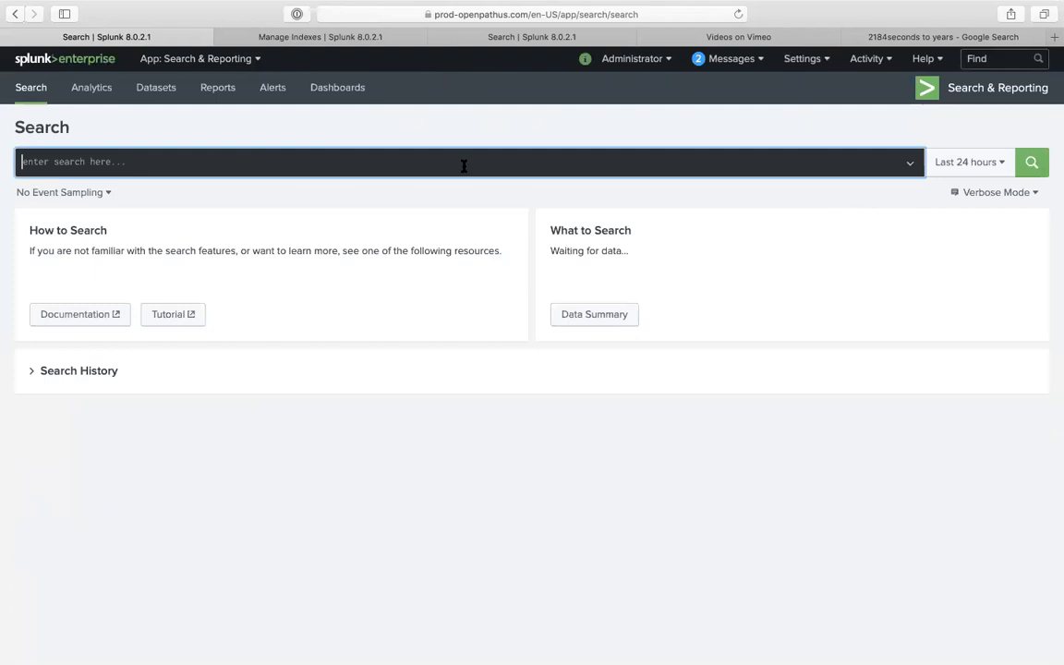
{"action": "key", "text": "super+v"}
- Replace the index, sourcetype and host placeholders with richino, * and *, and run it
{"action": "double_click", "coordinate": [60, 161]}
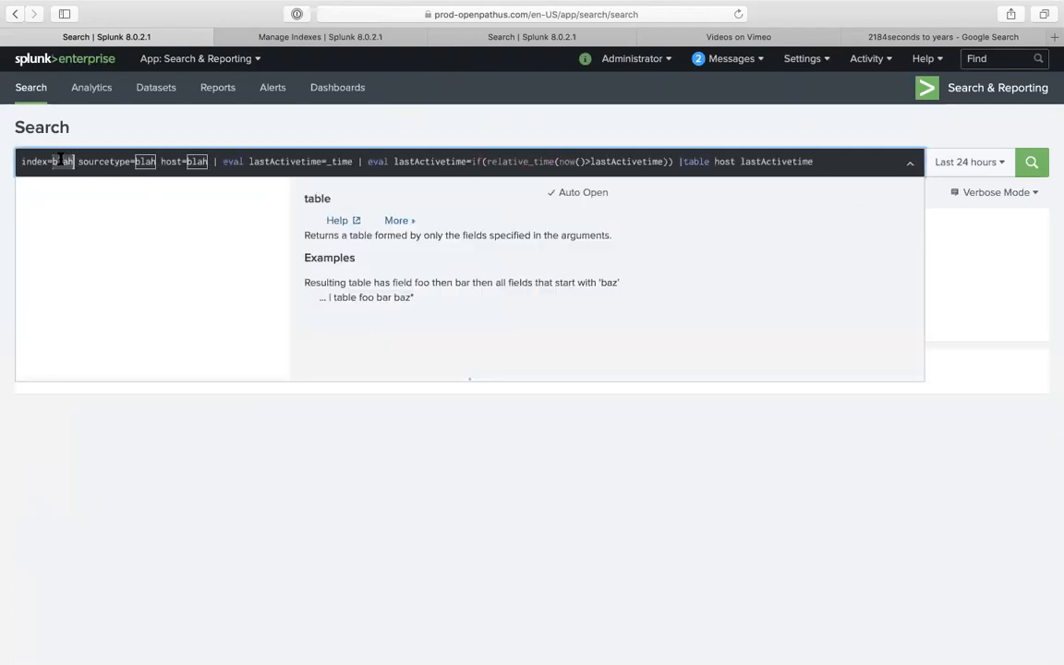
{"action": "type", "text": "richino"}
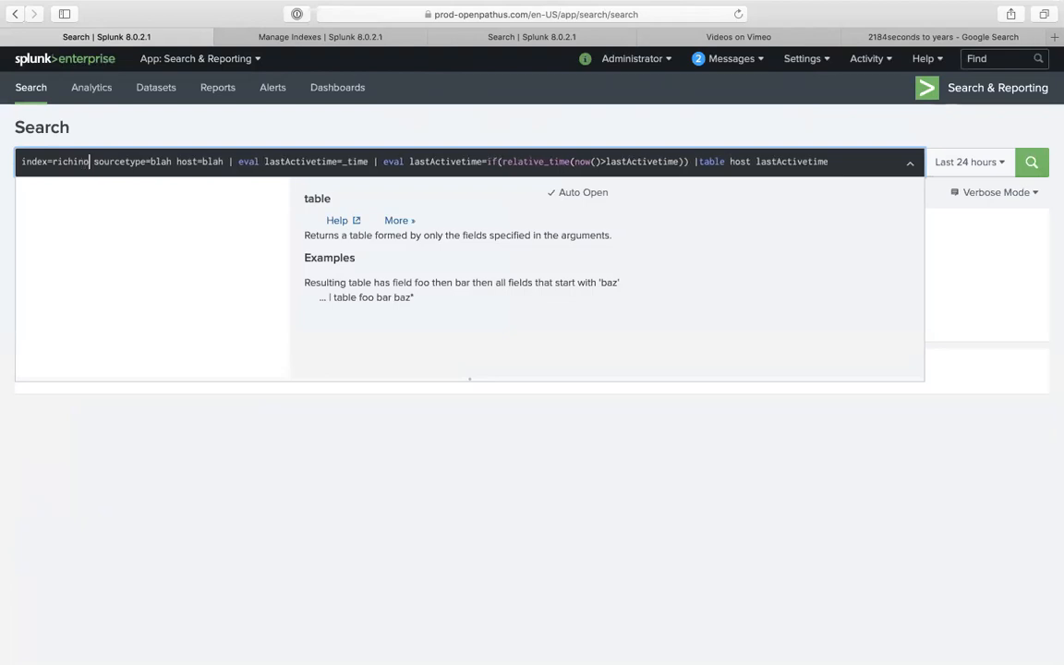
{"action": "double_click", "coordinate": [146, 162]}
{"action": "type", "text": "*"}
{"action": "double_click", "coordinate": [195, 161]}
{"action": "type", "text": "*"}
{"action": "left_click", "coordinate": [468, 161]}
{"action": "key", "text": "Return"}
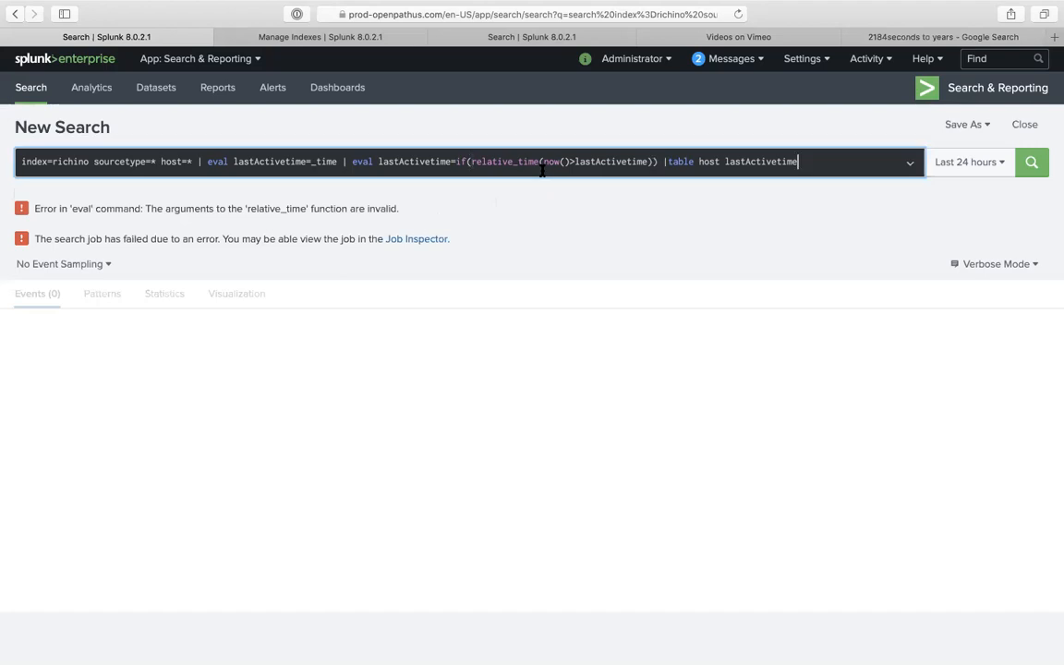
- Strip the relative_time wrapper and an extra parenthesis from the if, then rerun
{"action": "left_click", "coordinate": [649, 162]}
{"action": "left_click", "coordinate": [542, 161]}
{"action": "key", "text": "BackSpace"}
{"action": "key", "text": "BackSpace"}
{"action": "key", "text": "BackSpace"}
{"action": "key", "text": "BackSpace"}
{"action": "key", "text": "BackSpace"}
{"action": "key", "text": "BackSpace"}
{"action": "key", "text": "BackSpace"}
{"action": "key", "text": "BackSpace"}
{"action": "key", "text": "BackSpace"}
{"action": "key", "text": "BackSpace"}
{"action": "key", "text": "BackSpace"}
{"action": "key", "text": "BackSpace"}
{"action": "key", "text": "BackSpace"}
{"action": "key", "text": "BackSpace"}
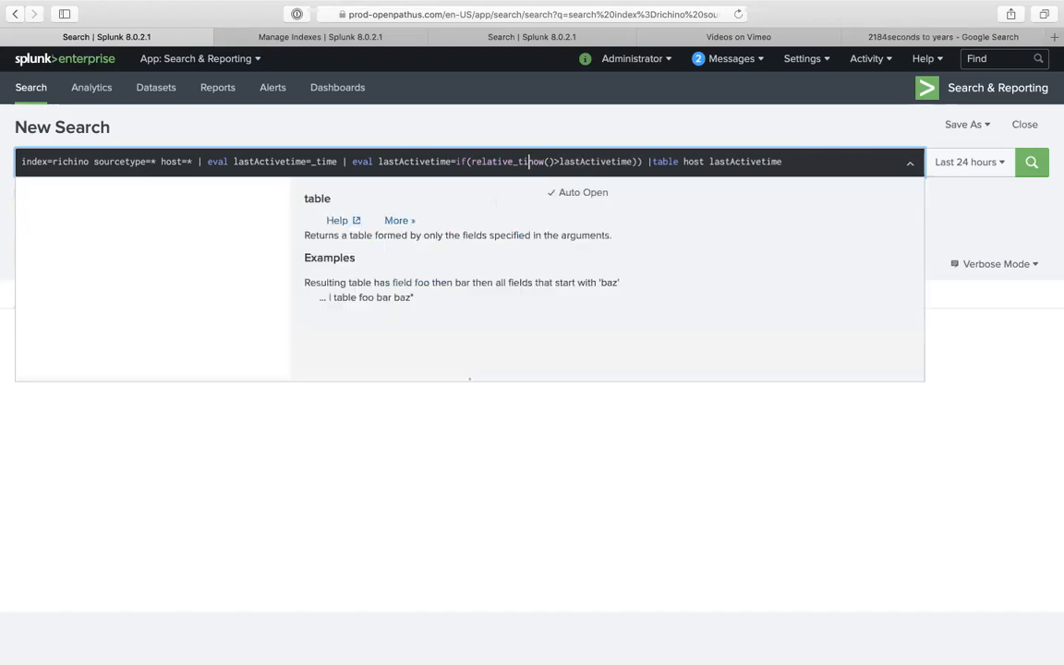
{"action": "key", "text": "BackSpace"}
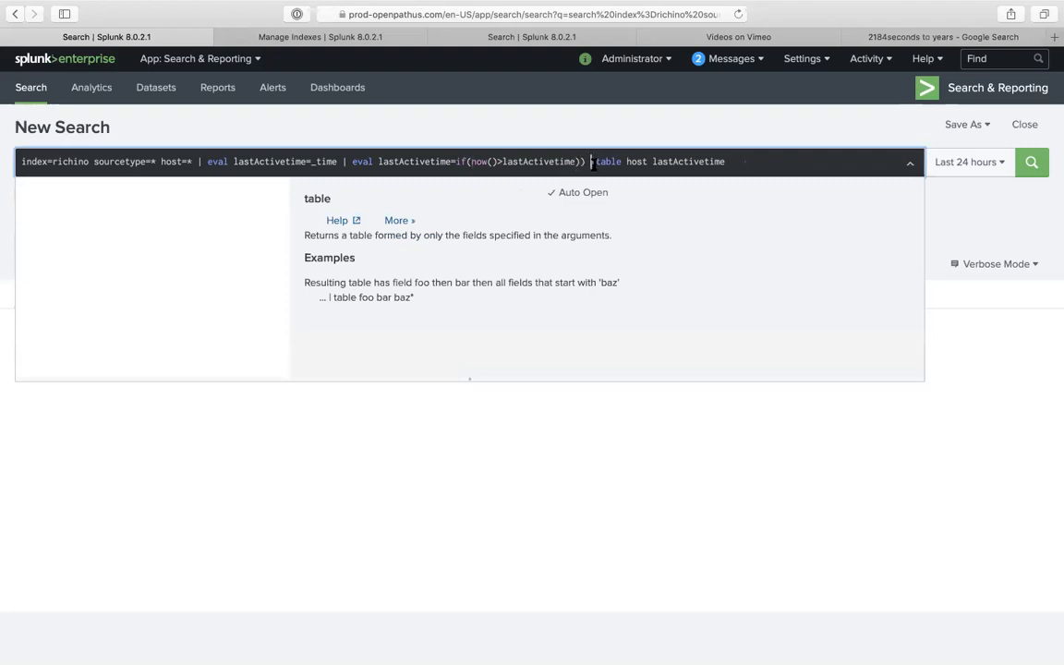
{"action": "left_click", "coordinate": [592, 163]}
{"action": "key", "text": "BackSpace"}
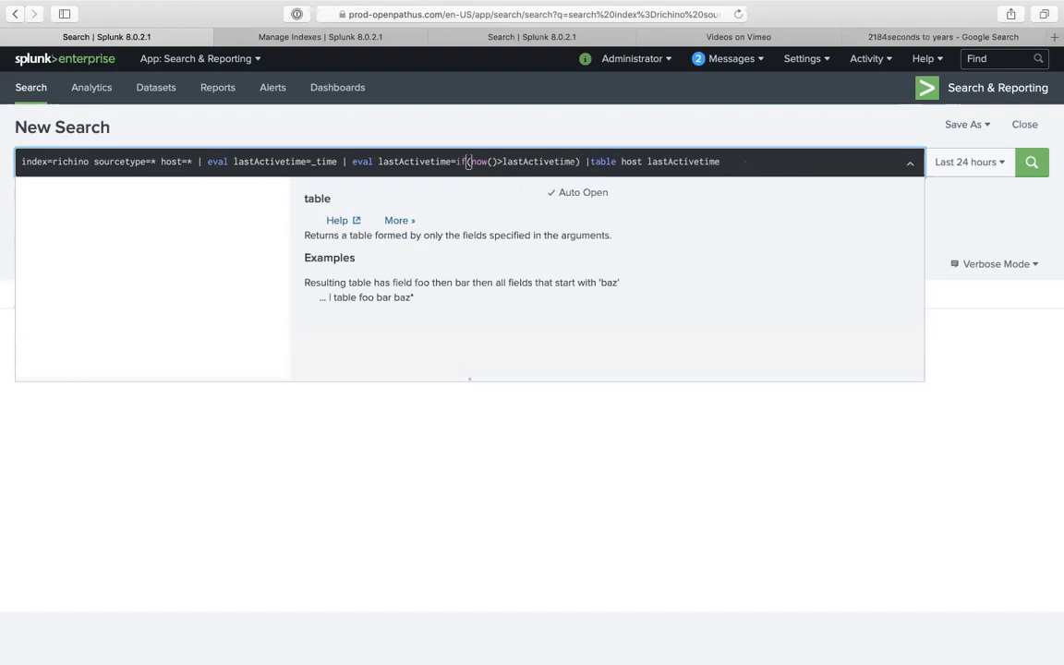
{"action": "key", "text": "Return"}
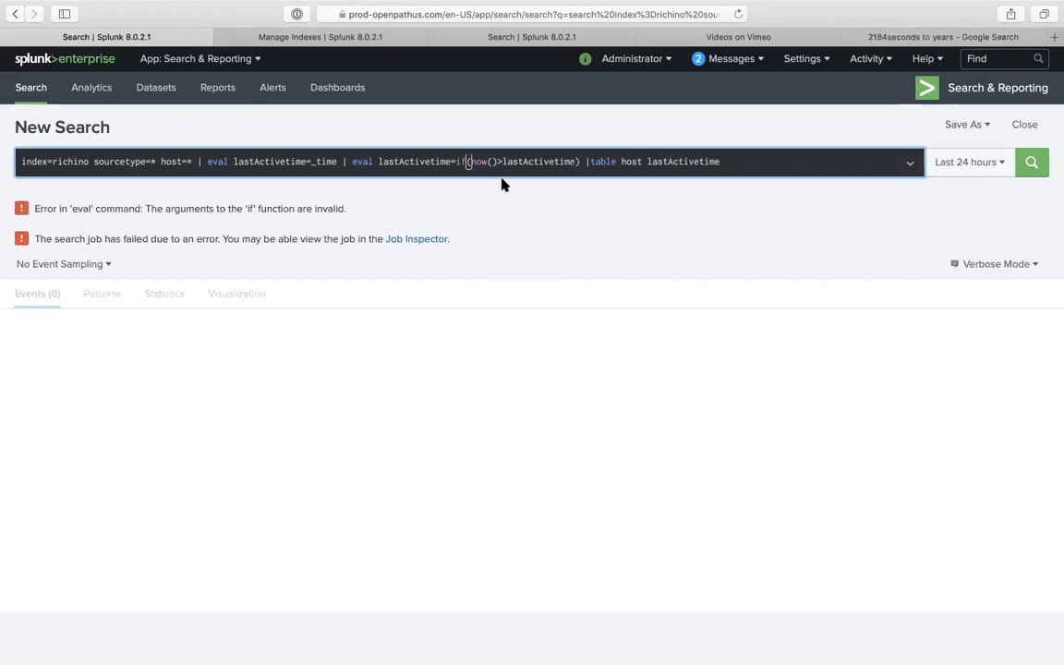
- Restore the relative_time( call and closing parentheses around the if condition
{"action": "left_click", "coordinate": [578, 161]}
{"action": "type", "text": ")"}
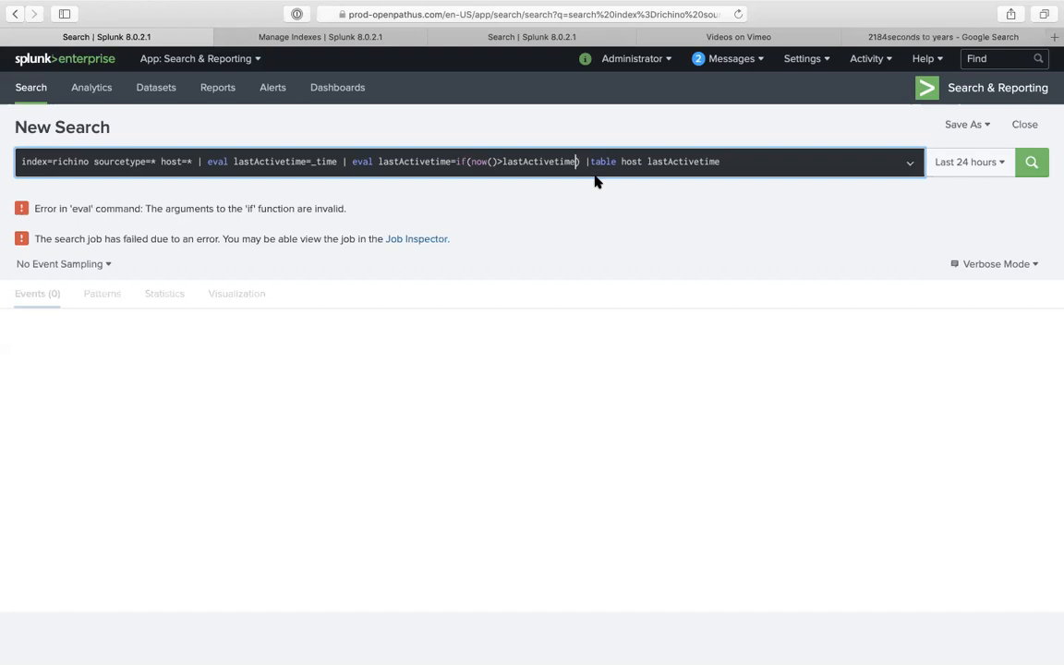
{"action": "left_click", "coordinate": [579, 162]}
{"action": "type", "text": ","}
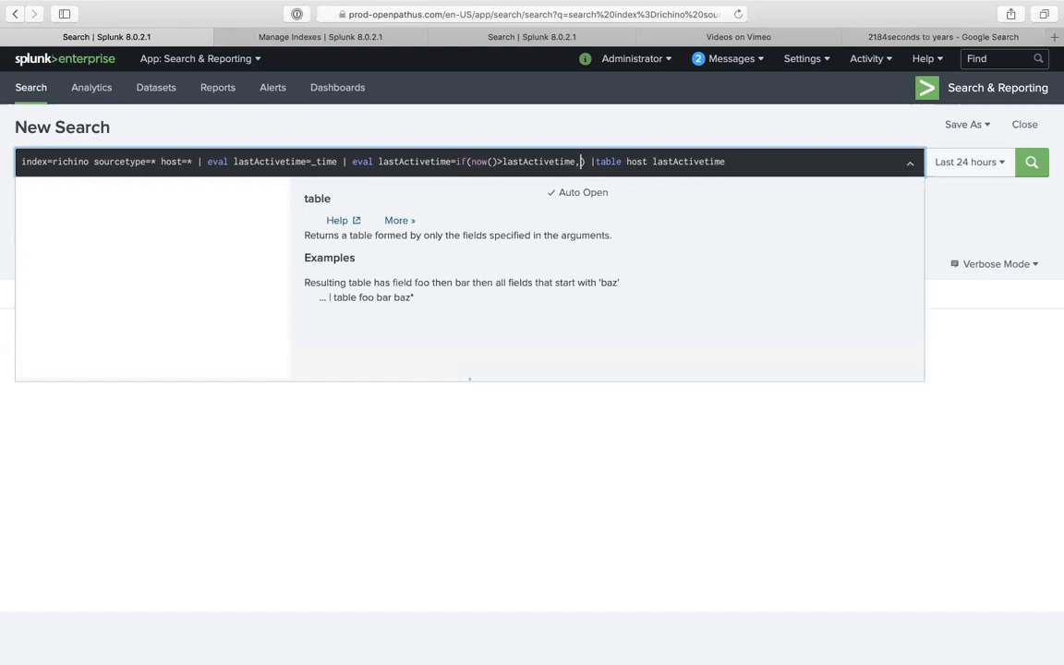
{"action": "key", "text": "BackSpace"}
{"action": "type", "text": ")"}
{"action": "key", "text": "alt+Left"}
{"action": "key", "text": "alt+Left"}
{"action": "type", "text": "relative_time("}
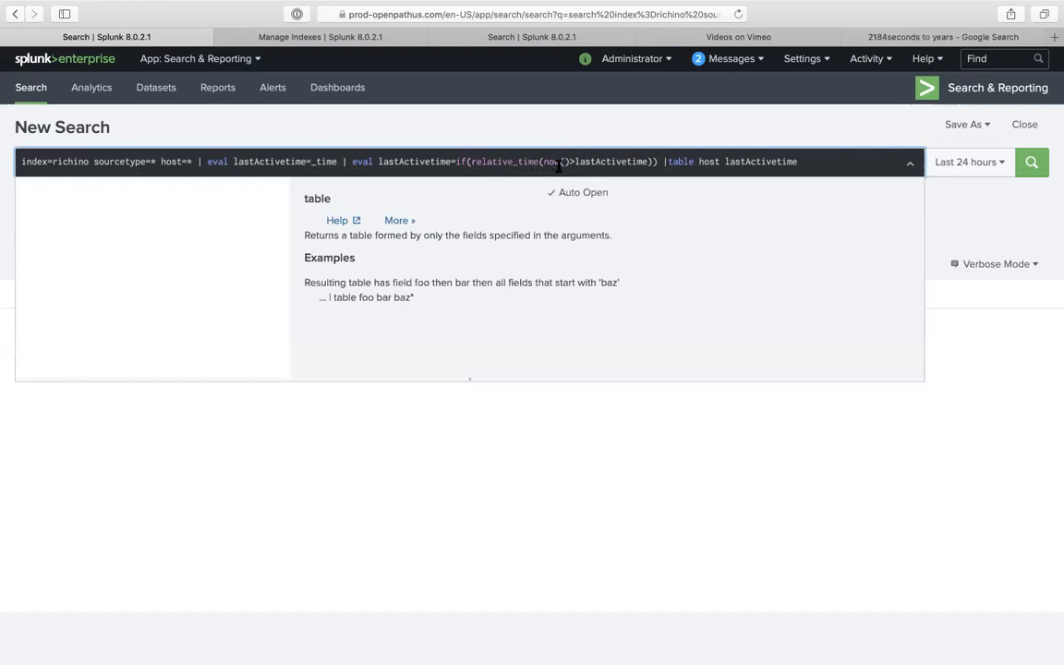
{"action": "left_click_drag", "start_coordinate": [456, 163], "coordinate": [465, 163]}
{"action": "left_click", "coordinate": [653, 163]}
{"action": "left_click", "coordinate": [630, 122]}
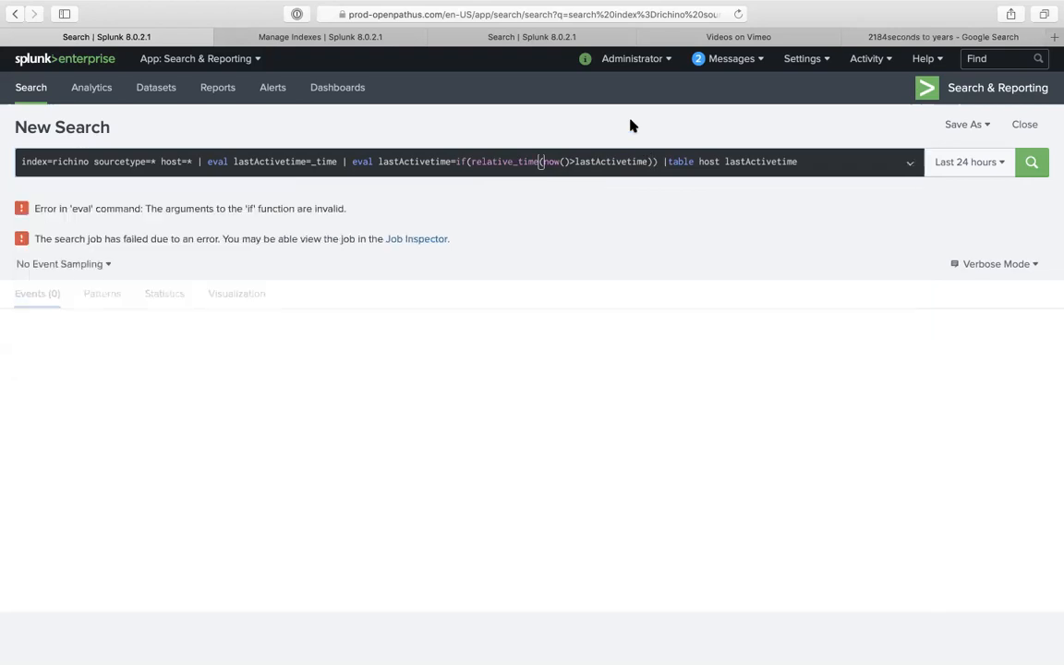
{"action": "left_click", "coordinate": [652, 163]}
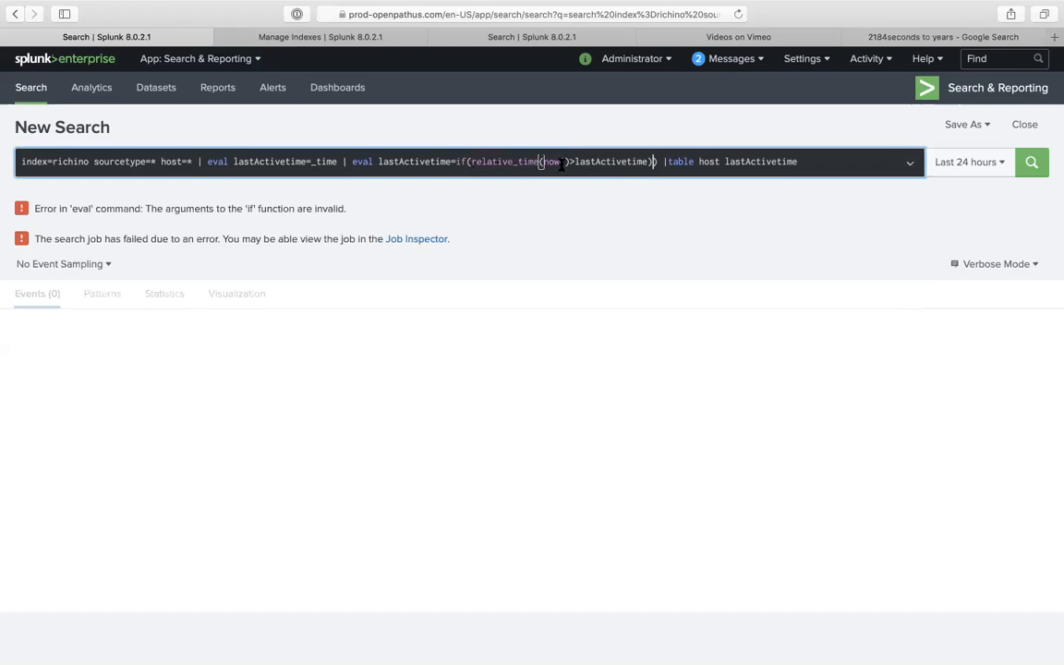
- Delete everything after the first eval, rerun, and set the time range to Last 7 days
{"action": "left_click_drag", "start_coordinate": [541, 162], "coordinate": [517, 161]}
{"action": "left_click_drag", "start_coordinate": [343, 161], "coordinate": [591, 256]}
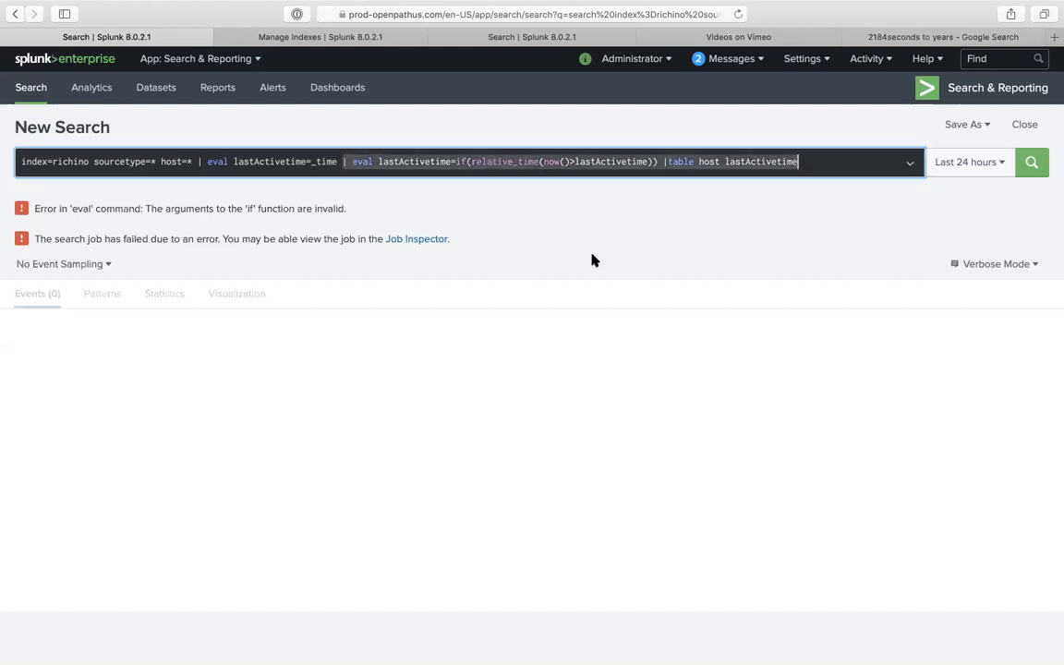
{"action": "key", "text": "BackSpace"}
{"action": "key", "text": "Return"}
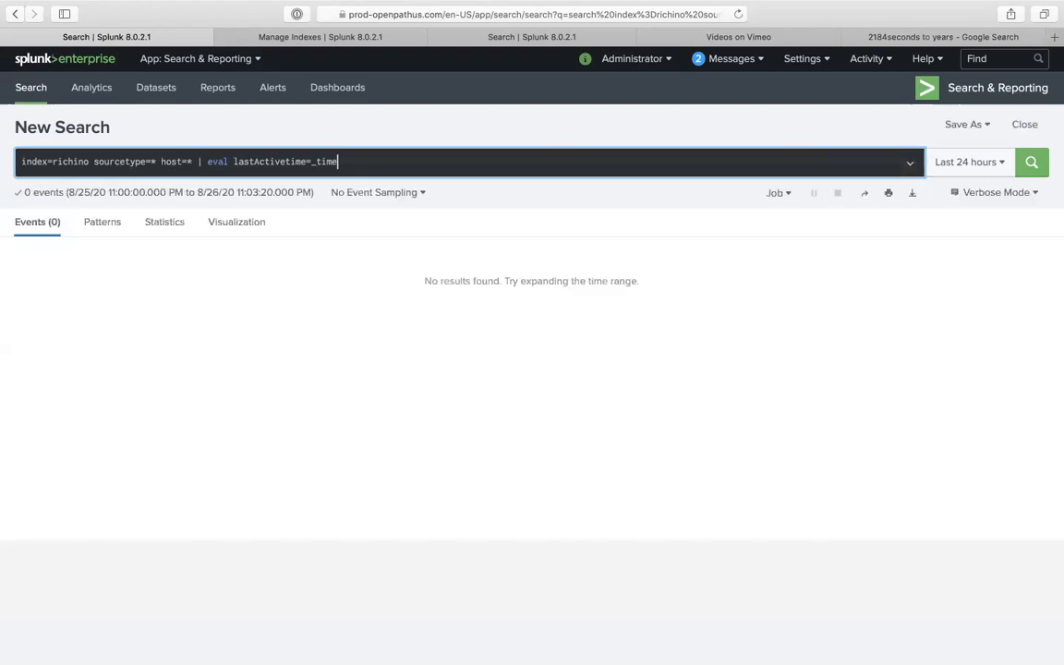
{"action": "left_click", "coordinate": [943, 162]}
{"action": "left_click", "coordinate": [843, 302]}
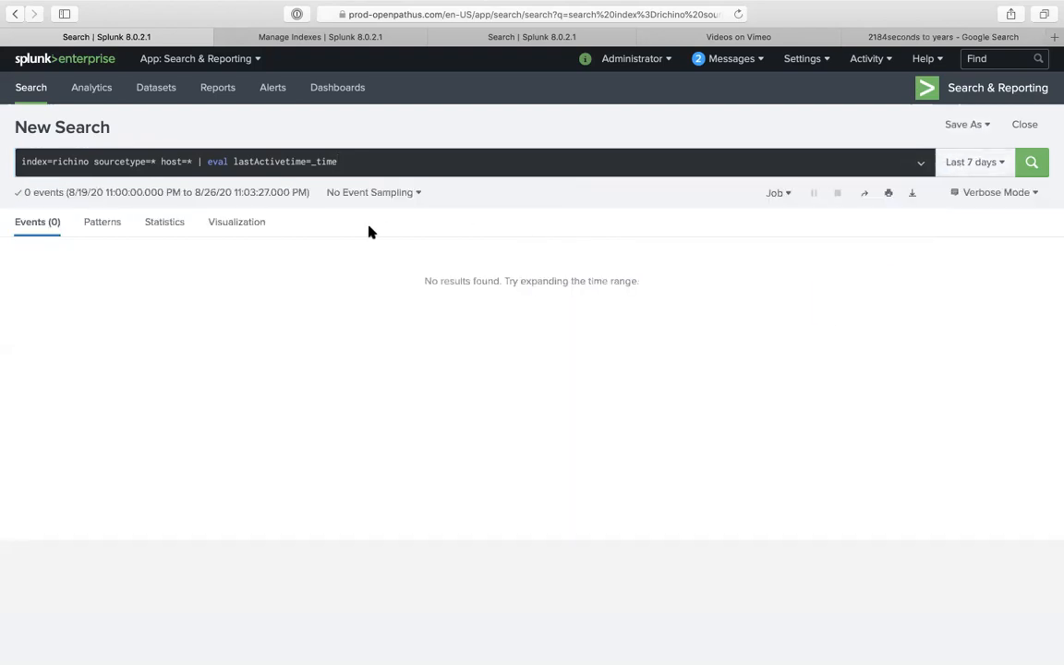
{"action": "left_click", "coordinate": [90, 161]}
- Change the index to richino* and run the search, checking the host field summary
{"action": "type", "text": "*"}
{"action": "key", "text": "Return"}
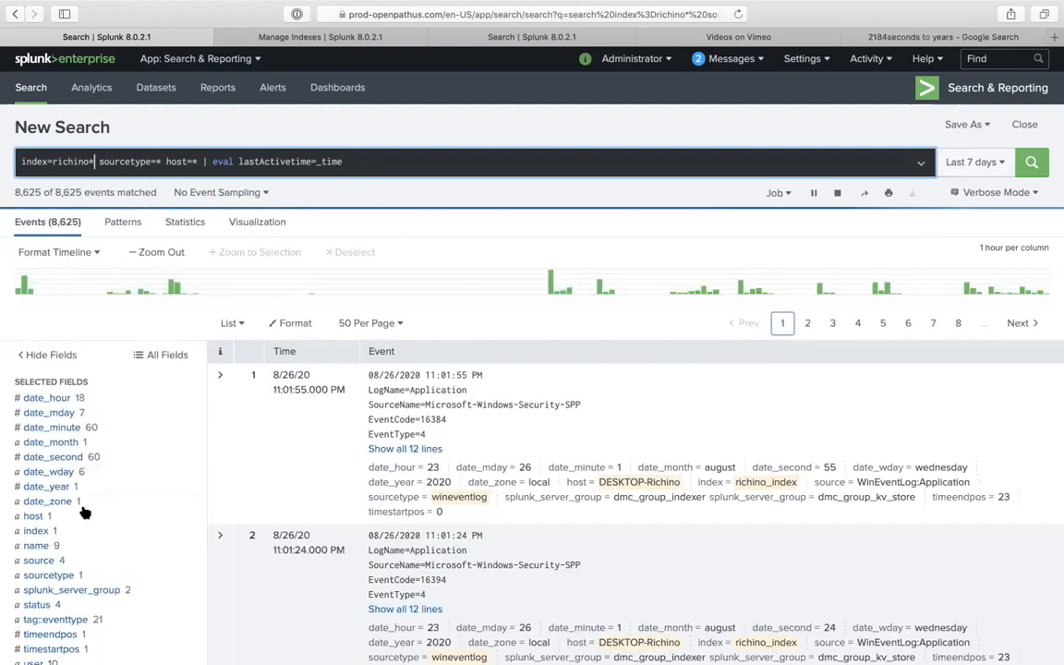
{"action": "left_click", "coordinate": [76, 515]}
{"action": "left_click", "coordinate": [416, 159]}
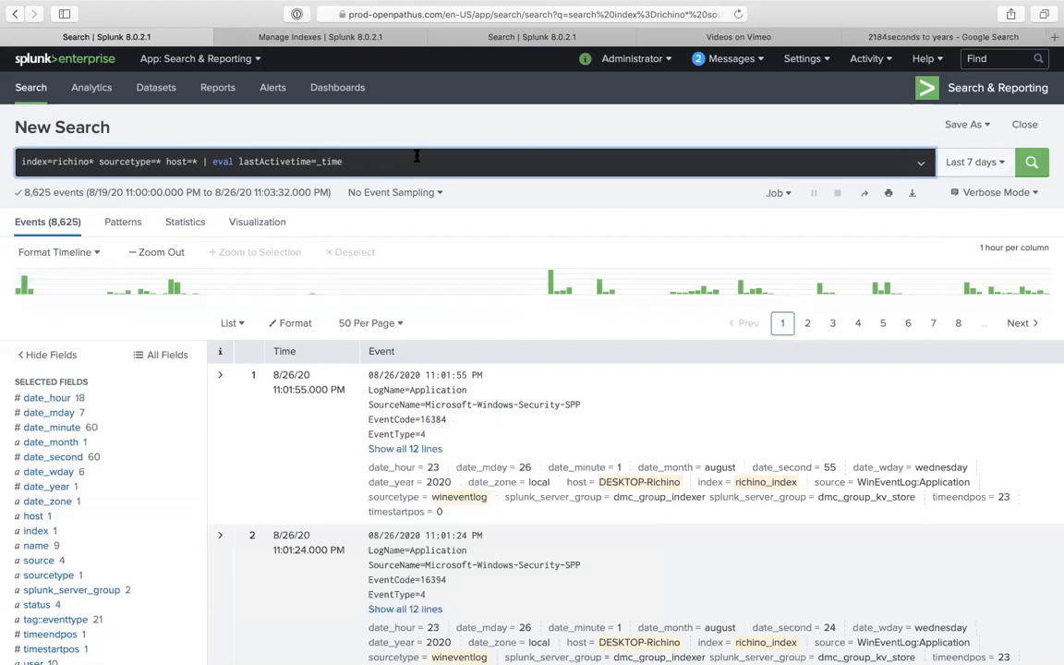
- Scroll Interesting Fields and view the top values of lastActivetime
{"action": "left_click", "coordinate": [296, 165]}
{"action": "scroll", "coordinate": [55, 573], "scroll_direction": "down", "scroll_amount": 4}
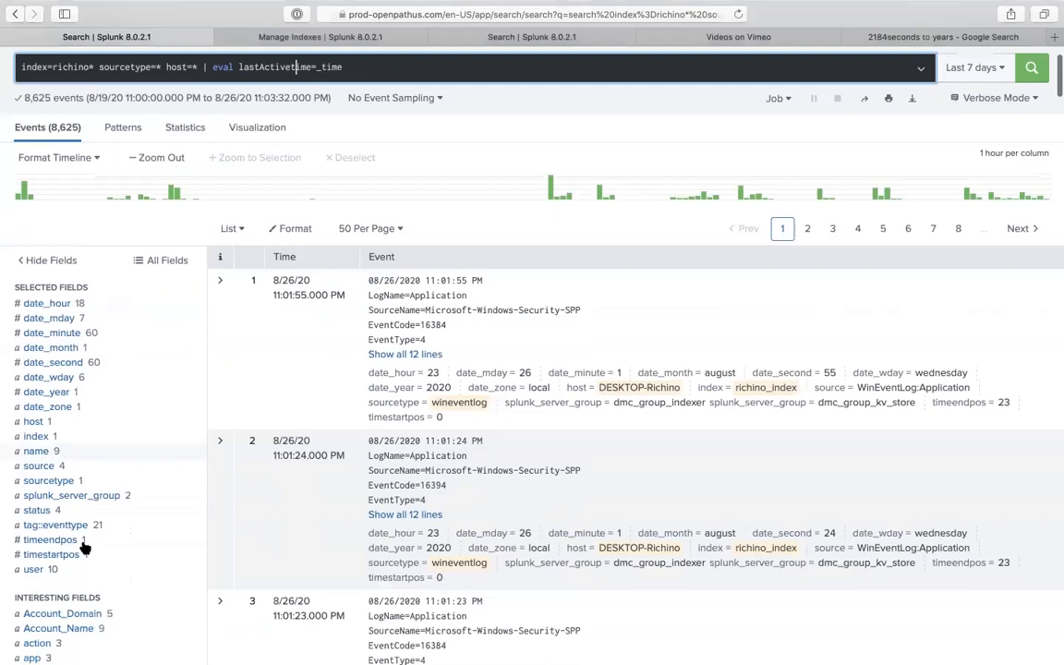
{"action": "scroll", "coordinate": [64, 600], "scroll_direction": "down", "scroll_amount": 4}
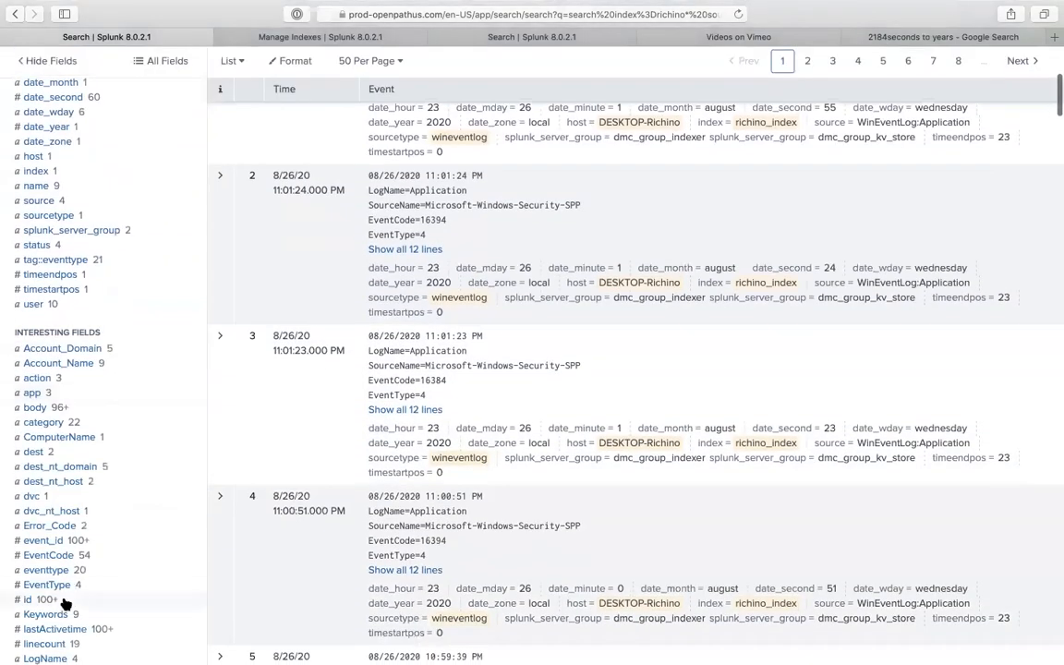
{"action": "scroll", "coordinate": [64, 602], "scroll_direction": "down", "scroll_amount": 1}
{"action": "scroll", "coordinate": [70, 572], "scroll_direction": "down", "scroll_amount": 1}
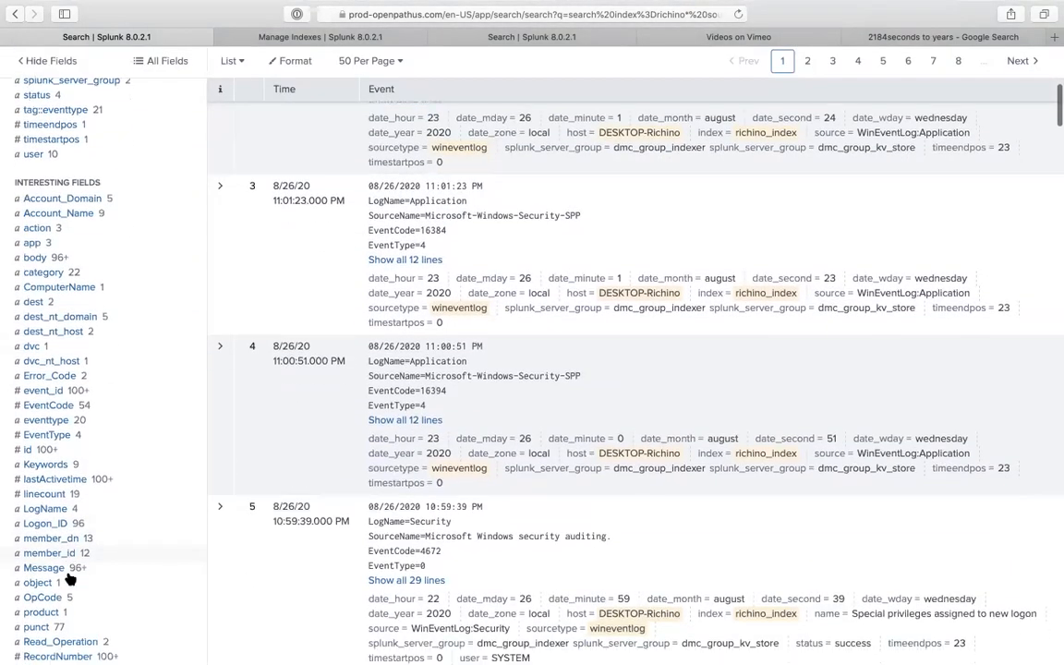
{"action": "left_click", "coordinate": [72, 474]}
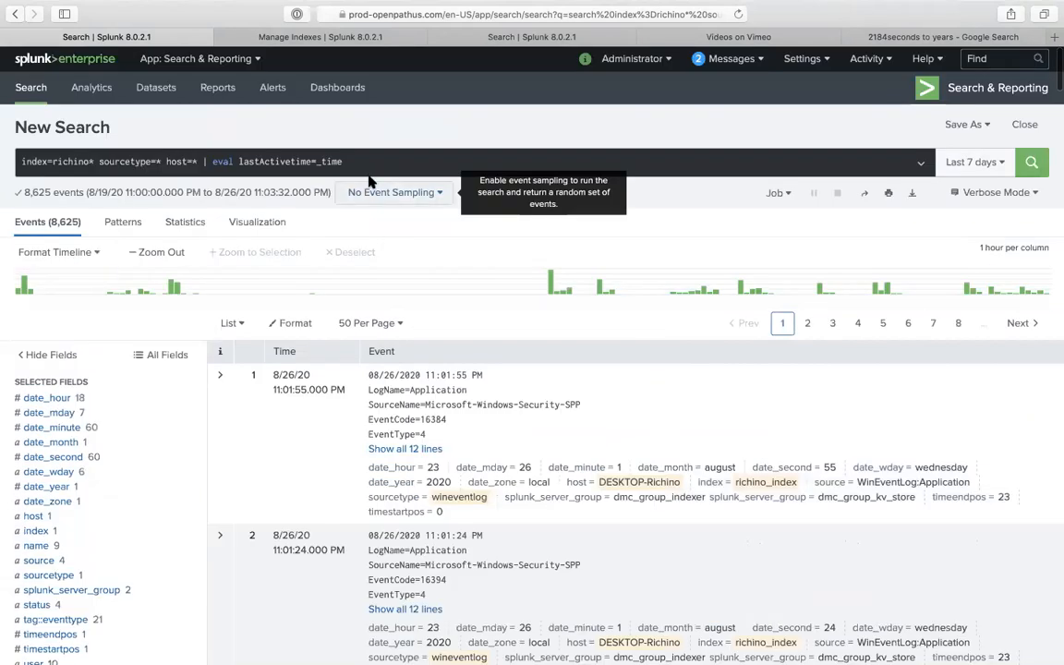
{"action": "left_click", "coordinate": [368, 163]}
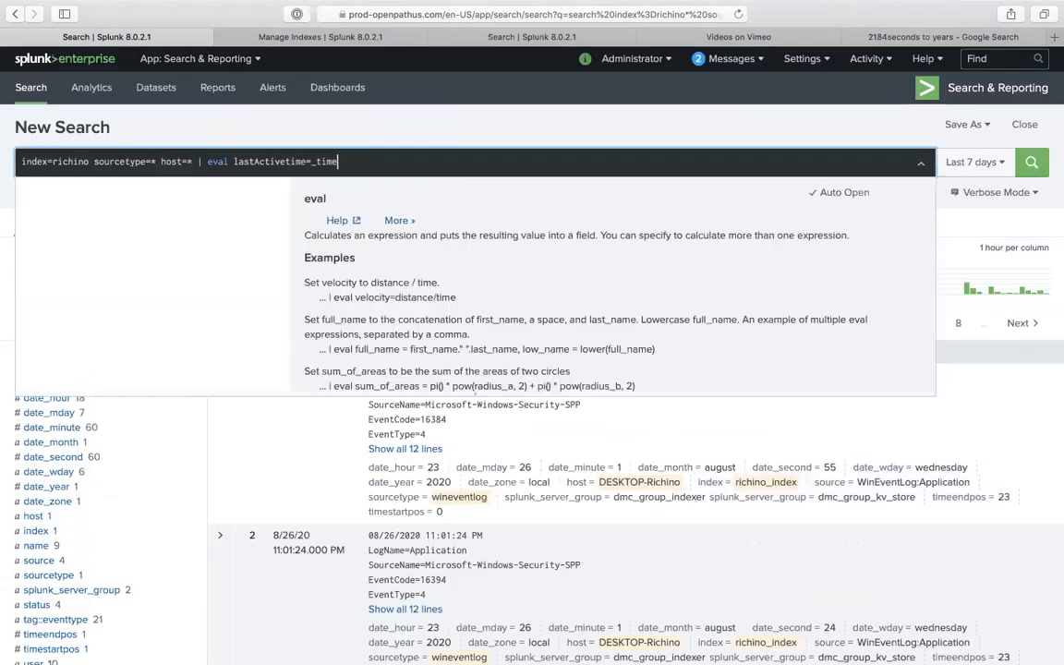
- Paste back the eval and table lines, add * to richino, and remove relative_time from the if
{"action": "type", "text": "| eval lastActivetime=if(relative_time(now()>lastActivetime)) |table host lastActivetime"}
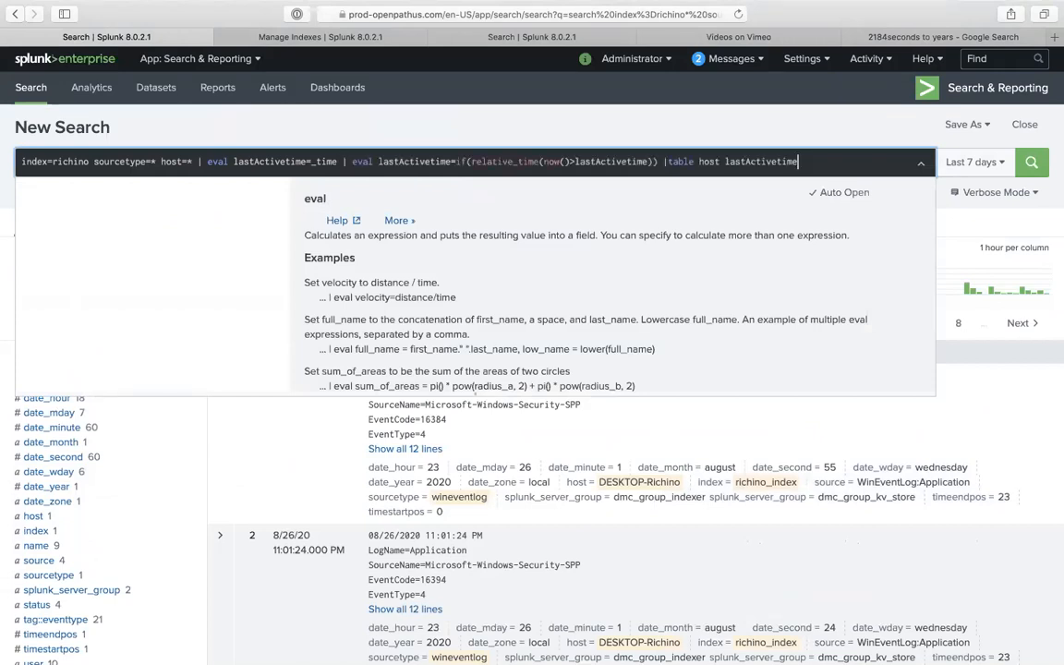
{"action": "left_click", "coordinate": [93, 161]}
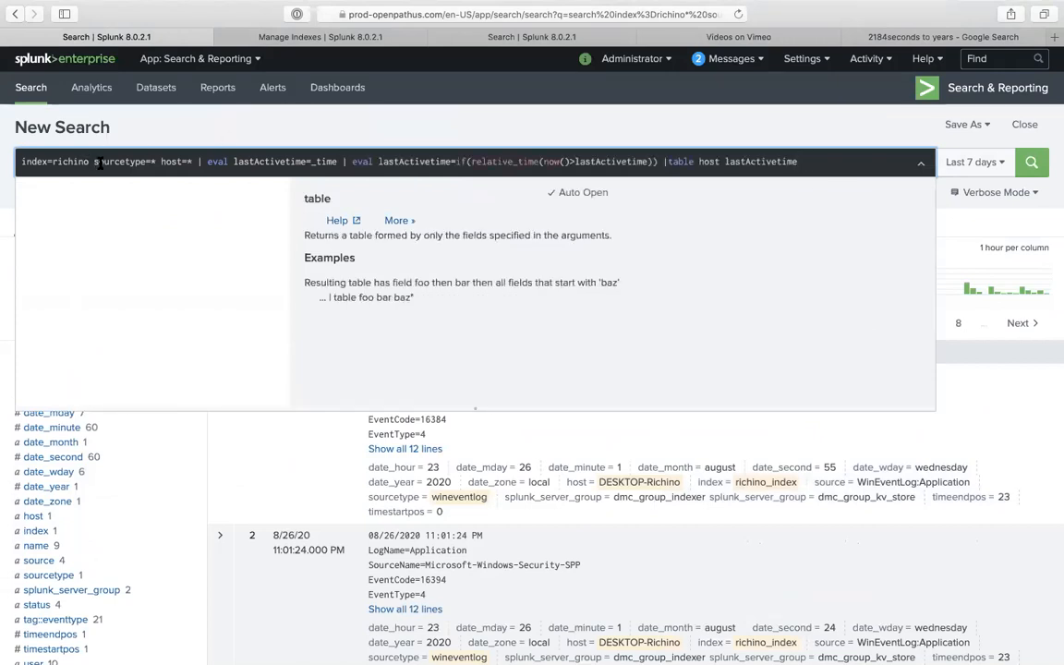
{"action": "type", "text": "*"}
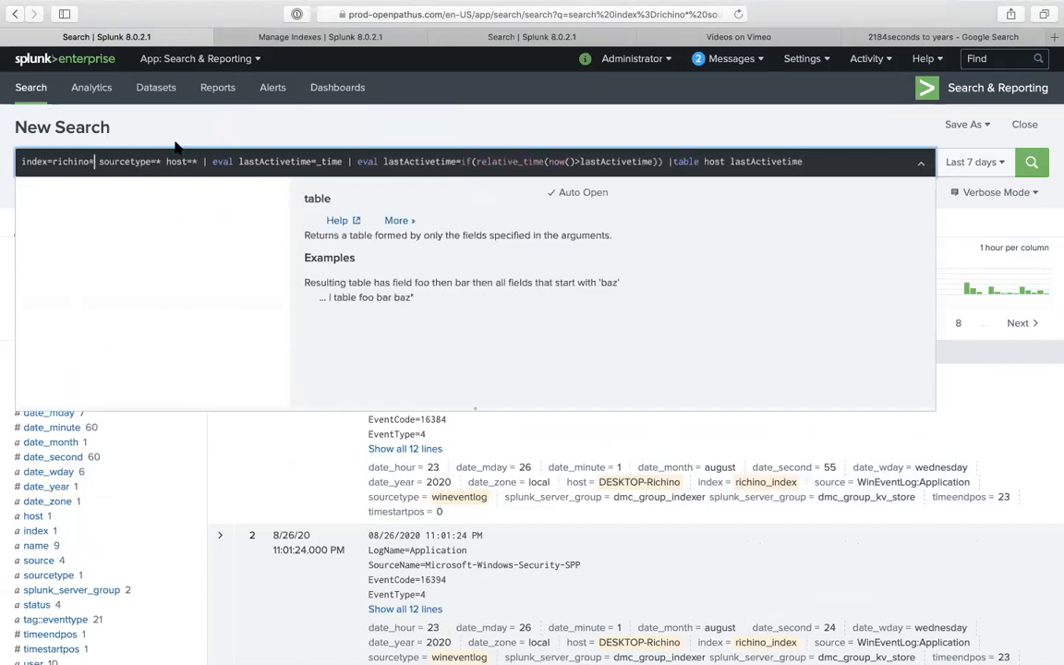
{"action": "left_click", "coordinate": [475, 161]}
{"action": "left_click", "coordinate": [503, 119]}
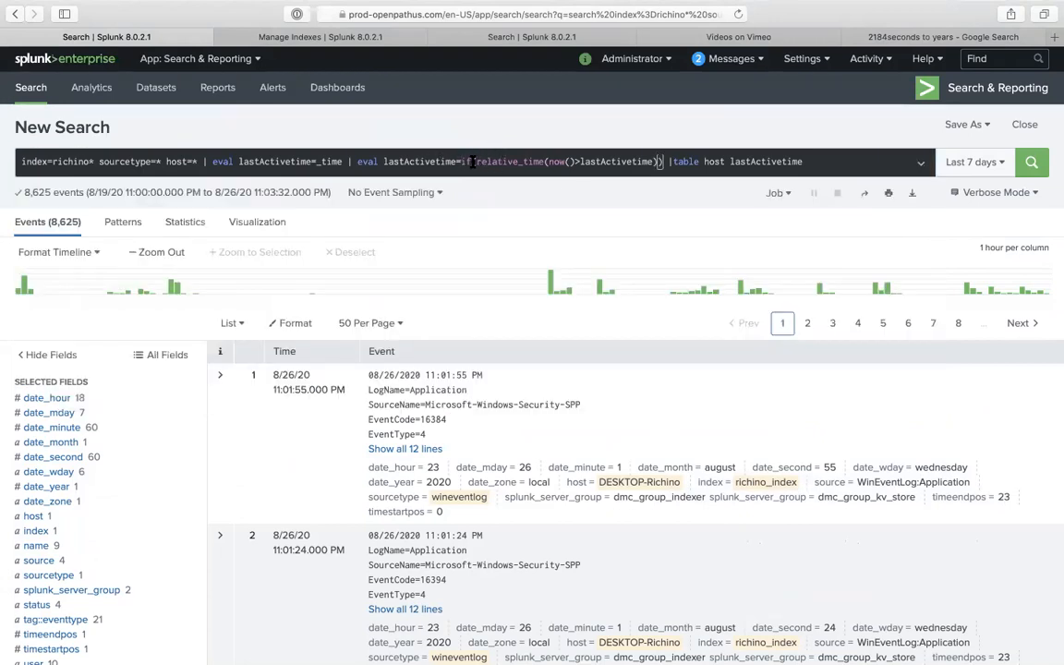
{"action": "left_click_drag", "start_coordinate": [476, 161], "coordinate": [545, 162]}
{"action": "key", "text": "BackSpace"}
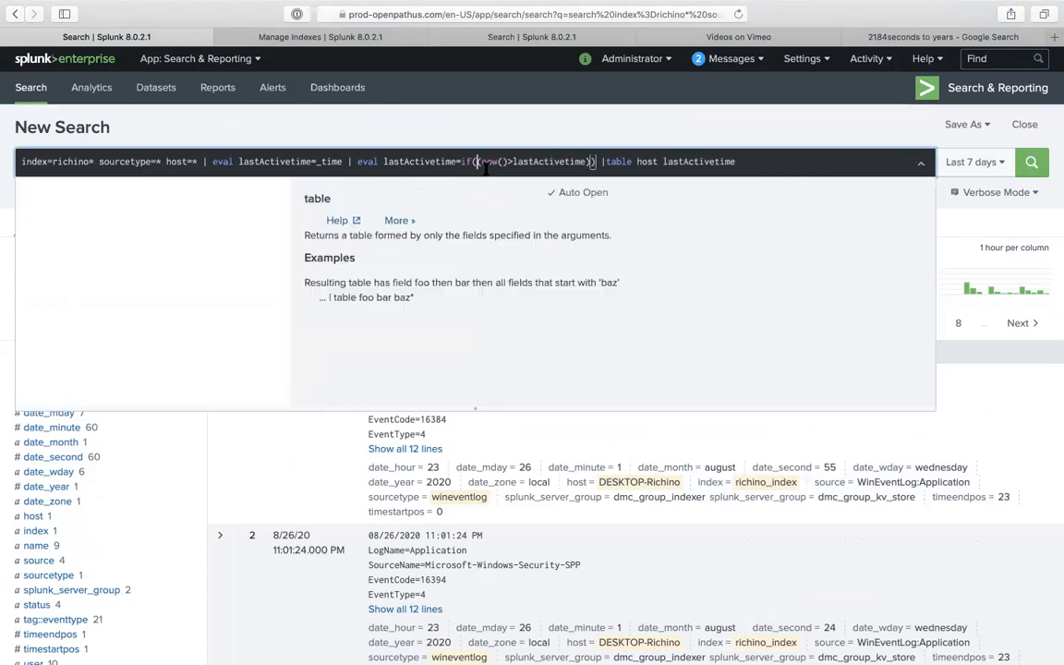
{"action": "key", "text": "Delete"}
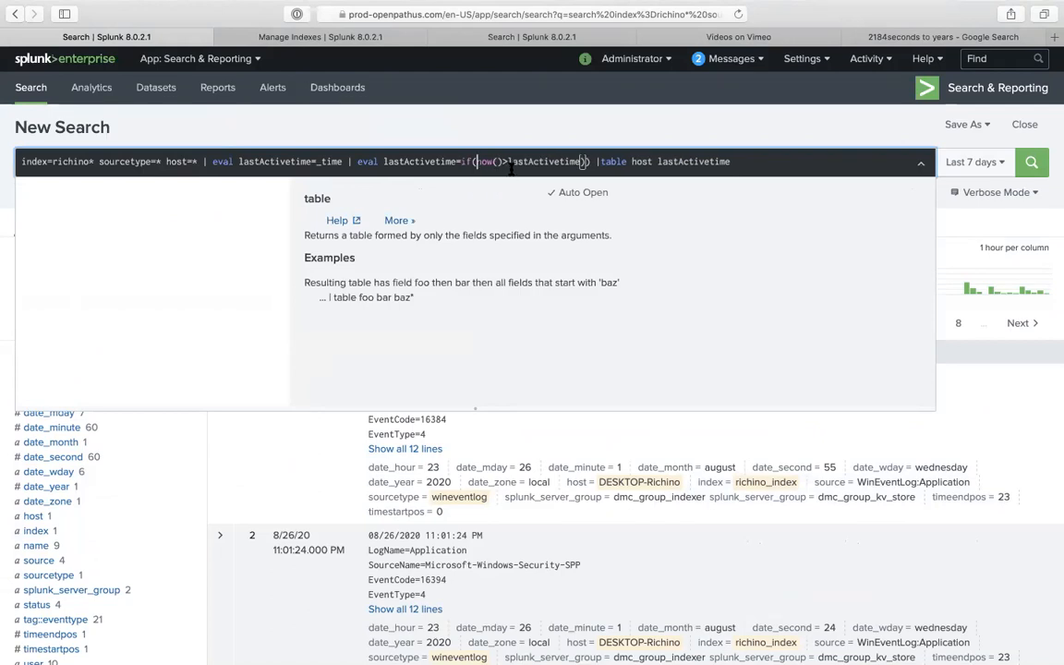
{"action": "left_click", "coordinate": [591, 161]}
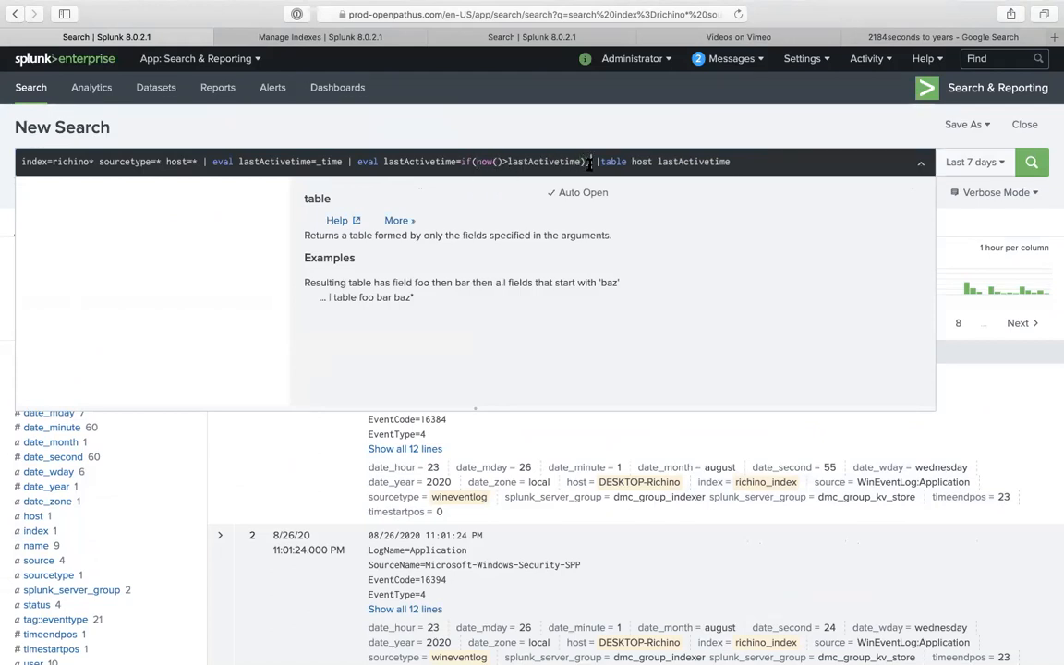
{"action": "key", "text": "BackSpace"}
{"action": "type", "text": "<"}
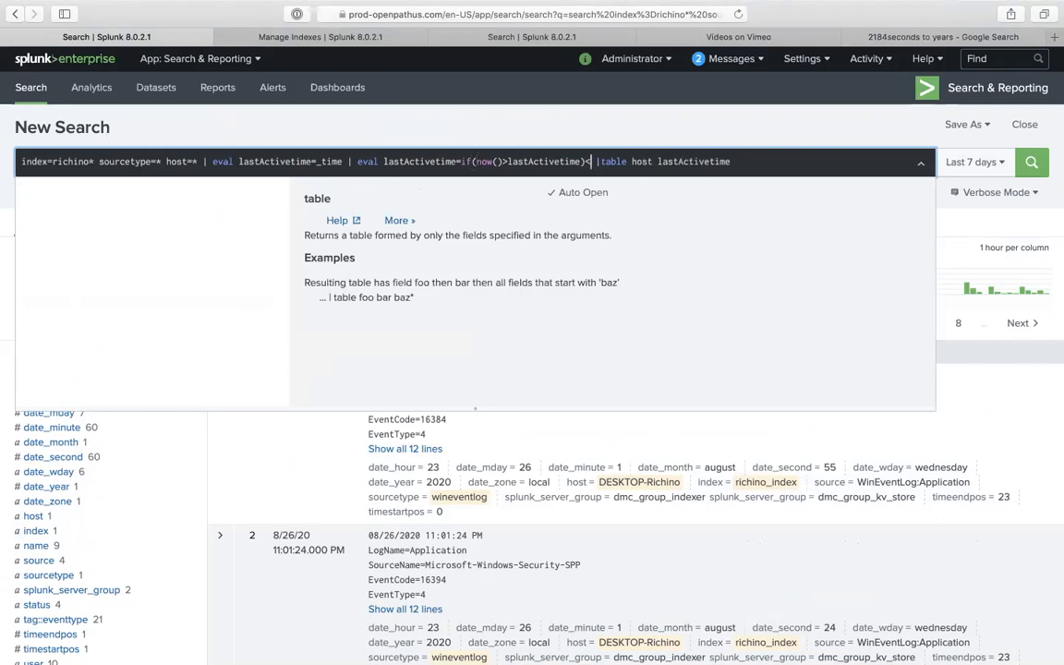
{"action": "key", "text": "BackSpace"}
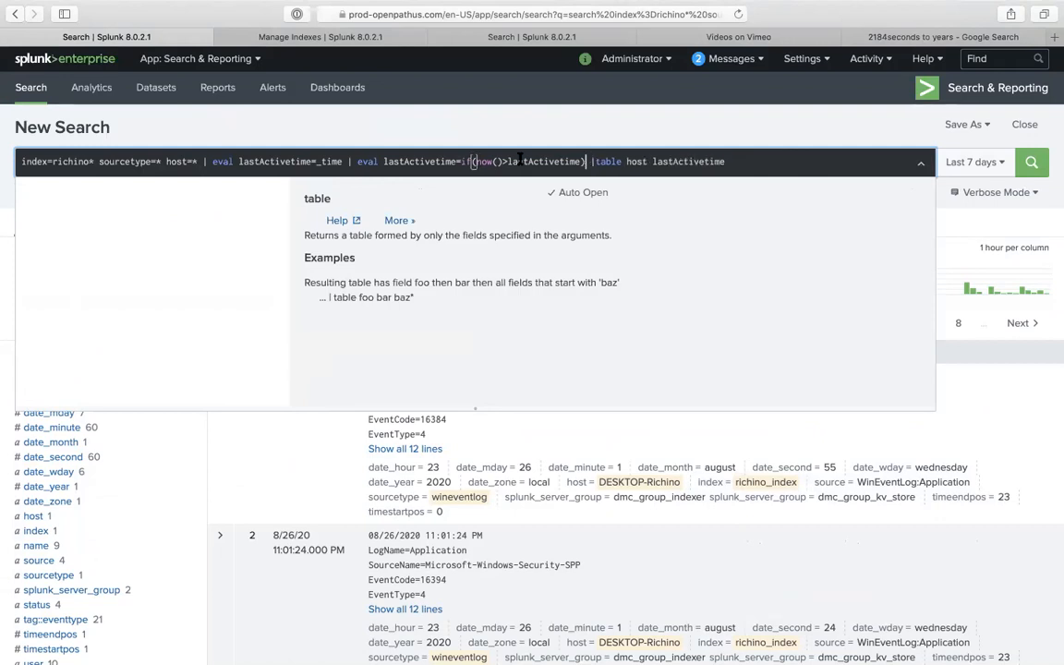
- Move the '| table host lastActivetime' command onto the end of line one
{"action": "left_click", "coordinate": [345, 161]}
{"action": "key", "text": "shift+Return"}
{"action": "type", "text": "| table"}
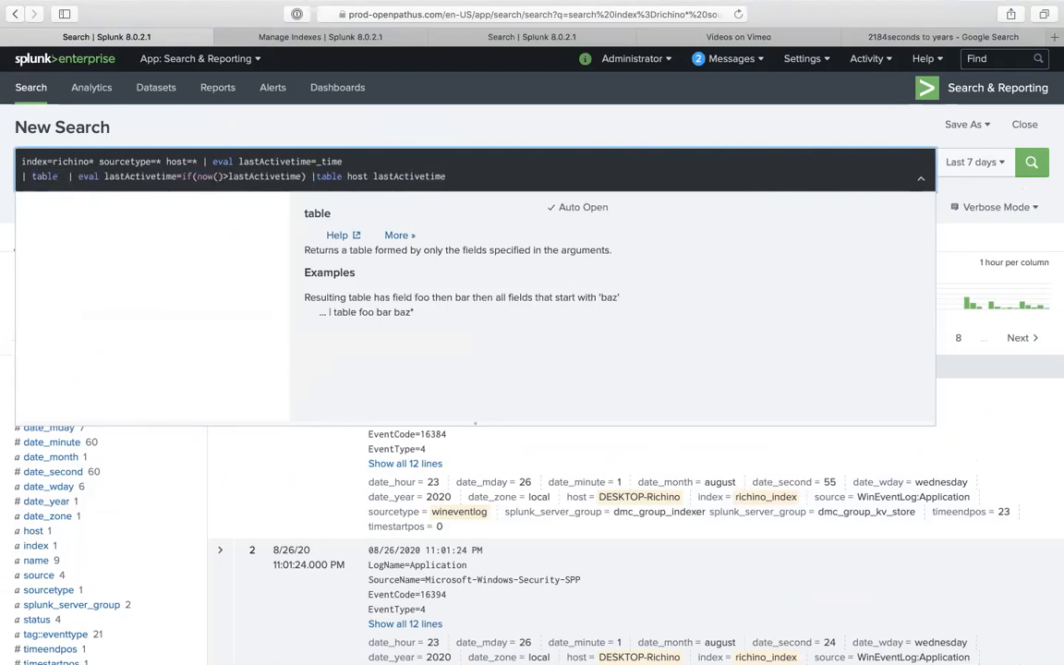
{"action": "key", "text": "BackSpace"}
{"action": "key", "text": "BackSpace"}
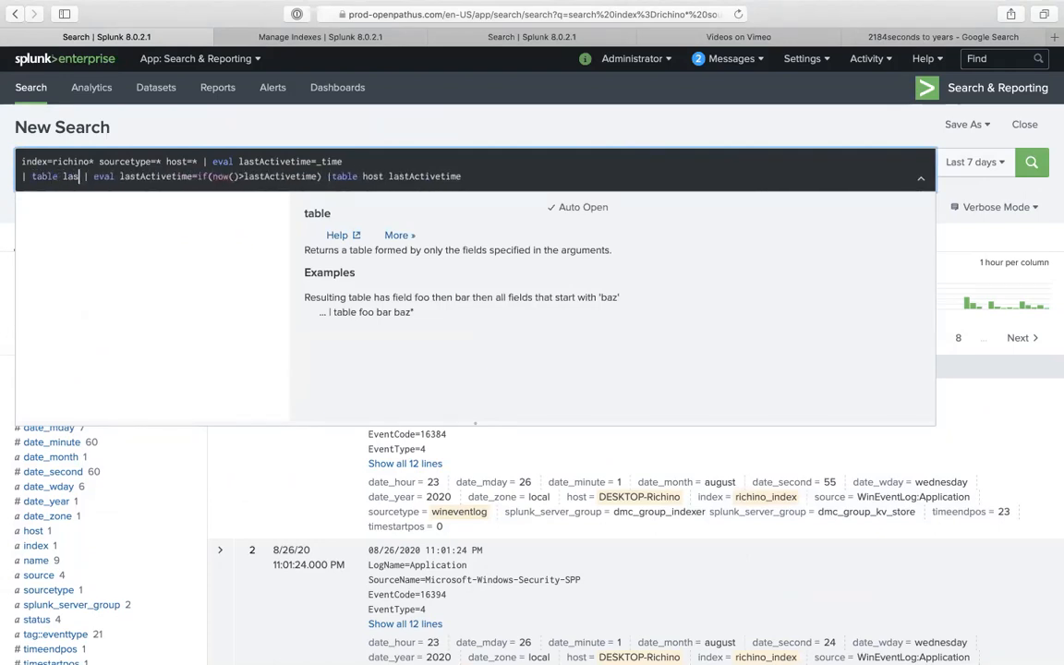
{"action": "key", "text": "BackSpace"}
{"action": "key", "text": "BackSpace"}
{"action": "key", "text": "BackSpace"}
{"action": "key", "text": "BackSpace"}
{"action": "key", "text": "BackSpace"}
{"action": "key", "text": "BackSpace"}
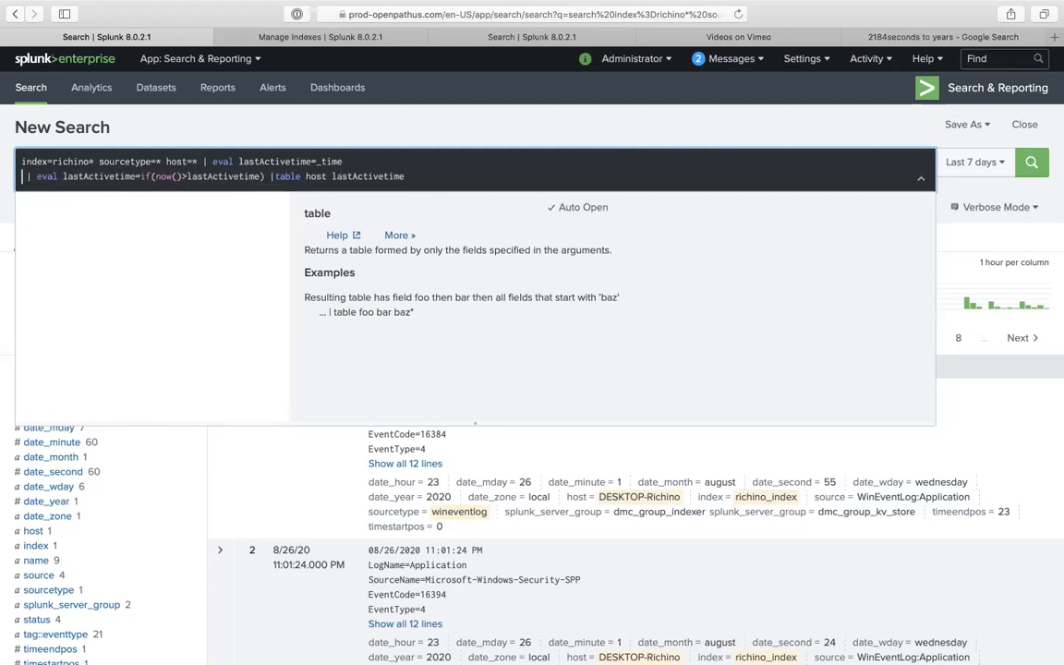
{"action": "left_click_drag", "start_coordinate": [270, 176], "coordinate": [404, 174]}
{"action": "key", "text": "super+c"}
{"action": "left_click", "coordinate": [388, 162]}
{"action": "key", "text": "super+v"}
{"action": "left_click_drag", "start_coordinate": [272, 175], "coordinate": [402, 171]}
{"action": "key", "text": "BackSpace"}
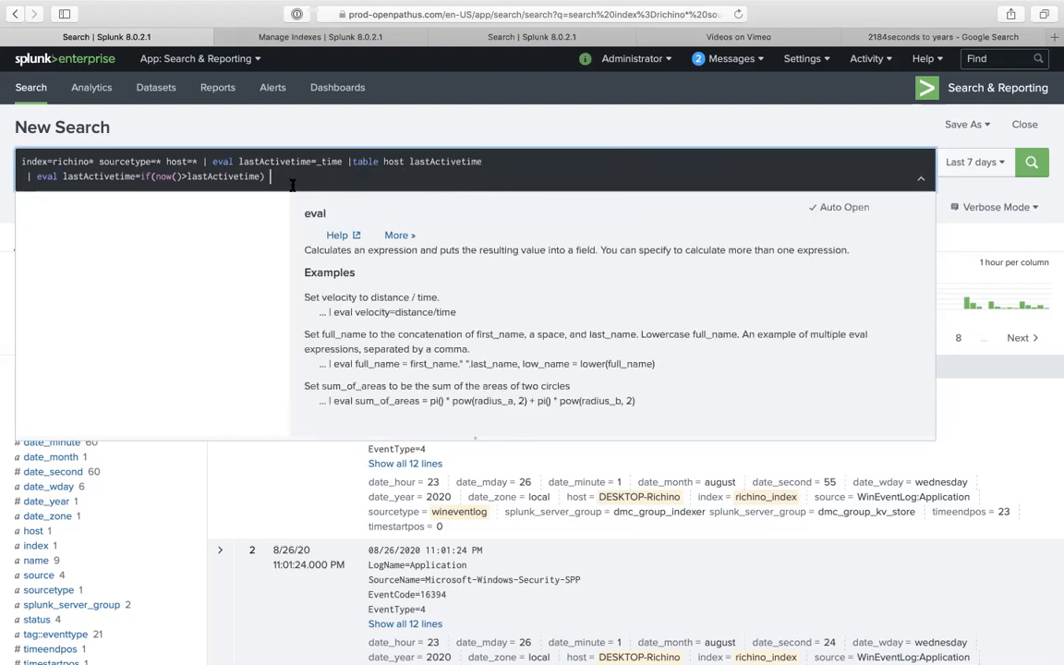
- Give the if() the outcomes "Host Missing" and "Host Active"
{"action": "left_click", "coordinate": [168, 176]}
{"action": "left_click", "coordinate": [277, 183]}
{"action": "key", "text": "BackSpace"}
{"action": "type", "text": ", \"\""}
{"action": "type", "text": "Host missing"}
{"action": "type", "text": "\","}
{"action": "type", "text": "\"Host"}
{"action": "type", "text": " Active"}
{"action": "left_click", "coordinate": [299, 175]}
{"action": "key", "text": "BackSpace"}
- Rename the if field to status and move the table command to the end, adding status, then rerun
{"action": "type", "text": "M"}
{"action": "key", "text": "Return"}
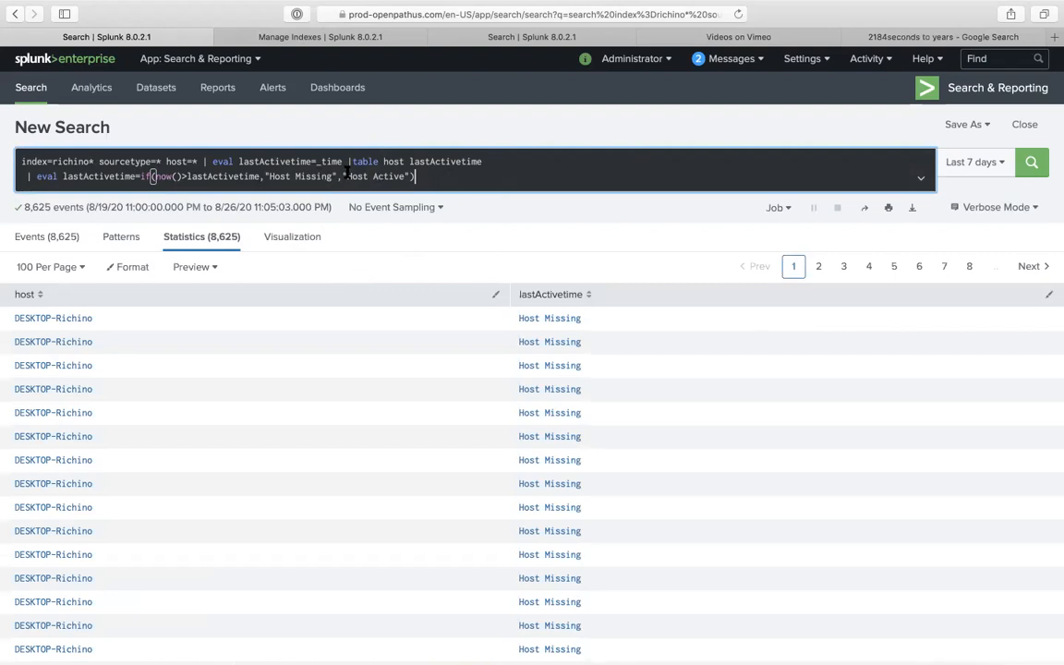
{"action": "double_click", "coordinate": [109, 178]}
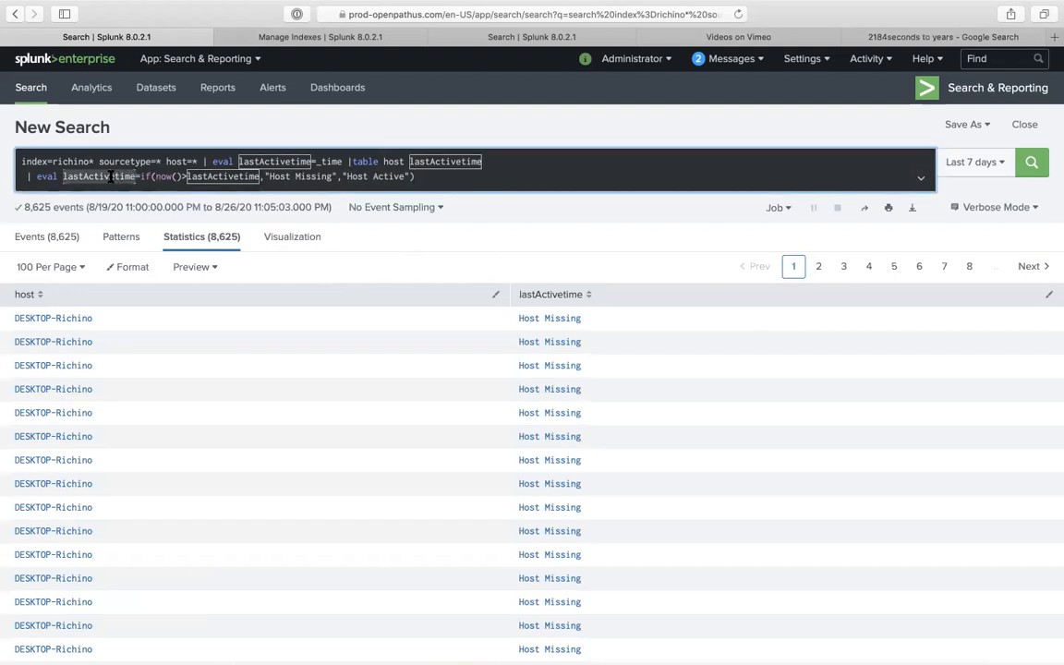
{"action": "type", "text": "stat"}
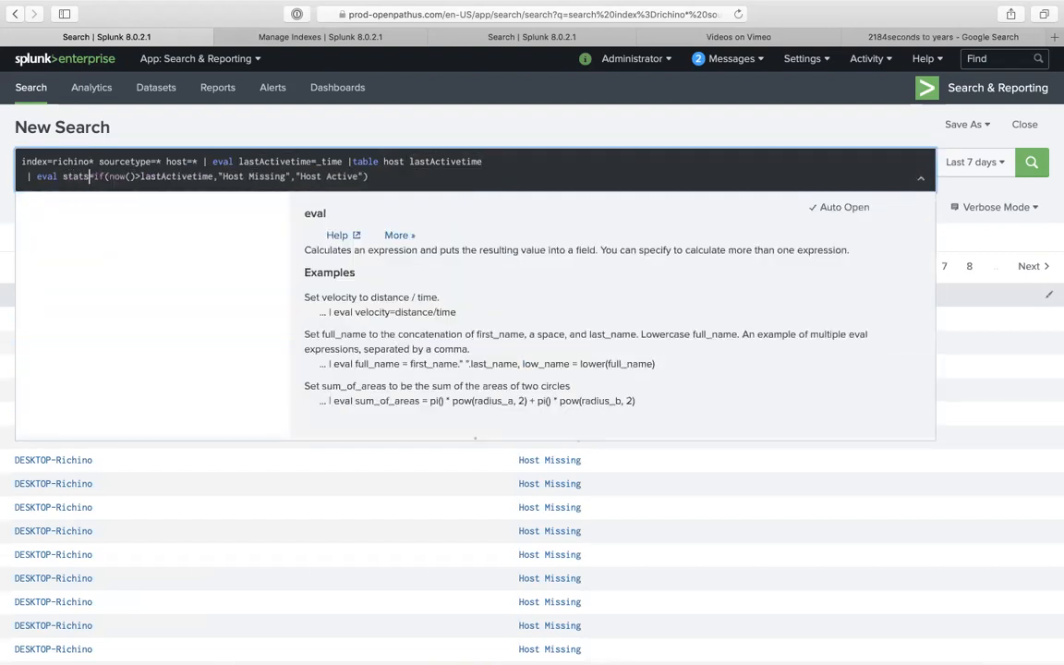
{"action": "type", "text": "us"}
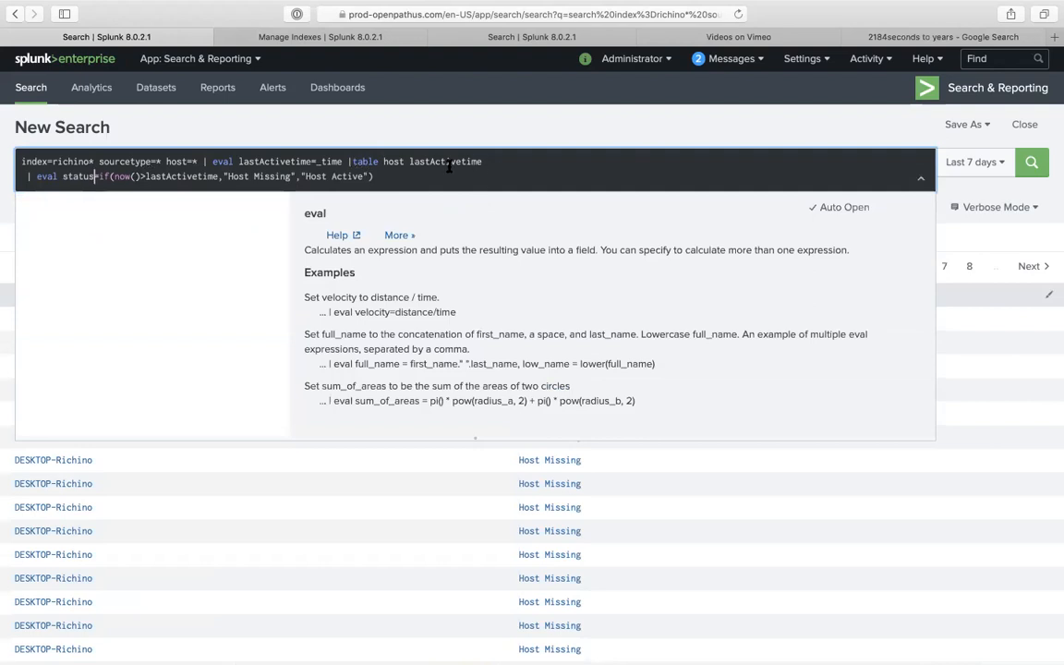
{"action": "left_click_drag", "start_coordinate": [348, 161], "coordinate": [520, 161]}
{"action": "key", "text": "BackSpace"}
{"action": "left_click", "coordinate": [493, 181]}
{"action": "key", "text": "super+v"}
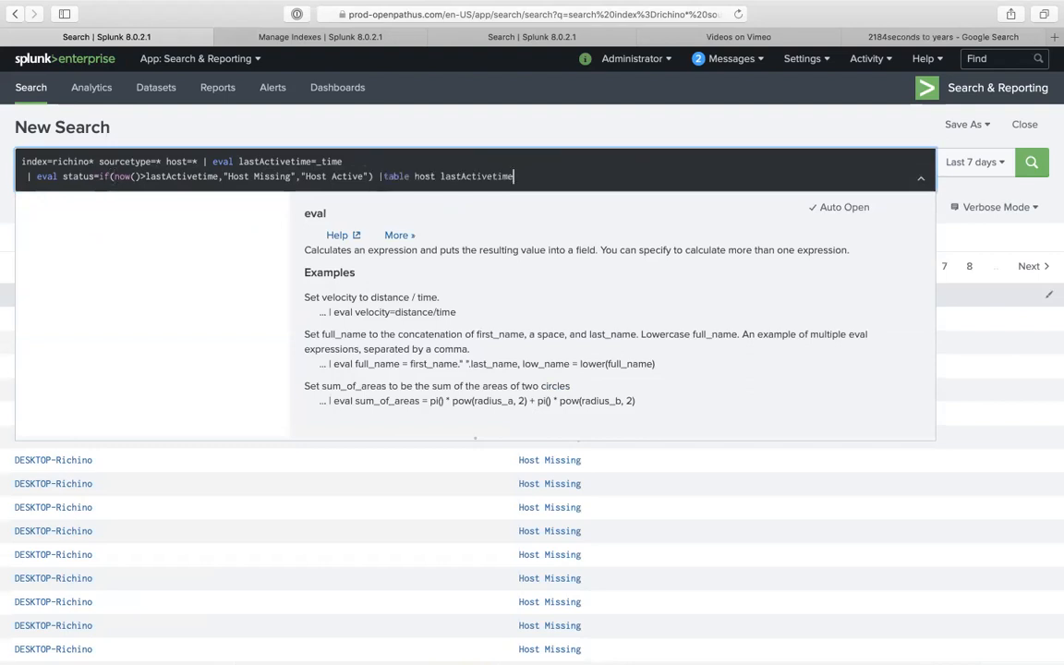
{"action": "type", "text": "status"}
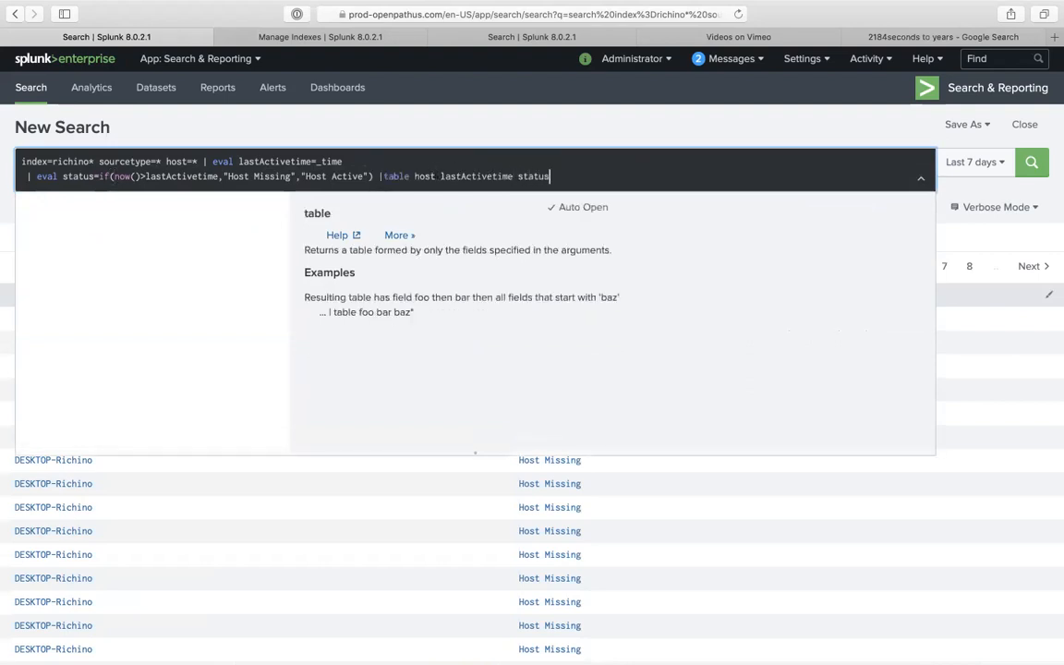
{"action": "key", "text": "Return"}
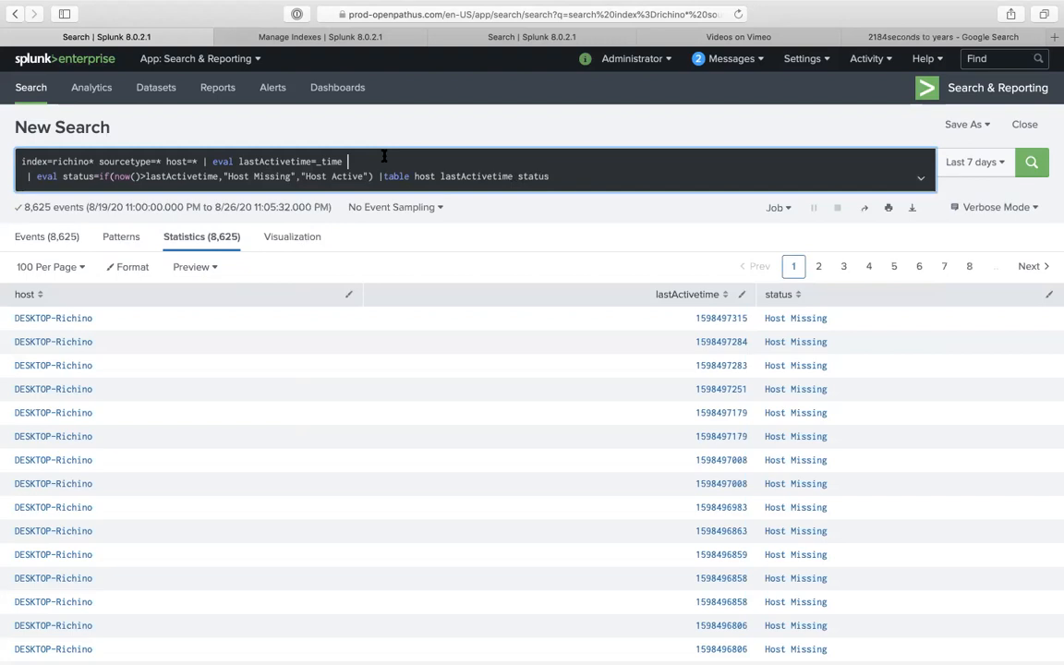
- Add a new line '| currenttime=now()' after the first eval
{"action": "key", "text": "shift+Return"}
{"action": "type", "text": "| current"}
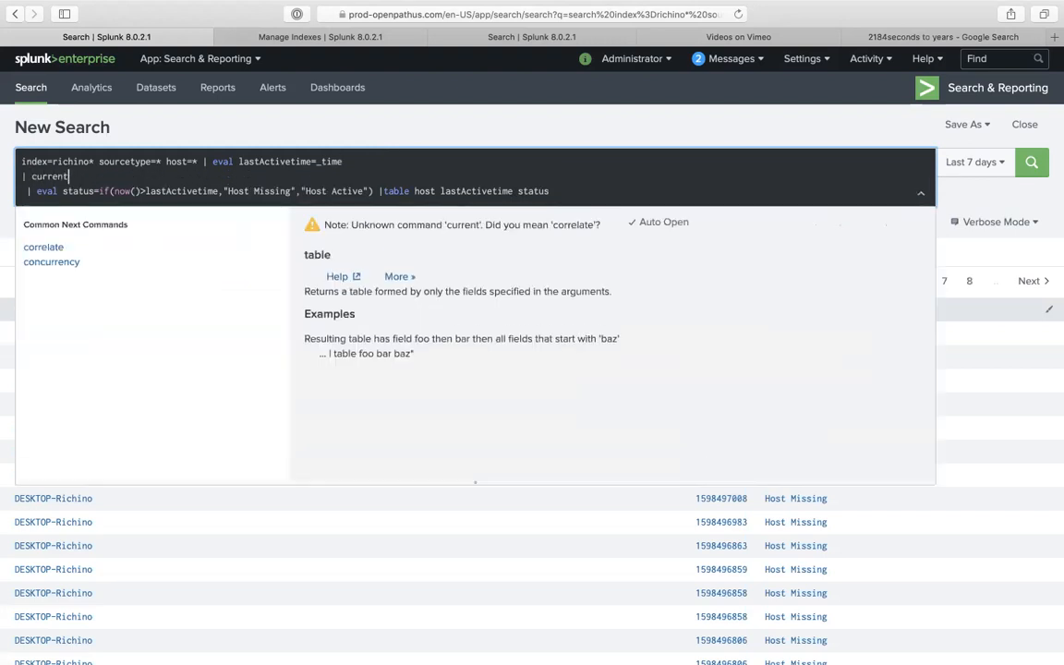
{"action": "type", "text": "time"}
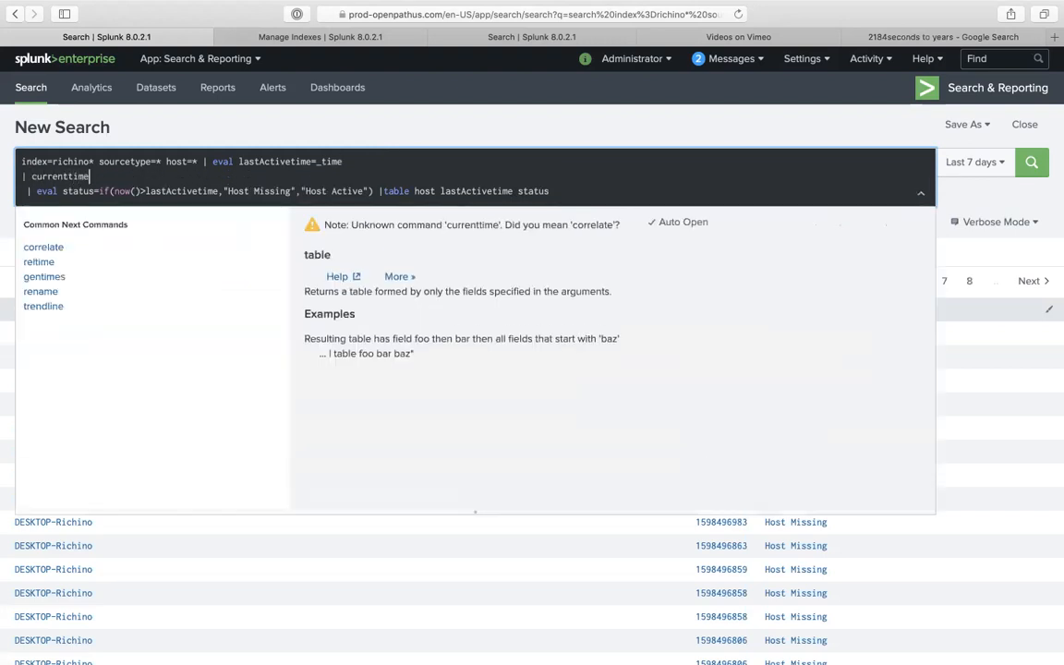
{"action": "type", "text": "=now()"}
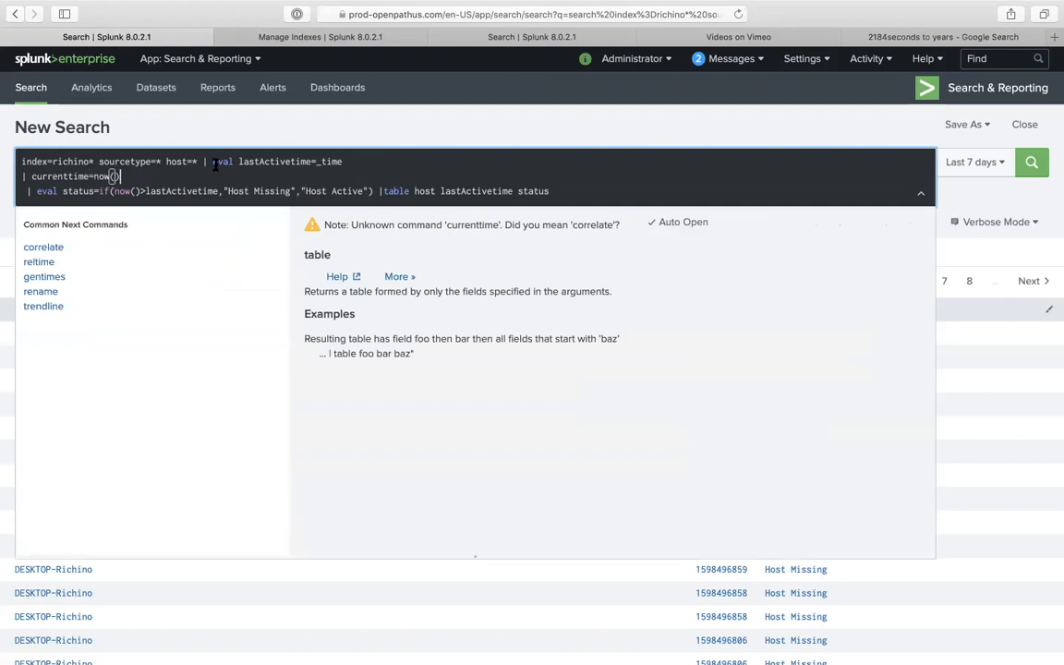
{"action": "left_click", "coordinate": [31, 176]}
- Make the line '| eval currenttime=now()', run it, and append currenTime to the table fields
{"action": "type", "text": "eval"}
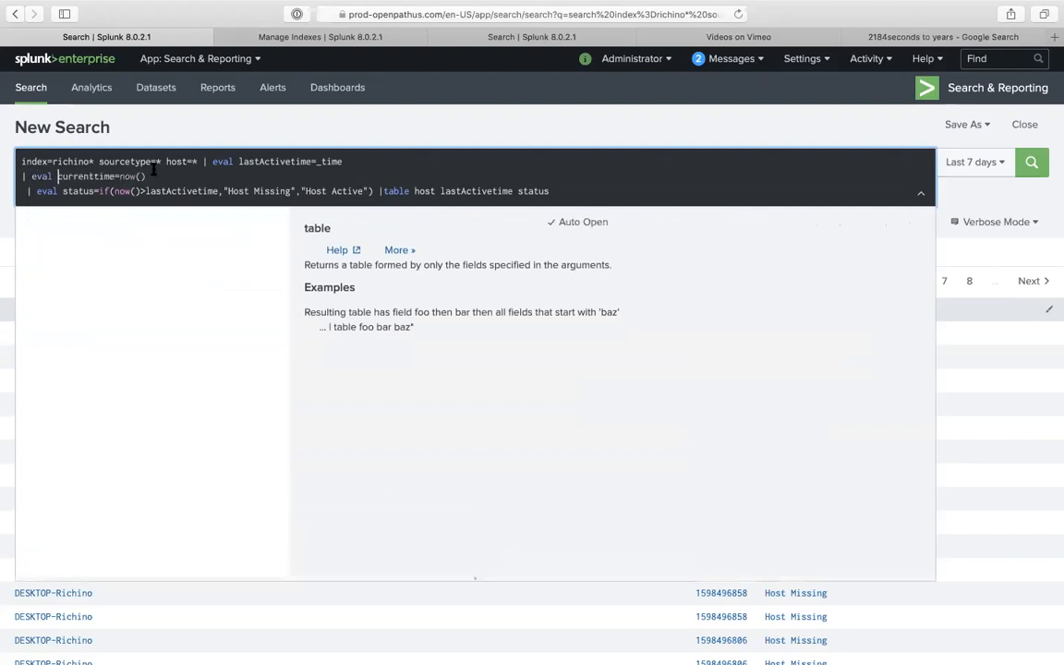
{"action": "key", "text": "Return"}
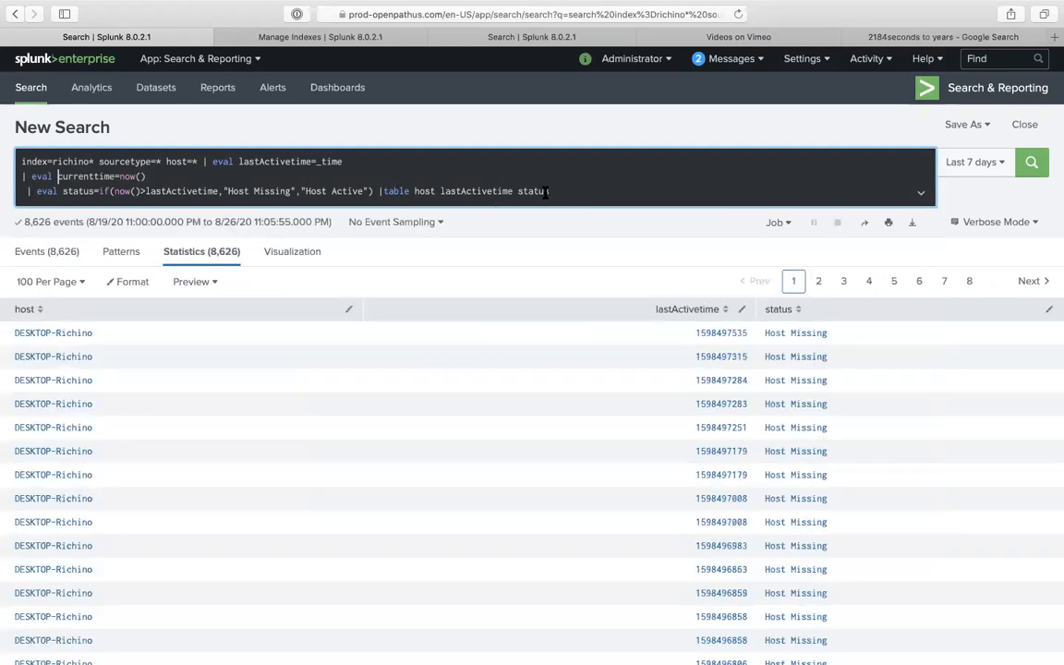
{"action": "left_click", "coordinate": [515, 192]}
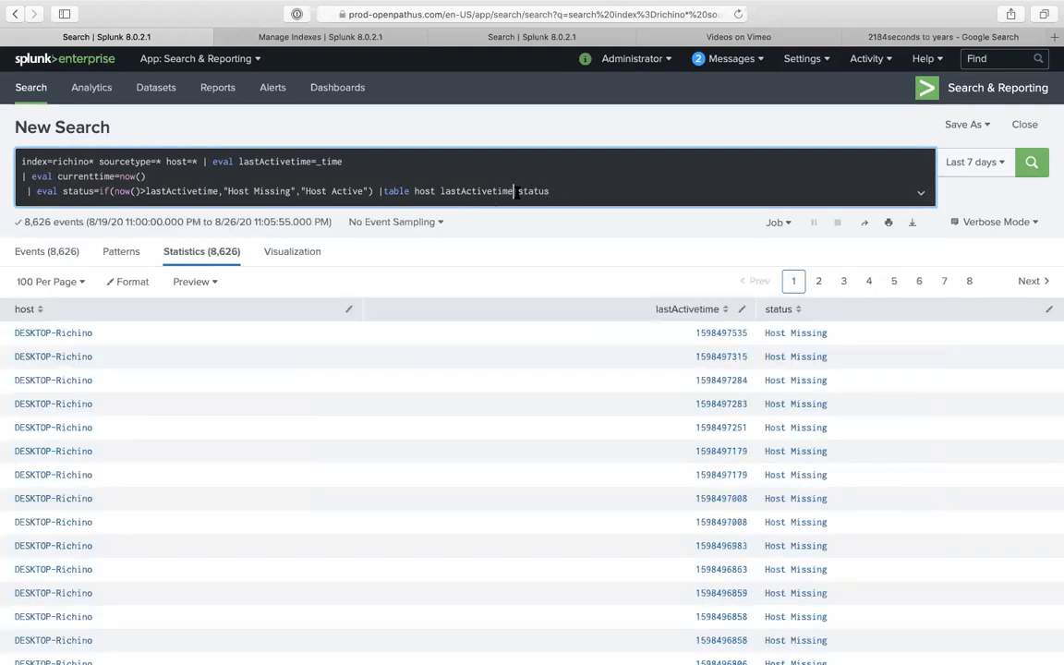
{"action": "type", "text": "currenTime"}
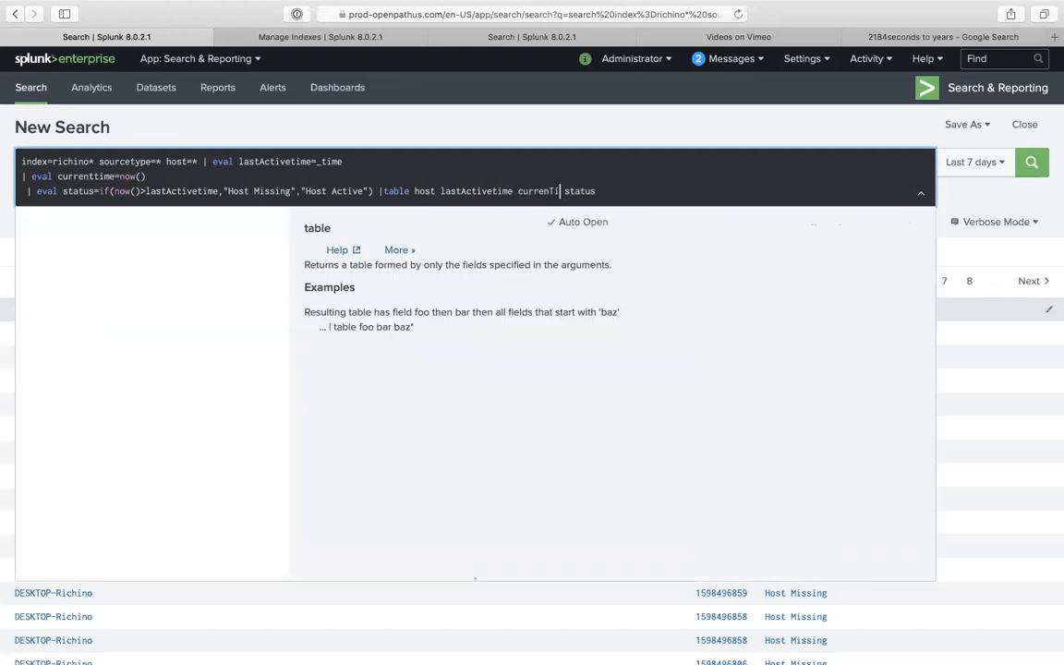
- Correct the field to currentTime in both the eval and table, and rerun the search
{"action": "left_click", "coordinate": [92, 176]}
{"action": "key", "text": "BackSpace"}
{"action": "type", "text": "Tt"}
{"action": "key", "text": "BackSpace"}
{"action": "key", "text": "BackSpace"}
{"action": "type", "text": "tT"}
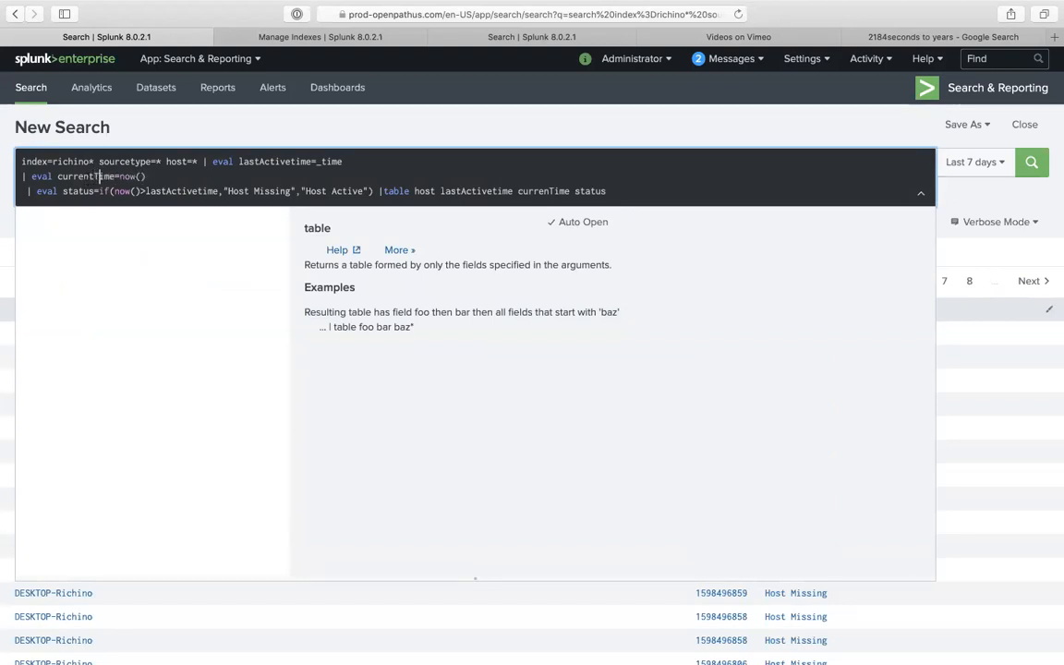
{"action": "left_click", "coordinate": [548, 191]}
{"action": "type", "text": "t"}
{"action": "key", "text": "Return"}
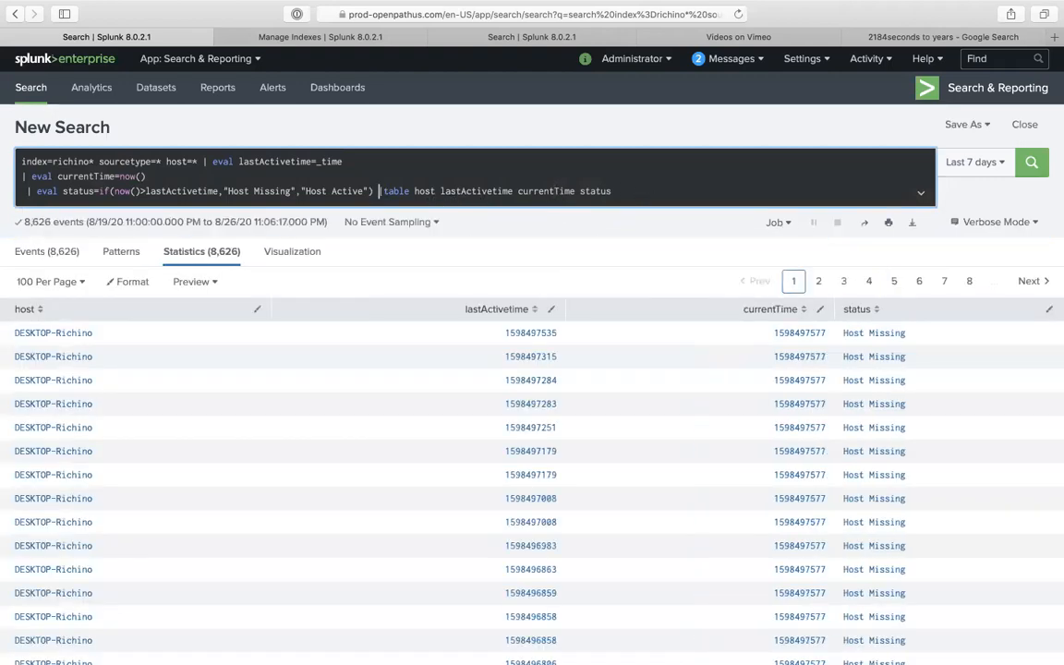
{"action": "key", "text": "shift+Return"}
- Begin a '| convert ctime(' line before the table command, pointing out the now() calls above
{"action": "type", "text": "convert ct"}
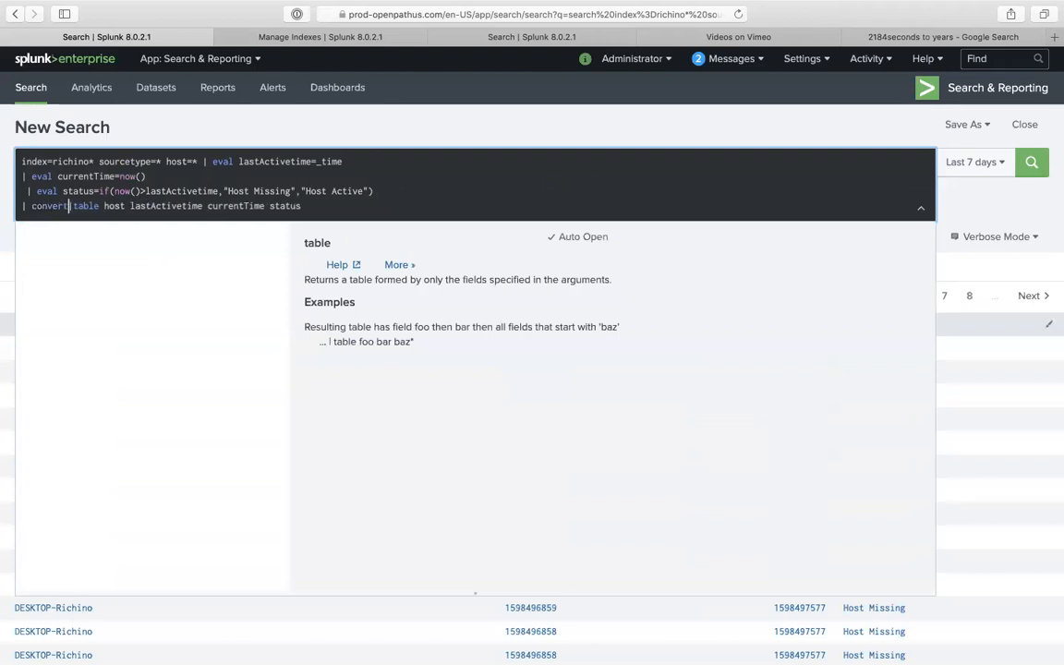
{"action": "type", "text": "ime("}
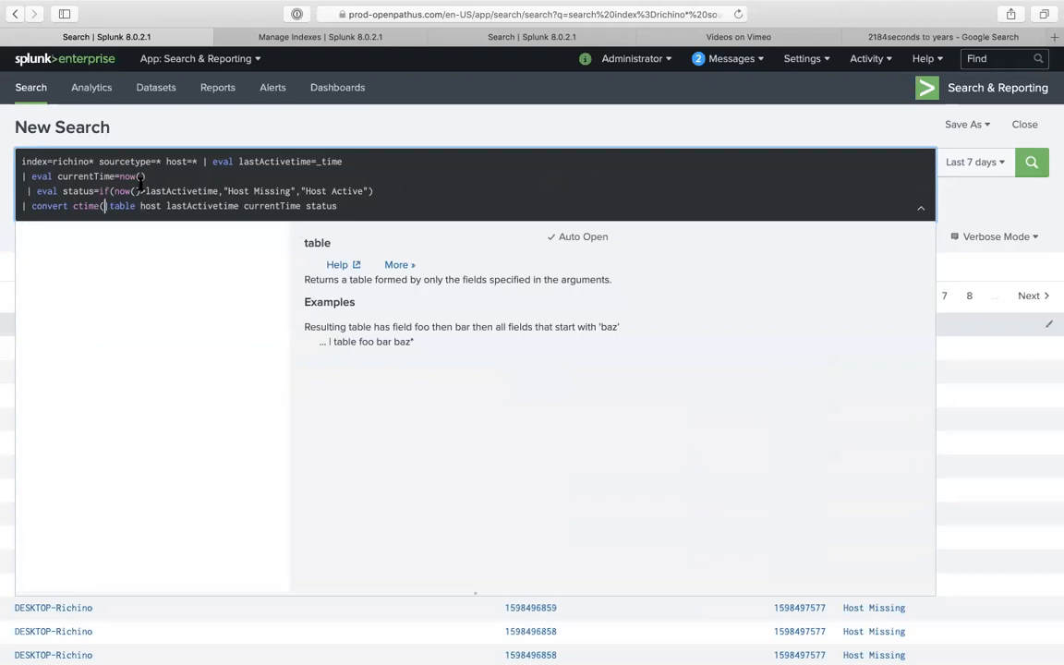
{"action": "left_click_drag", "start_coordinate": [120, 176], "coordinate": [150, 177]}
{"action": "left_click", "coordinate": [124, 177]}
{"action": "left_click_drag", "start_coordinate": [121, 177], "coordinate": [150, 176]}
{"action": "left_click", "coordinate": [149, 140]}
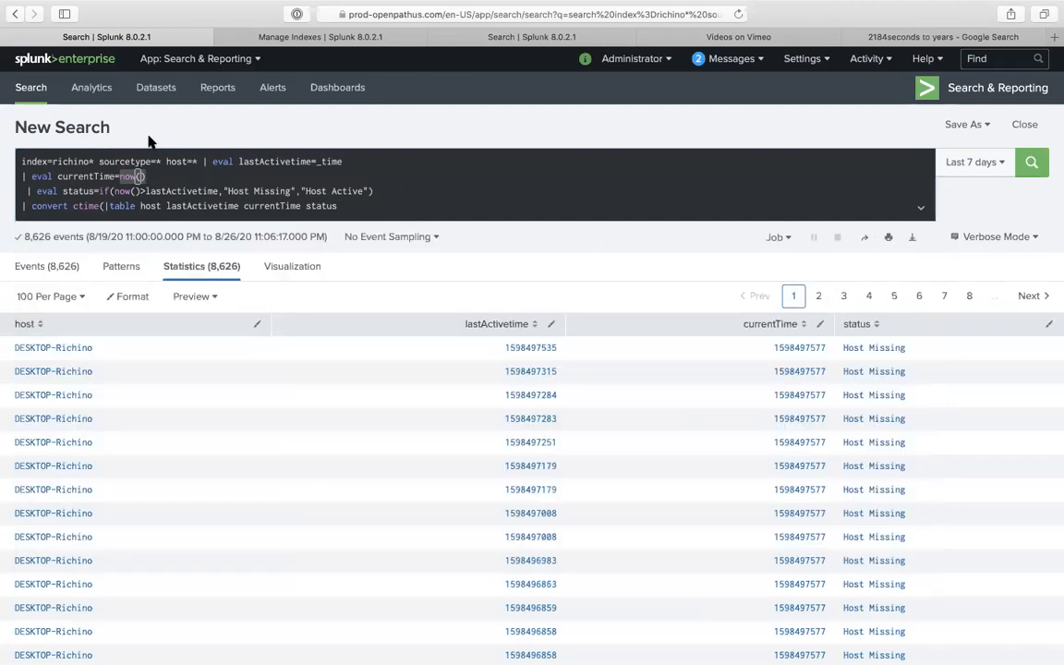
{"action": "left_click", "coordinate": [137, 191]}
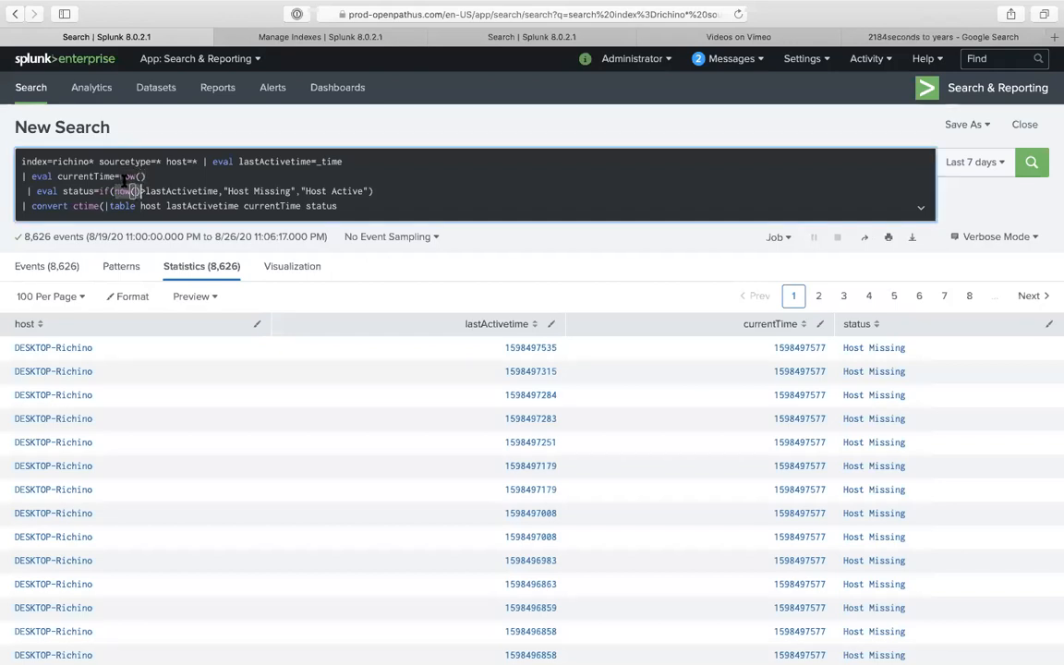
{"action": "left_click", "coordinate": [135, 175]}
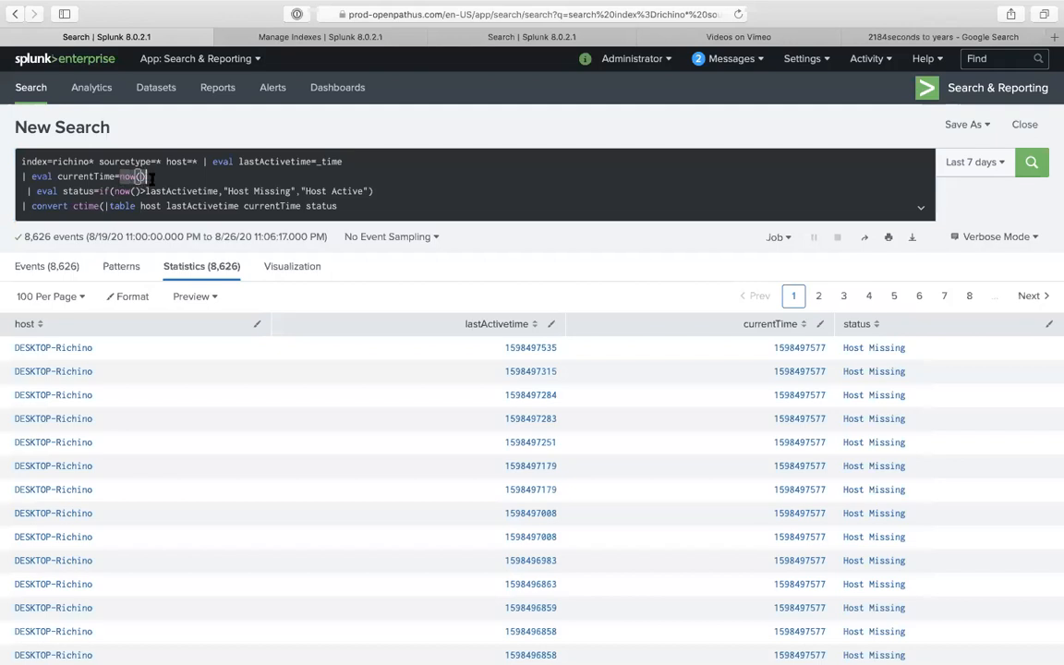
{"action": "left_click", "coordinate": [104, 206]}
{"action": "type", "text": "("}
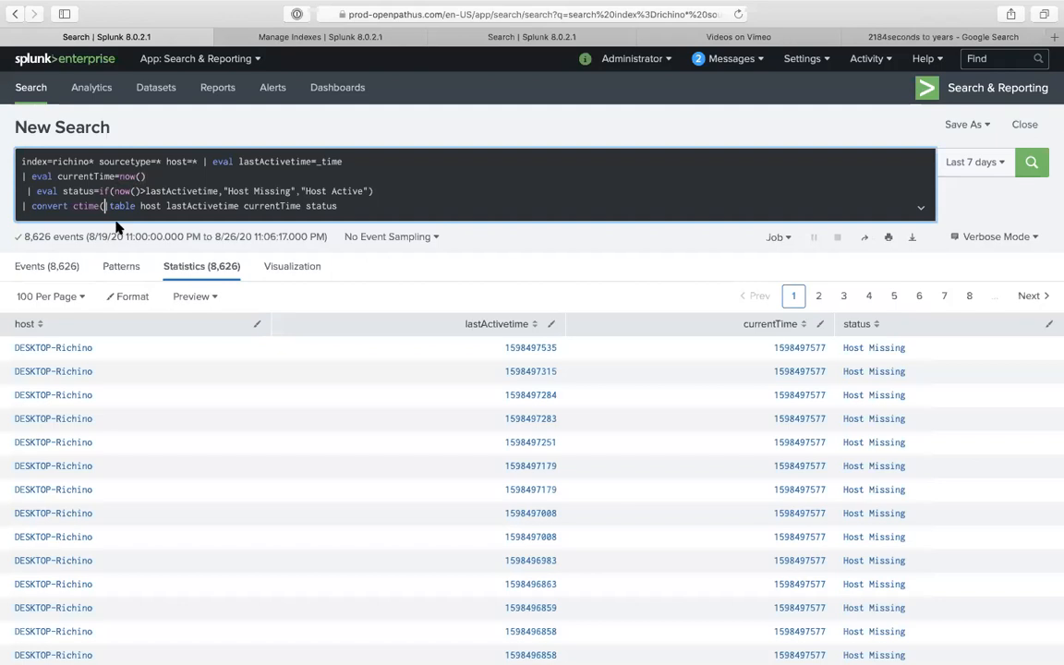
- Complete the line as 'convert ctime(lastActivetime) ctime(currentTime)' using the copied field name
{"action": "left_click", "coordinate": [140, 176]}
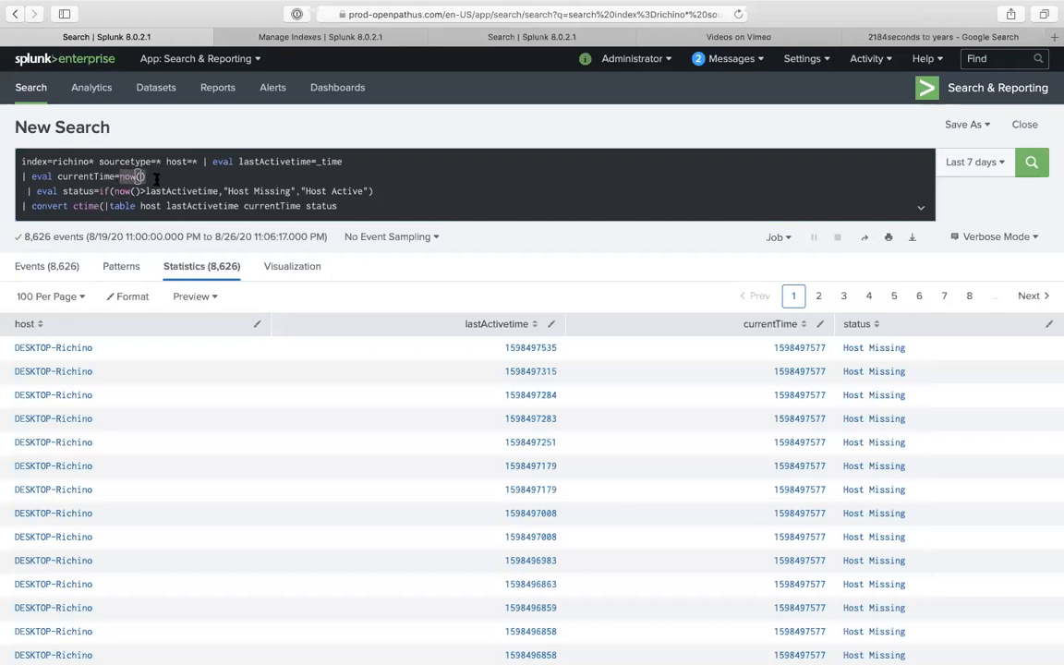
{"action": "left_click", "coordinate": [105, 206]}
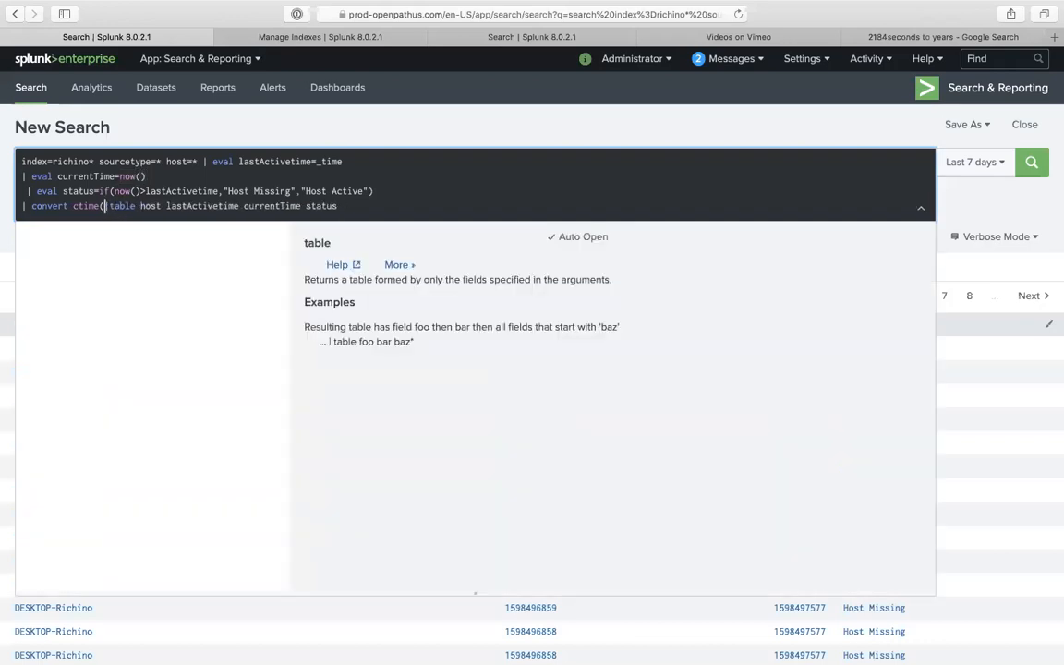
{"action": "double_click", "coordinate": [184, 205]}
{"action": "key", "text": "super+c"}
{"action": "left_click", "coordinate": [105, 205]}
{"action": "key", "text": "super+v"}
{"action": "type", "text": ") ctime("}
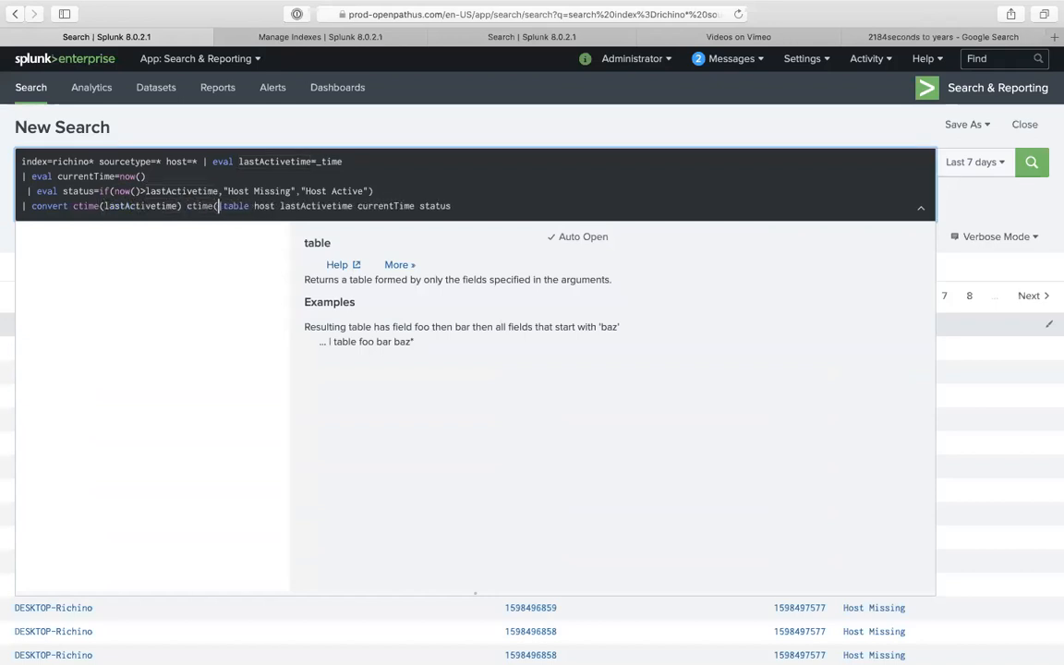
{"action": "type", "text": "currentTime"}
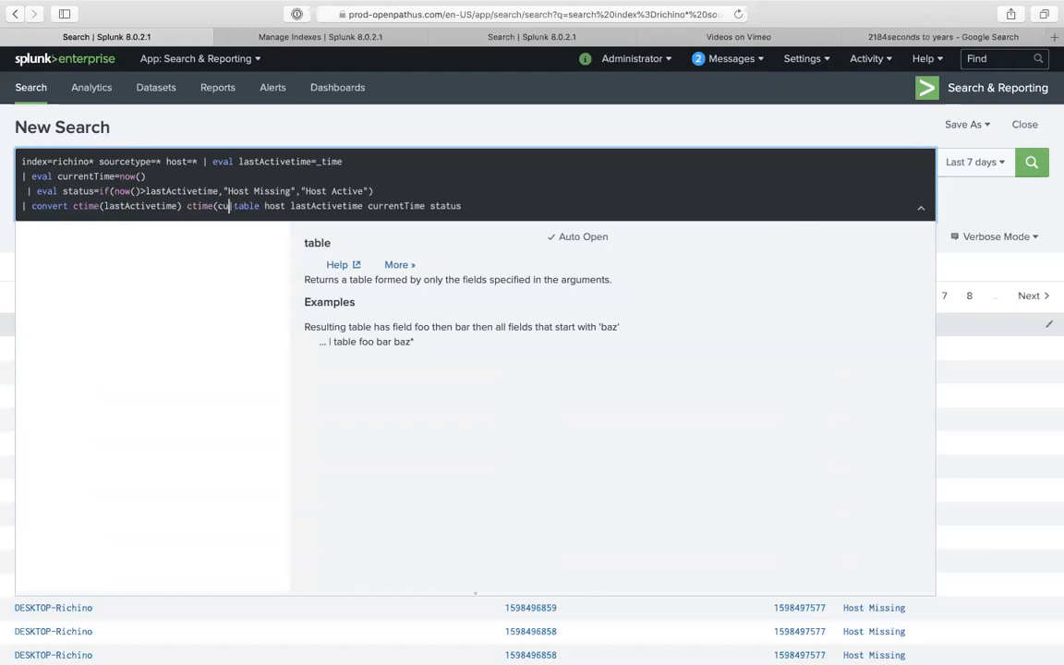
{"action": "type", "text": ")"}
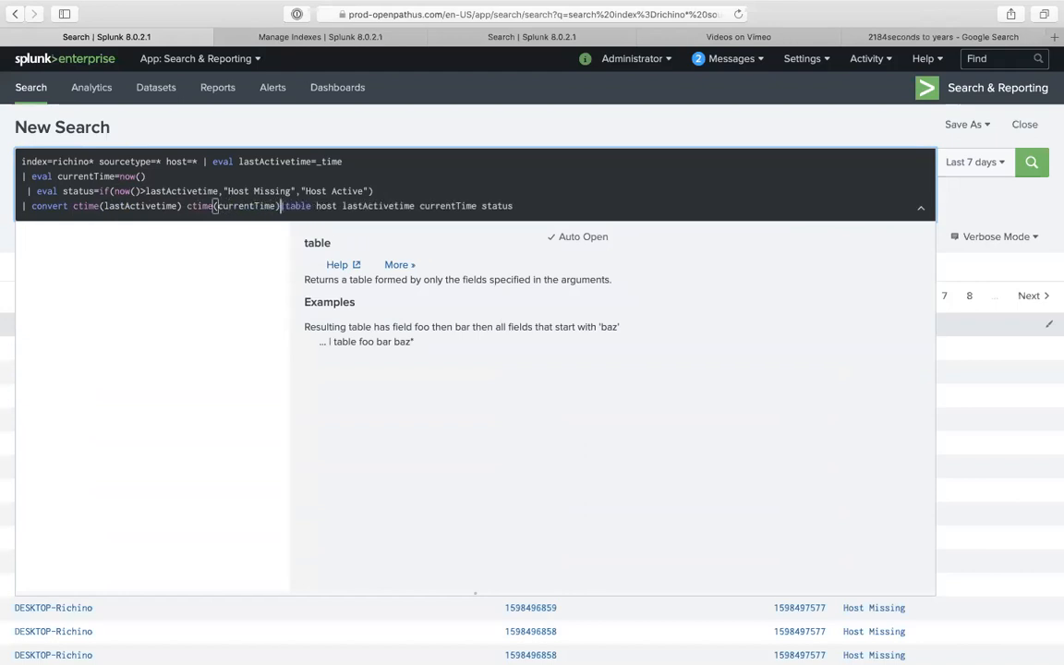
{"action": "key", "text": "Return"}
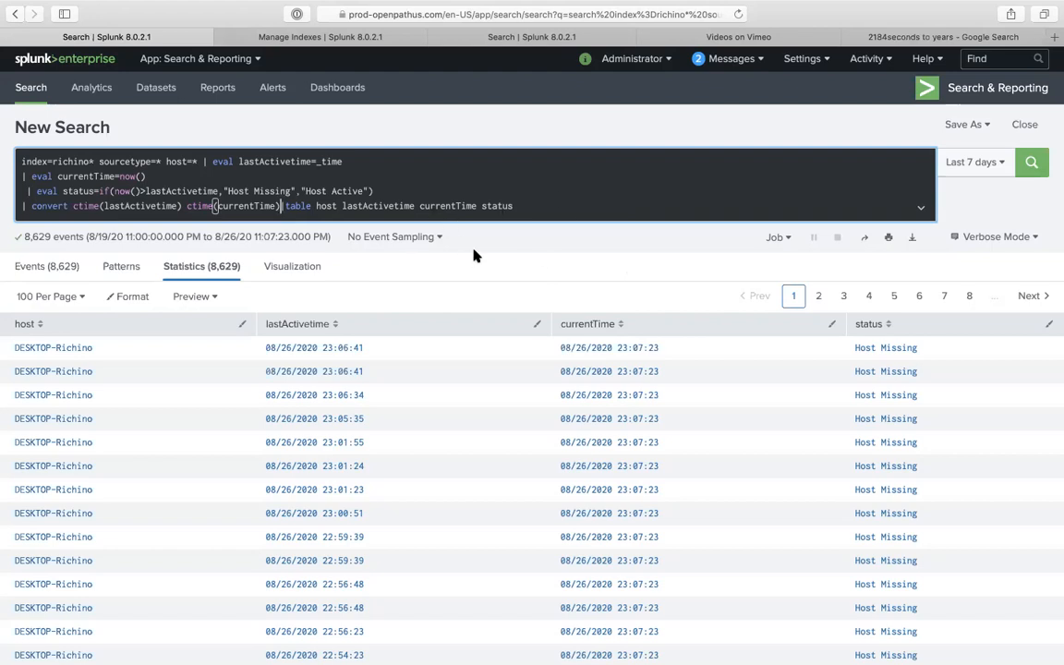
- Re-run the convert query to show readable dates like 08/26/2020 23:08:28, then select all the query text
{"action": "left_click", "coordinate": [155, 175]}
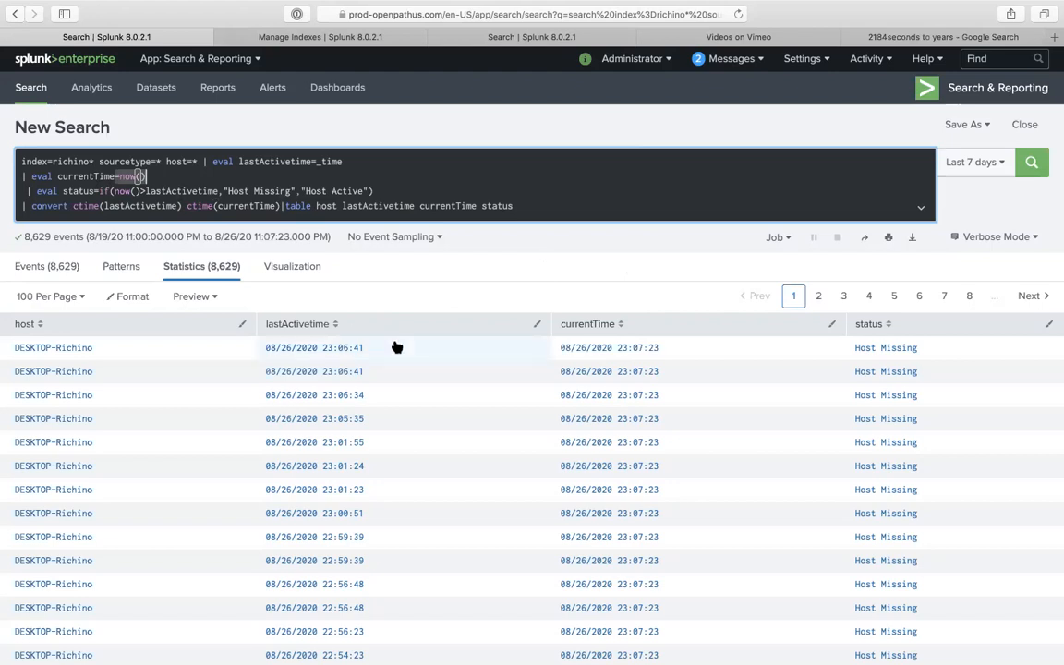
{"action": "left_click", "coordinate": [555, 209]}
{"action": "key", "text": "Return"}
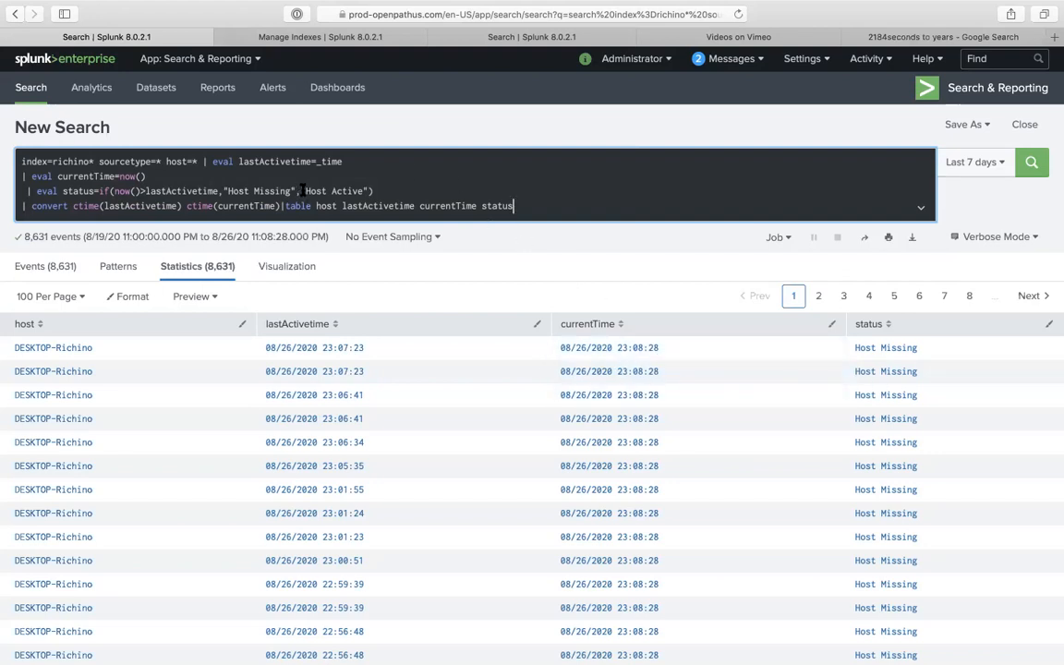
{"action": "left_click_drag", "start_coordinate": [305, 191], "coordinate": [368, 191]}
{"action": "left_click", "coordinate": [534, 207]}
{"action": "key", "text": "super+a"}
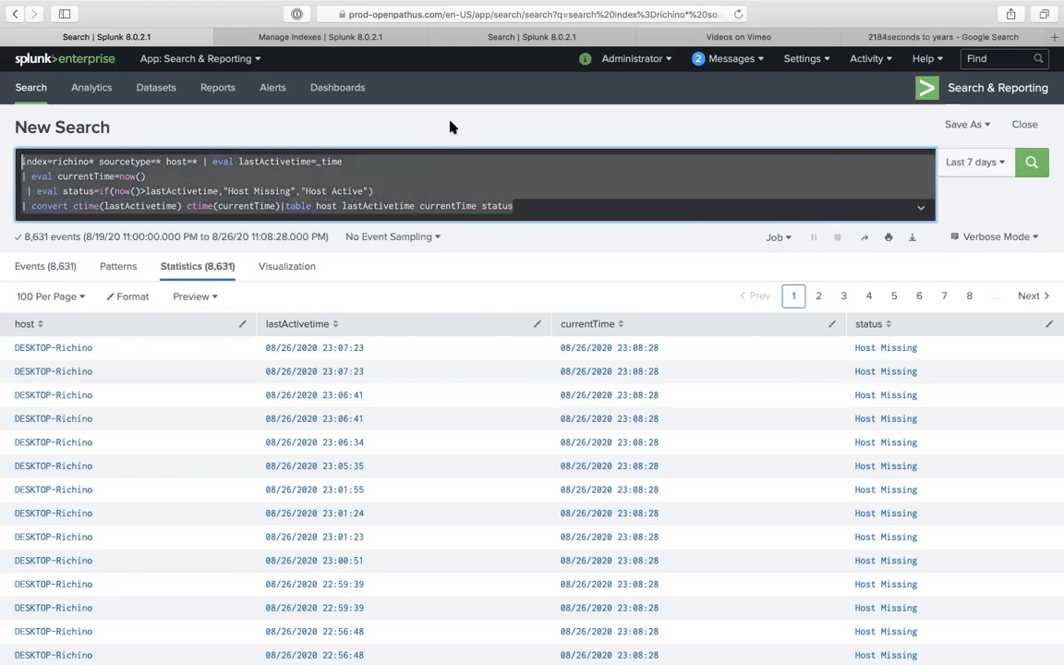
- Run '| tstats count where index=* AND host=richino* by _time' in place of the old query
{"action": "type", "text": "| tstats co"}
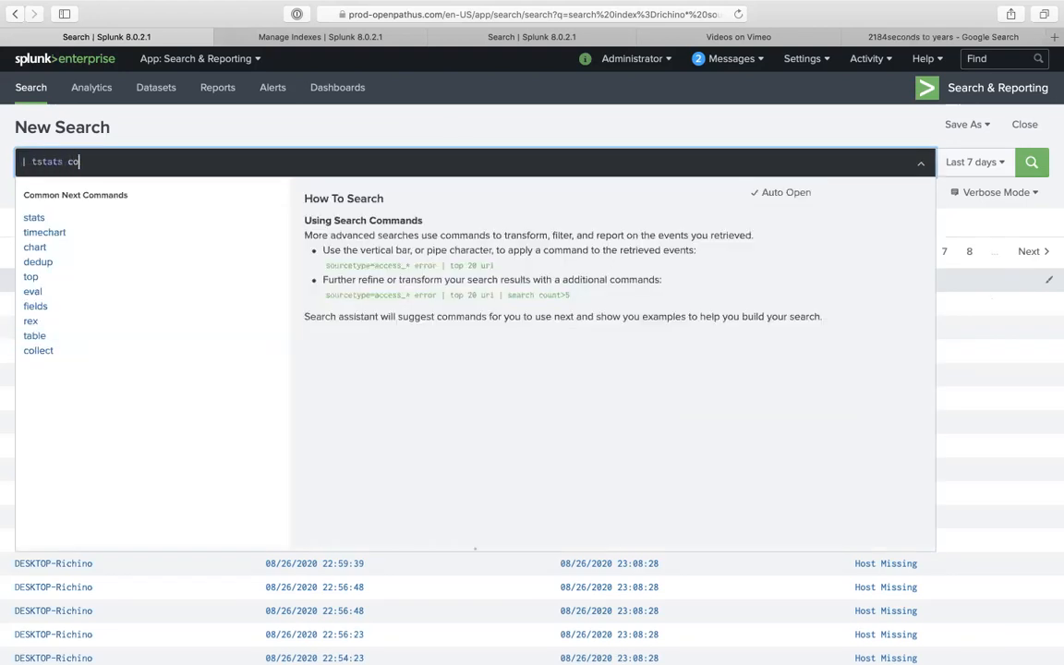
{"action": "type", "text": "unt where host"}
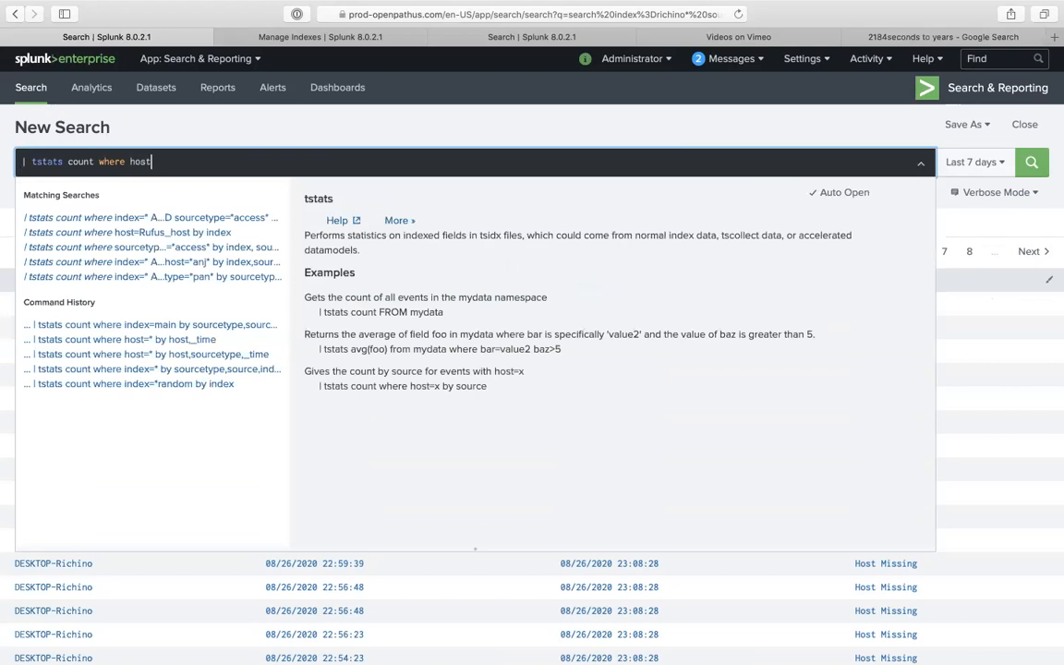
{"action": "type", "text": "=richino* by _time"}
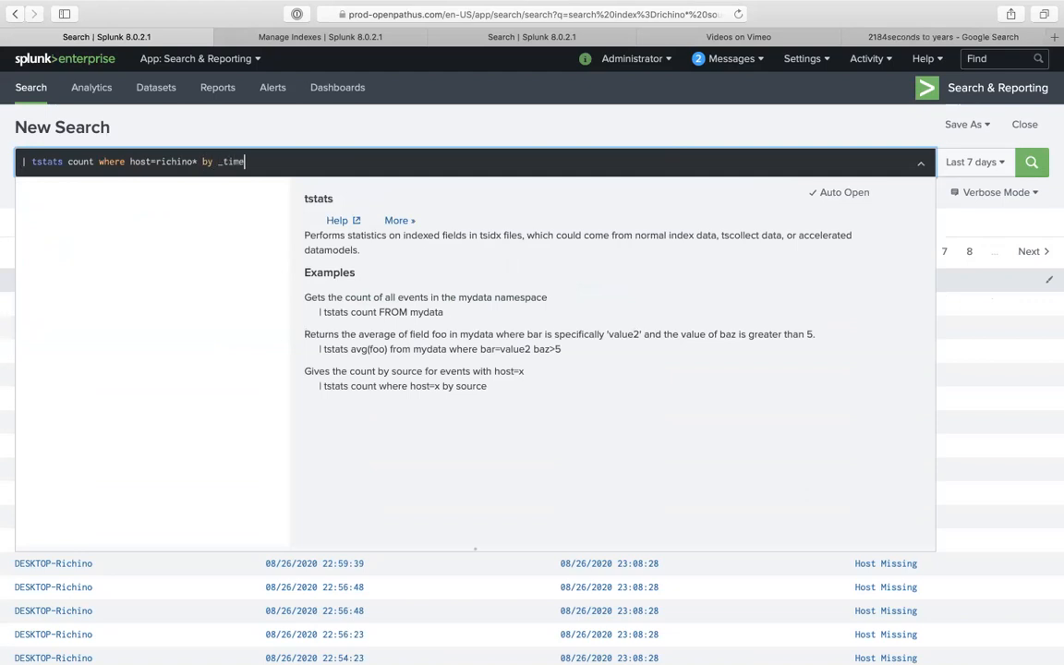
{"action": "key", "text": "Return"}
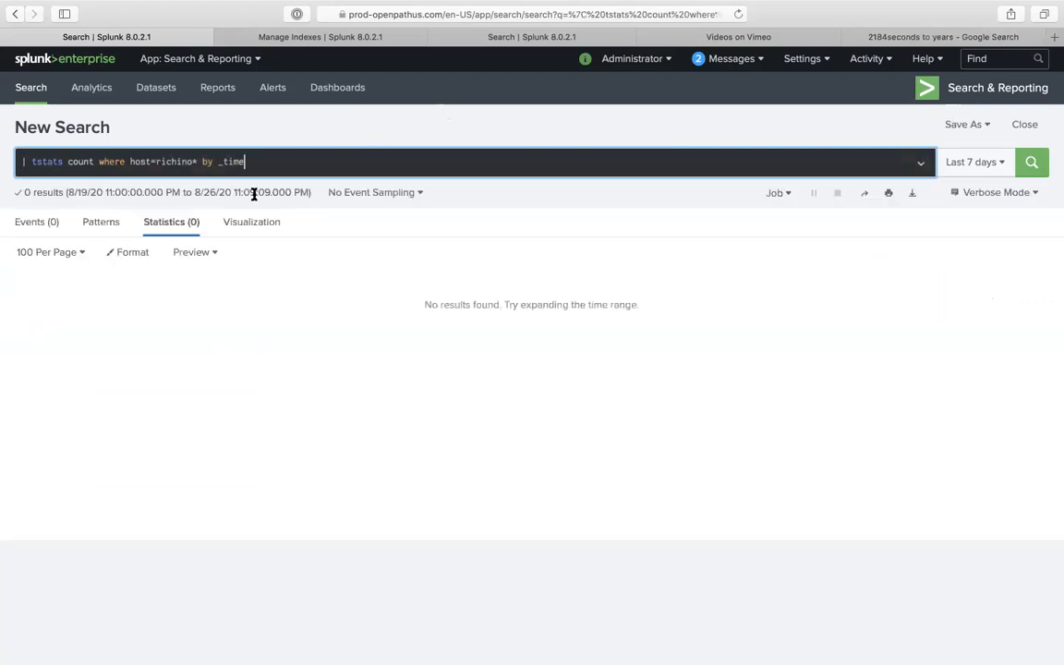
{"action": "left_click", "coordinate": [127, 162]}
{"action": "type", "text": "index"}
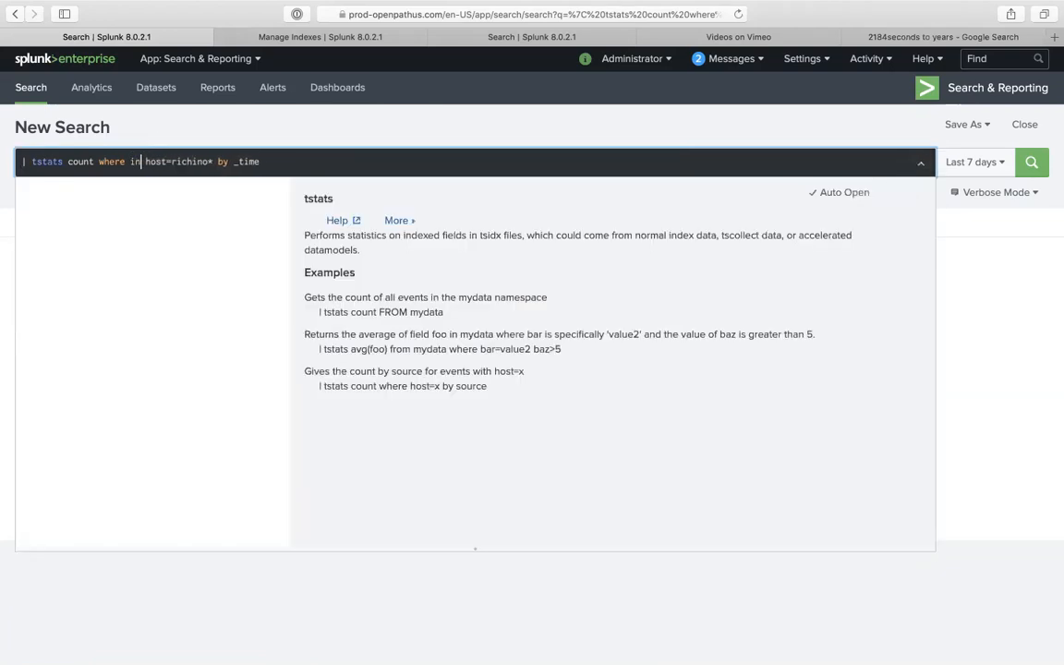
{"action": "type", "text": "=* AND"}
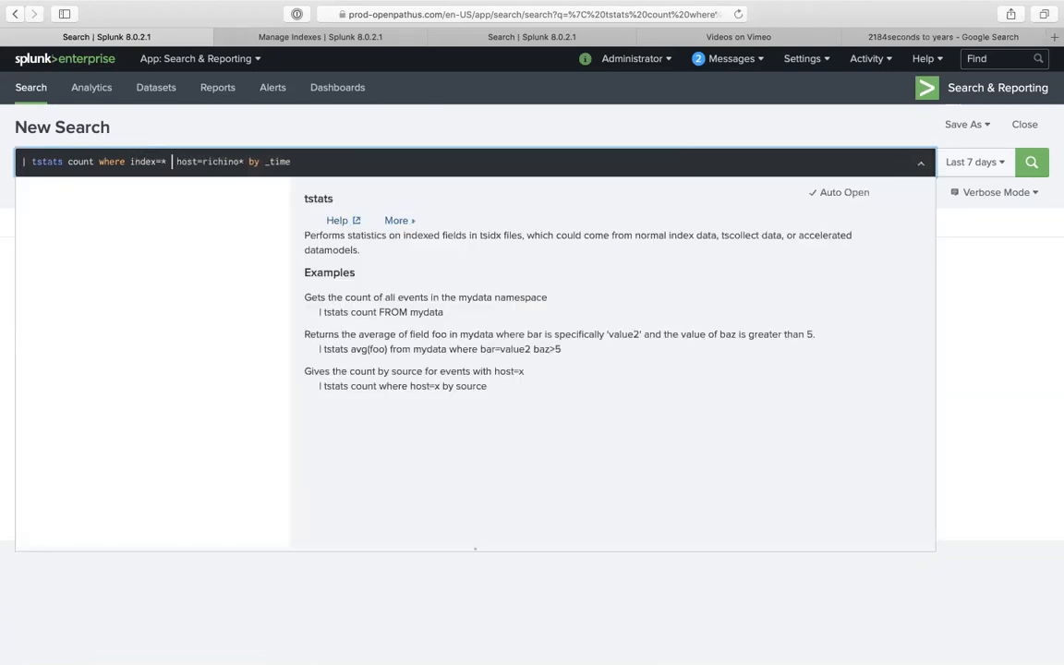
{"action": "key", "text": "Return"}
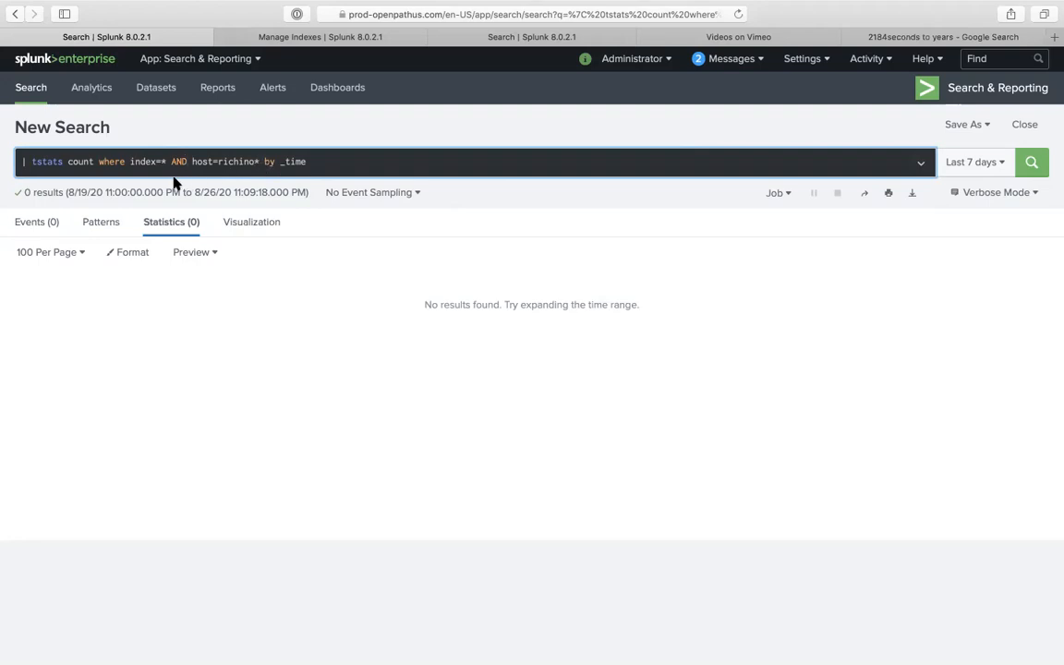
- Drop the by _time clause and change the index filter to richino*, re-running the search
{"action": "left_click", "coordinate": [318, 169]}
{"action": "left_click", "coordinate": [305, 183]}
{"action": "left_click_drag", "start_coordinate": [306, 181], "coordinate": [335, 200]}
{"action": "key", "text": "BackSpace"}
{"action": "key", "text": "Return"}
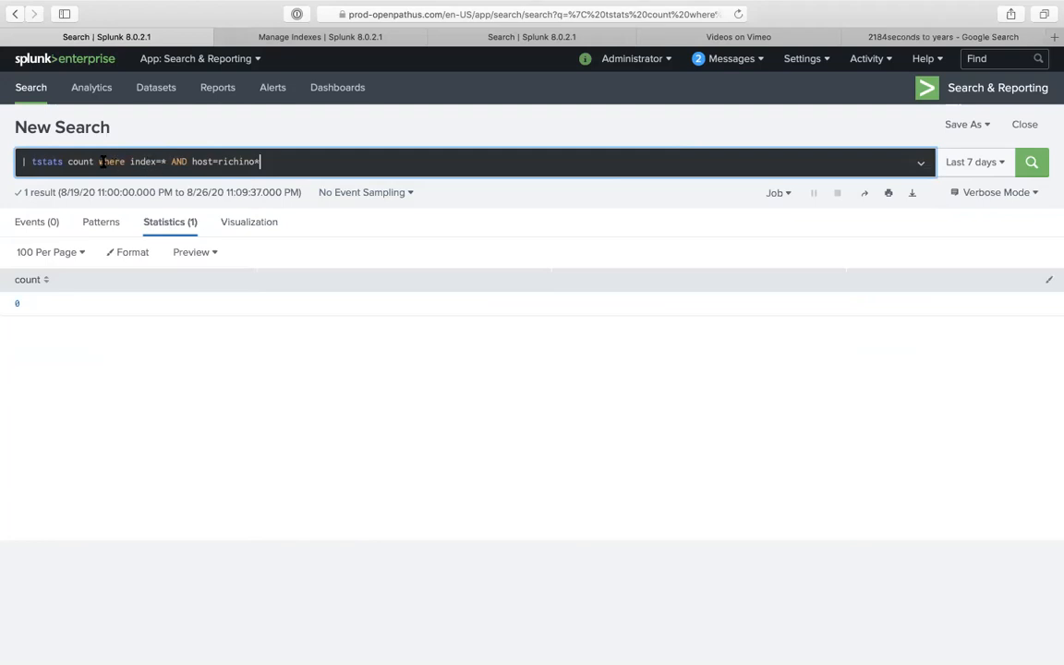
{"action": "left_click", "coordinate": [165, 161]}
{"action": "type", "text": "richin"}
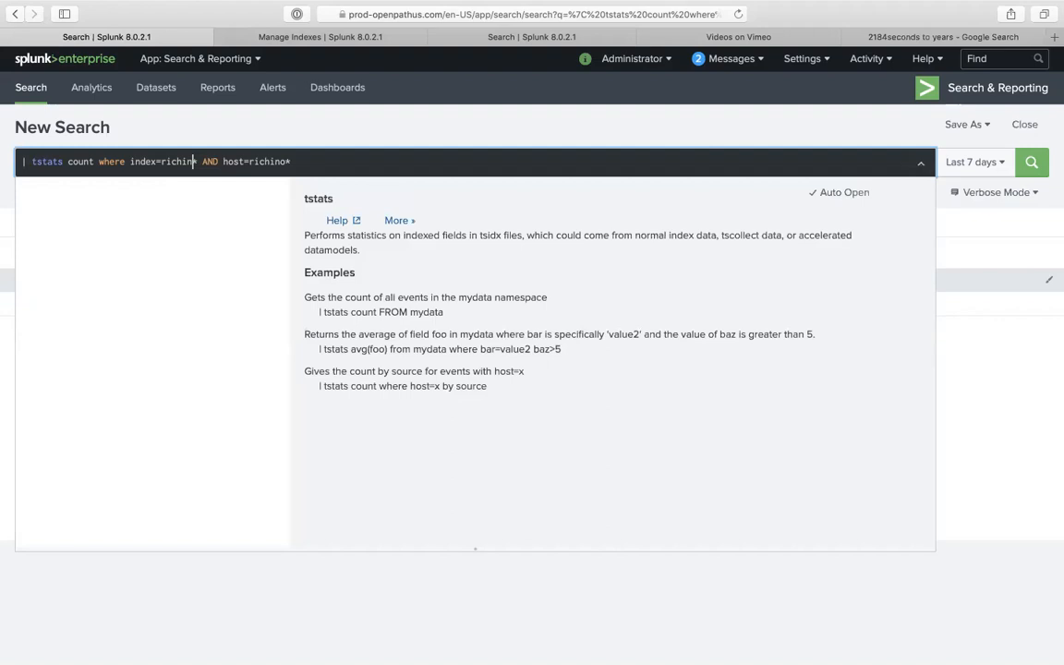
{"action": "type", "text": "o"}
{"action": "key", "text": "Return"}
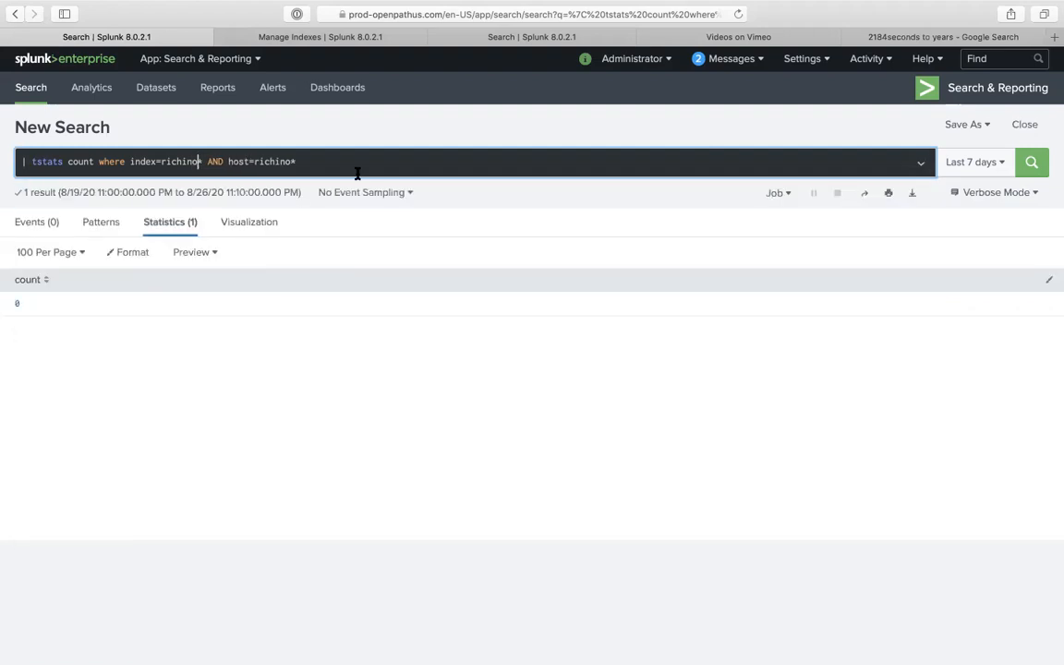
- Widen to host=*, group by _time again, and limit the range to Last 60 minutes
{"action": "double_click", "coordinate": [274, 162]}
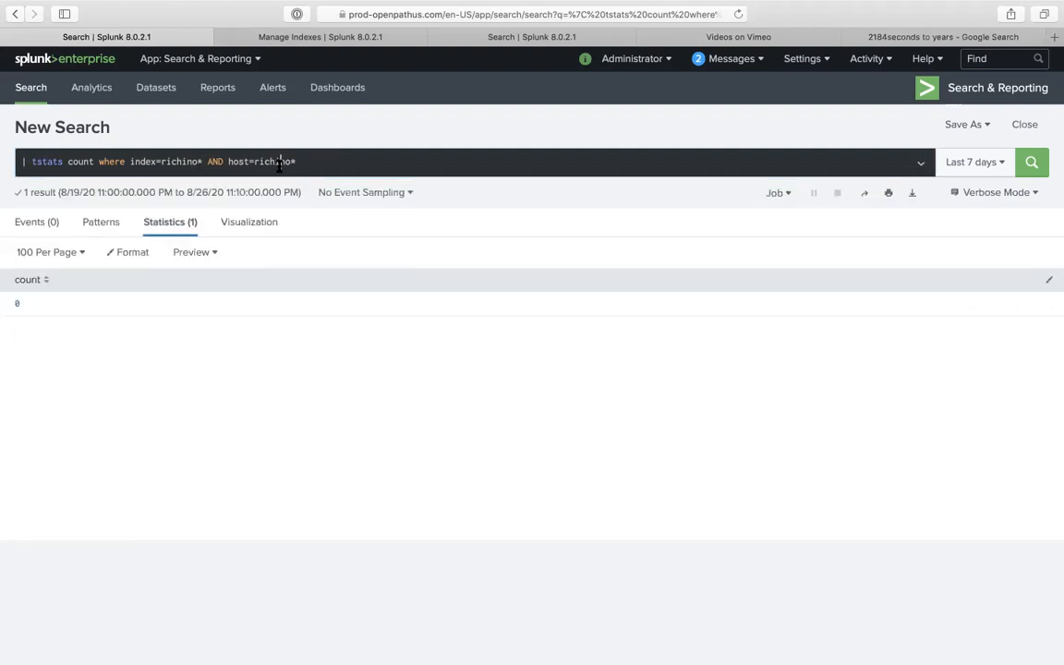
{"action": "key", "text": "BackSpace"}
{"action": "key", "text": "Return"}
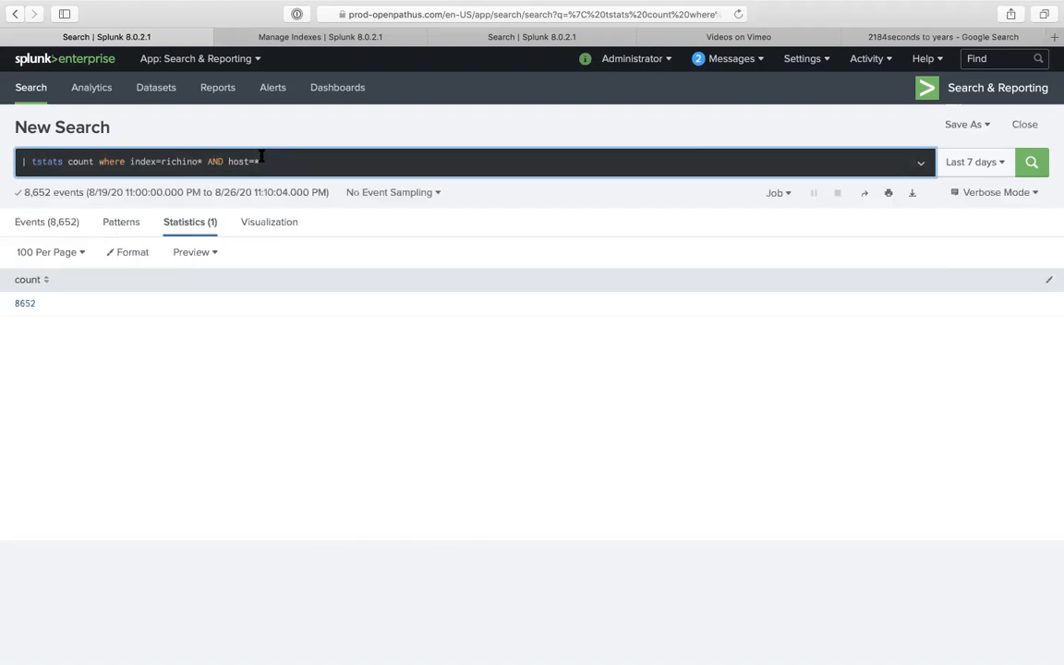
{"action": "type", "text": "by "}
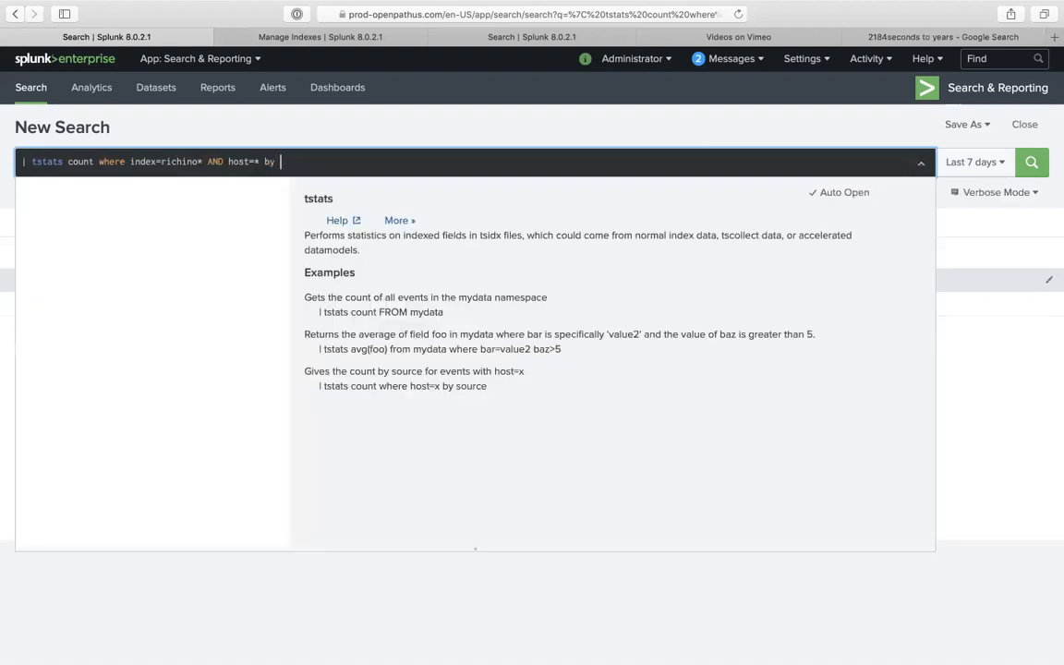
{"action": "type", "text": "_time"}
{"action": "key", "text": "Return"}
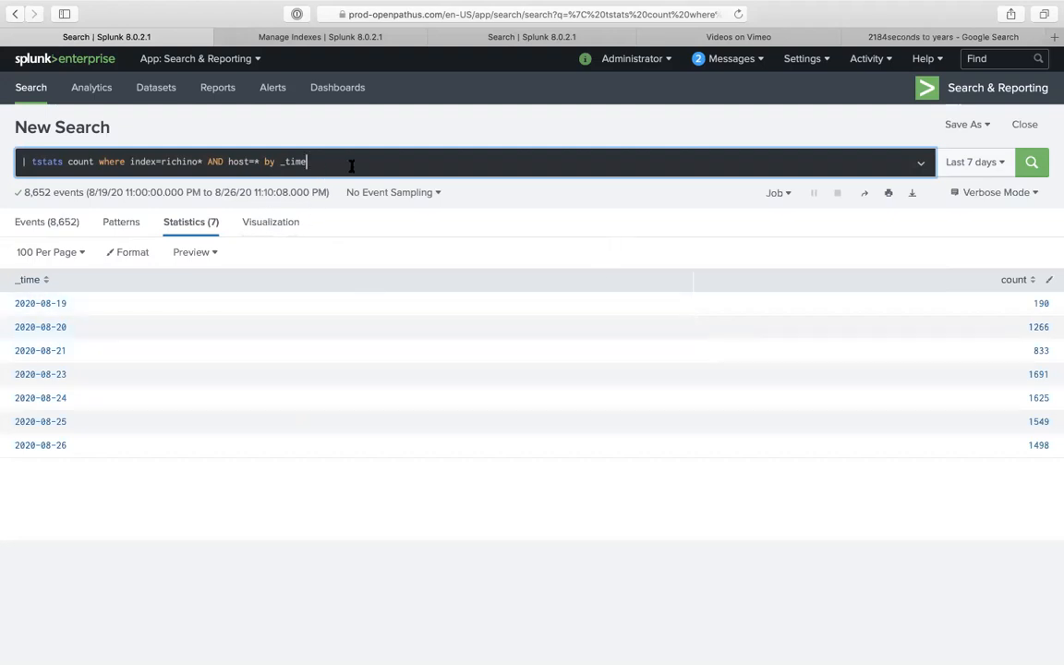
{"action": "left_click", "coordinate": [971, 162]}
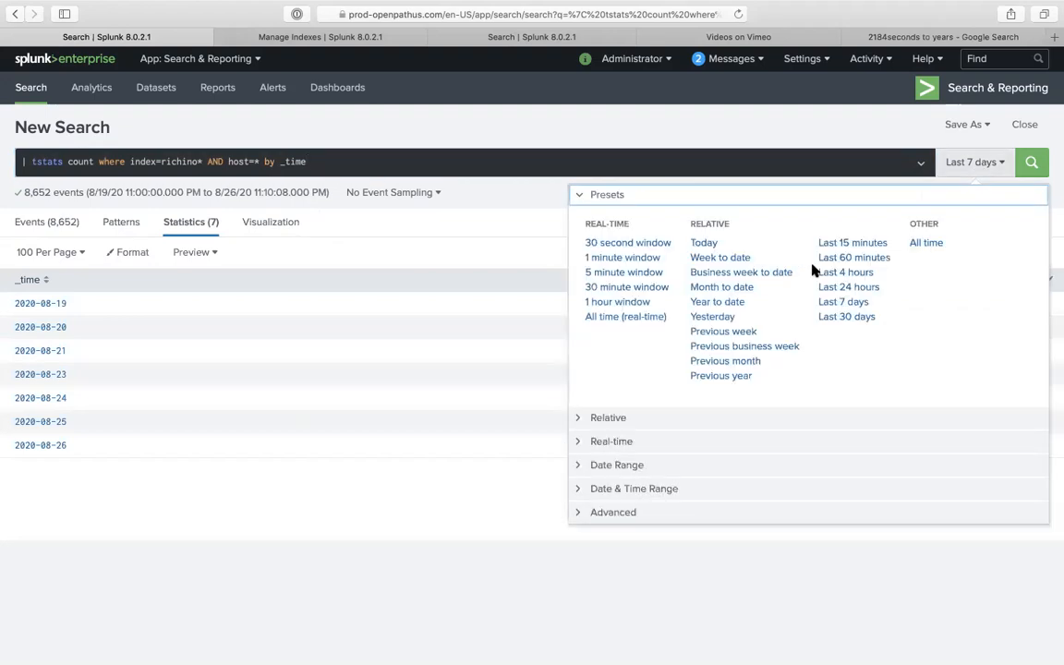
{"action": "left_click", "coordinate": [855, 257]}
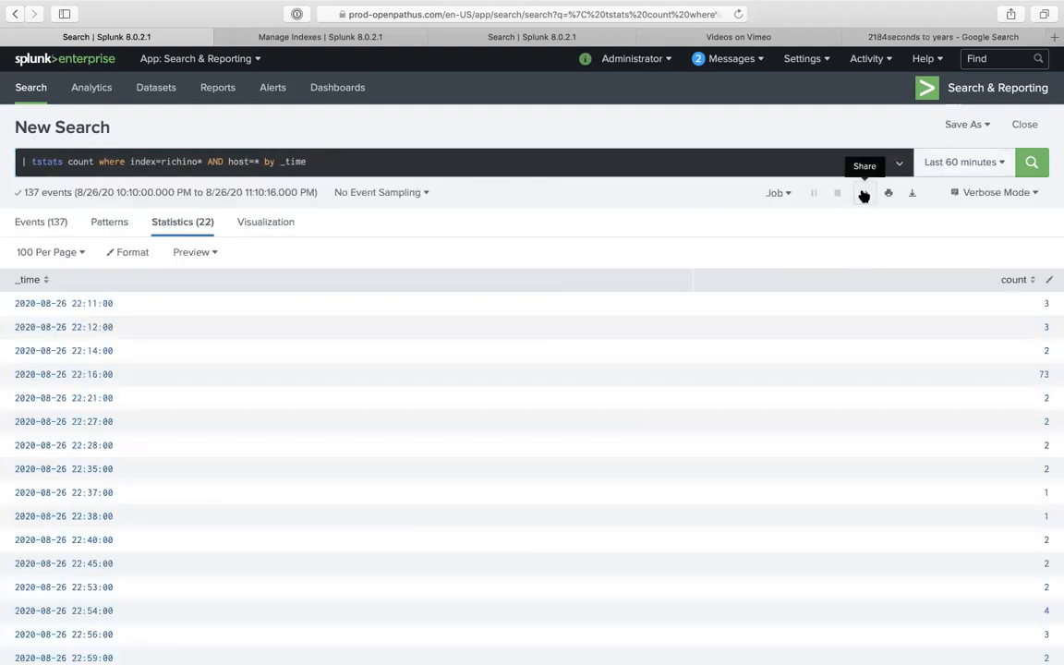
{"action": "left_click", "coordinate": [694, 168]}
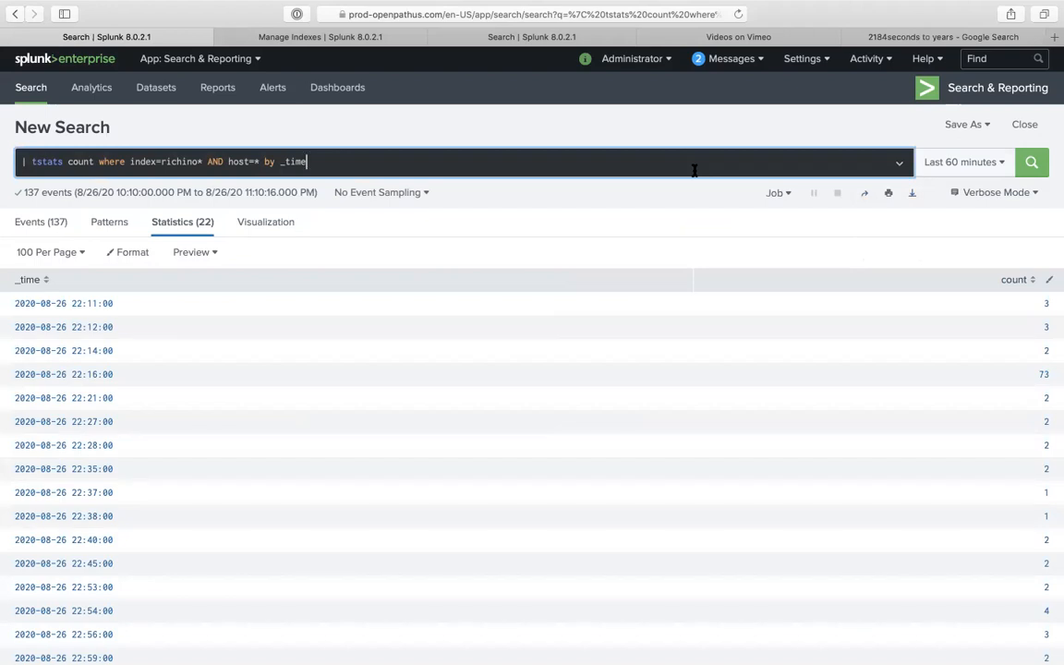
{"action": "left_click", "coordinate": [951, 124]}
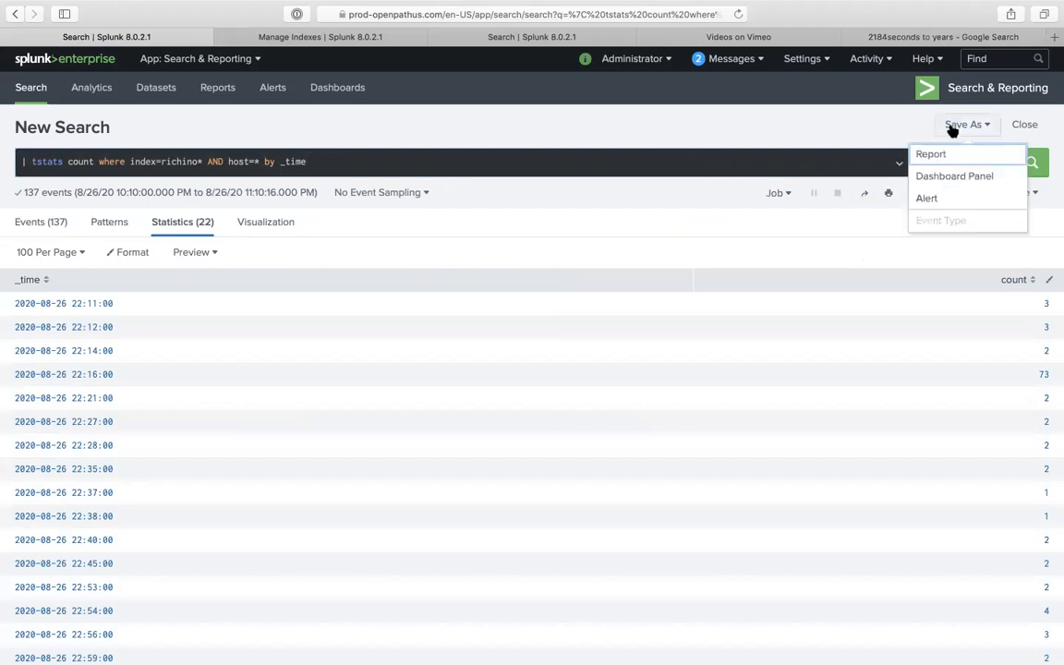
{"action": "left_click", "coordinate": [942, 201]}
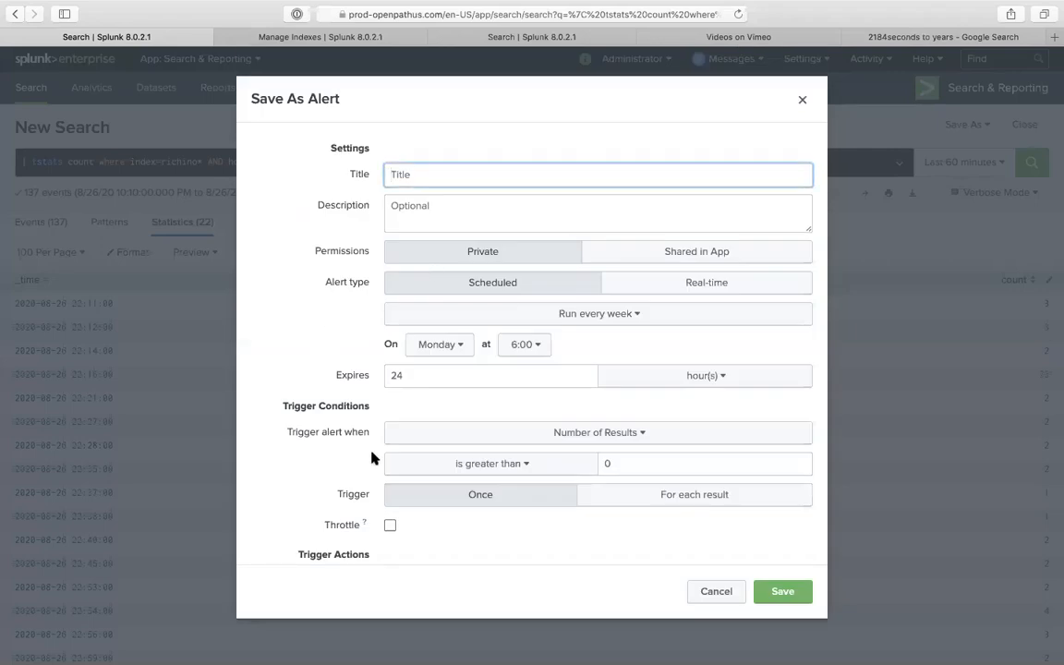
{"action": "scroll", "coordinate": [388, 462], "scroll_direction": "down", "scroll_amount": 2}
{"action": "left_click", "coordinate": [506, 378]}
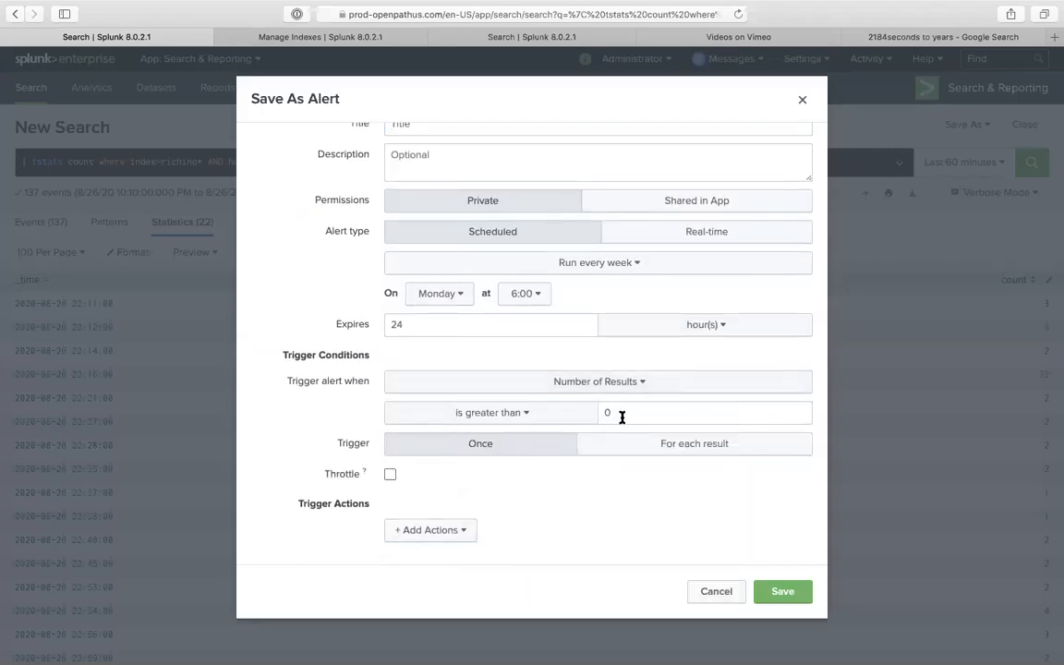
{"action": "left_click", "coordinate": [549, 410]}
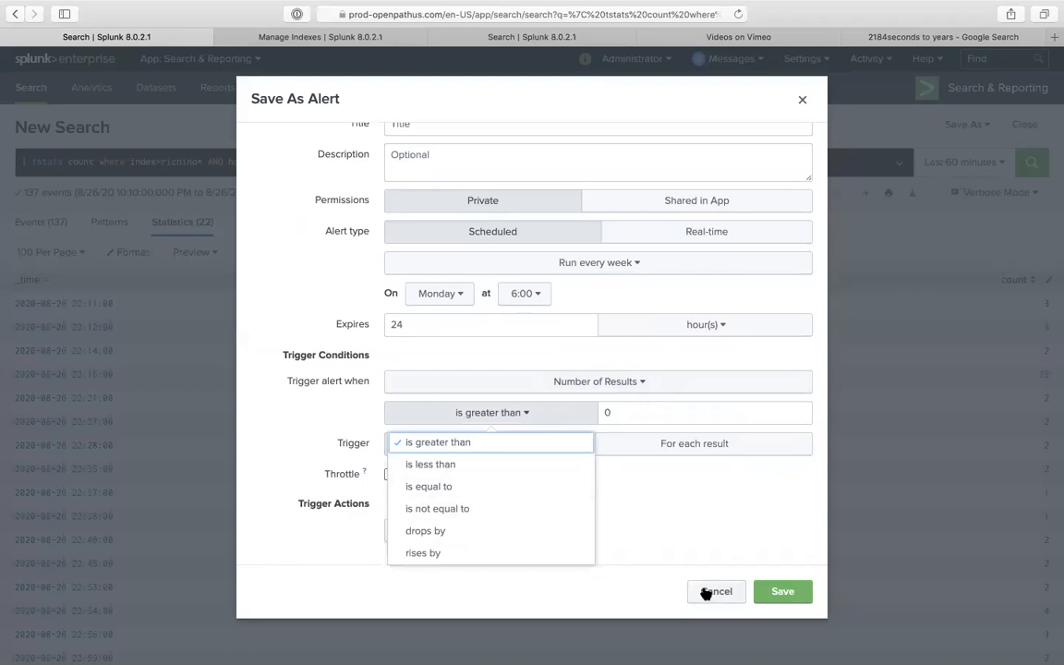
{"action": "left_click", "coordinate": [883, 417]}
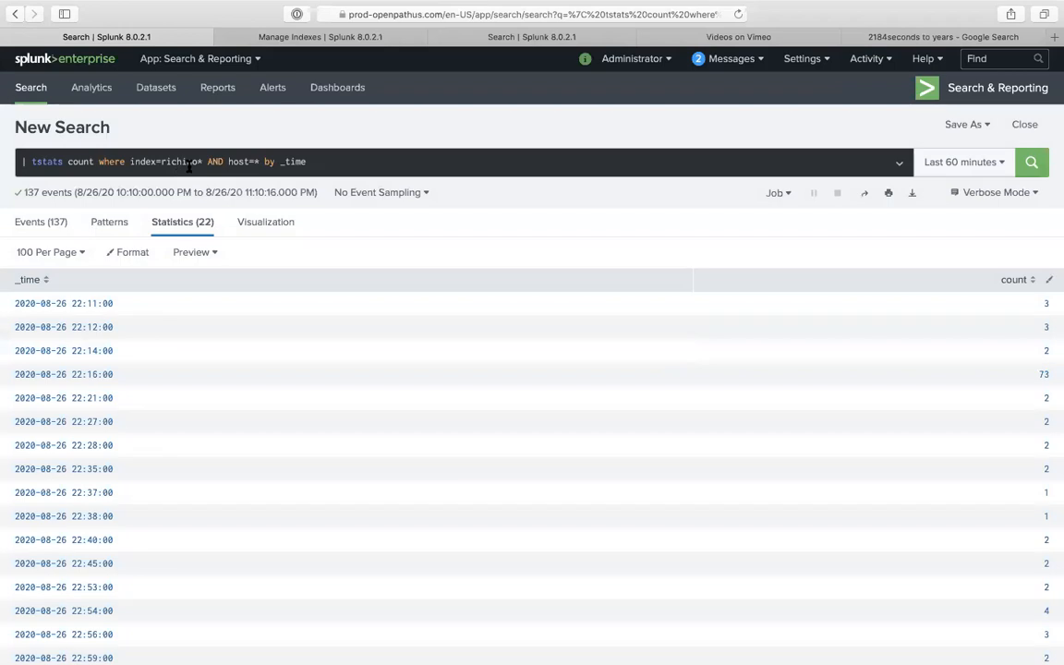
- Remove the host=* filter and group the tstats count by _time,host
{"action": "left_click", "coordinate": [263, 162]}
{"action": "key", "text": "BackSpace"}
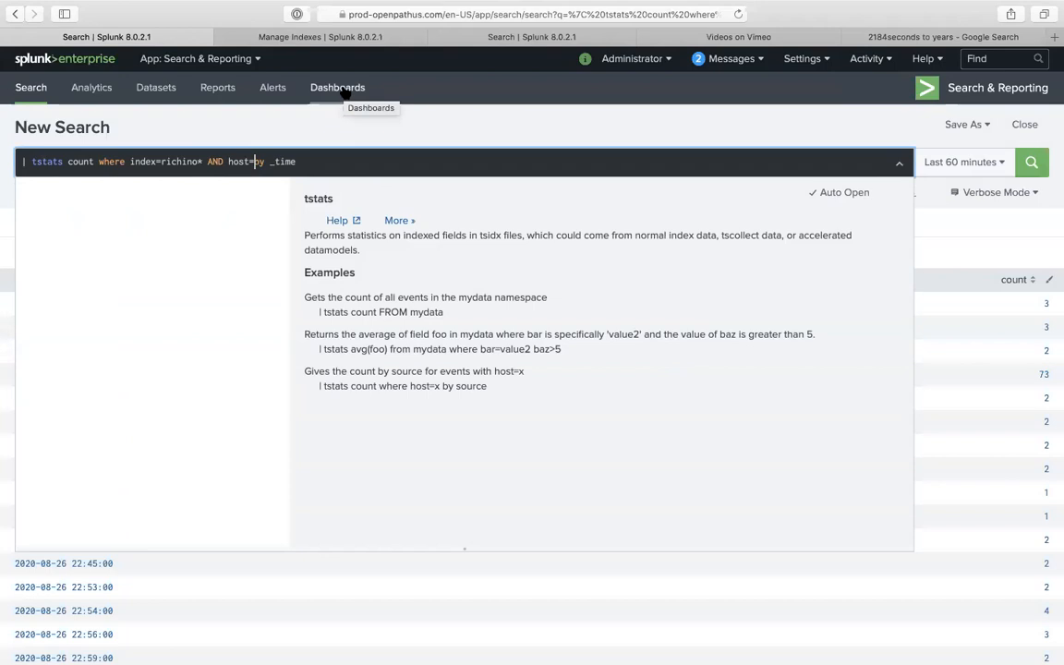
{"action": "key", "text": "BackSpace"}
{"action": "key", "text": "BackSpace"}
{"action": "key", "text": "BackSpace"}
{"action": "key", "text": "BackSpace"}
{"action": "key", "text": "BackSpace"}
{"action": "key", "text": "BackSpace"}
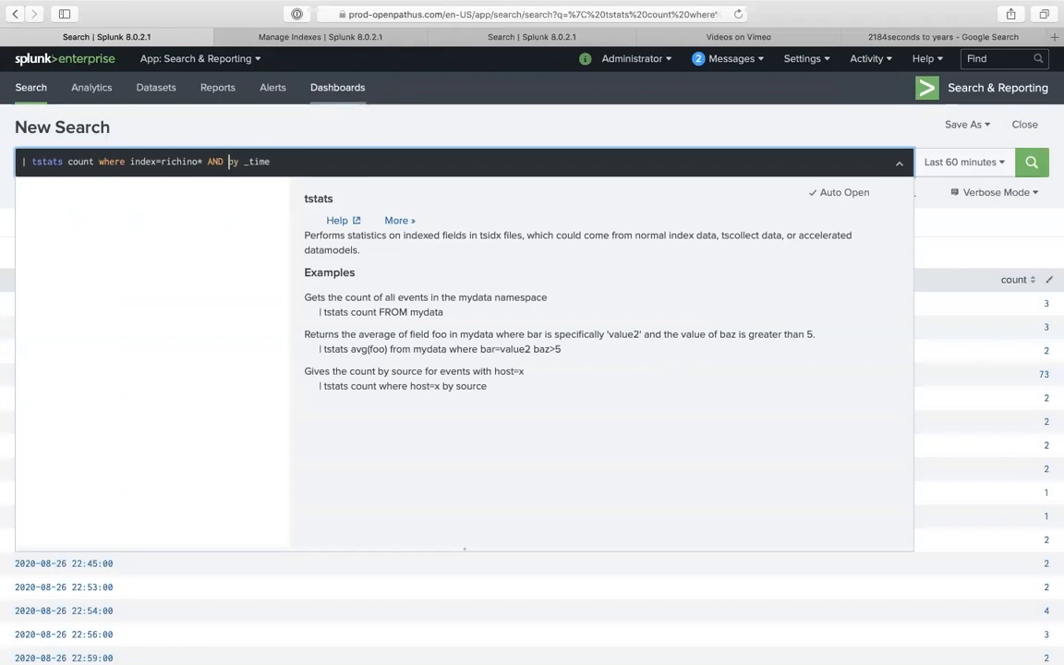
{"action": "key", "text": "BackSpace"}
{"action": "key", "text": "BackSpace"}
{"action": "key", "text": "BackSpace"}
{"action": "left_click", "coordinate": [285, 159]}
{"action": "type", "text": ",host"}
{"action": "key", "text": "Return"}
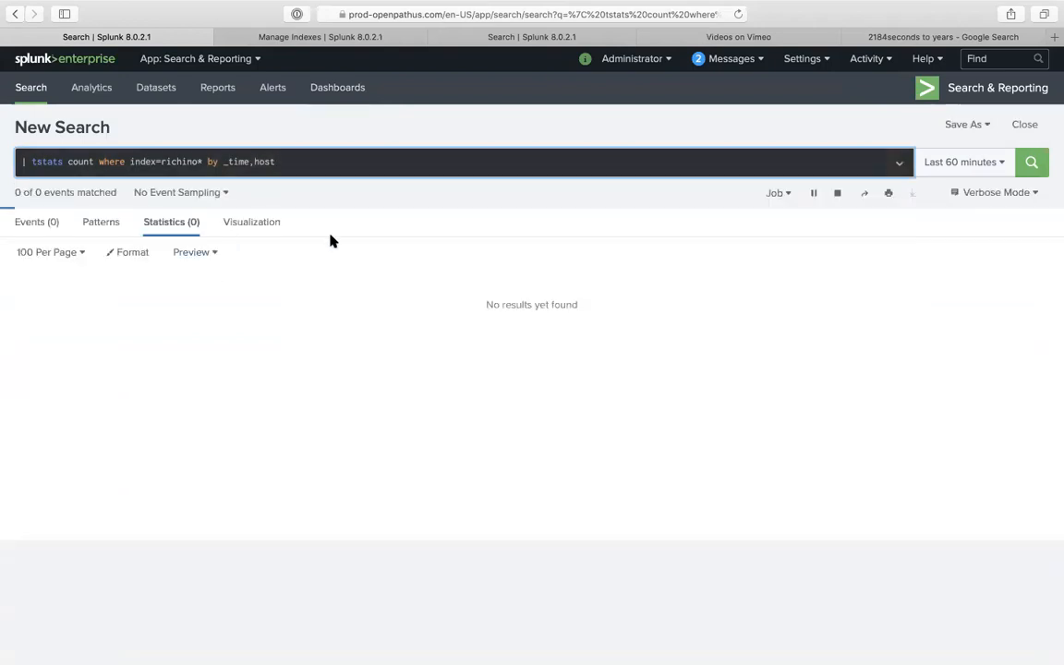
- Filter on the copied desktop host name instead of the index, grouping by _time only
{"action": "triple_click", "coordinate": [486, 309]}
{"action": "key", "text": "ctrl+c"}
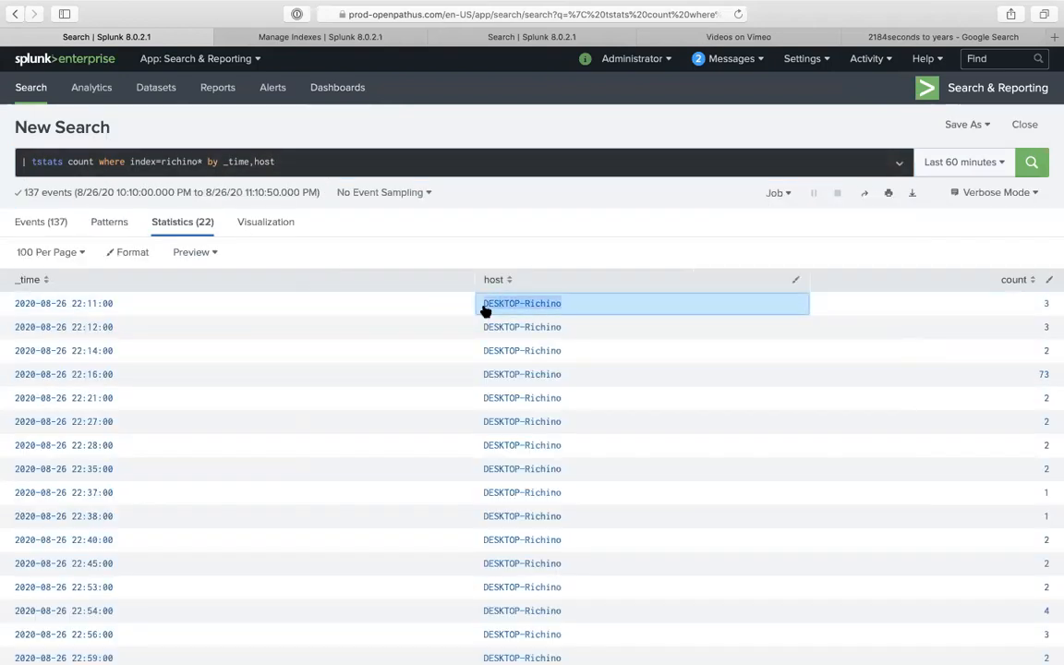
{"action": "double_click", "coordinate": [197, 162]}
{"action": "double_click", "coordinate": [145, 161]}
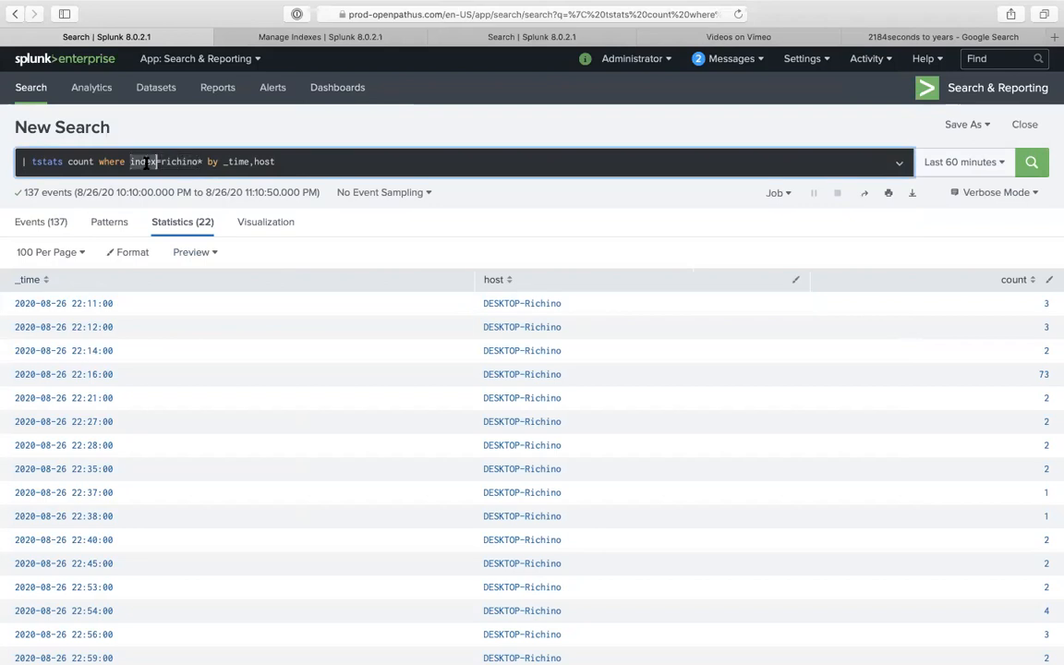
{"action": "type", "text": "host"}
{"action": "double_click", "coordinate": [162, 161]}
{"action": "key", "text": "ctrl+v"}
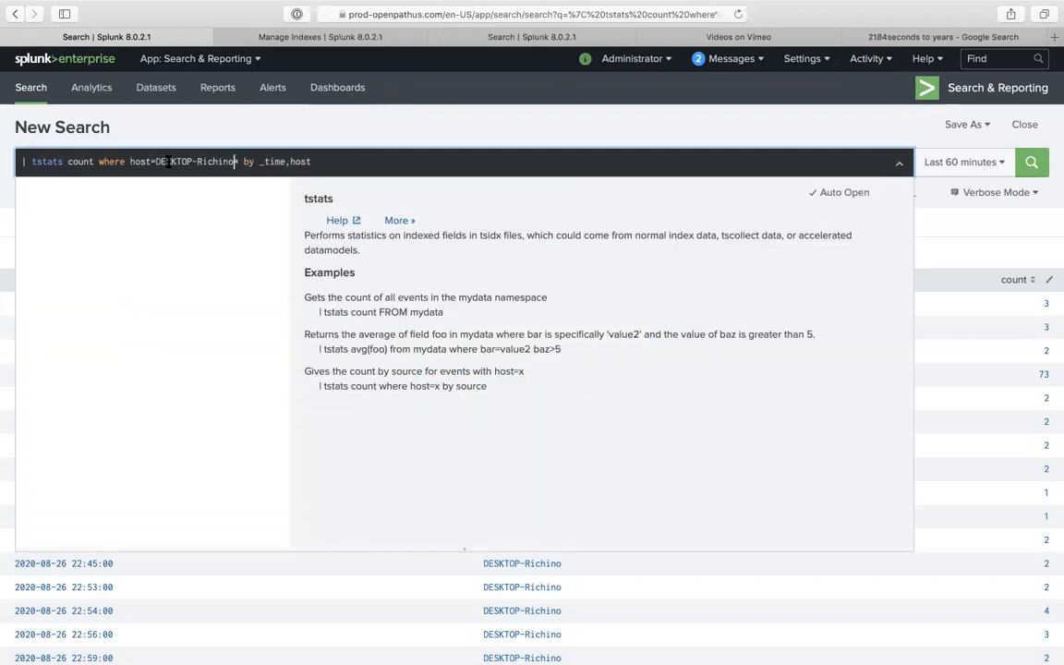
{"action": "double_click", "coordinate": [300, 161]}
{"action": "key", "text": "BackSpace"}
{"action": "key", "text": "BackSpace"}
{"action": "key", "text": "Return"}
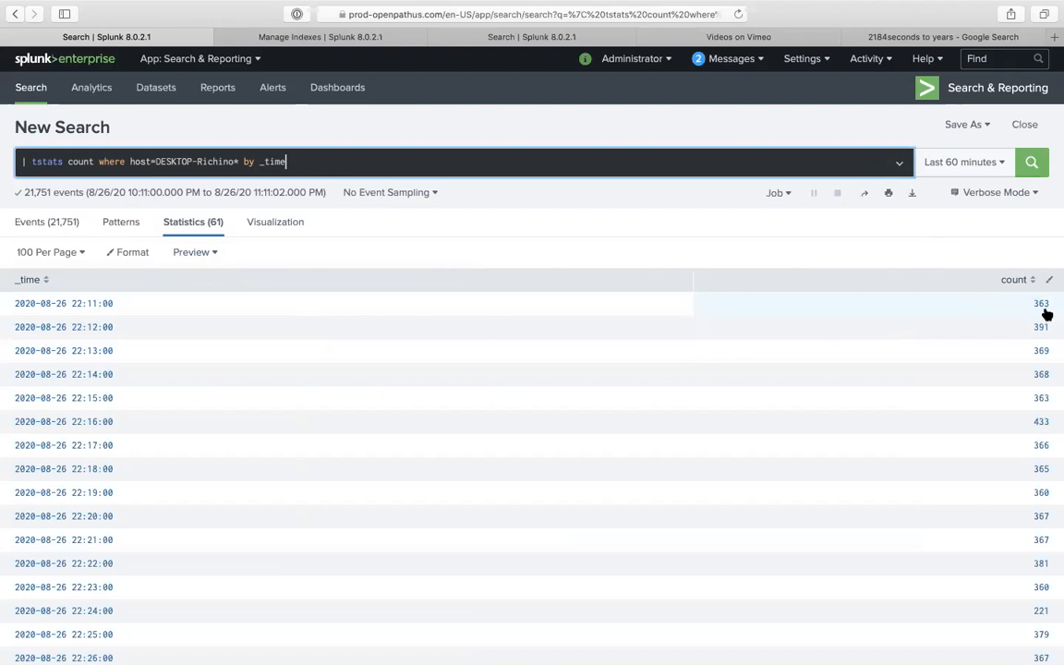
{"action": "left_click", "coordinate": [967, 131]}
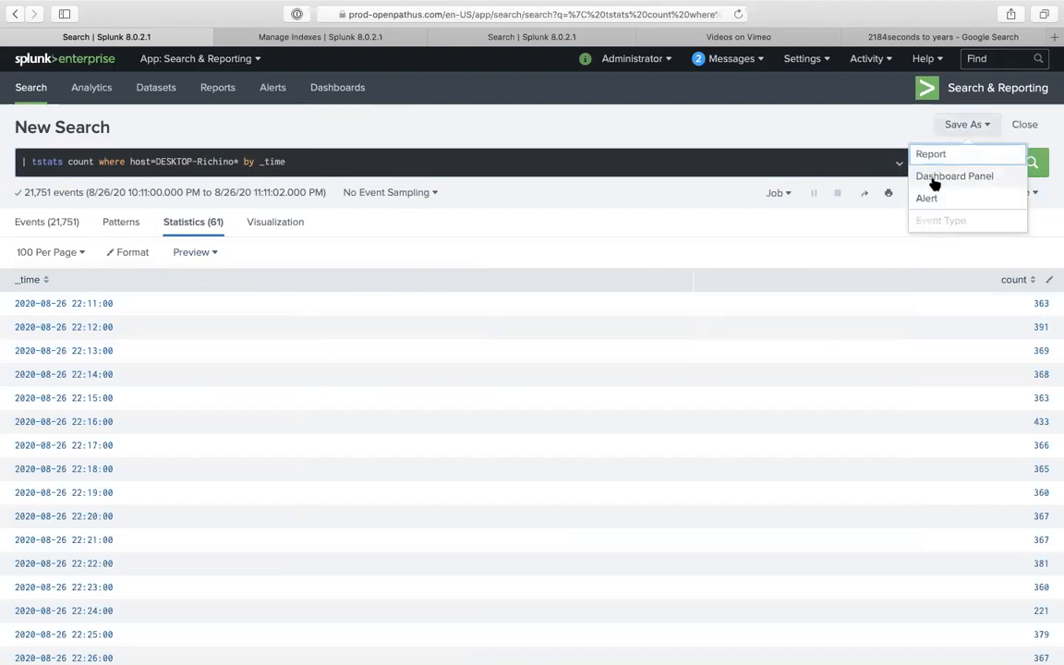
{"action": "left_click", "coordinate": [657, 159]}
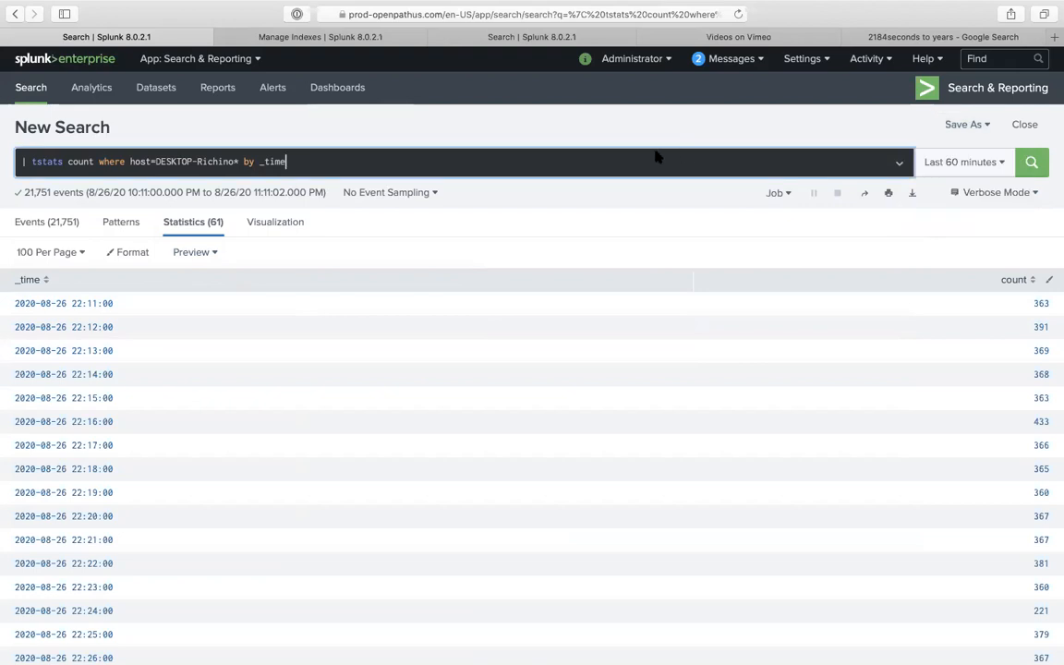
- Pipe into '| timechart sum(count) as count_of_events', group tstats by _time,host, and view as a visualization
{"action": "key", "text": "shift+Return"}
{"action": "type", "text": "| "}
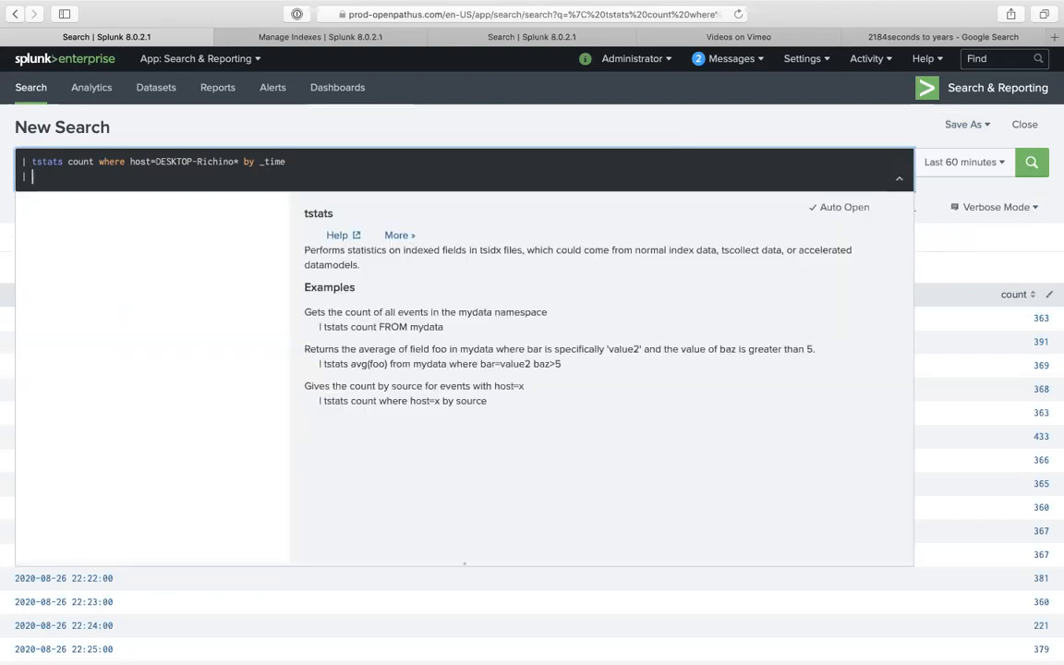
{"action": "type", "text": "timechart sum(count) as count"}
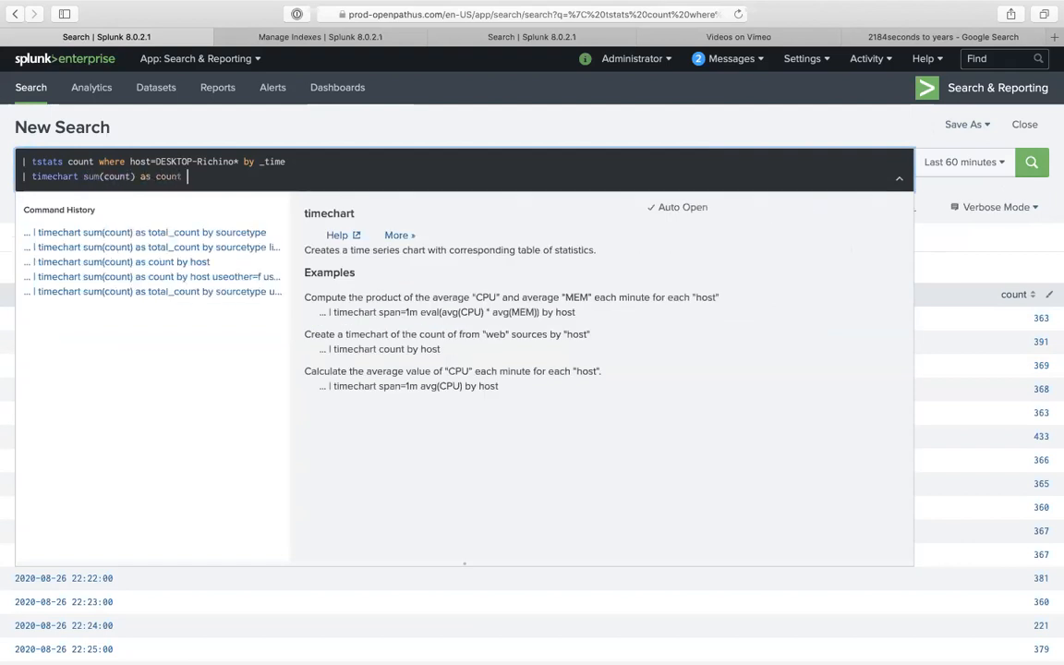
{"action": "type", "text": "_of_events by host"}
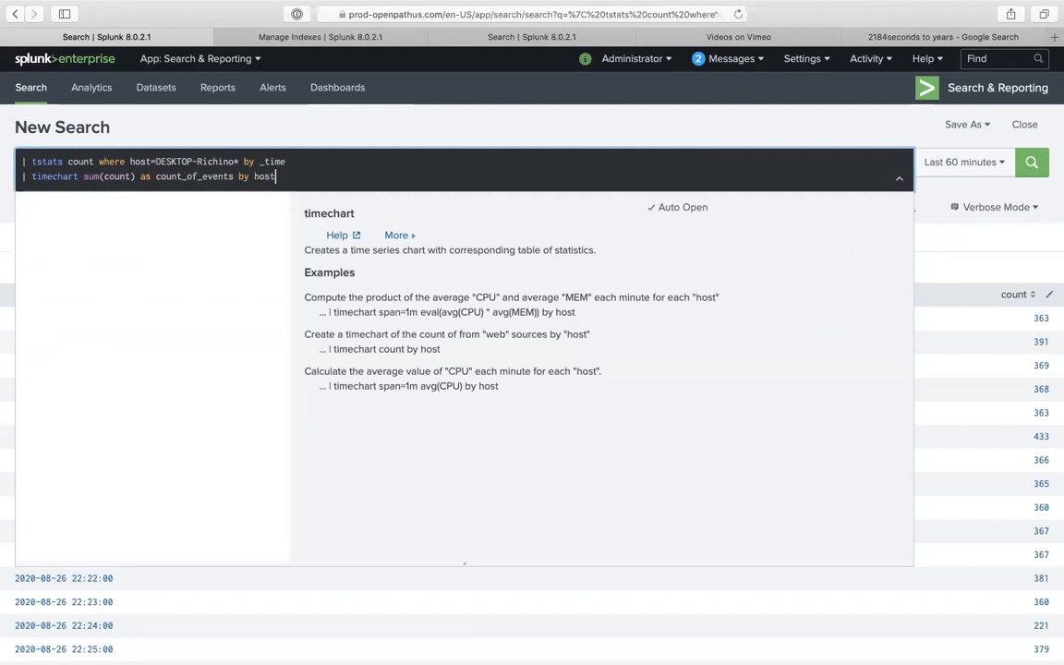
{"action": "key", "text": "Return"}
{"action": "left_click", "coordinate": [333, 161]}
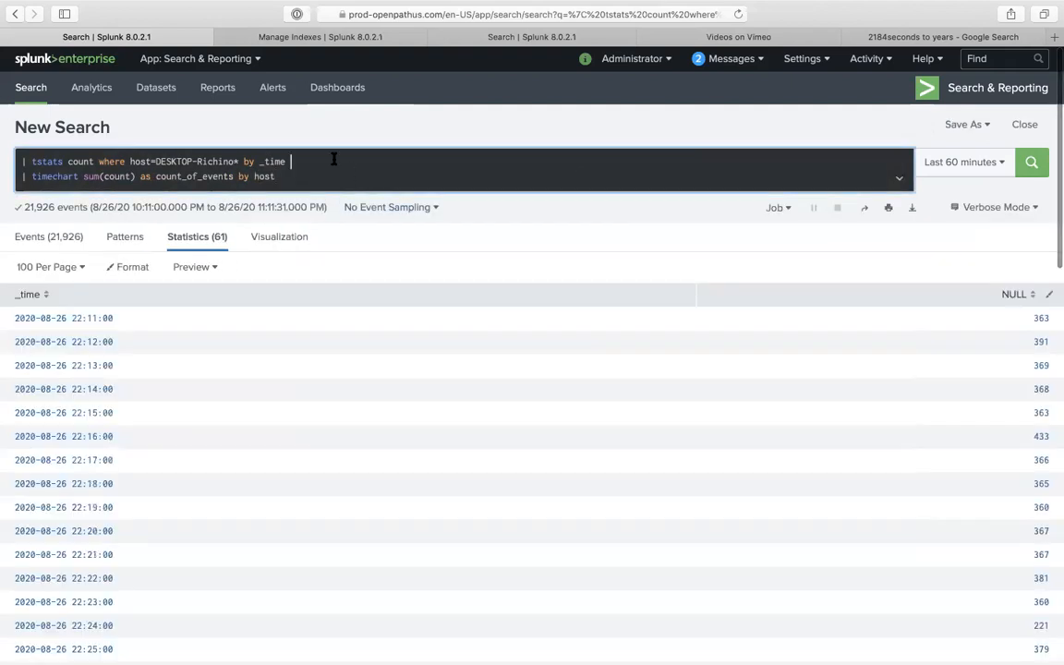
{"action": "type", "text": ",host"}
{"action": "key", "text": "Return"}
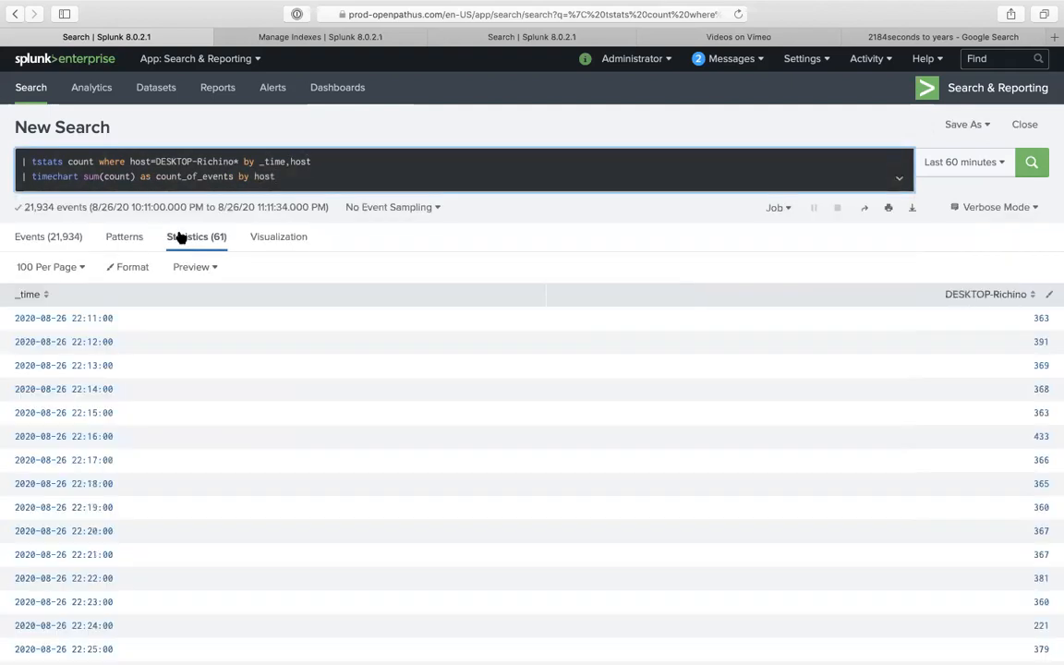
{"action": "left_click", "coordinate": [280, 236]}
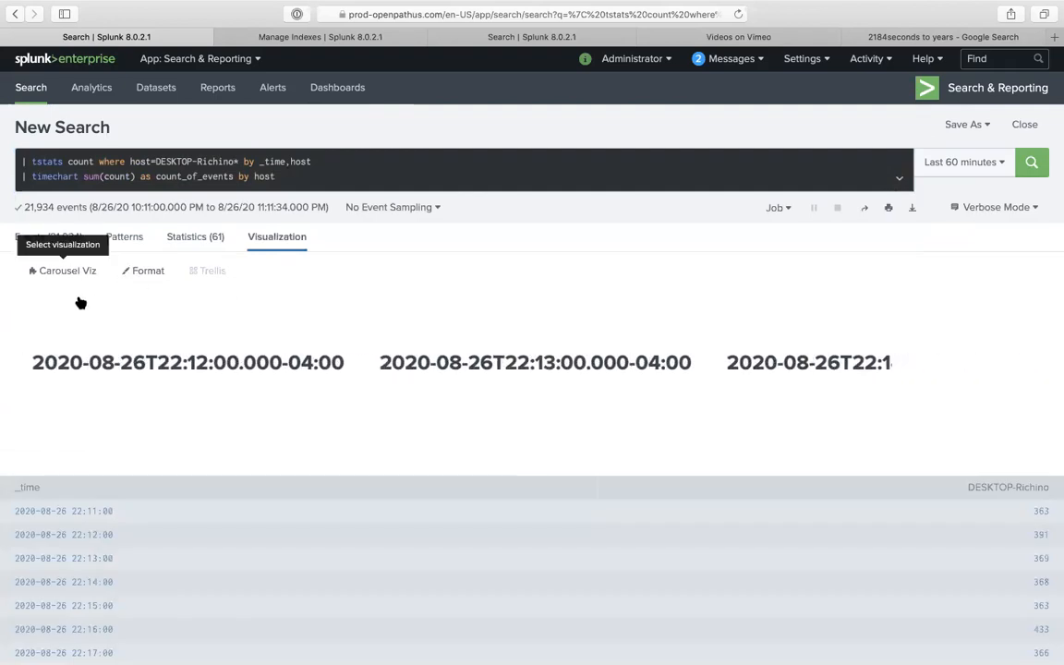
- Switch the visualization to a Line Chart and scroll through it
{"action": "left_click", "coordinate": [83, 271]}
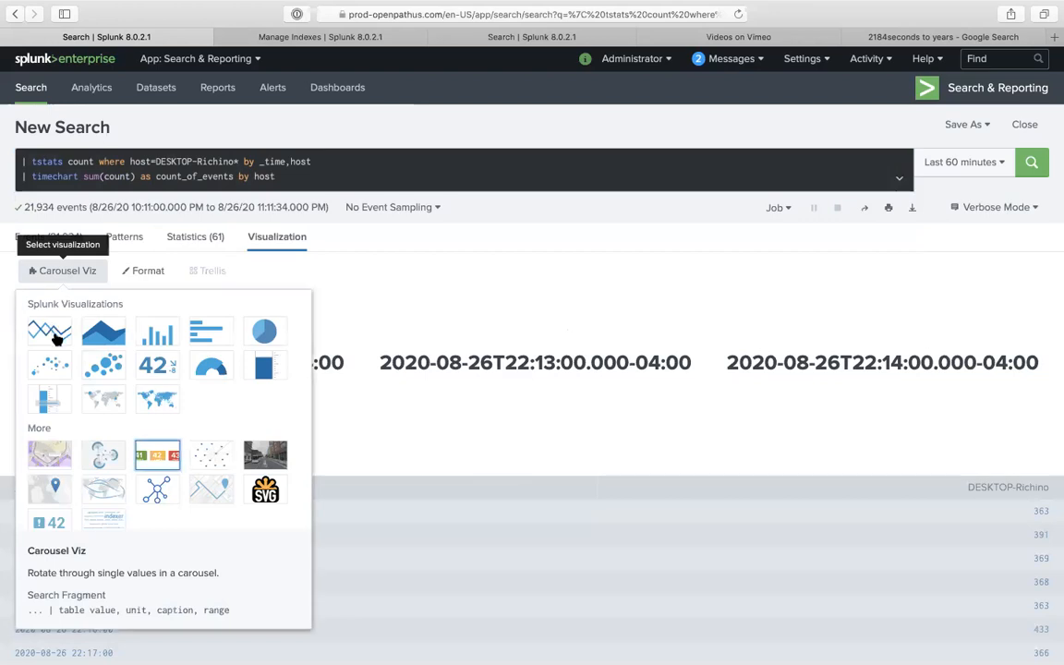
{"action": "left_click", "coordinate": [53, 338]}
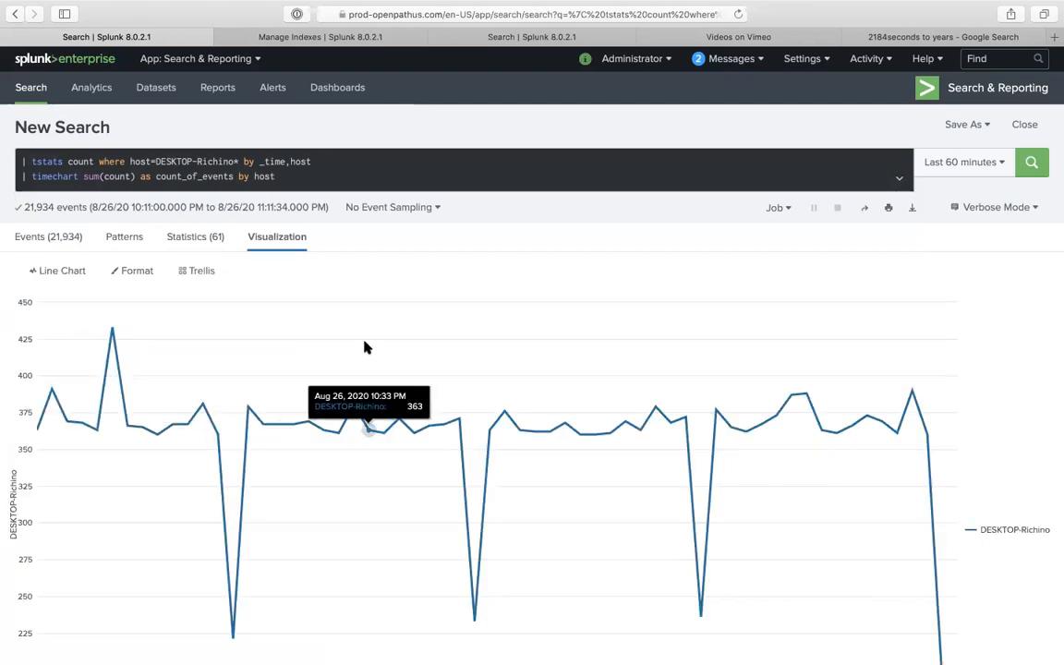
{"action": "scroll", "coordinate": [191, 451], "scroll_direction": "down", "scroll_amount": 3}
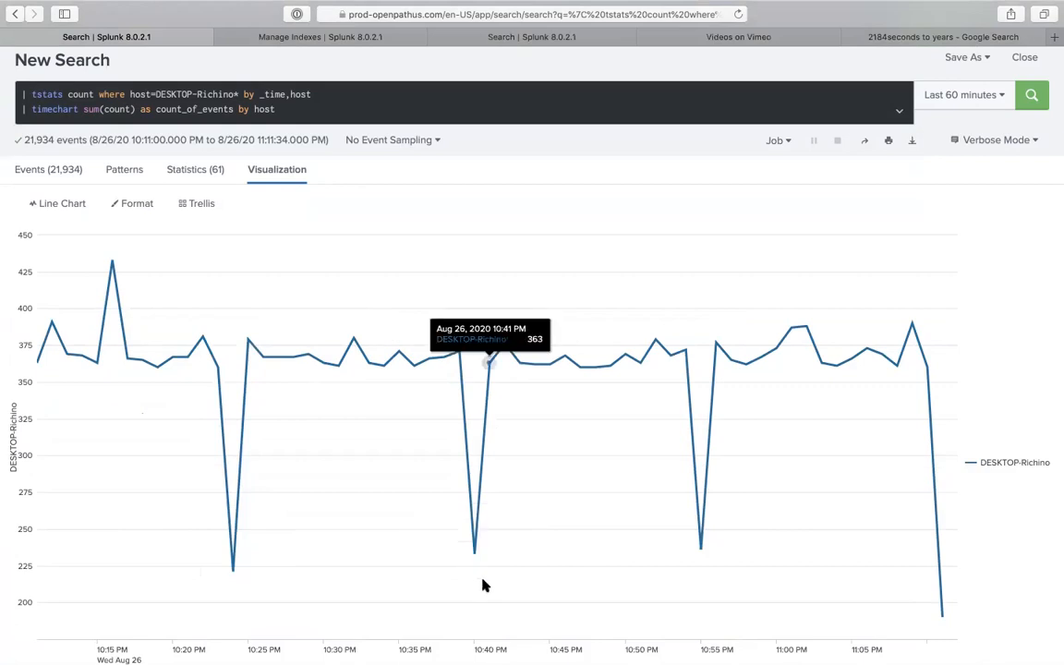
{"action": "scroll", "coordinate": [499, 618], "scroll_direction": "down", "scroll_amount": 1}
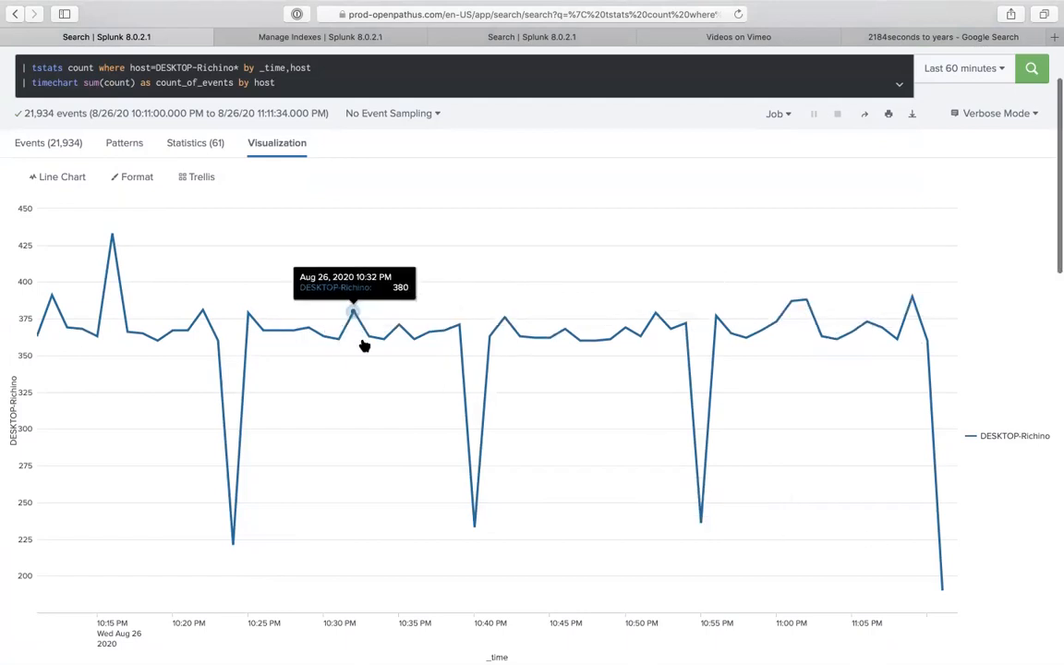
{"action": "scroll", "coordinate": [364, 345], "scroll_direction": "up", "scroll_amount": 1}
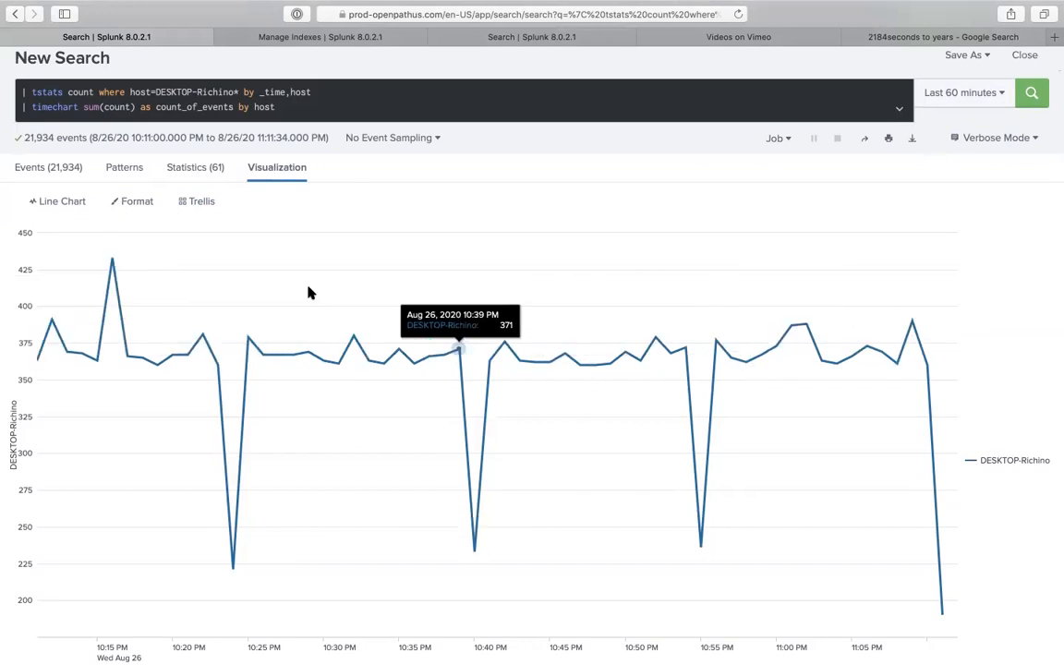
- Try avg instead of sum in the timechart, compare Statistics and Visualization, then revert to sum
{"action": "left_click", "coordinate": [85, 107]}
{"action": "double_click", "coordinate": [90, 107]}
{"action": "type", "text": "avg"}
{"action": "key", "text": "Return"}
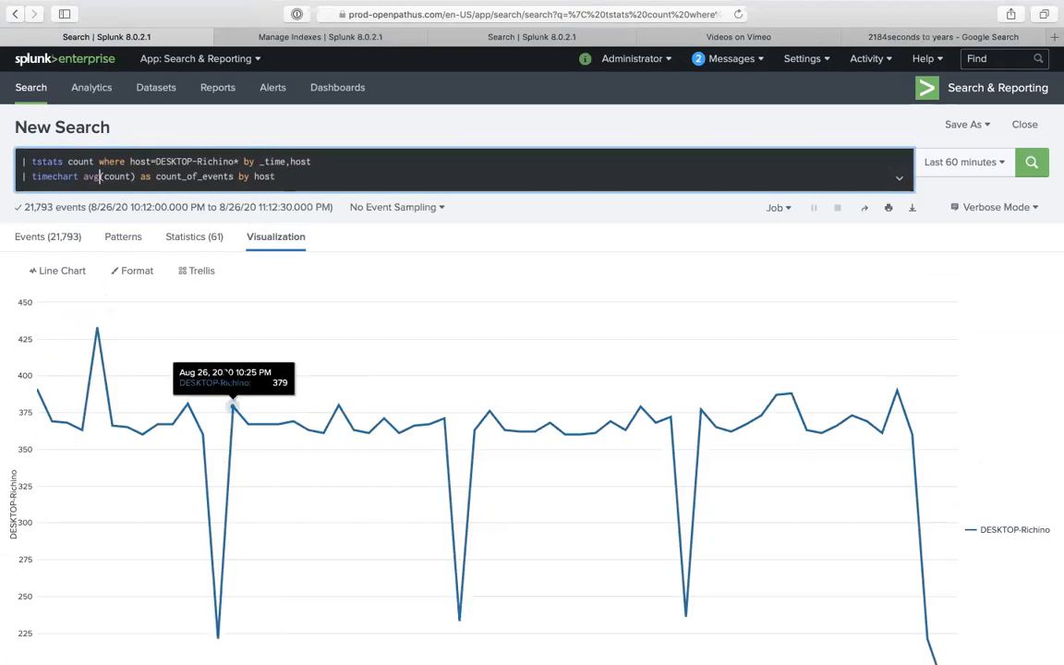
{"action": "scroll", "coordinate": [203, 277], "scroll_direction": "down", "scroll_amount": 2}
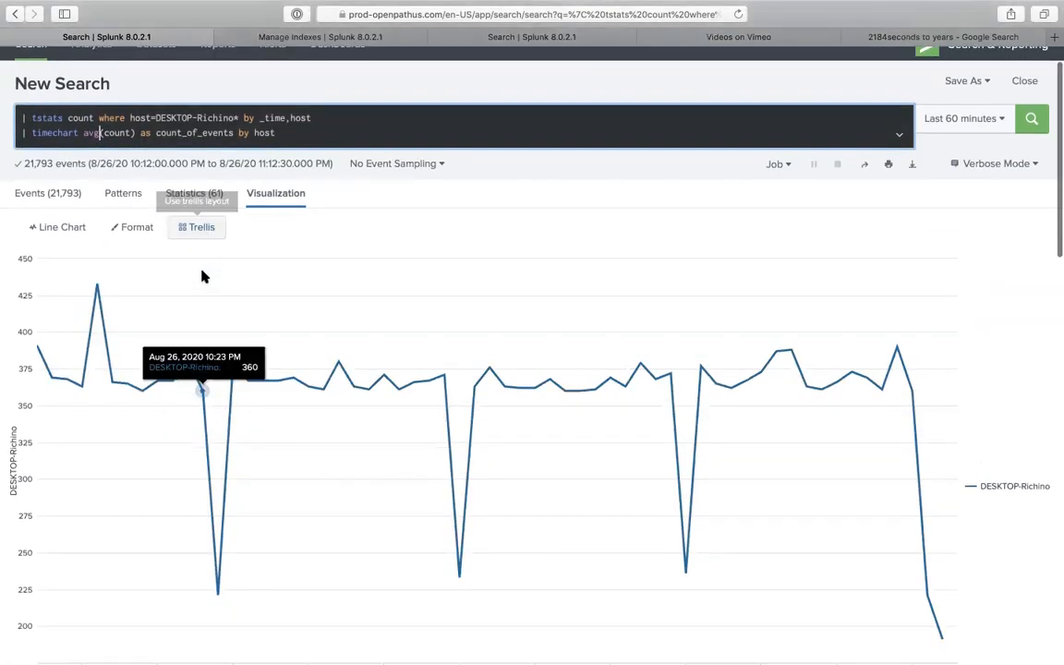
{"action": "scroll", "coordinate": [208, 282], "scroll_direction": "down", "scroll_amount": 2}
{"action": "scroll", "coordinate": [237, 315], "scroll_direction": "up", "scroll_amount": 4}
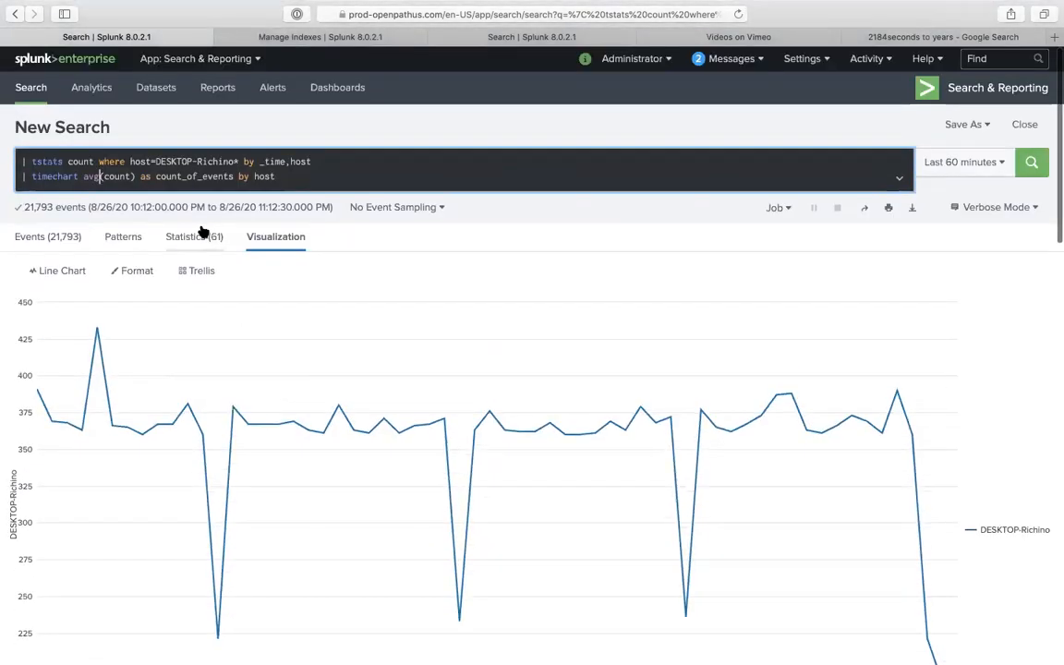
{"action": "left_click", "coordinate": [194, 236]}
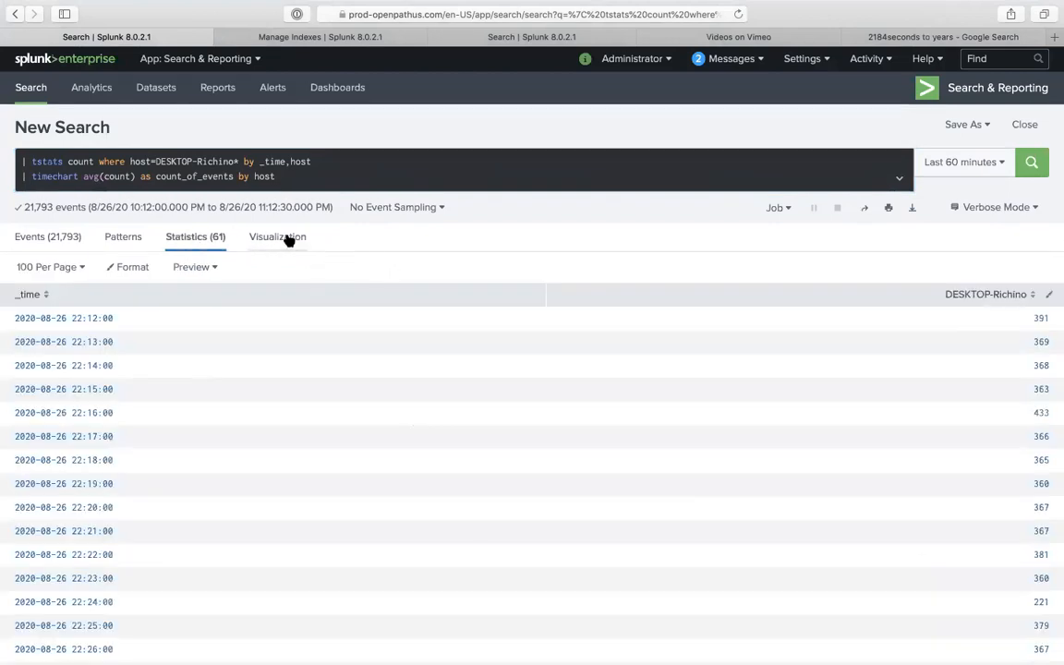
{"action": "left_click", "coordinate": [269, 240]}
{"action": "double_click", "coordinate": [109, 178]}
{"action": "double_click", "coordinate": [89, 176]}
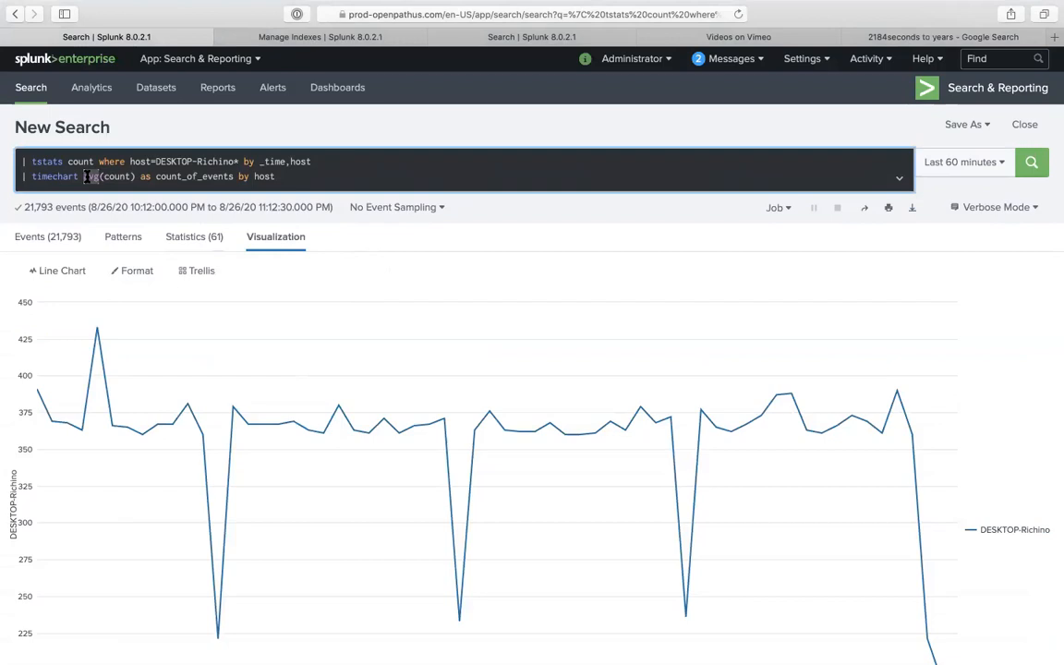
{"action": "type", "text": "sum"}
{"action": "key", "text": "Return"}
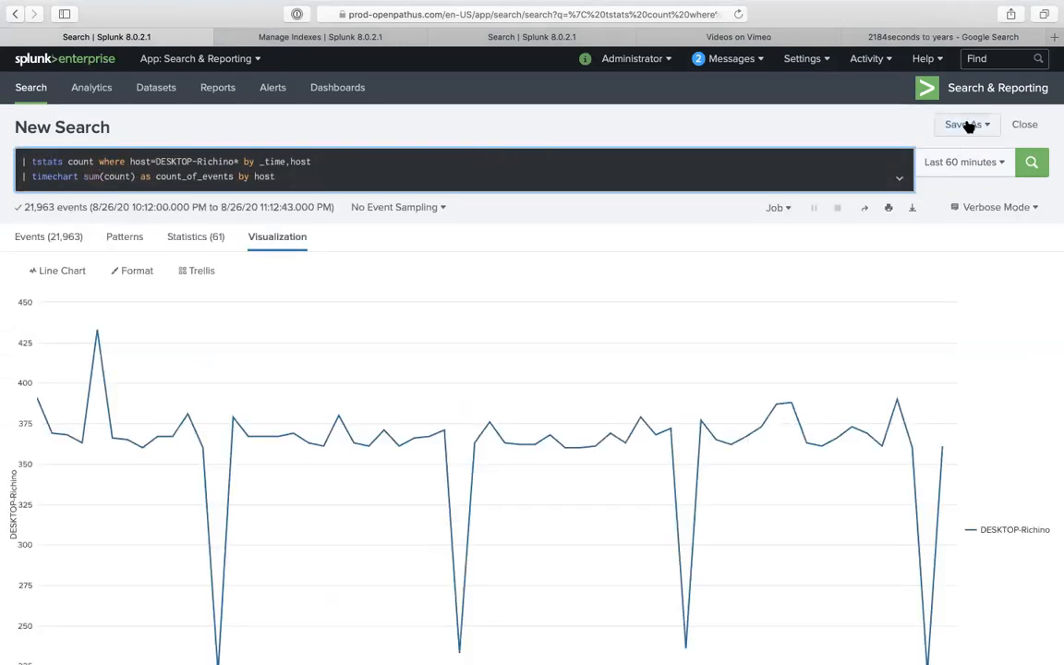
- Look over the Save As options and close them without saving
{"action": "left_click", "coordinate": [966, 124]}
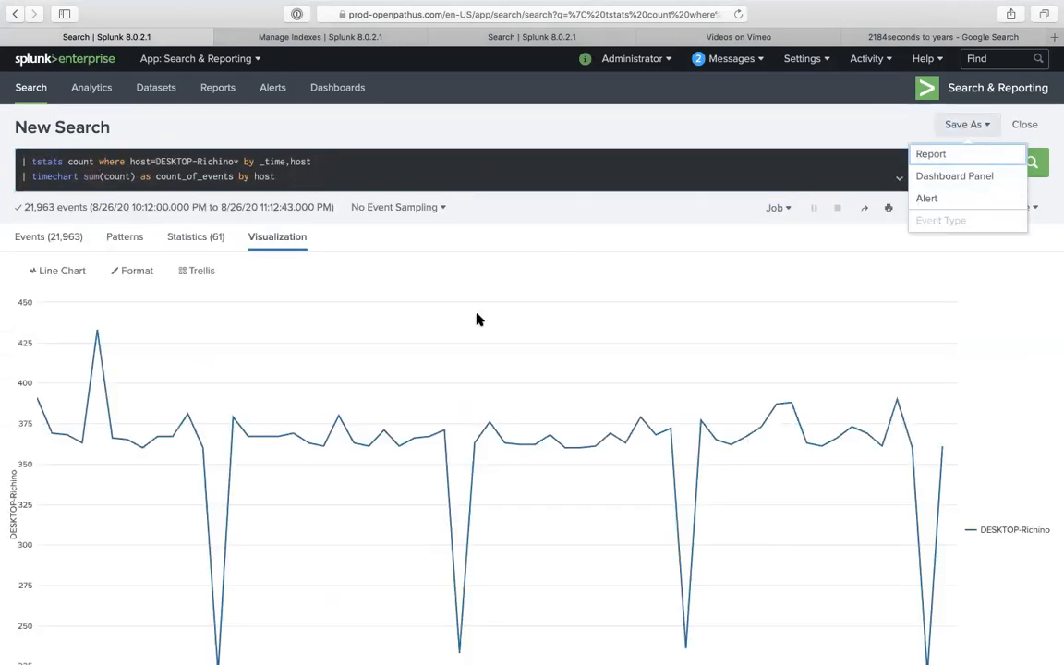
{"action": "scroll", "coordinate": [155, 498], "scroll_direction": "down", "scroll_amount": 2}
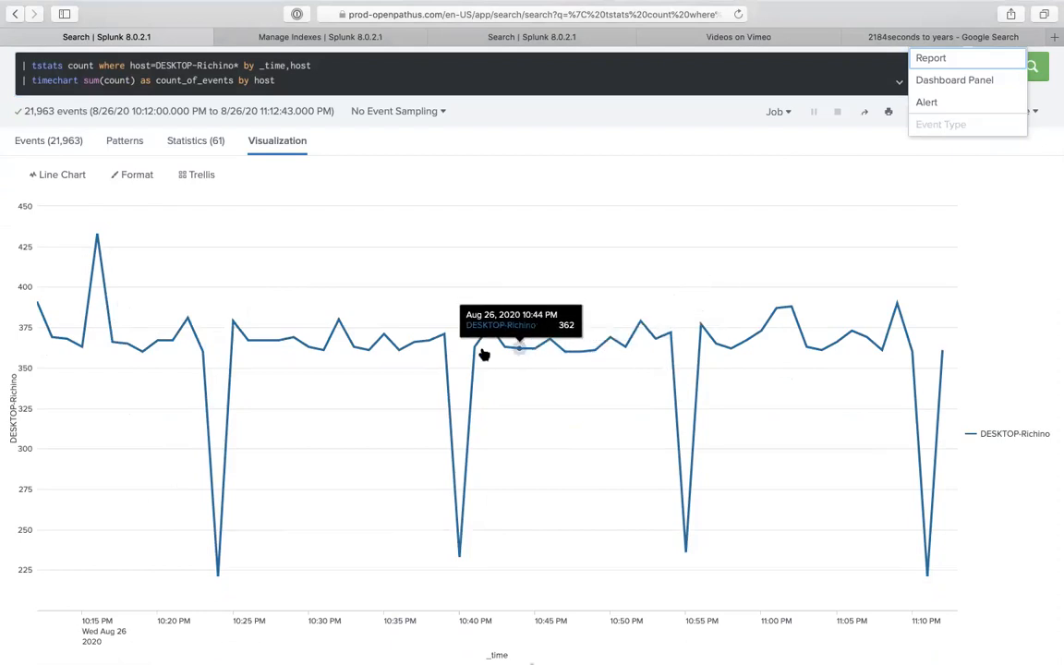
{"action": "scroll", "coordinate": [739, 297], "scroll_direction": "up", "scroll_amount": 3}
{"action": "left_click", "coordinate": [910, 133]}
- Limit the chart to the Last 15 minutes (5,426 events) and reopen the Save As list
{"action": "left_click", "coordinate": [949, 162]}
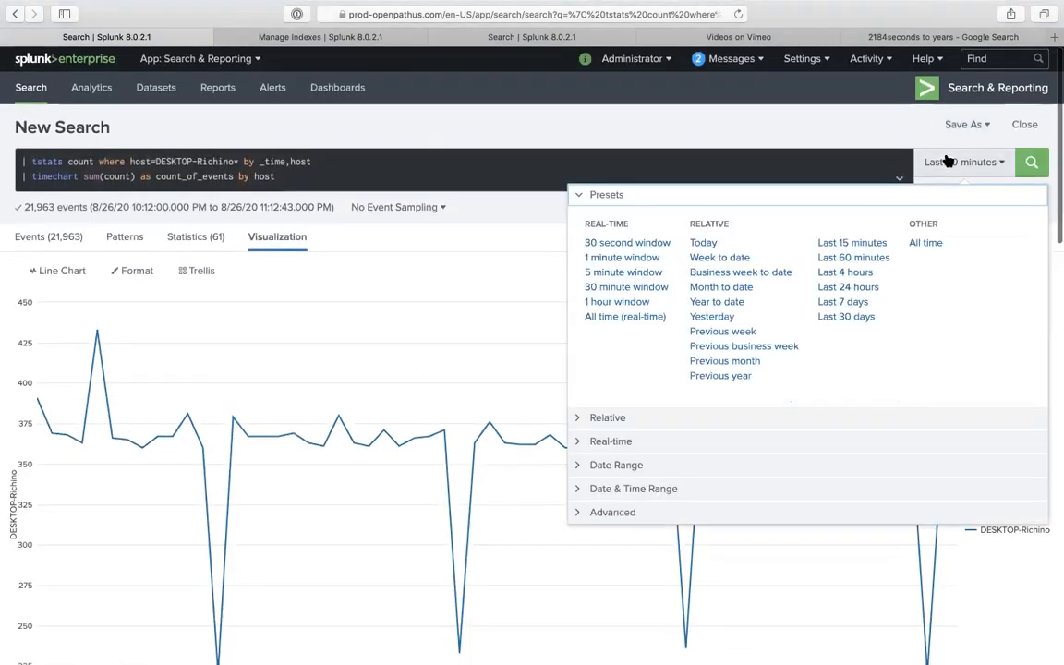
{"action": "left_click", "coordinate": [851, 243]}
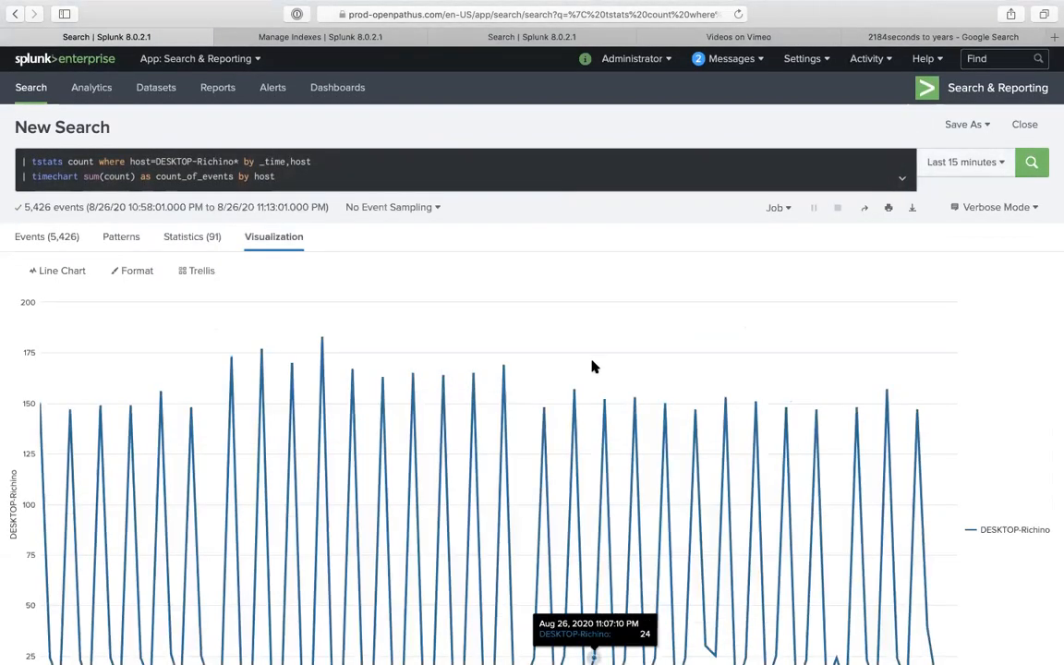
{"action": "scroll", "coordinate": [555, 418], "scroll_direction": "down", "scroll_amount": 3}
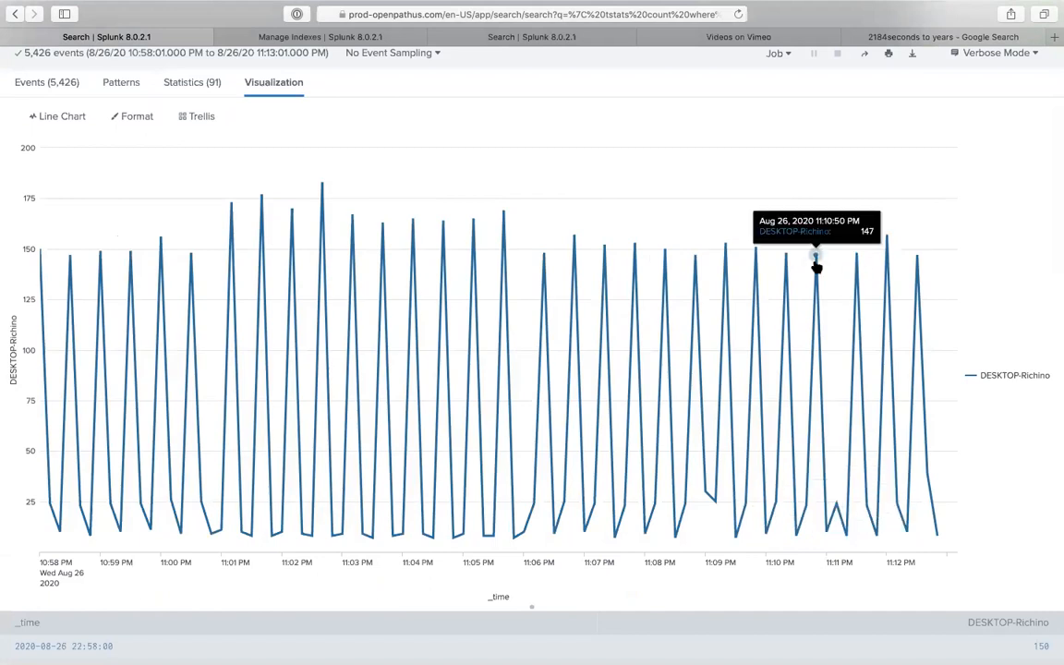
{"action": "scroll", "coordinate": [822, 268], "scroll_direction": "up", "scroll_amount": 4}
{"action": "left_click", "coordinate": [965, 124]}
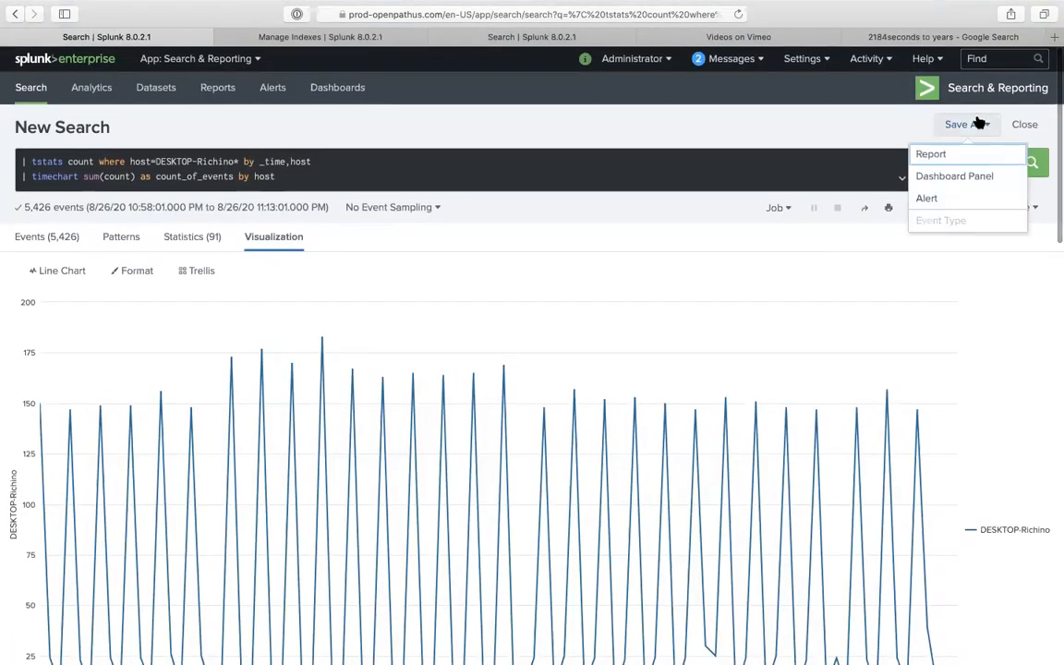
- Start a Save As Alert, trying an 'is less than' threshold and a Custom 'count<' condition
{"action": "left_click", "coordinate": [923, 197]}
{"action": "scroll", "coordinate": [552, 378], "scroll_direction": "down", "scroll_amount": 2}
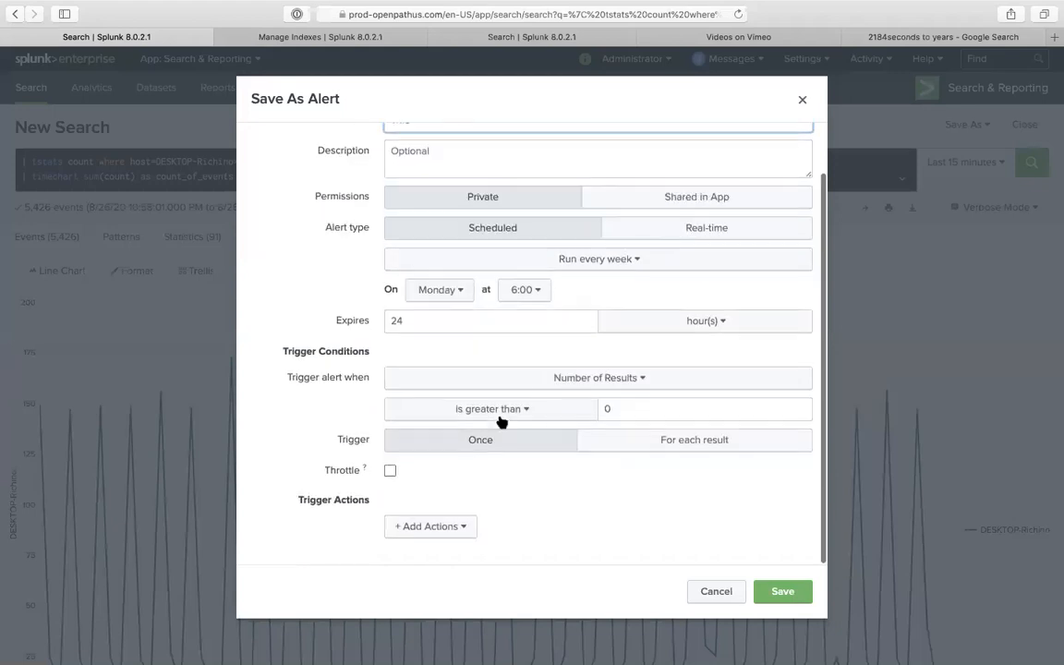
{"action": "left_click", "coordinate": [489, 413]}
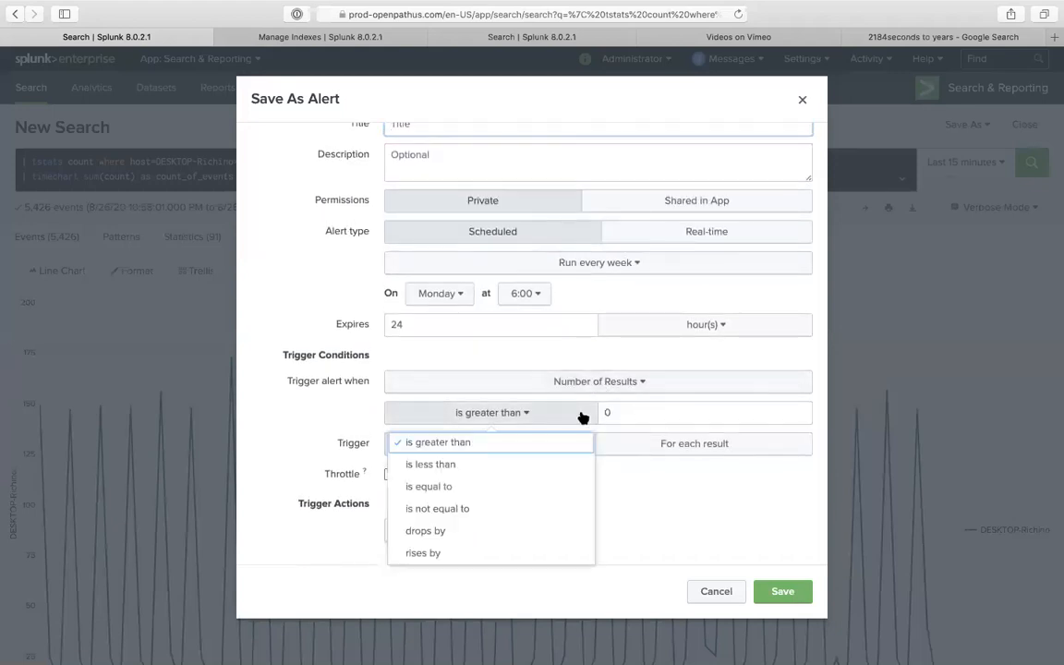
{"action": "left_click", "coordinate": [541, 468]}
{"action": "left_click", "coordinate": [642, 414]}
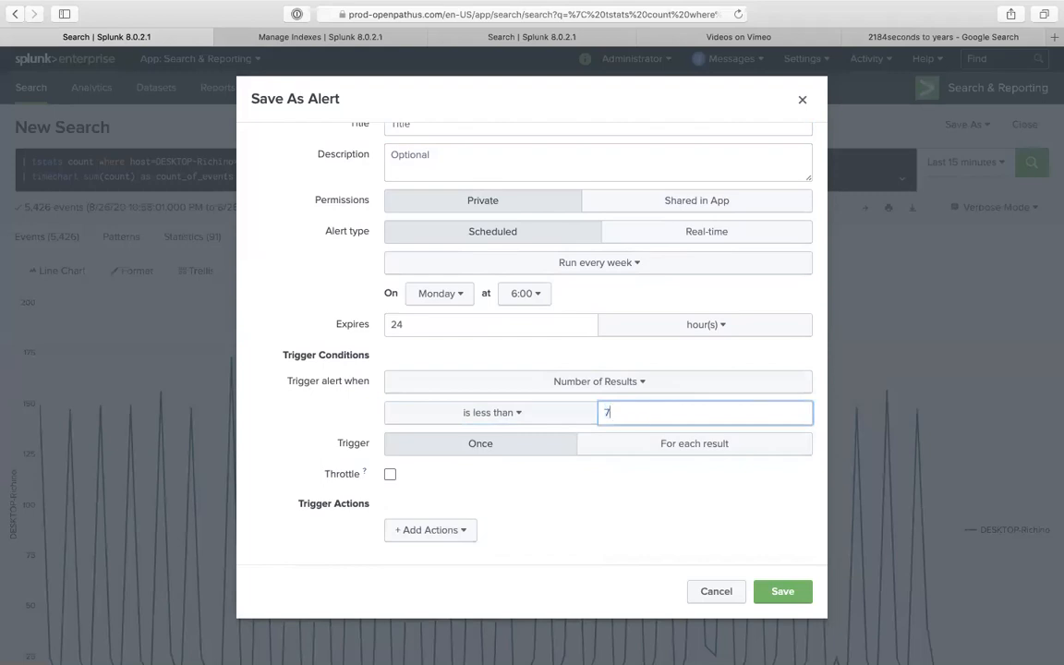
{"action": "left_click", "coordinate": [558, 383]}
{"action": "left_click", "coordinate": [609, 574]}
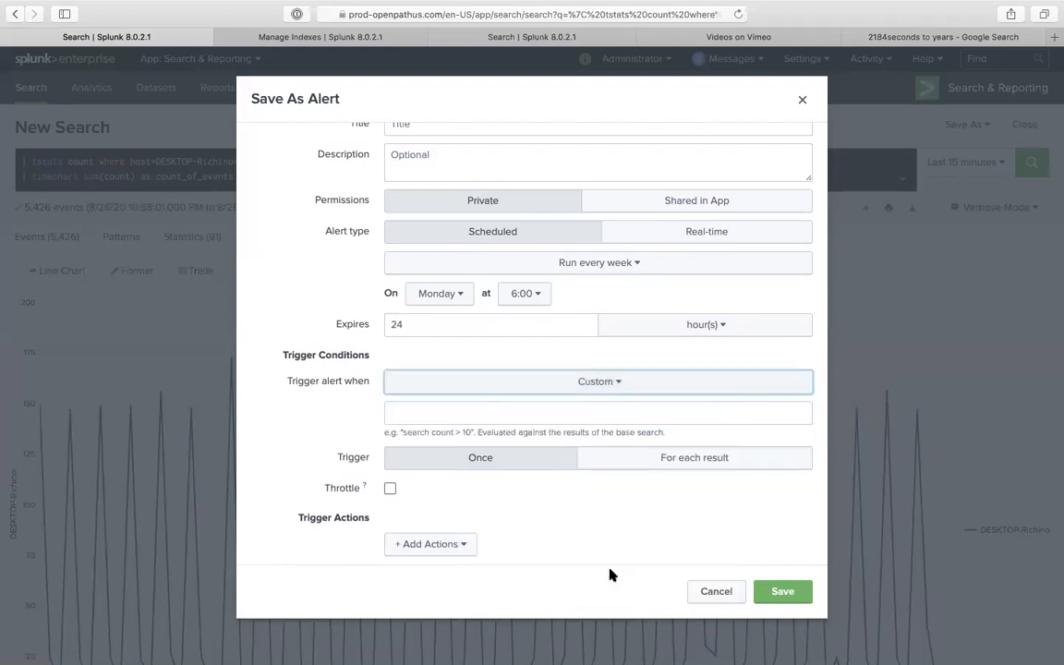
{"action": "left_click", "coordinate": [557, 412]}
{"action": "type", "text": "count<7"}
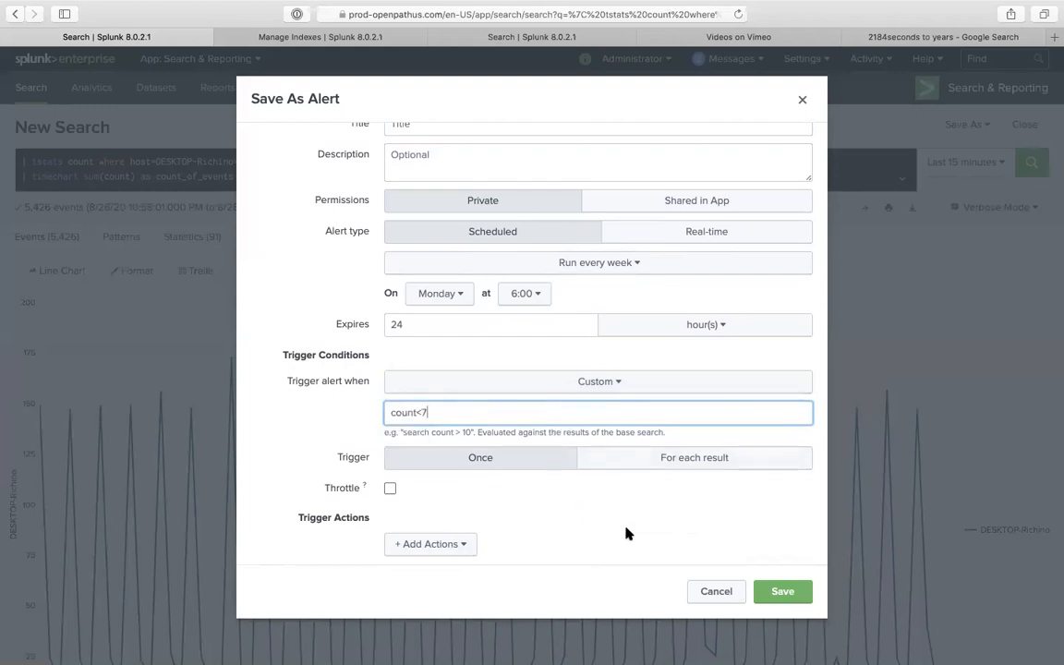
- Set the alert to trigger when Number of Results is less than 1
{"action": "scroll", "coordinate": [631, 499], "scroll_direction": "down", "scroll_amount": 1}
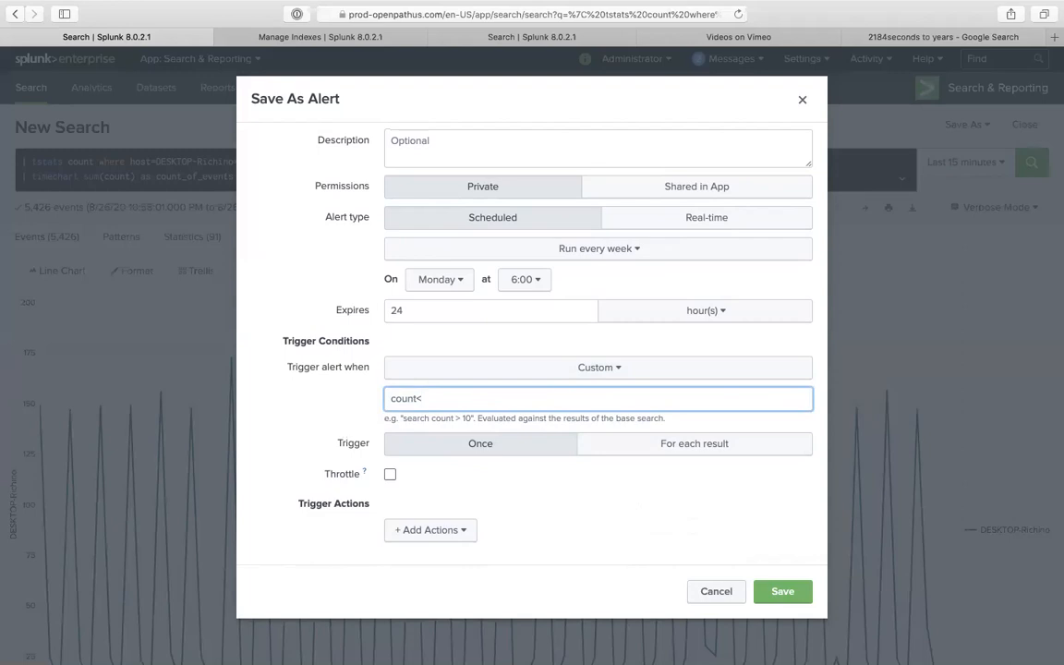
{"action": "left_click", "coordinate": [588, 370]}
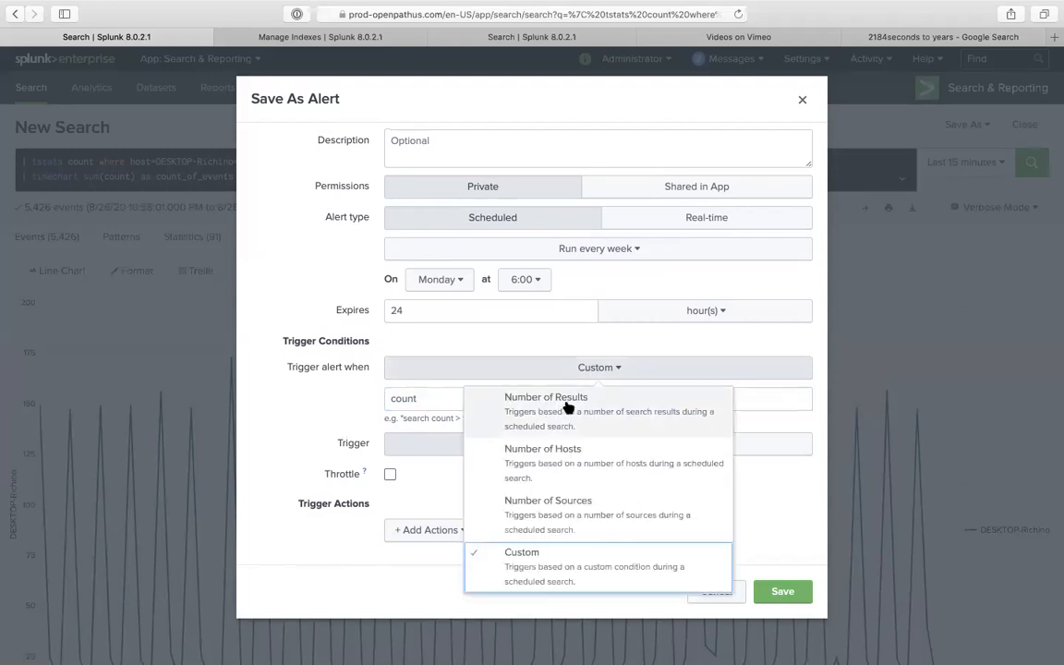
{"action": "left_click", "coordinate": [565, 406]}
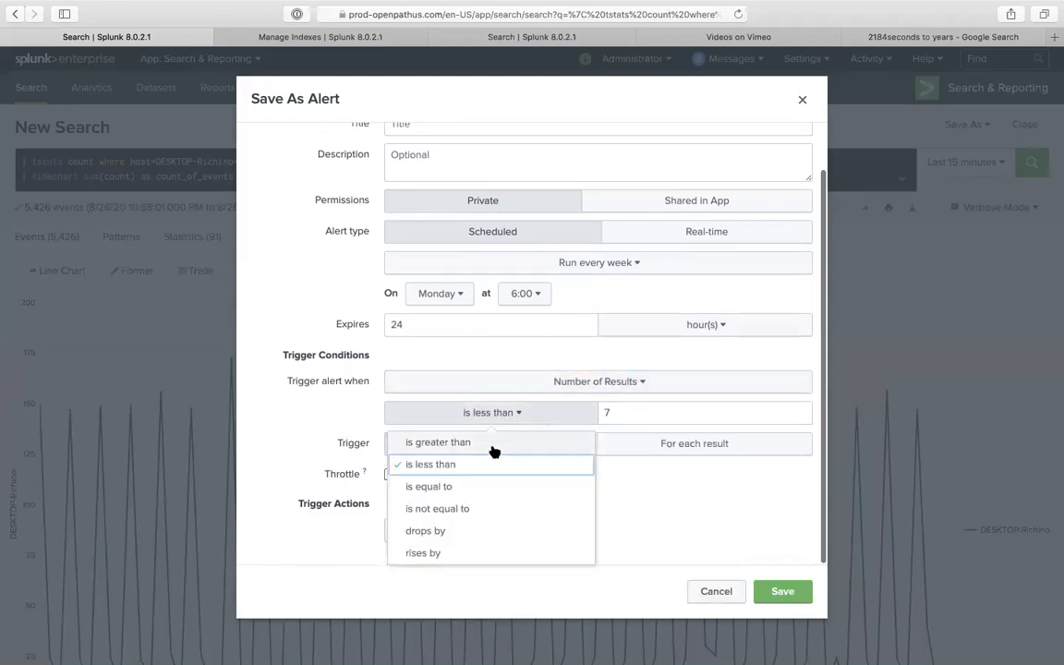
{"action": "left_click", "coordinate": [612, 417]}
{"action": "left_click", "coordinate": [612, 418]}
{"action": "type", "text": "1"}
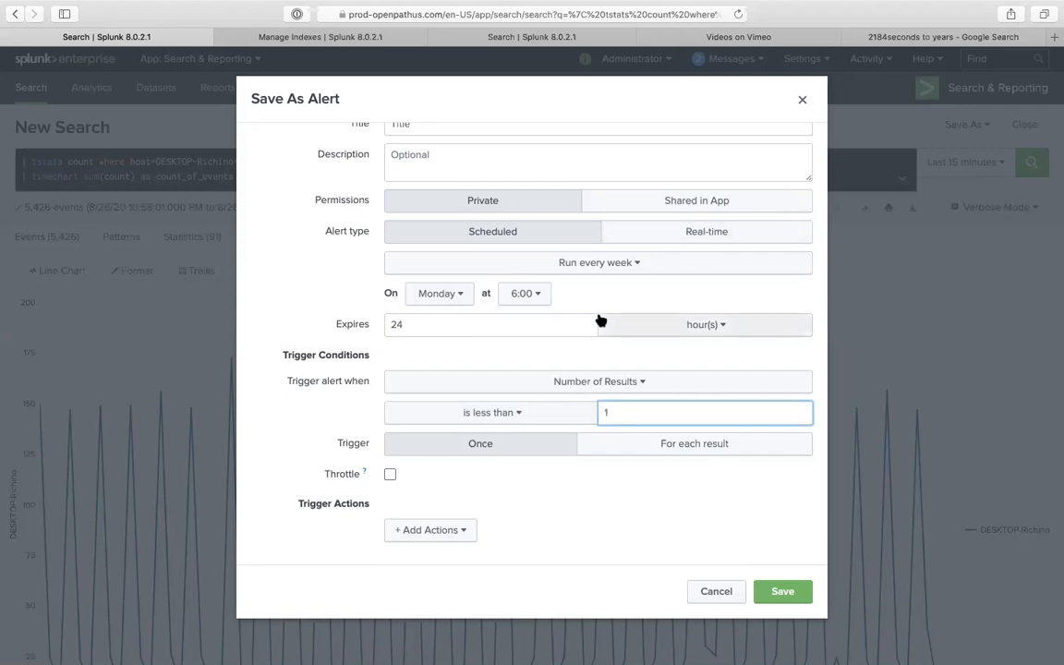
{"action": "scroll", "coordinate": [601, 318], "scroll_direction": "up", "scroll_amount": 2}
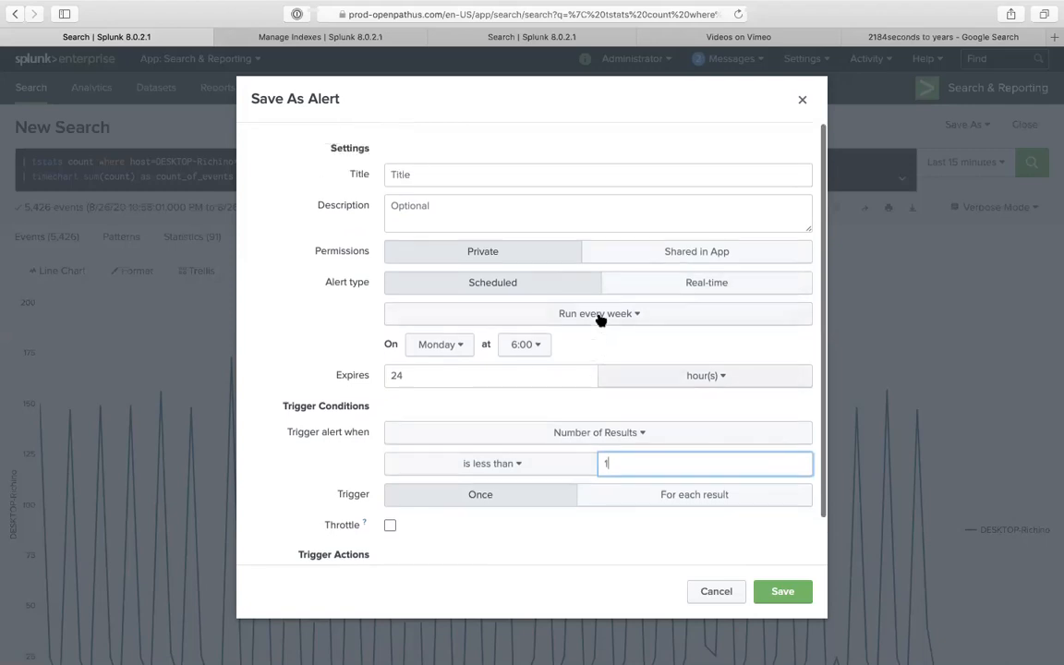
- Close the alert form without saving and switch over to the WhatsApp course chat
{"action": "left_click", "coordinate": [801, 100]}
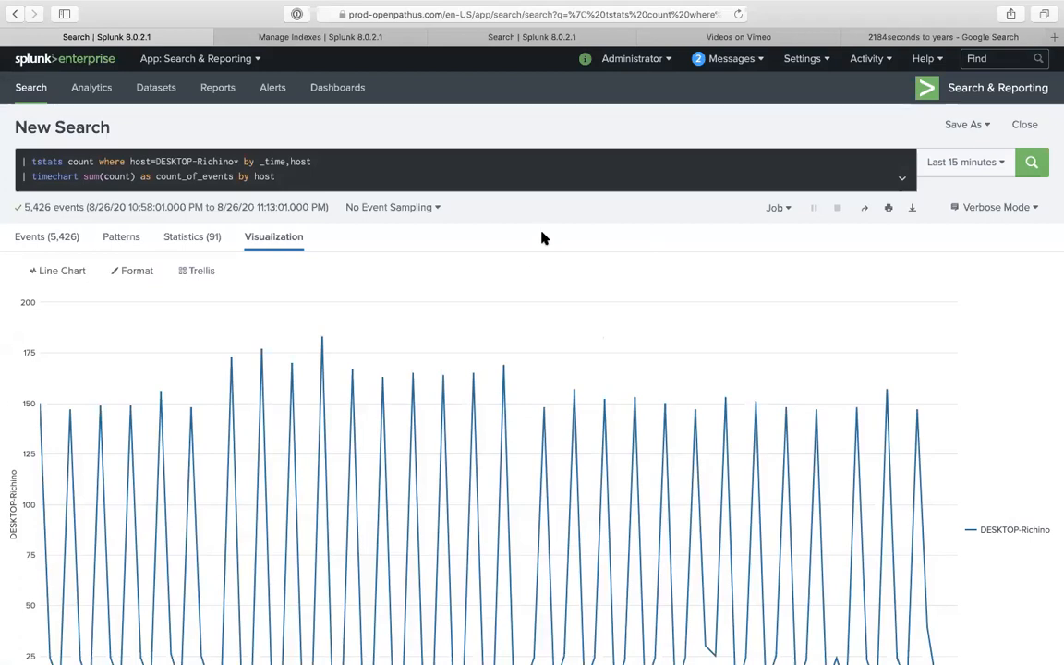
{"action": "mouse_move", "coordinate": [697, 36]}
{"action": "key", "text": "ctrl+Up"}
- Switch to WhatsApp and scroll the Splunk Course(FrontEnd) chat to Saturday's CSV versus KV store lookup questions
{"action": "left_click", "coordinate": [715, 85]}
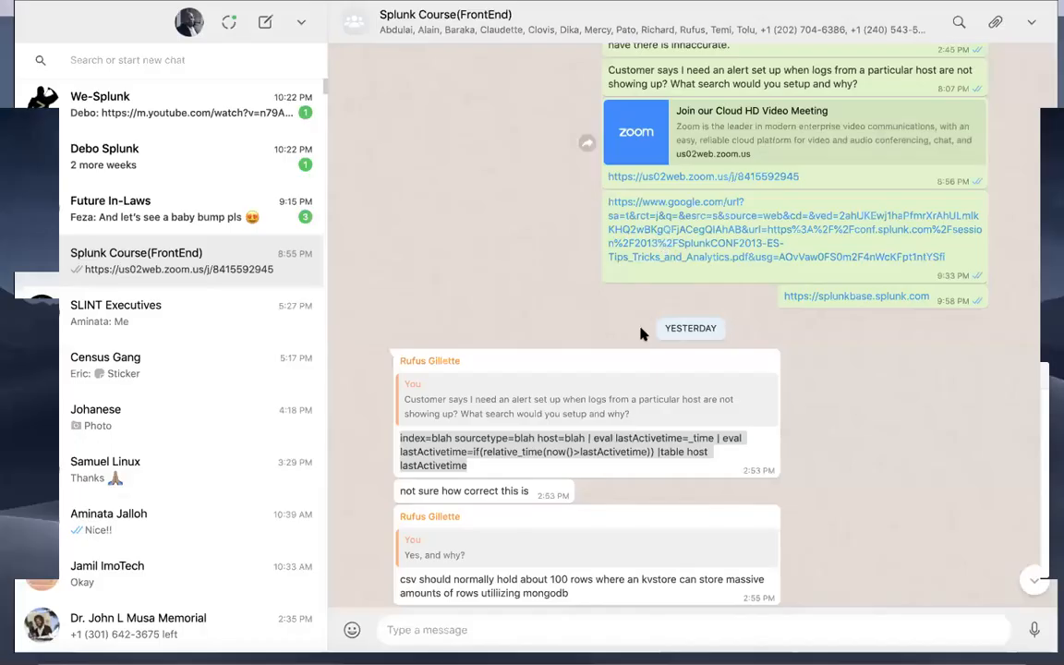
{"action": "scroll", "coordinate": [642, 332], "scroll_direction": "down", "scroll_amount": 8}
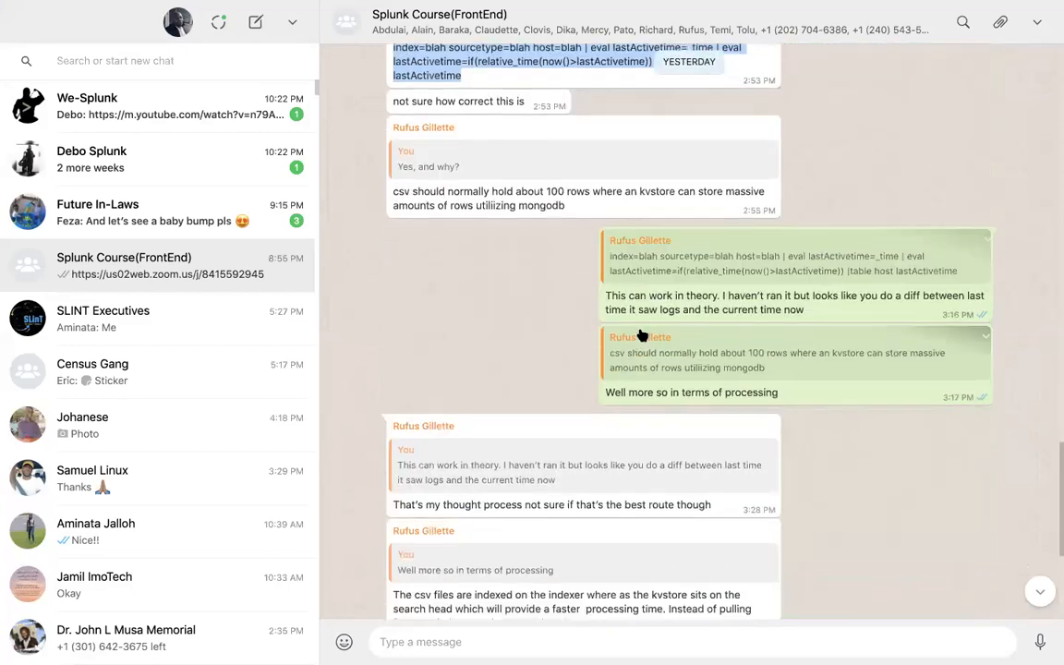
{"action": "scroll", "coordinate": [642, 334], "scroll_direction": "down", "scroll_amount": 3}
{"action": "scroll", "coordinate": [647, 309], "scroll_direction": "down", "scroll_amount": 1}
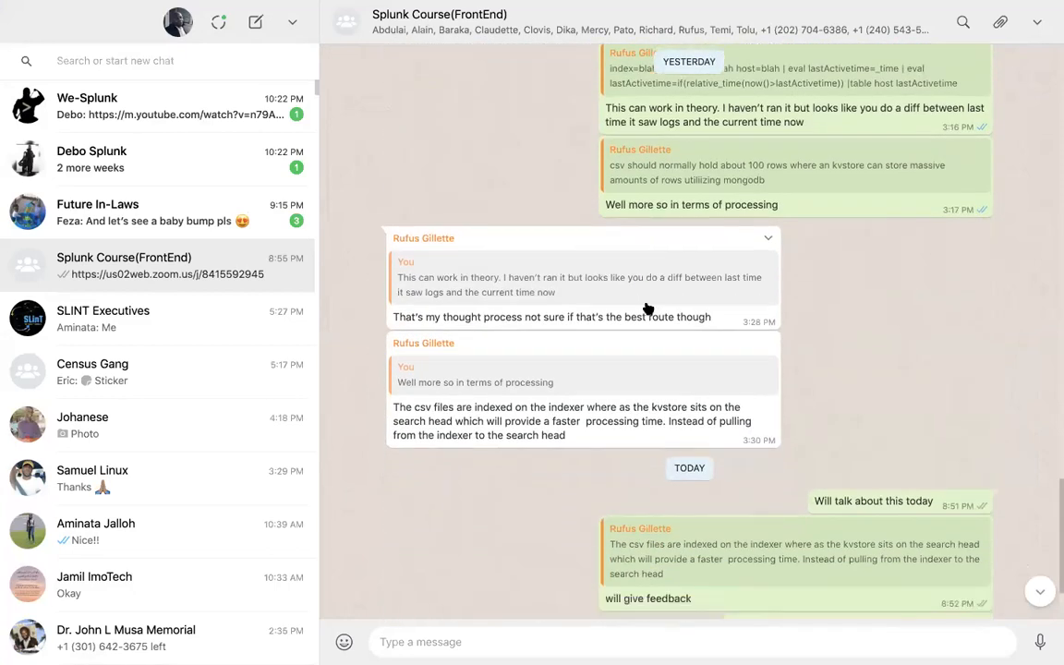
{"action": "scroll", "coordinate": [648, 309], "scroll_direction": "down", "scroll_amount": 2}
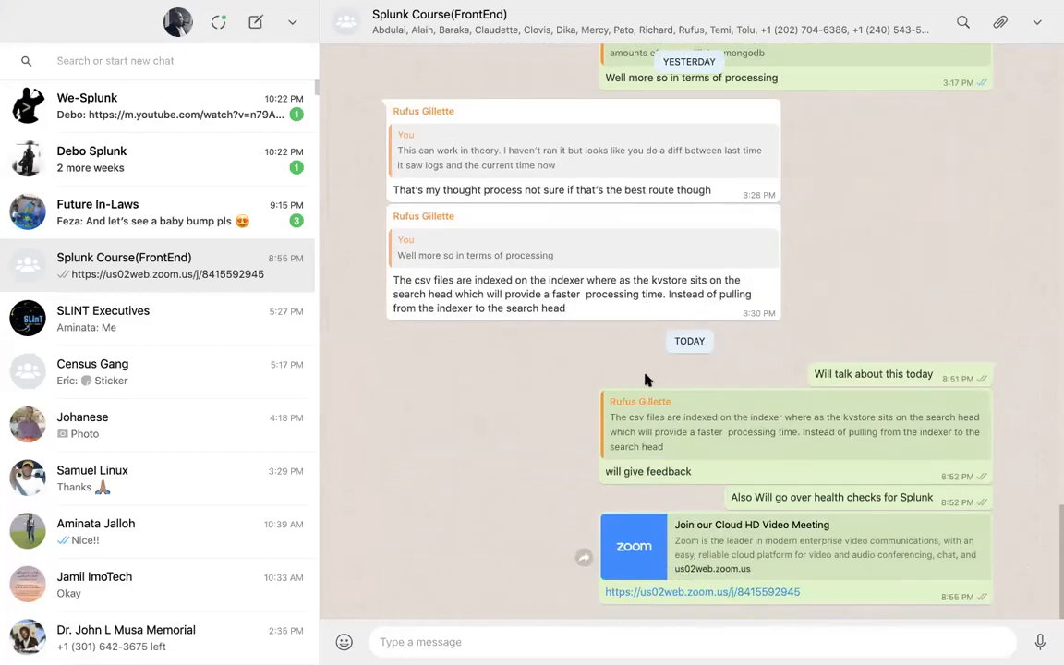
{"action": "scroll", "coordinate": [646, 379], "scroll_direction": "up", "scroll_amount": 15}
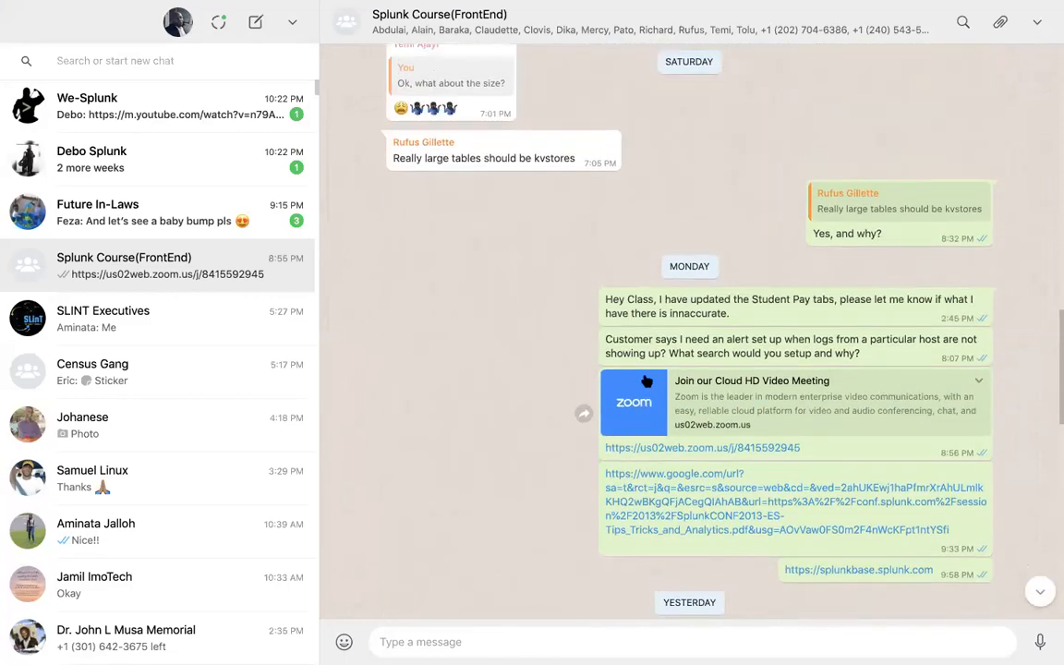
{"action": "scroll", "coordinate": [647, 381], "scroll_direction": "up", "scroll_amount": 5}
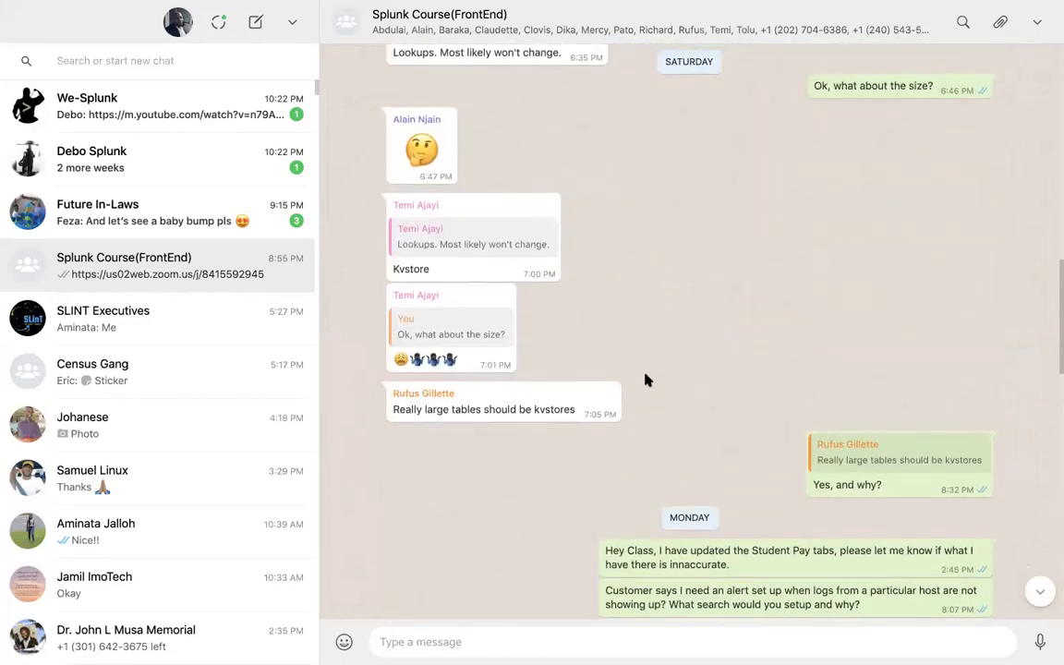
{"action": "scroll", "coordinate": [646, 380], "scroll_direction": "up", "scroll_amount": 14}
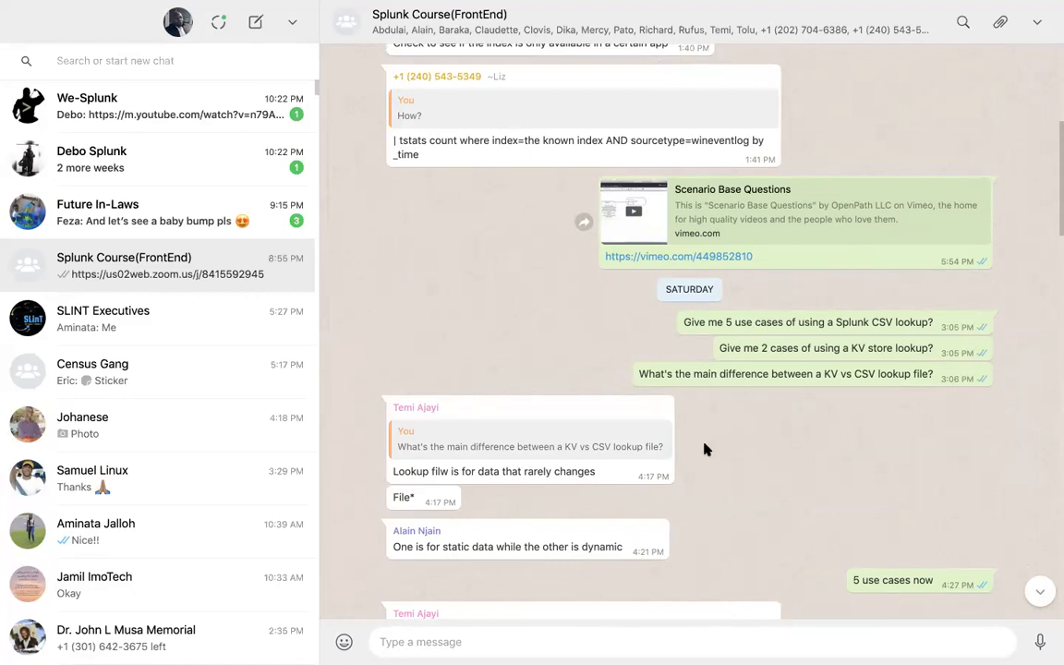
{"action": "scroll", "coordinate": [706, 446], "scroll_direction": "down", "scroll_amount": 2}
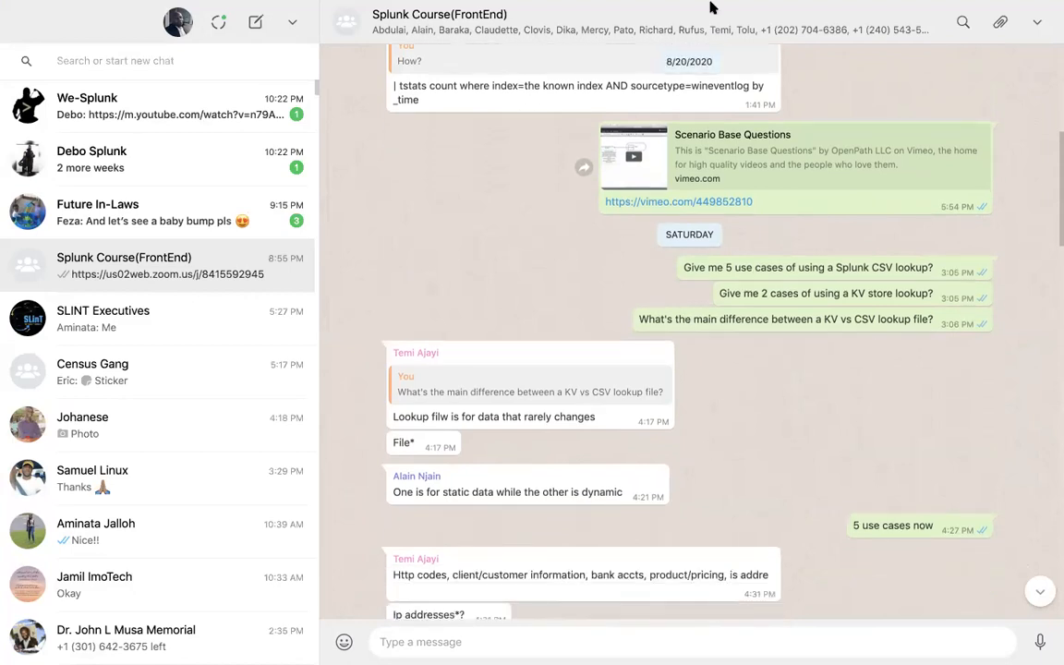
{"action": "scroll", "coordinate": [707, 287], "scroll_direction": "down", "scroll_amount": 1}
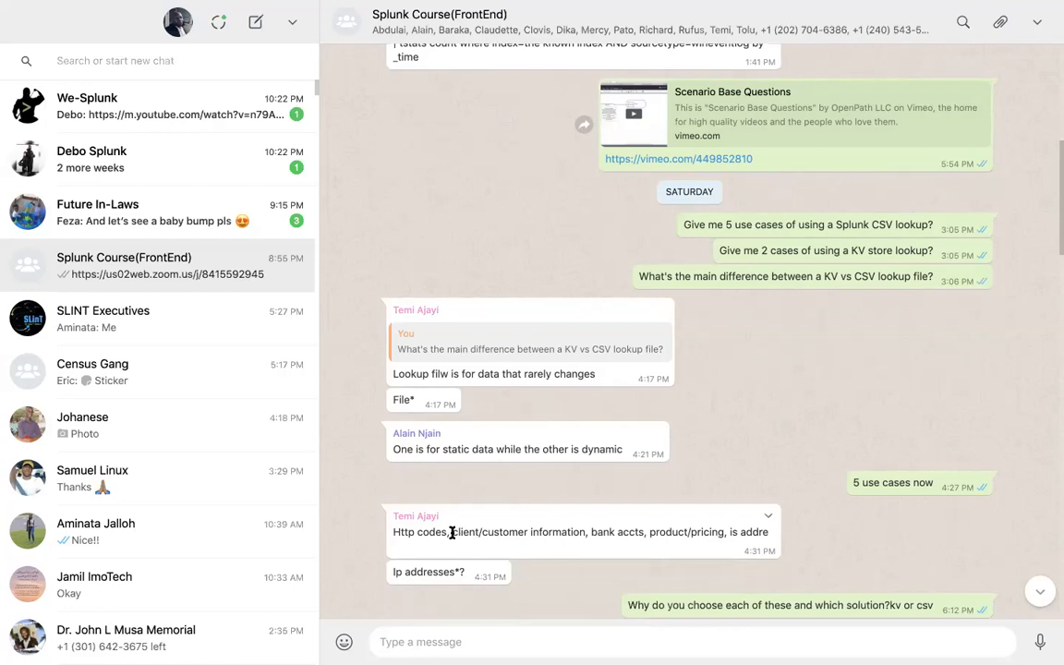
- Highlight 'Http codes', then 'client/customer information' in the reply listing lookup use cases
{"action": "left_click_drag", "start_coordinate": [448, 533], "coordinate": [391, 534]}
{"action": "left_click_drag", "start_coordinate": [450, 532], "coordinate": [584, 532]}
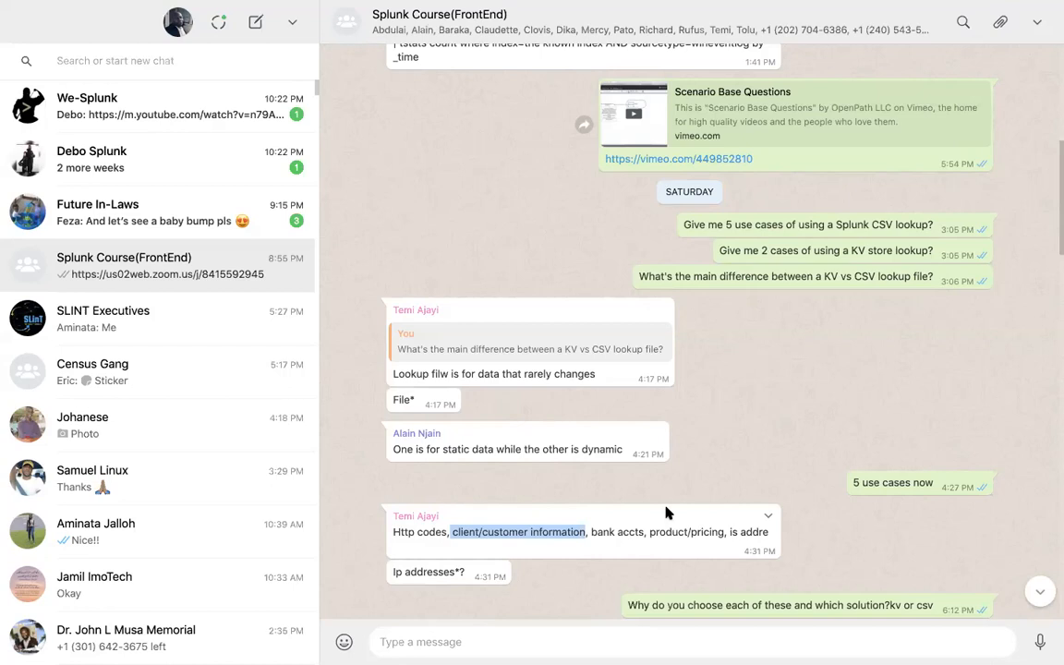
{"action": "double_click", "coordinate": [793, 275]}
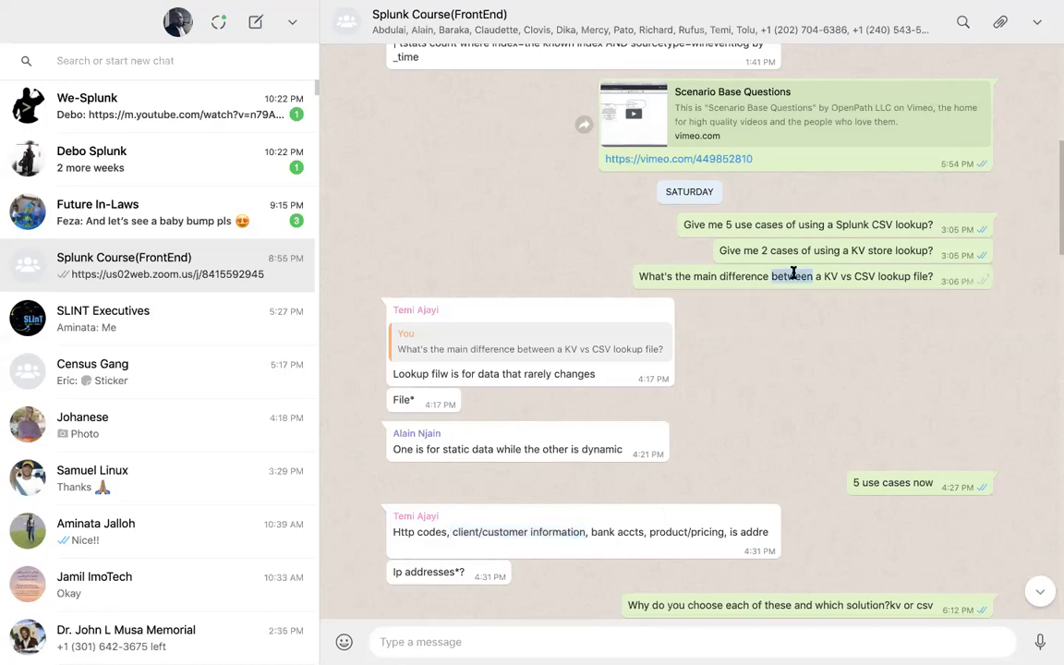
{"action": "triple_click", "coordinate": [793, 275]}
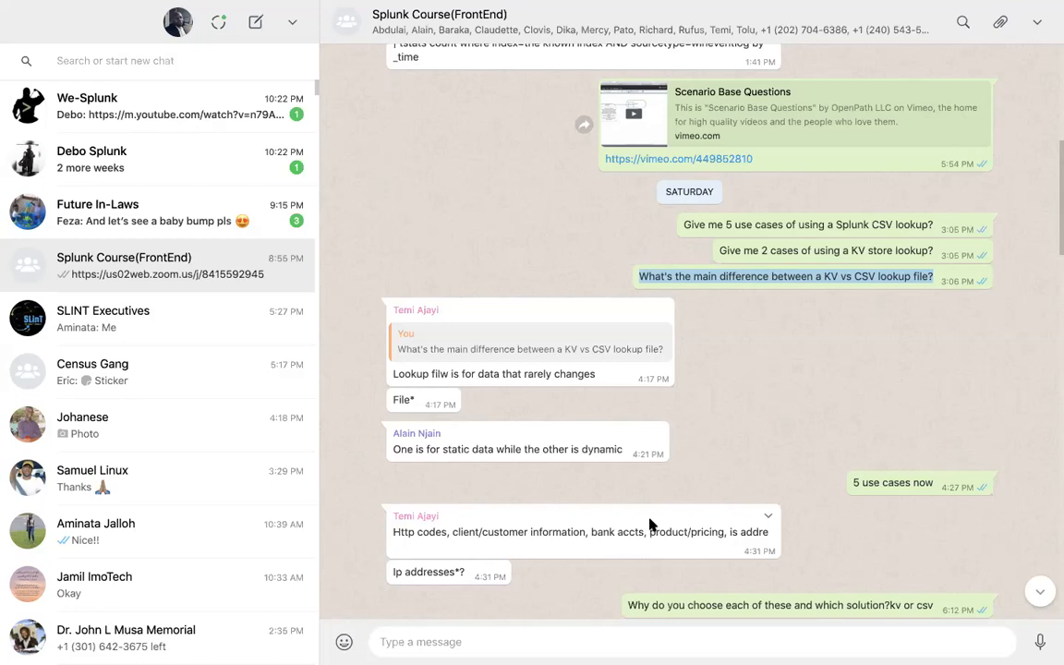
{"action": "left_click", "coordinate": [698, 399]}
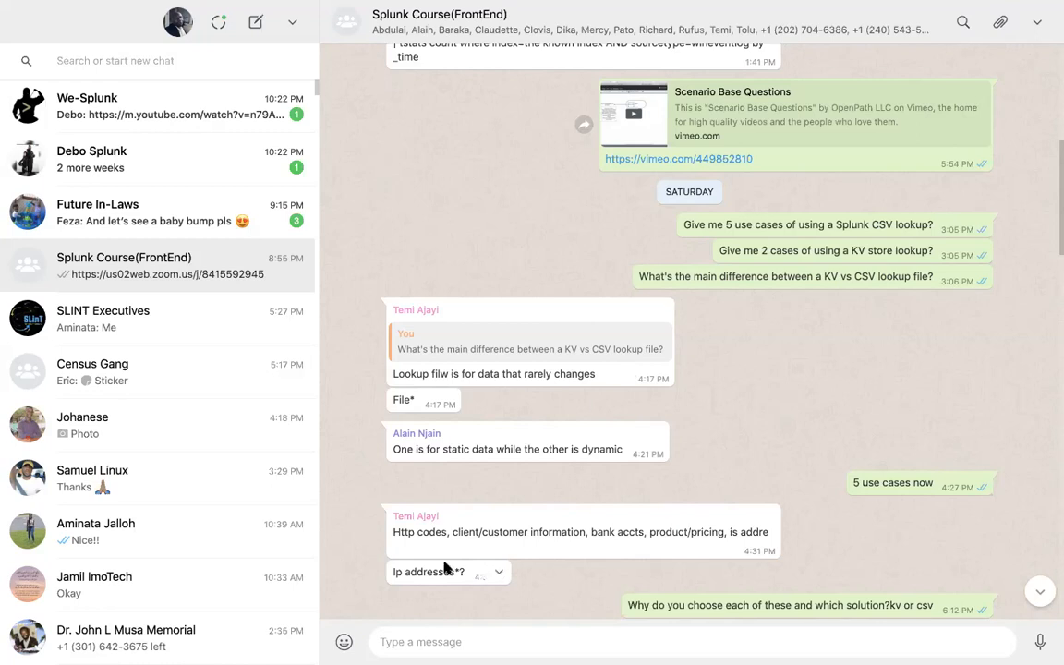
- Select 'product/pricing' in the lookup use-case reply and bring the later answers into view
{"action": "left_click_drag", "start_coordinate": [393, 533], "coordinate": [746, 534]}
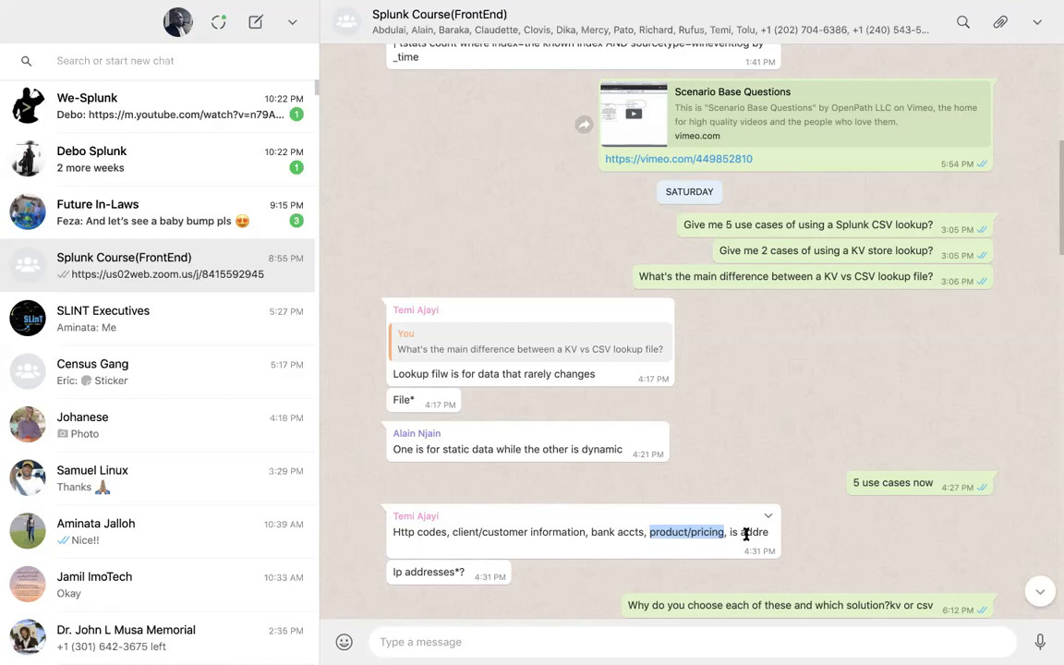
{"action": "scroll", "coordinate": [707, 534], "scroll_direction": "down", "scroll_amount": 2}
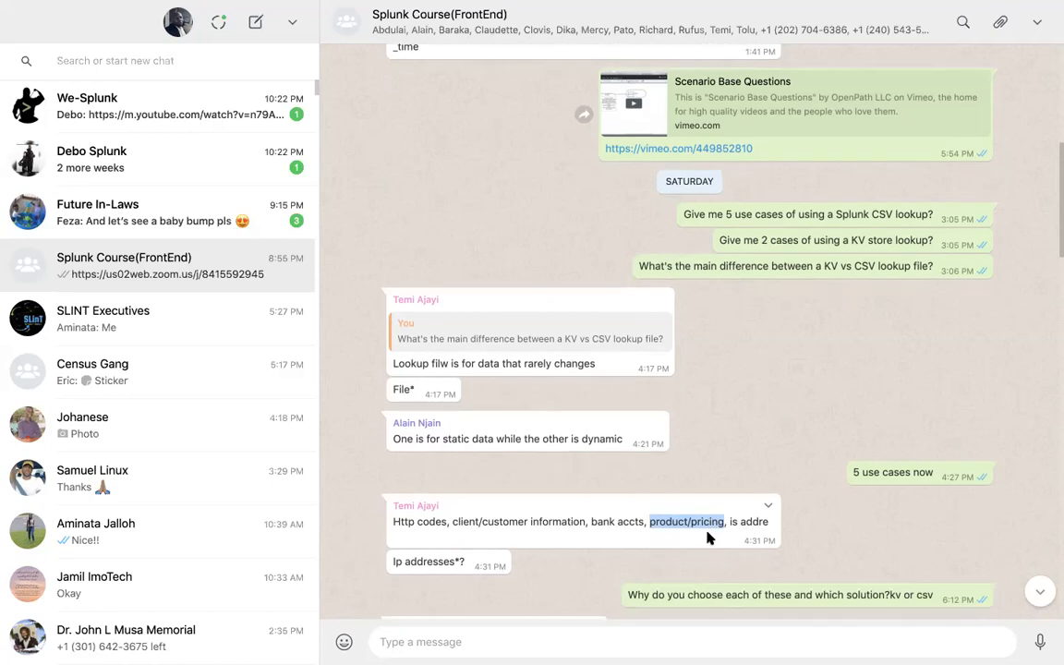